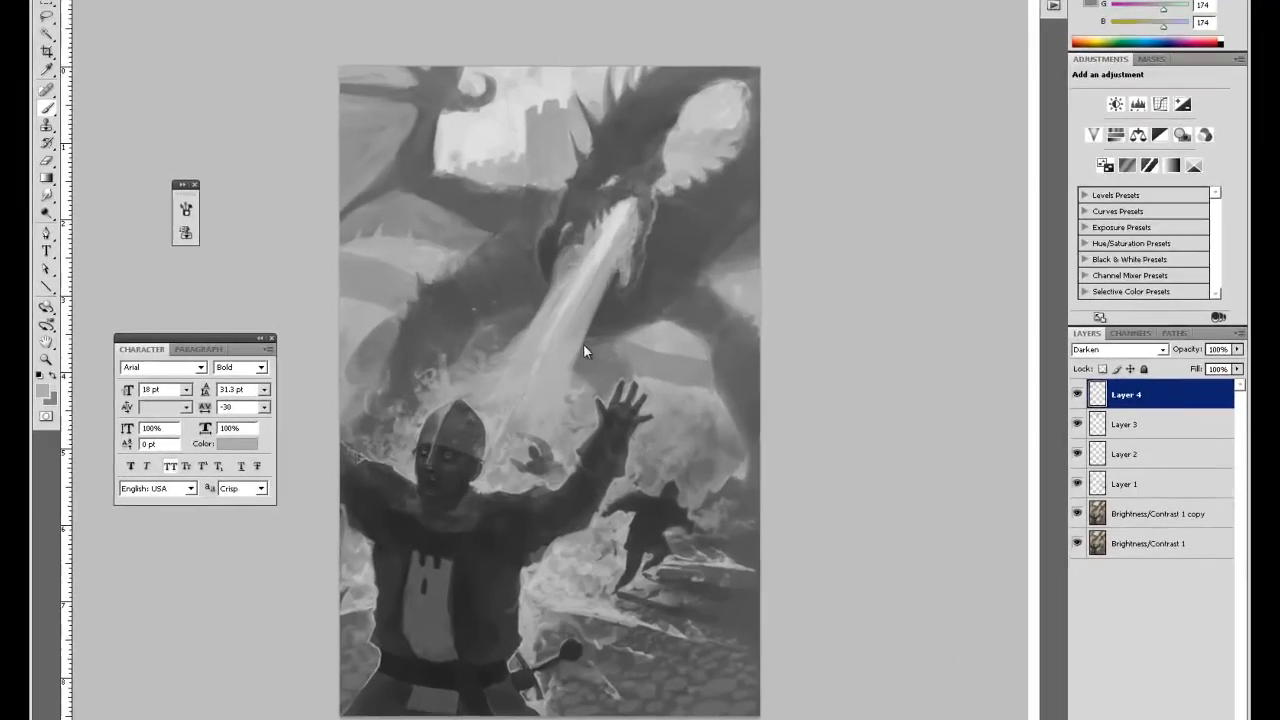
- Save the layered painting as a new Photoshop file, changing the version number in the file name to 5
key("ctrl+shift+s")
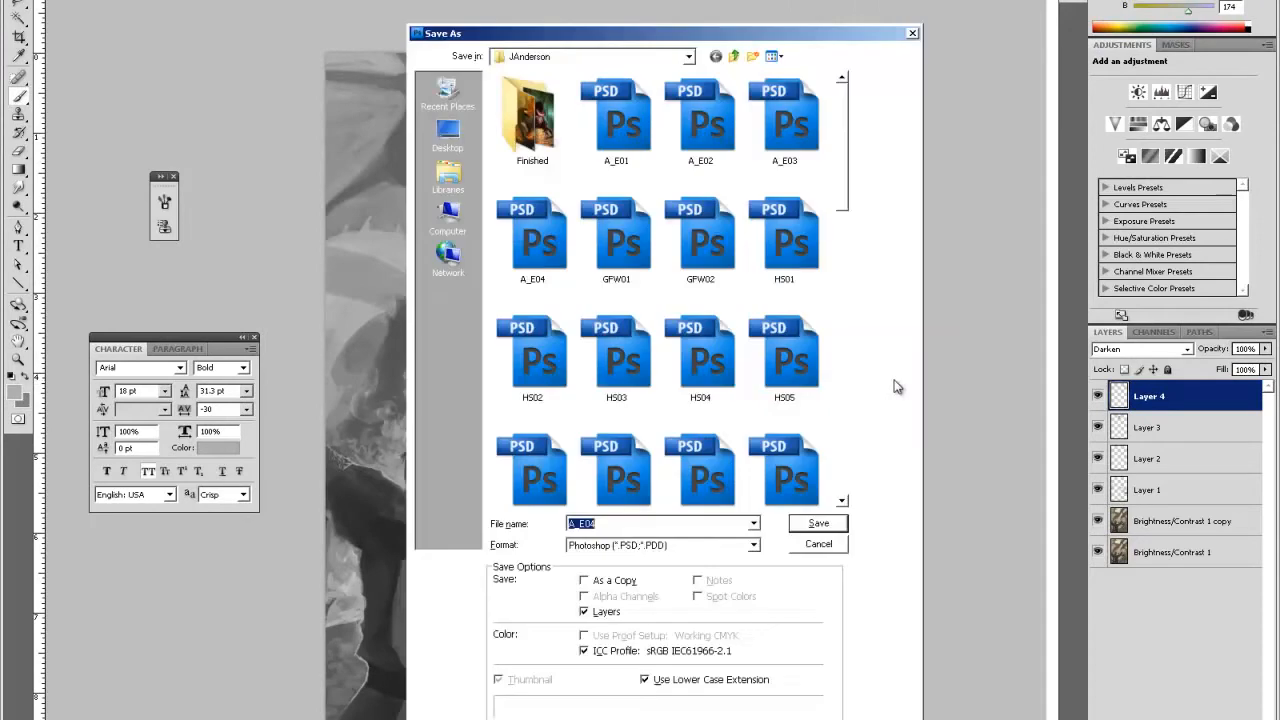
left_click(627, 523)
type("5")
key("Return")
key("Return")
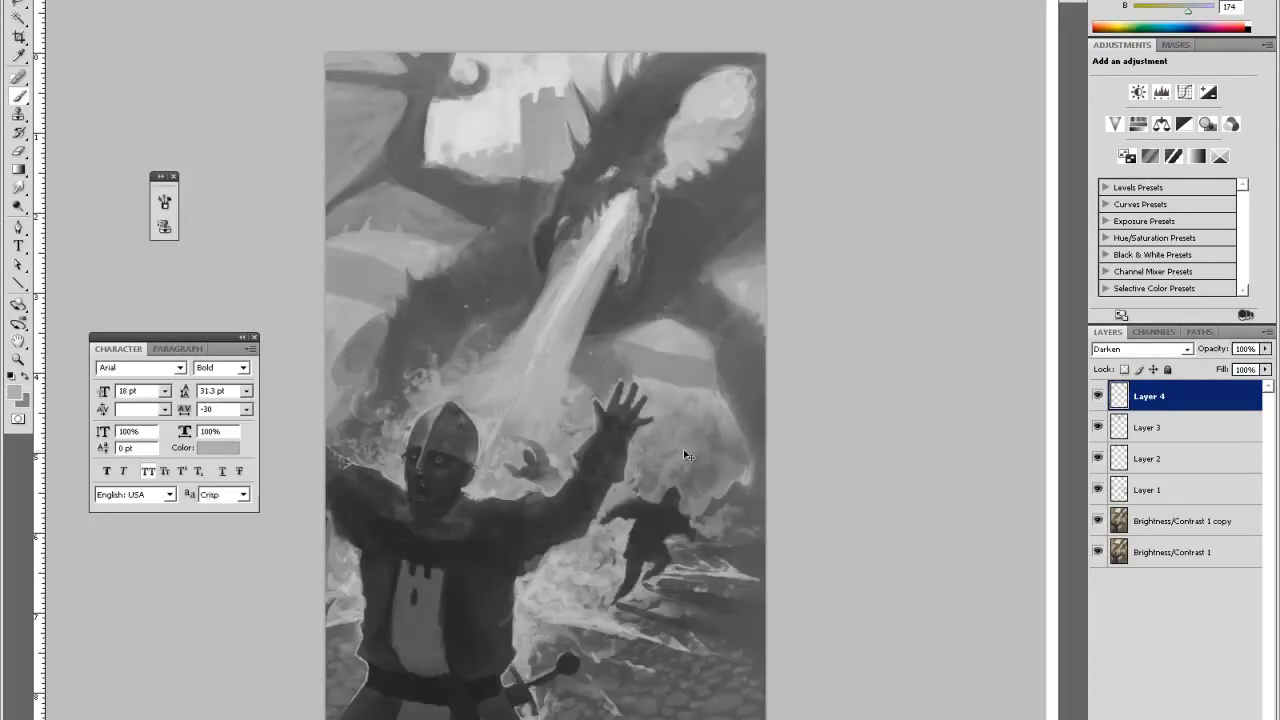
- Merge all visible layers into one and duplicate the merged layer
key("ctrl+shift+e")
right_click(1152, 397)
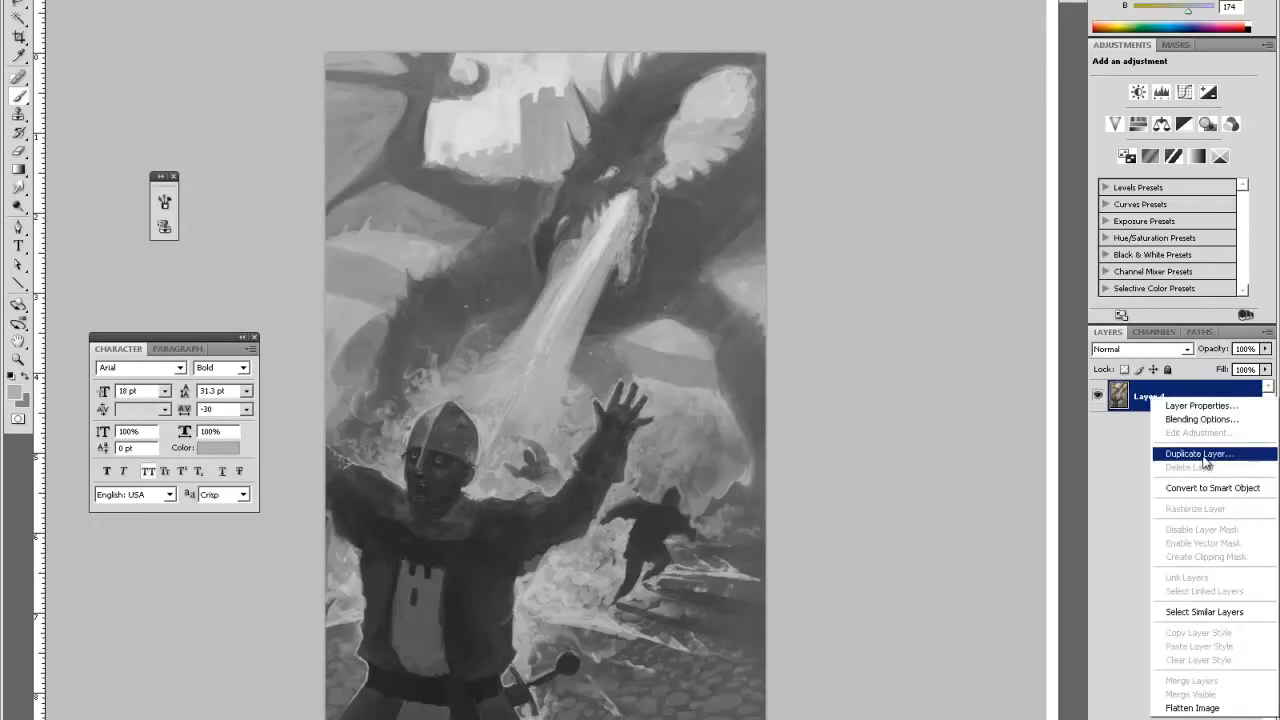
left_click(1190, 458)
left_click(404, 68)
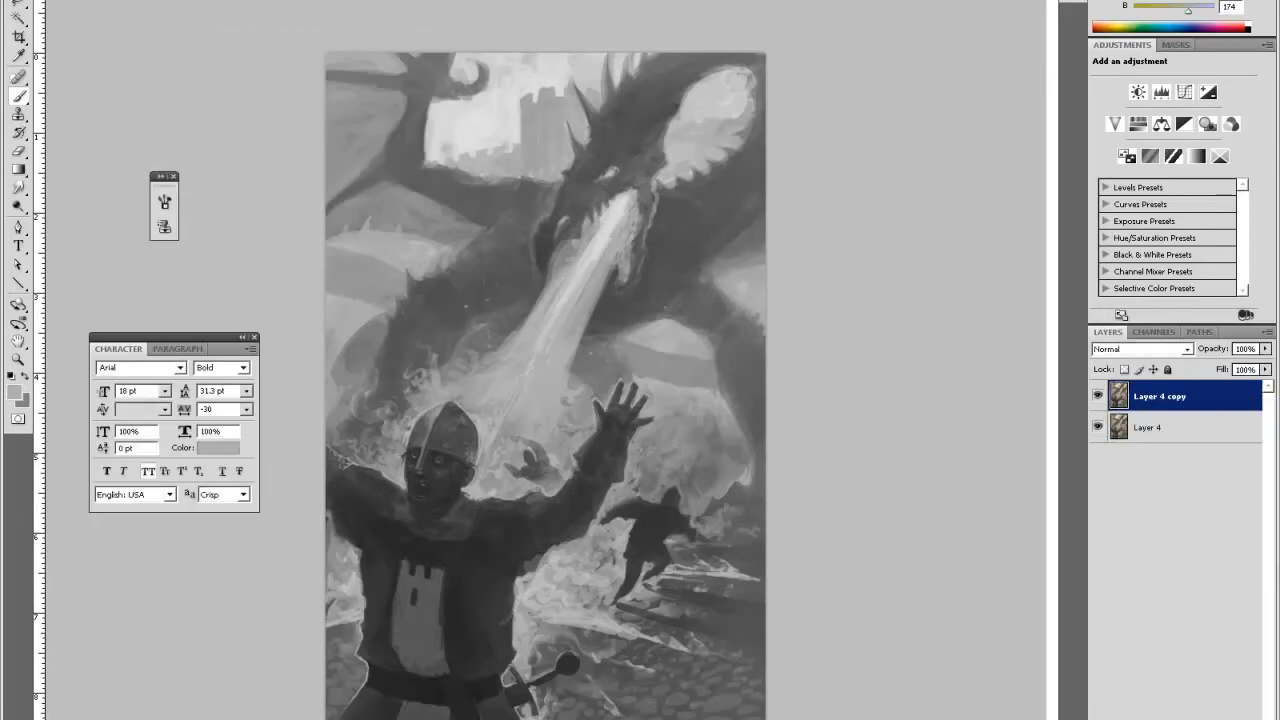
- Create a new empty layer above the duplicate and place it in a new group named "color"
key("ctrl+shift+alt+n")
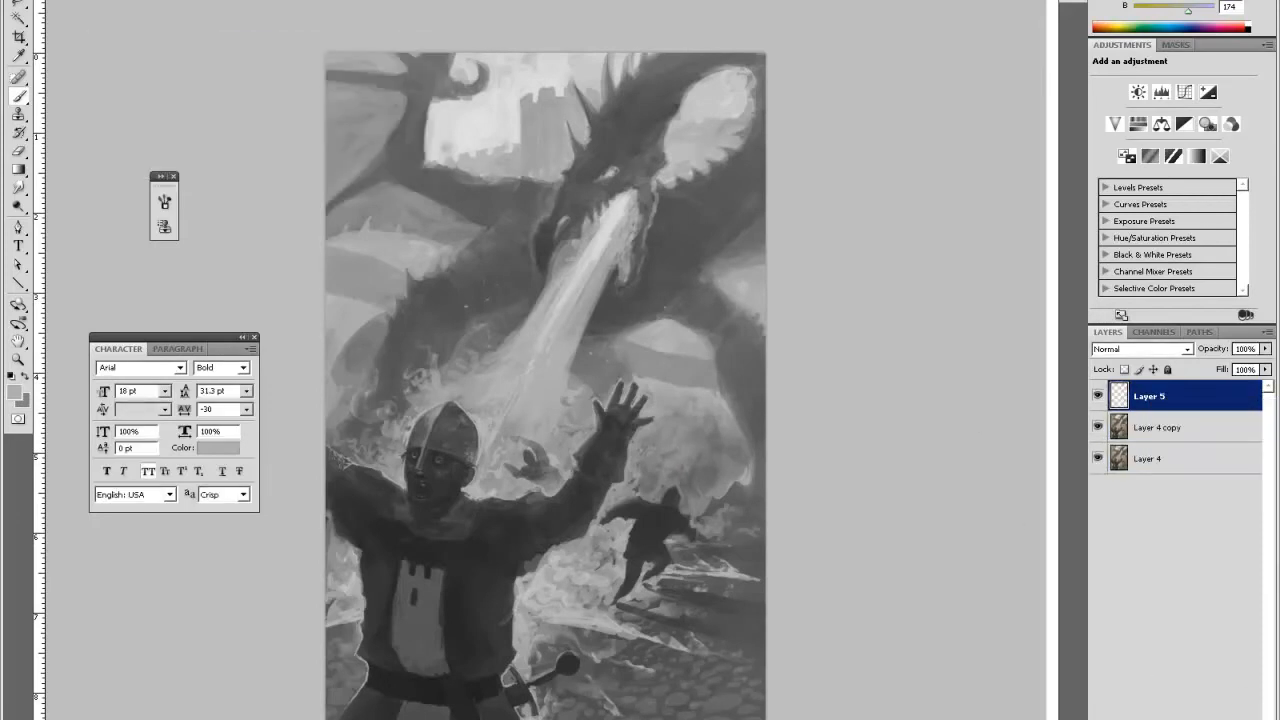
left_click(1208, 716)
left_click_drag(1162, 413, 1157, 391)
left_click(1158, 391)
double_click(1165, 390)
type("color")
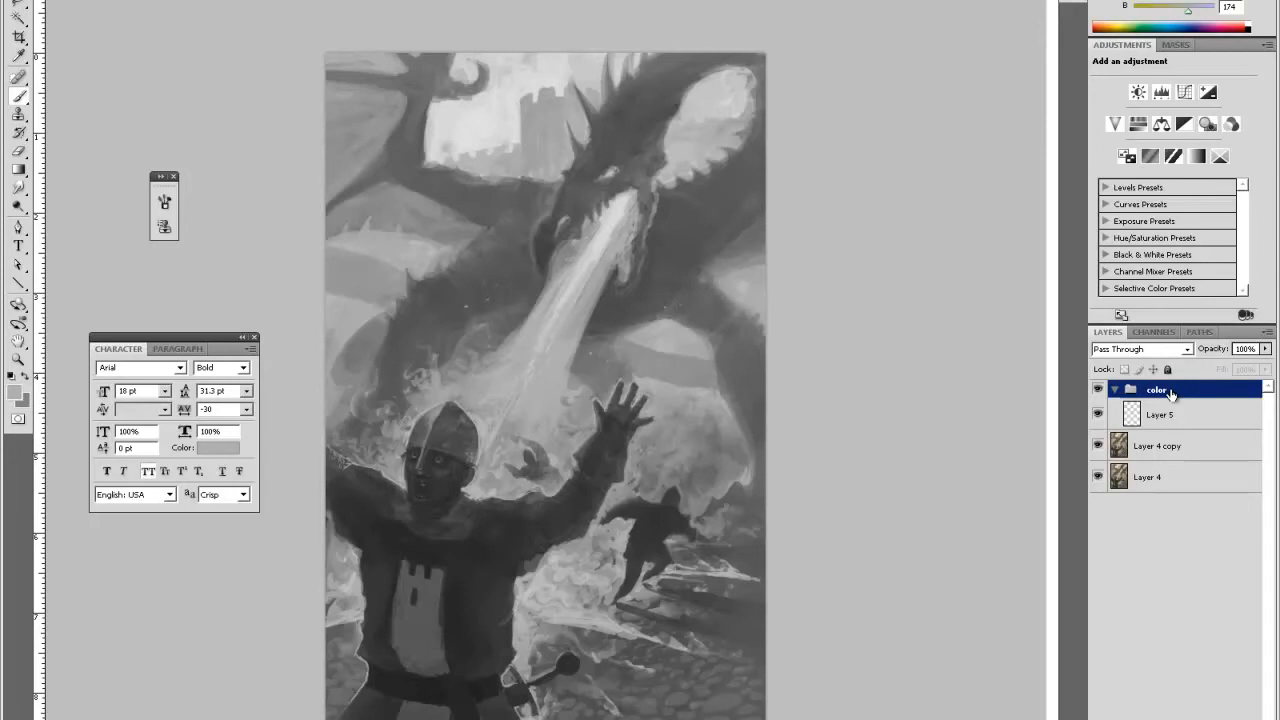
- Set the color group's blend mode to Color and make the empty layer inside it active
left_click(1156, 407)
left_click(1157, 390)
left_click(1186, 349)
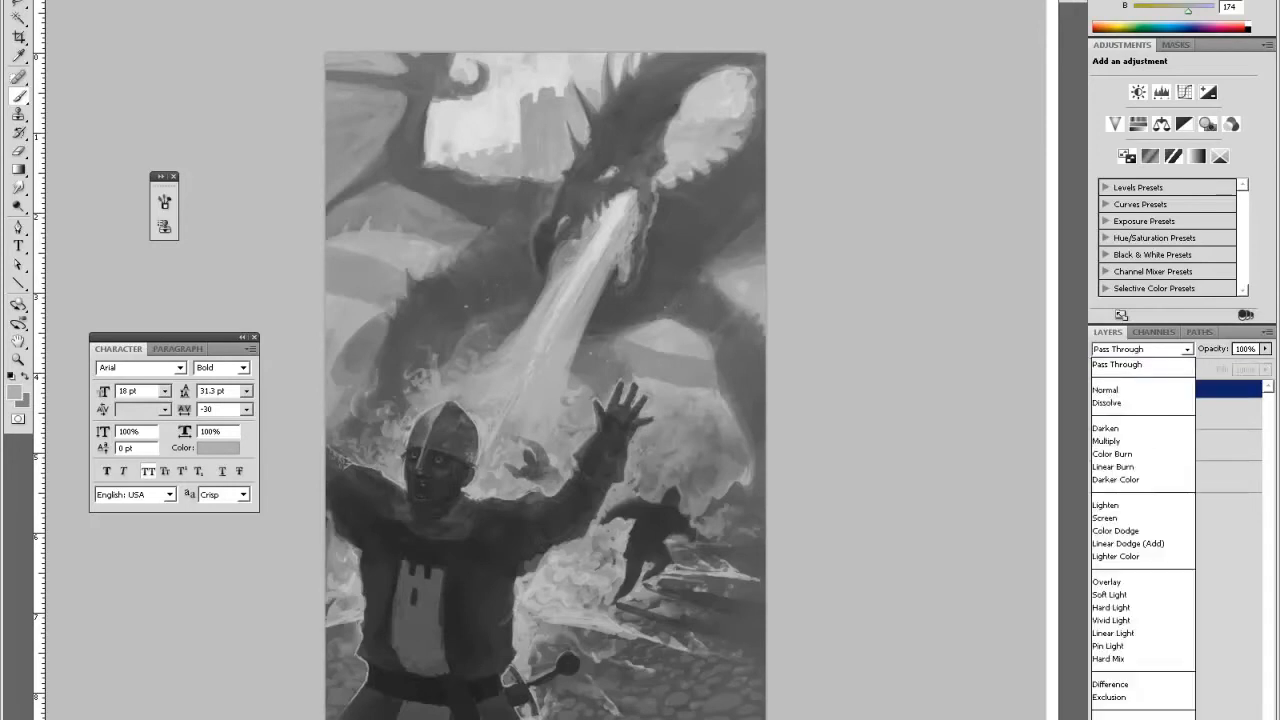
left_click(1127, 719)
left_click(1175, 412)
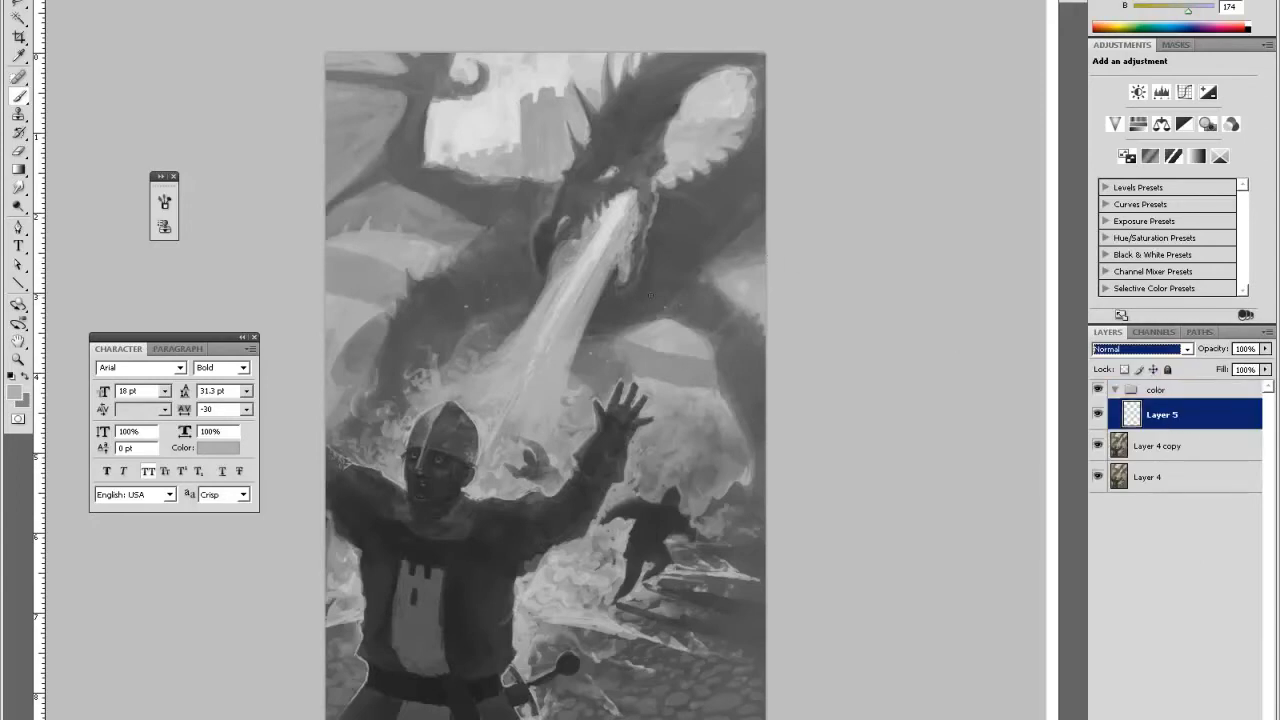
left_click(13, 391)
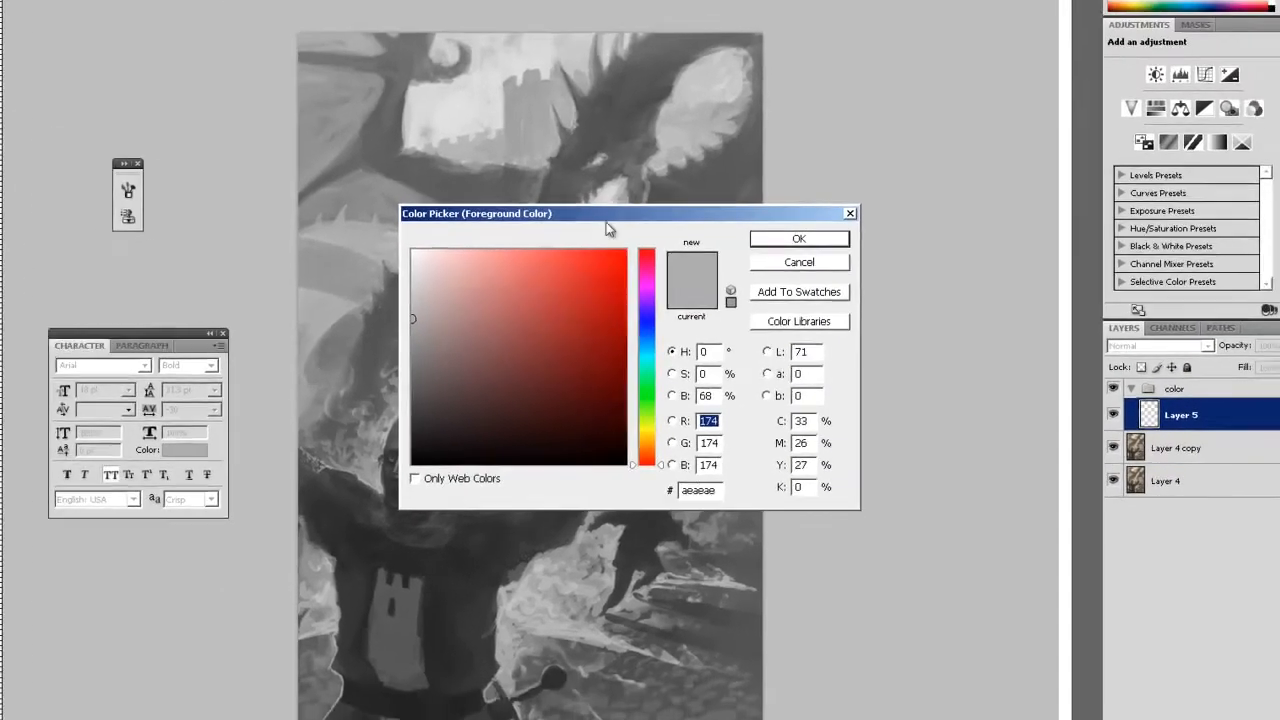
left_click_drag(572, 180, 661, 259)
left_click(865, 334)
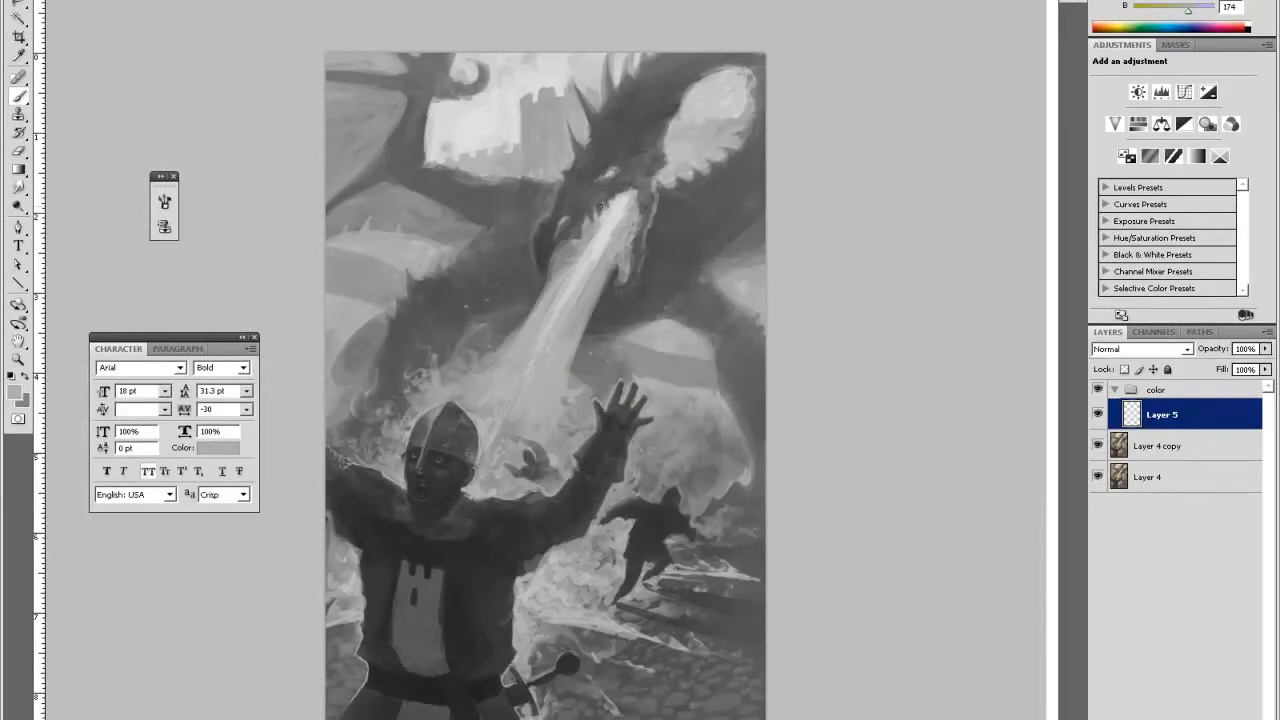
- Open the Gradient tool's gradient for editing and change its starting colour stop to a saturated red-orange
key("g")
left_click(80, 1)
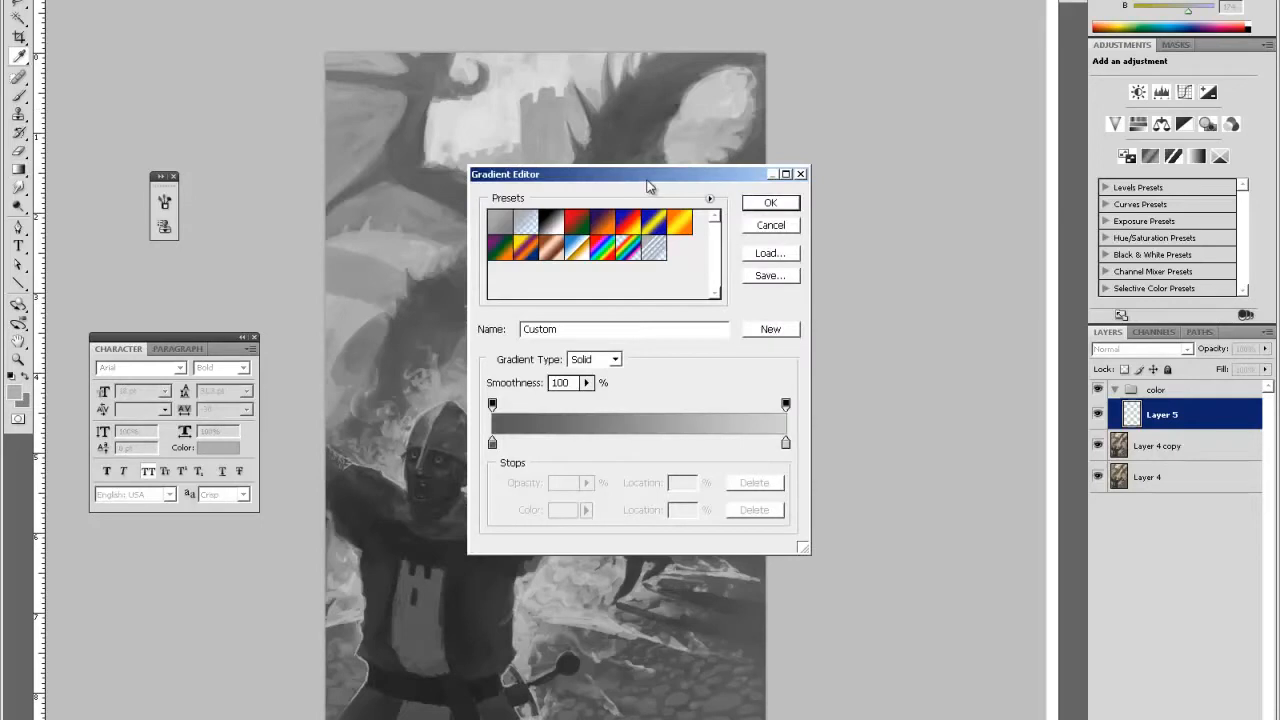
left_click_drag(650, 181, 832, 175)
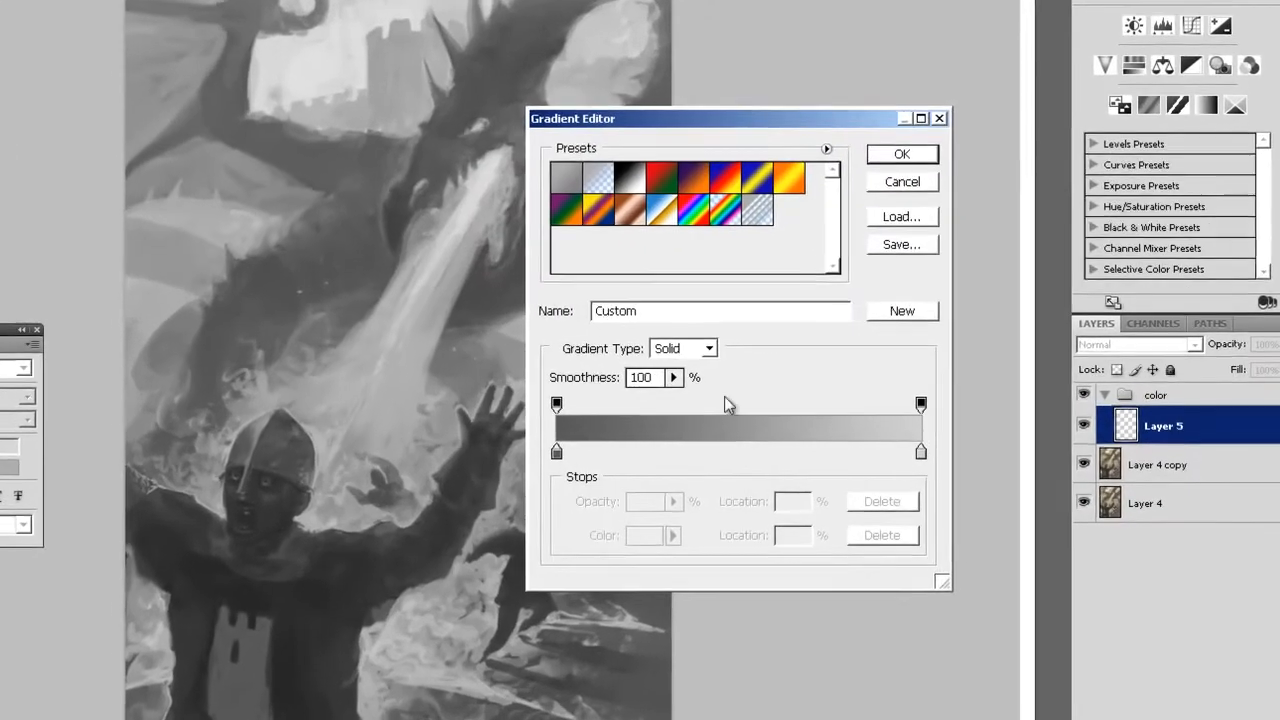
double_click(556, 452)
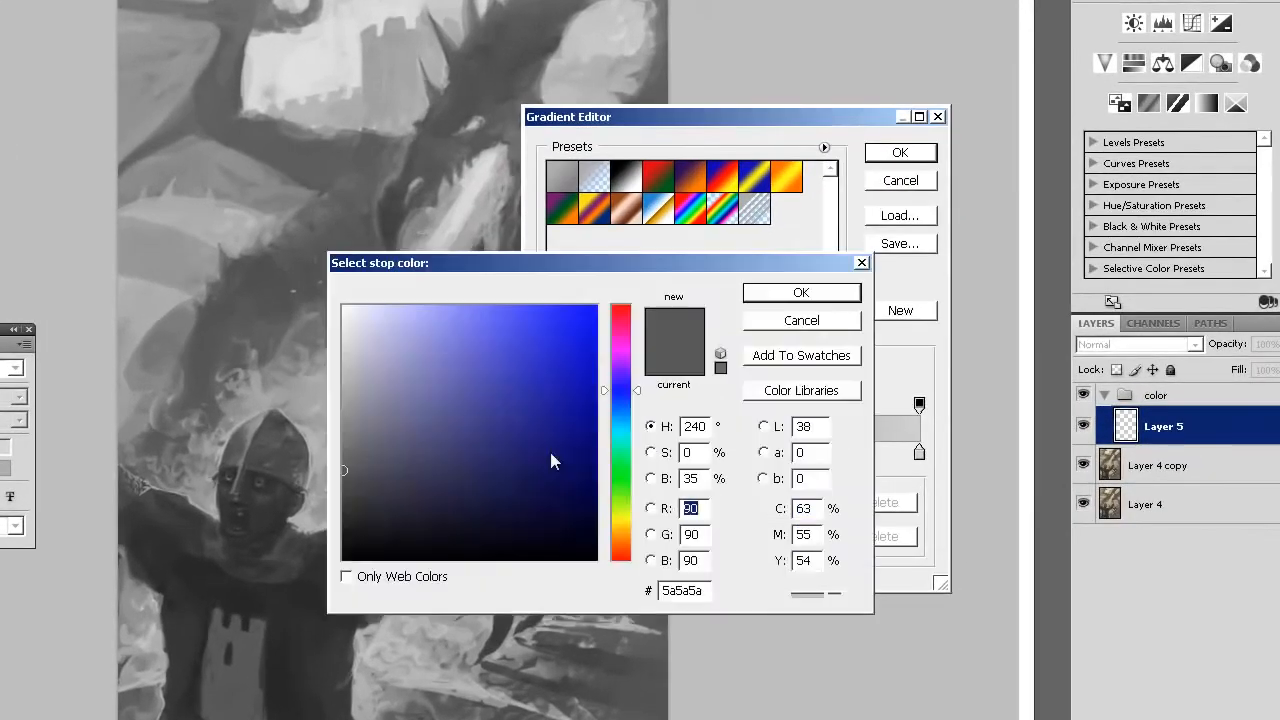
left_click_drag(617, 541, 617, 550)
left_click_drag(563, 400, 586, 350)
left_click(764, 296)
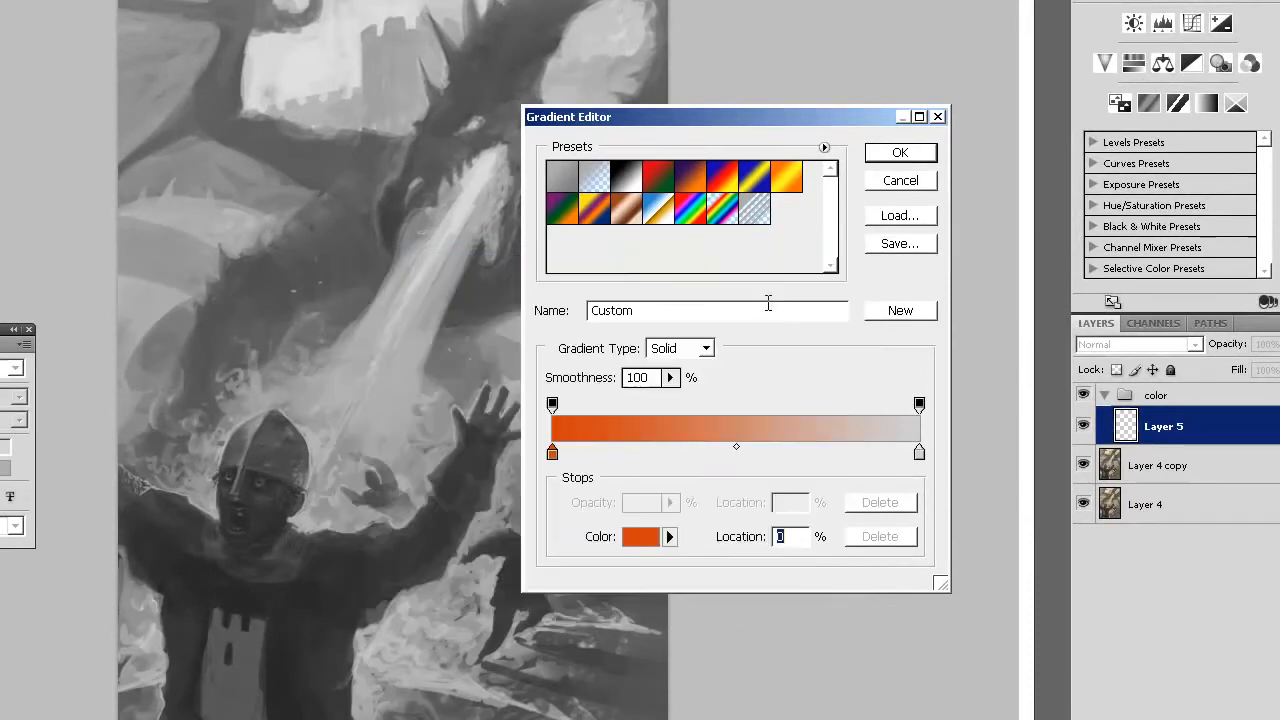
- Change the gradient's end colour stop to light blue, #6cb0e4
double_click(920, 455)
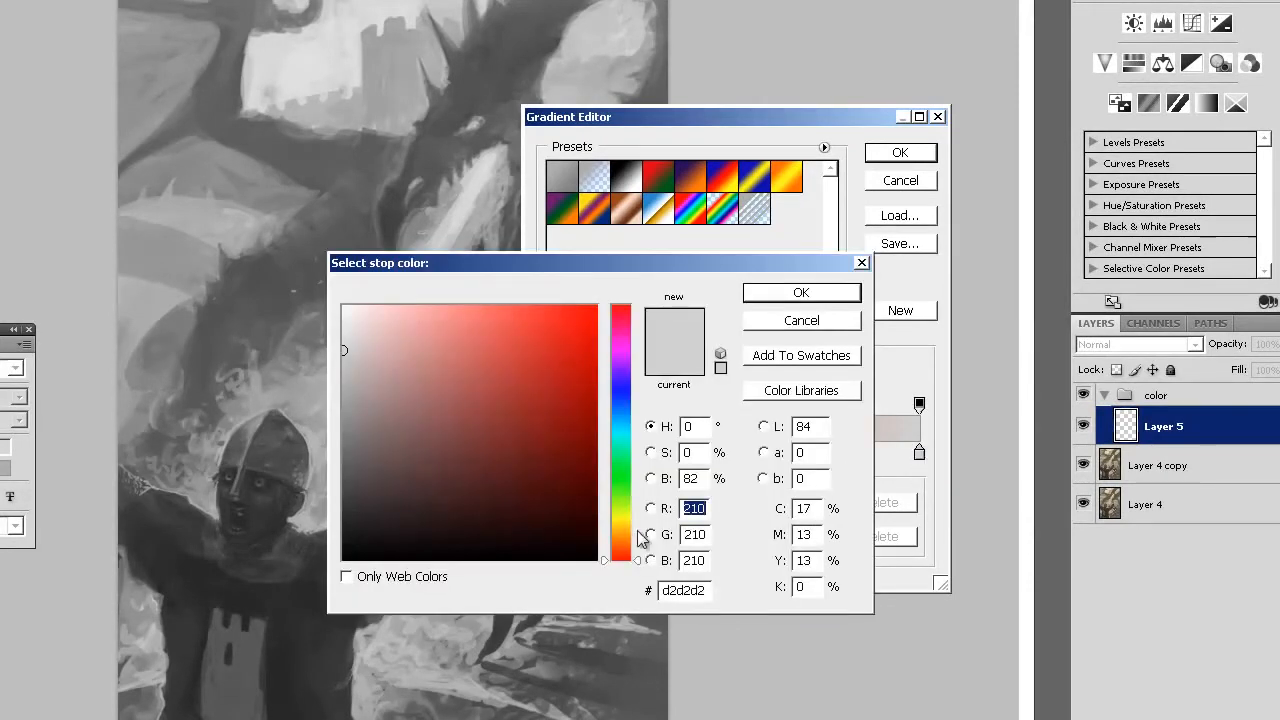
left_click(620, 442)
left_click_drag(621, 449, 621, 414)
left_click_drag(534, 380, 477, 331)
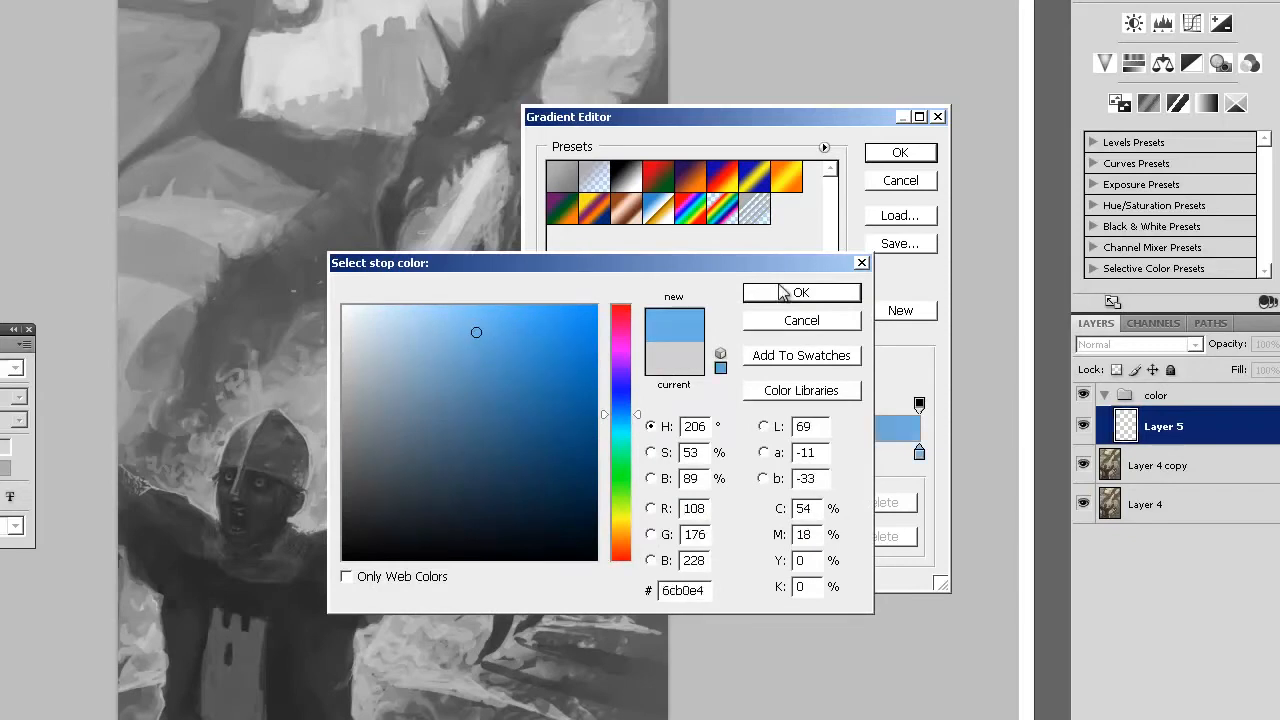
left_click(795, 292)
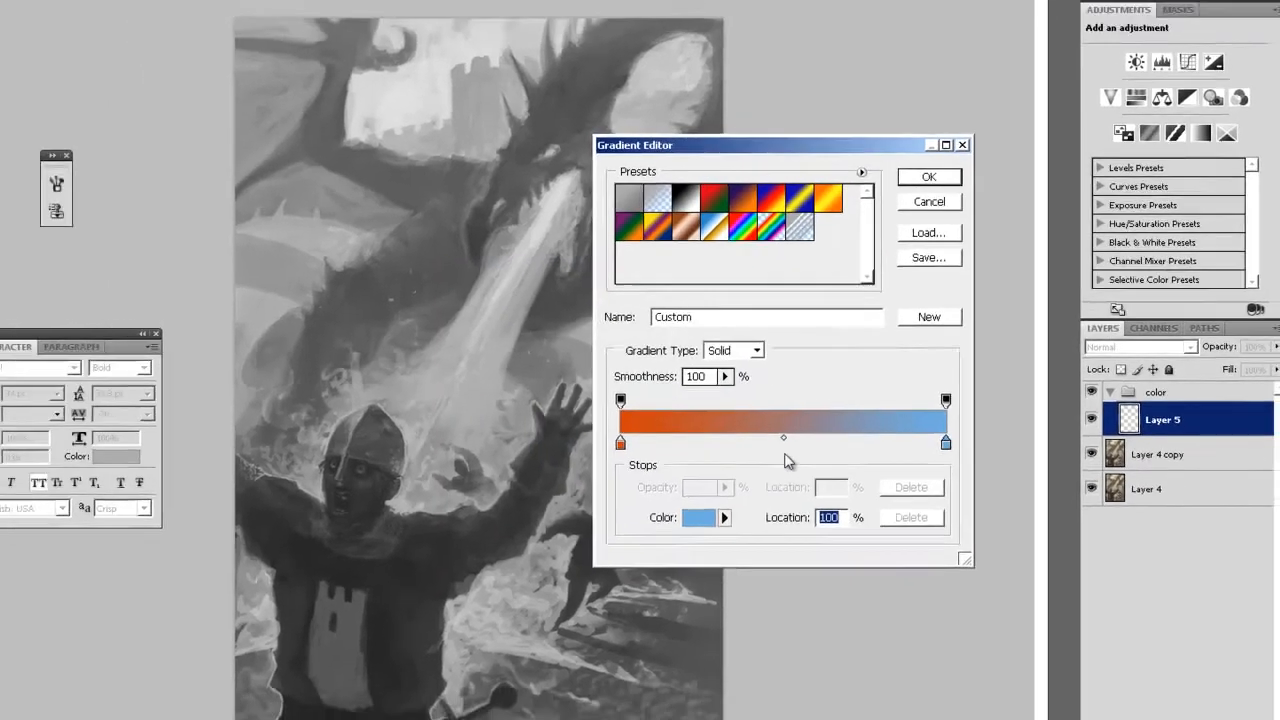
- Add a bright orange middle stop to the gradient and fill Layer 5 with it from the canvas bottom up to the top
left_click(743, 455)
double_click(823, 439)
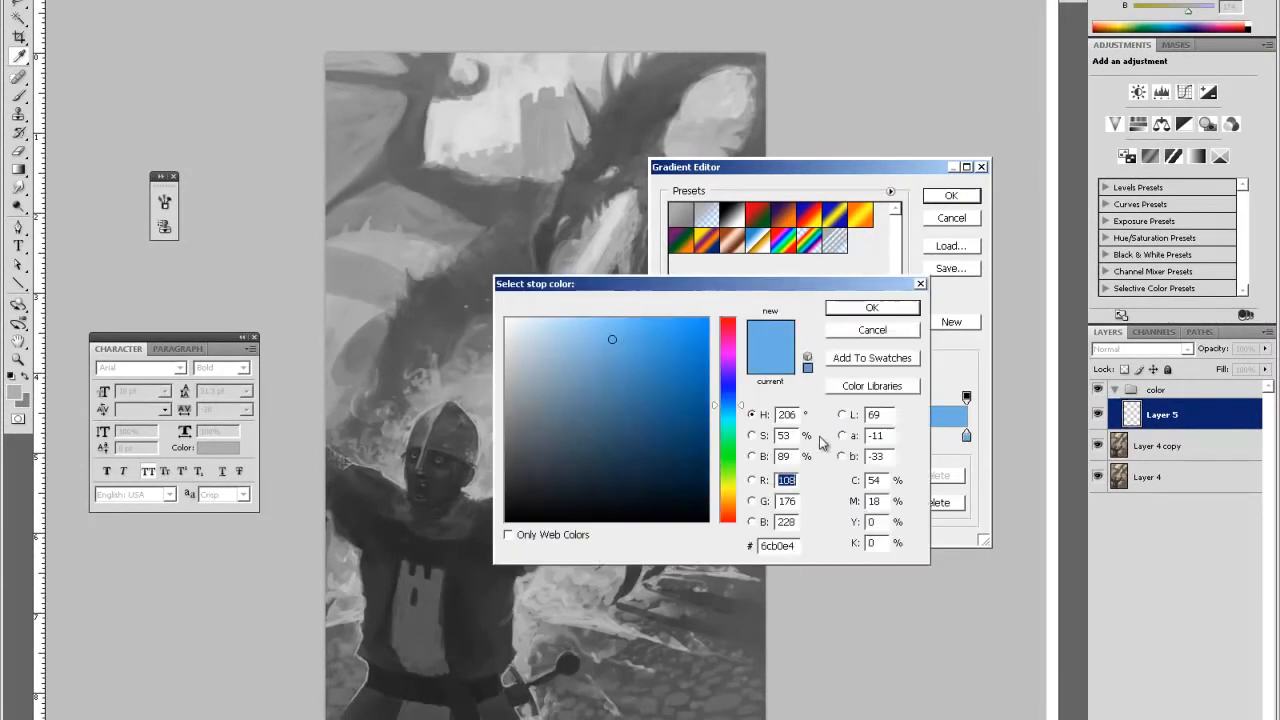
left_click(736, 499)
left_click_drag(735, 498, 734, 500)
left_click_drag(707, 430, 712, 303)
left_click_drag(728, 506, 729, 503)
left_click(871, 307)
left_click(960, 195)
left_click_drag(550, 640, 551, 30)
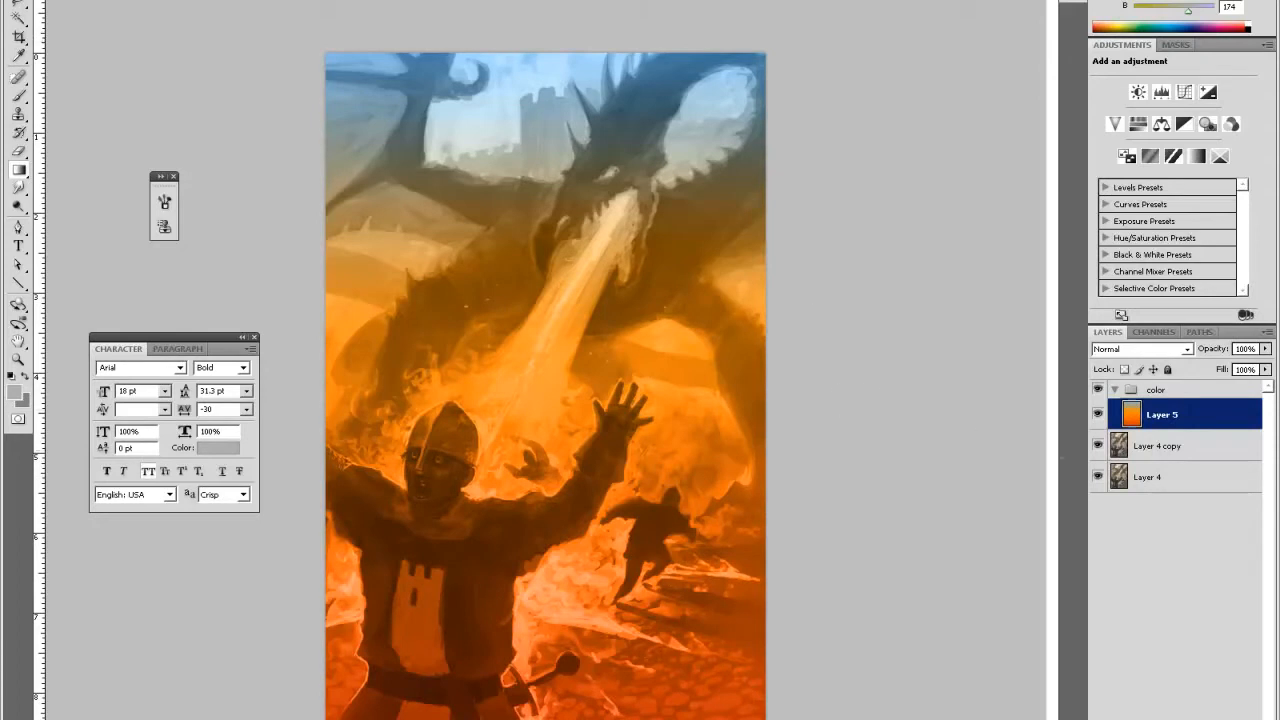
- Reduce the gradient layer's saturation to -49 with Hue/Saturation
key("ctrl+u")
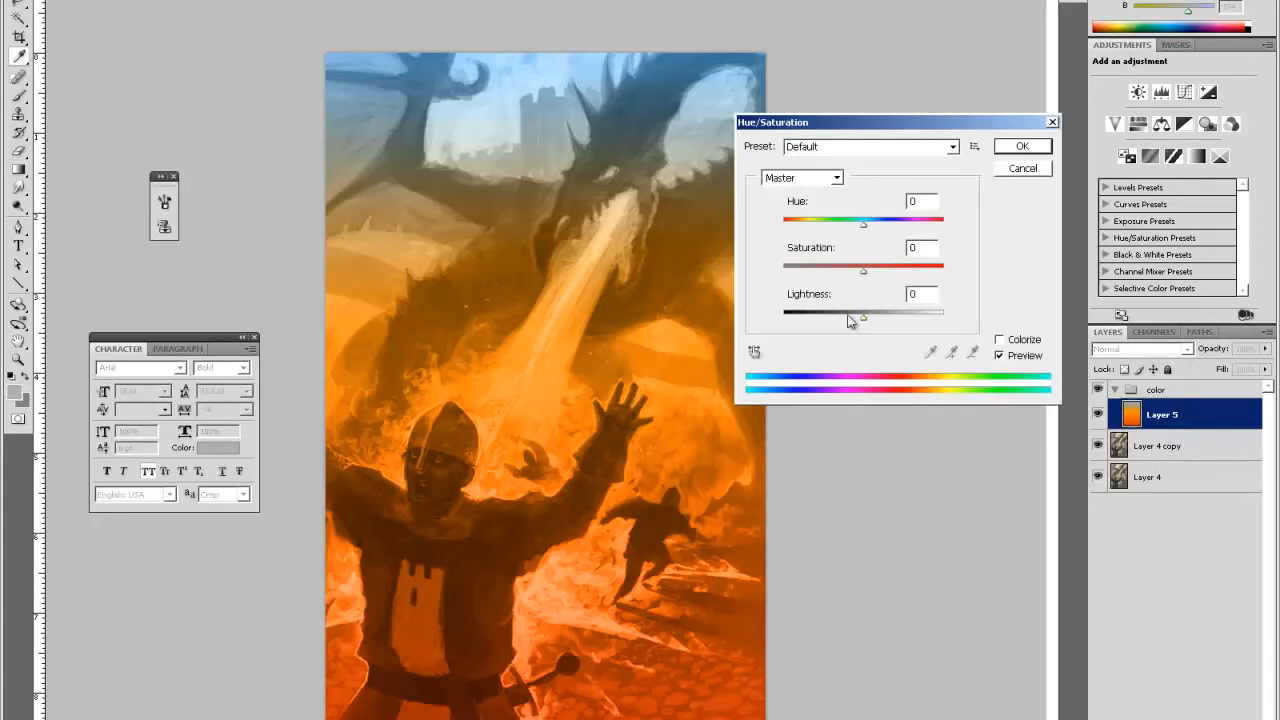
left_click_drag(864, 273, 823, 268)
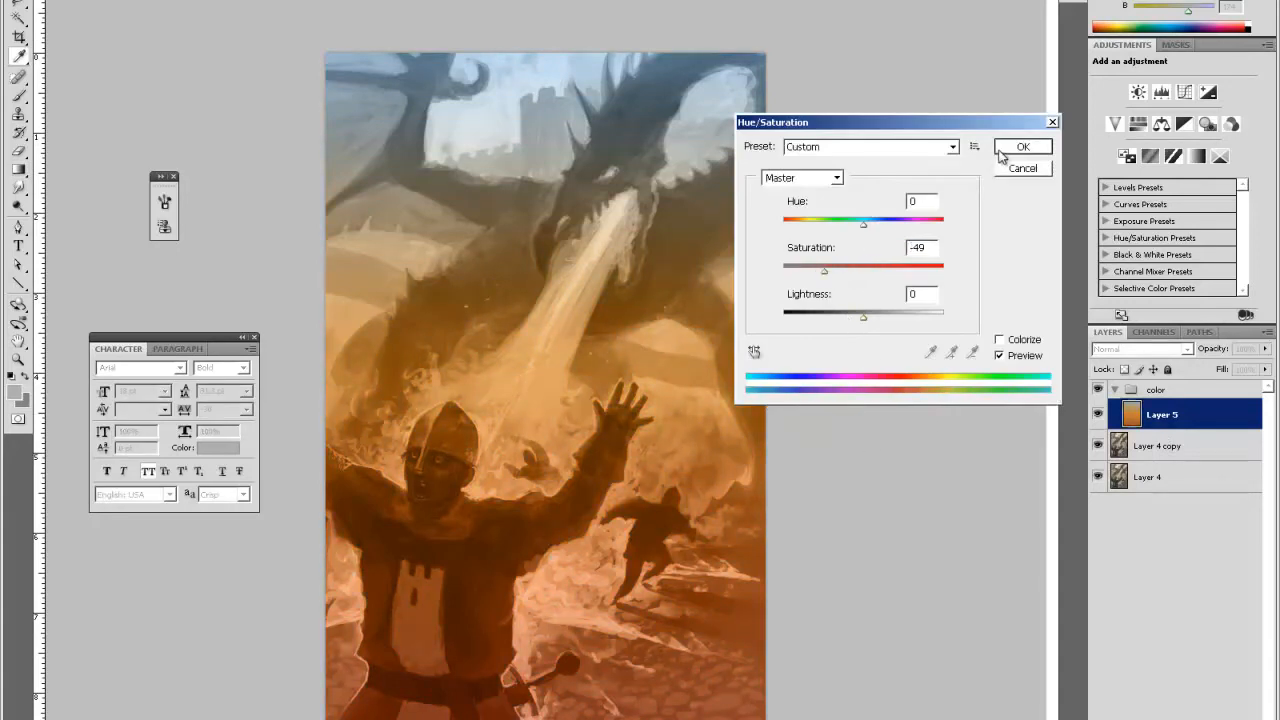
left_click(1010, 147)
- Add a new layer above the gradient layer and set the foreground colour to dark red-brown, #332020
key("ctrl+shift+alt+n")
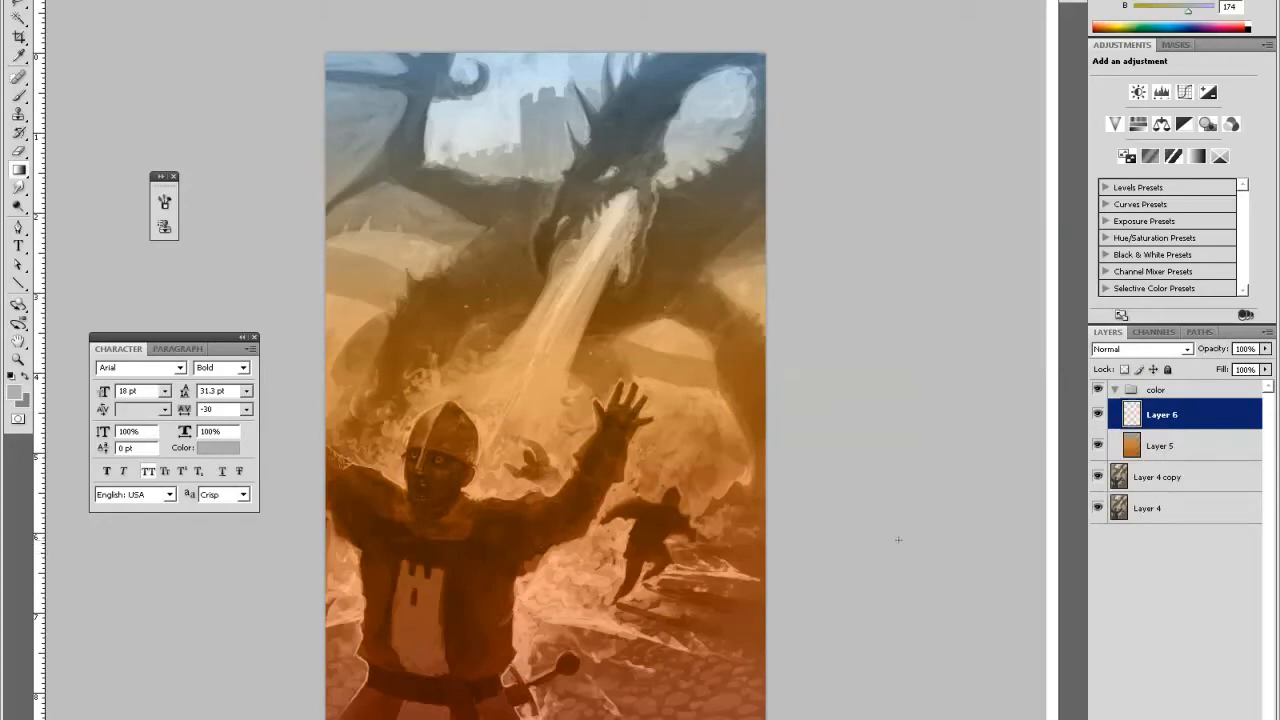
left_click(14, 392)
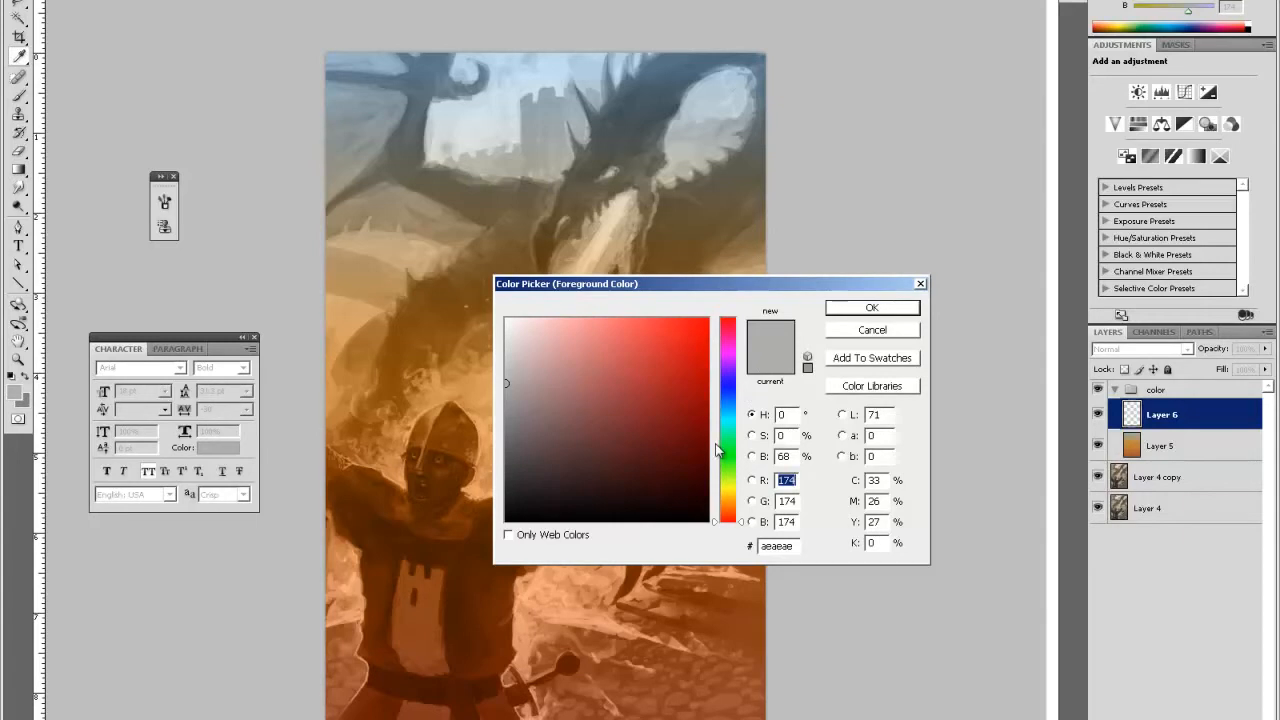
mouse_move(521, 474)
left_mouse_down()
mouse_move(523, 463)
mouse_move(579, 481)
left_mouse_up()
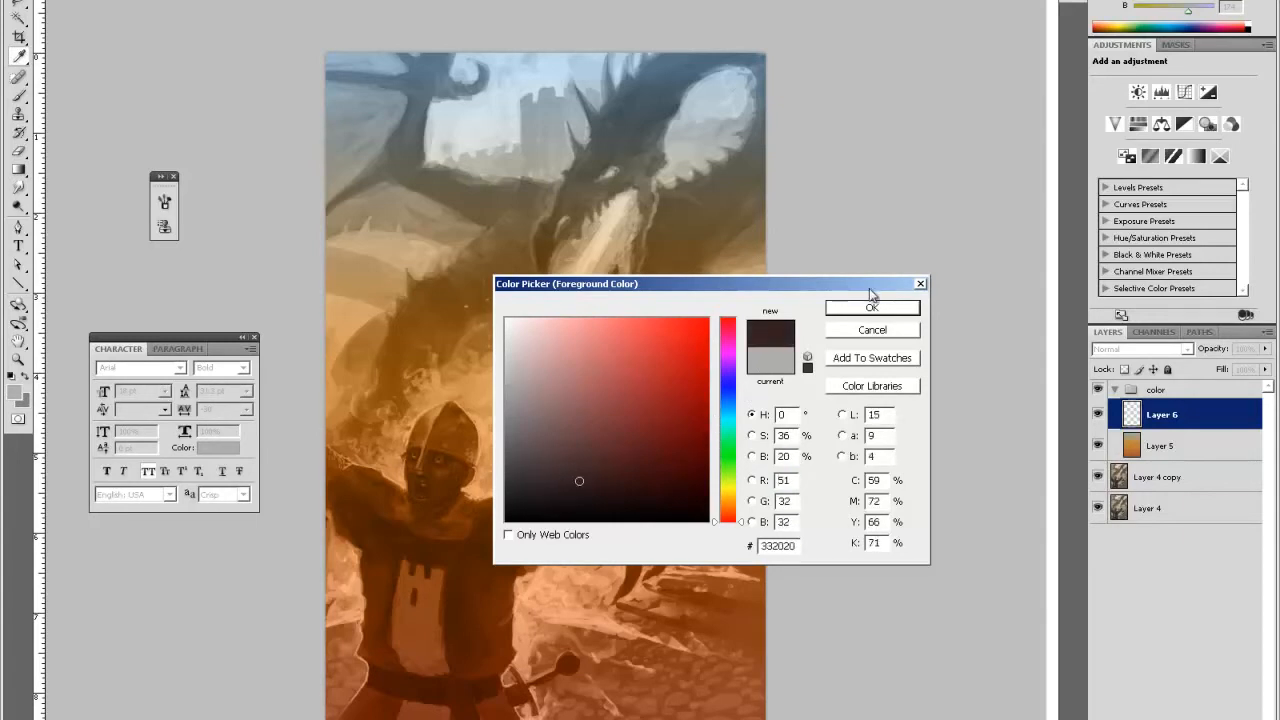
left_click(871, 307)
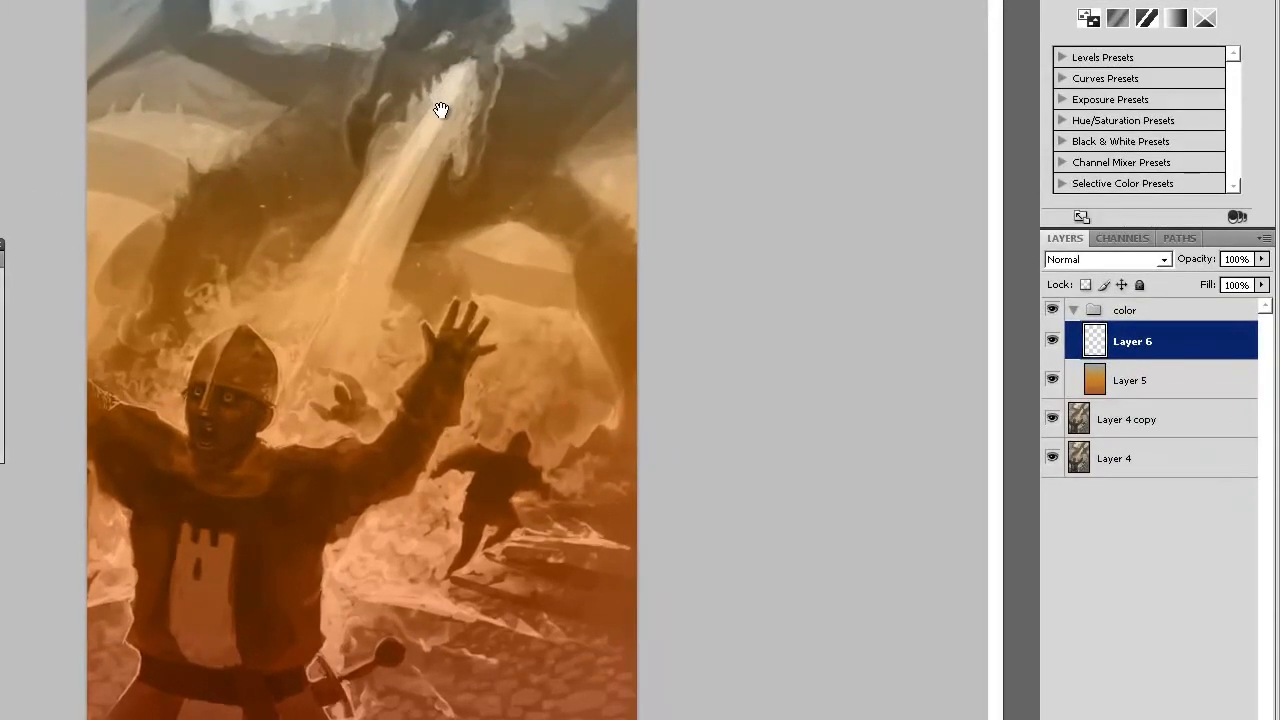
- Paint the dragon's neck, upper head and snout with the dark red-brown, enlarging the brush for broader coverage
left_click(503, 134, "ctrl")
left_click_drag(440, 84, 322, 505)
mouse_move(399, 301)
left_mouse_down()
mouse_move(371, 357)
mouse_move(377, 346)
mouse_move(351, 353)
mouse_move(371, 323)
left_mouse_up()
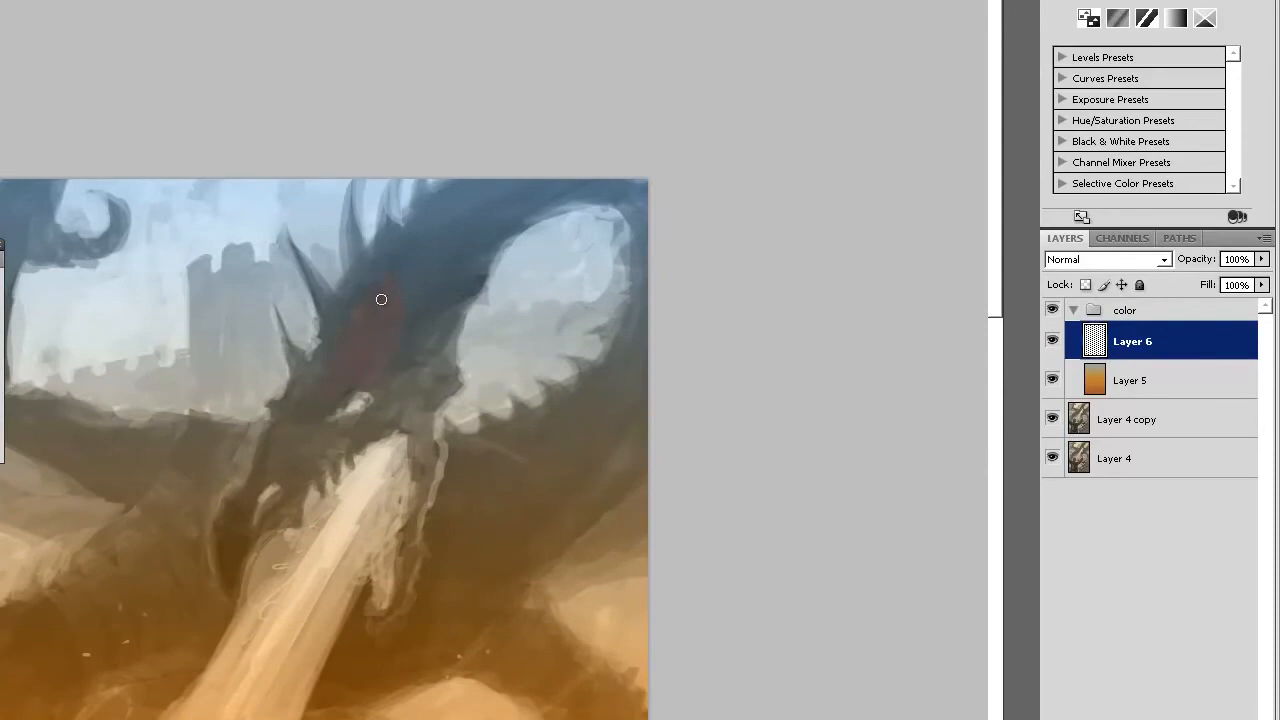
right_click(386, 290)
left_click(499, 343)
key("Return")
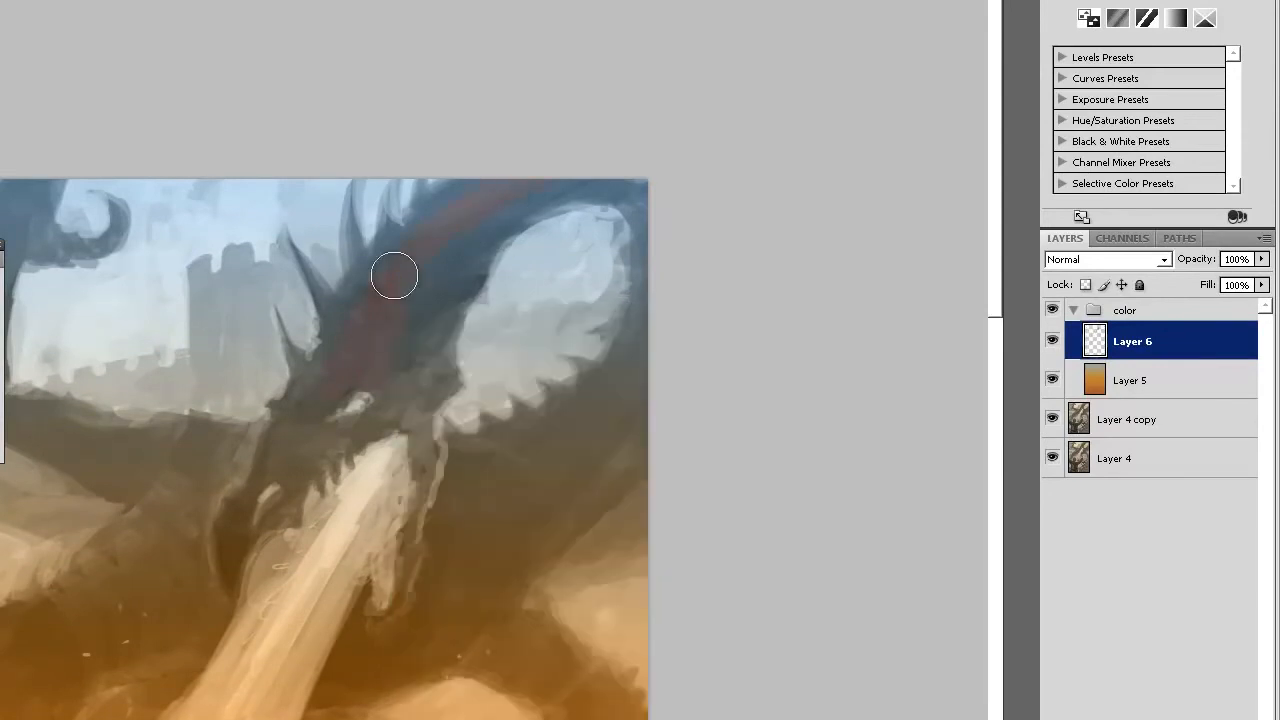
left_click_drag(499, 225, 565, 145)
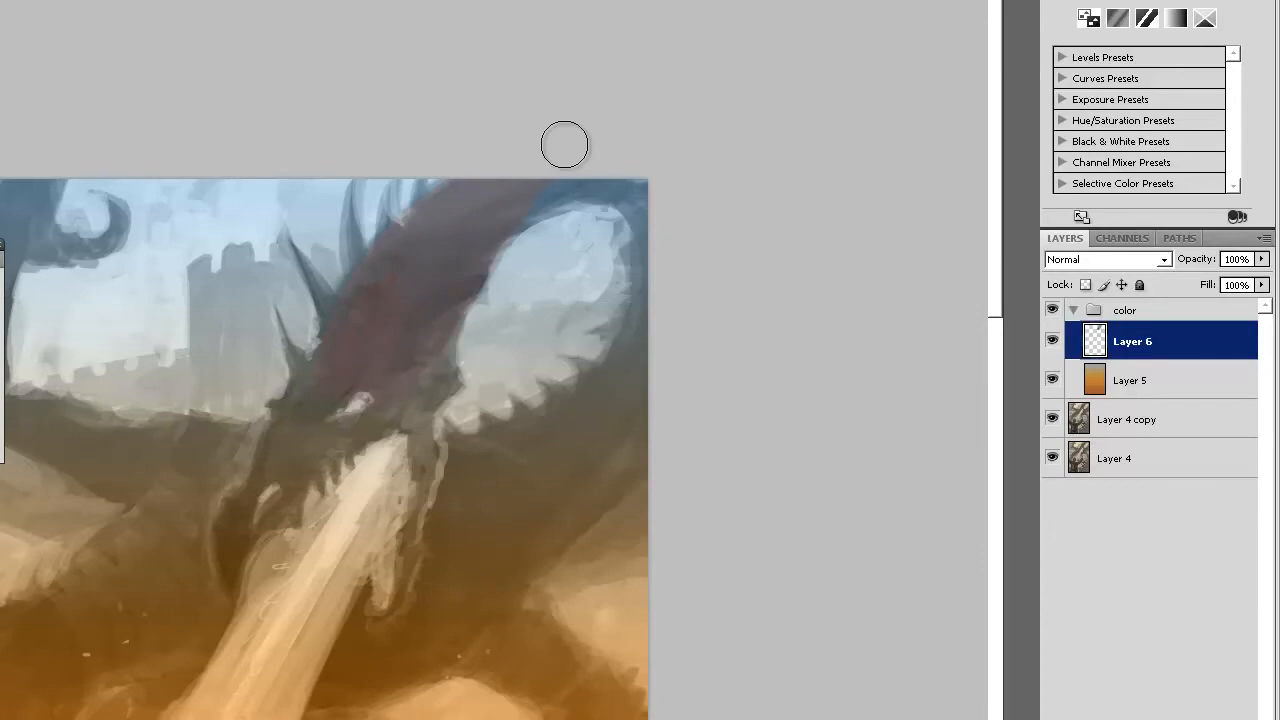
mouse_move(300, 371)
left_mouse_down()
mouse_move(286, 435)
mouse_move(318, 387)
mouse_move(313, 403)
mouse_move(224, 586)
left_mouse_up()
mouse_move(343, 397)
left_mouse_down()
mouse_move(405, 381)
mouse_move(317, 442)
mouse_move(303, 384)
left_mouse_up()
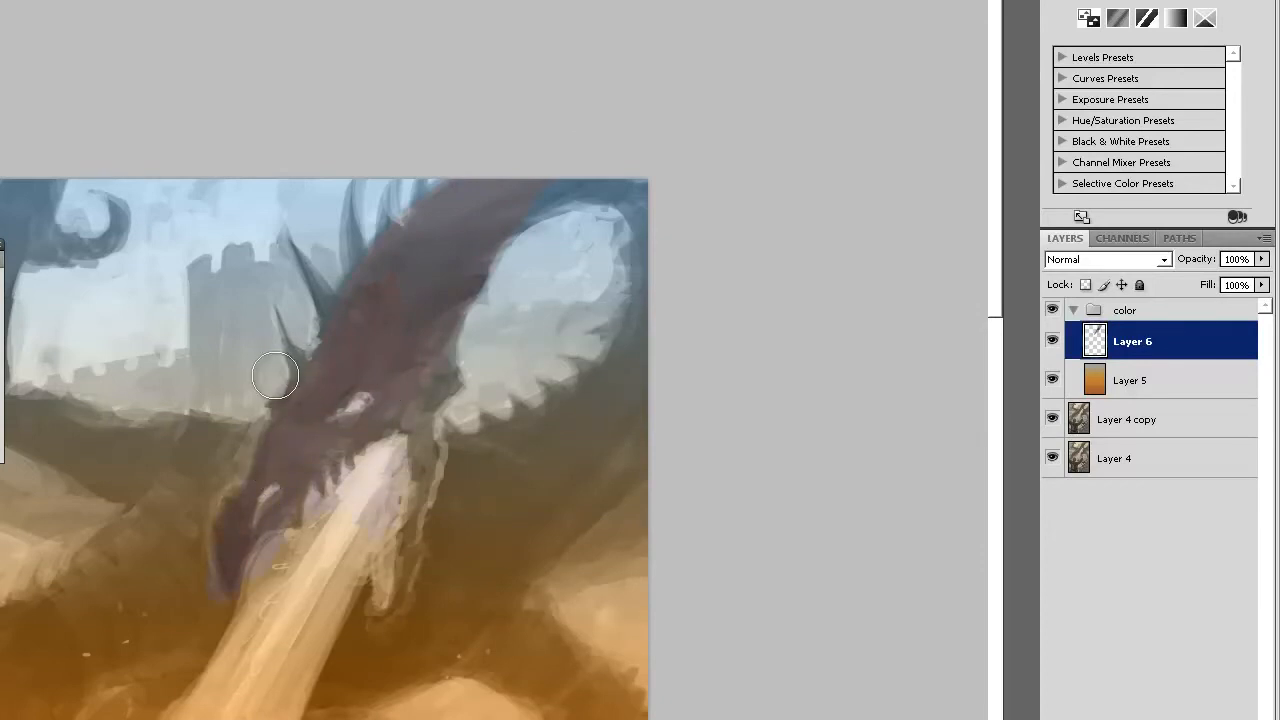
- Set the foreground colour to the less saturated #2f2424 and paint the dragon's lower jaw, curved neck and body
left_click(373, 427)
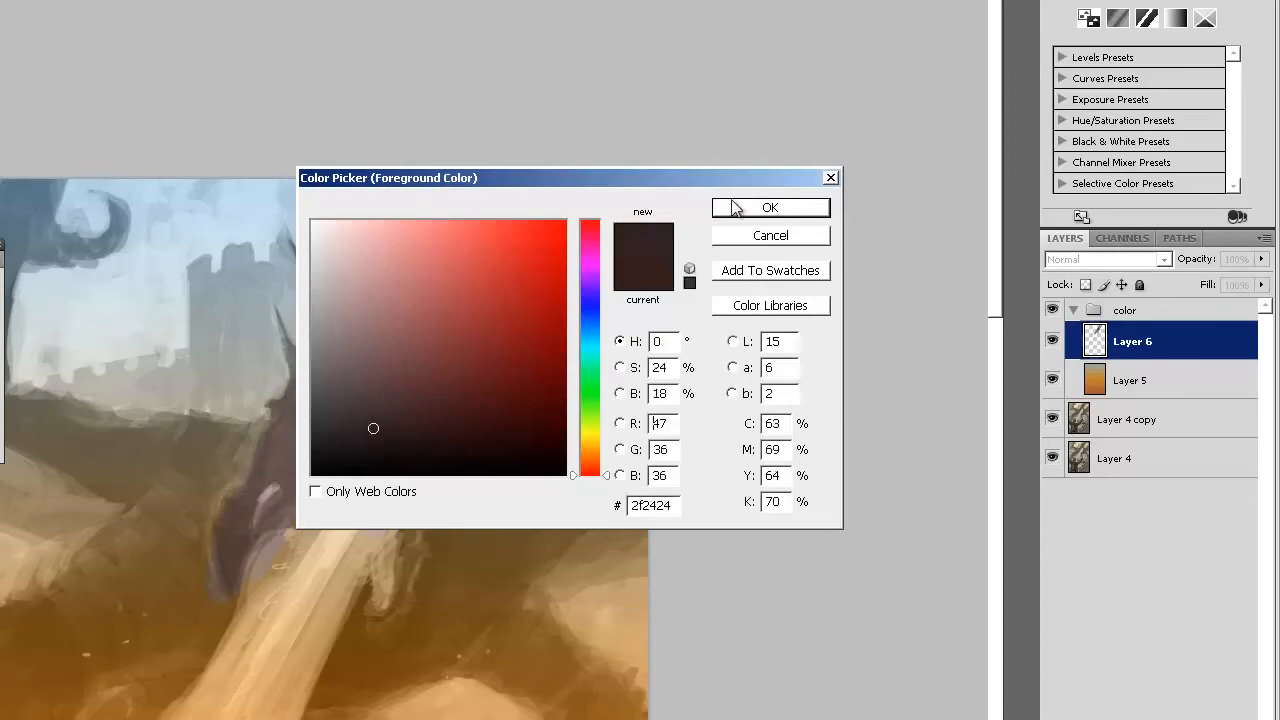
left_click(745, 207)
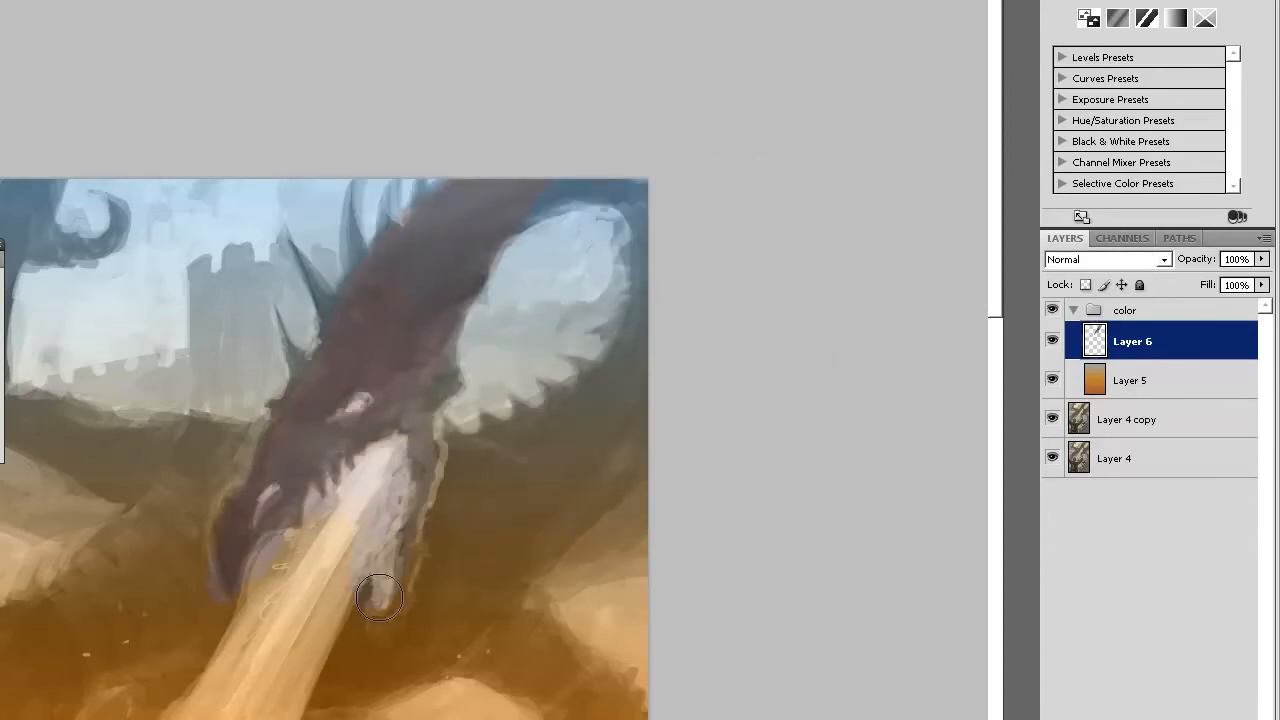
left_click_drag(540, 437, 494, 345)
mouse_move(385, 427)
left_mouse_down()
mouse_move(350, 462)
mouse_move(387, 494)
mouse_move(433, 479)
mouse_move(397, 487)
mouse_move(452, 416)
mouse_move(386, 378)
mouse_move(561, 304)
mouse_move(596, 304)
mouse_move(582, 344)
mouse_move(406, 511)
mouse_move(500, 437)
mouse_move(597, 163)
mouse_move(603, 215)
mouse_move(614, 171)
mouse_move(632, 181)
mouse_move(442, 123)
mouse_move(568, 66)
mouse_move(586, 80)
mouse_move(413, 151)
mouse_move(428, 128)
mouse_move(585, 86)
mouse_move(628, 134)
mouse_move(542, 90)
mouse_move(605, 139)
mouse_move(567, 273)
left_mouse_up()
key("space")
left_click_drag(502, 389, 771, 315)
mouse_move(424, 330)
left_mouse_down()
mouse_move(262, 485)
mouse_move(299, 499)
mouse_move(342, 483)
mouse_move(373, 408)
mouse_move(445, 346)
mouse_move(377, 403)
mouse_move(292, 429)
mouse_move(171, 579)
mouse_move(164, 621)
mouse_move(271, 492)
mouse_move(224, 588)
mouse_move(301, 494)
mouse_move(243, 447)
mouse_move(296, 406)
mouse_move(348, 448)
mouse_move(180, 484)
mouse_move(180, 516)
mouse_move(200, 498)
mouse_move(196, 510)
mouse_move(166, 530)
left_mouse_up()
- Paint the dragon's body edges and the spikes along its neck with a smaller brush
right_click(290, 378)
left_click(346, 444)
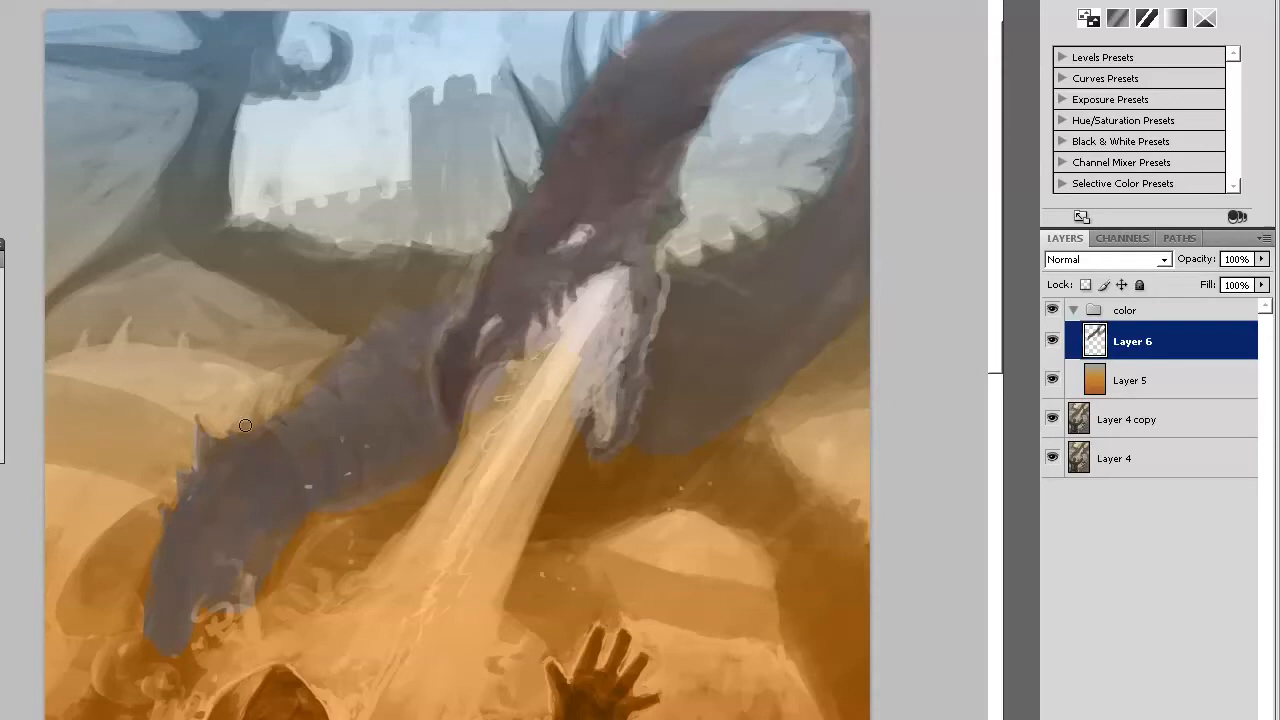
key("space")
left_click_drag(753, 153, 605, 210)
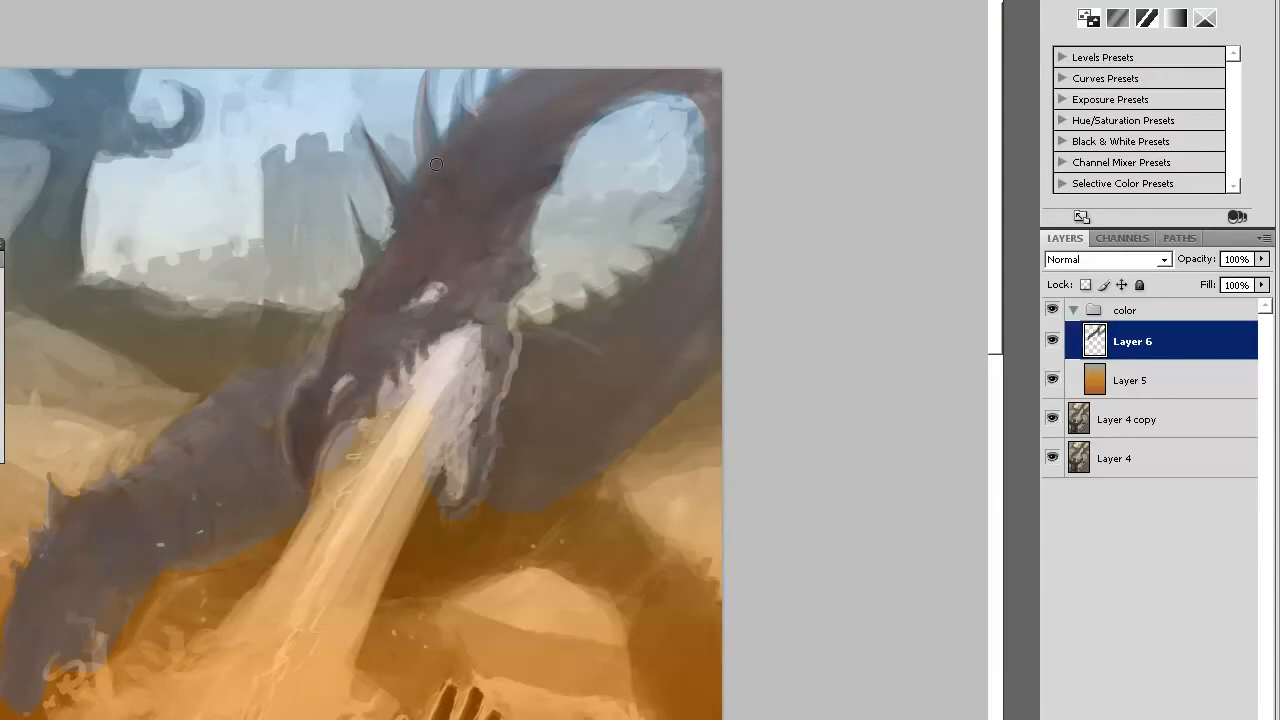
mouse_move(460, 119)
left_mouse_down()
mouse_move(463, 86)
mouse_move(491, 77)
left_mouse_up()
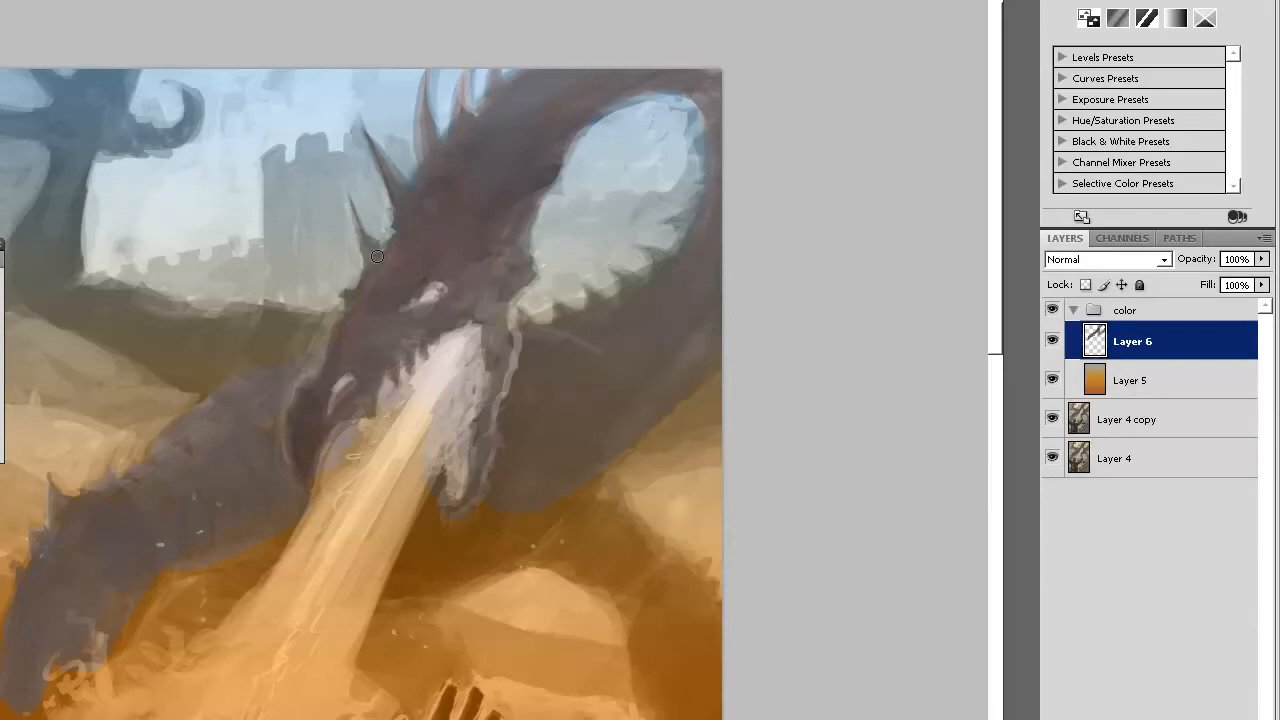
mouse_move(614, 272)
left_mouse_down()
mouse_move(557, 229)
mouse_move(456, 196)
left_mouse_up()
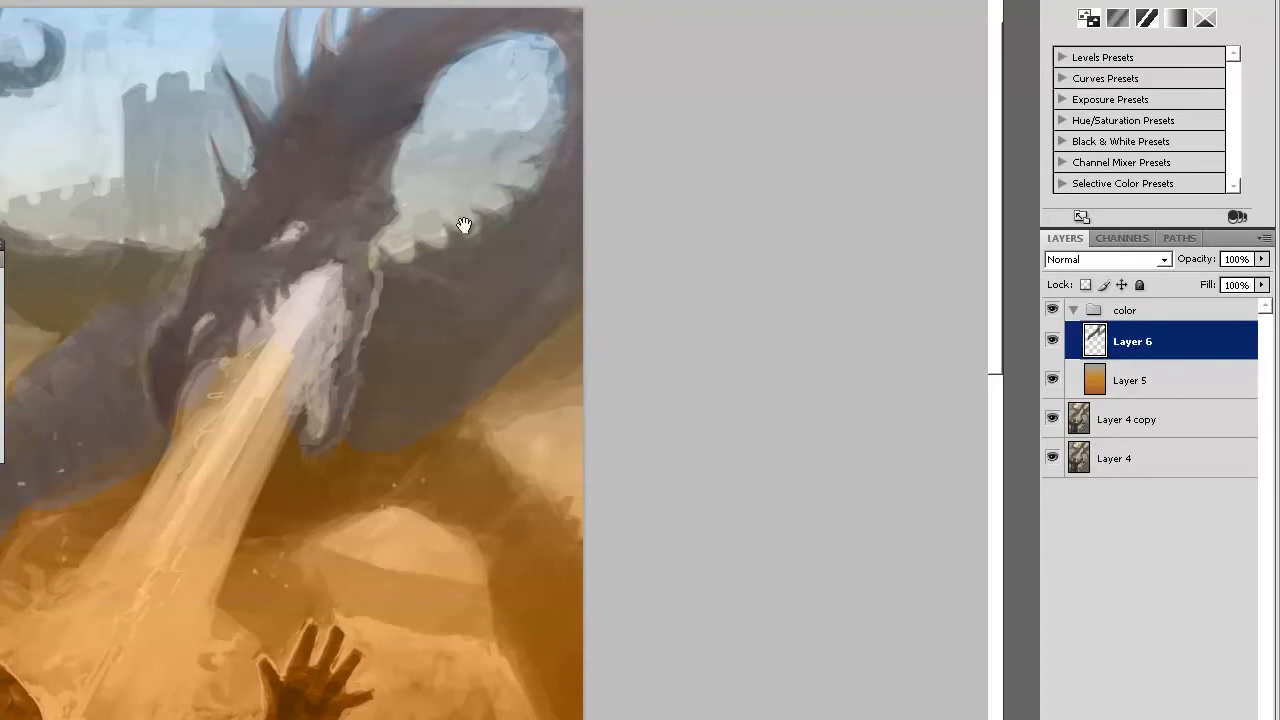
- Paint the dragon's underside between the fire stream and the rounded hill, adjusting the brush size and cleaning the hill's edge
left_click_drag(470, 303, 458, 93)
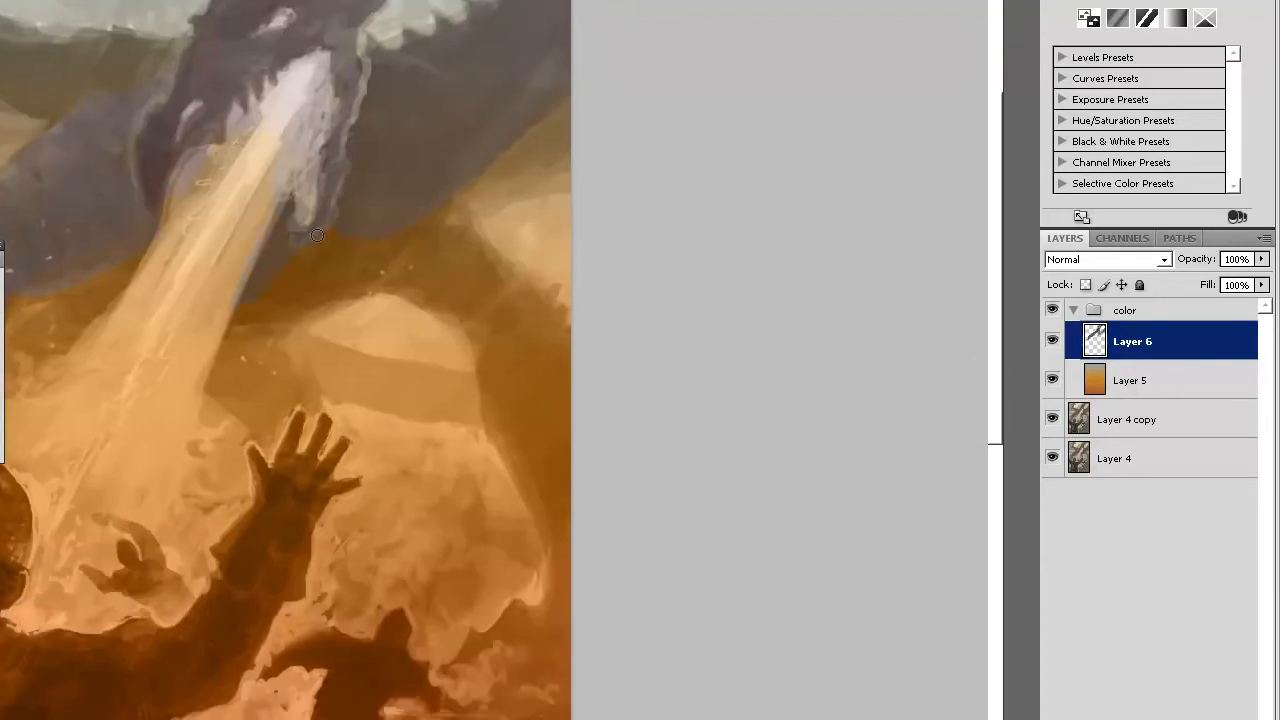
mouse_move(243, 298)
left_mouse_down()
mouse_move(234, 396)
mouse_move(252, 432)
mouse_move(253, 399)
left_mouse_up()
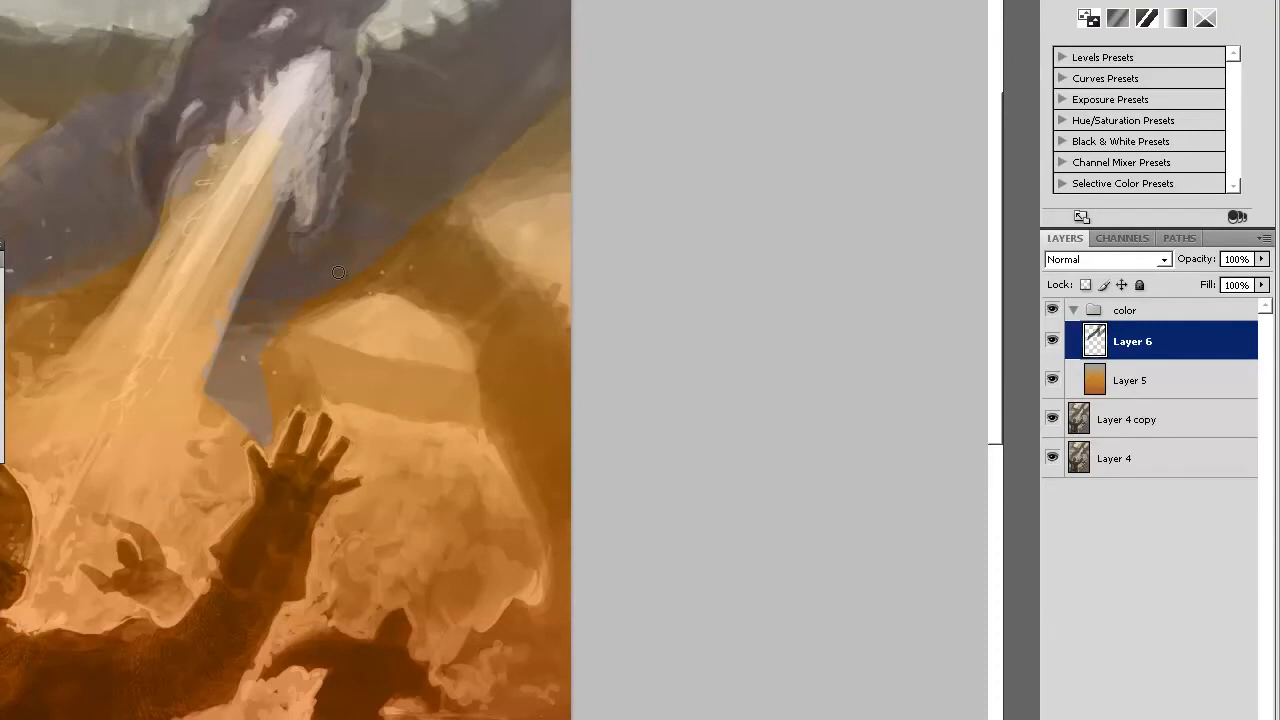
mouse_move(286, 218)
left_mouse_down()
mouse_move(270, 254)
mouse_move(290, 251)
mouse_move(273, 300)
mouse_move(294, 294)
mouse_move(287, 355)
left_mouse_up()
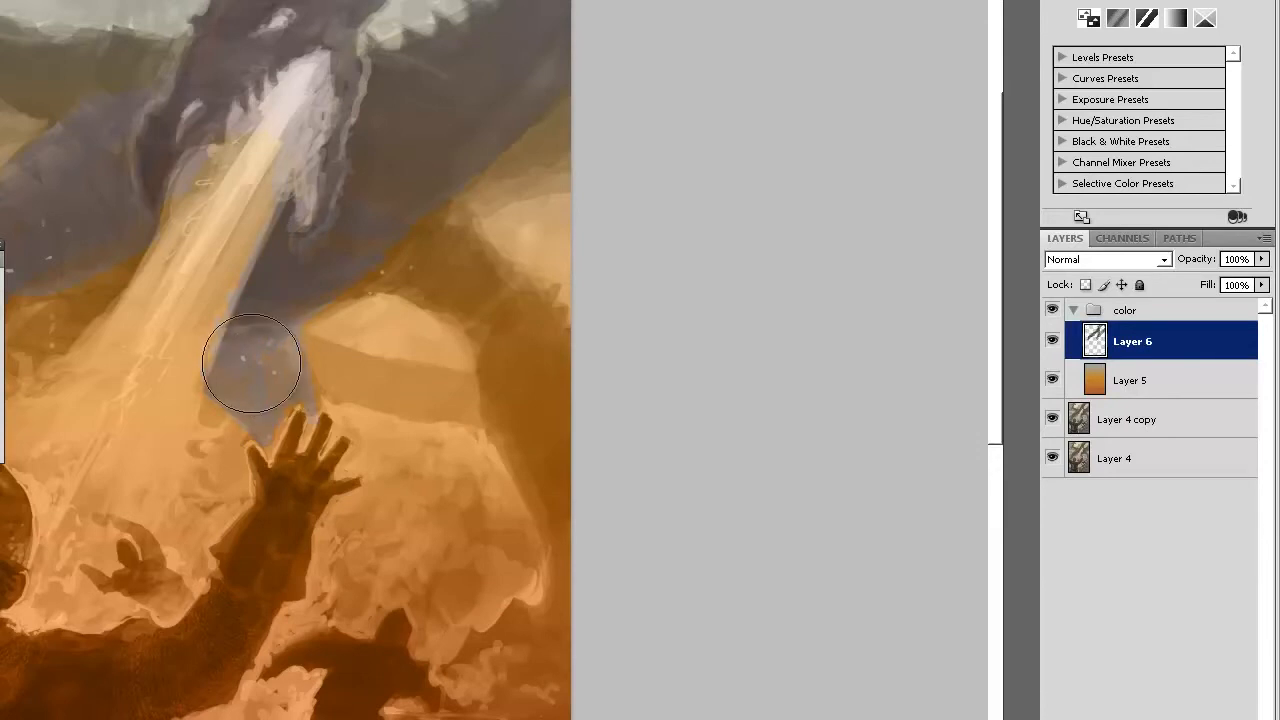
right_click(262, 356)
left_click(417, 395)
left_click(446, 306)
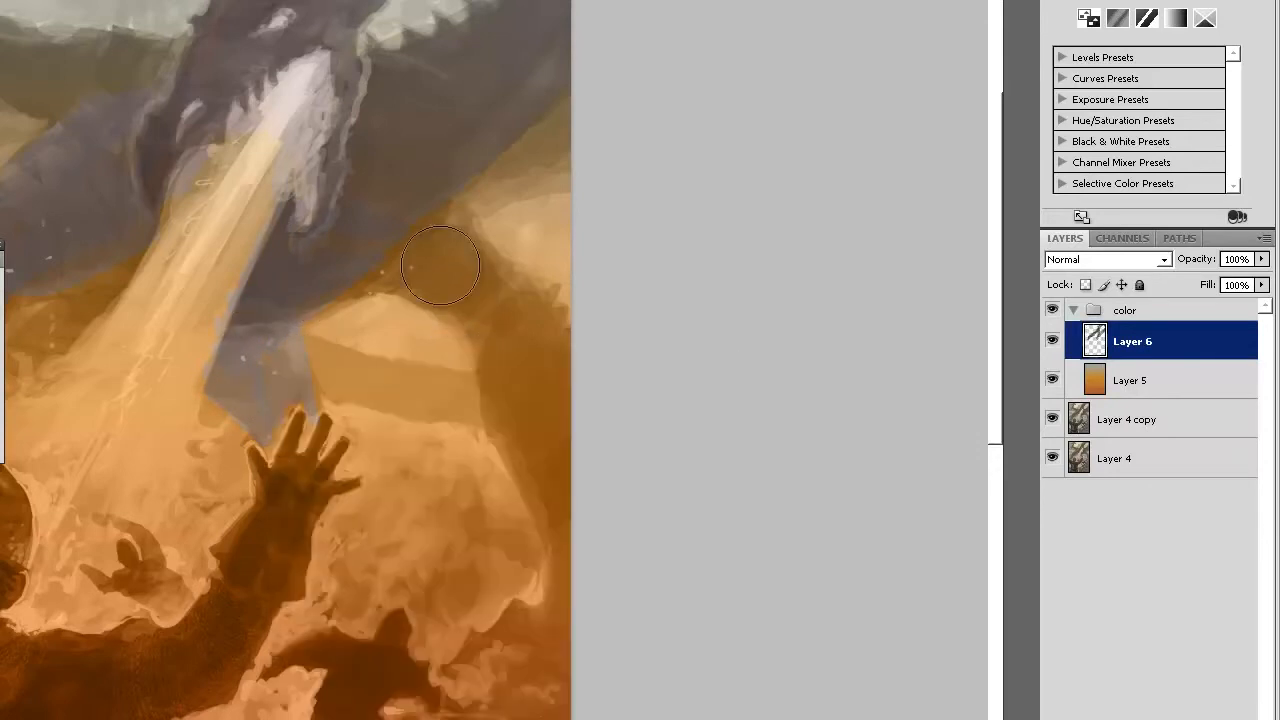
mouse_move(260, 386)
left_mouse_down()
mouse_move(250, 276)
mouse_move(246, 426)
mouse_move(274, 455)
mouse_move(244, 381)
mouse_move(268, 415)
mouse_move(314, 357)
left_mouse_up()
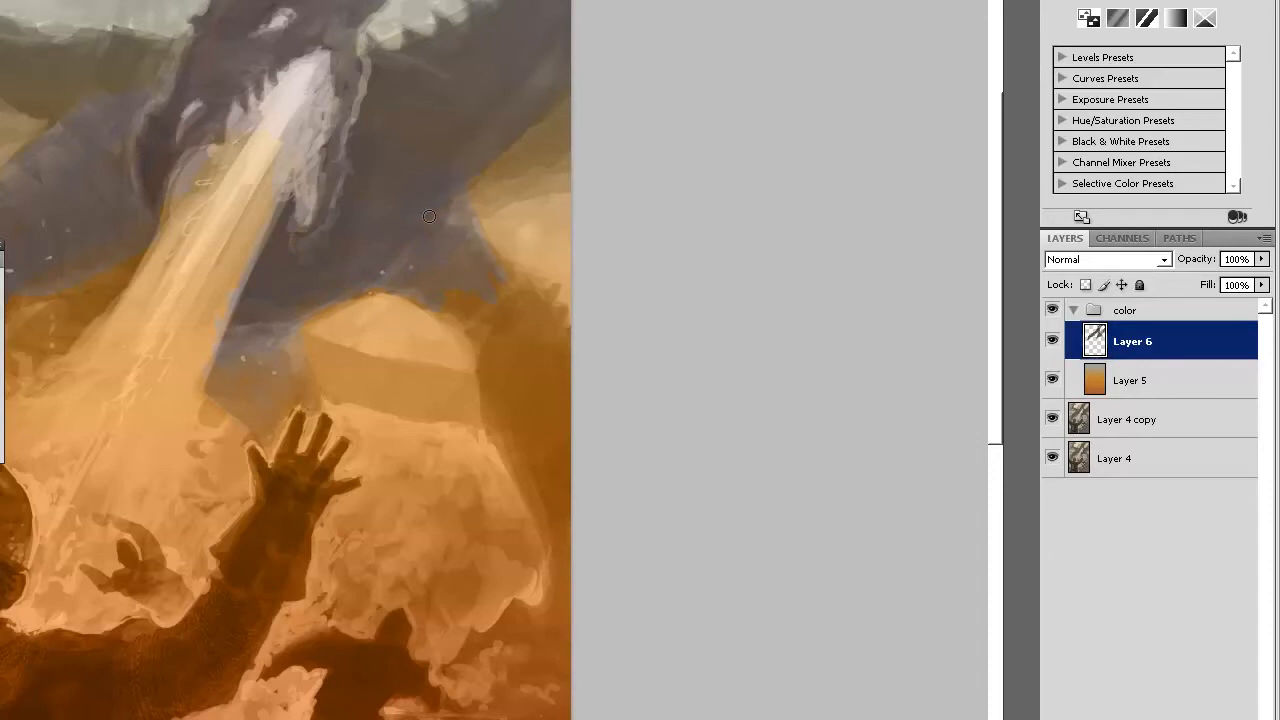
- Paint the dragon's leg around the rounded hill and down along the canvas edge, changing the brush size for broader coverage
left_click_drag(461, 297, 499, 382)
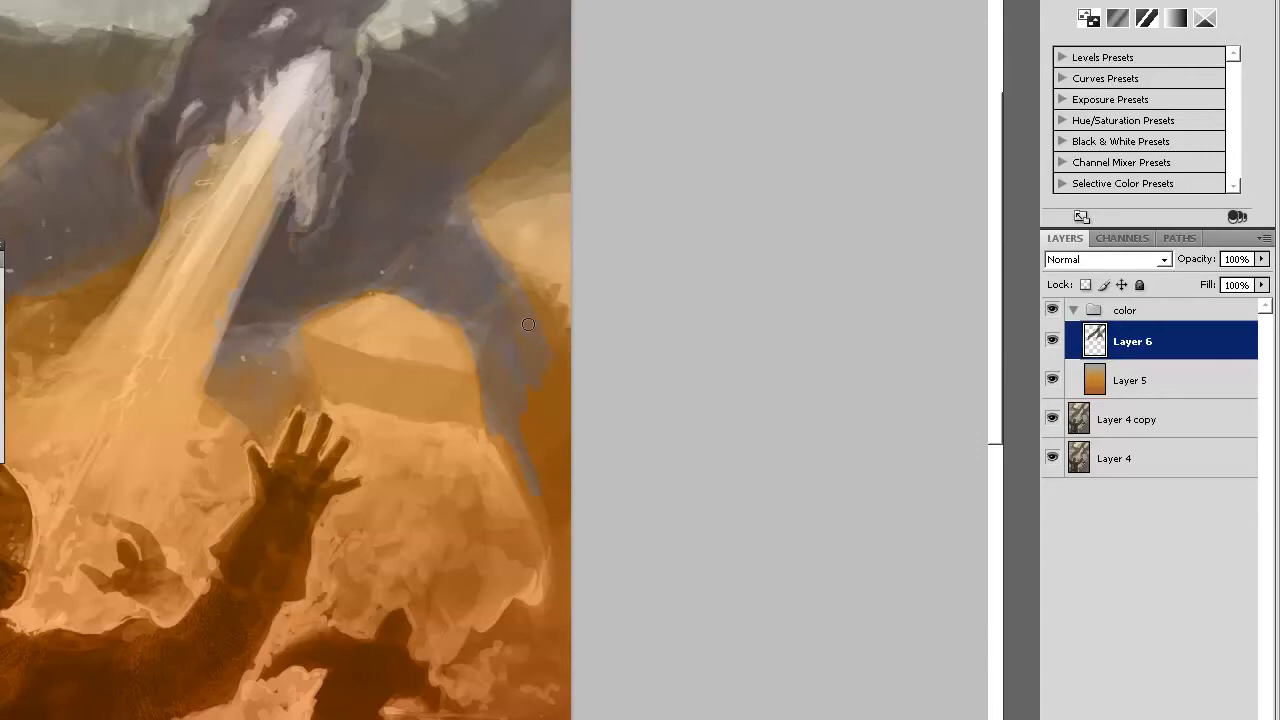
left_click_drag(536, 296, 569, 340)
right_click(509, 305)
left_click(611, 350)
mouse_move(500, 372)
left_mouse_down()
mouse_move(547, 440)
mouse_move(552, 407)
left_mouse_up()
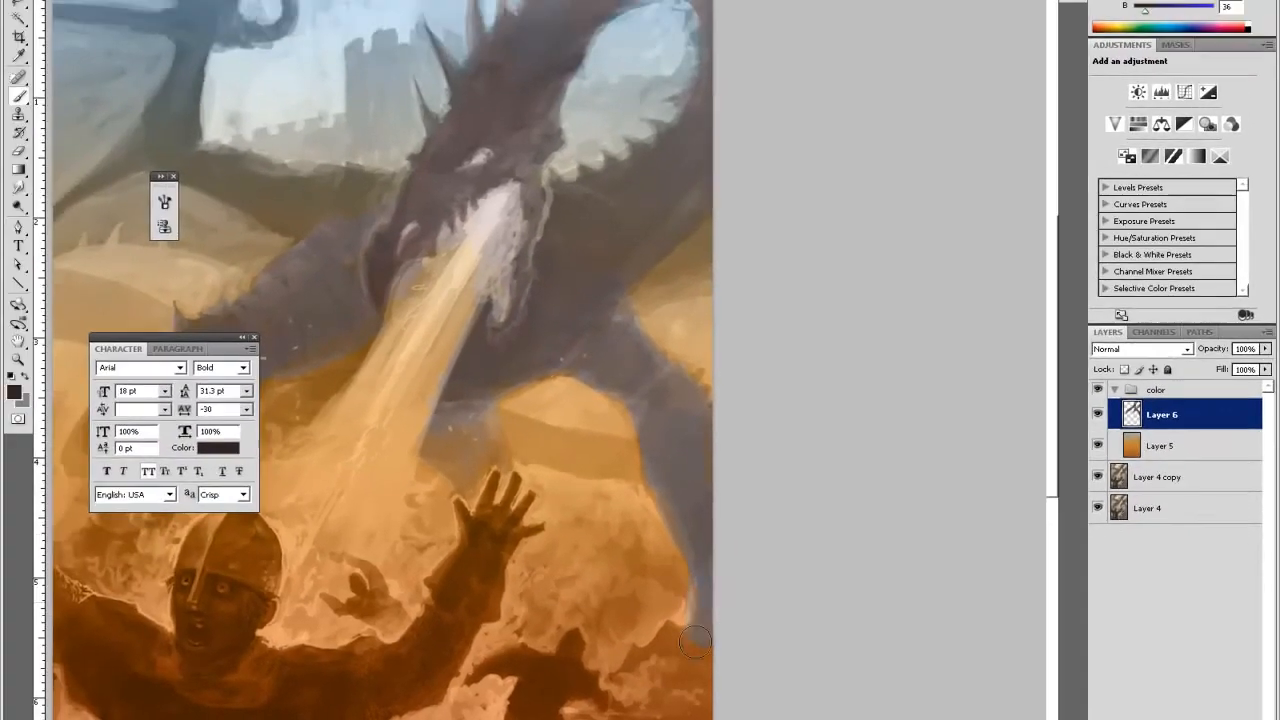
- Extend the colour down the dragon's leg to its foot at ground level and erase the overspill on the fire cloud's edge
right_click(632, 490)
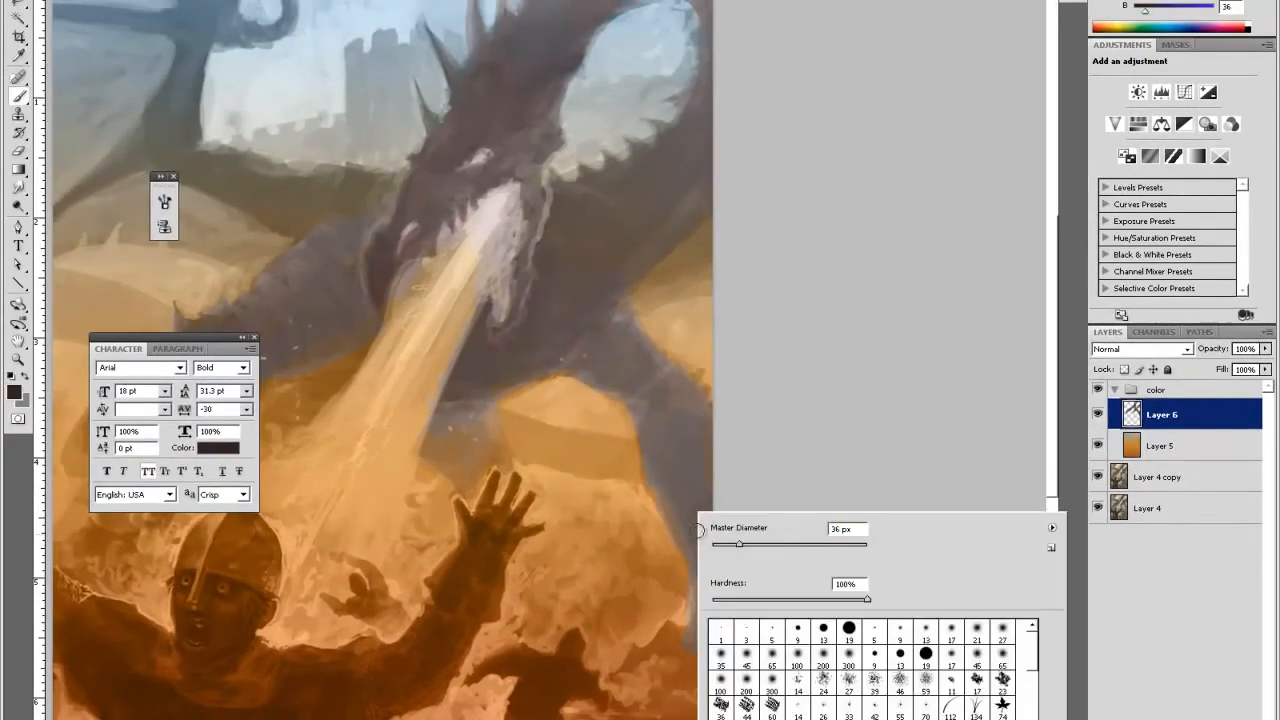
left_click(685, 590)
key("e")
left_click_drag(687, 601, 670, 602)
key("b")
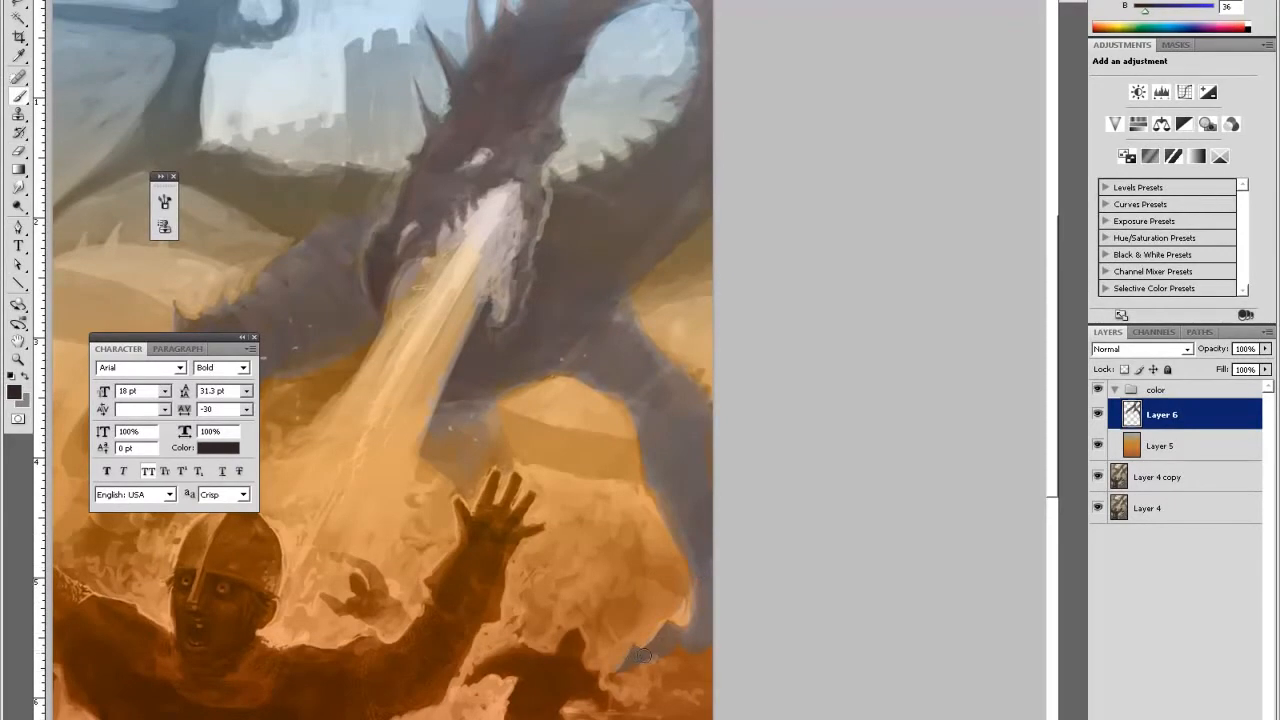
- Paint the shaded band of the hill behind the raised hand and erase excess grey-brown between that hand and the fire stream
key("space")
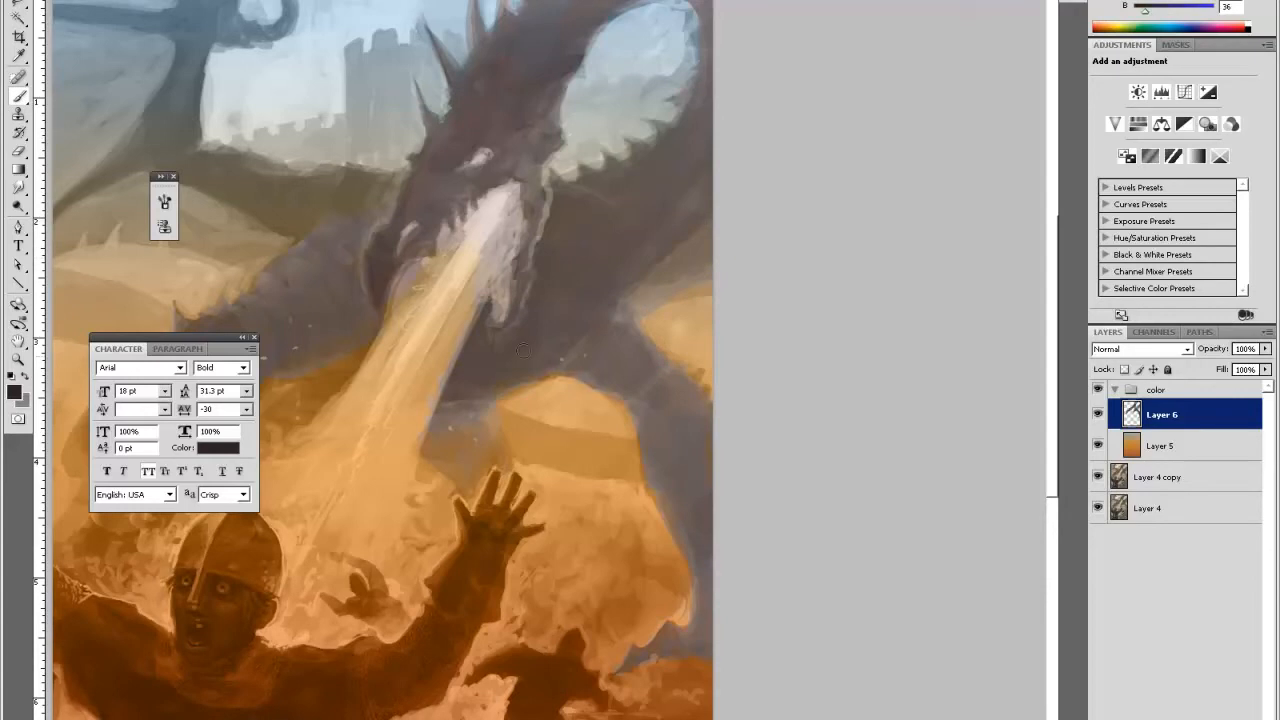
mouse_move(510, 420)
left_mouse_down()
mouse_move(563, 440)
mouse_move(519, 424)
mouse_move(500, 447)
mouse_move(513, 458)
mouse_move(640, 469)
mouse_move(627, 452)
mouse_move(515, 414)
mouse_move(542, 453)
mouse_move(536, 409)
mouse_move(576, 423)
left_mouse_up()
key("e")
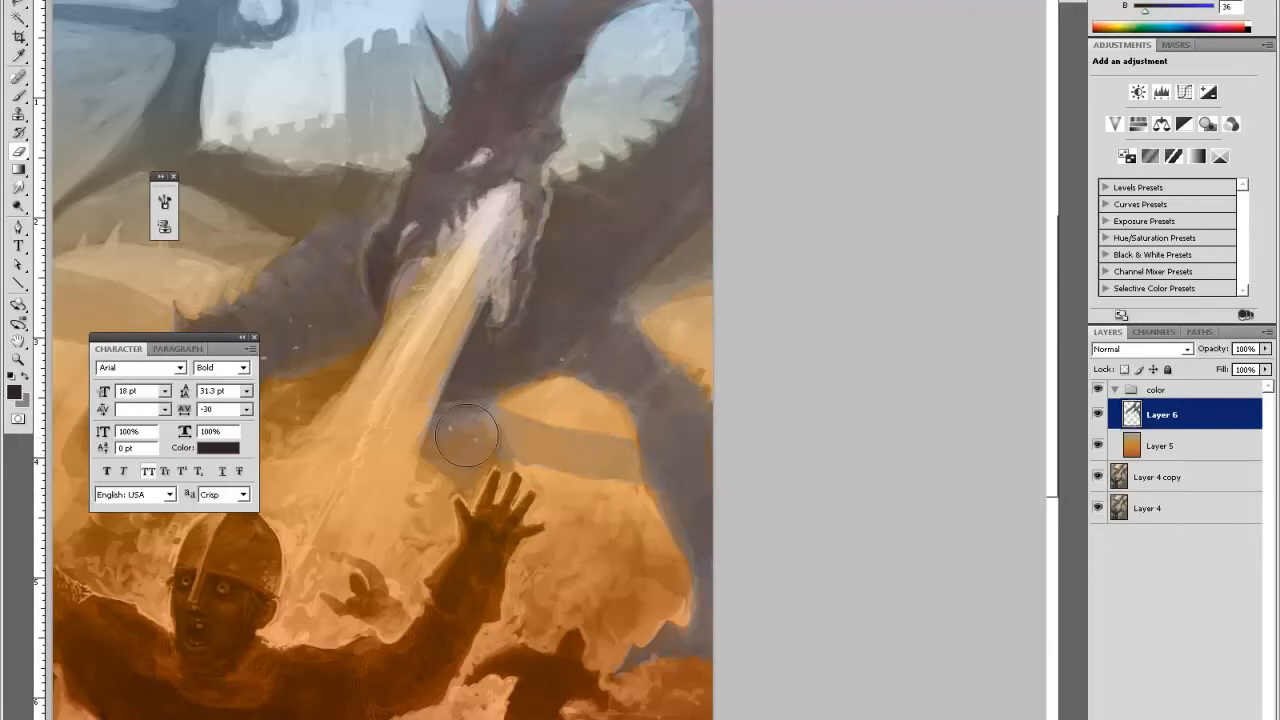
key("space")
- Paint the shaded hill band and the dark rounded mound beside the dragon's foreleg
left_click_drag(660, 251, 976, 434)
mouse_move(413, 516)
left_mouse_down()
mouse_move(360, 468)
mouse_move(510, 514)
left_mouse_up()
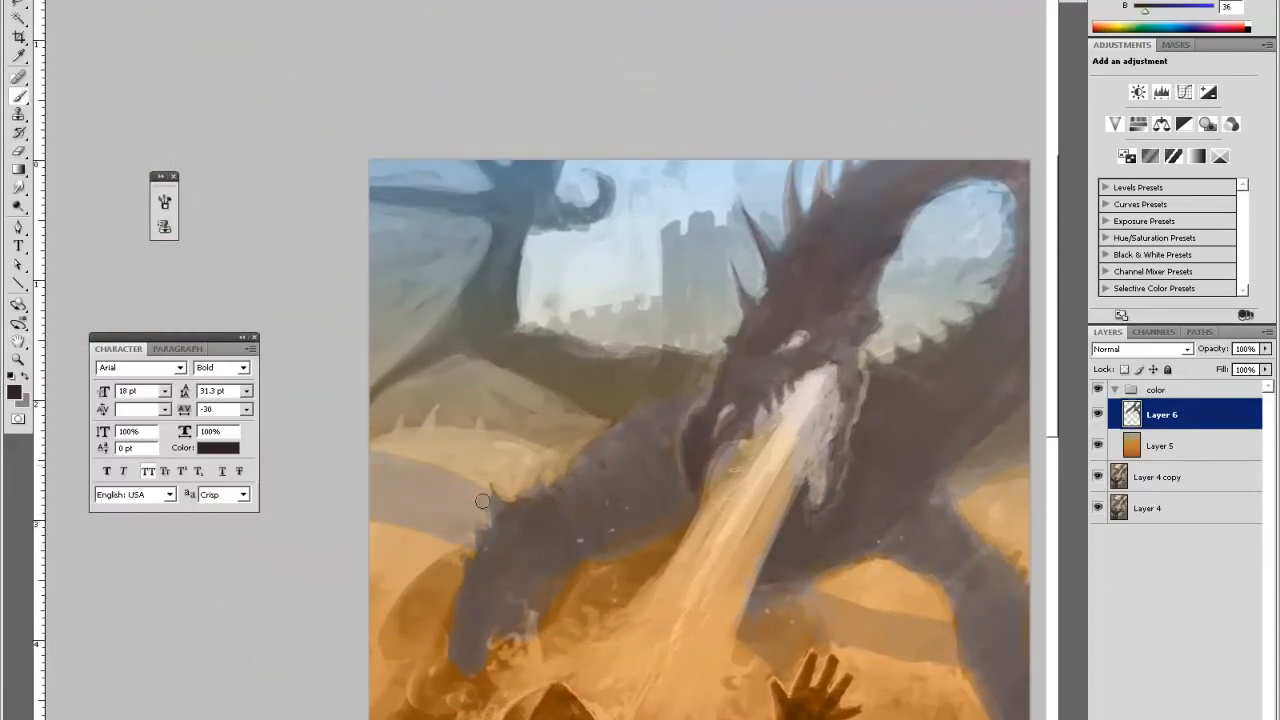
mouse_move(405, 607)
left_mouse_down()
mouse_move(390, 642)
mouse_move(415, 630)
left_mouse_up()
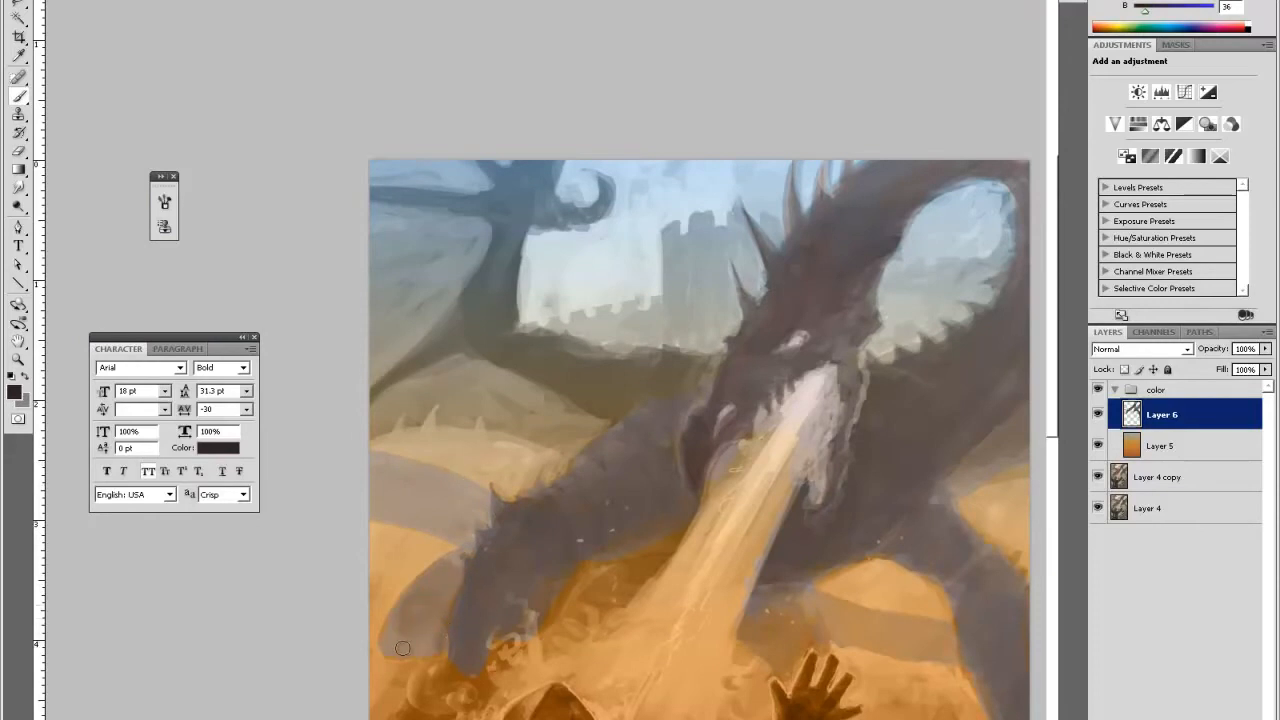
- Refine the dragon's foreleg and claw above the knight's helmet, alternately erasing and repainting where they meet the flames
key("e")
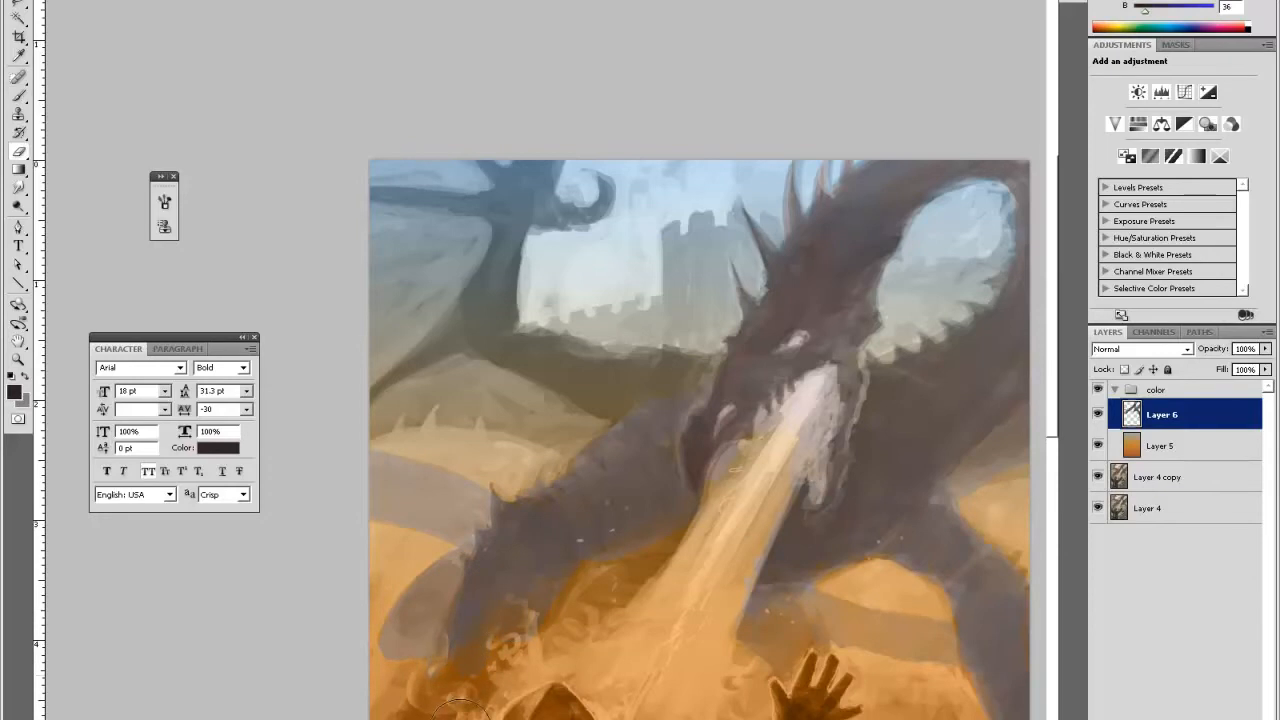
key("space")
left_click_drag(595, 652, 625, 548)
key("b")
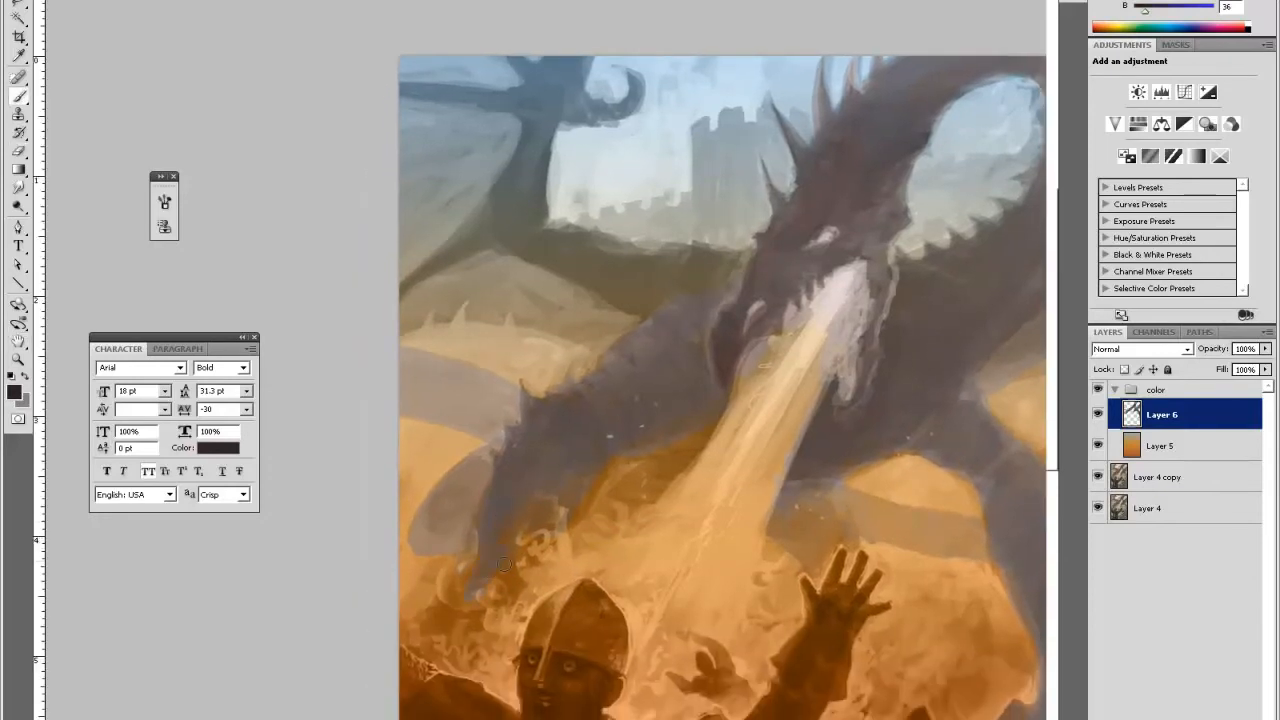
key("e")
key("b")
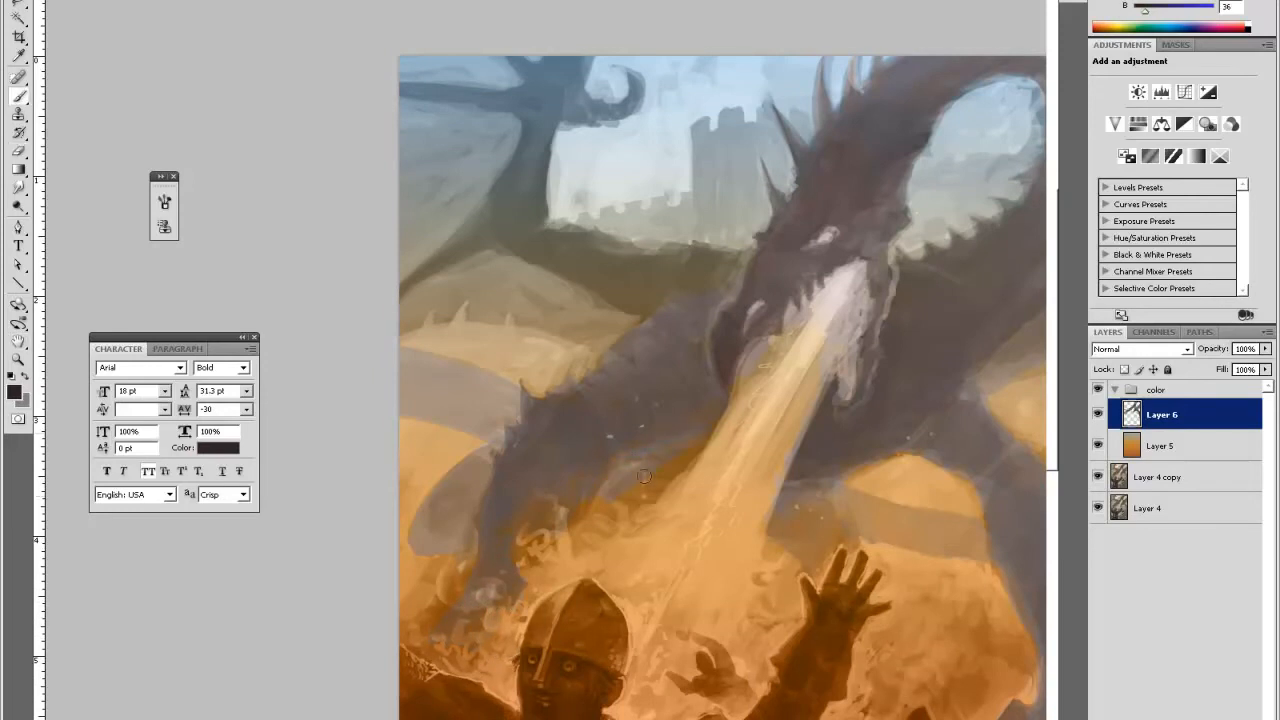
key("e")
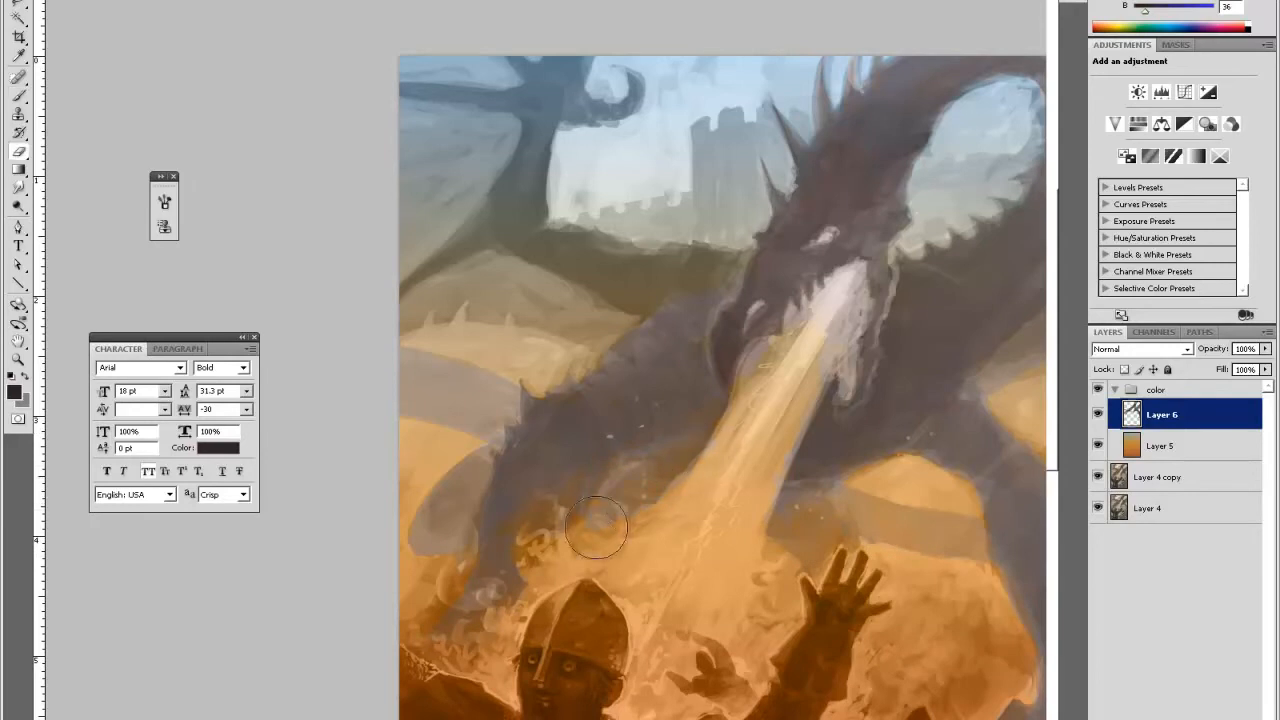
- Paint the dragon's wing, its arm and curled claw against the sky with the same grey-brown
key("space")
mouse_move(809, 577)
left_mouse_down()
mouse_move(786, 666)
mouse_move(853, 637)
left_mouse_up()
key("b")
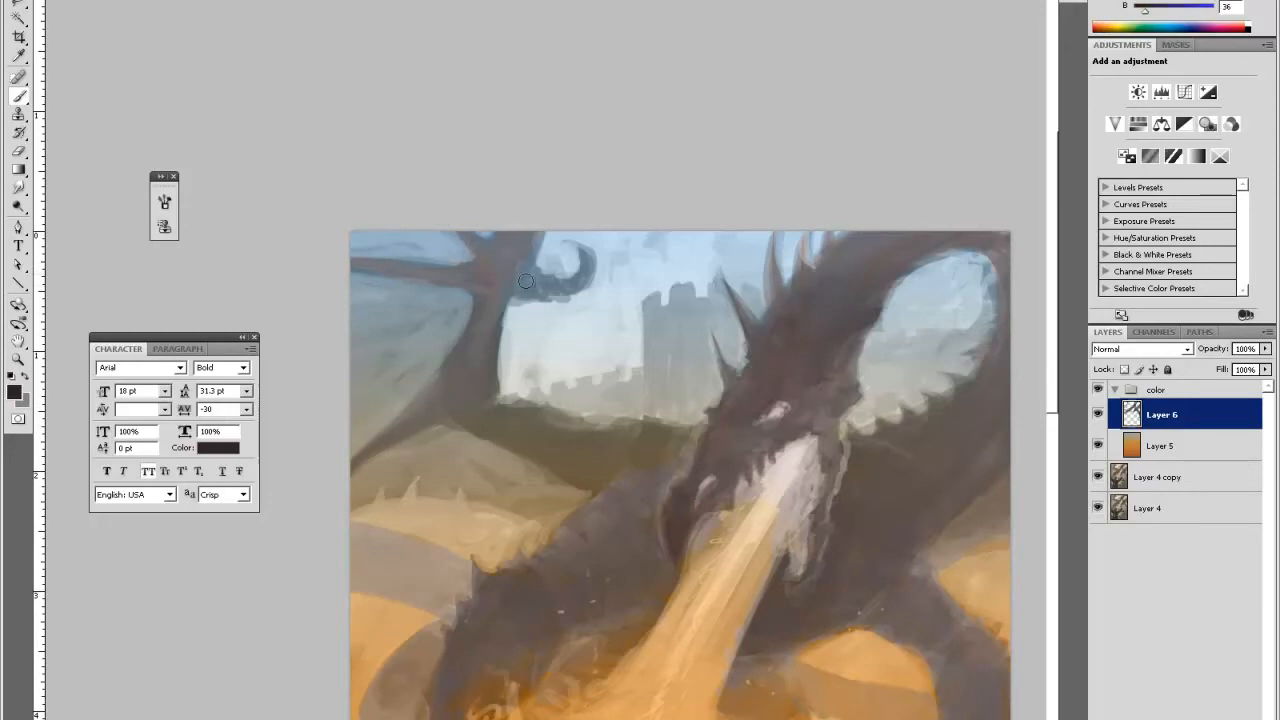
mouse_move(546, 282)
left_mouse_down()
mouse_move(568, 287)
mouse_move(587, 255)
mouse_move(587, 276)
left_mouse_up()
key("ctrl+minus")
key("ctrl+minus")
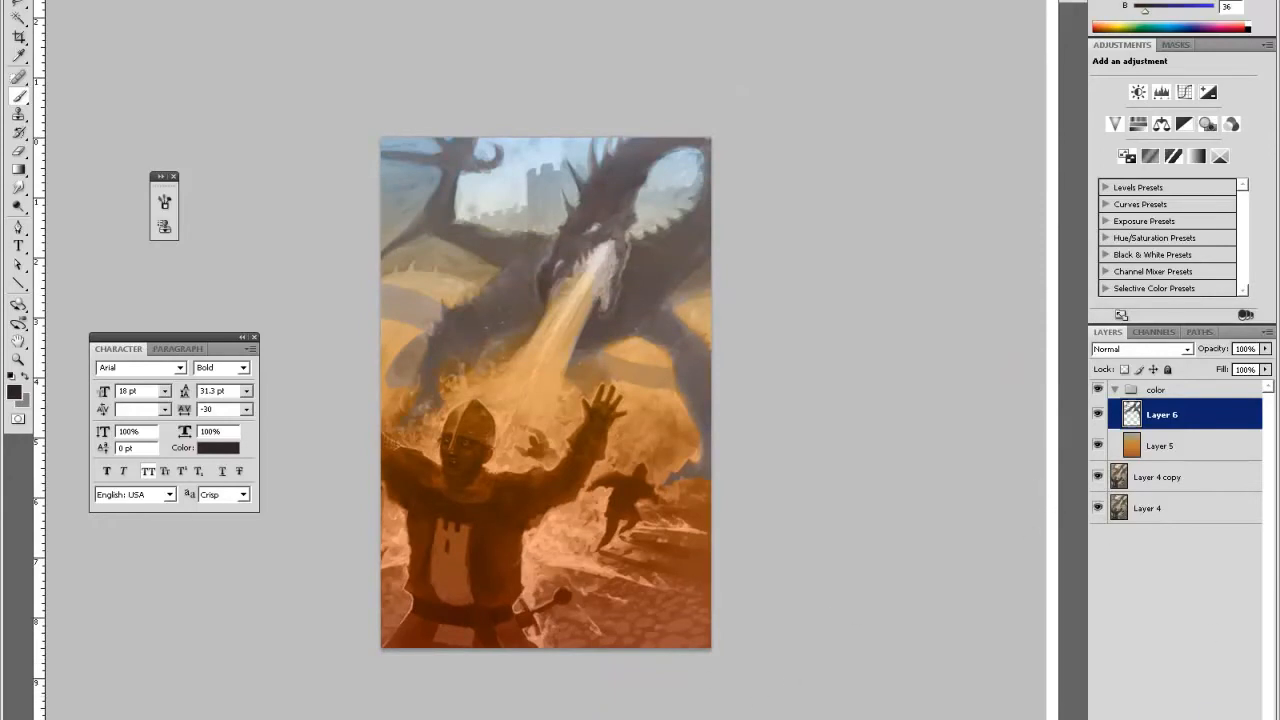
- Add a new layer on top of the color group and set the foreground colour to medium brown, #5e4a37
key("ctrl+shift+alt+n")
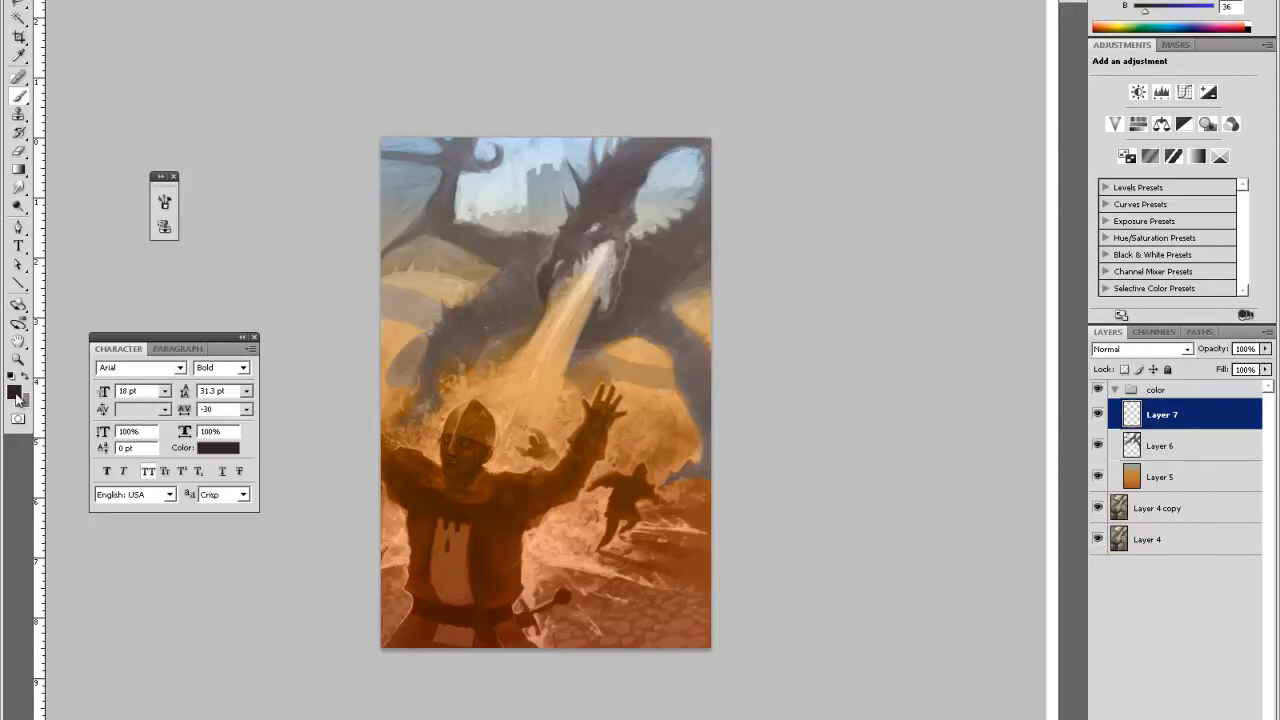
left_click(14, 392)
left_click_drag(598, 470, 590, 446)
left_click(727, 507)
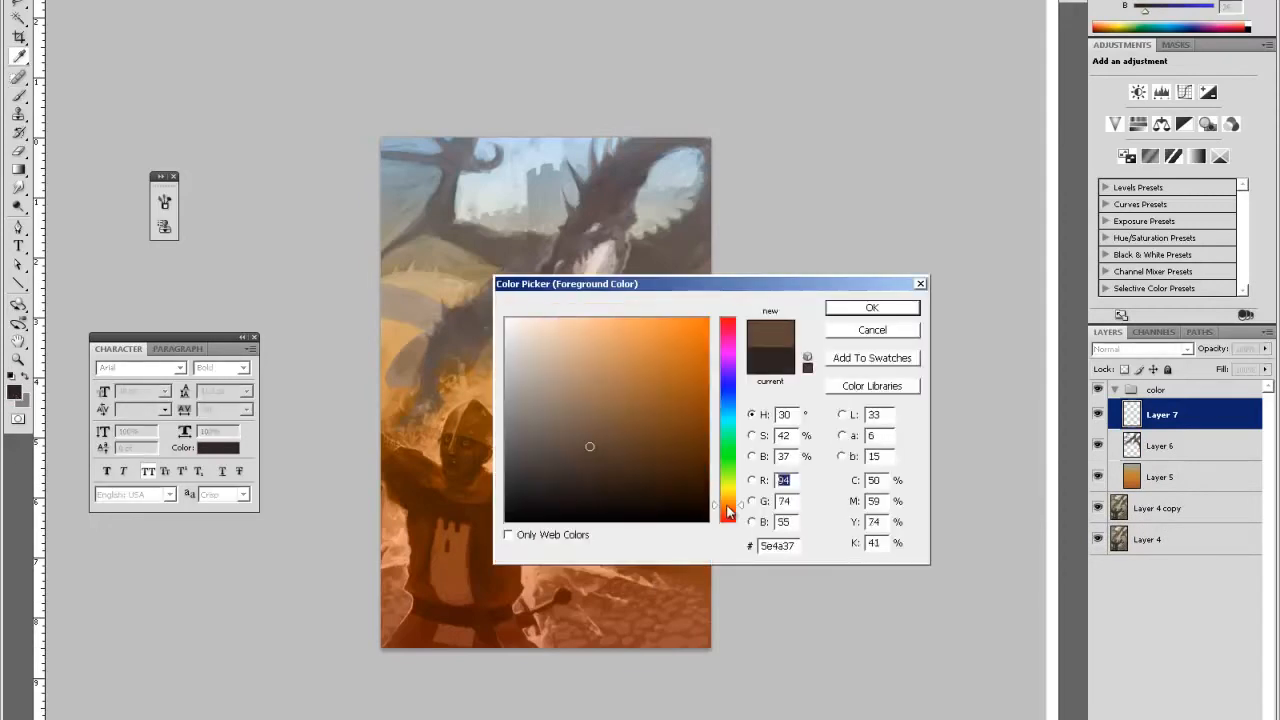
key("Return")
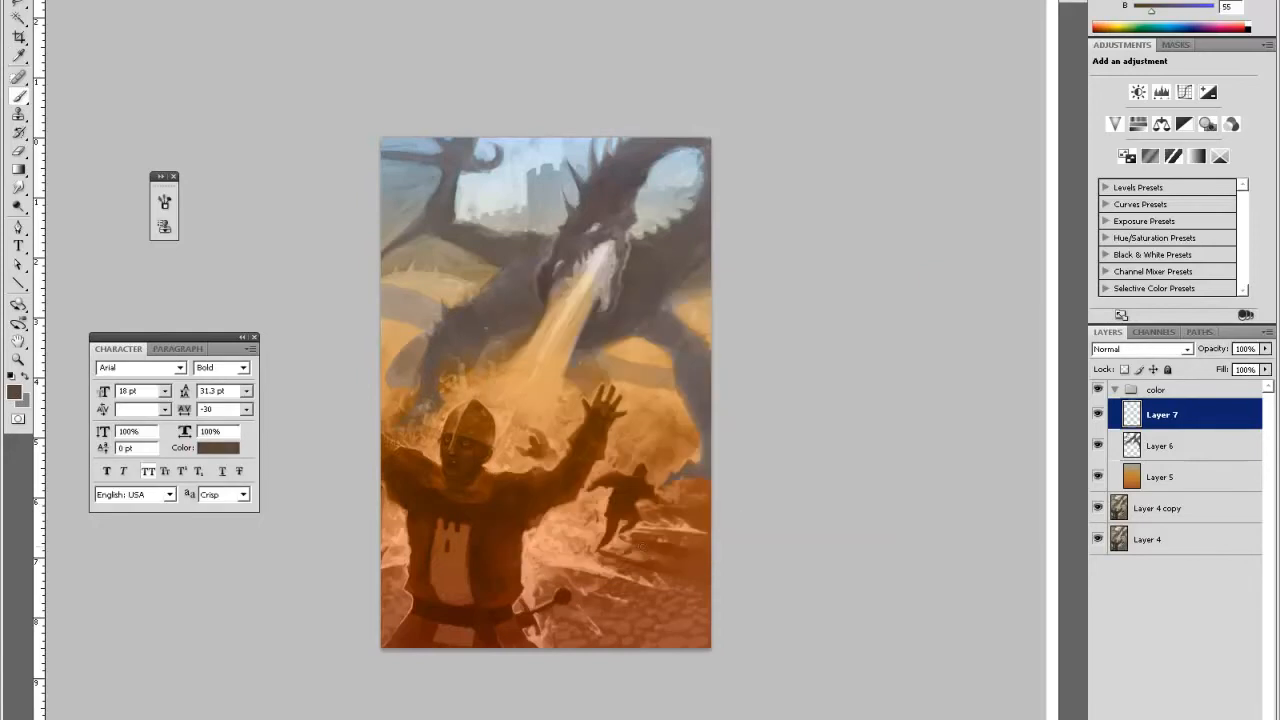
- Paint the cobblestone ground on both sides of the knight with the brown using a resized brush, undoing one stroke
right_click(638, 555)
left_click(722, 542)
left_click_drag(632, 579, 615, 610)
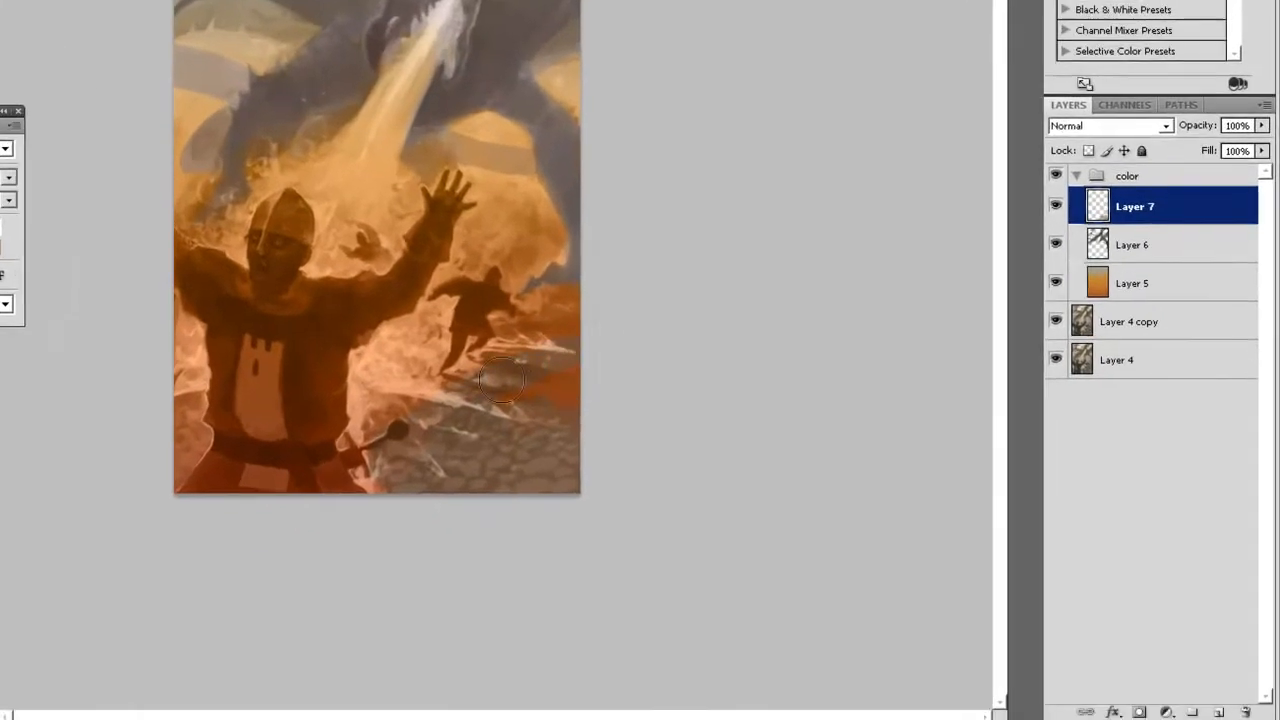
mouse_move(502, 380)
left_mouse_down()
mouse_move(507, 323)
mouse_move(462, 351)
mouse_move(492, 324)
mouse_move(539, 312)
mouse_move(529, 368)
mouse_move(549, 391)
left_mouse_up()
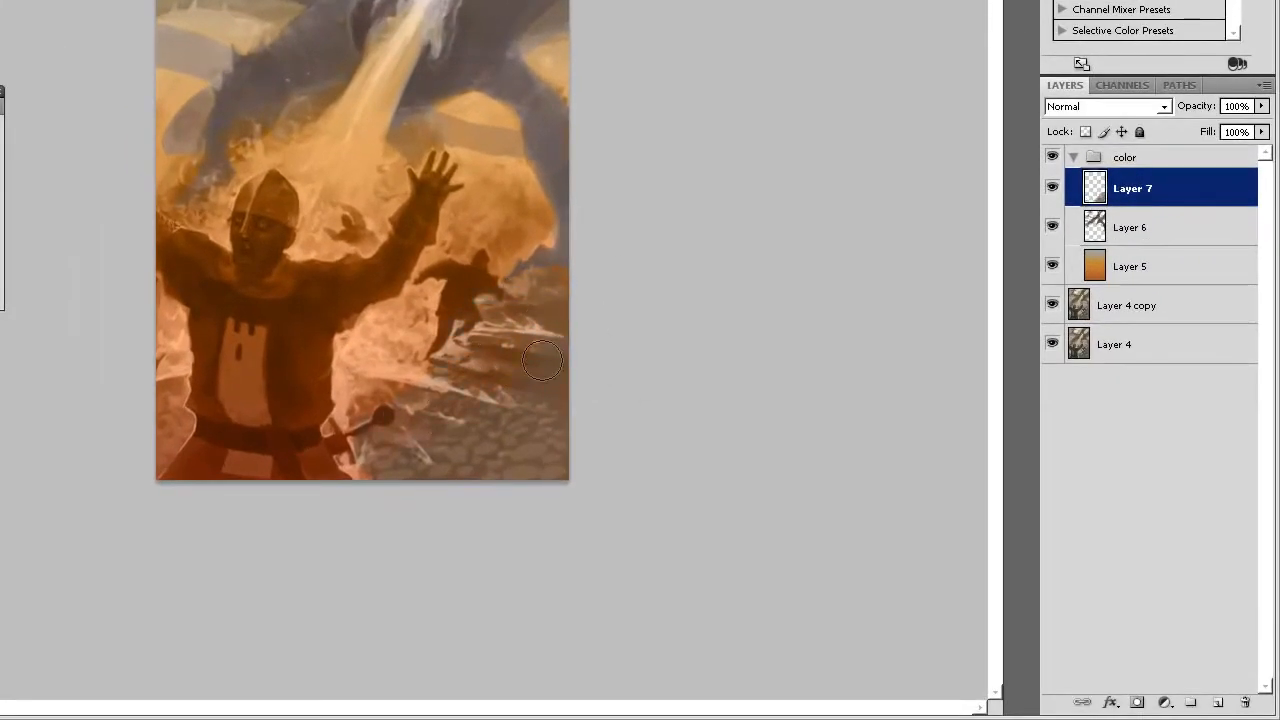
key("ctrl+z")
mouse_move(163, 411)
left_mouse_down()
mouse_move(164, 444)
mouse_move(193, 391)
mouse_move(174, 430)
left_mouse_up()
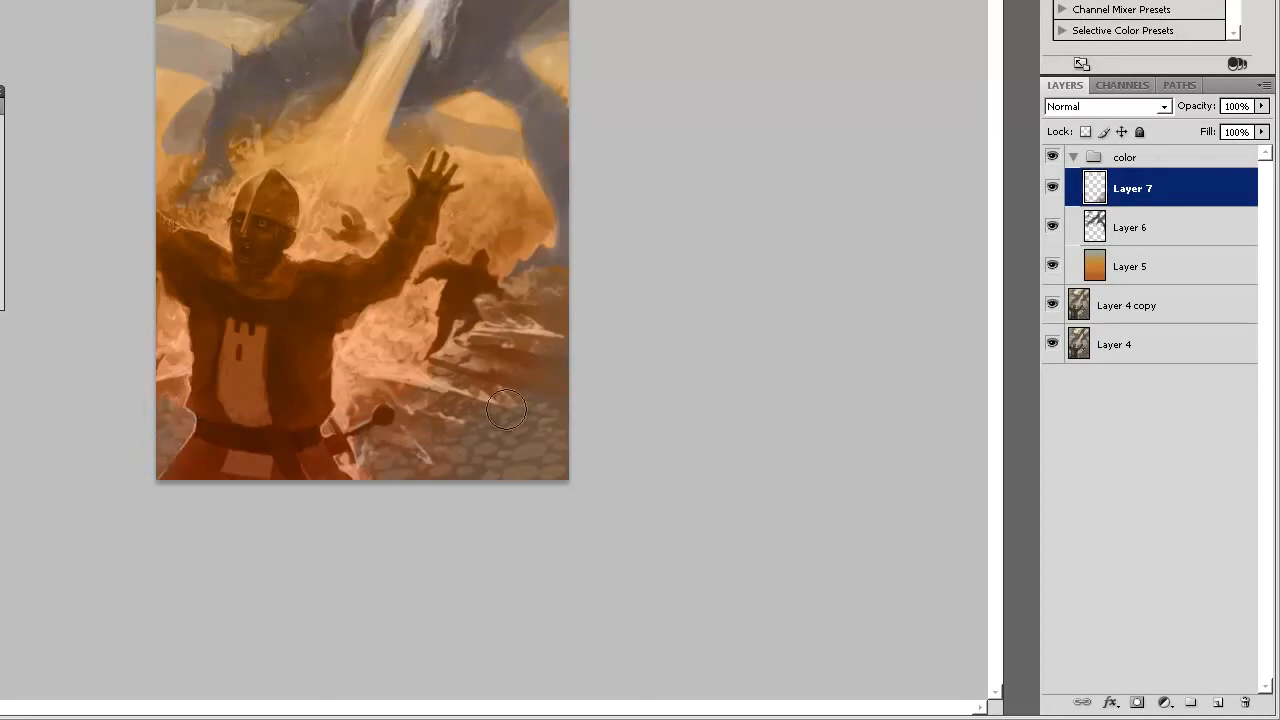
- Paint the background hills with the muted brown, using the Eraser to clean up excess colour
key("e")
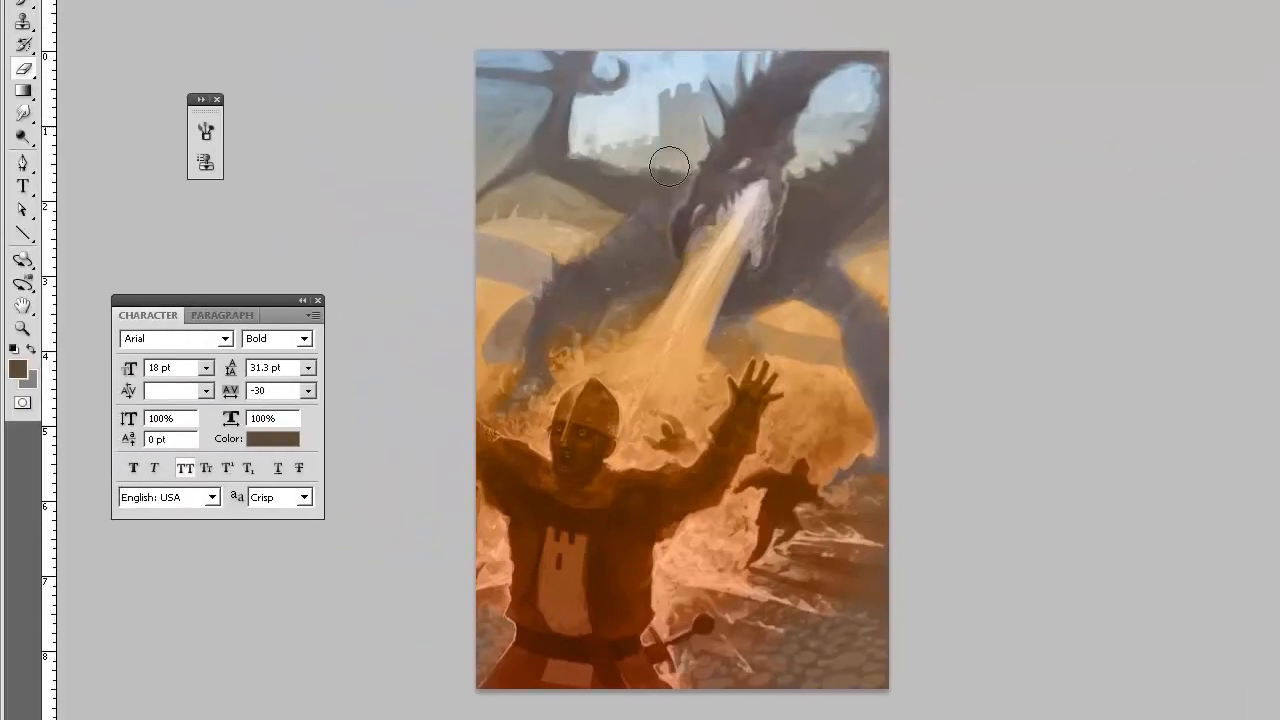
key("b")
key("e")
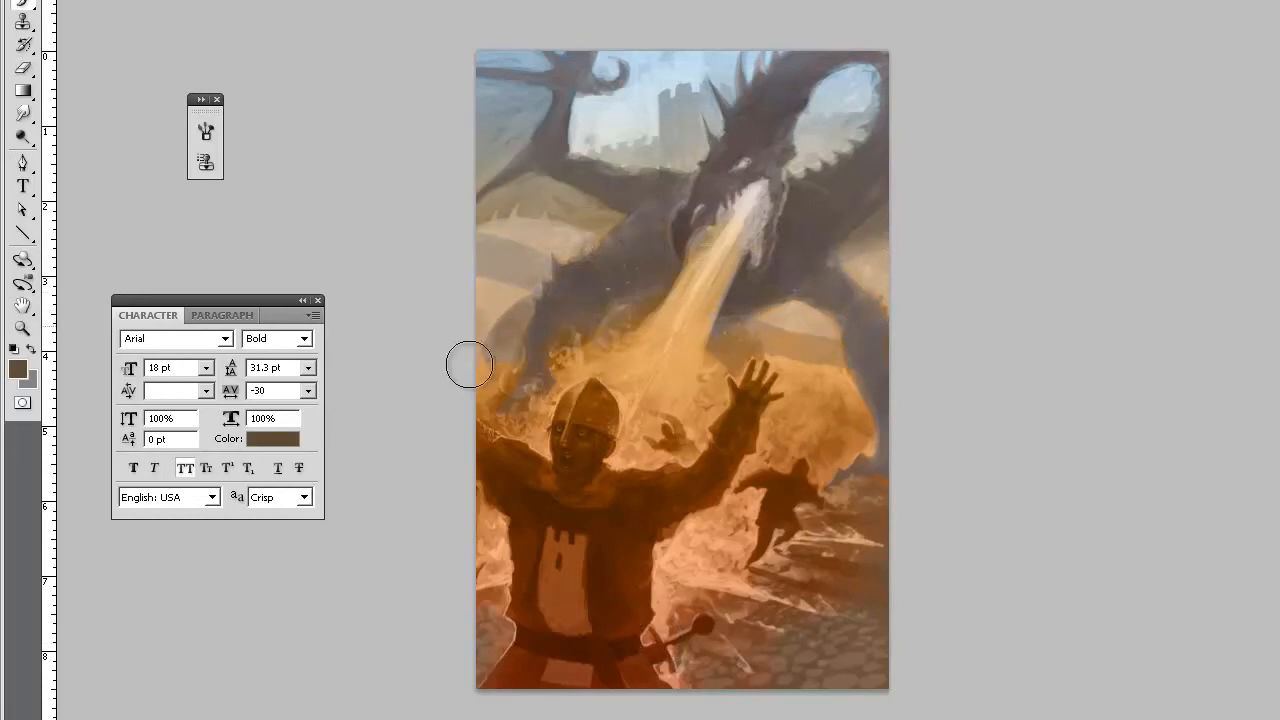
key("e")
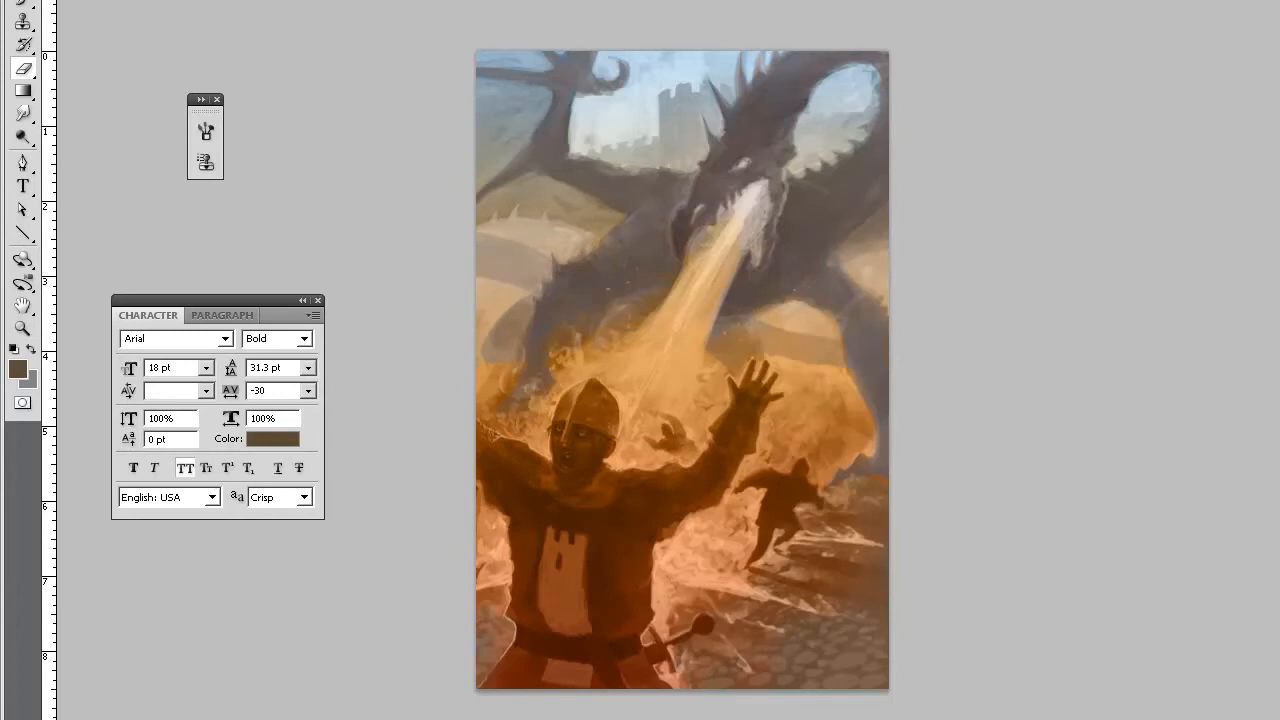
- Set the foreground colour to bright red, #cd2200, and add a new layer above the brown ground layer
left_click(17, 369)
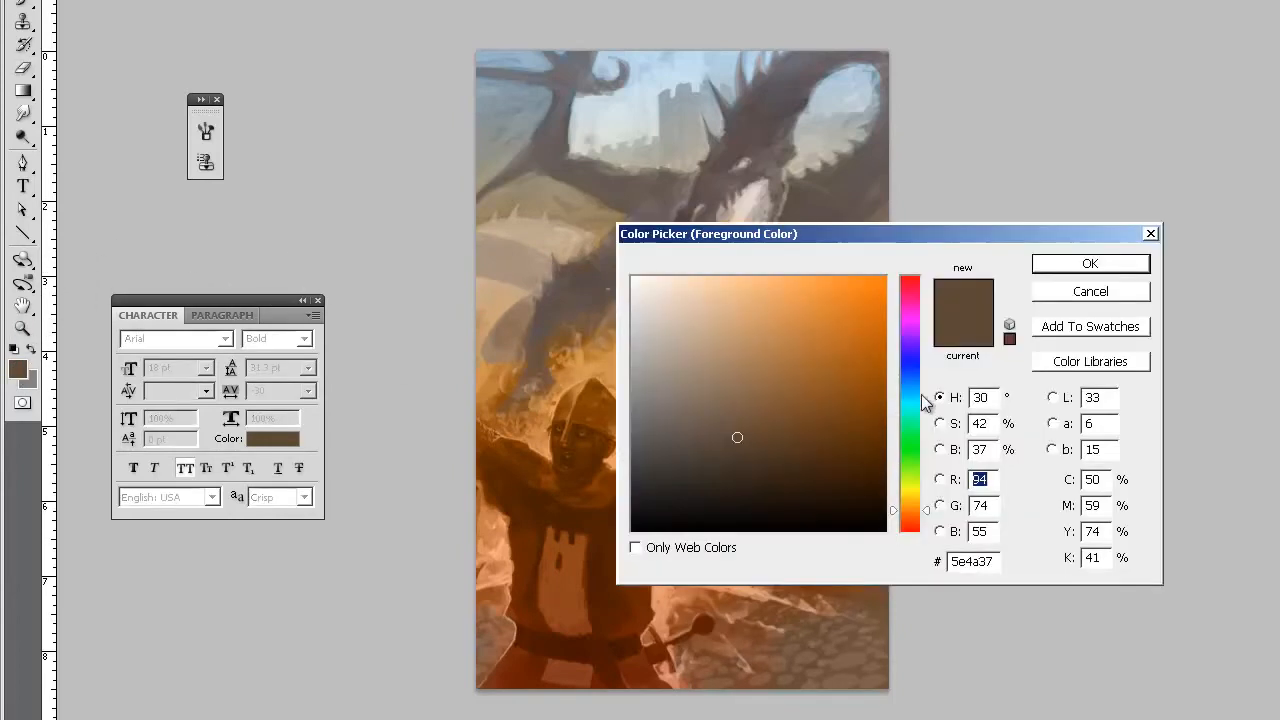
left_click_drag(906, 510, 910, 529)
mouse_move(878, 355)
left_mouse_down()
mouse_move(876, 307)
mouse_move(888, 327)
left_mouse_up()
left_click_drag(914, 523, 914, 528)
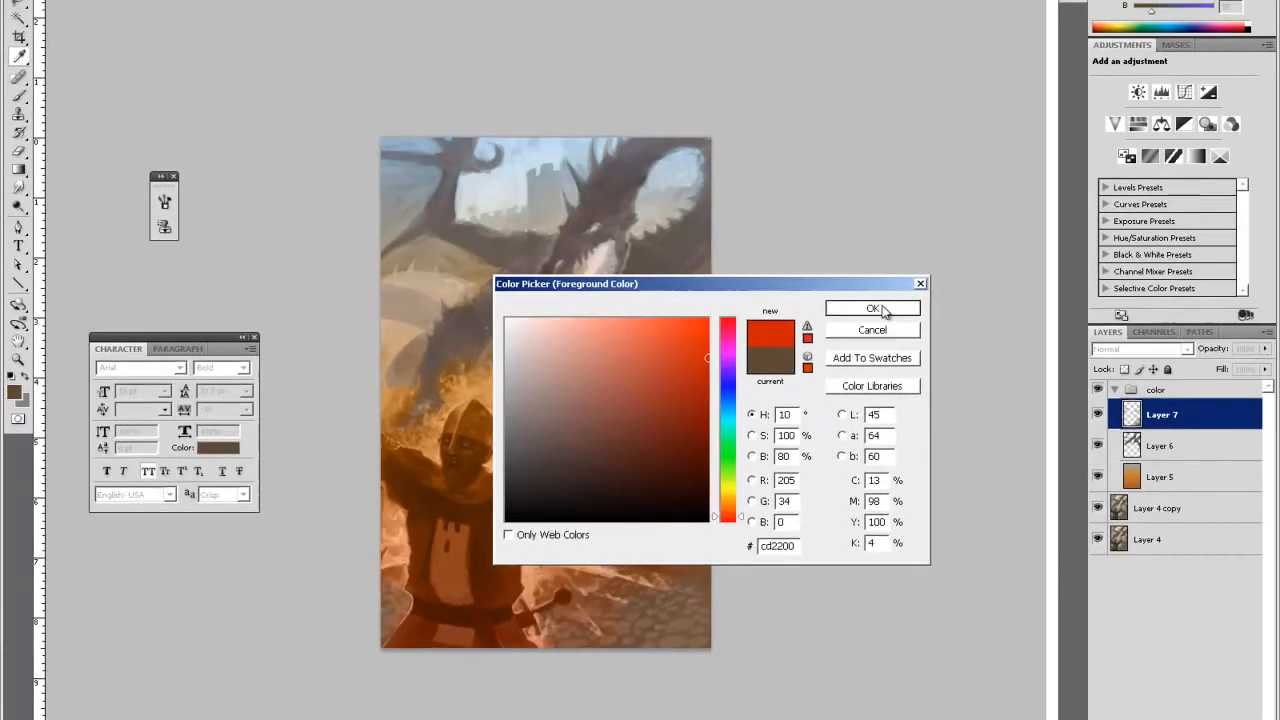
left_click(873, 309)
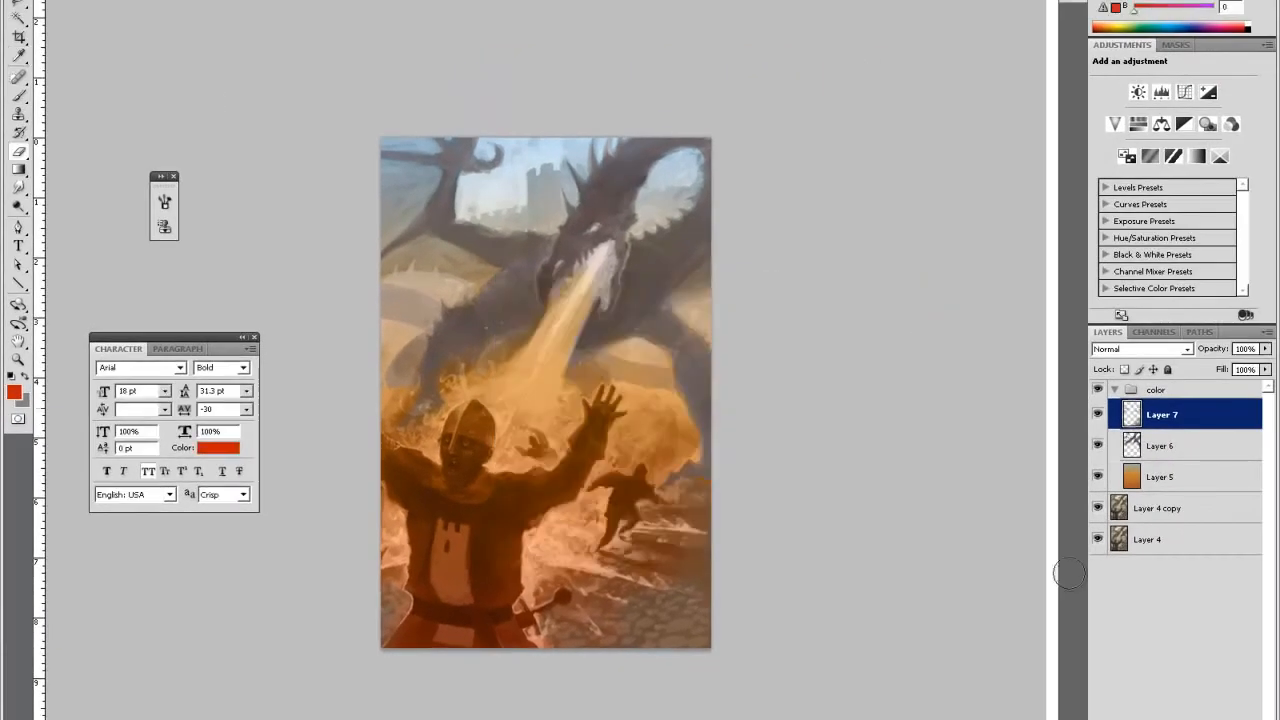
key("ctrl+shift+alt+n")
- Paint the knight's skirt below the belt bright red on the new layer with a resized brush
key("z")
left_click(494, 630)
left_click(495, 632)
key("h")
left_click_drag(584, 545, 725, 400)
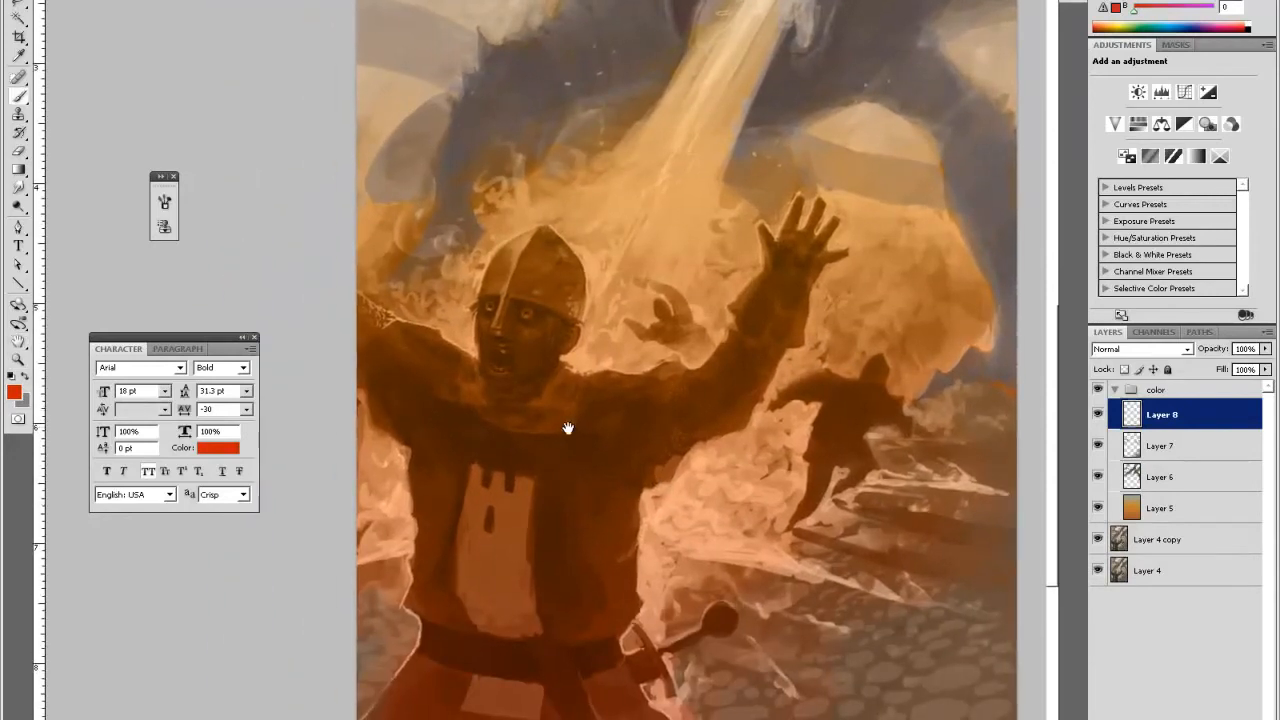
key("b")
right_click(566, 424)
left_click(611, 461)
left_click_drag(432, 660, 403, 698)
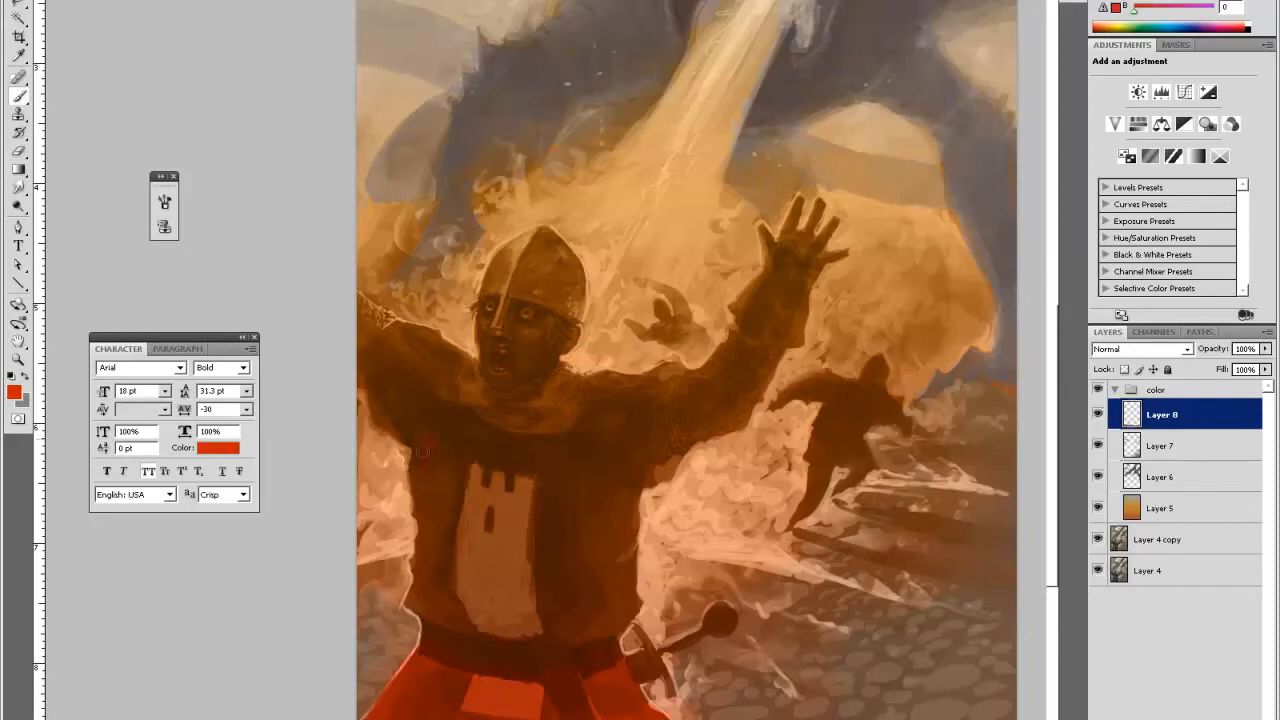
- Paint the knight's tunic torso, shoulders and sleeves bright red, erasing the colour that spills past the edges
key("b")
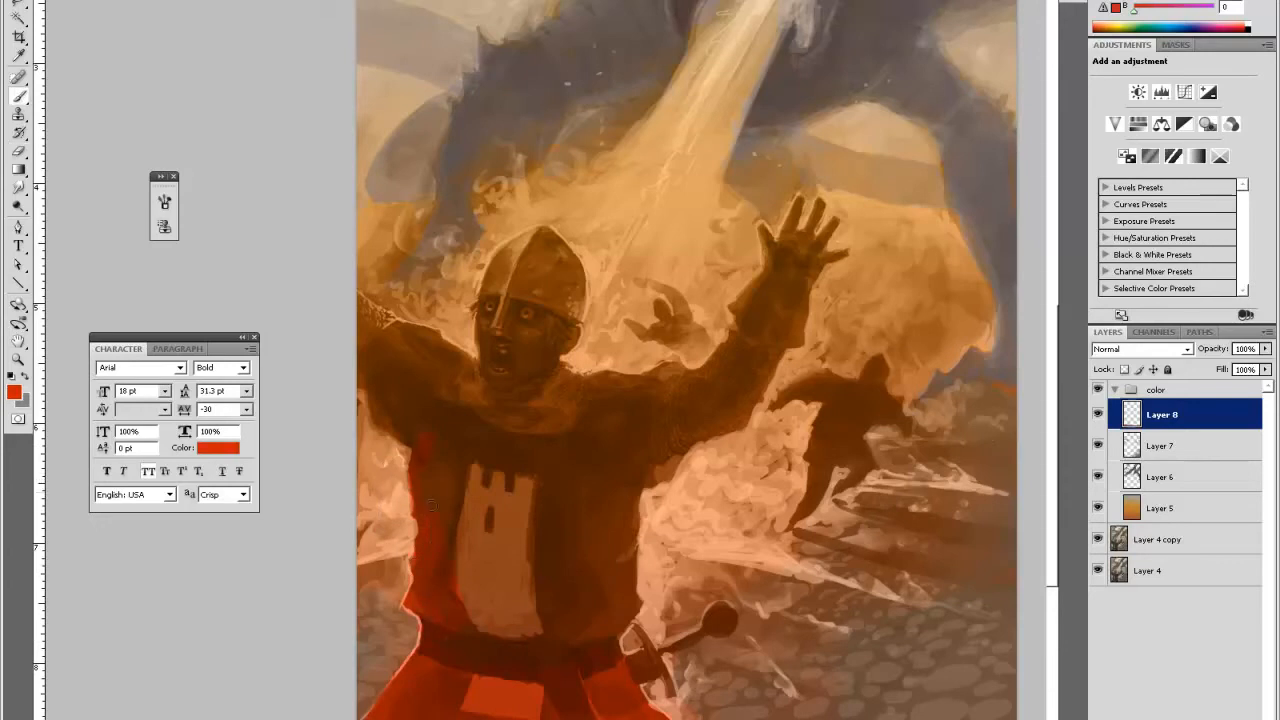
right_click(578, 483)
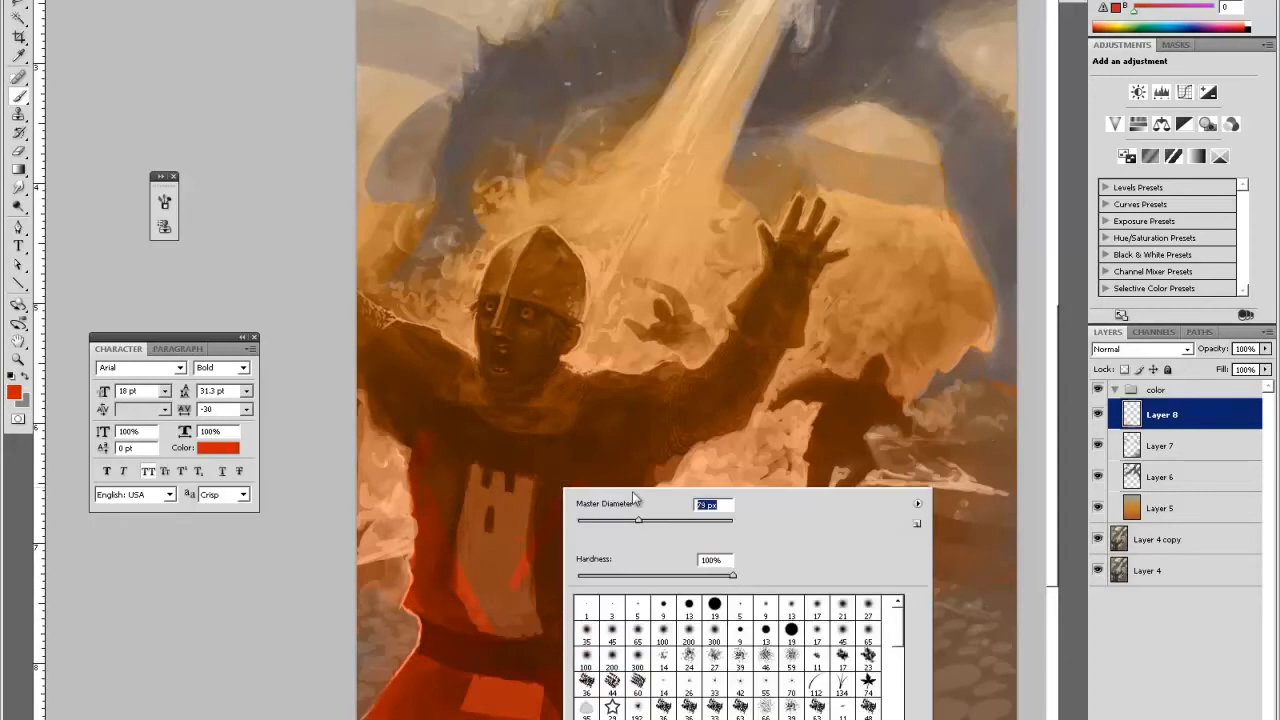
left_click_drag(547, 440, 510, 507)
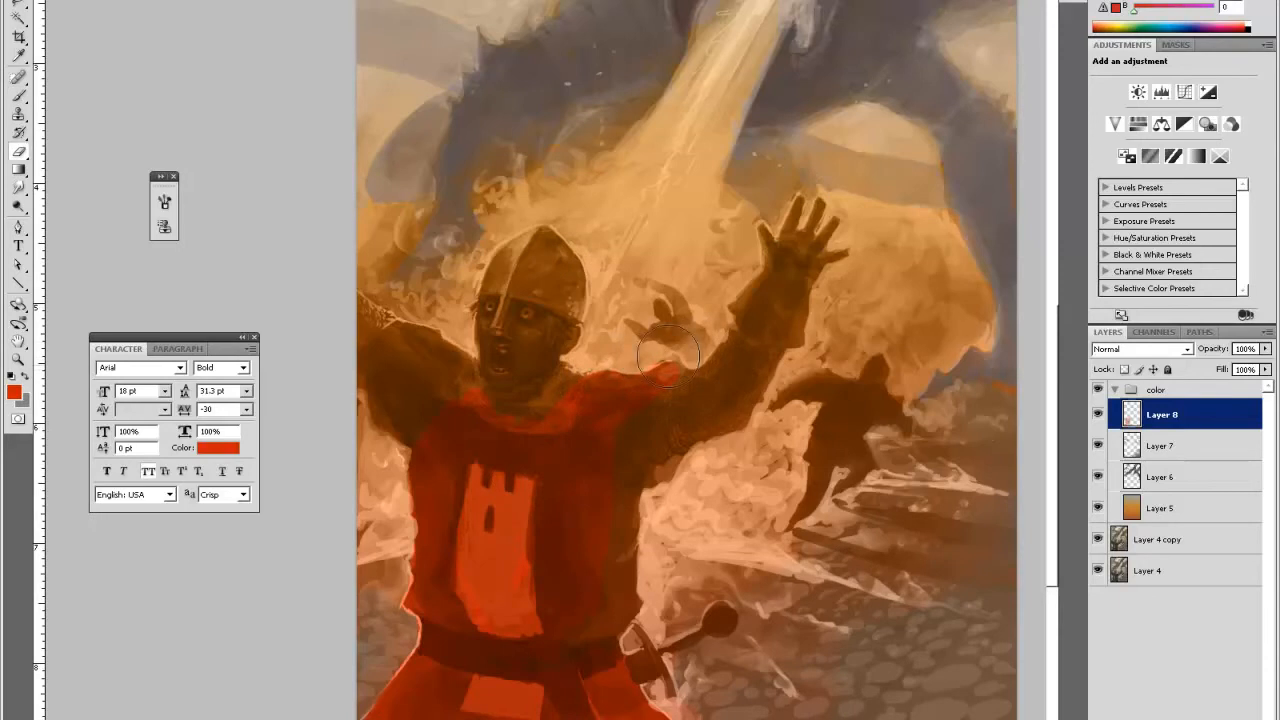
key("e")
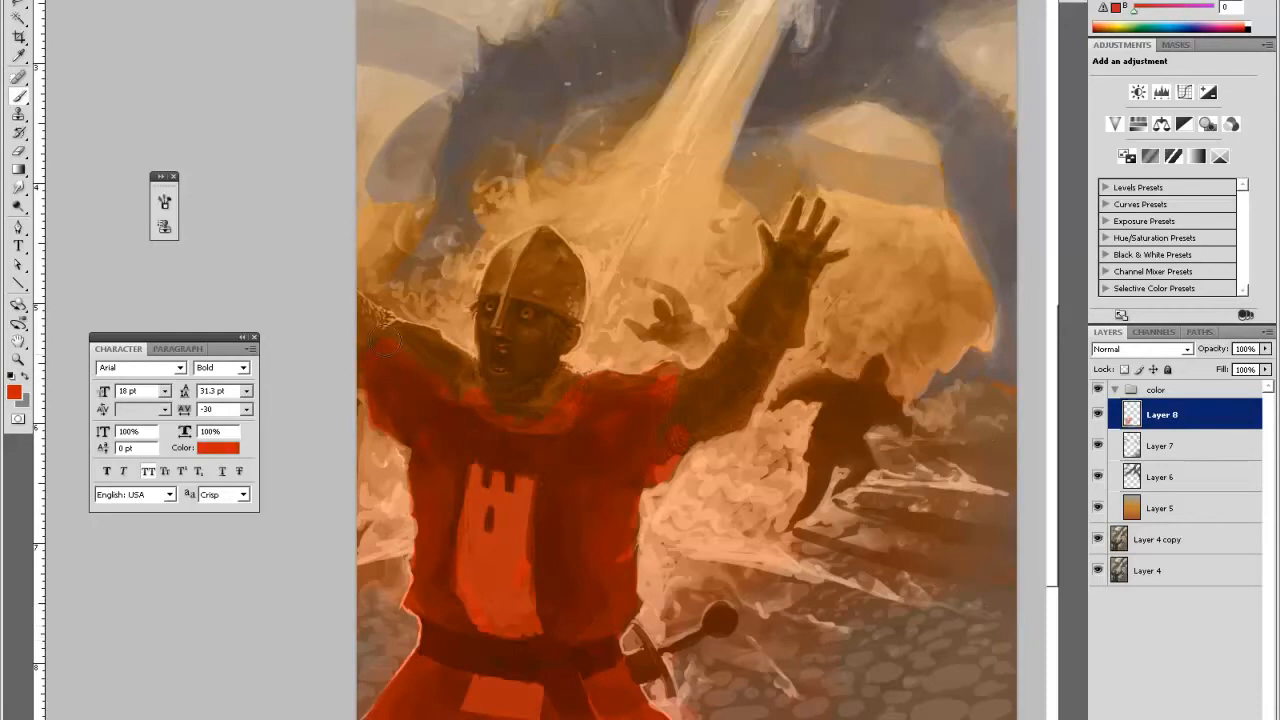
key("e")
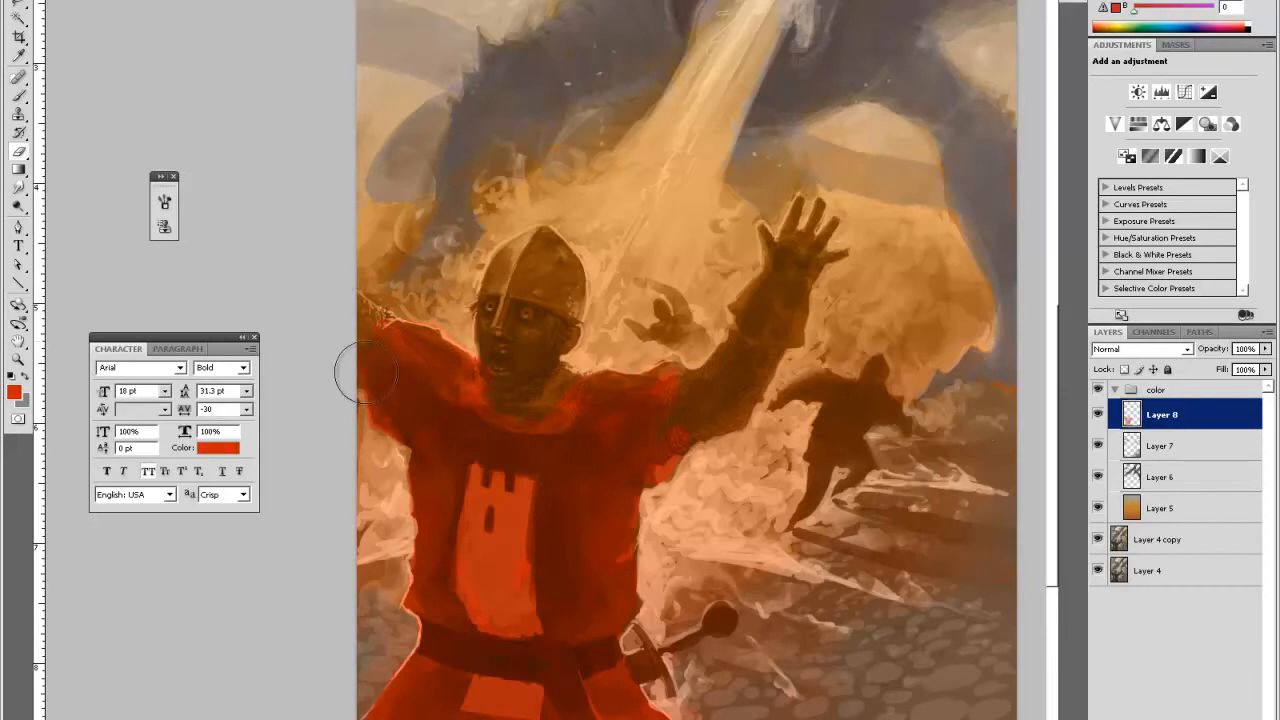
key("b")
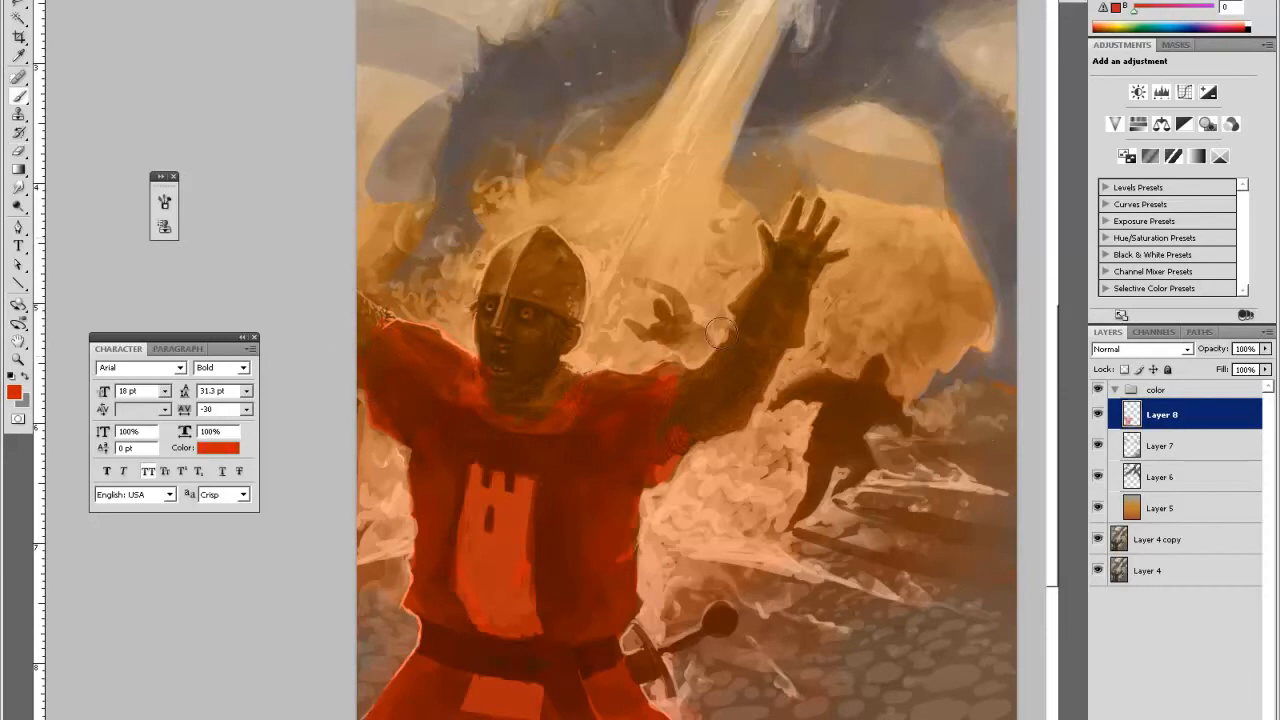
- Clean up the red around the fleeing figure behind the knight with the Eraser
key("e")
mouse_move(842, 461)
left_mouse_down()
mouse_move(809, 429)
mouse_move(857, 357)
mouse_move(872, 412)
mouse_move(894, 384)
left_mouse_up()
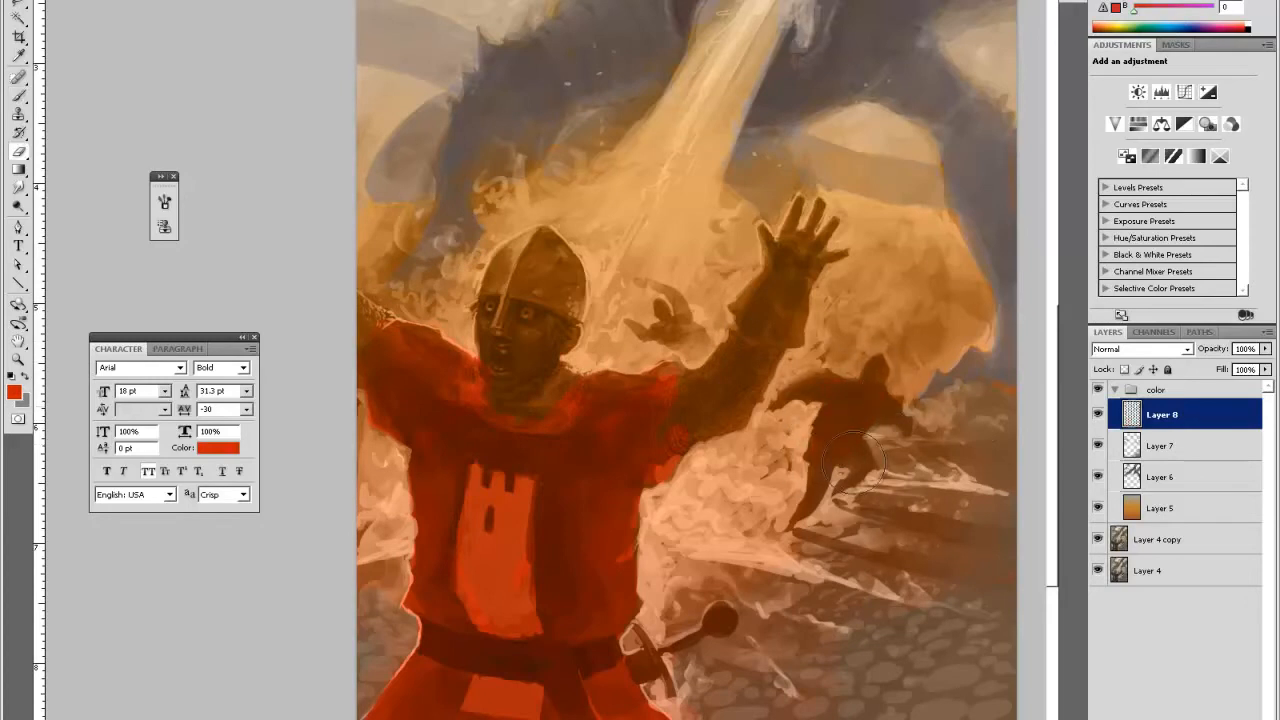
key("b")
right_click(836, 414)
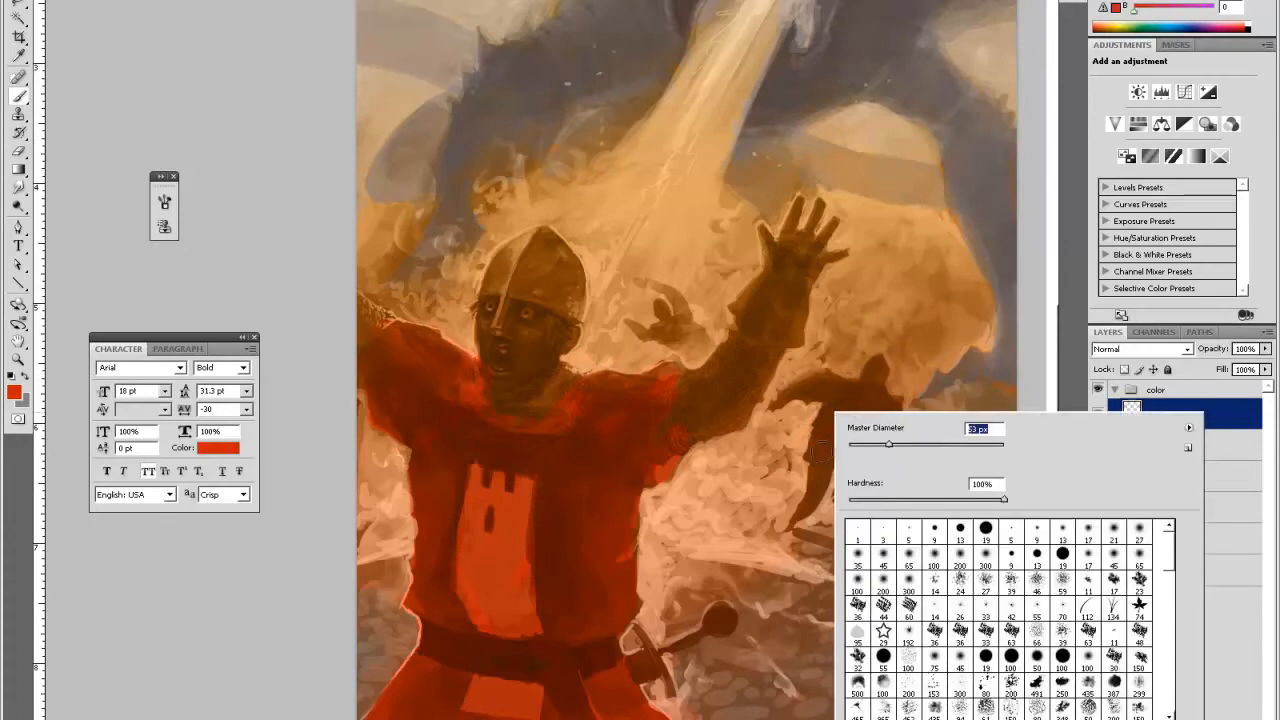
key("Escape")
key("e")
mouse_move(850, 460)
left_mouse_down()
mouse_move(800, 462)
mouse_move(840, 470)
mouse_move(845, 500)
mouse_move(885, 411)
left_mouse_up()
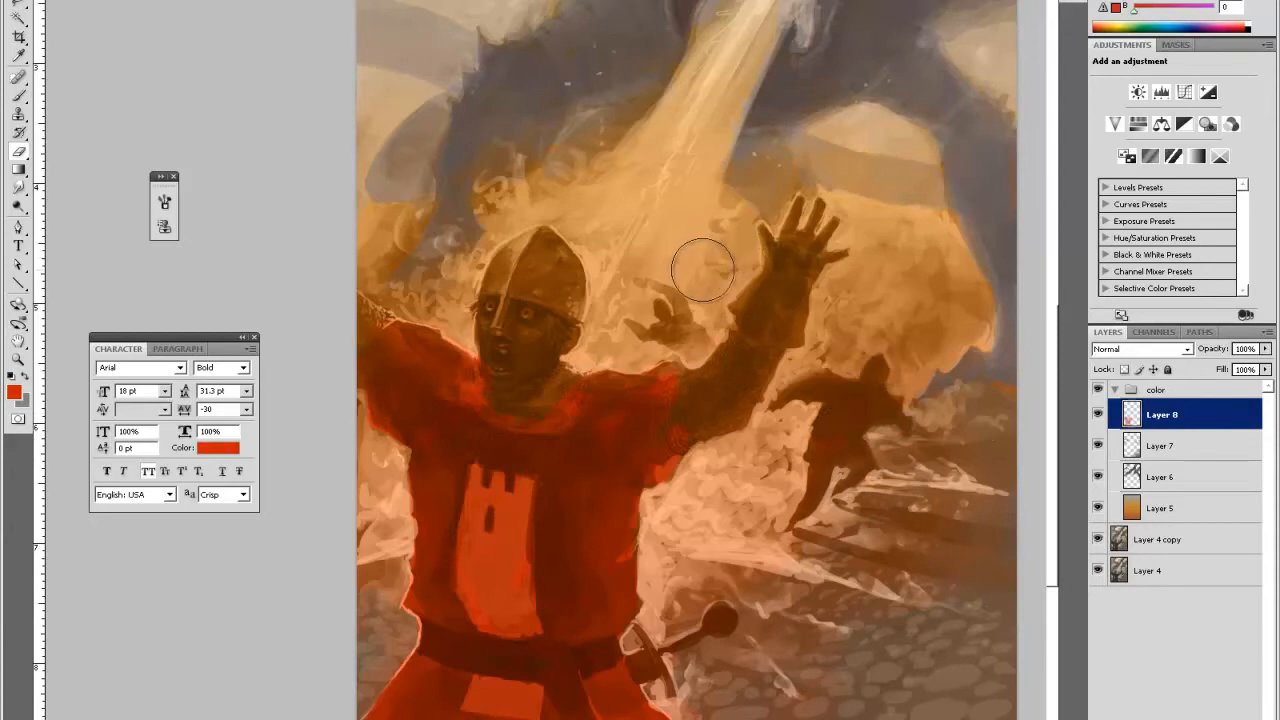
- Darken the red tunic layer with a Hue/Saturation adjustment, setting Lightness to -59
key("g")
key("h")
mouse_move(766, 423)
left_mouse_down()
mouse_move(757, 357)
mouse_move(749, 429)
mouse_move(763, 400)
left_mouse_up()
key("ctrl+u")
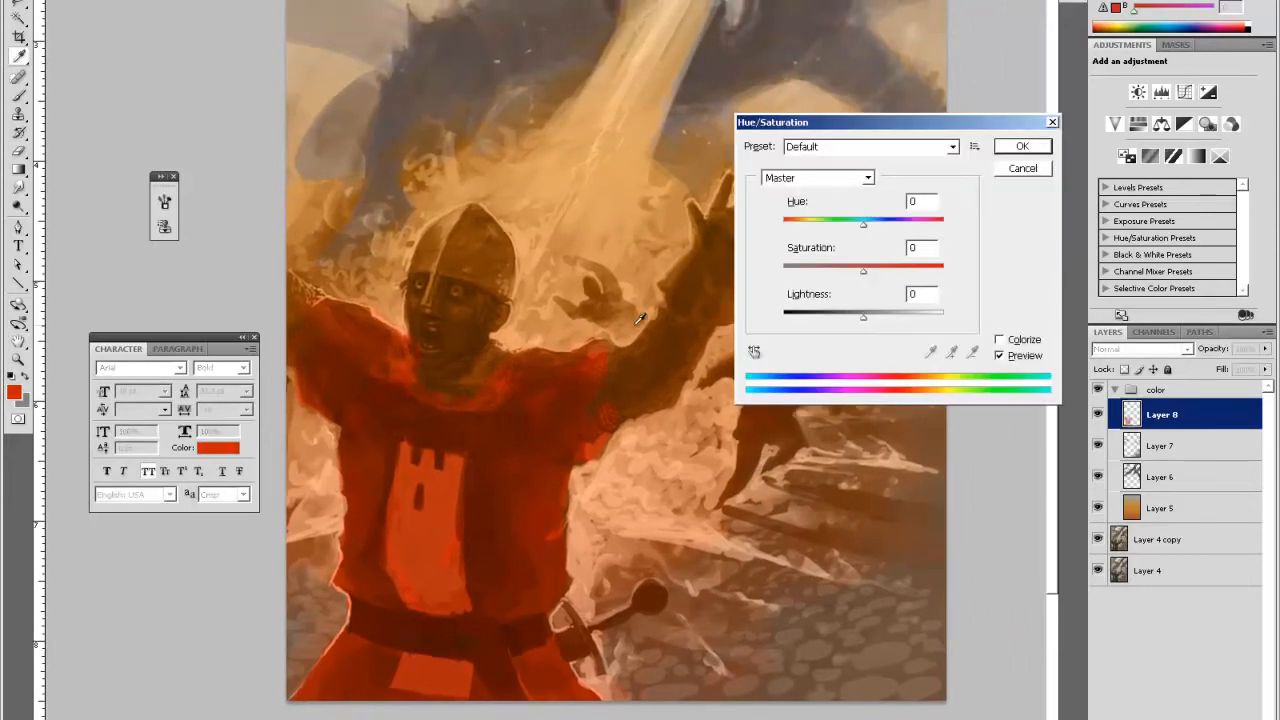
left_click_drag(863, 314, 816, 323)
left_click(1016, 150)
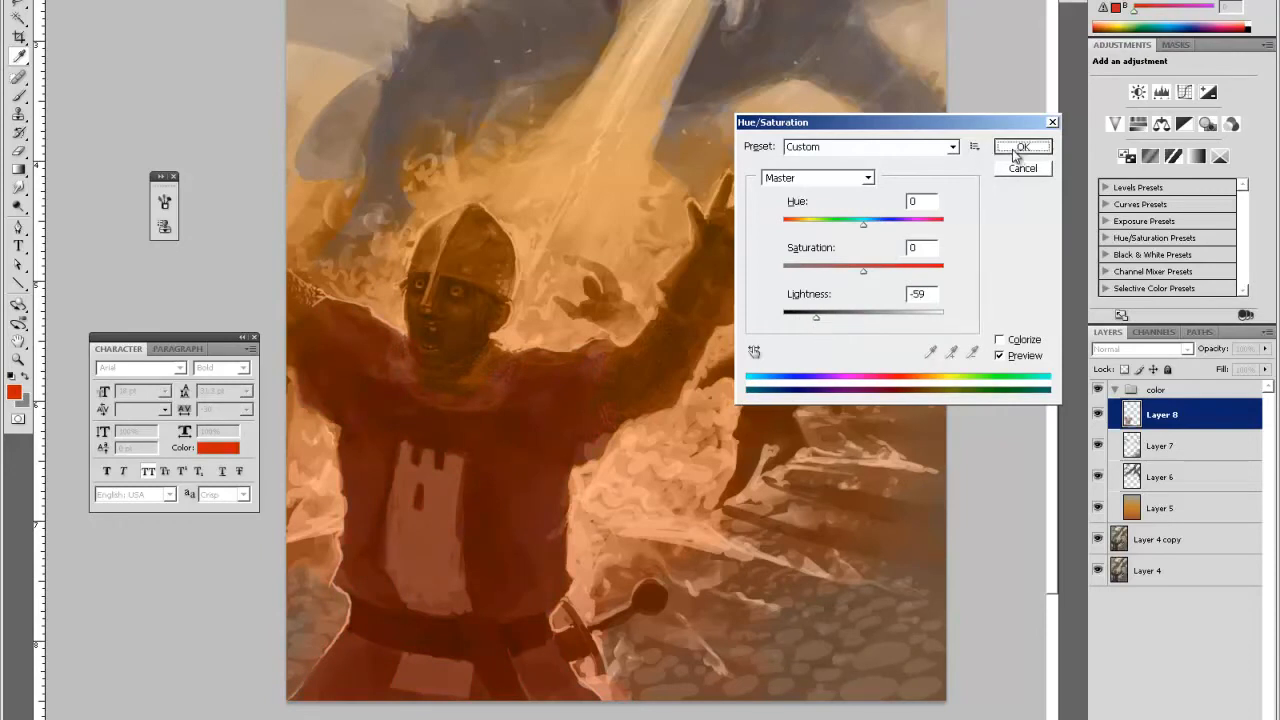
- Add a new layer above the red tunic layer and set the foreground colour to muted blue, #768ebf
scroll(770, 425, "up", 5)
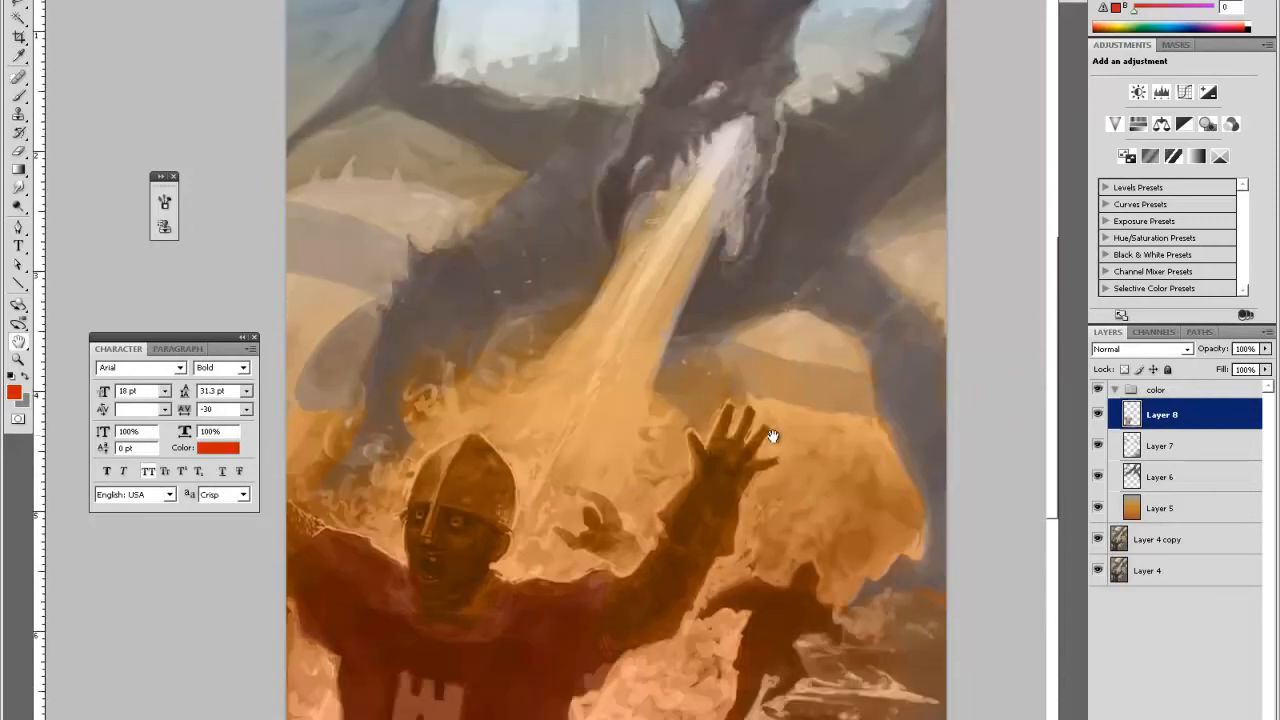
scroll(776, 436, "down", 6)
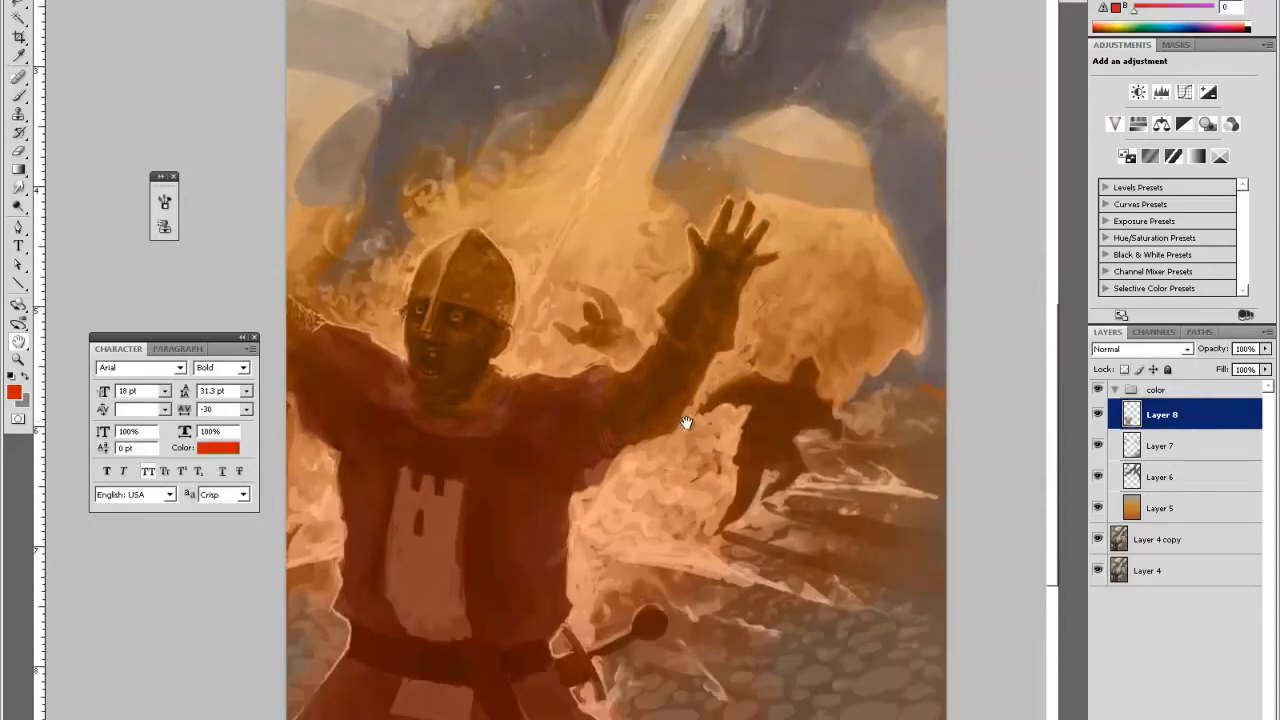
scroll(700, 421, "up", 1)
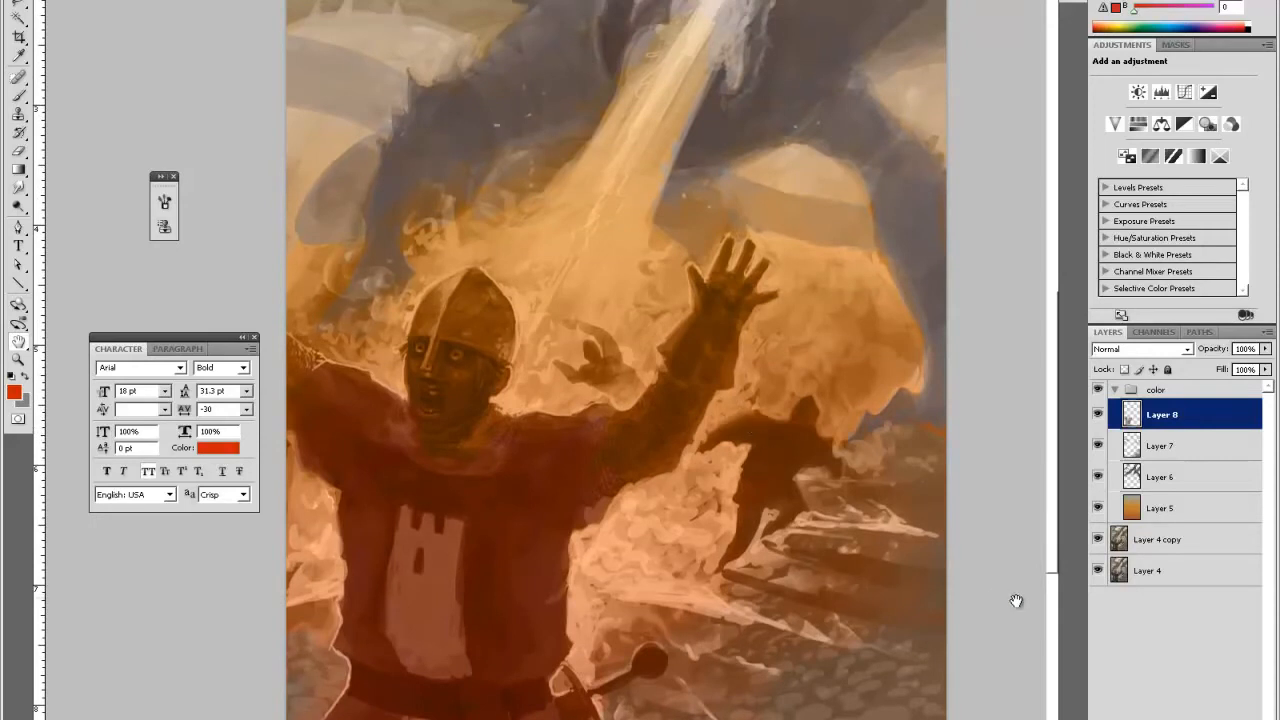
key("ctrl+shift+alt+n")
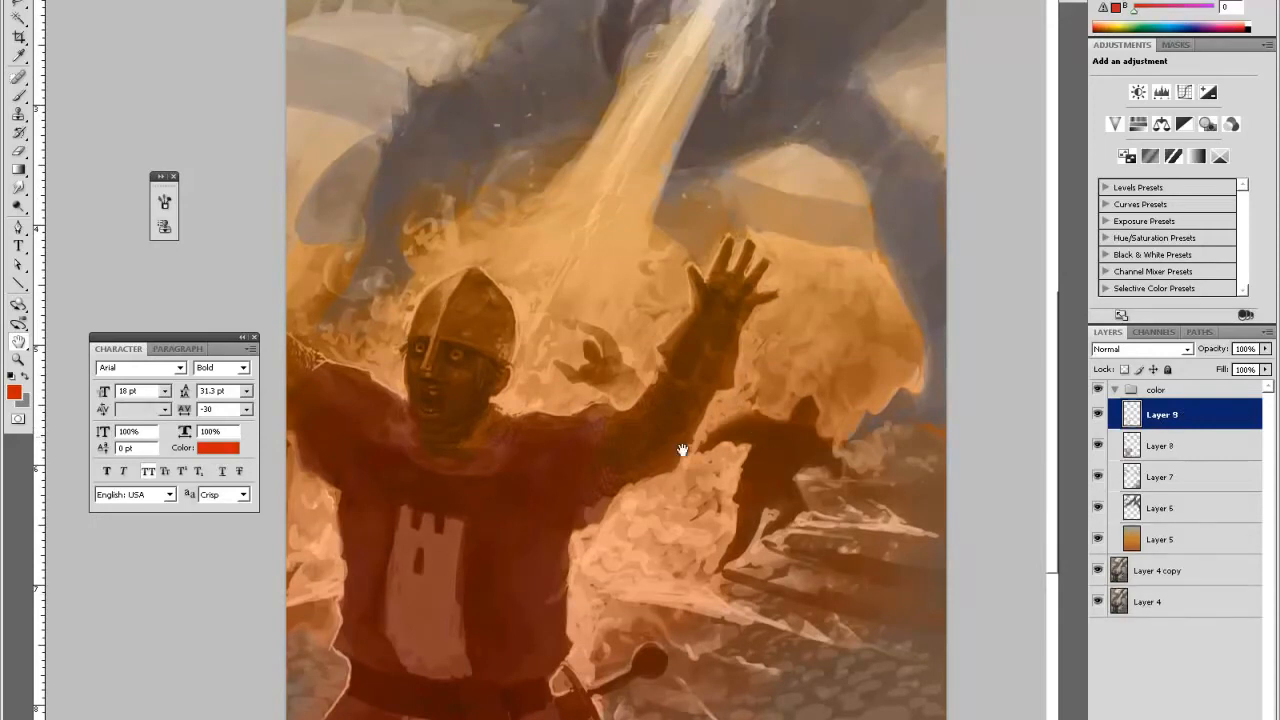
left_click(14, 391)
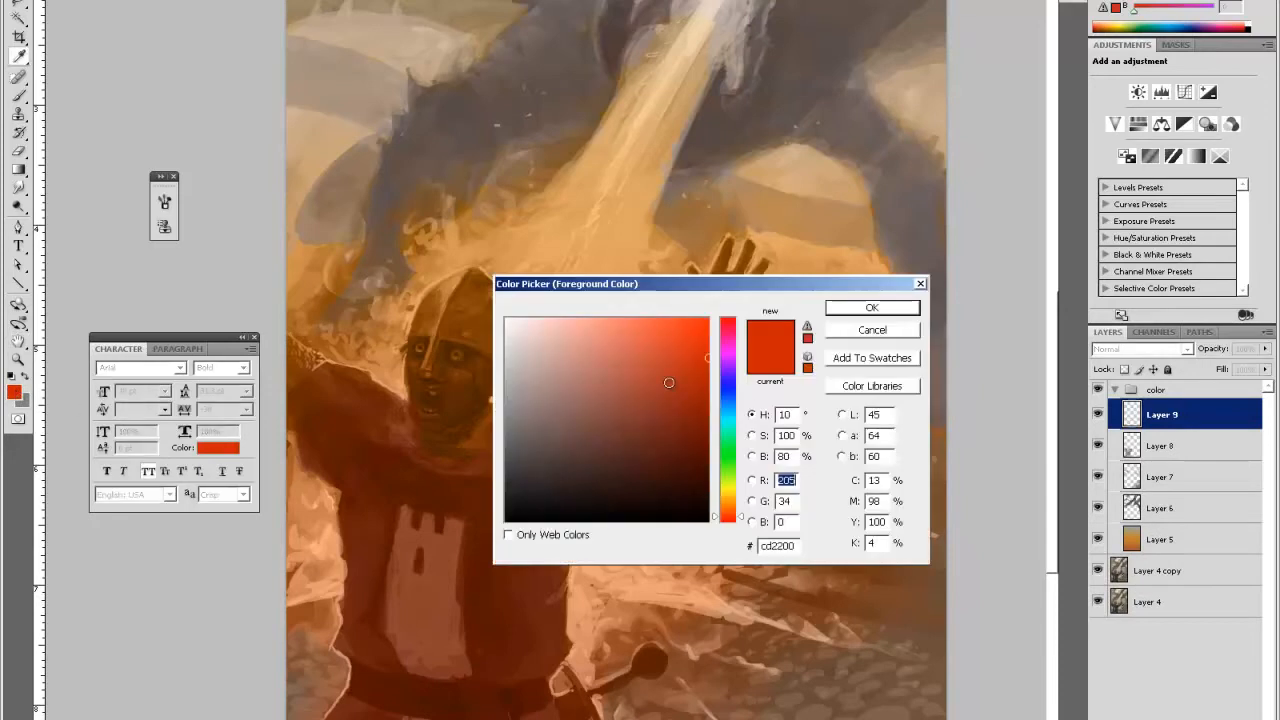
left_click(729, 397)
mouse_move(606, 371)
left_mouse_down()
mouse_move(543, 371)
mouse_move(583, 369)
left_mouse_up()
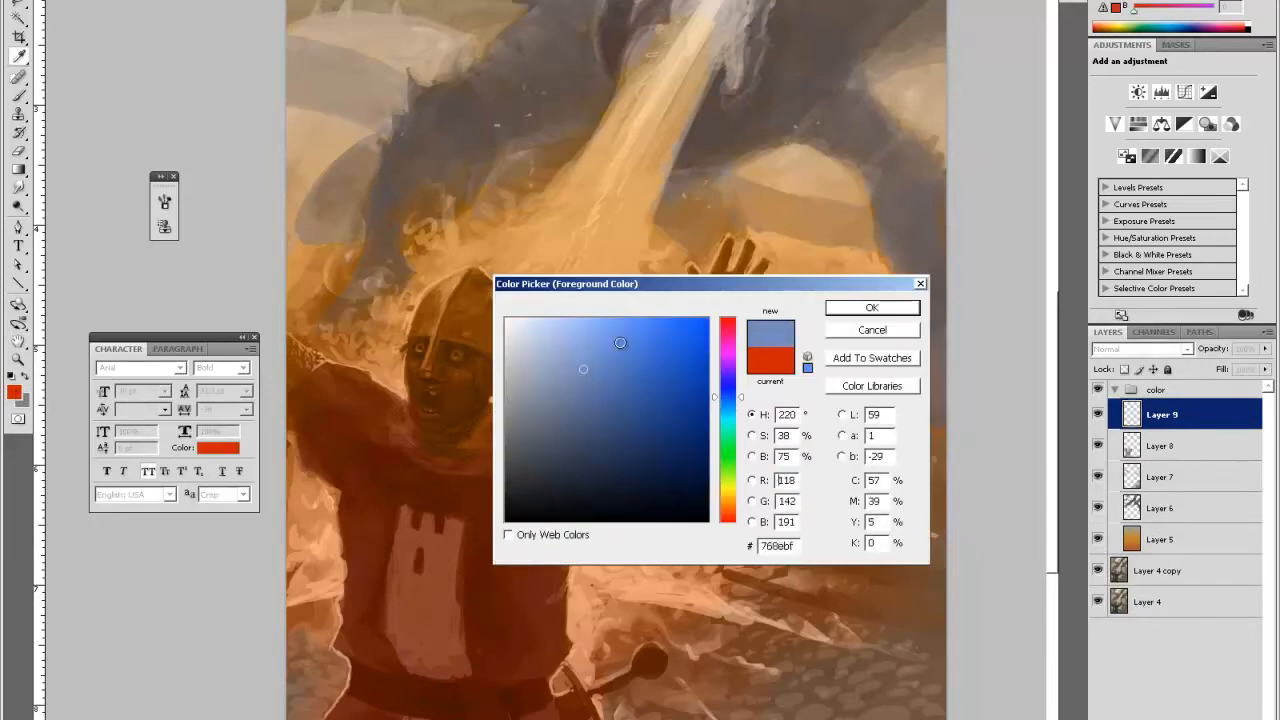
key("Return")
- Paint the knight's helmet and nose guard steel blue, erasing the colour that spills onto the face and background
left_click(454, 292)
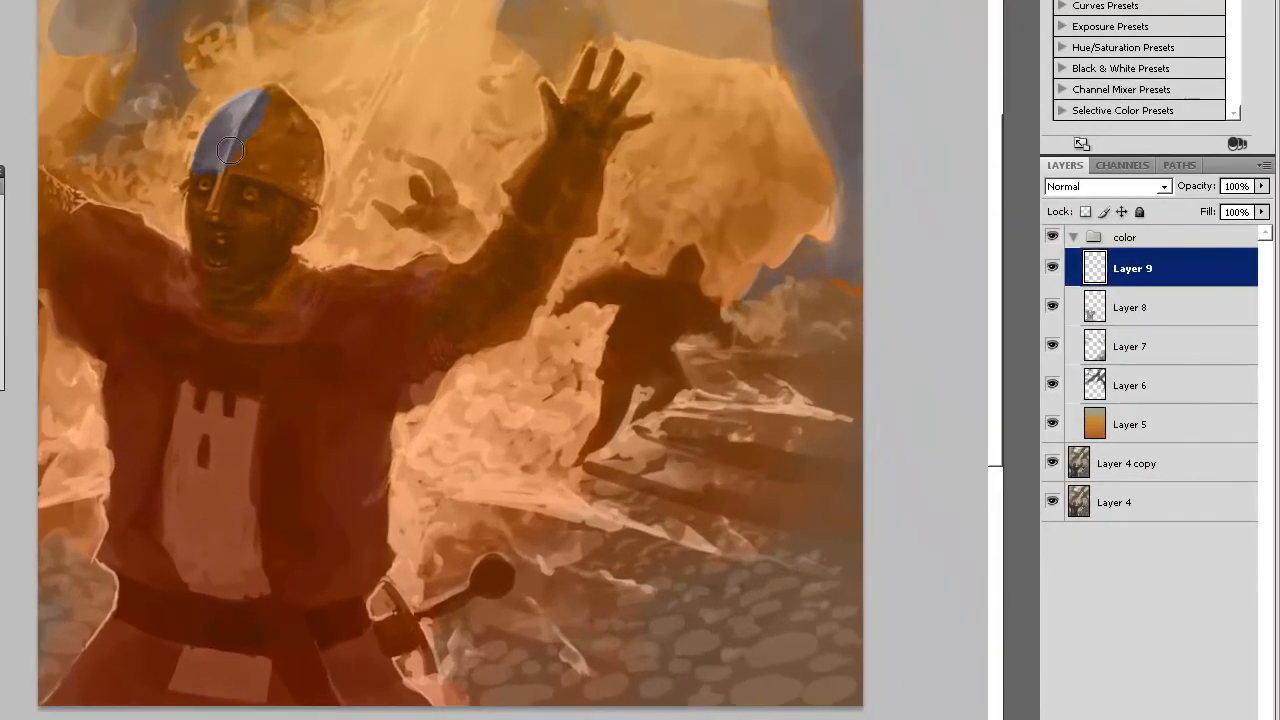
mouse_move(230, 150)
left_mouse_down()
mouse_move(271, 134)
mouse_move(268, 96)
mouse_move(244, 145)
mouse_move(289, 189)
mouse_move(301, 159)
mouse_move(311, 189)
mouse_move(297, 100)
mouse_move(281, 89)
mouse_move(313, 148)
mouse_move(300, 176)
mouse_move(269, 109)
mouse_move(302, 41)
mouse_move(243, 102)
mouse_move(268, 125)
mouse_move(264, 166)
mouse_move(268, 100)
mouse_move(286, 110)
mouse_move(270, 107)
mouse_move(257, 166)
mouse_move(298, 162)
mouse_move(314, 189)
left_mouse_up()
key("e")
mouse_move(325, 127)
left_mouse_down()
mouse_move(322, 209)
mouse_move(299, 178)
mouse_move(291, 81)
mouse_move(261, 72)
mouse_move(195, 126)
mouse_move(192, 157)
mouse_move(240, 178)
left_mouse_up()
key("b")
right_click(213, 132)
key("Return")
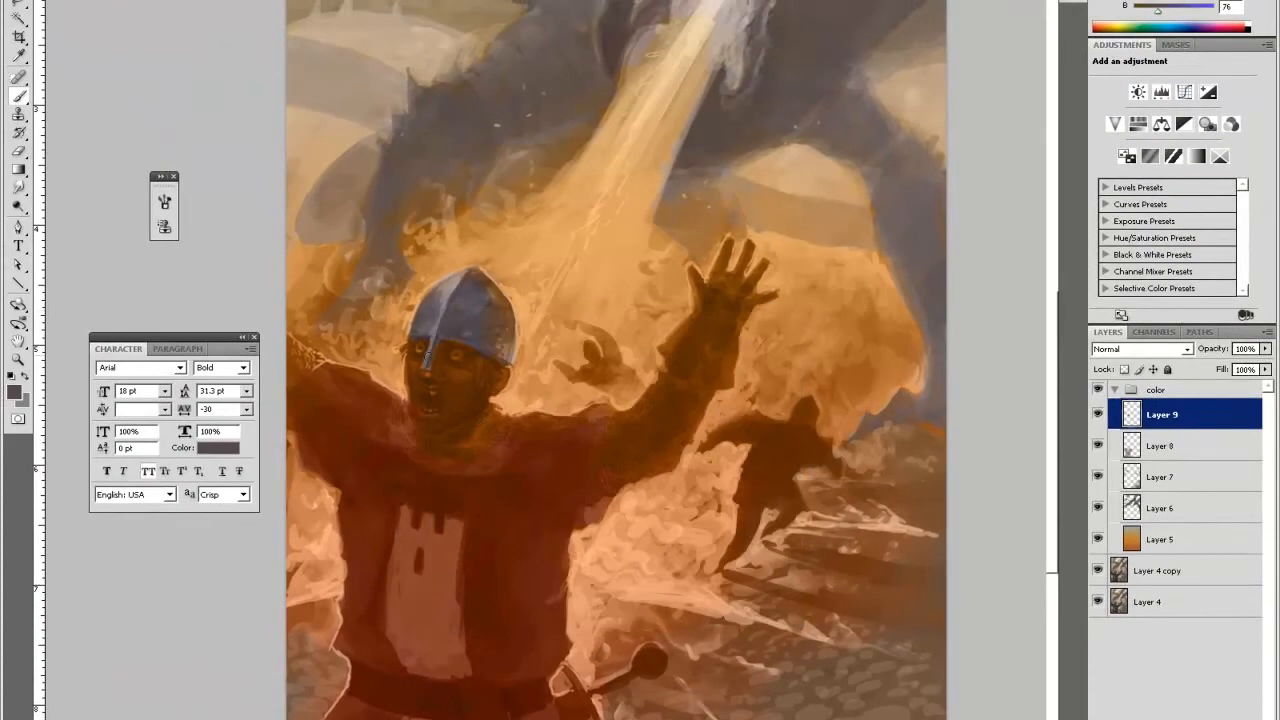
key("e")
mouse_move(416, 341)
left_mouse_down()
mouse_move(440, 362)
mouse_move(500, 375)
mouse_move(463, 342)
left_mouse_up()
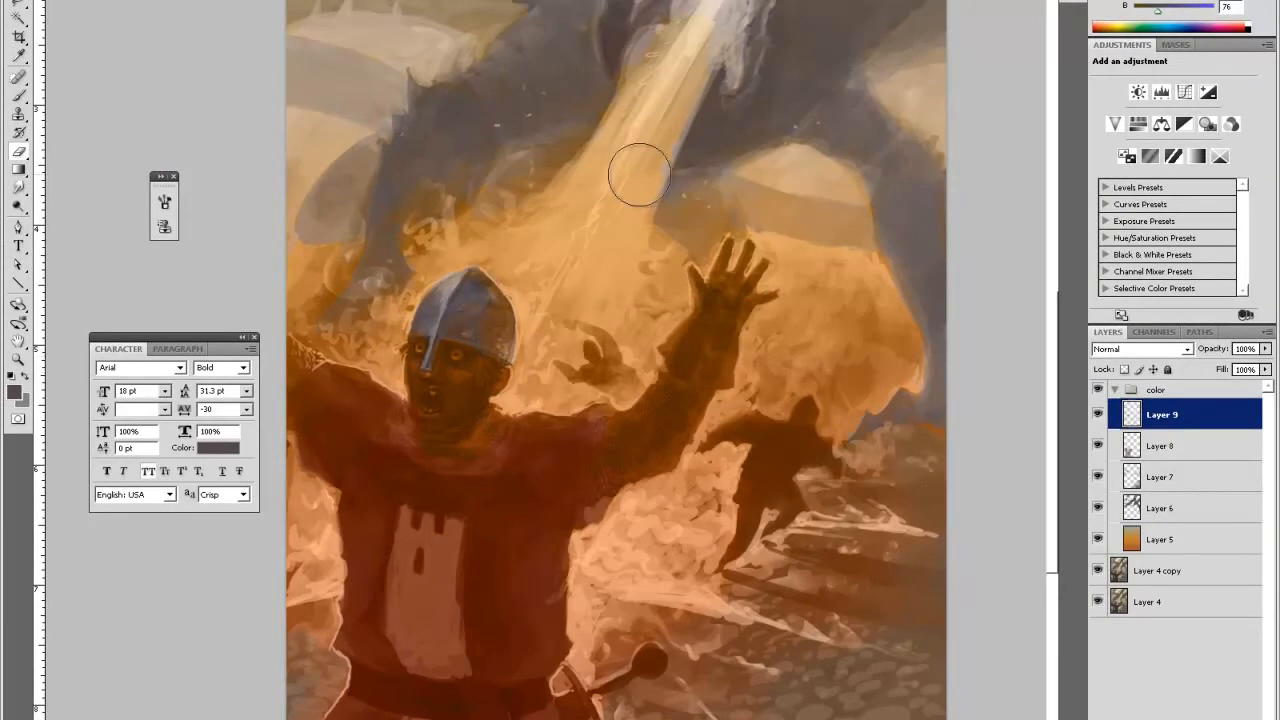
- Paint the mail collar around the knight's neck steel blue and clean its edges with the Eraser
key("b")
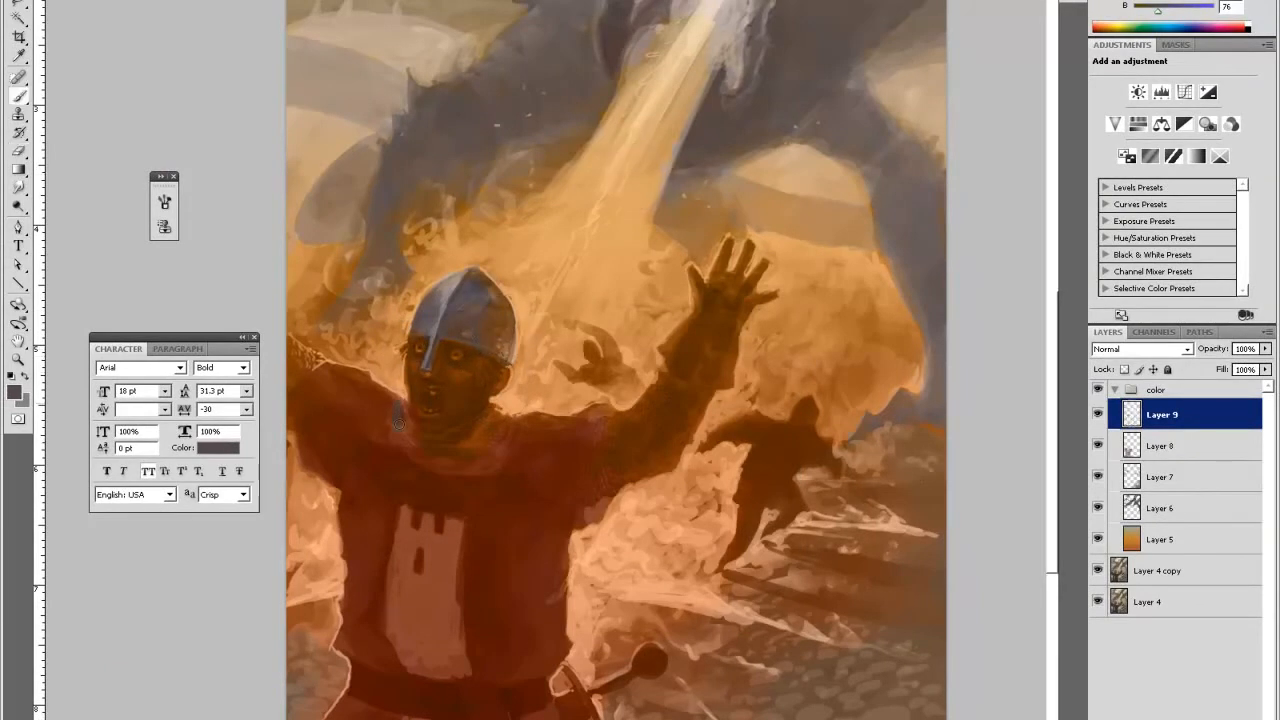
left_click_drag(406, 436, 398, 421)
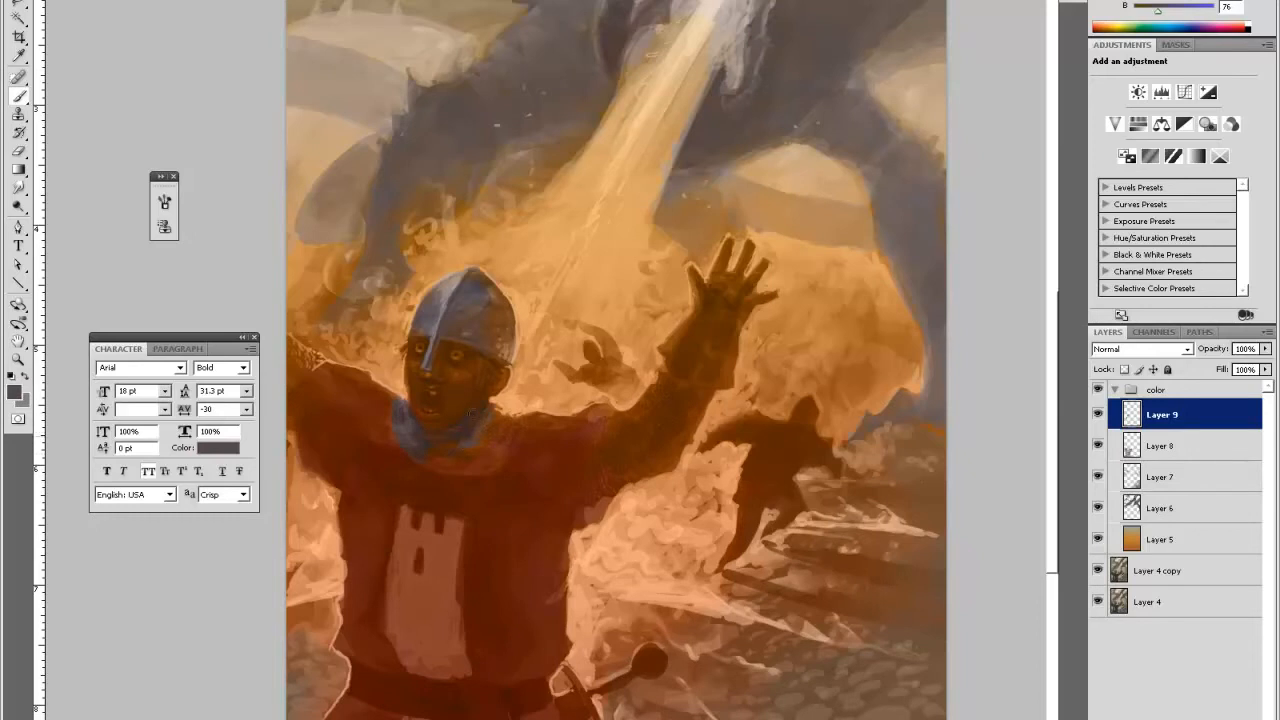
left_click_drag(452, 445, 482, 427)
key("e")
left_click_drag(391, 370, 390, 376)
key("b")
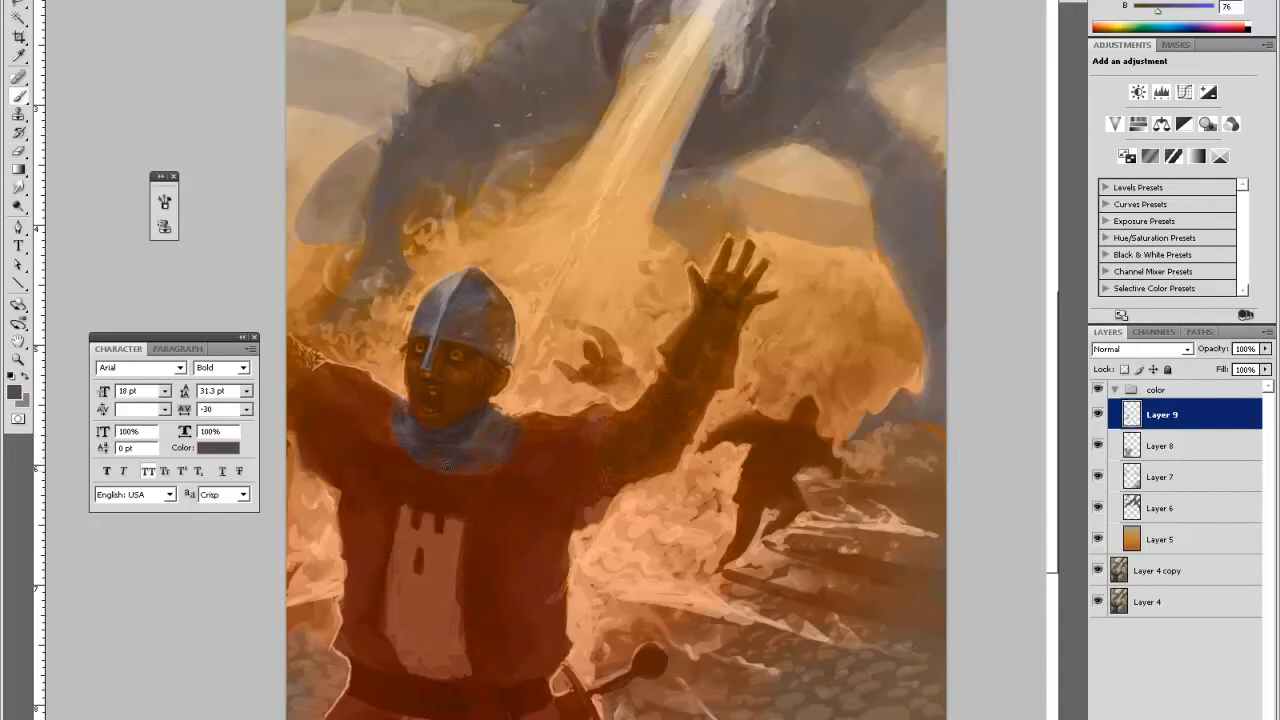
key("e")
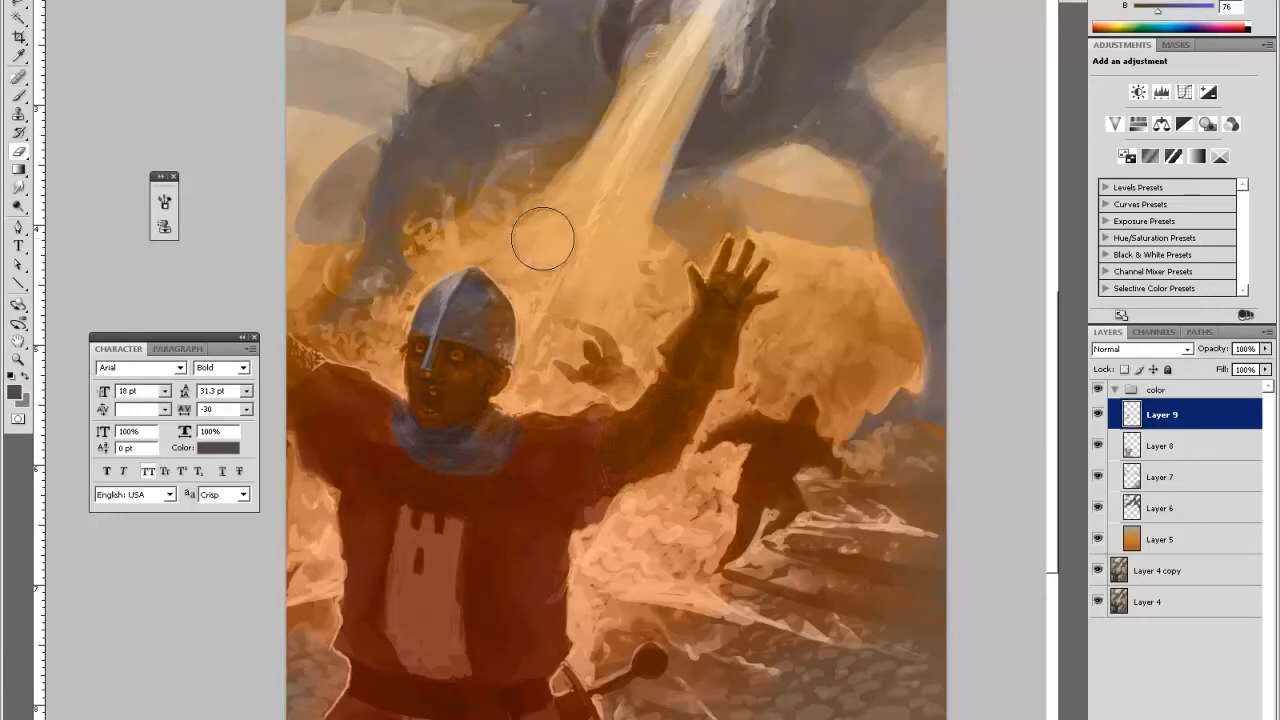
- Paint the mail on both of the knight's raised arms steel blue, softening the excess with the Eraser
key("b")
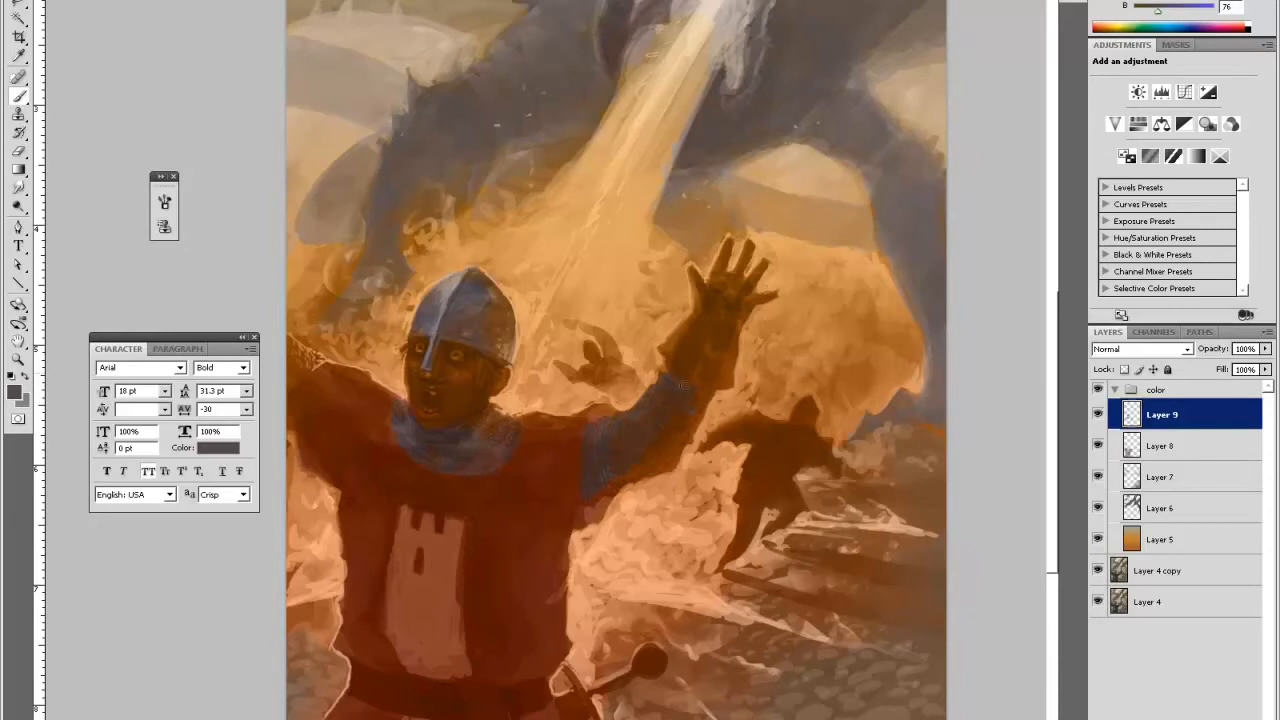
key("e")
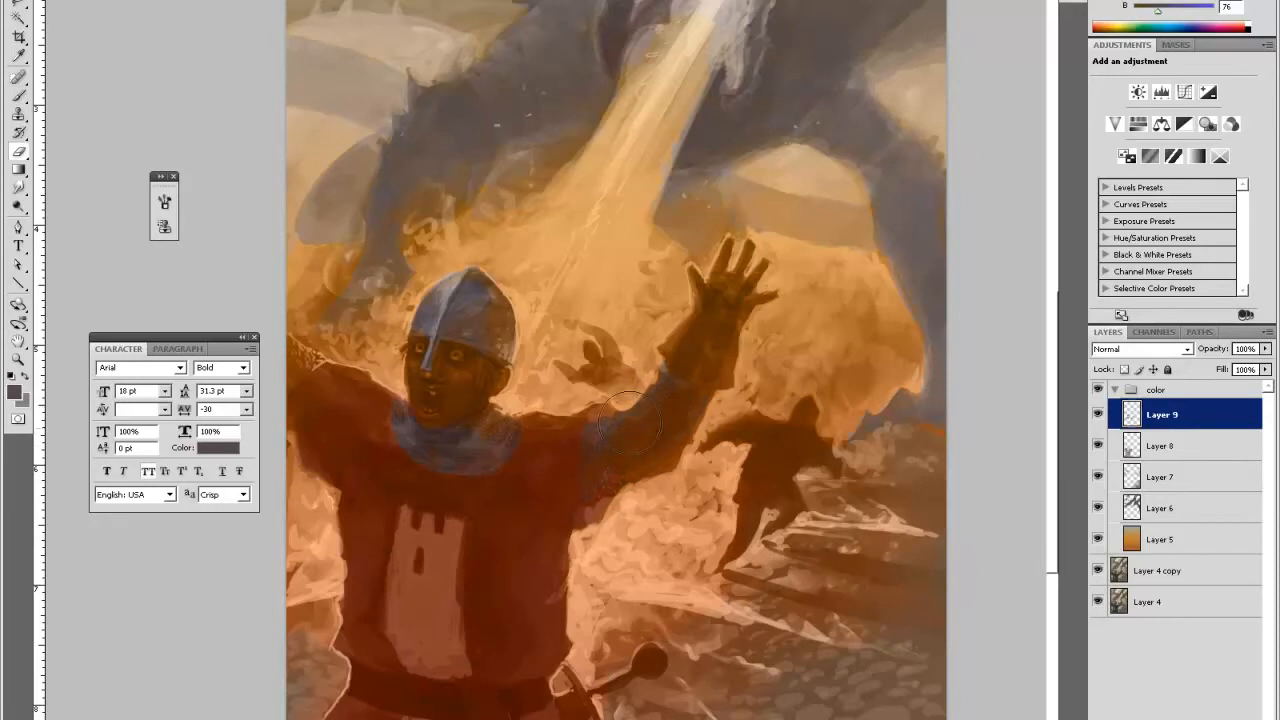
key("b")
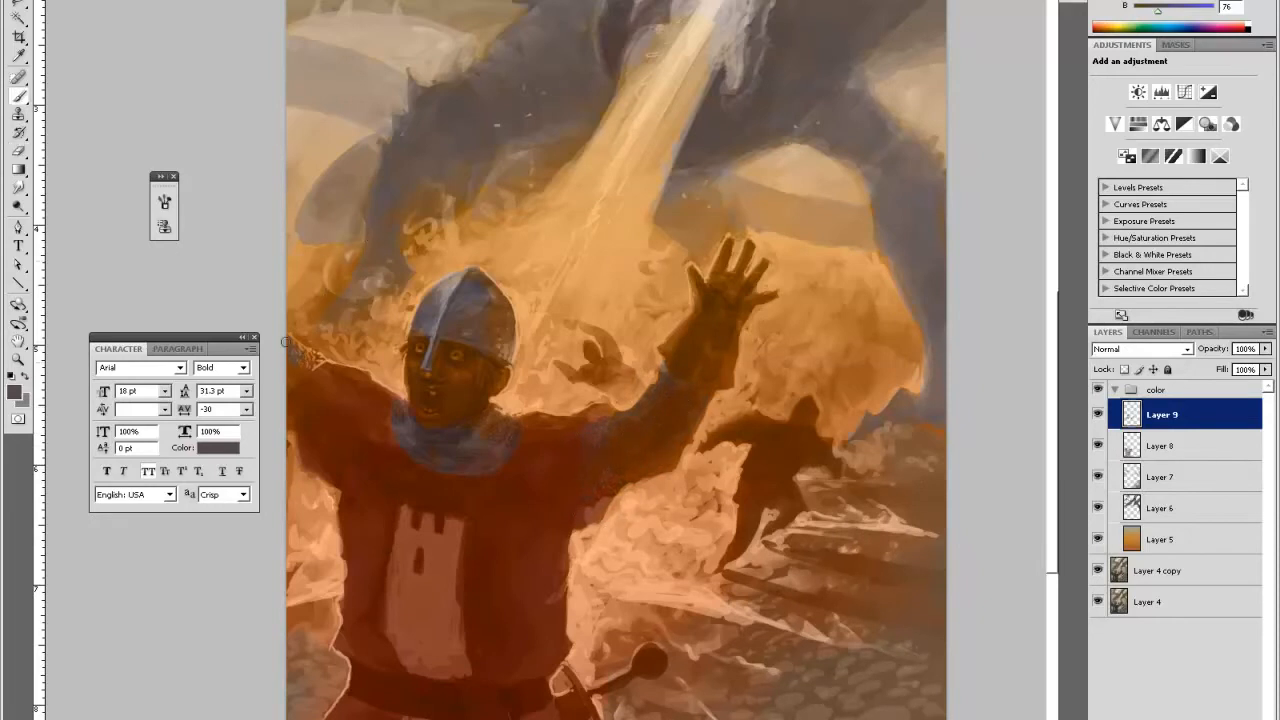
key("e")
key("space")
mouse_move(706, 222)
left_mouse_down()
mouse_move(757, 447)
mouse_move(764, 463)
mouse_move(813, 475)
mouse_move(833, 417)
mouse_move(779, 371)
left_mouse_up()
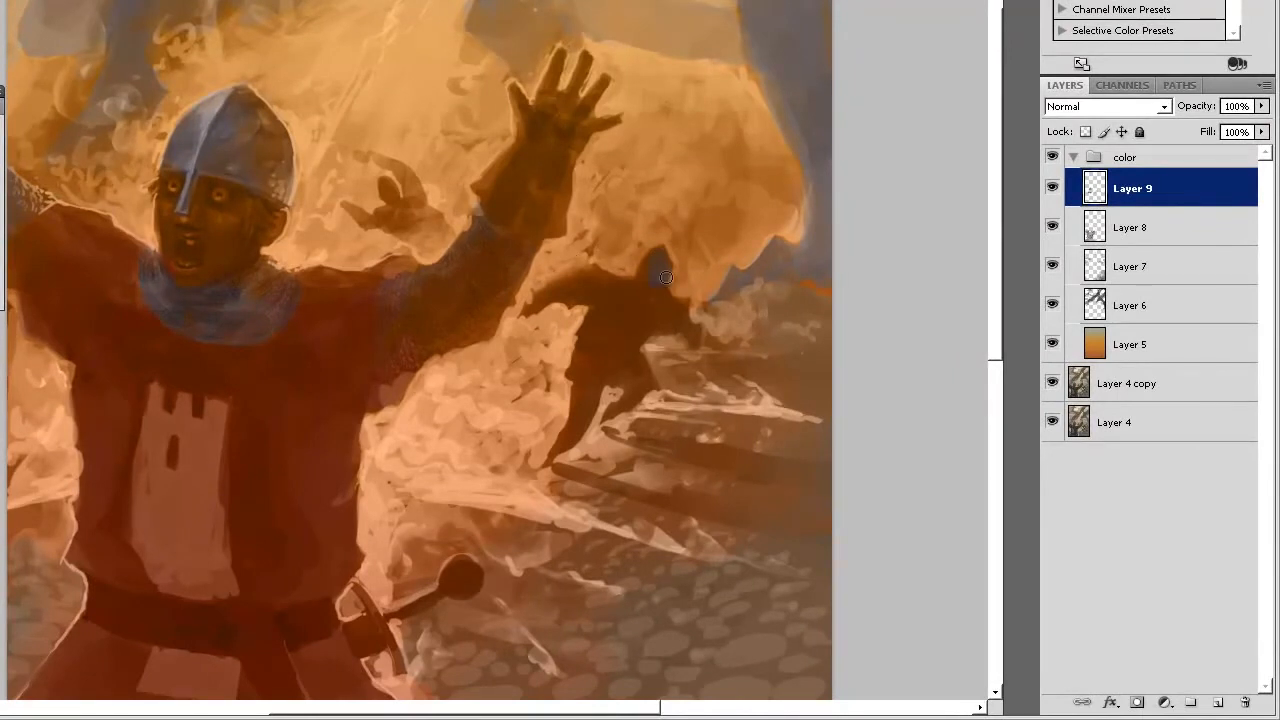
key("e")
left_click_drag(564, 283, 536, 308)
left_click_drag(638, 238, 653, 274)
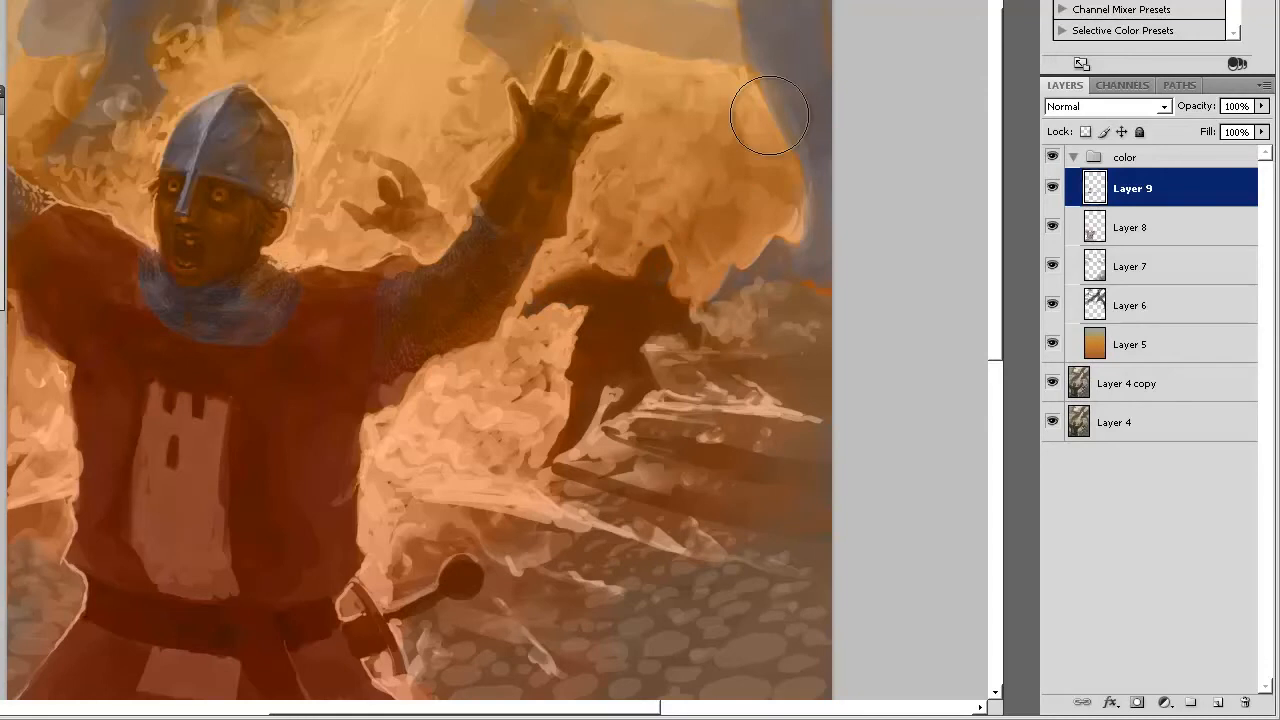
- Tint the sword's pommel and crossguard steel grey-blue and erase the excess around the hilt
left_click_drag(651, 186, 687, 222)
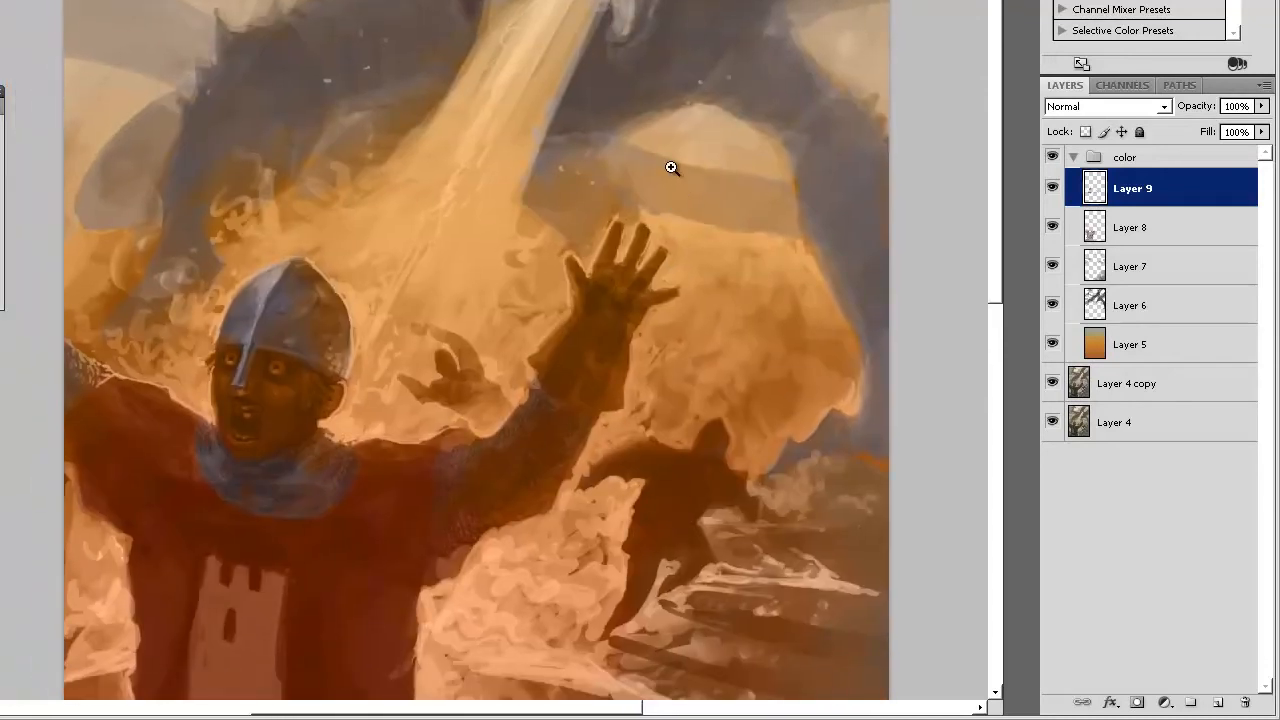
key("ctrl+minus")
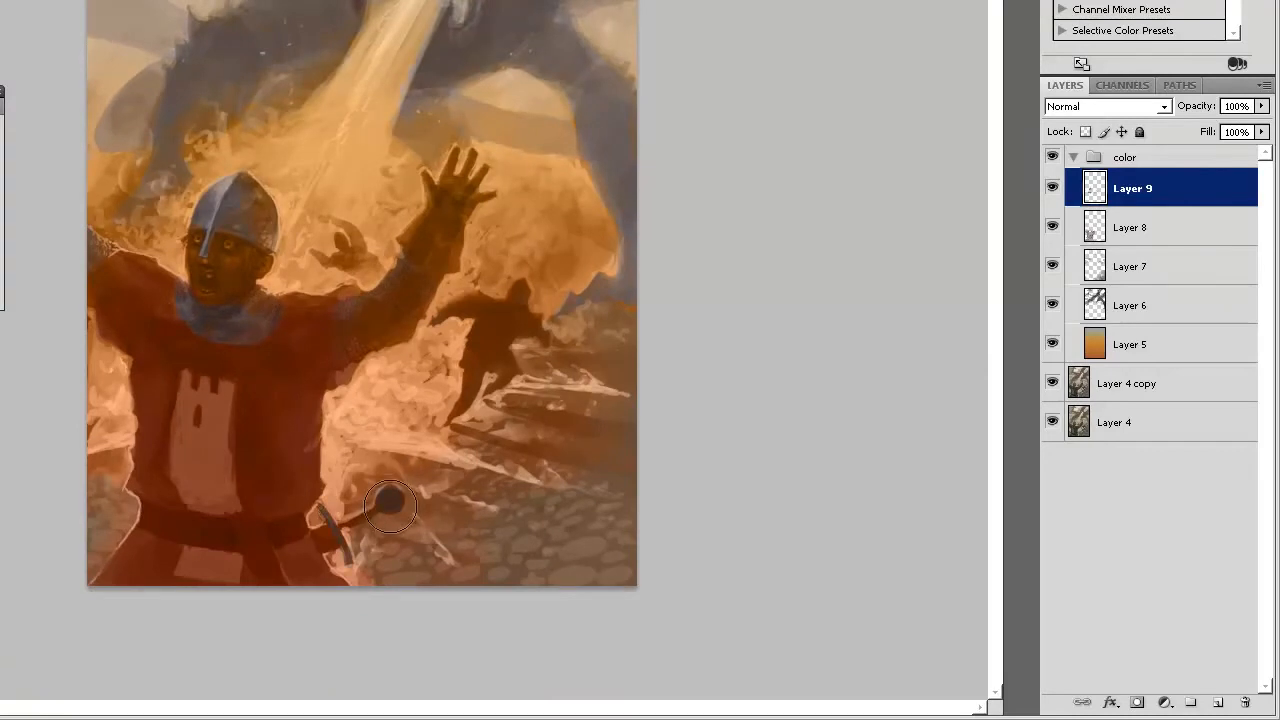
left_click_drag(343, 528, 350, 552)
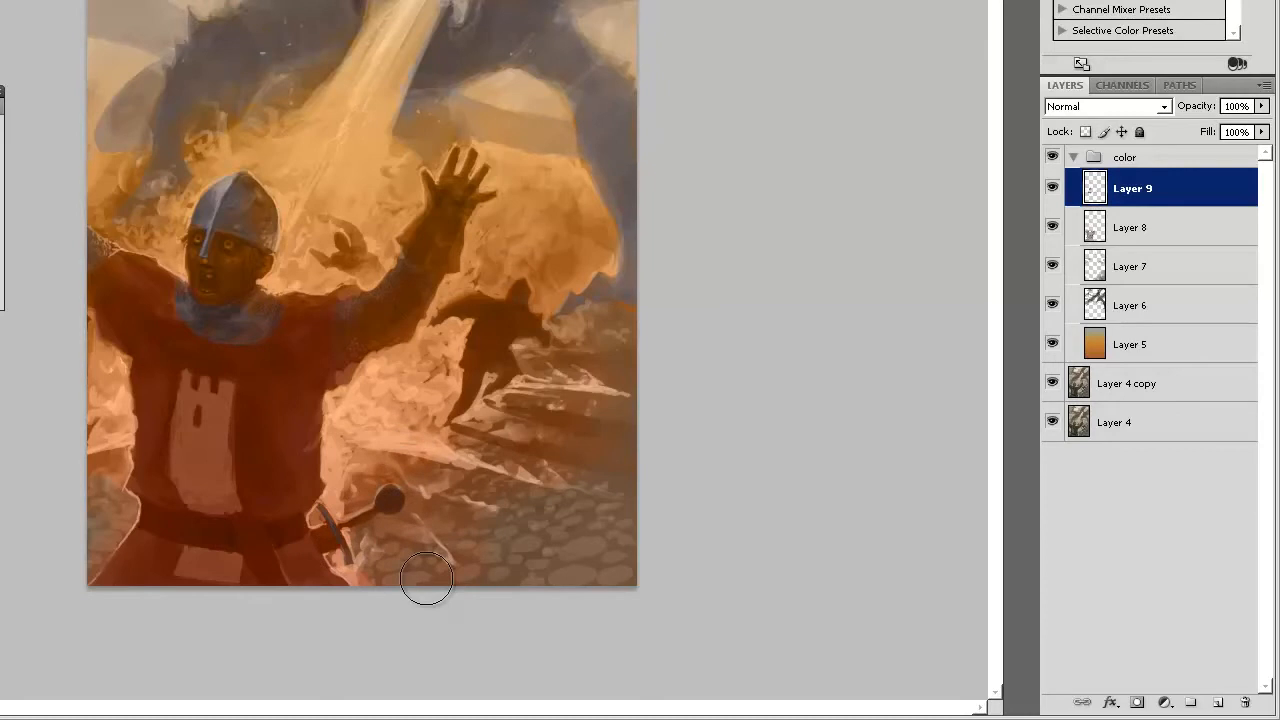
- Add a new layer directly above the red tunic layer, Layer 8, and choose a mustard-yellow foreground colour with hue 48°
left_click(1152, 265)
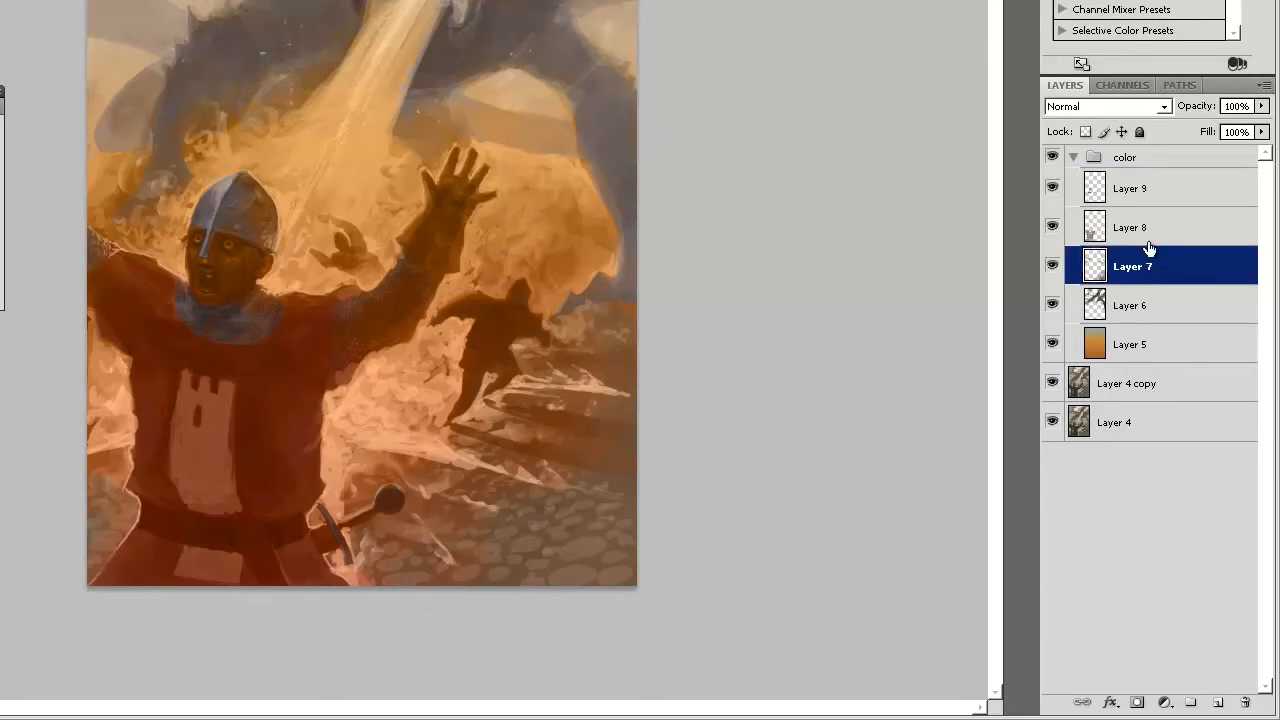
left_click(1133, 236)
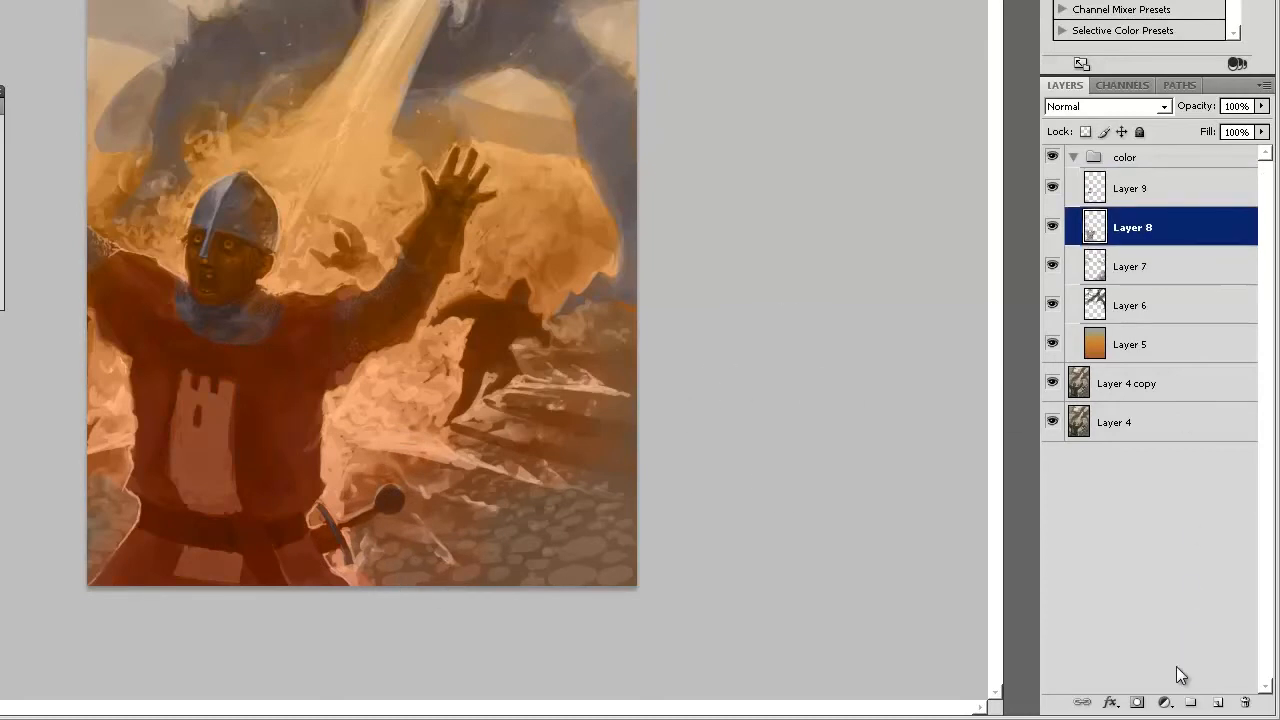
left_click(1218, 702)
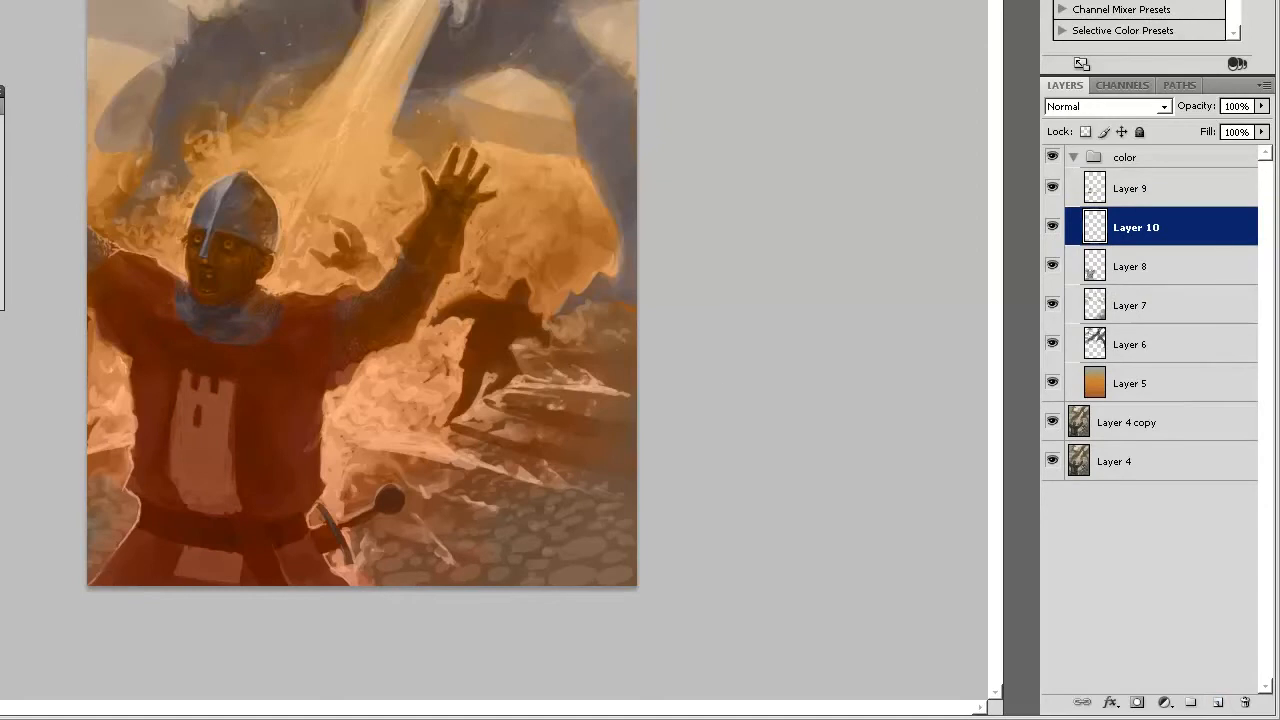
left_click(591, 288)
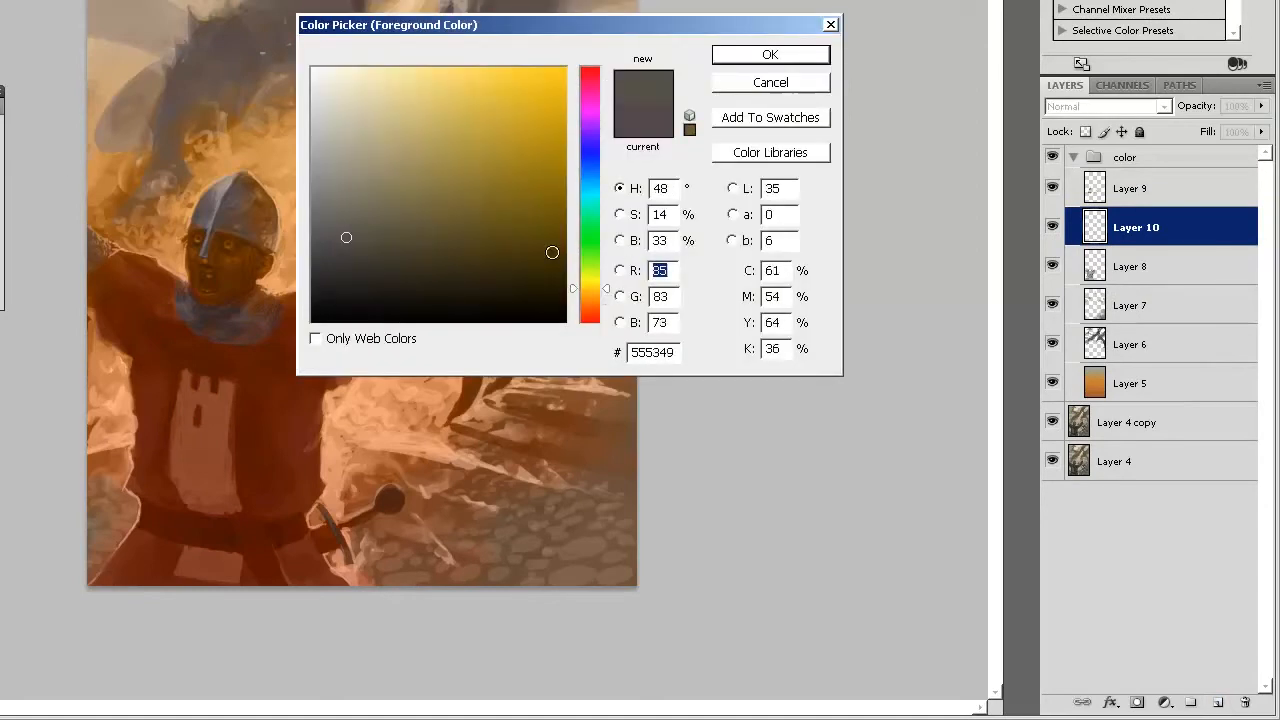
left_click(473, 135)
key("Return")
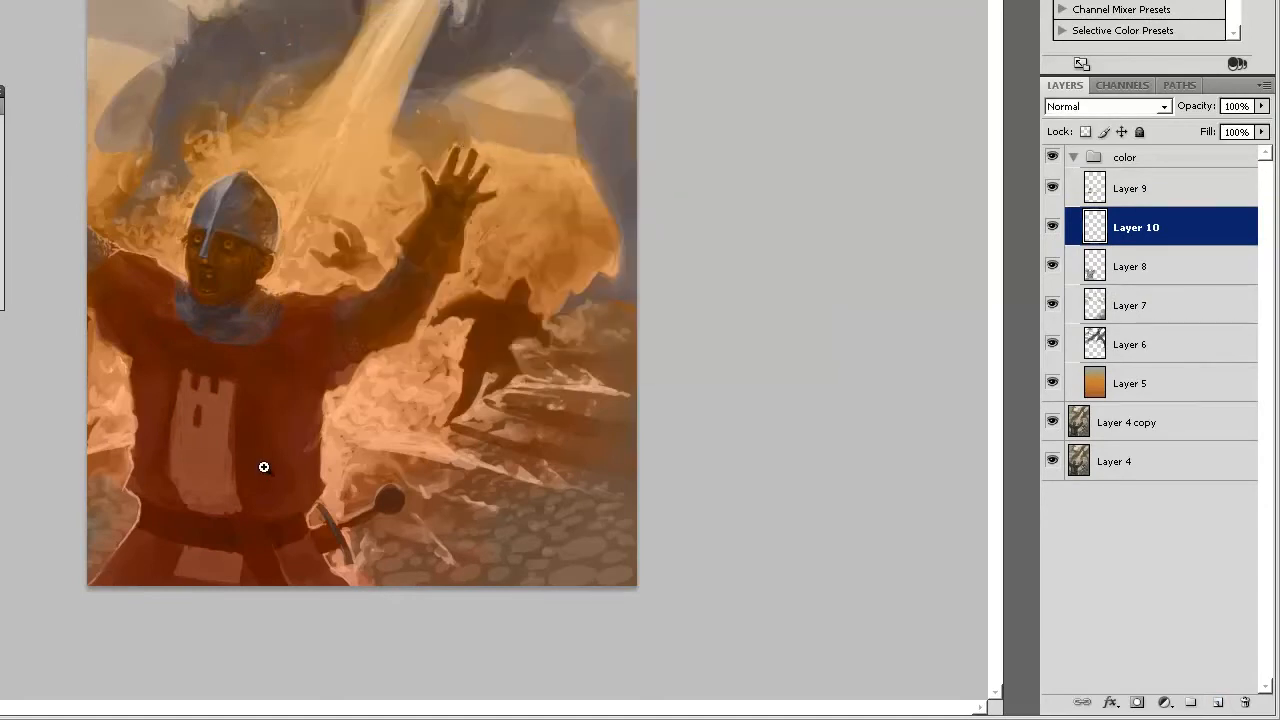
- Paint the castle emblem on the chest and the panel below the belt mustard yellow, erasing the colour that spills over
key("ctrl+plus")
left_click_drag(222, 427, 194, 211)
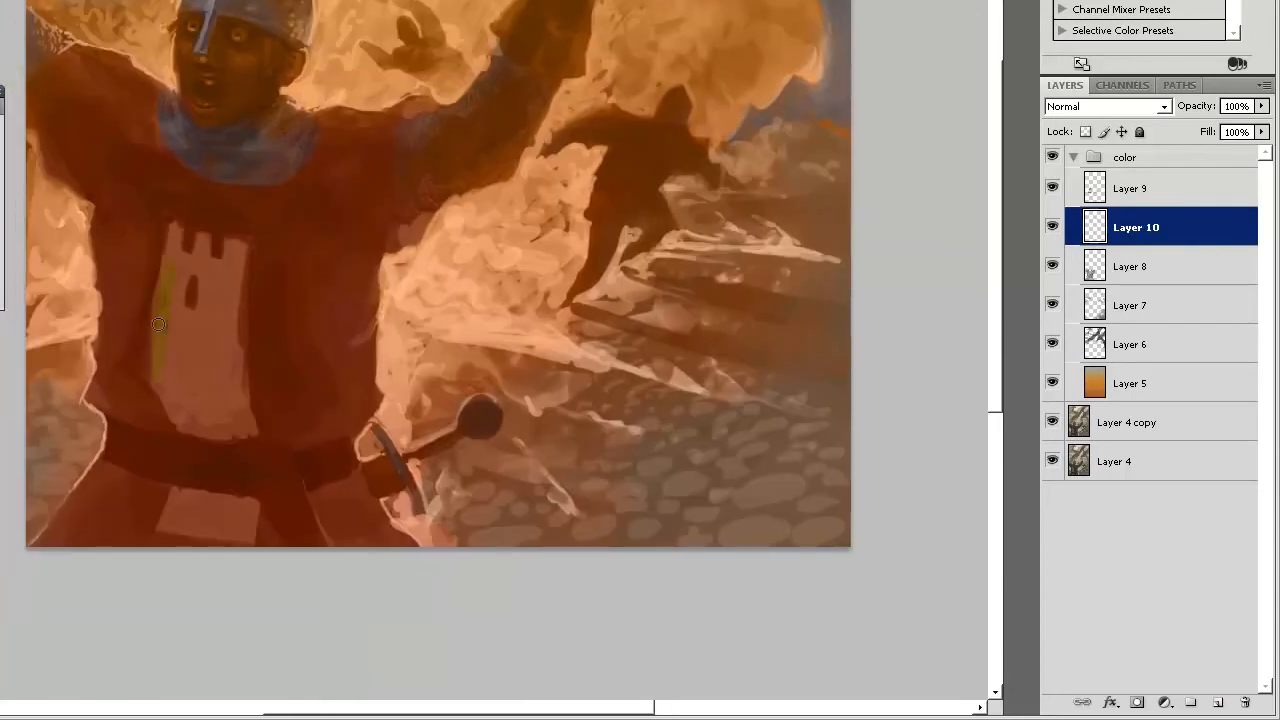
mouse_move(190, 389)
left_mouse_down()
mouse_move(192, 340)
mouse_move(210, 416)
mouse_move(214, 390)
mouse_move(235, 392)
mouse_move(202, 335)
left_mouse_up()
key("e")
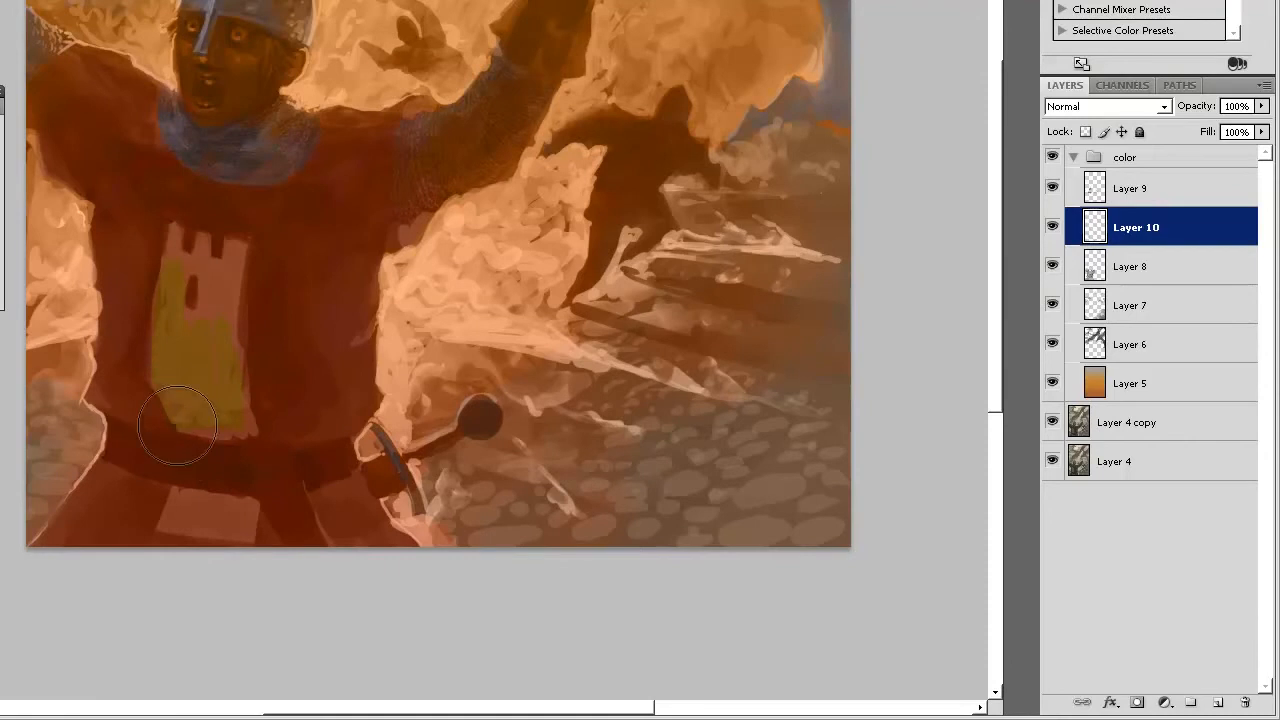
key("b")
mouse_move(207, 280)
left_mouse_down()
mouse_move(230, 300)
mouse_move(206, 320)
left_mouse_up()
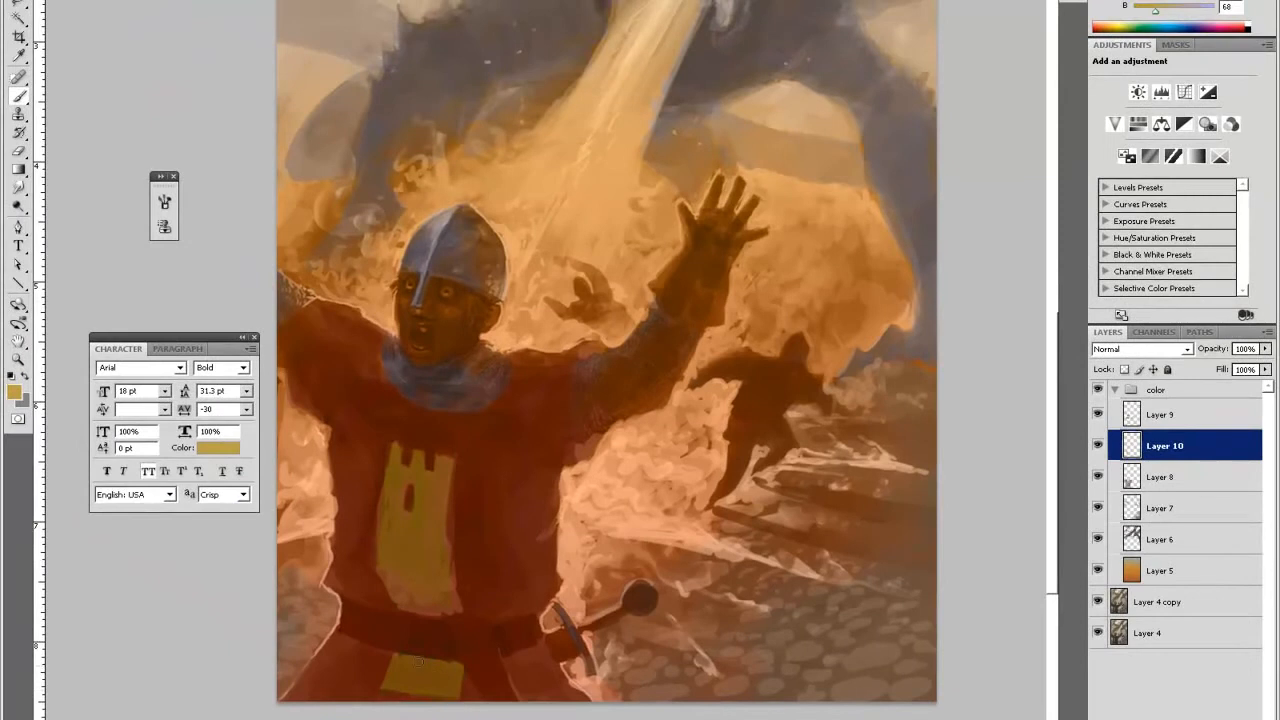
- Adjust the emblem layer with Hue/Saturation, setting Hue to -20, Saturation to +7 and Lightness to +8
key("e")
key("ctrl+u")
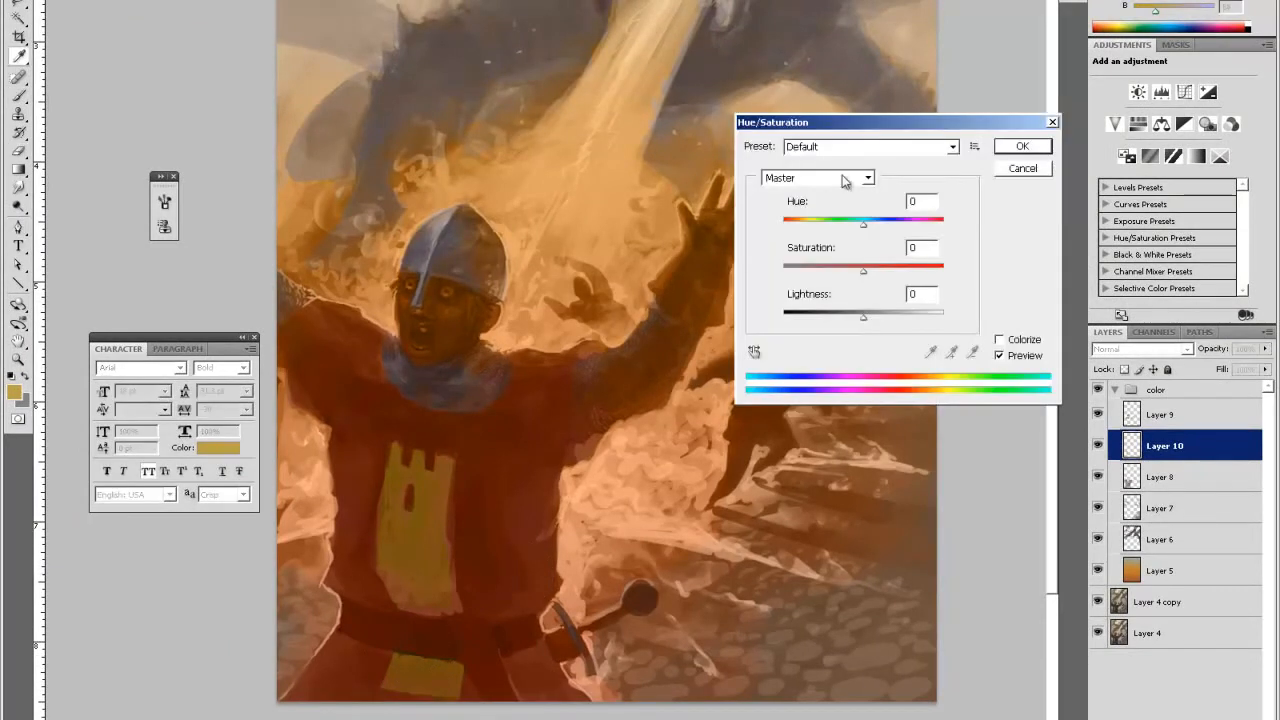
mouse_move(863, 222)
left_mouse_down()
mouse_move(845, 230)
mouse_move(856, 224)
left_mouse_up()
left_click_drag(863, 271, 869, 322)
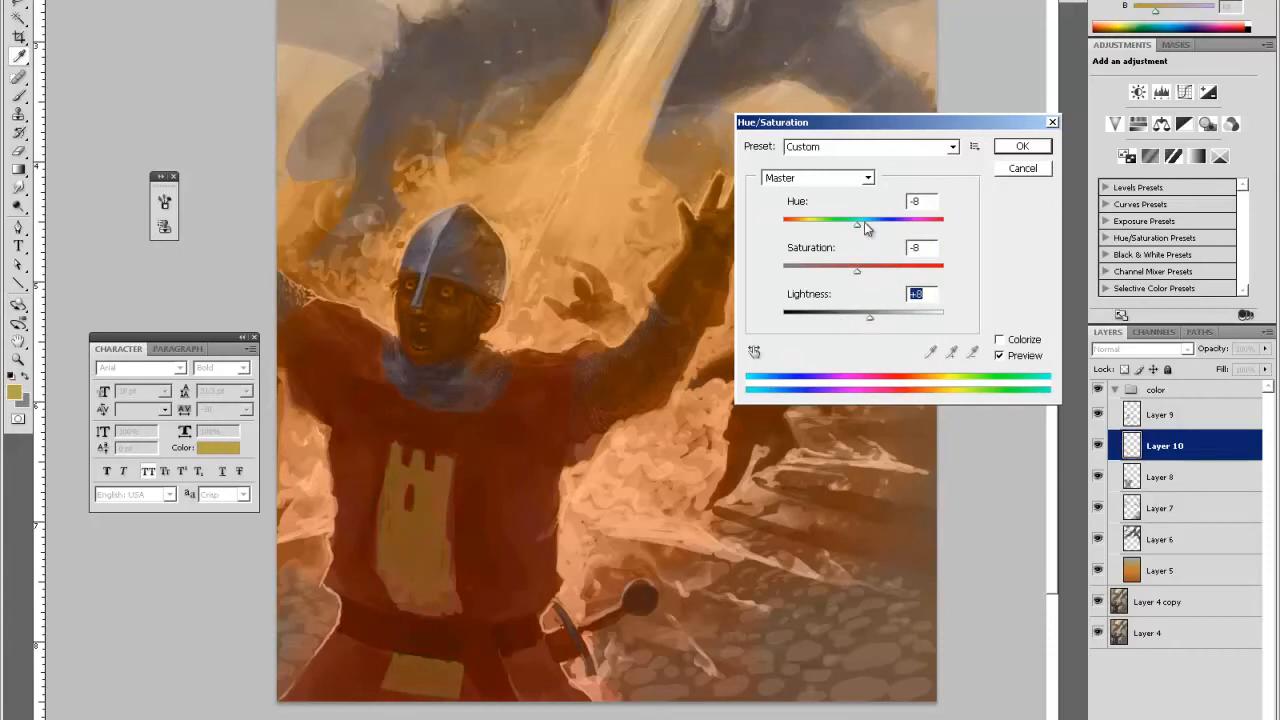
left_click_drag(860, 272, 868, 271)
mouse_move(857, 222)
left_mouse_down()
mouse_move(870, 222)
mouse_move(844, 226)
left_mouse_up()
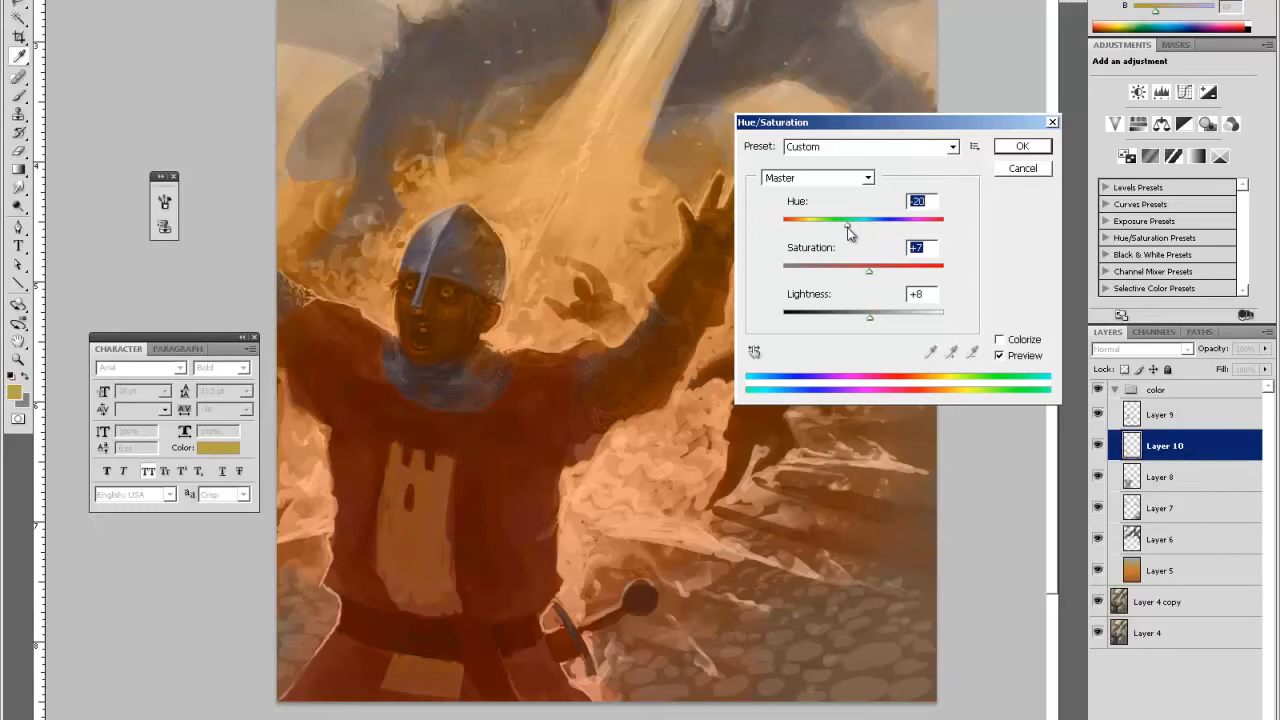
key("Return")
key("ctrl+minus")
key("ctrl+minus")
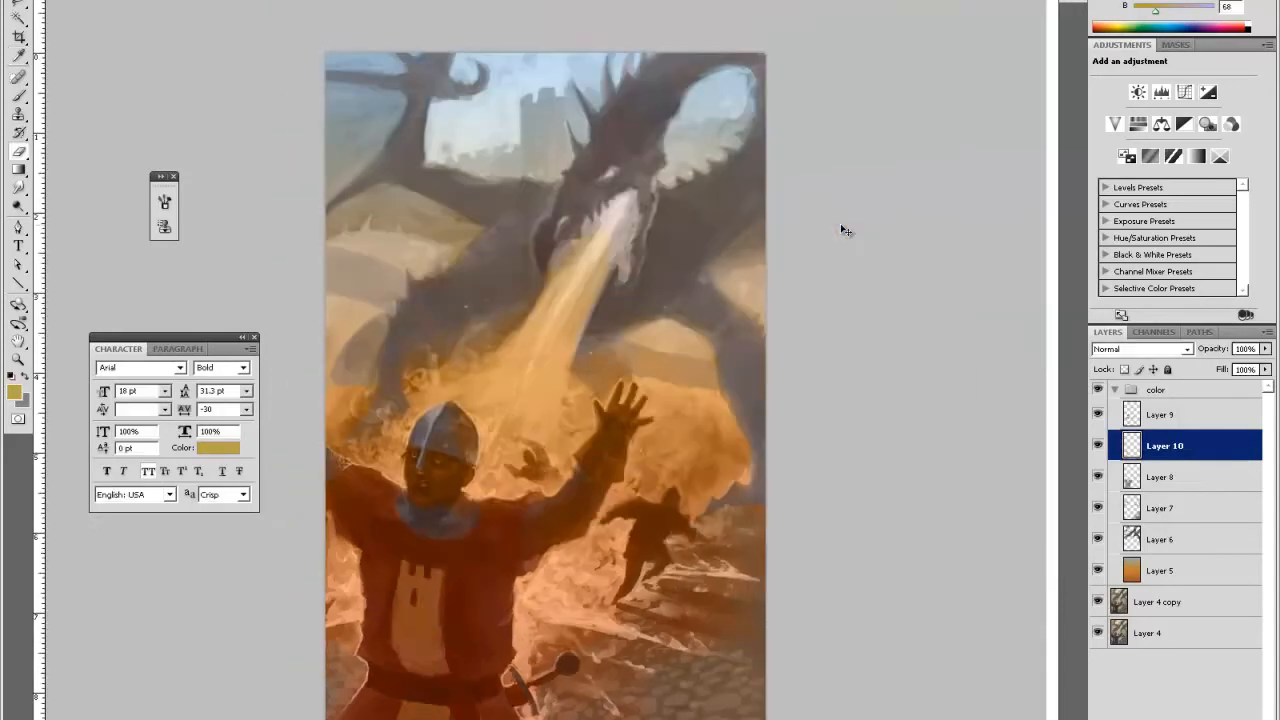
- Sample the brown of the castle emblem as the foreground colour
key("z")
left_click(537, 563)
key("i")
left_click(426, 630)
left_click(14, 391)
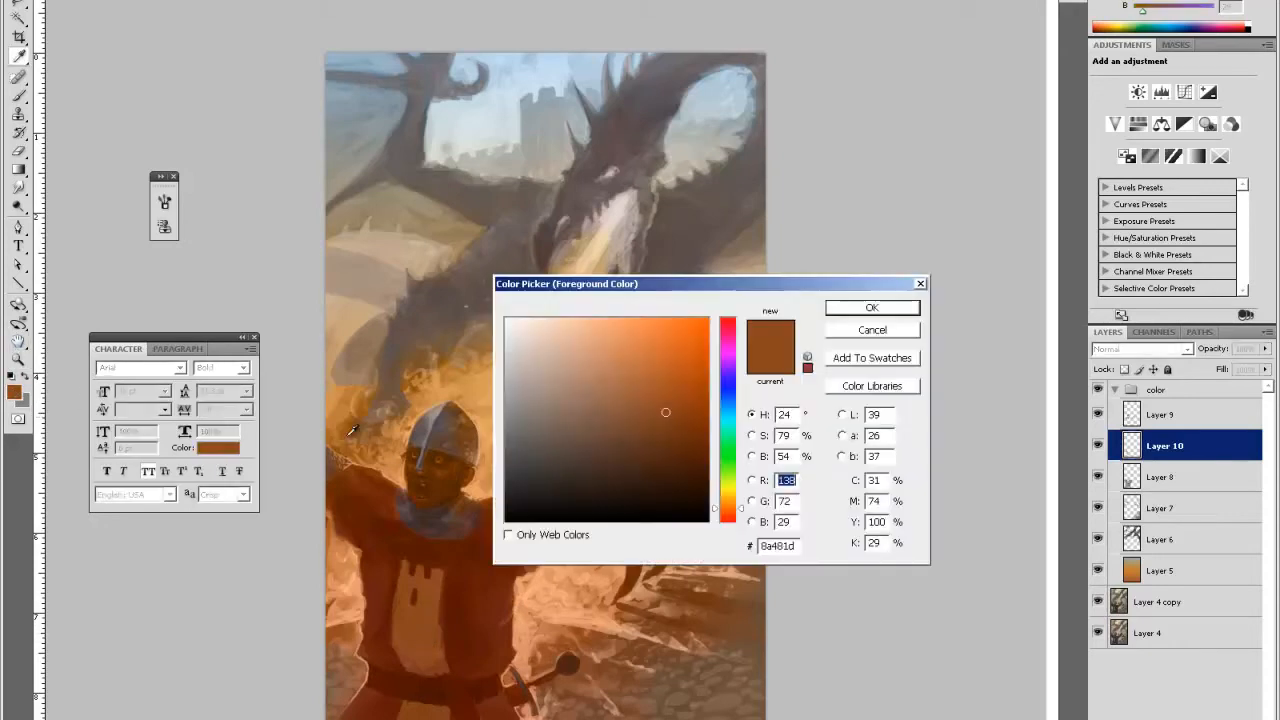
left_click(889, 313)
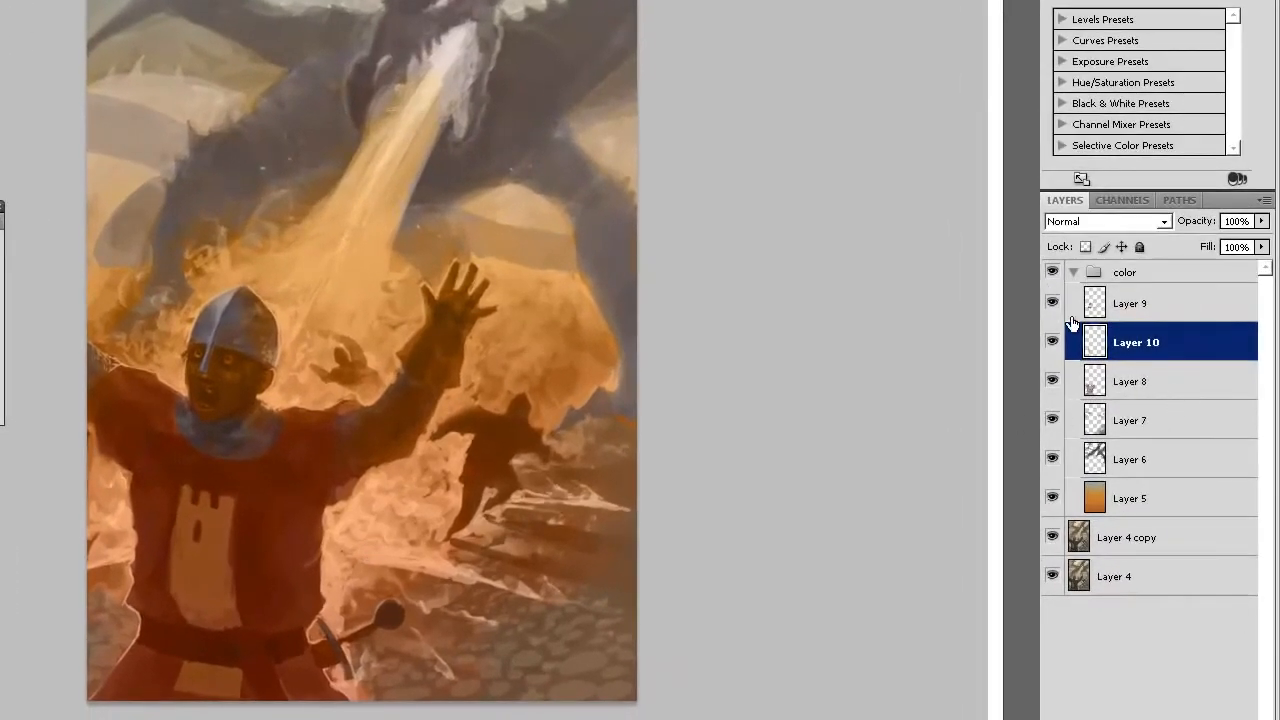
left_click(1140, 318)
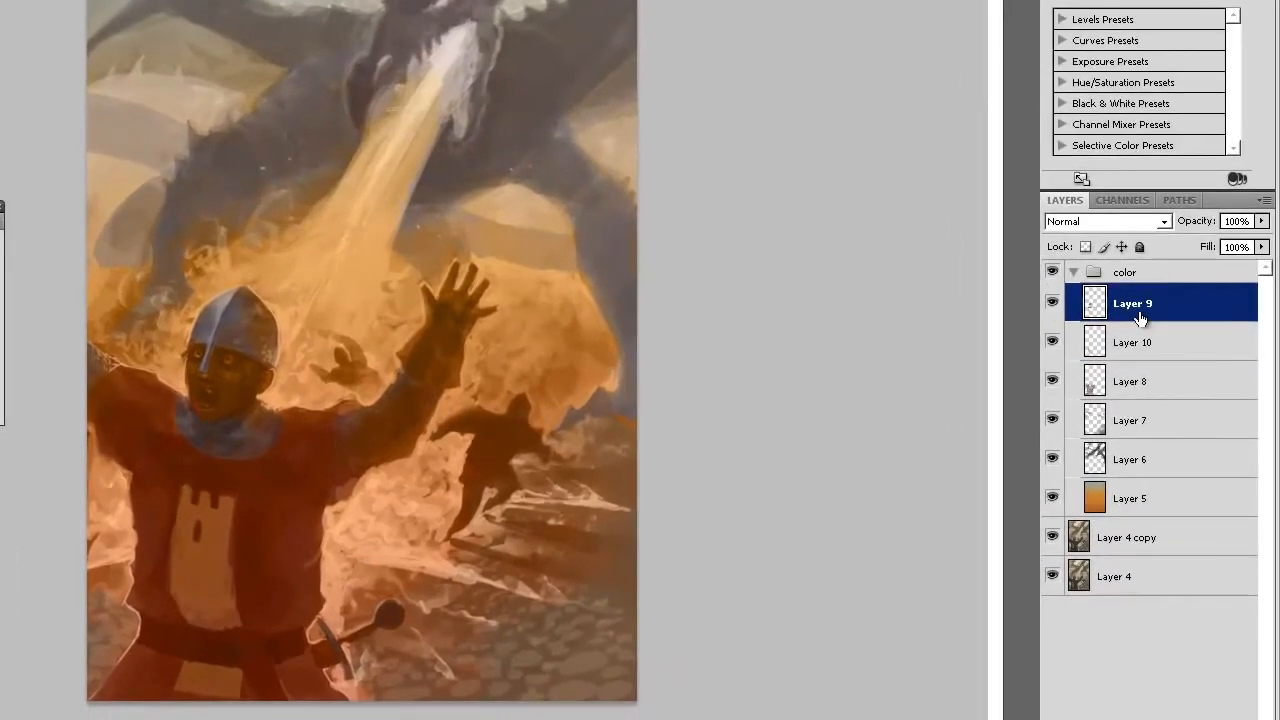
key("ctrl+u")
left_click_drag(740, 66, 763, 90)
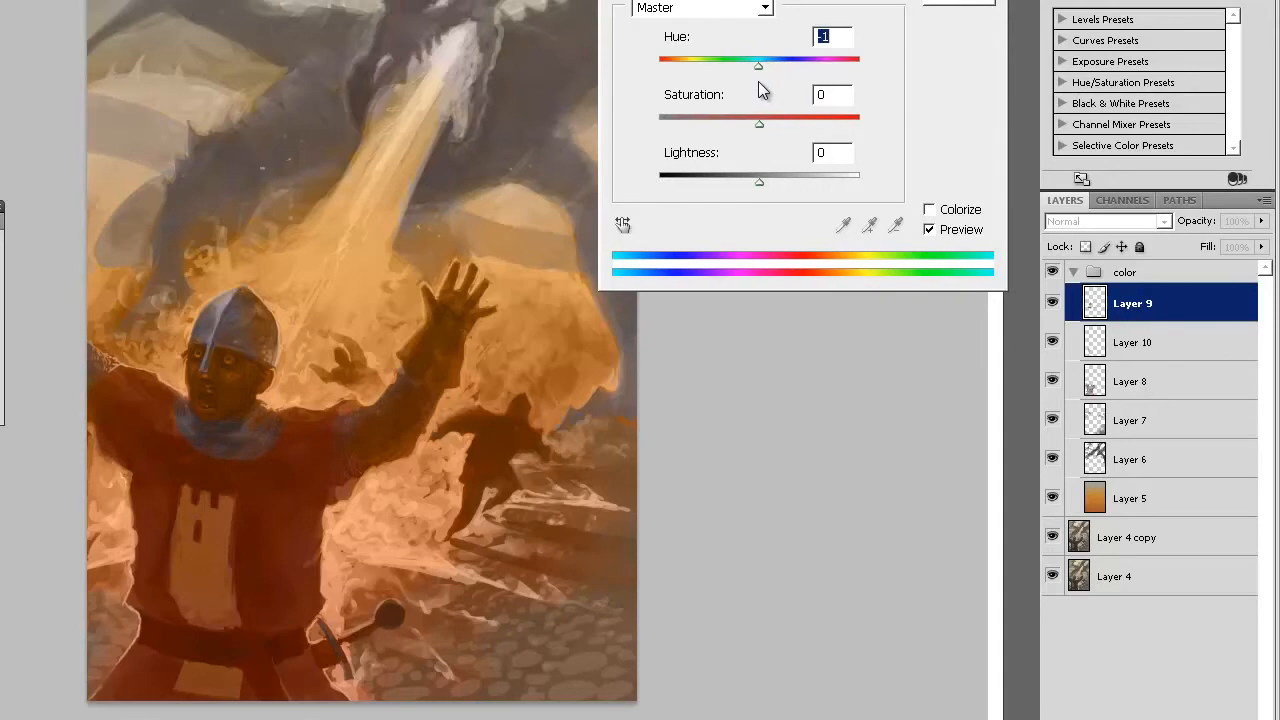
left_click(975, 3)
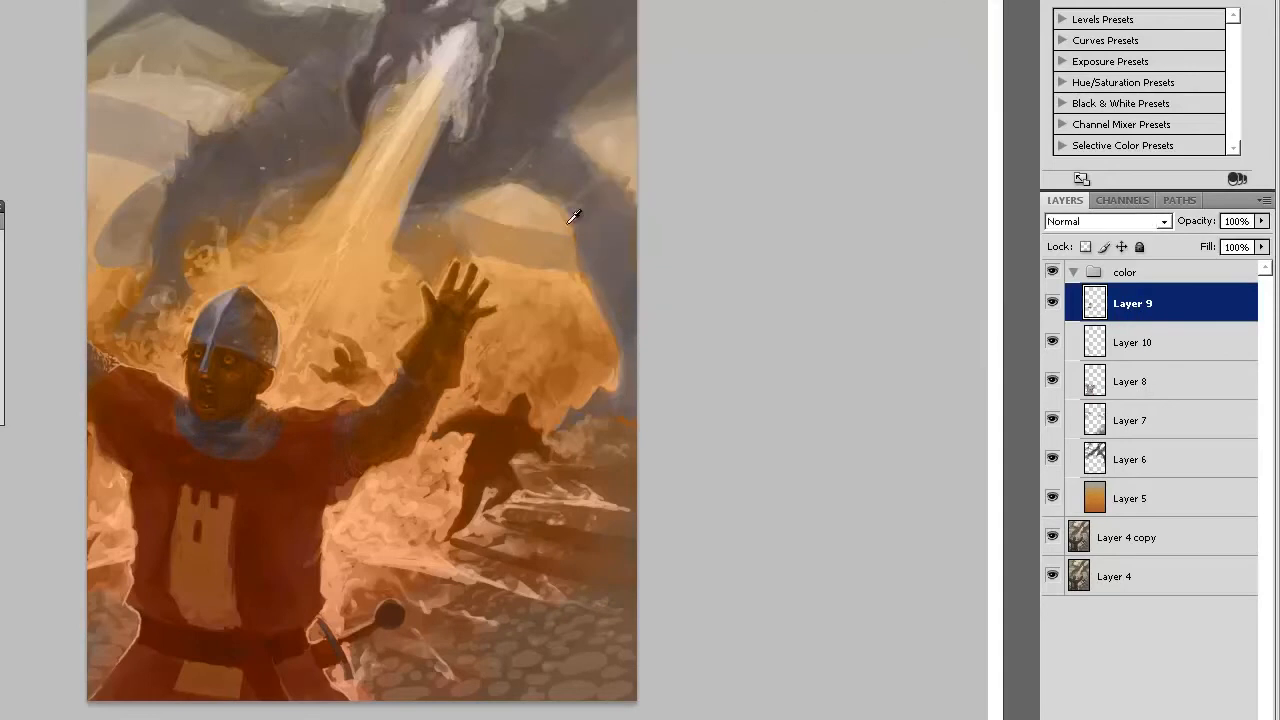
- Add a new layer above the emblem layer, Layer 10, and choose a golden-brown foreground colour
left_click(1182, 343)
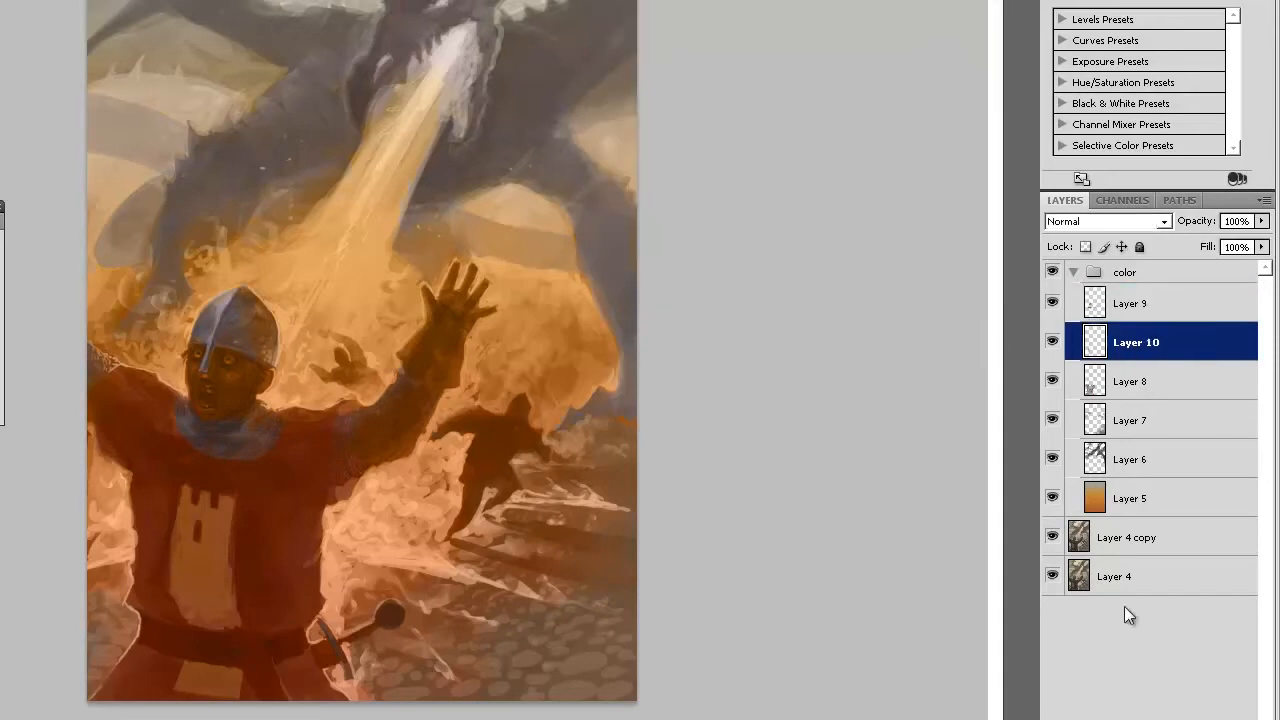
key("ctrl+shift+alt+n")
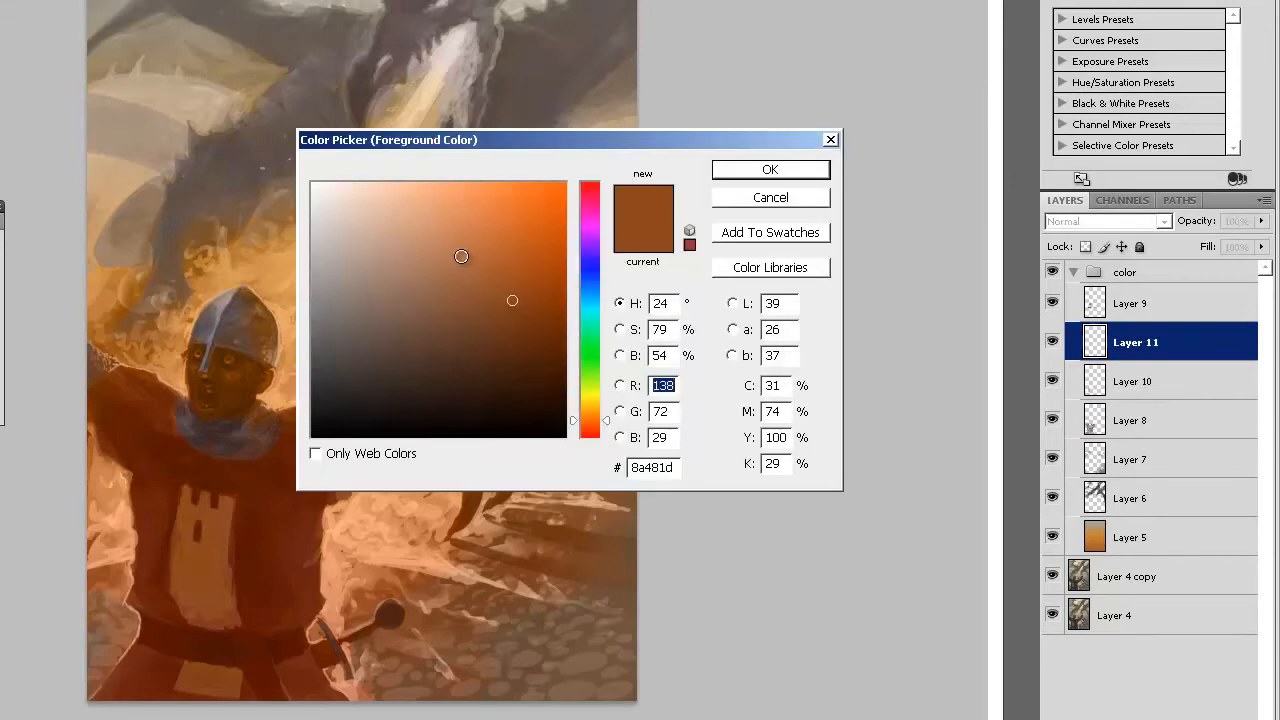
left_click(427, 223)
left_click_drag(471, 263, 472, 257)
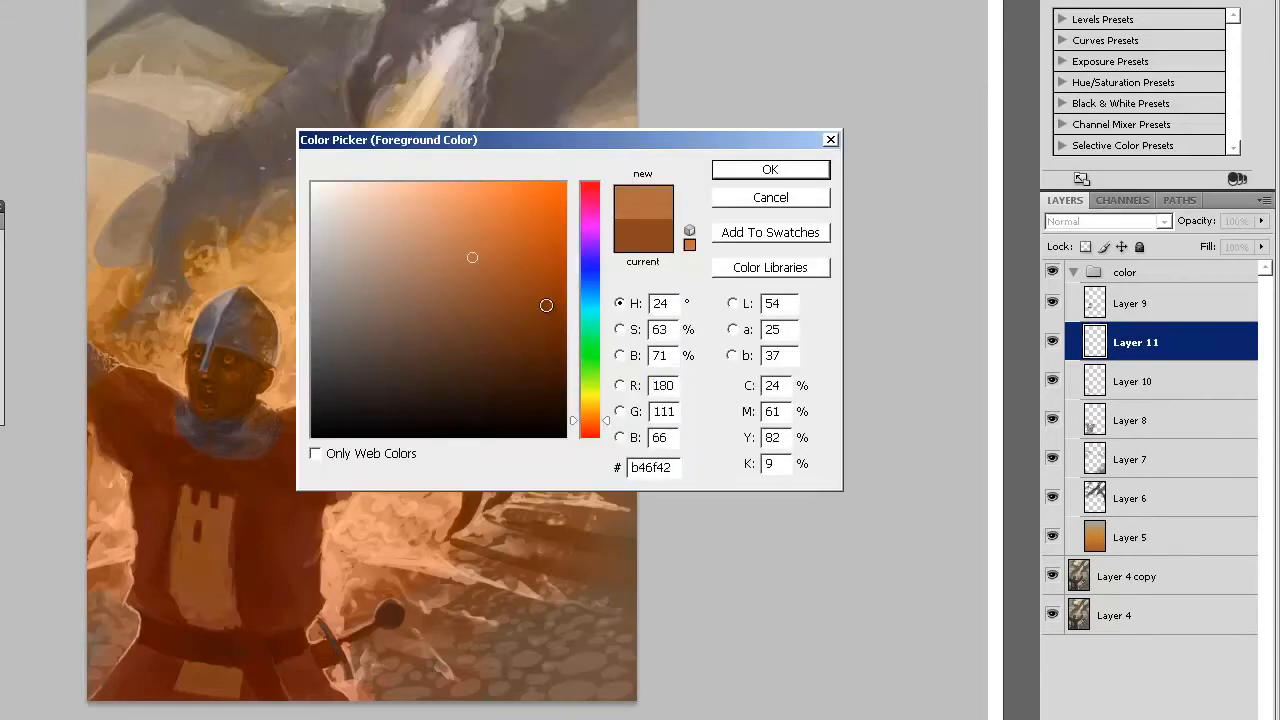
left_click(592, 408)
key("Return")
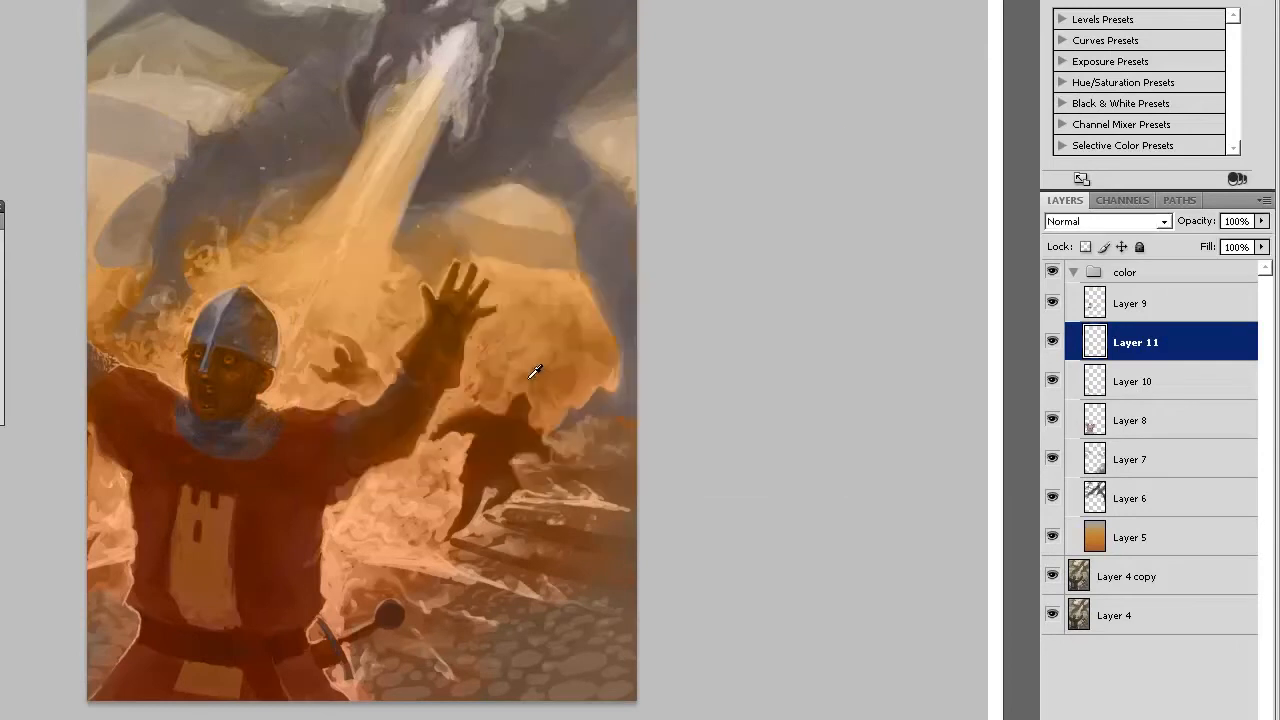
- Paint the knight's raised glove and the fleeing figure's lower legs golden brown, erasing the excess around the edges
left_click(457, 300, "ctrl")
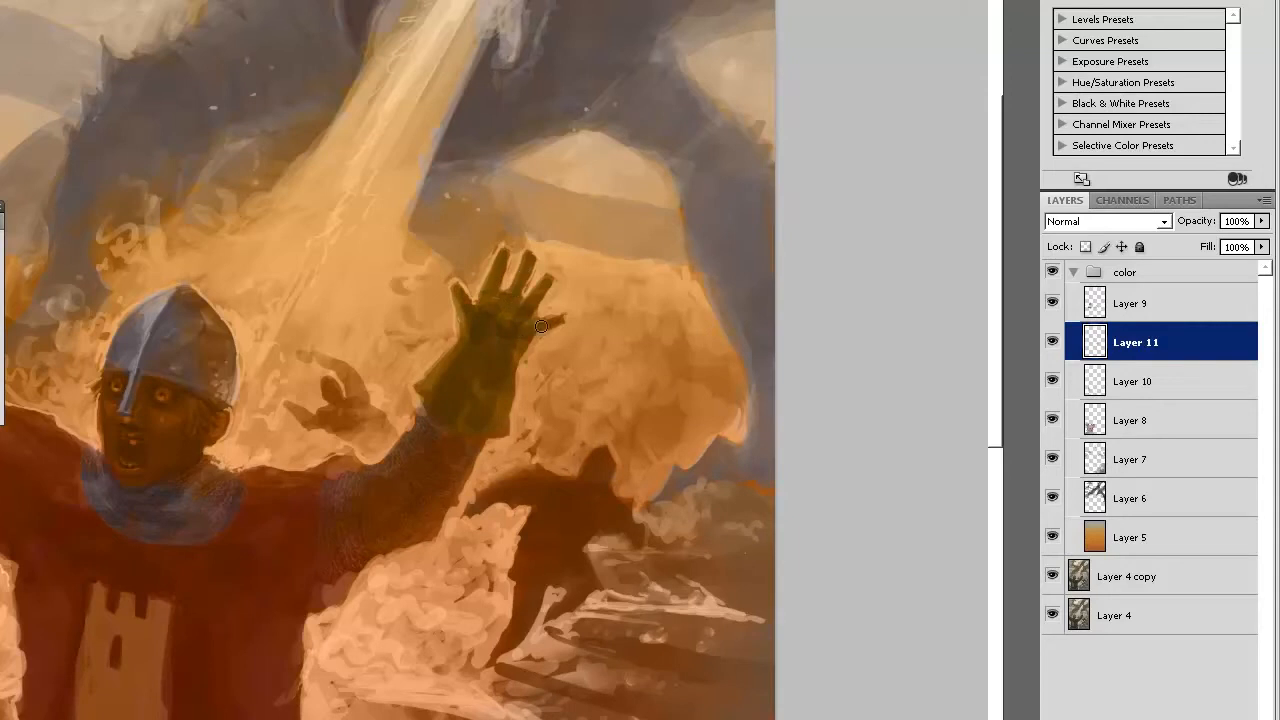
mouse_move(586, 290)
left_mouse_down()
mouse_move(713, 352)
mouse_move(691, 374)
mouse_move(748, 190)
left_mouse_up()
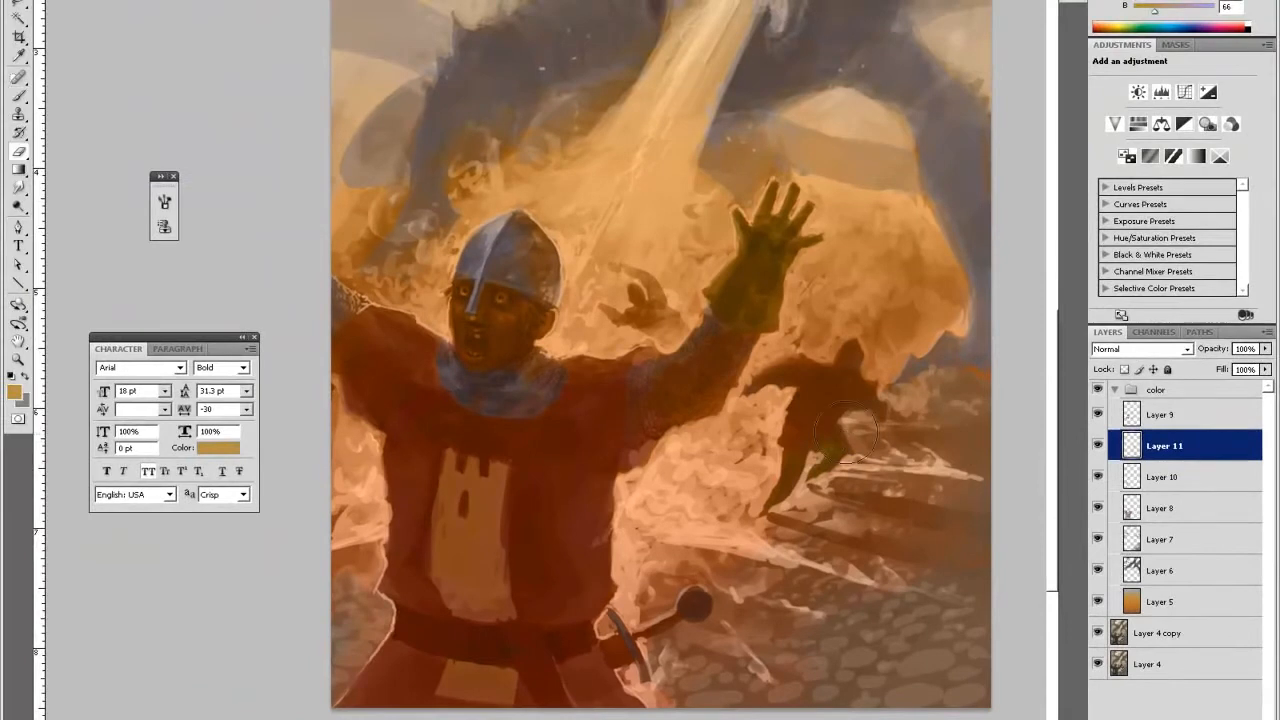
mouse_move(894, 380)
left_mouse_down()
mouse_move(903, 391)
mouse_move(839, 440)
left_mouse_up()
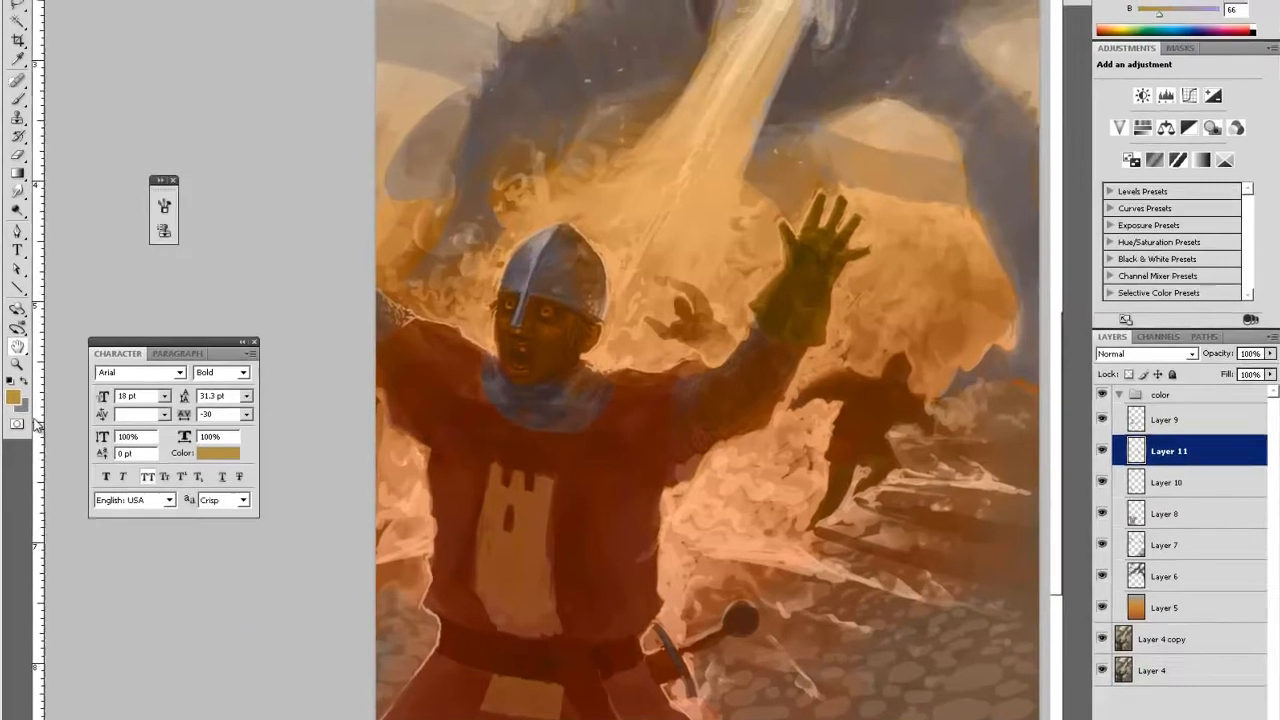
- Shift the glove layer's Hue to -8 with Hue/Saturation
key("ctrl+u")
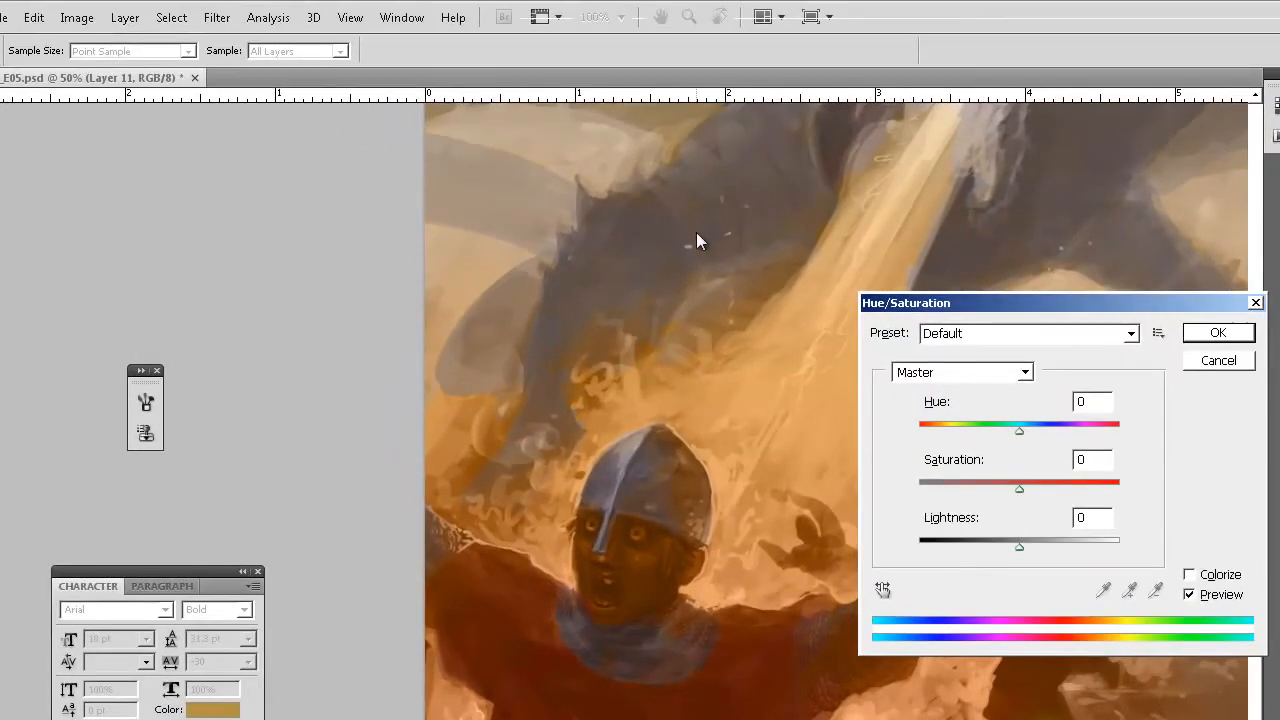
left_click_drag(949, 320, 933, 316)
left_click_drag(980, 190, 622, 83)
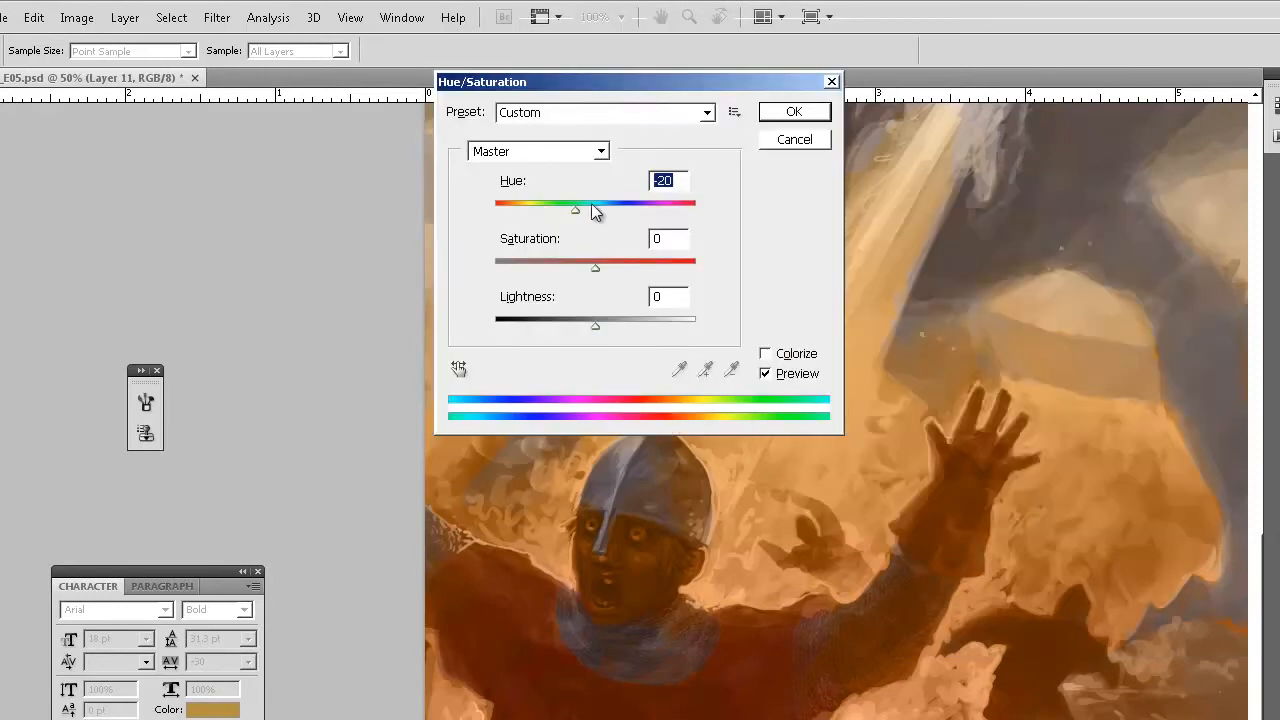
left_click_drag(579, 209, 593, 213)
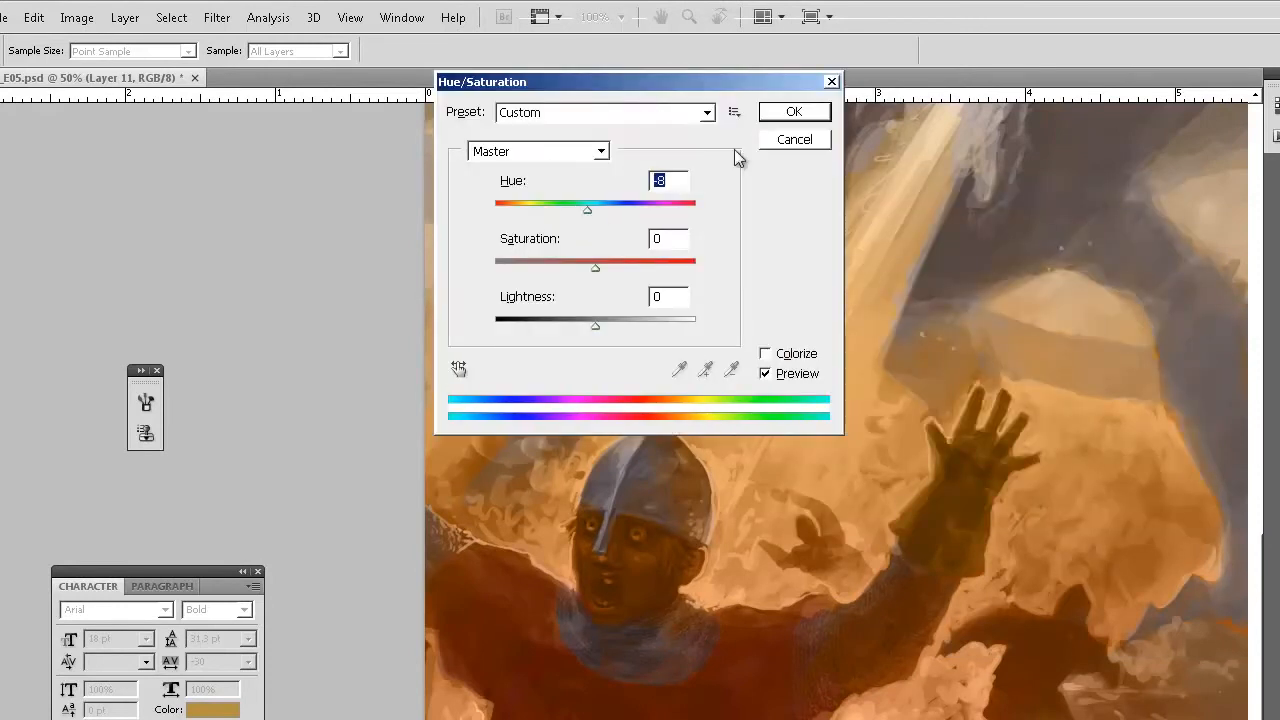
left_click(805, 113)
- Choose a muted brown foreground colour and paint the knight's belt and its hanging strap with the Brush
key("h")
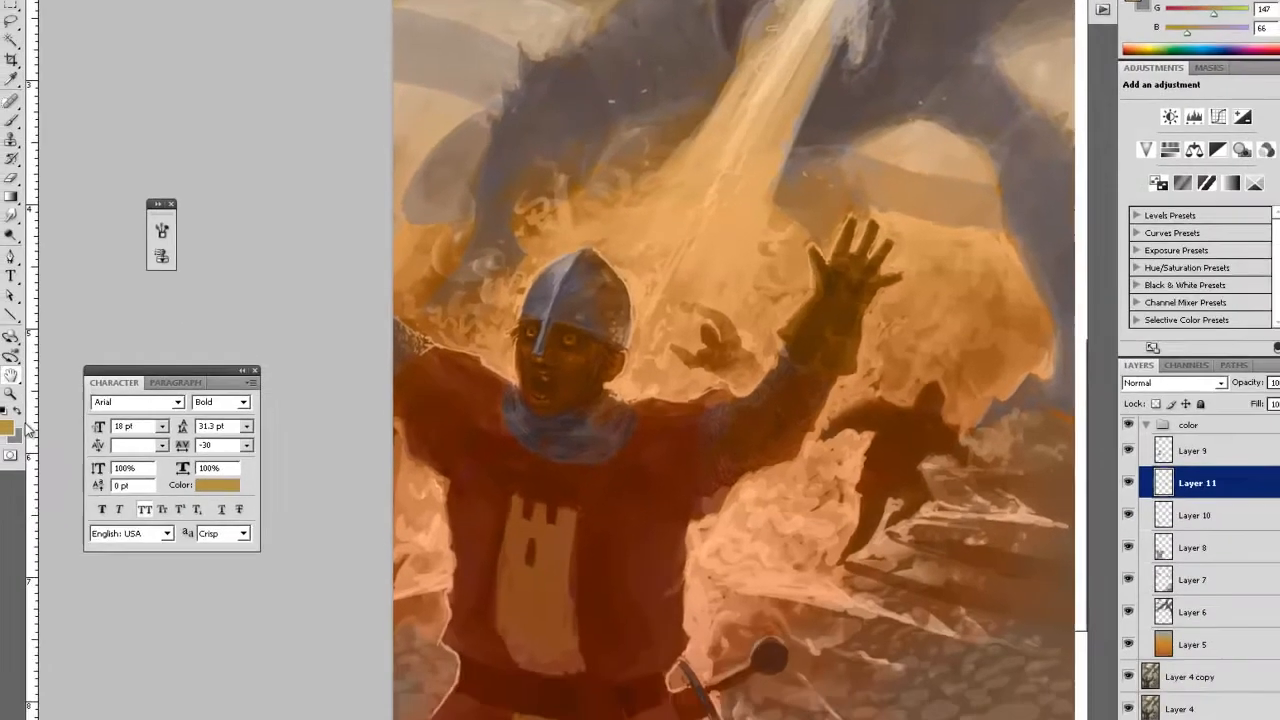
left_click(14, 394)
left_click_drag(728, 499, 728, 504)
left_click(603, 435)
key("Return")
key("b")
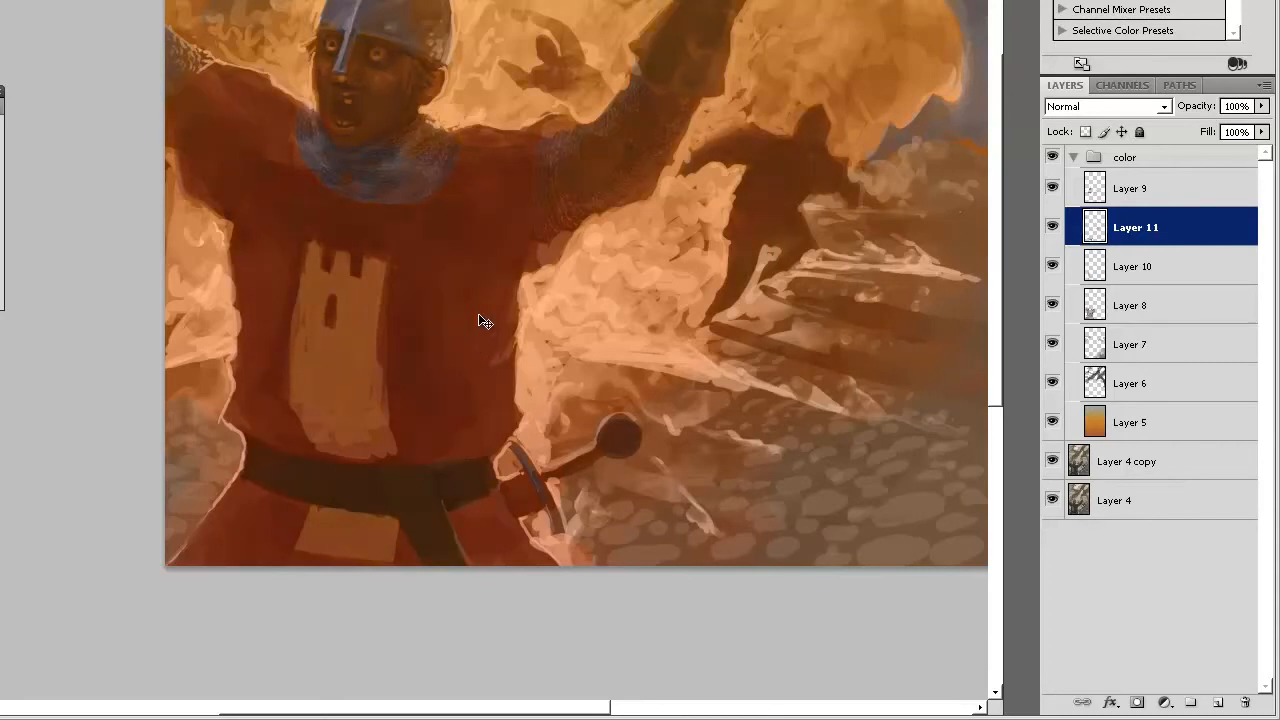
- Shift the glove and belt layer towards reddish brown with Hue/Saturation, and tint the leather at the sword hilt dark brown
key("ctrl+u")
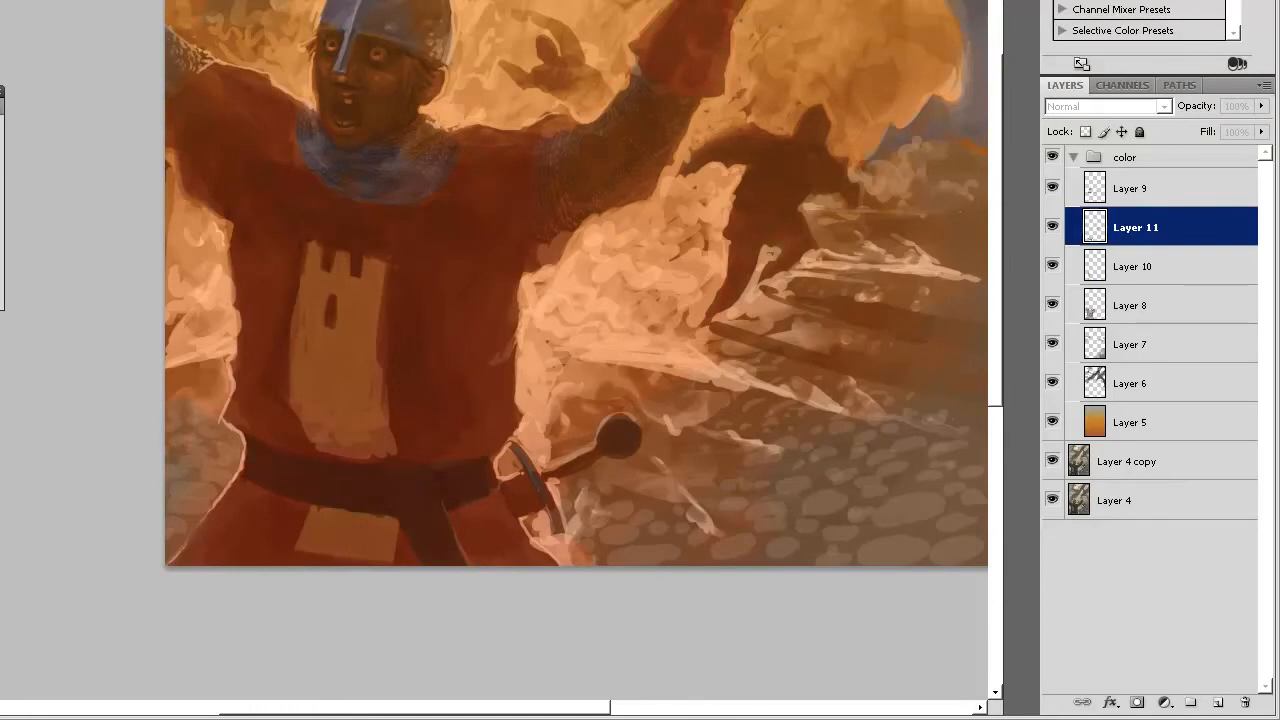
key("Return")
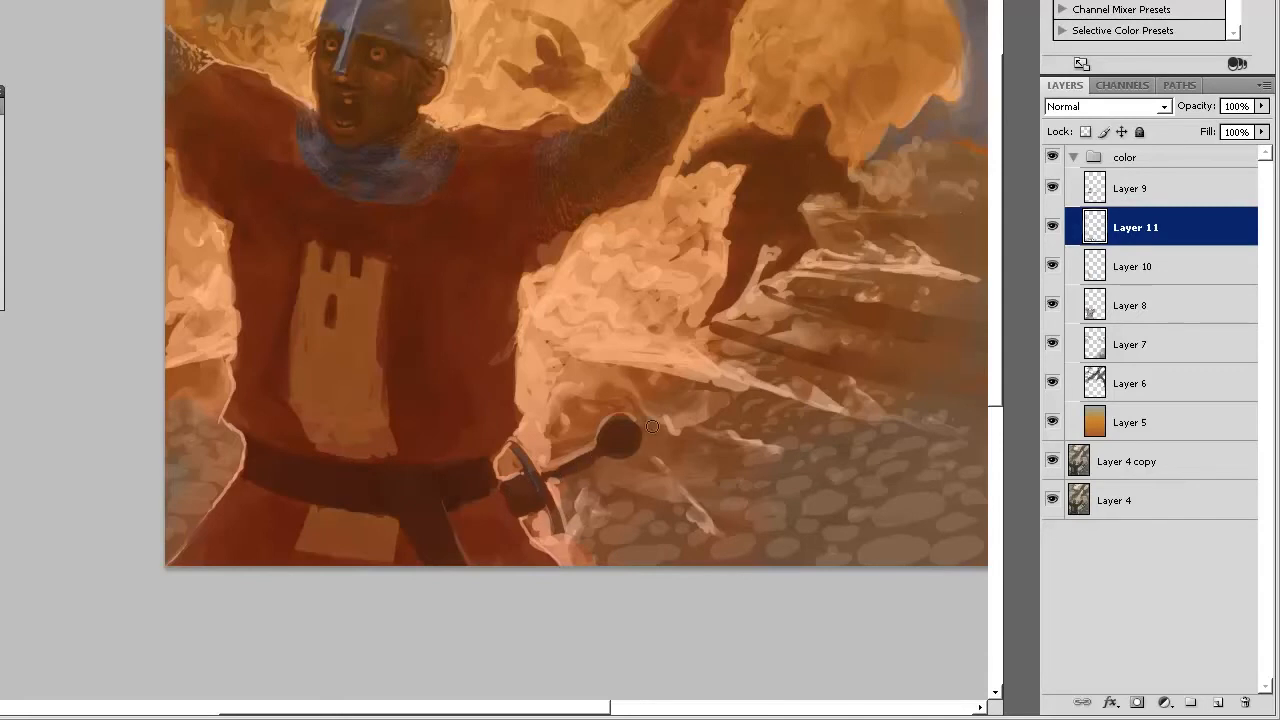
mouse_move(794, 360)
left_mouse_down()
mouse_move(746, 434)
mouse_move(711, 380)
mouse_move(703, 449)
mouse_move(678, 440)
left_mouse_up()
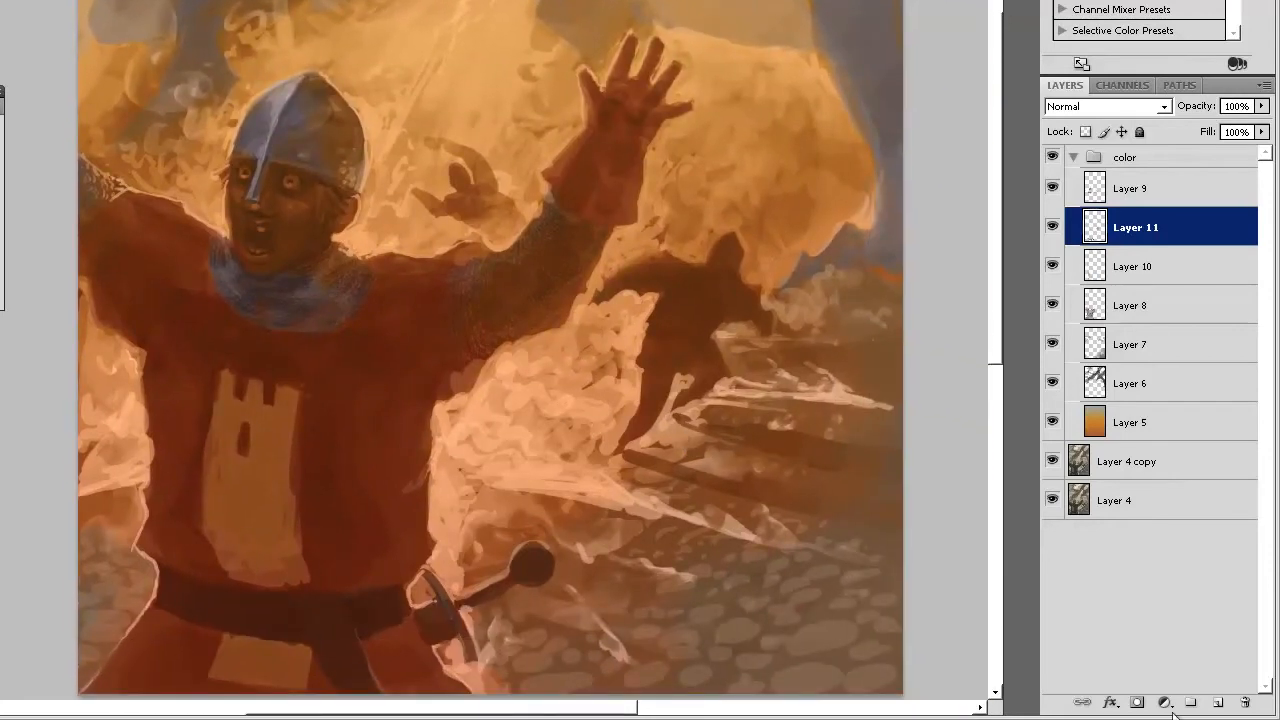
- Add a new layer above the glove and belt layer, Layer 11, and choose a light orange-brown foreground colour
left_click(1218, 702)
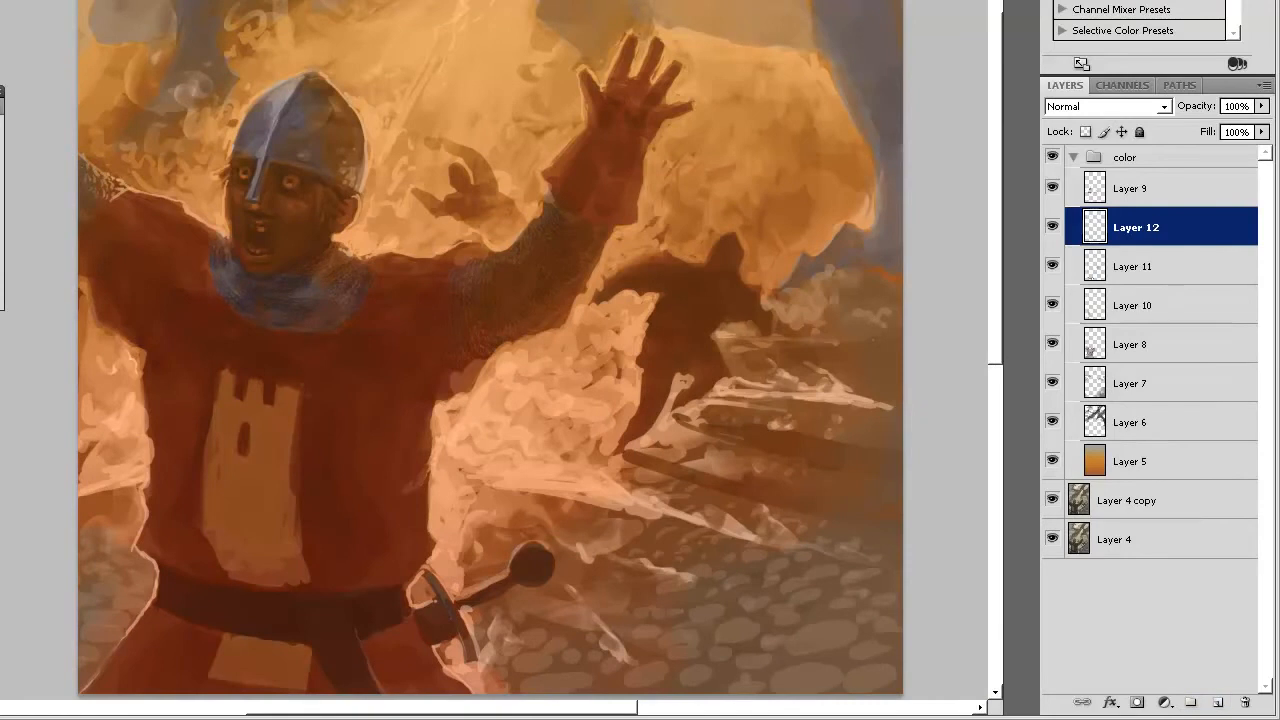
left_click_drag(597, 237, 594, 312)
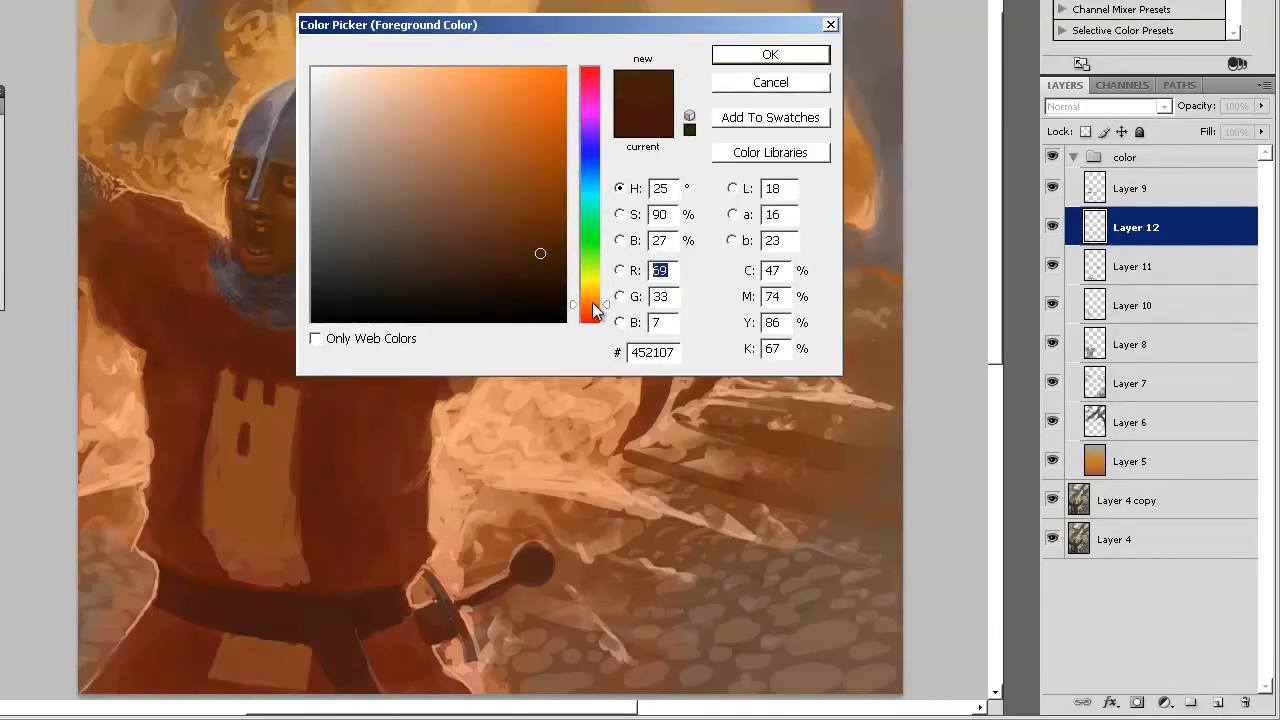
left_click(474, 109)
left_click(742, 56)
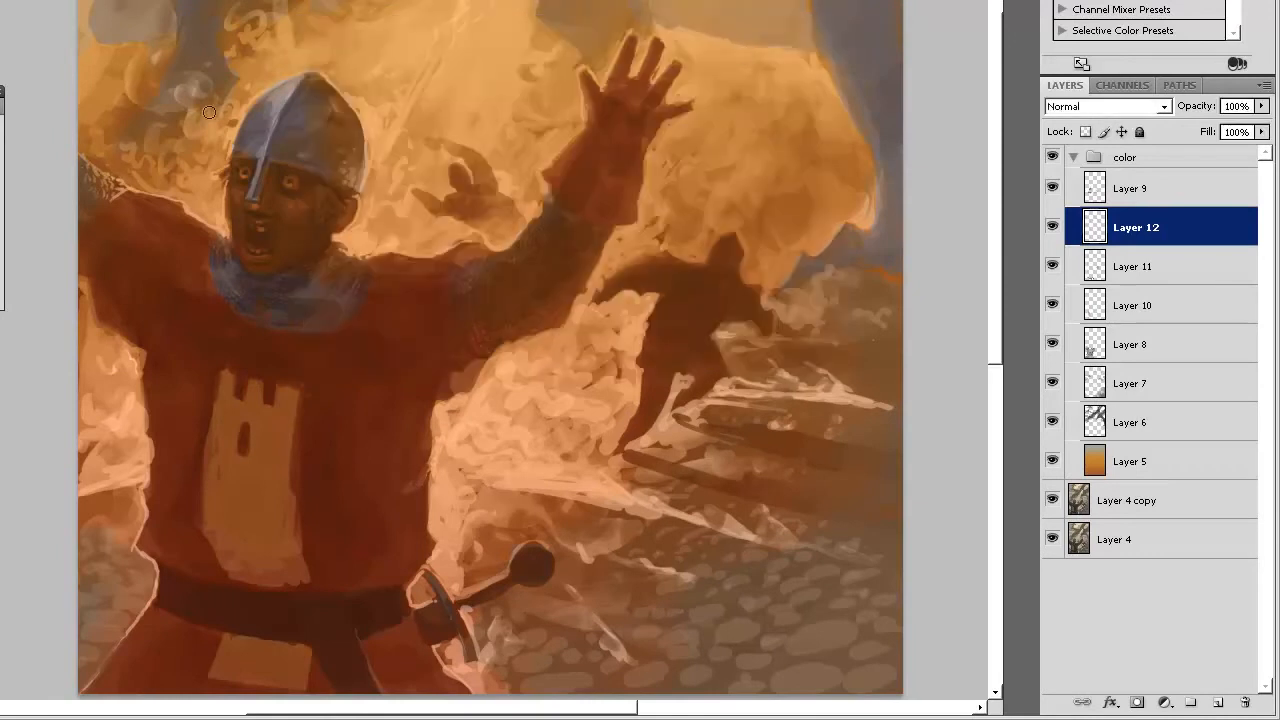
- Paint the tint around the knight's mouth and chin on Layer 12, and move that layer above Layer 9
left_click_drag(246, 246, 243, 224)
mouse_move(255, 268)
left_mouse_down()
mouse_move(270, 266)
mouse_move(261, 258)
left_mouse_up()
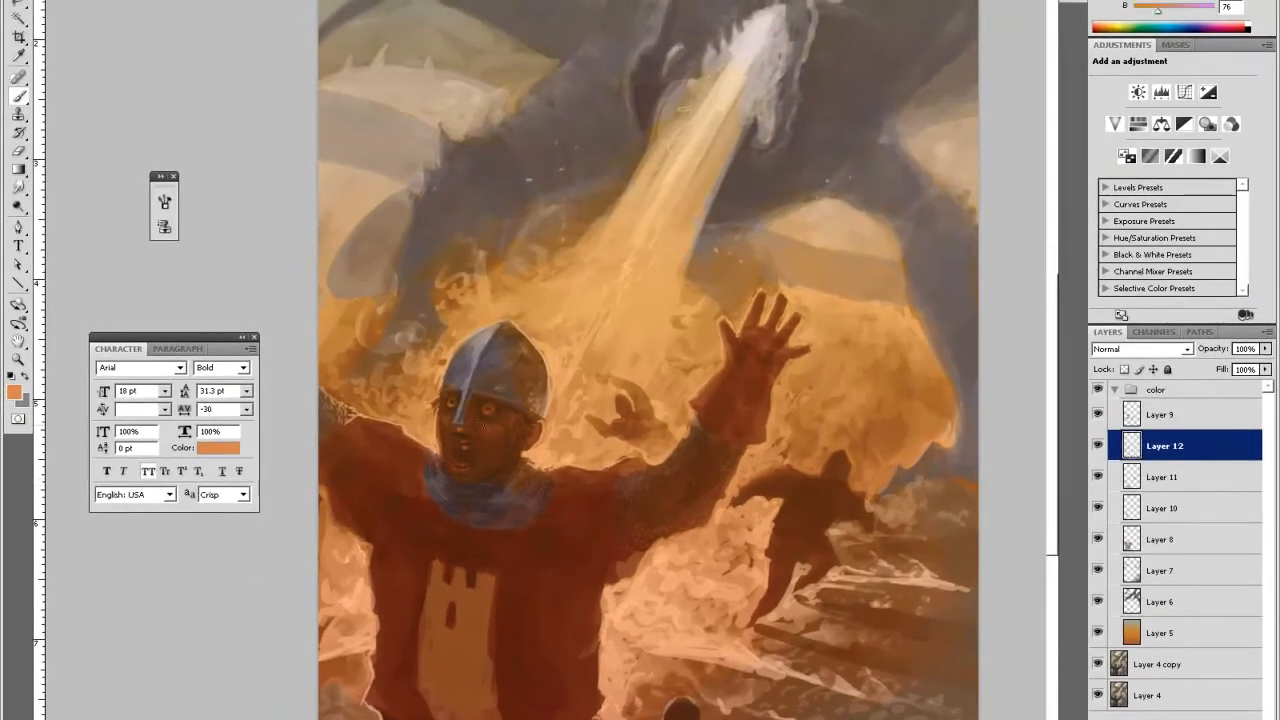
left_click_drag(1168, 438, 1154, 408)
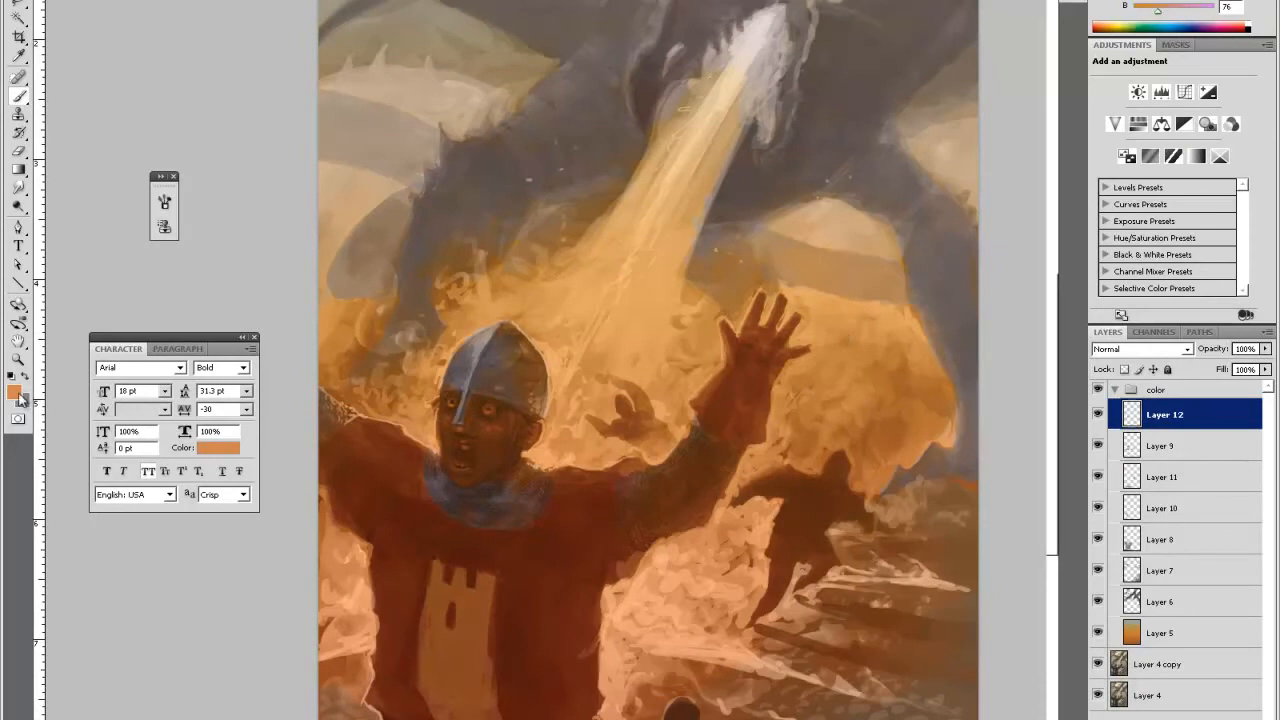
- Add a new layer at the top of the color group, choose a tan foreground colour (#c4a77d) and tint the knight's teeth
key("ctrl+shift+alt+n")
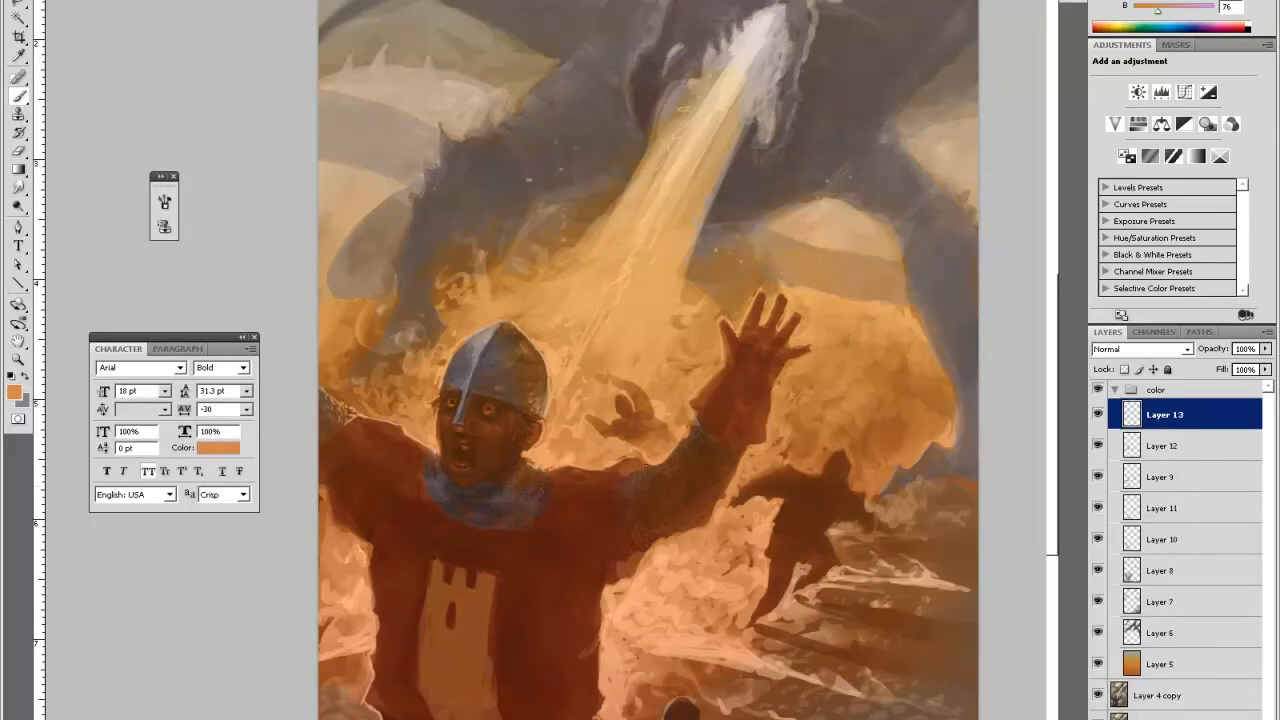
left_click(13, 391)
left_click_drag(738, 505, 738, 513)
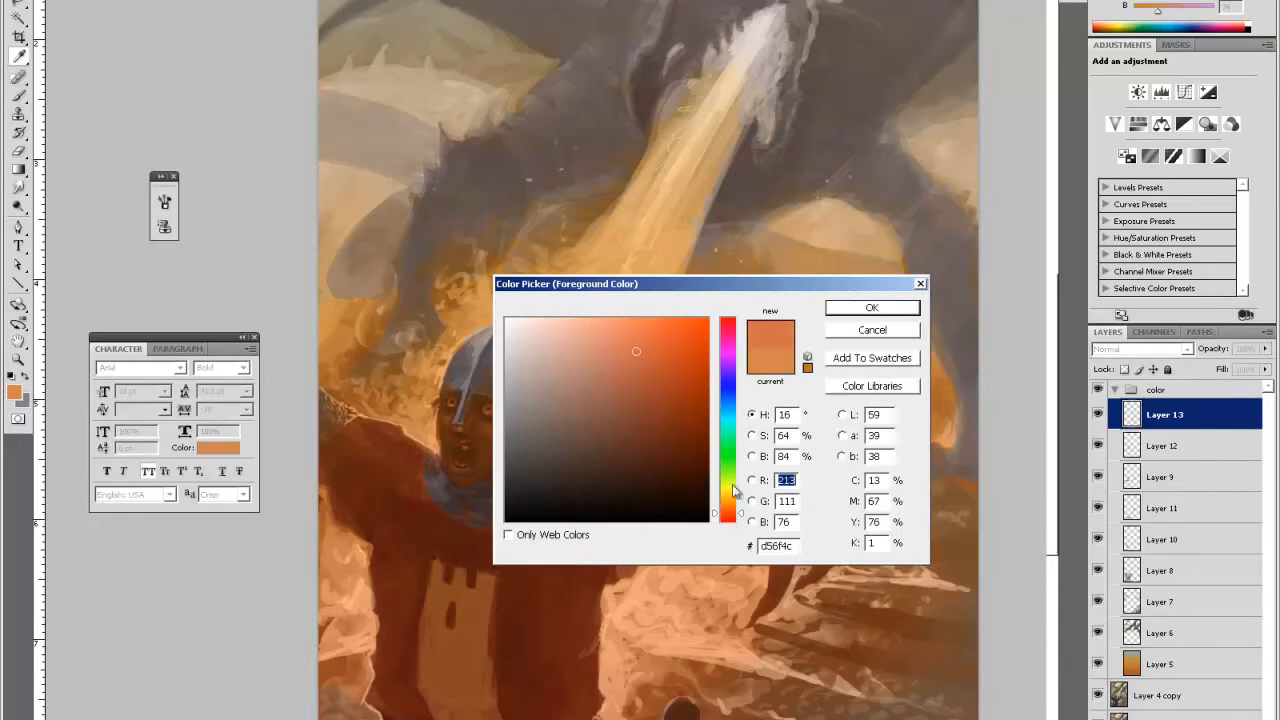
left_click(554, 323)
left_click(862, 308)
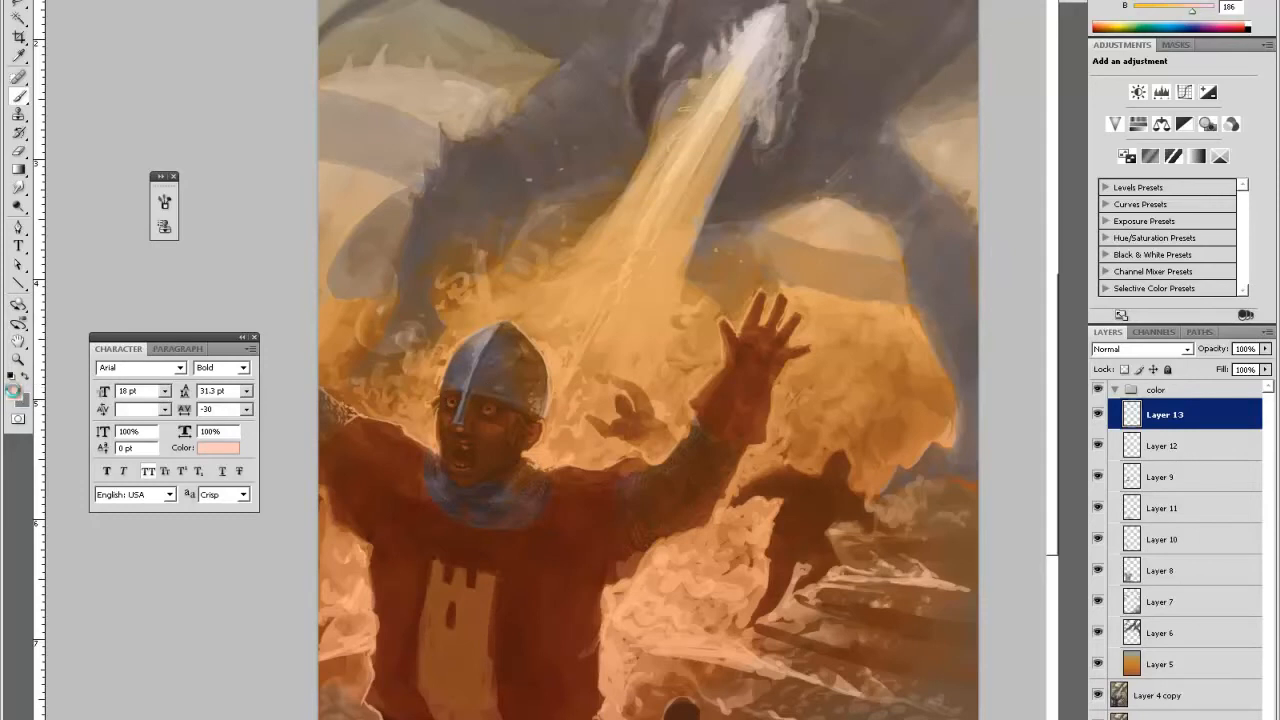
left_click(14, 392)
left_click(737, 490)
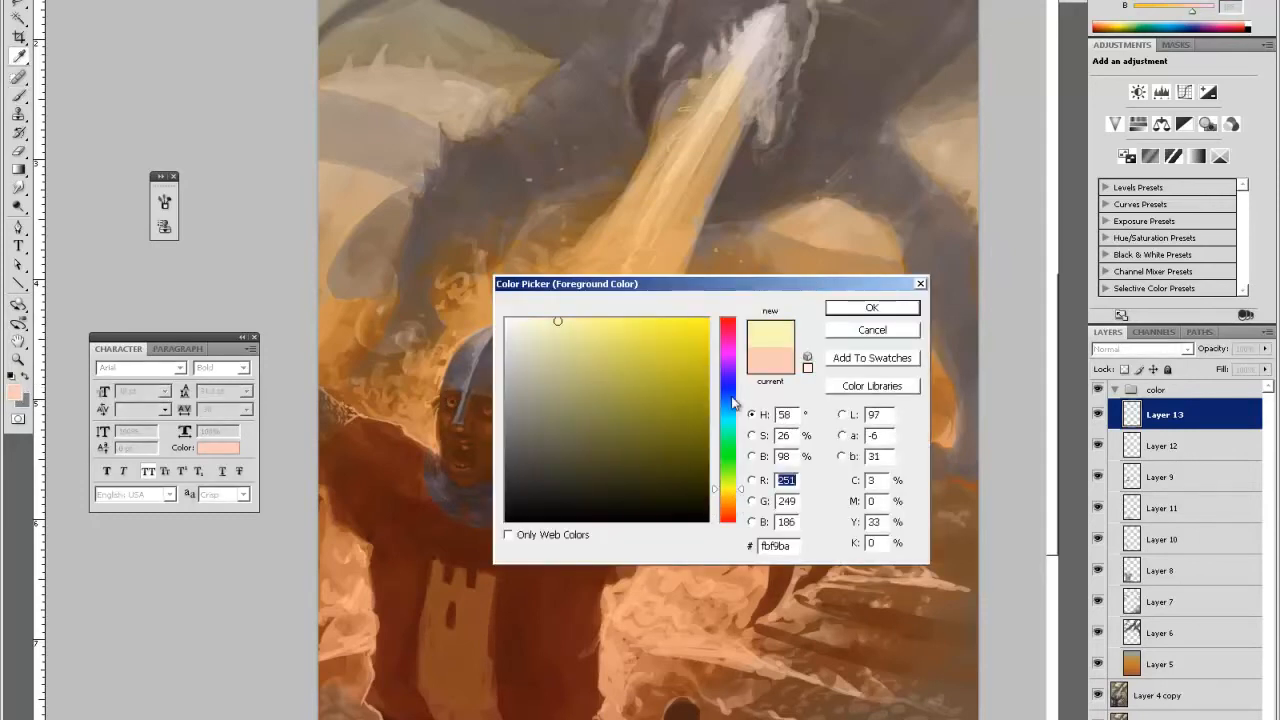
left_click(737, 502)
left_click(579, 365)
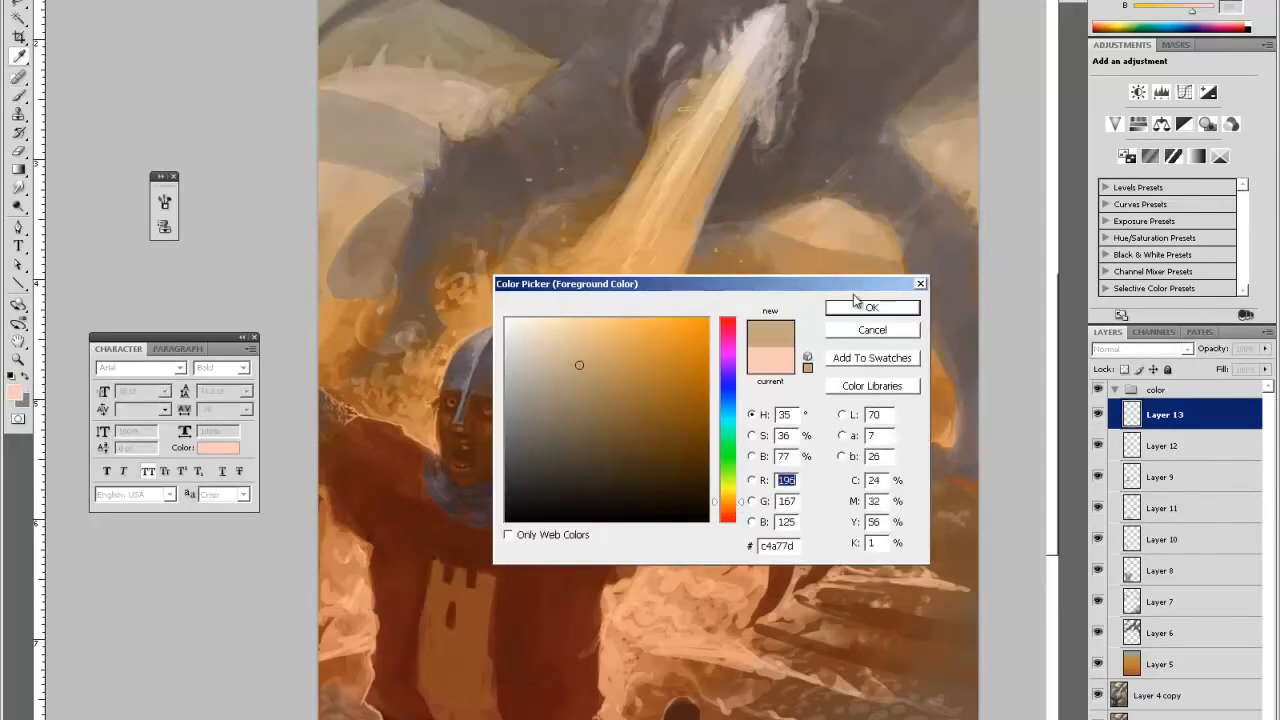
left_click(866, 307)
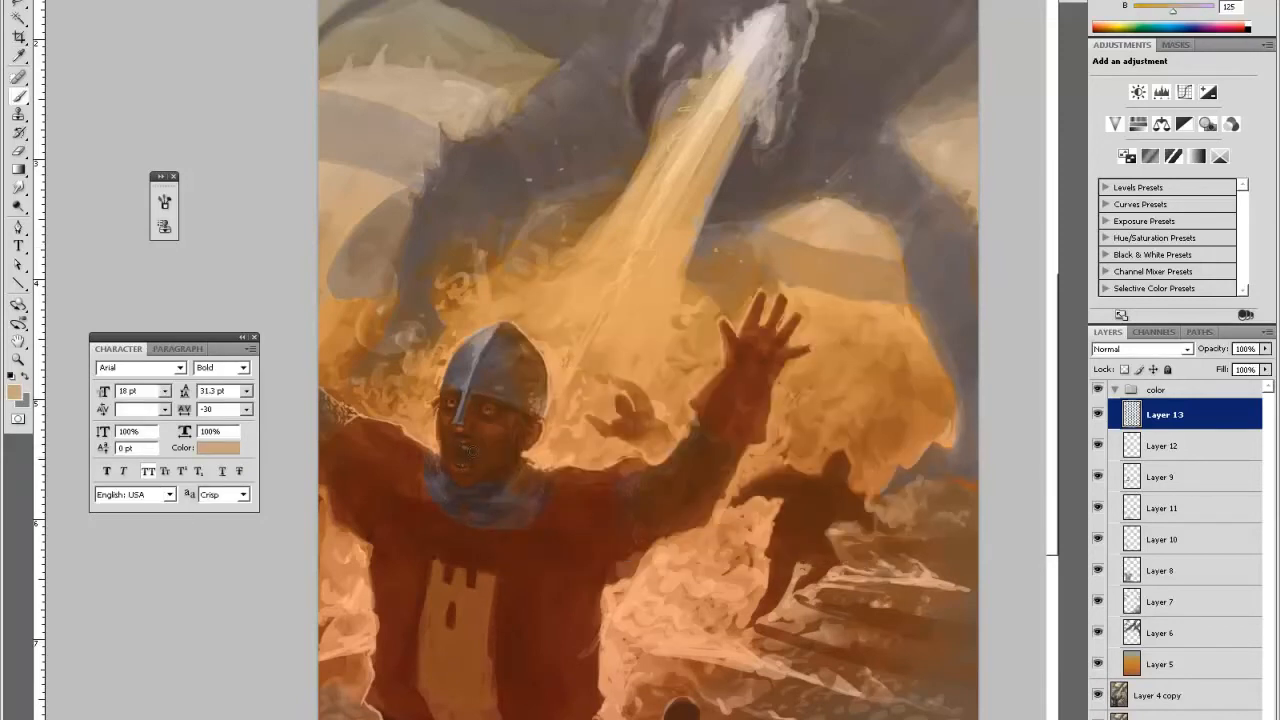
- Lasso the area around the knight's mouth, raise its Lightness to +23 with Hue/Saturation, and clear the selection
key("l")
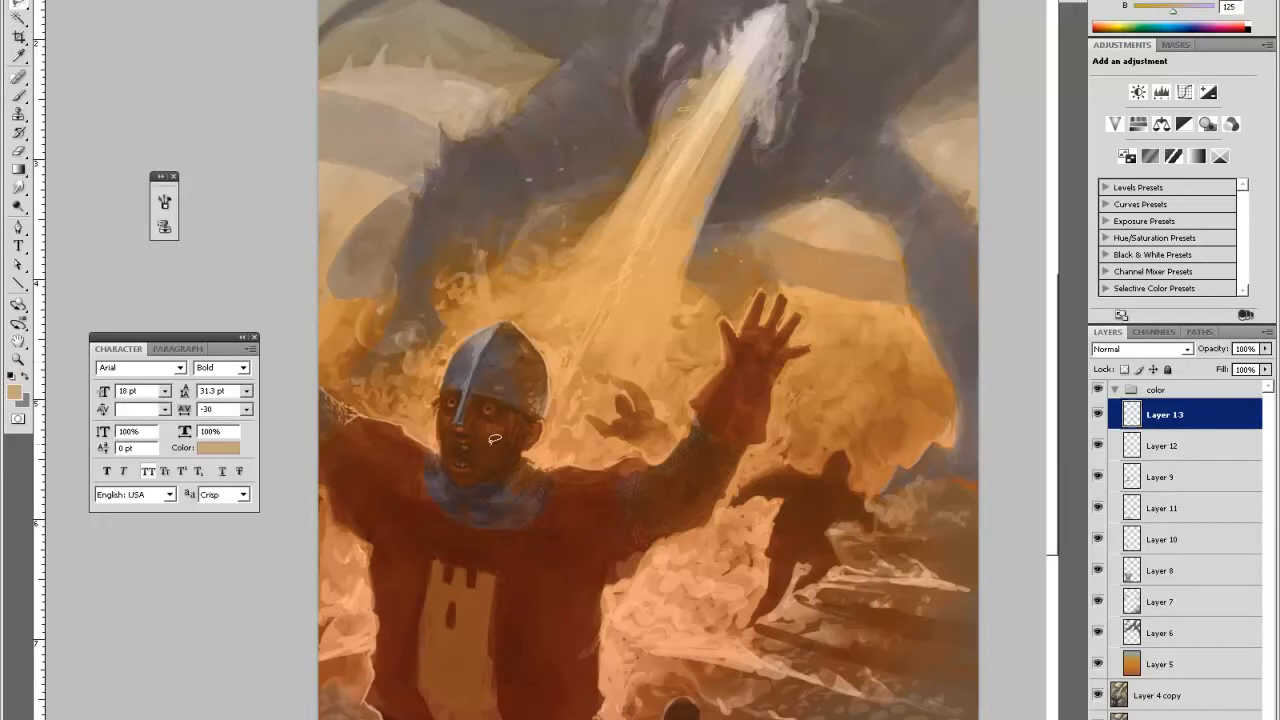
mouse_move(463, 473)
left_mouse_down()
mouse_move(445, 470)
mouse_move(440, 445)
left_mouse_up()
key("ctrl+u")
left_click_drag(537, 141, 544, 148)
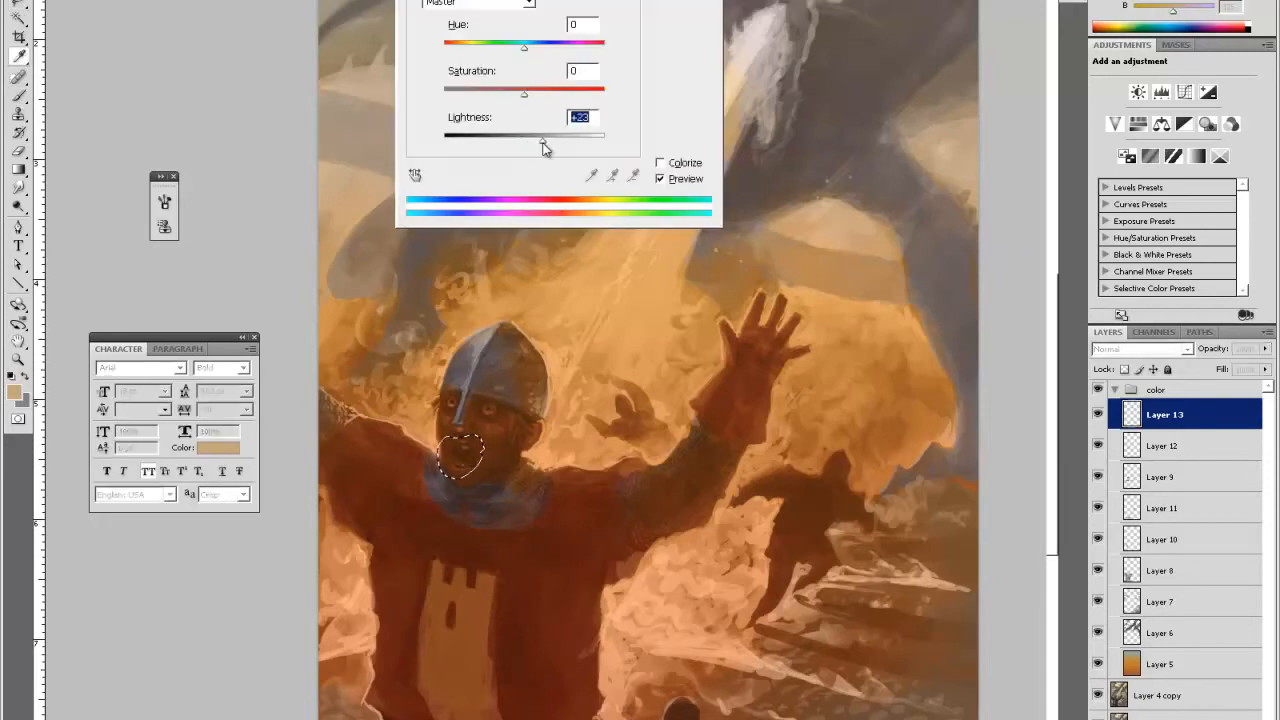
key("Return")
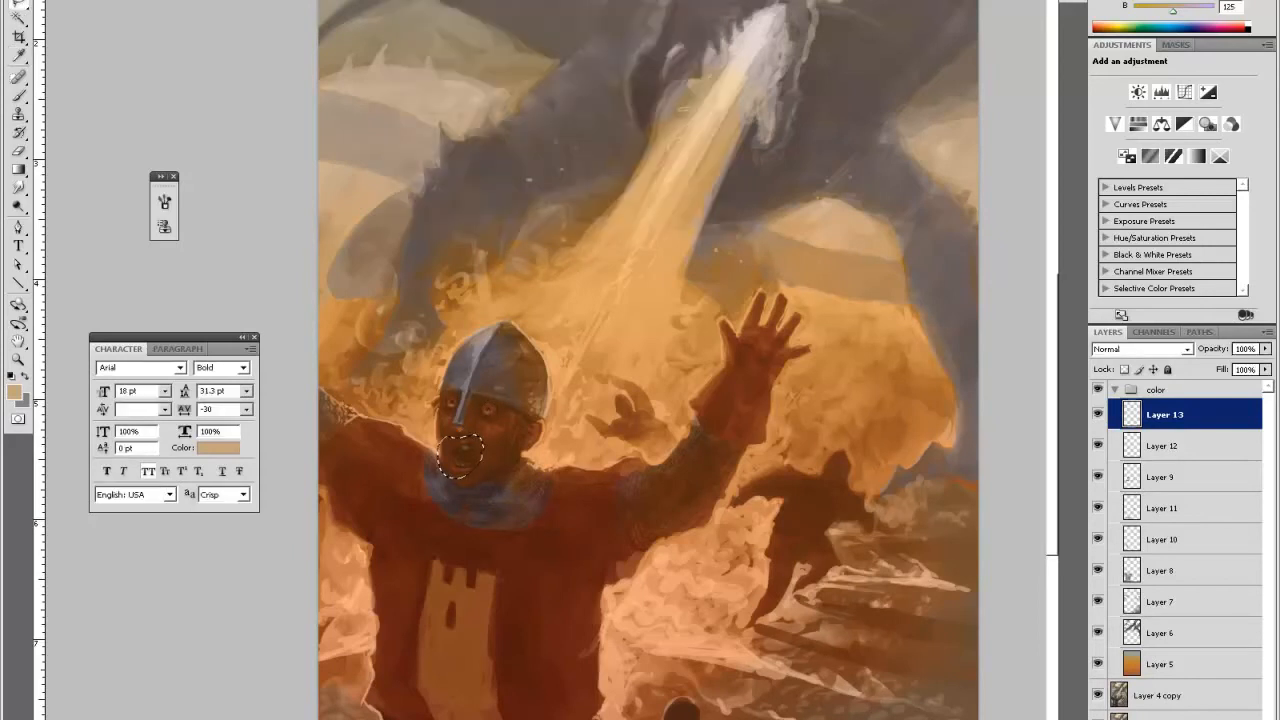
key("ctrl+d")
- Add a new layer, choose an olive-brown foreground colour (#917a3c) and brush it over the hair beside the knight's face
key("ctrl+shift+alt+n")
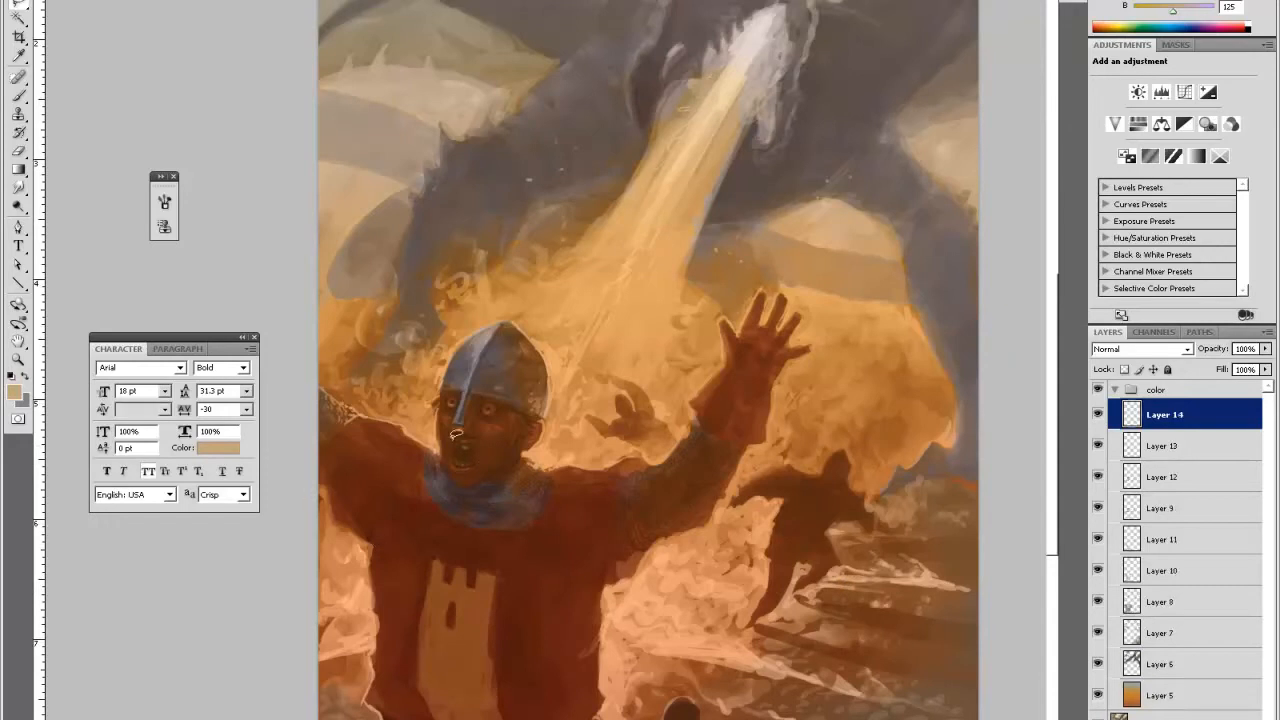
left_click(15, 390)
left_click_drag(738, 497, 737, 492)
left_click(625, 406)
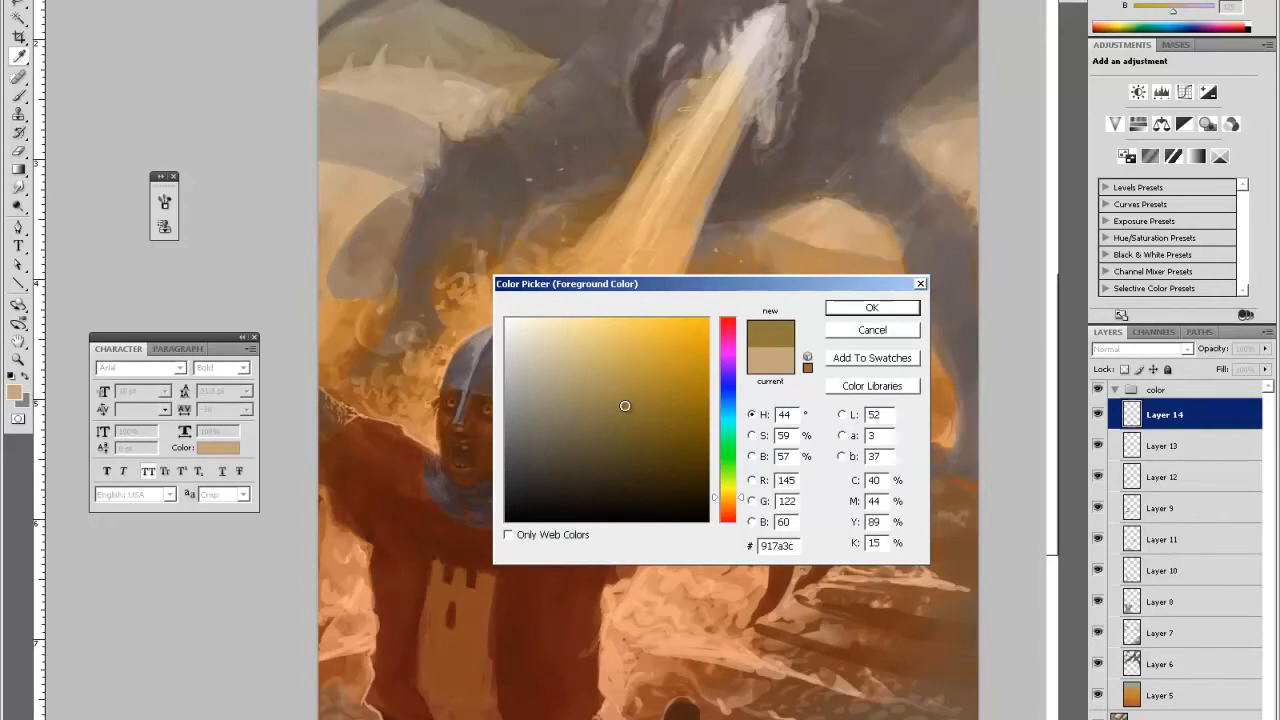
key("Return")
key("b")
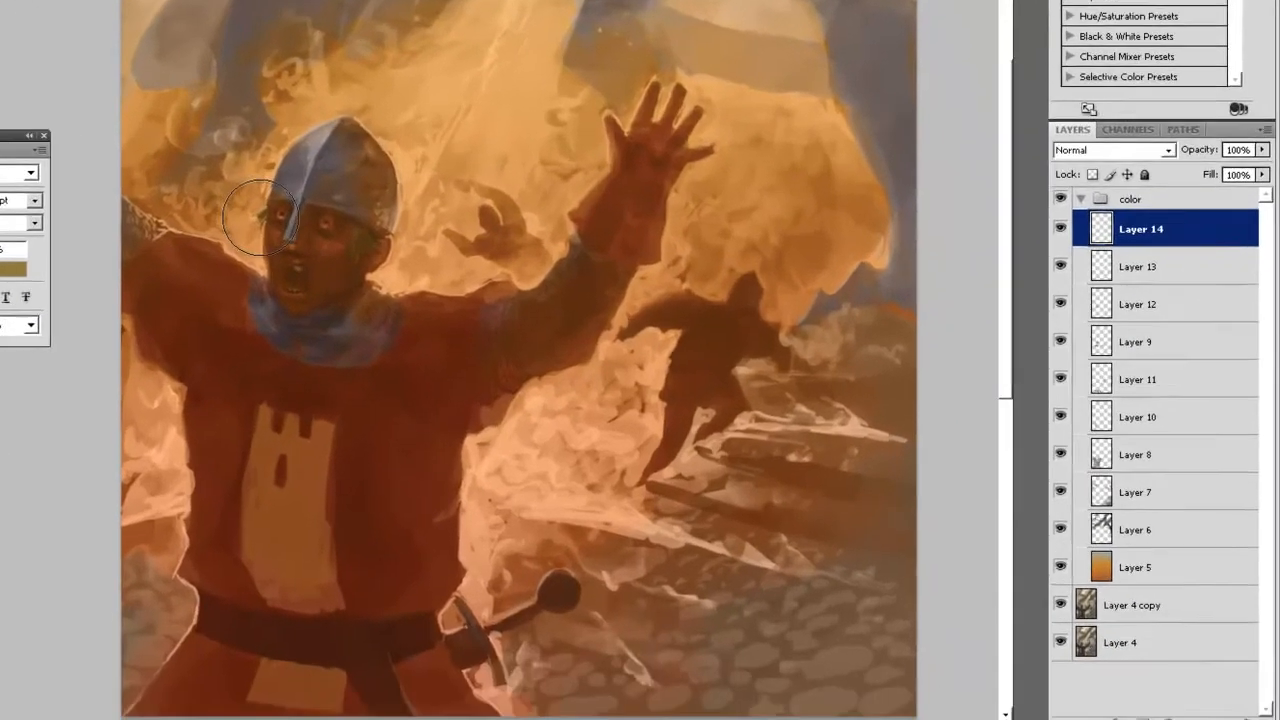
key("bracketright")
key("bracketright")
key("bracketright")
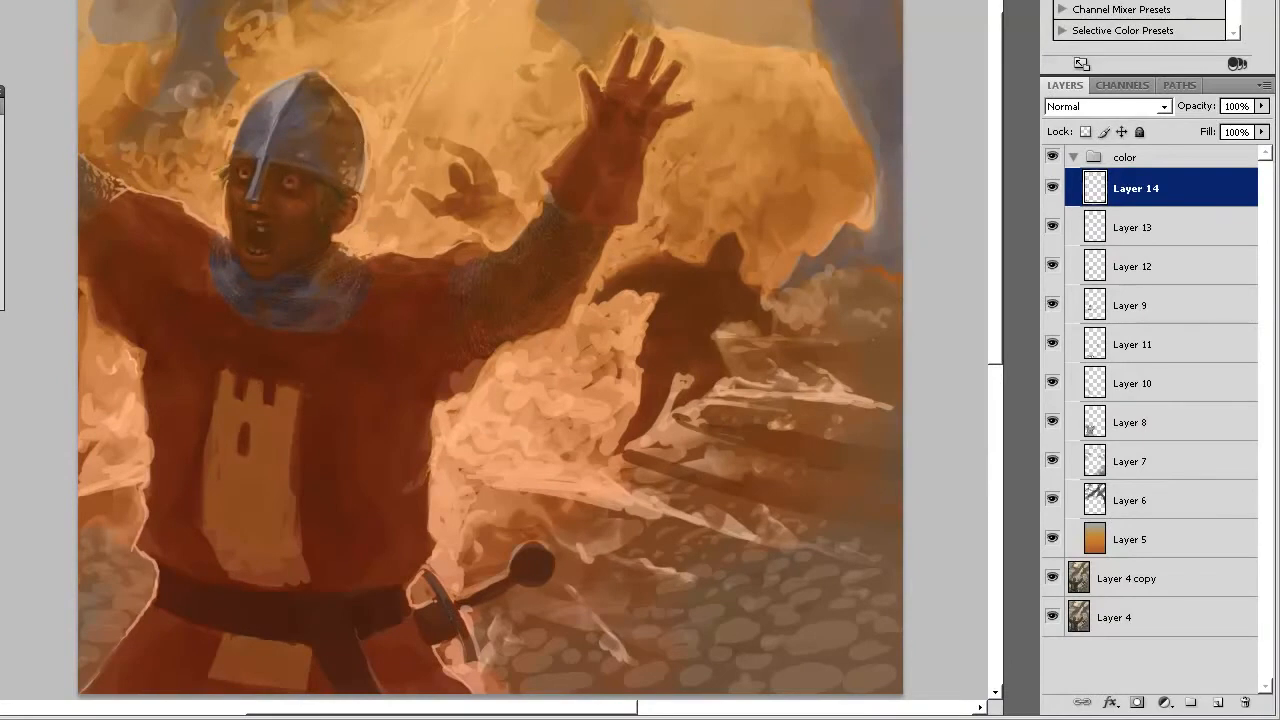
- Choose a light grey-blue foreground colour (#8daec3), add a new layer and paint the stubble area around the knight's mouth and jaw
left_click(2, 400)
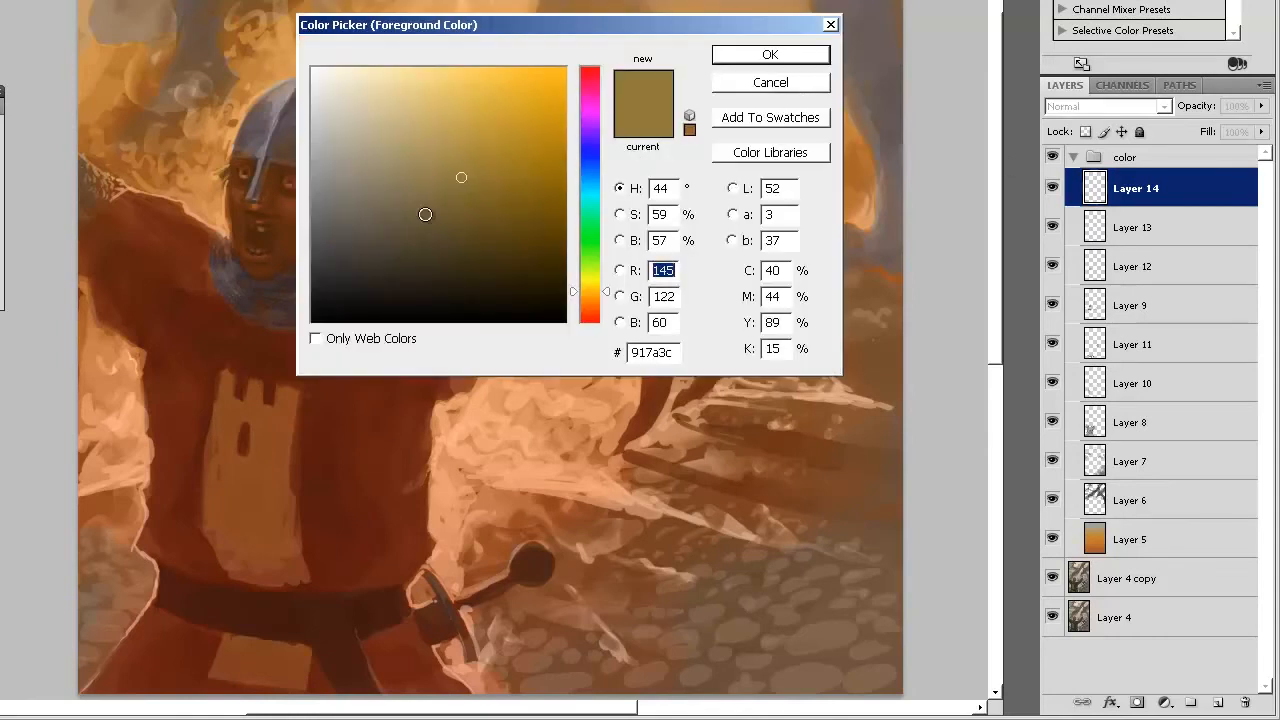
mouse_move(582, 175)
left_mouse_down()
mouse_move(591, 163)
mouse_move(589, 199)
mouse_move(590, 186)
left_mouse_up()
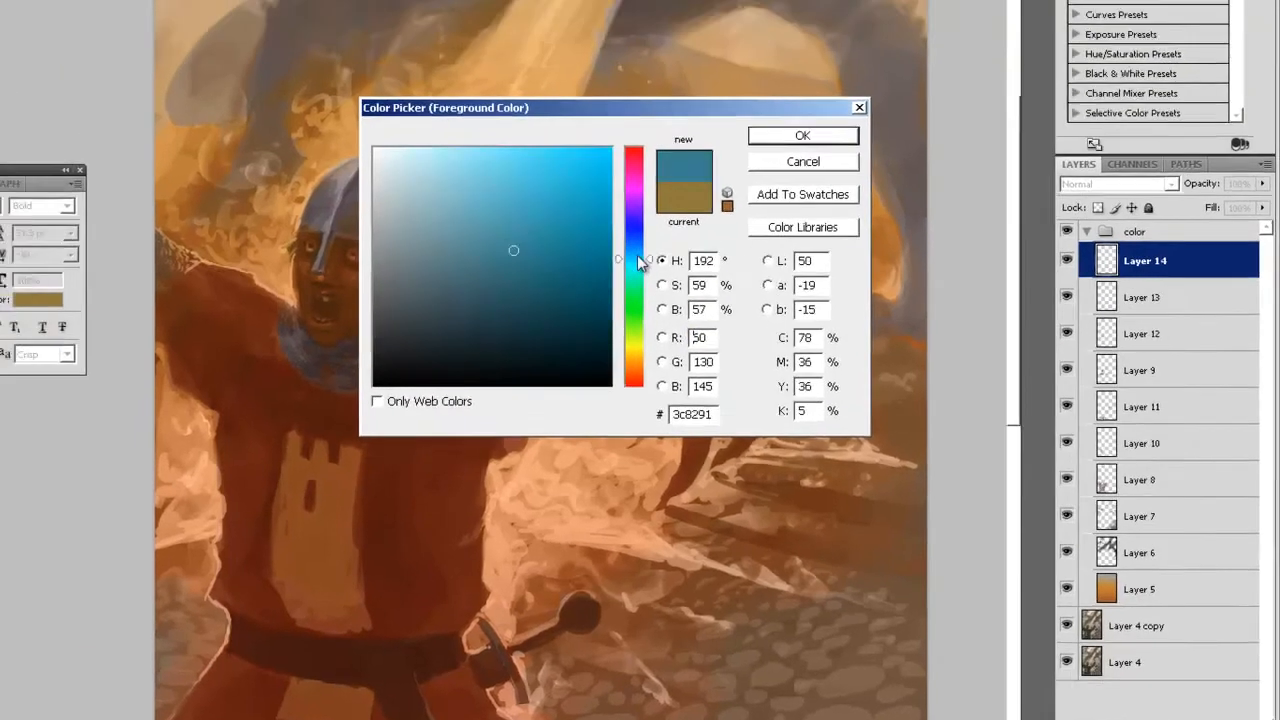
left_click_drag(638, 257, 638, 250)
left_click(438, 205)
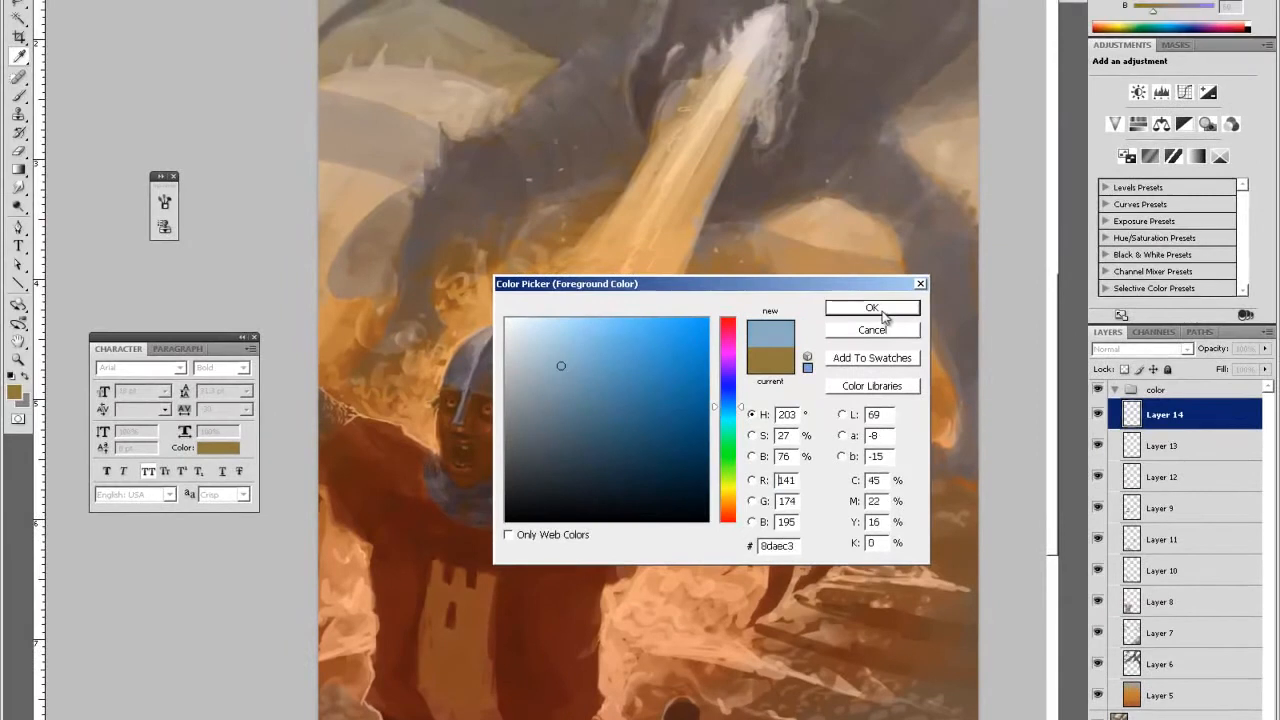
left_click(815, 138)
key("ctrl+shift+alt+n")
key("b")
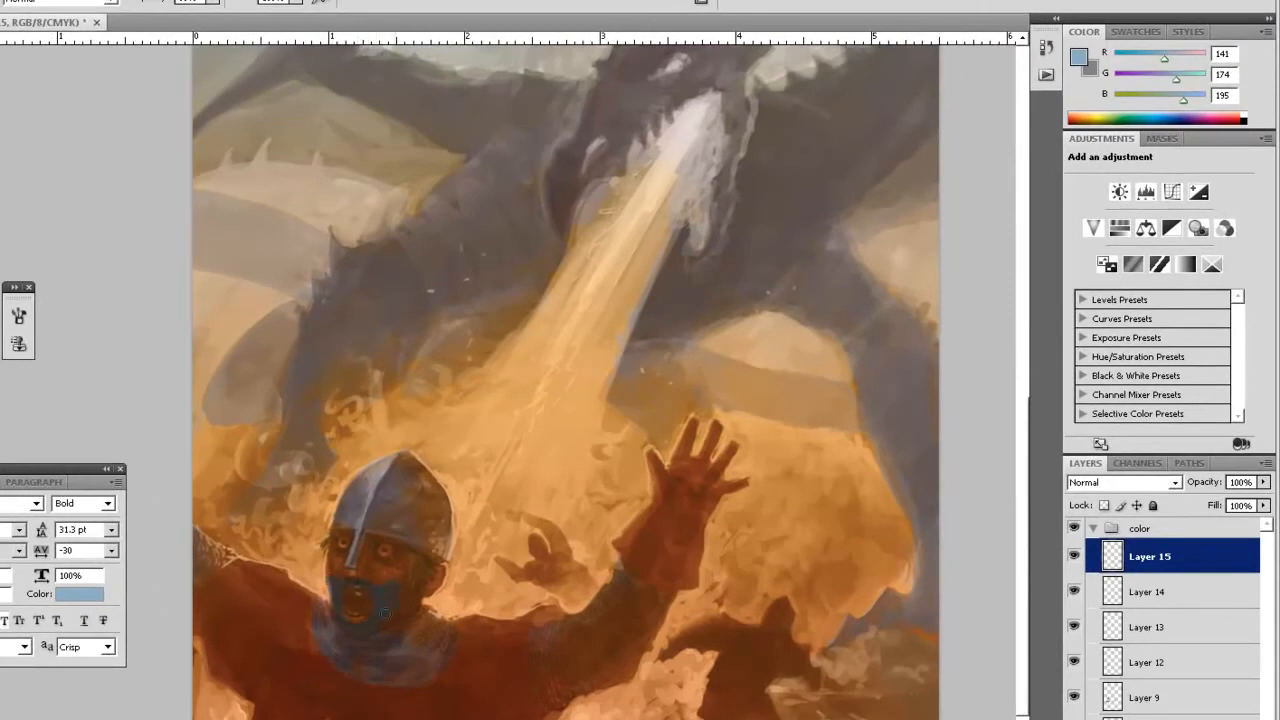
left_click(388, 603, "alt")
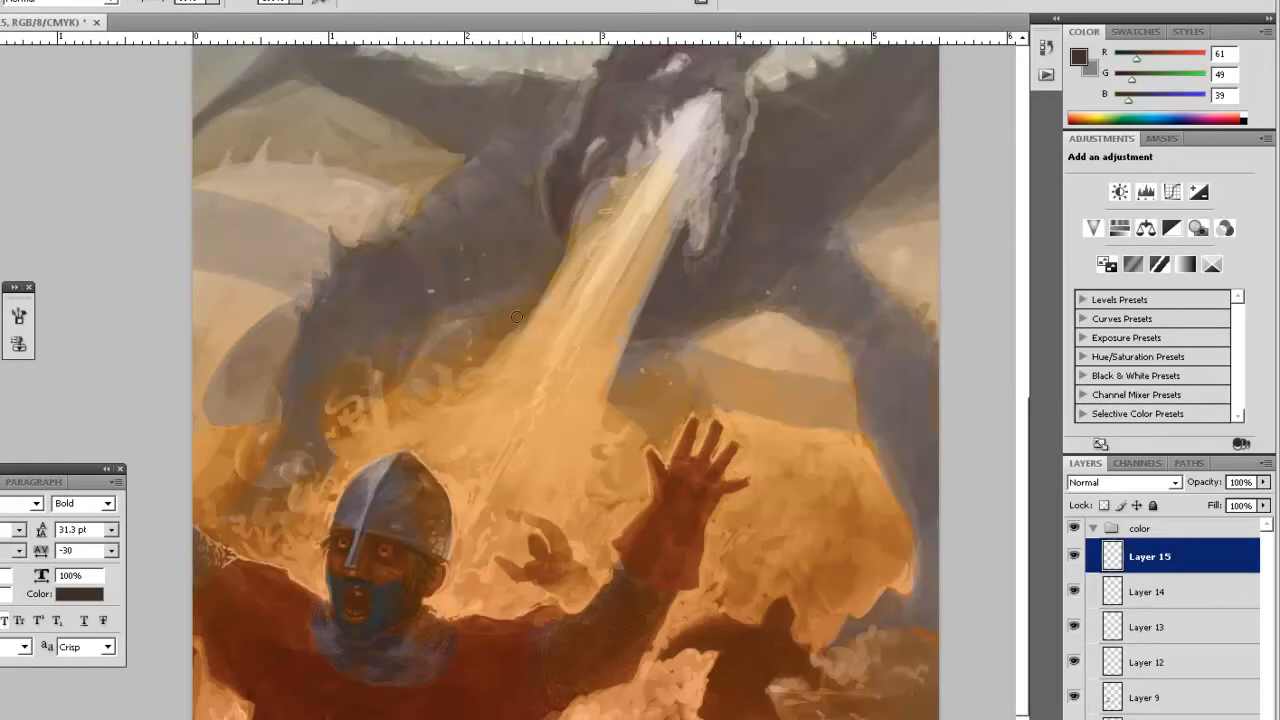
- Shift the stubble layer to Hue +36 and Saturation -37 with Hue/Saturation, and set the layer's opacity to 57%
key("ctrl+u")
left_click_drag(425, 192, 392, 196)
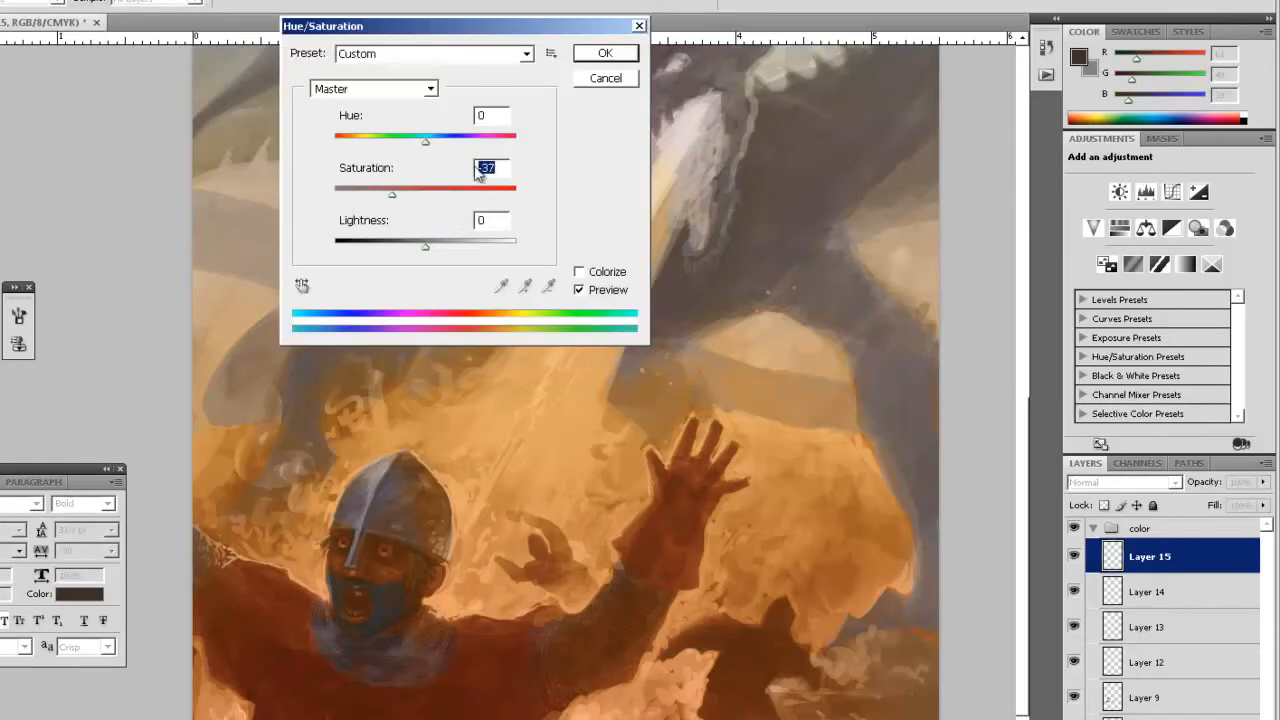
left_click_drag(427, 148, 460, 148)
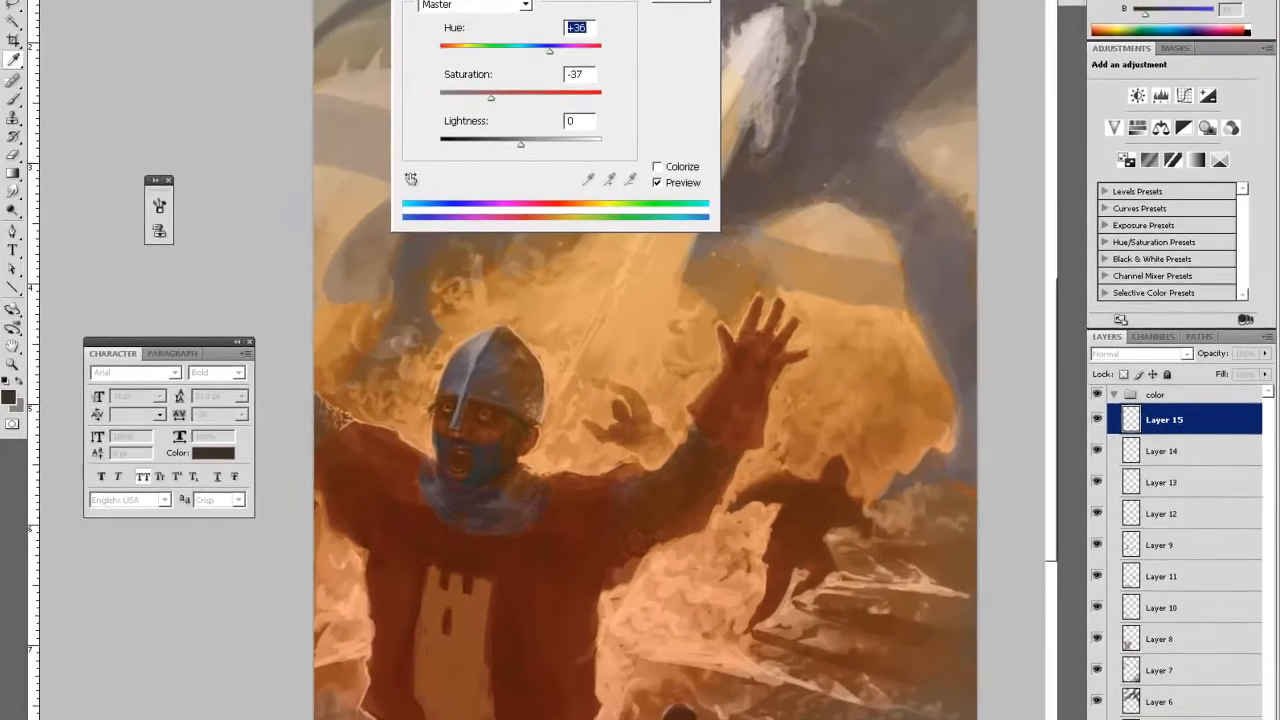
left_click(605, 54)
mouse_move(1222, 355)
left_mouse_down()
mouse_move(1198, 360)
mouse_move(1216, 353)
left_mouse_up()
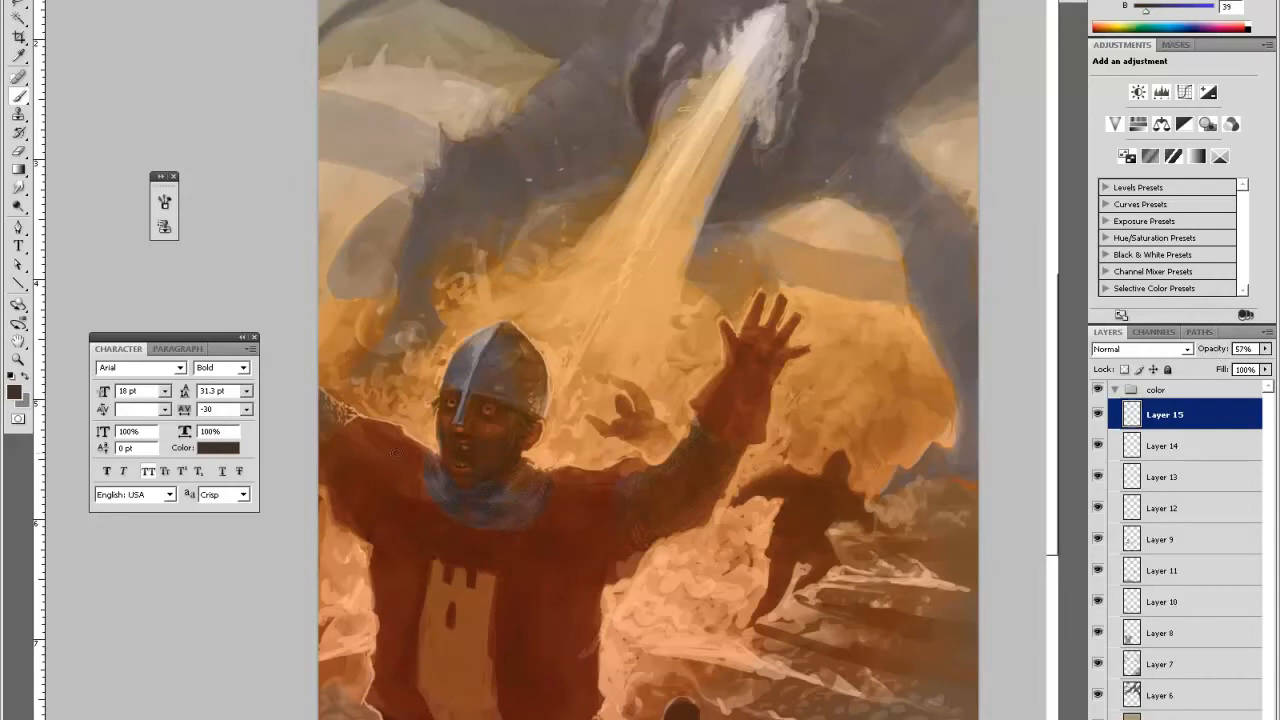
- Sample a dark brown foreground colour, increase the stubble layer's saturation with Hue/Saturation, and reduce the layer's opacity
key("i")
key("b")
key("ctrl+u")
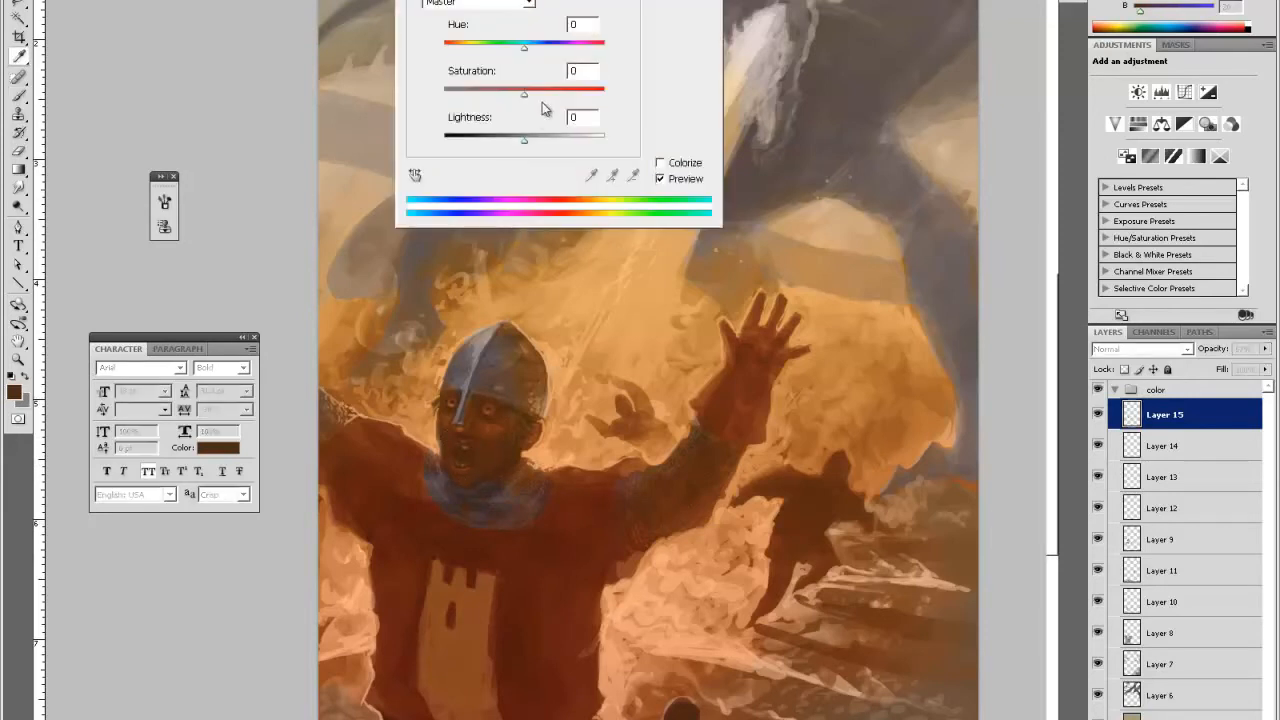
mouse_move(524, 92)
left_mouse_down()
mouse_move(575, 96)
mouse_move(547, 98)
left_mouse_up()
key("Return")
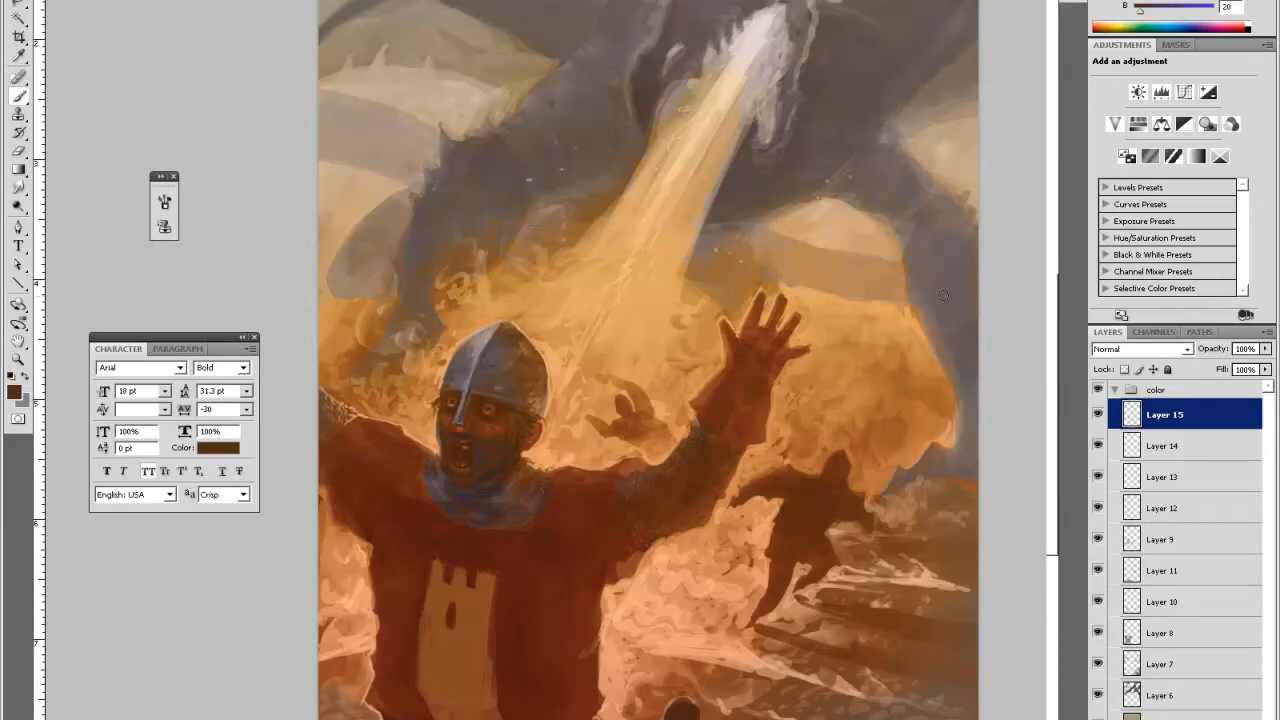
left_click_drag(1214, 349, 1206, 353)
- Add a new layer above the stubble layer, choose a dark crimson foreground colour and paint the knight's lips
key("ctrl+shift+alt+n")
left_click(14, 391)
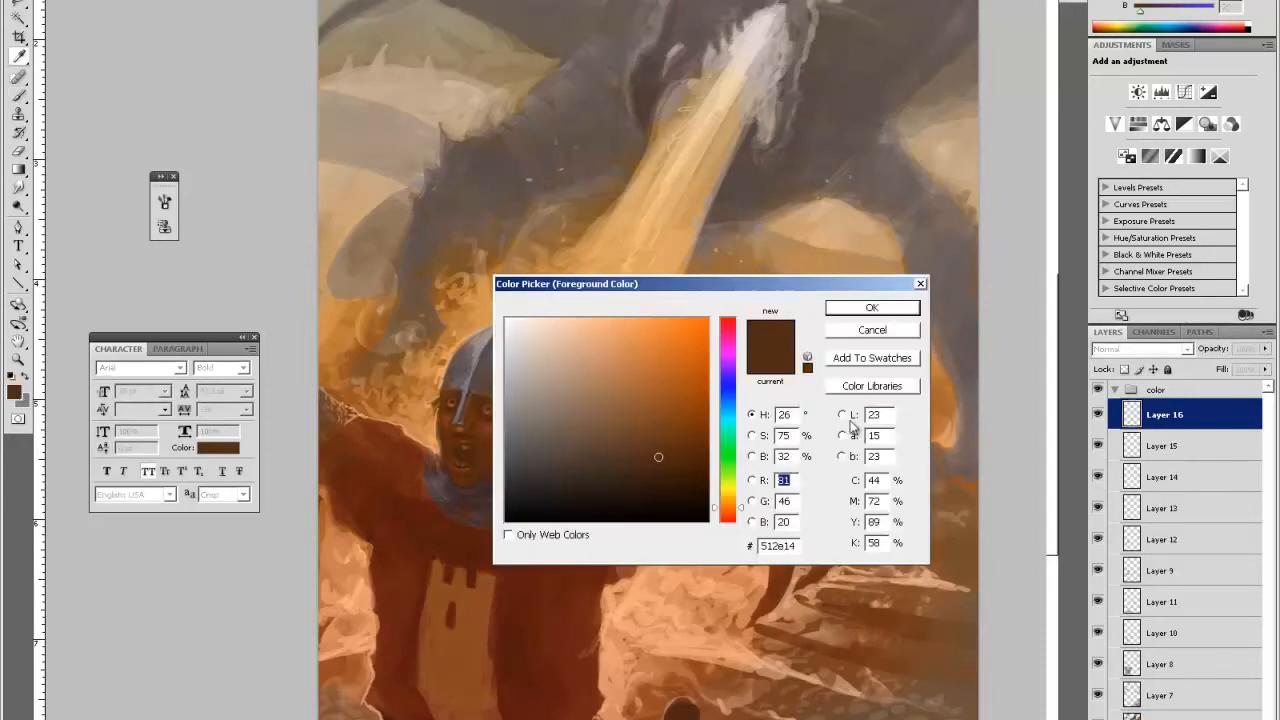
left_click(727, 355)
left_click(644, 460)
left_click(731, 340)
left_click_drag(728, 340, 731, 327)
left_click(643, 430)
key("Return")
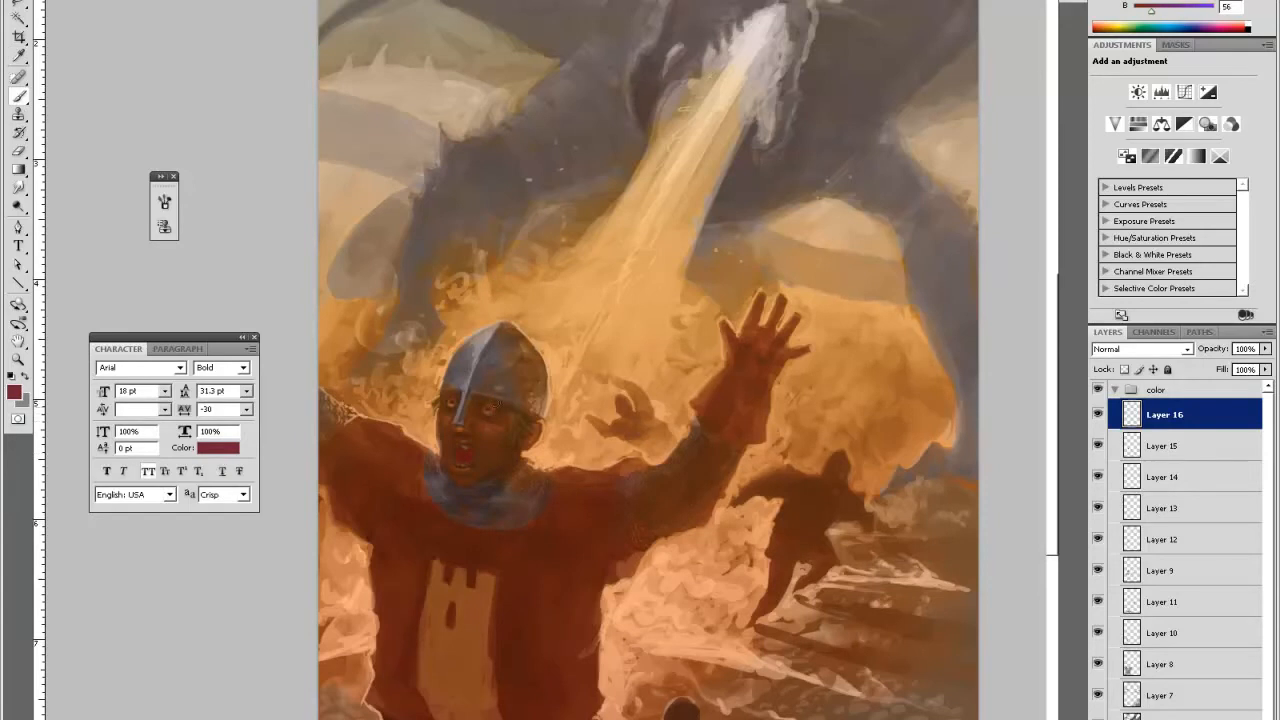
- Darken the lip colour on Layer 16 by lowering its Lightness with Hue/Saturation
key("ctrl+u")
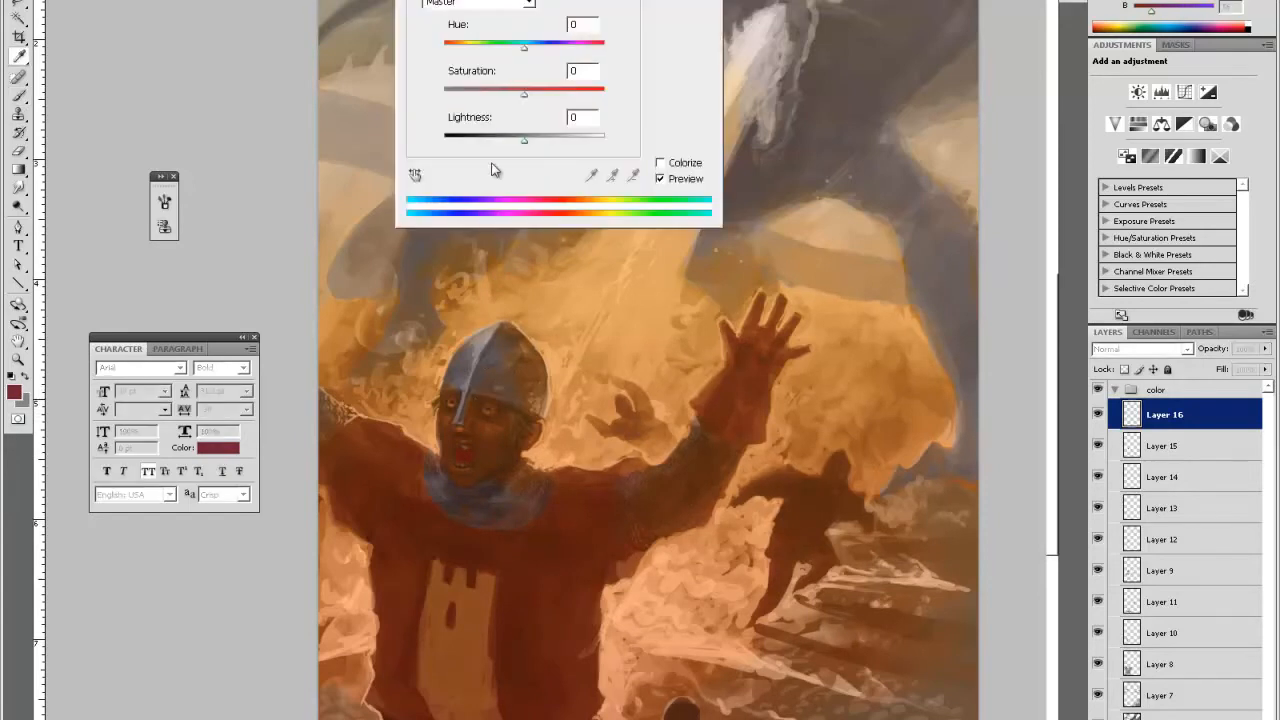
left_click_drag(502, 140, 457, 141)
key("Return")
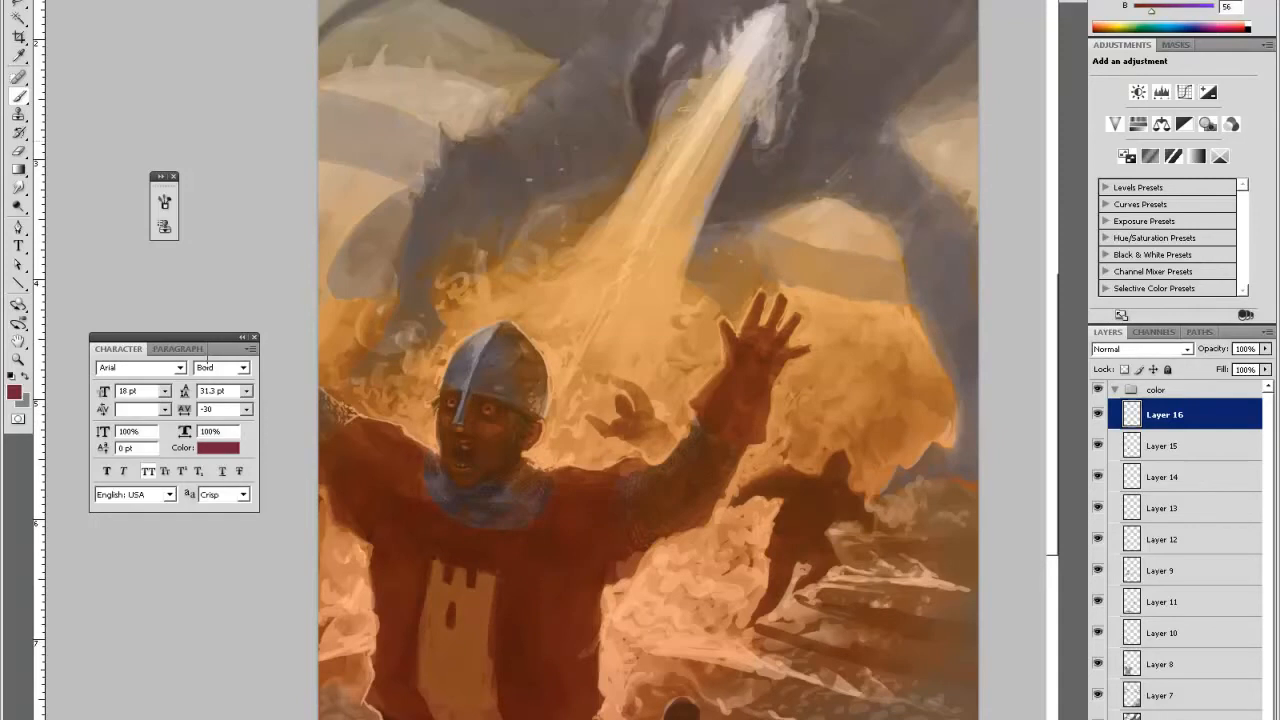
- Choose a muted pink foreground colour and touch up the tint on the knight's face with the Brush and Eraser
left_click(14, 392)
left_click(581, 388)
left_click(872, 309)
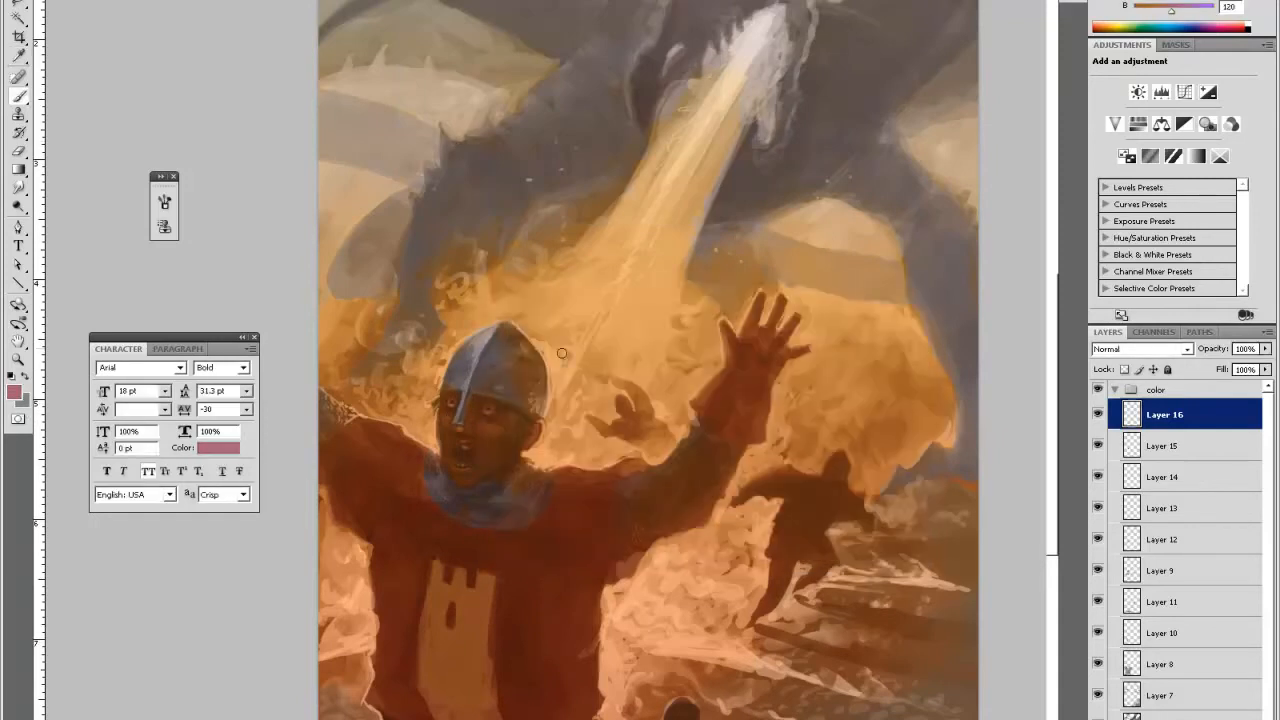
key("e")
key("b")
- Choose a stronger red foreground colour, tint the knight's nose, cheeks and ear, and soften the excess near the ear with the Eraser
left_click(14, 390)
left_click(665, 358)
left_click(872, 308)
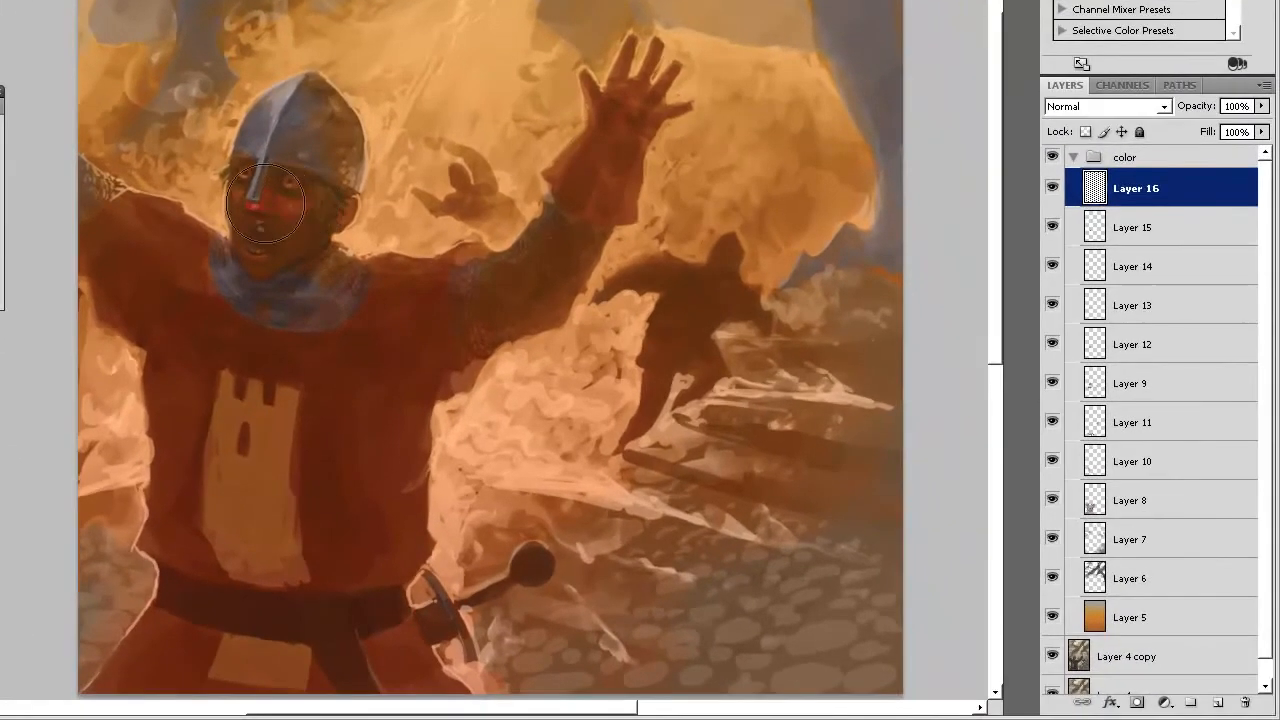
left_click_drag(265, 203, 232, 177)
key("ctrl+z")
key("e")
key("b")
key("e")
mouse_move(352, 212)
left_mouse_down()
mouse_move(344, 221)
mouse_move(358, 213)
left_mouse_up()
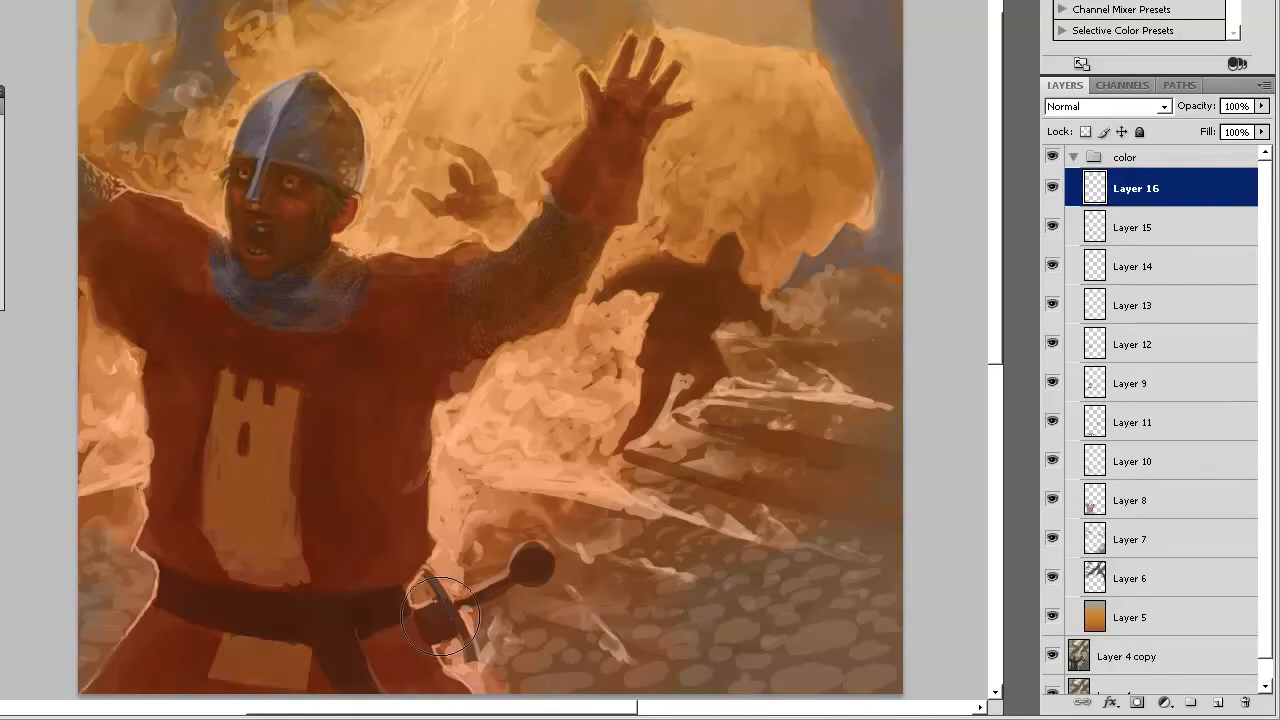
- Add a new layer above Layer 16 at the top of the color group
key("ctrl+minus")
key("ctrl+minus")
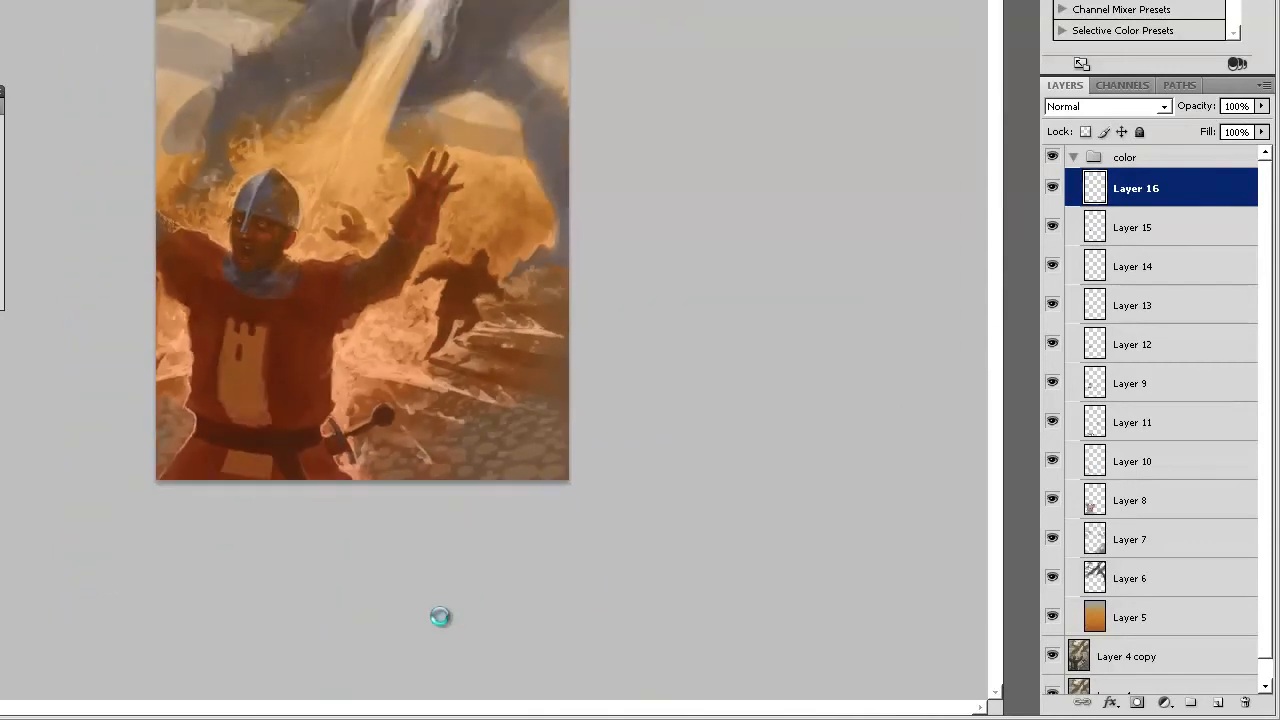
key("ctrl+plus")
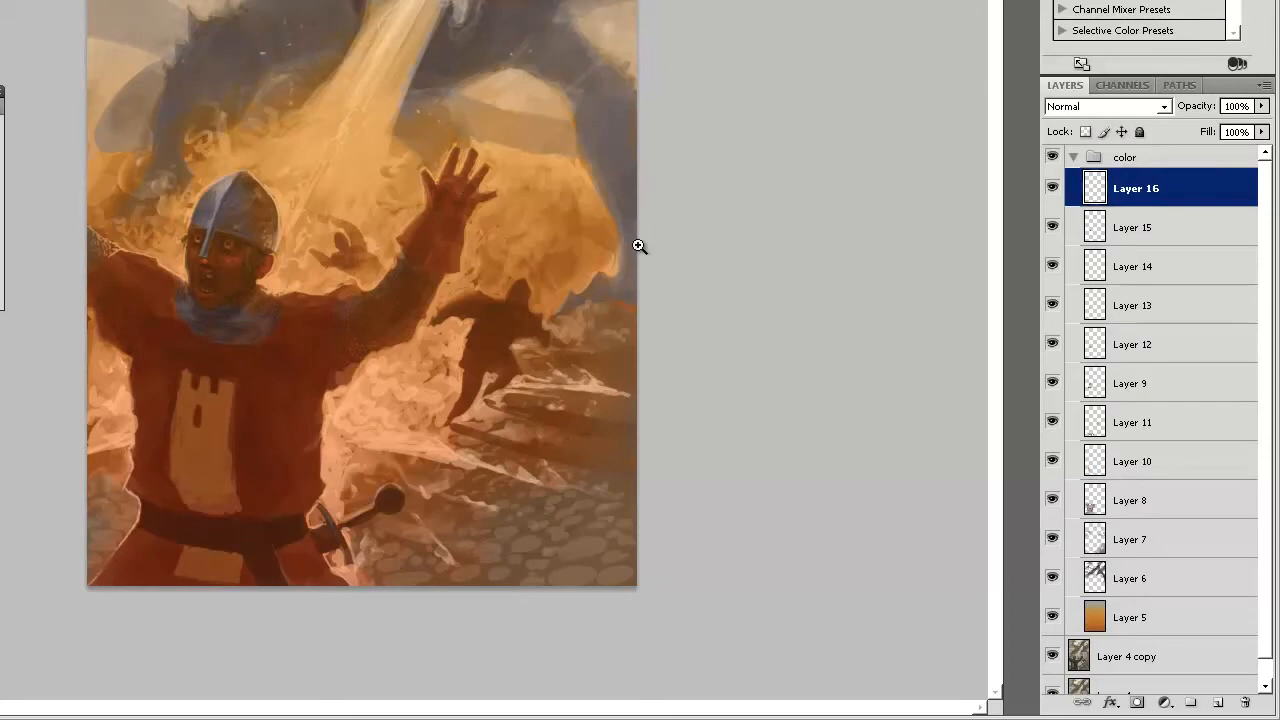
left_click(1218, 702)
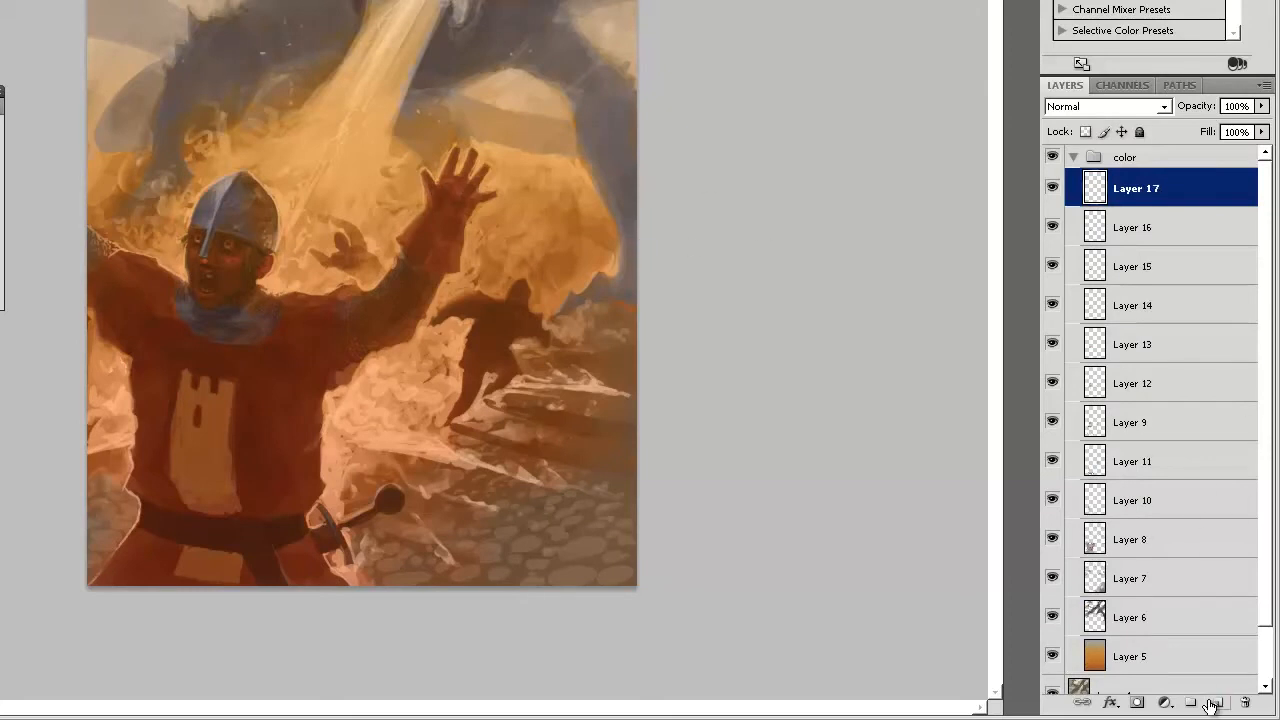
- Set the foreground colour to the orange-red #da340e
key("n")
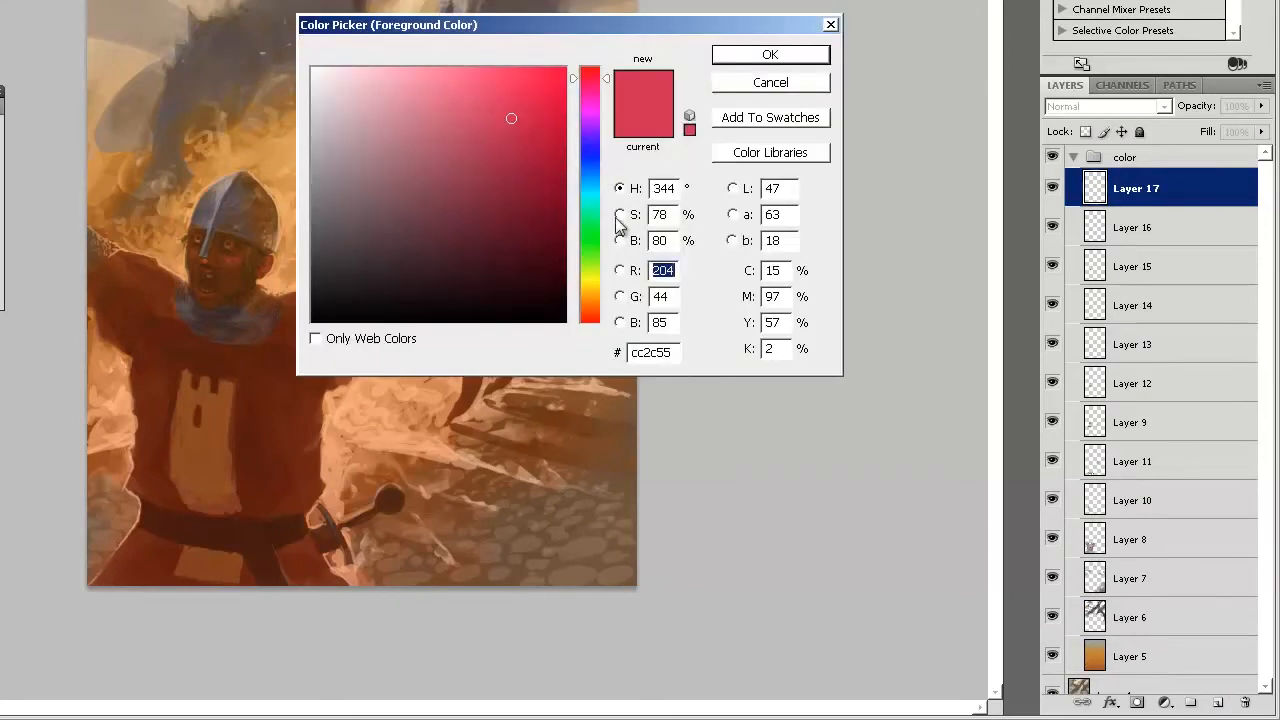
left_click_drag(594, 298, 594, 315)
left_click(551, 105)
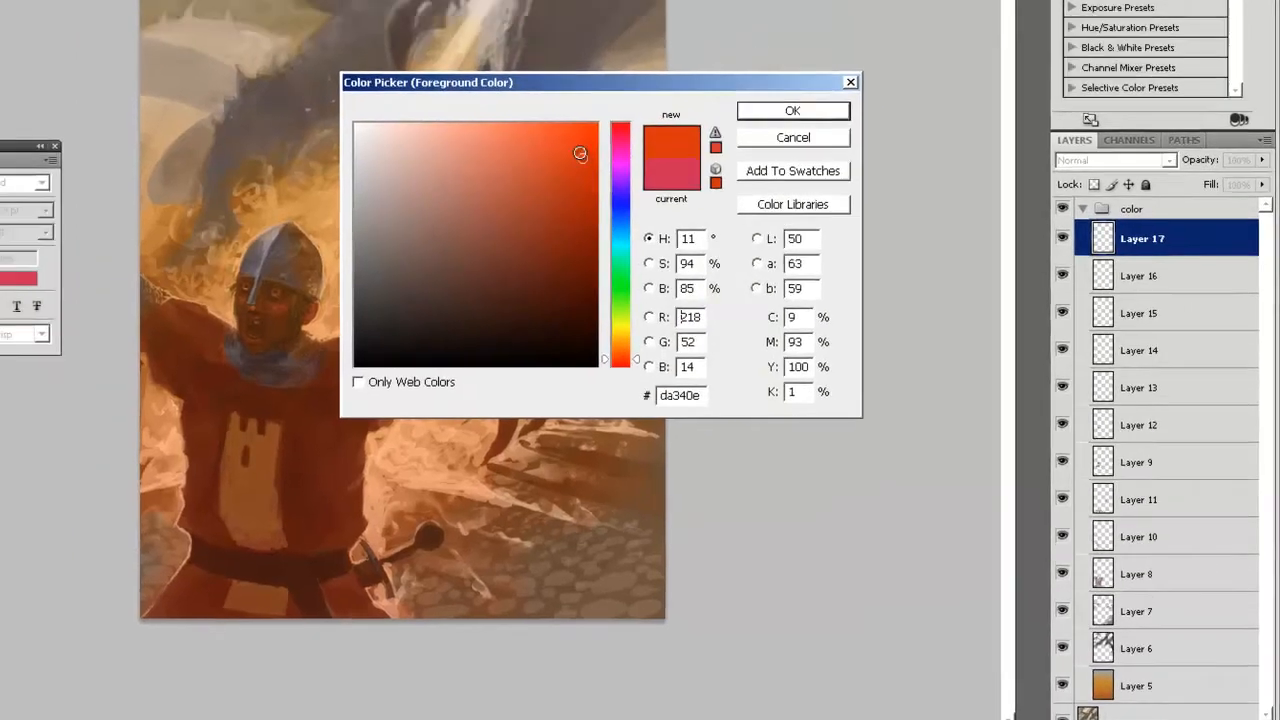
key("Return")
- Paint orange-red over the flames behind the knight's head with the Brush and erase the spill on the helmet
key("b")
right_click(441, 335)
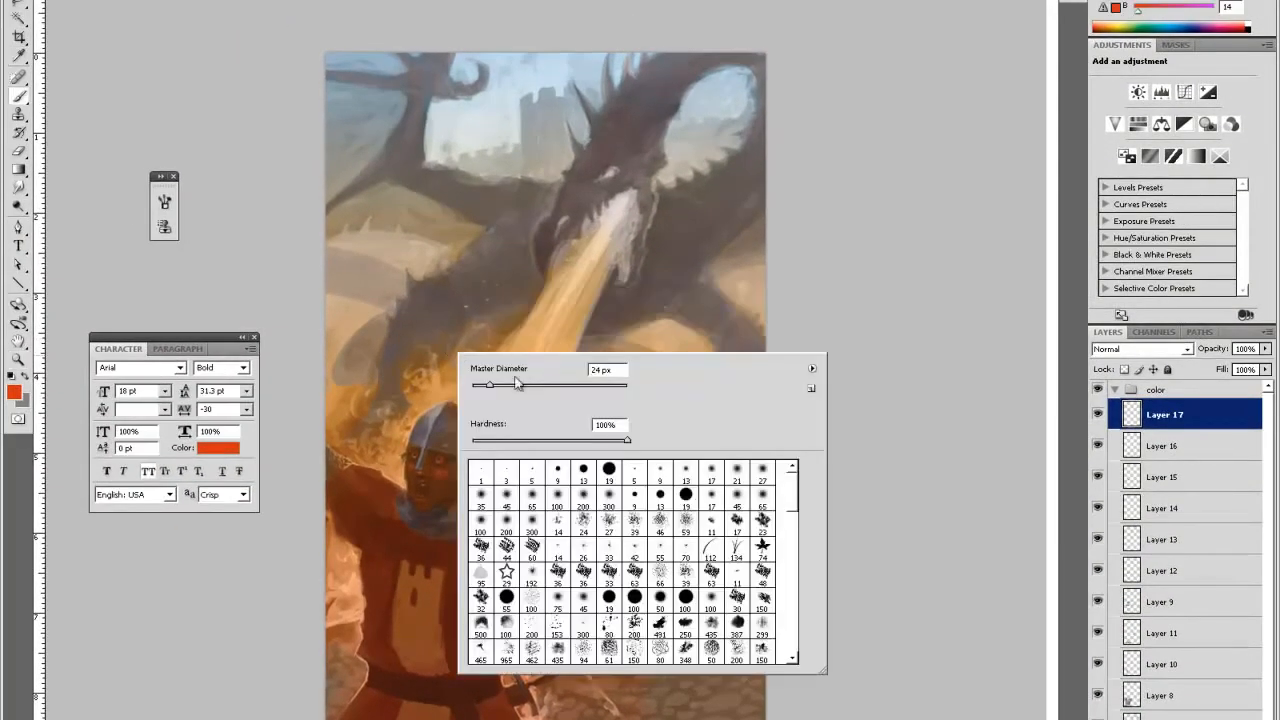
mouse_move(342, 408)
left_mouse_down()
mouse_move(339, 452)
mouse_move(351, 443)
mouse_move(386, 473)
mouse_move(392, 435)
mouse_move(399, 502)
left_mouse_up()
mouse_move(398, 432)
left_mouse_down()
mouse_move(349, 332)
mouse_move(348, 406)
mouse_move(410, 360)
mouse_move(403, 405)
mouse_move(433, 384)
mouse_move(412, 419)
mouse_move(453, 387)
mouse_move(467, 431)
left_mouse_up()
key("e")
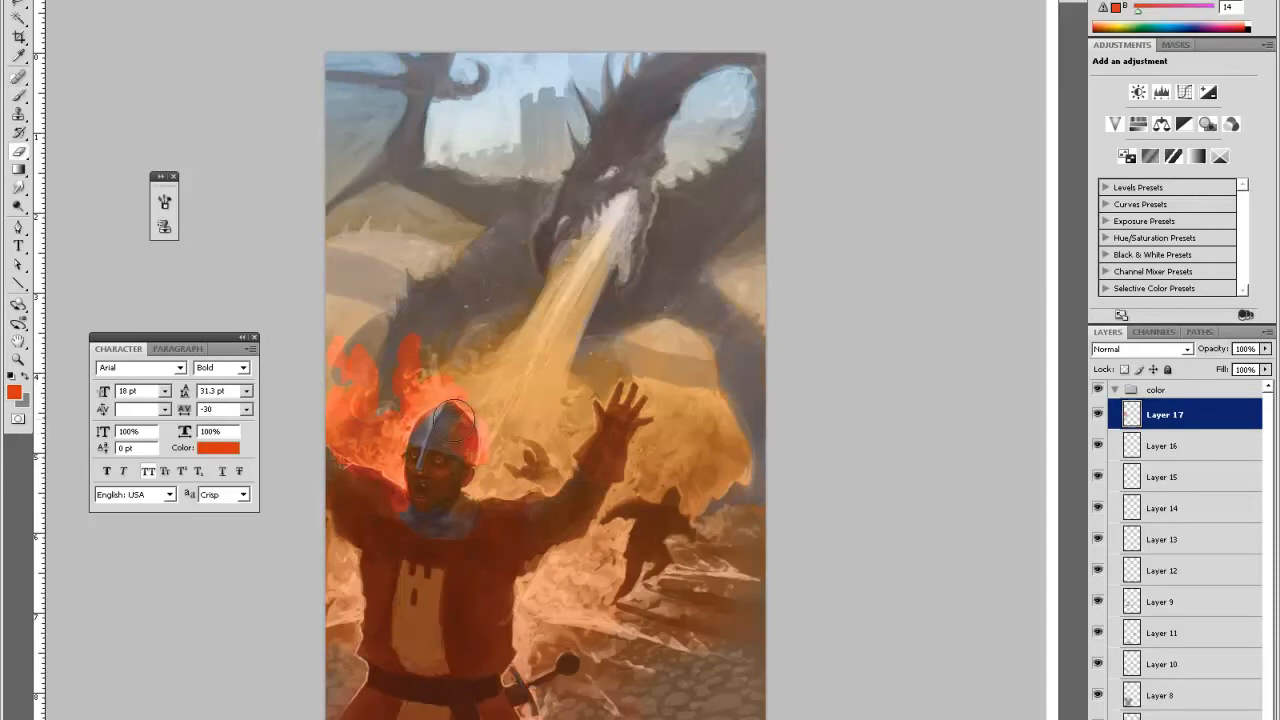
key("b")
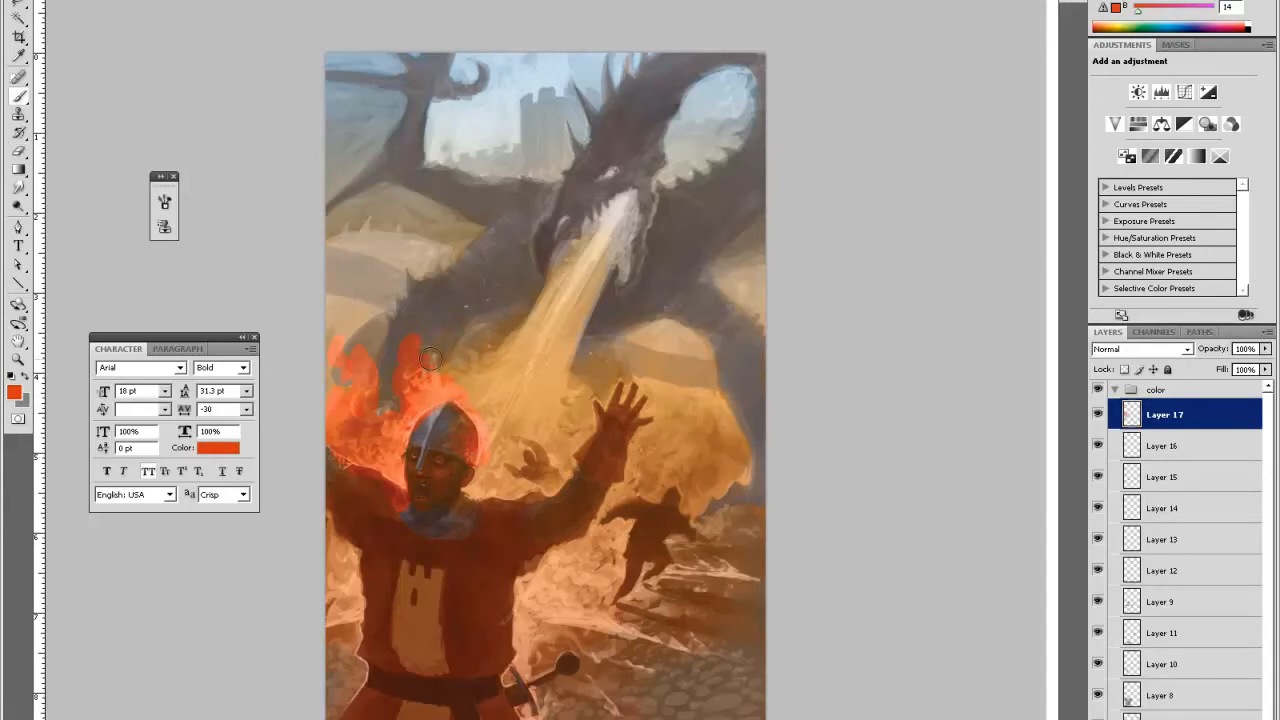
key("e")
left_click_drag(422, 425, 426, 408)
- Tint the flames between the knight's head and raised arm orange-red, erasing the overlap on the sleeve
key("b")
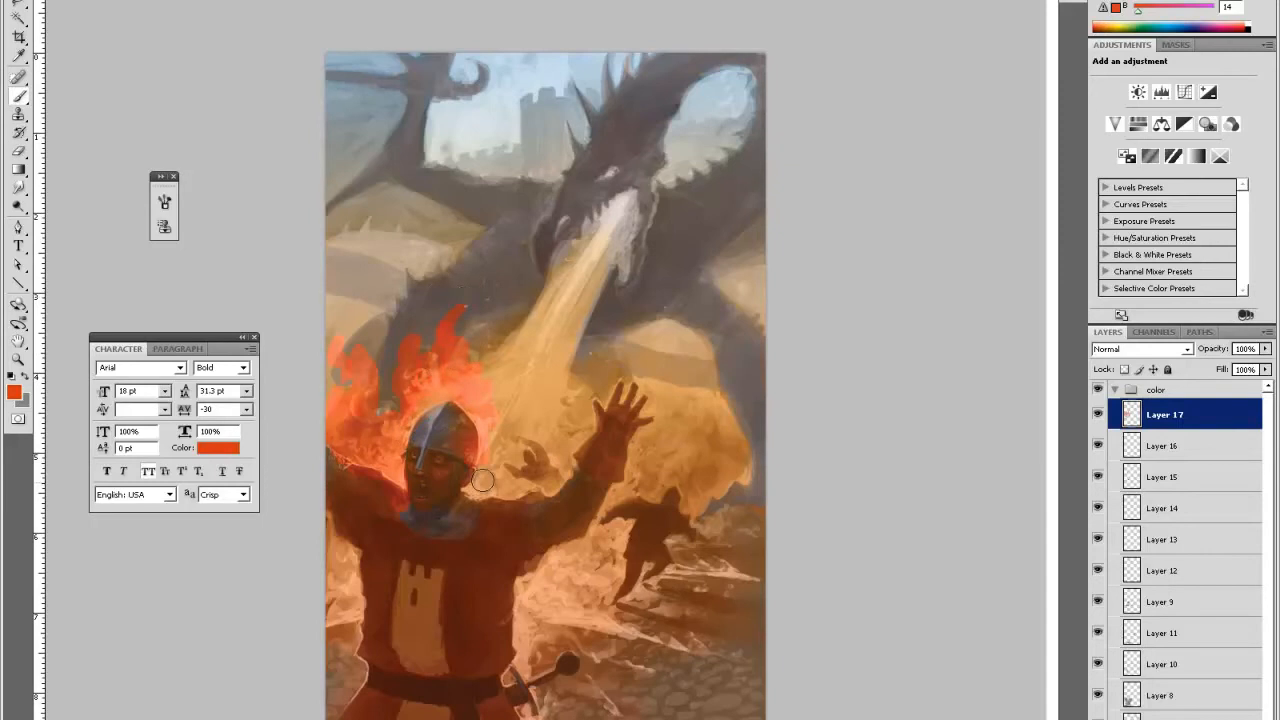
mouse_move(474, 502)
left_mouse_down()
mouse_move(515, 478)
mouse_move(470, 500)
left_mouse_up()
key("e")
key("b")
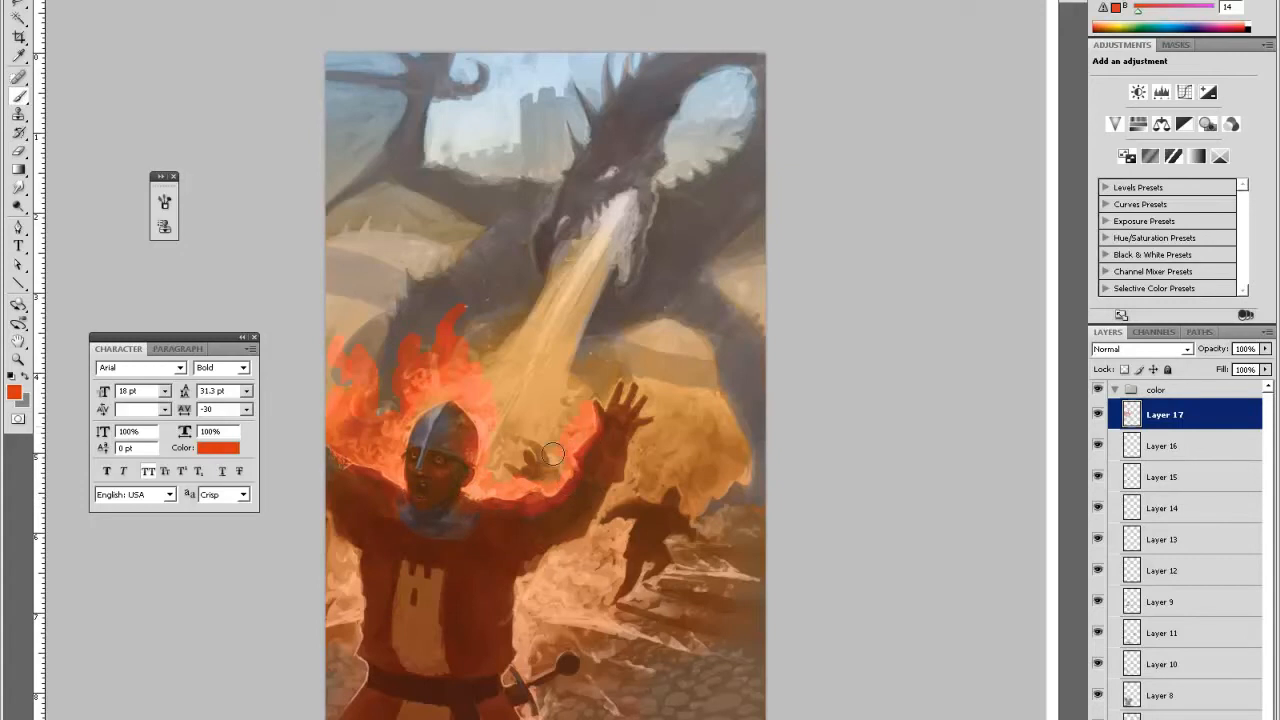
key("e")
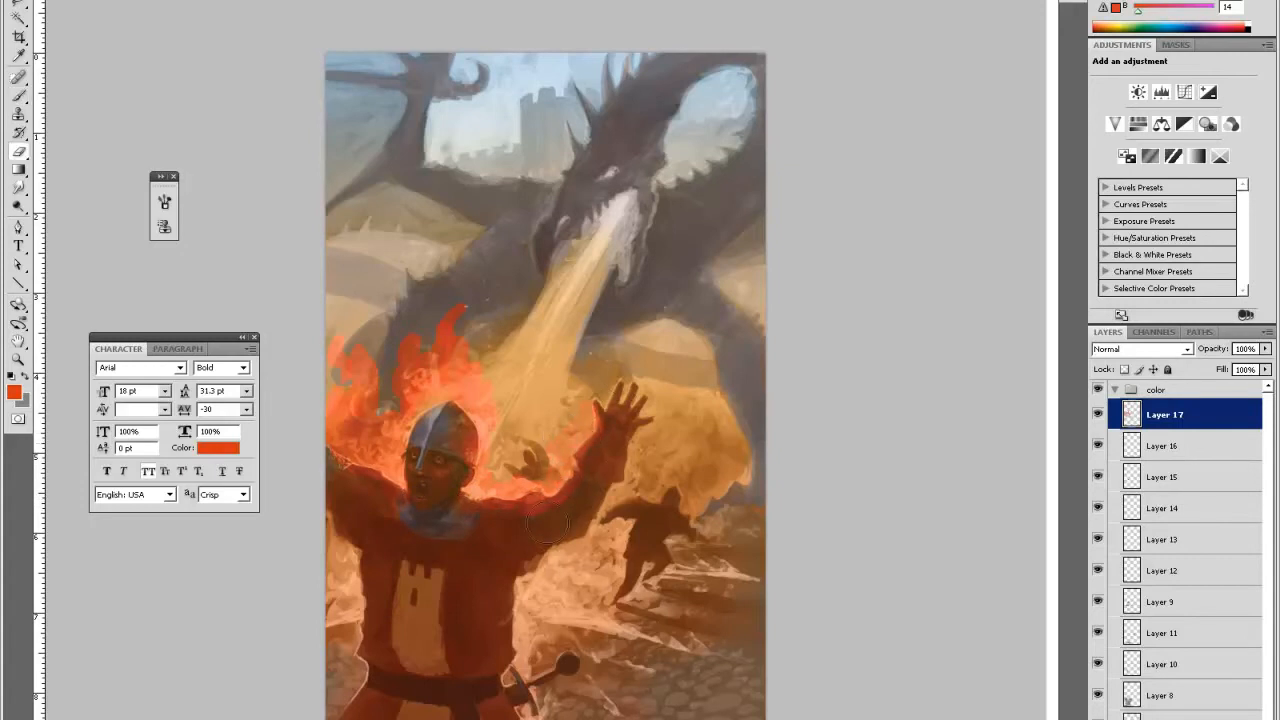
- Colour the fire in the dragon's mouth and the upper fire stream orange-red, cleaning stray tint with the Eraser
key("b")
mouse_move(600, 212)
left_mouse_down()
mouse_move(590, 246)
mouse_move(592, 224)
mouse_move(604, 228)
mouse_move(632, 187)
mouse_move(621, 268)
mouse_move(626, 227)
mouse_move(560, 254)
mouse_move(557, 282)
mouse_move(566, 222)
left_mouse_up()
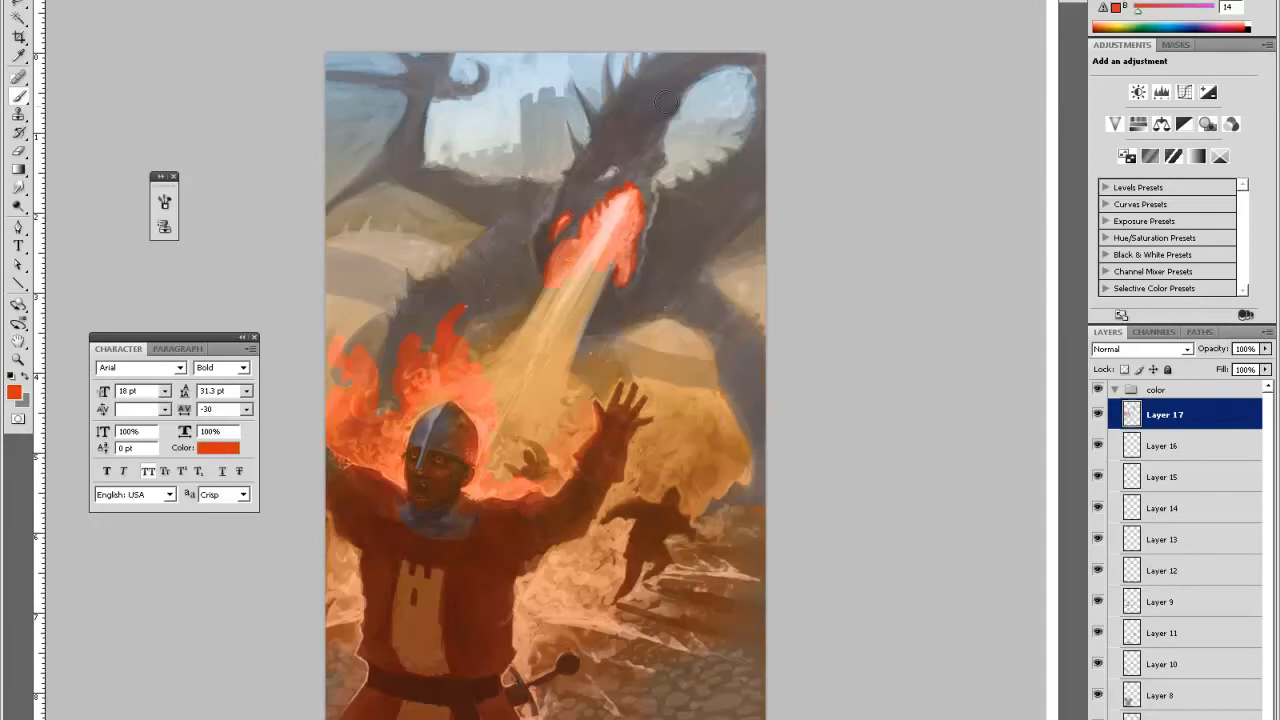
key("e")
key("b")
mouse_move(582, 242)
left_mouse_down()
mouse_move(540, 307)
mouse_move(563, 314)
mouse_move(604, 268)
mouse_move(480, 358)
mouse_move(450, 316)
mouse_move(400, 350)
mouse_move(403, 328)
left_mouse_up()
key("e")
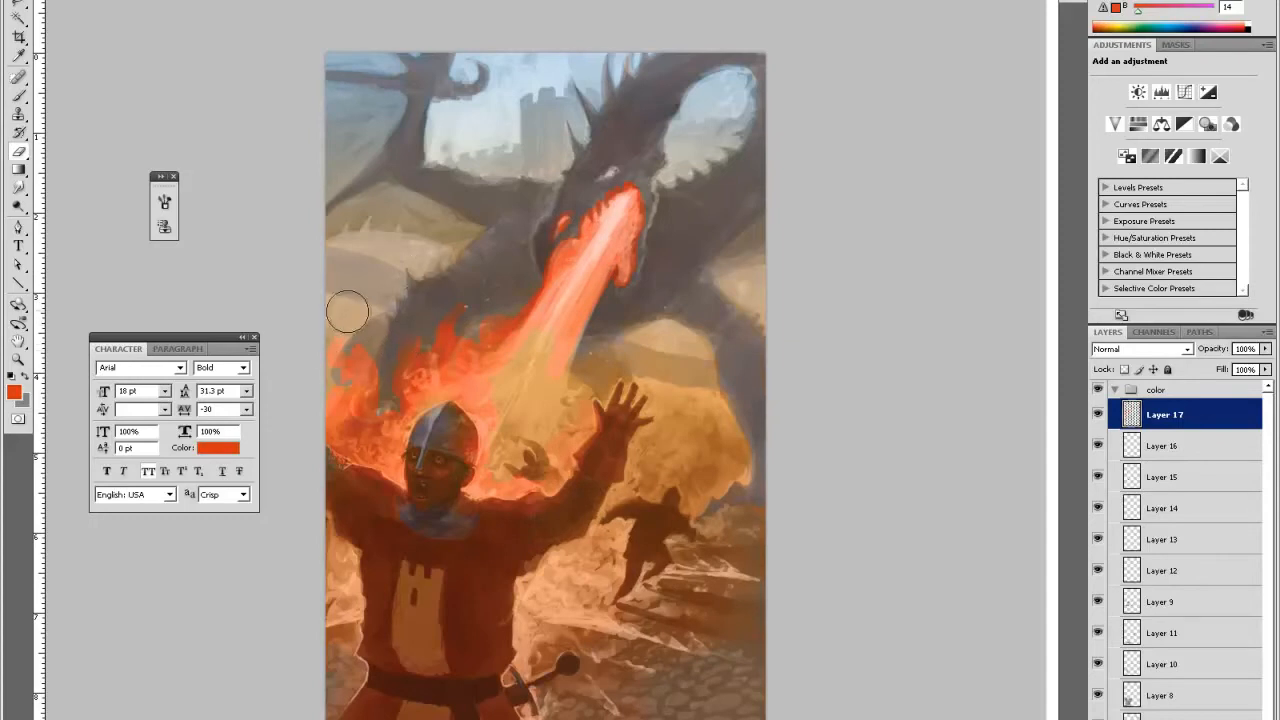
- Fill the lower fire stream and the flames under the knight's outstretched arm at the canvas edge with orange-red, erasing excess
key("b")
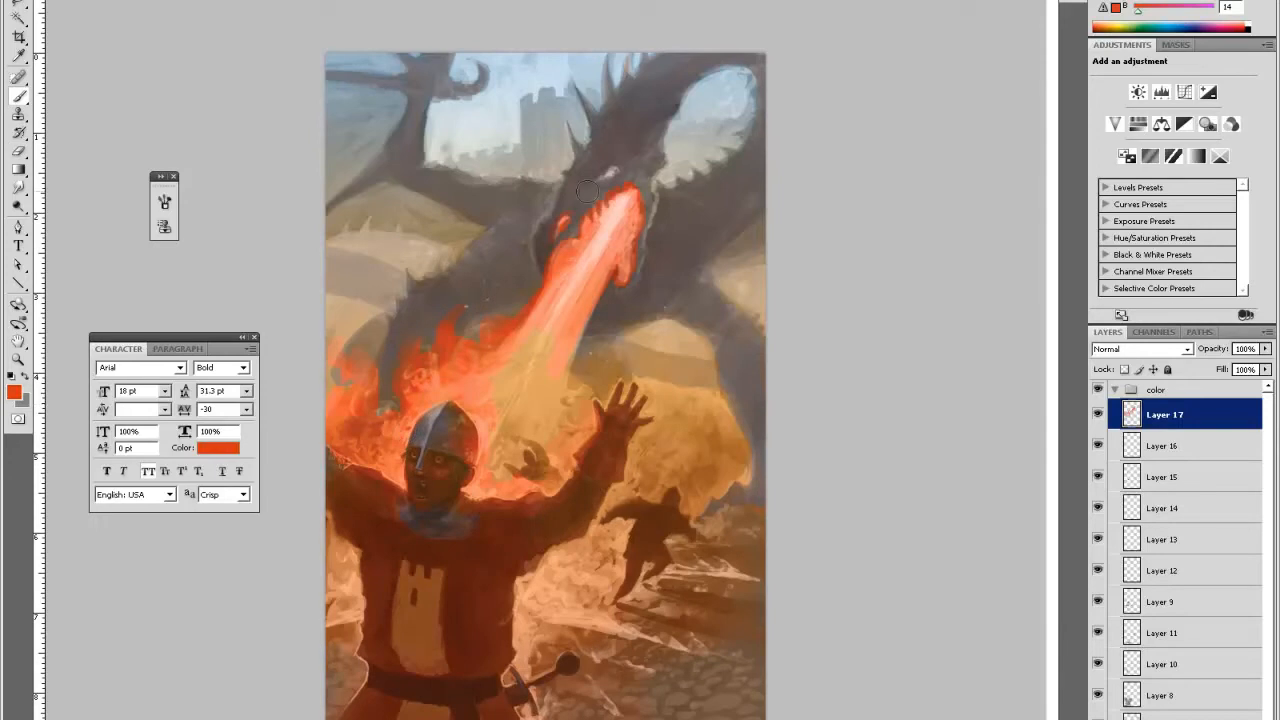
mouse_move(485, 475)
left_mouse_down()
mouse_move(513, 447)
mouse_move(536, 447)
mouse_move(487, 416)
mouse_move(506, 375)
mouse_move(563, 318)
mouse_move(563, 353)
mouse_move(609, 264)
mouse_move(541, 440)
mouse_move(566, 396)
mouse_move(556, 432)
left_mouse_up()
key("e")
key("b")
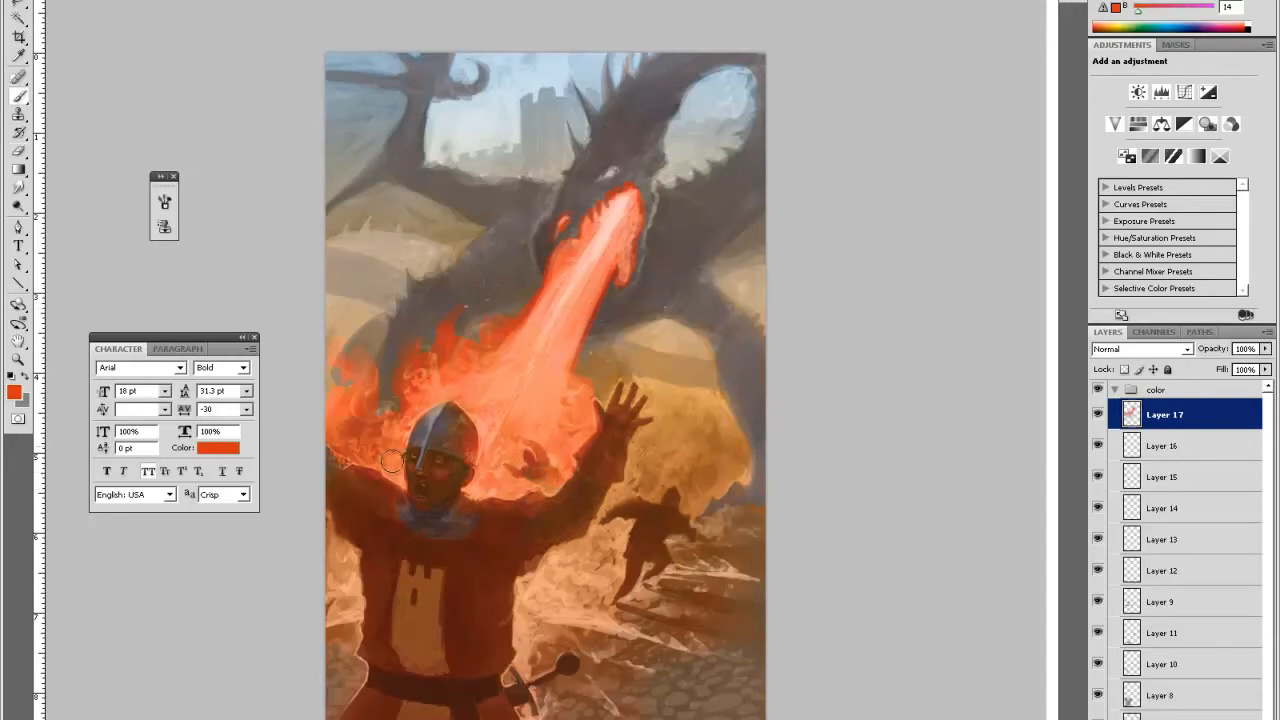
mouse_move(353, 563)
left_mouse_down()
mouse_move(334, 604)
mouse_move(346, 629)
left_mouse_up()
key("e")
- Paint orange-red over the flames between the knight's torso, sword and the running figure, and clean up the edges
key("b")
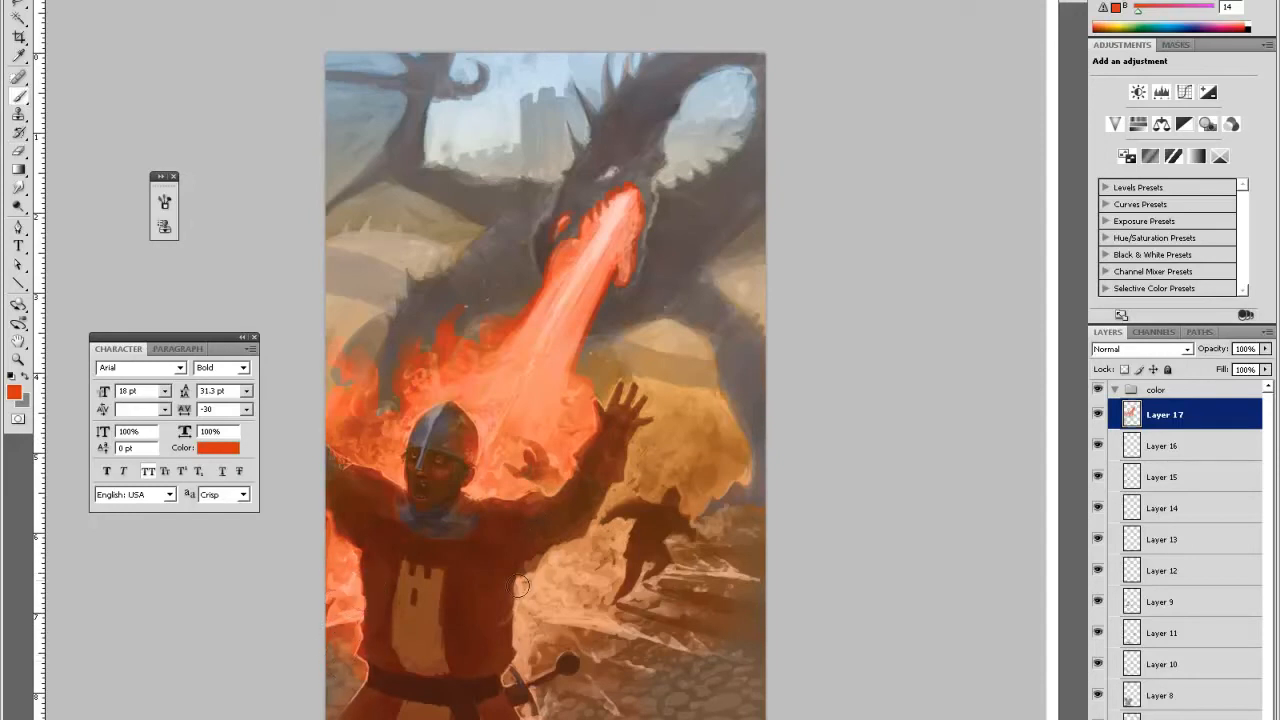
key("e")
key("b")
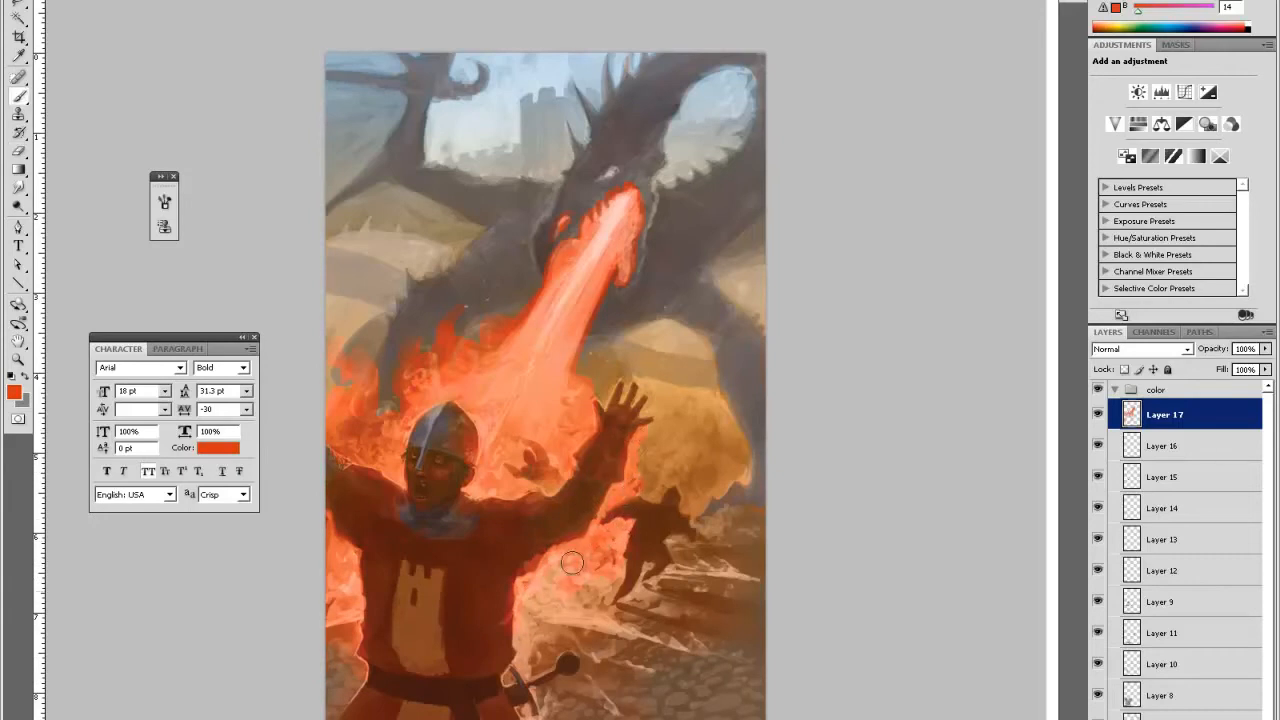
left_click_drag(512, 679, 530, 666)
key("e")
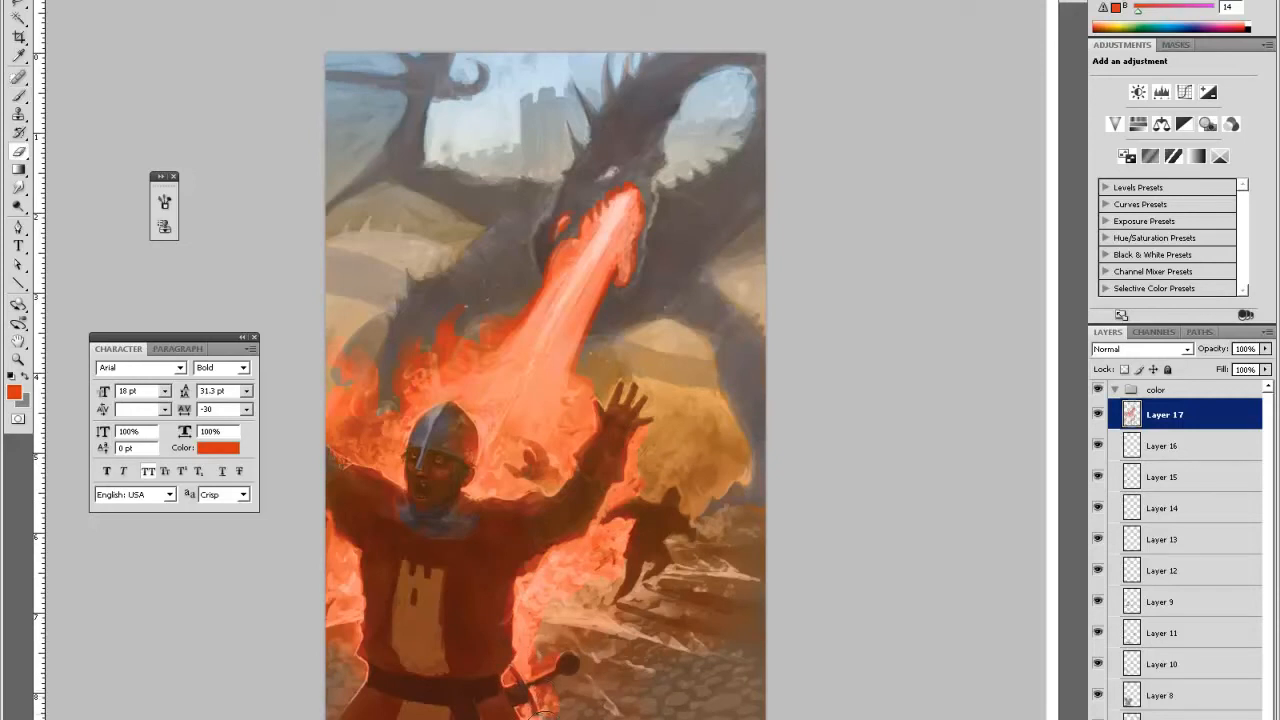
- Tint the bright streaks of fire on the ground around the running figure orange-red and soften the excess with the Eraser
key("b")
mouse_move(565, 594)
left_mouse_down()
mouse_move(611, 582)
mouse_move(626, 526)
mouse_move(648, 570)
mouse_move(613, 615)
mouse_move(658, 607)
mouse_move(648, 638)
left_mouse_up()
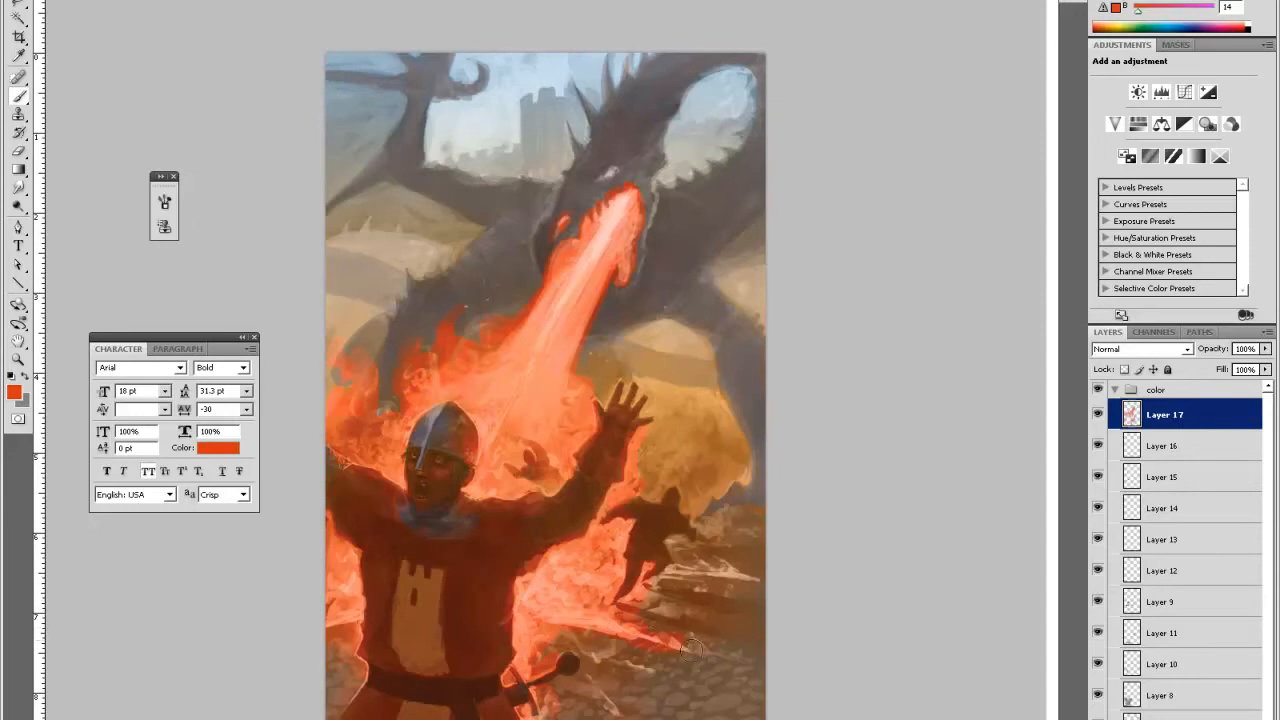
key("e")
key("b")
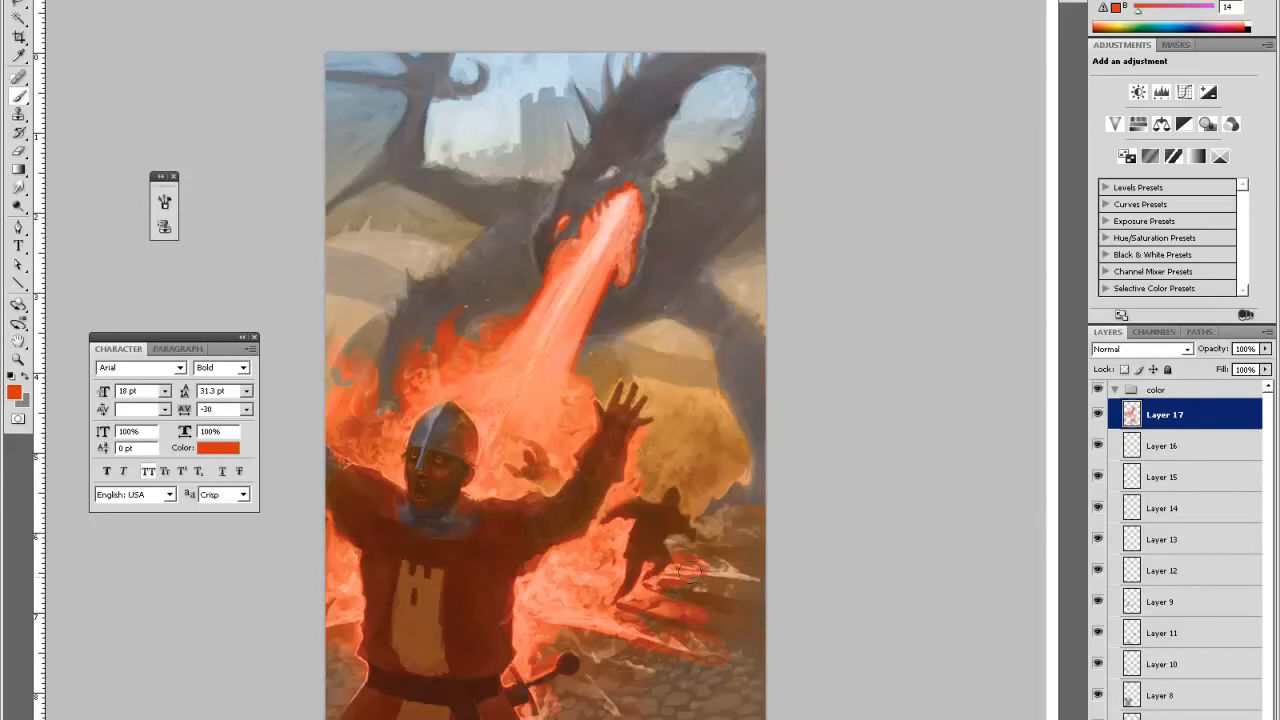
key("e")
mouse_move(738, 570)
left_mouse_down()
mouse_move(692, 567)
mouse_move(722, 565)
left_mouse_up()
key("b")
key("e")
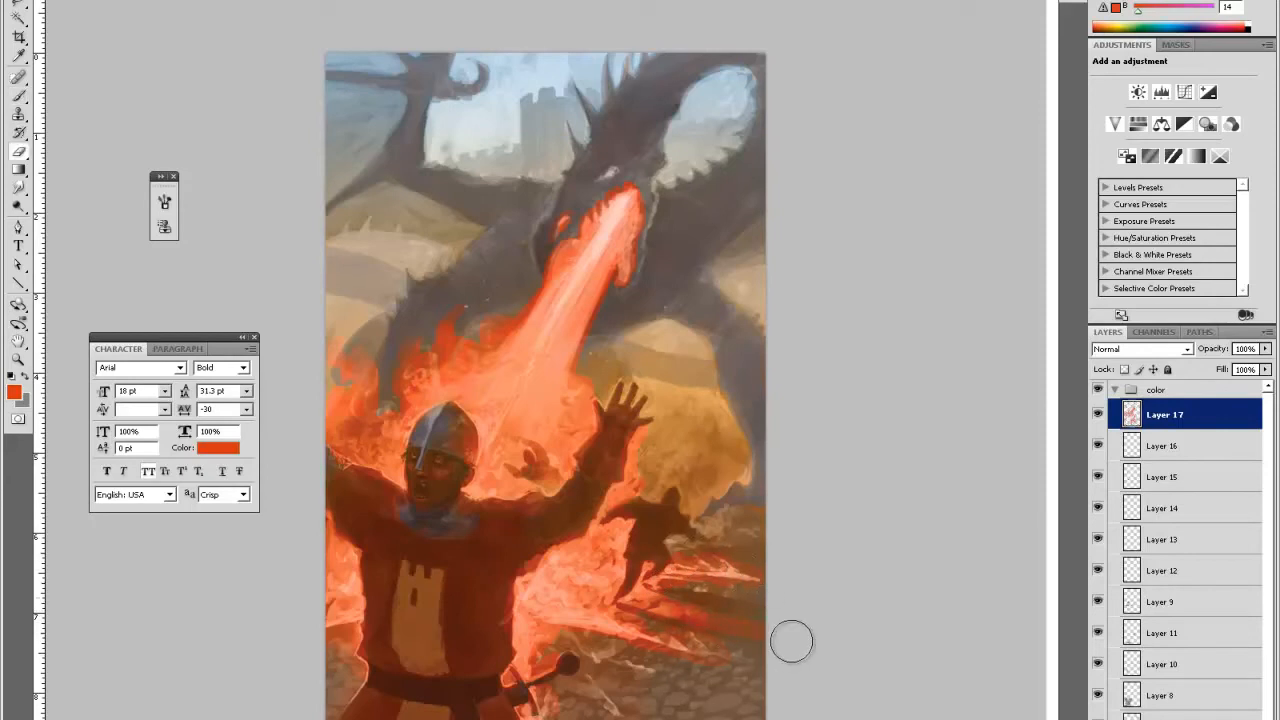
- Add orange-red glow to the ground near the sword pommel and erase part of it from the cobblestones
key("b")
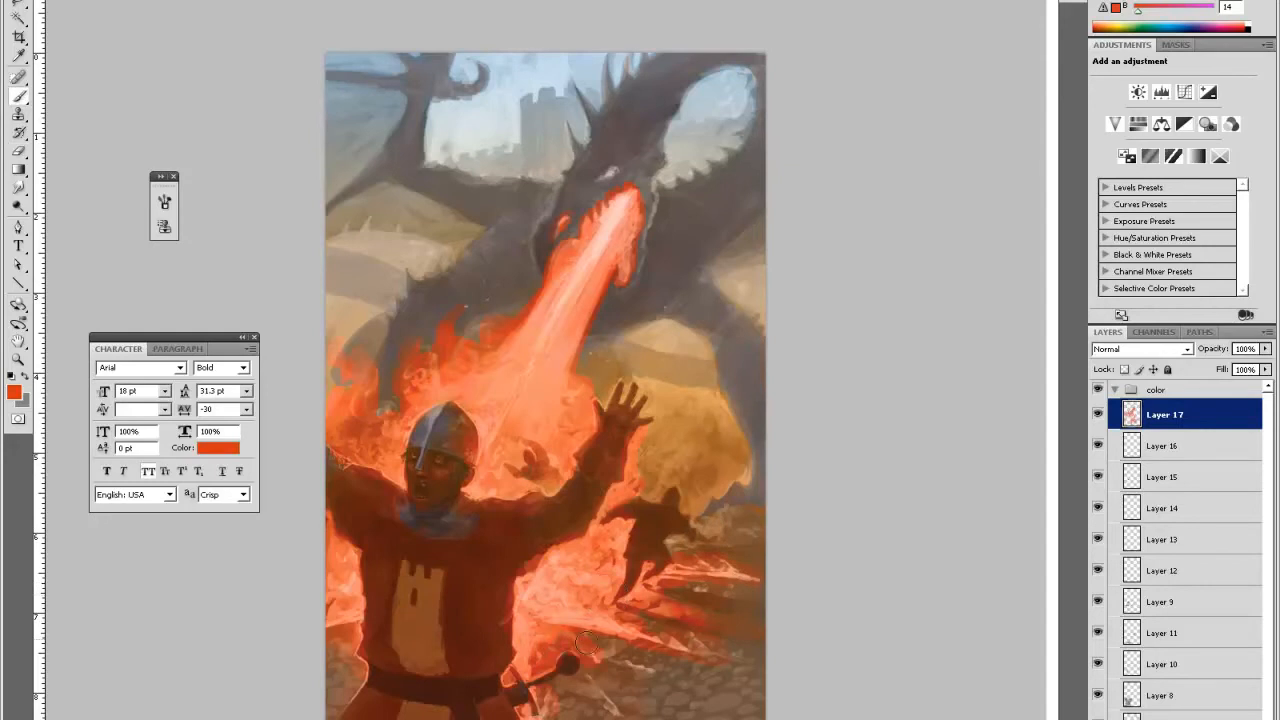
key("e")
left_click_drag(686, 682, 600, 662)
key("b")
key("e")
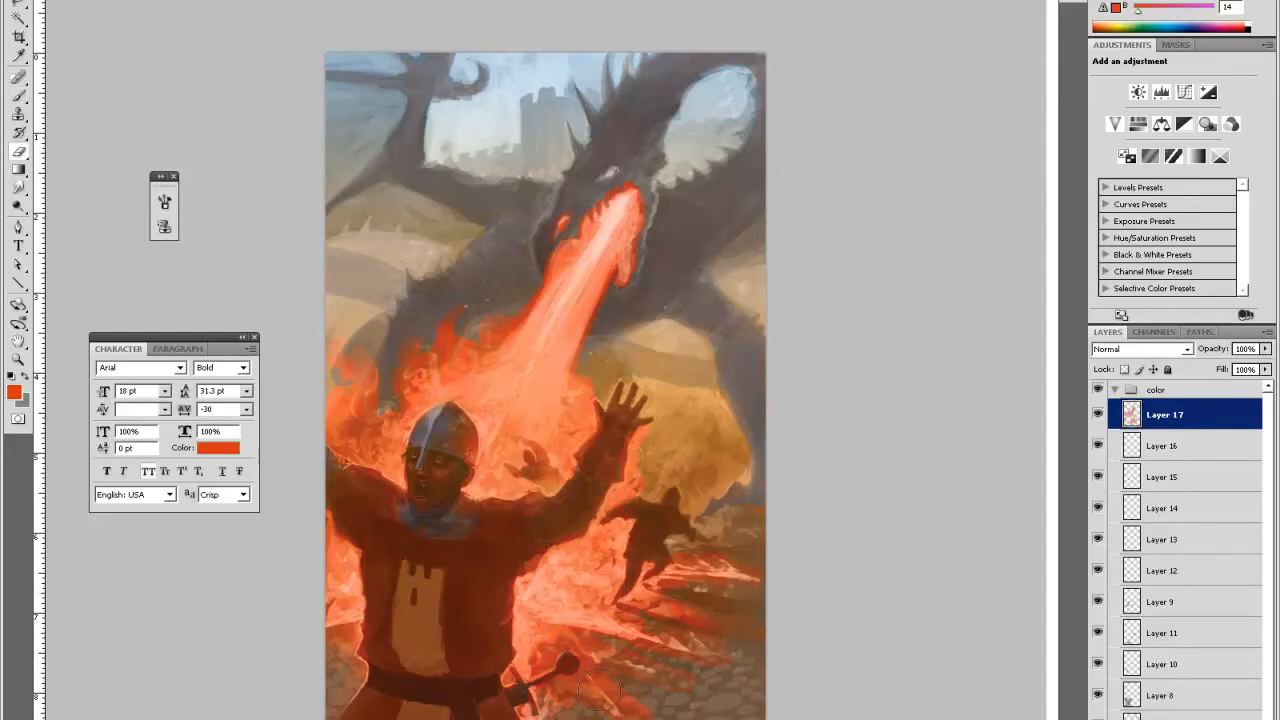
left_click_drag(595, 658, 590, 684)
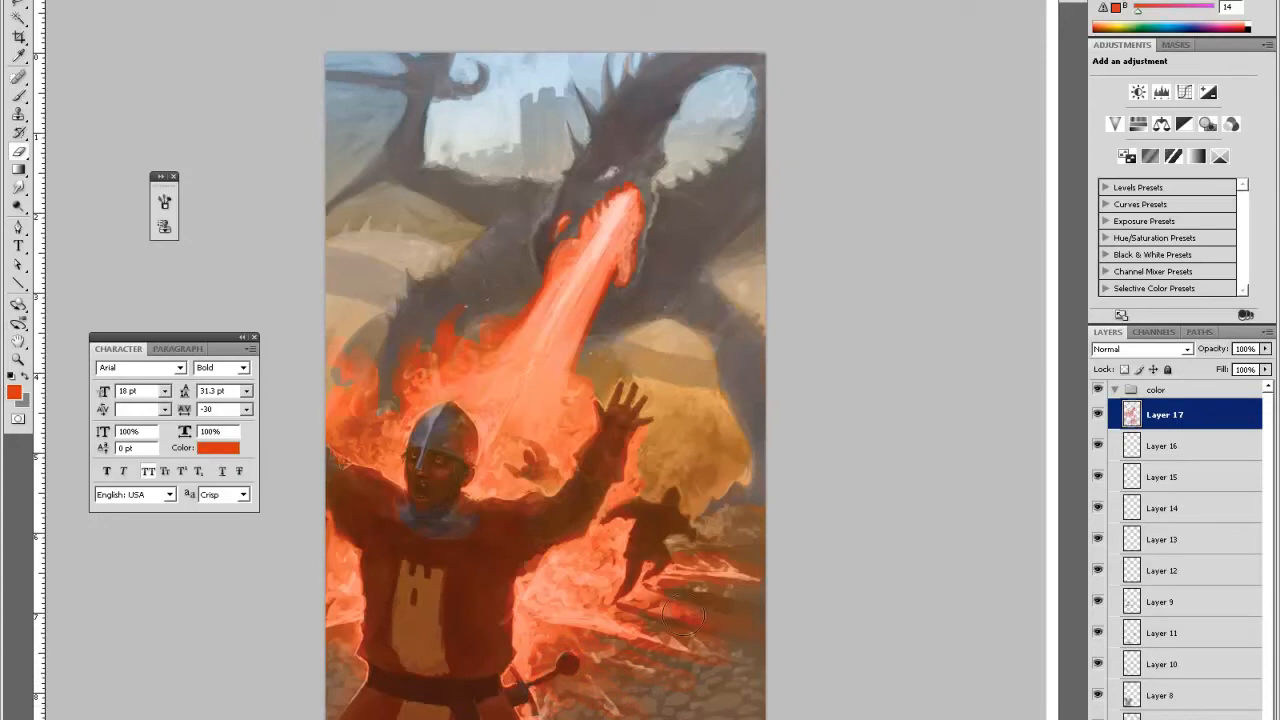
- Brush orange-red glow onto the dragon's body on both sides of the fire stream and soften it with the Eraser
key("b")
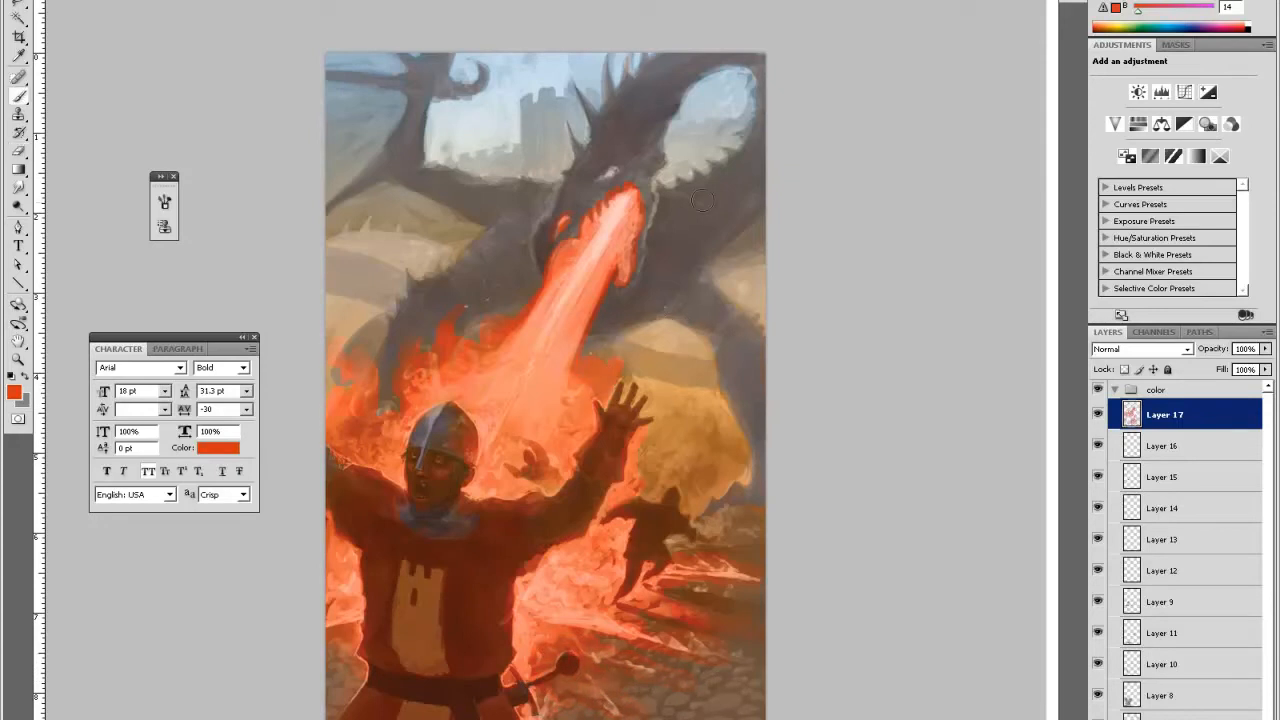
key("e")
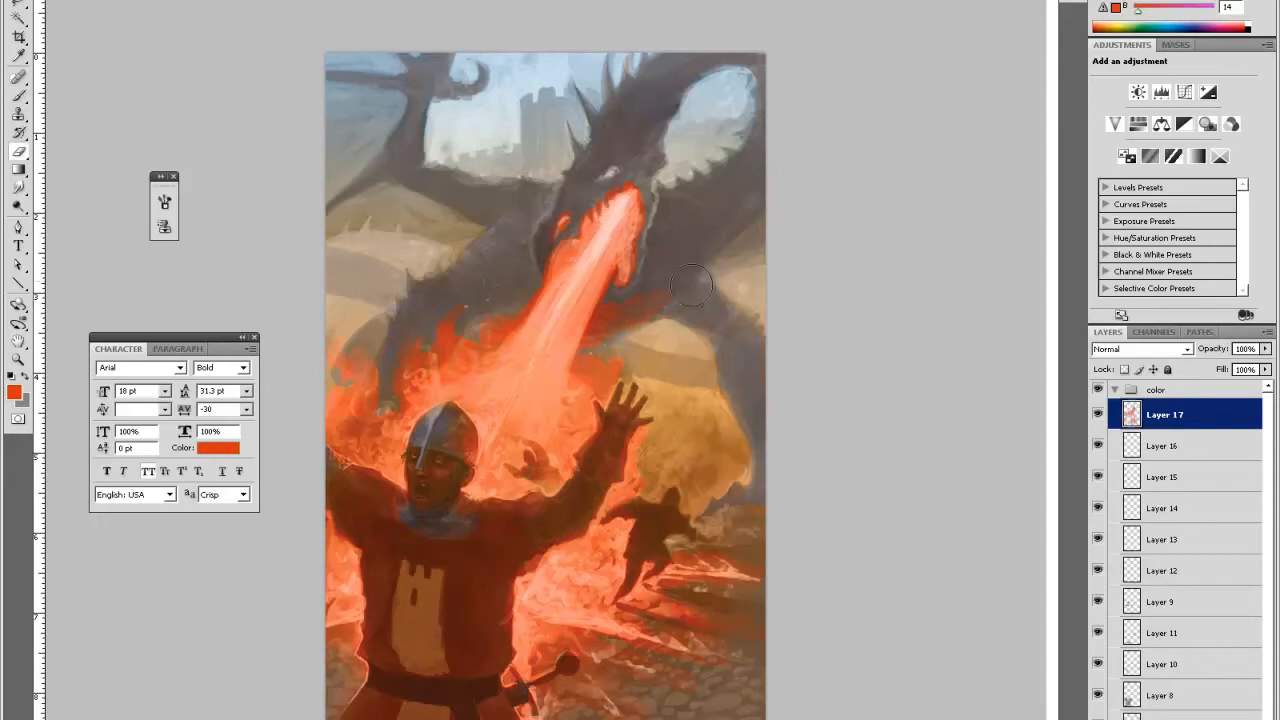
key("b")
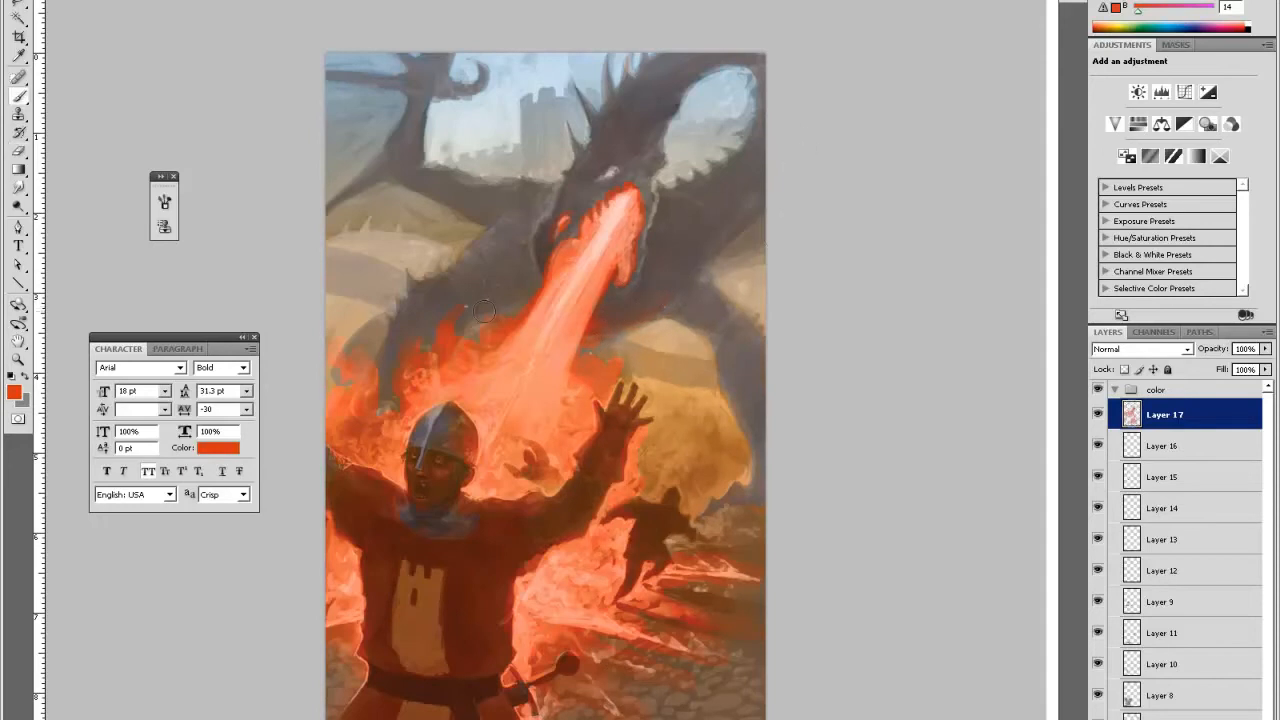
key("e")
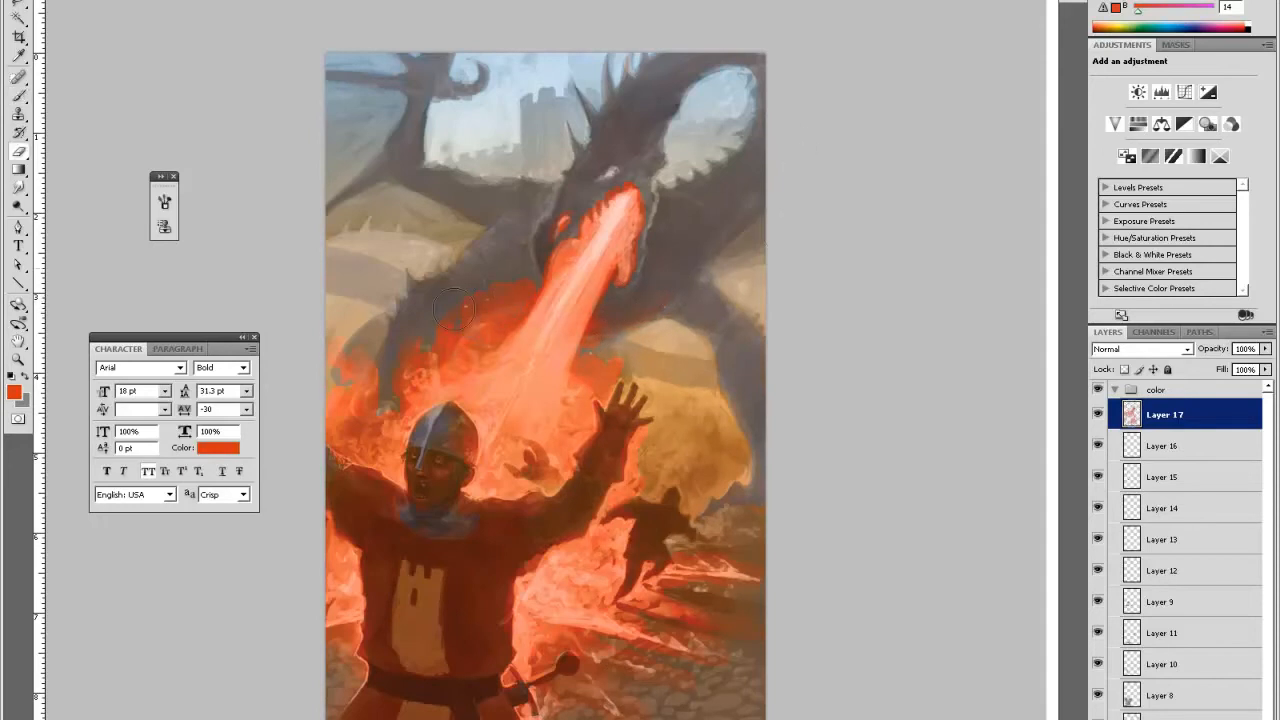
- Extend the orange-red tint along the hill behind the knight's raised hand and erase it from the fingers
key("b")
left_click_drag(642, 334, 651, 366)
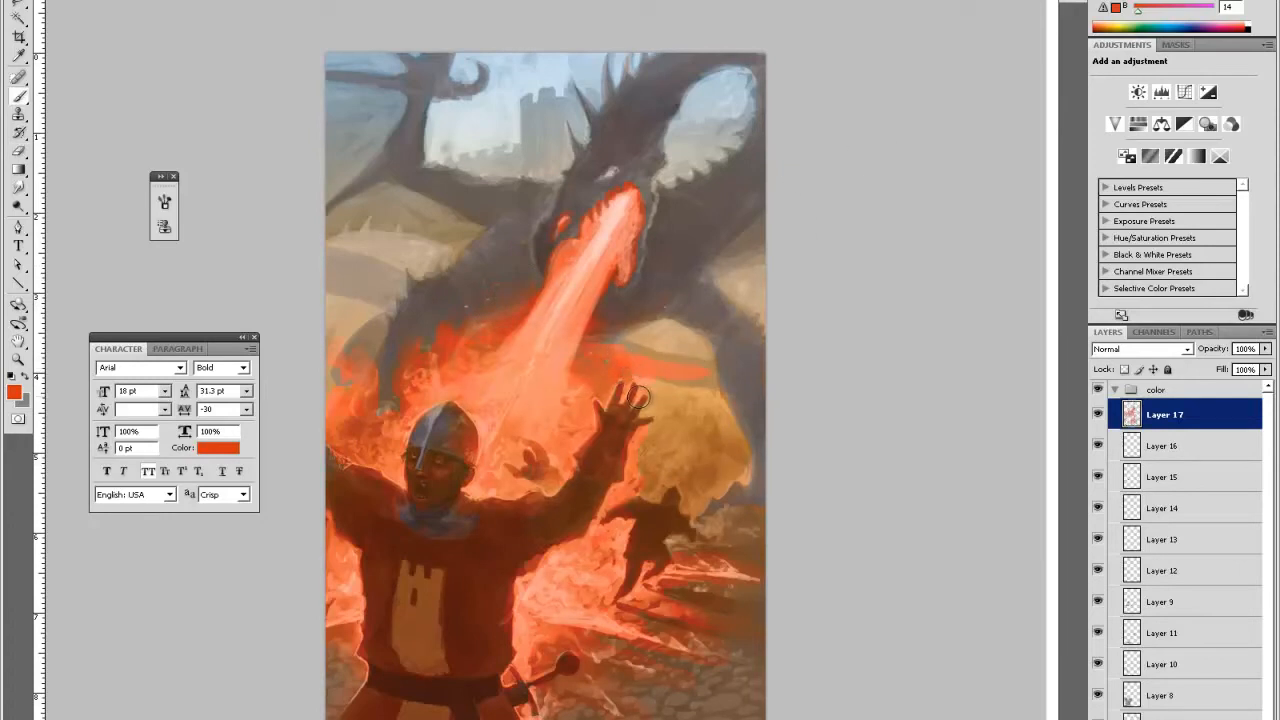
key("e")
left_click_drag(635, 399, 634, 428)
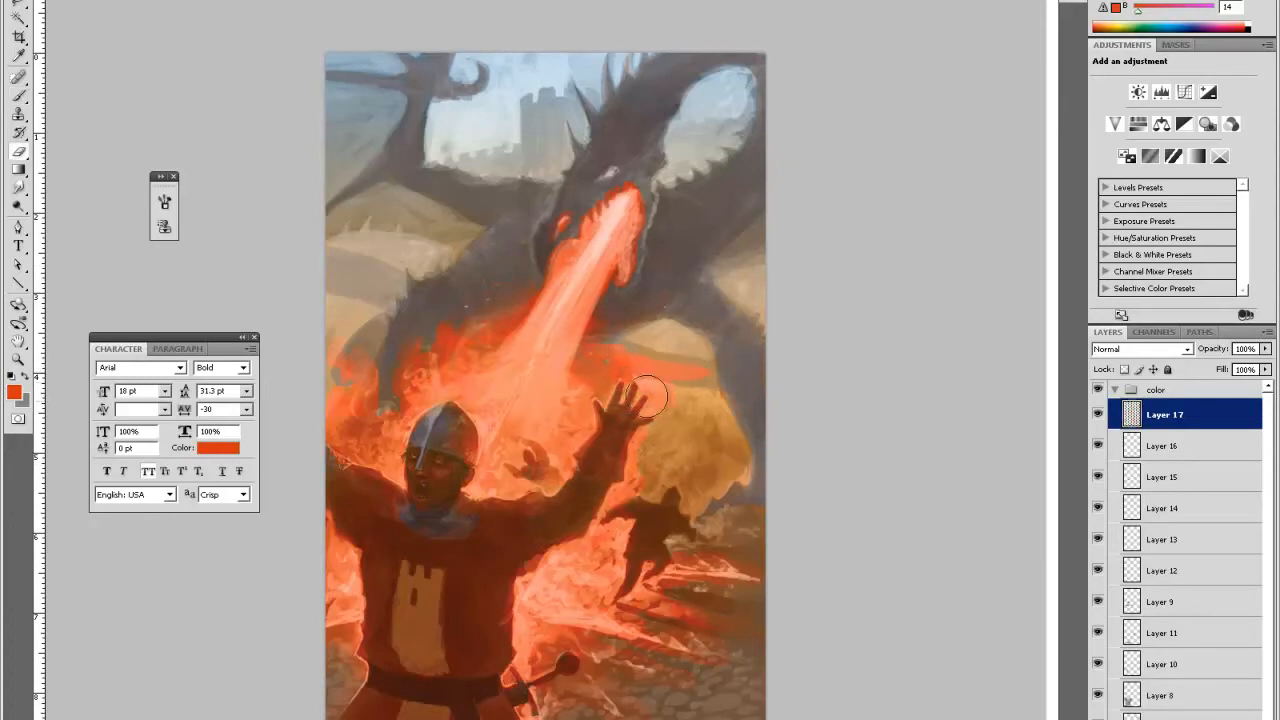
- Paint the fire cloud behind the raised hand orange-red down to the running figure, softening its outer edge with the Eraser
key("b")
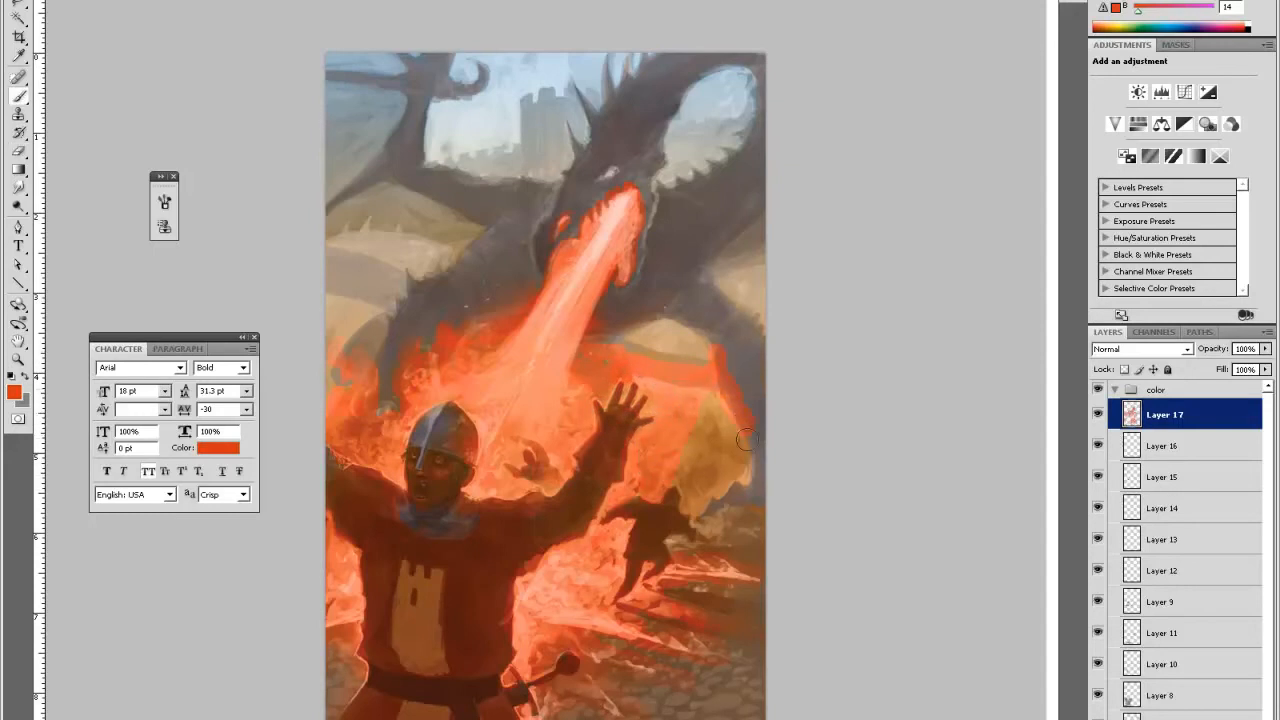
key("e")
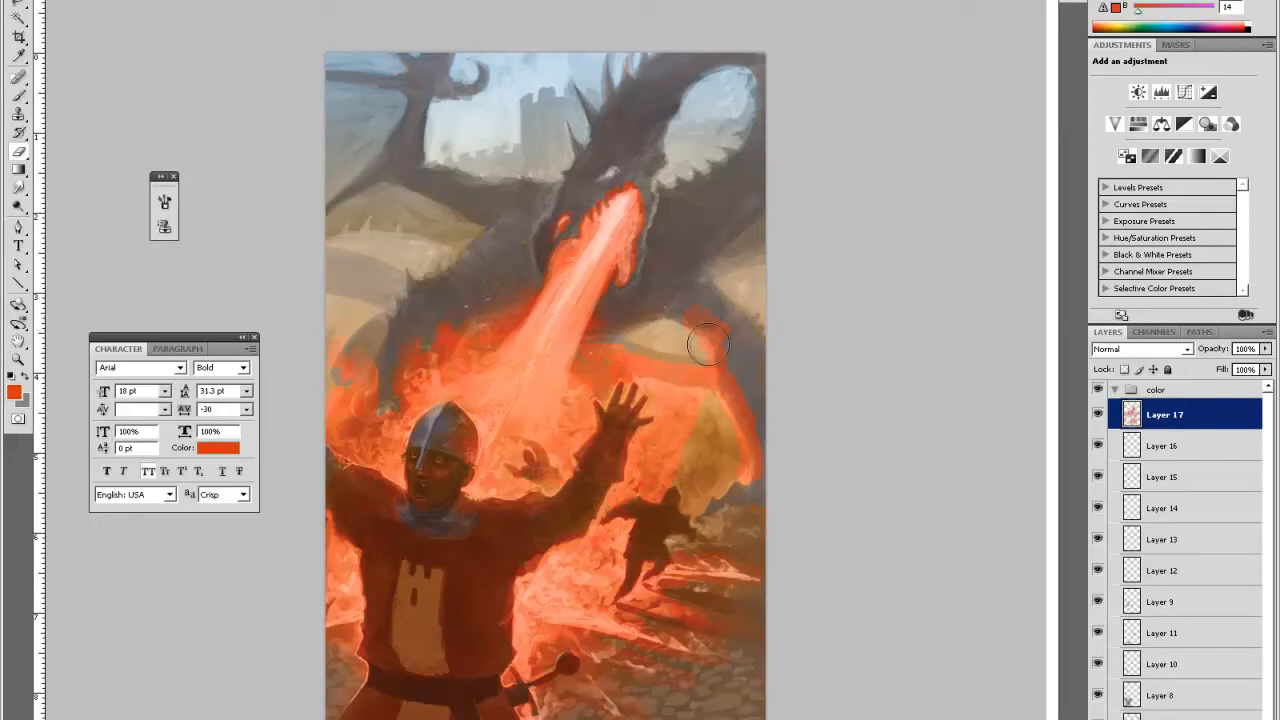
key("b")
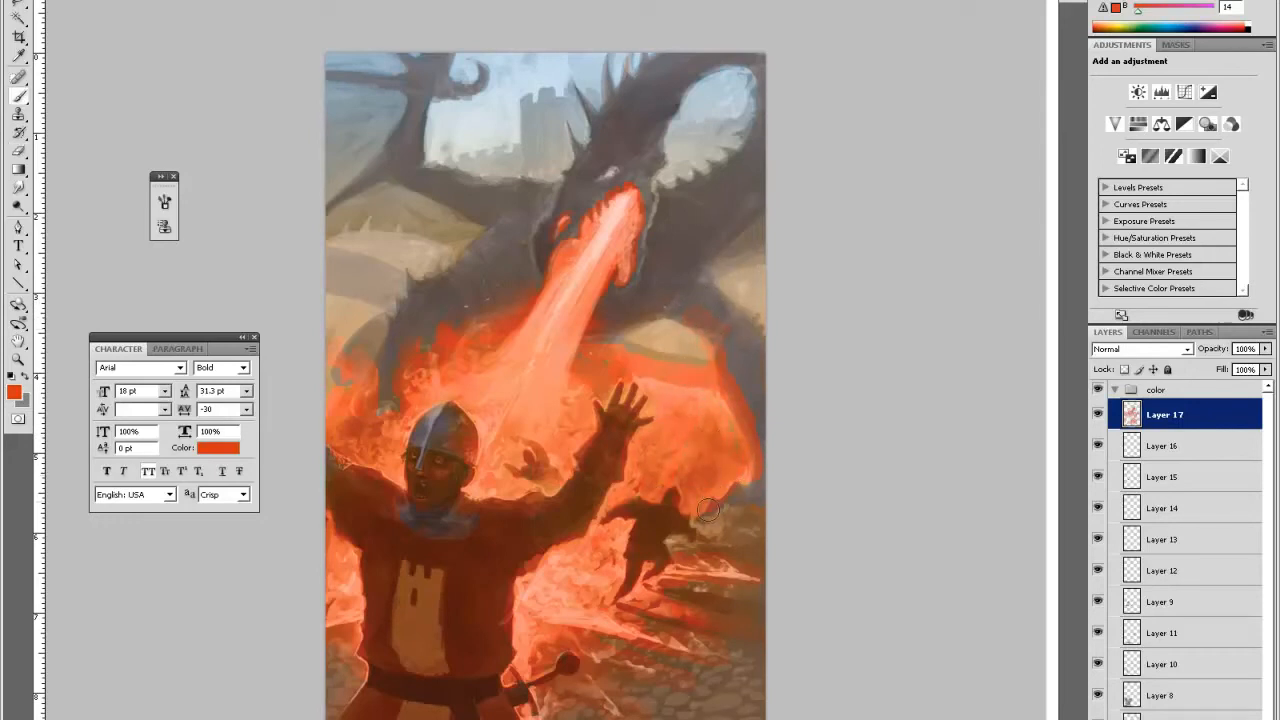
left_click_drag(698, 516, 675, 546)
key("e")
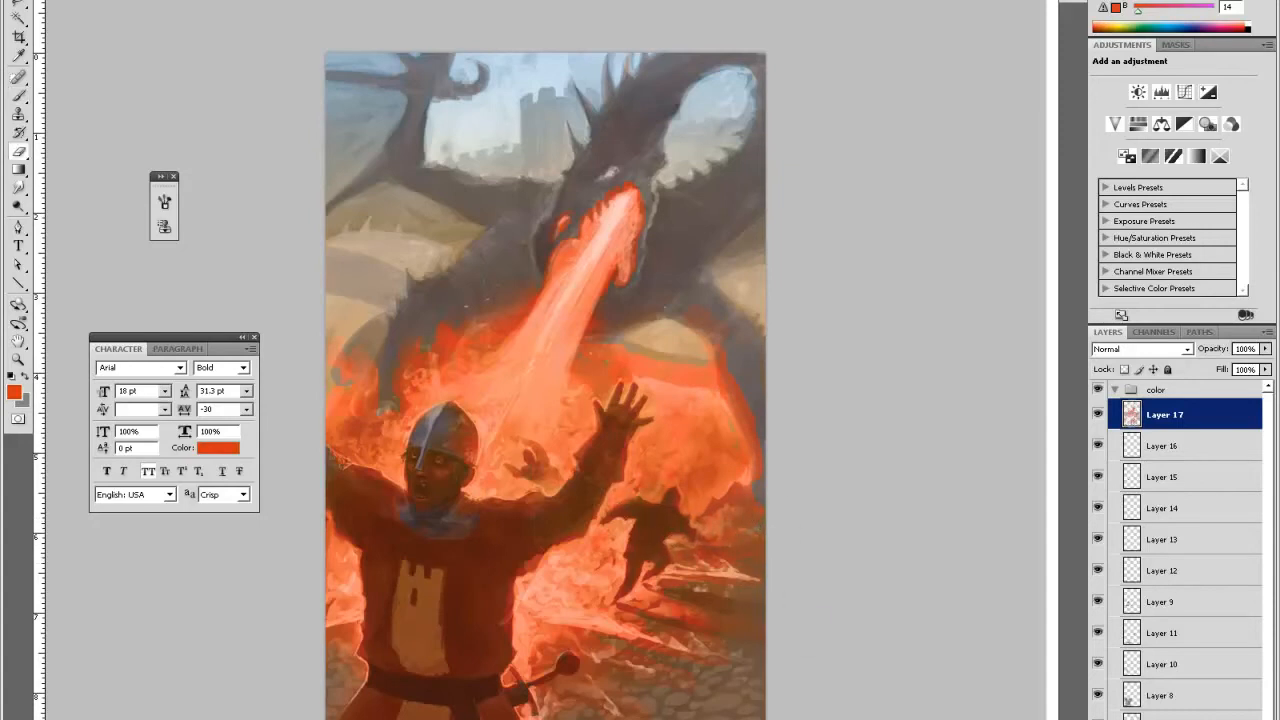
- Paint an orange-red glow on the dragon's jaws and neck around the fire and blend it with the Eraser
key("b")
left_click_drag(632, 184, 624, 188)
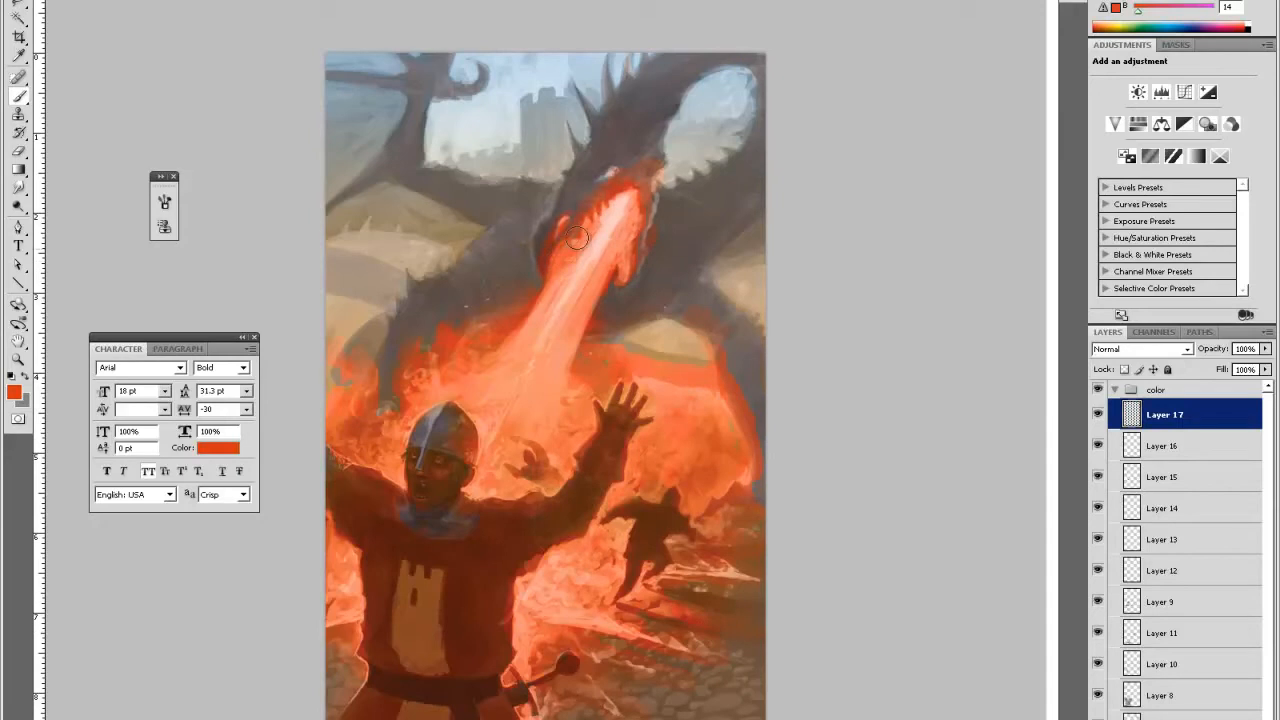
key("e")
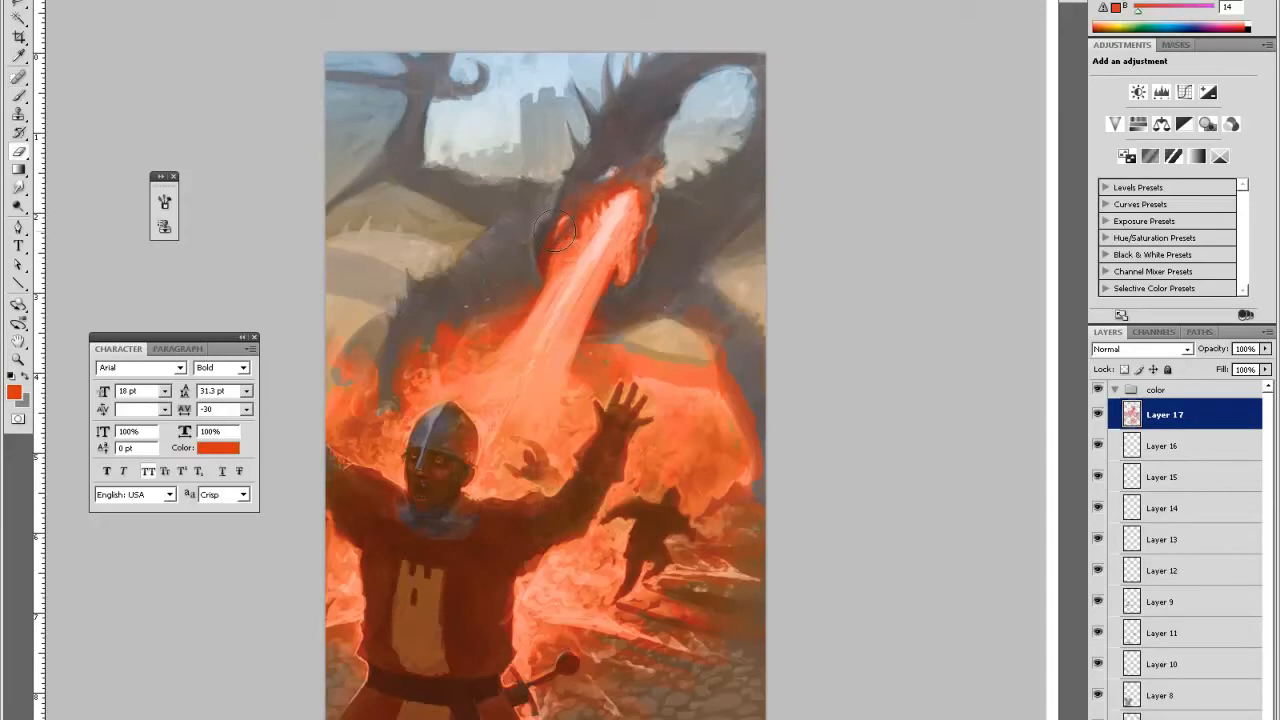
key("b")
key("e")
key("b")
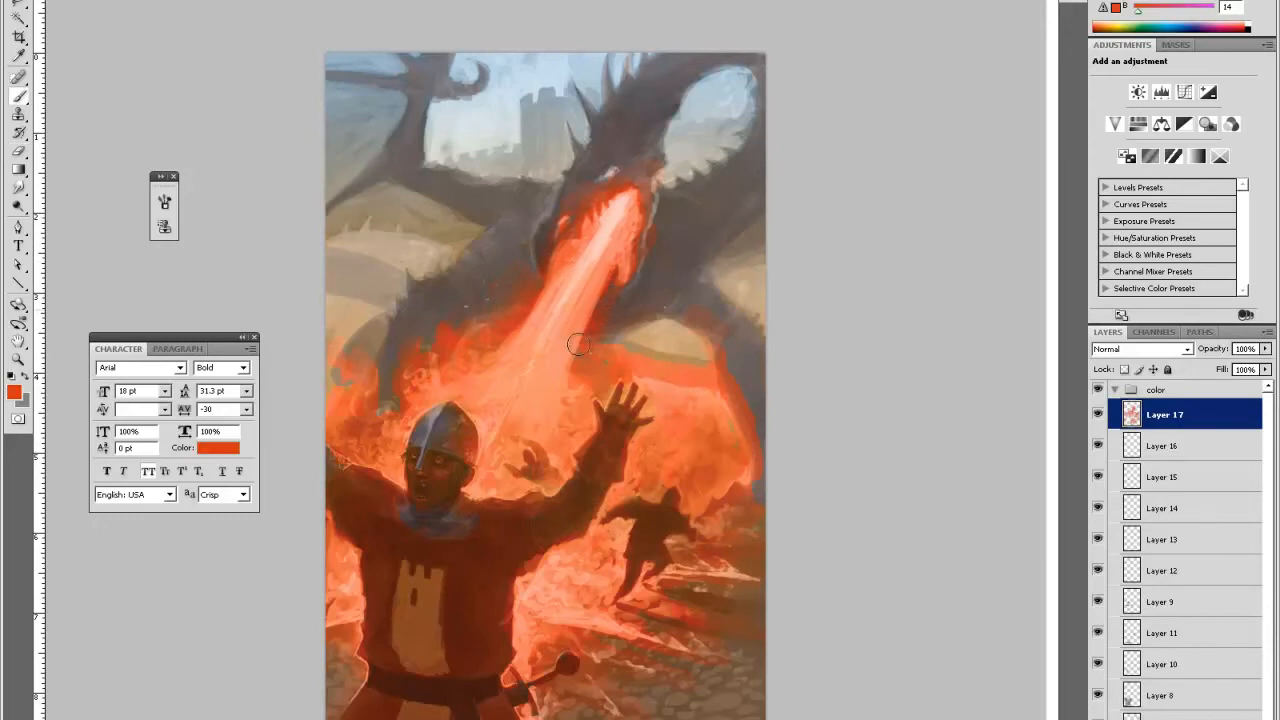
key("e")
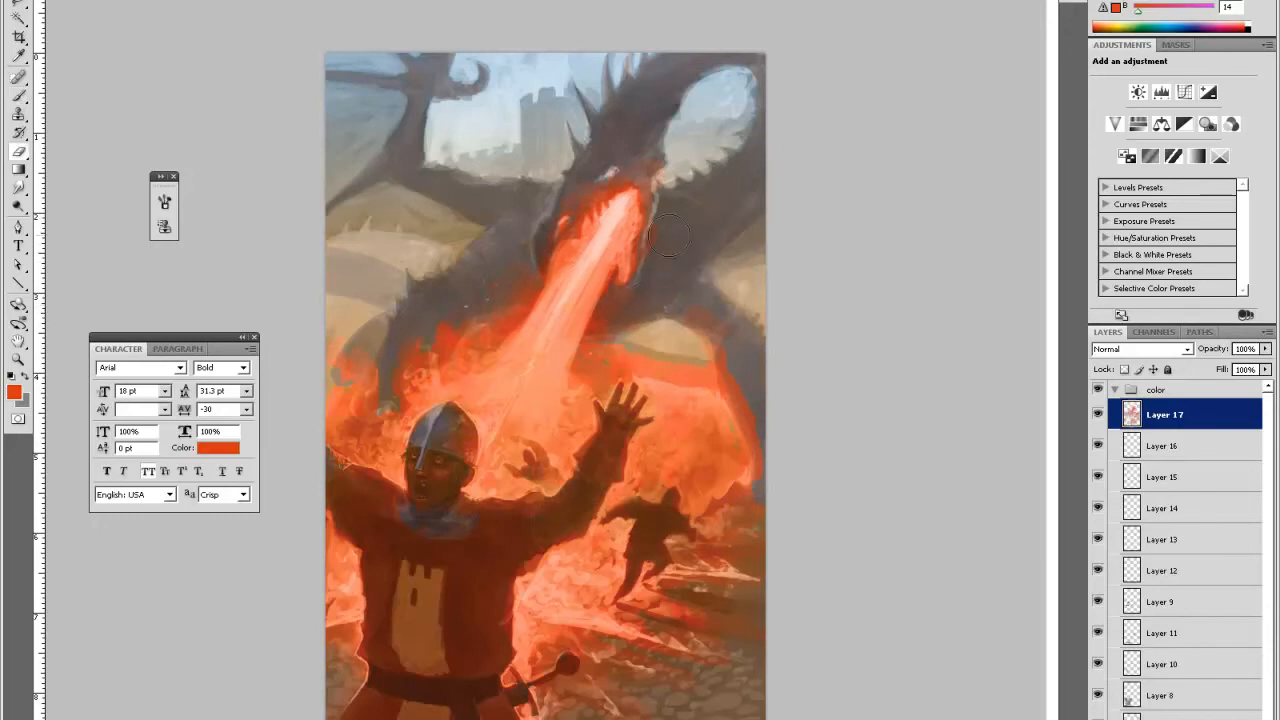
- Brush an orange-red glow onto the dragon's body and the leg nearest the flames left of the fire stream, blending it with the Eraser
key("b")
key("e")
key("b")
left_click_drag(375, 298, 382, 346)
key("e")
key("b")
left_click_drag(452, 296, 468, 330)
key("e")
key("b")
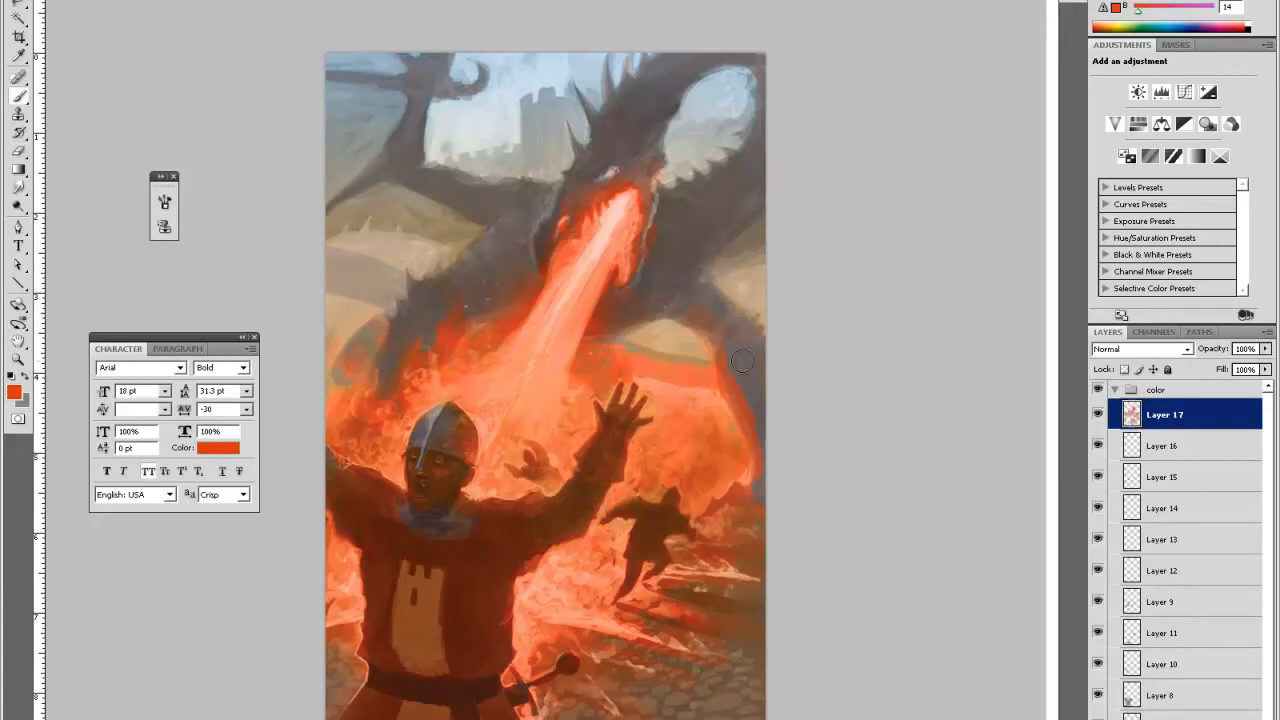
- Paint an orange-red glow down the dragon's leg beside the fire cloud, out to the painting's right edge
left_click_drag(730, 393, 742, 358)
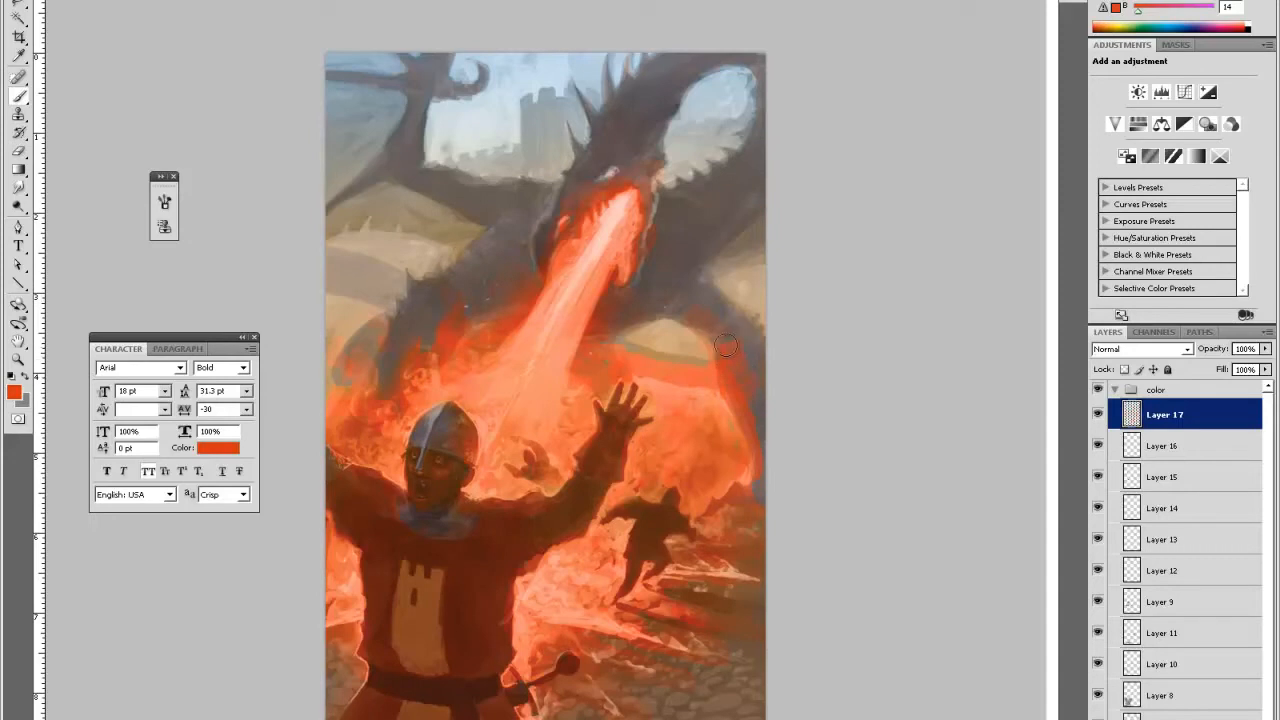
key("e")
key("b")
left_click_drag(768, 415, 756, 473)
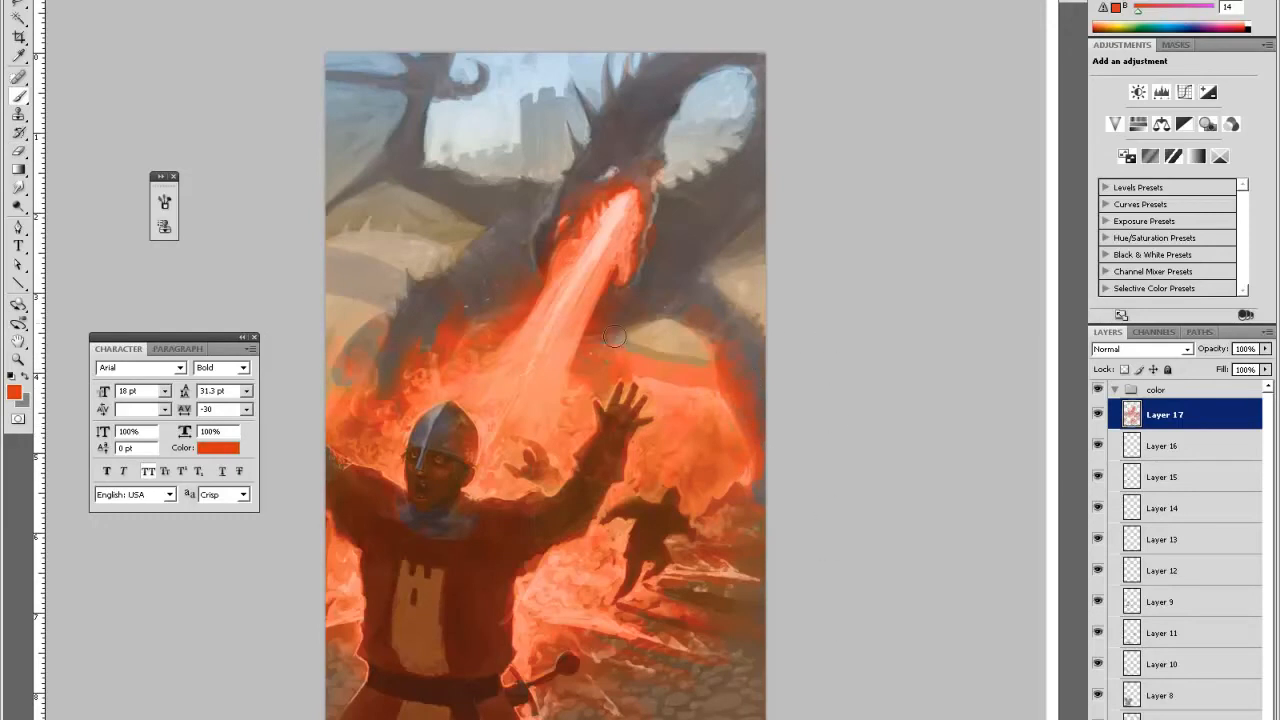
key("e")
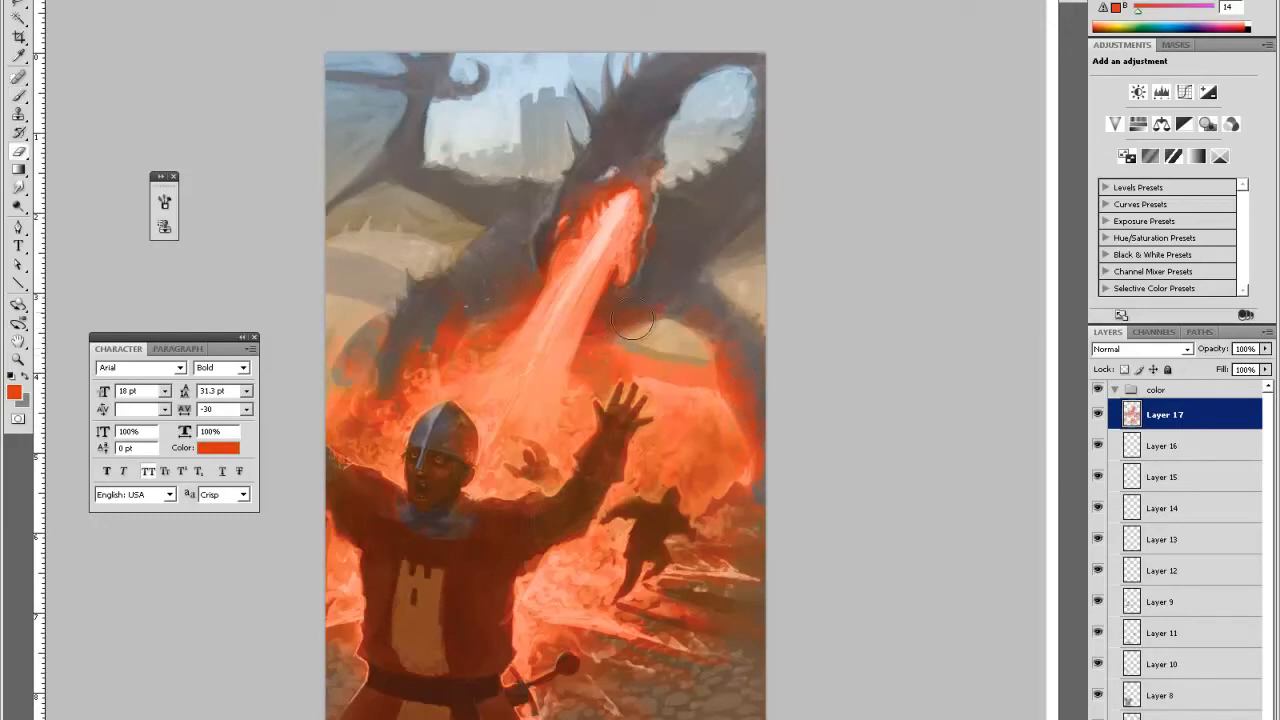
- Tint the dragon's underside above the hill orange-red and soften the glow there and over the hill with the Eraser
key("b")
key("e")
left_click_drag(641, 284, 659, 298)
key("b")
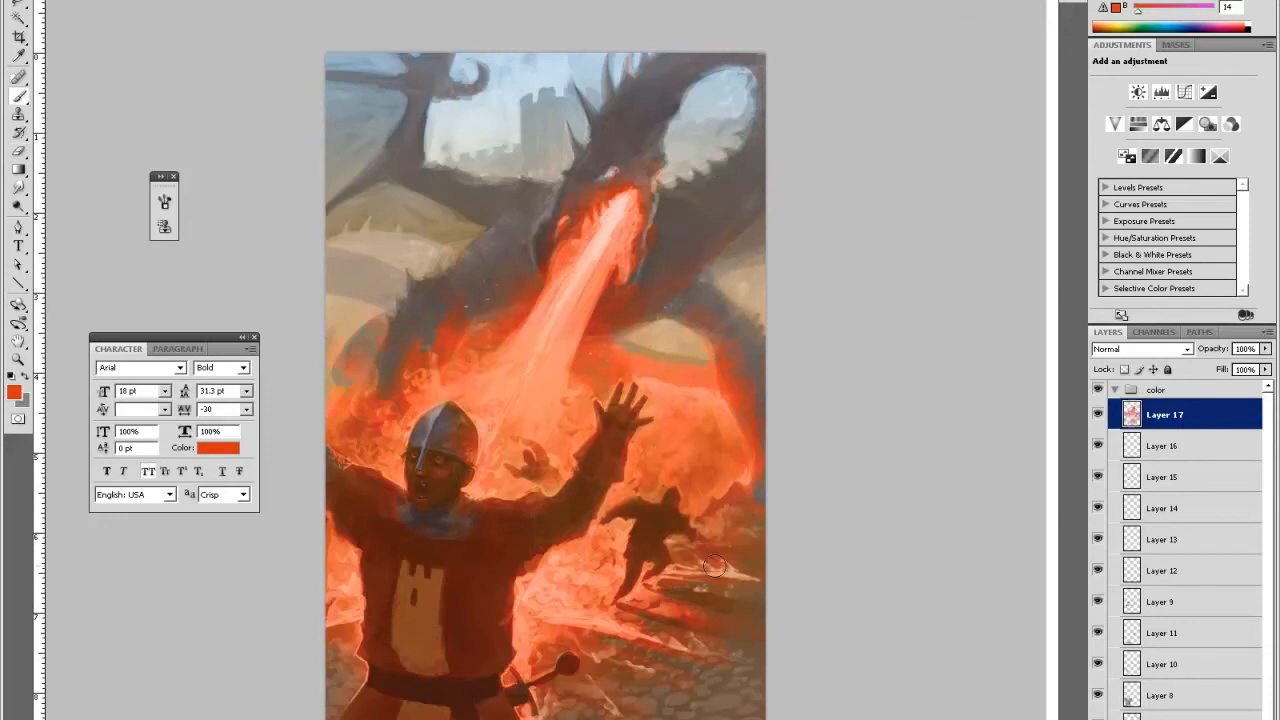
key("e")
left_click_drag(620, 345, 692, 362)
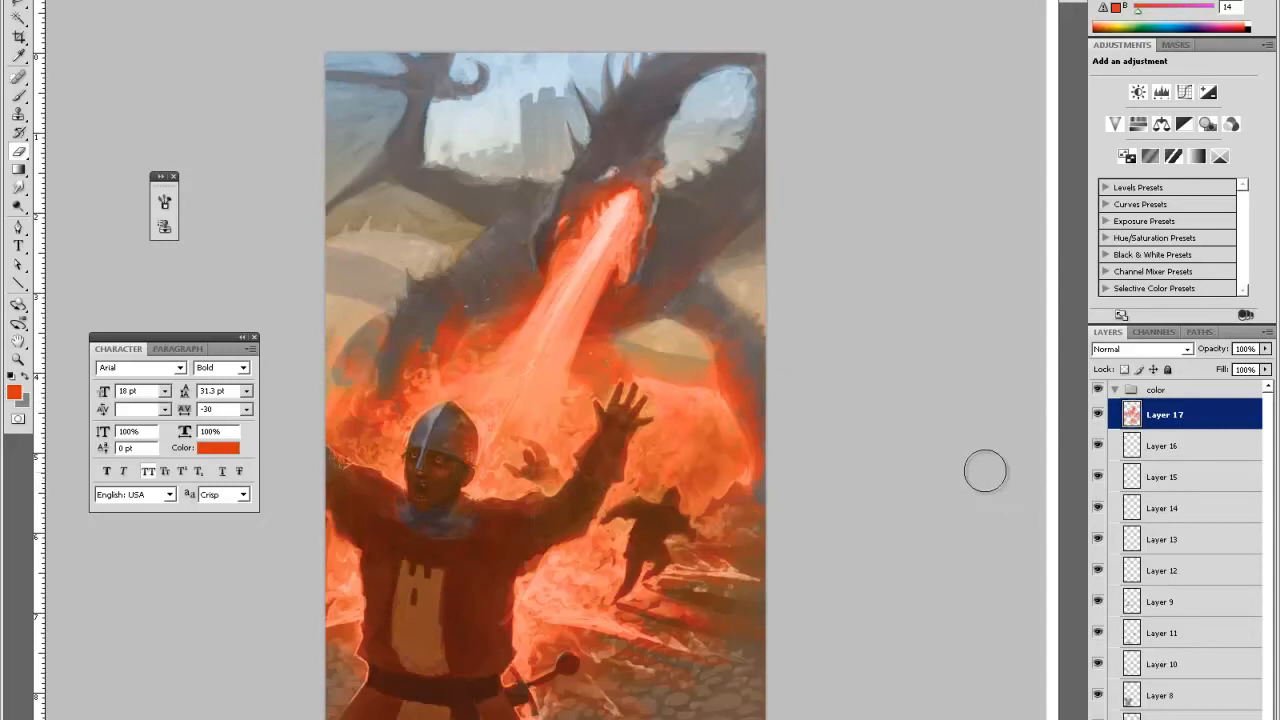
key("b")
key("e")
- Add a new layer and paint the dragon's fire stream light orange (ffab3d)
key("ctrl+shift+alt+n")
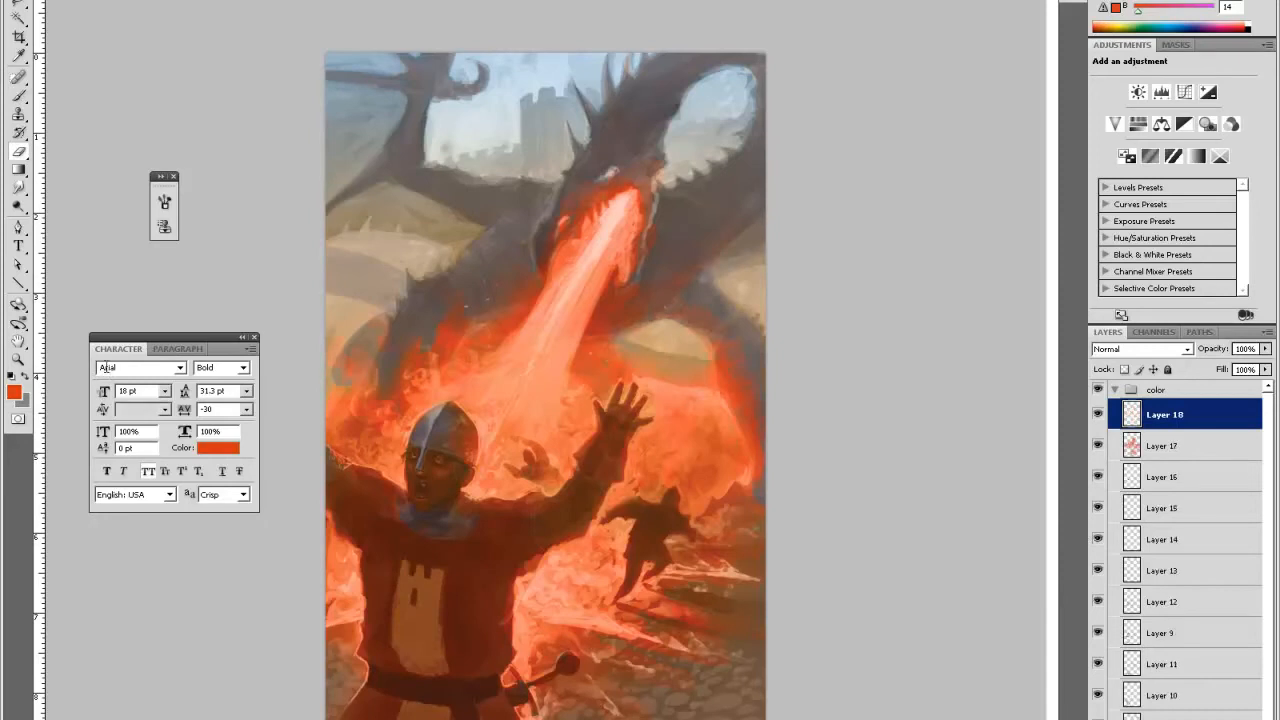
left_click(13, 391)
left_click_drag(723, 513, 723, 502)
left_click_drag(677, 346, 660, 312)
key("Return")
key("b")
mouse_move(612, 218)
left_mouse_down()
mouse_move(606, 246)
mouse_move(563, 275)
left_mouse_up()
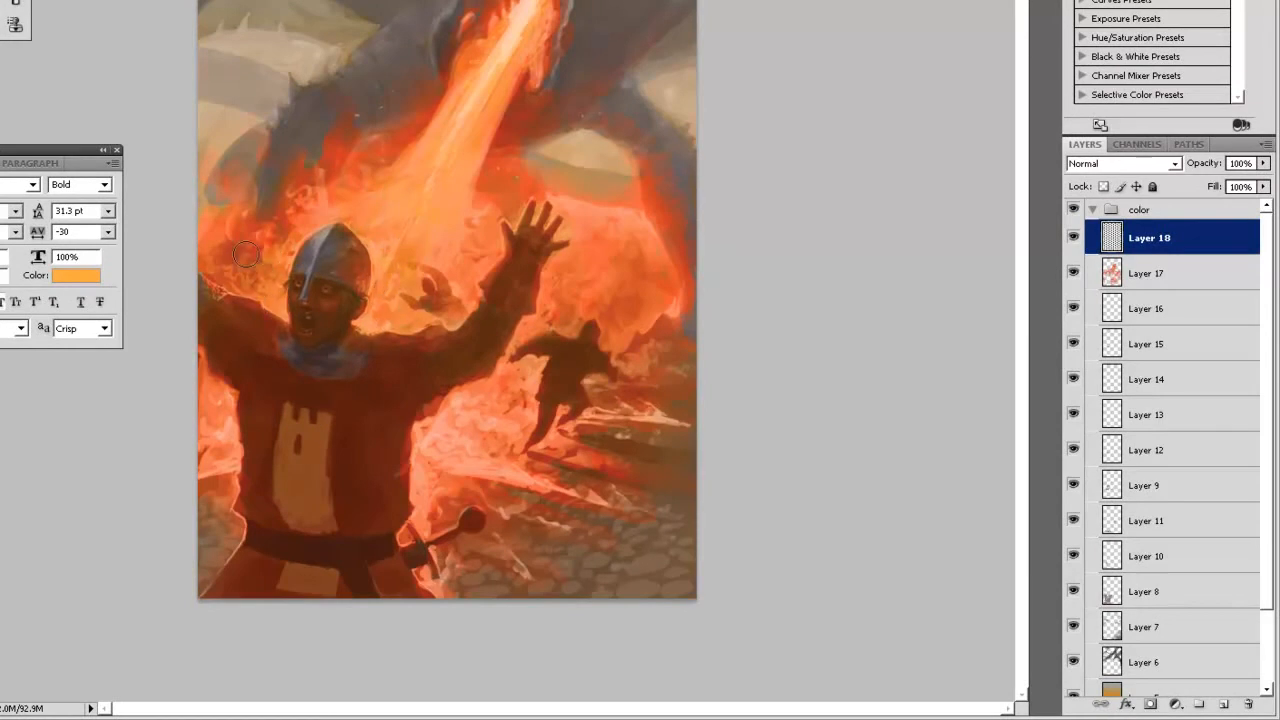
- Paint light orange over the flames around the knight's helmet, beside the torso and behind the raised hand, enlarging the brush for the bigger areas
left_click_drag(276, 240, 314, 207)
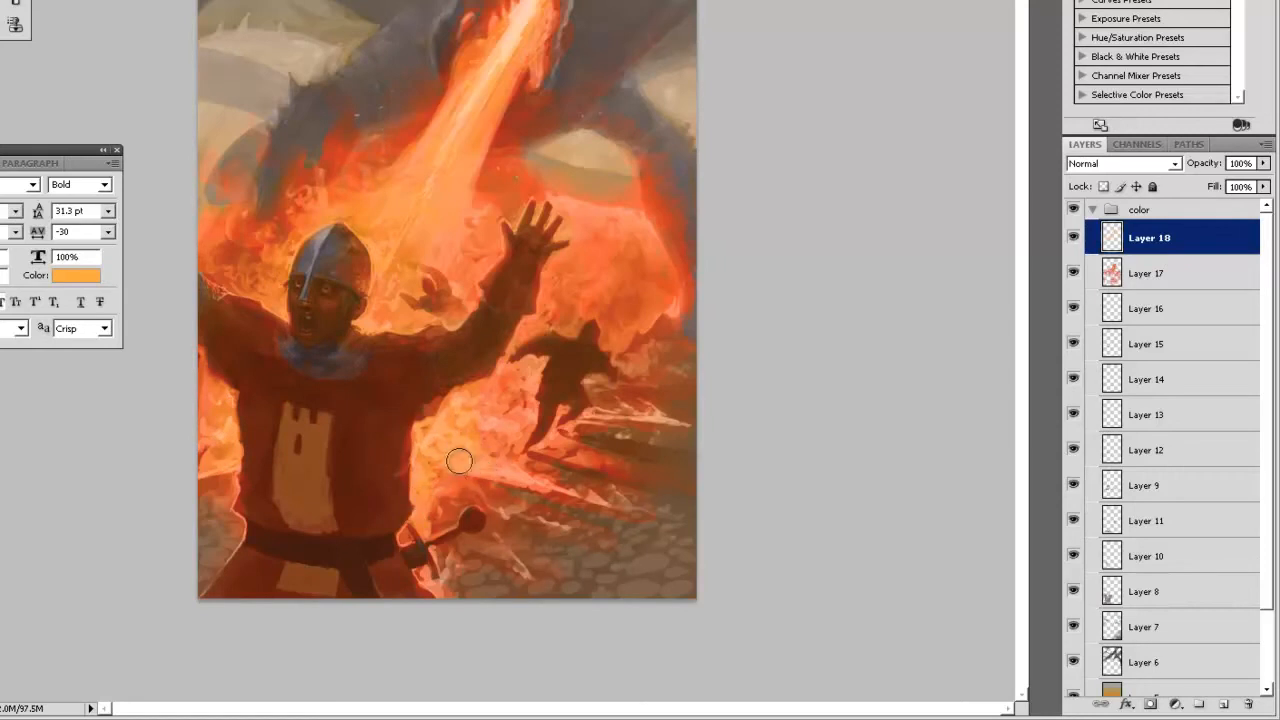
key("]")
key("]")
key("]")
left_click_drag(482, 431, 526, 438)
left_click_drag(599, 297, 621, 258)
left_click_drag(521, 203, 527, 173)
left_click_drag(505, 445, 493, 472)
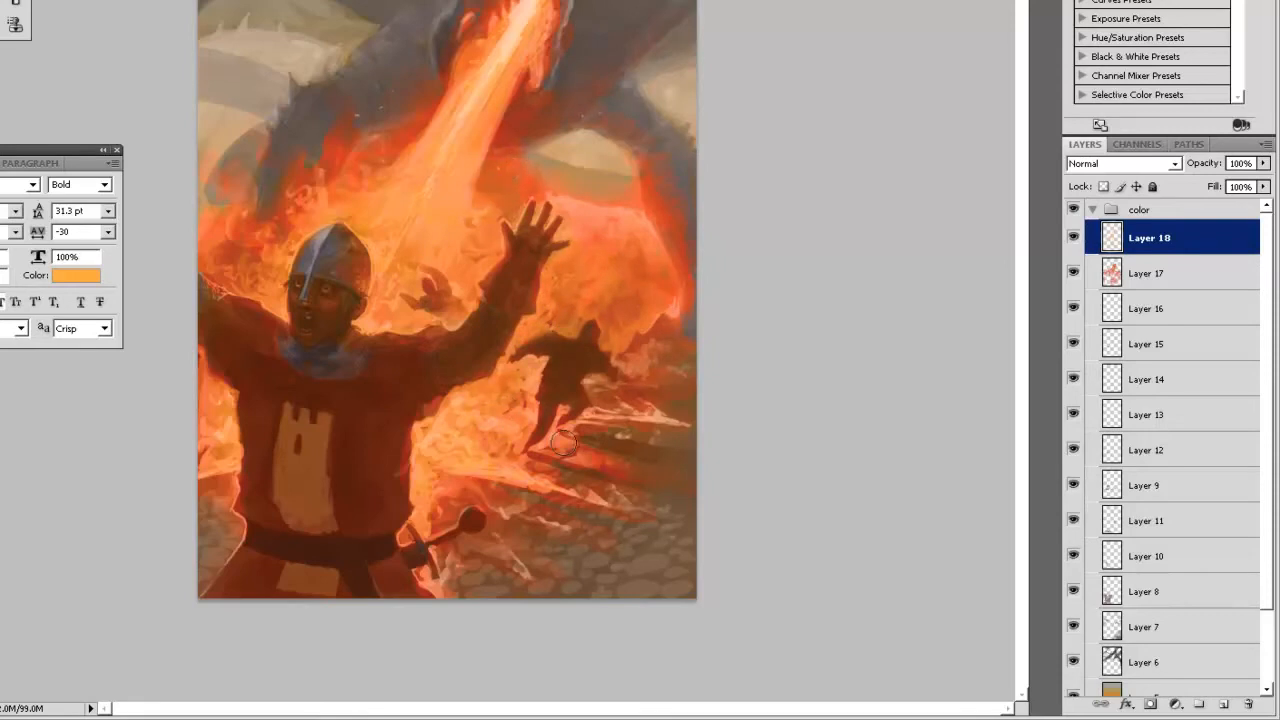
- Tint the ground flames below the running figure and around the sword hilt light orange
left_click_drag(585, 452, 626, 412)
left_click_drag(529, 574, 544, 600)
left_click_drag(424, 576, 441, 581)
left_click_drag(424, 516, 406, 490)
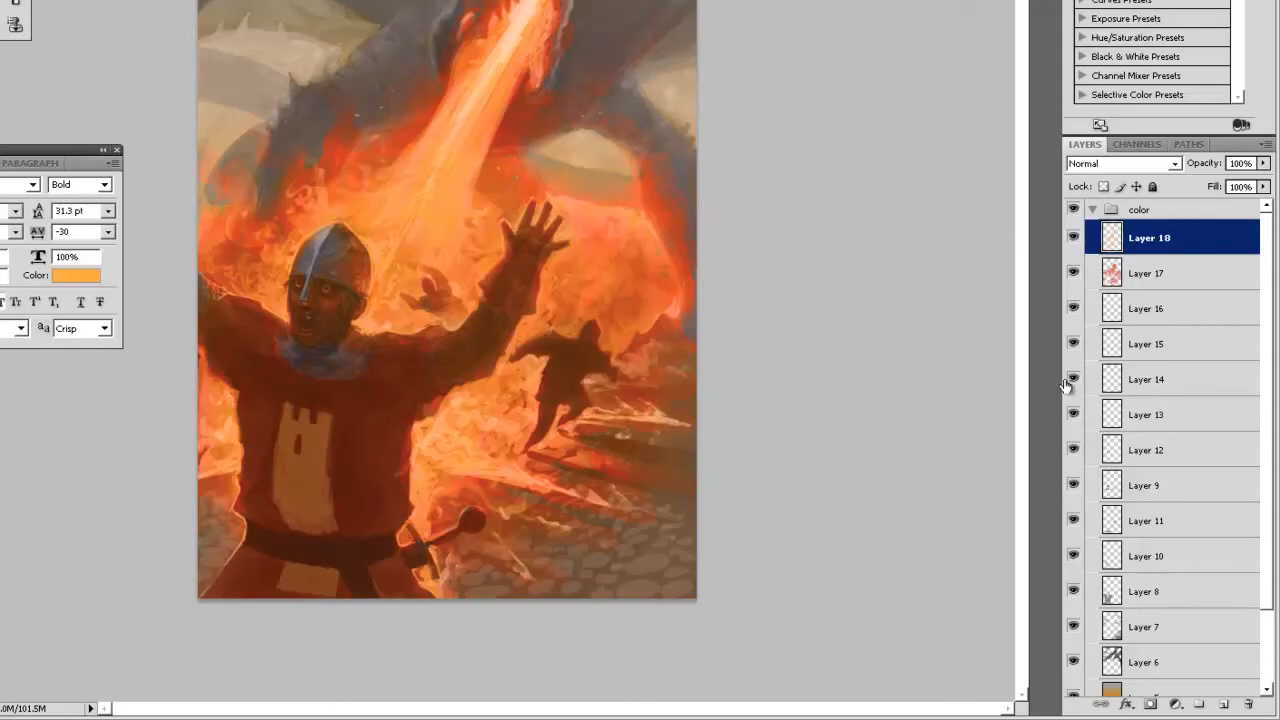
- Add another new layer and set the background colour to yellow ffe240
left_click(1225, 707)
left_click(23, 401)
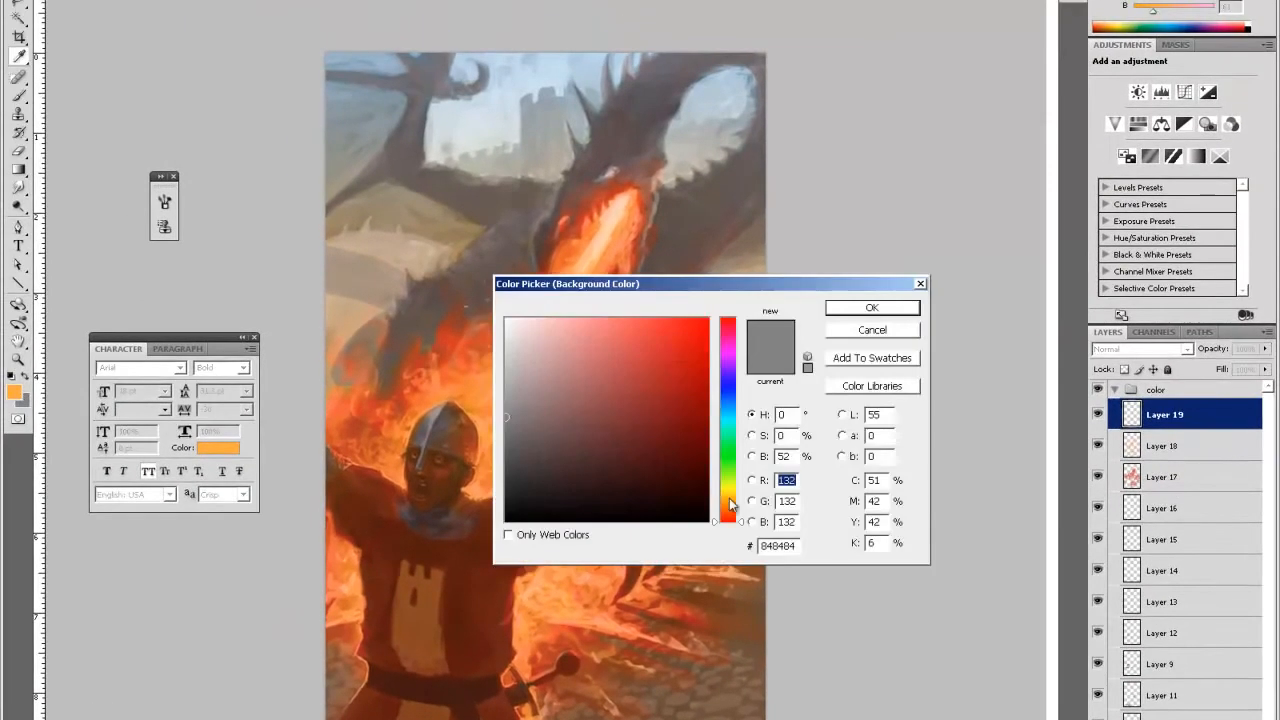
left_click_drag(724, 500, 724, 492)
left_click(657, 319)
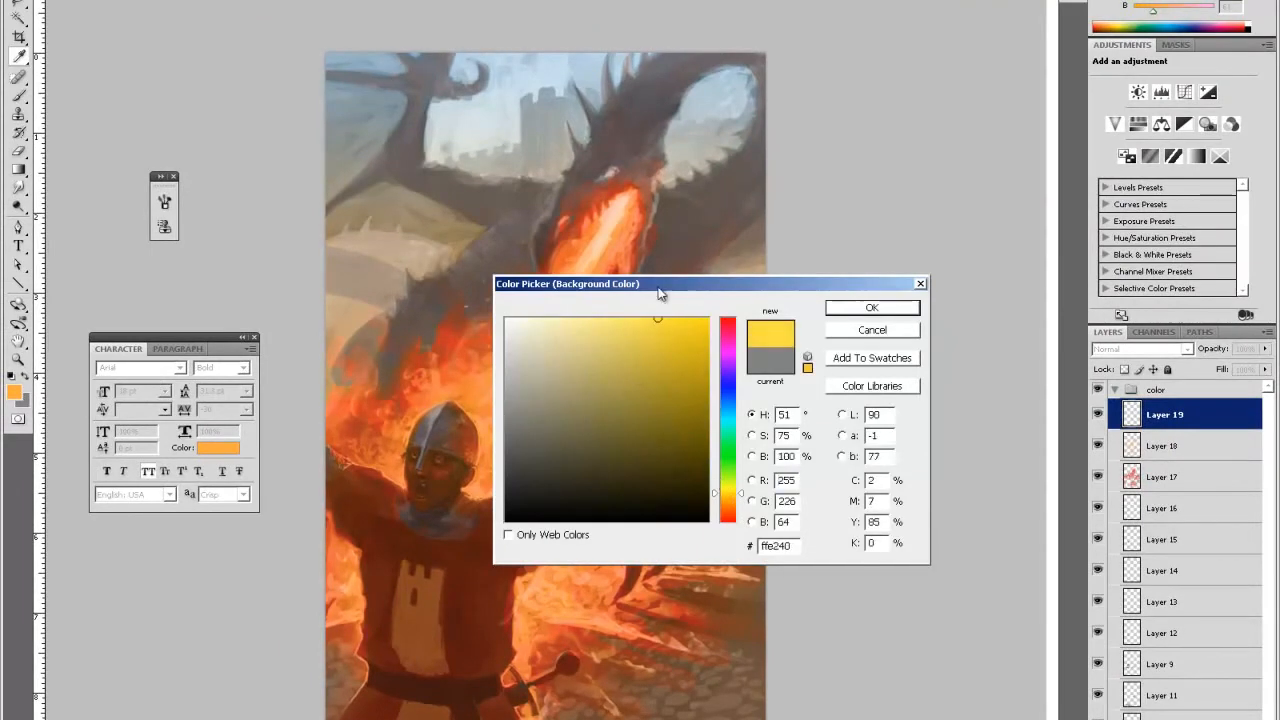
key("Return")
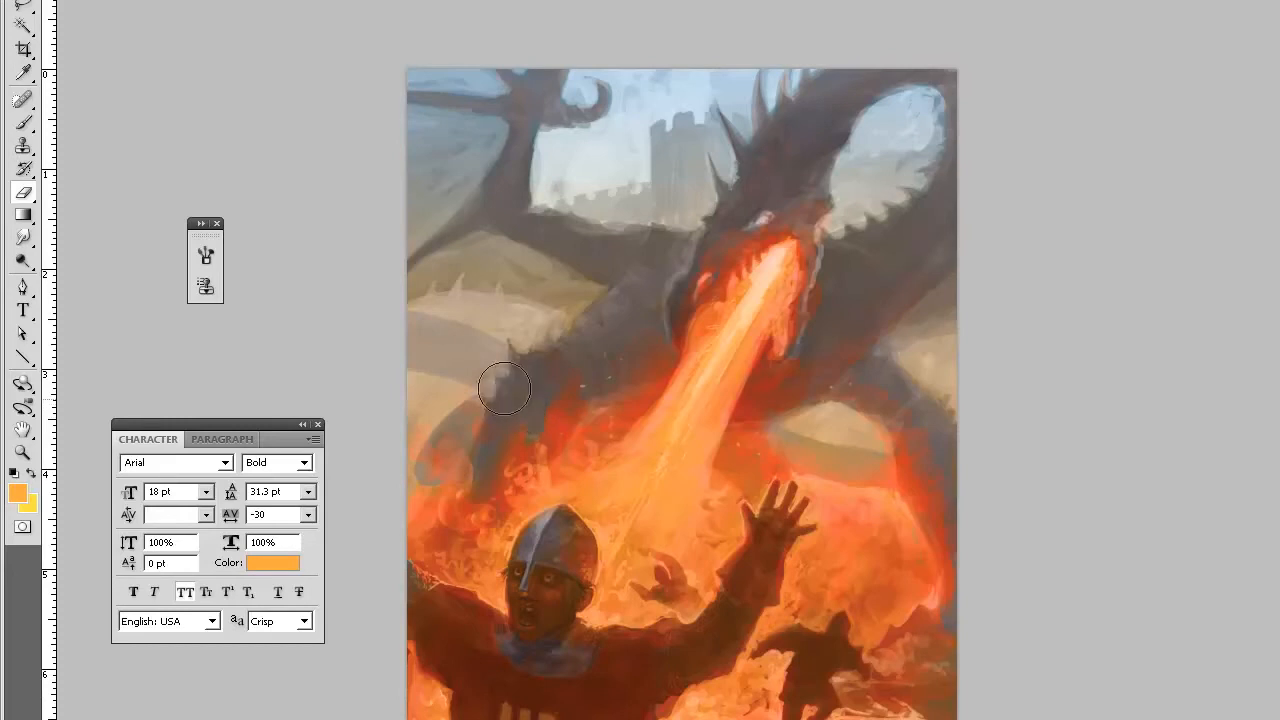
- Set the foreground colour to yellow-green b8e25e and paint the dragon's wing membrane with it
key("b")
left_click(20, 496)
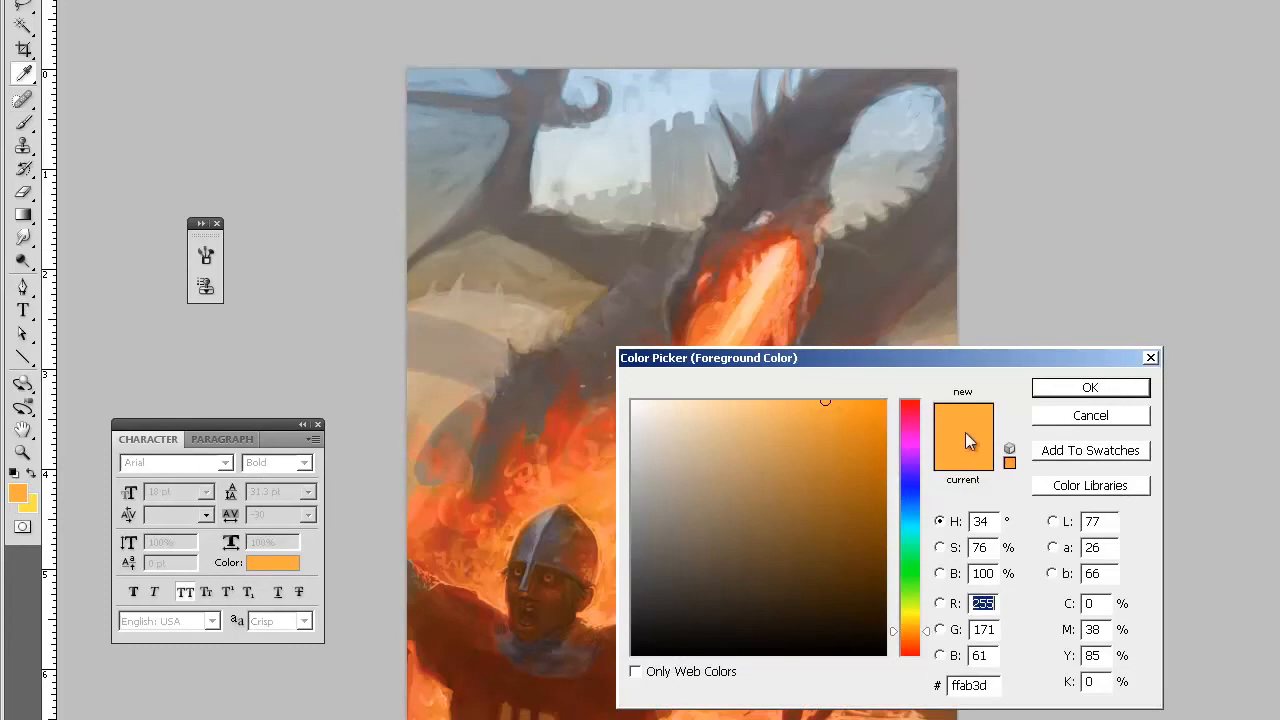
left_click_drag(917, 521, 914, 601)
left_click(781, 428)
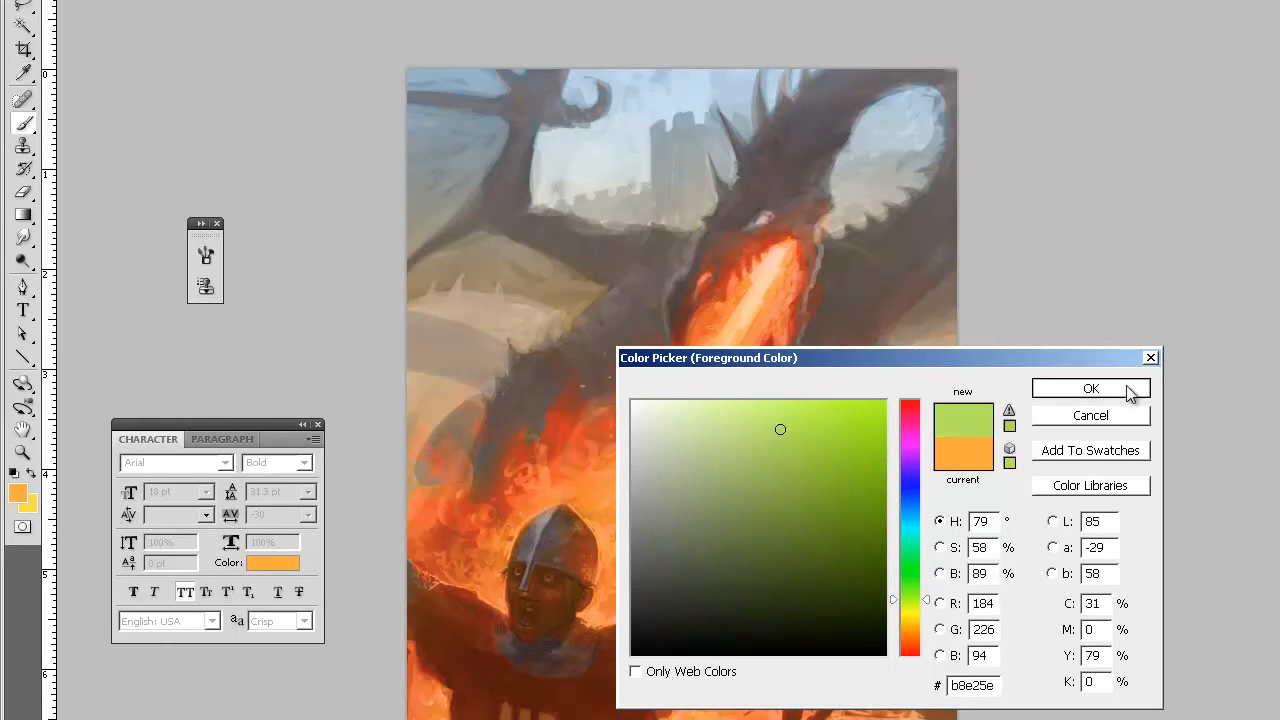
left_click(1080, 388)
key("b")
mouse_move(418, 112)
left_mouse_down()
mouse_move(484, 132)
mouse_move(492, 147)
mouse_move(430, 230)
mouse_move(428, 212)
mouse_move(403, 211)
mouse_move(407, 116)
mouse_move(429, 80)
mouse_move(516, 72)
left_mouse_up()
key("e")
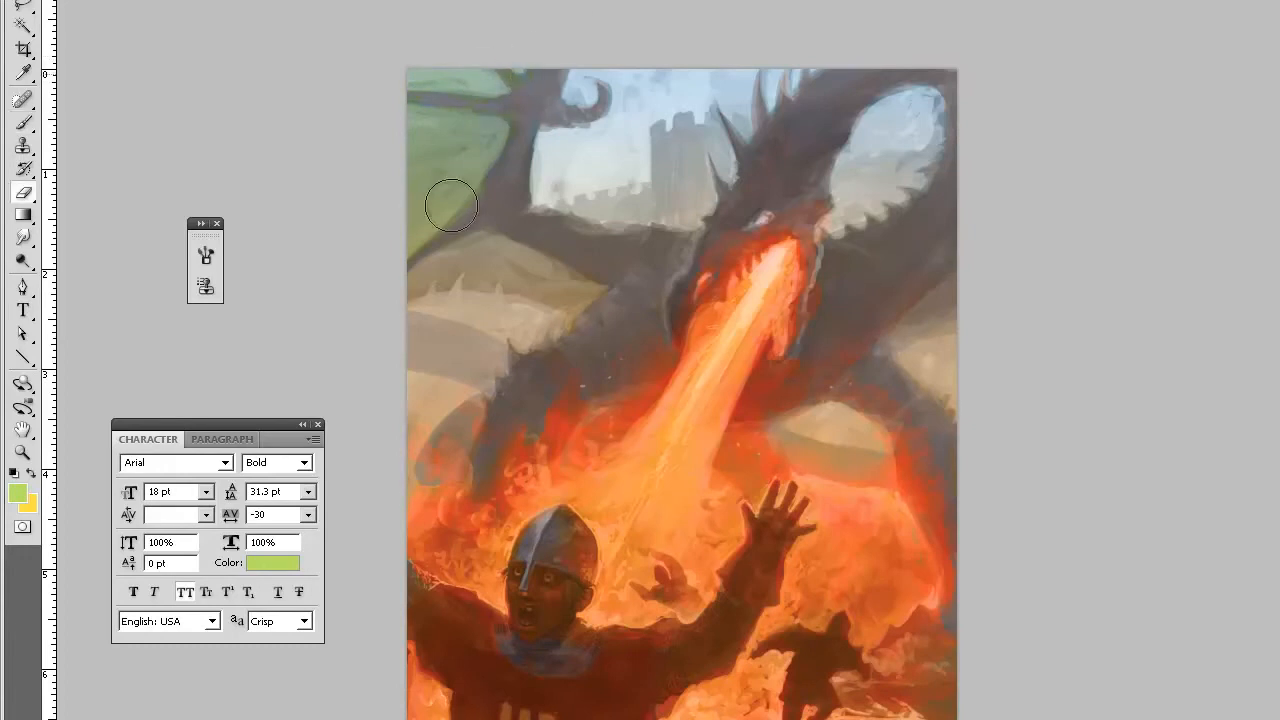
- Paint the distant hill below the wing yellow-green and soften the tint with the Eraser
key("b")
mouse_move(469, 247)
left_mouse_down()
mouse_move(535, 264)
mouse_move(540, 289)
mouse_move(592, 289)
left_mouse_up()
key("e")
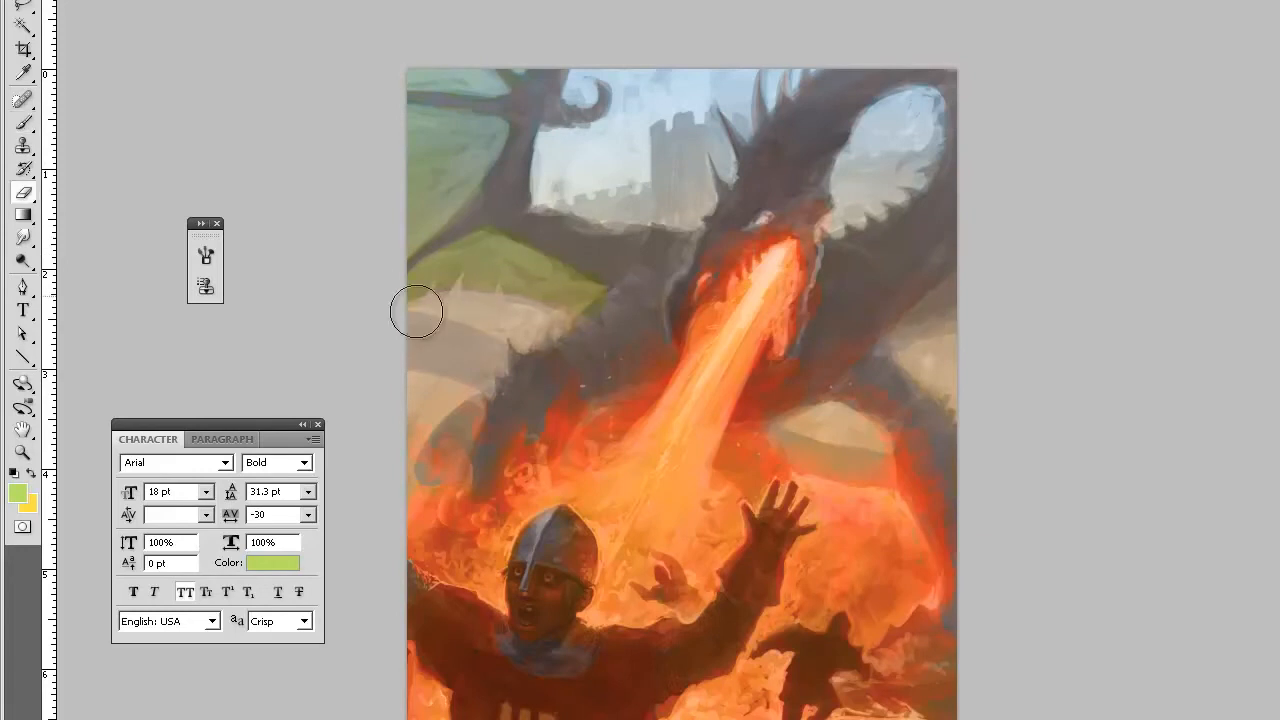
key("b")
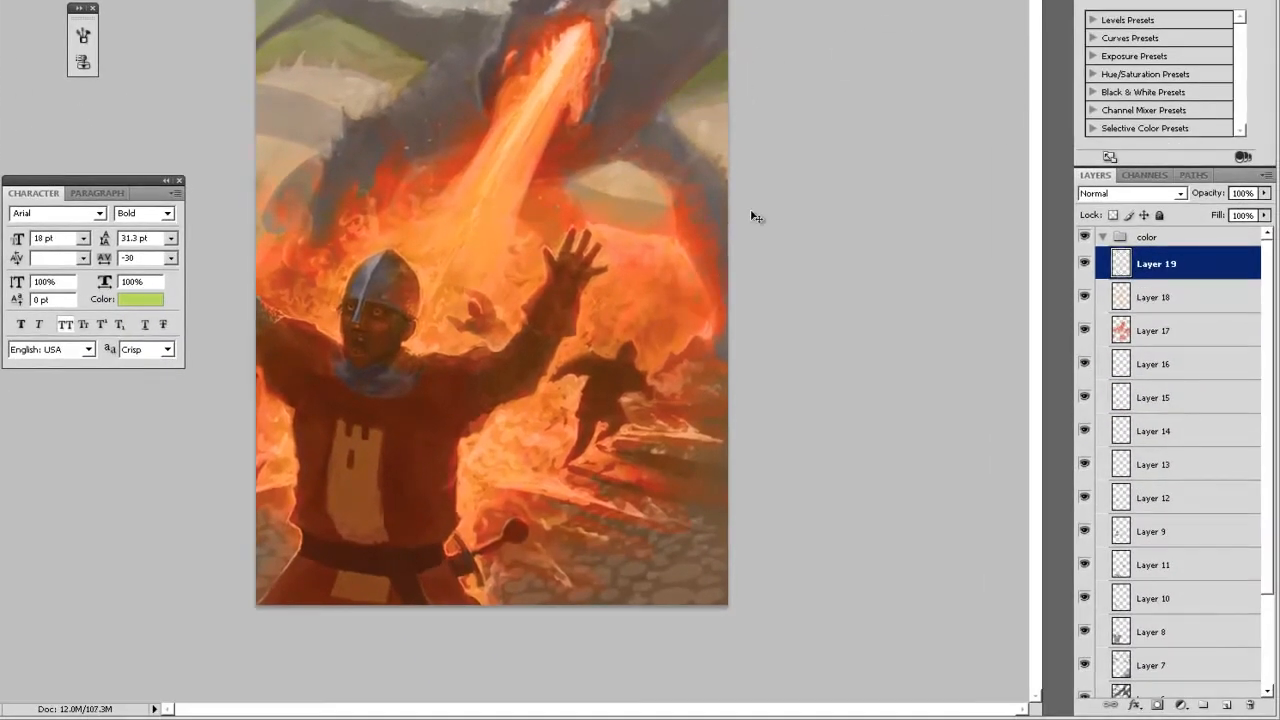
- Shift the hue of Layer 19 by -38 with Hue/Saturation
key("ctrl+u")
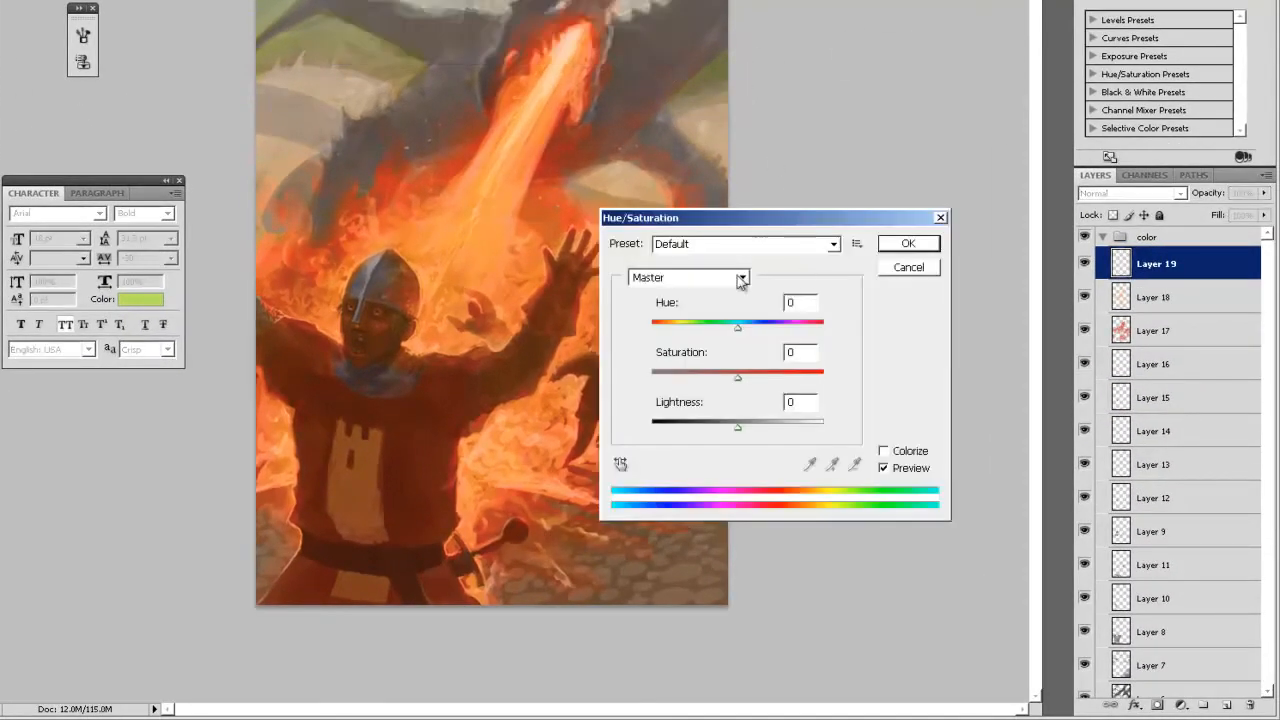
mouse_move(708, 331)
left_mouse_down()
mouse_move(733, 336)
mouse_move(706, 338)
left_mouse_up()
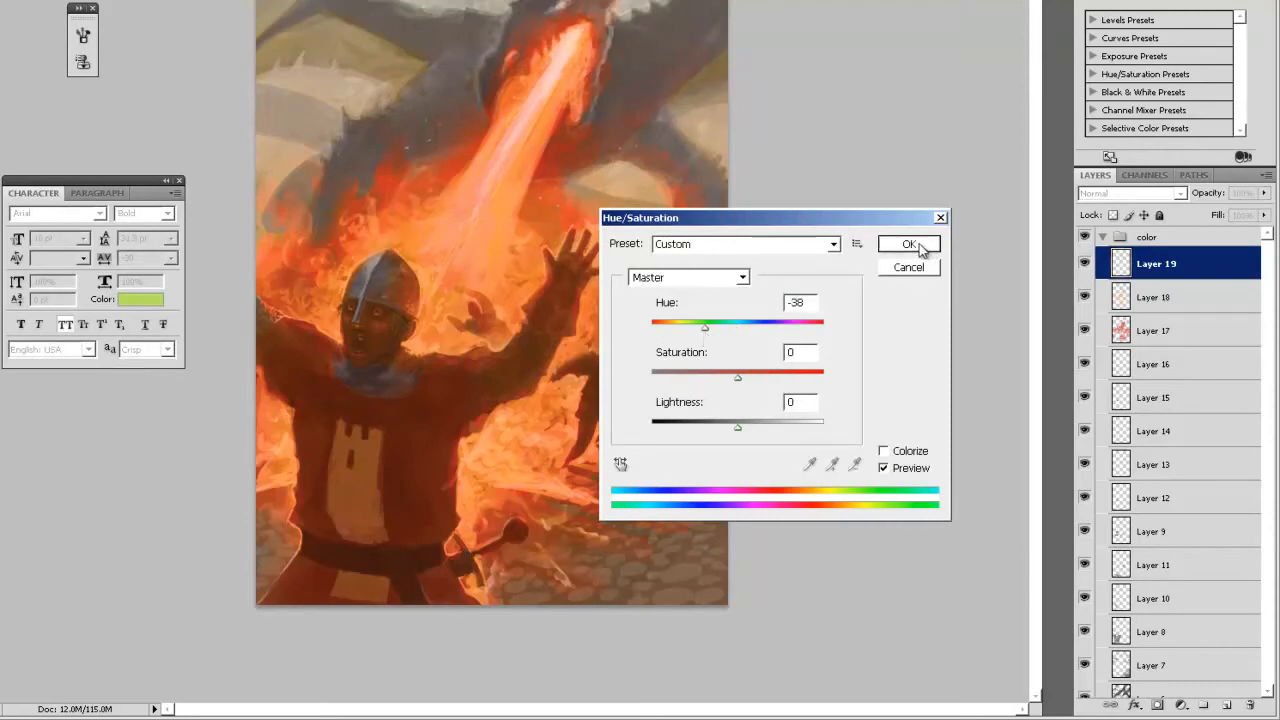
left_click(907, 243)
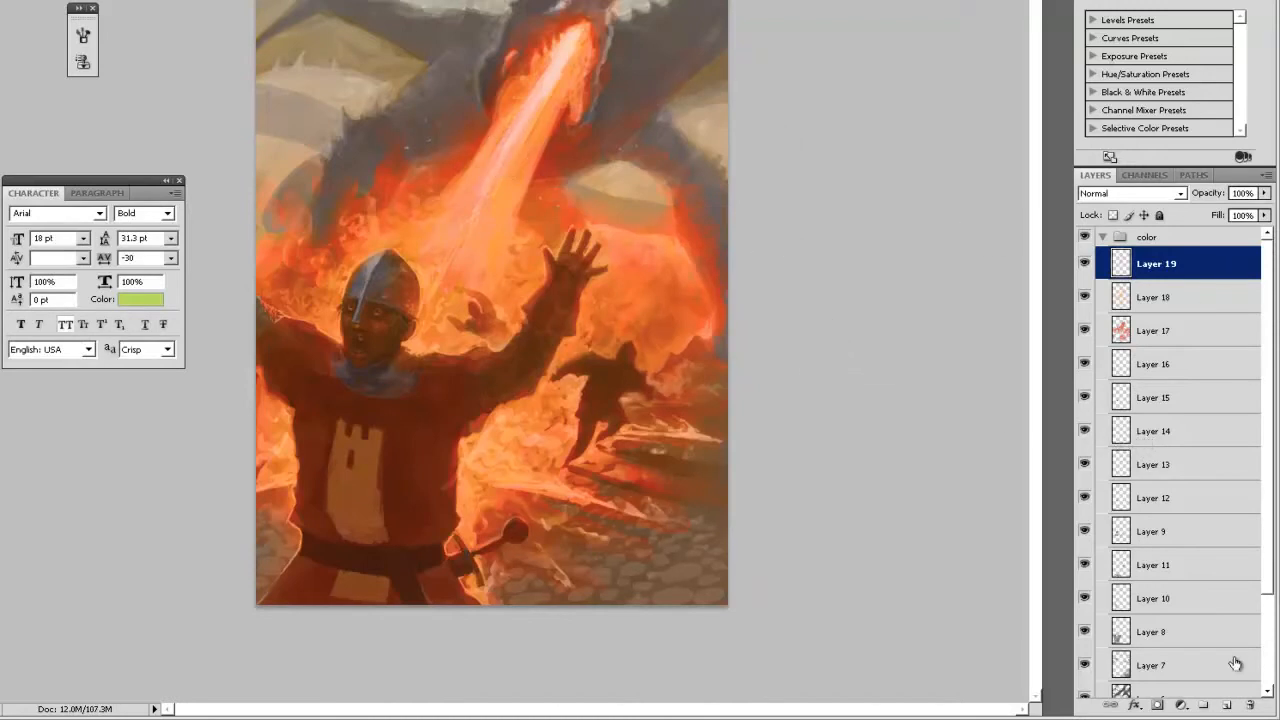
- Add a new layer and paint a warm orange glow around the edge of the distant castle tower, adjusting the brush size
left_click(1227, 703)
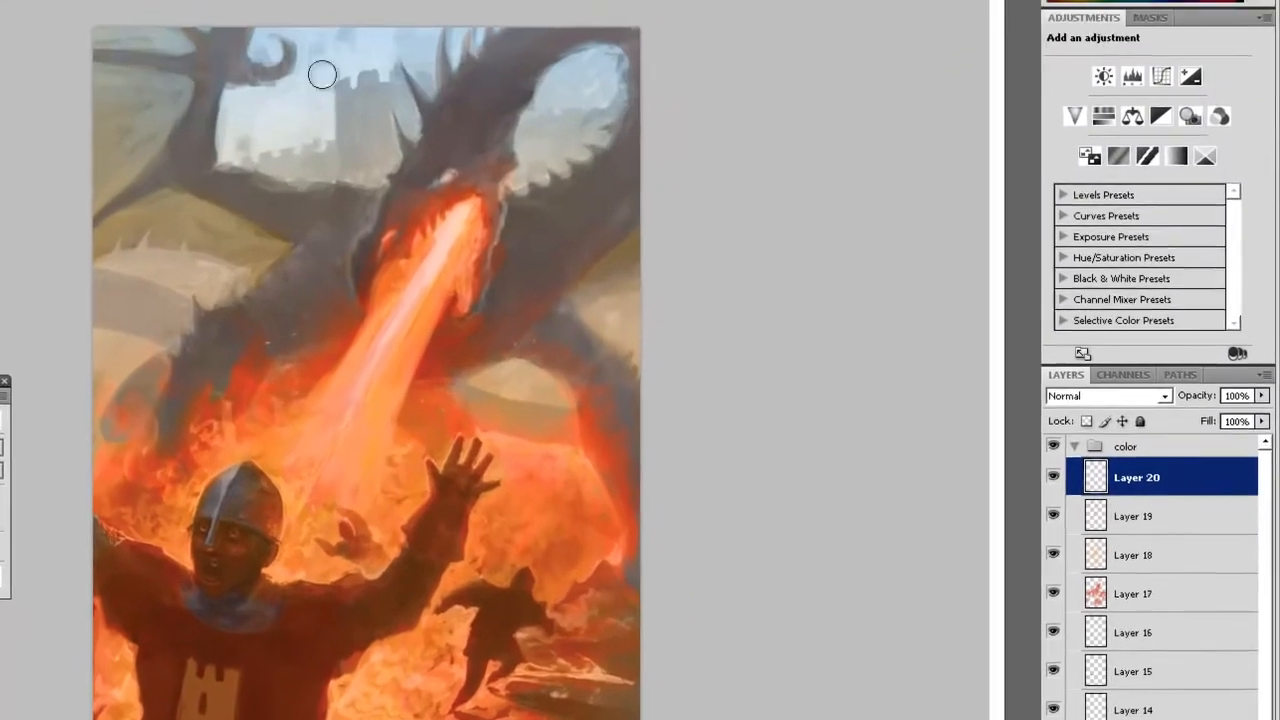
mouse_move(304, 142)
left_mouse_down()
mouse_move(318, 112)
mouse_move(315, 145)
mouse_move(339, 145)
mouse_move(293, 111)
mouse_move(291, 154)
left_mouse_up()
key("]")
key("]")
key("[")
key("[")
mouse_move(350, 87)
left_mouse_down()
mouse_move(386, 64)
mouse_move(346, 97)
mouse_move(384, 47)
left_mouse_up()
- Extend the orange glow along the castle's low walls with a resized brush
key("]")
key("]")
key("[")
key("[")
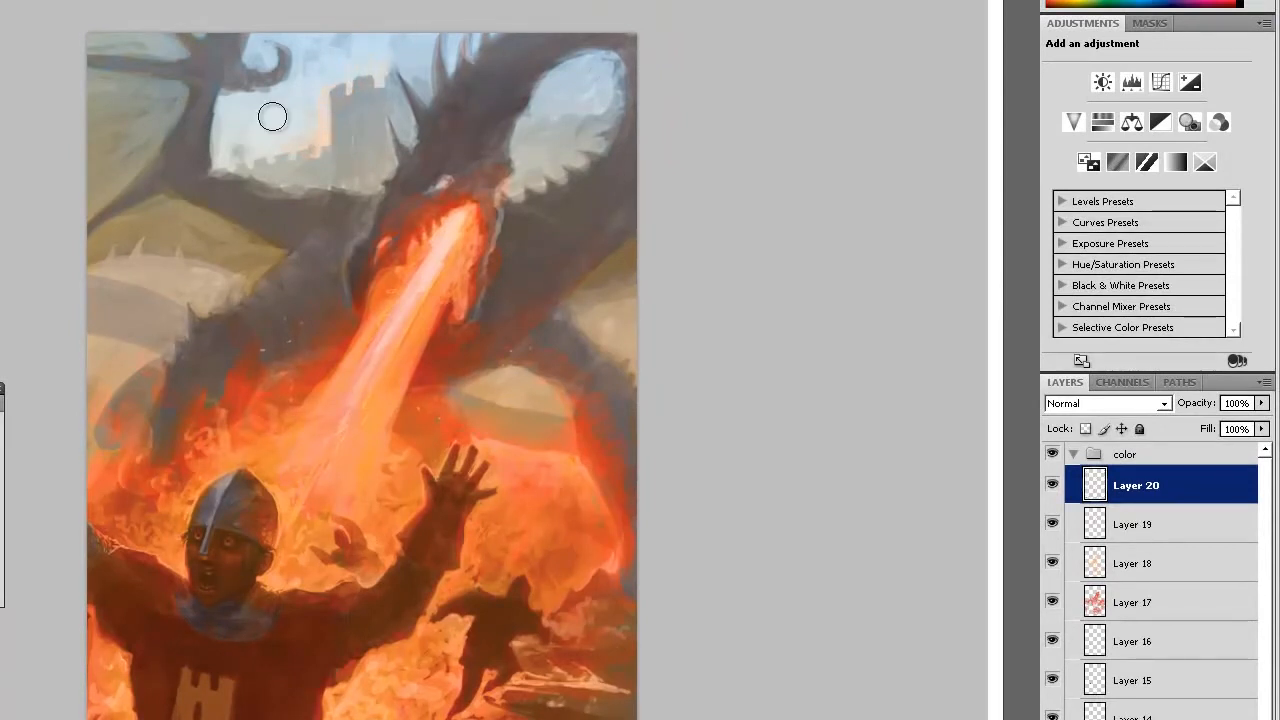
key("]")
key("]")
mouse_move(260, 154)
left_mouse_down()
mouse_move(294, 146)
mouse_move(243, 163)
mouse_move(294, 142)
left_mouse_up()
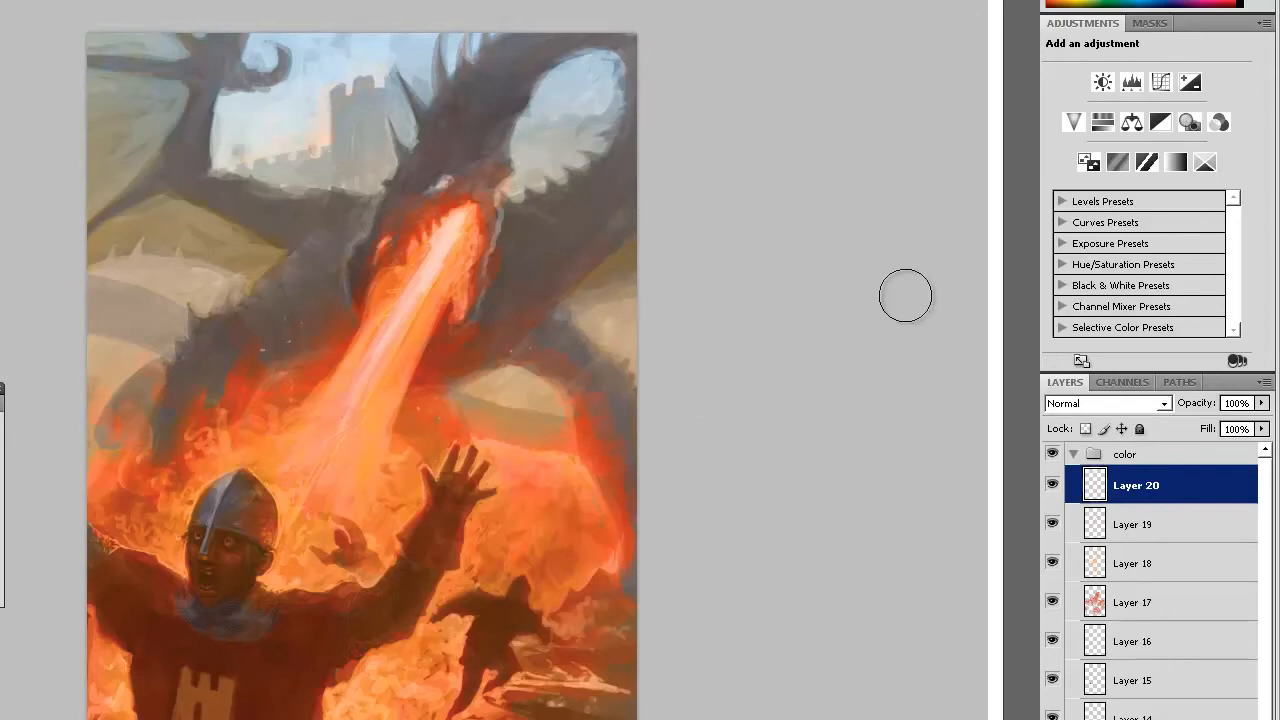
key("v")
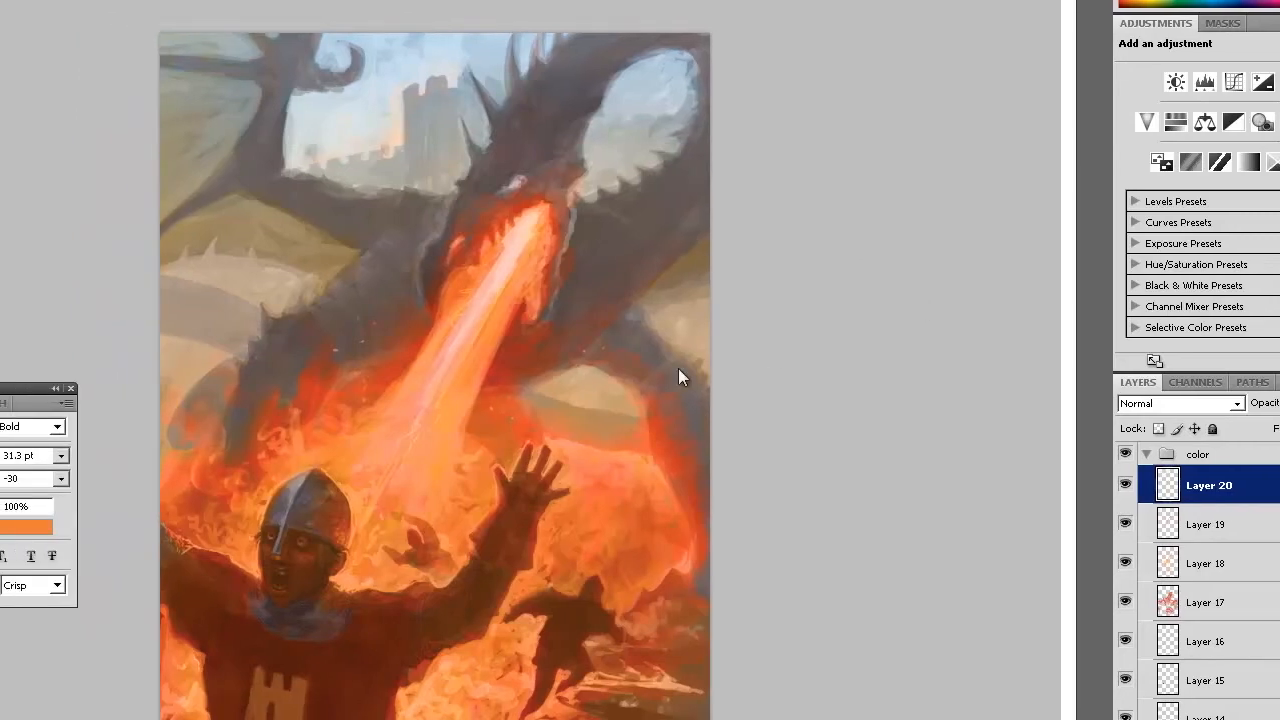
- Save the painting as a Photoshop PSD file with its layers kept
key("ctrl+alt+shift+s")
left_click(1018, 673)
key("ctrl+shift+s")
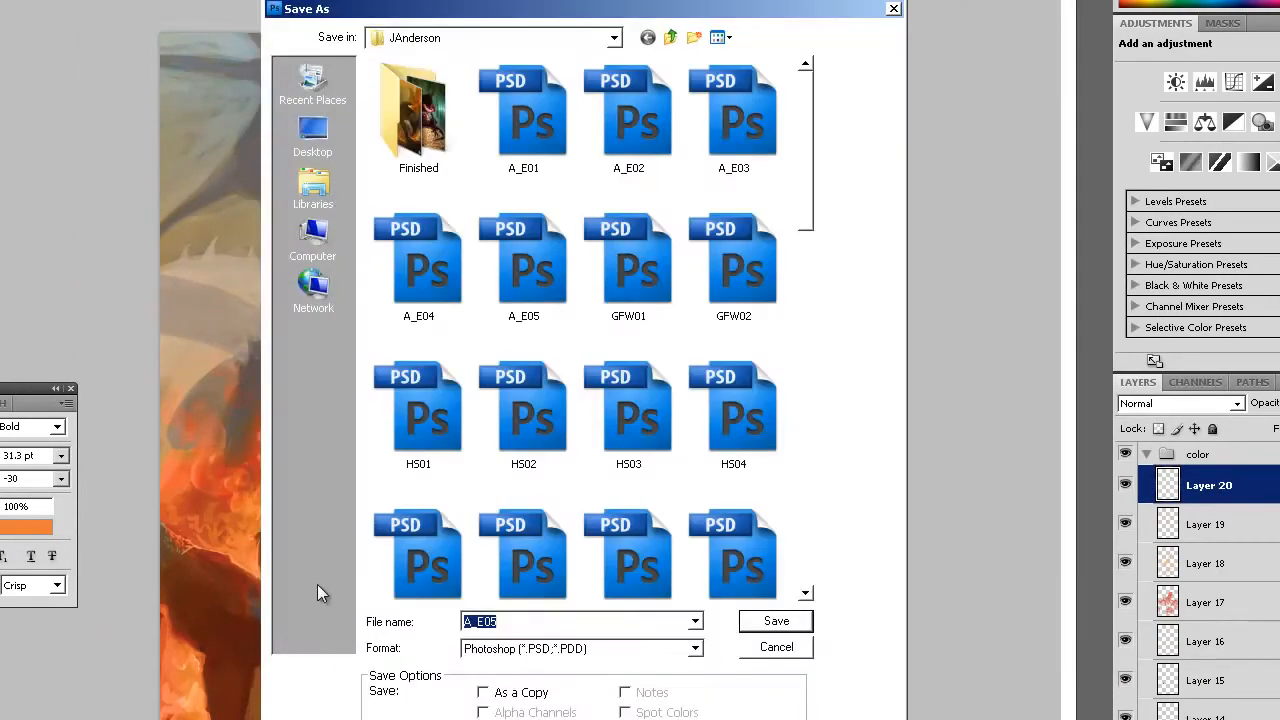
left_click(532, 621)
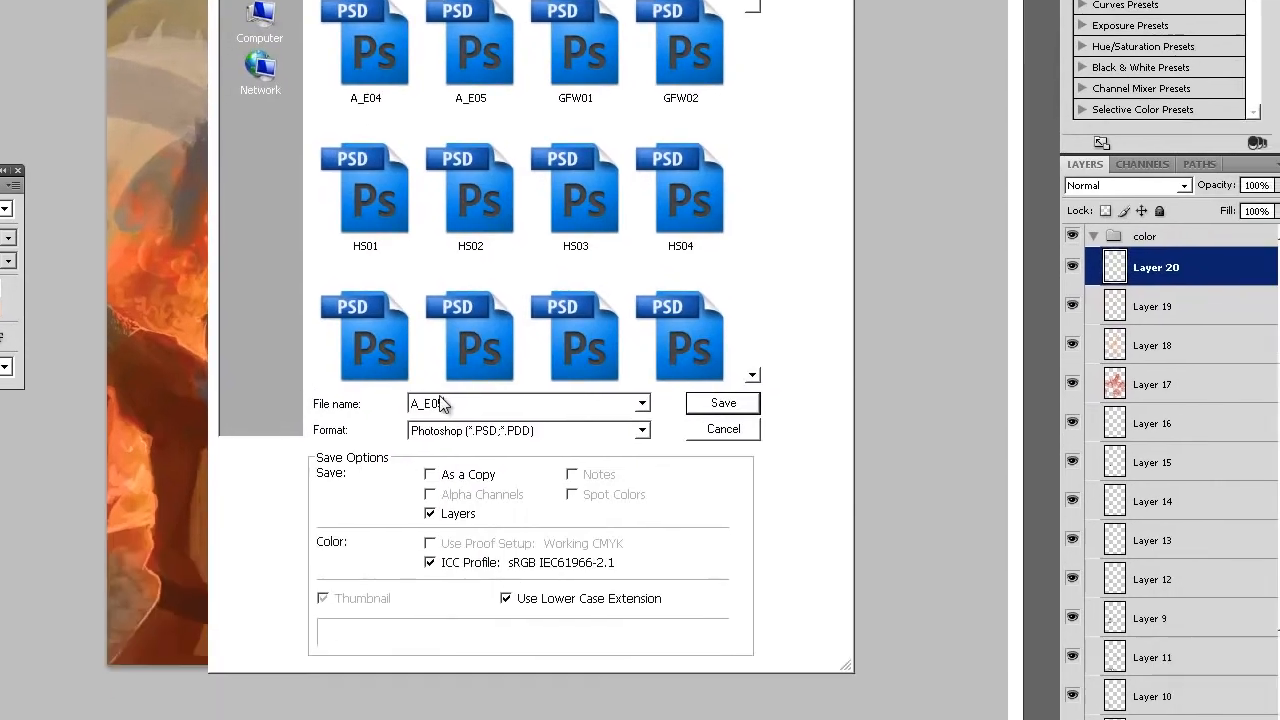
key("Return")
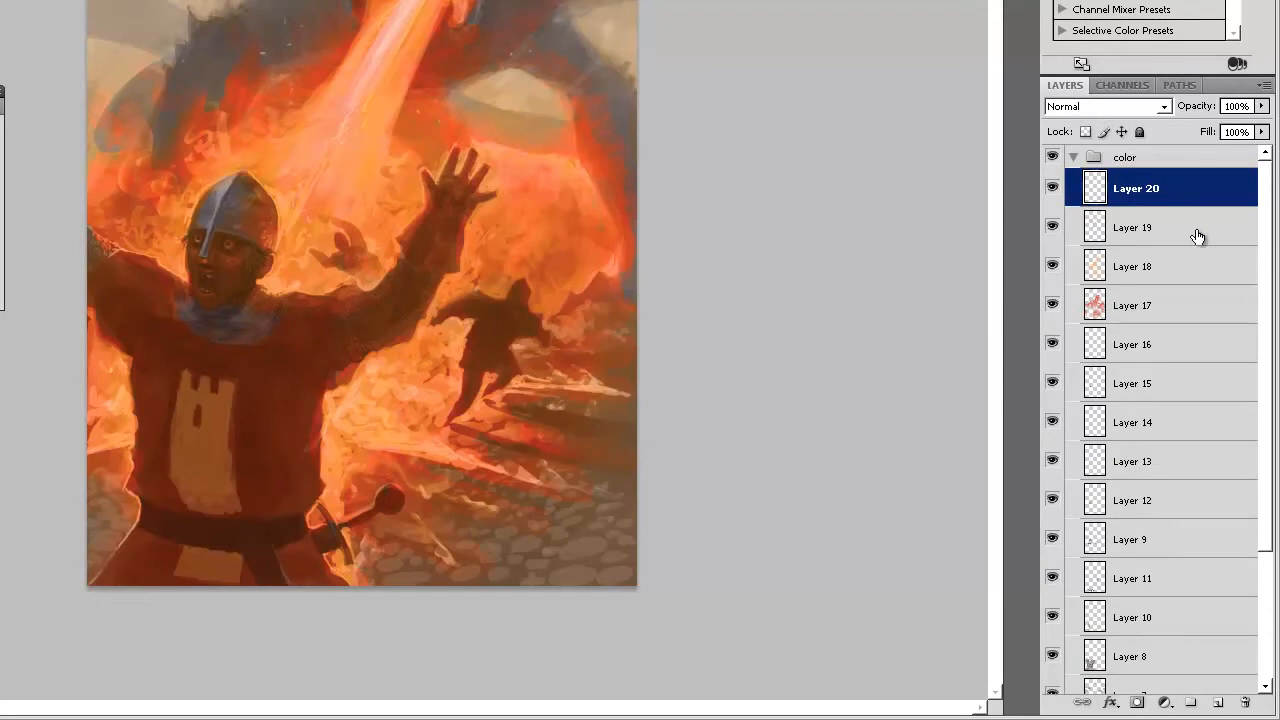
- Add a new layer above the color group and merge the group with Layer 4 copy and Layer 4 into one layer
left_click(1075, 158)
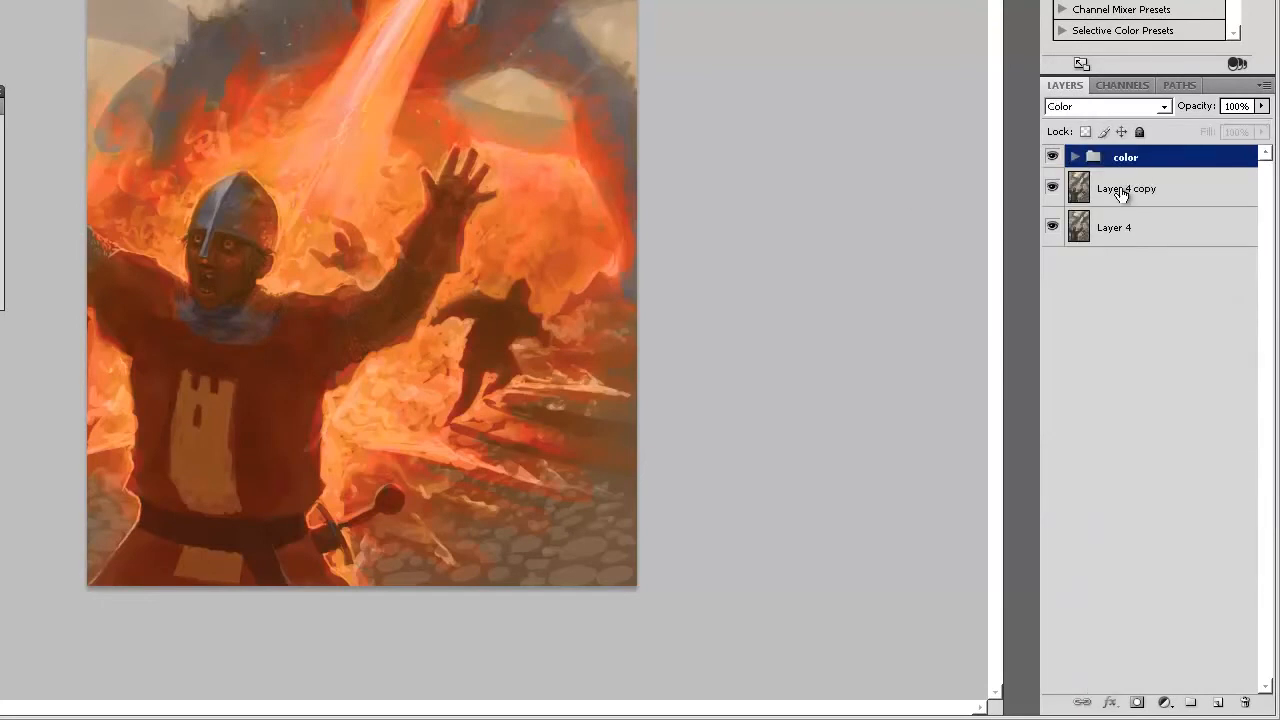
left_click(1217, 702)
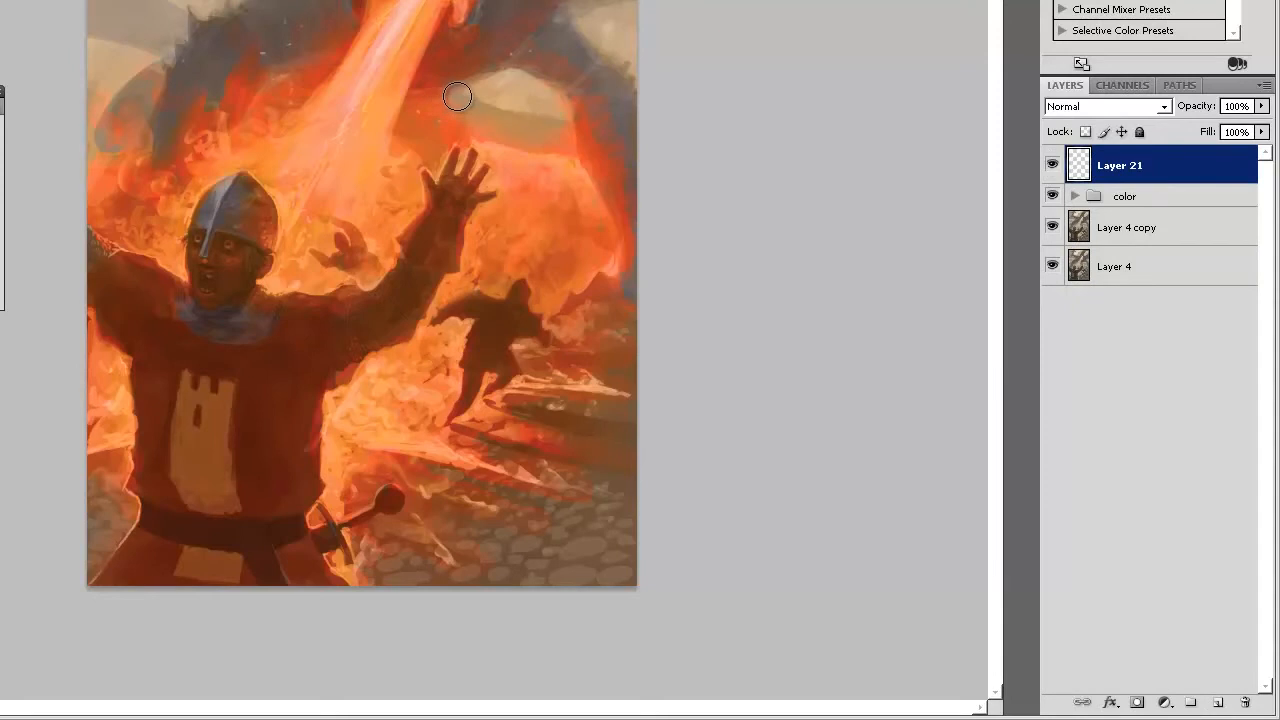
left_click(1142, 212)
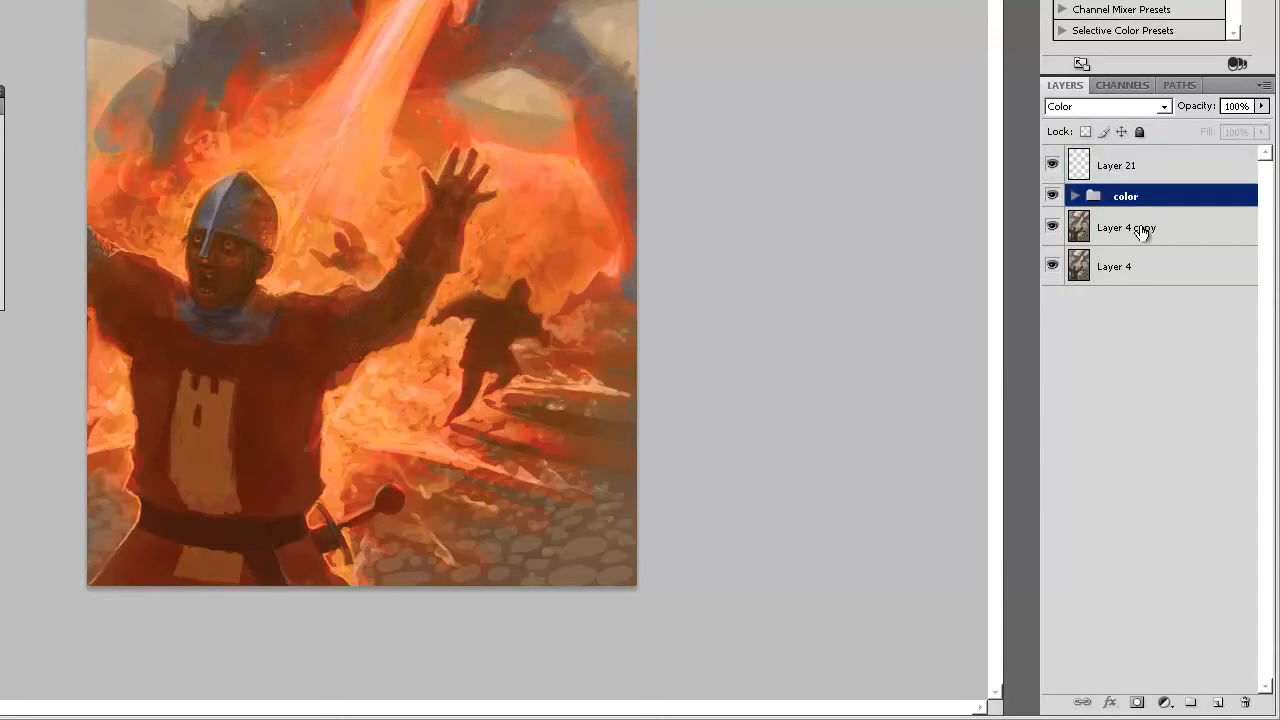
left_click(1131, 266, "shift")
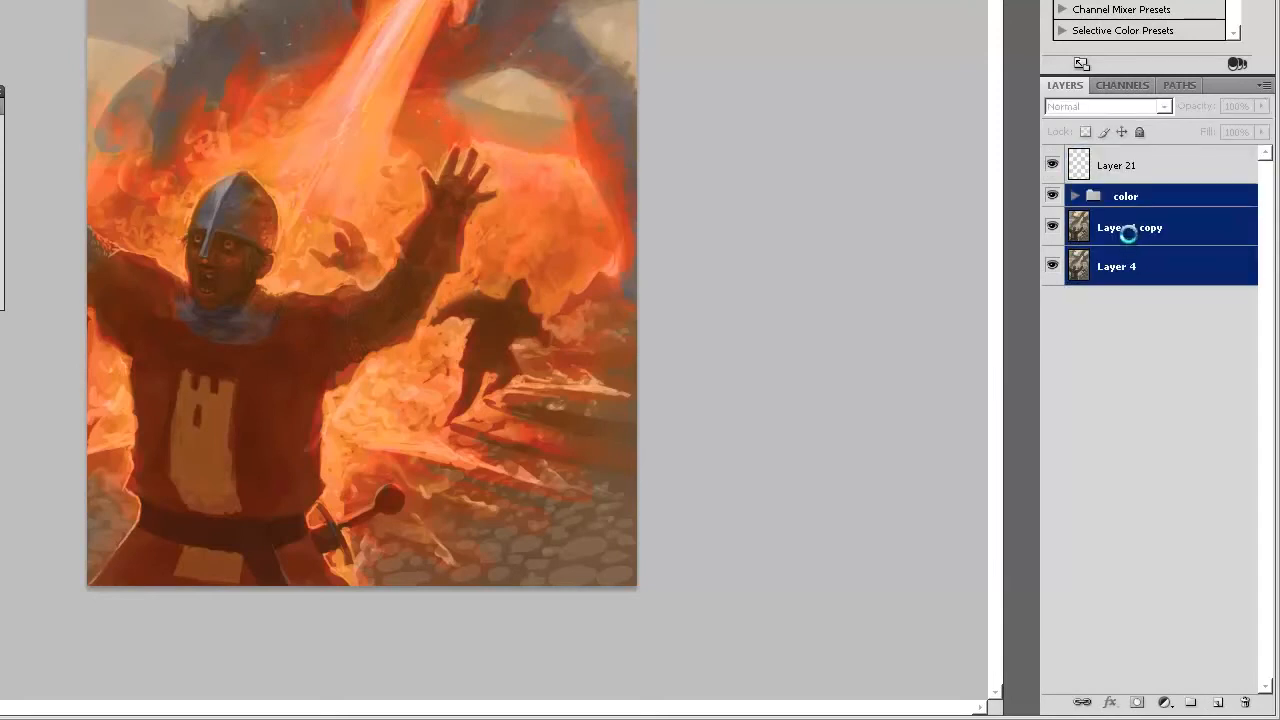
left_click(1125, 168)
left_click(1052, 204)
left_click(1052, 204)
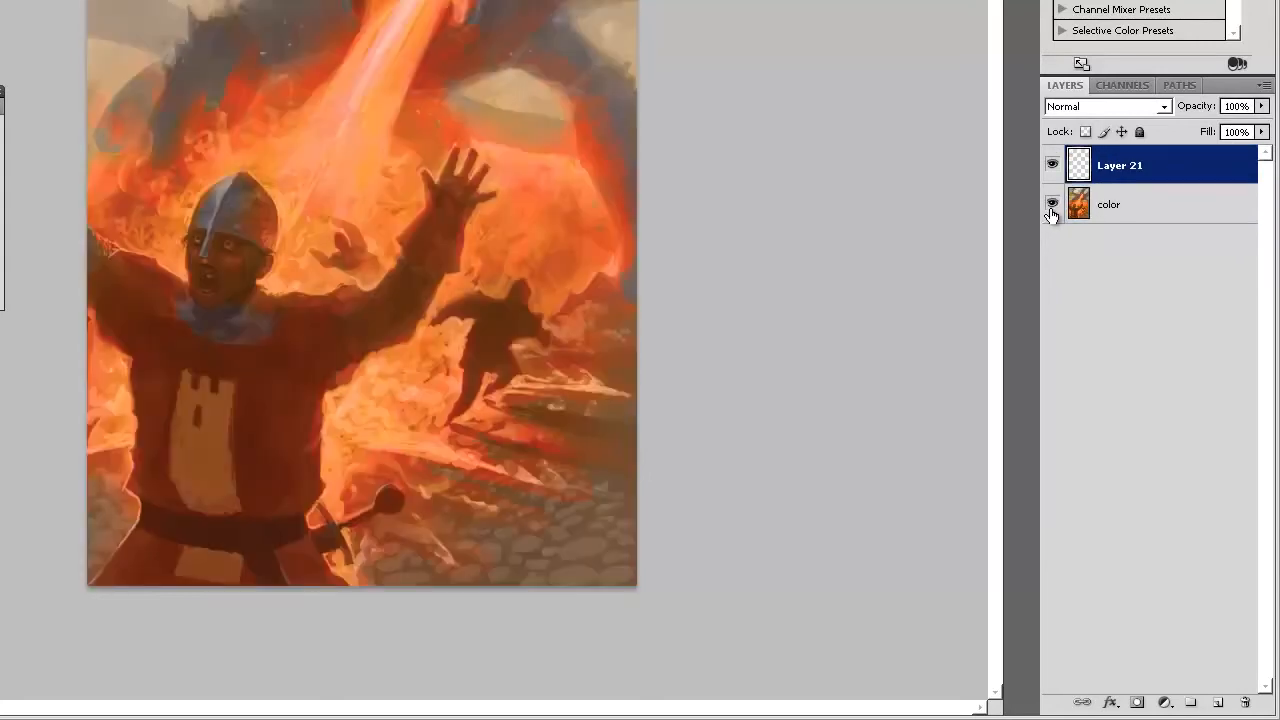
left_click(567, 60)
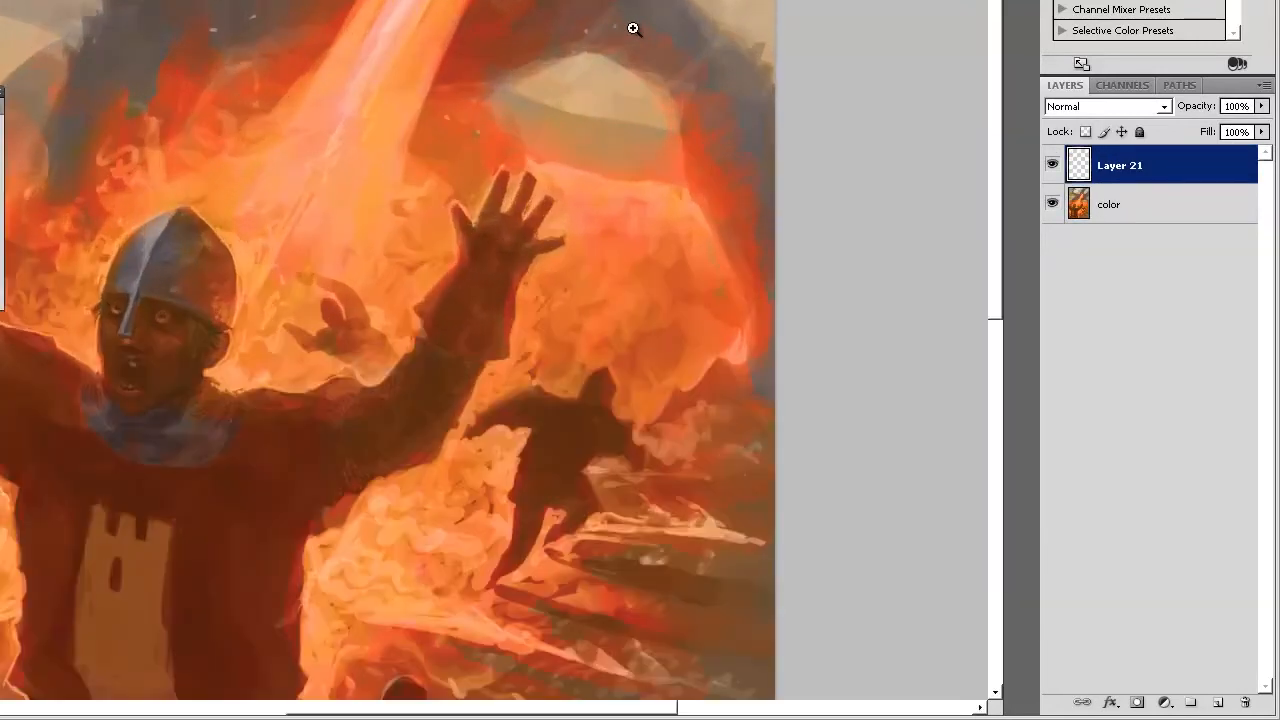
- Set the blend mode of Layer 21 to Color Dodge
mouse_move(666, 134)
left_mouse_down()
mouse_move(663, 237)
mouse_move(589, 251)
mouse_move(676, 132)
mouse_move(689, 129)
mouse_move(690, 144)
left_mouse_up()
left_click_drag(762, 284, 675, 171)
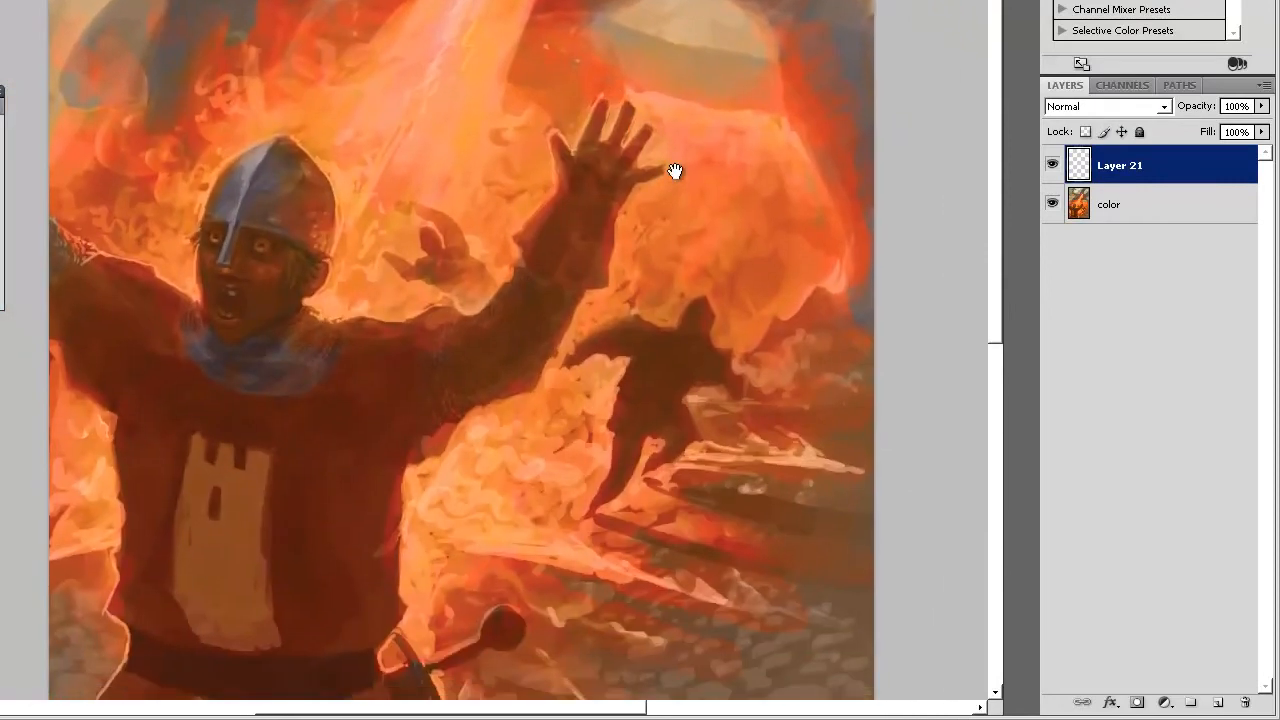
left_click_drag(561, 58, 649, 187)
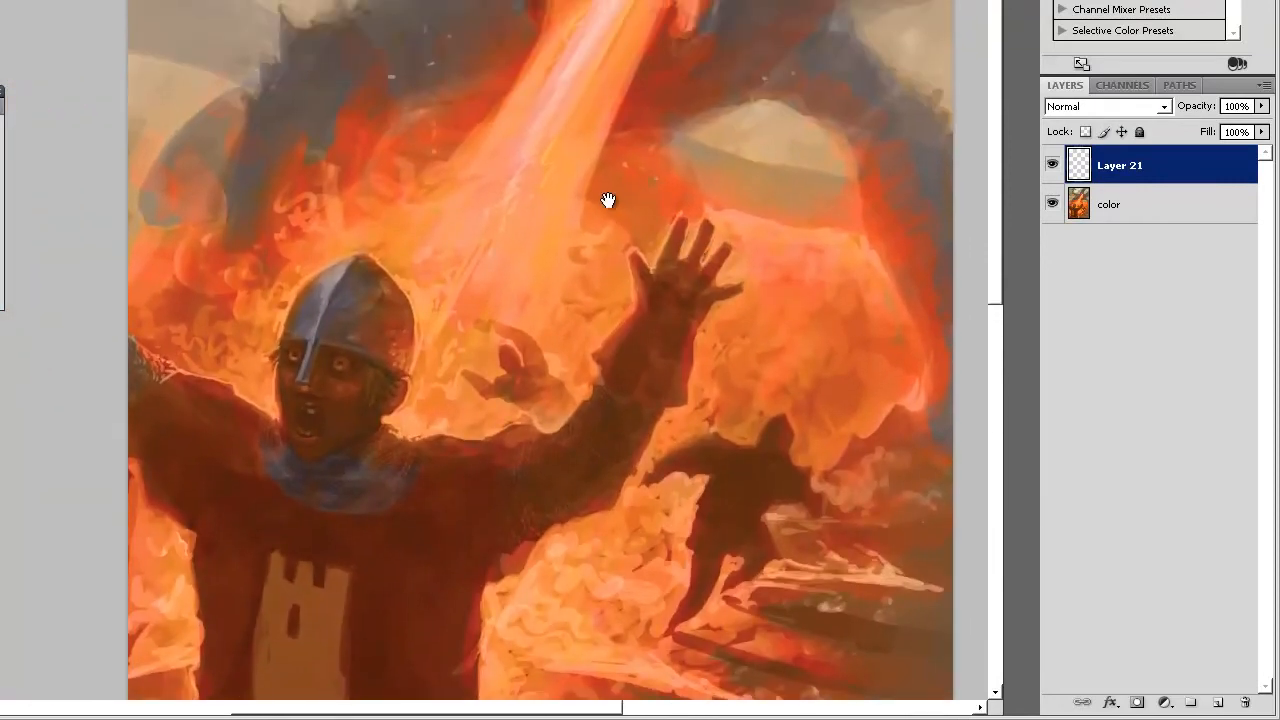
left_click(607, 200, "alt")
left_click(607, 200, "alt")
left_click(537, 82, "ctrl")
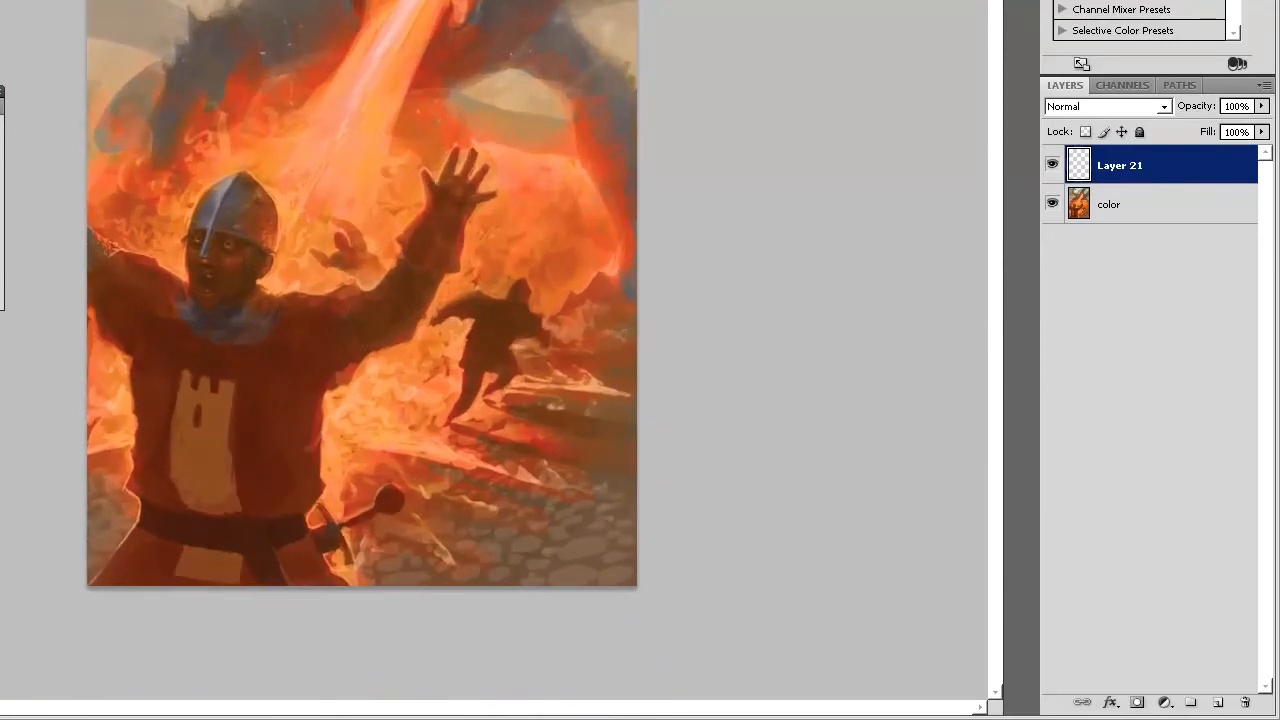
left_click(1121, 108)
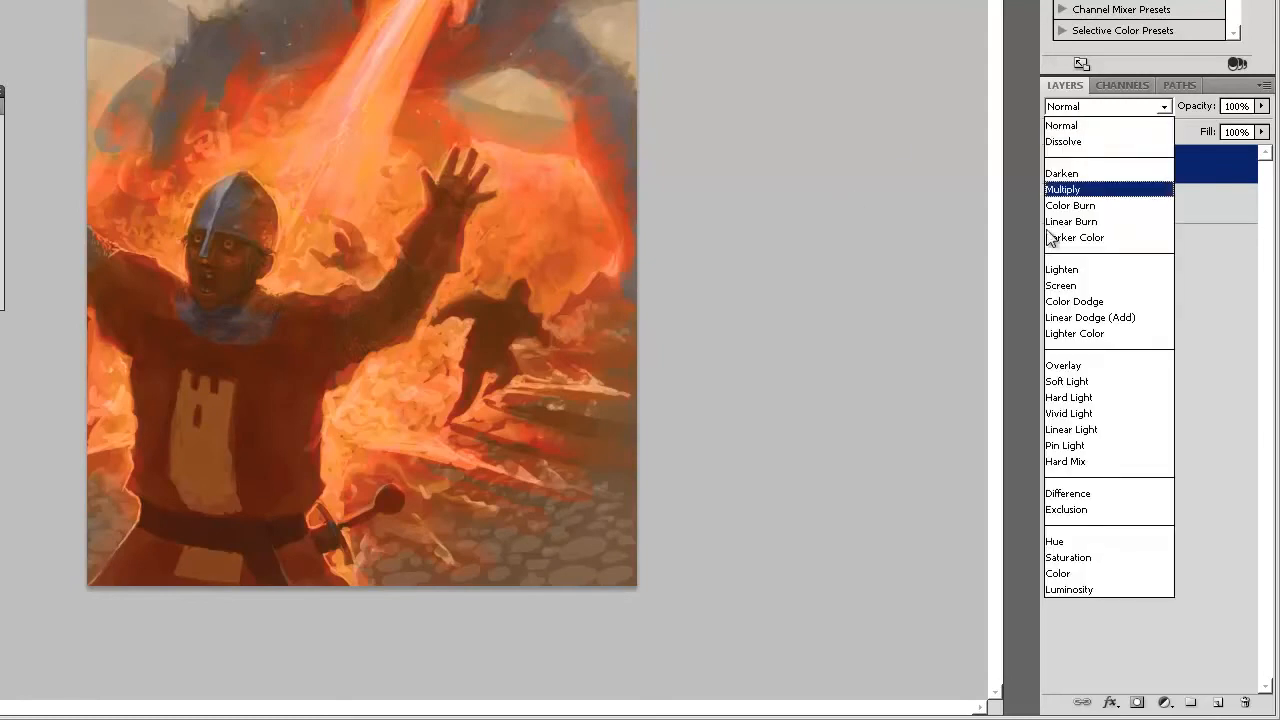
left_click(1122, 300)
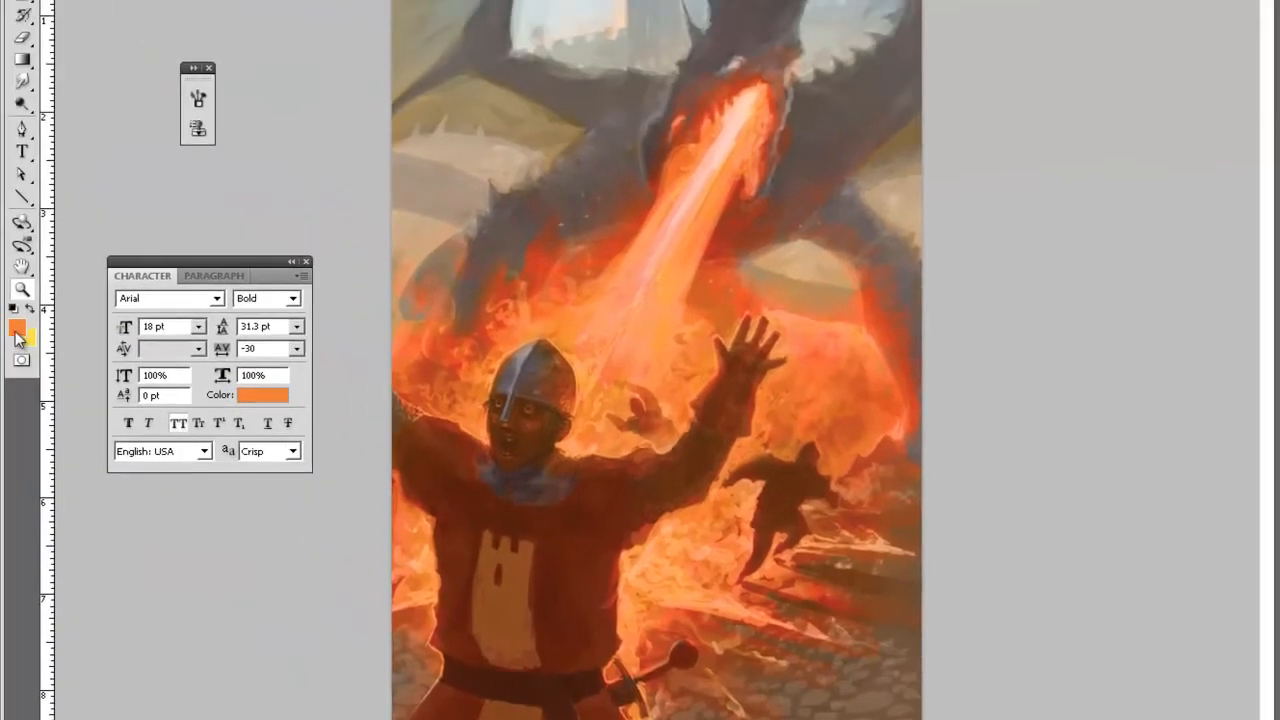
- Set the foreground color to a muted gray-blue, hex 577185
left_click(17, 327)
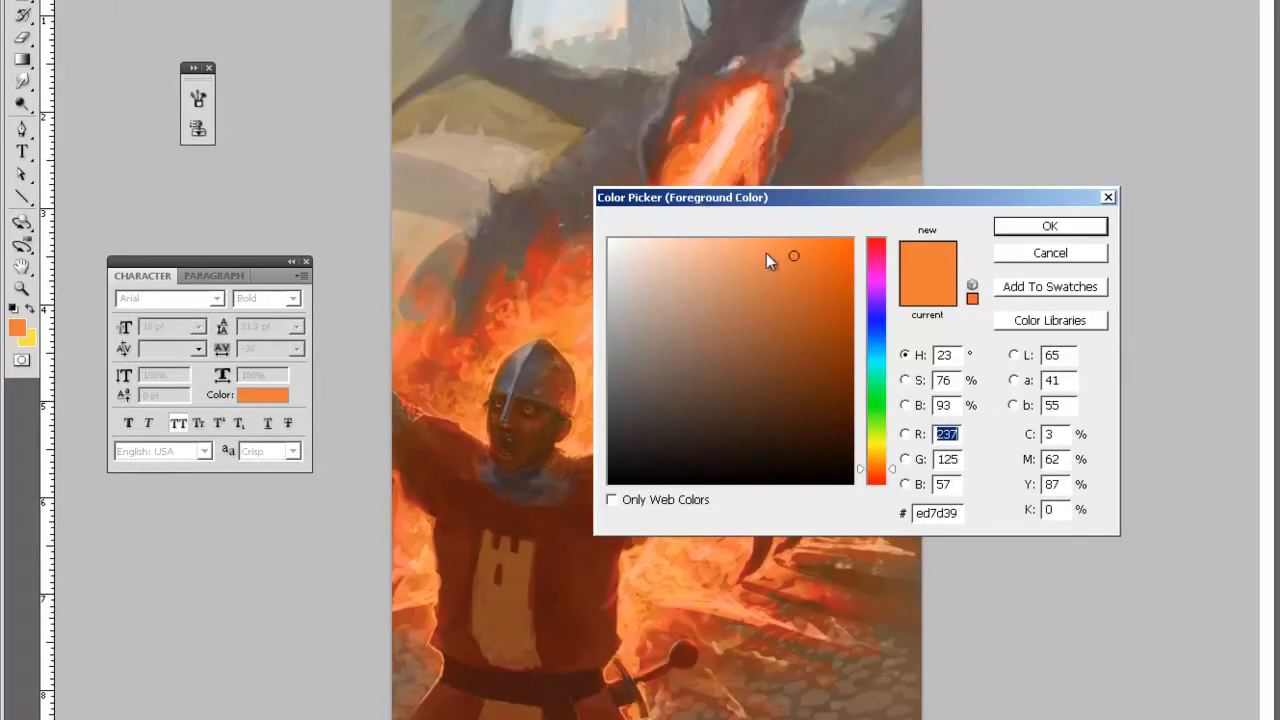
left_click_drag(694, 197, 762, 252)
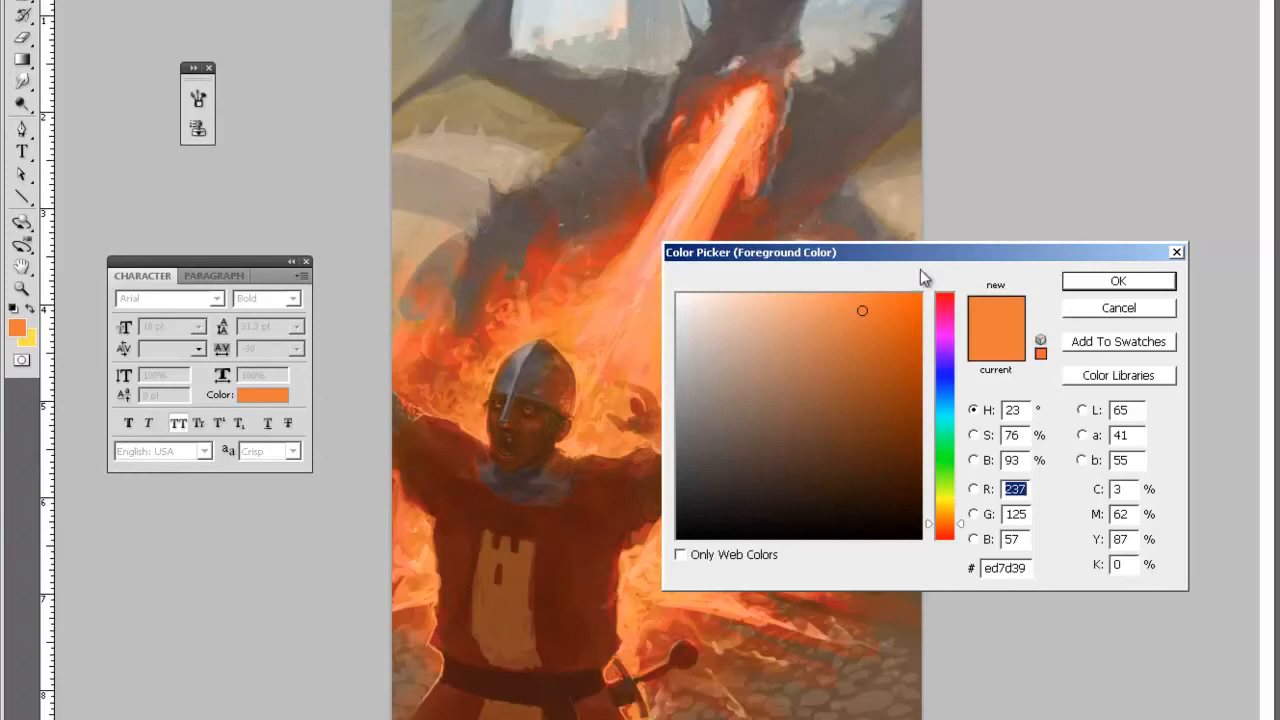
left_click_drag(966, 258, 975, 305)
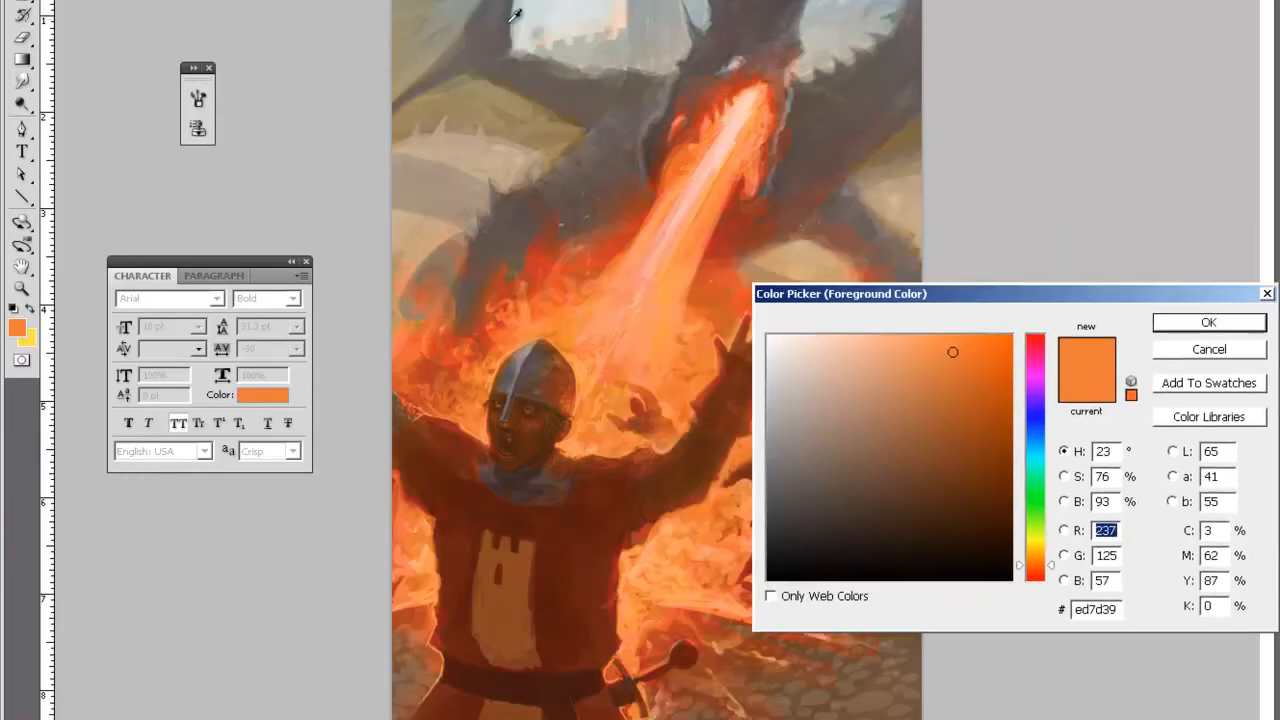
left_click_drag(1033, 441, 1033, 440)
mouse_move(910, 348)
left_mouse_down()
mouse_move(883, 357)
mouse_move(845, 433)
mouse_move(884, 438)
mouse_move(851, 451)
left_mouse_up()
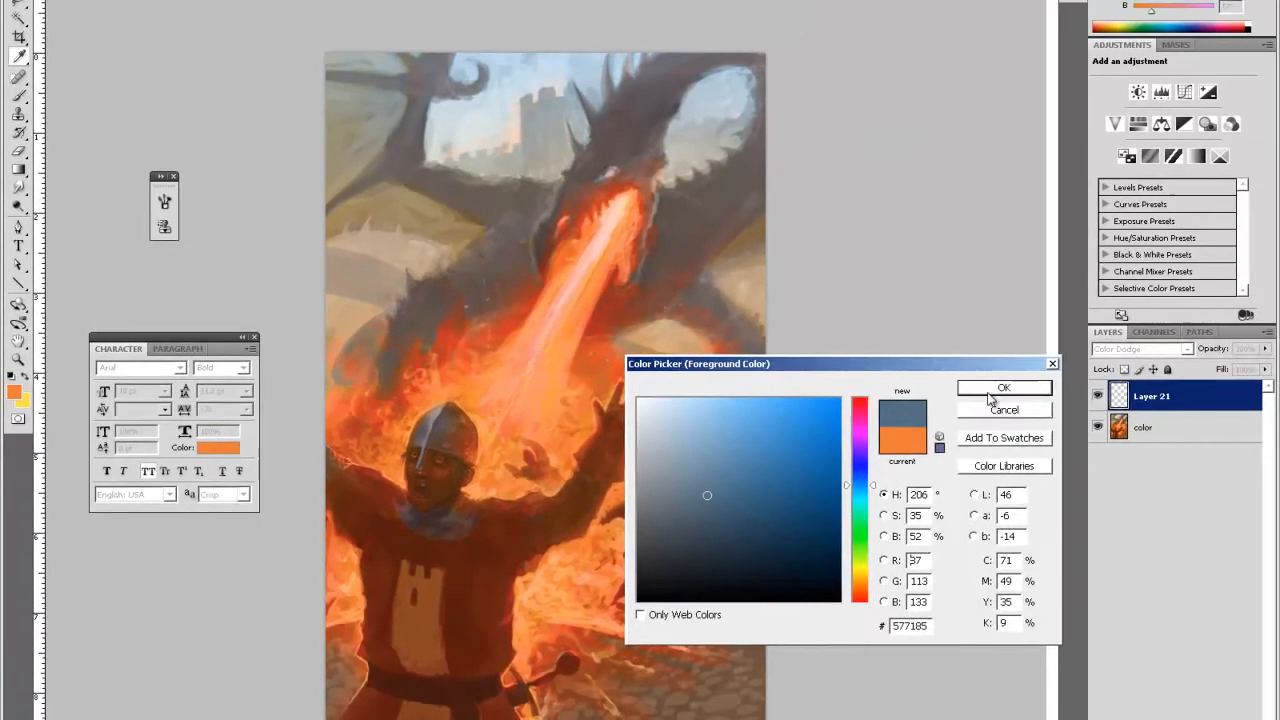
left_click(992, 390)
- Set the brush diameter to 26 px and the foreground color to a darker blue, hex 27465e
left_click(517, 289)
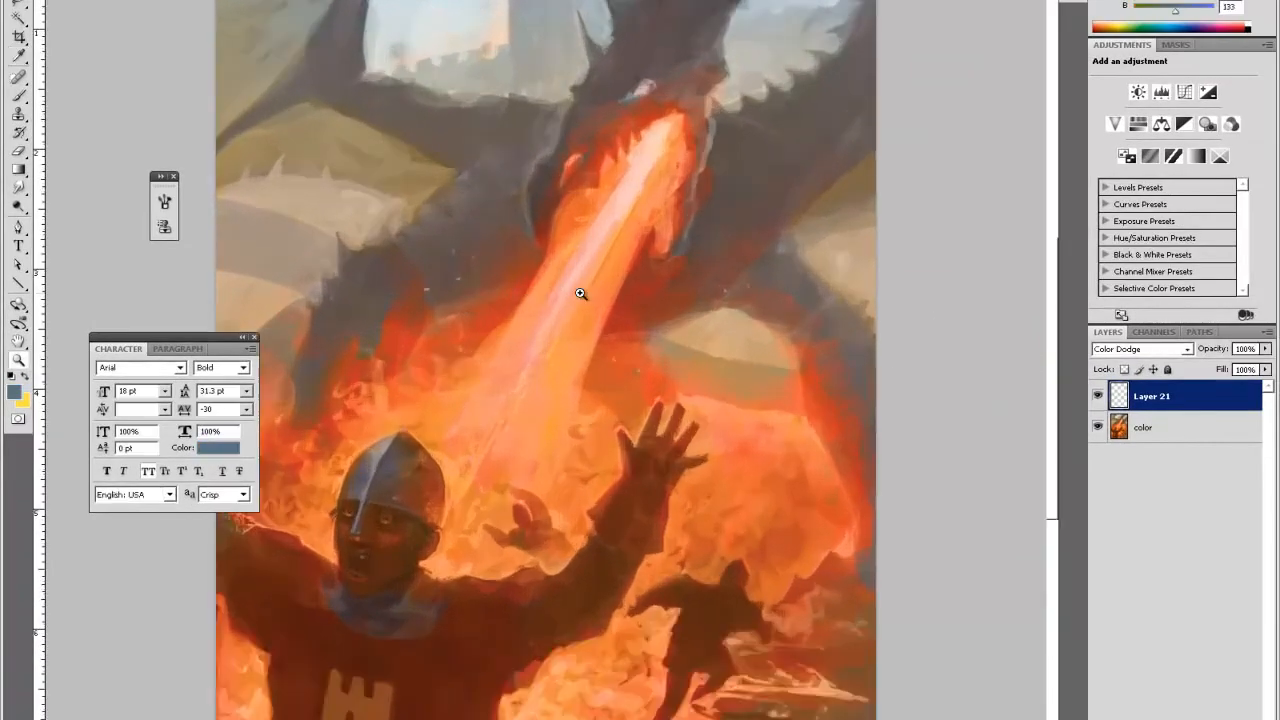
key("b")
right_click(505, 445)
left_click(542, 479)
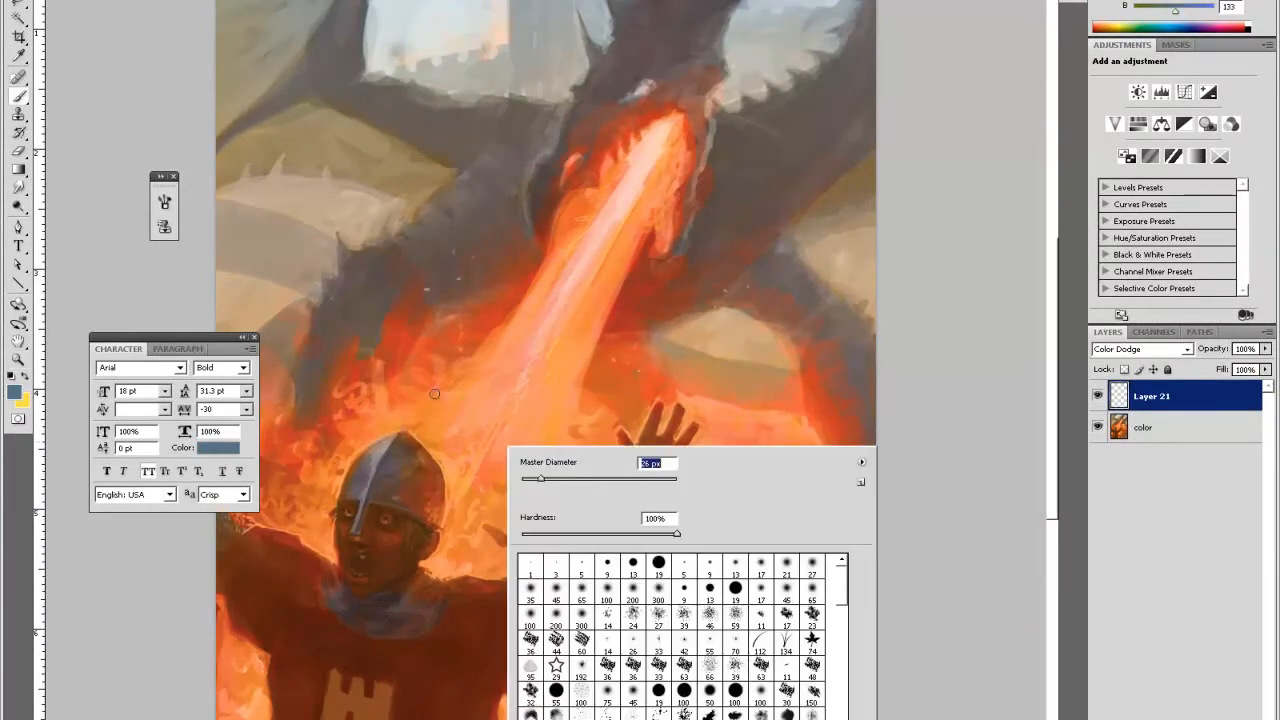
left_click(375, 452)
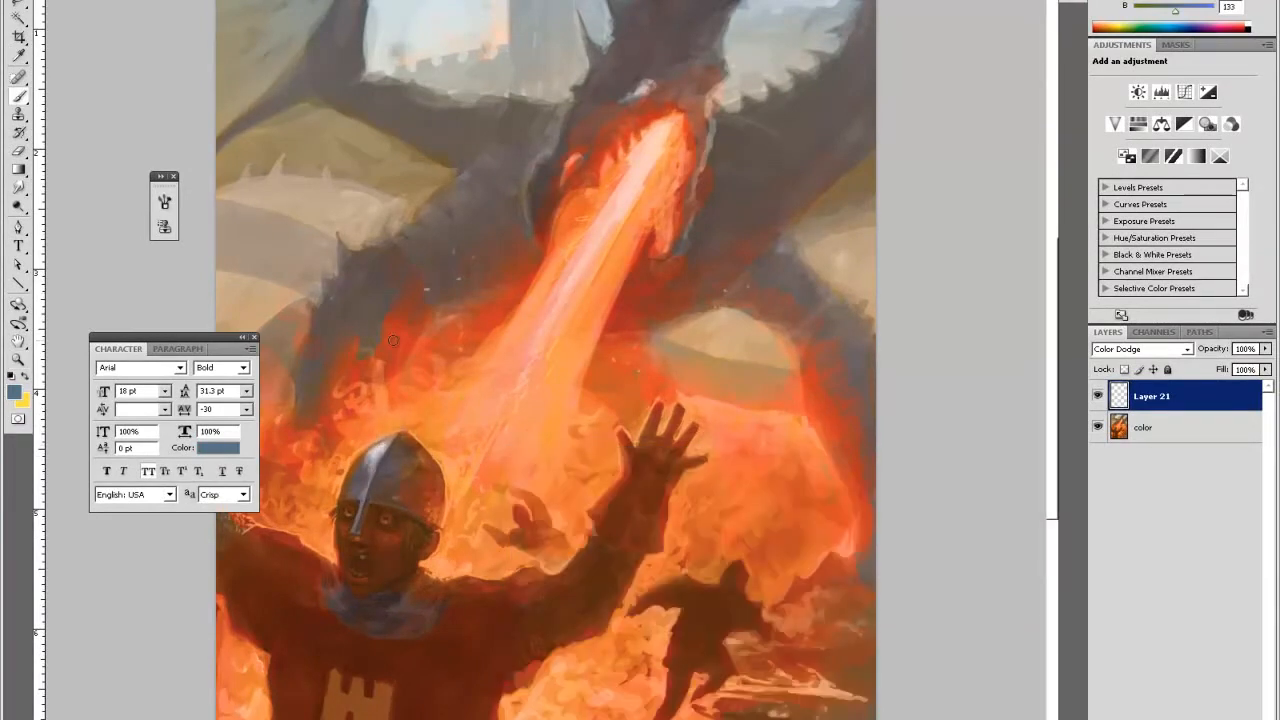
left_click(15, 392)
left_click(754, 526)
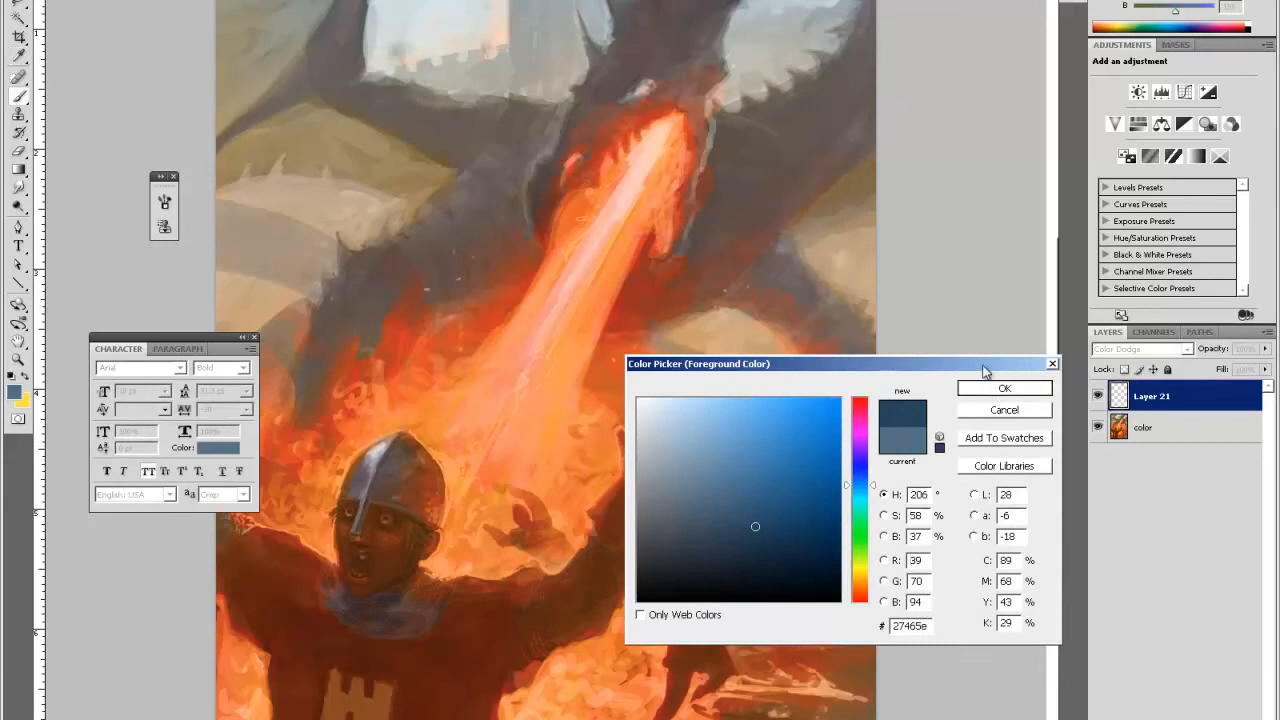
left_click(1000, 388)
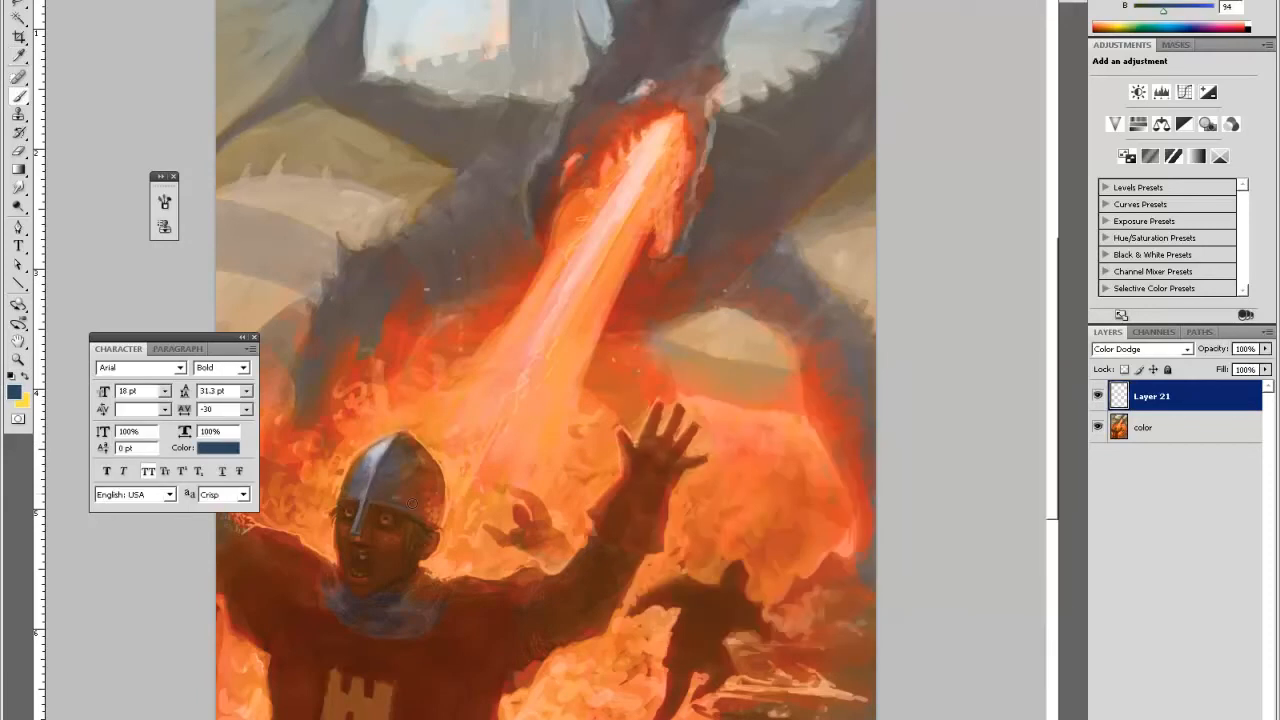
- Resize the brush and eraser and paint cool blue highlights on the knight's helmet and scarf on the Color Dodge layer
right_click(323, 546)
left_click(950, 165)
key("e")
right_click(425, 392)
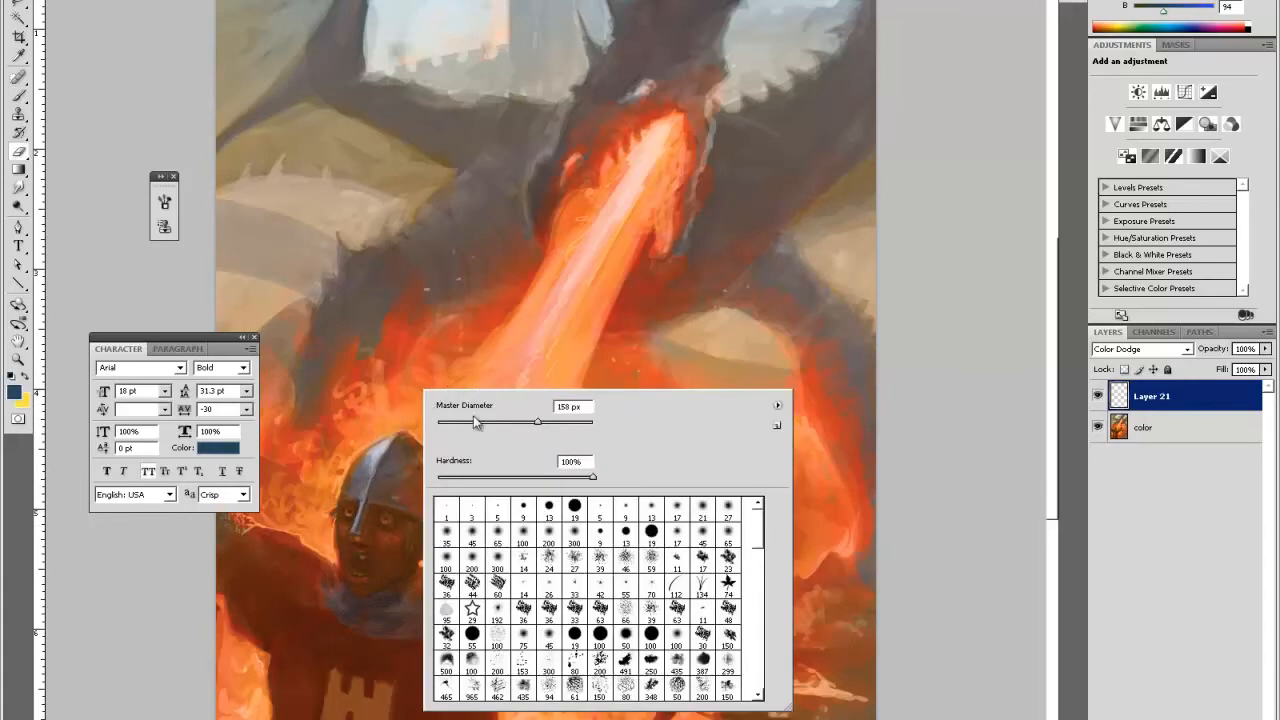
key("Return")
key("b")
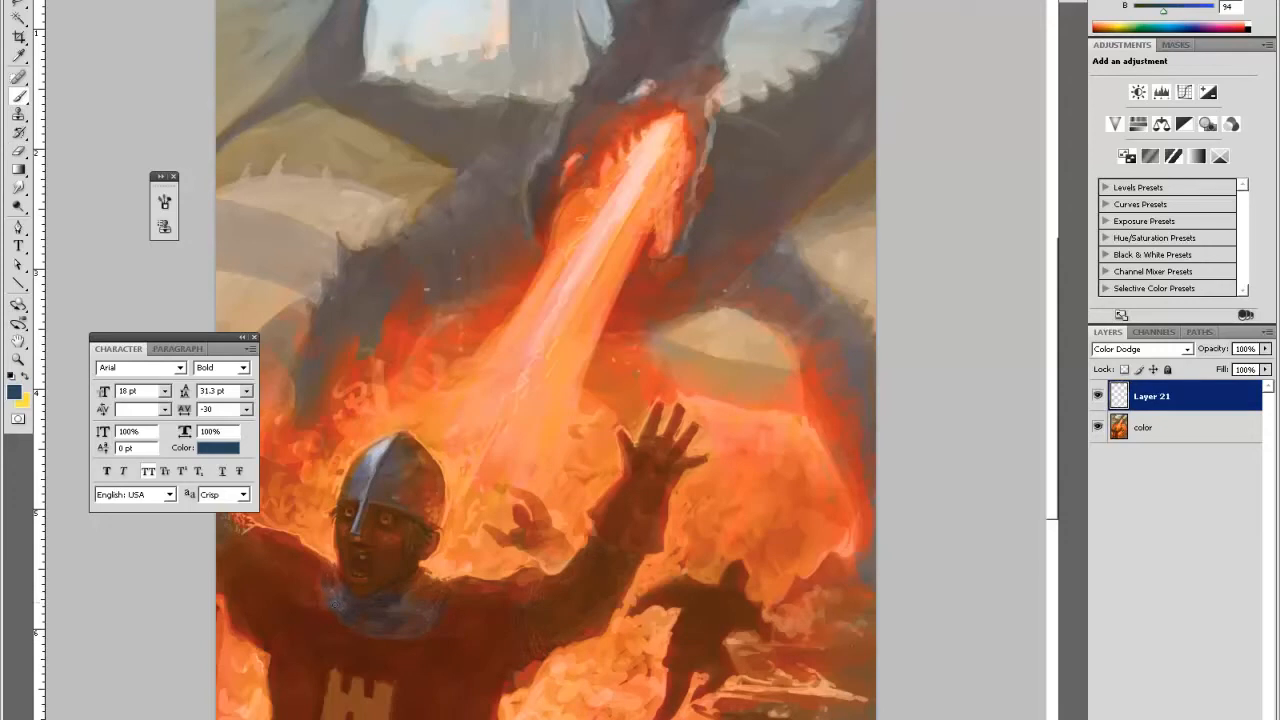
key("e")
key("b")
- Refine the blue highlight near the top of the knight's helmet, alternating between brush and eraser
key("space")
left_click_drag(561, 443, 623, 471)
left_click_drag(651, 369, 717, 480)
left_click_drag(847, 333, 764, 354)
left_click_drag(784, 431, 786, 340)
left_click_drag(843, 383, 729, 340)
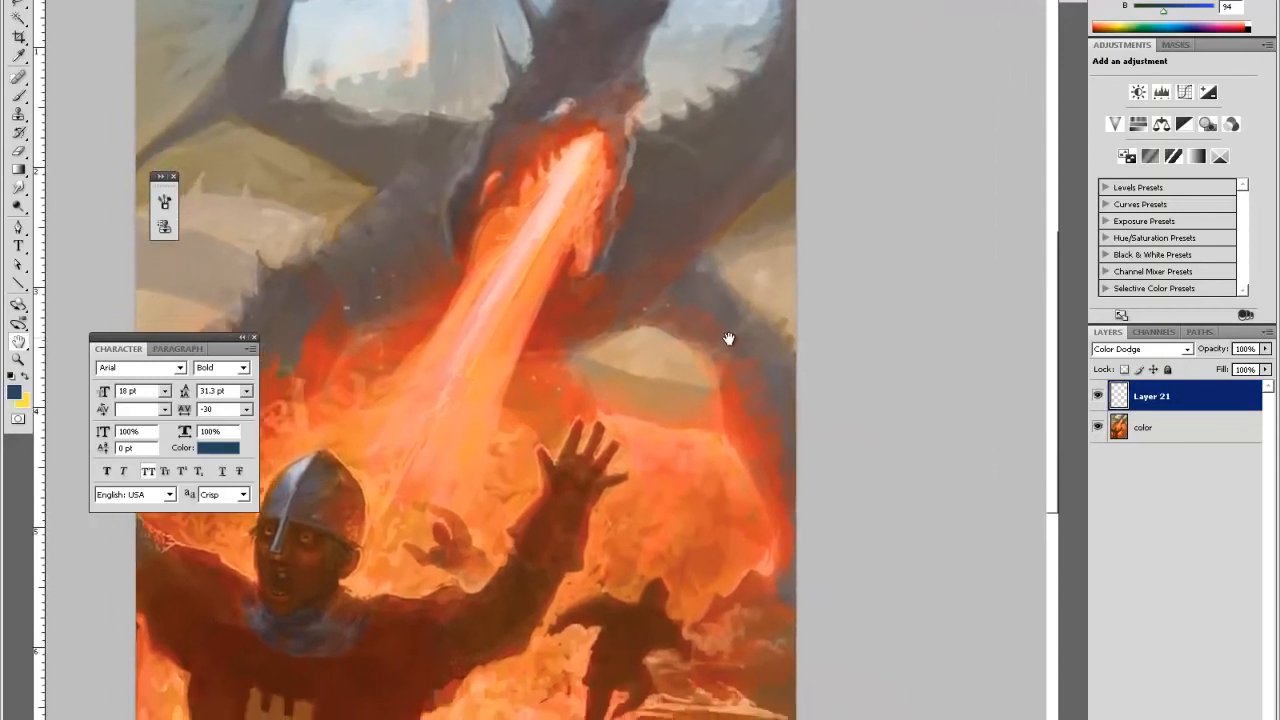
left_click_drag(651, 138, 757, 392)
key("ctrl+r")
left_click_drag(740, 381, 730, 289)
key("e")
key("b")
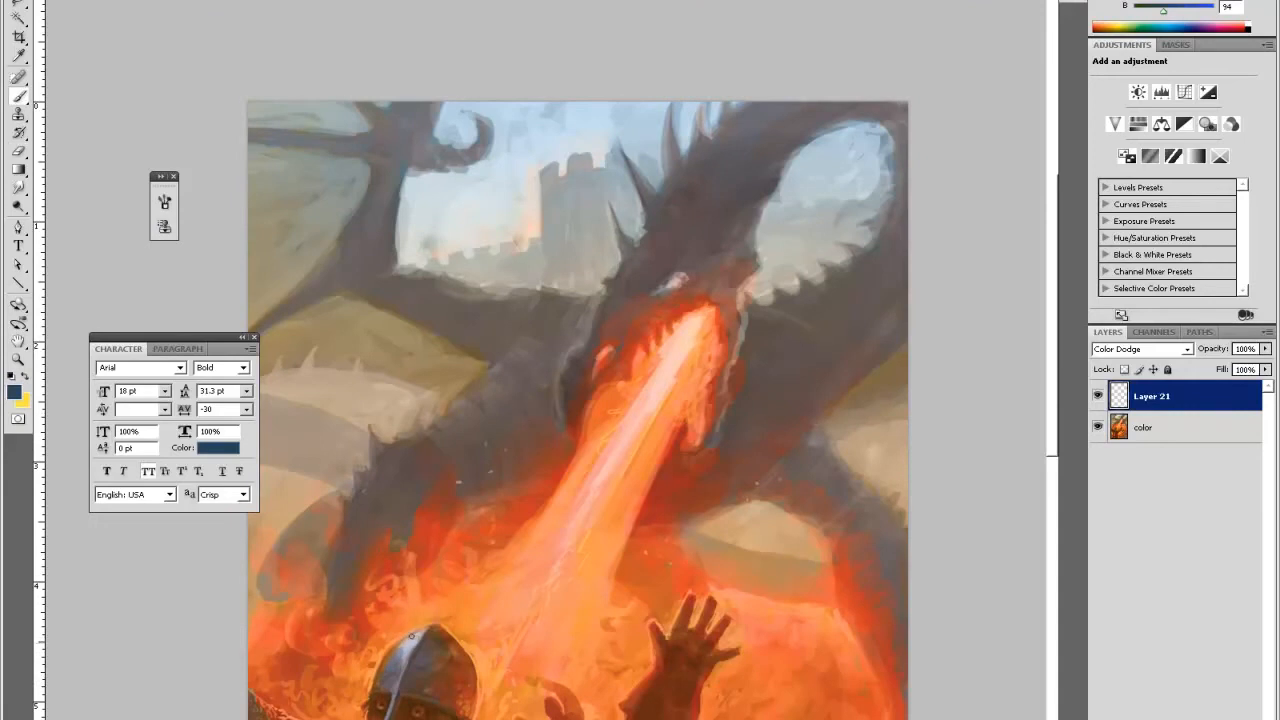
left_click_drag(424, 631, 424, 637)
key("e")
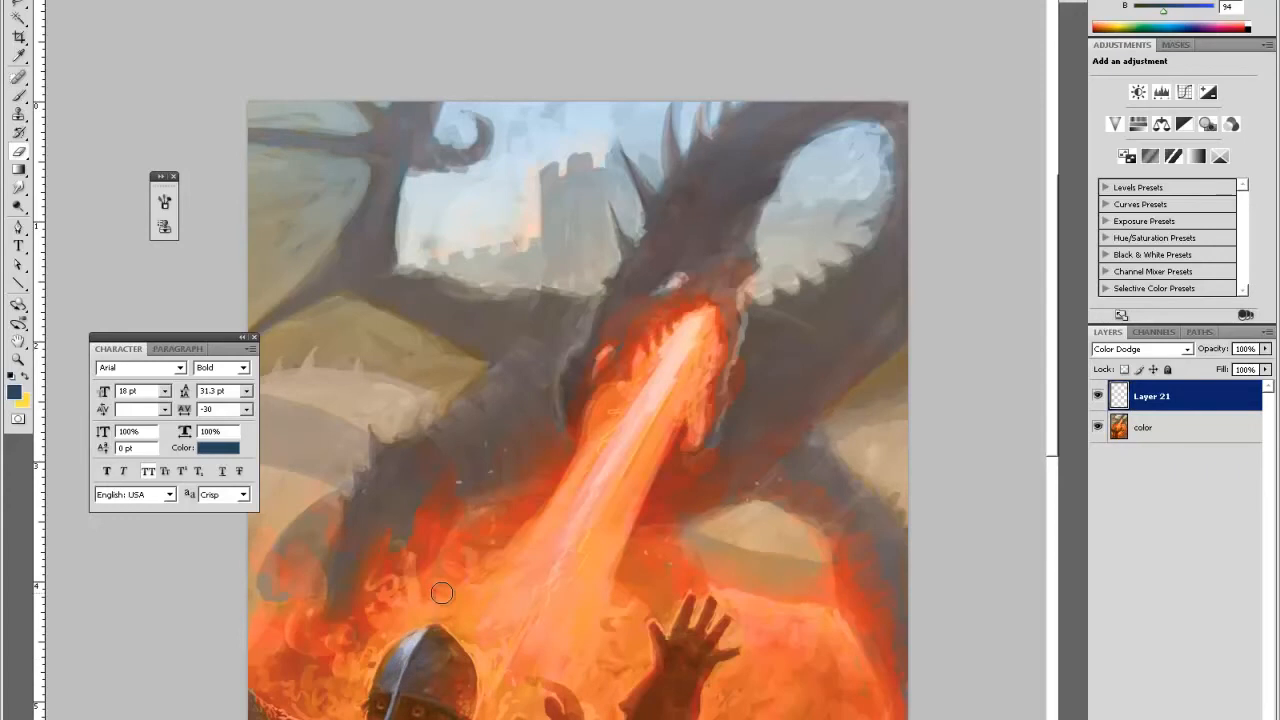
key("b")
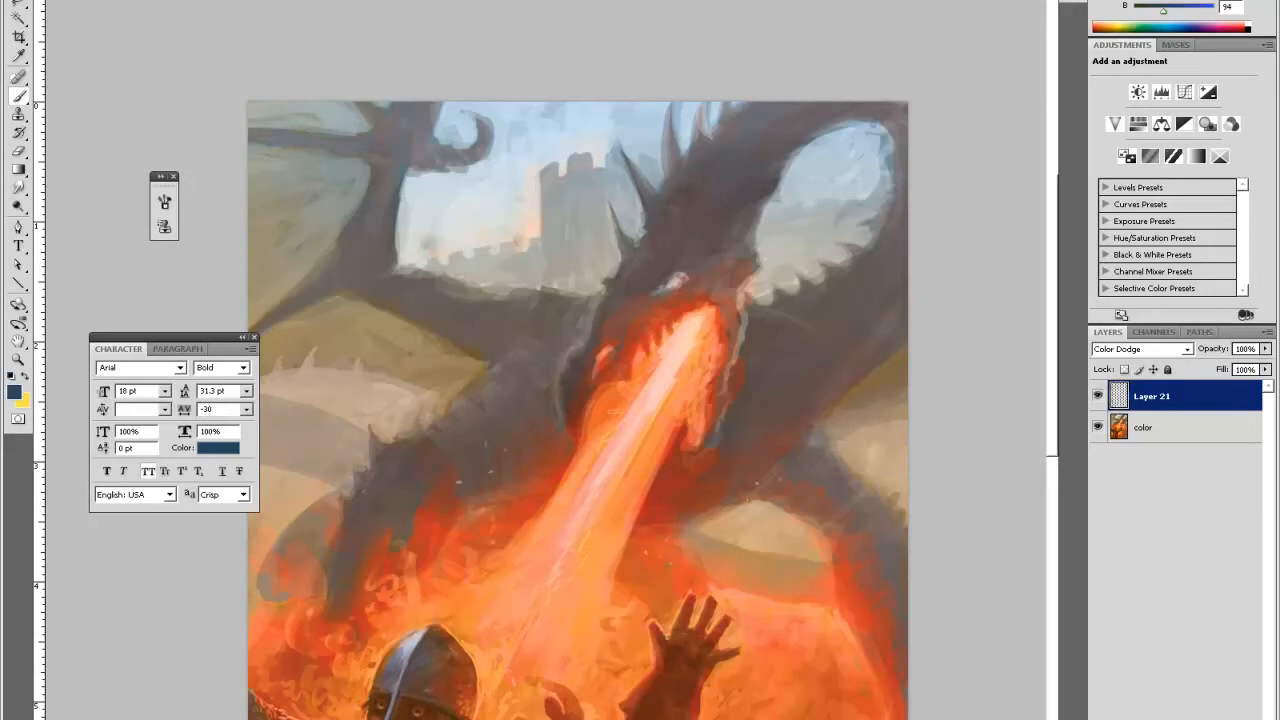
- Paint blue highlights around the spikes on the dragon's neck and clean them up with the eraser
key("space")
left_click_drag(636, 625, 704, 232)
left_click_drag(845, 125, 748, 303)
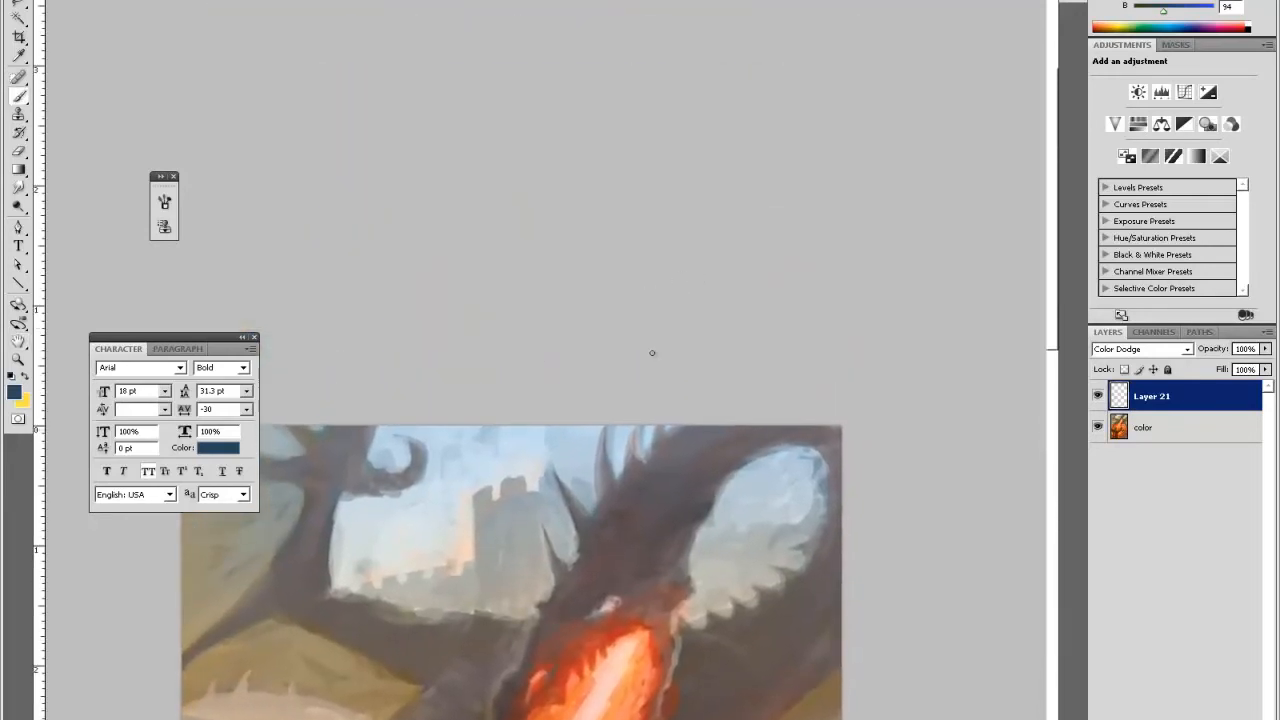
key("e")
key("b")
left_click_drag(650, 456, 654, 446)
key("e")
key("b")
key("e")
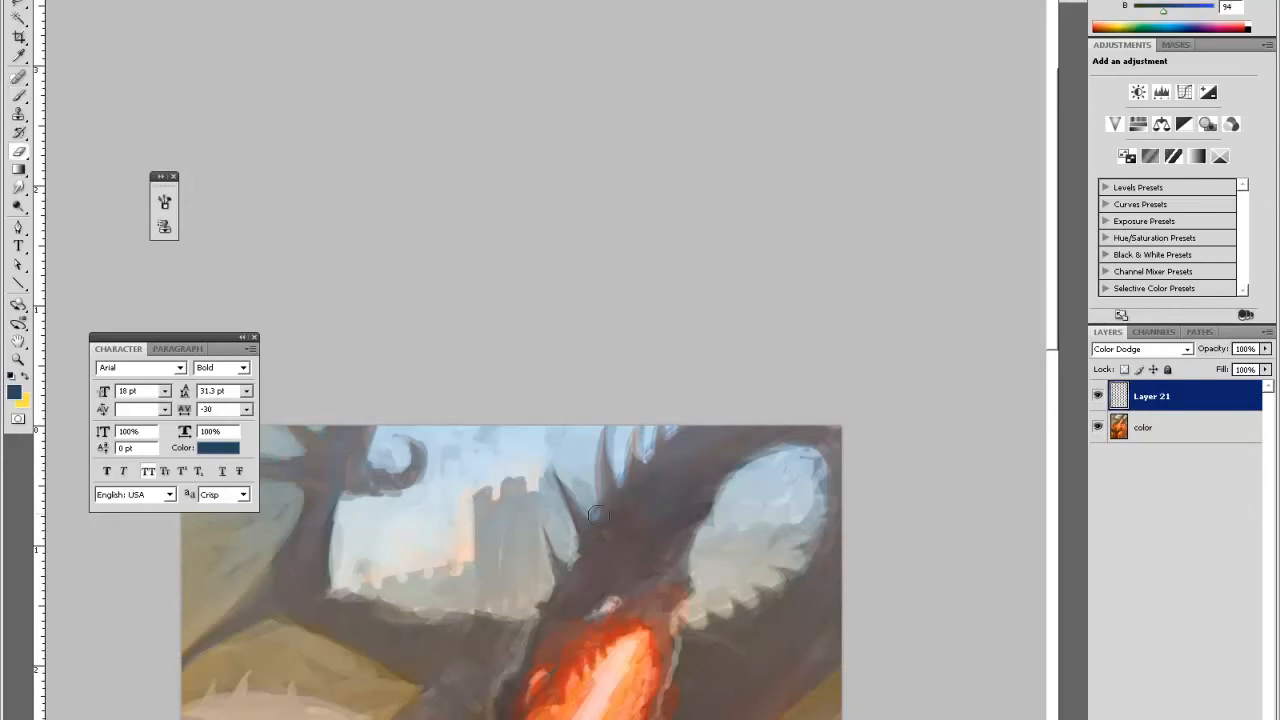
- Paint blue highlights on the dragon's brow above its fiery mouth and trim their edges with the eraser
mouse_move(621, 397)
left_mouse_down()
mouse_move(636, 366)
mouse_move(620, 315)
left_mouse_up()
key("b")
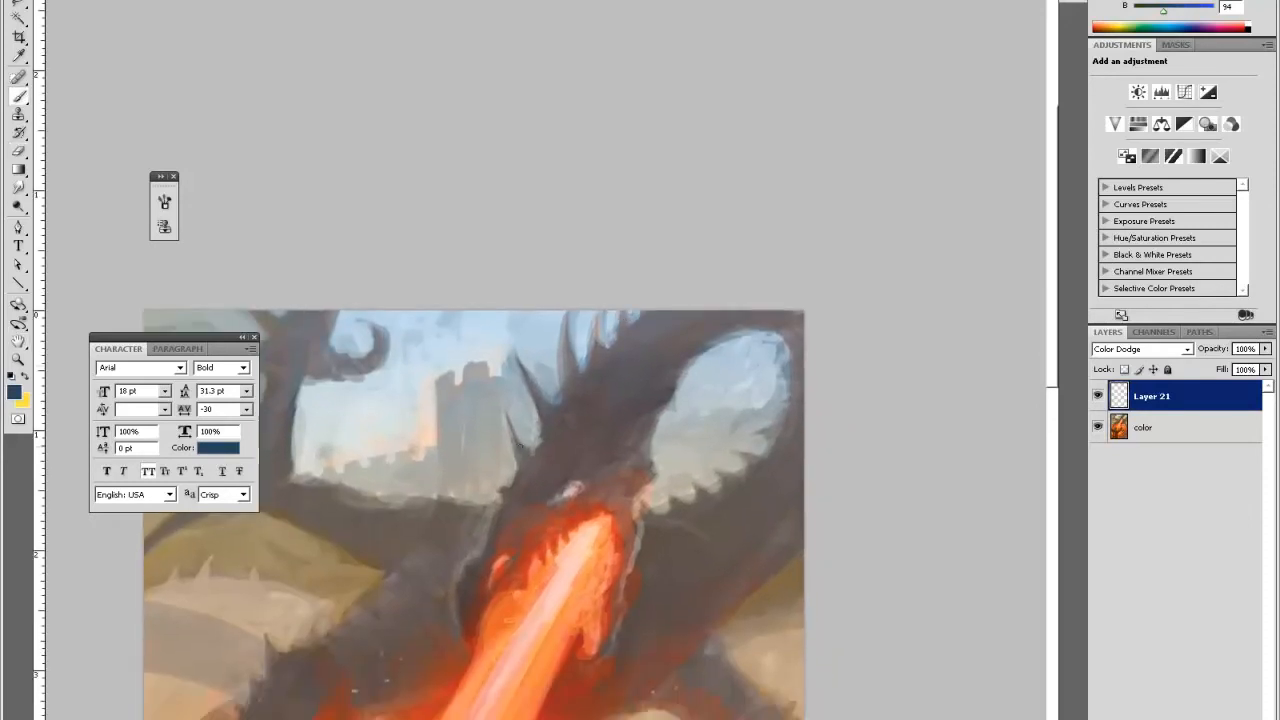
key("e")
left_click_drag(632, 397, 665, 346)
key("b")
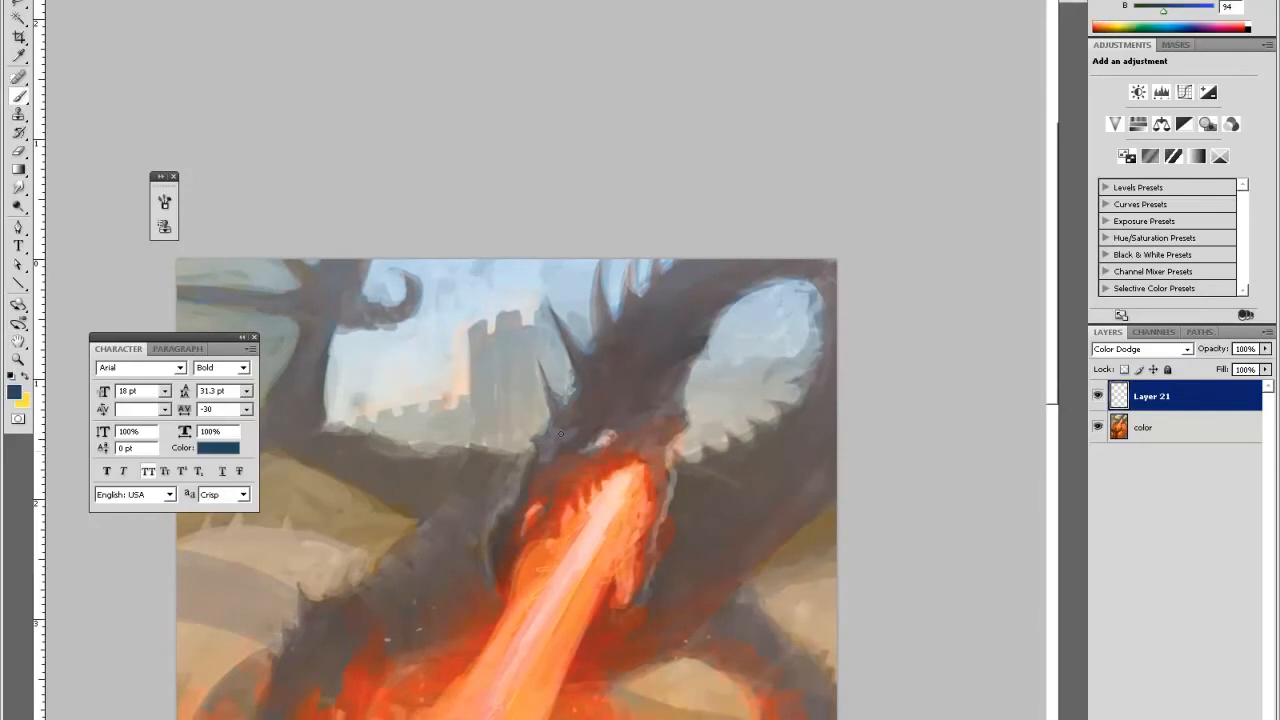
left_click_drag(540, 442, 569, 436)
key("e")
left_click_drag(602, 412, 582, 407)
key("b")
key("e")
key("b")
key("e")
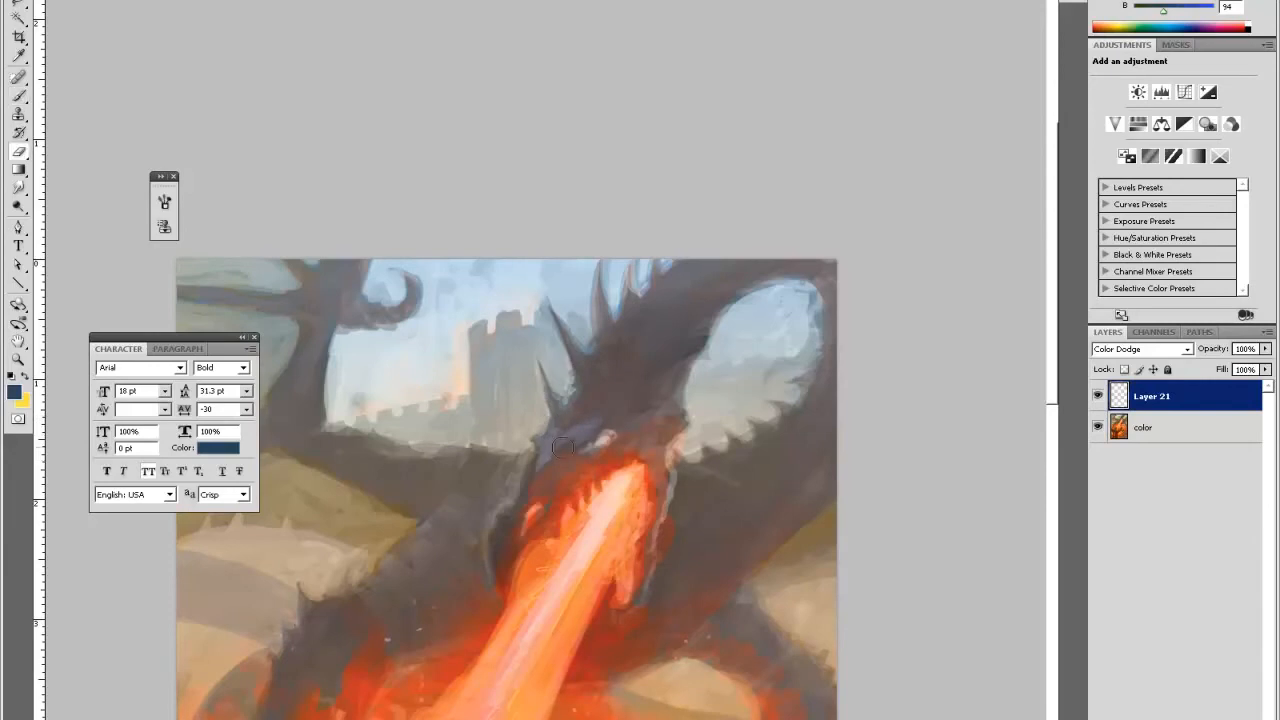
- Choose a brighter blue foreground color and paint a highlight on the edge of the dragon's jaw beside the flames
left_click(14, 391)
left_click(759, 483)
left_click(973, 389)
key("b")
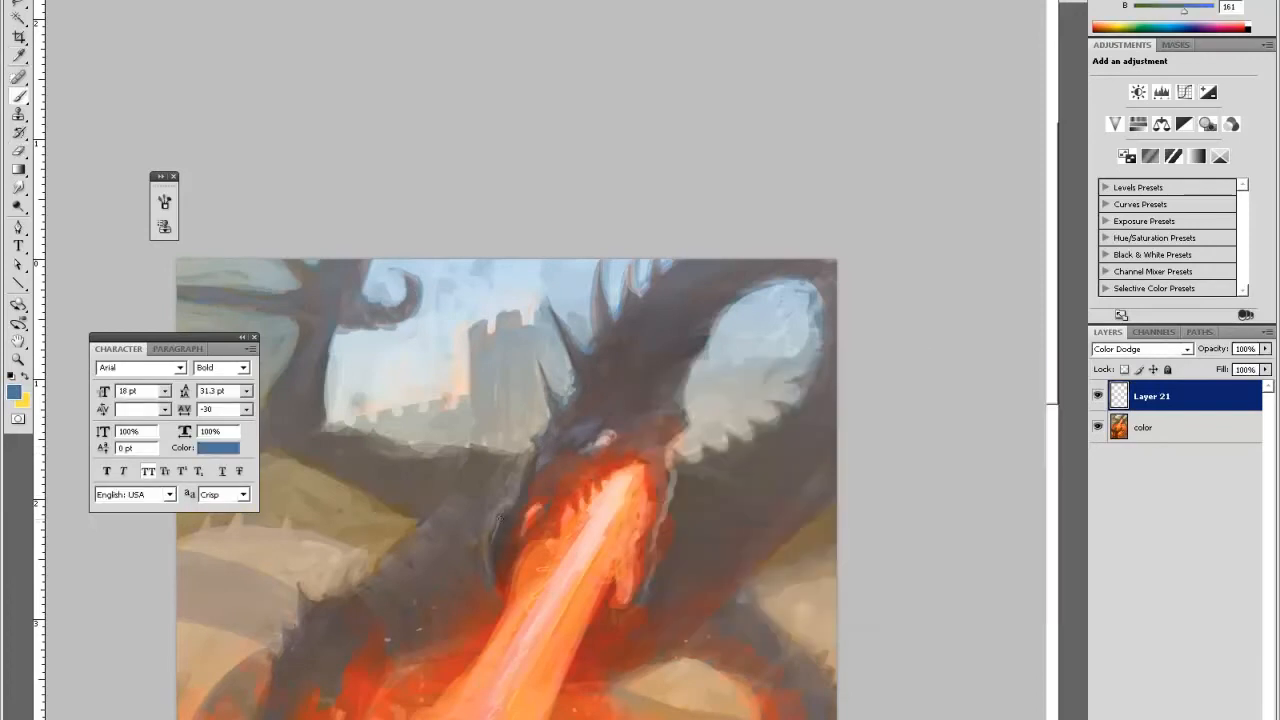
left_click_drag(506, 514, 518, 508)
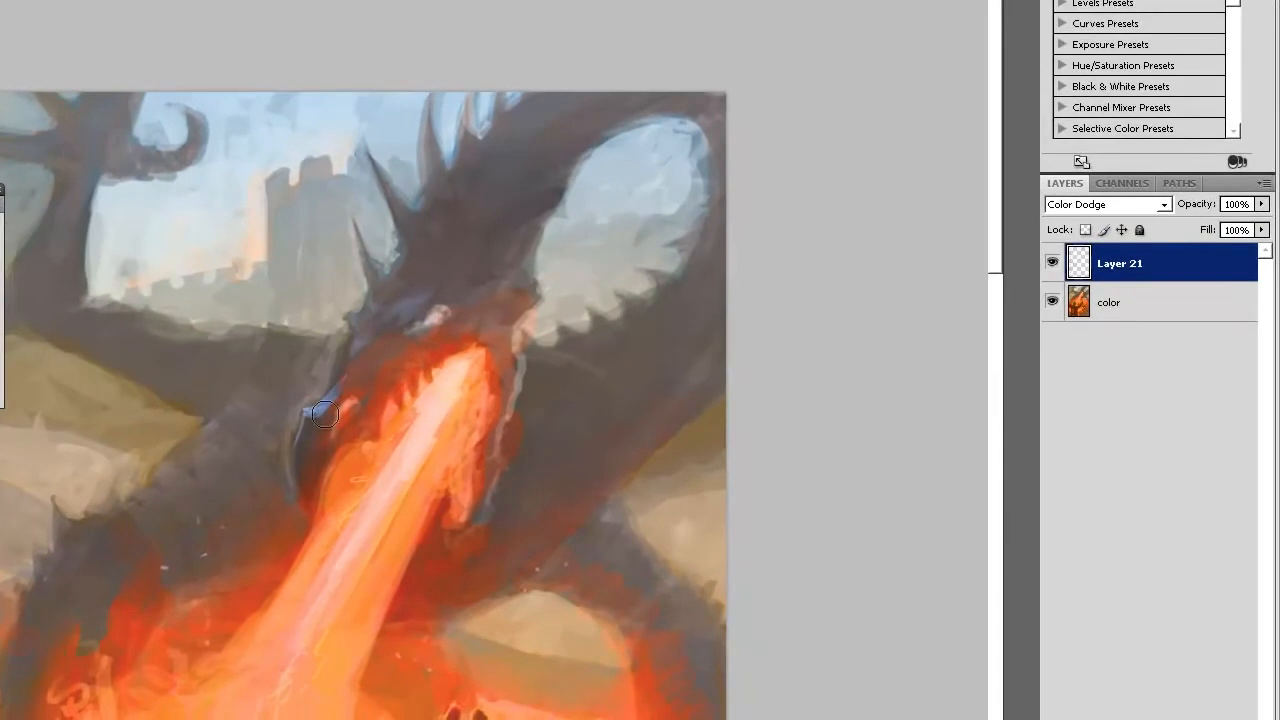
left_click_drag(617, 186, 626, 54)
mouse_move(574, 94)
left_mouse_down()
mouse_move(640, 126)
mouse_move(767, 151)
left_mouse_up()
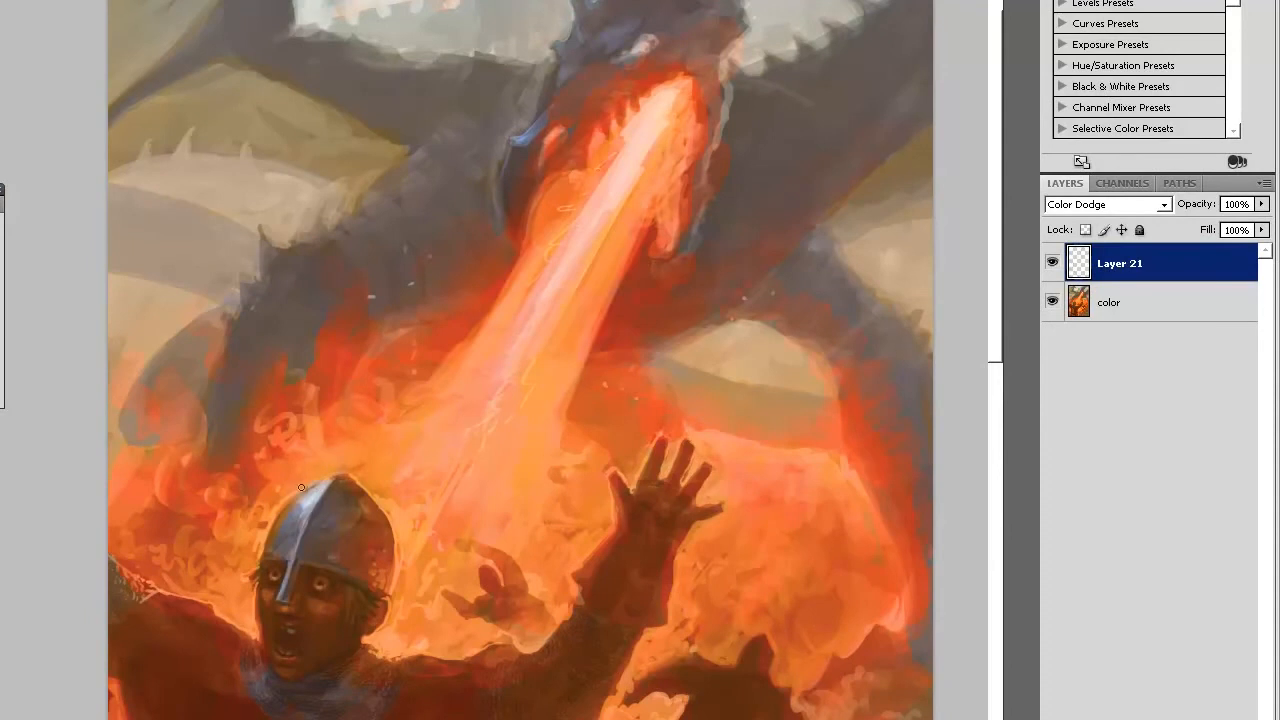
- Touch up the helmet's highlight and paint light blue rim highlights on the spikes along the dragon's curved neck
mouse_move(300, 508)
left_mouse_down()
mouse_move(287, 524)
mouse_move(298, 506)
left_mouse_up()
left_click_drag(449, 349, 486, 268)
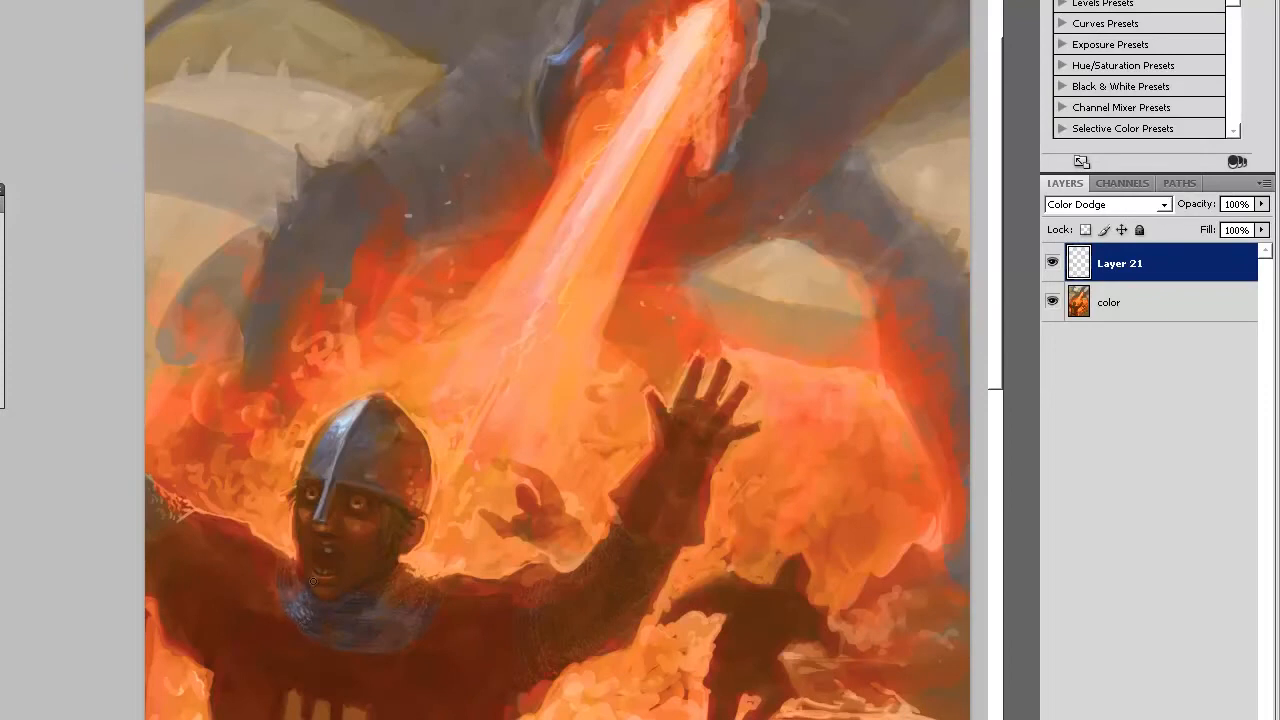
mouse_move(674, 346)
left_mouse_down()
mouse_move(657, 223)
mouse_move(691, 163)
mouse_move(677, 234)
mouse_move(696, 190)
mouse_move(689, 146)
left_mouse_up()
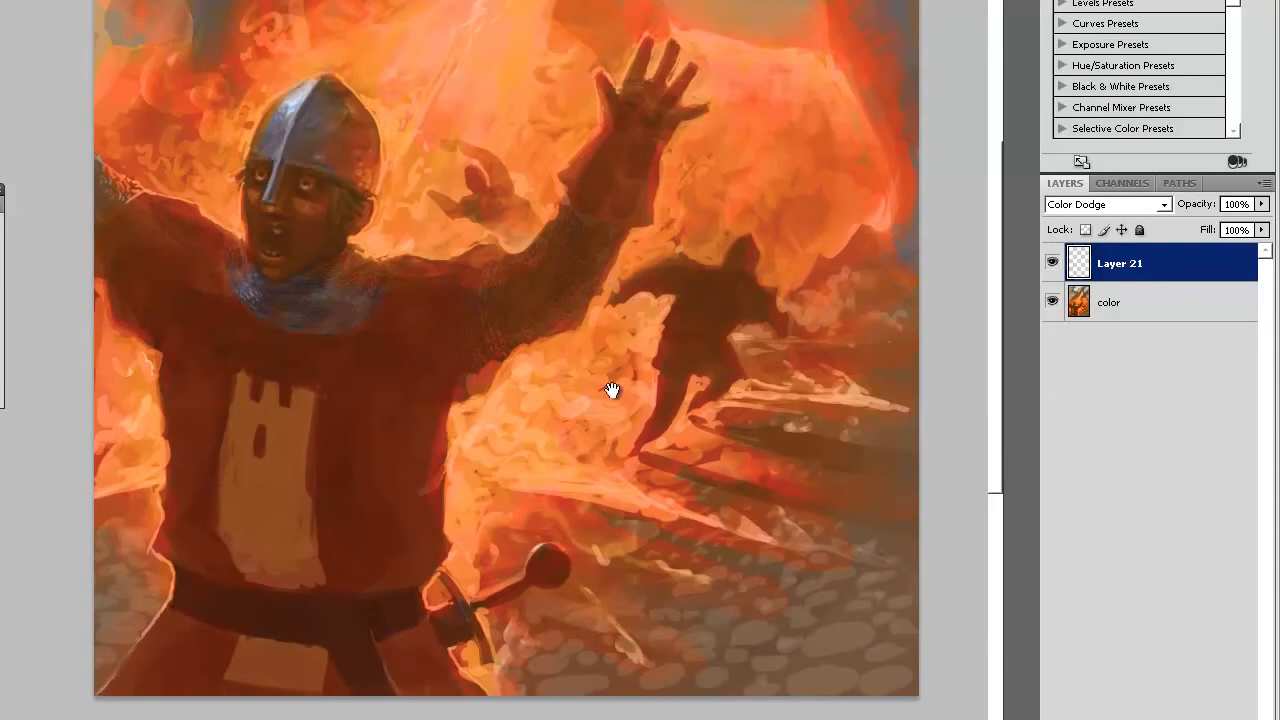
left_click_drag(600, 491, 572, 567)
left_click_drag(584, 517, 579, 556)
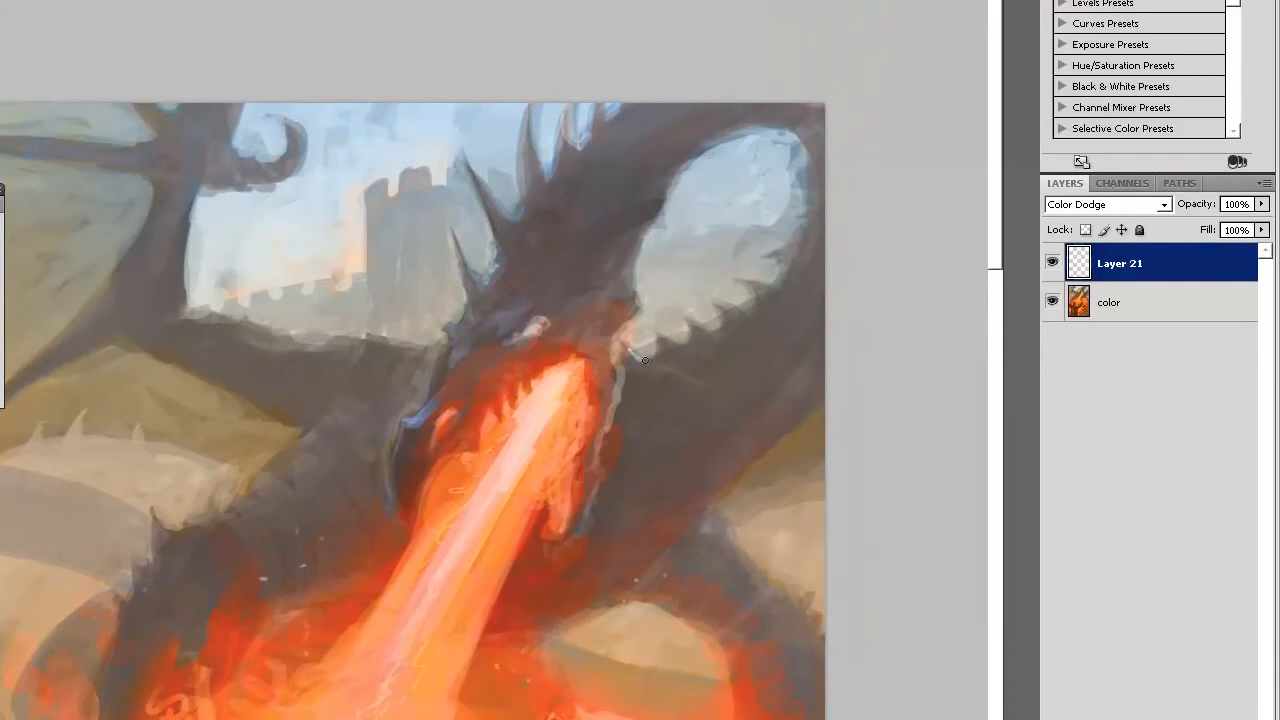
mouse_move(688, 344)
left_mouse_down()
mouse_move(756, 296)
mouse_move(734, 268)
mouse_move(773, 261)
left_mouse_up()
key("e")
key("b")
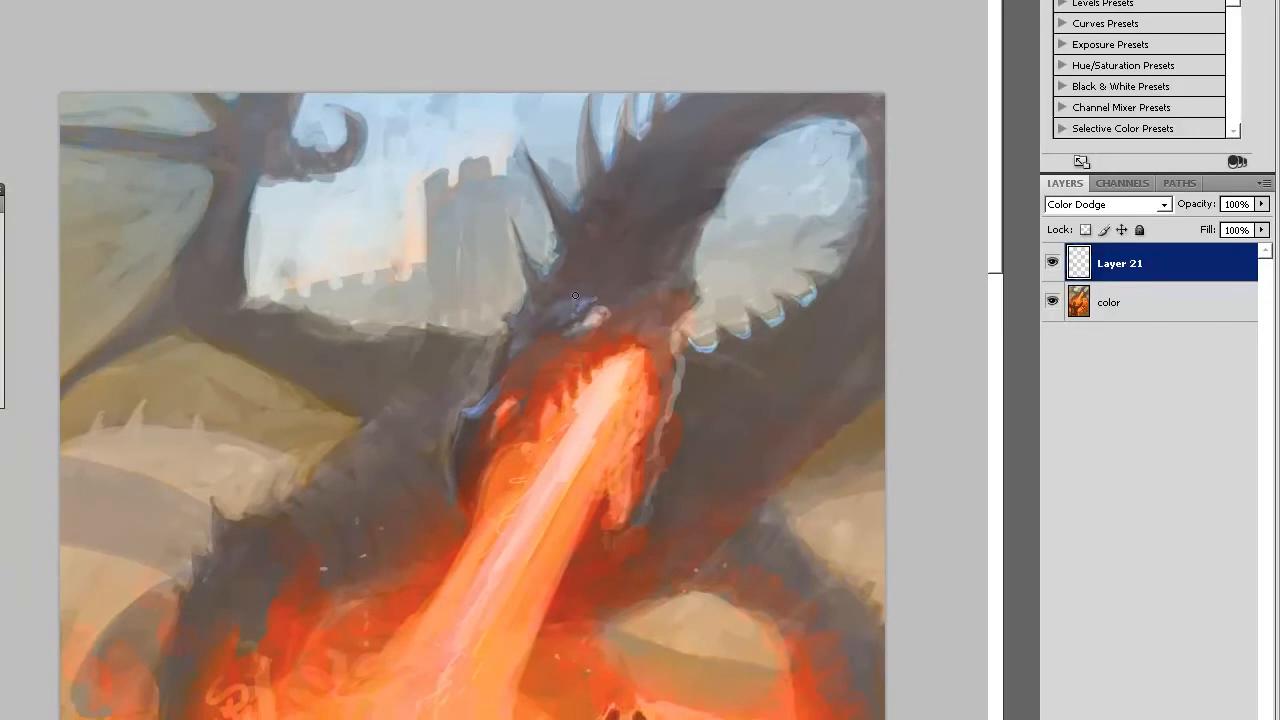
- Paint blue rim light along the edge of the dragon's brow, cheek and jaw, erasing the excess
left_click_drag(565, 303, 571, 303)
key("e")
key("b")
left_click_drag(463, 427, 460, 488)
key("b")
key("e")
left_click_drag(504, 389, 497, 402)
key("b")
mouse_move(510, 346)
left_mouse_down()
mouse_move(502, 373)
mouse_move(519, 313)
mouse_move(519, 337)
mouse_move(498, 357)
left_mouse_up()
key("e")
- Paint light blue rim highlights around the curled claw of the dragon's wing and clean them up with the Eraser
left_click_drag(599, 232, 607, 43)
left_click_drag(691, 57, 713, 194)
mouse_move(670, 104)
left_mouse_down()
mouse_move(754, 10)
mouse_move(500, 29)
mouse_move(423, 100)
left_mouse_up()
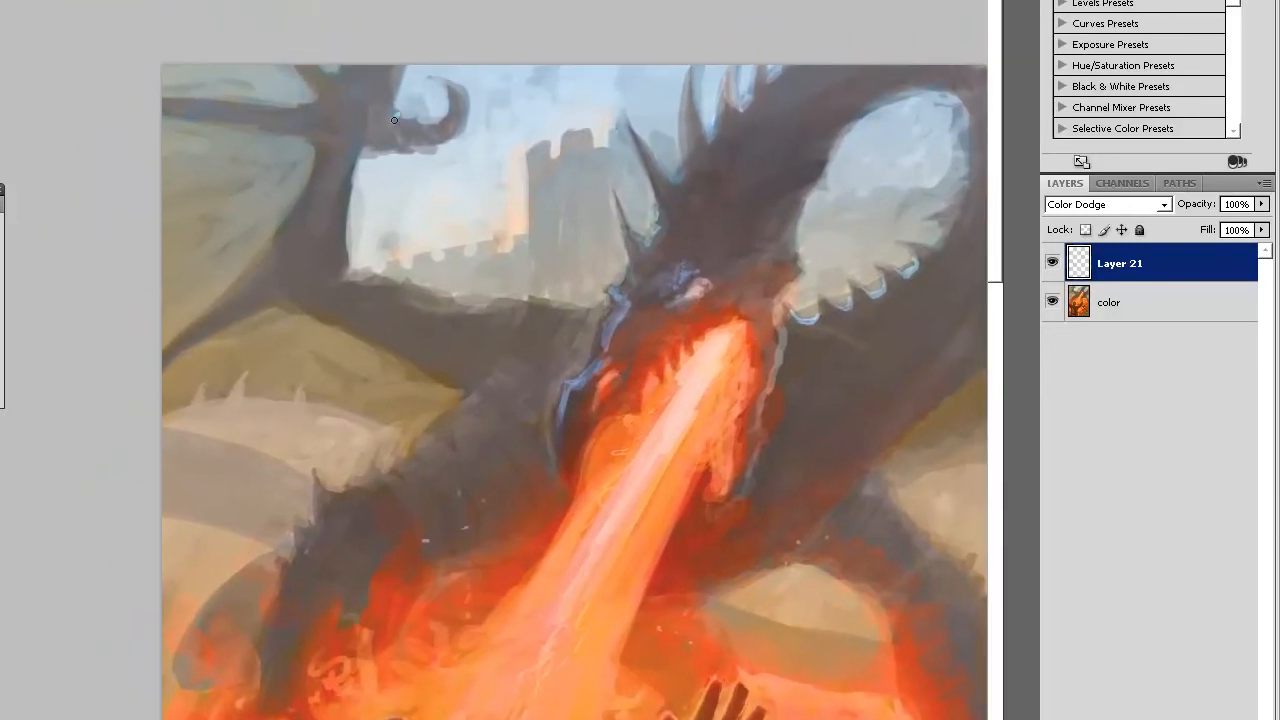
key("e")
mouse_move(400, 114)
left_mouse_down()
mouse_move(403, 131)
mouse_move(409, 112)
mouse_move(394, 119)
left_mouse_up()
key("b")
mouse_move(405, 68)
left_mouse_down()
mouse_move(393, 102)
mouse_move(404, 69)
mouse_move(394, 108)
mouse_move(425, 126)
mouse_move(449, 107)
mouse_move(437, 74)
mouse_move(464, 122)
left_mouse_up()
key("e")
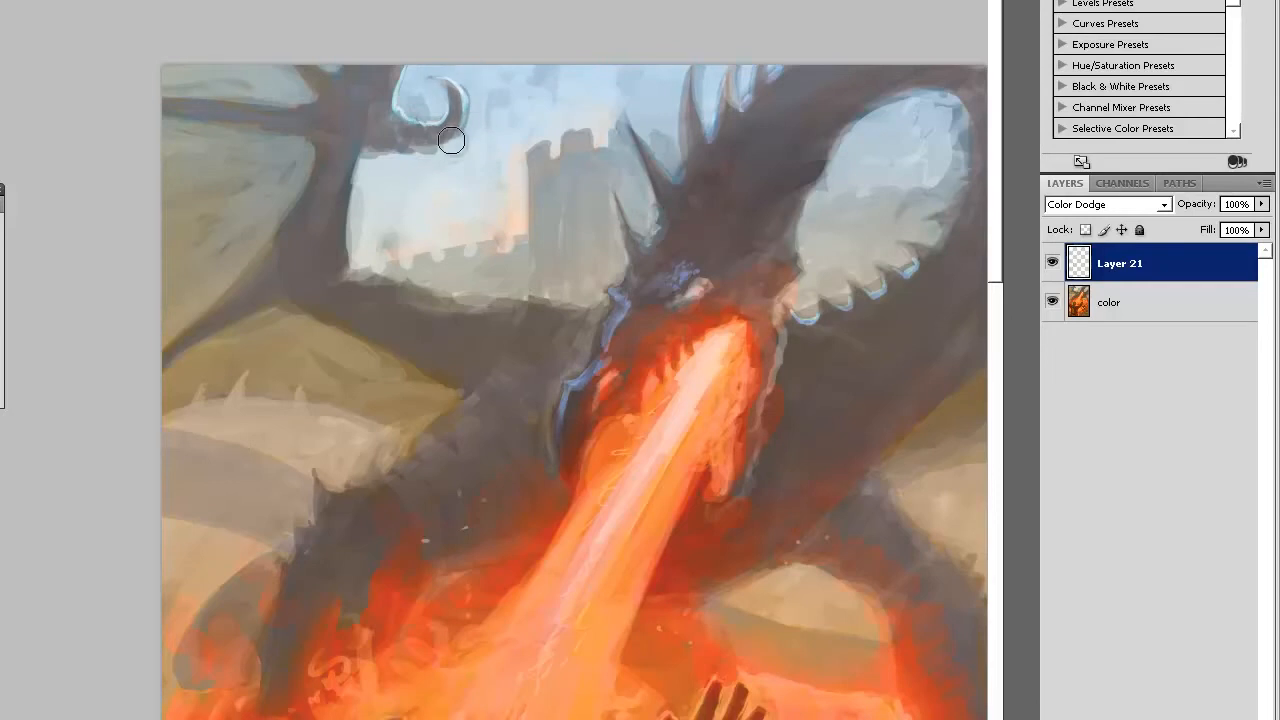
- Add small light highlights along the wing's upper edge beside the dragon's head and soften them with the Eraser
key("b")
left_click_drag(546, 308, 538, 311)
left_click_drag(583, 308, 576, 314)
key("e")
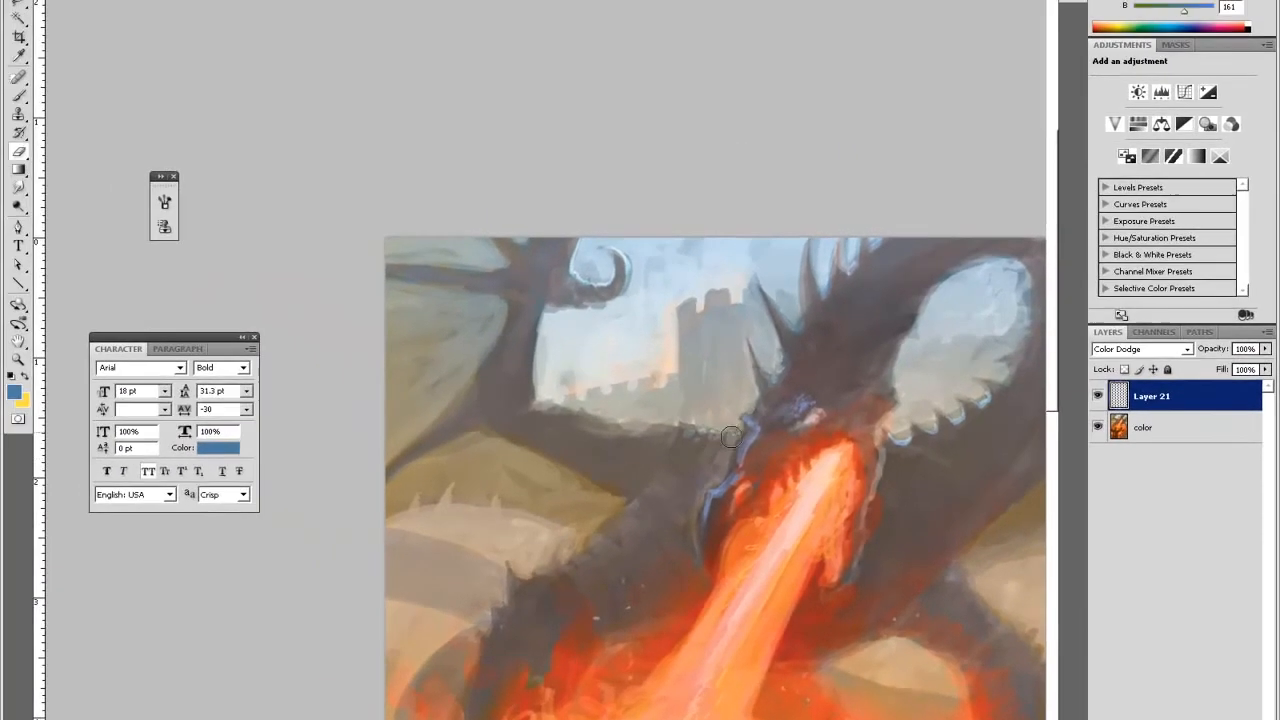
key("space")
left_click_drag(888, 467, 802, 251)
mouse_move(857, 417)
left_mouse_down()
mouse_move(897, 303)
mouse_move(866, 437)
mouse_move(829, 498)
left_mouse_up()
left_click_drag(739, 445, 784, 514)
key("b")
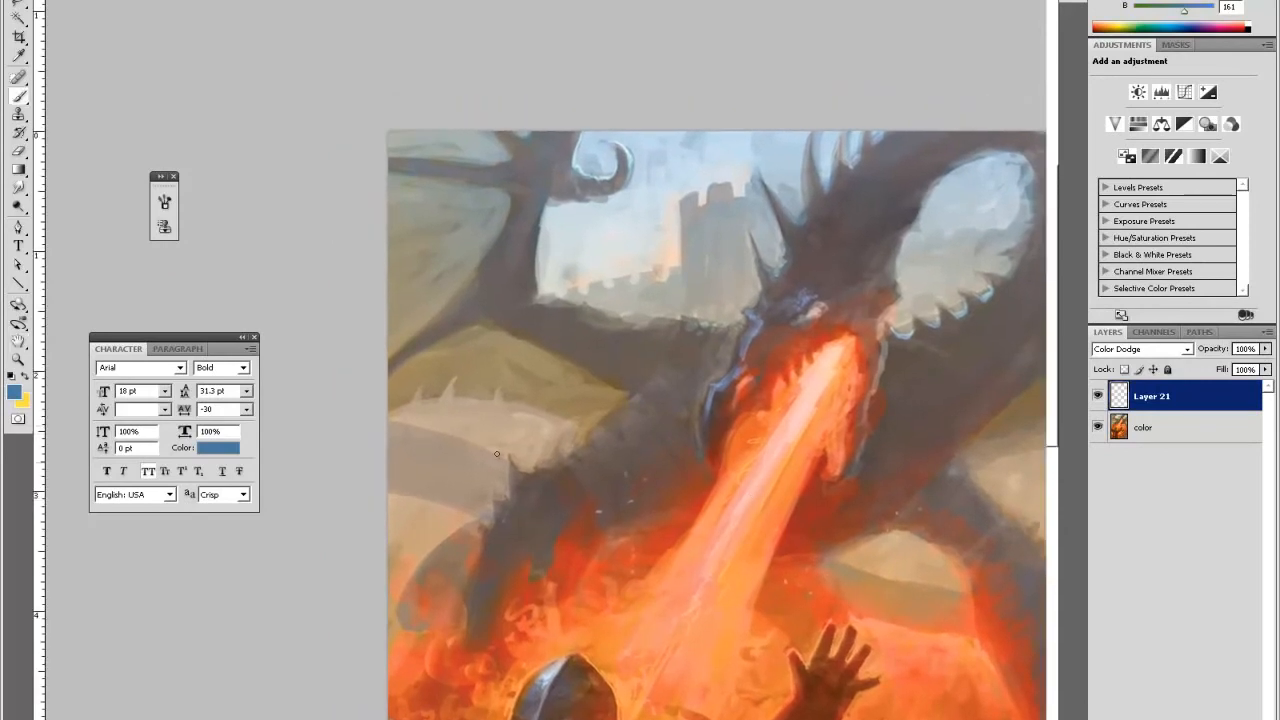
- Check the whole painting and add a new Normal layer above the Color Dodge layer
key("space")
mouse_move(731, 249)
left_mouse_down()
mouse_move(811, 371)
mouse_move(757, 326)
mouse_move(645, 350)
left_mouse_up()
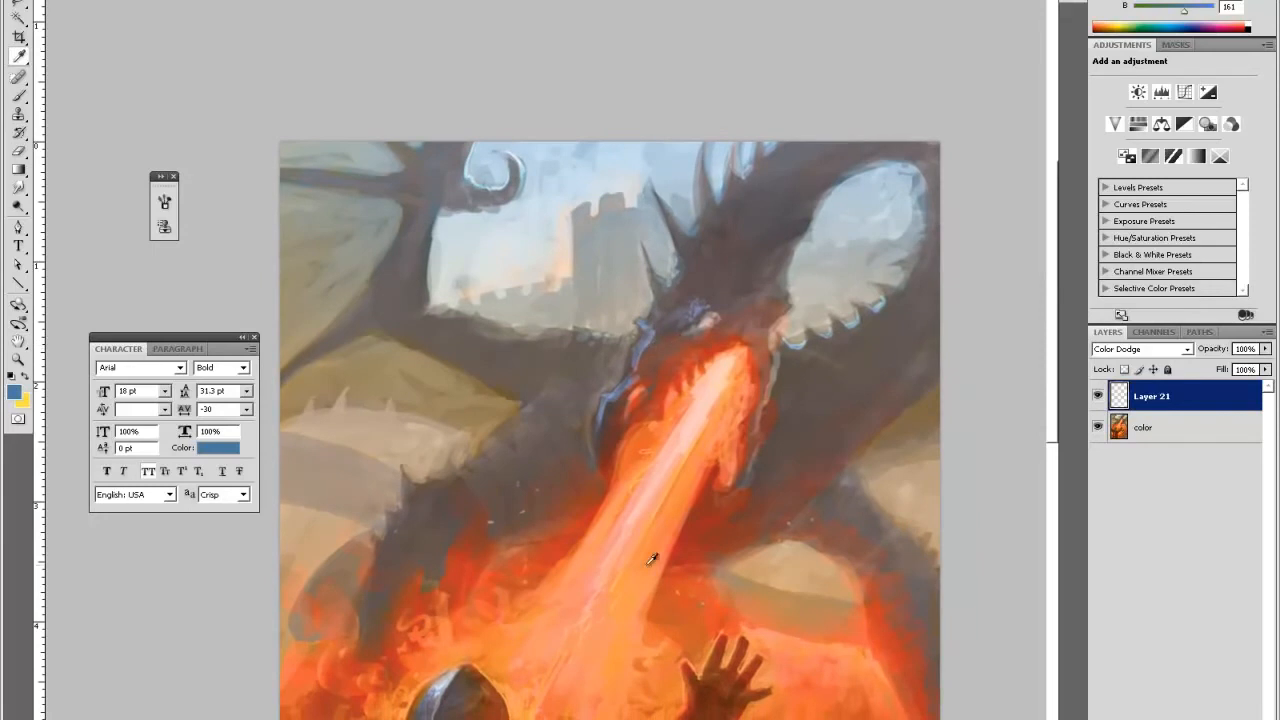
key("ctrl+minus")
key("ctrl+minus")
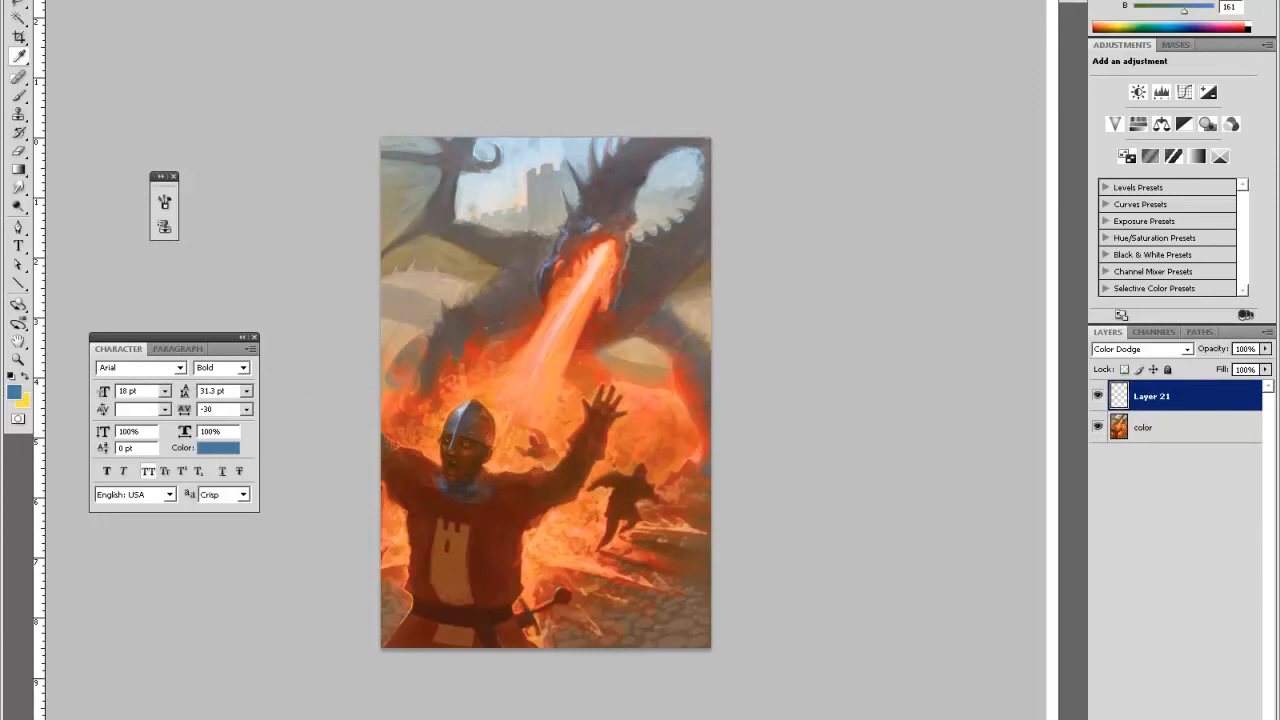
key("ctrl+shift+alt+n")
key("z")
left_click(609, 299)
left_click(491, 191)
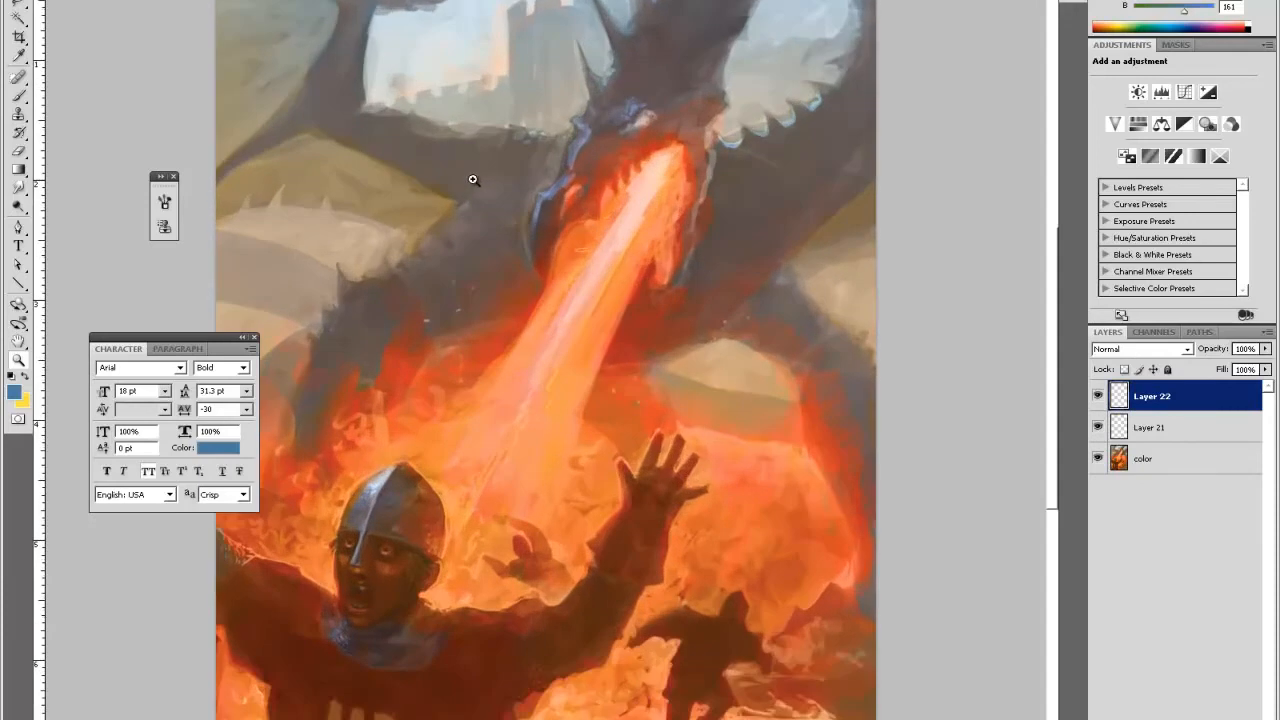
left_click(514, 228)
- Sample dark grey from the dragon's horn beside the castle tower and repaint it as a narrower, more upright spike
key("h")
mouse_move(632, 40)
left_mouse_down()
mouse_move(617, 400)
mouse_move(564, 594)
left_mouse_up()
left_click_drag(667, 407, 567, 348)
key("i")
left_click(480, 458)
key("b")
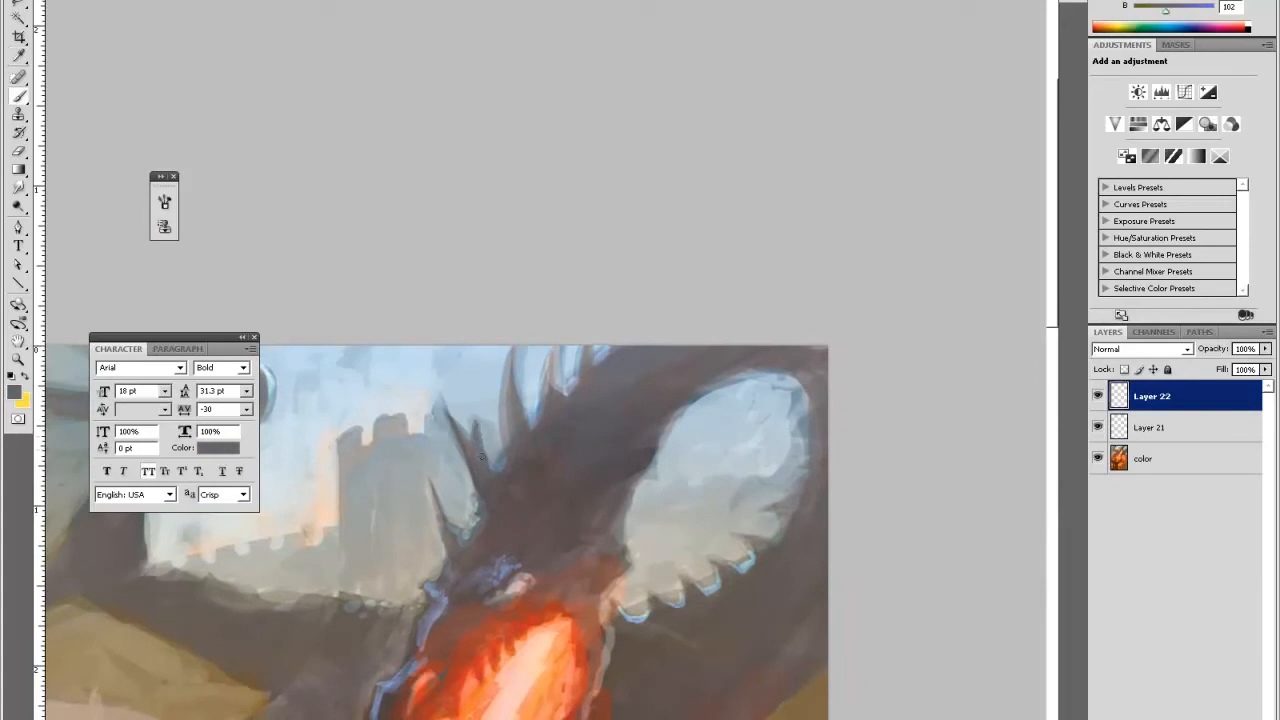
key("i")
left_click(468, 450)
key("b")
- Paint over the old horn's tip beside the castle tower with sampled sky blue and grey-blue tones
key("i")
left_click(452, 421)
left_click(452, 401)
key("b")
key("i")
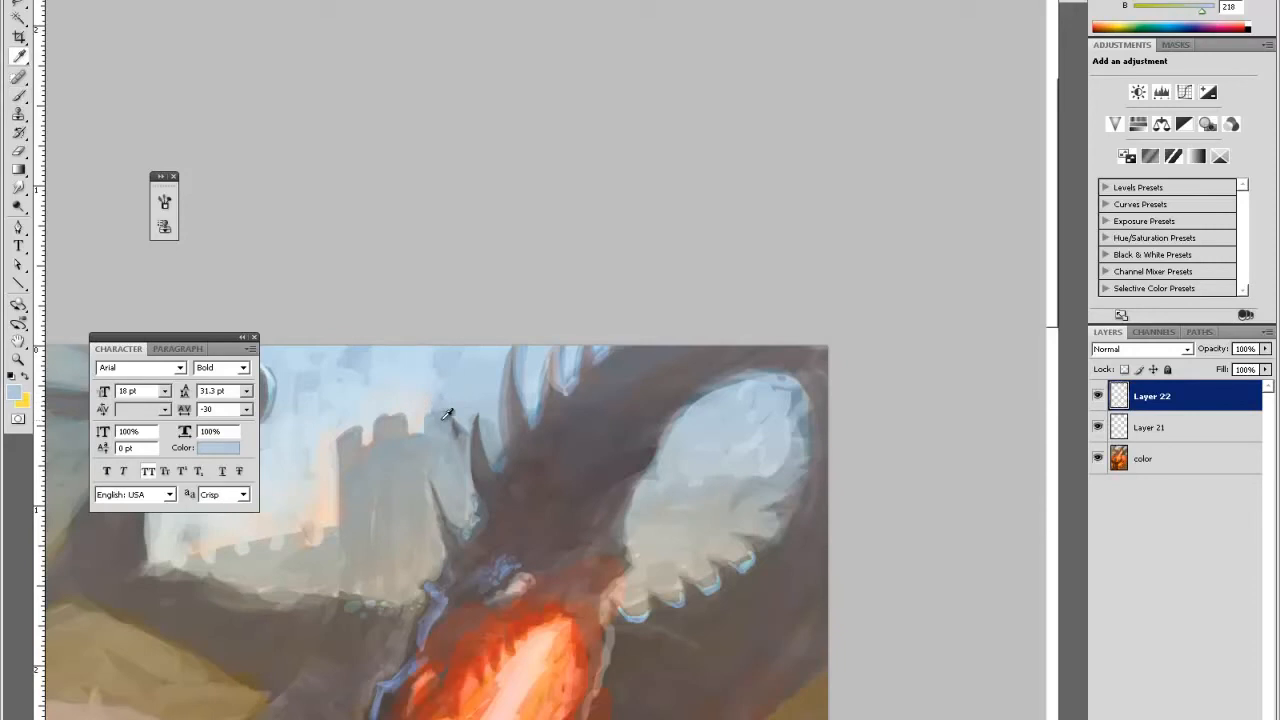
left_click(451, 416)
key("b")
key("i")
left_click(457, 427)
key("b")
key("i")
left_click(451, 421)
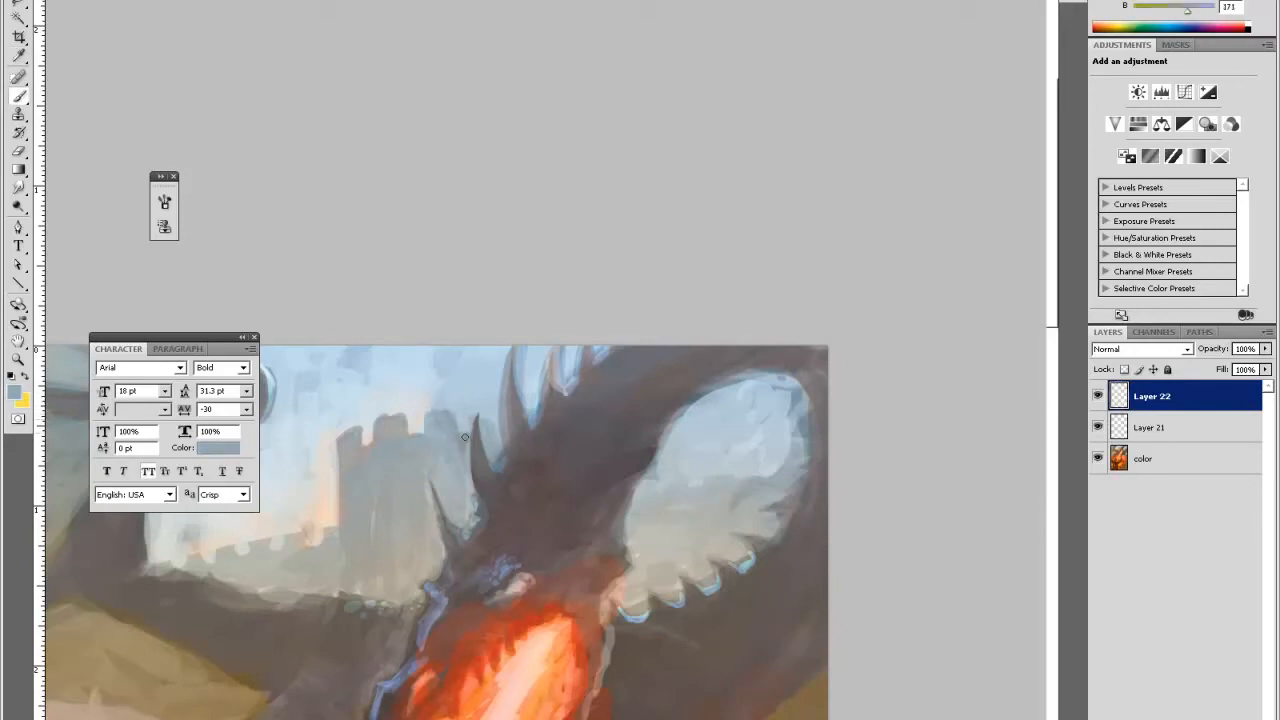
- Reshape the dragon's lowest horn with sampled dark grey and clean its outline with the castle's light grey
left_click(452, 528, "alt")
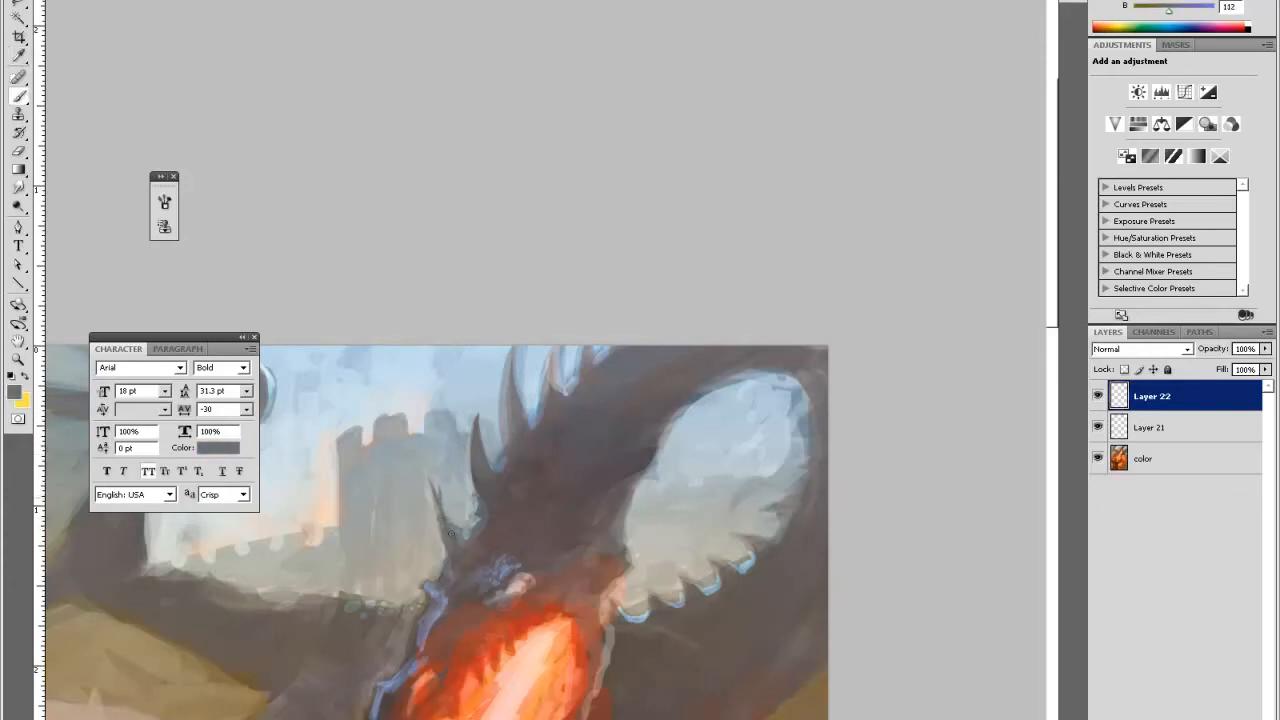
left_click(440, 496, "alt")
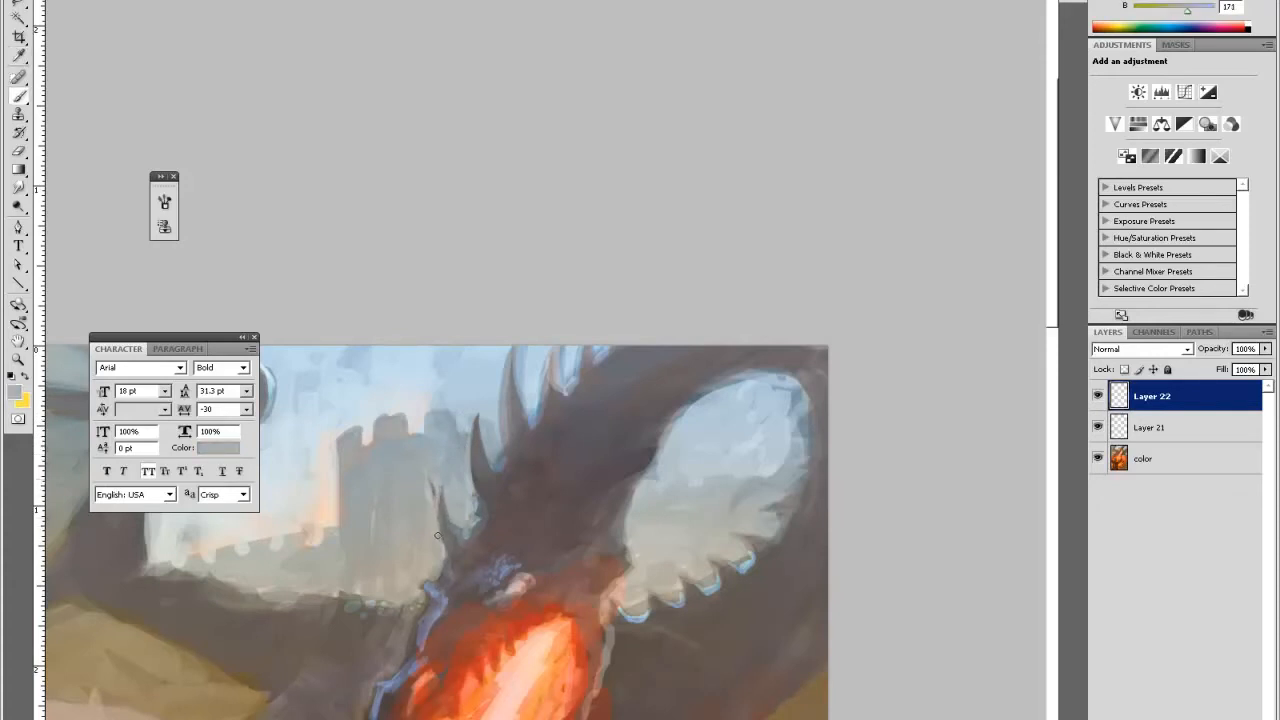
left_click(421, 496, "alt")
key("alt")
- Repaint the dragon's upper horns near the canvas edge using greys sampled from the horns and neck
left_click(513, 418, "alt")
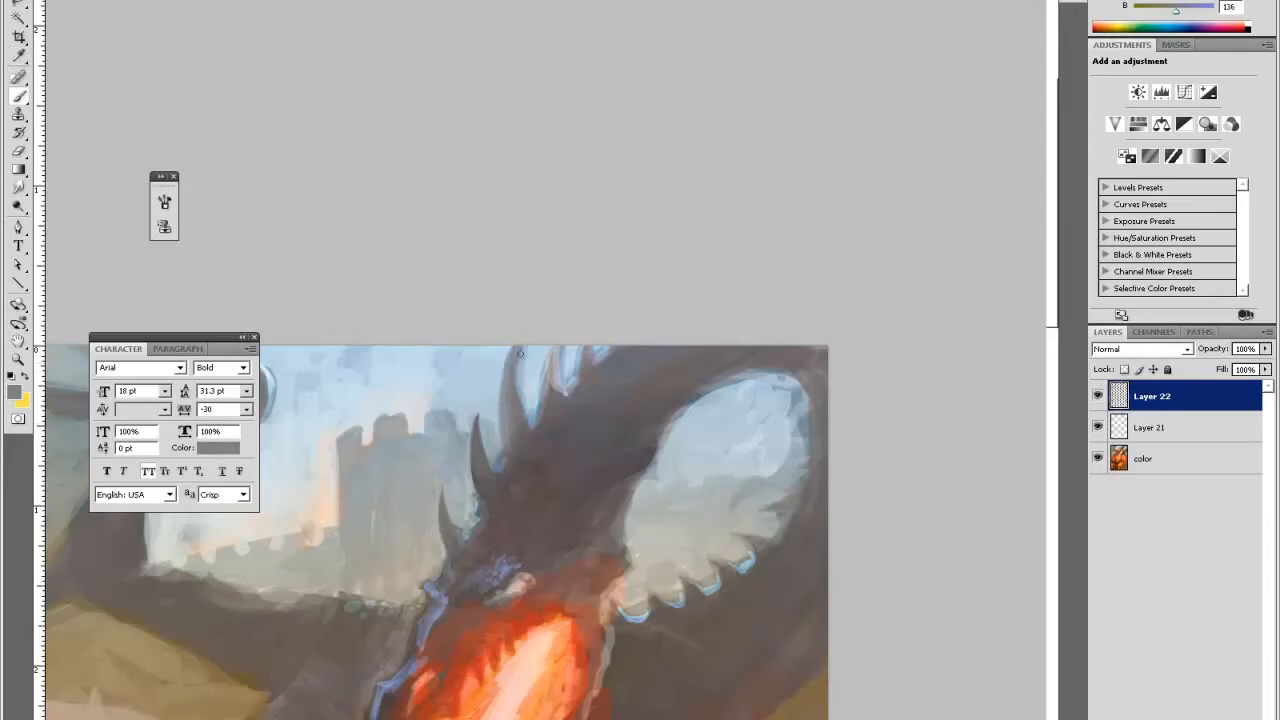
left_click(505, 378, "alt")
mouse_move(502, 371)
left_mouse_down()
mouse_move(520, 337)
mouse_move(503, 376)
mouse_move(558, 341)
mouse_move(547, 377)
mouse_move(555, 347)
mouse_move(560, 397)
left_mouse_up()
left_click(552, 364, "alt")
left_click(553, 405, "alt")
left_click(557, 400, "alt")
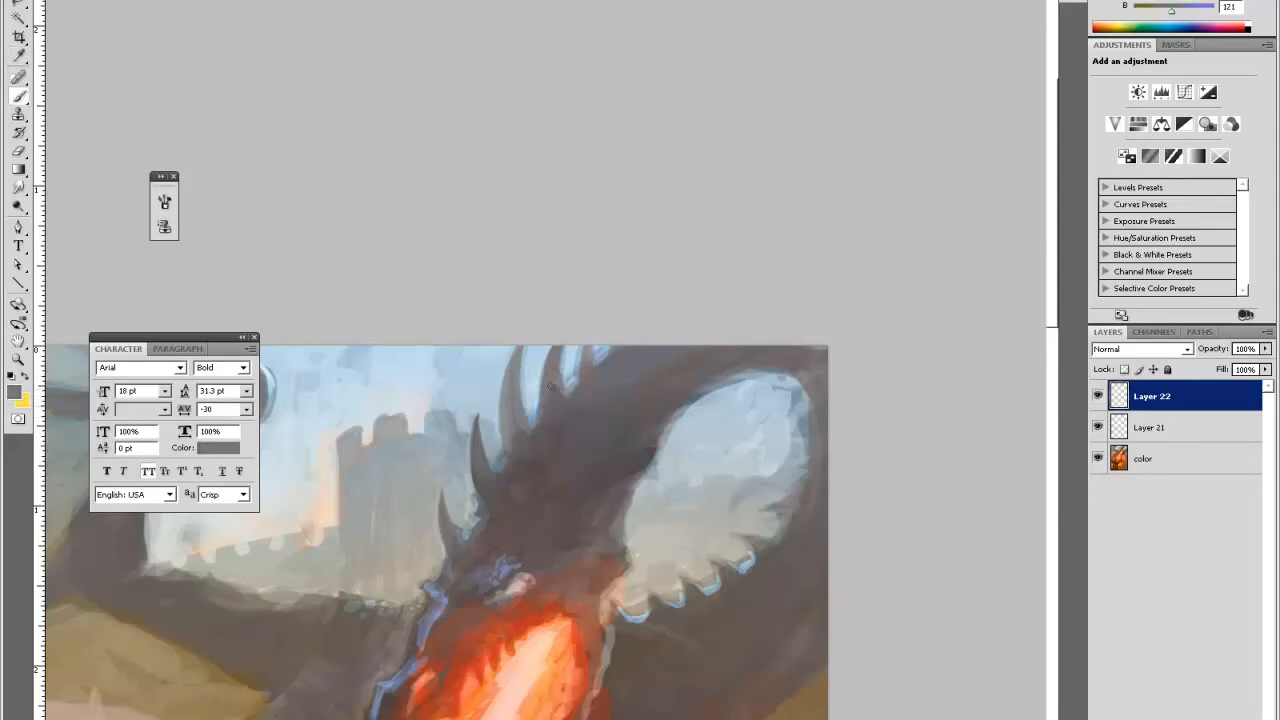
- Darken the bases of the upper horns and refine the gaps between them with sampled light sky blue
left_click(520, 425, "alt")
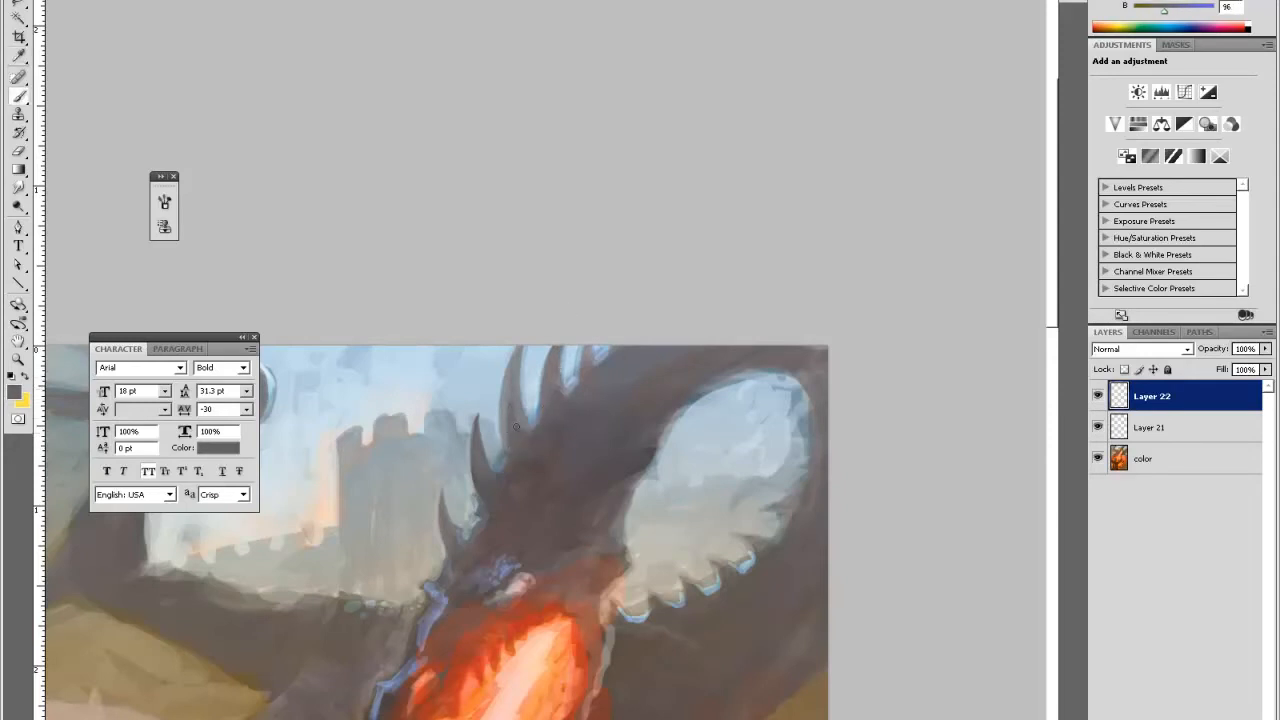
left_click(516, 420, "alt")
left_click(607, 360, "alt")
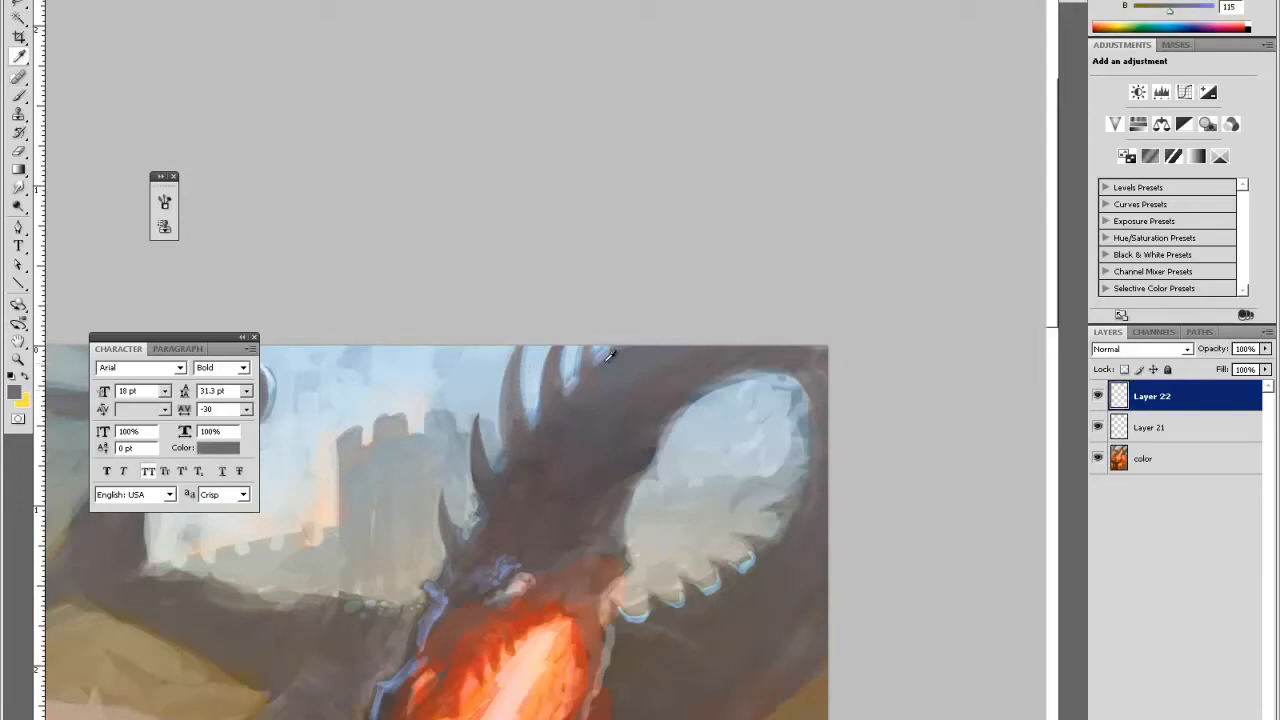
left_click(577, 361, "alt")
left_click(577, 358, "alt")
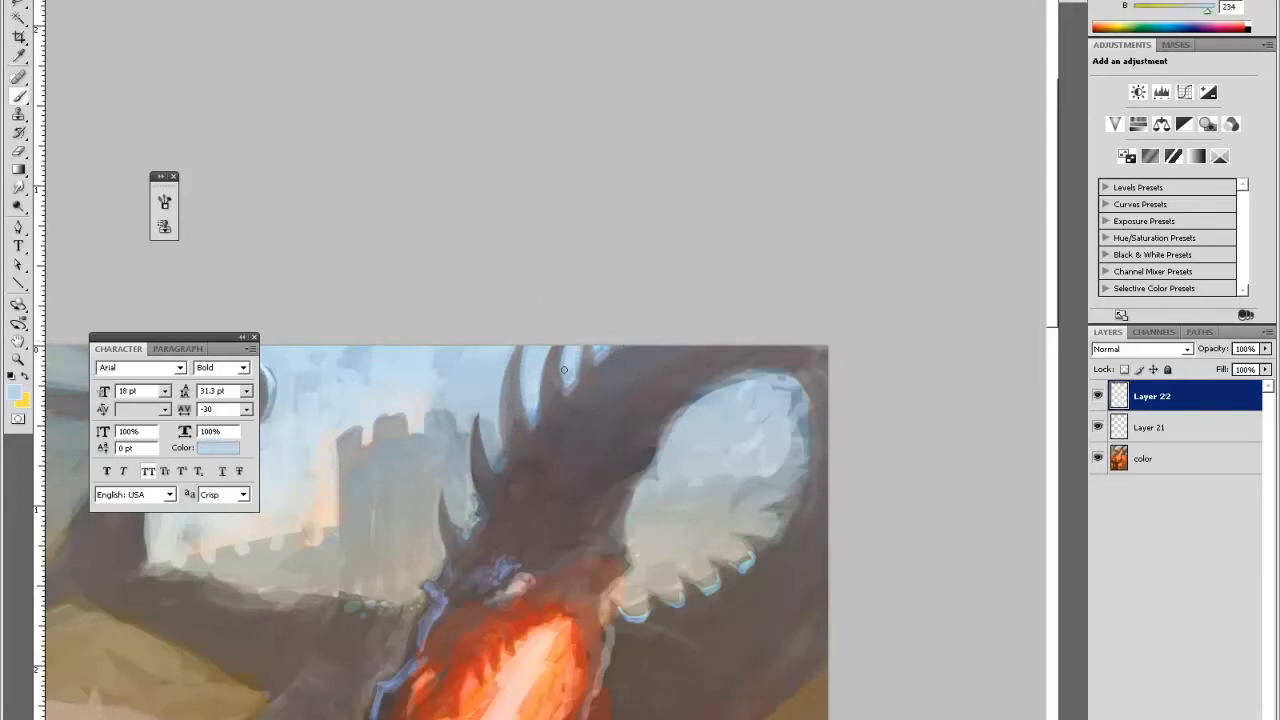
- Paint small spikes between the two lower horns, alternating sampled background grey-blue and dark dragon grey
left_click(492, 465, "alt")
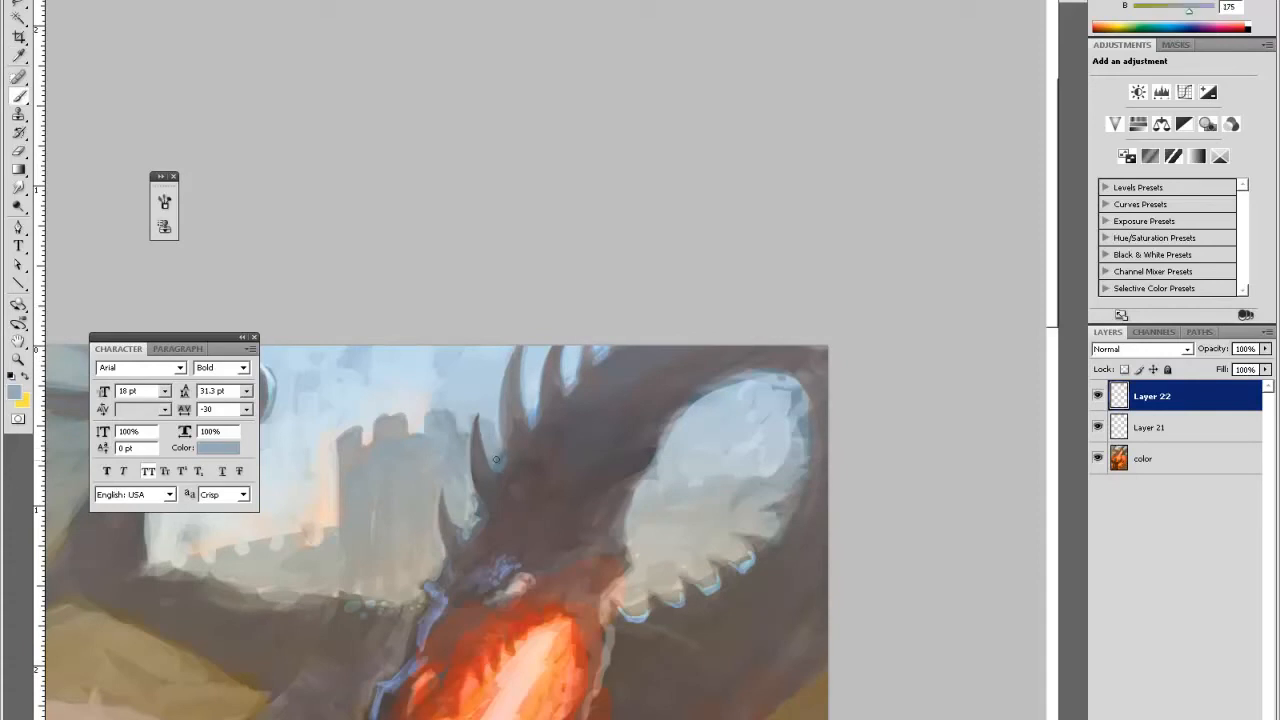
left_click(472, 493, "alt")
key("alt")
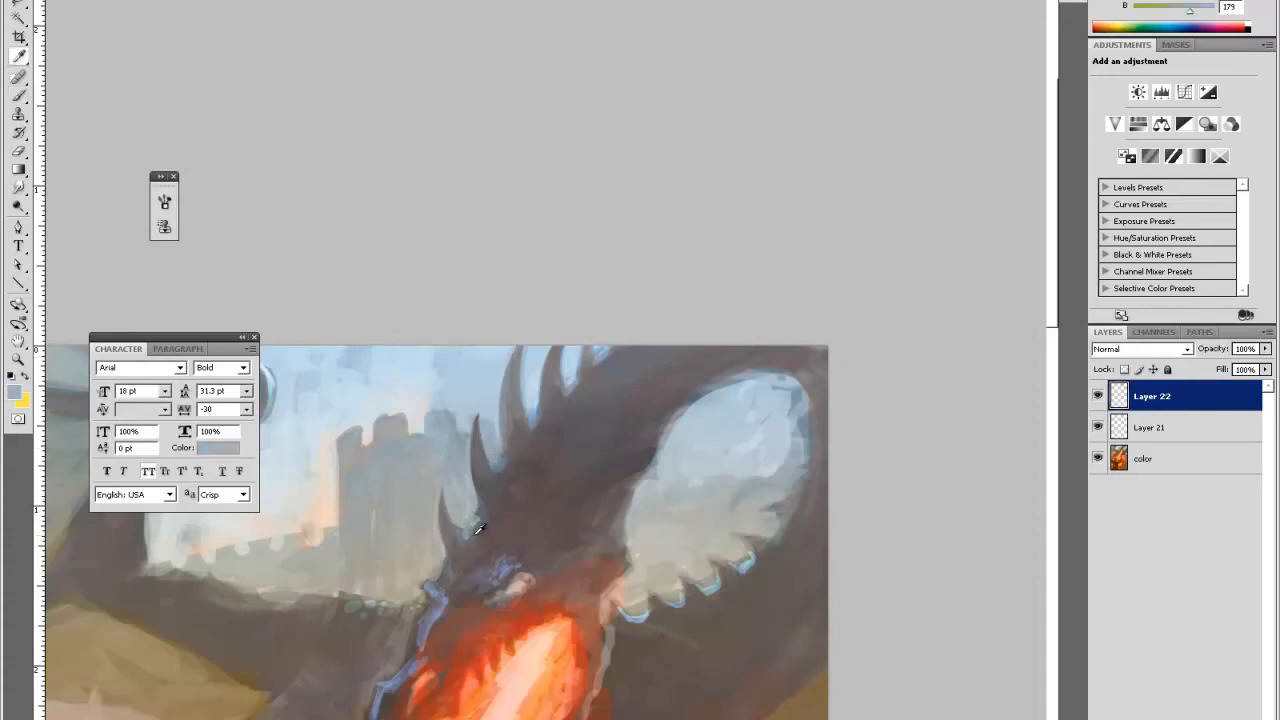
left_click(480, 525, "alt")
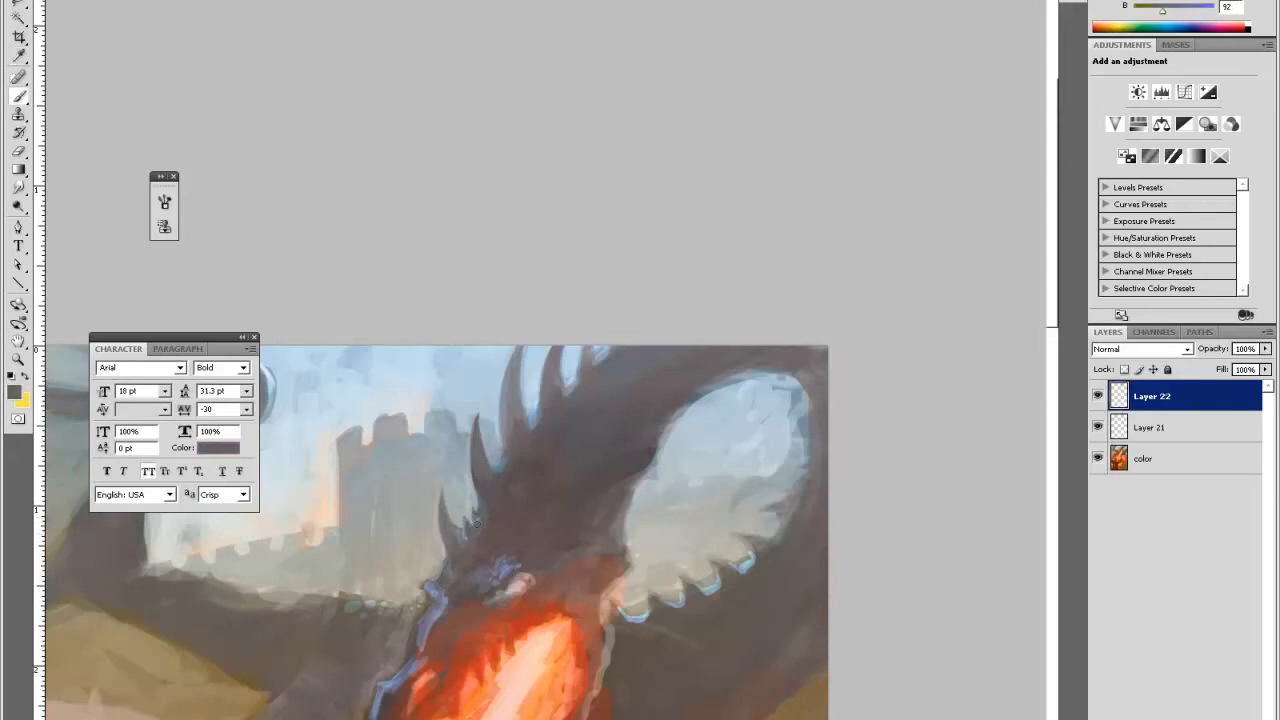
left_click(476, 510, "alt")
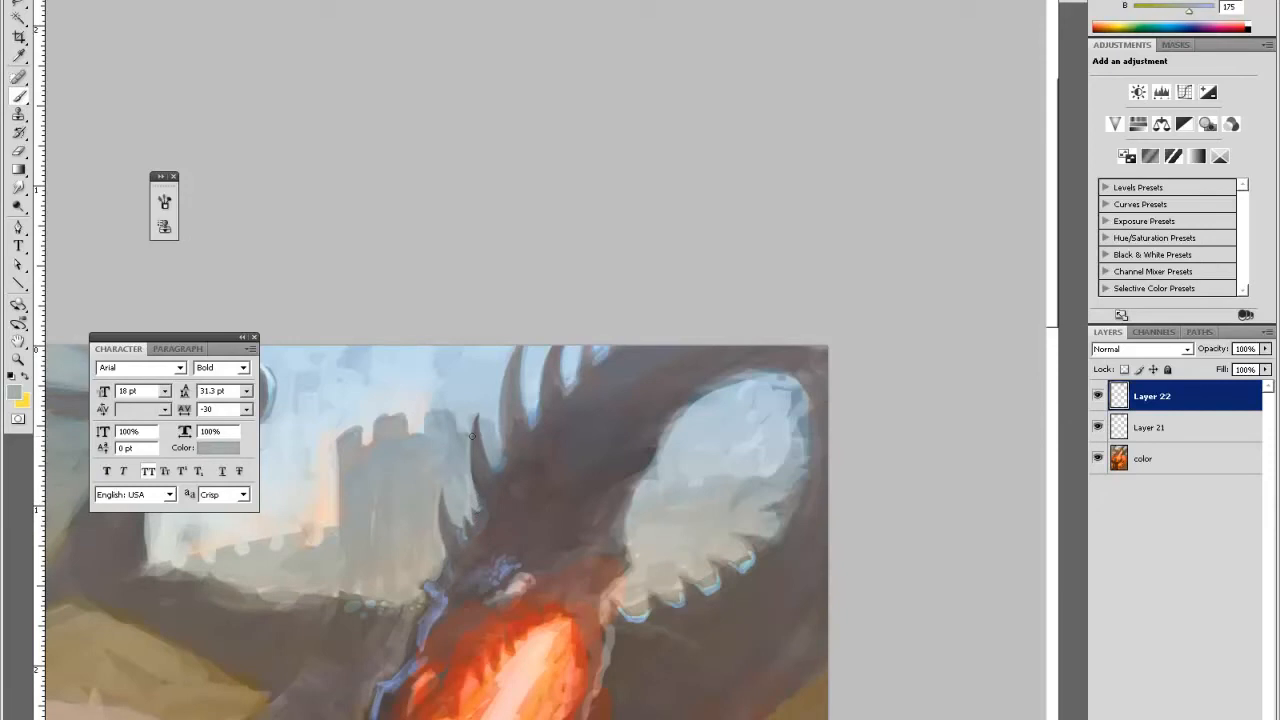
- Refine the base of the lowest horn and the head's edge below it with sampled dark and light greys
left_click(495, 492, "alt")
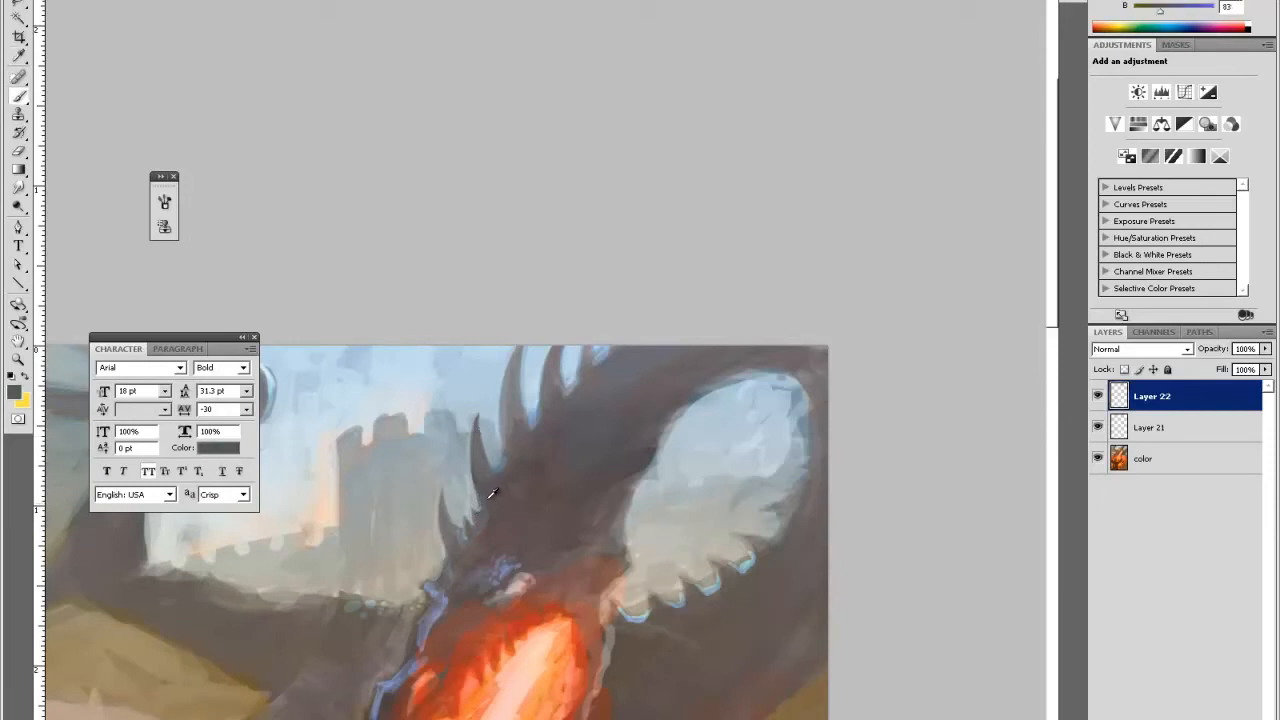
left_click(457, 538, "alt")
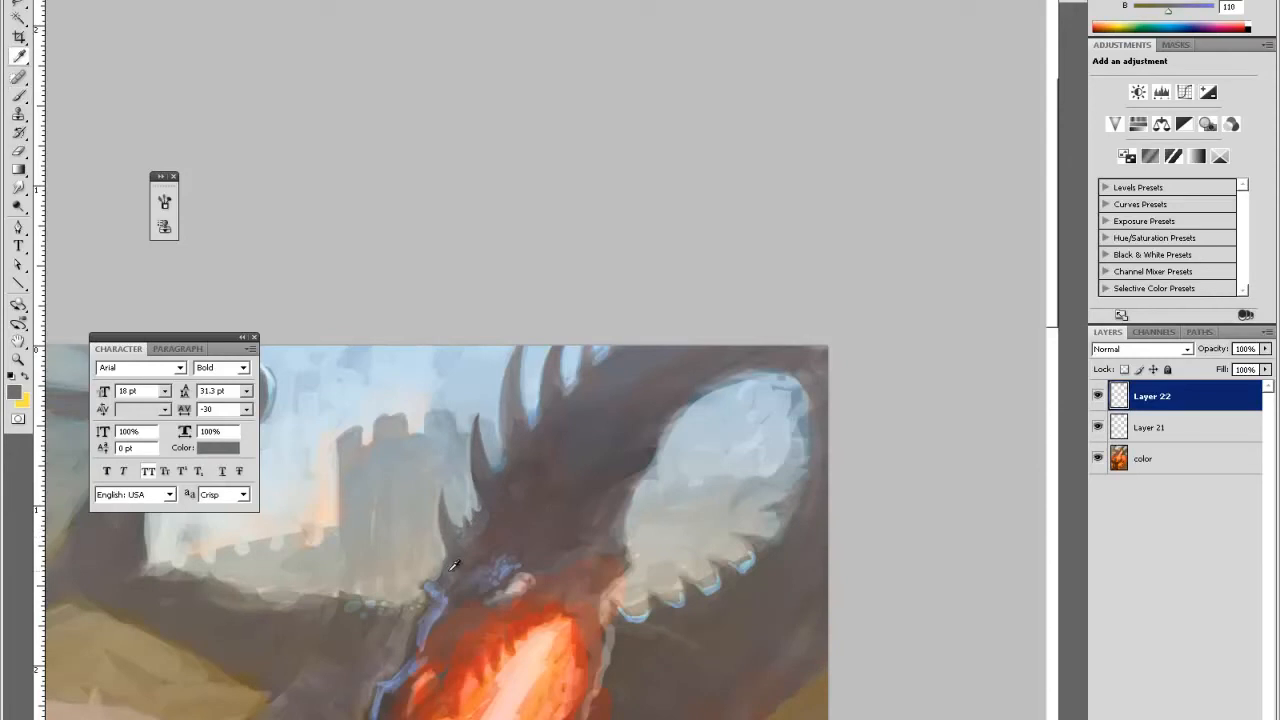
left_click(438, 564, "alt")
left_click_drag(438, 563, 448, 569)
left_click(438, 560, "alt")
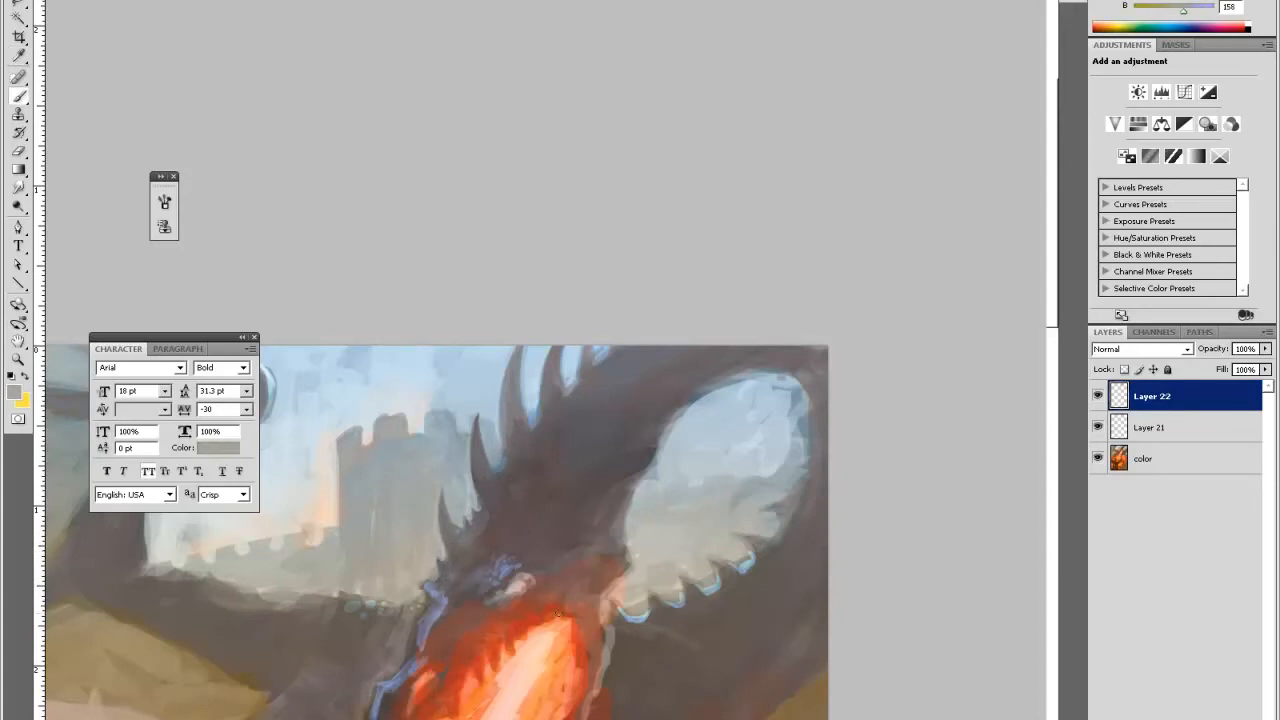
- Paint sampled dark greys over the blue rim light where the dragon's brow meets the wing
key("space")
left_click_drag(631, 486, 749, 351)
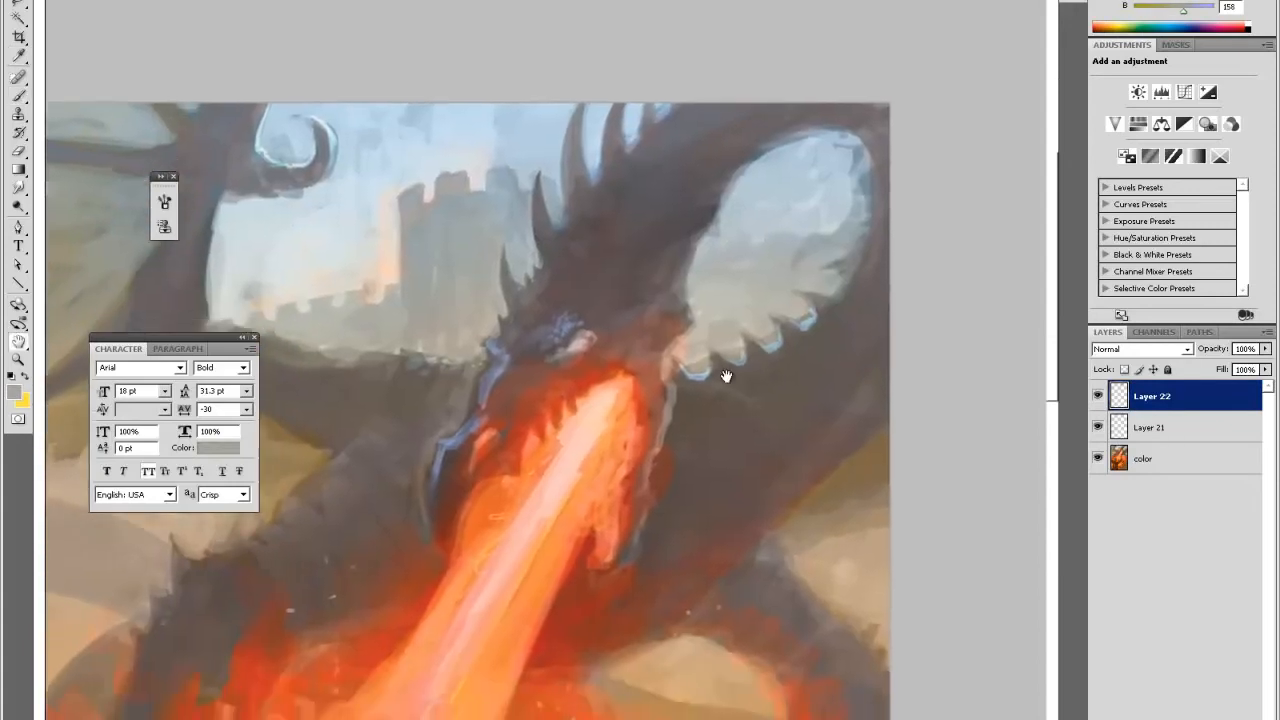
left_click_drag(741, 255, 717, 334)
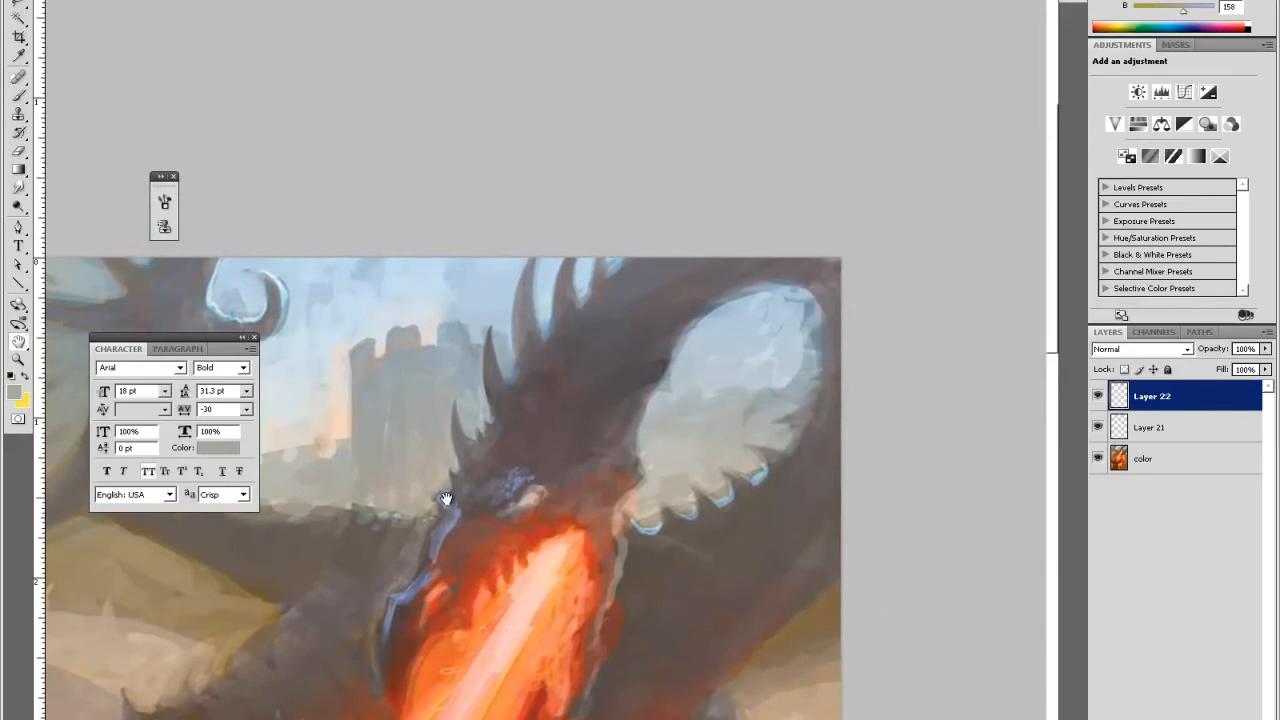
left_click(443, 496, "alt")
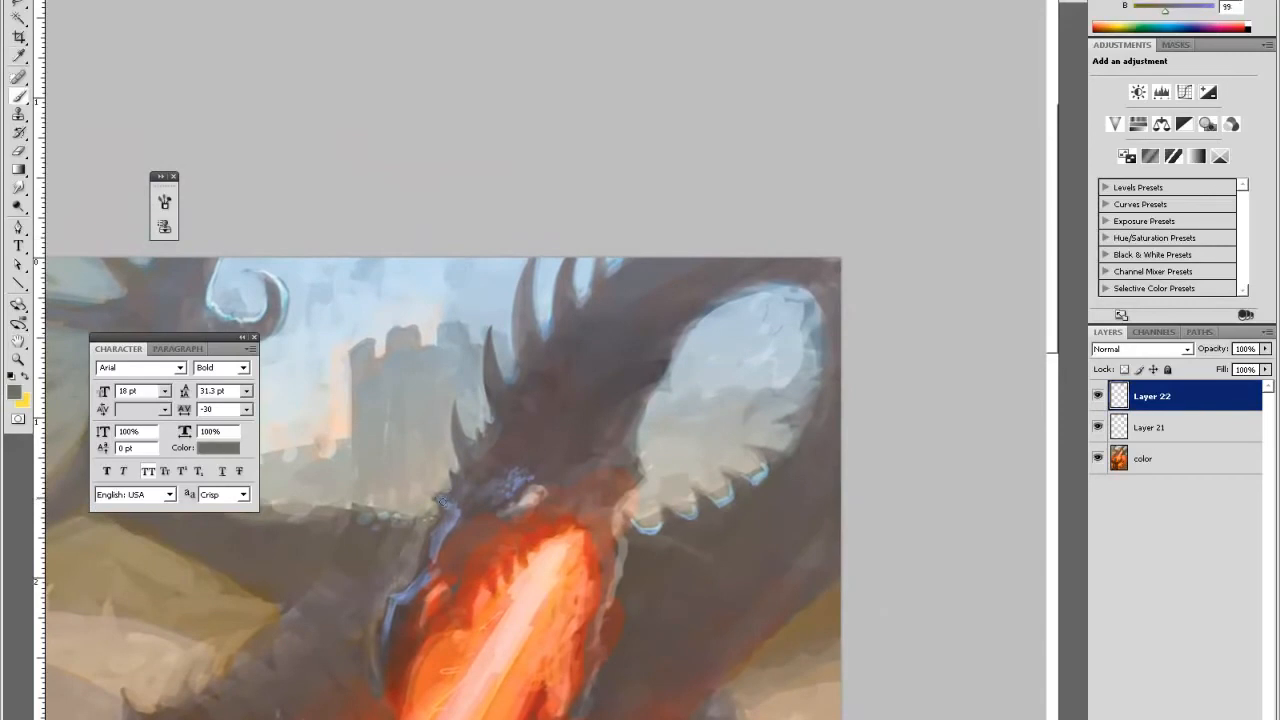
left_click(450, 511, "alt")
left_click(466, 507, "alt")
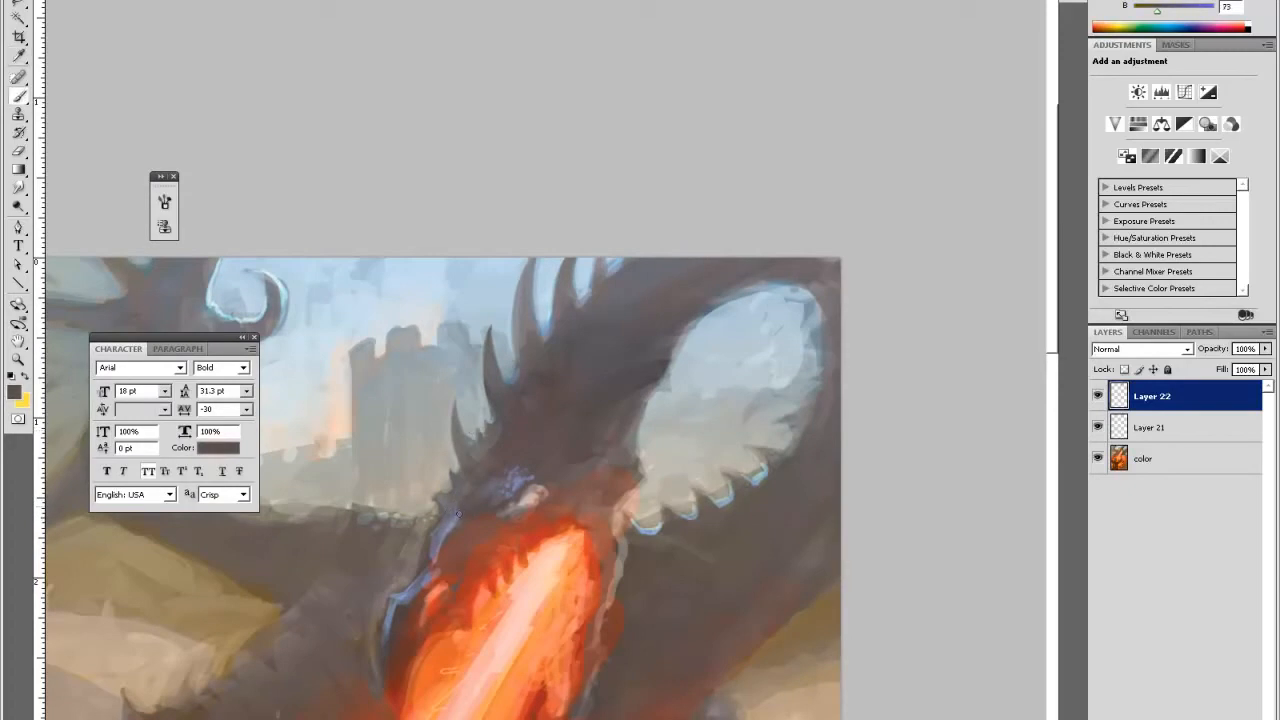
left_click(450, 521, "alt")
left_click(460, 520, "alt")
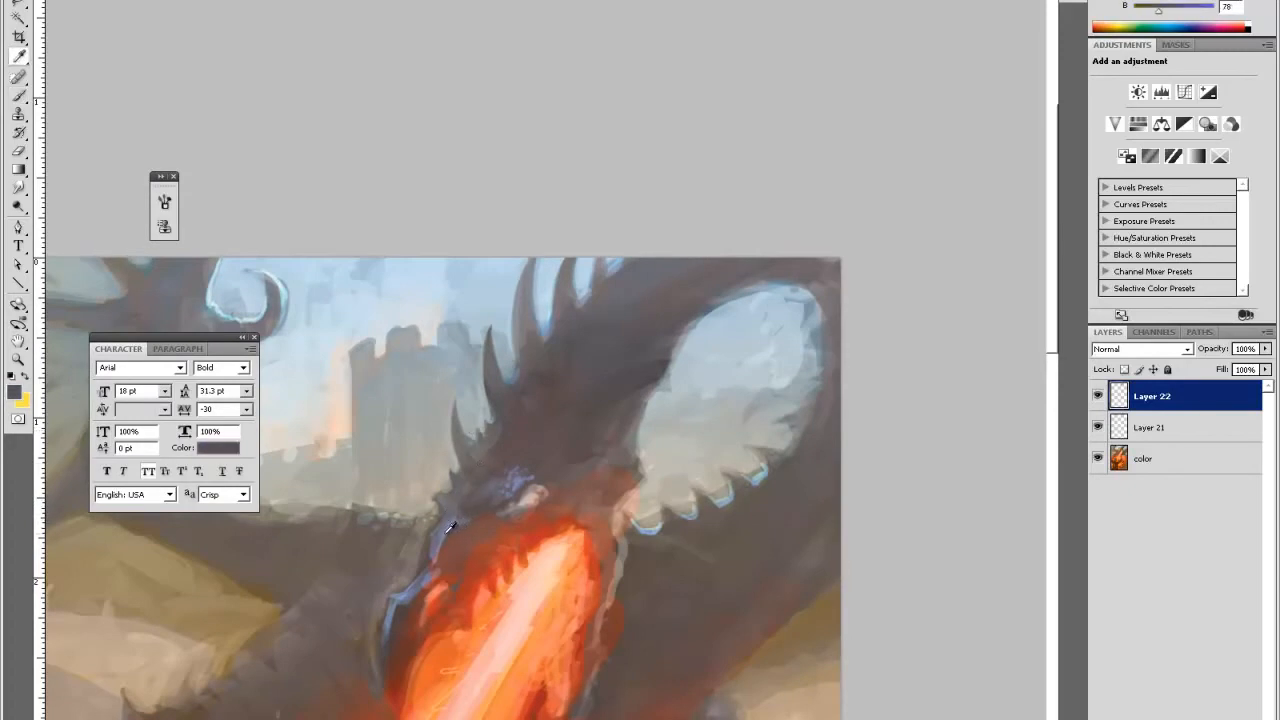
- Refine the dragon's brow ridge and snout edge with tones sampled from the head and background
left_click(474, 488, "alt")
left_click(437, 520, "alt")
left_click(425, 537, "alt")
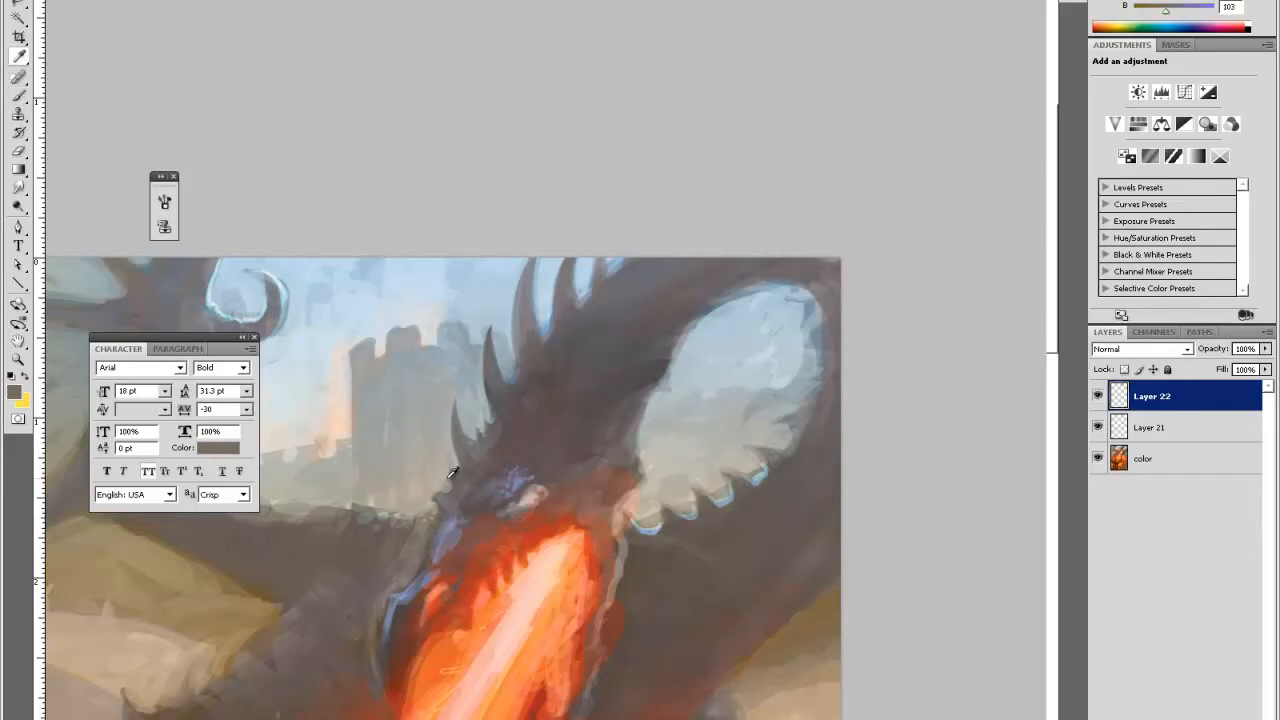
left_click(495, 500, "alt")
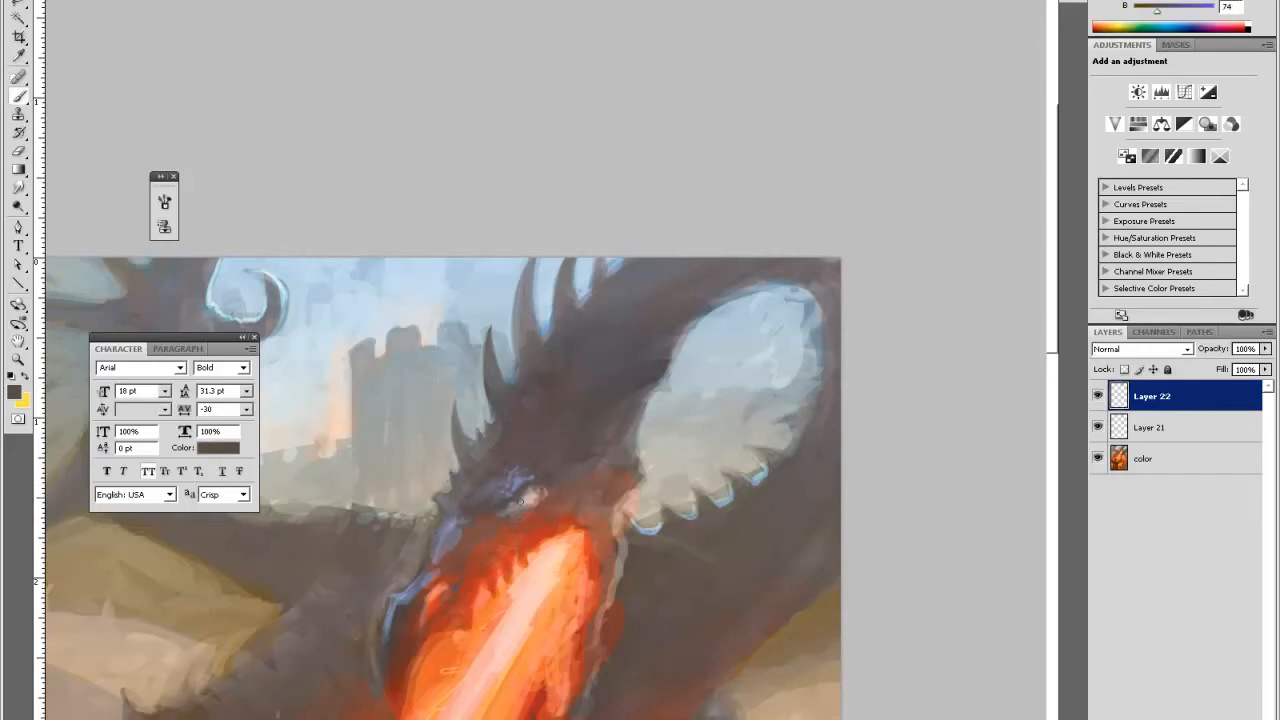
- Paint the dragon's eye below the brow ridge, alternating light grey and dark grey sampled from around it
left_click_drag(540, 491, 533, 500)
left_click(531, 495, "alt")
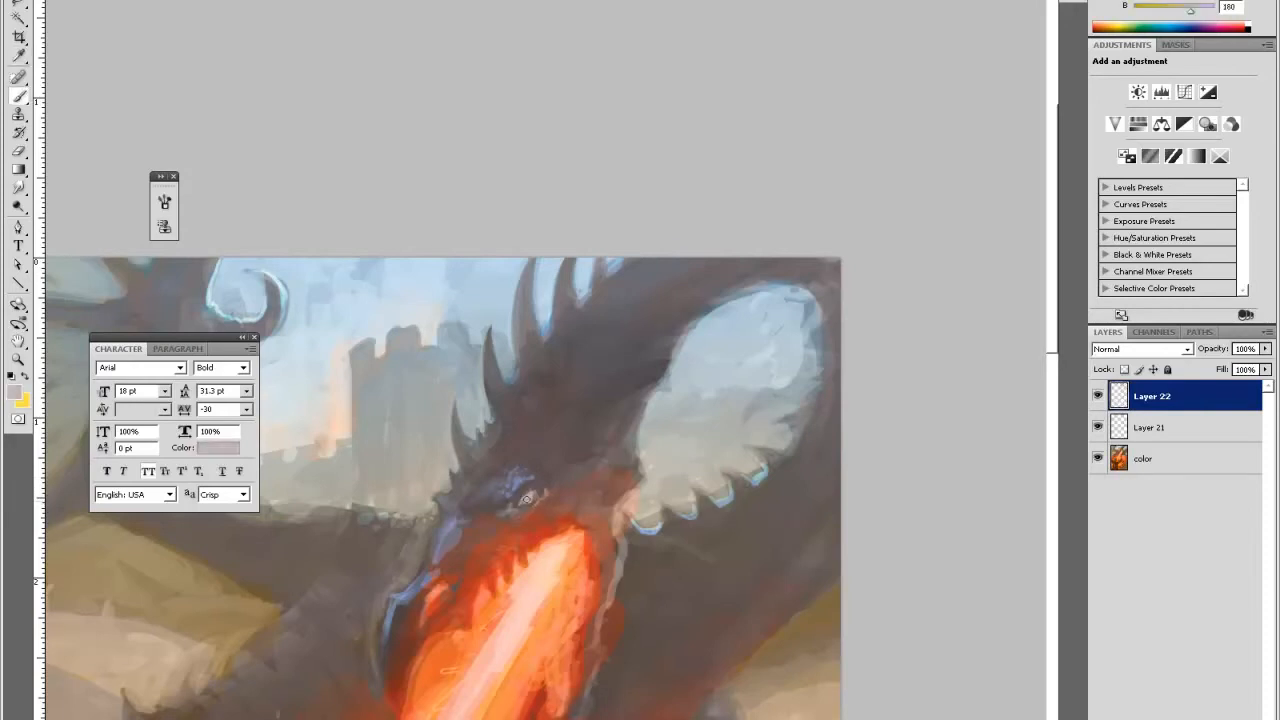
left_click(530, 496, "alt")
left_click(531, 495, "alt")
left_click(530, 495, "alt")
left_click(526, 495, "alt")
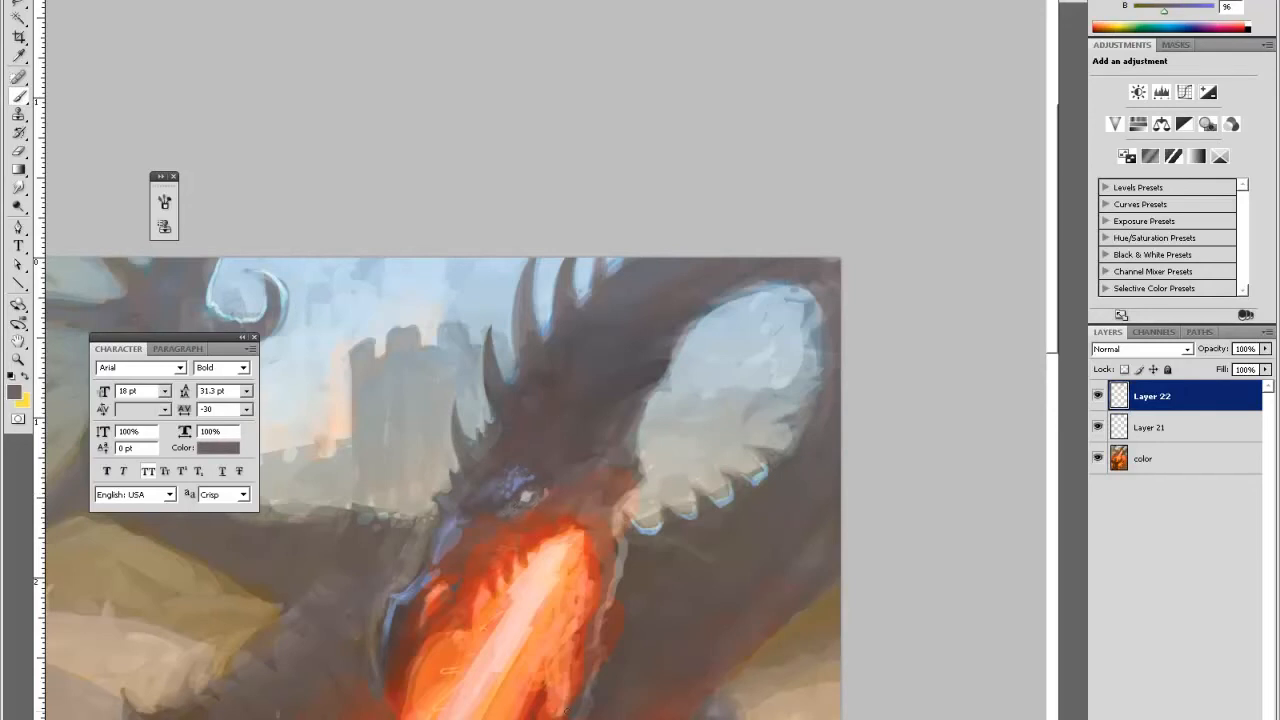
- Compare the whole painting with Layer 22 hidden and shown
key("ctrl+minus")
key("ctrl+minus")
key("z")
left_click(662, 190)
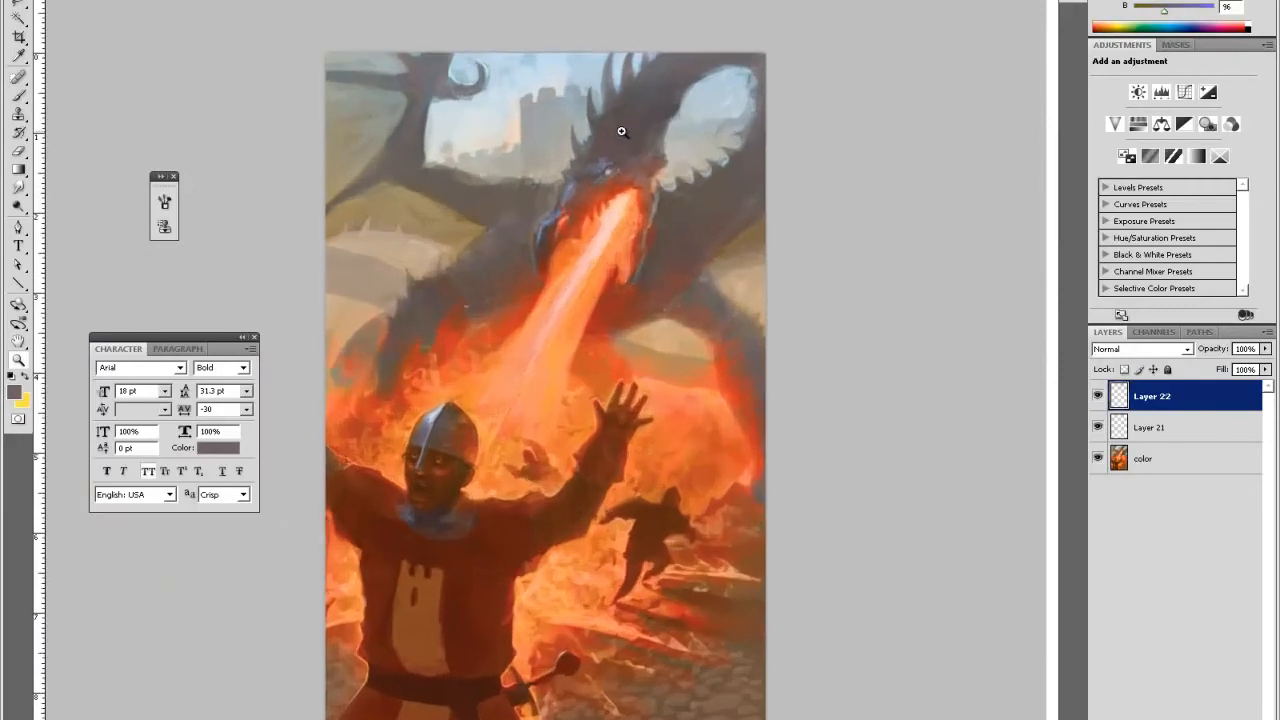
left_click(697, 153)
left_click(1098, 396)
left_click(1098, 396)
left_click(1098, 396)
left_click(1098, 396)
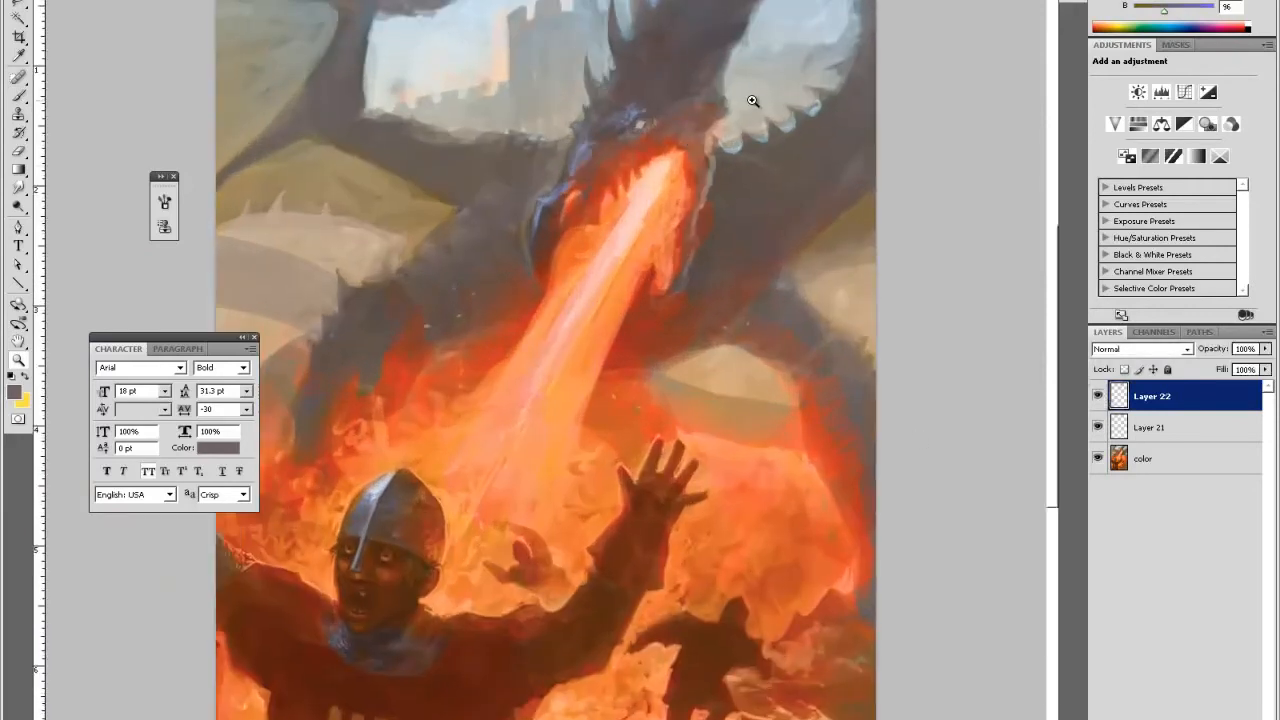
- Refine the dragon's eye with sampled light grey and add blue-violet scale marks on the brow above it
left_click(709, 114)
key("i")
scroll(654, 491, "up", 5)
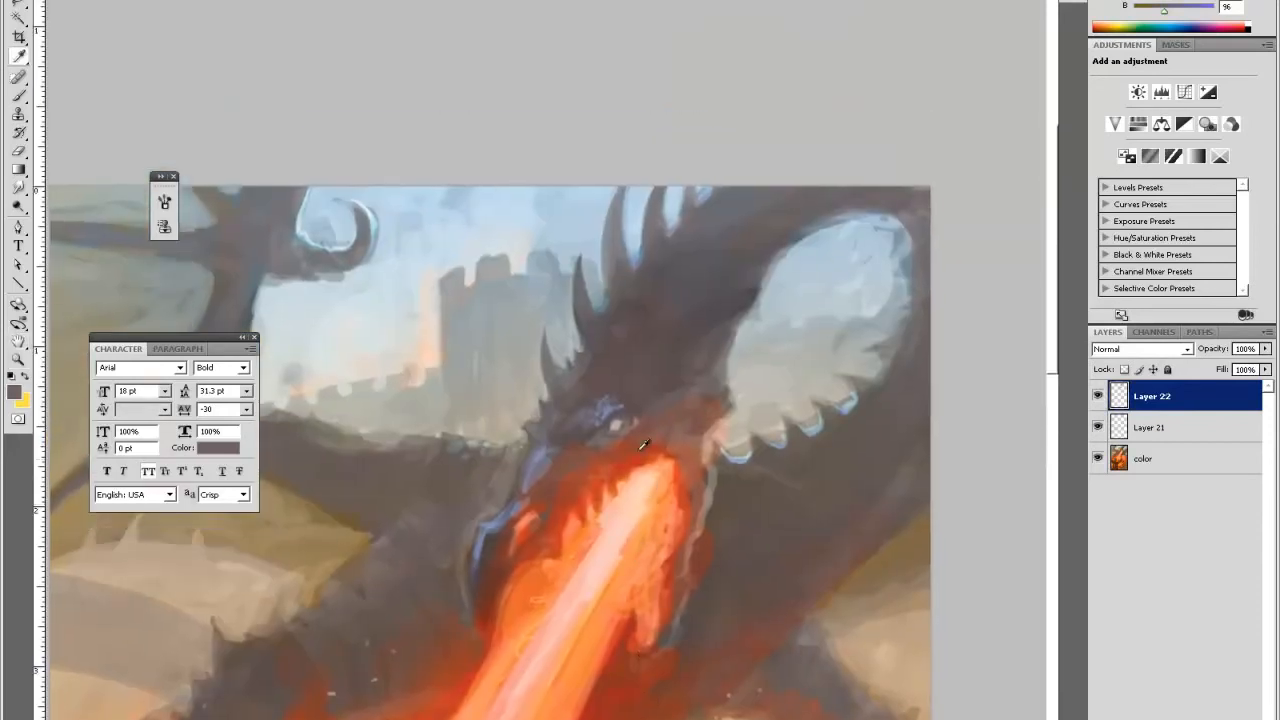
left_click(618, 420)
key("e")
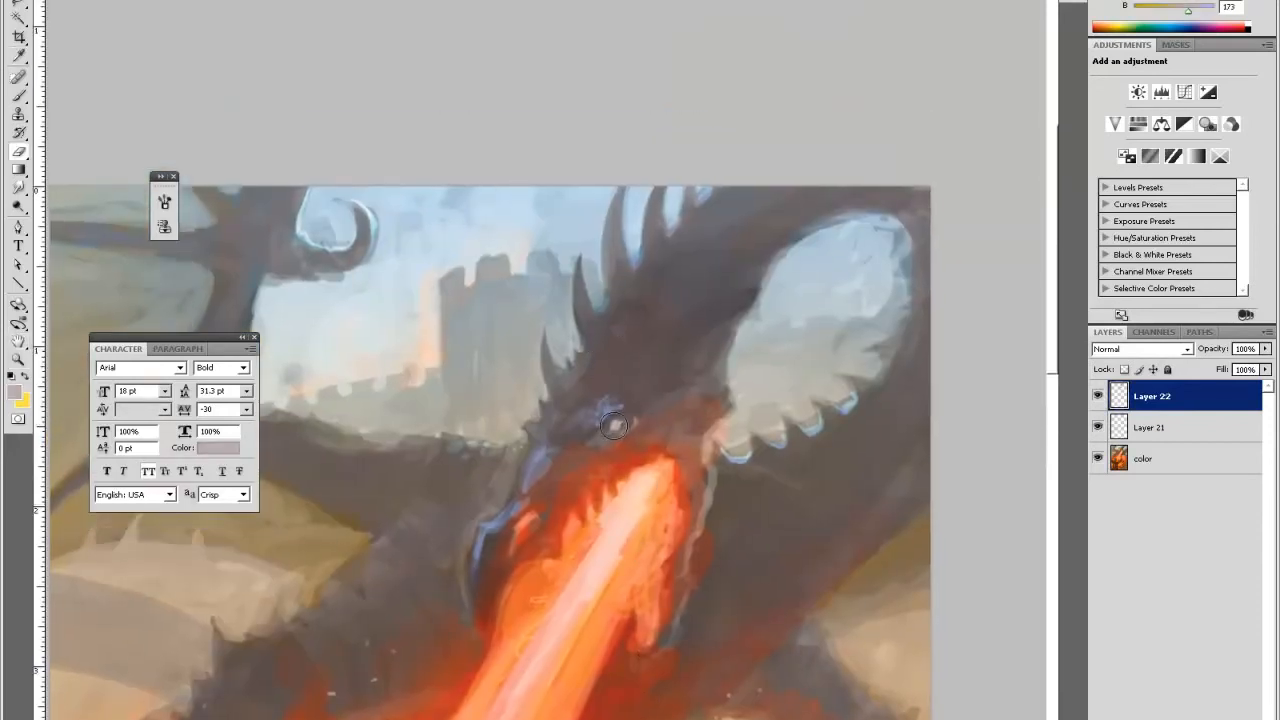
key("b")
left_click(619, 413, "alt")
left_click(617, 416, "alt")
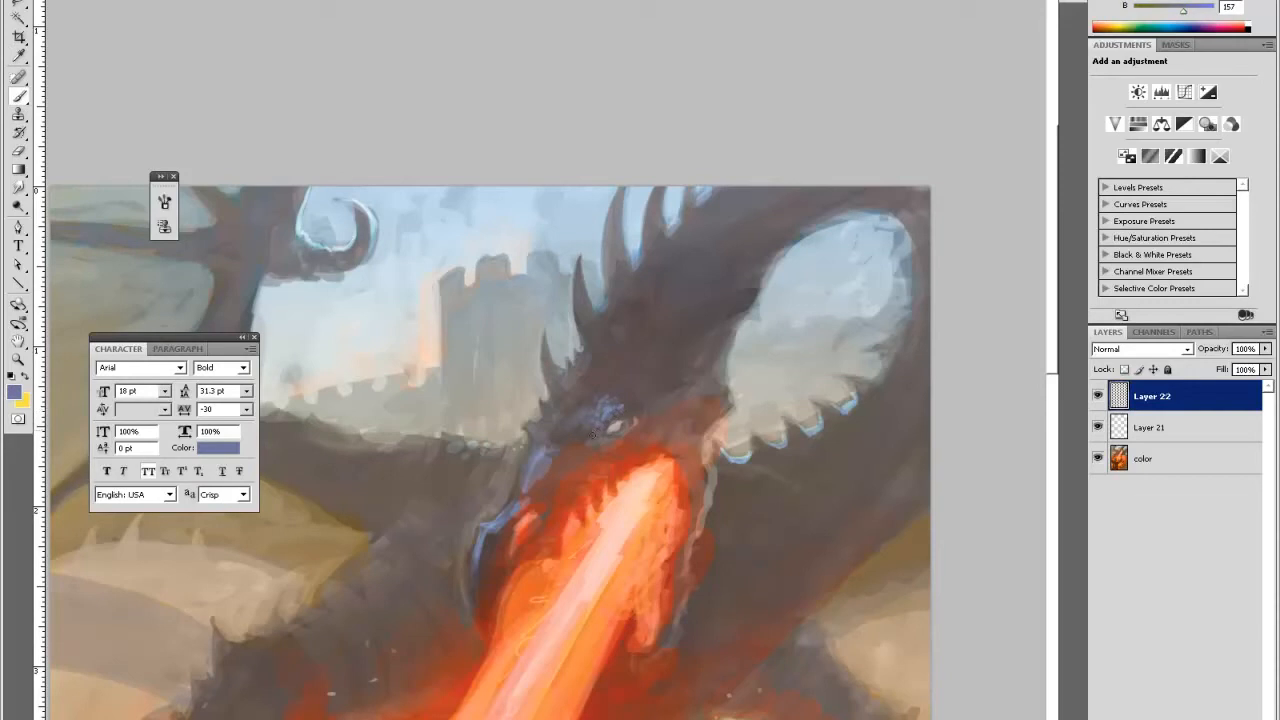
left_click(590, 432, "alt")
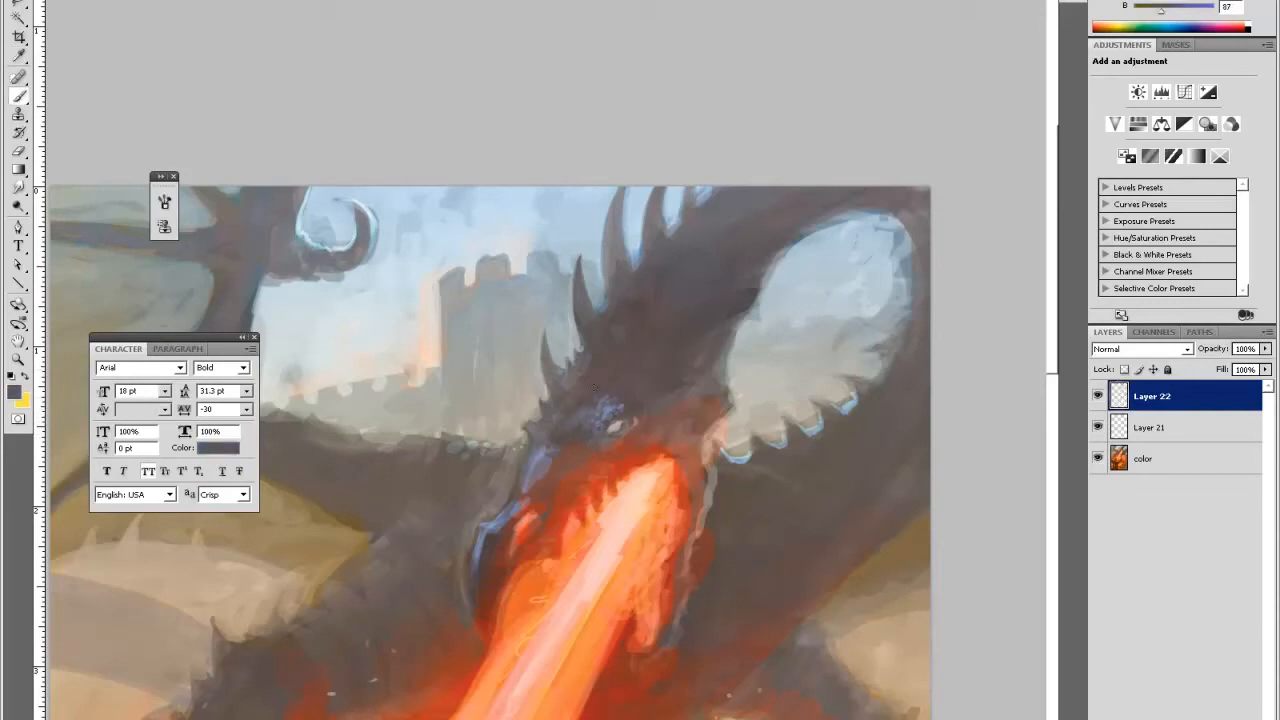
- Refine the bridge of the dragon's snout with sampled reddish browns, muted violets and dark greys along its blue rim
left_click(548, 466, "alt")
left_click(557, 477, "alt")
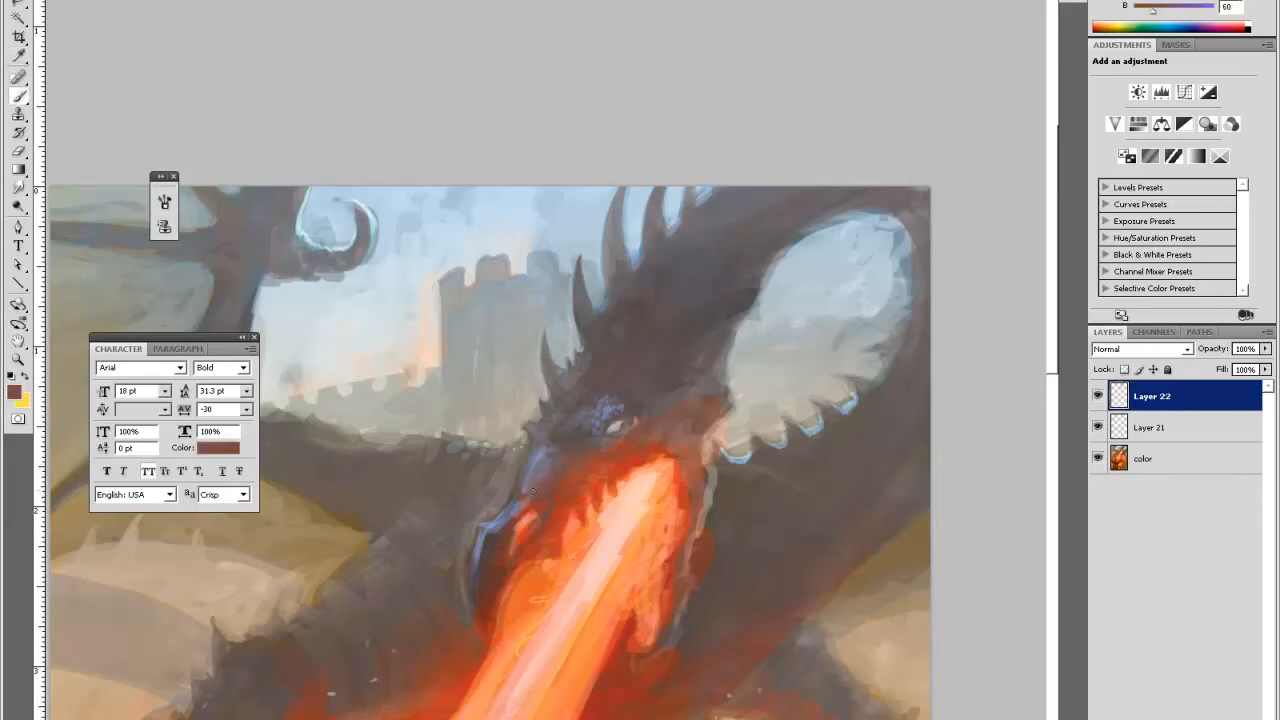
left_click(541, 487, "alt")
left_click(512, 512, "alt")
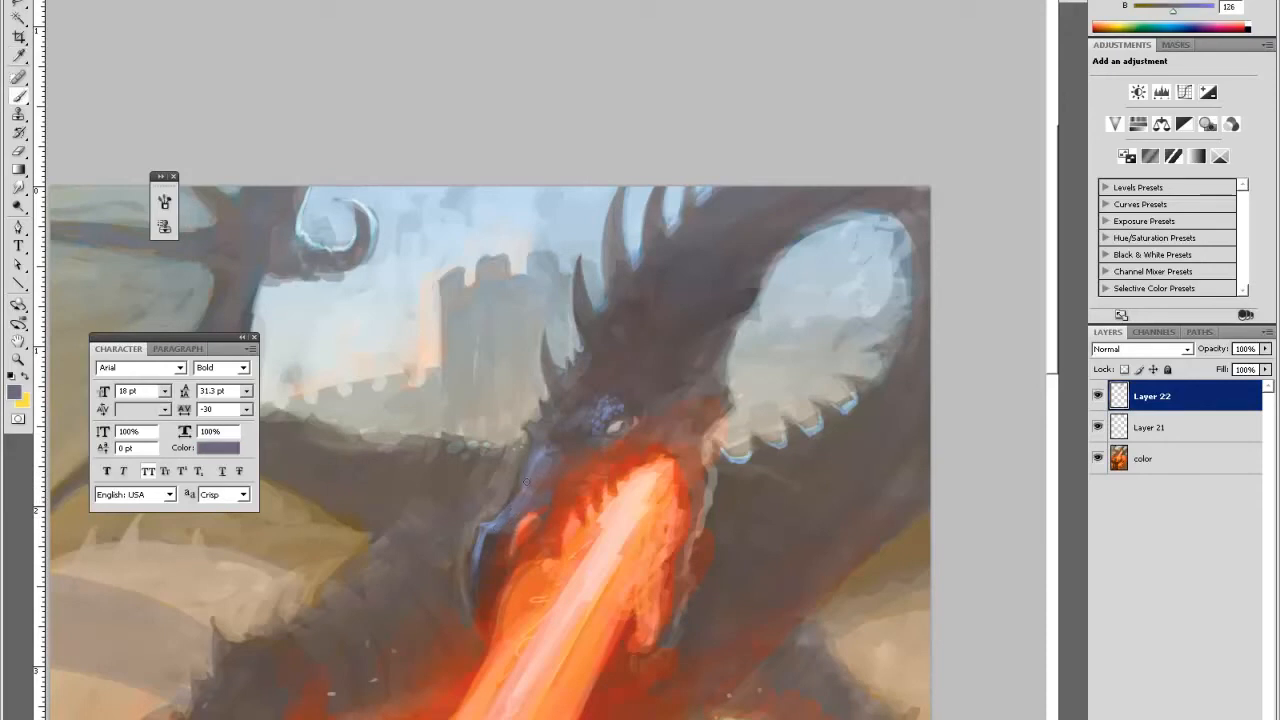
left_click(519, 490, "alt")
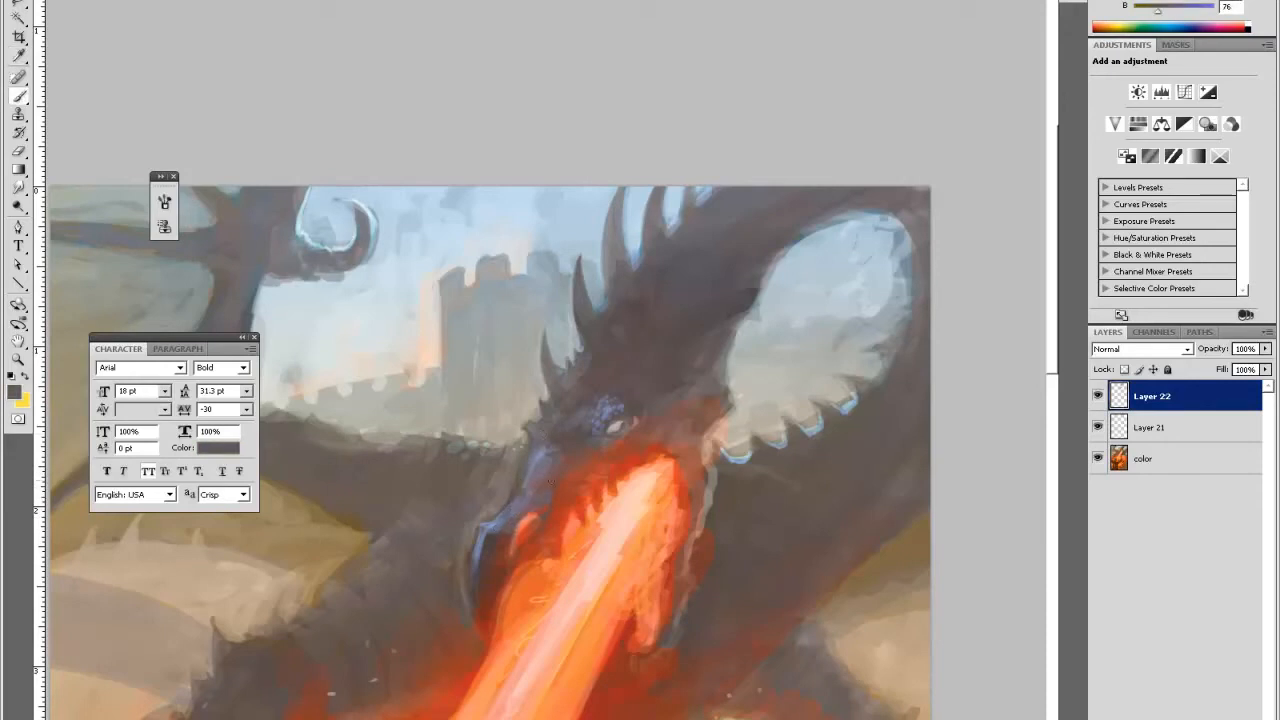
left_click(528, 488, "alt")
left_click(526, 482, "alt")
key("alt")
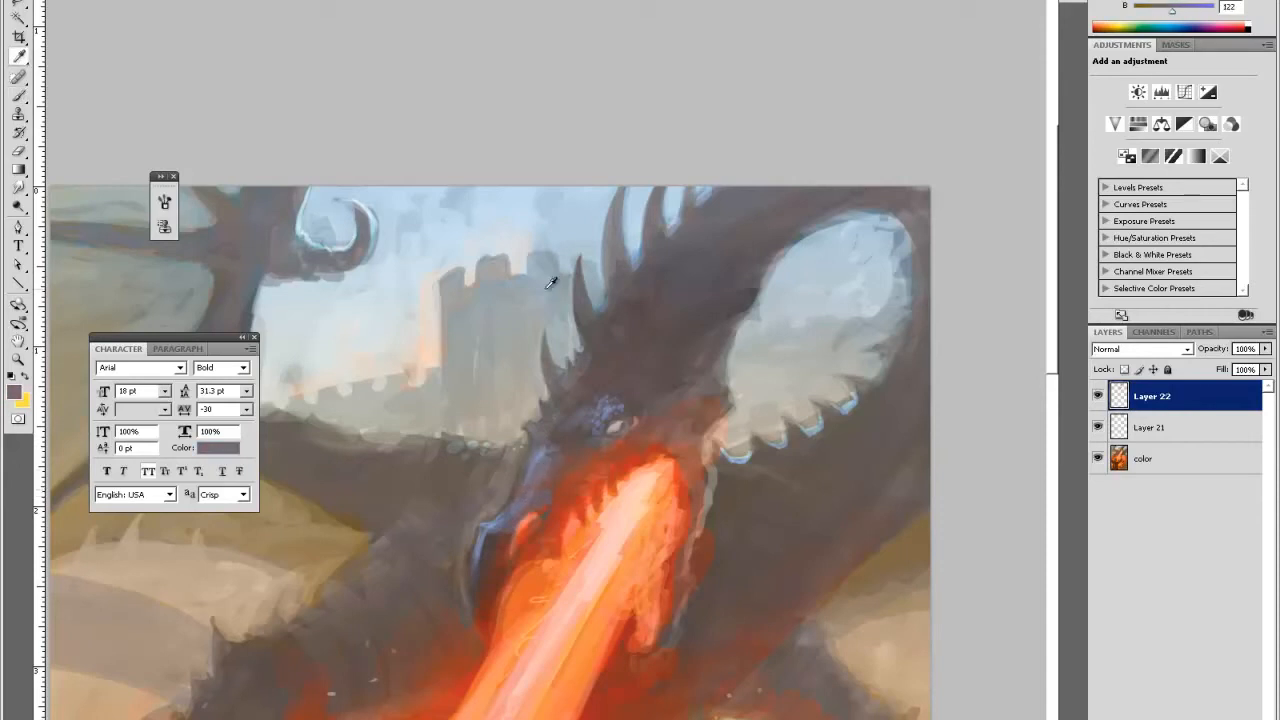
- Examine the dragon's head at full-painting view and close up
left_click(622, 418, "alt")
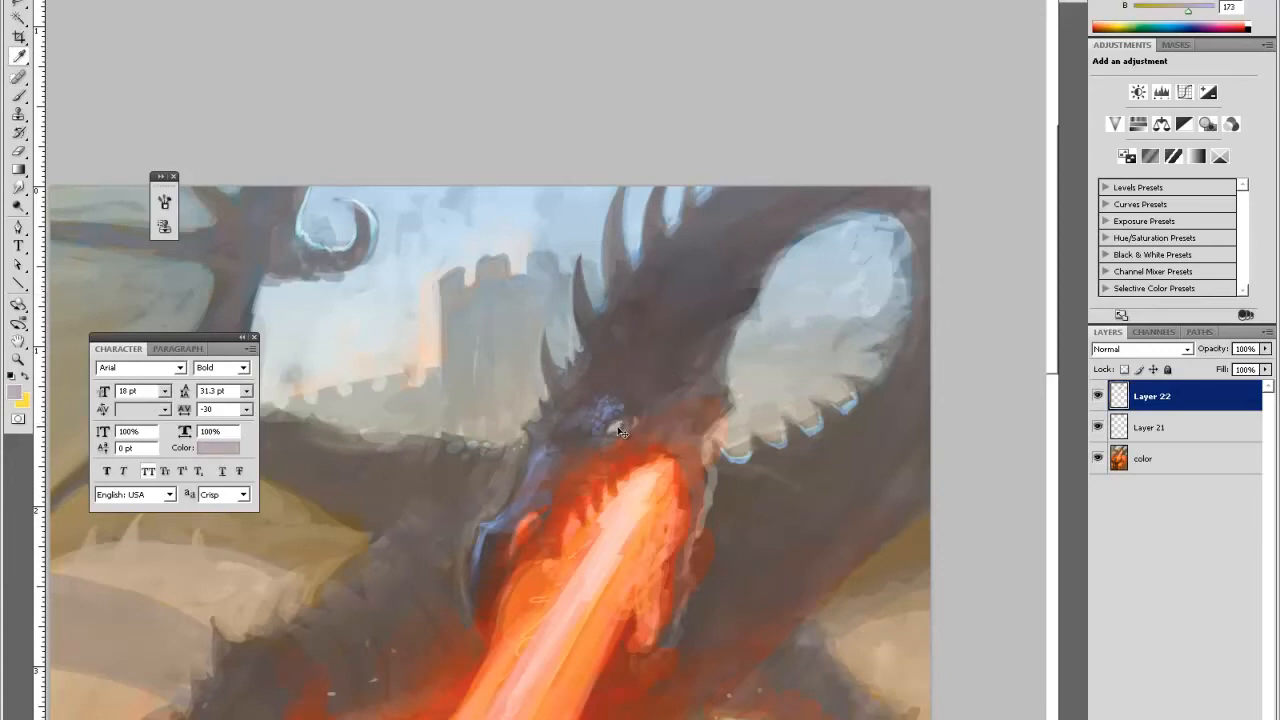
key("ctrl+minus")
key("ctrl+minus")
key("z")
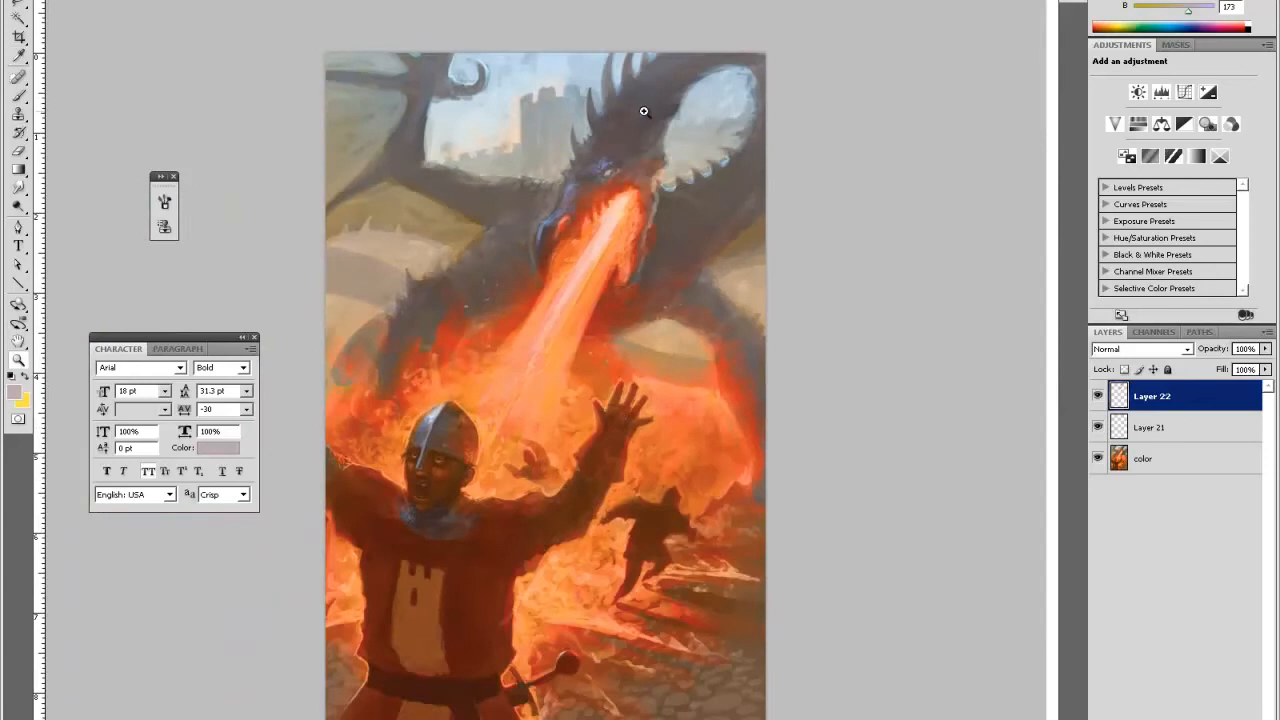
left_click(680, 74)
left_click(606, 77)
key("space")
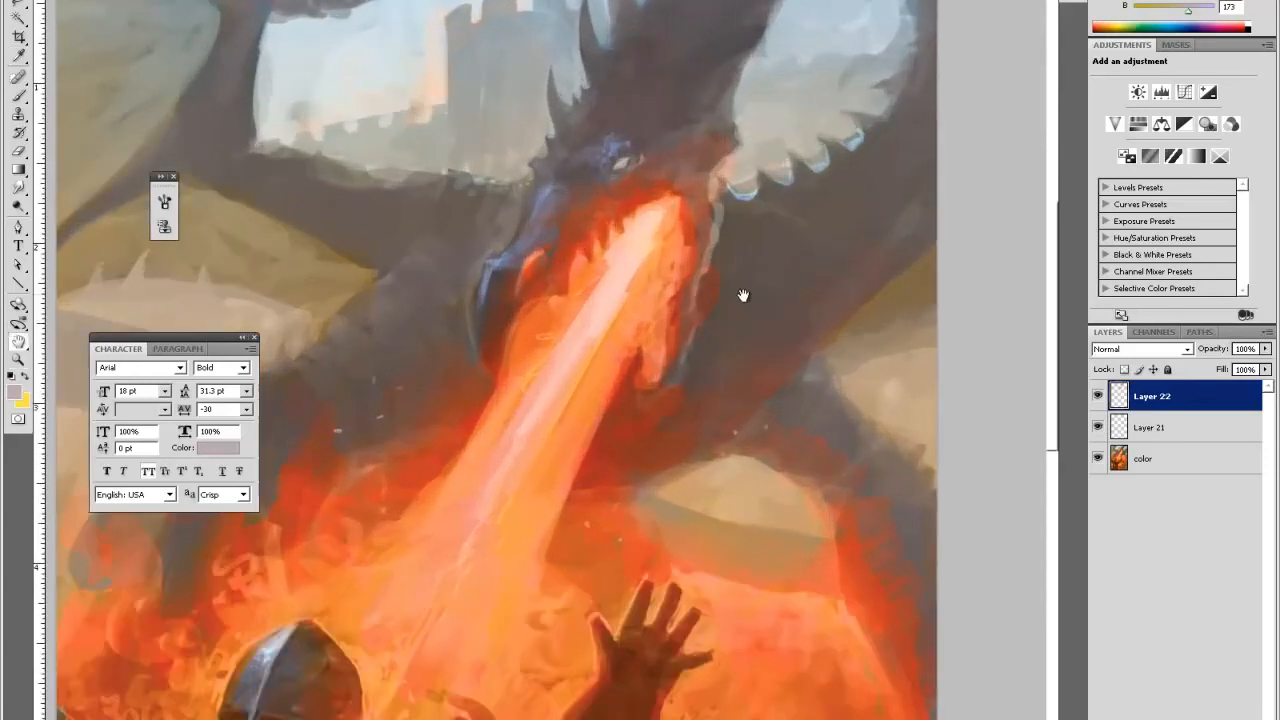
left_click_drag(756, 307, 709, 443)
key("ctrl+minus")
- Sharpen the dragon's eye and its lids, alternating sampled dark grey and pale grey
left_click(585, 373)
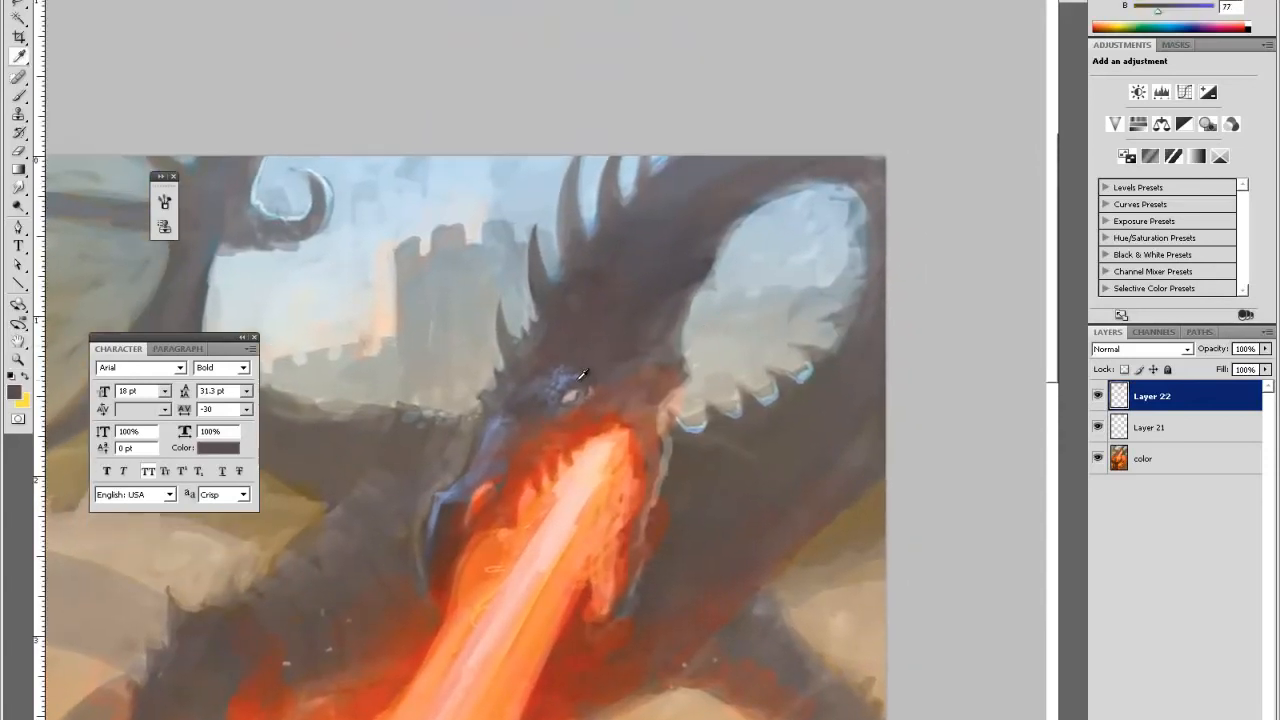
key("b")
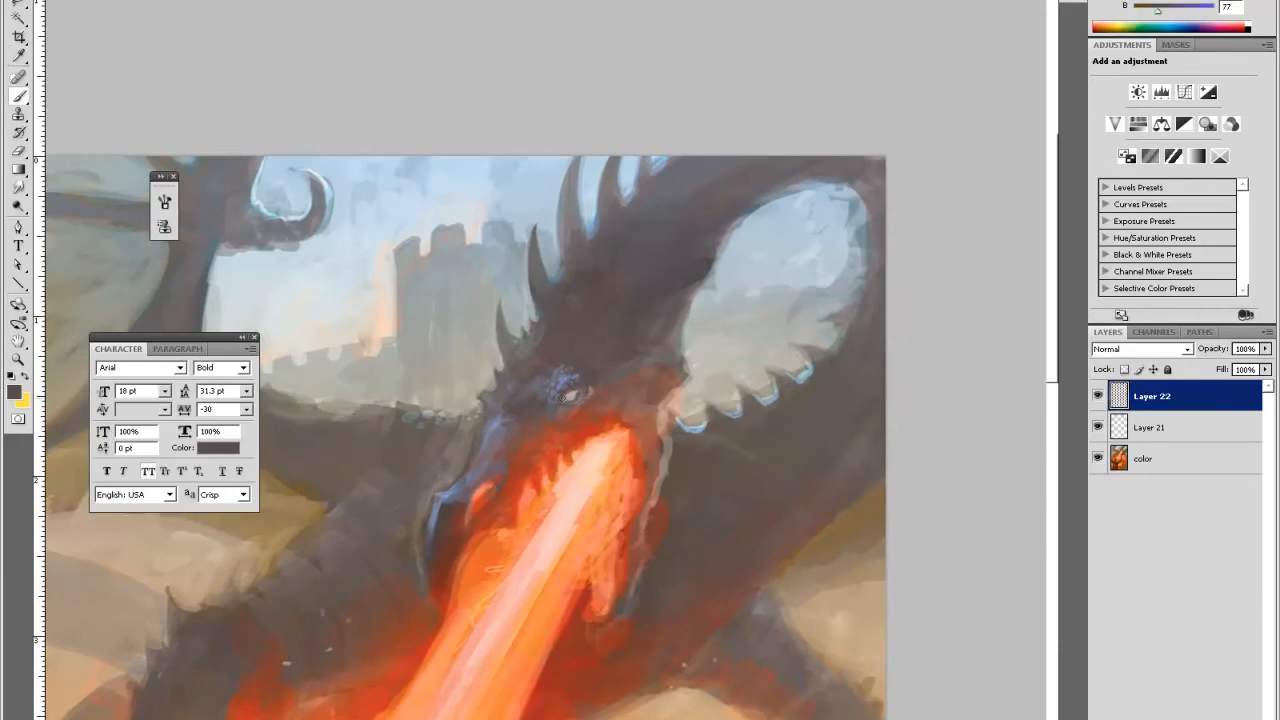
left_click(565, 396, "alt")
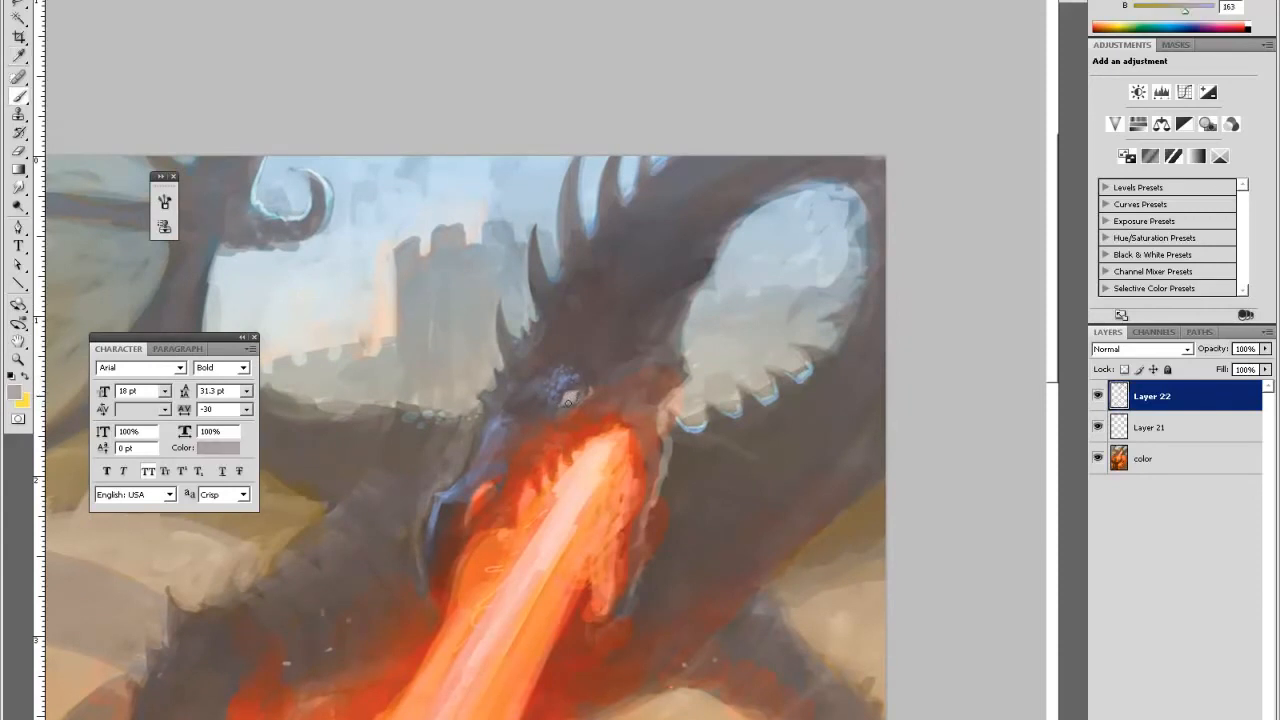
left_click(564, 398, "alt")
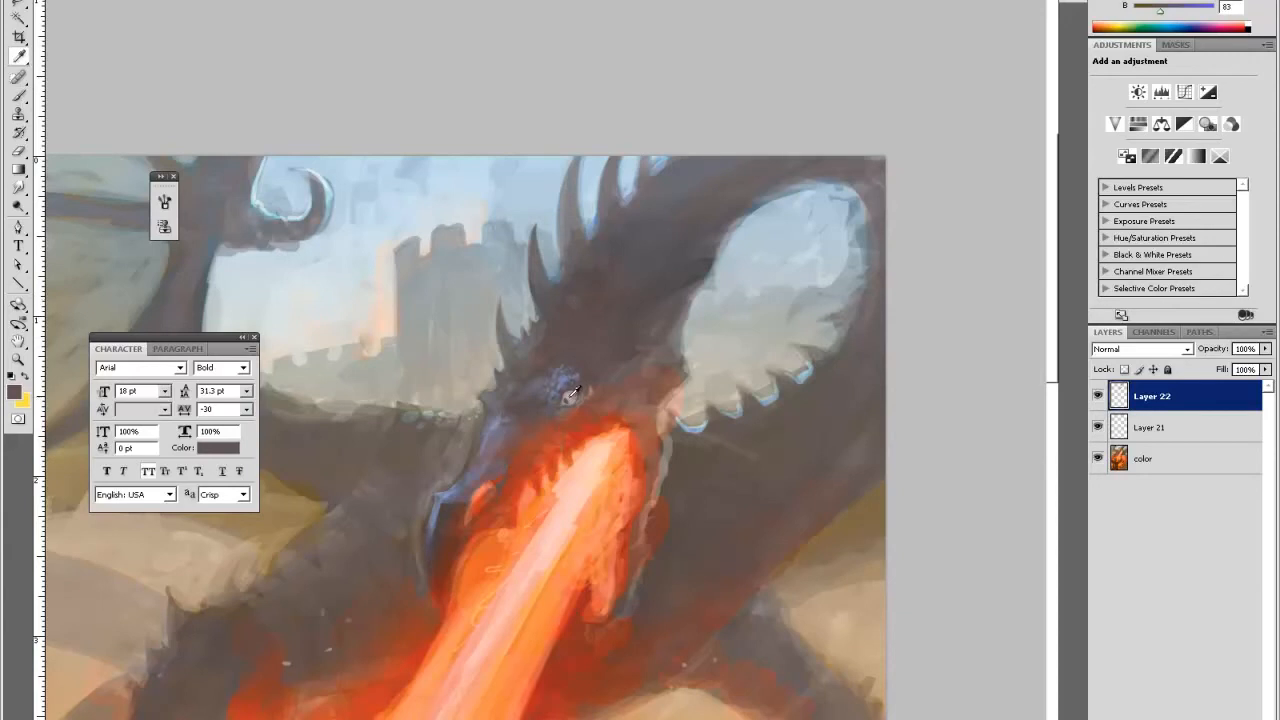
left_click(566, 398, "alt")
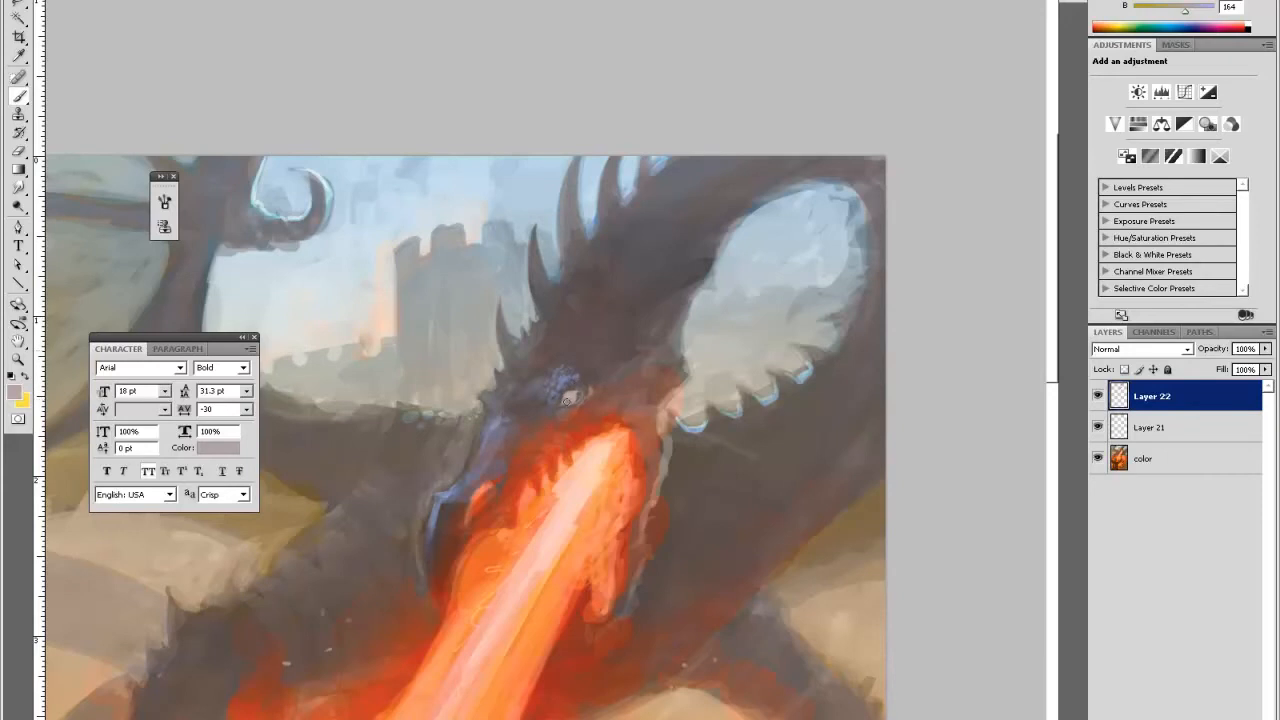
left_click(578, 378, "alt")
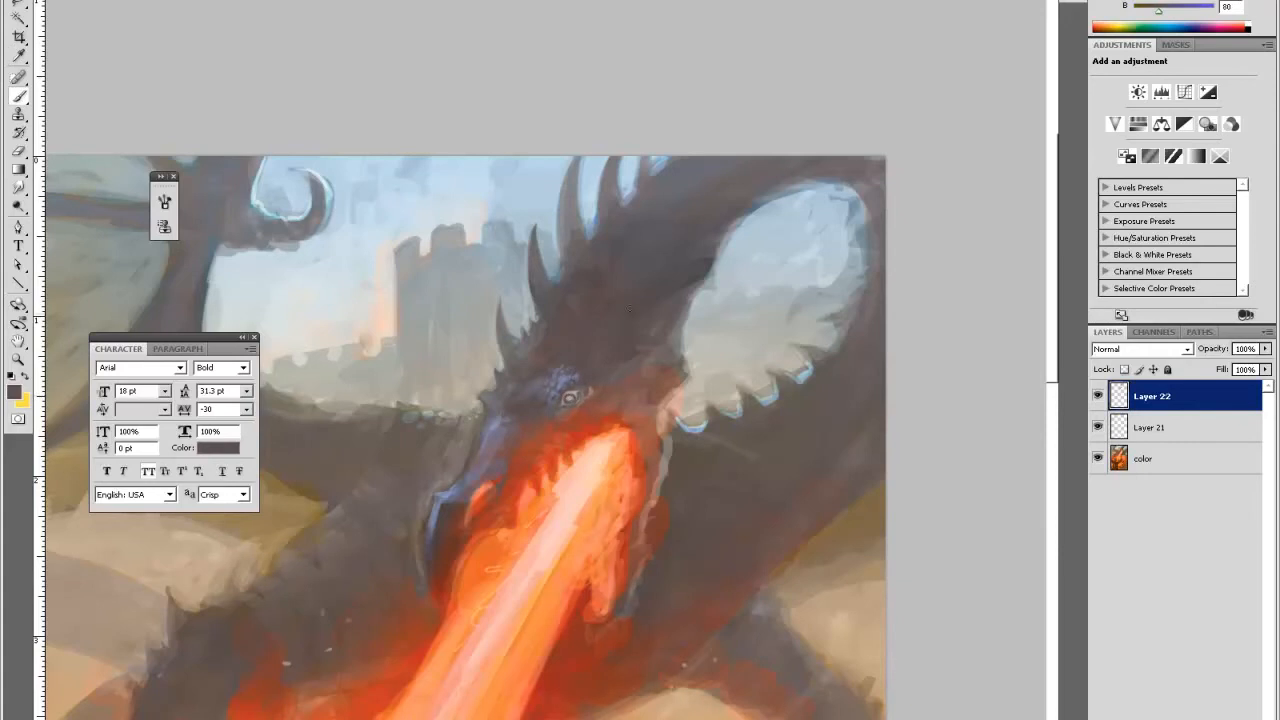
left_click(569, 397, "alt")
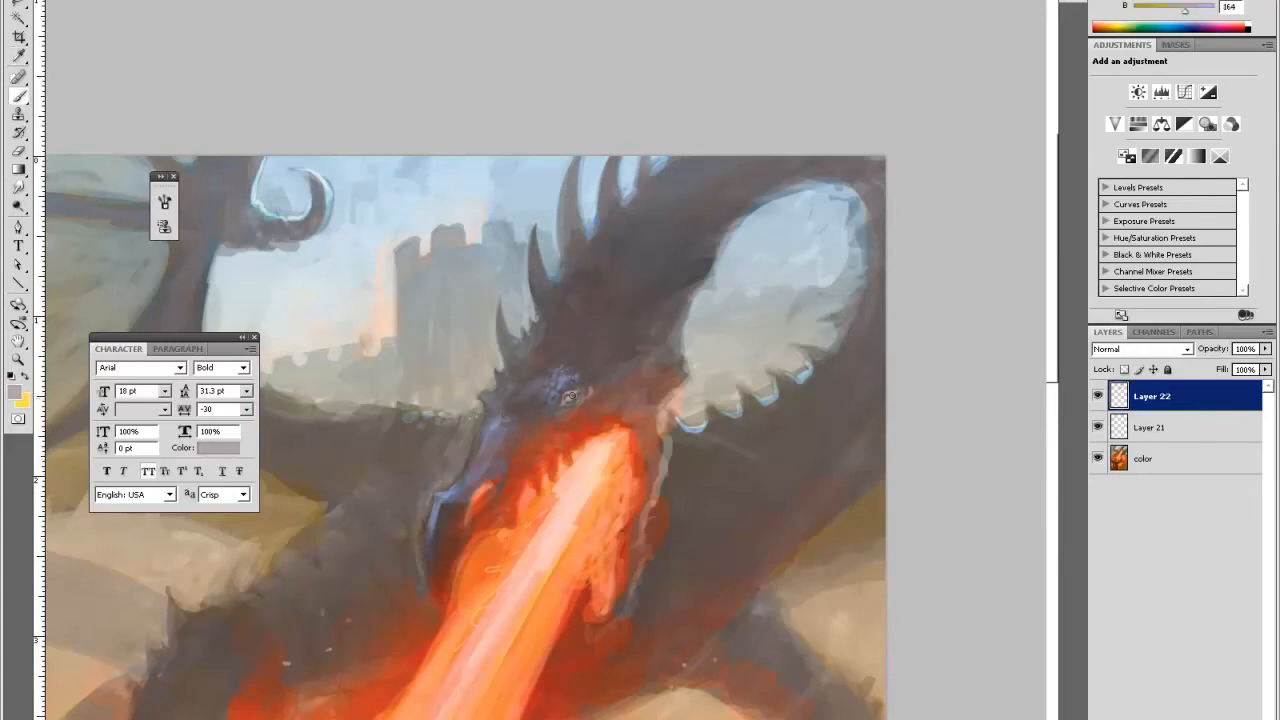
key("alt")
- Paint the fire-lit upper lip near the snout's tip with sampled orange and salmon, edging it with reddish brown
left_click(487, 487, "alt")
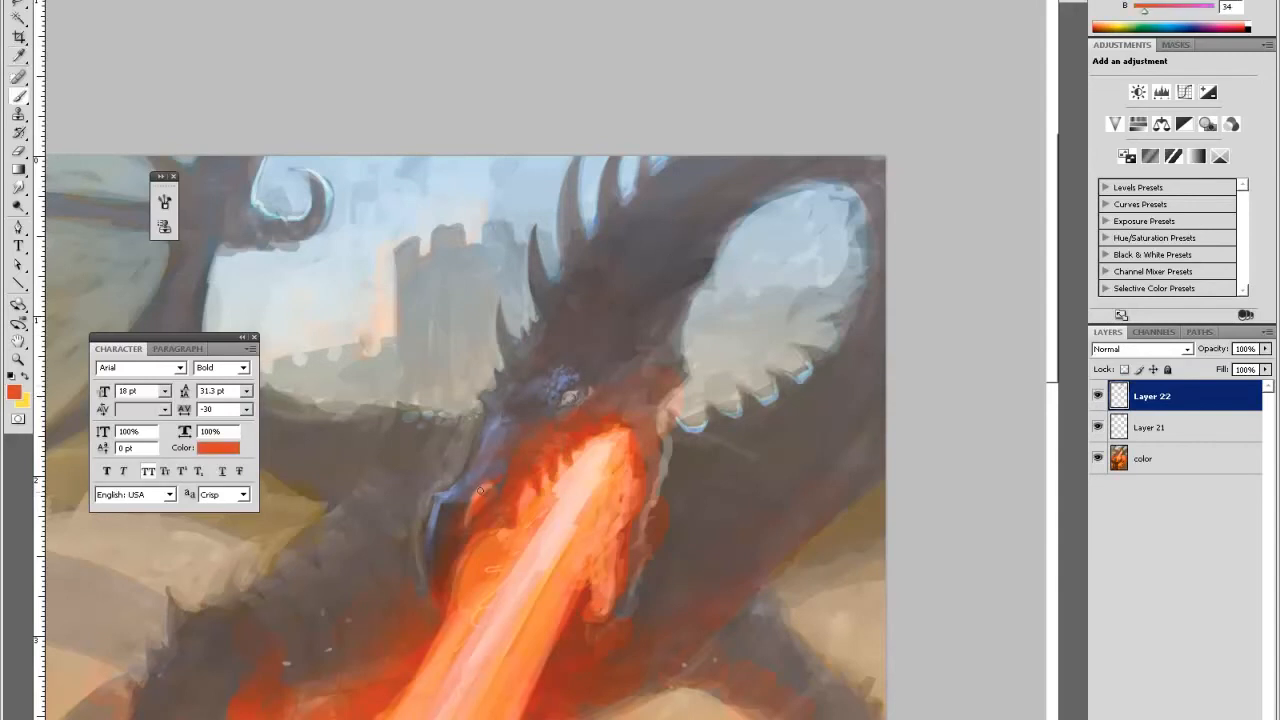
left_click(480, 490, "alt")
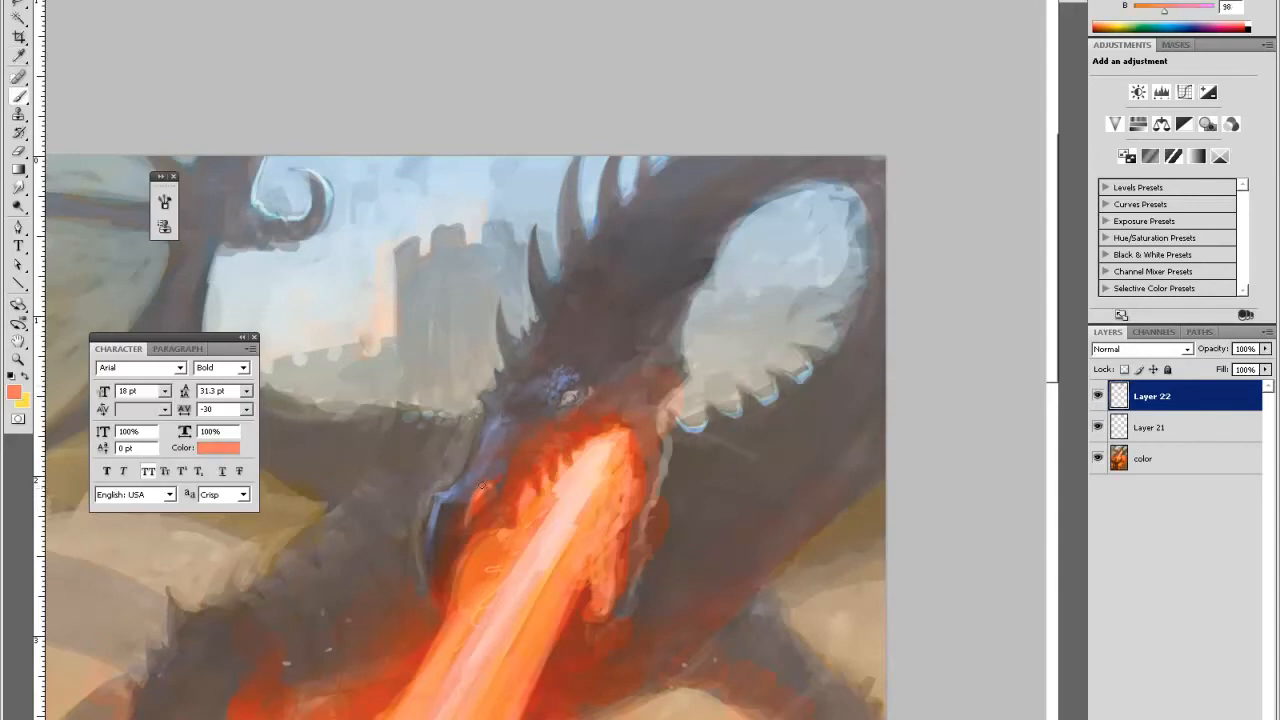
left_click_drag(482, 486, 487, 485)
left_click(481, 491, "alt")
left_click(468, 512, "alt")
left_click(467, 520, "alt")
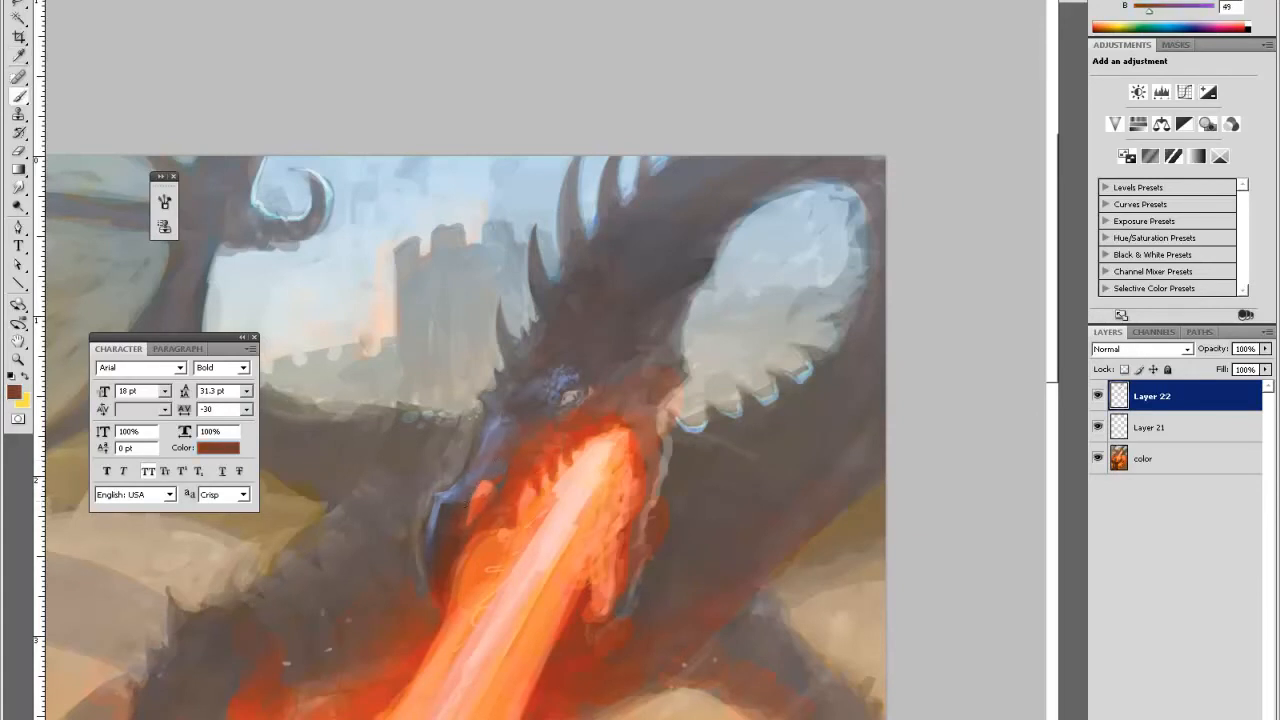
- Strengthen the blue rim light on the tip of the dragon's snout with sampled blues and dark brown
left_click(464, 491, "alt")
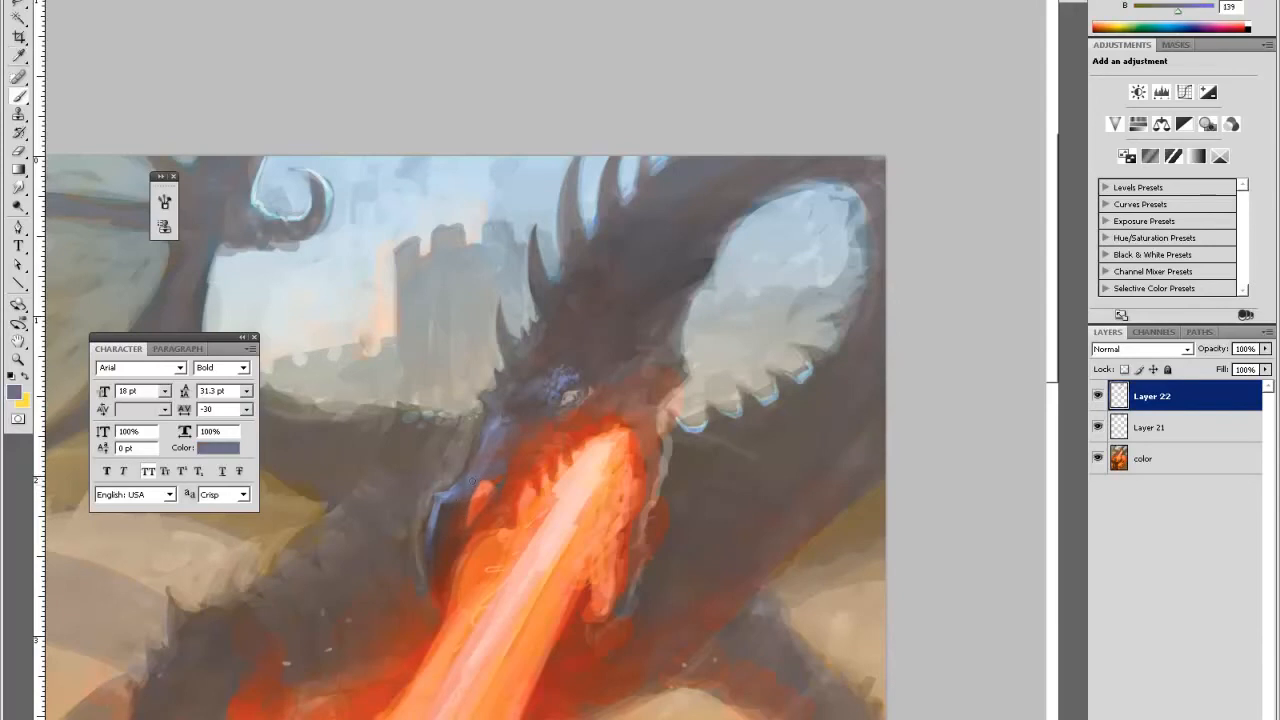
left_click(466, 488, "alt")
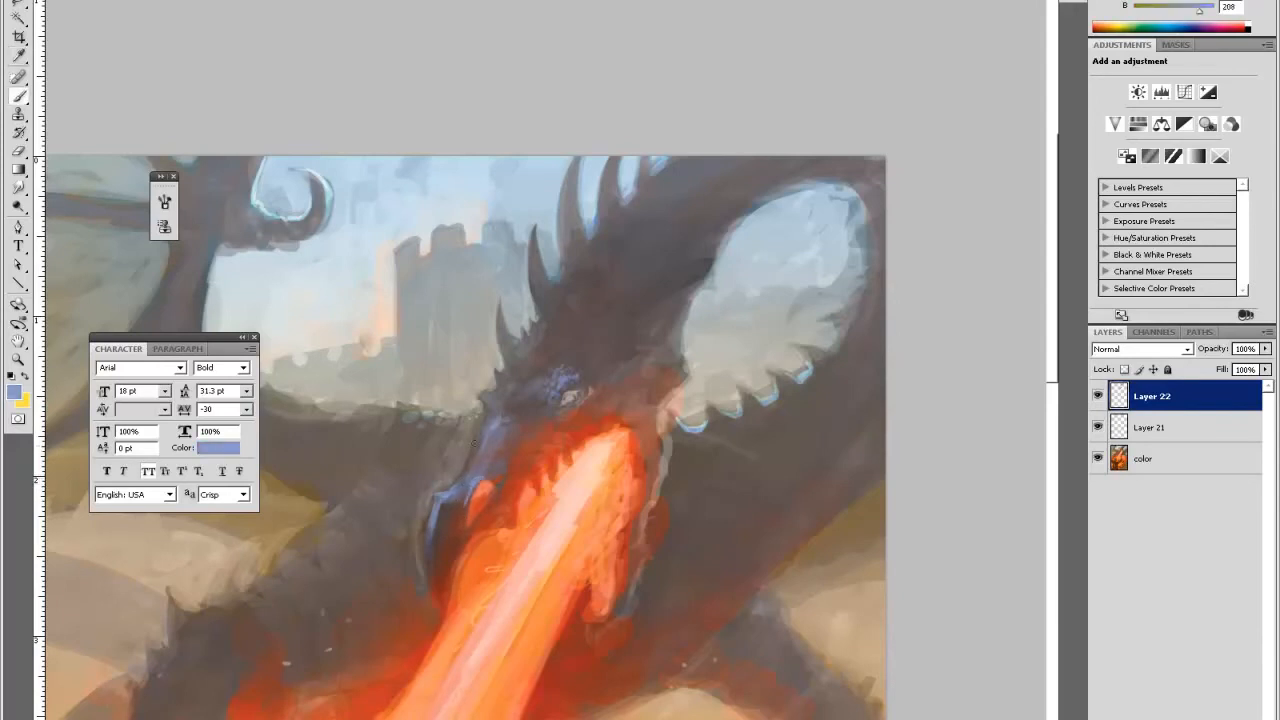
left_click(460, 492, "alt")
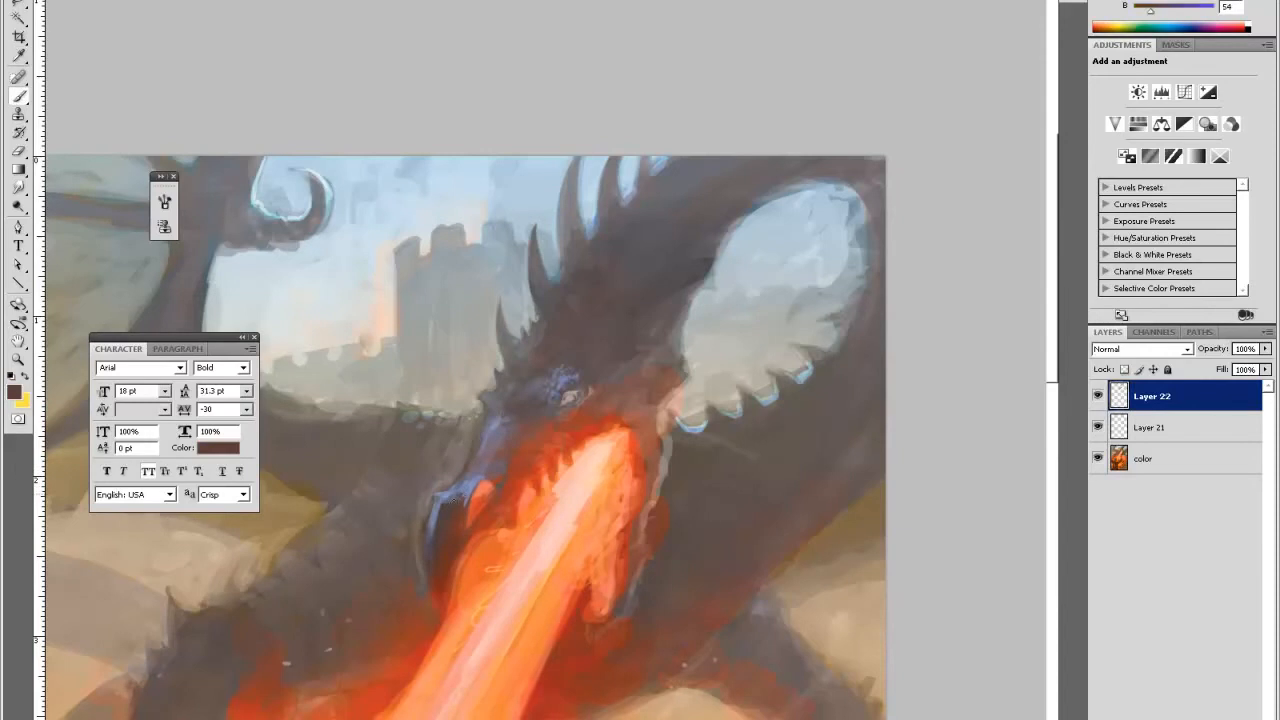
- Set Layer 22's opacity to 50% and touch up the snout above the flames with sampled reddish browns
key("5")
left_click(451, 496, "alt")
left_click(485, 502, "alt")
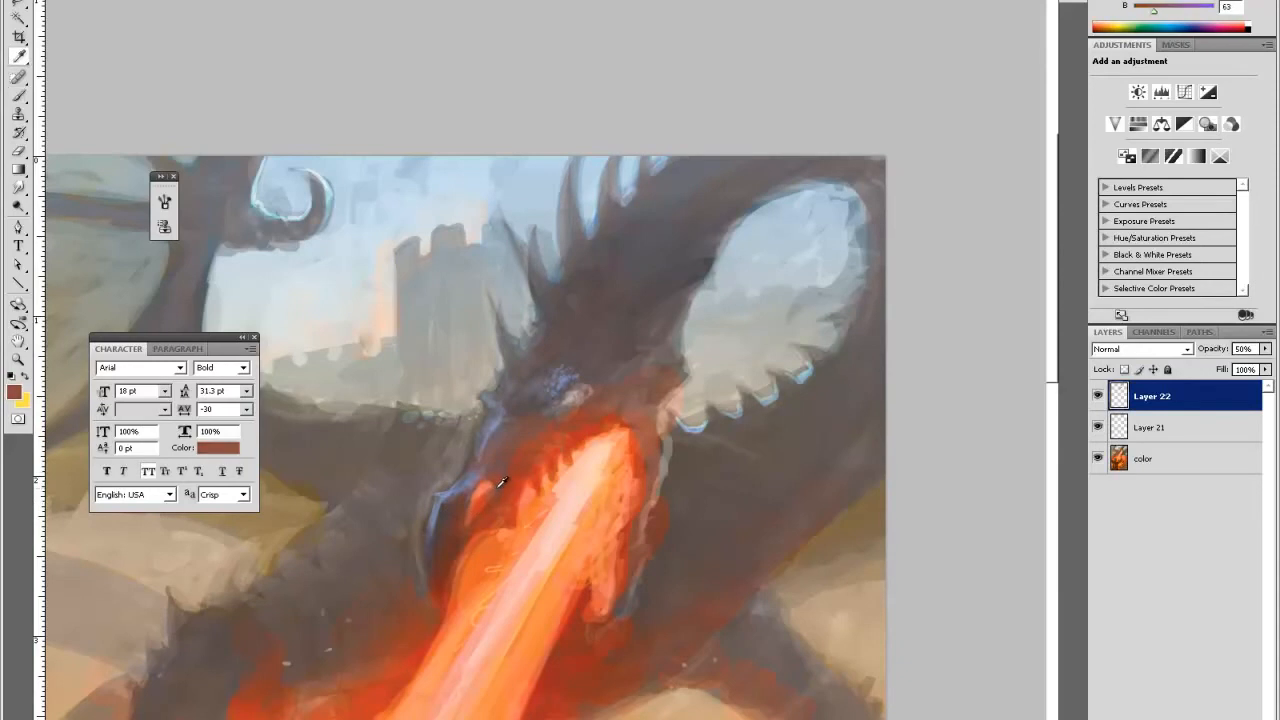
left_click(502, 471, "alt")
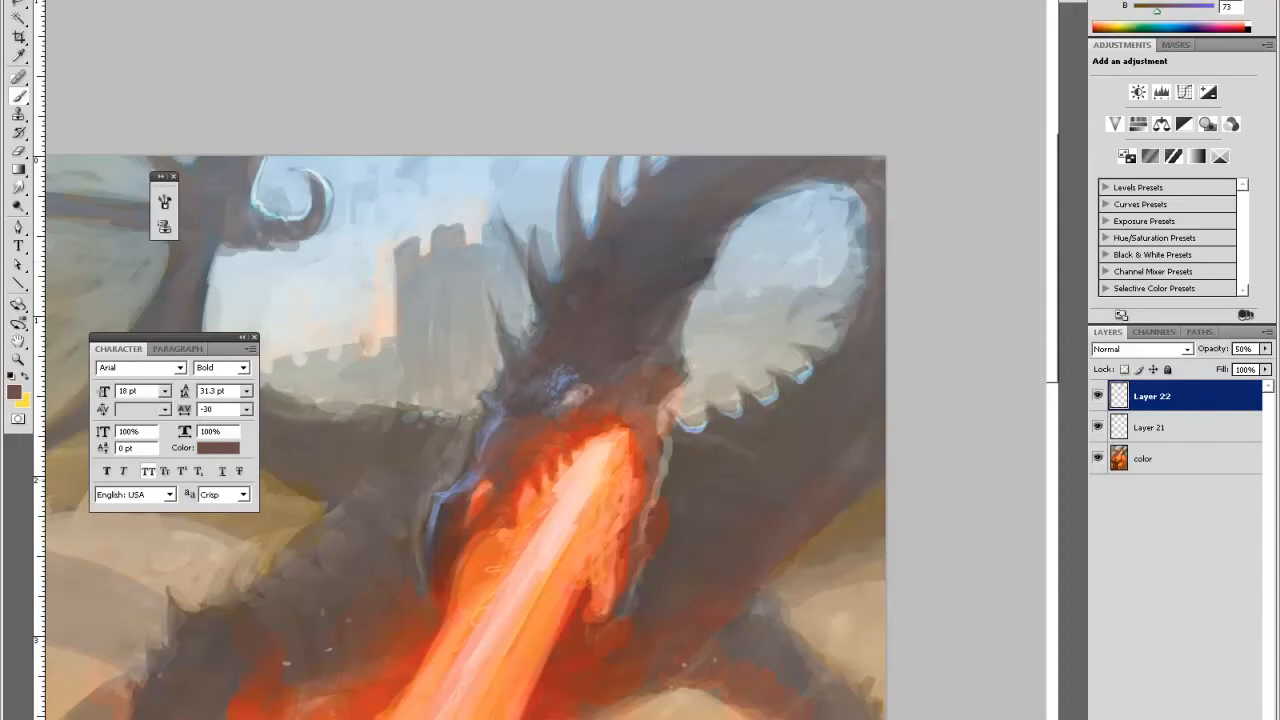
- Refine the dragon's brow ridge above the eye, alternating sampled blue-violet and dark grey strokes
left_click(602, 265, "alt")
left_click(562, 380, "alt")
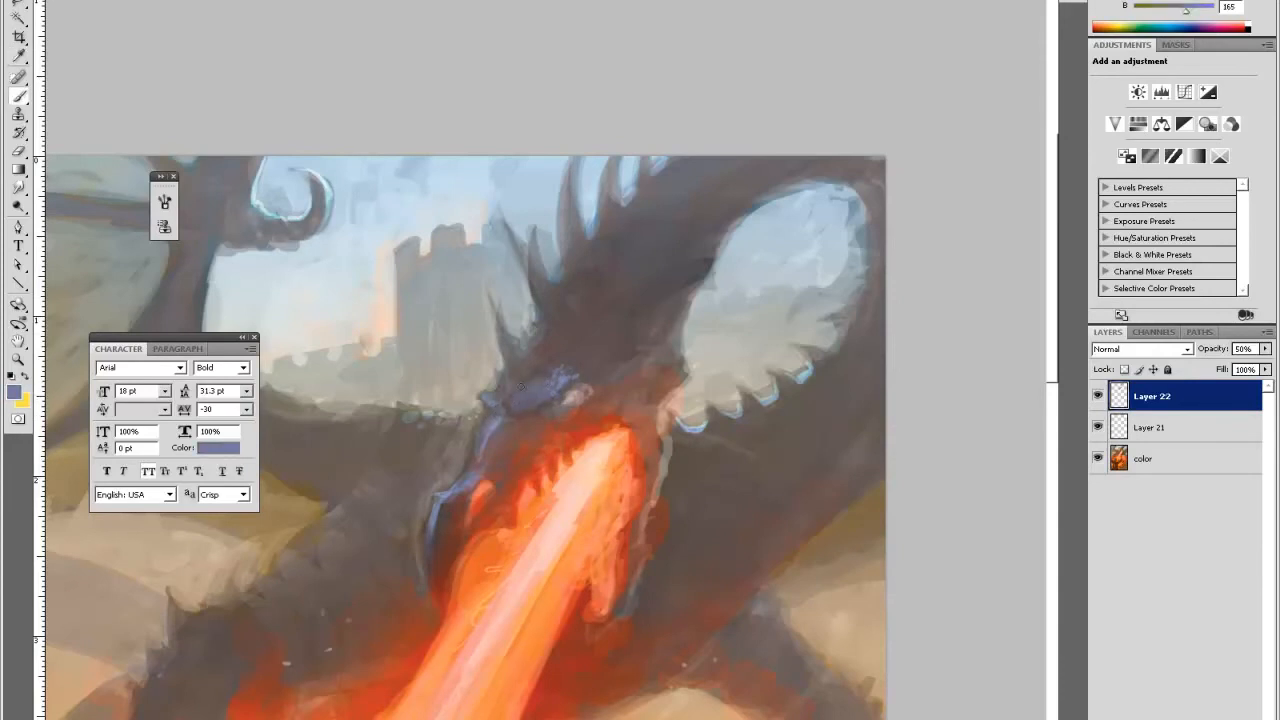
left_click(521, 401, "alt")
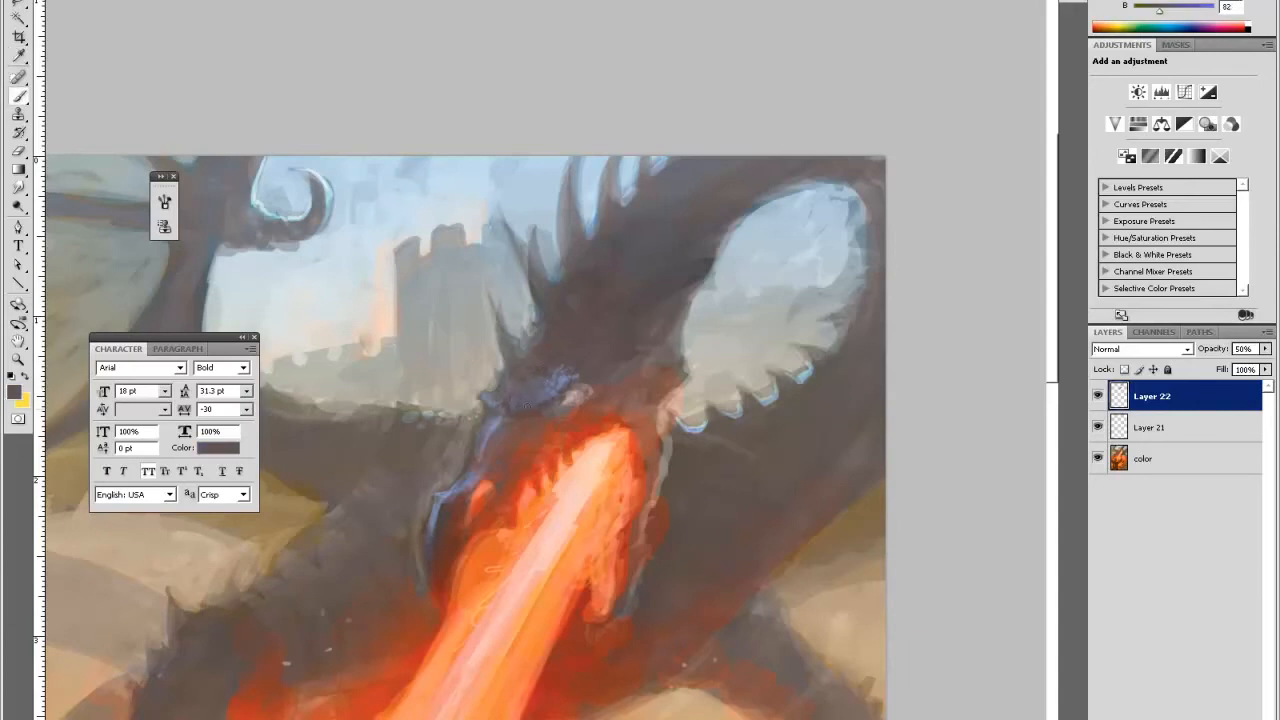
left_click(498, 421, "alt")
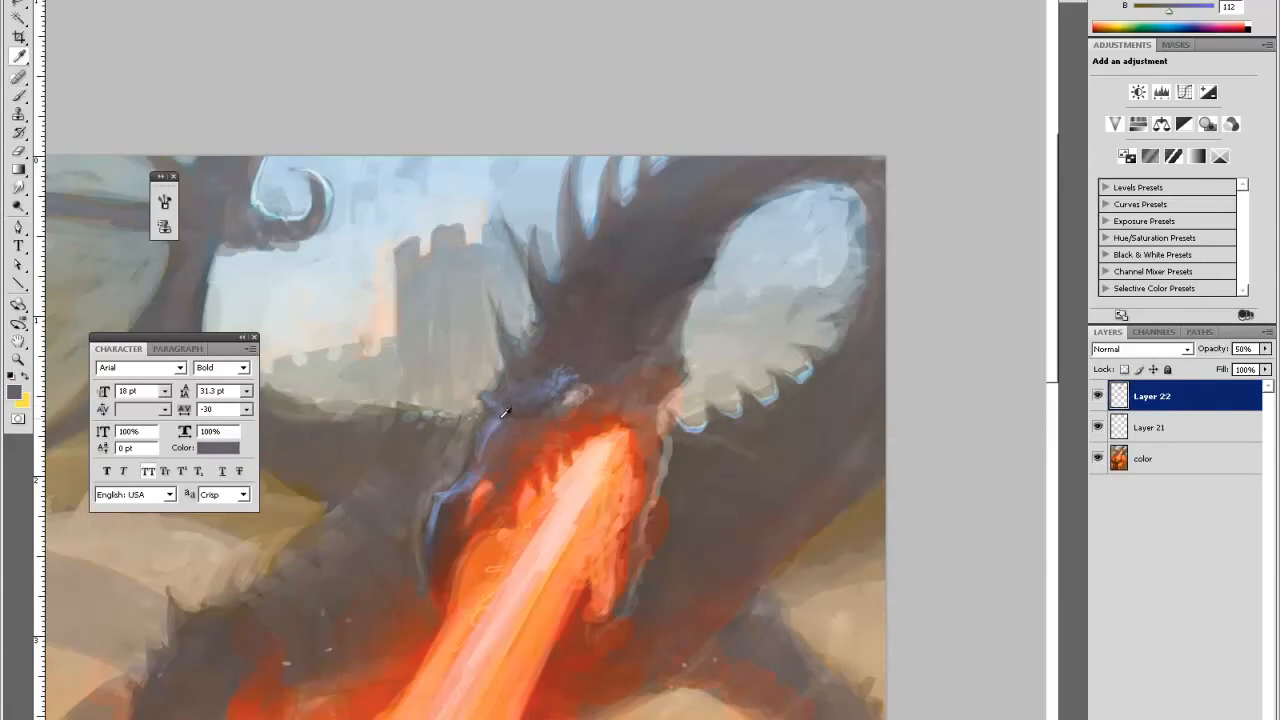
left_click(502, 411, "alt")
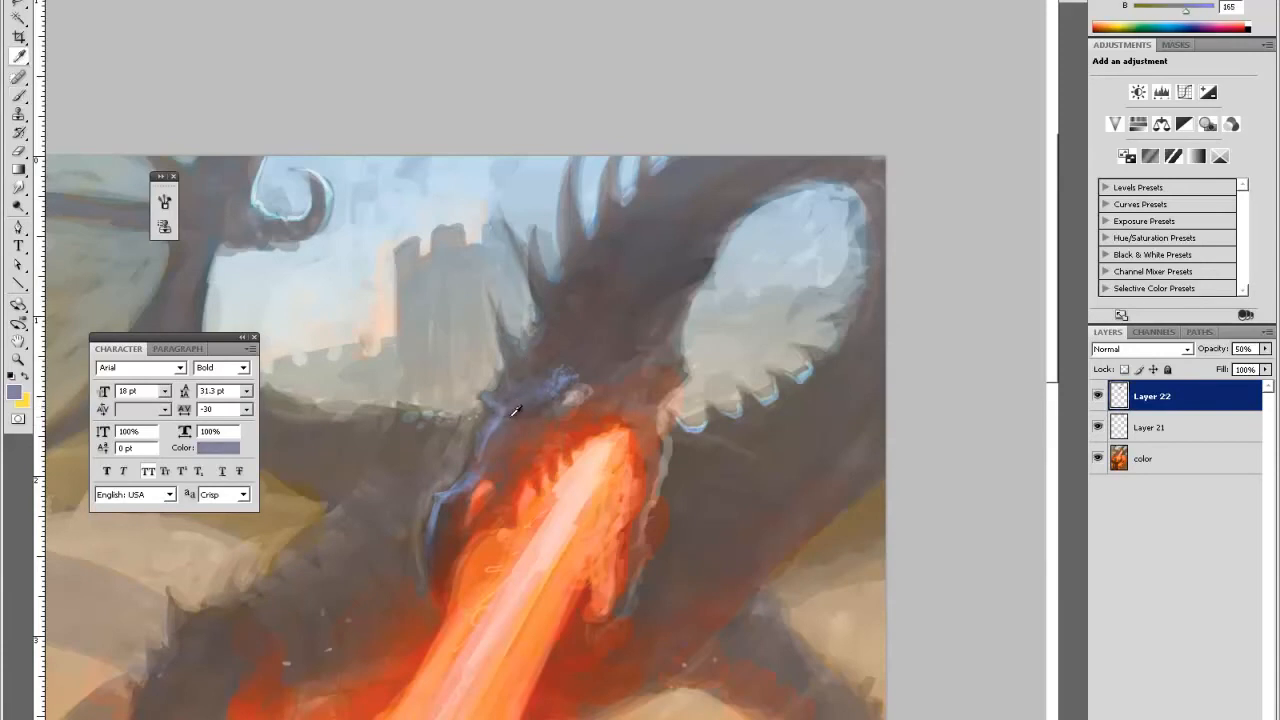
- Reshape the small horns behind the brow with sampled dark grey and background grey, and set Layer 22's opacity to 100%
left_click(520, 372, "alt")
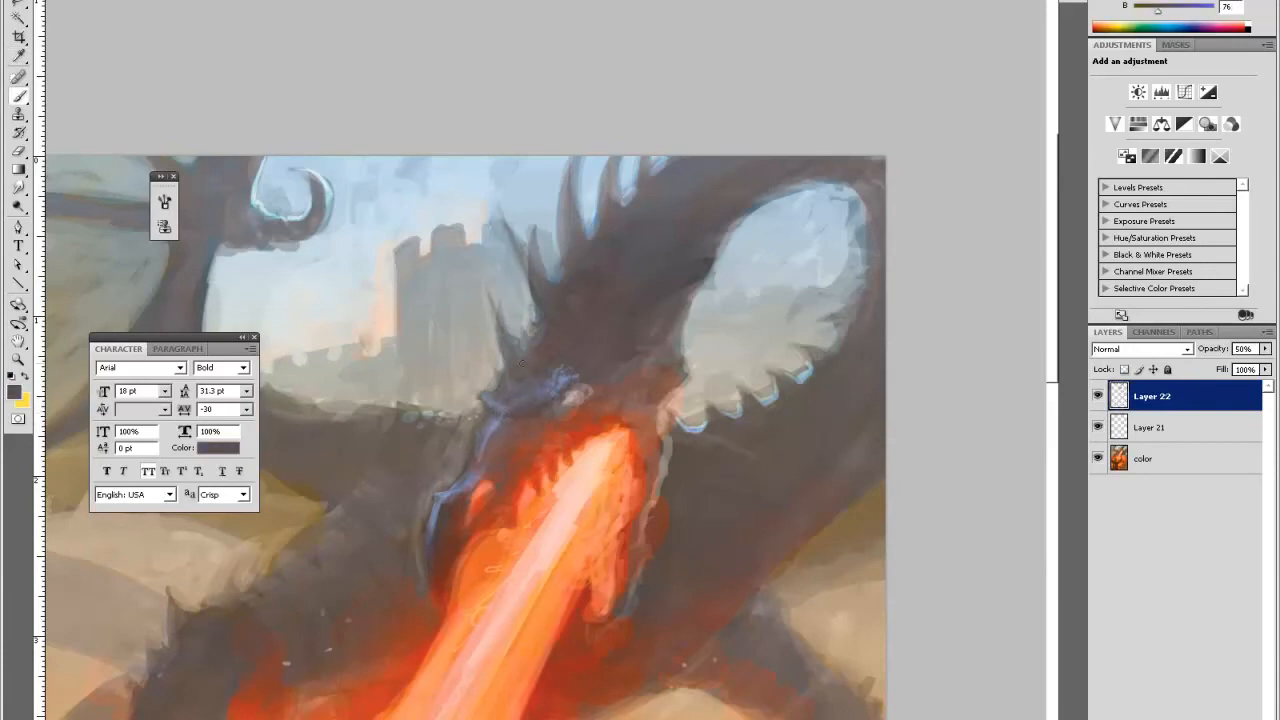
left_click(496, 302, "alt")
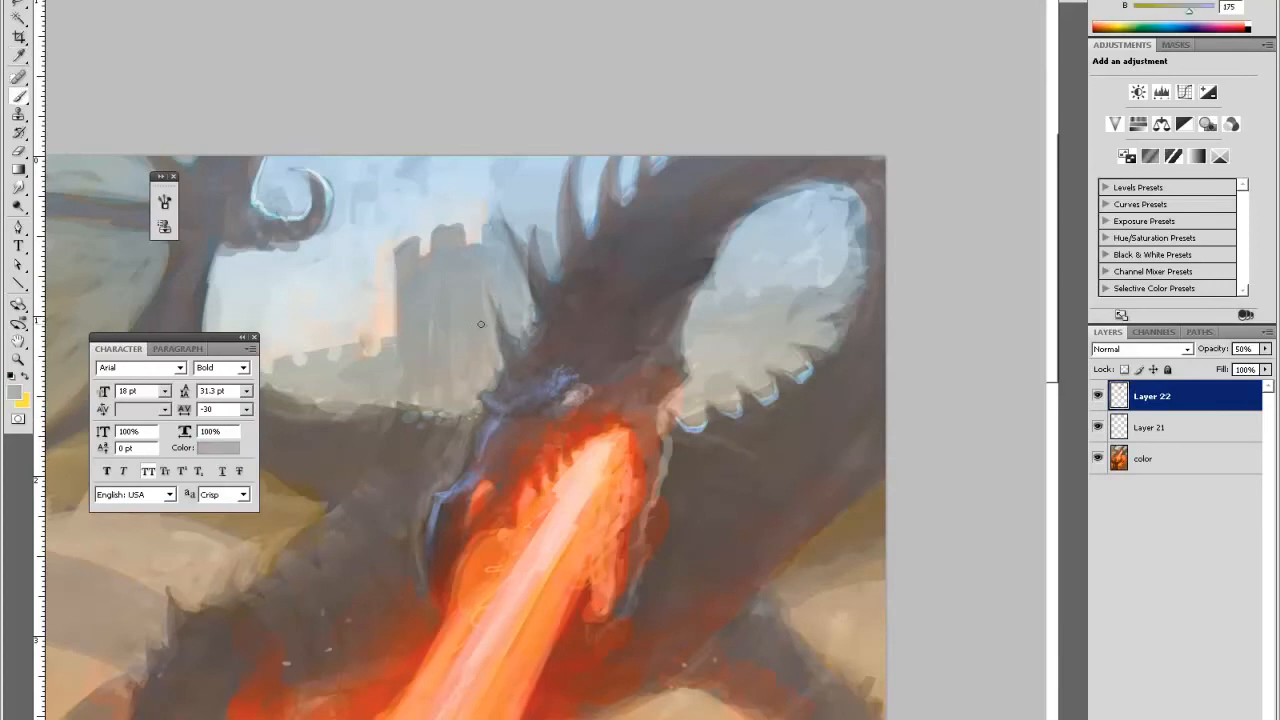
left_click_drag(1206, 350, 1262, 343)
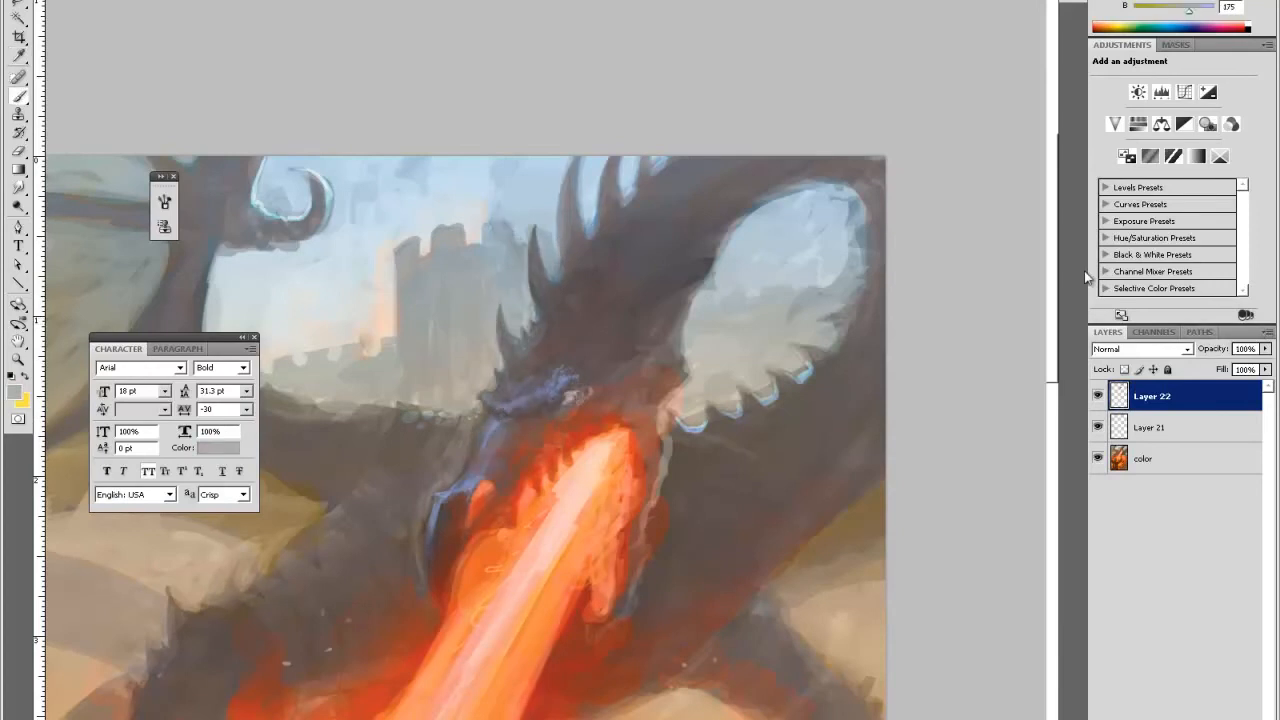
- Break up the blue brow highlight with sampled dark grey and brown strokes
left_click(515, 388, "alt")
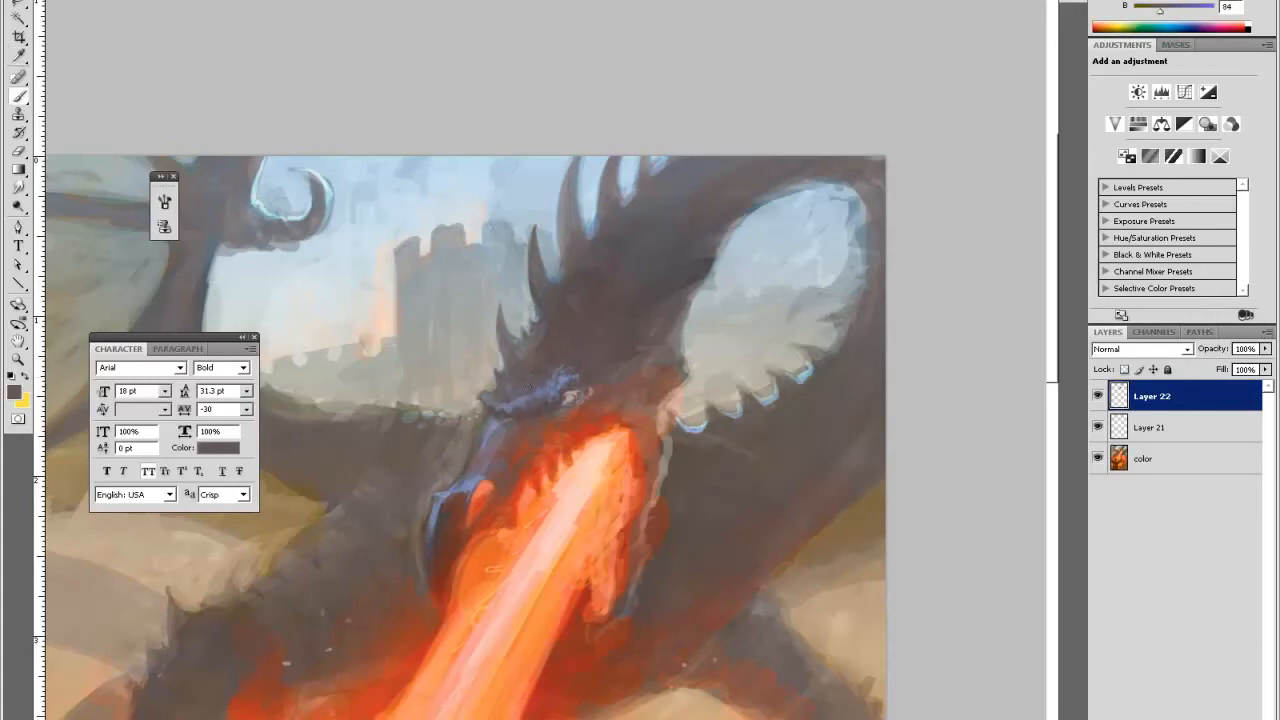
left_click(503, 404, "alt")
left_click_drag(523, 401, 572, 371)
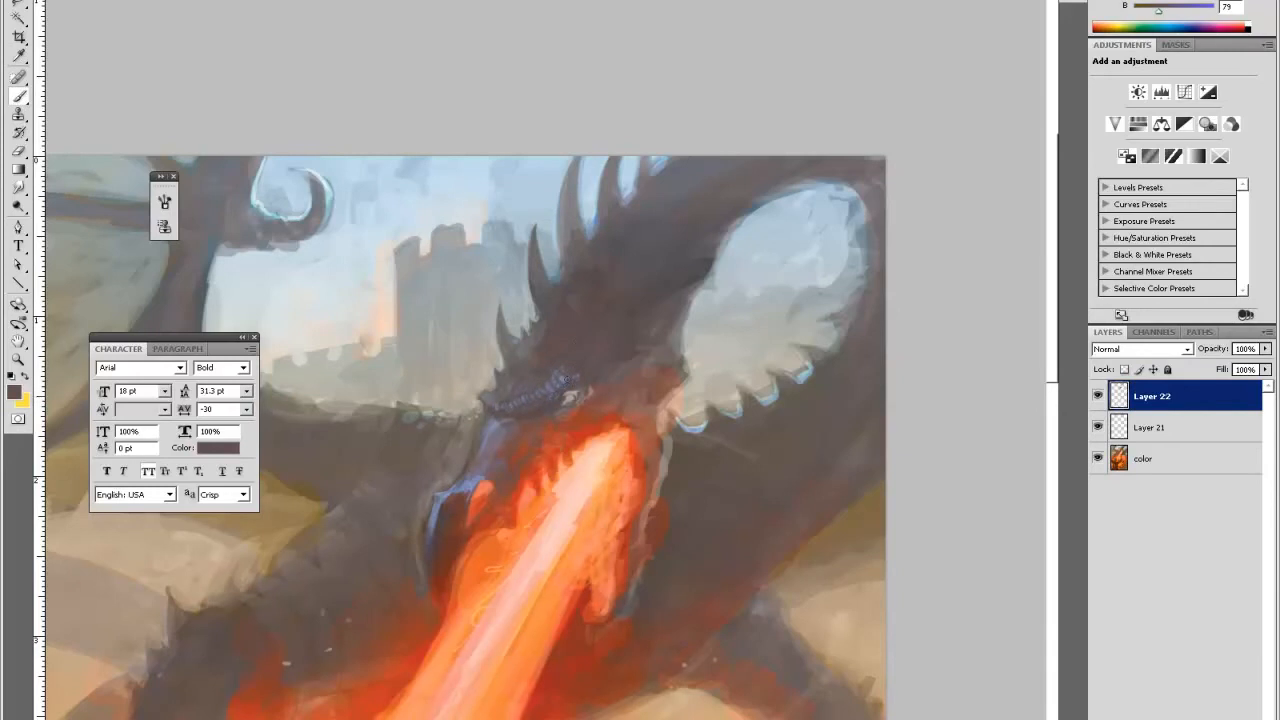
- Paint over the pale spot at the dragon's eye with dark tones sampled around it
left_click(561, 397, "alt")
left_click_drag(563, 402, 574, 398)
left_click(561, 411, "alt")
left_click(561, 411, "alt")
left_click_drag(563, 411, 575, 398)
- Texture the brow ridge with sampled blue-violet and dark grey, and darken the eye socket beneath it
left_click(556, 378, "alt")
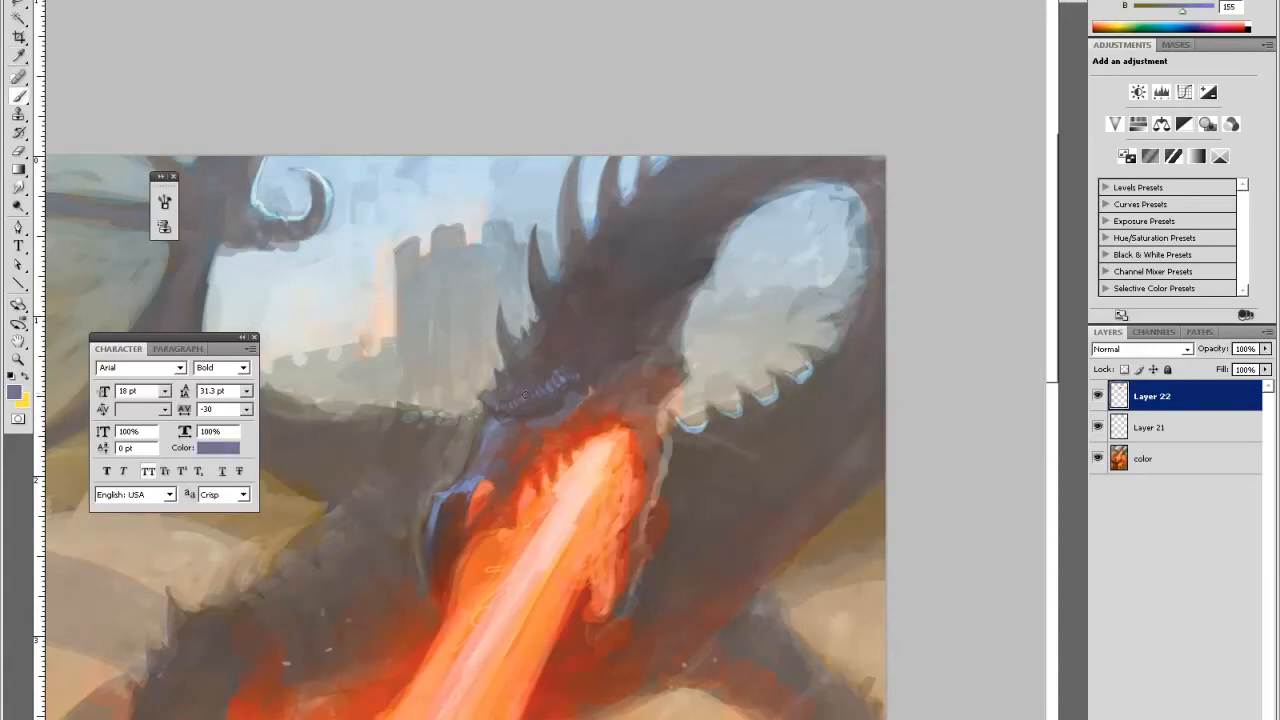
left_click(540, 388, "alt")
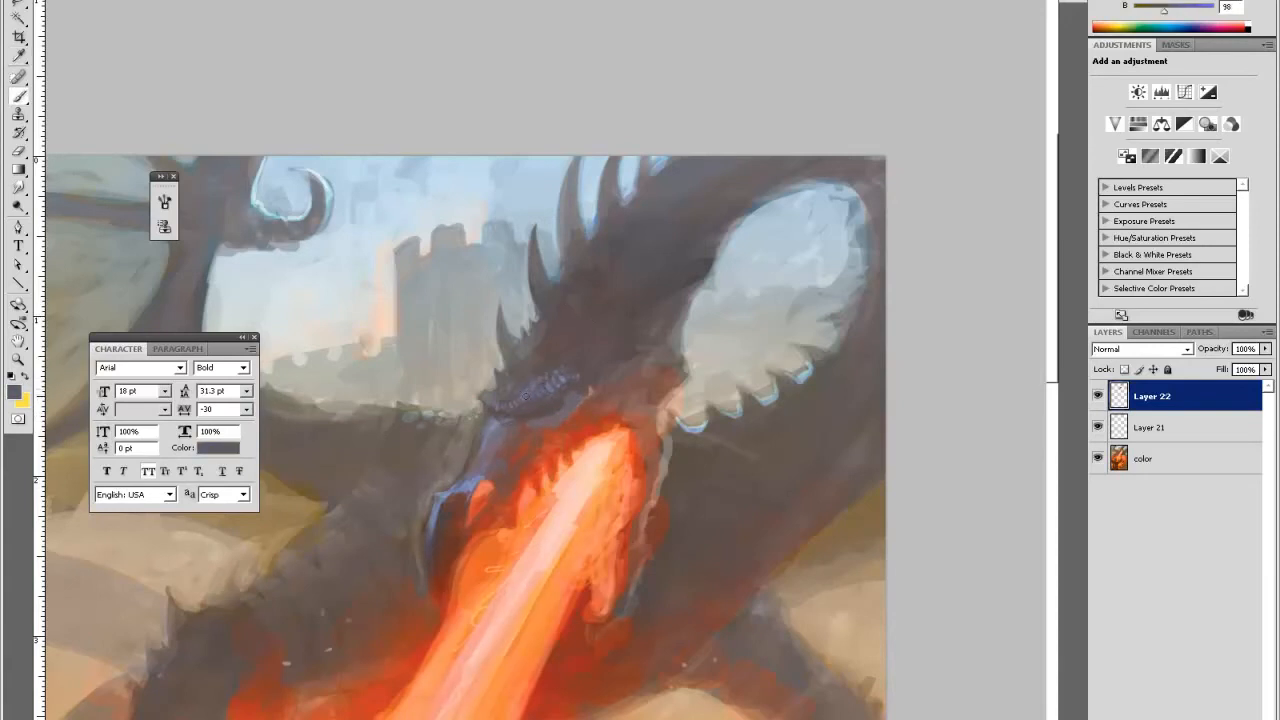
left_click(513, 408, "alt")
left_click(536, 392, "alt")
left_click(558, 372, "alt")
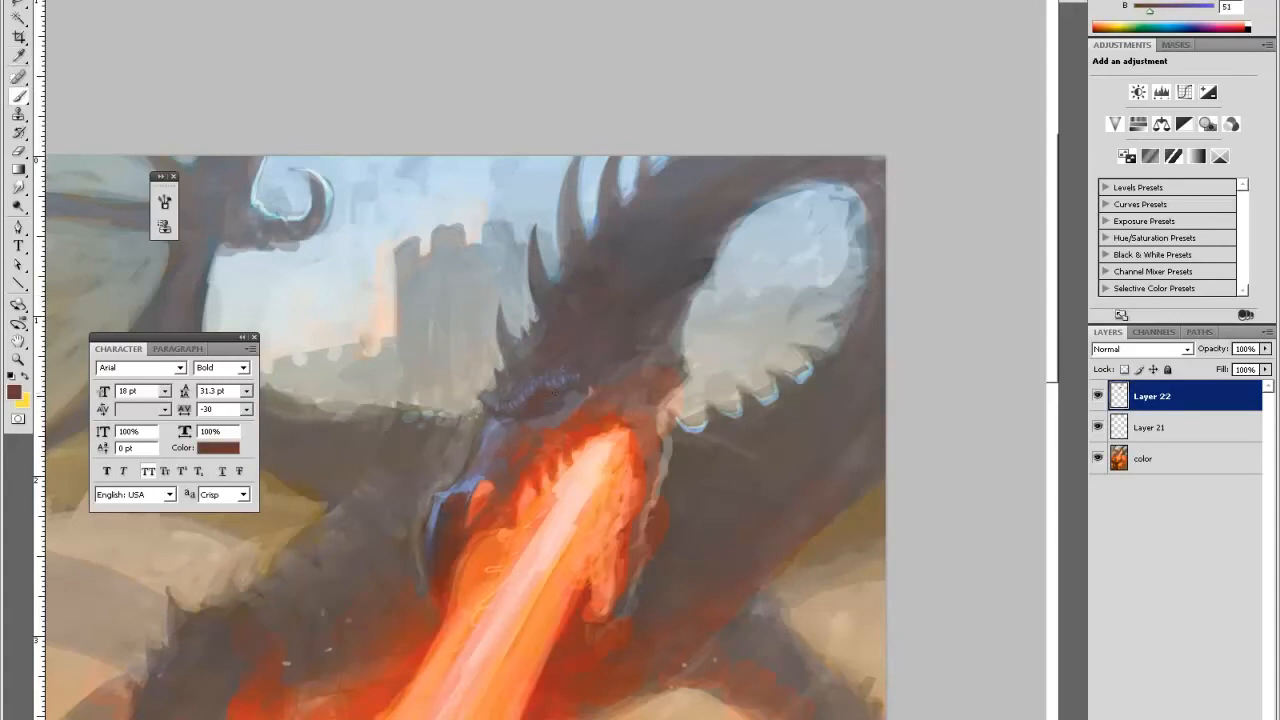
left_click(466, 480, "alt")
- Define the front of the brow where it meets the snout, alternating sampled blue-violet and dark grey
scroll(543, 360, "down", 1)
scroll(543, 360, "down", 2)
key("z")
left_click(672, 108)
left_click(669, 69)
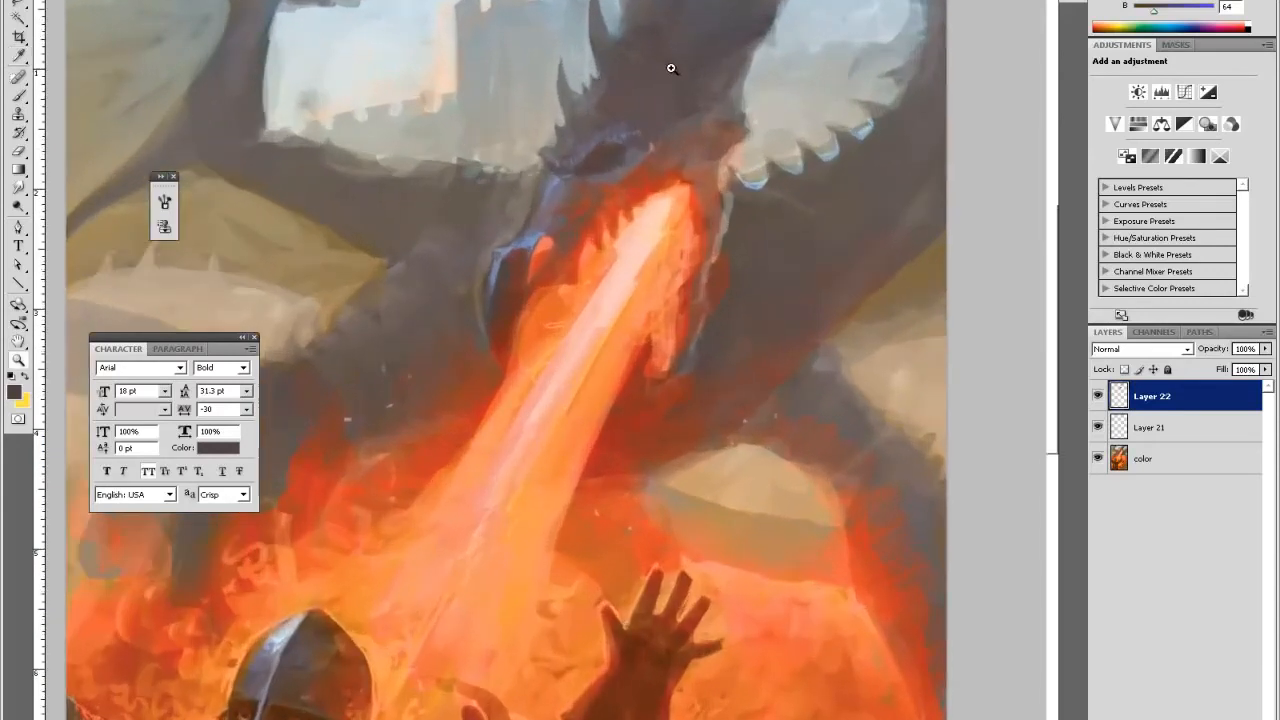
left_click_drag(645, 87, 527, 363)
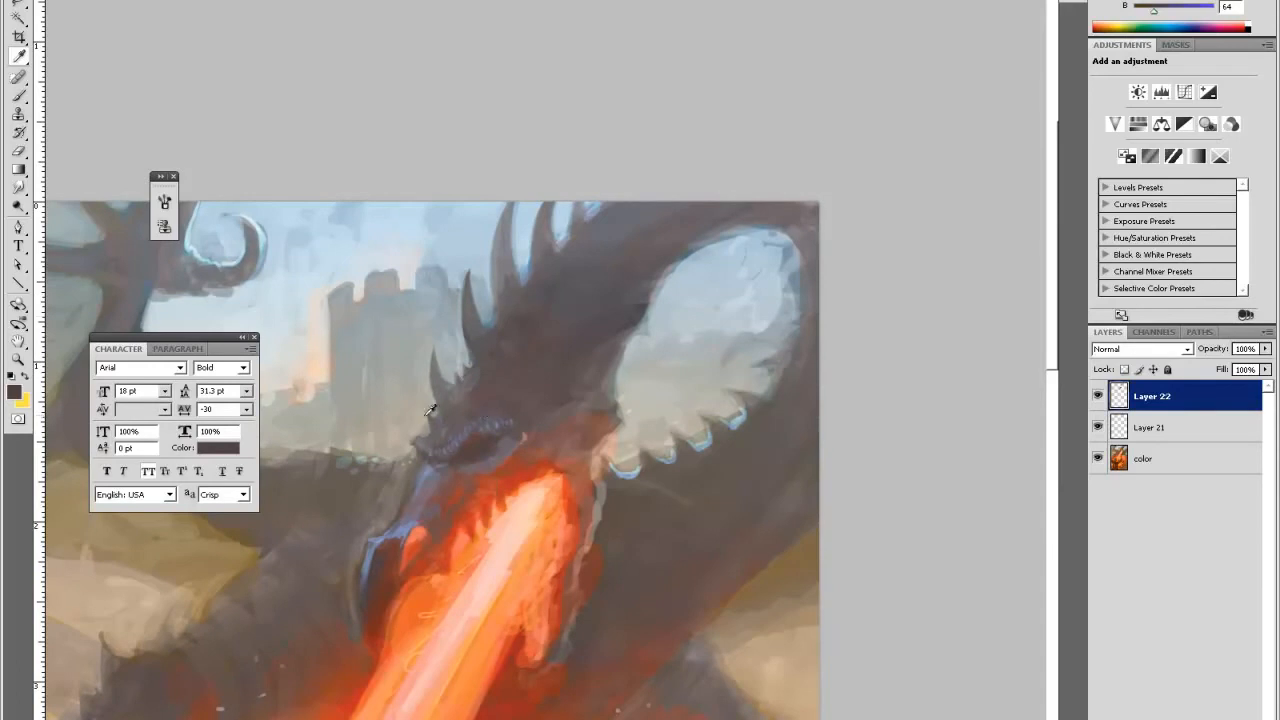
left_click(428, 466)
key("b")
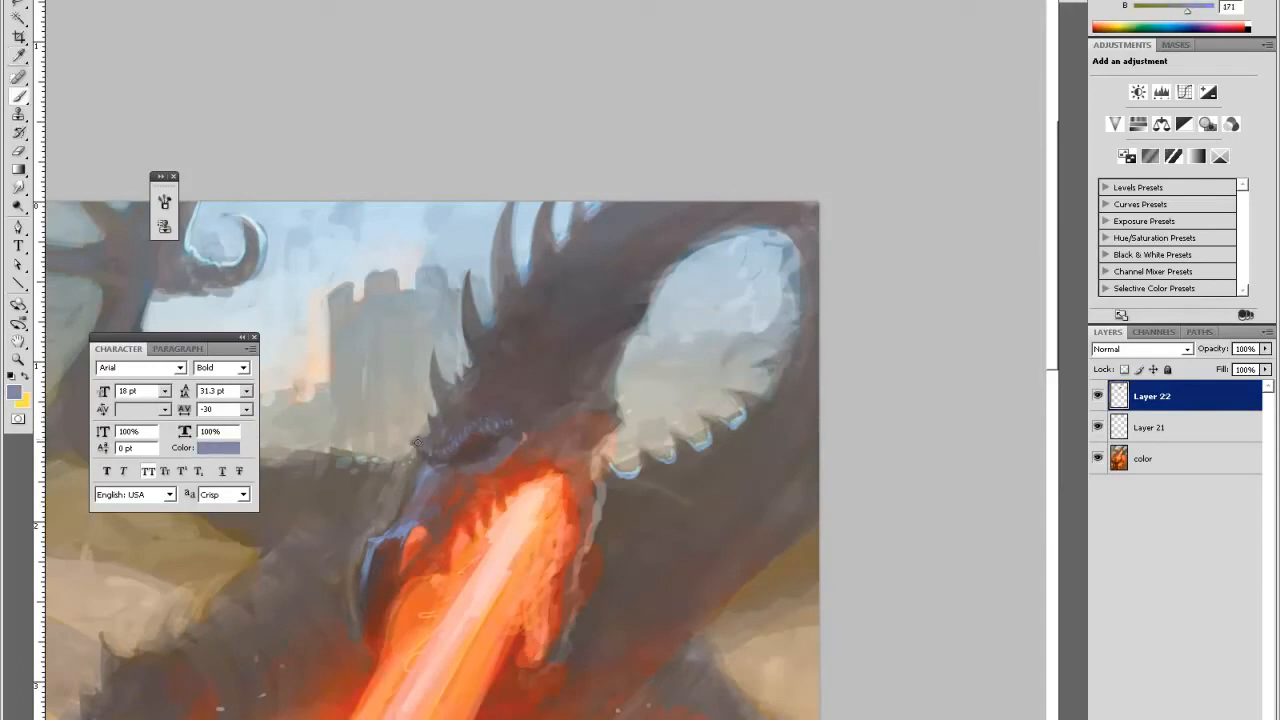
left_click(432, 446, "alt")
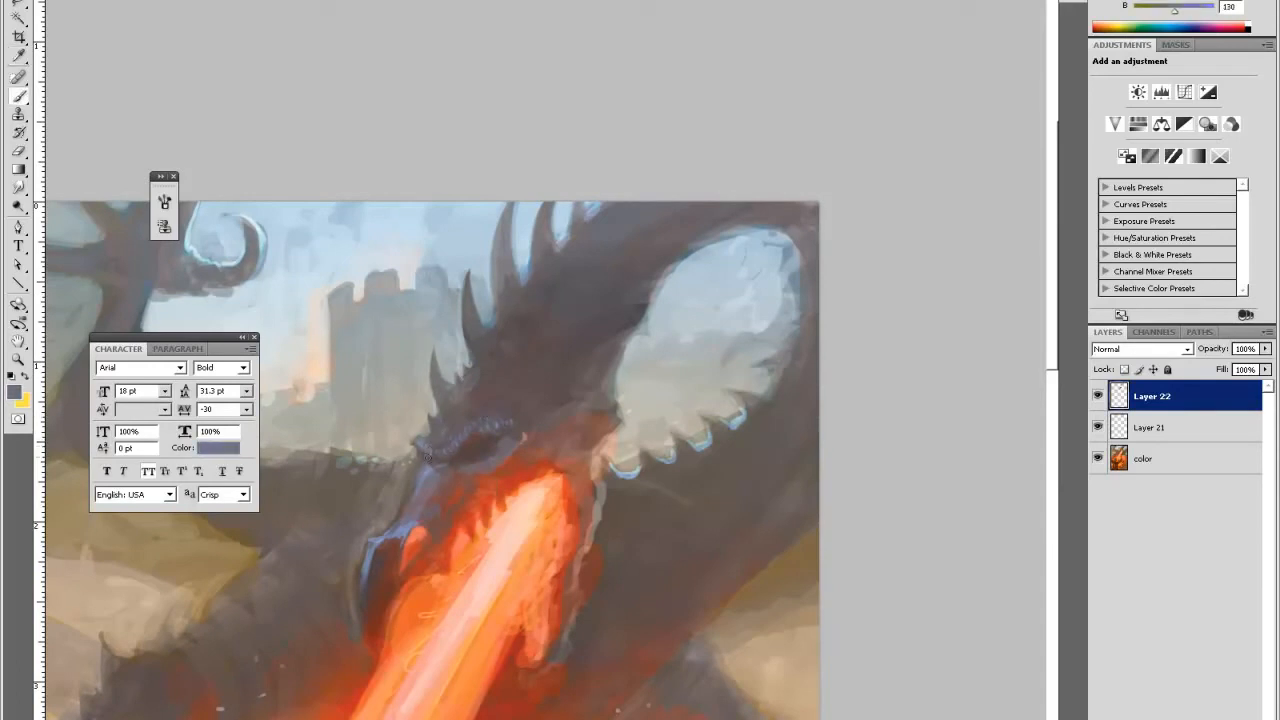
left_click(430, 462, "alt")
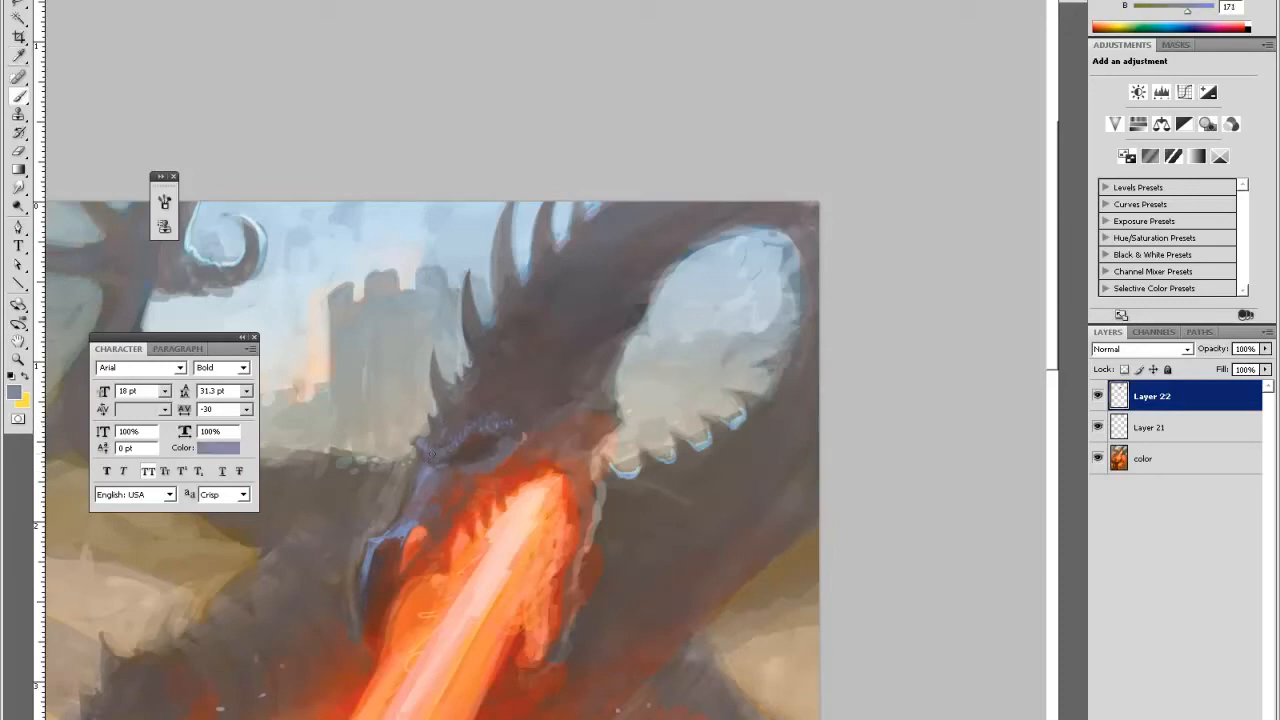
left_click(432, 458, "alt")
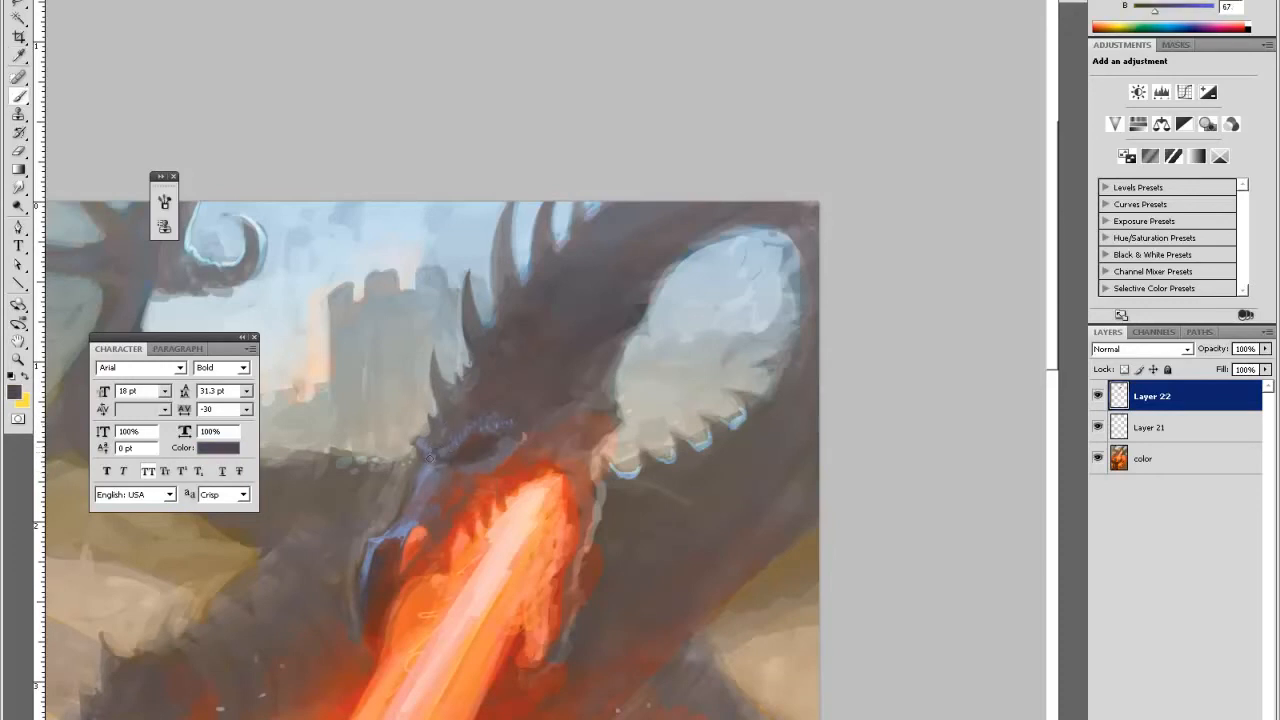
- Soften the brow with sampled grey and paint a glowing orange eye in the dark socket
left_click(456, 426, "alt")
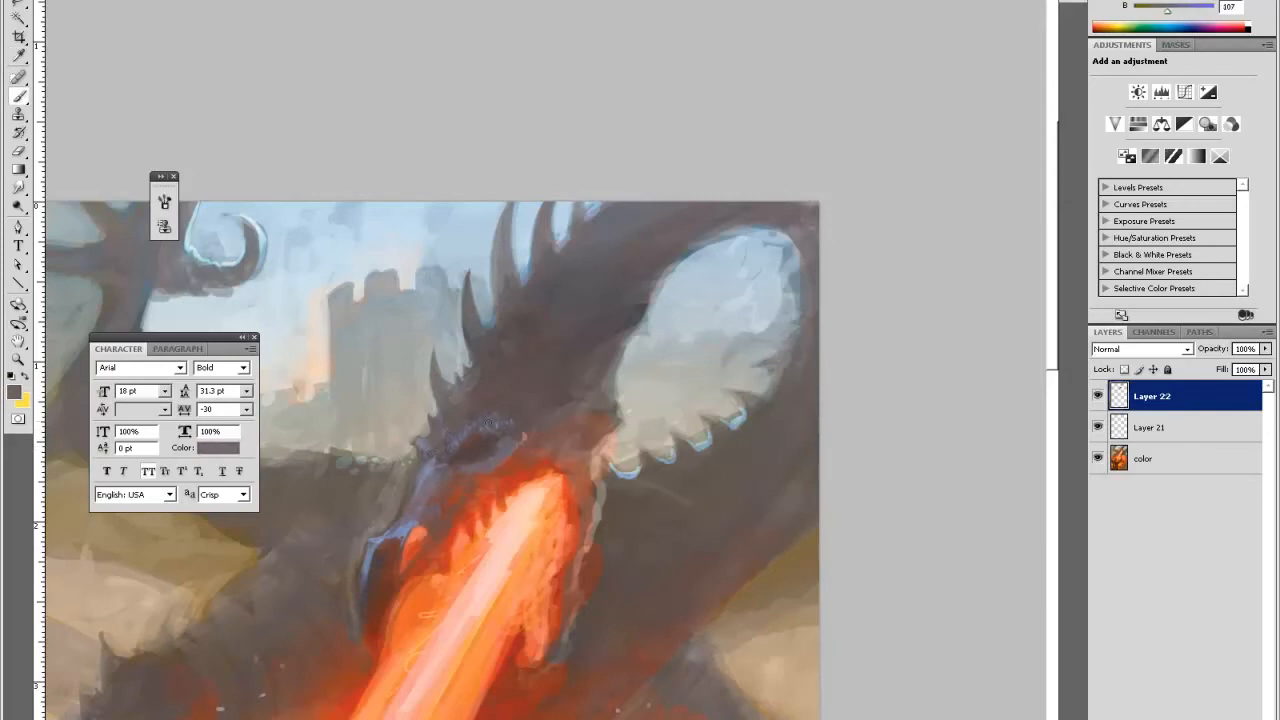
left_click(514, 505, "alt")
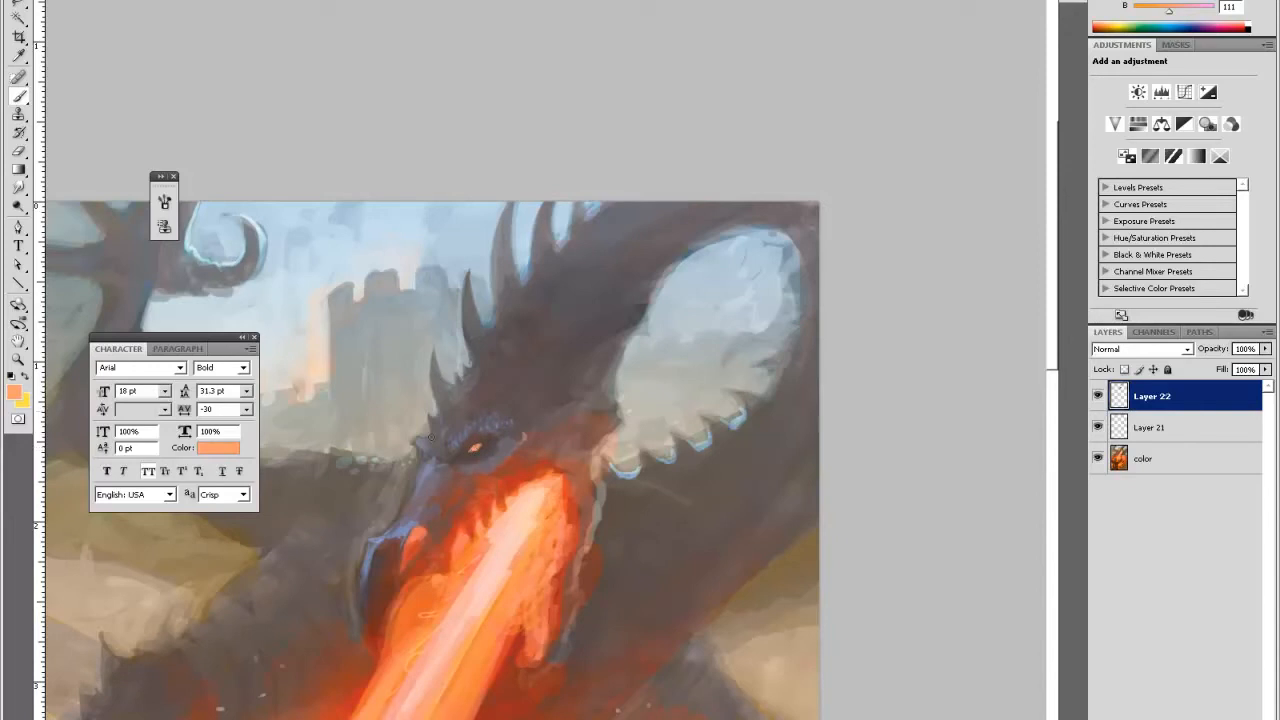
- Extend the blue light down the snout's bridge to the nostril and brighten the fire-lit upper lip with sampled orange
left_click(409, 522, "alt")
left_click_drag(423, 470, 405, 513)
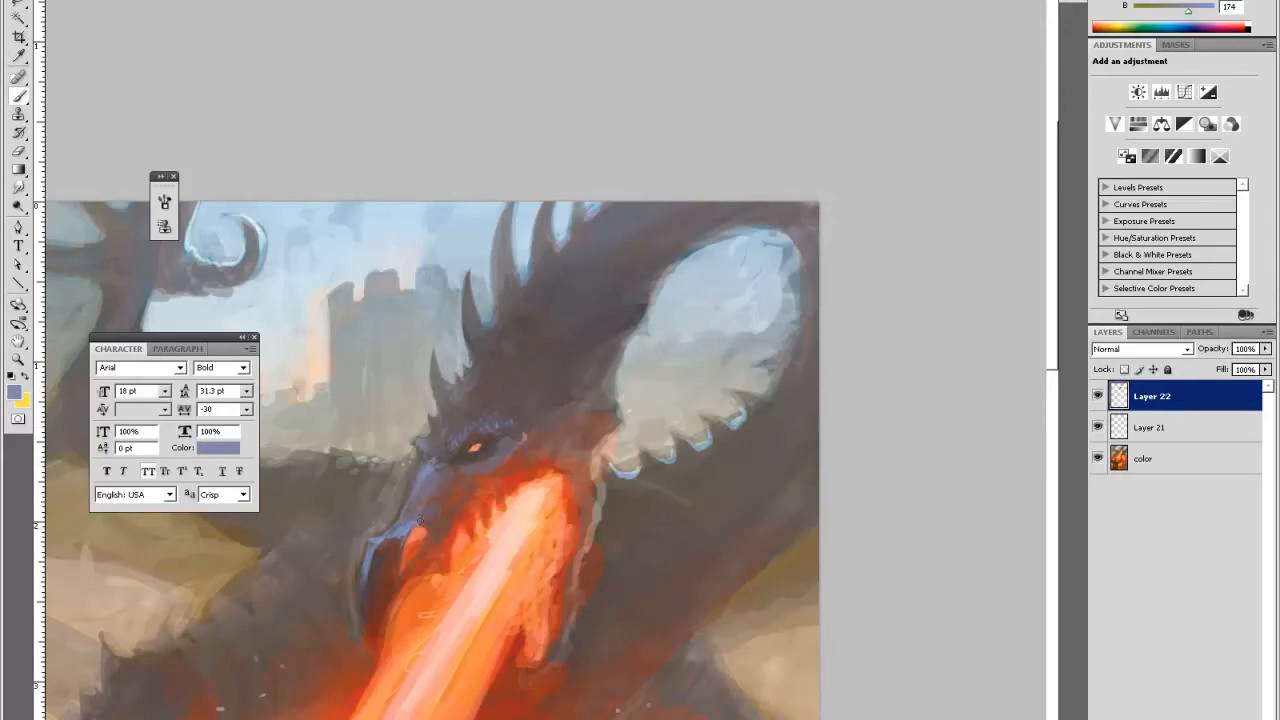
left_click(407, 525, "alt")
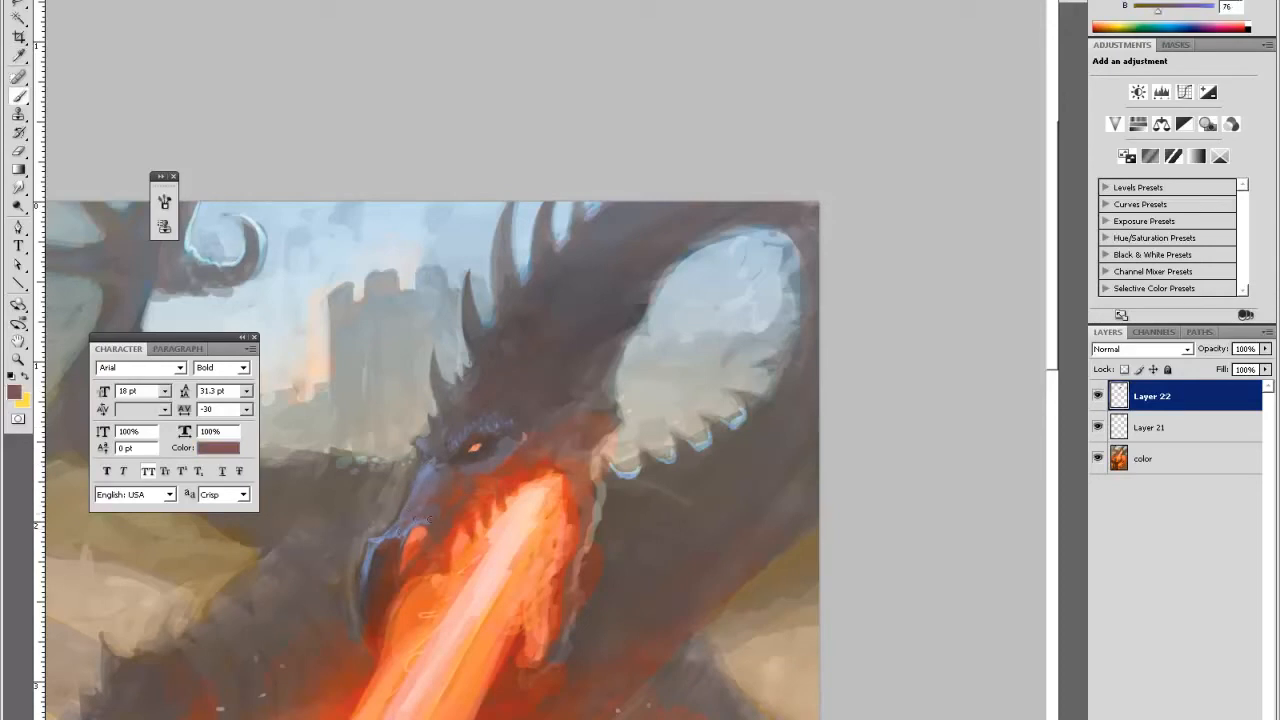
left_click(397, 530, "alt")
left_click_drag(398, 532, 410, 524)
left_click(447, 580, "alt")
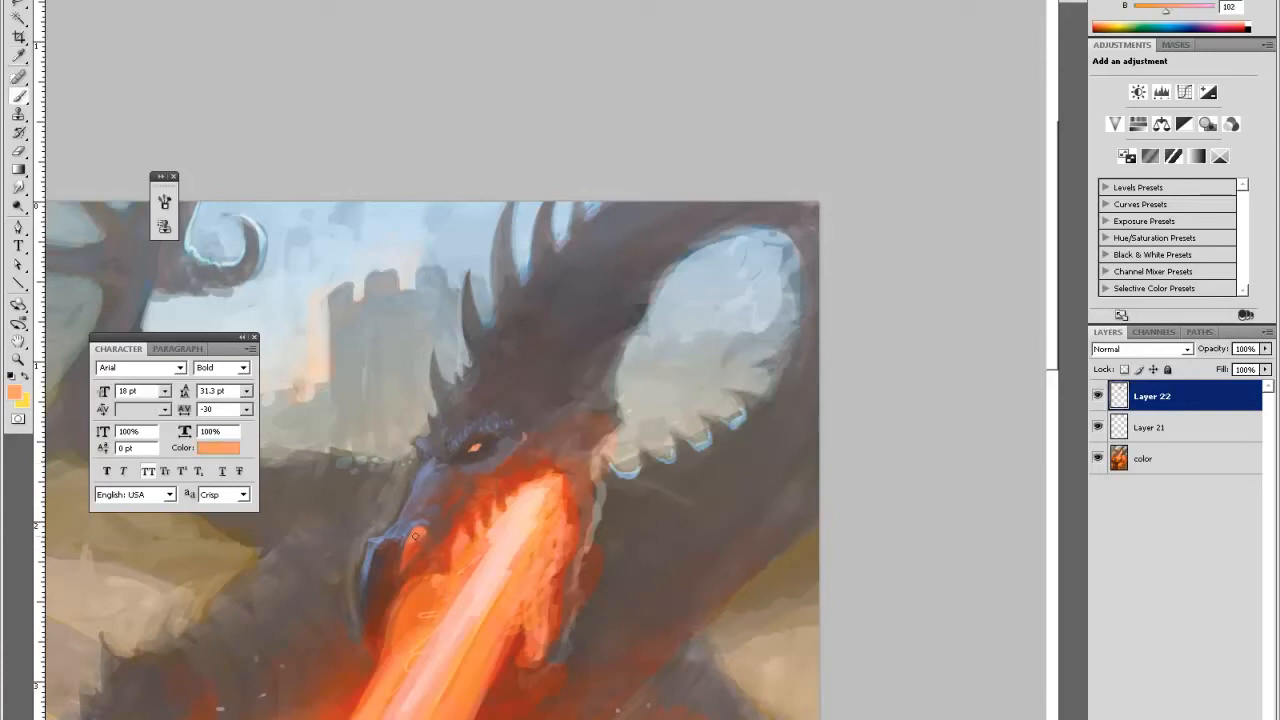
mouse_move(413, 540)
left_mouse_down()
mouse_move(420, 532)
mouse_move(415, 543)
left_mouse_up()
- Shape the lower lid and the area behind the glowing eye with sampled dark browns and greys
left_click(468, 452, "alt")
left_click(472, 466, "alt")
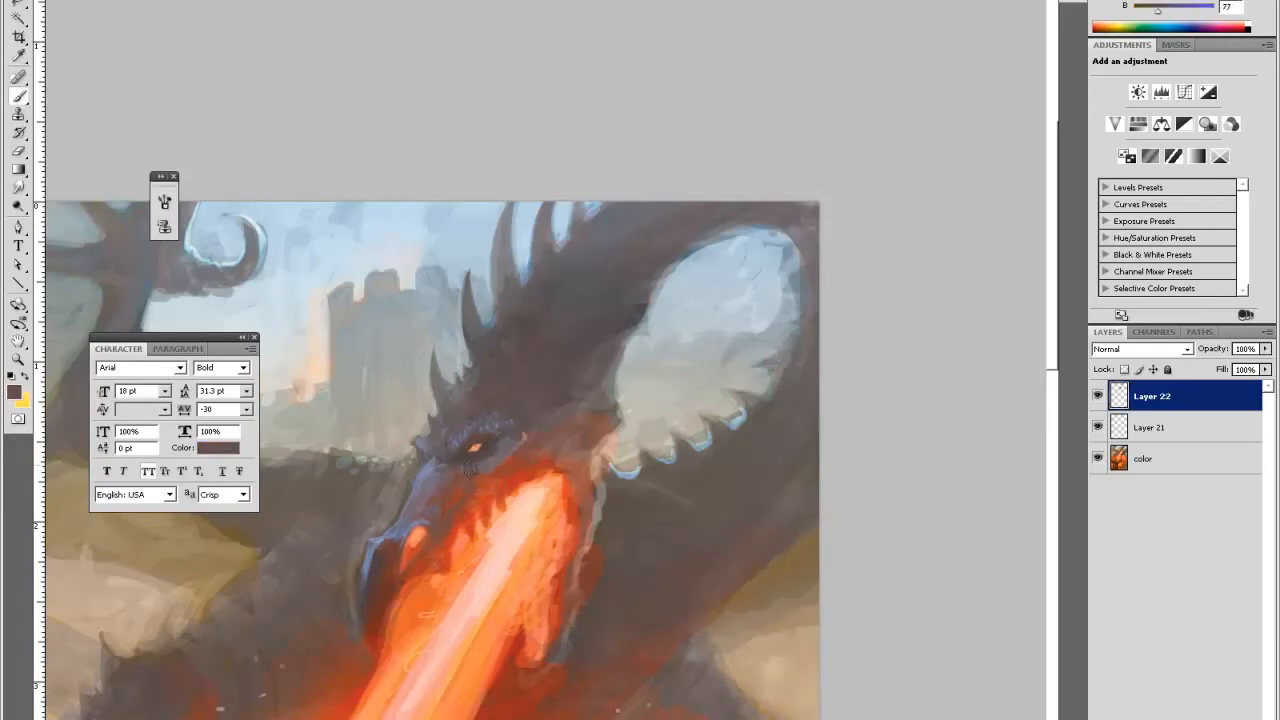
left_click(485, 468, "alt")
left_click(505, 445, "alt")
left_click_drag(514, 452, 522, 440)
- Paint the fire-lit upper teeth toward the back of the jaw with sampled salmon, orange and pale orange
key("ctrl+minus")
key("z")
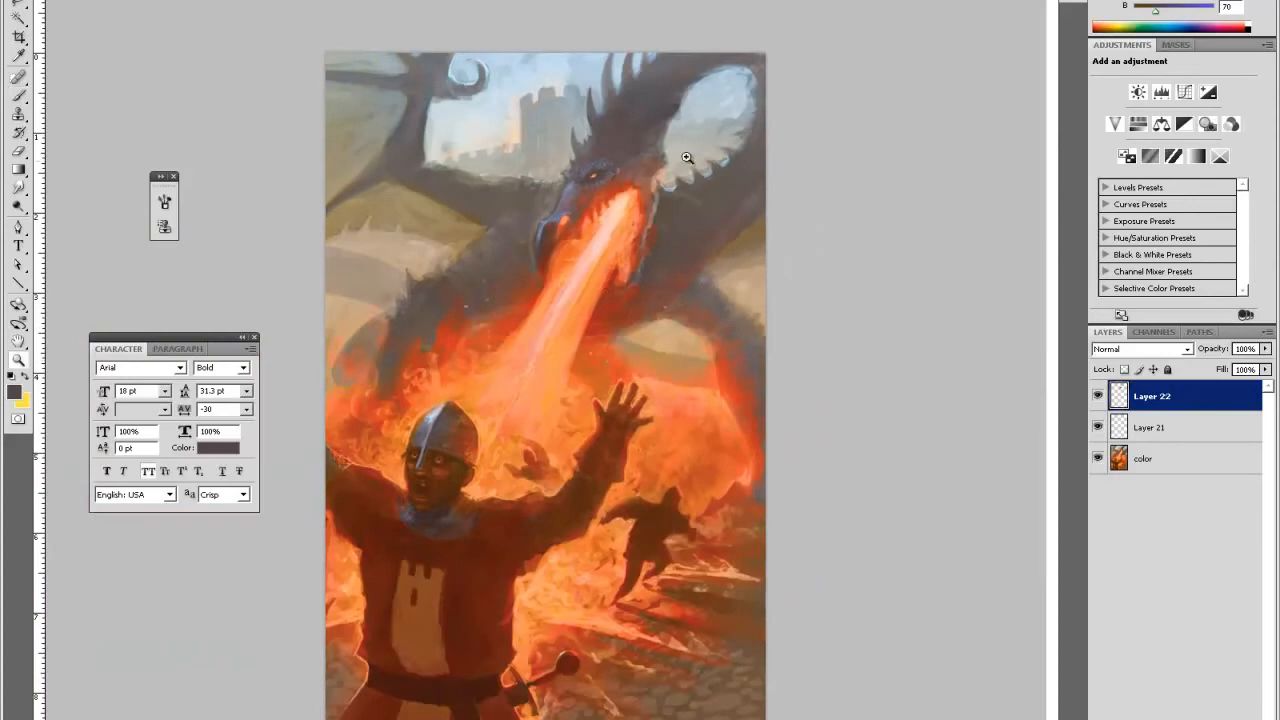
left_click(684, 128)
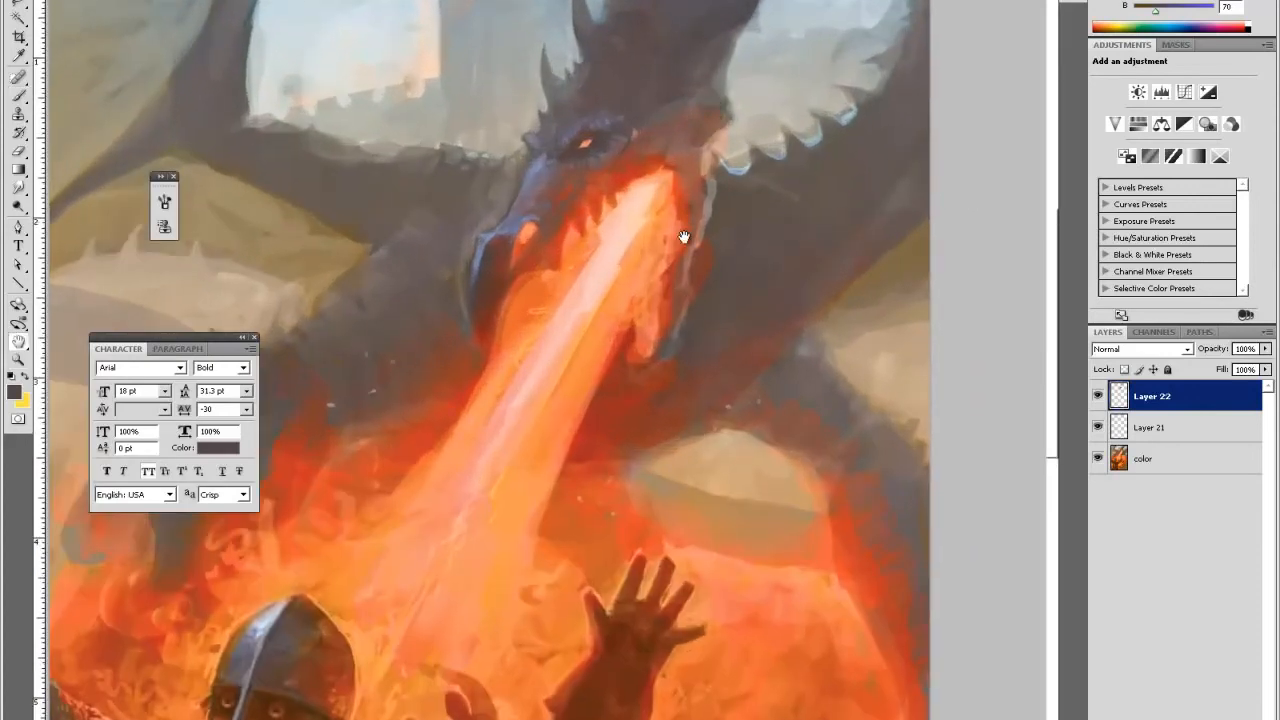
left_click_drag(706, 129, 648, 313)
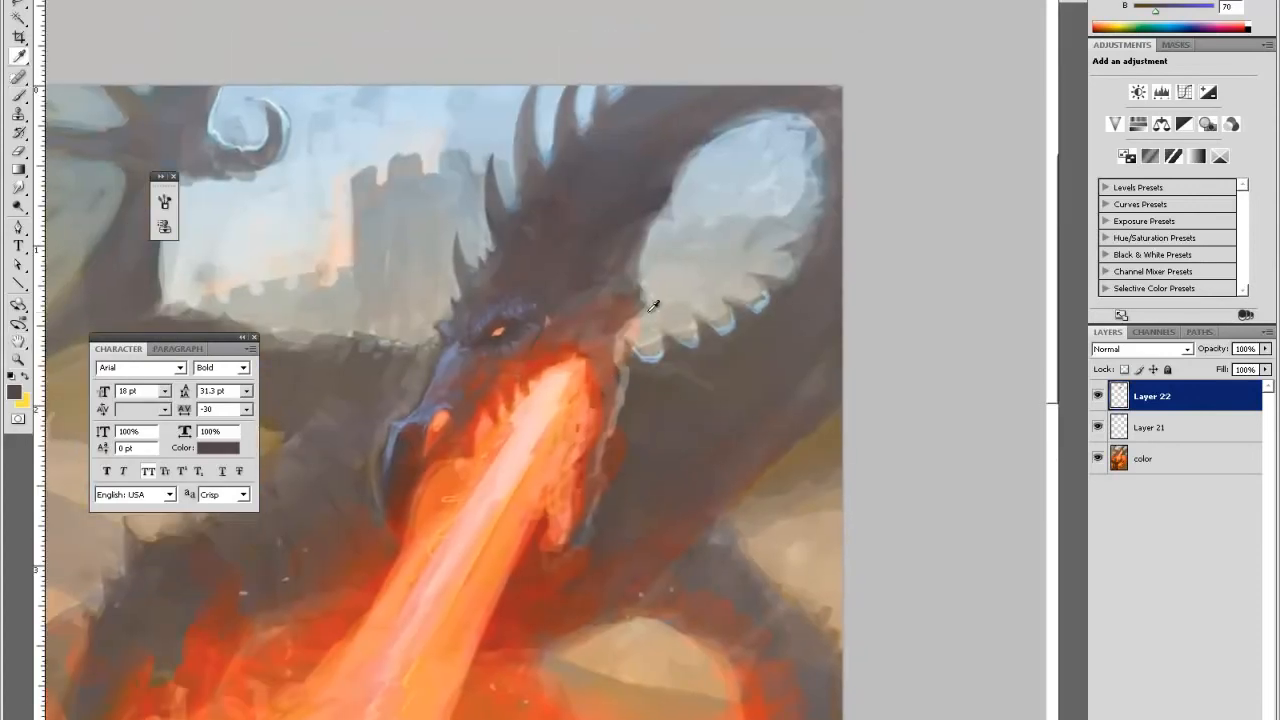
left_click(490, 418)
key("b")
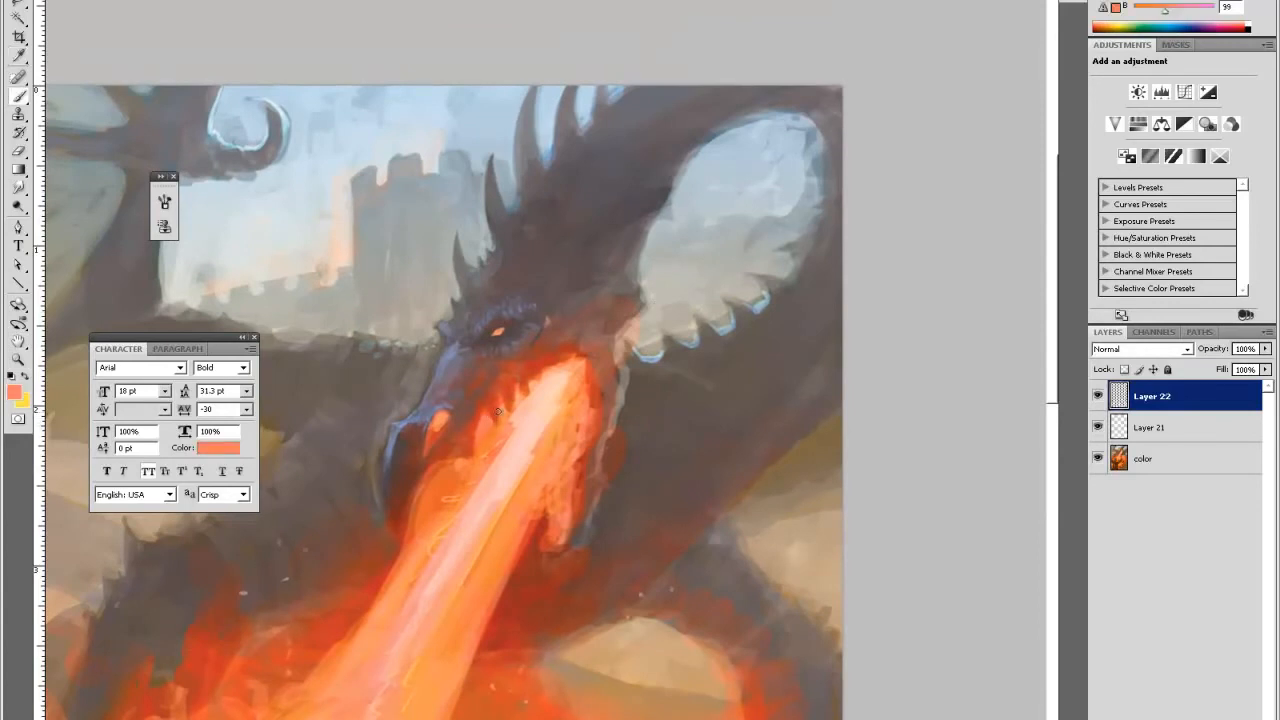
left_click(502, 409, "alt")
left_click_drag(502, 409, 545, 372)
left_click(518, 390, "alt")
left_click(525, 386, "alt")
left_click(522, 390, "alt")
left_click(535, 379, "alt")
left_click(540, 373, "alt")
left_click(541, 378, "alt")
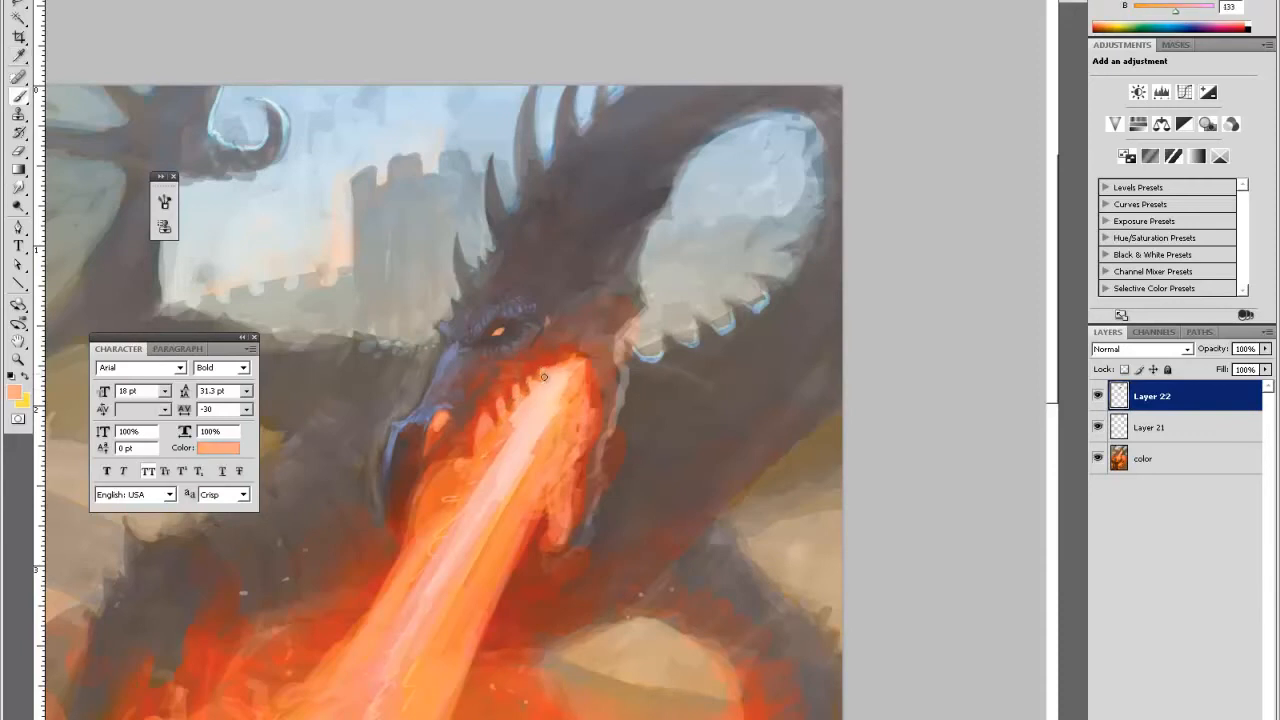
- Extend the row of glowing upper teeth toward the front of the mouth with sampled oranges
left_click(506, 350, "alt")
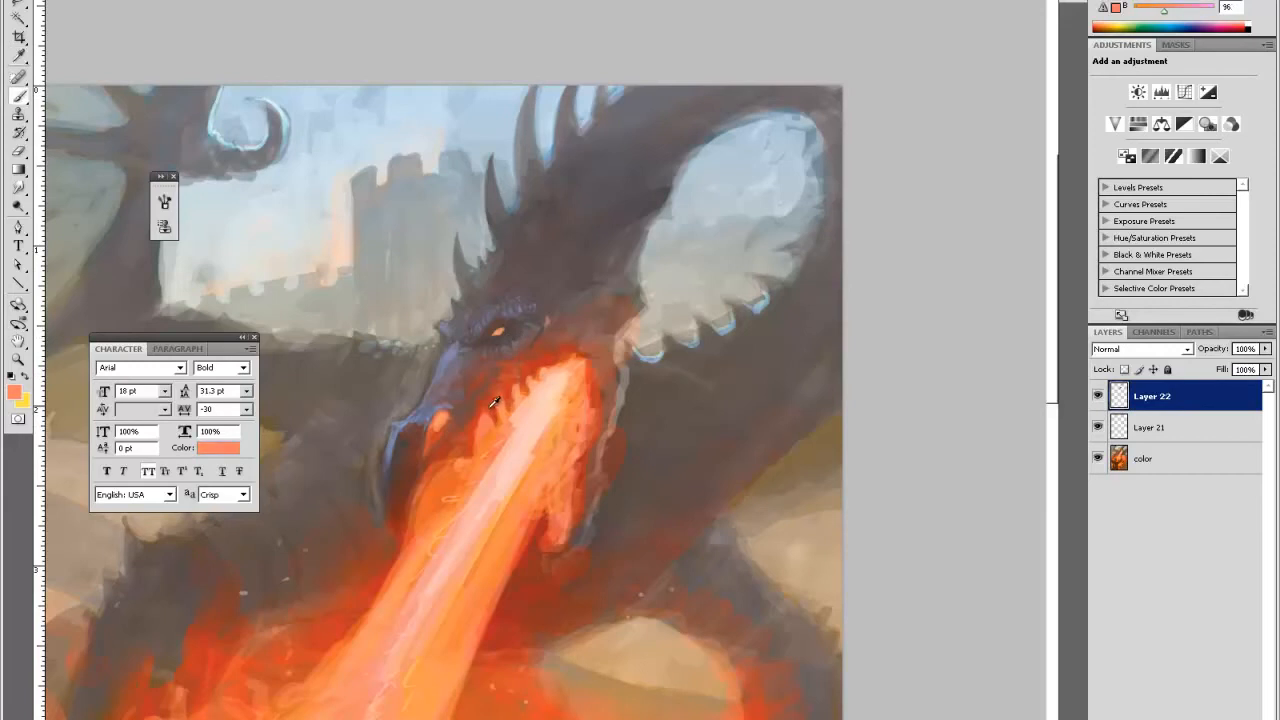
left_click(464, 456, "alt")
left_click_drag(468, 458, 473, 448)
left_click(477, 424, "alt")
left_click(504, 404, "alt")
left_click(522, 381, "alt")
- Sharpen the upper teeth and the gaps between them, alternating sampled orange-red and light orange
left_click(494, 402, "alt")
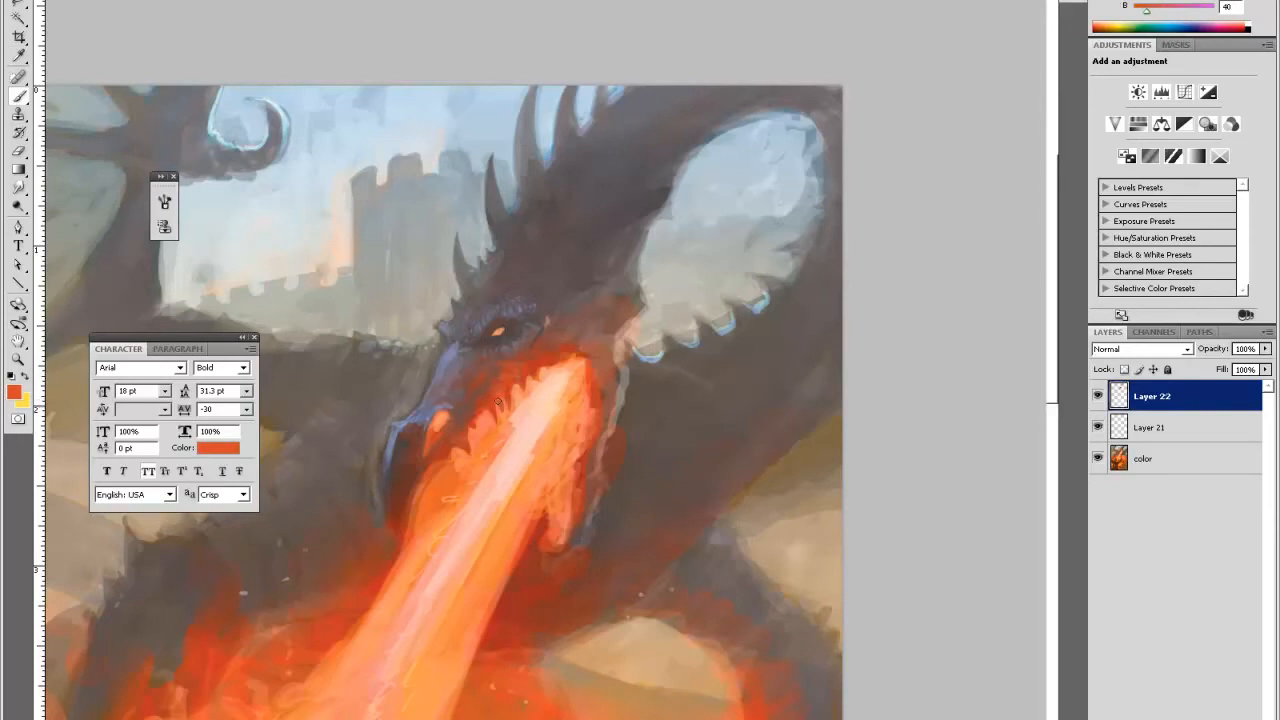
left_click(503, 412, "alt")
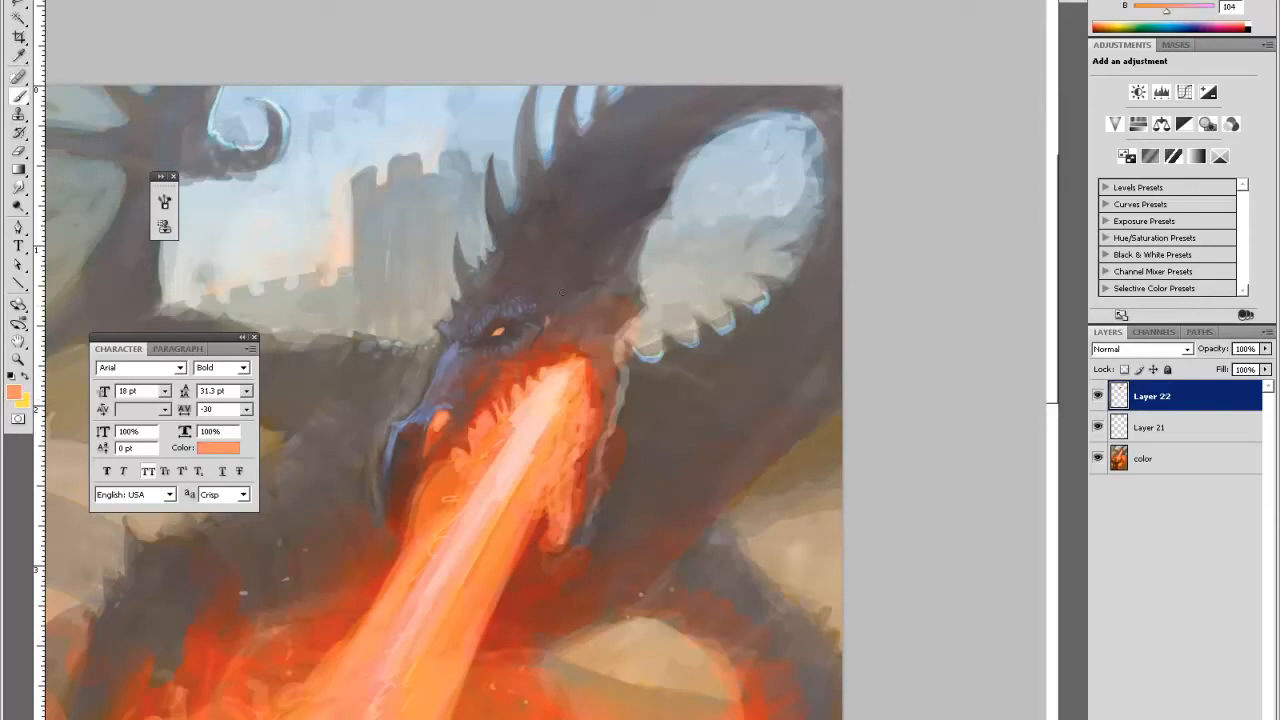
left_click(488, 409, "alt")
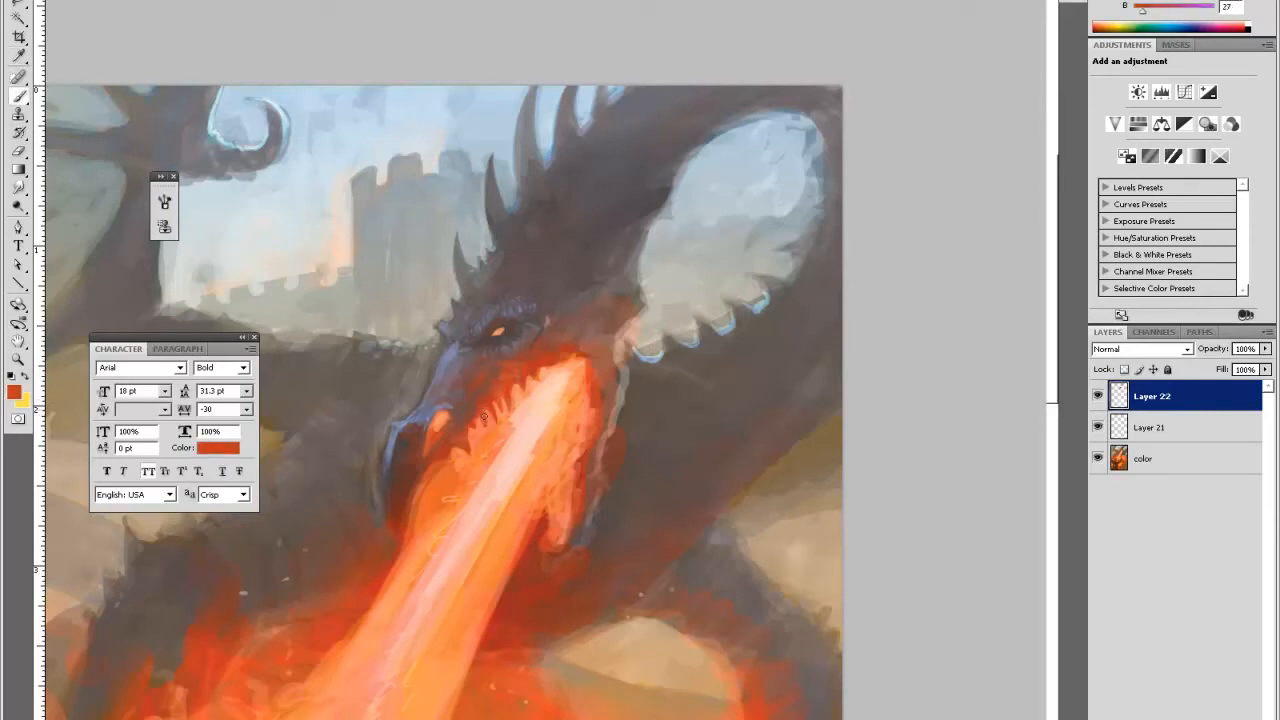
left_click(487, 424, "alt")
left_click(486, 430, "alt")
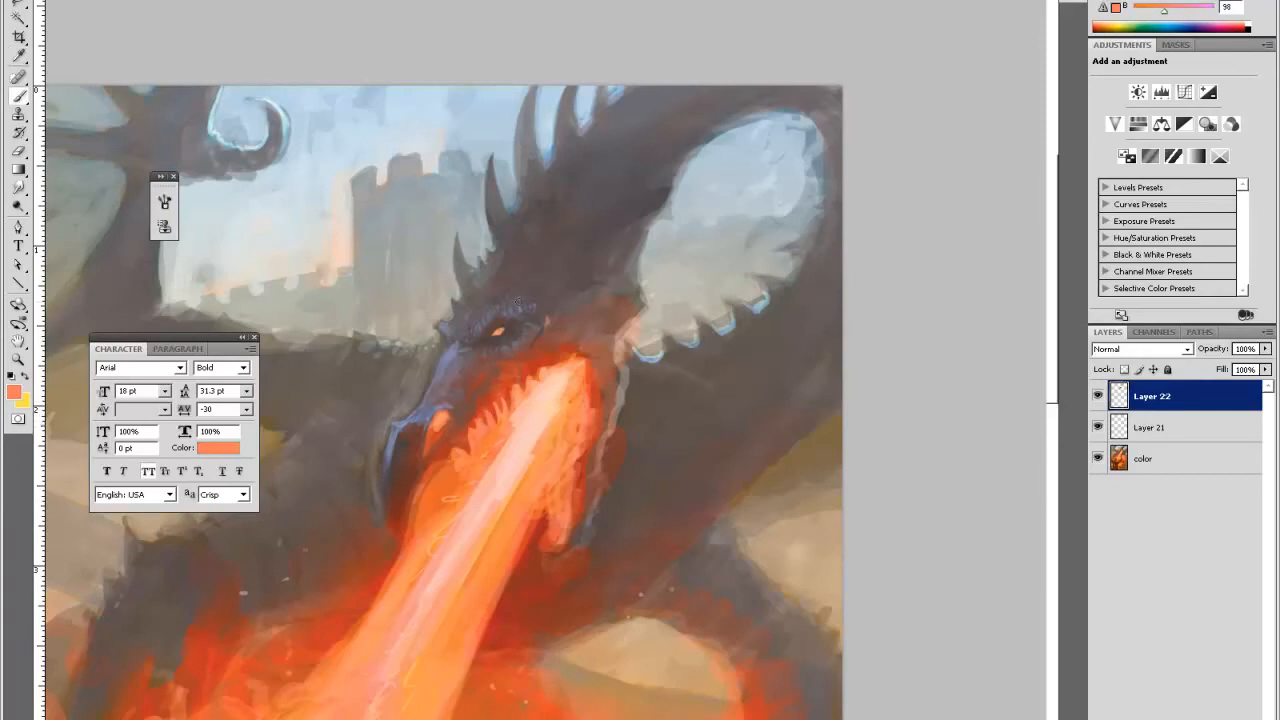
left_click(514, 402, "alt")
left_click_drag(508, 404, 511, 399)
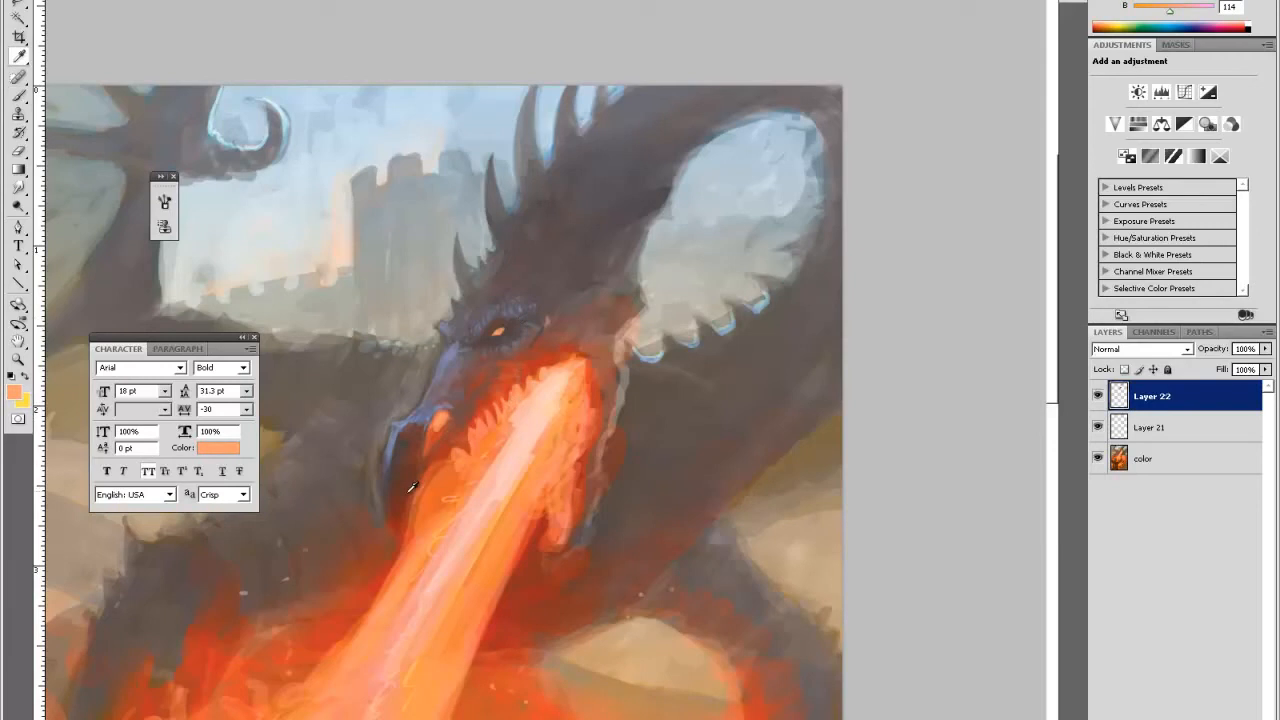
- Clean up the background edge around the outside of the dragon's beak tip with sampled grey-brown and reddish brown
left_click(388, 434, "alt")
mouse_move(379, 479)
left_mouse_down()
mouse_move(378, 490)
mouse_move(363, 462)
left_mouse_up()
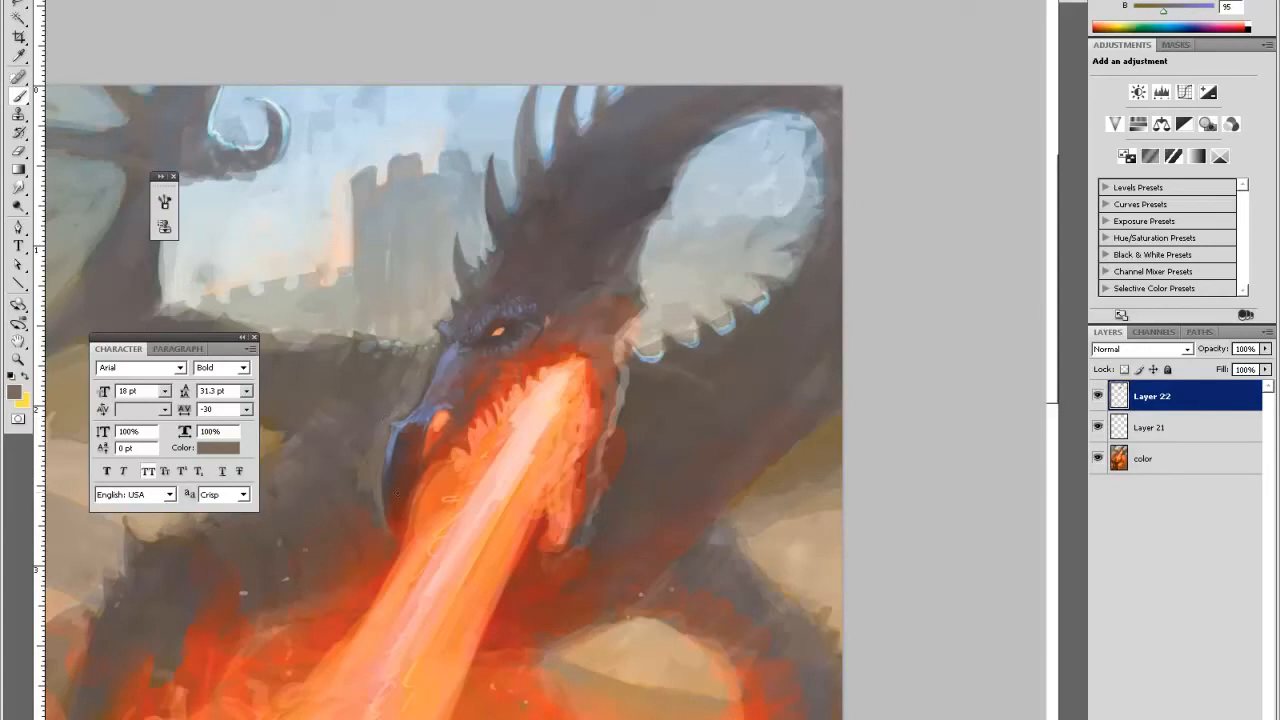
left_click(371, 517, "alt")
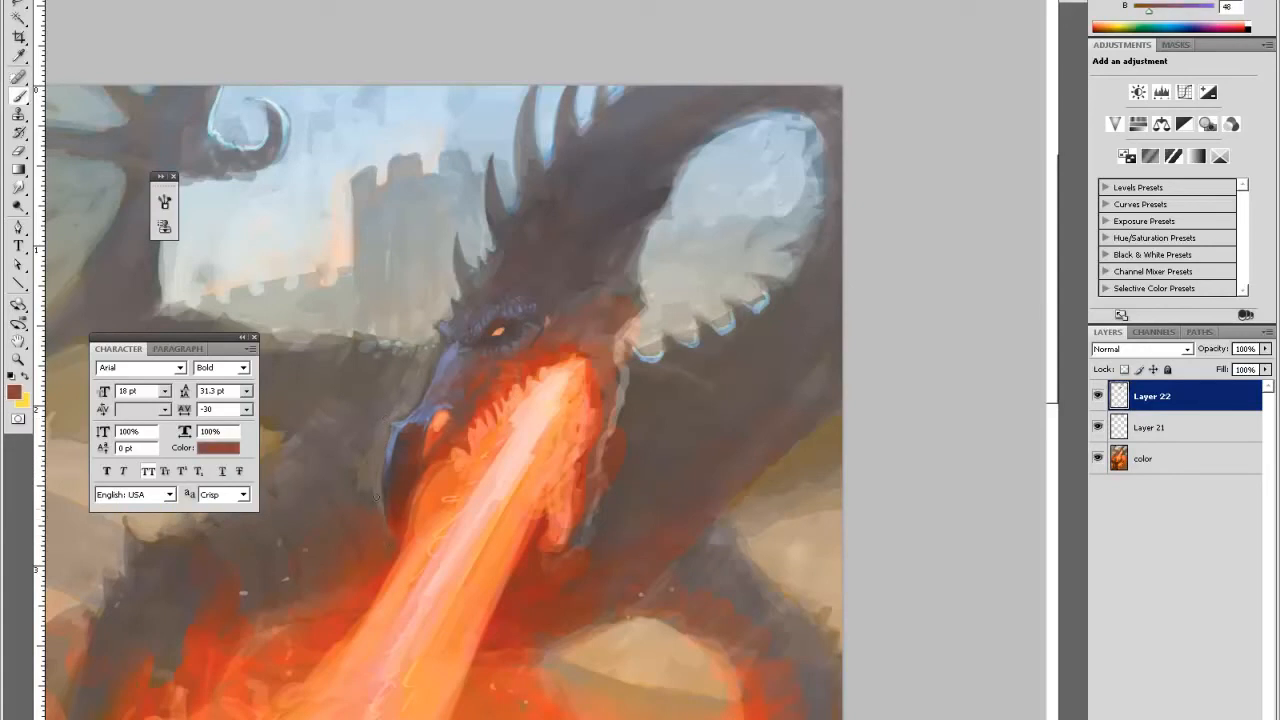
left_click(377, 489, "alt")
left_click(379, 510, "alt")
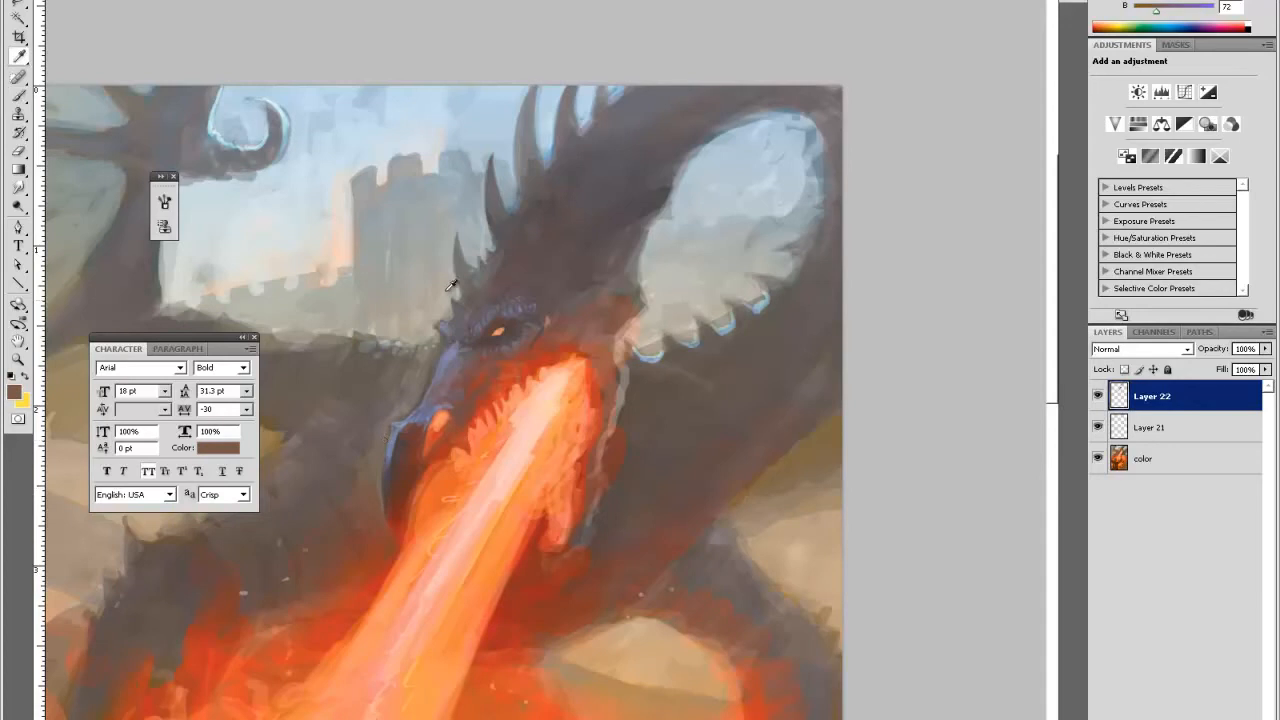
- Refine the bridge of the snout between eye and nostril with sampled warm grey, dark brown and blue-grey
left_click(432, 368, "alt")
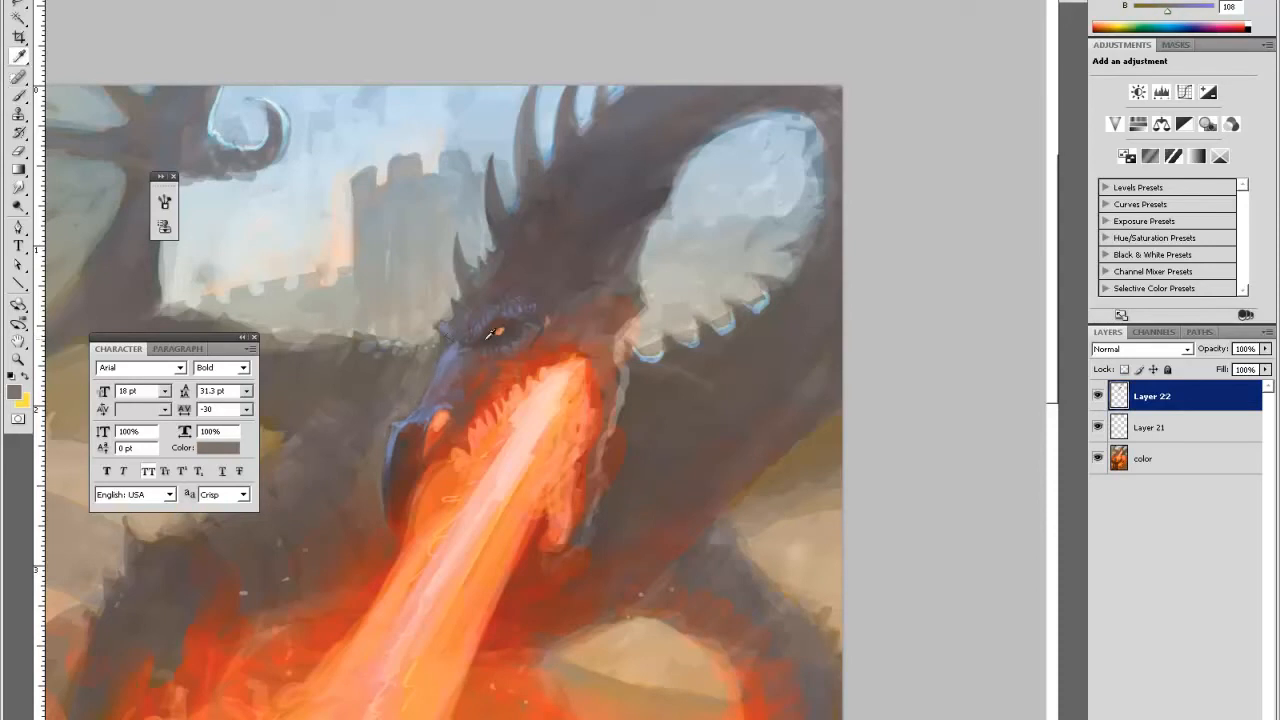
left_click(441, 352, "alt")
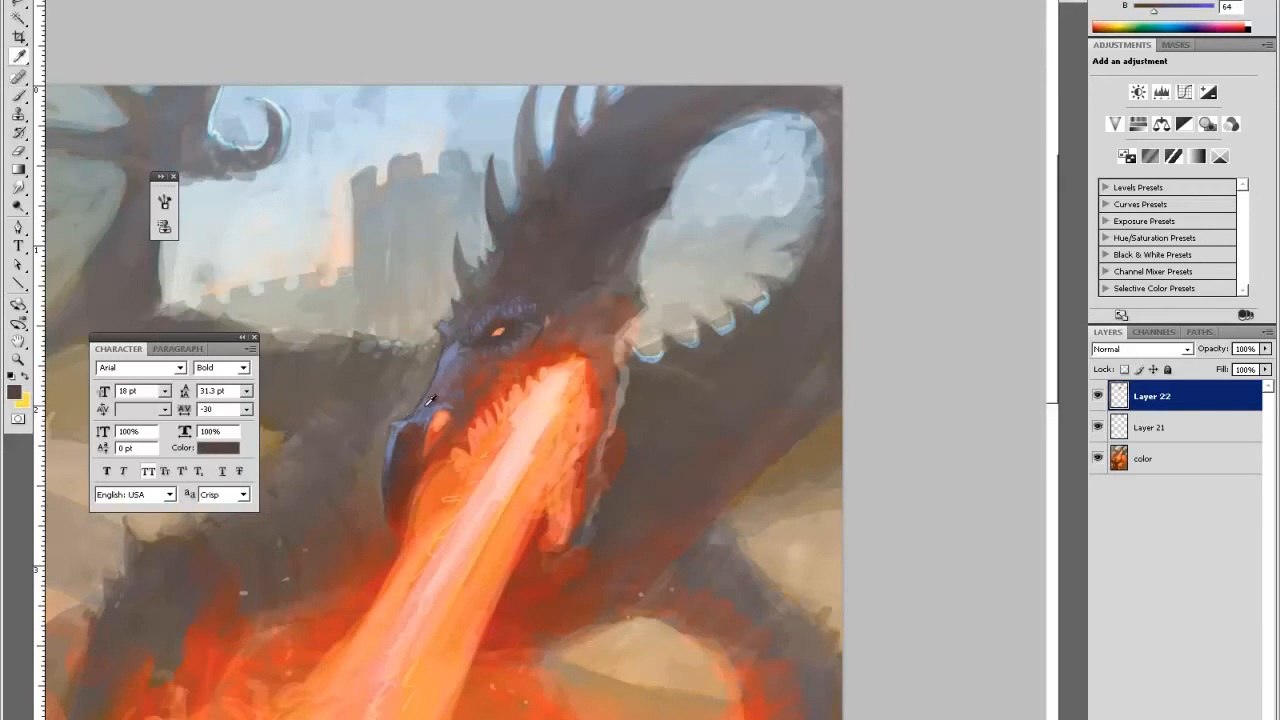
left_click(428, 400, "alt")
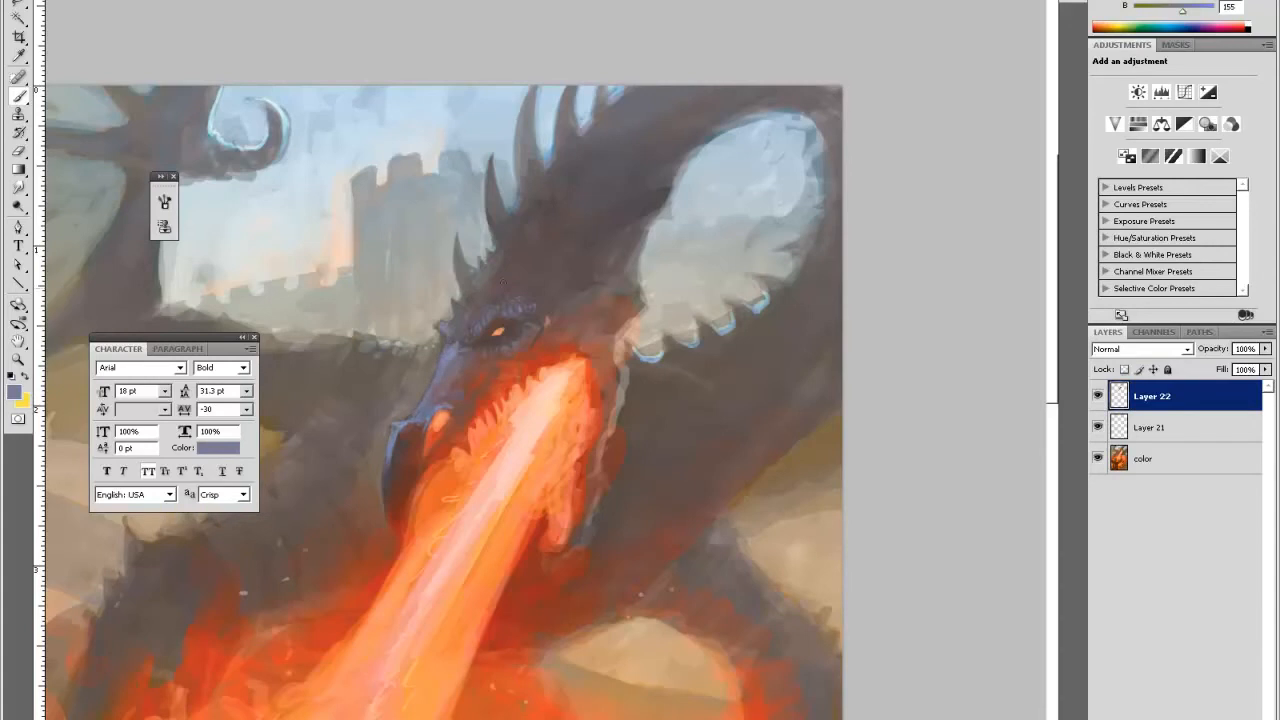
left_click(412, 432, "alt")
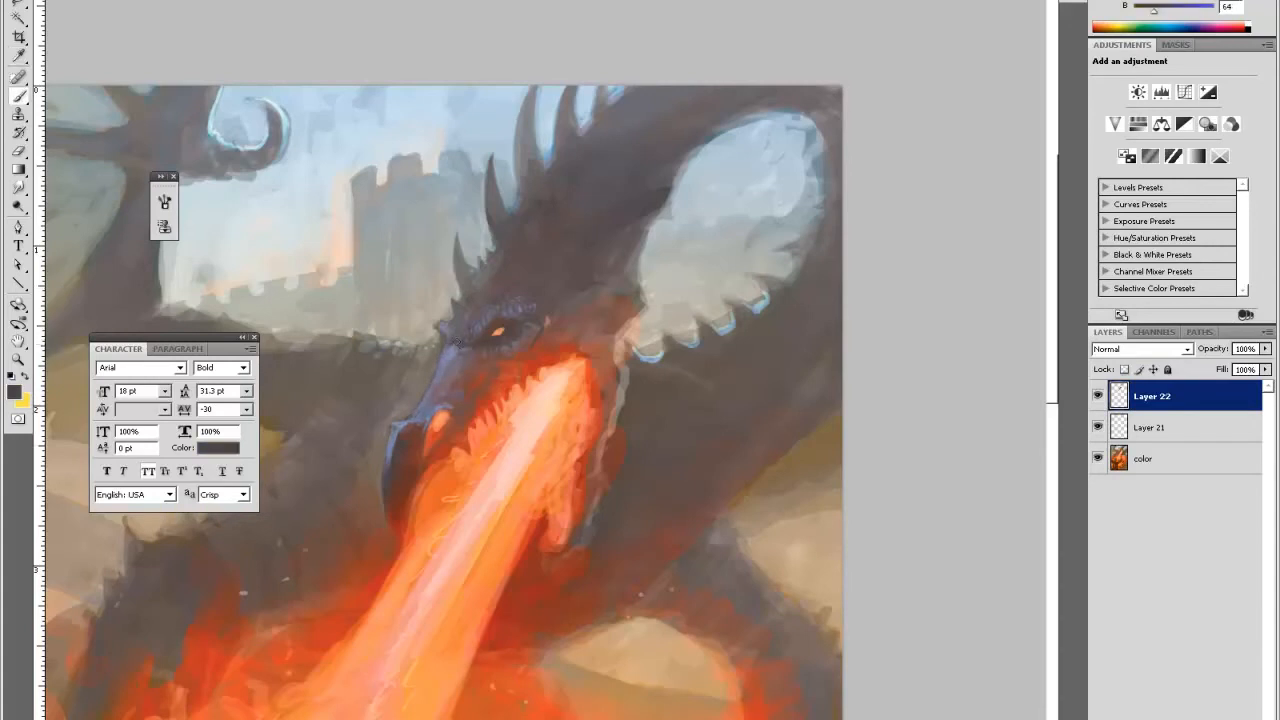
key("i")
left_click(16, 392)
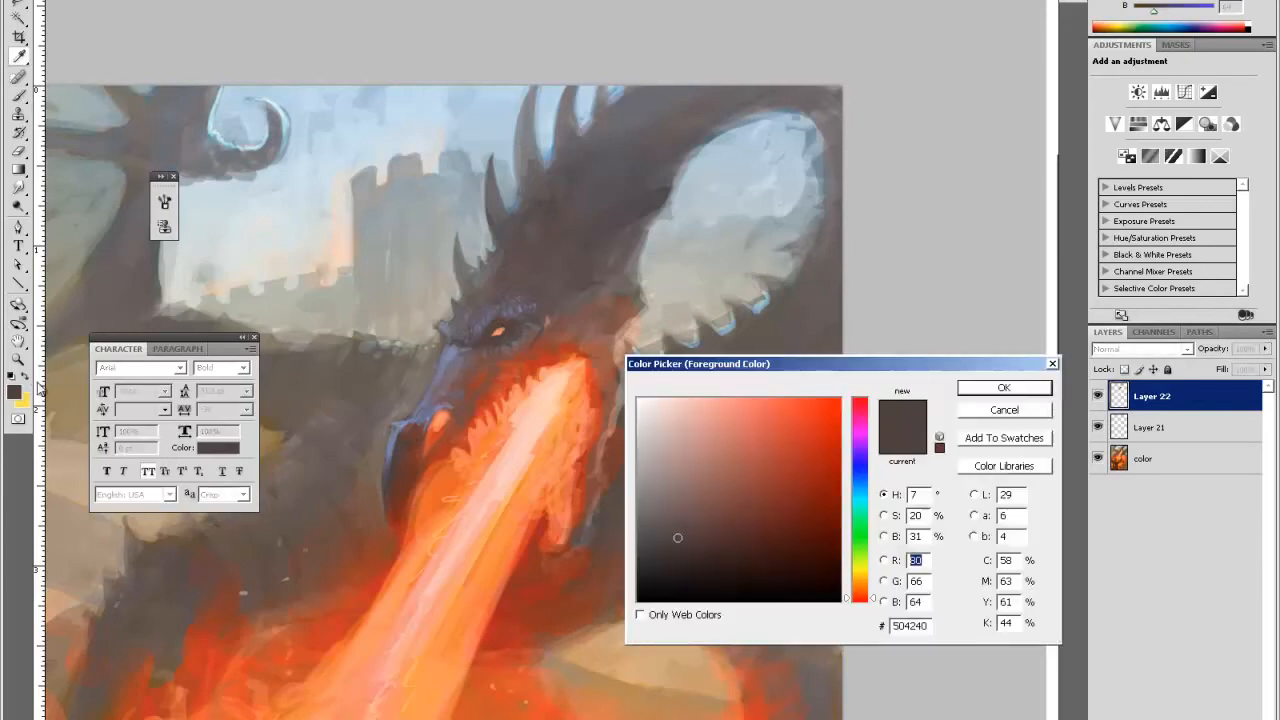
left_click(1004, 387)
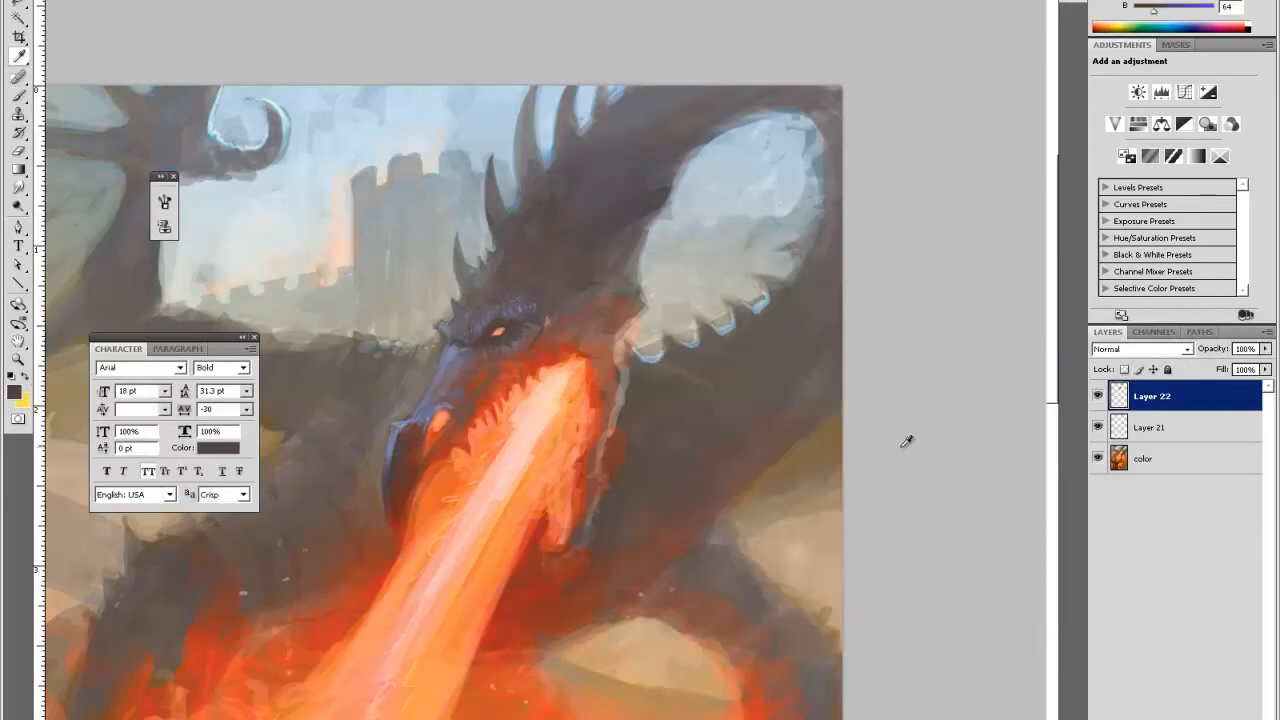
- Paint the front upper teeth and the gaps between them behind the beak tip with sampled orange, red and dark brown
key("ctrl+minus")
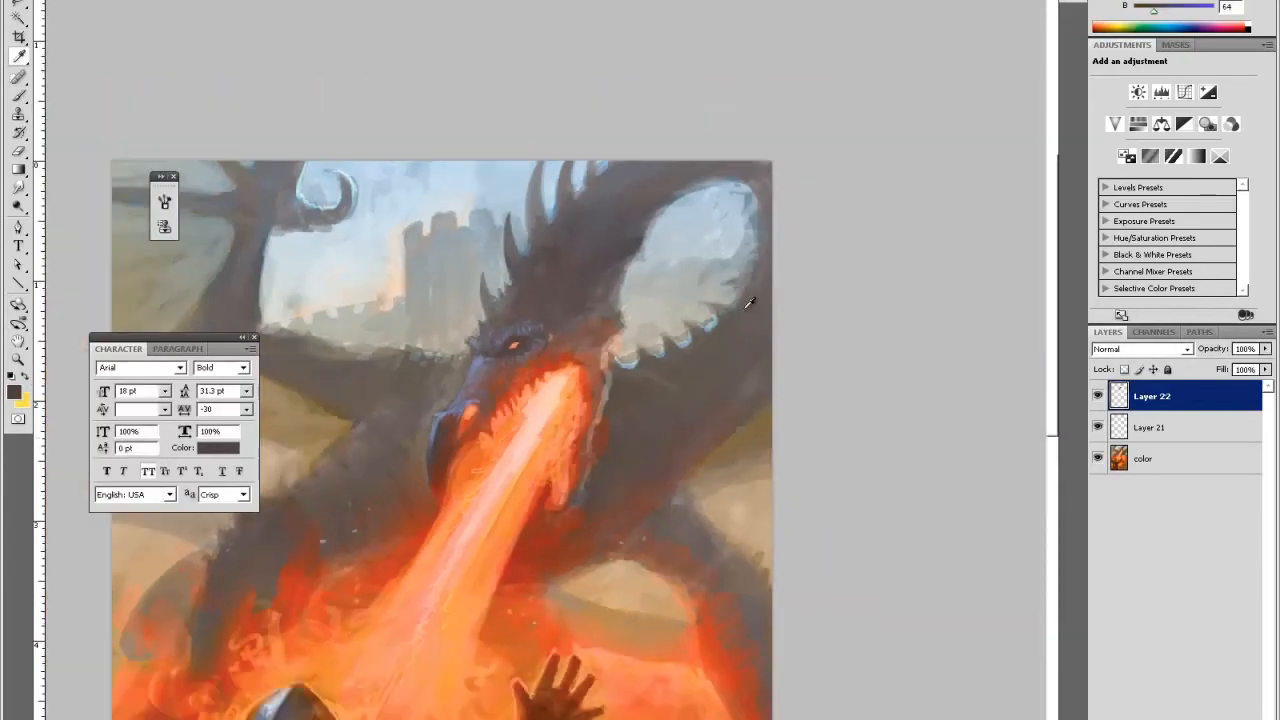
left_click(460, 470)
key("b")
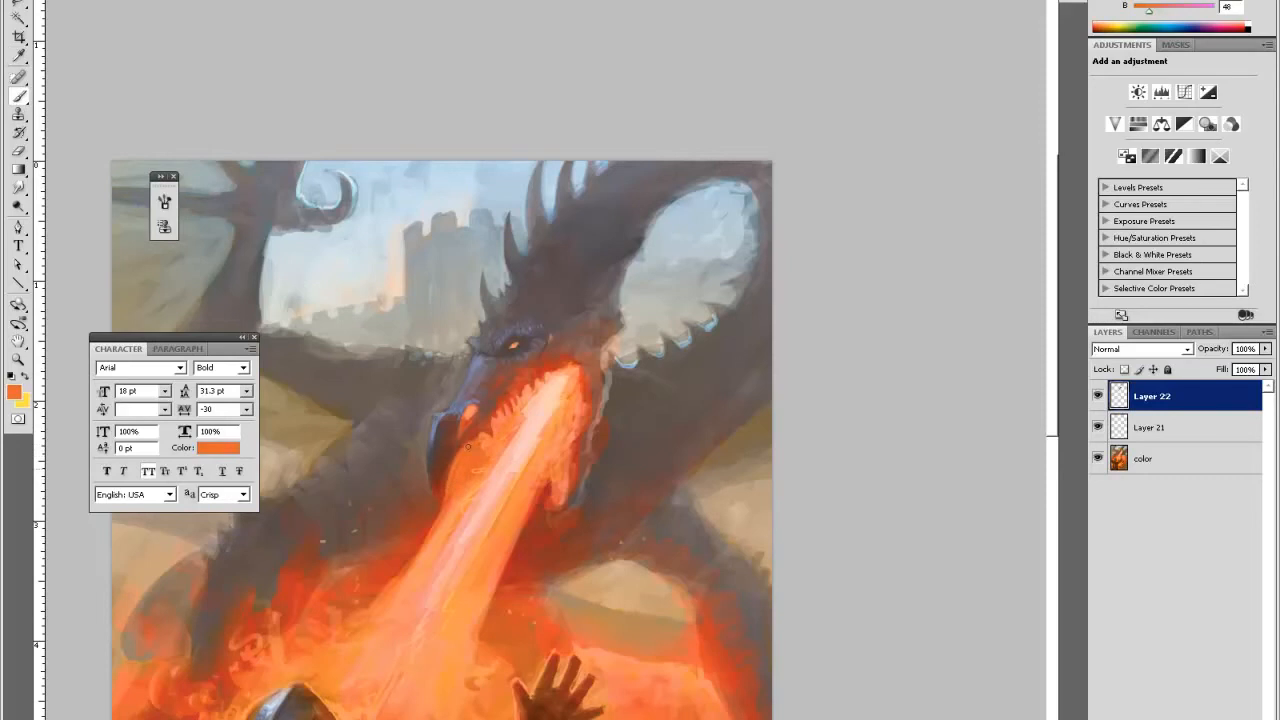
left_click(460, 456, "alt")
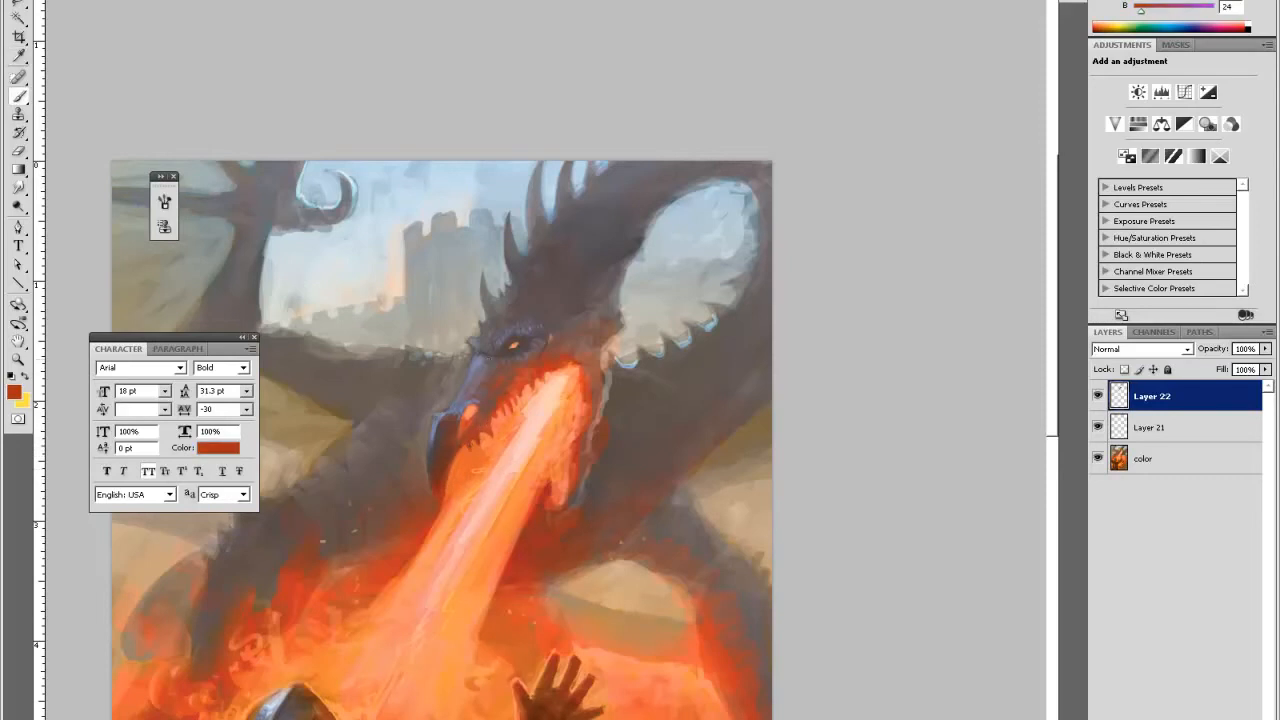
left_click(457, 454, "alt")
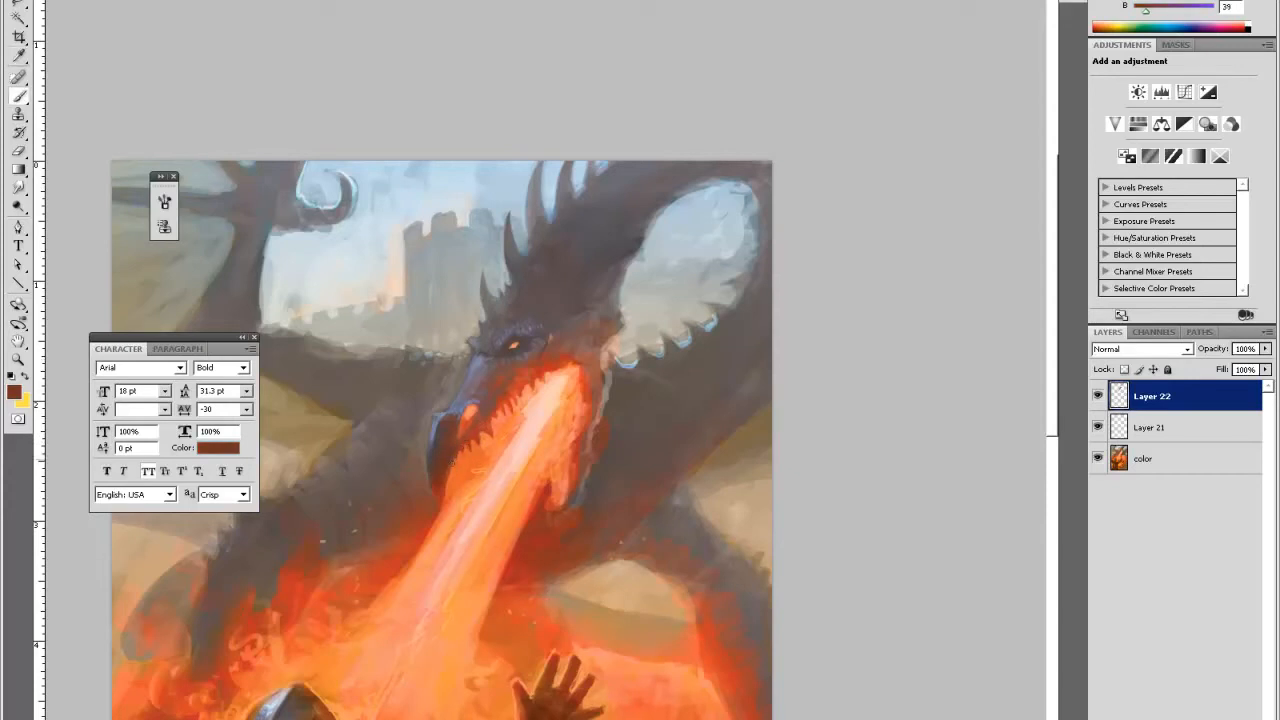
left_click(450, 468, "alt")
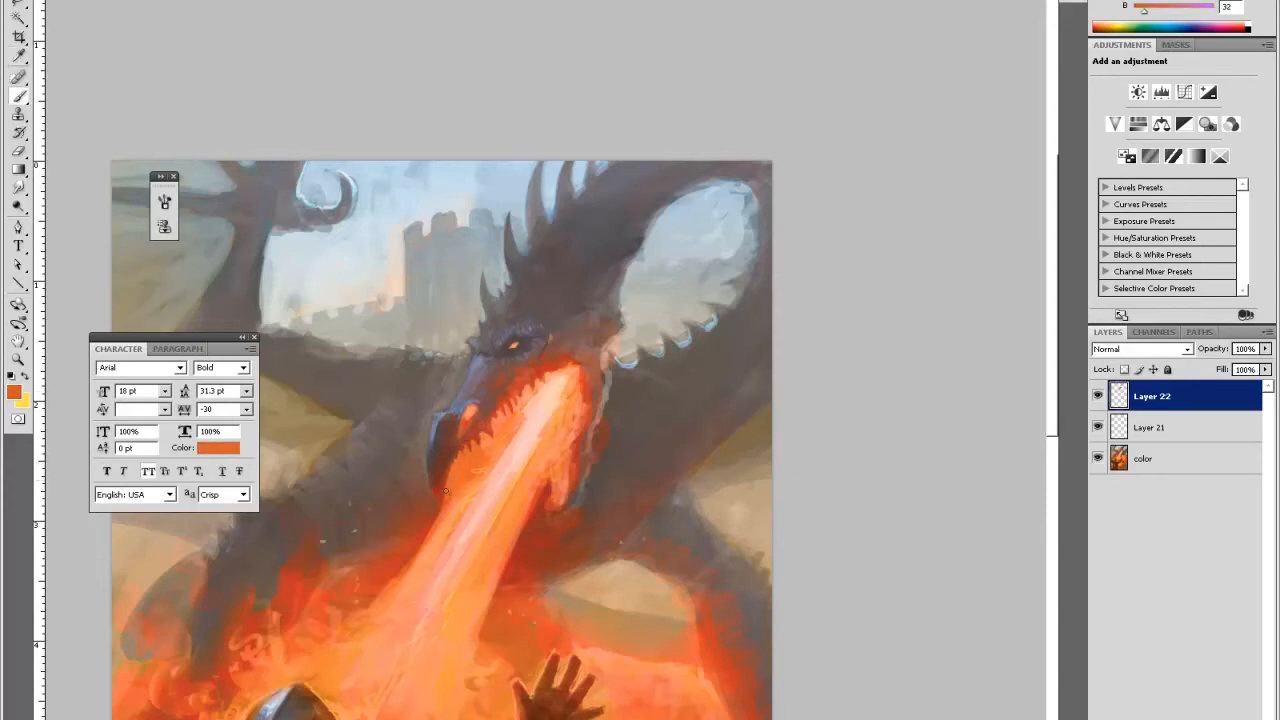
- Blend the fire glow around and below the beak tip with sampled orange, orange-red and reddish brown
mouse_move(427, 468)
left_mouse_down()
mouse_move(441, 509)
mouse_move(431, 516)
left_mouse_up()
left_click(422, 522, "alt")
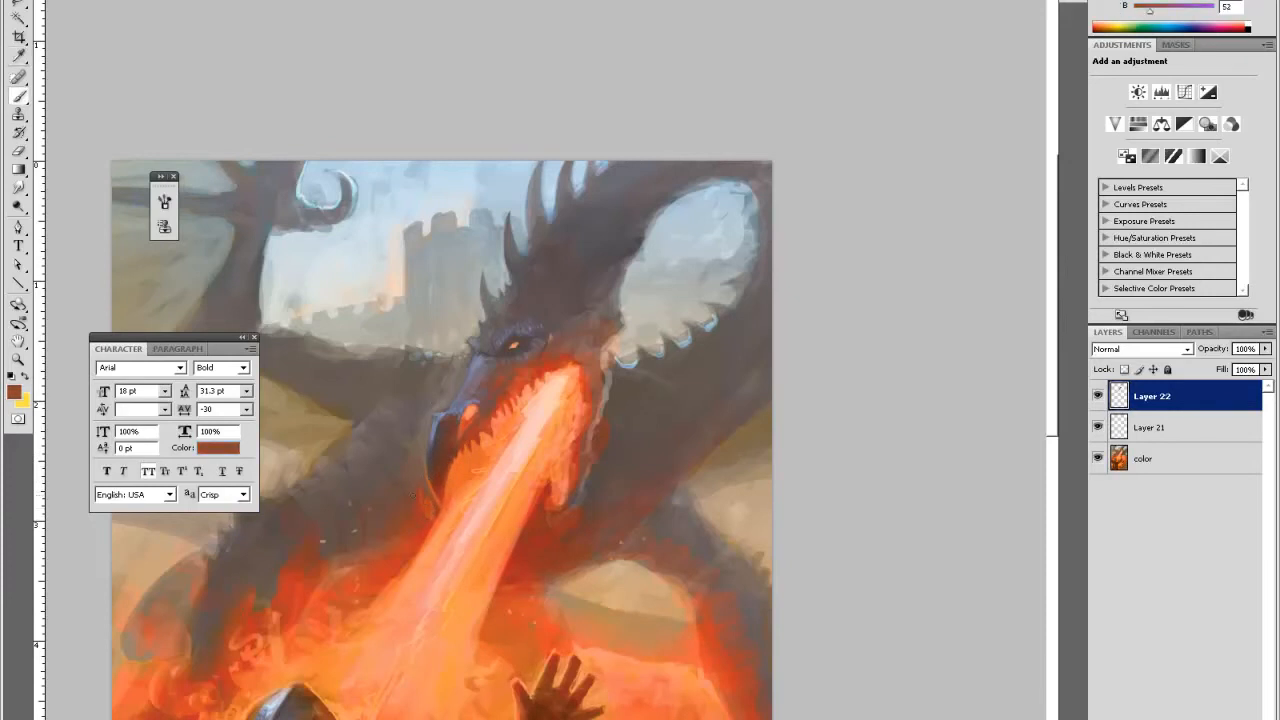
left_click(435, 518, "alt")
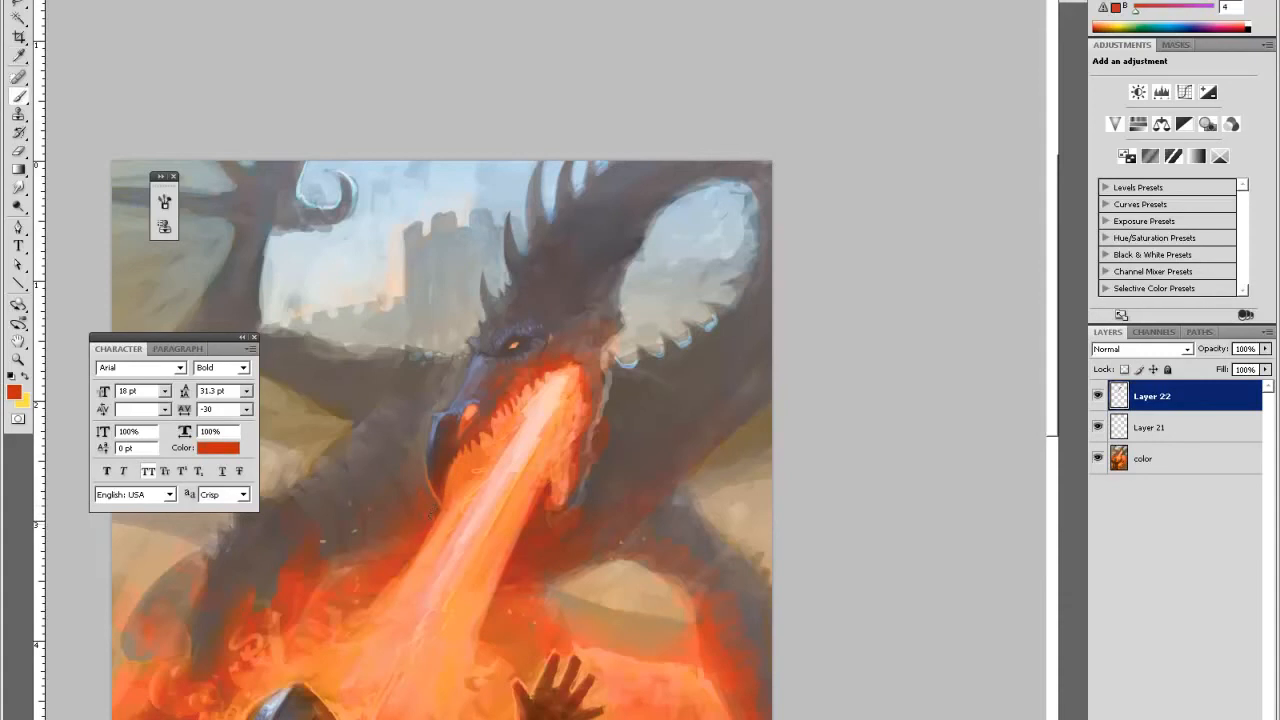
left_click(431, 514, "alt")
left_click(404, 497, "alt")
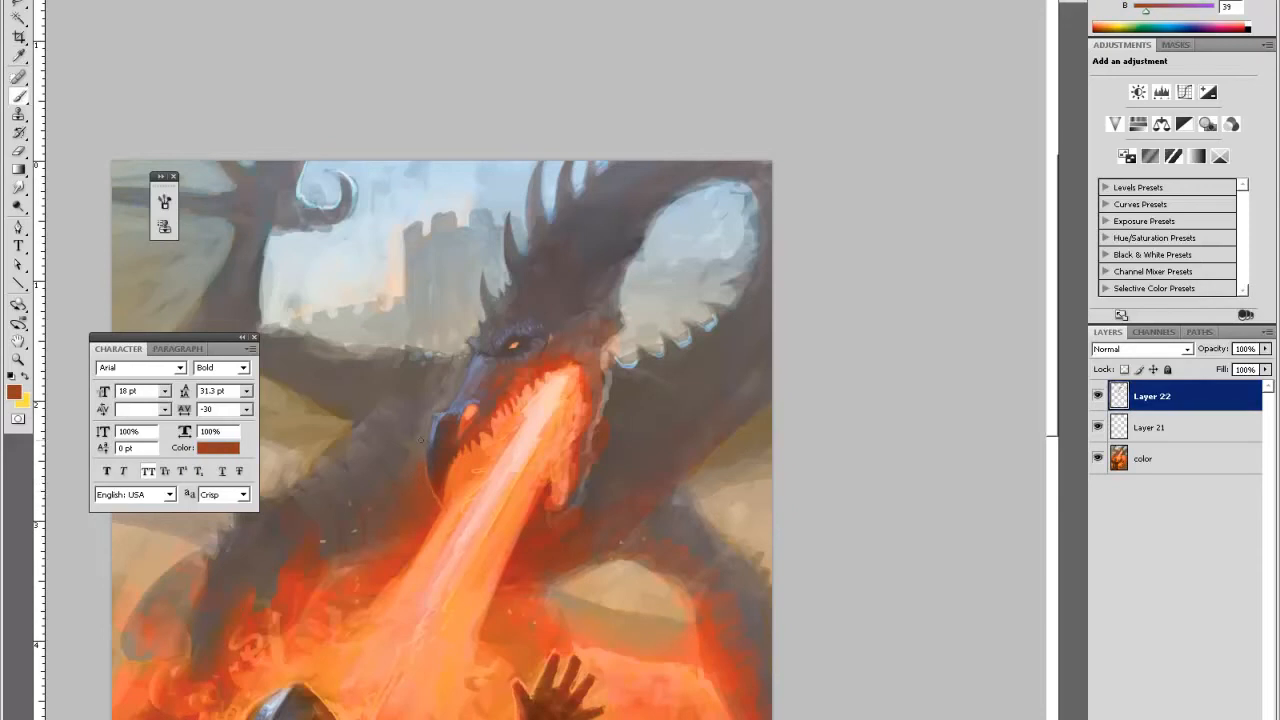
left_click(448, 503, "alt")
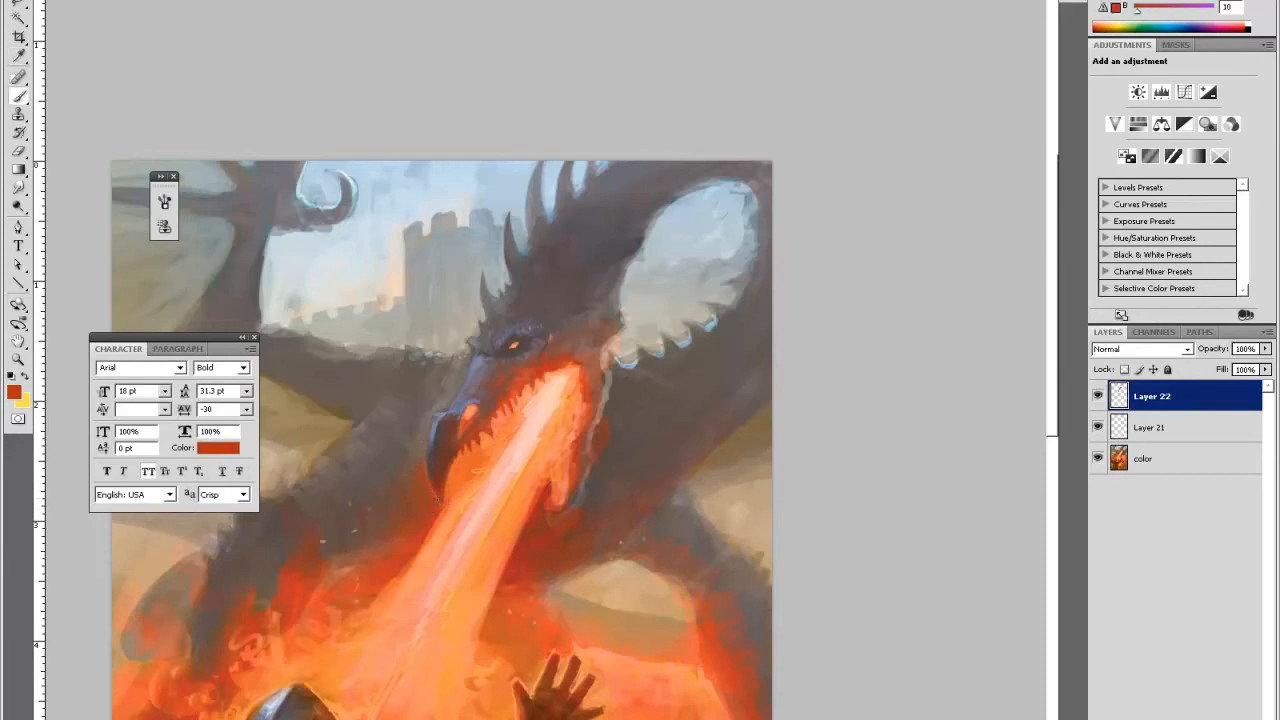
left_click(440, 495, "alt")
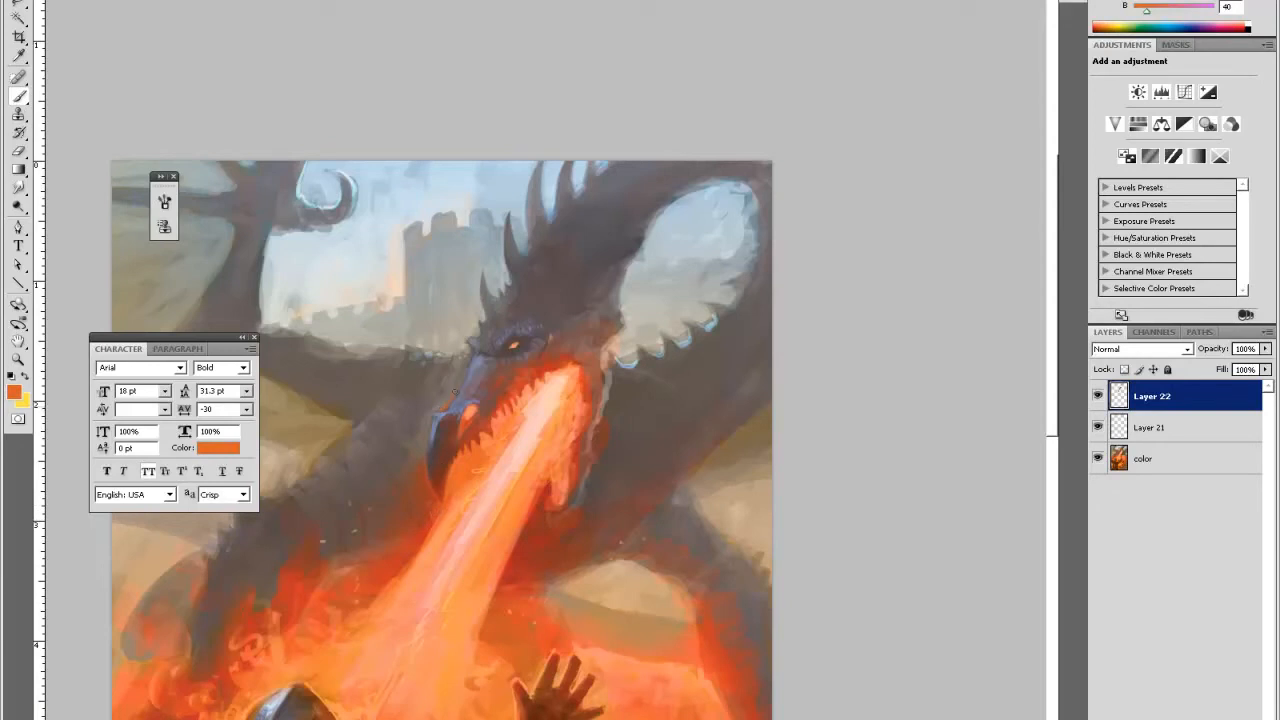
- Add a warm red-brown glow behind the nostril and snout bridge, and touch up the edge of the small horn above the brow
left_click_drag(460, 384, 443, 400)
left_click(446, 392, "alt")
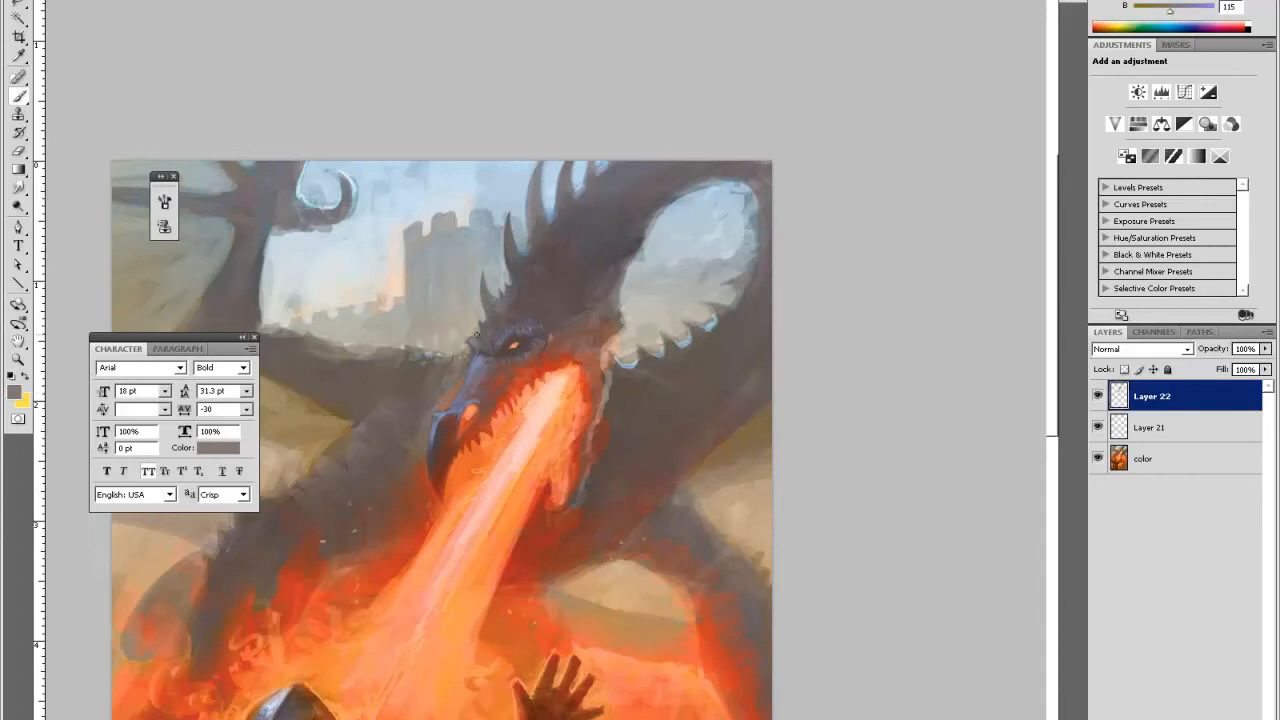
left_click(450, 400, "alt")
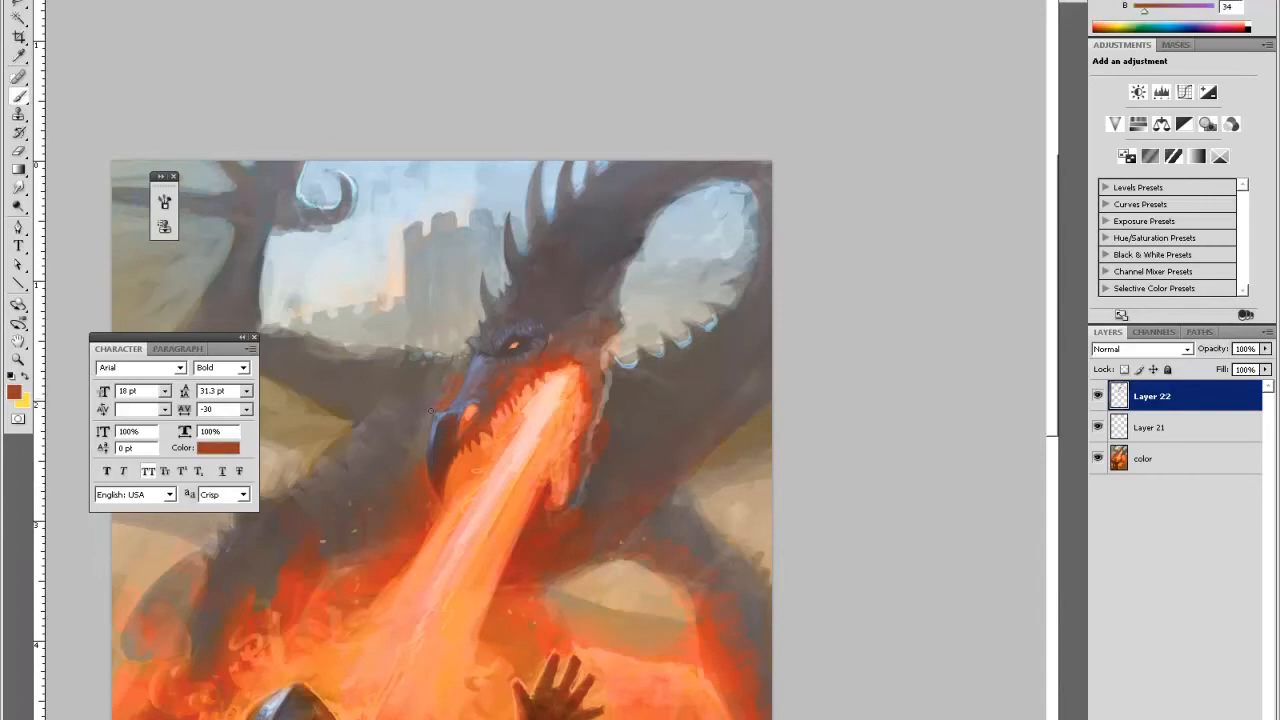
left_click(410, 443, "alt")
left_click_drag(433, 408, 443, 403)
left_click_drag(484, 284, 483, 304)
- Paint the teeth along the lower jaw at the back of the mouth, alternating sampled red-orange and light orange
key("i")
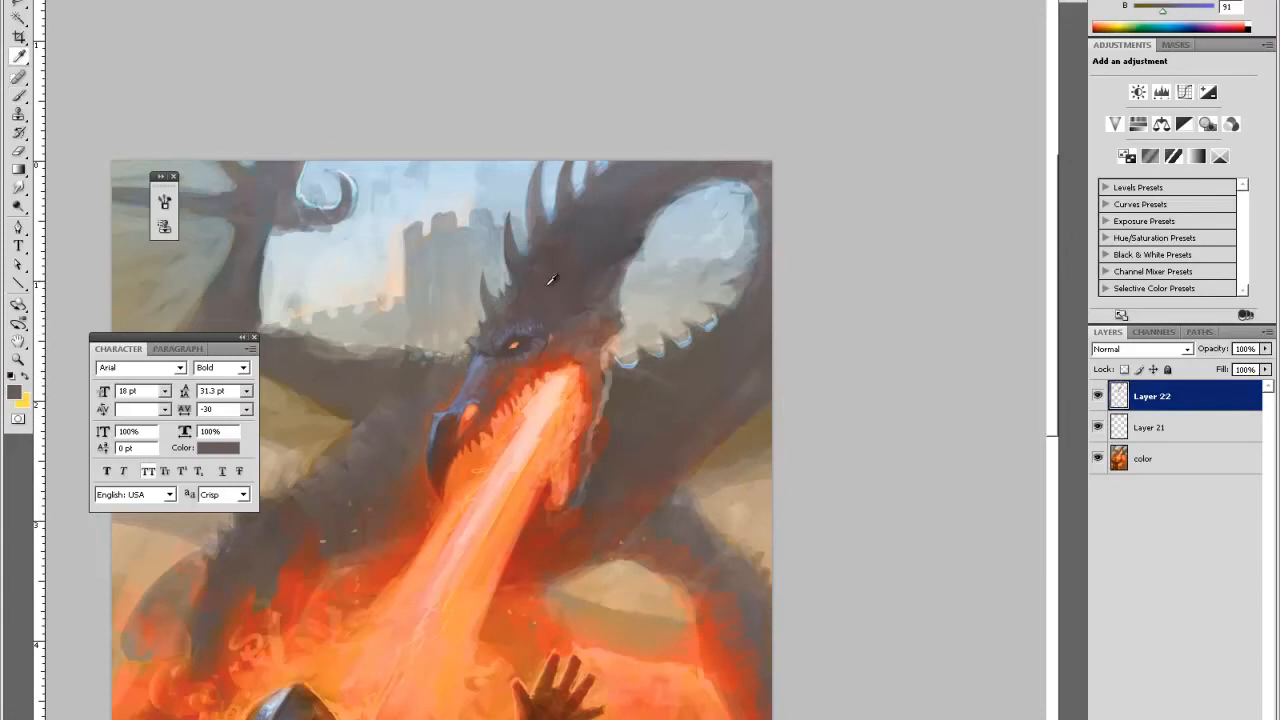
left_click(492, 399)
key("b")
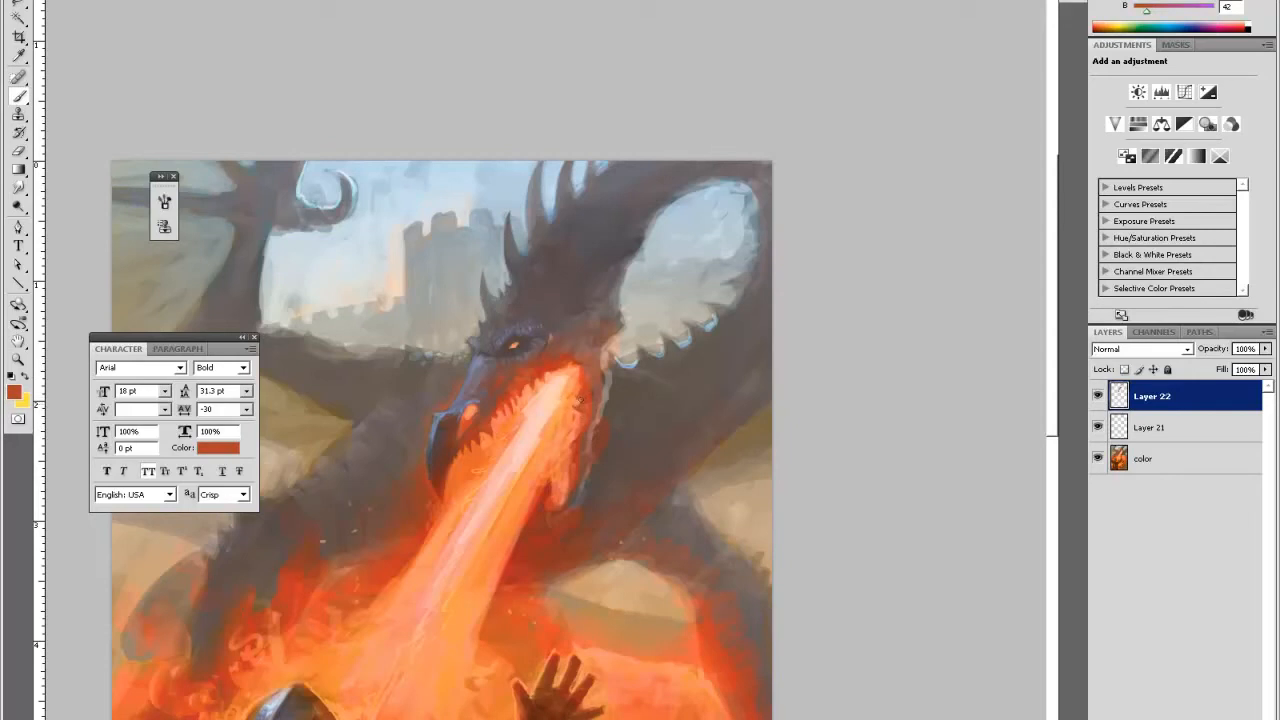
left_click(577, 395, "alt")
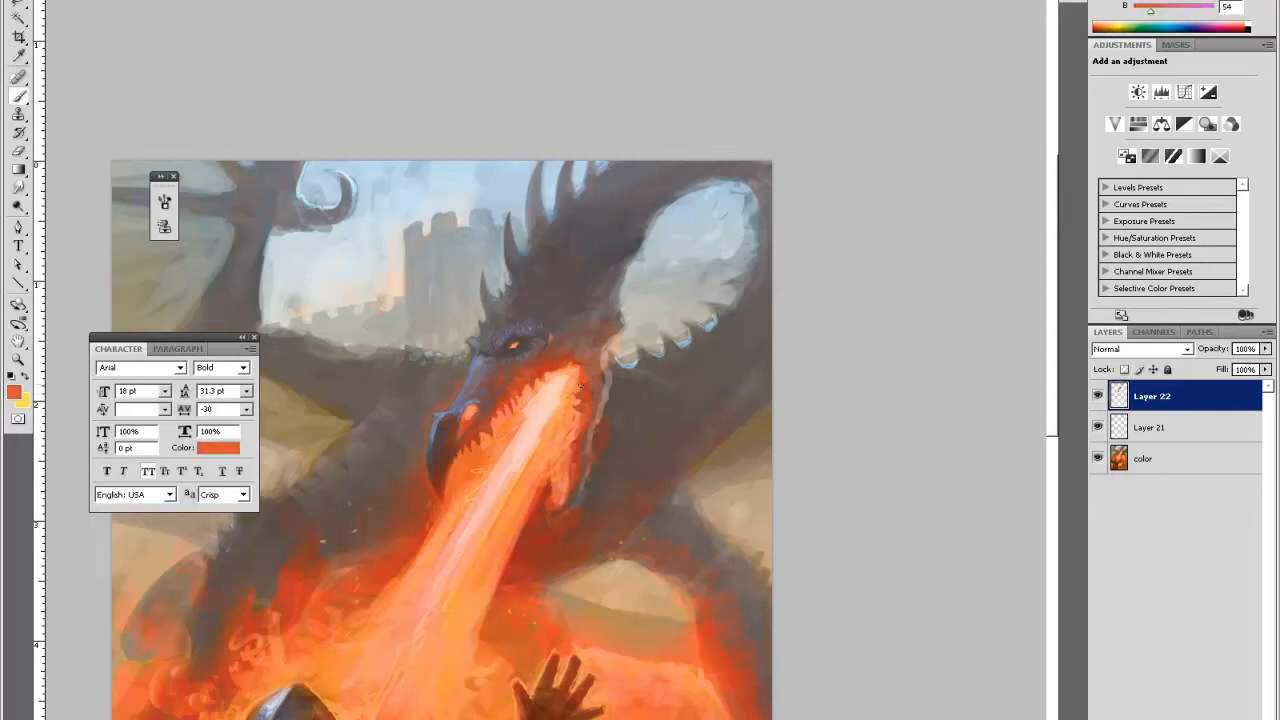
left_click(577, 395, "alt")
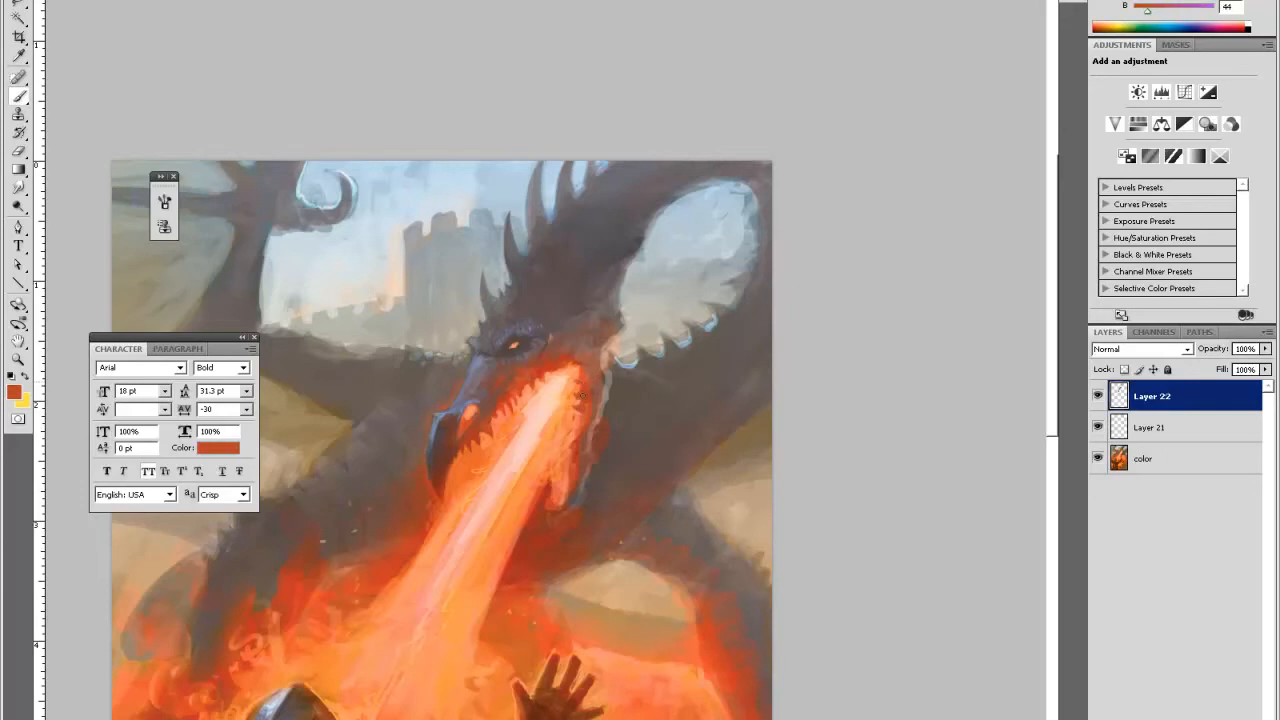
left_click(581, 383, "alt")
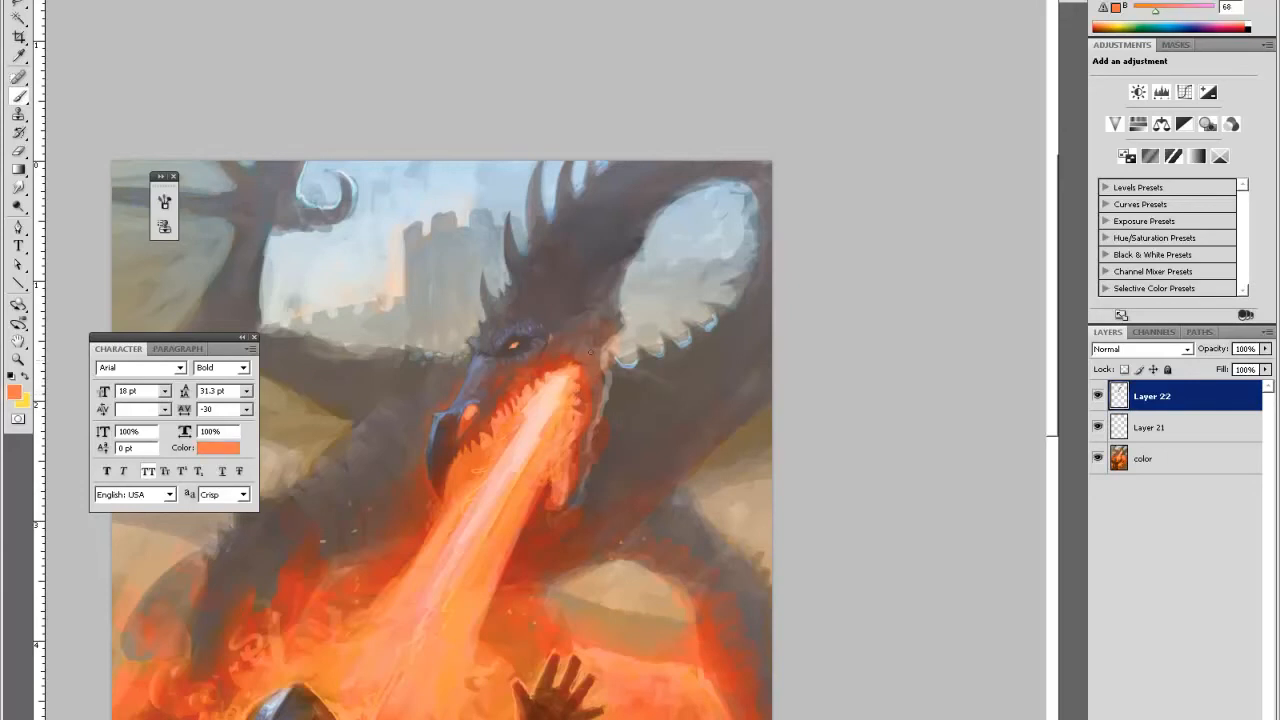
left_click(580, 412, "alt")
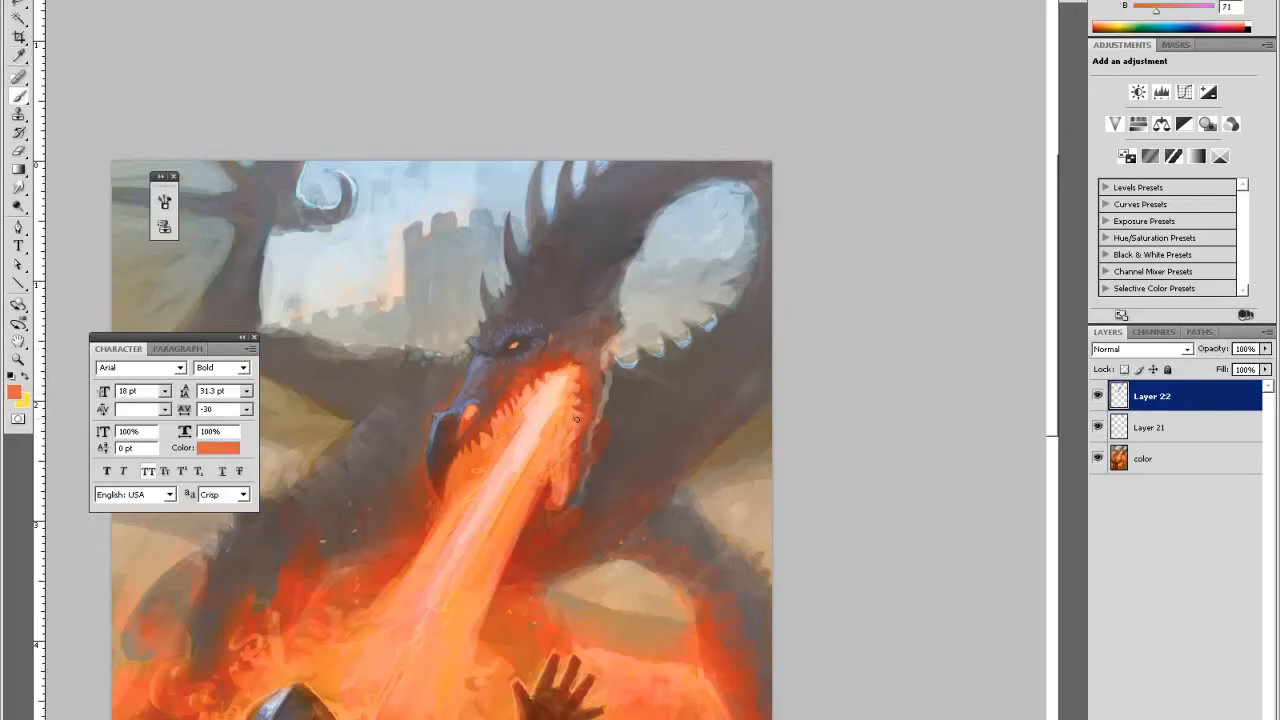
left_click(584, 399, "alt")
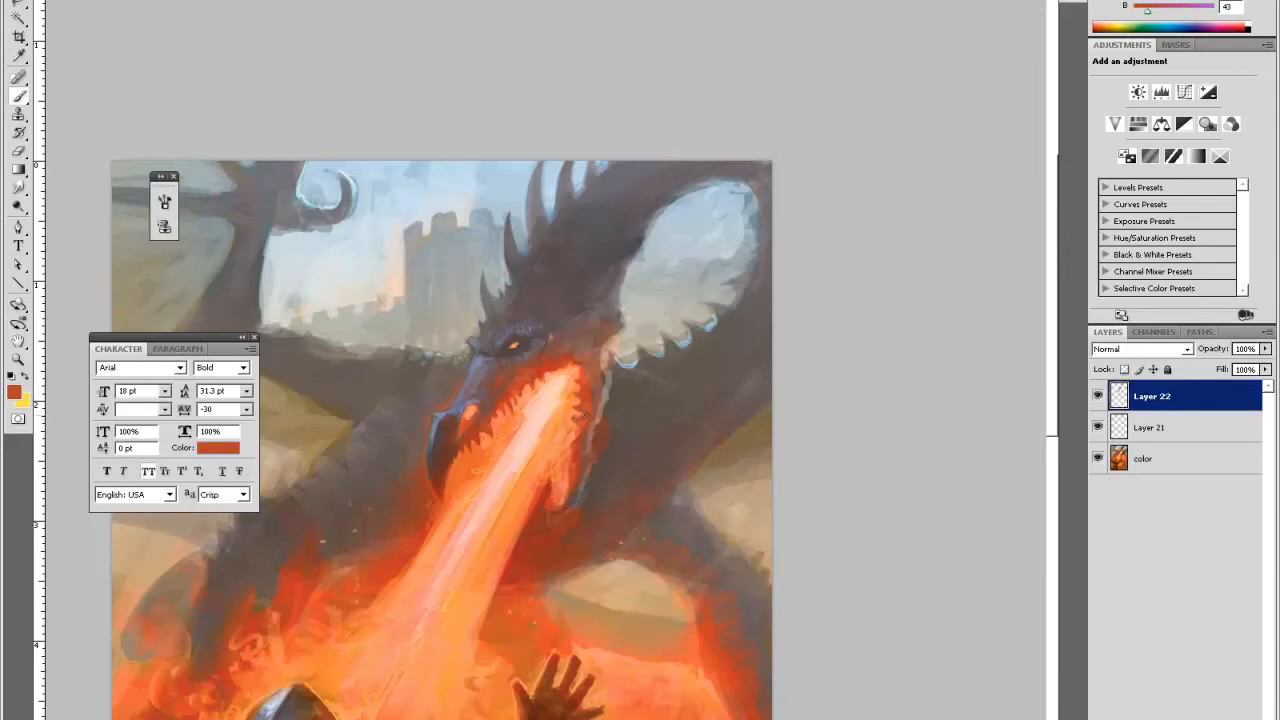
left_click(588, 376, "alt")
left_click(577, 415, "alt")
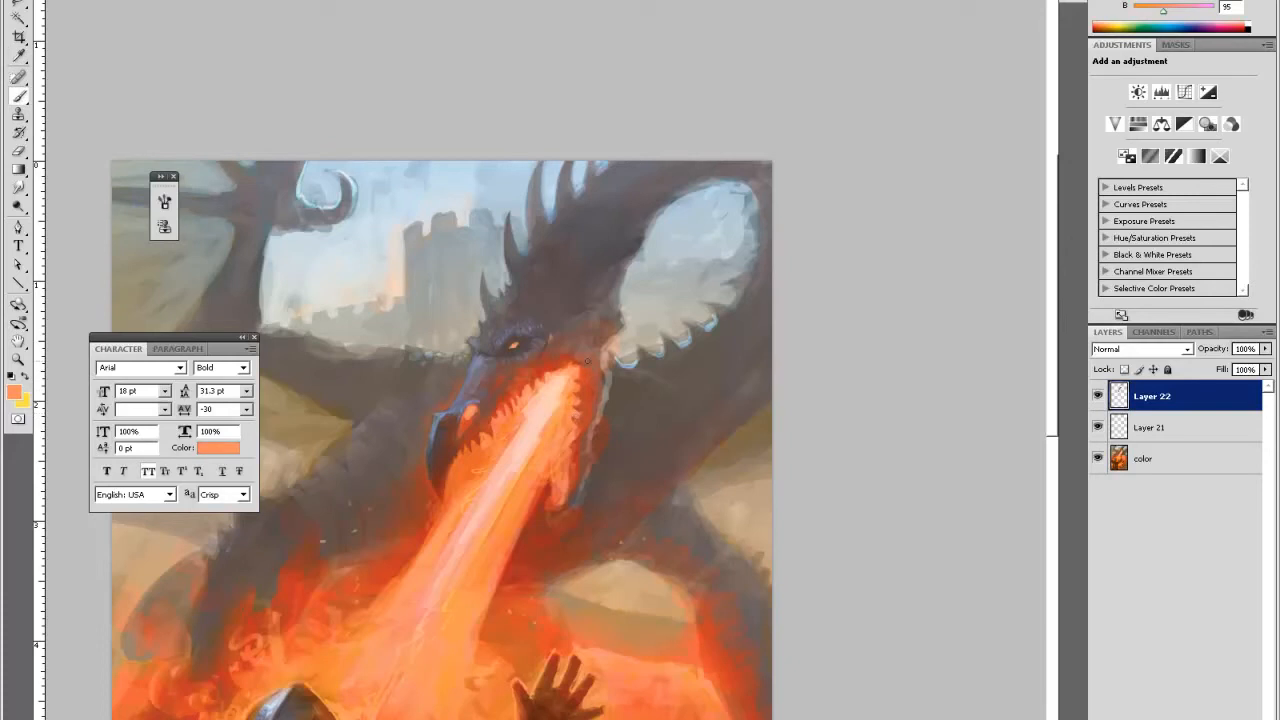
- Refine the flames around the top and side of the knight's helmet with sampled orange tones
key("ctrl+minus")
key("ctrl+minus")
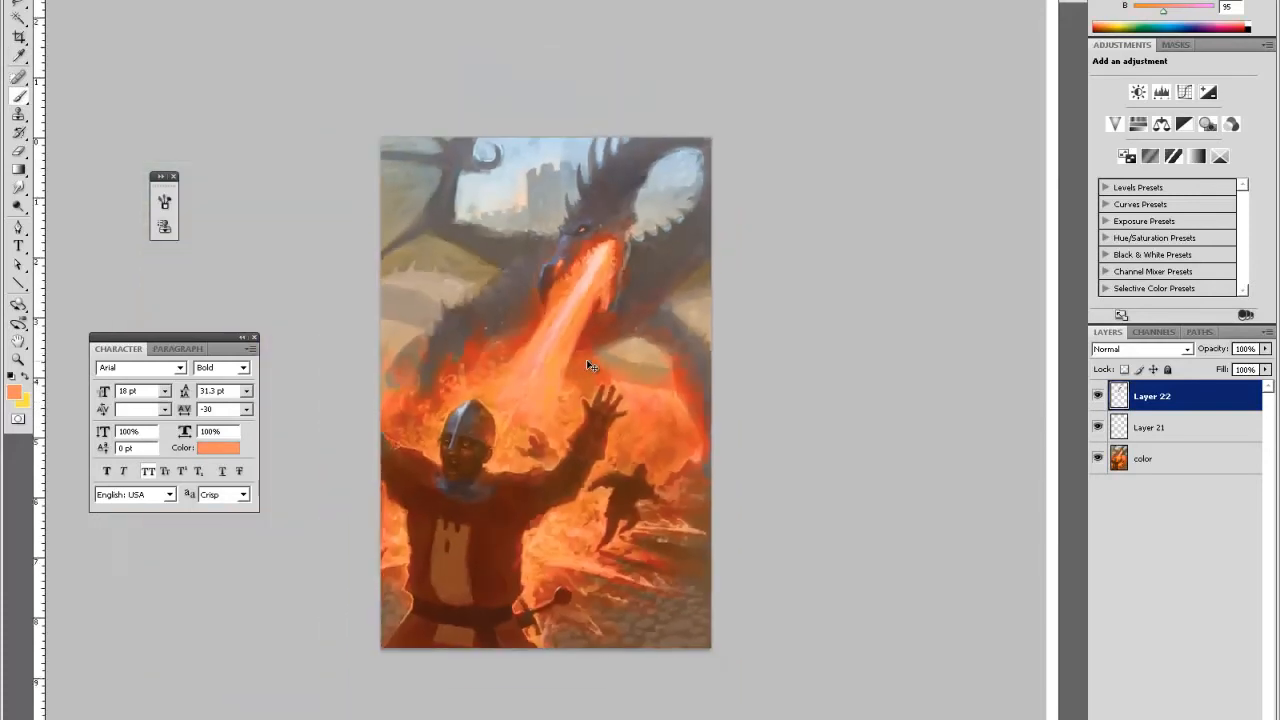
key("z")
left_click(651, 230)
left_click(667, 206)
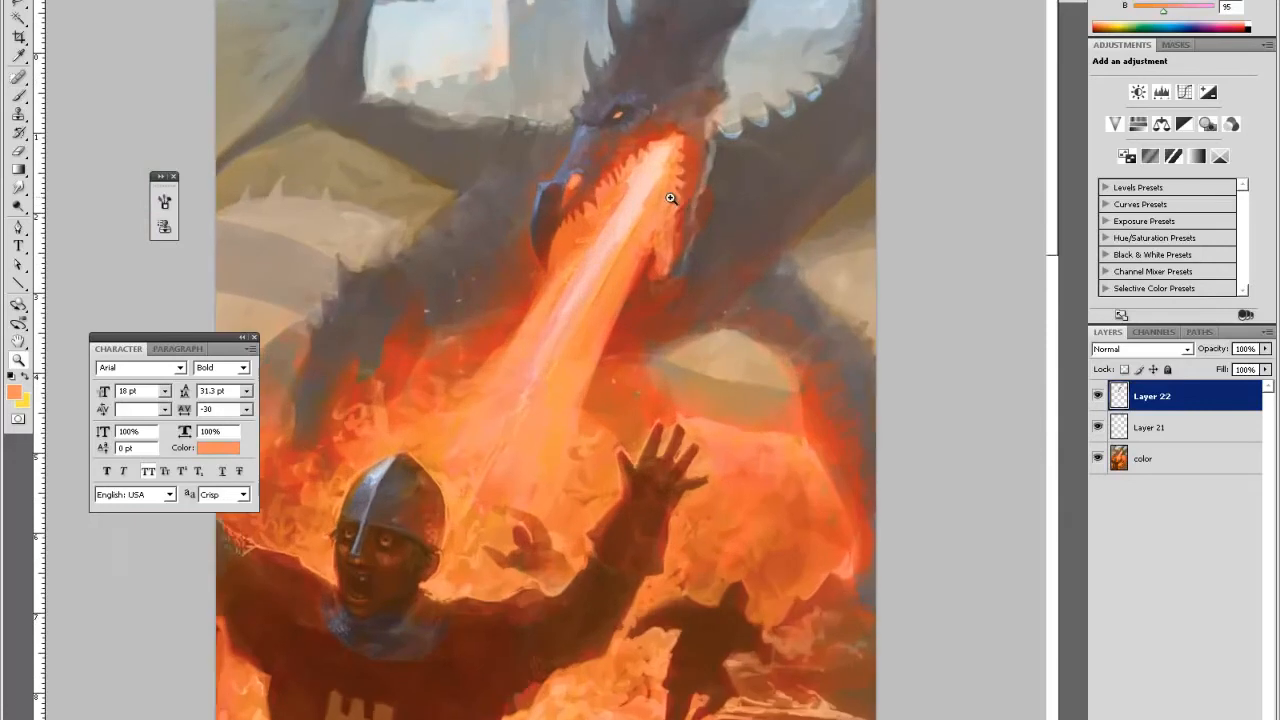
key("i")
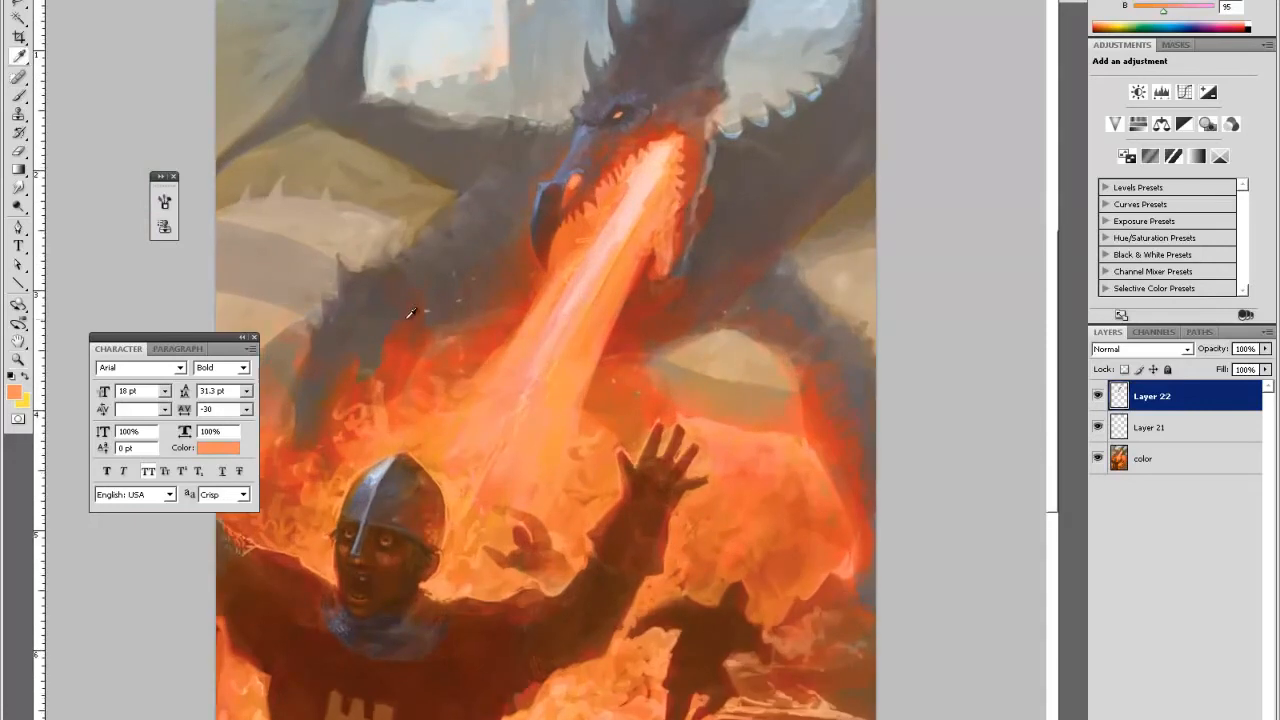
left_click(352, 482)
key("b")
left_click(329, 510, "alt")
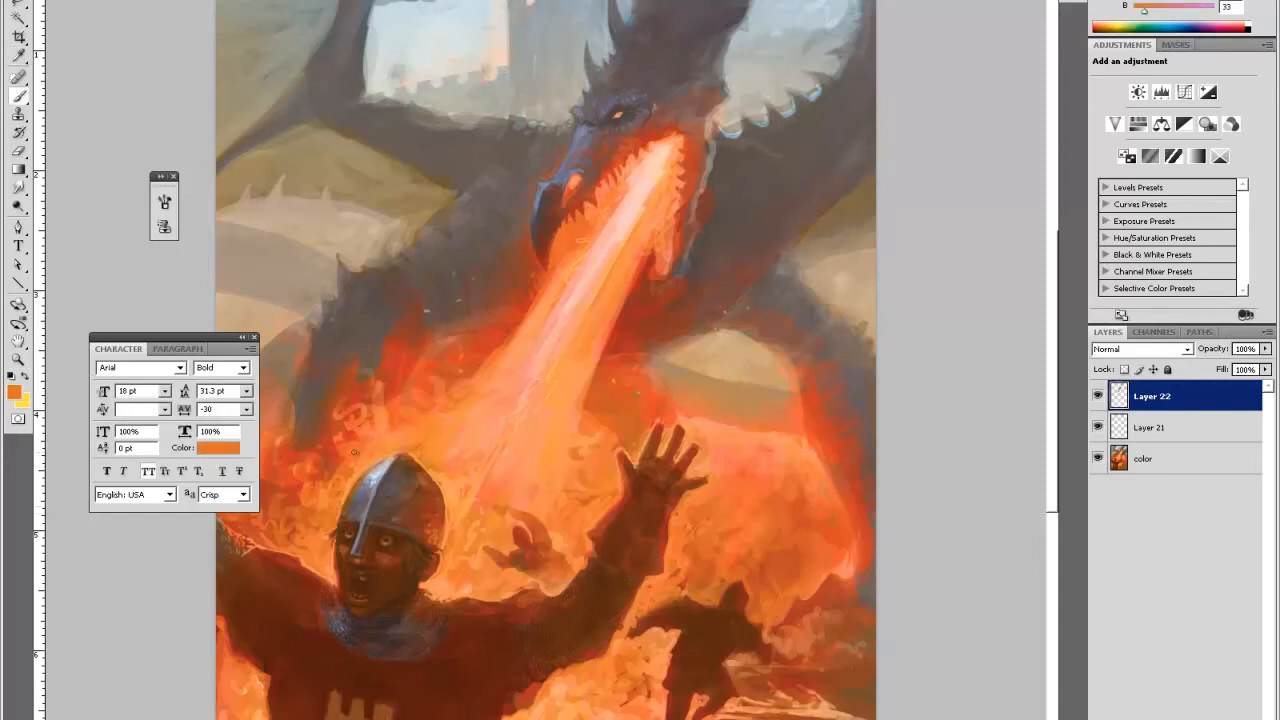
left_click(384, 453, "alt")
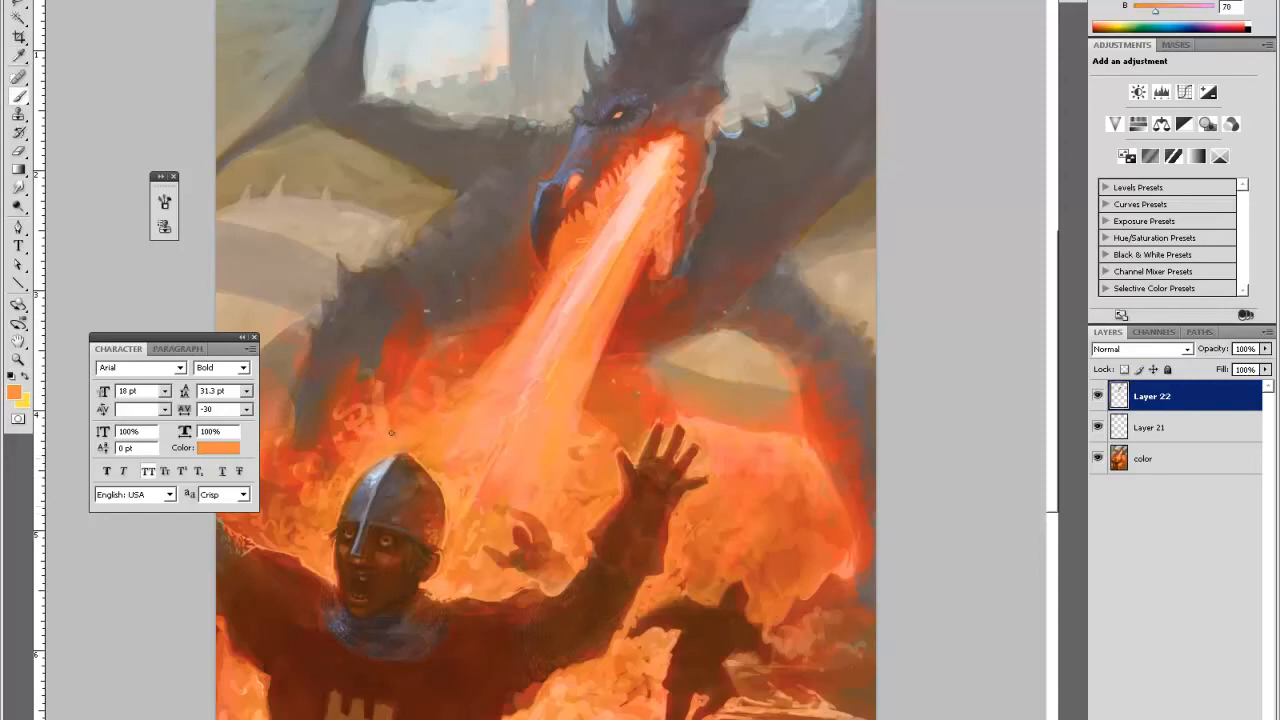
left_click(400, 452, "alt")
left_click(424, 460, "alt")
left_click(313, 558, "alt")
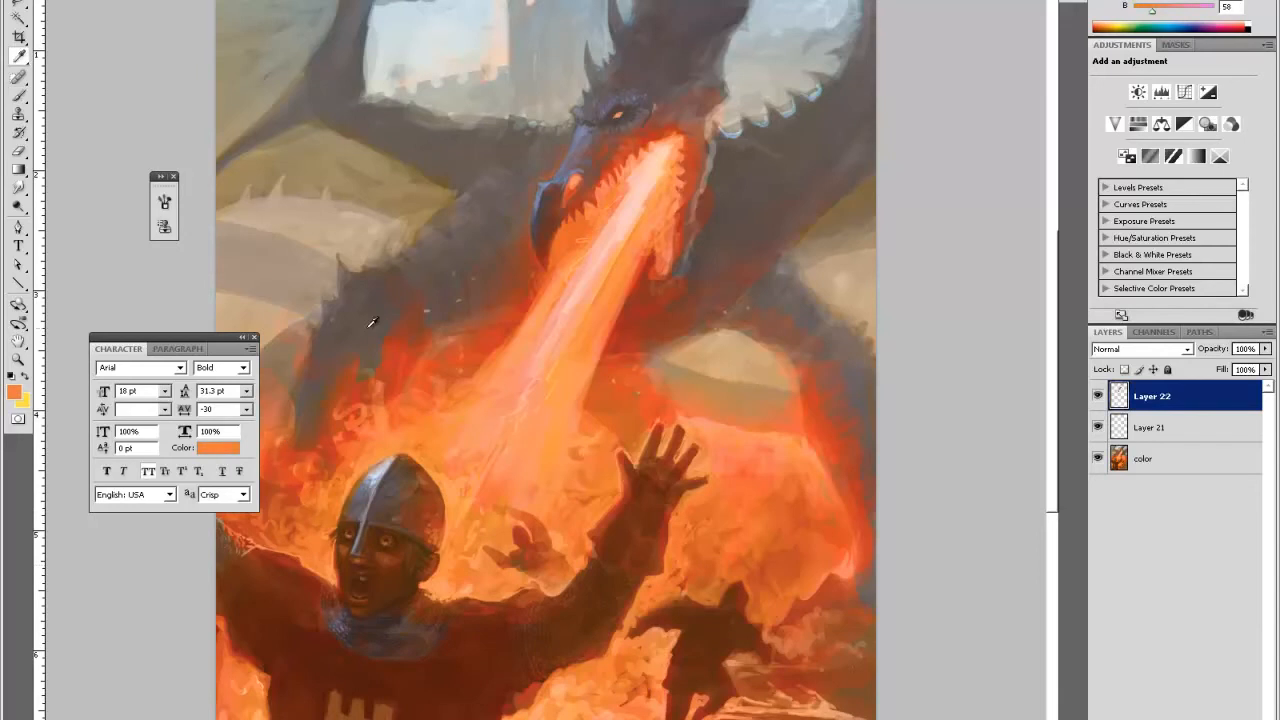
- Add sampled orange touches around the knight's face and the collar edge beside his neck, erasing the excess
left_click(333, 552, "alt")
key("e")
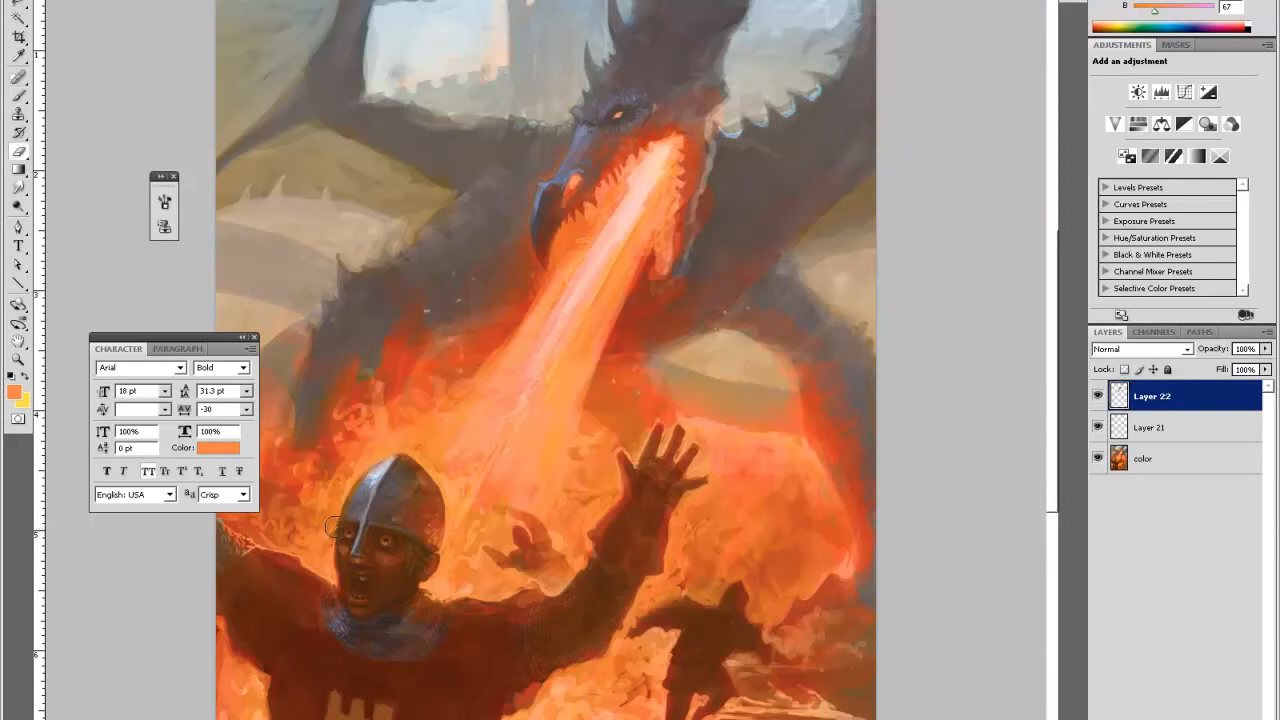
key("b")
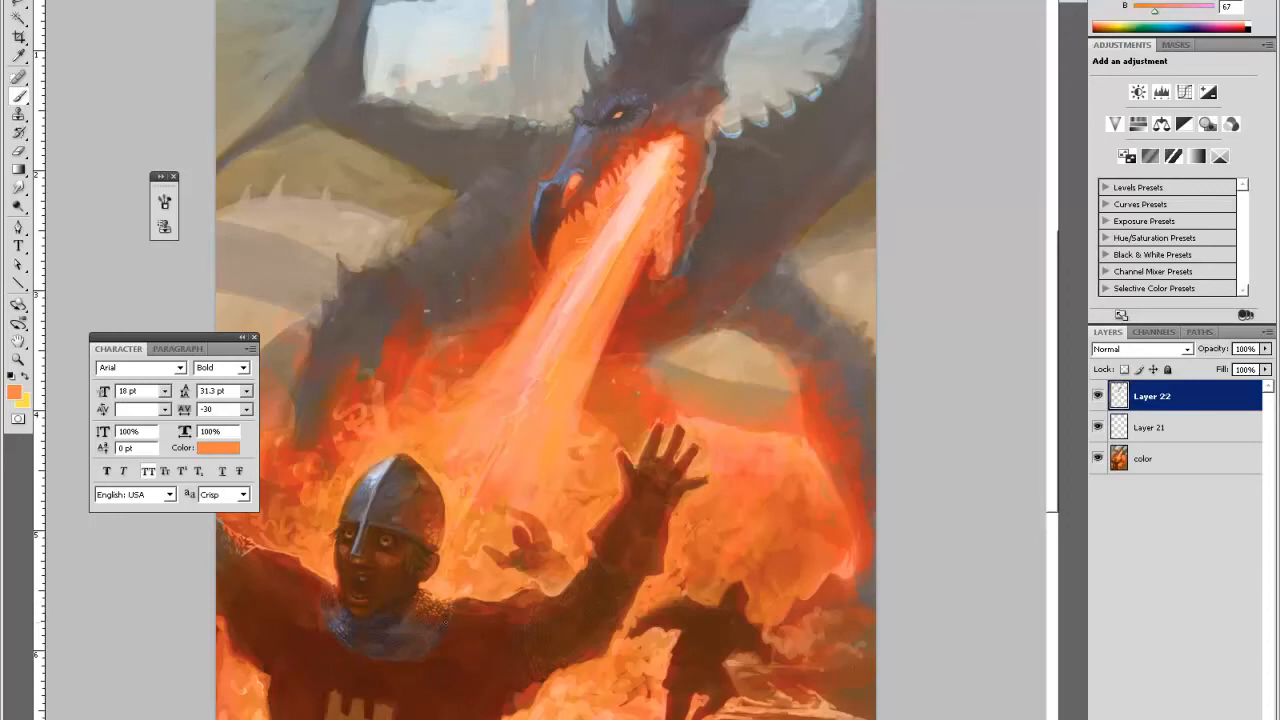
key("e")
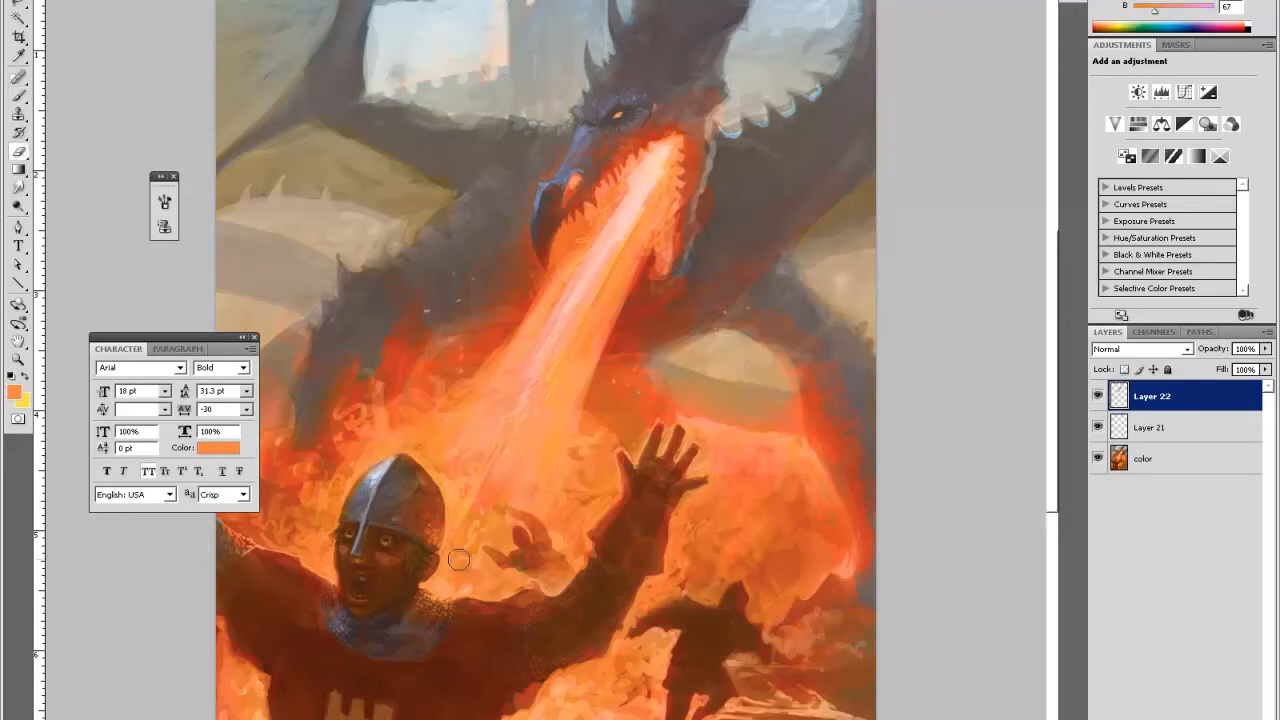
key("b")
- Refine the flame edges beside the knight's jaw and neck with lighter sampled oranges, trimming the strokes with the Eraser
left_click(334, 575, "alt")
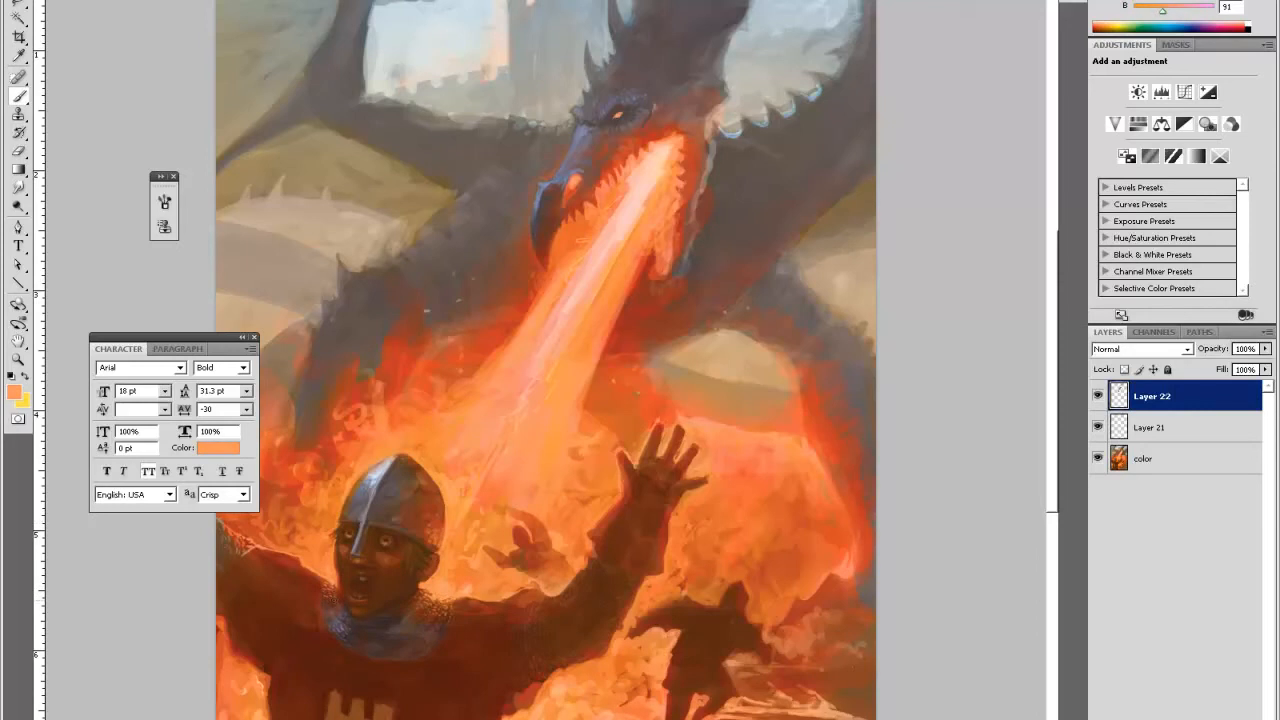
key("e")
key("b")
left_click(447, 574, "alt")
key("e")
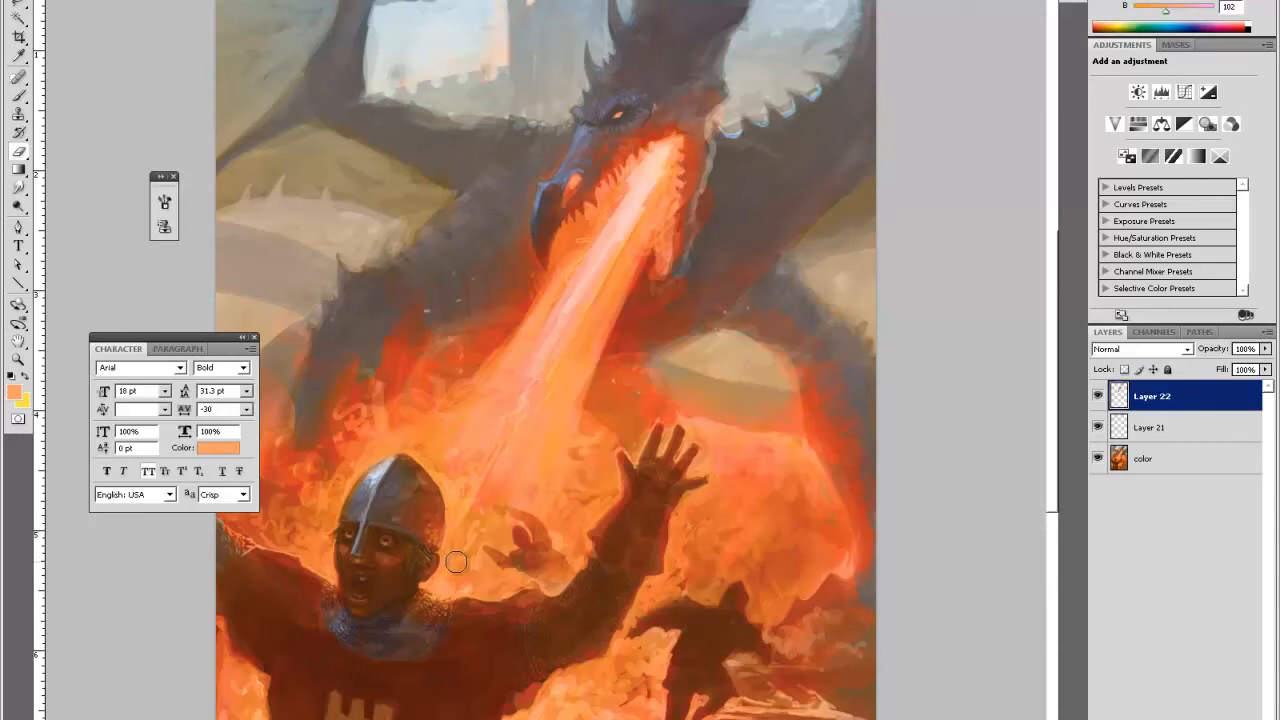
key("b")
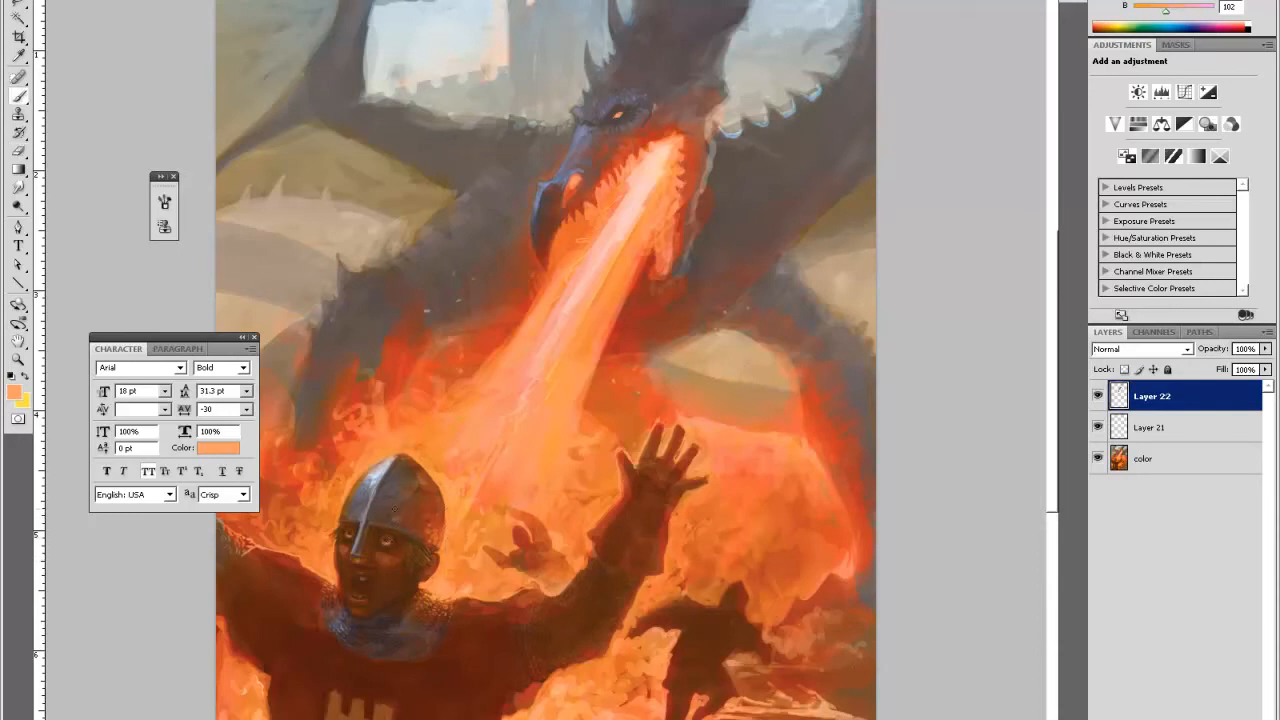
key("e")
- Paint sampled orange-red and reddish brown inside the dragon's hooked beak, below the nostril
key("ctrl+minus")
key("ctrl+minus")
key("ctrl+minus")
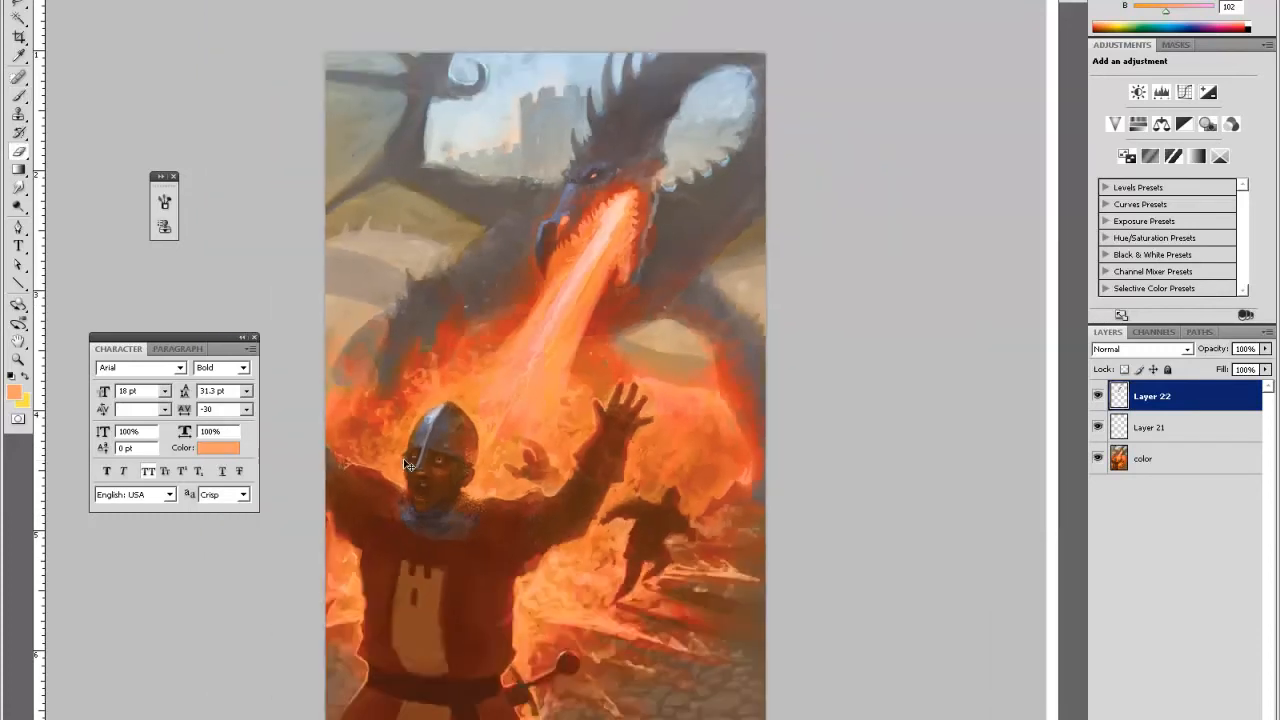
key("z")
key("ctrl+plus")
key("ctrl+plus")
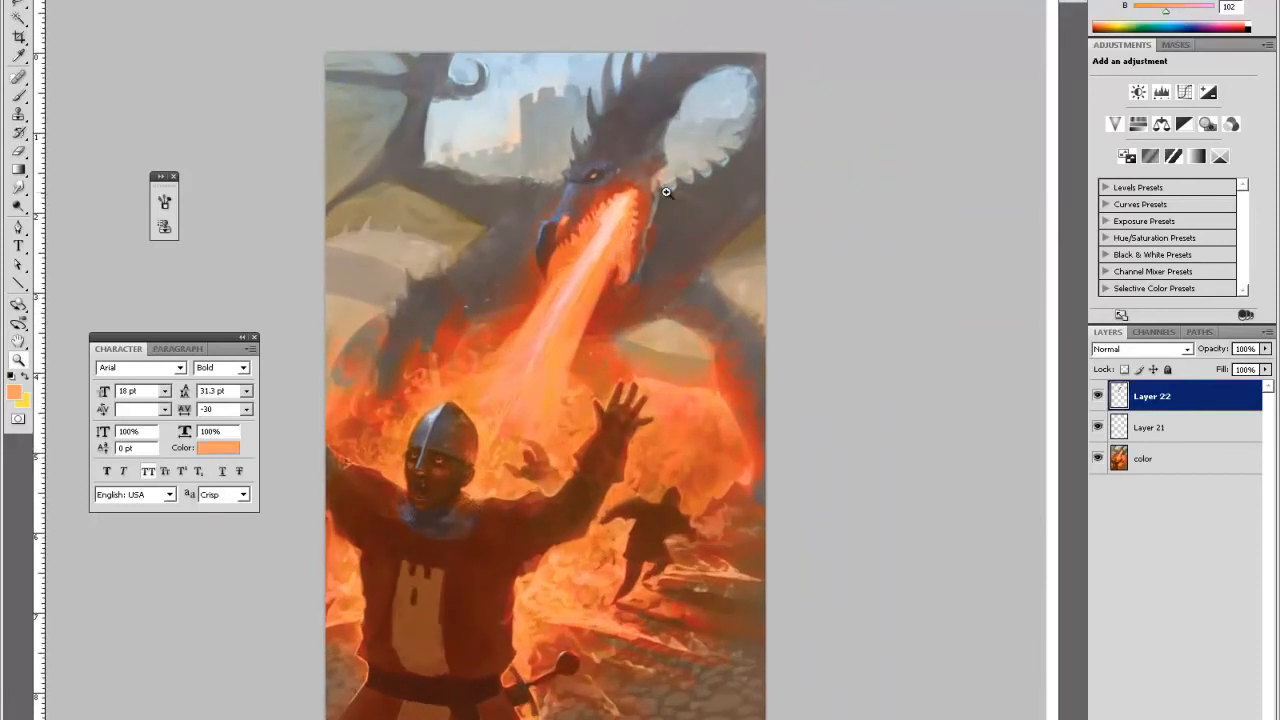
key("ctrl+plus")
key("h")
left_click_drag(632, 315, 715, 498)
left_click_drag(622, 410, 577, 528)
key("i")
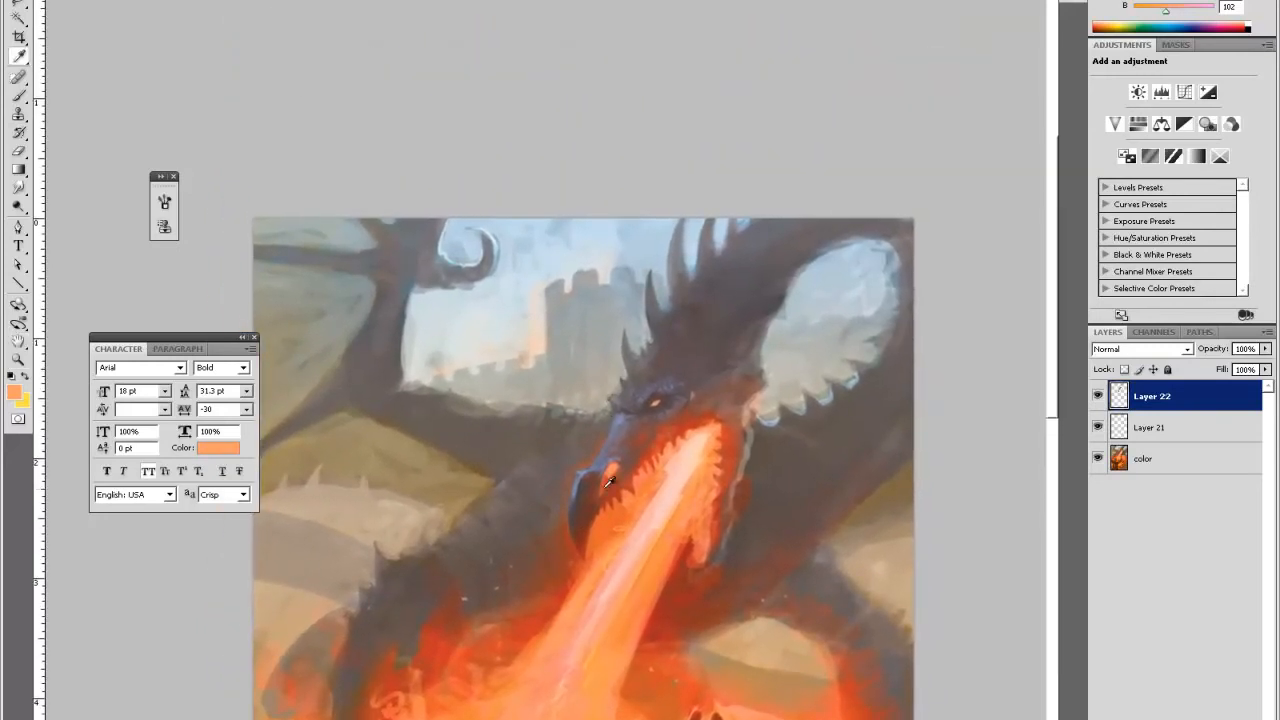
left_click(606, 490)
key("b")
left_click_drag(603, 470, 584, 525)
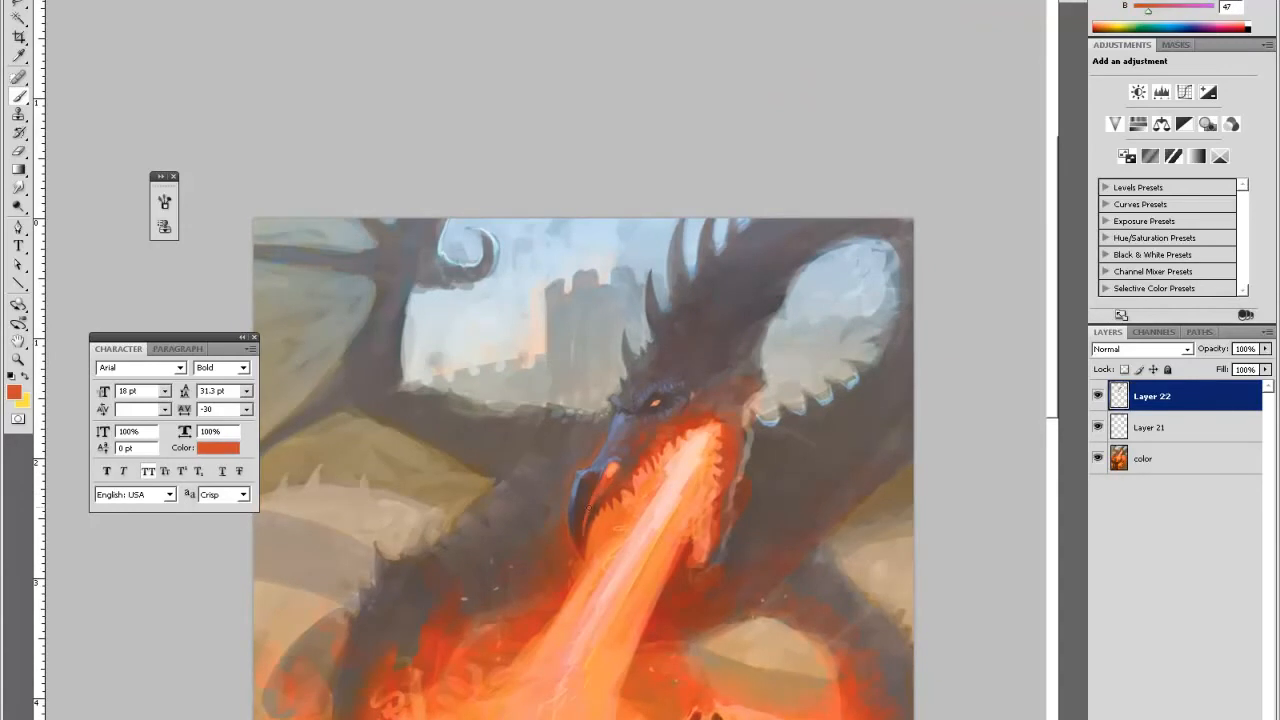
left_click(604, 498, "alt")
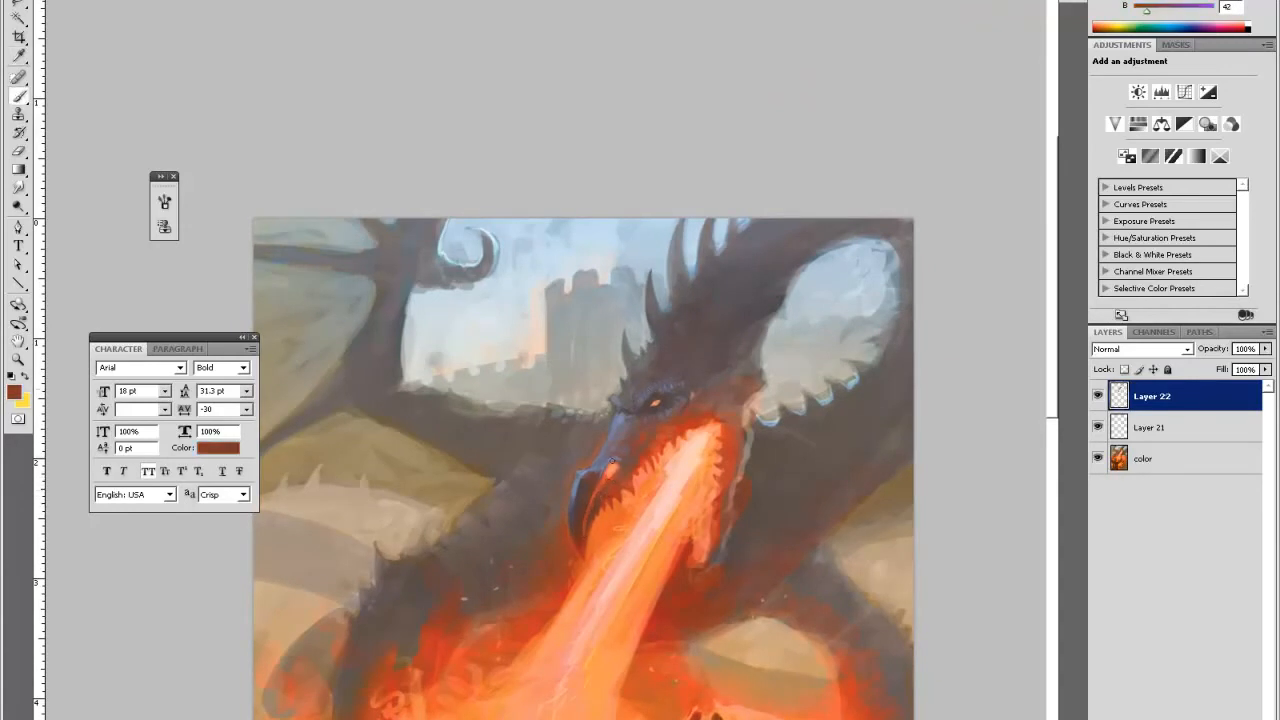
- Cut down the blue-rimmed hump on top of the beak with sampled reddish browns and blue-grey
left_click(596, 461, "alt")
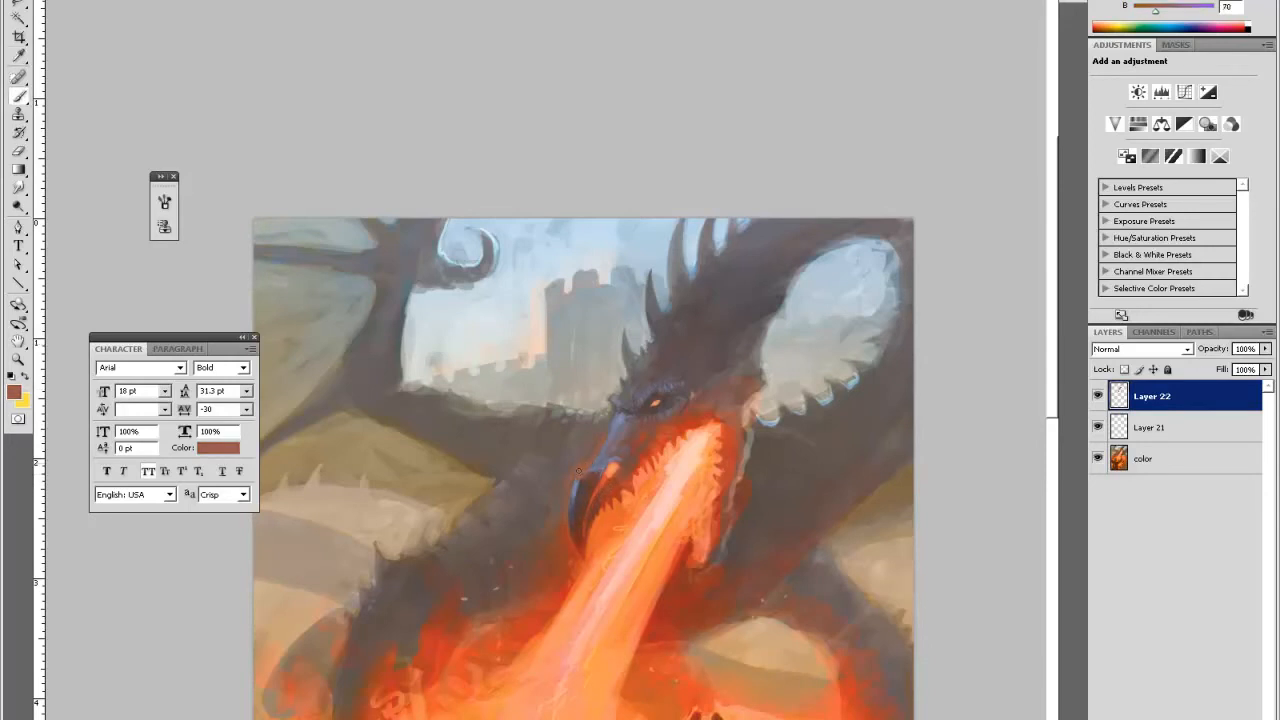
left_click(586, 476, "alt")
left_click(596, 470, "alt")
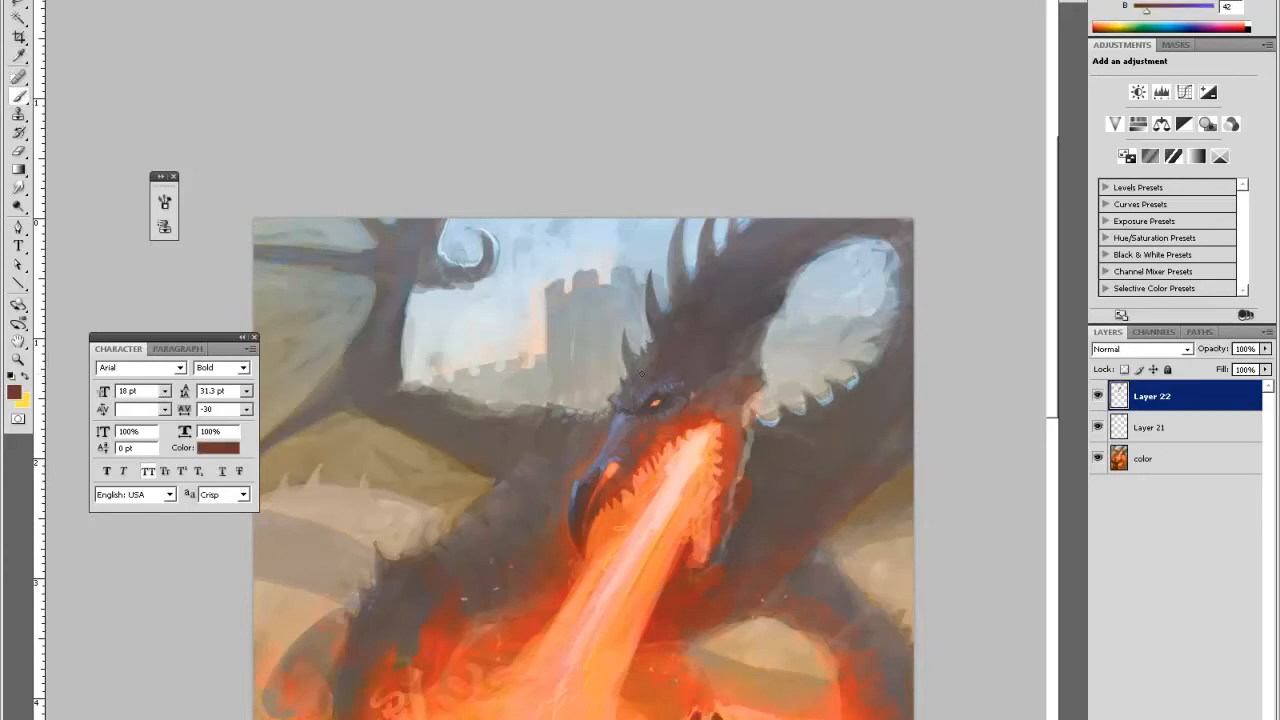
left_click(584, 482, "alt")
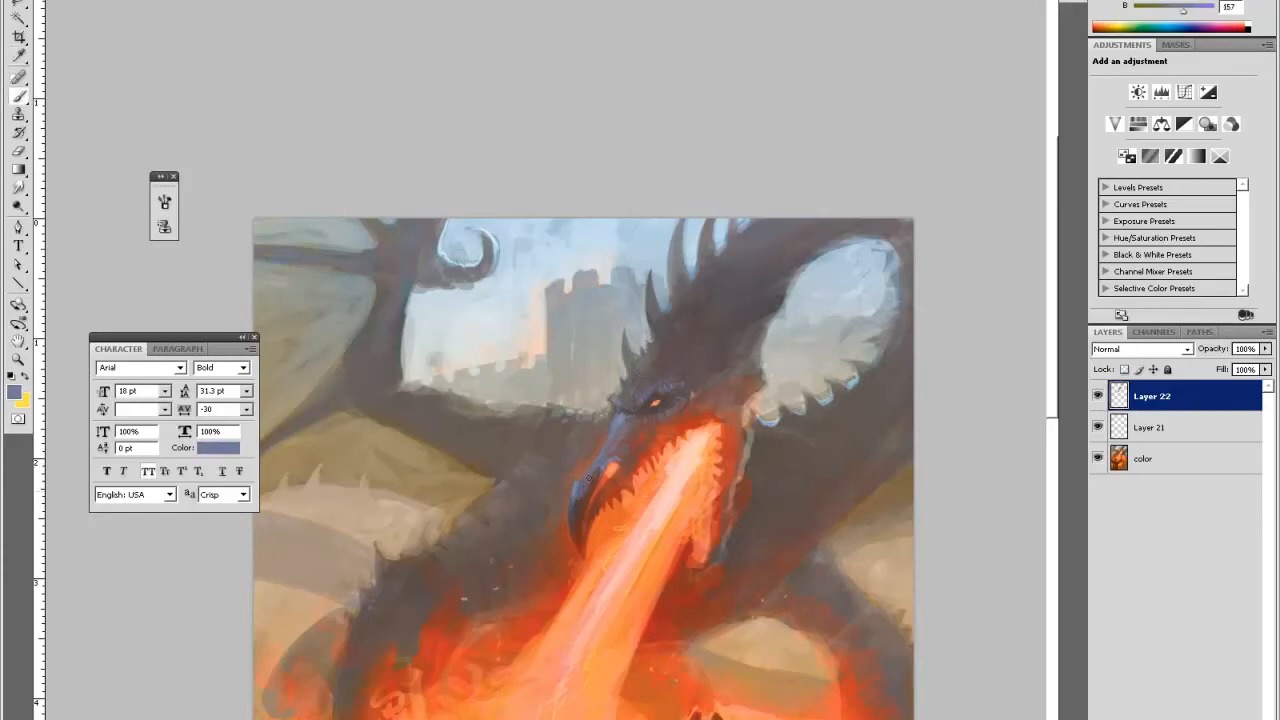
left_click(591, 459, "alt")
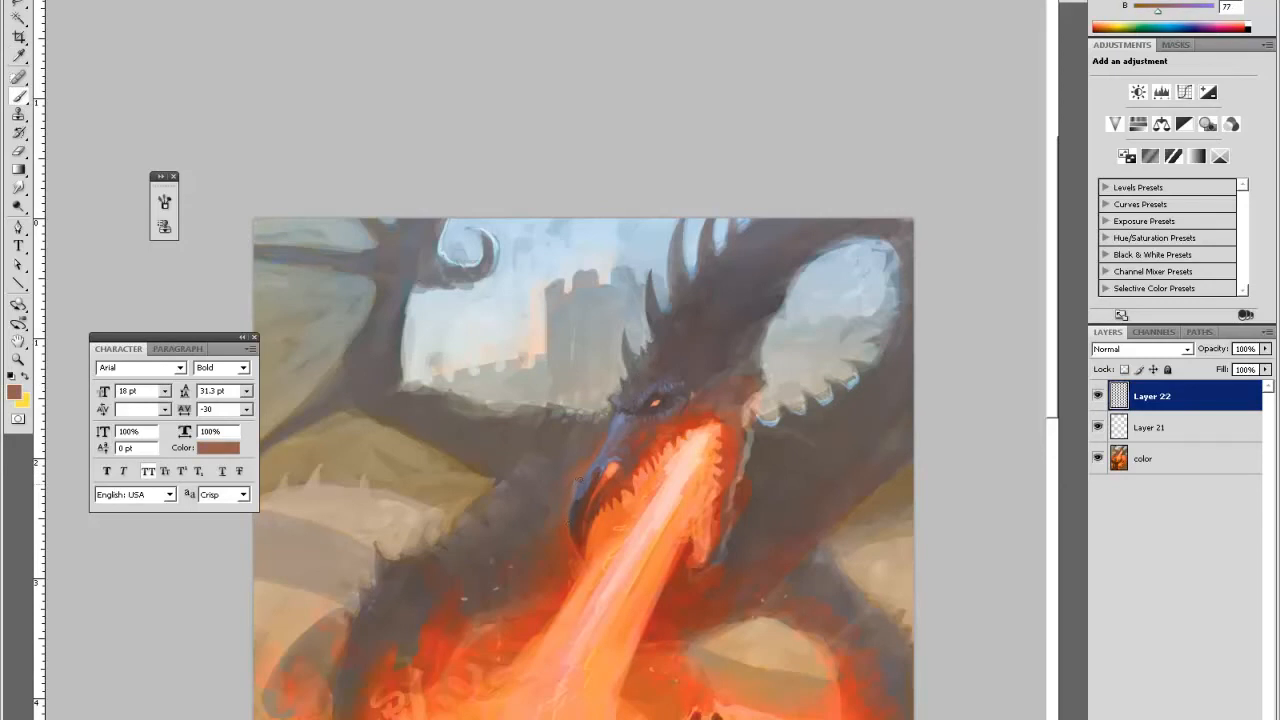
- Slim the beak's outer edge by painting over its rim with sampled grey-brown, reddish brown and rust red
left_click(564, 499, "alt")
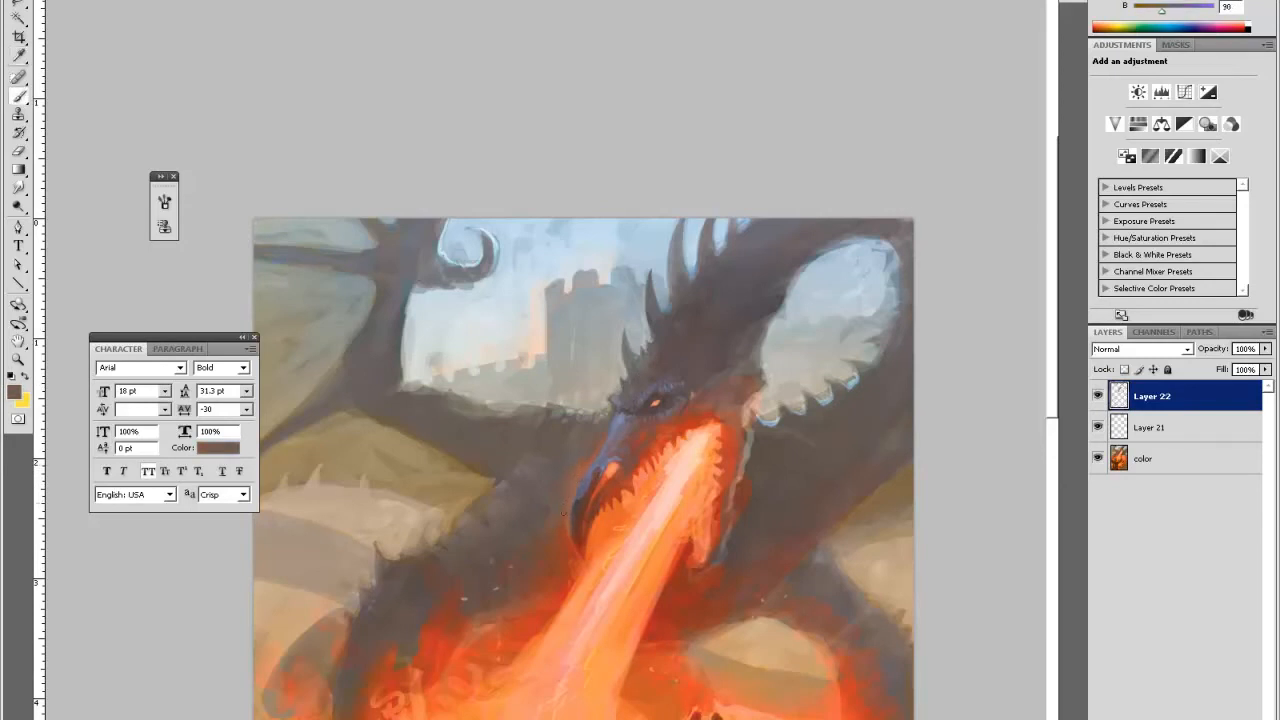
left_click(585, 473, "alt")
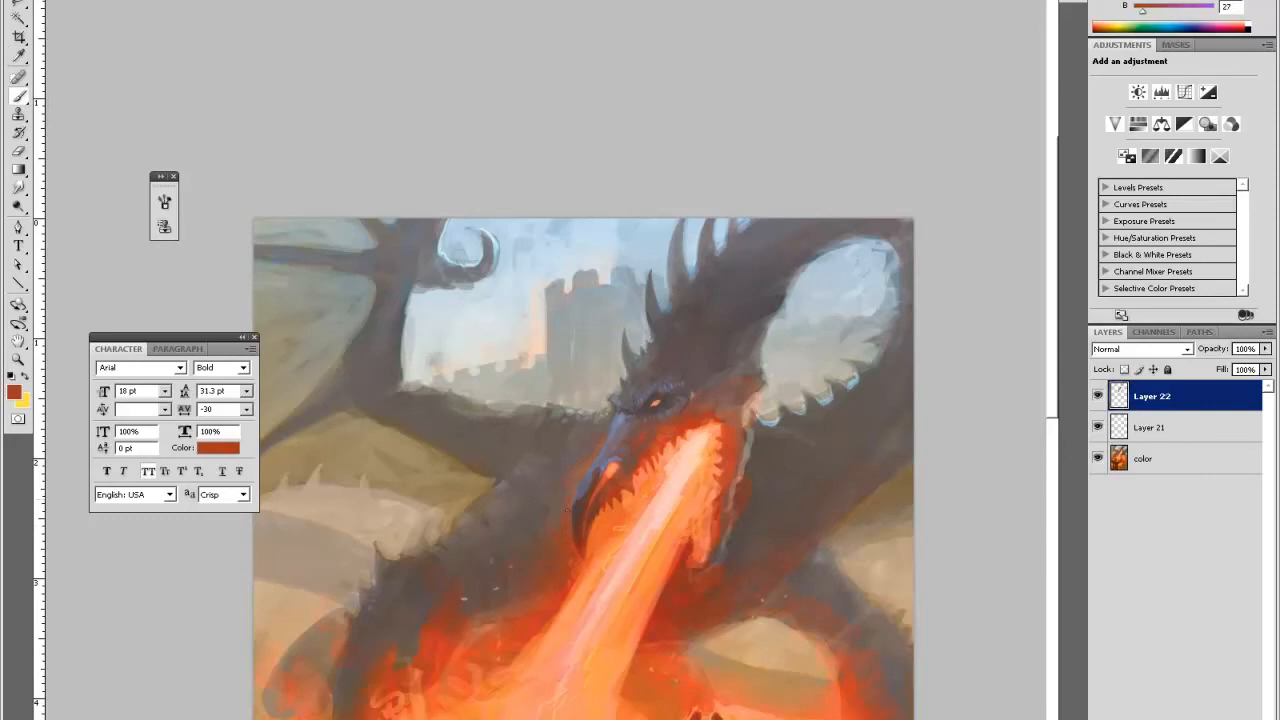
left_click(563, 516, "alt")
left_click(574, 490, "alt")
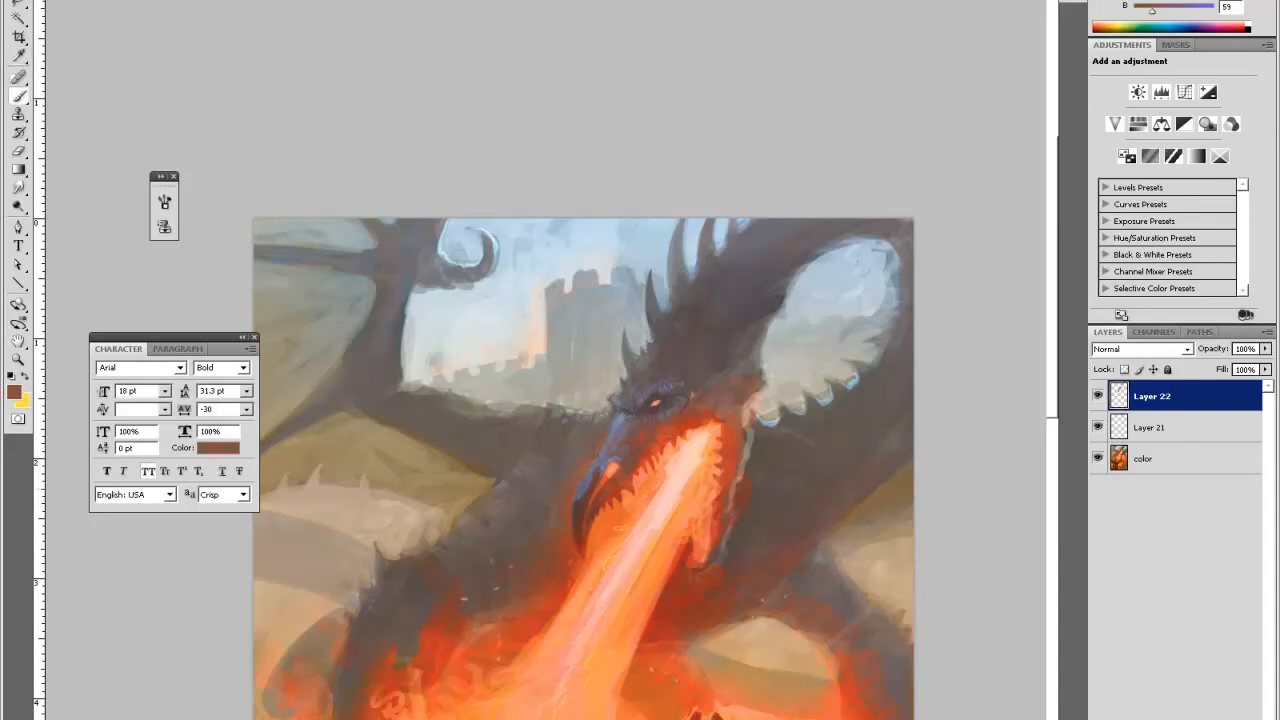
left_click(648, 460, "alt")
left_click_drag(607, 457, 573, 490)
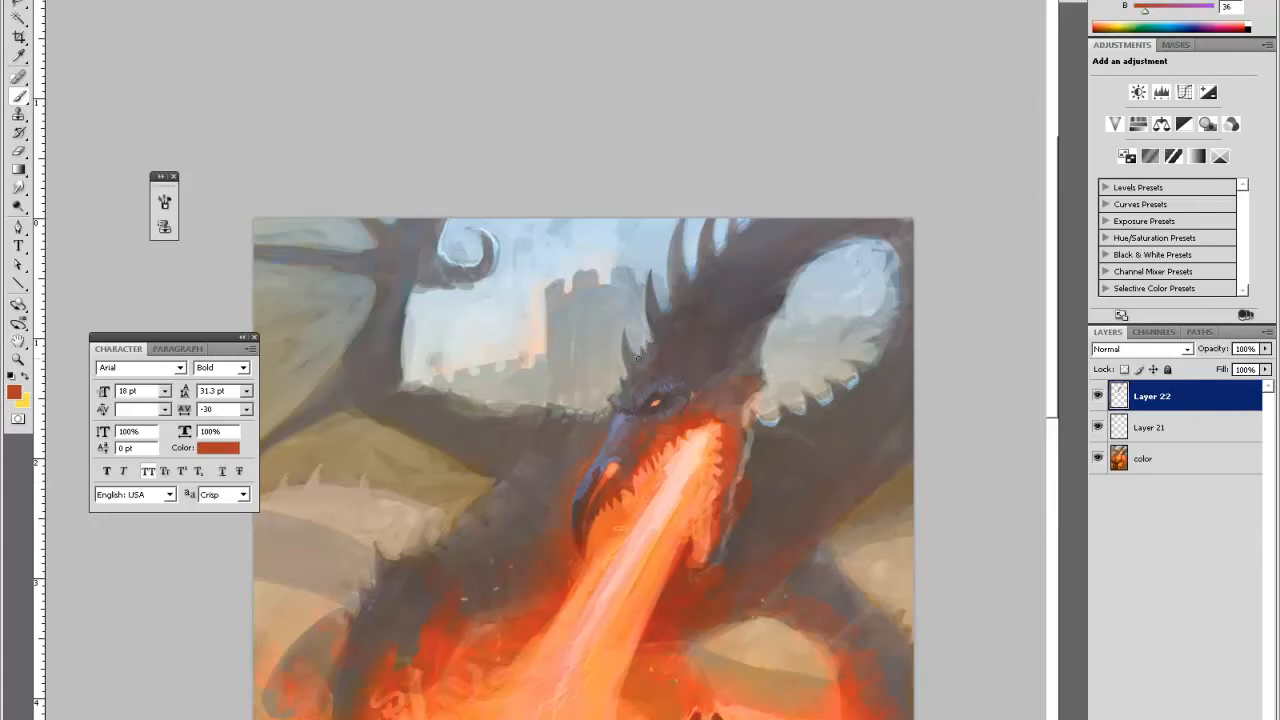
- Shorten the hooked beak tip by covering it with sampled orange and rust red, and fill the remaining snout end with dark brown
left_click(574, 527, "alt")
left_click(592, 536, "alt")
left_click(588, 538, "alt")
left_click(586, 540, "alt")
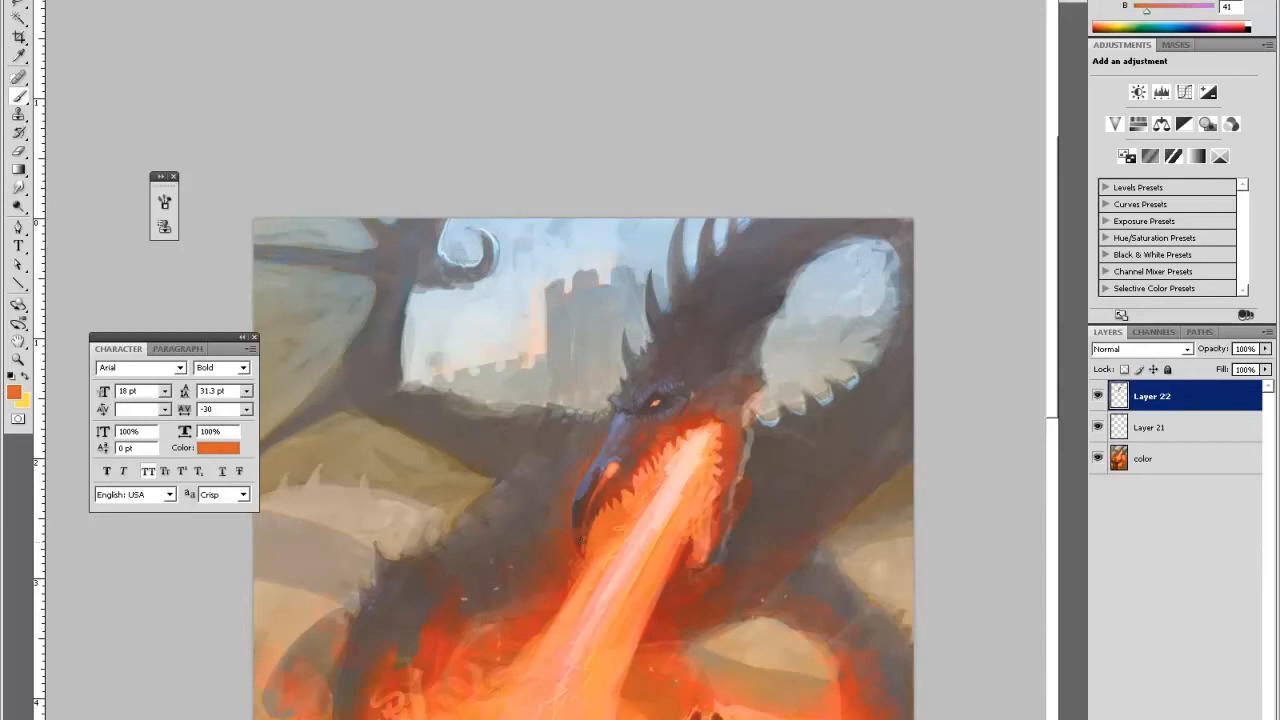
left_click(580, 538, "alt")
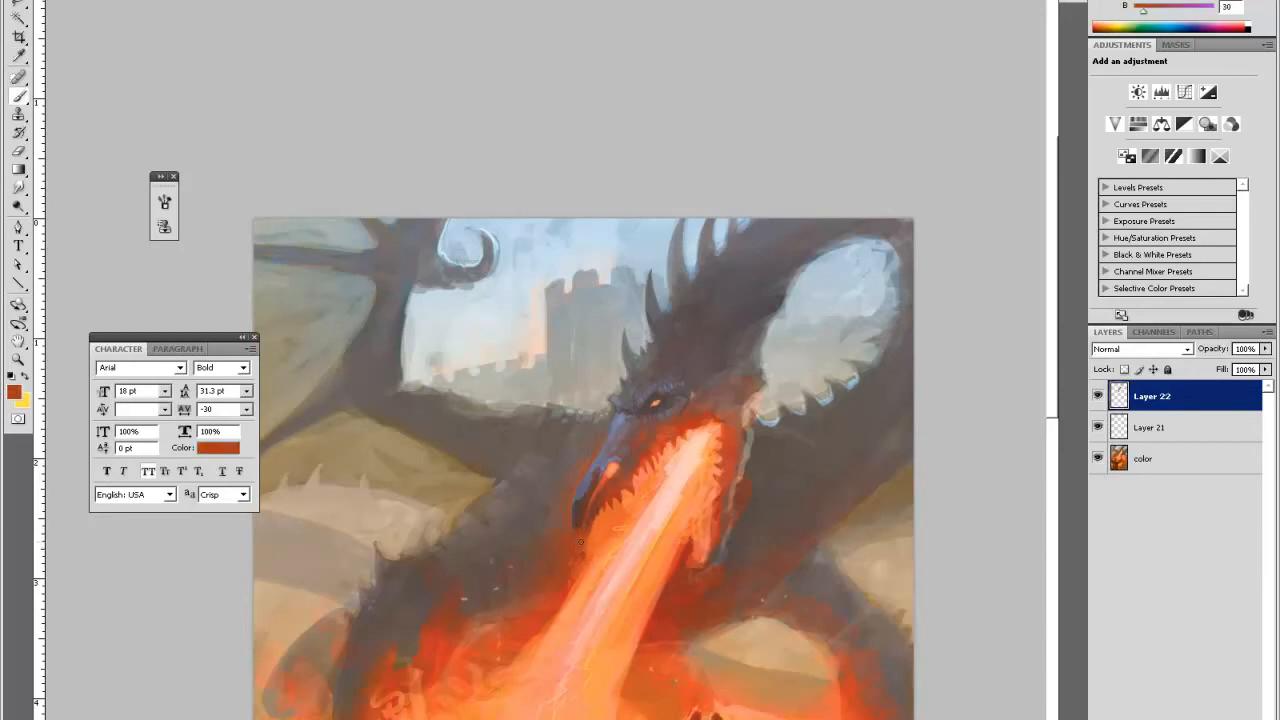
left_click(588, 508, "alt")
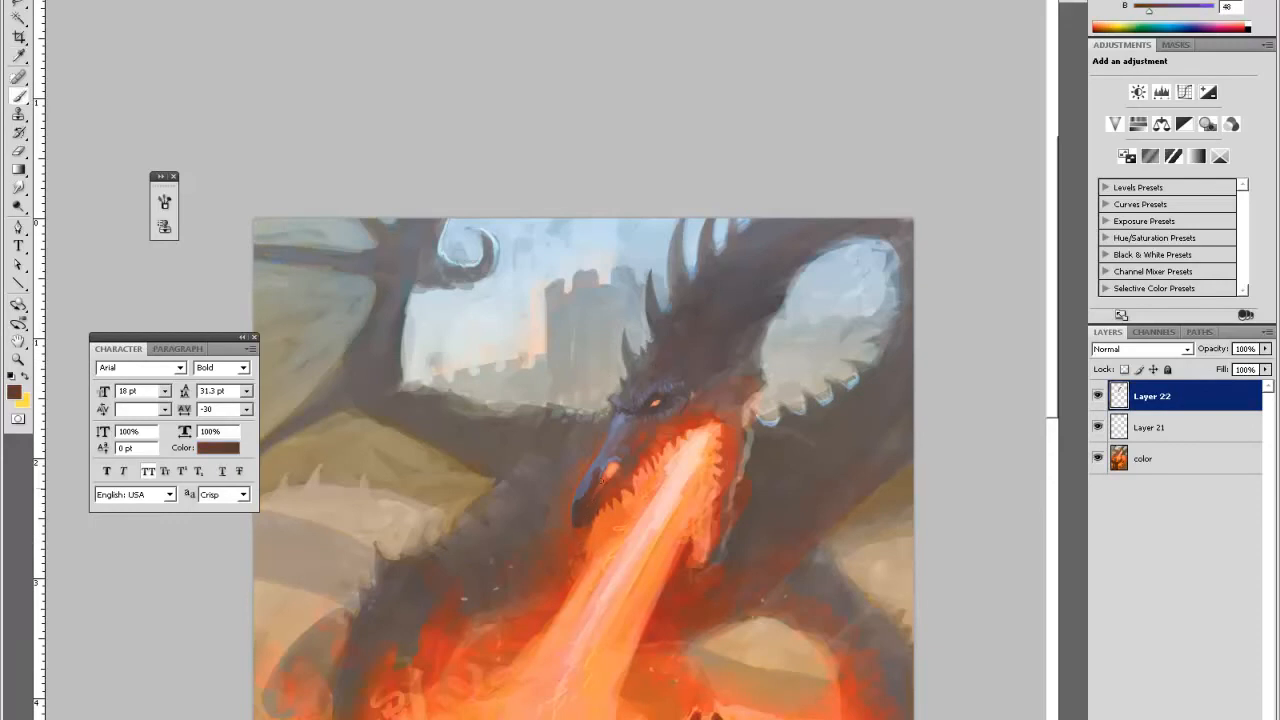
- Paint over the old glowing nostril with blue-grey and smooth the snout using sampled red-brown, dark brown and grey-violet
left_click(607, 472, "alt")
left_click_drag(596, 488, 614, 462)
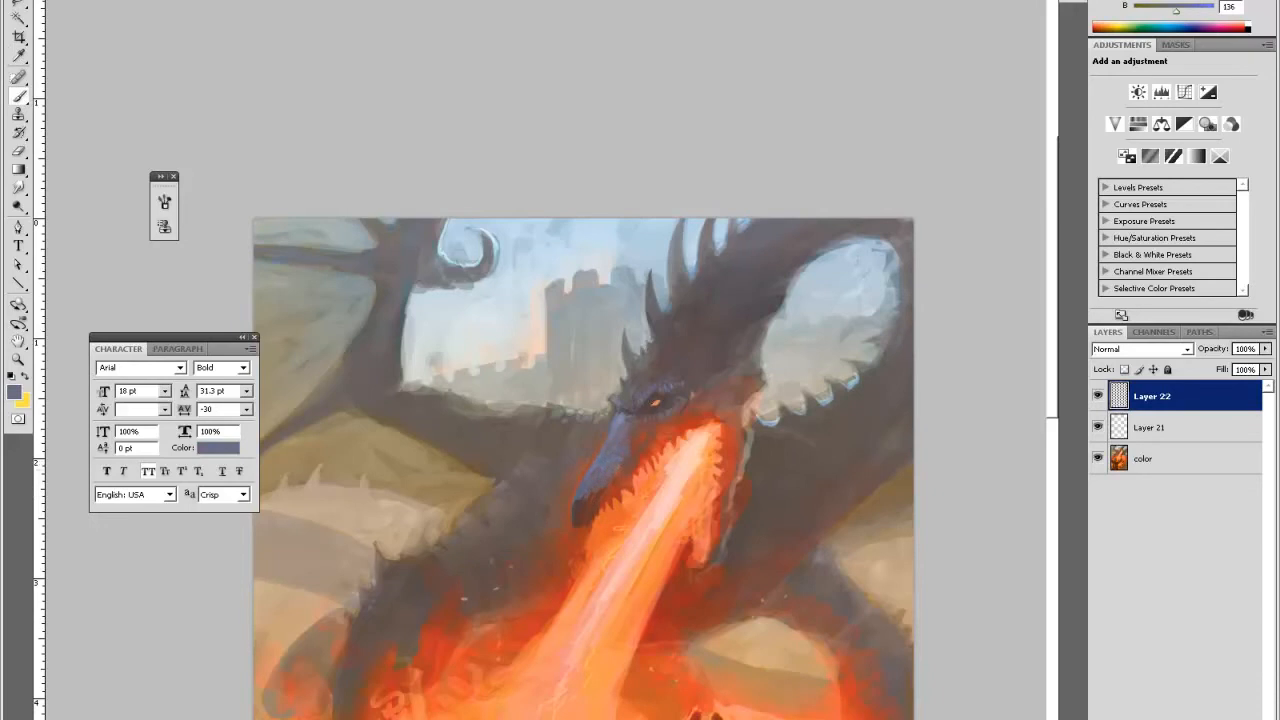
left_click(613, 472, "alt")
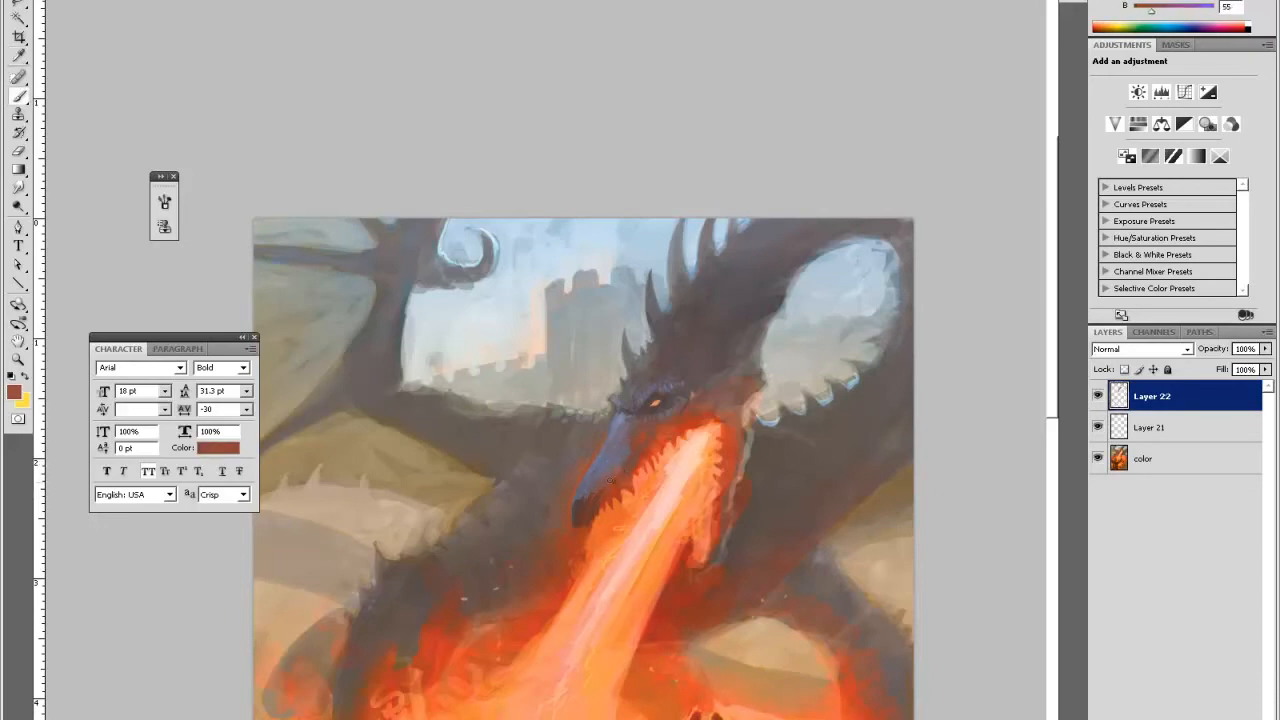
left_click(620, 460, "alt")
left_click(598, 468, "alt")
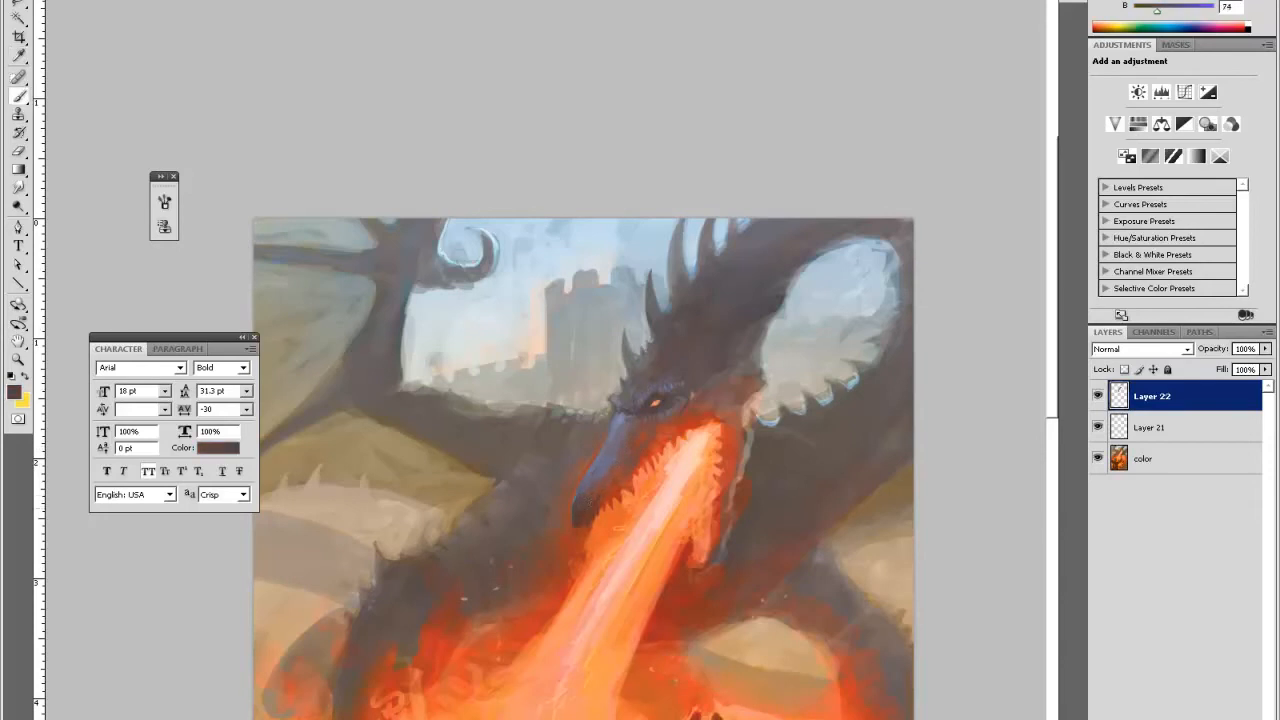
left_click(594, 489, "alt")
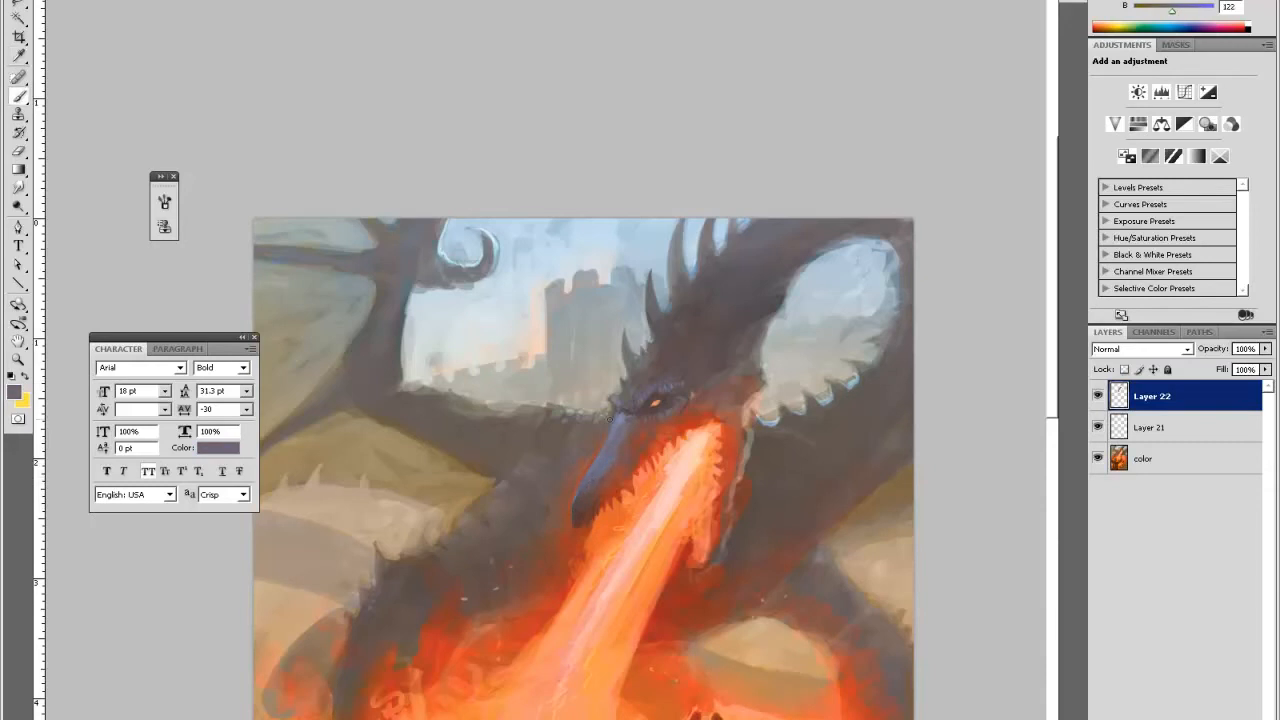
- Round off the snout tip with sampled reddish brown and orange, and paint a new glowing orange nostril near its end
left_click(577, 517, "alt")
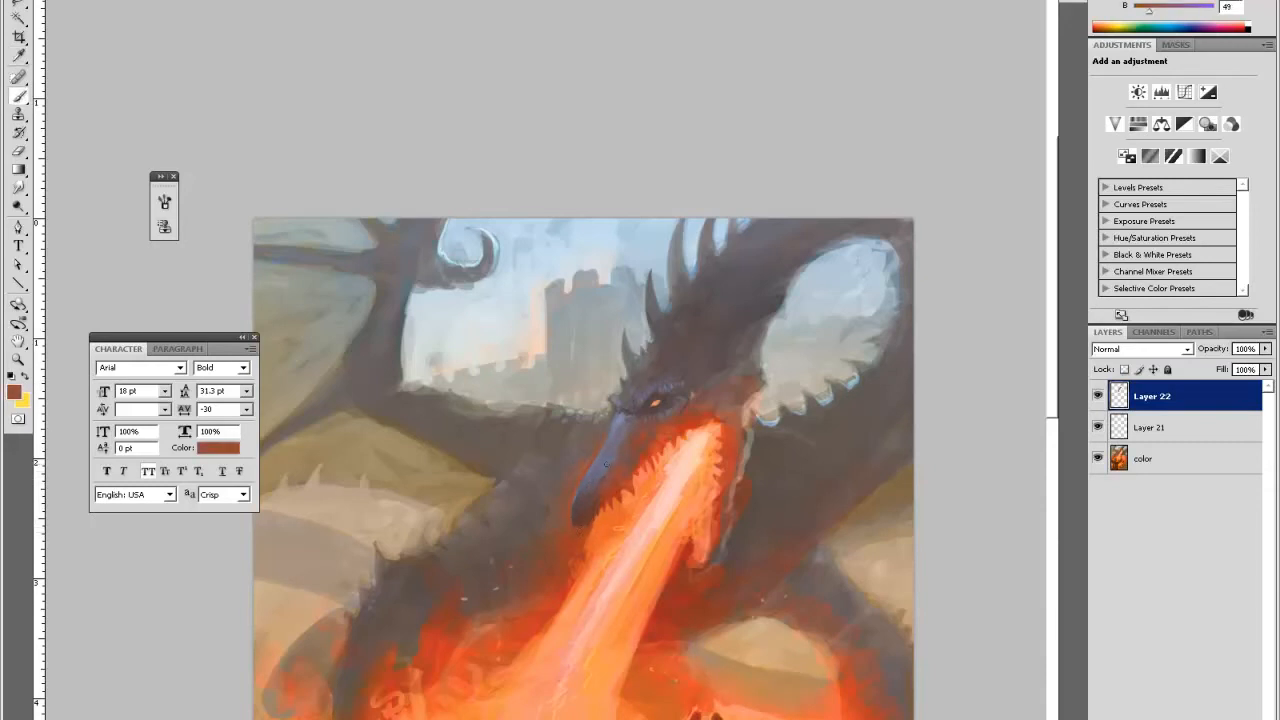
left_click(590, 524, "alt")
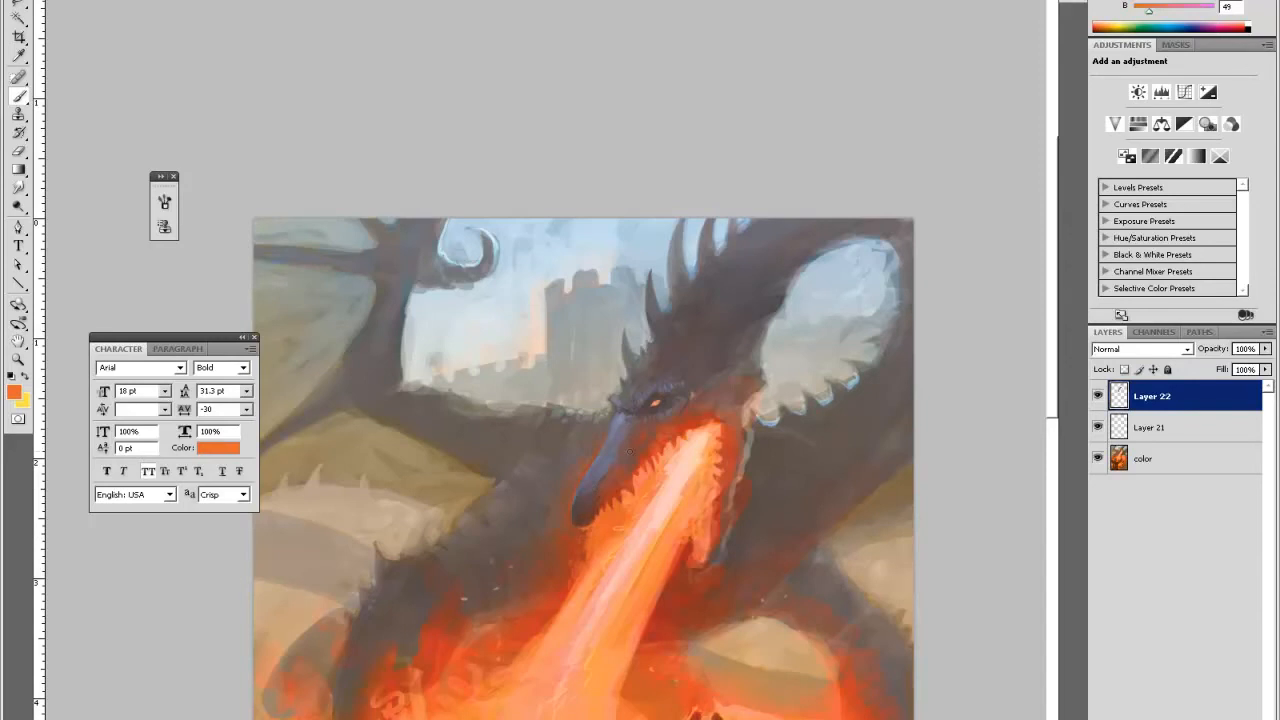
left_click(612, 532, "alt")
left_click(572, 509, "alt")
left_click(573, 508, "alt")
- Add blue-grey highlights along the snout ridge and around the new nostril, and darken the shading beside them
left_click(622, 428, "alt")
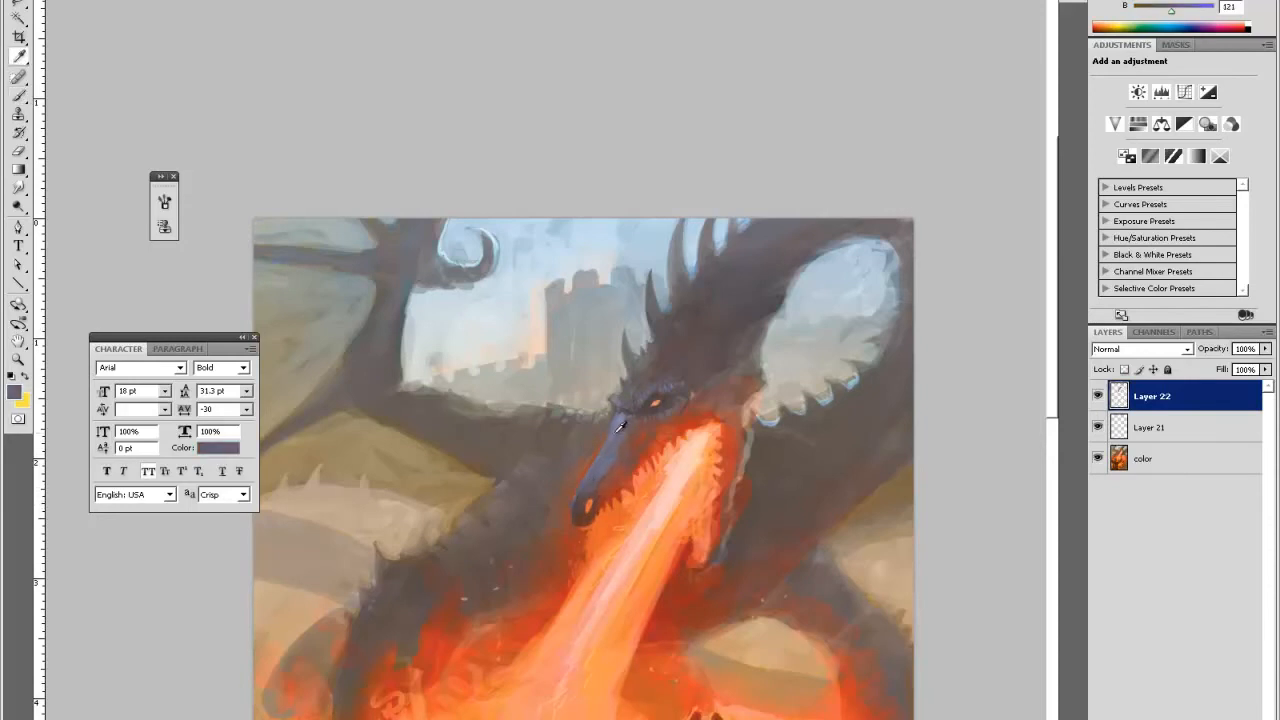
left_click_drag(573, 505, 603, 468)
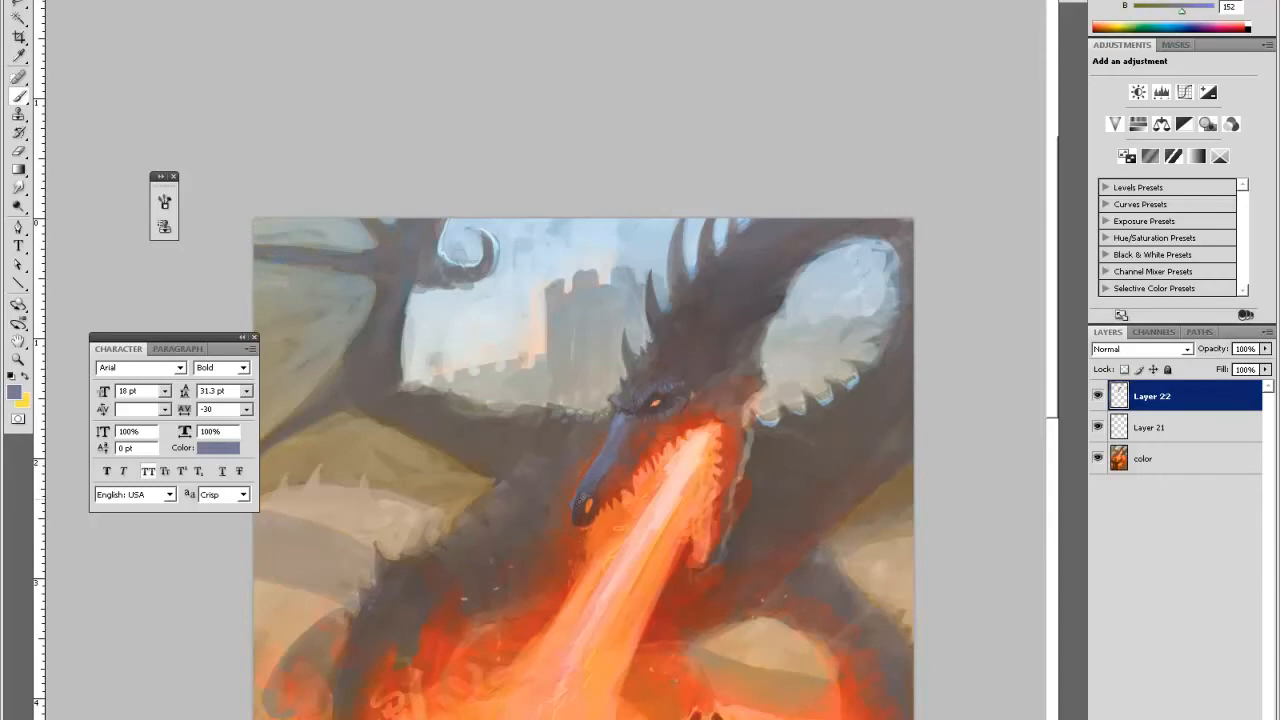
left_click(583, 497, "alt")
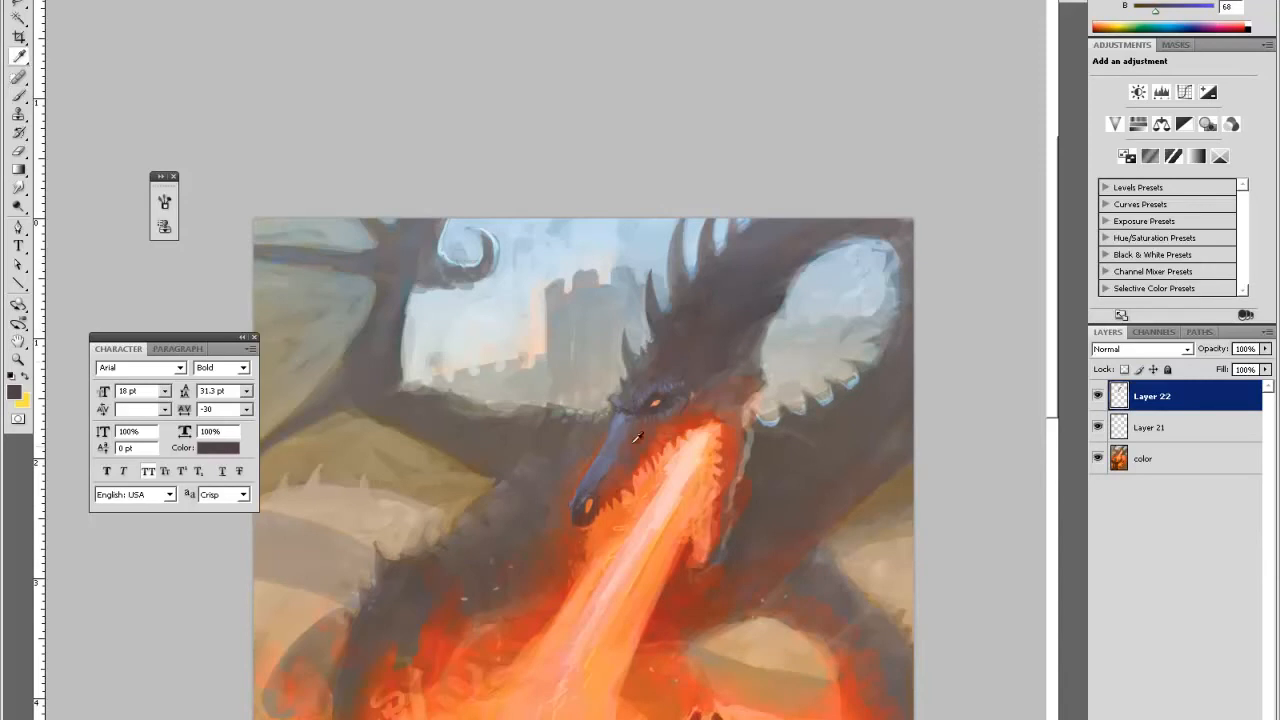
- Paint small teeth along the upper jaw beside the nostril using sampled orange, rust red and brown
left_click(605, 508, "alt")
left_click(614, 498, "alt")
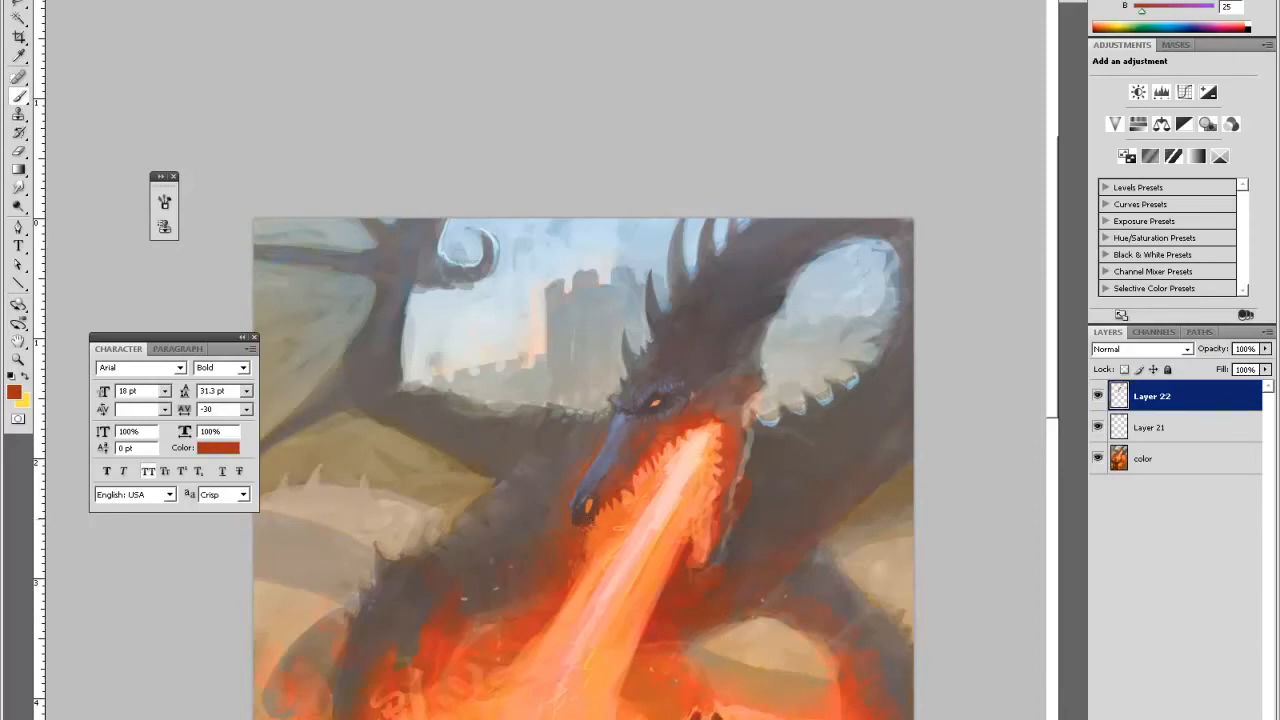
left_click(595, 520, "alt")
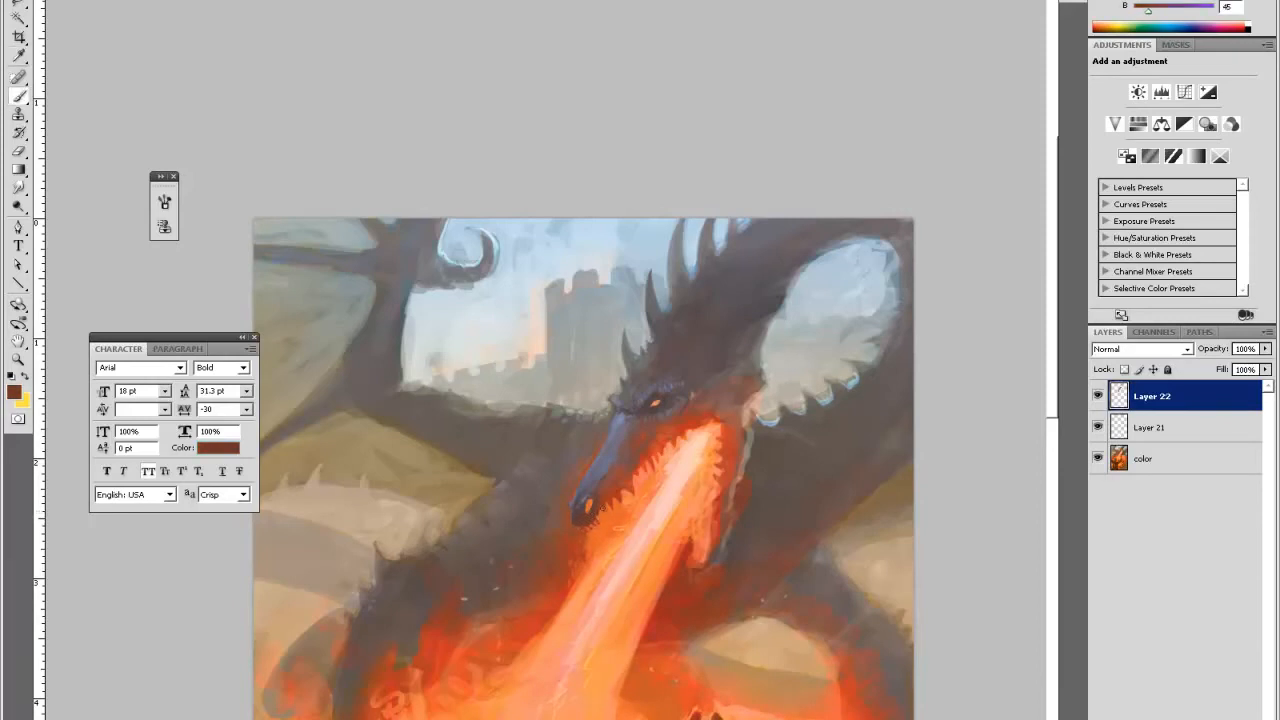
left_click(608, 514, "alt")
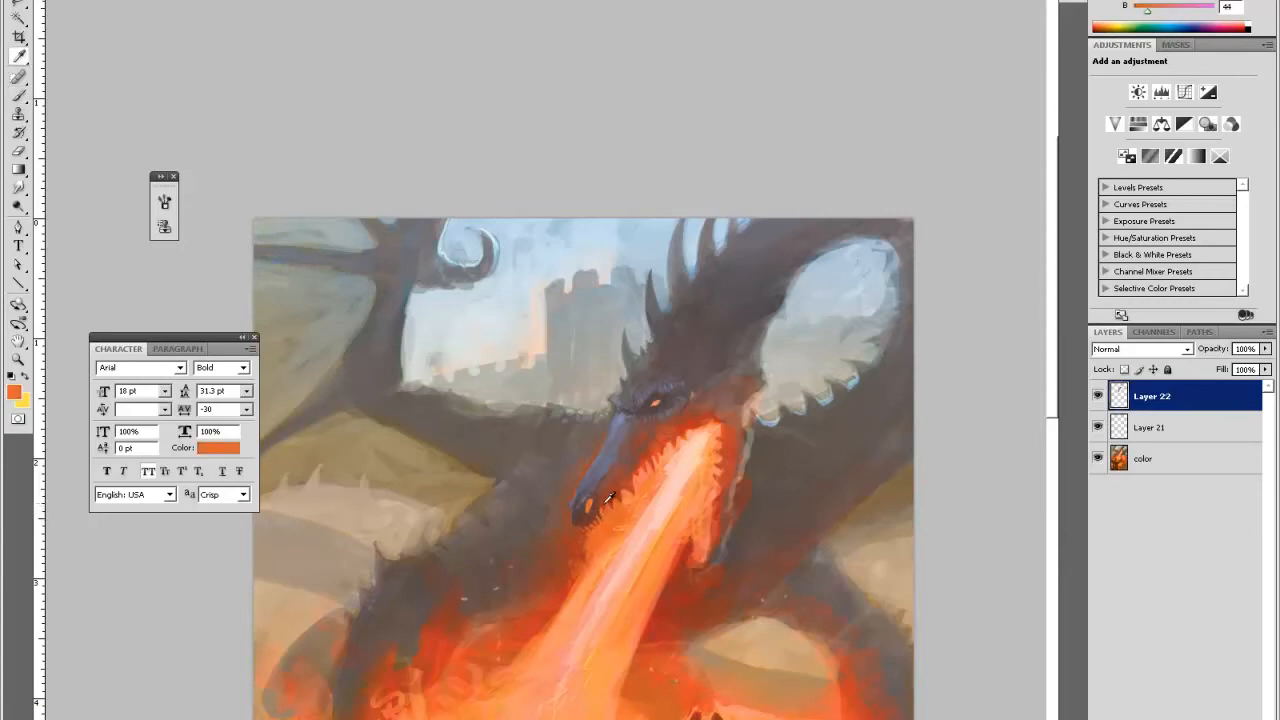
left_click(605, 512, "alt")
left_click(597, 517, "alt")
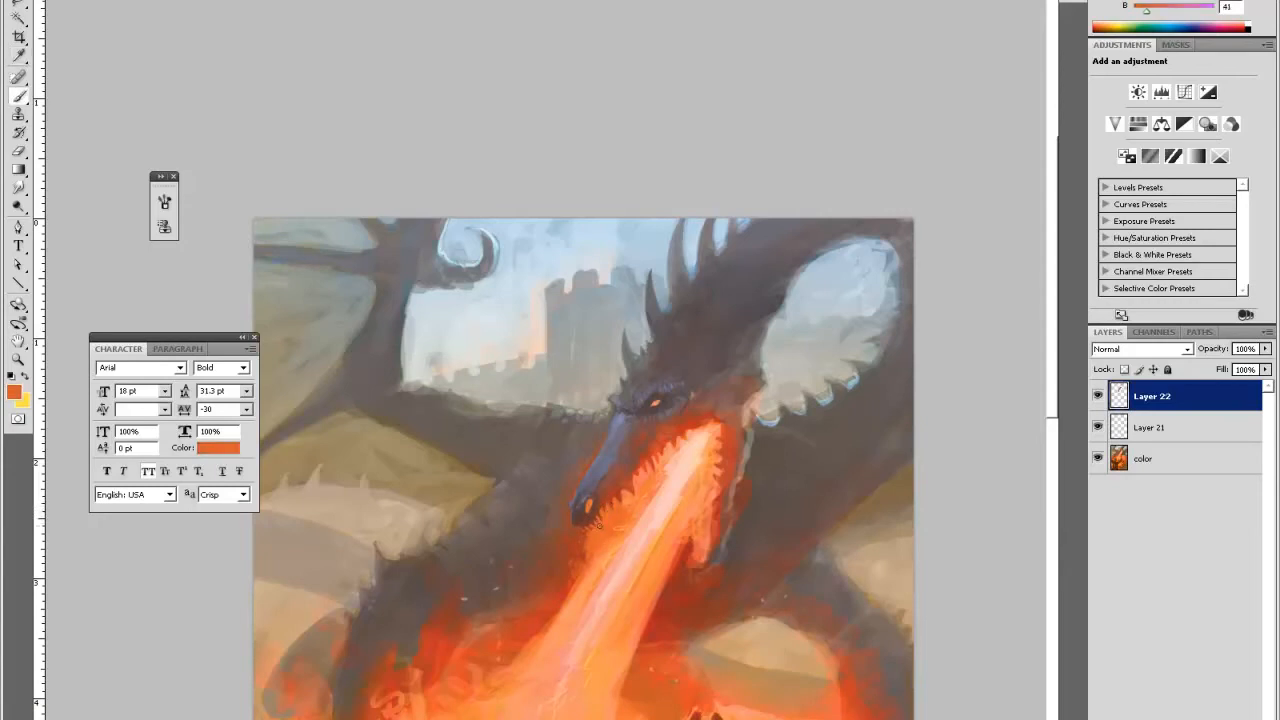
left_click_drag(594, 523, 590, 526)
- Touch up the teeth along the middle of the upper jaw with sampled light orange
key("ctrl+minus")
key("z")
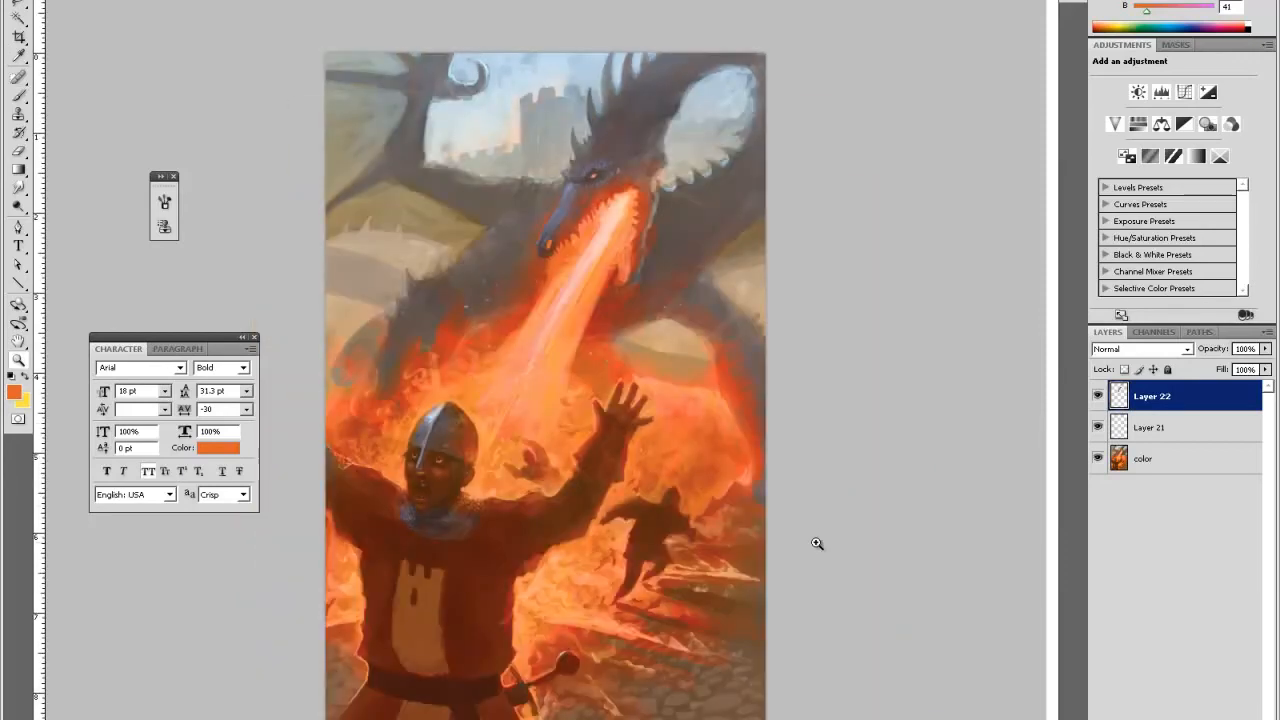
left_click(674, 125)
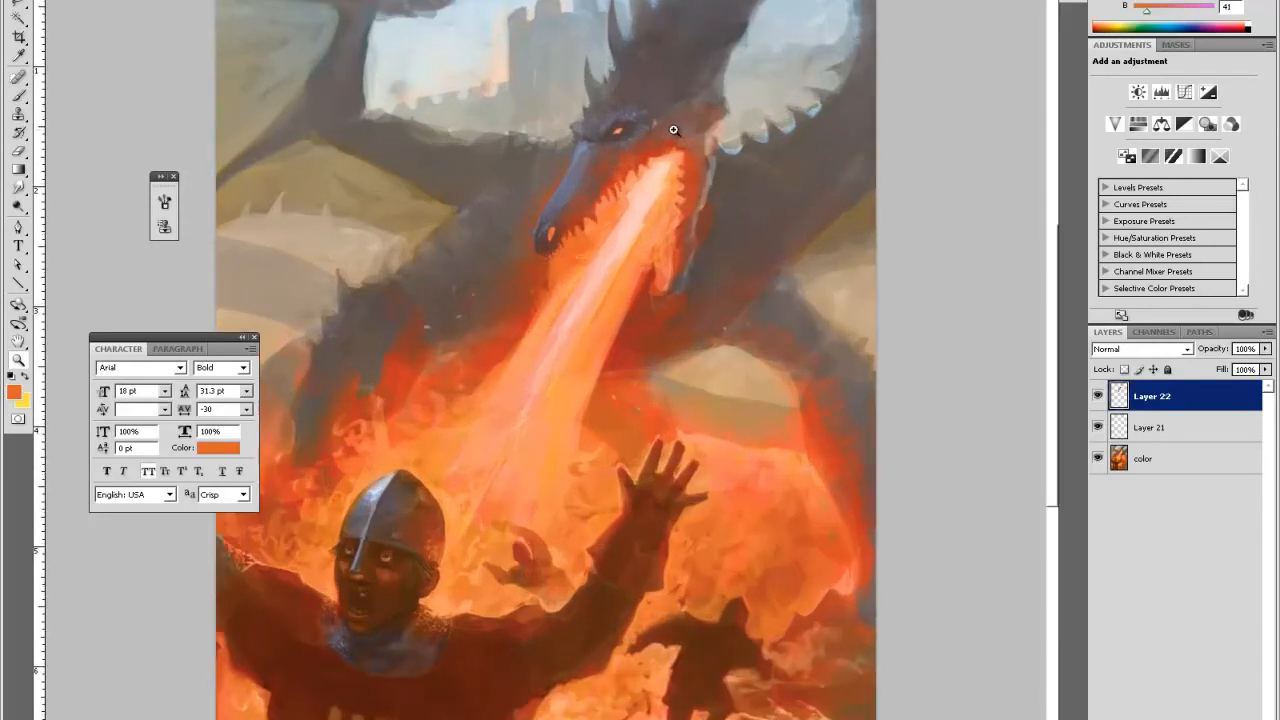
left_click(675, 129)
key("space")
left_click_drag(850, 6, 717, 329)
left_click_drag(563, 350, 628, 343)
key("i")
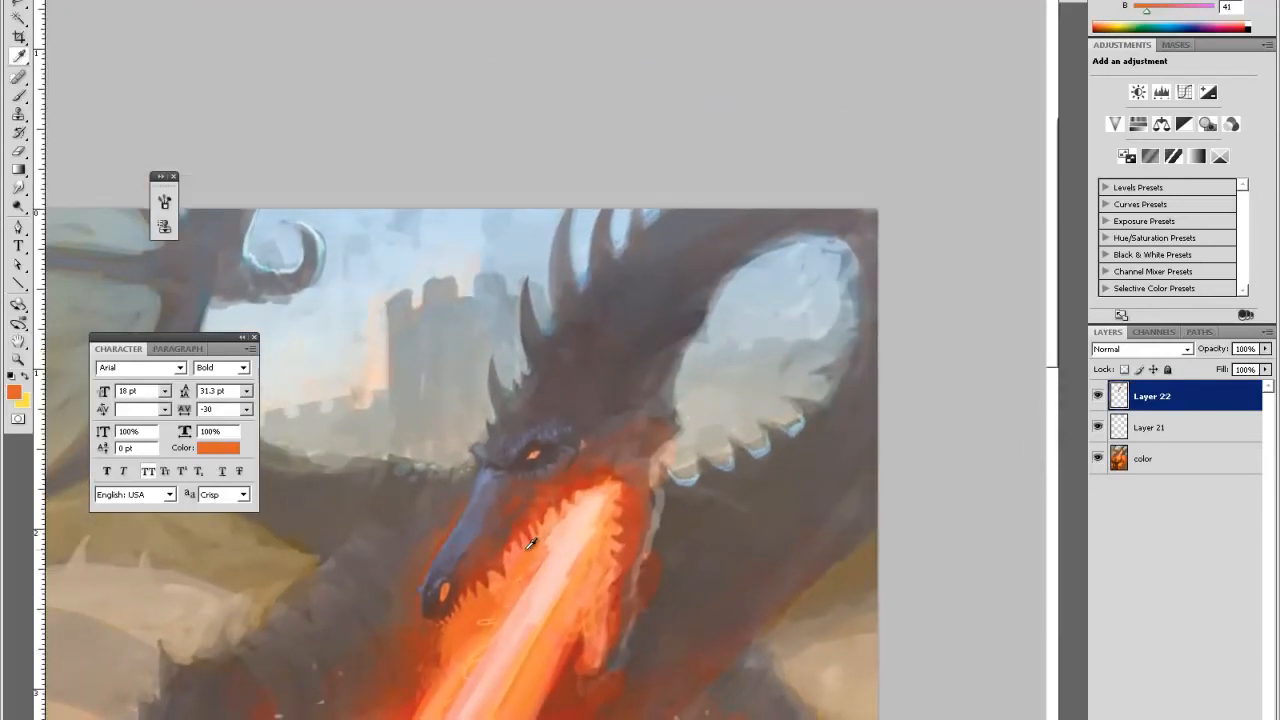
left_click(517, 563)
key("b")
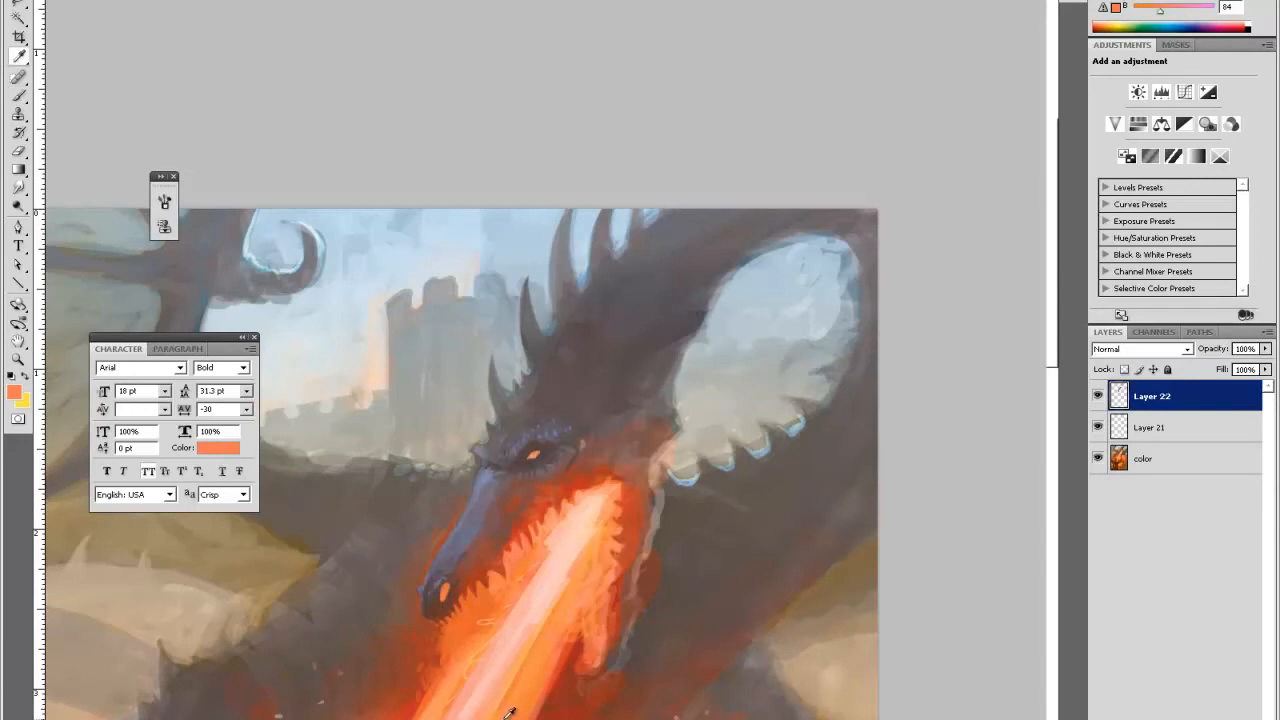
- Reshape the tip of the dragon's lower jaw with sampled orange, deep red and reddish brown, roughing in small teeth
left_click(596, 612, "alt")
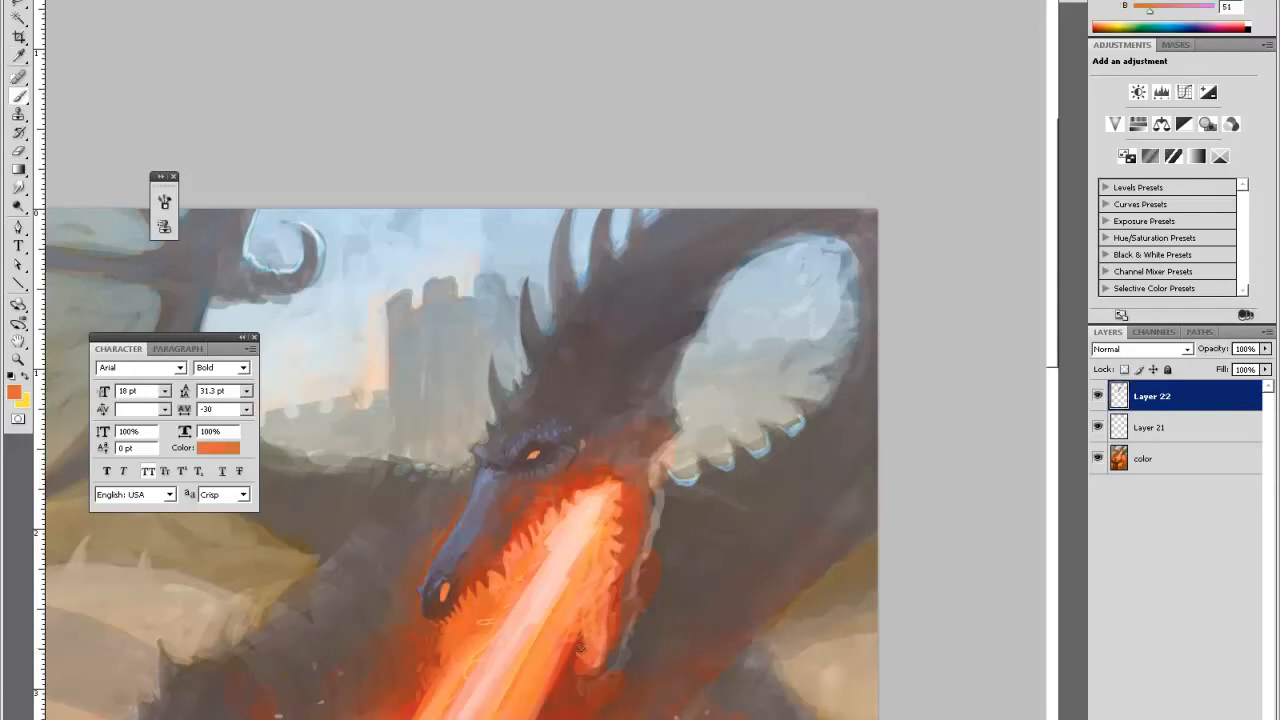
key("alt")
left_click(597, 645, "alt")
key("alt")
left_click(583, 649, "alt")
left_click(580, 665, "alt")
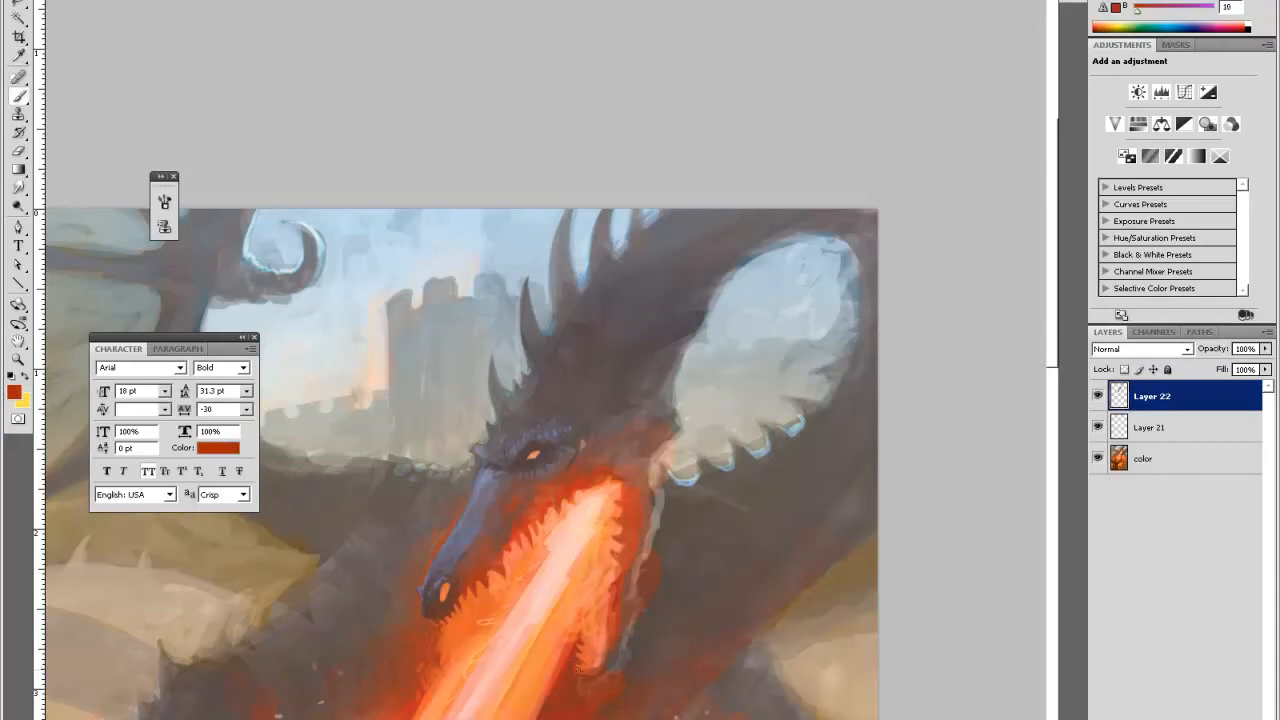
left_click(600, 661, "alt")
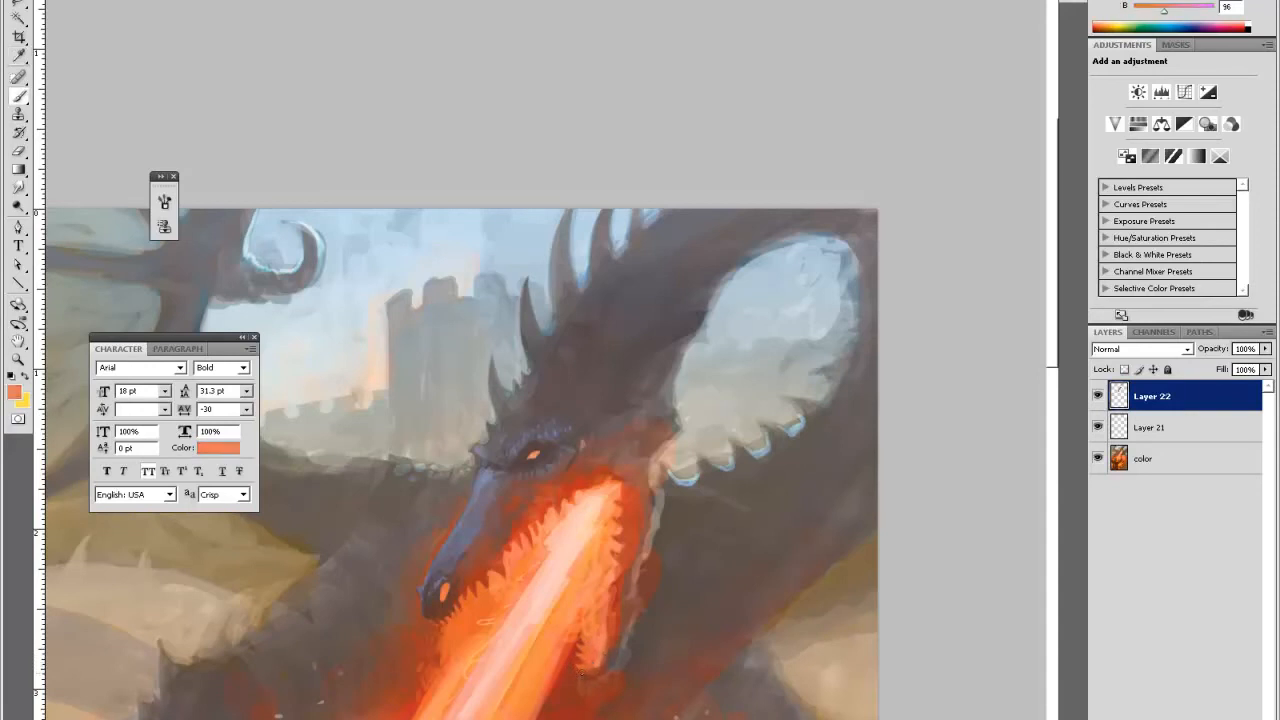
left_click(575, 676, "alt")
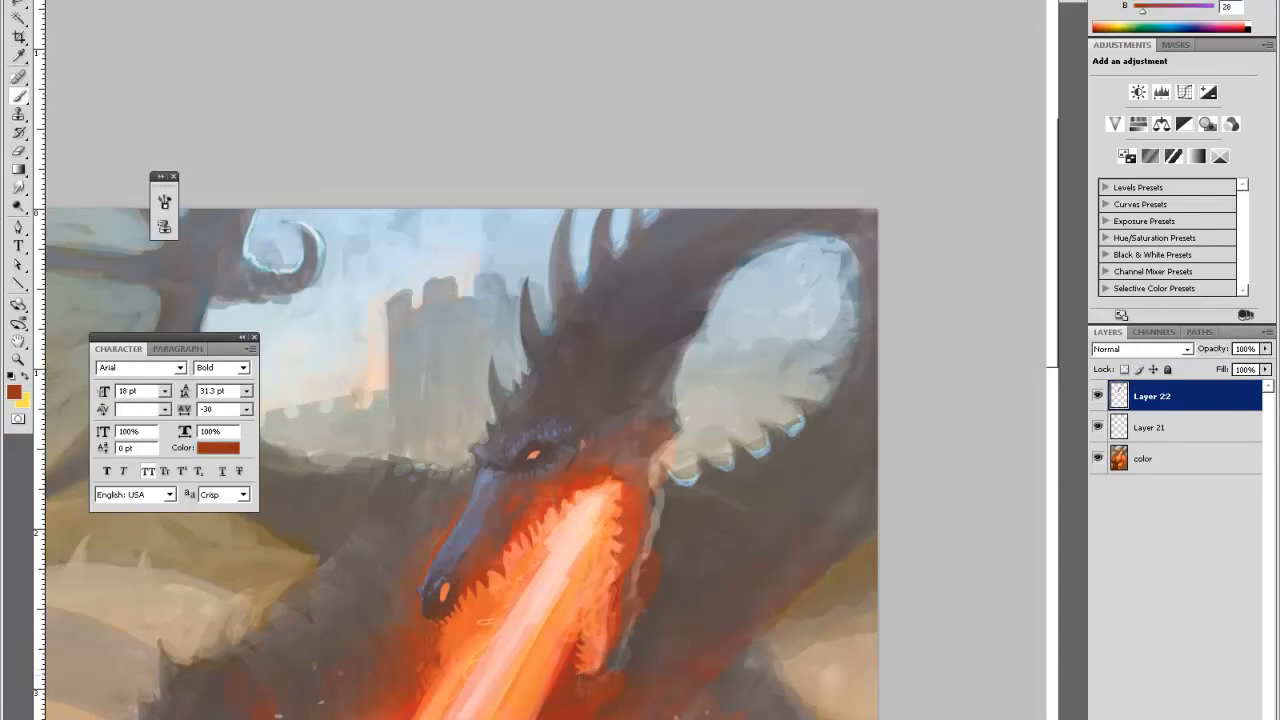
left_click(611, 665, "alt")
left_click(608, 676, "alt")
- Refine the mouth corner and the lower jaw's pale outer edge with sampled brown, pinkish beige and grey-brown
left_click(634, 487, "alt")
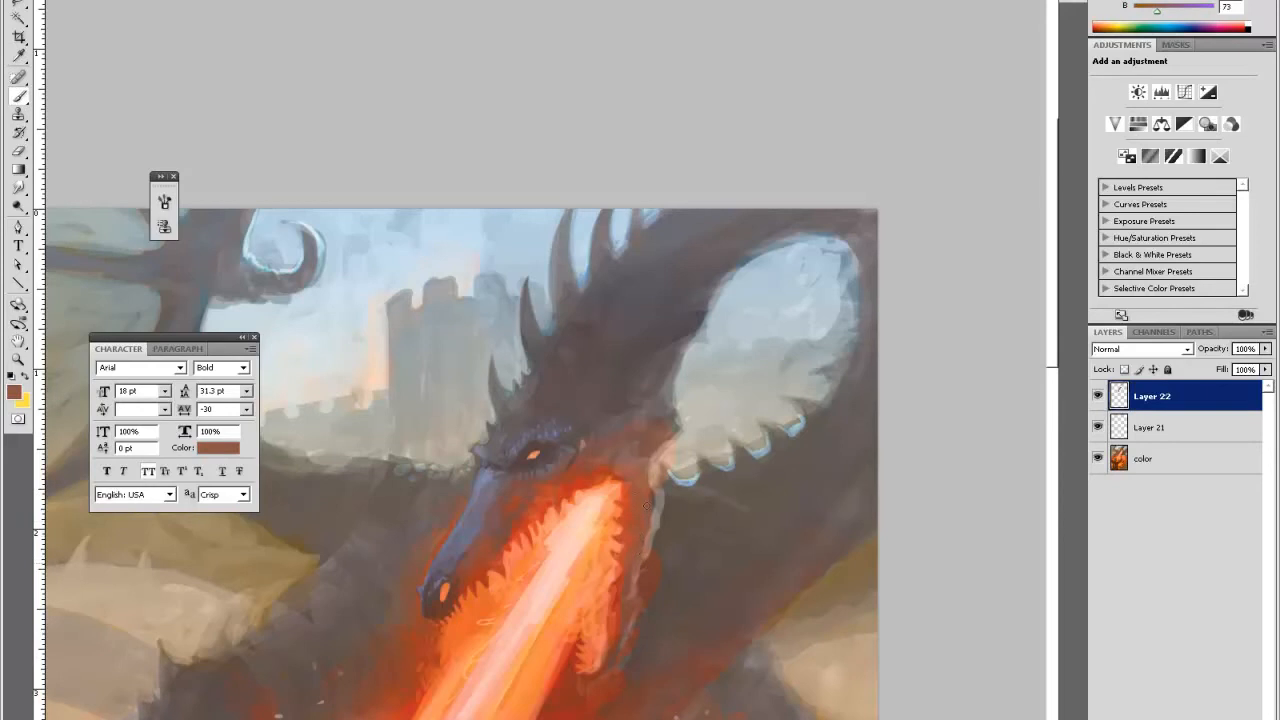
left_click(658, 462, "alt")
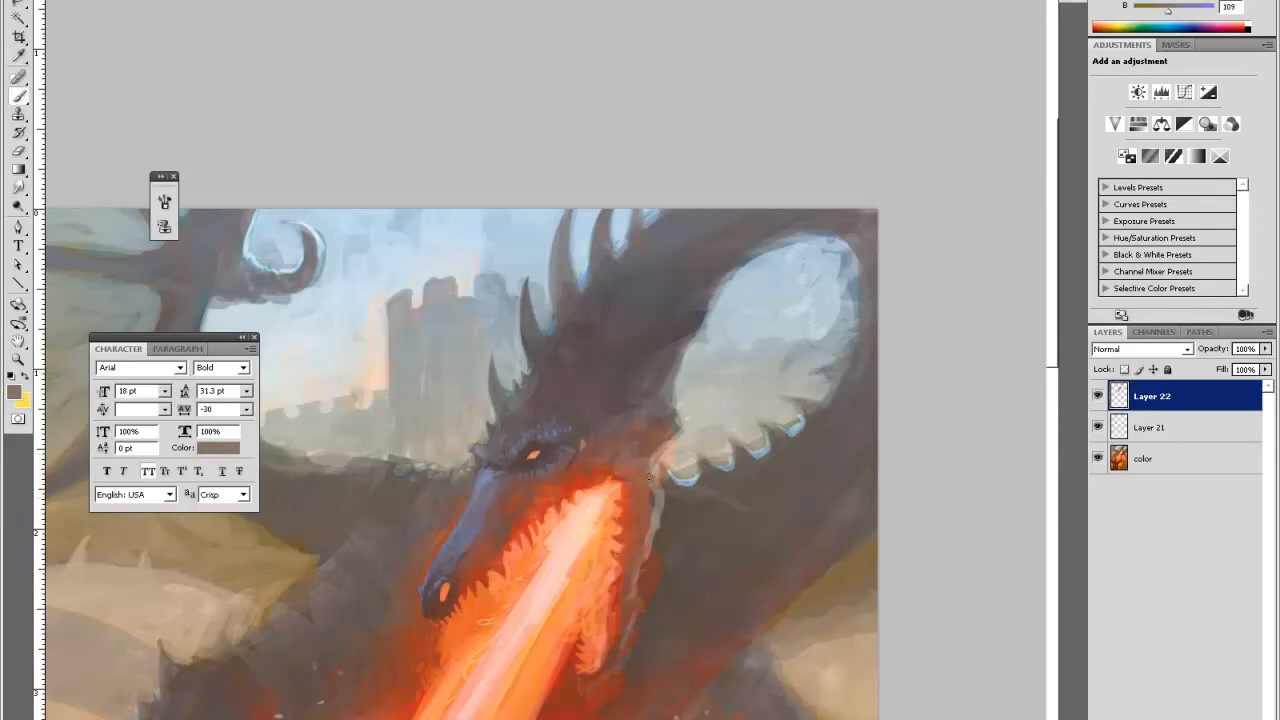
left_click(667, 448, "alt")
left_click_drag(668, 462, 662, 475)
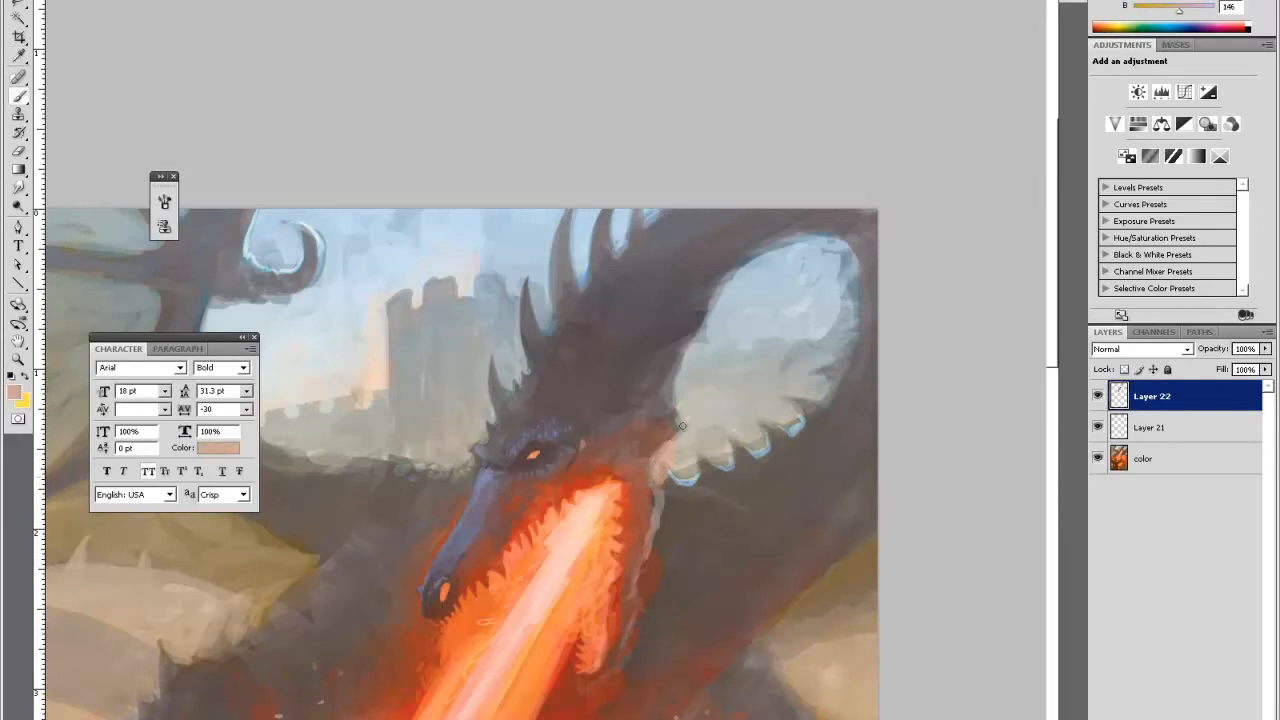
left_click(675, 478, "alt")
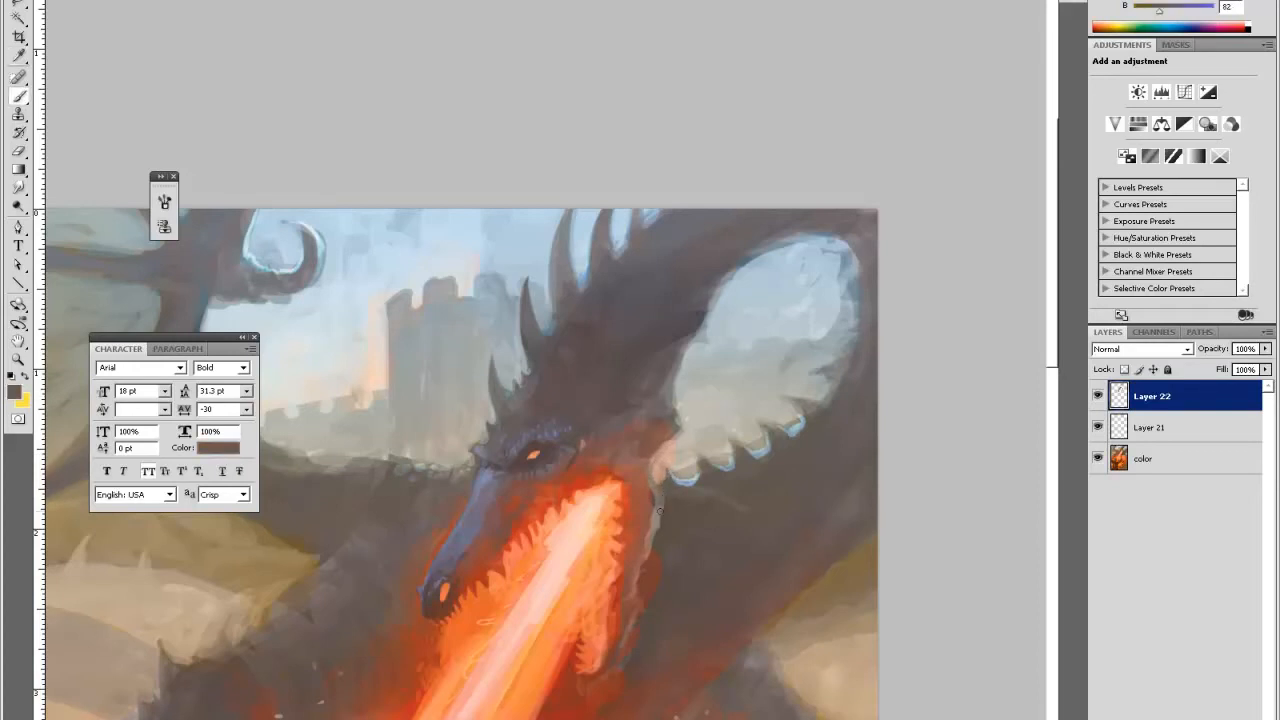
left_click(655, 565, "alt")
left_click(658, 564, "alt")
left_click(643, 596, "alt")
key("alt")
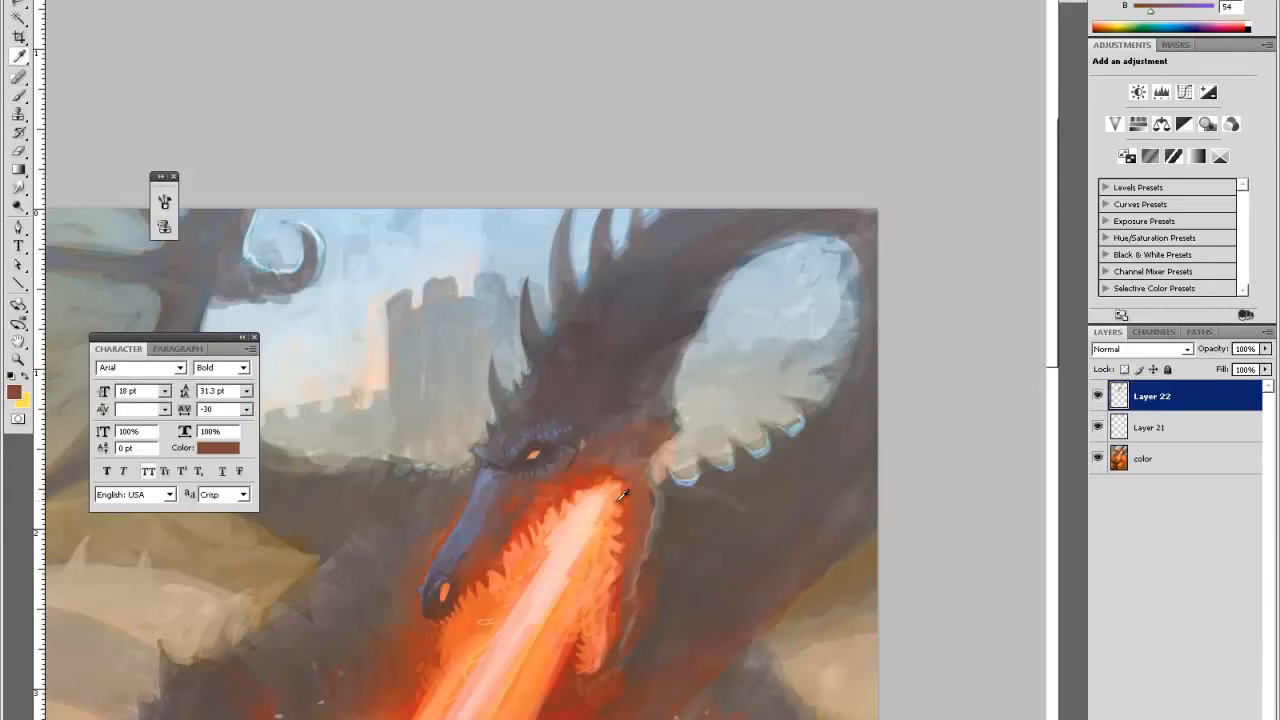
- Paint a thin orange rim light along the outer edge of the lower jaw near its tip
left_click(568, 600, "alt")
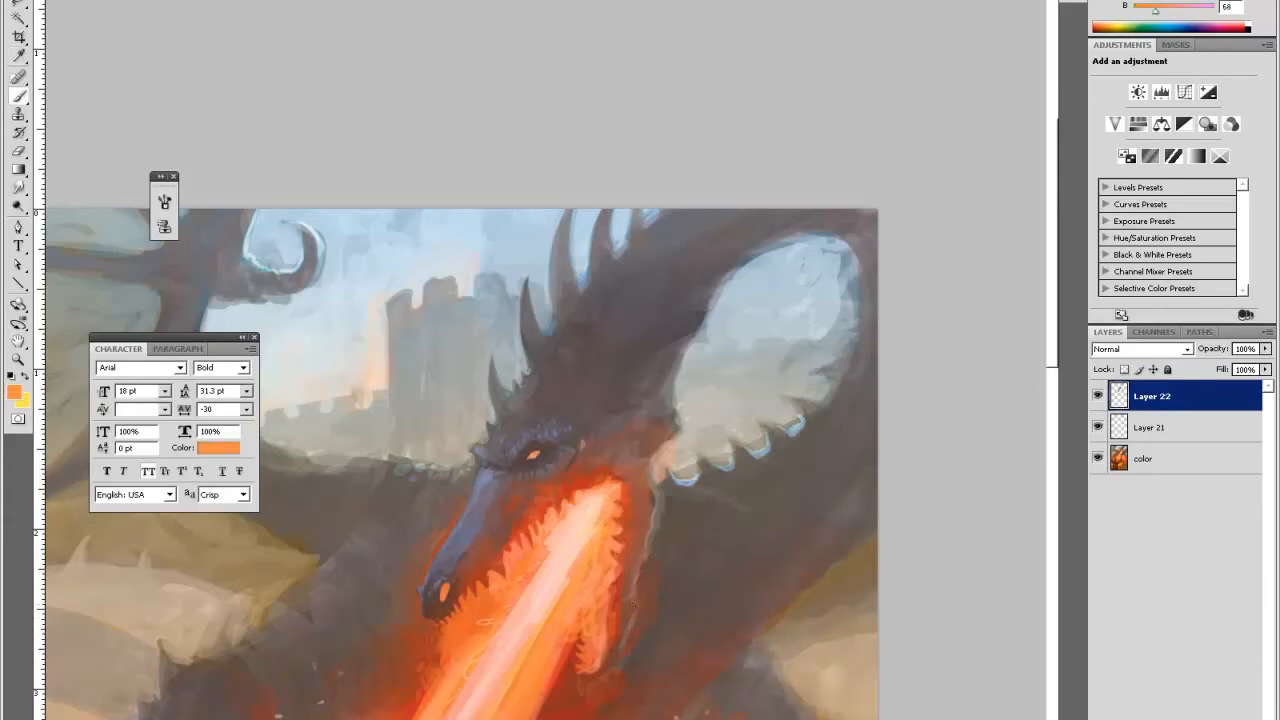
left_click_drag(610, 664, 614, 650)
left_click(638, 588, "alt")
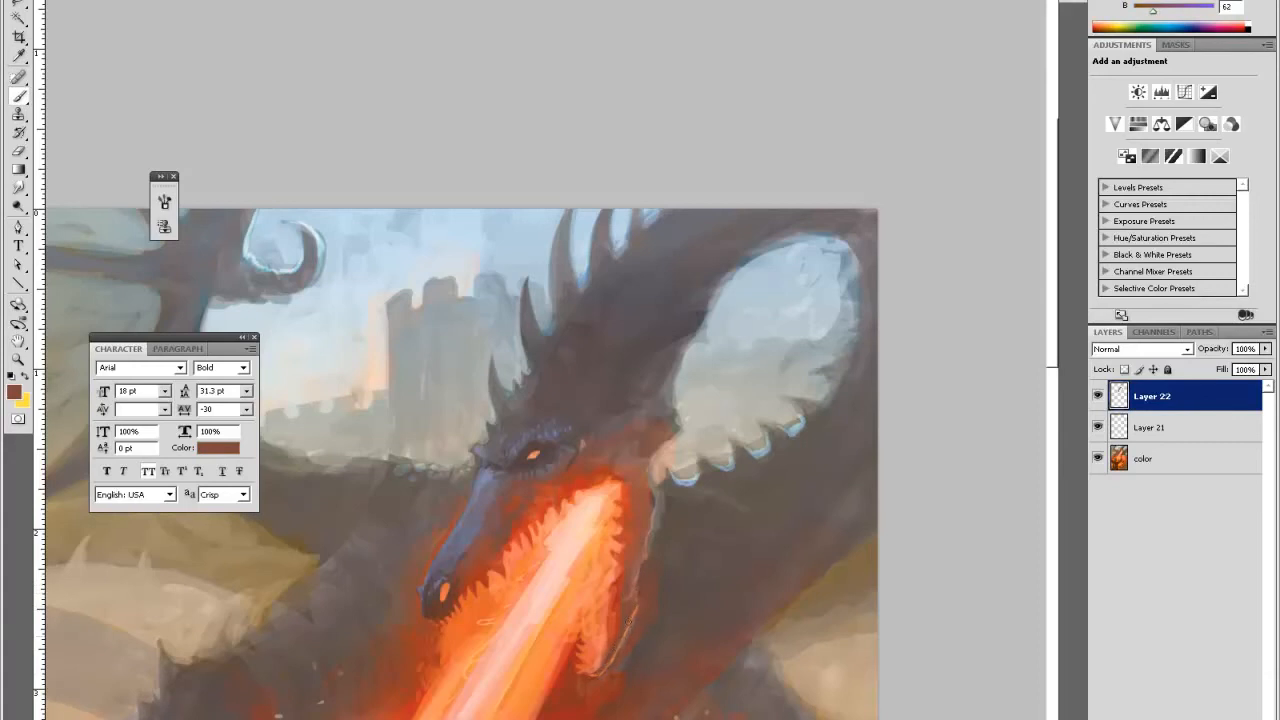
- Define pointed teeth along the middle of the lower jaw by alternating sampled light orange and dark orange-red
left_click(628, 562, "alt")
left_click(615, 575, "alt")
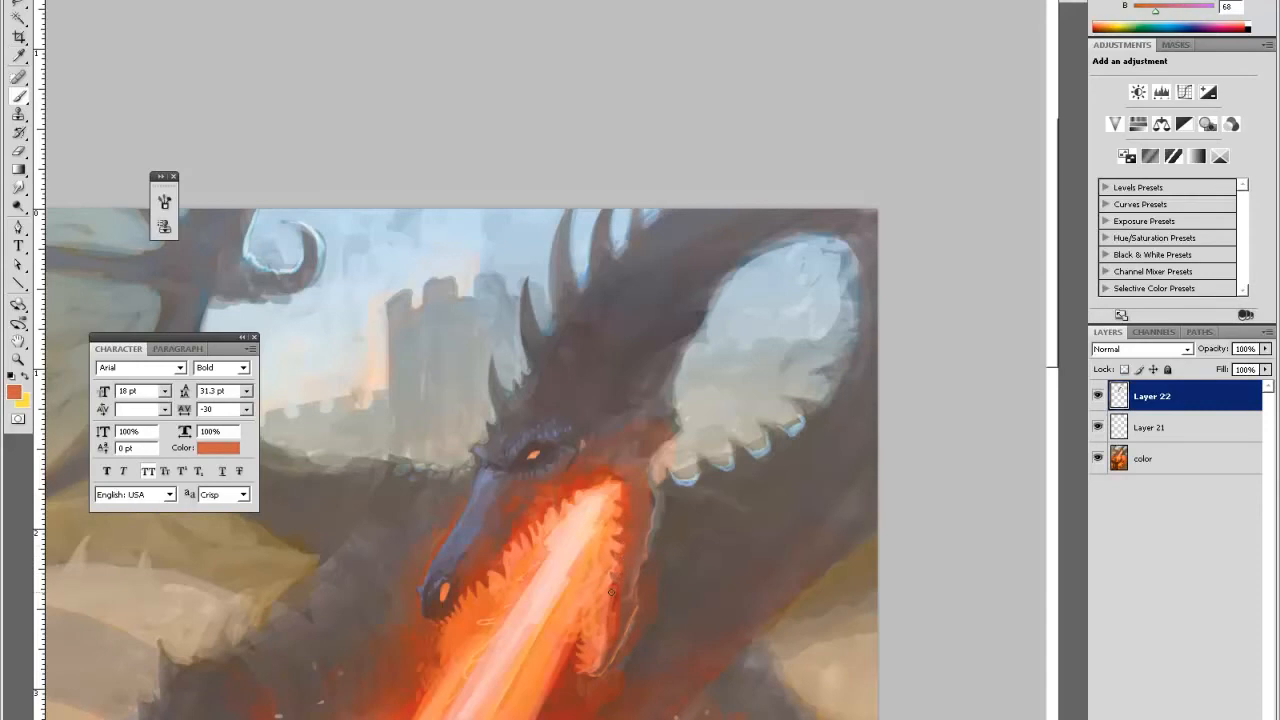
left_click(610, 591, "alt")
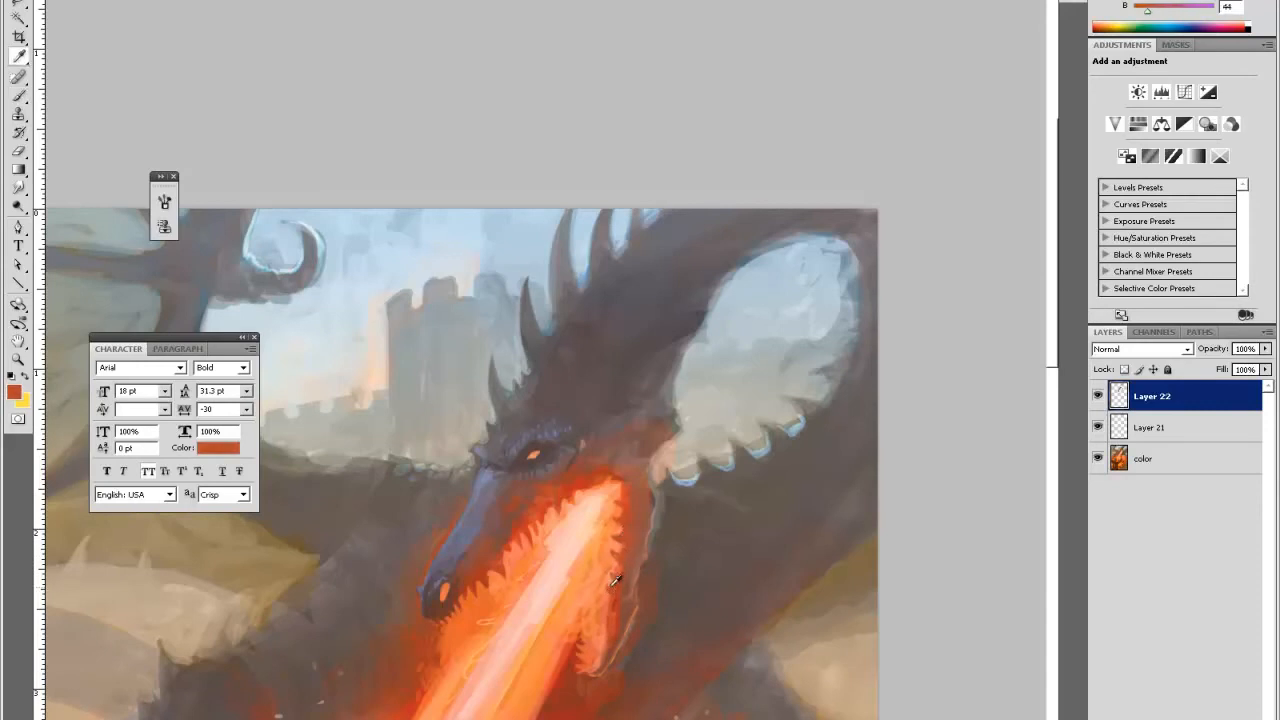
left_click(610, 585, "alt")
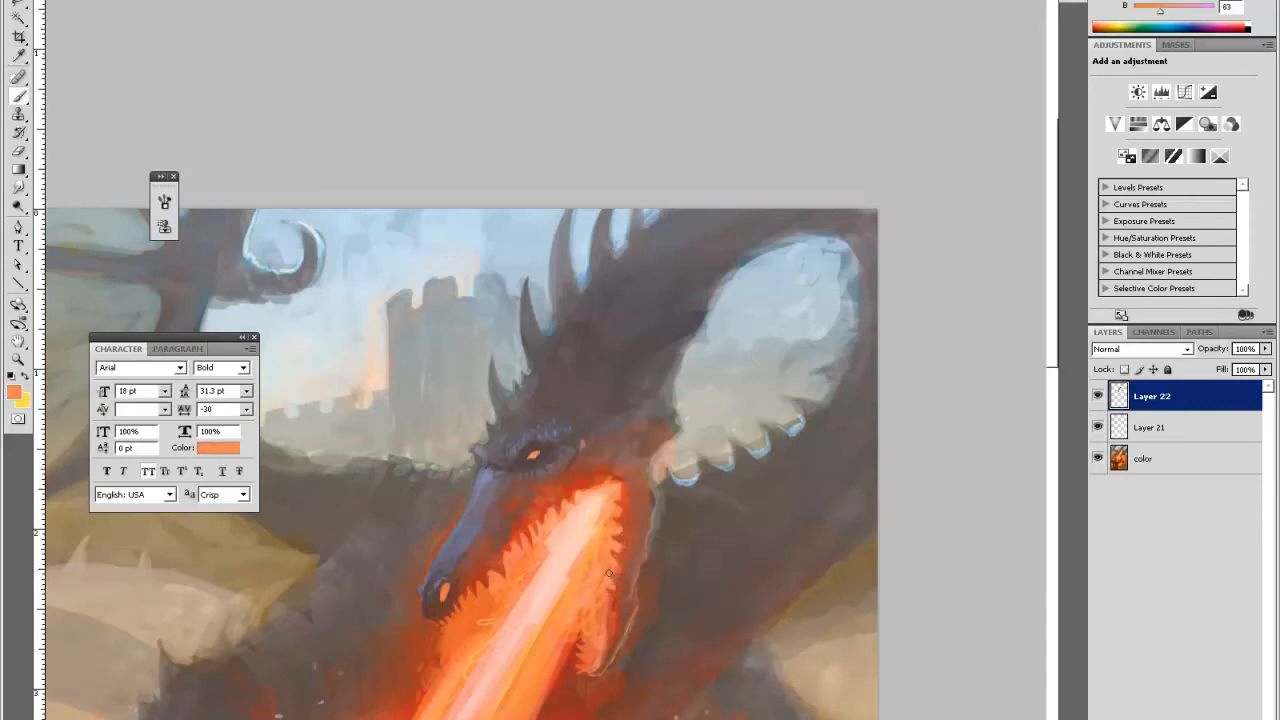
left_click(612, 606, "alt")
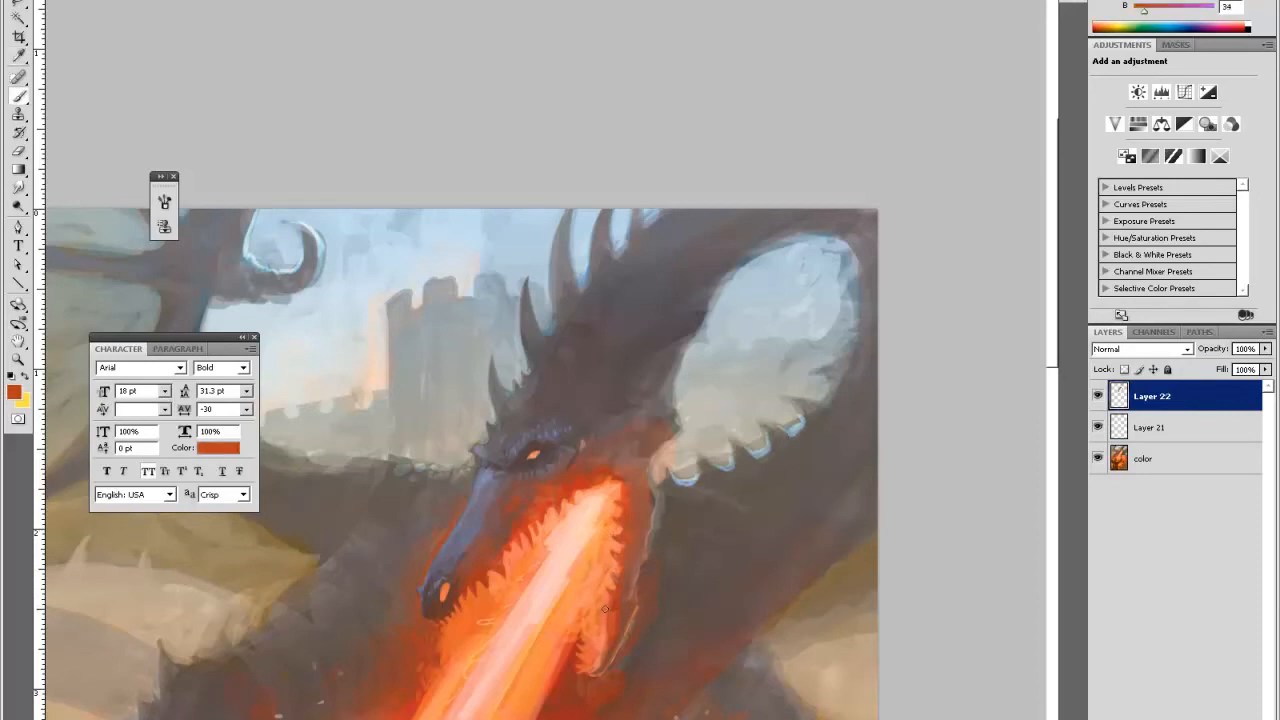
left_click(608, 610, "alt")
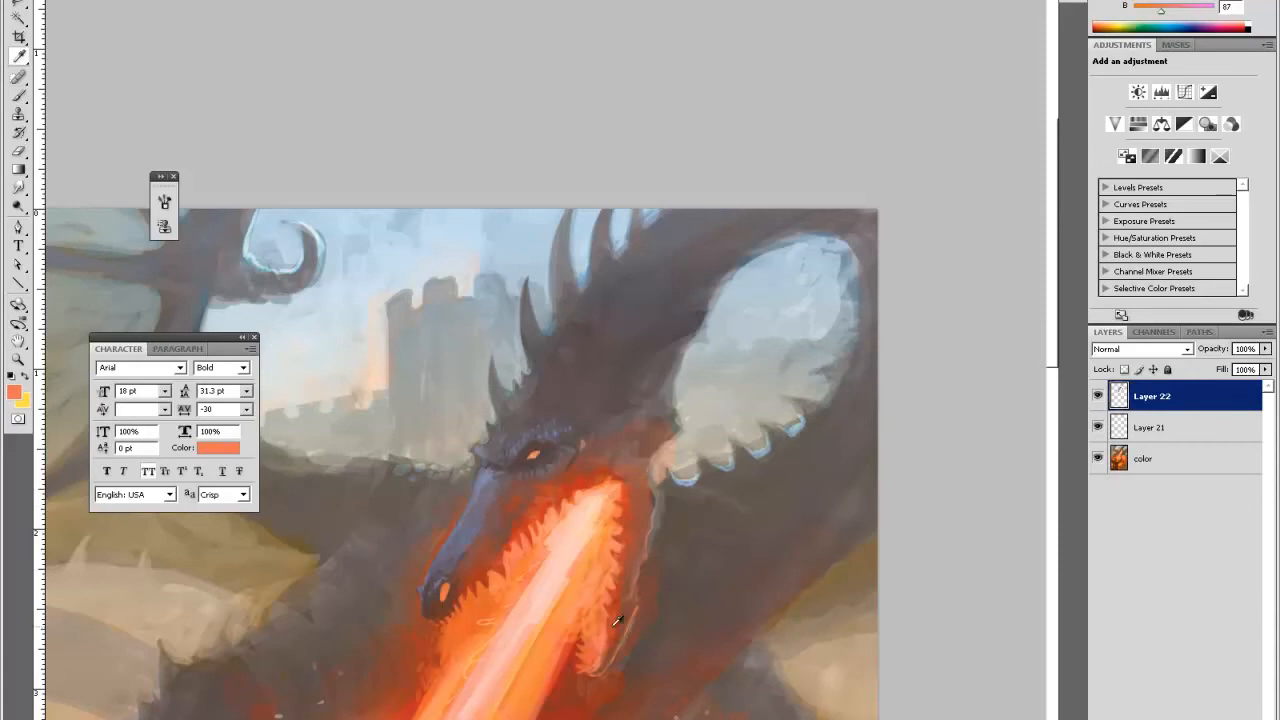
- Sharpen the teeth toward the lower jaw's tip with sampled reddish brown and bright orange
left_click(613, 628, "alt")
left_click(602, 652, "alt")
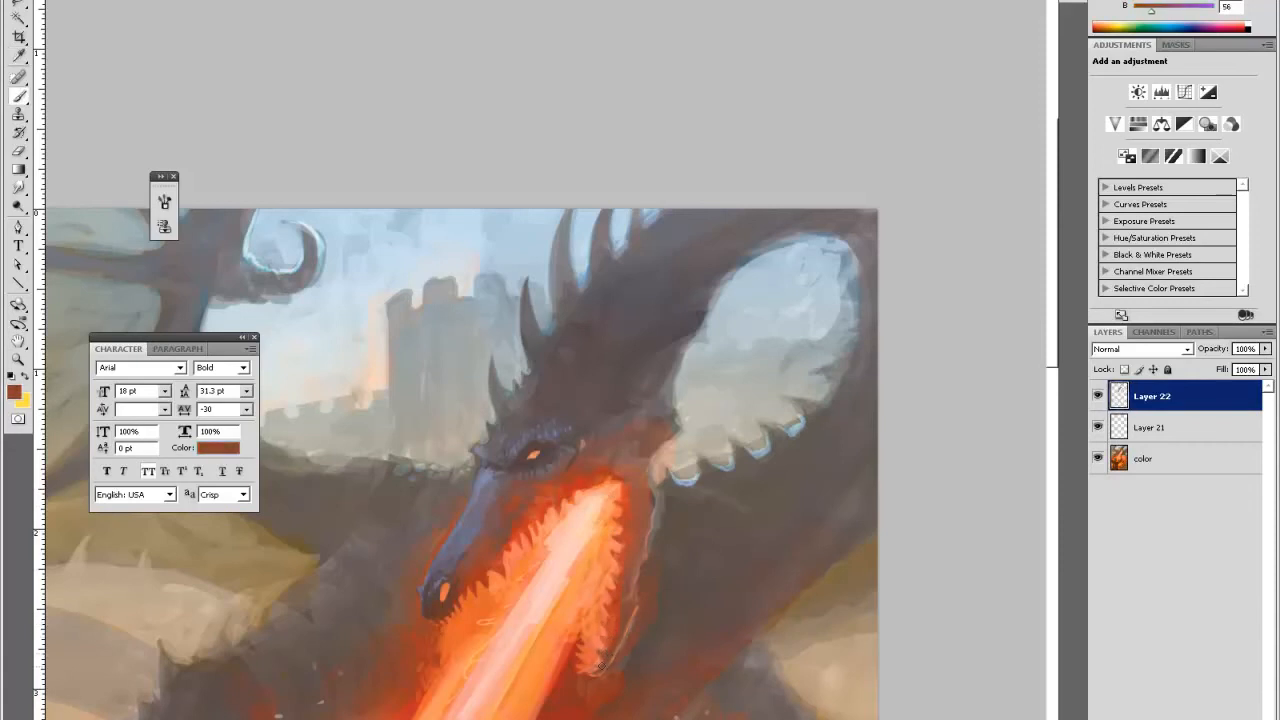
left_click(601, 658, "alt")
left_click_drag(598, 658, 599, 650)
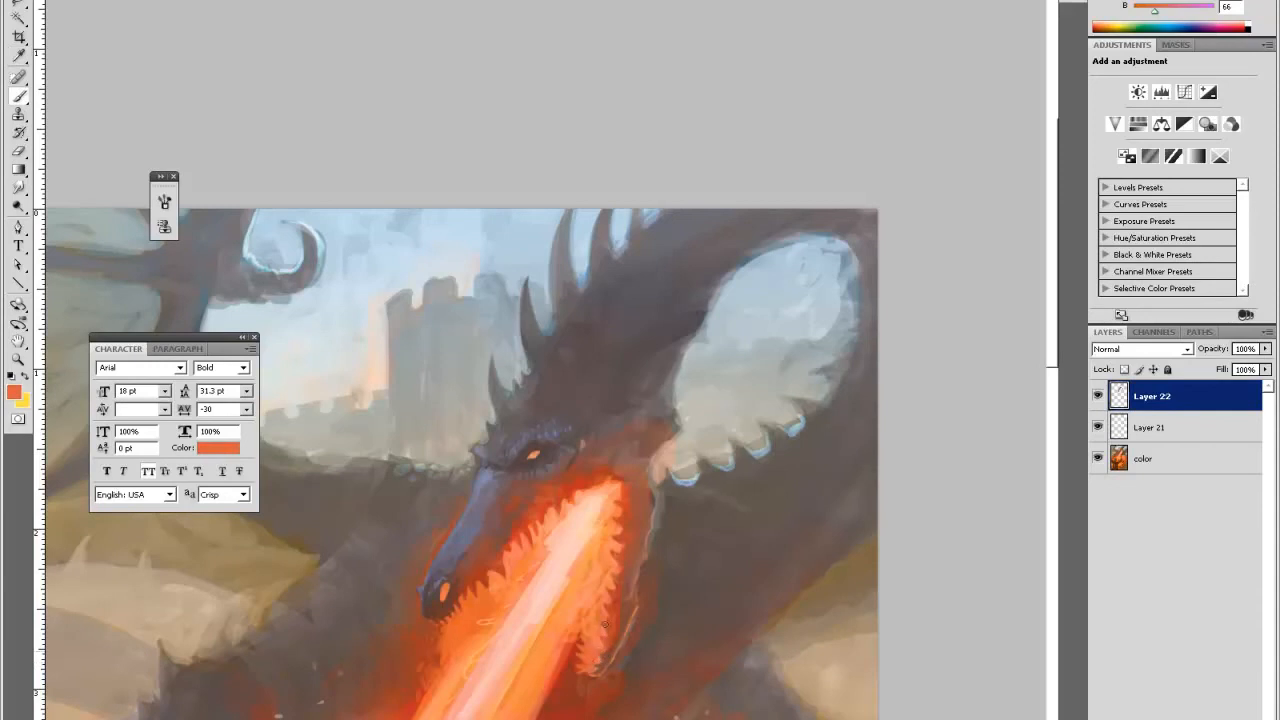
left_click(602, 630, "alt")
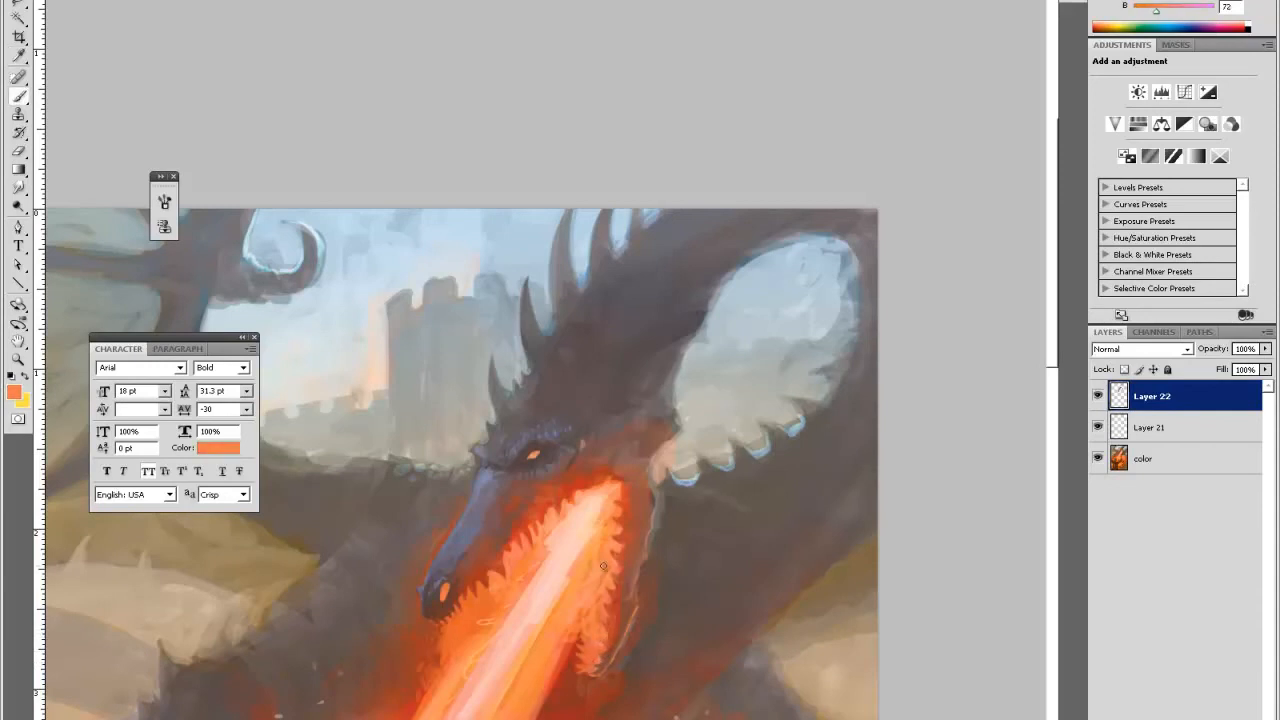
- Paint over the orange rim near the lower jaw's tip with sampled red-brown and grey-brown, softening the outer edge
left_click(621, 626, "alt")
left_click(619, 618, "alt")
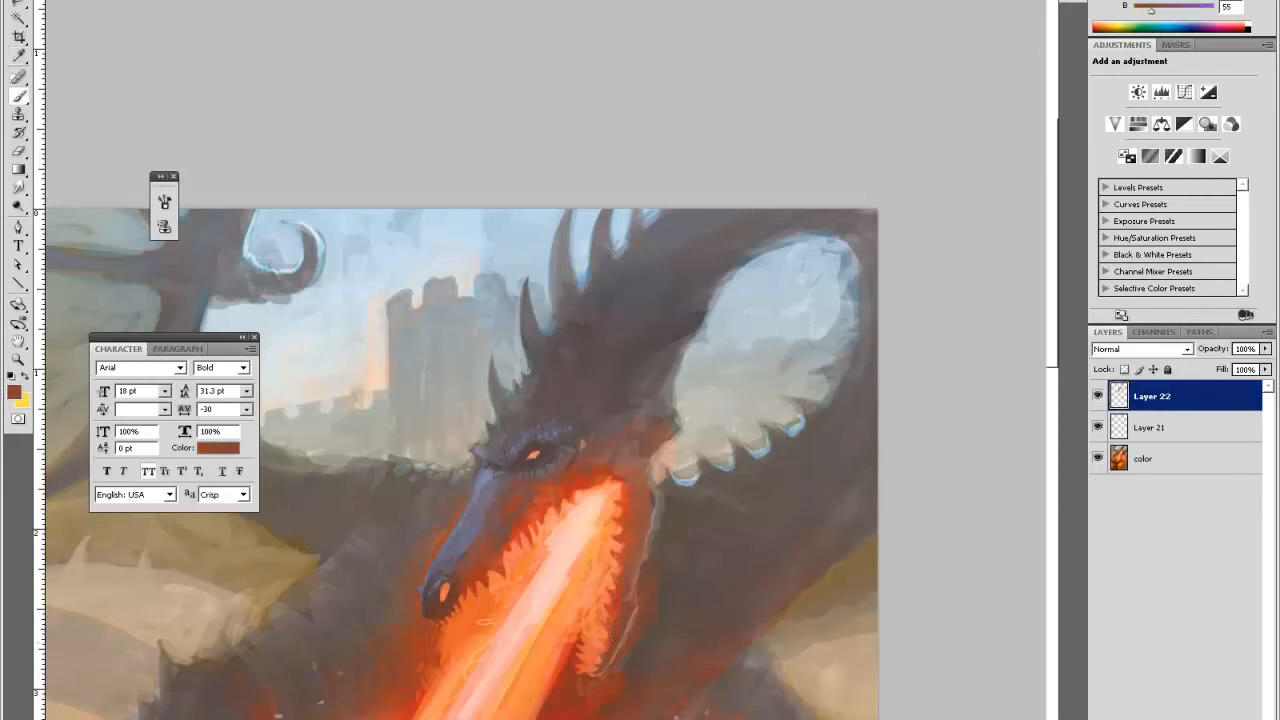
left_click(627, 652, "alt")
left_click(600, 670, "alt")
left_click(636, 632, "alt")
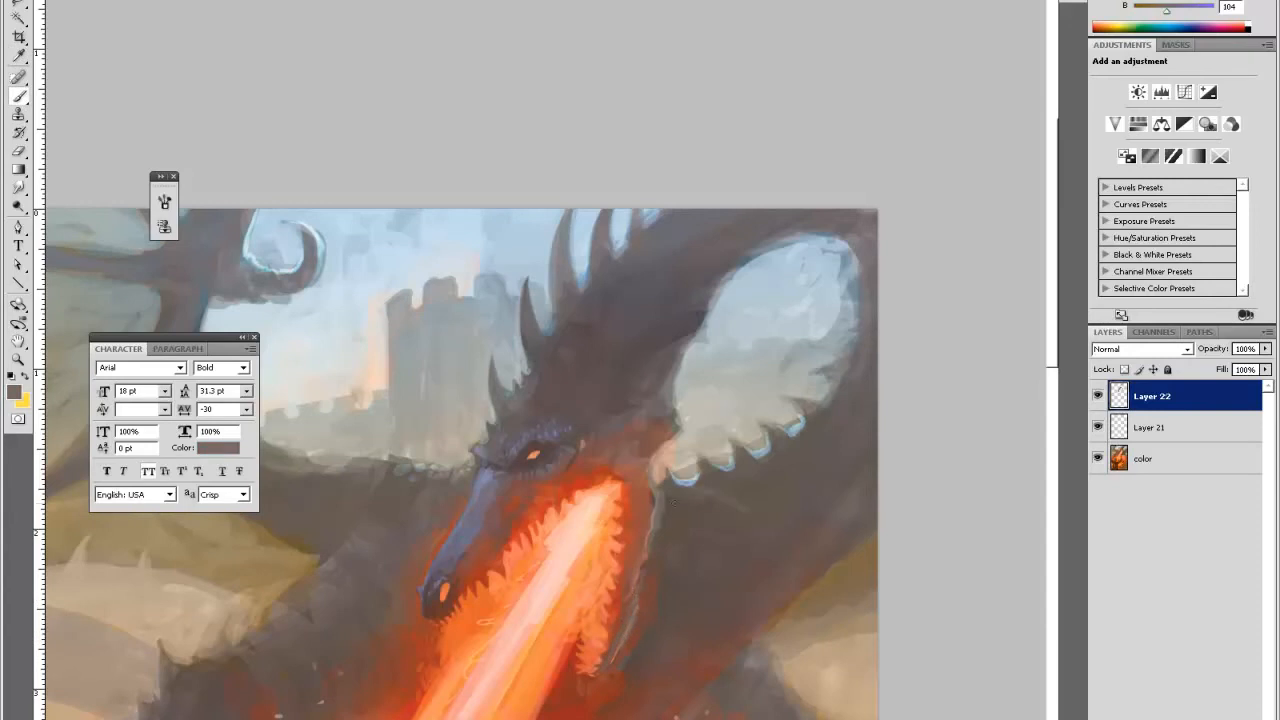
left_click(636, 634, "alt")
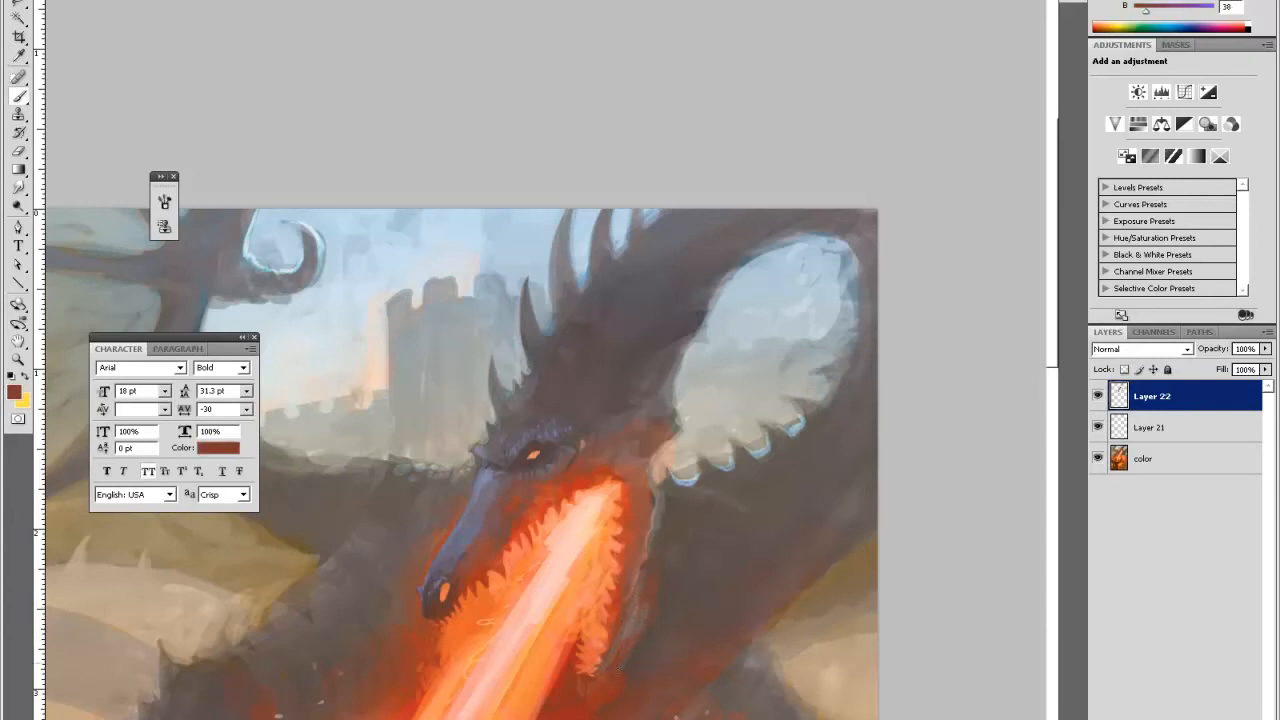
left_click_drag(641, 602, 634, 610)
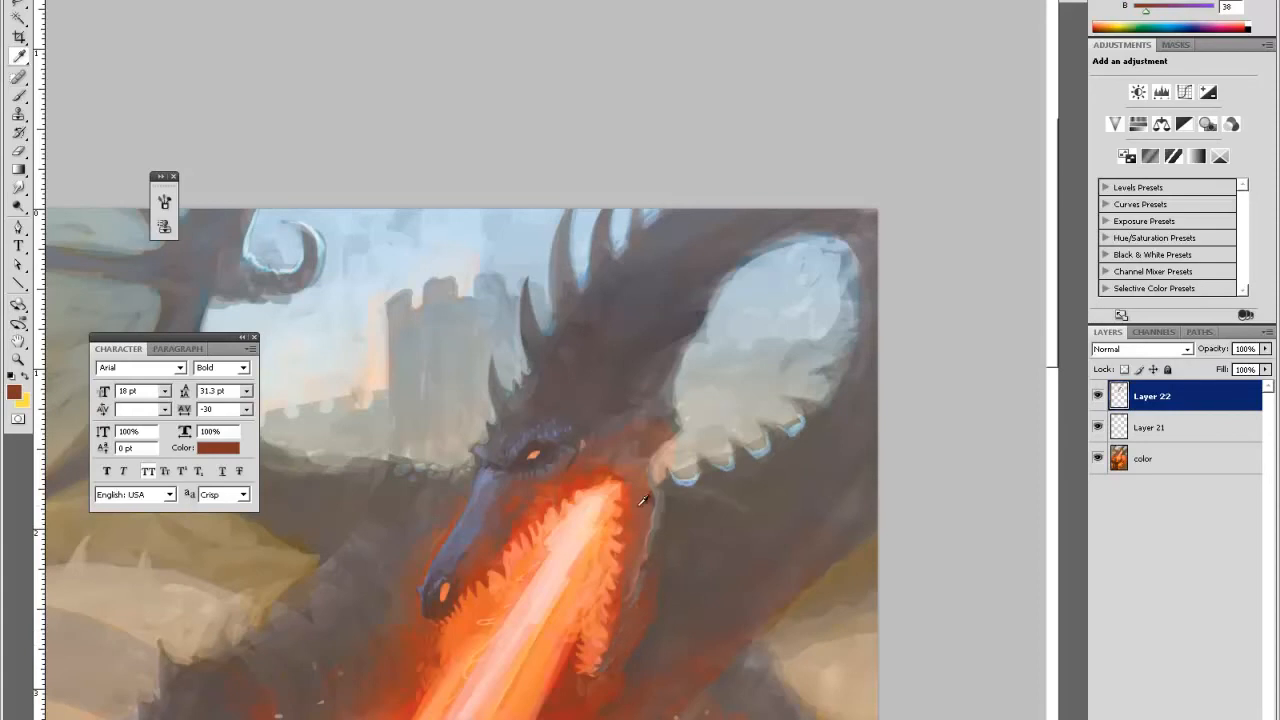
- Repaint a thin orange rim light along the lower jaw's outer edge from its tip toward the mouth corner
left_click(573, 689, "alt")
left_click(586, 606, "alt")
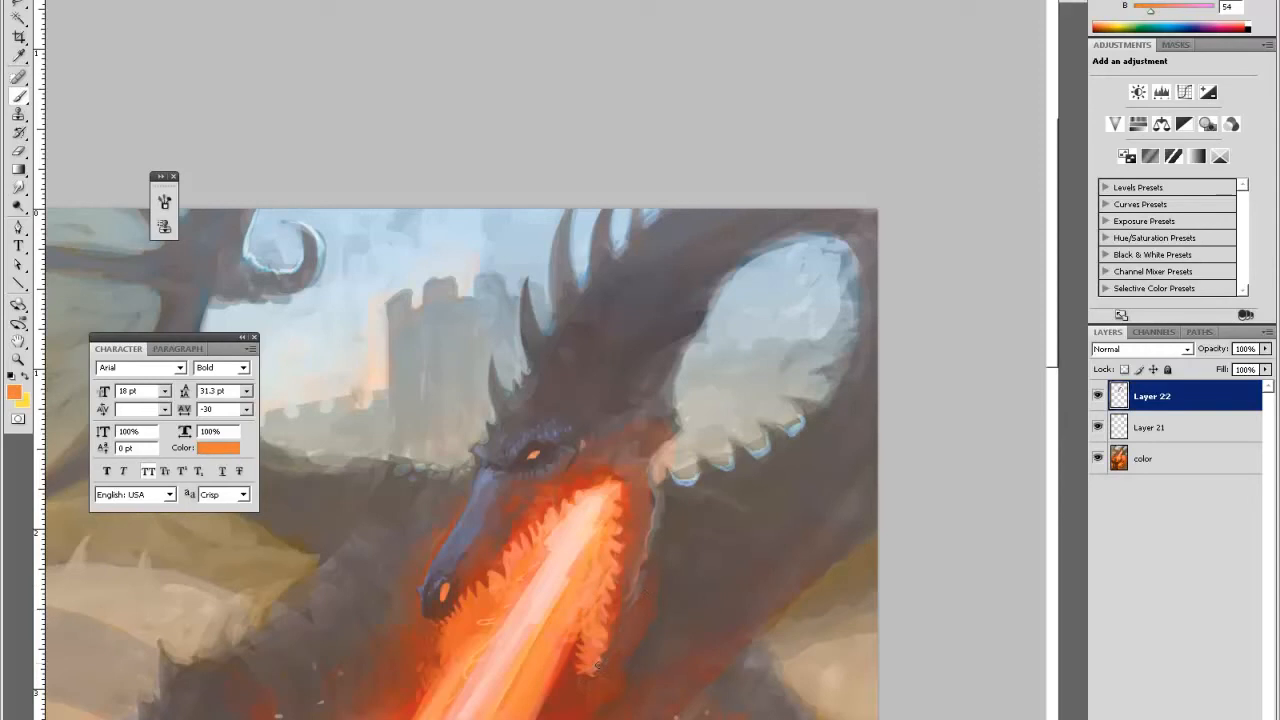
left_click_drag(593, 676, 648, 558)
left_click(652, 548, "alt")
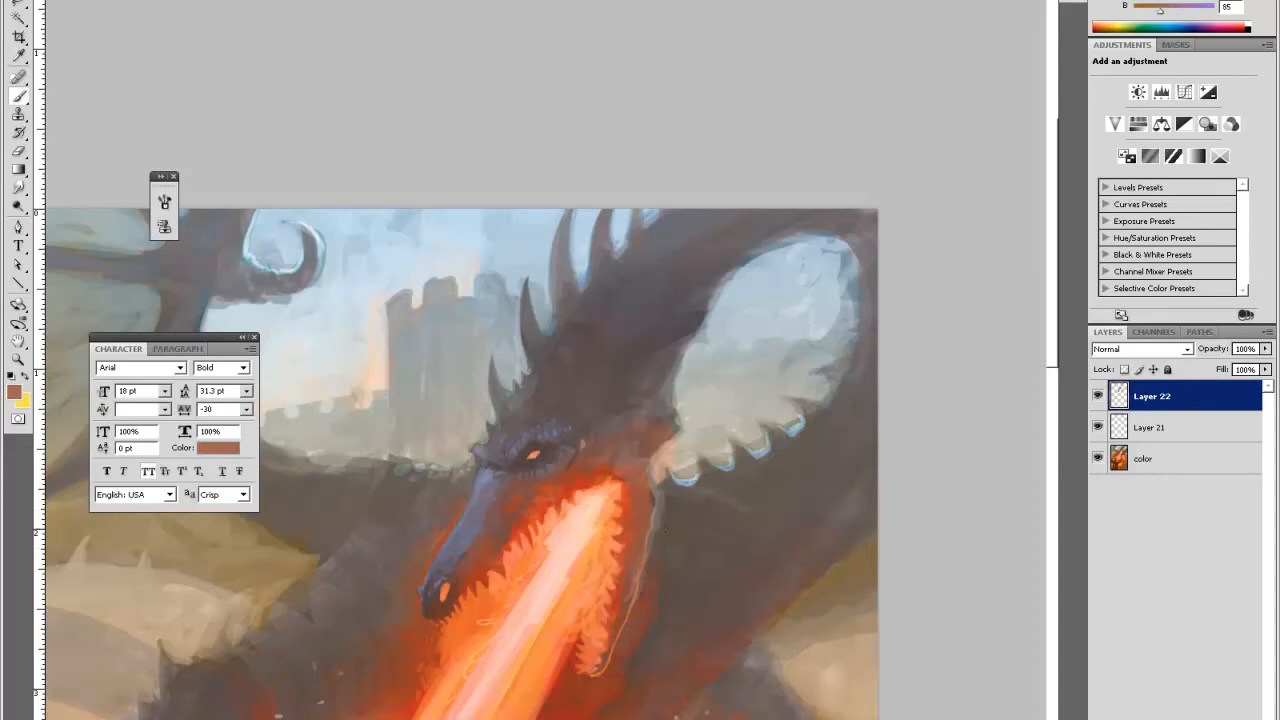
key("ctrl+minus")
key("ctrl+minus")
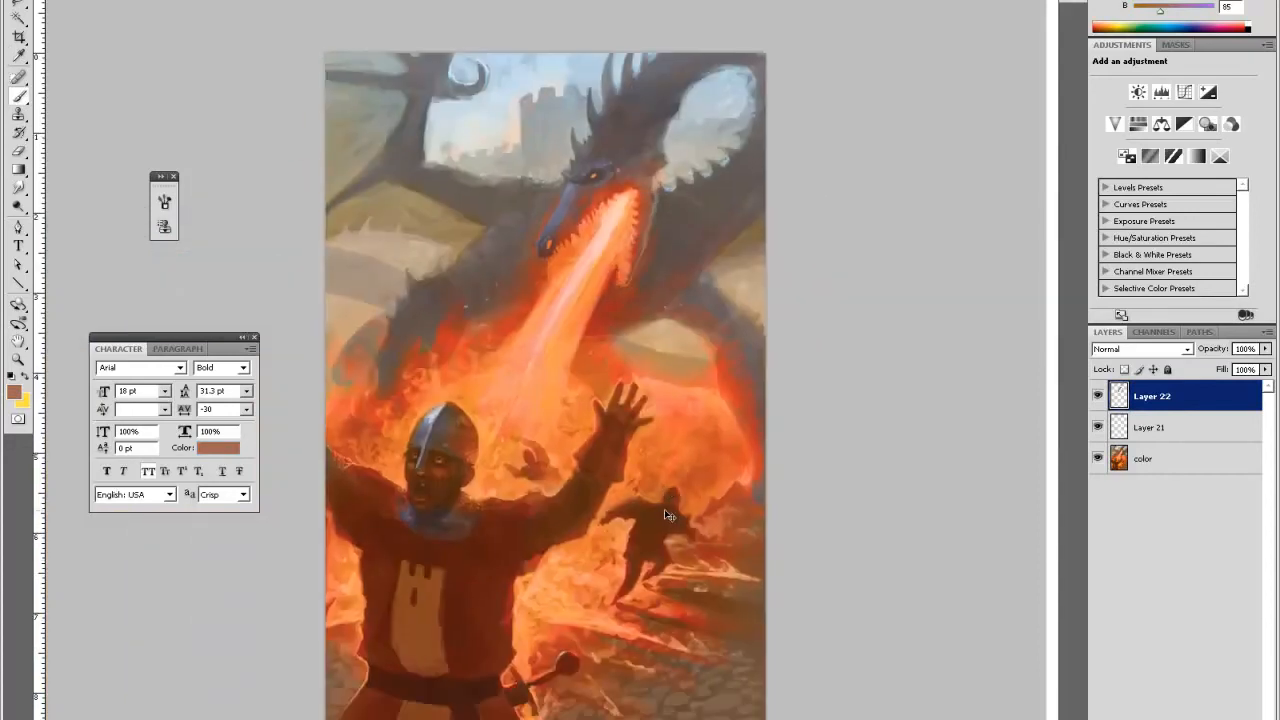
key("z")
left_click(656, 195)
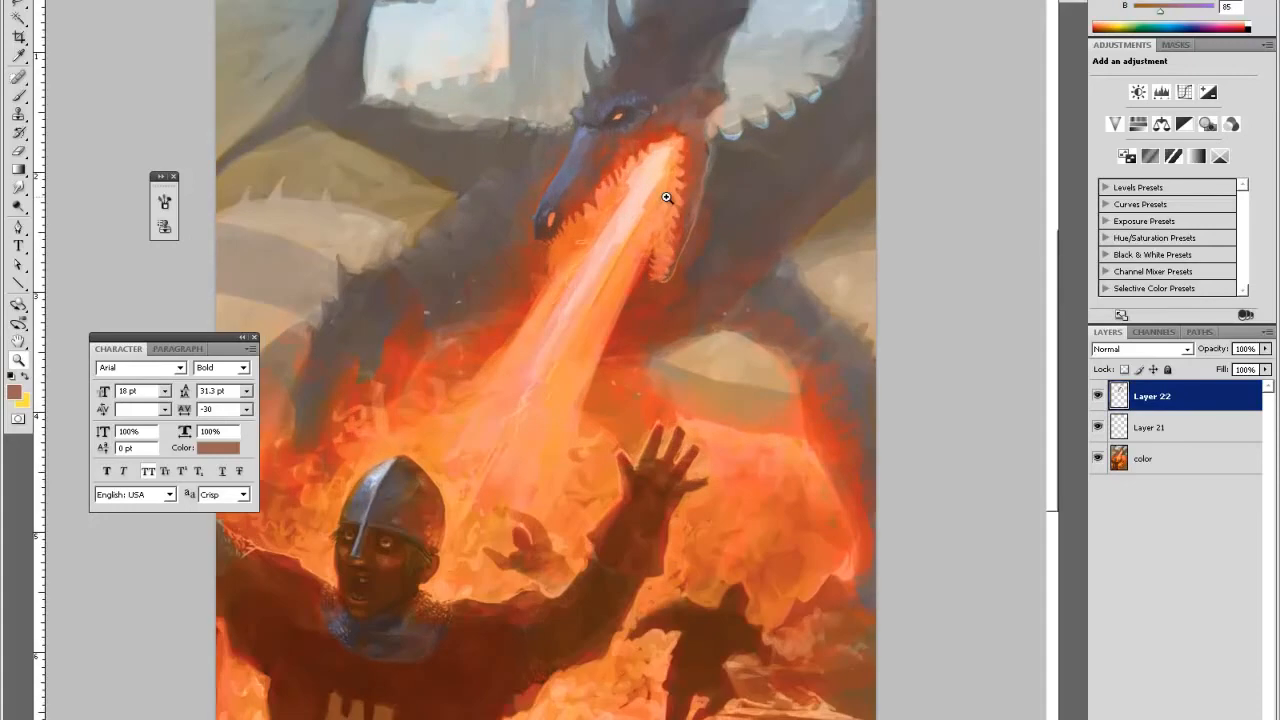
- Strengthen the blue highlight along the dragon's snout ridge from the brow toward the nostril with sampled slate blues
left_click(624, 305)
key("h")
left_click_drag(608, 348, 658, 630)
key("i")
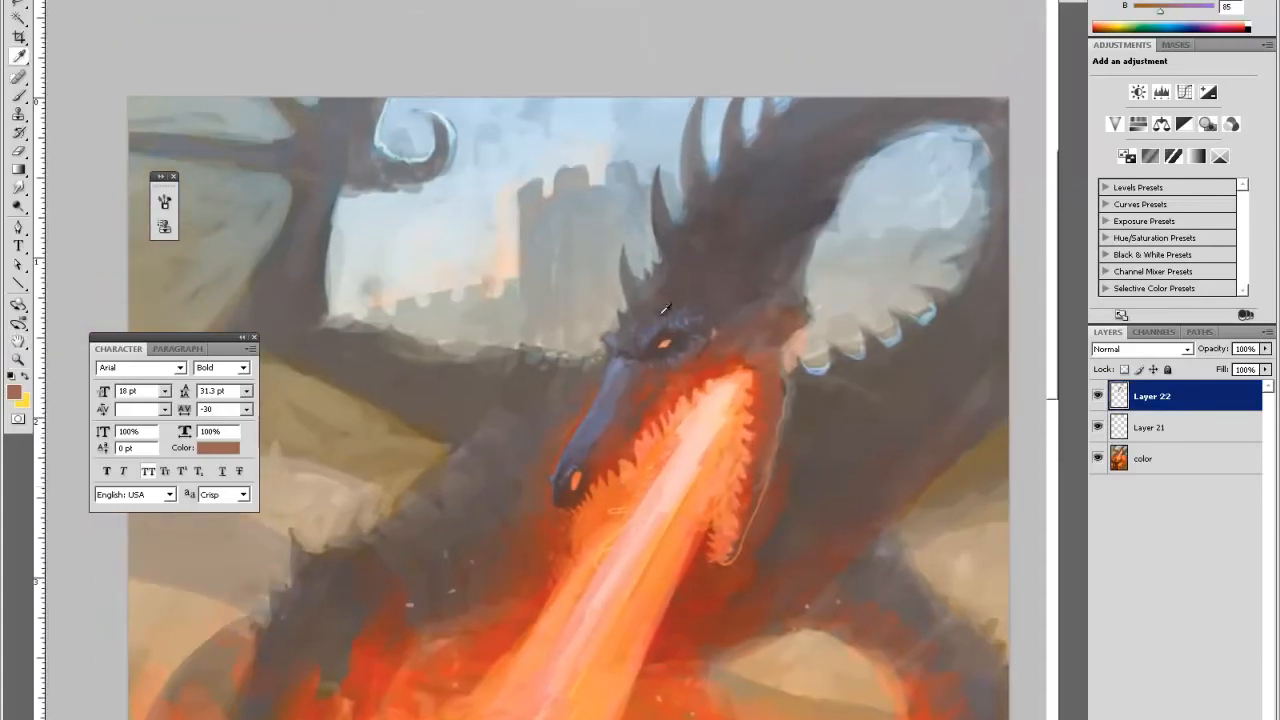
key("b")
left_click(619, 362, "alt")
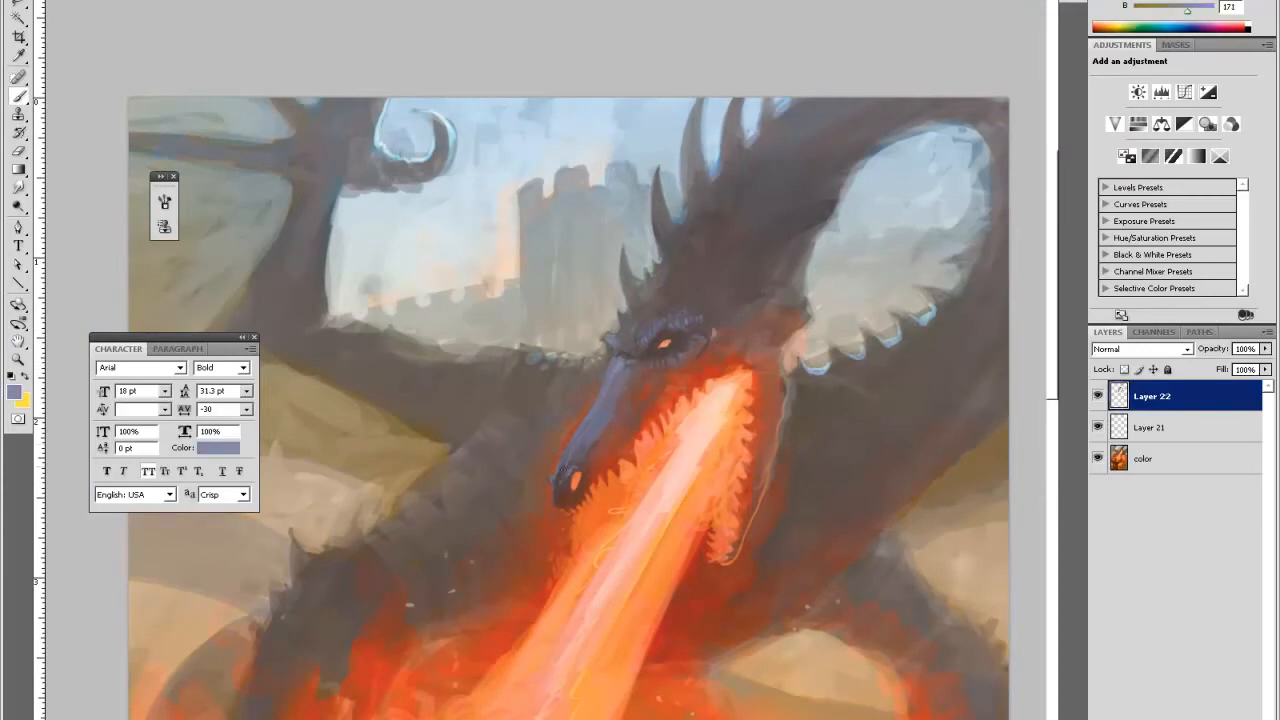
left_click(568, 450, "alt")
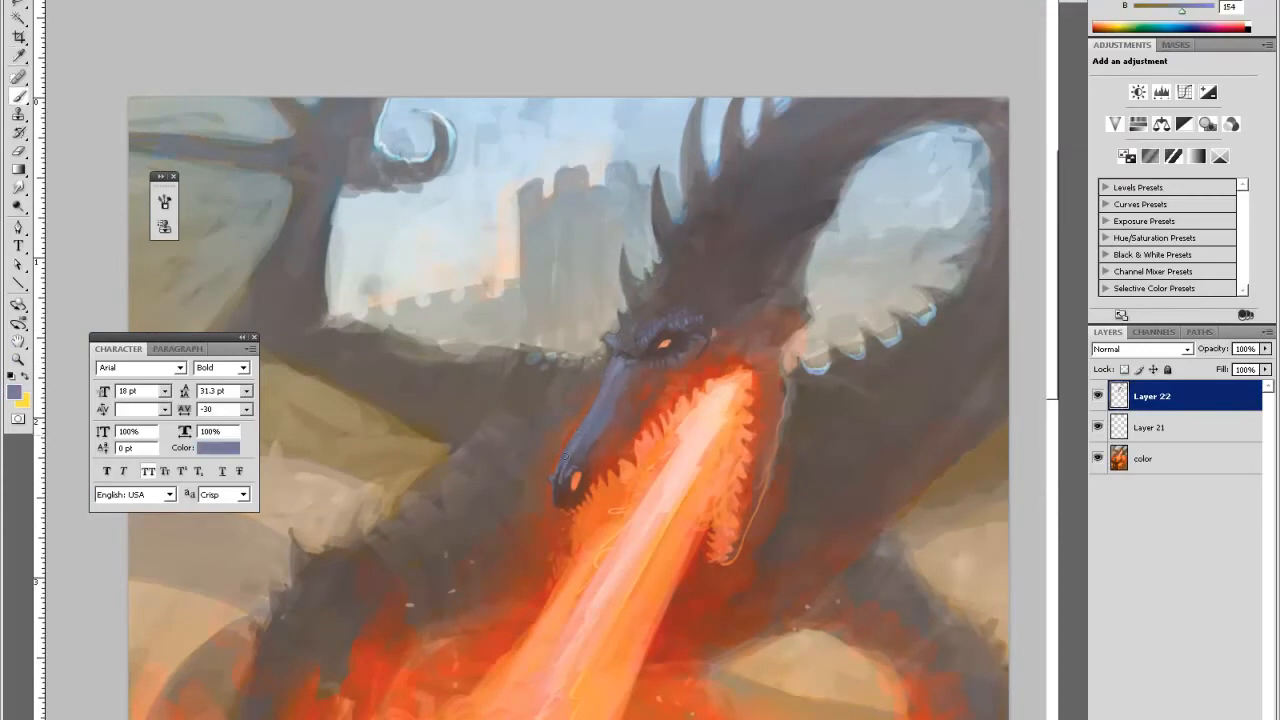
left_click(578, 430, "alt")
left_click(616, 364, "alt")
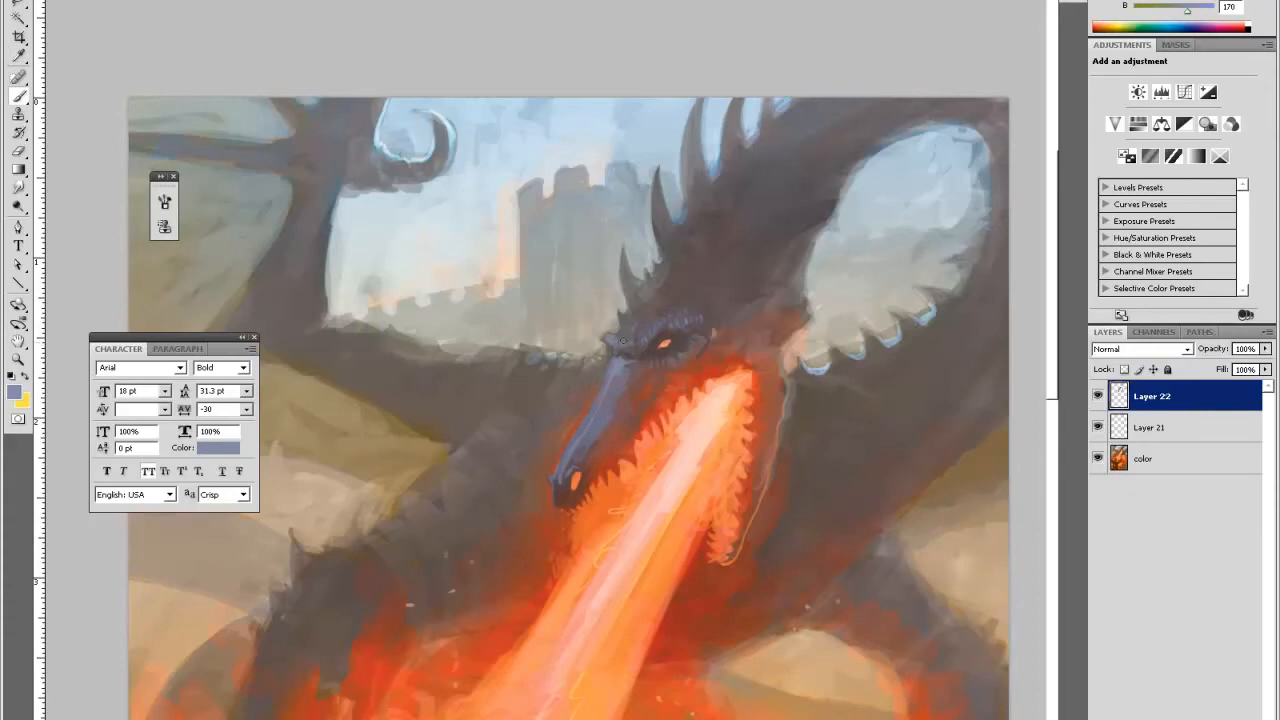
- Refine the snout between the brow and nostril with sampled dark grey, slate blue and reddish brown
left_click(630, 334, "alt")
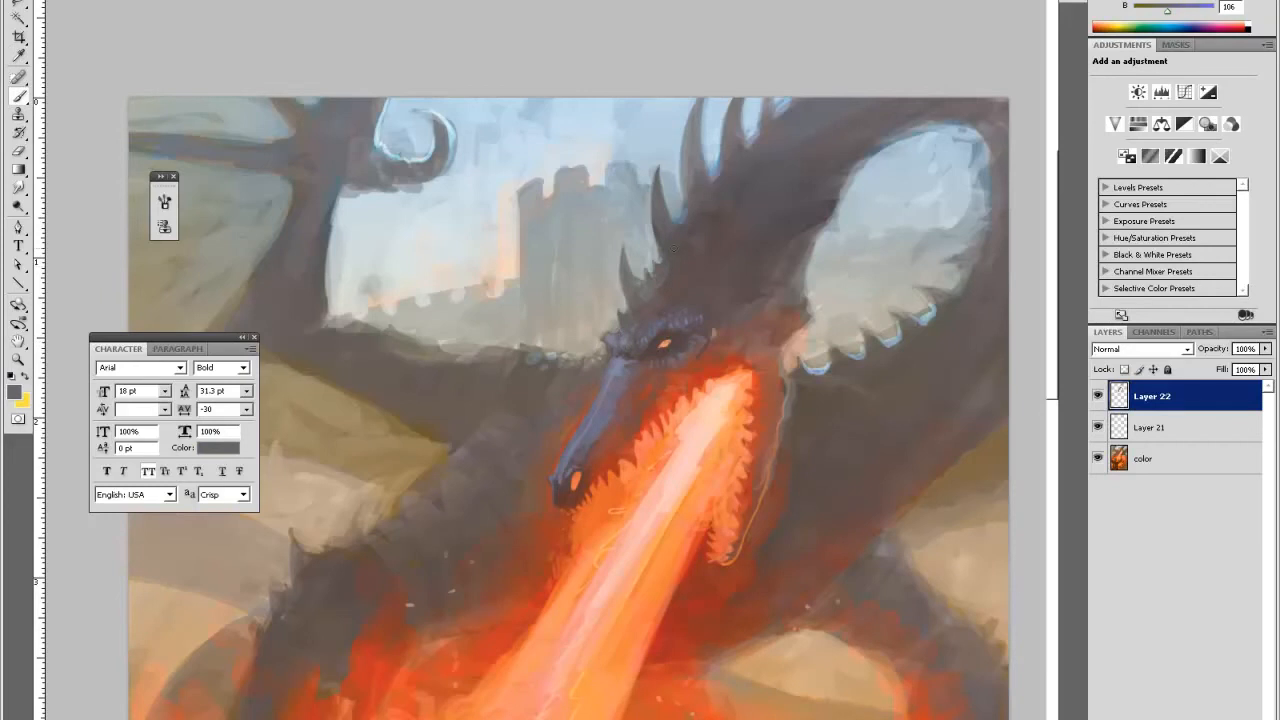
left_click(610, 376, "alt")
left_click(616, 414, "alt")
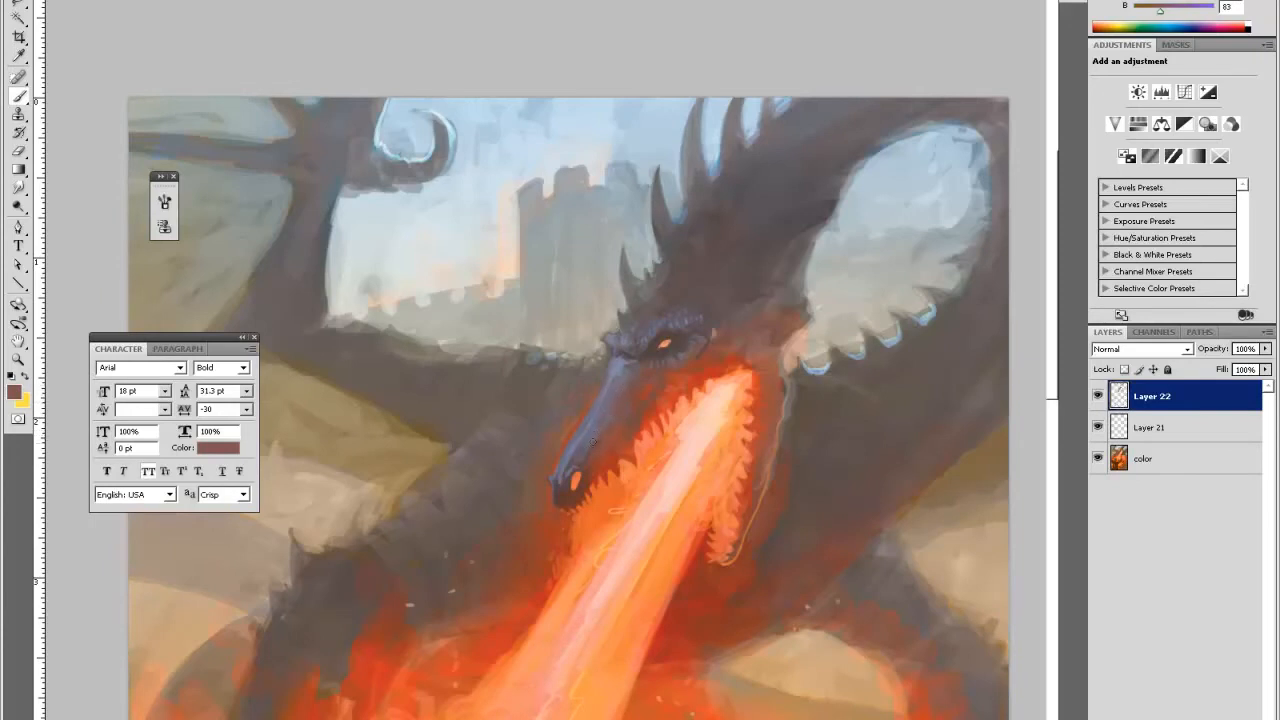
left_click(602, 421, "alt")
key("ctrl+minus")
key("ctrl+minus")
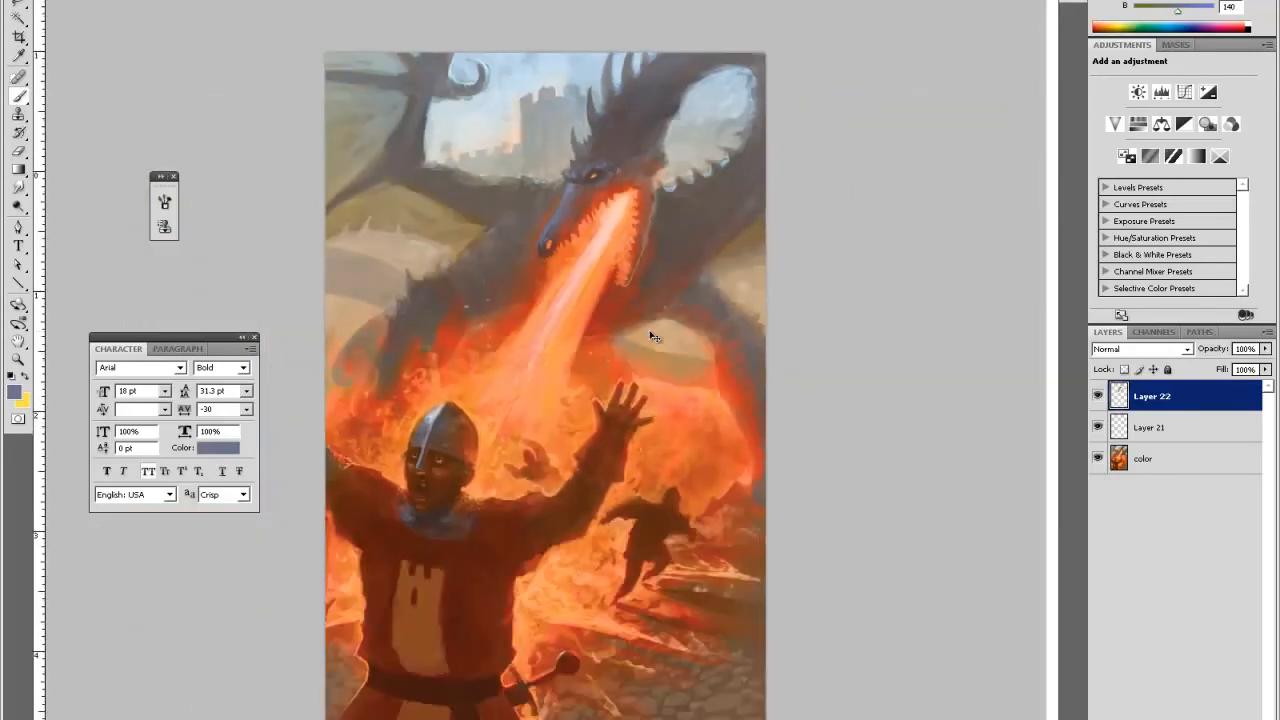
- Save the layered painting as the Photoshop file A_E06, replacing the existing version
key("z")
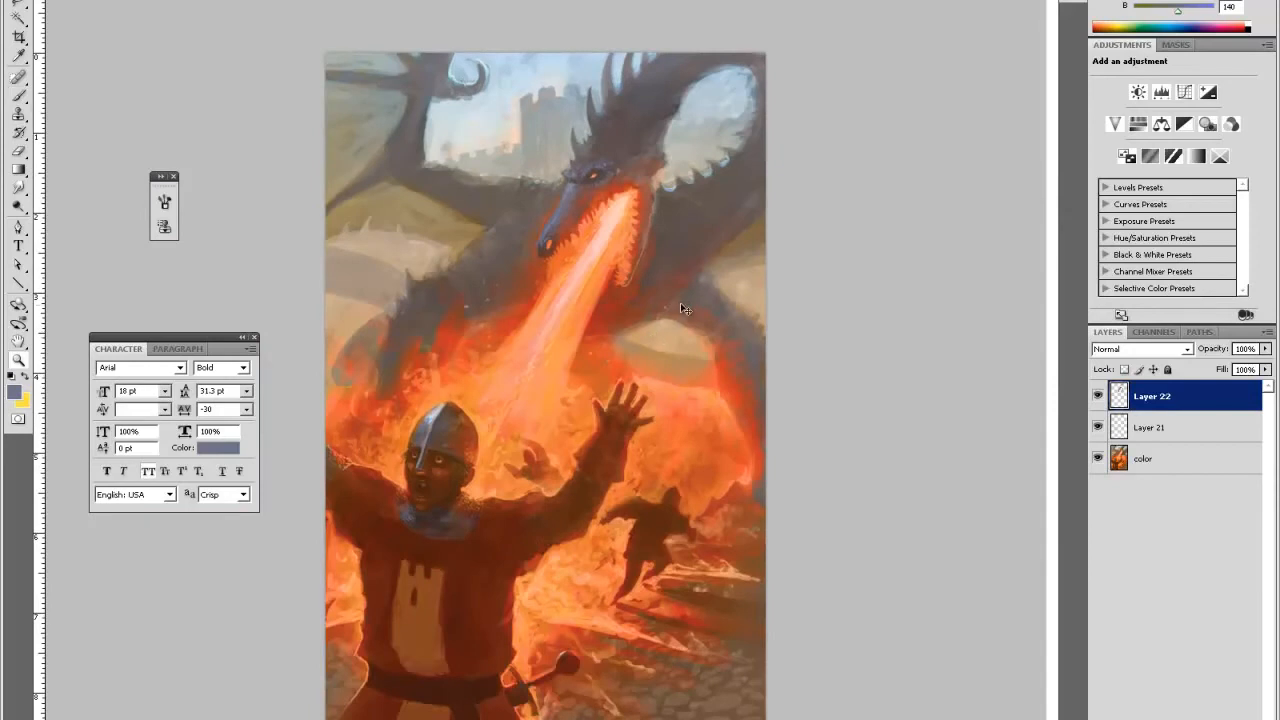
left_click(698, 340)
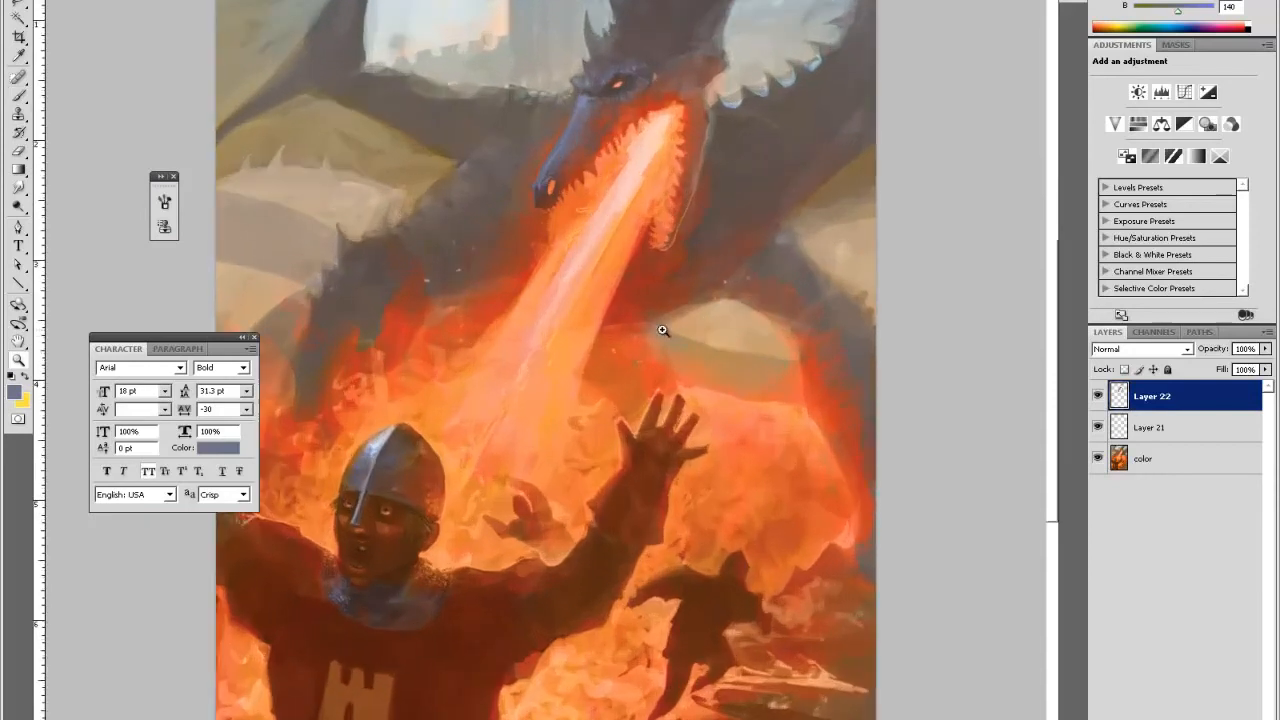
scroll(654, 368, "up", 5)
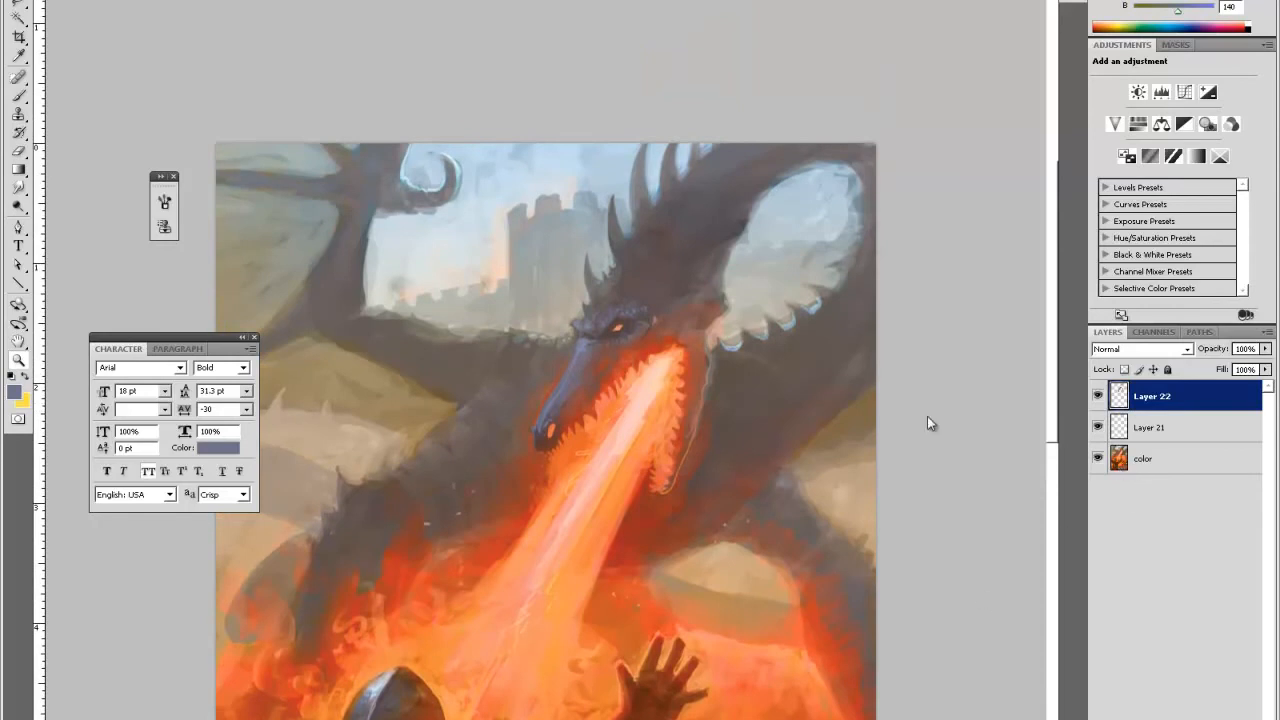
key("ctrl+shift+s")
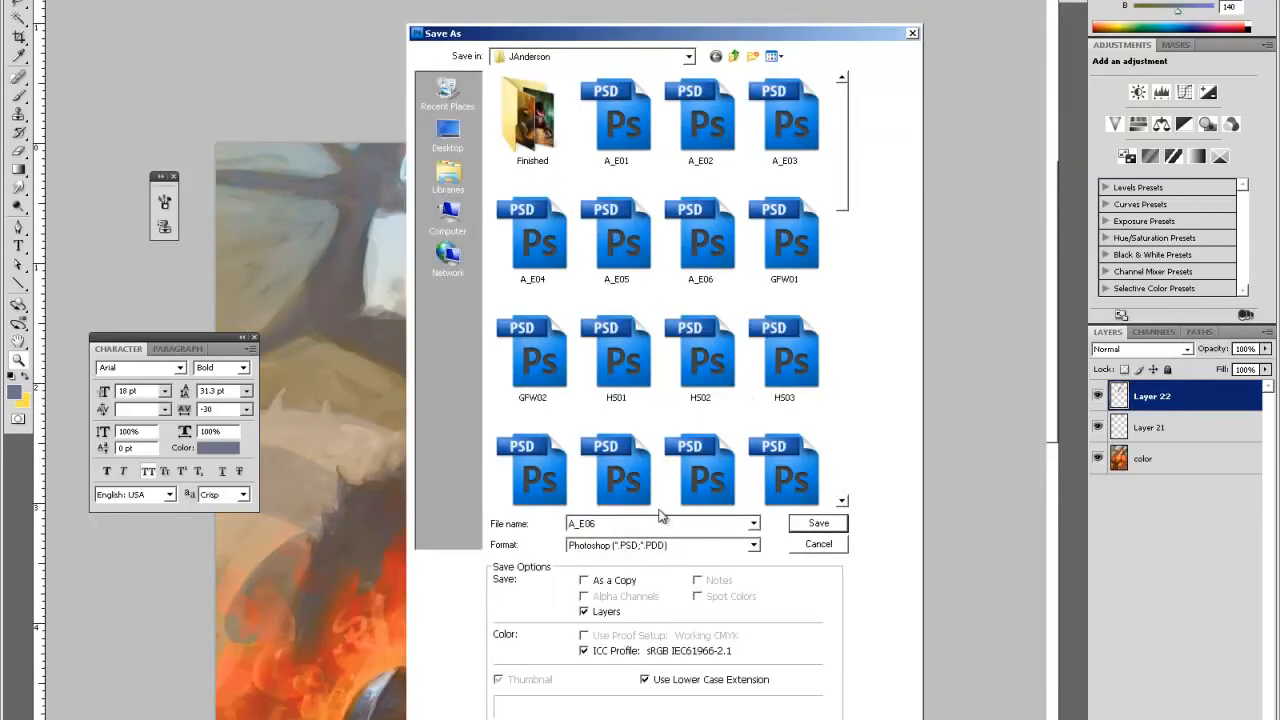
key("Return")
key("Return")
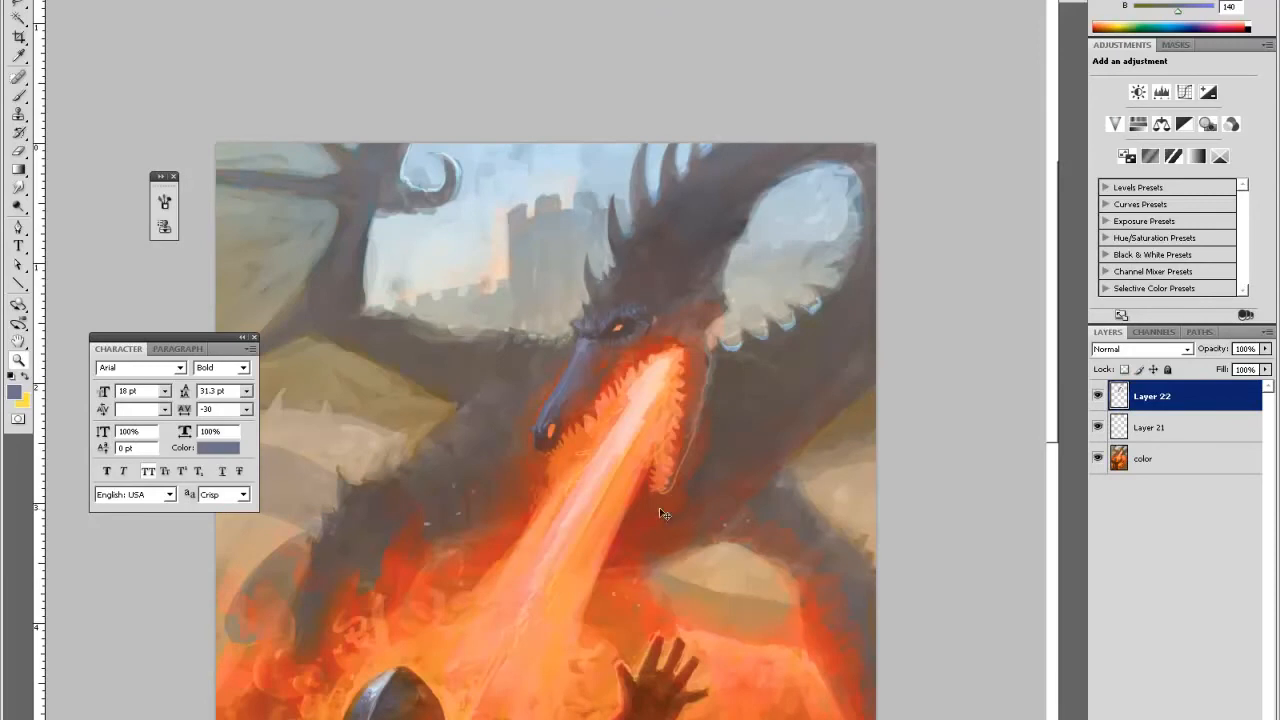
- Merge all visible layers into one and duplicate the merged layer
key("ctrl+shift+e")
double_click(1145, 403)
left_click(1058, 410)
right_click(1186, 400)
left_click(1192, 457)
key("Return")
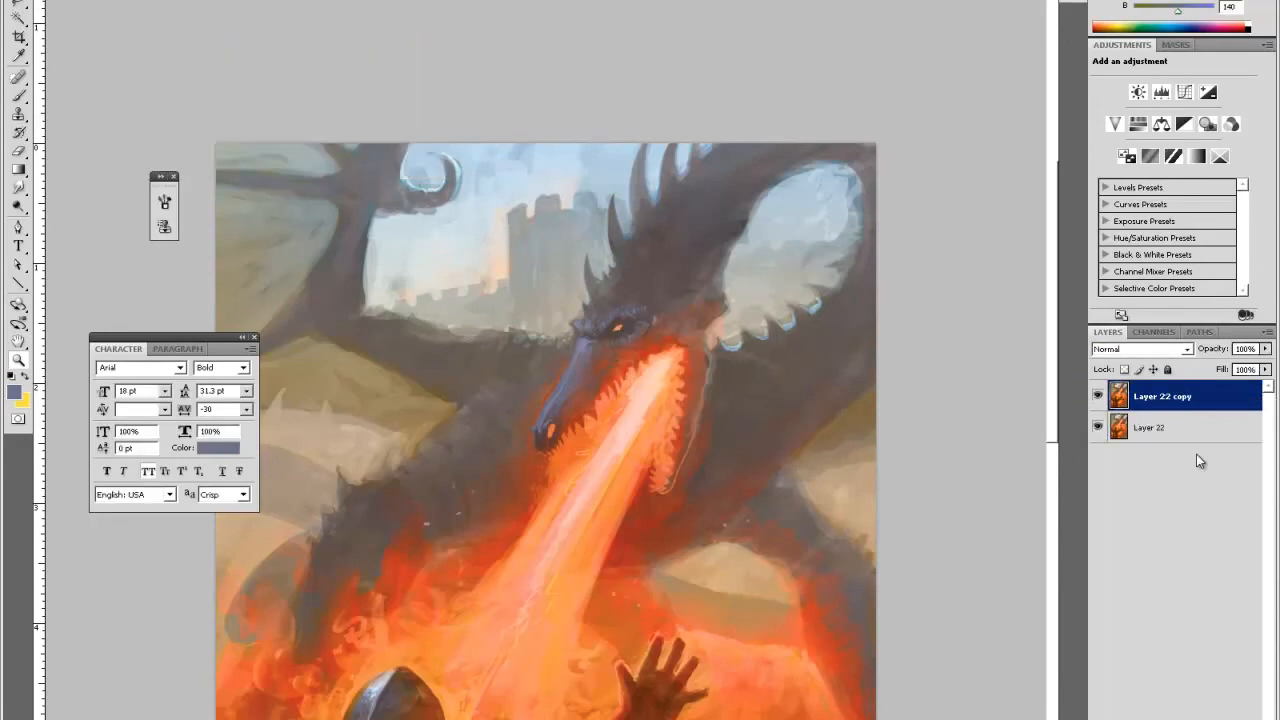
- Use Liquify with a 385 brush size on the duplicate layer to push the snout and lower jaw apart, opening the mouth wider
key("ctrl+shift+x")
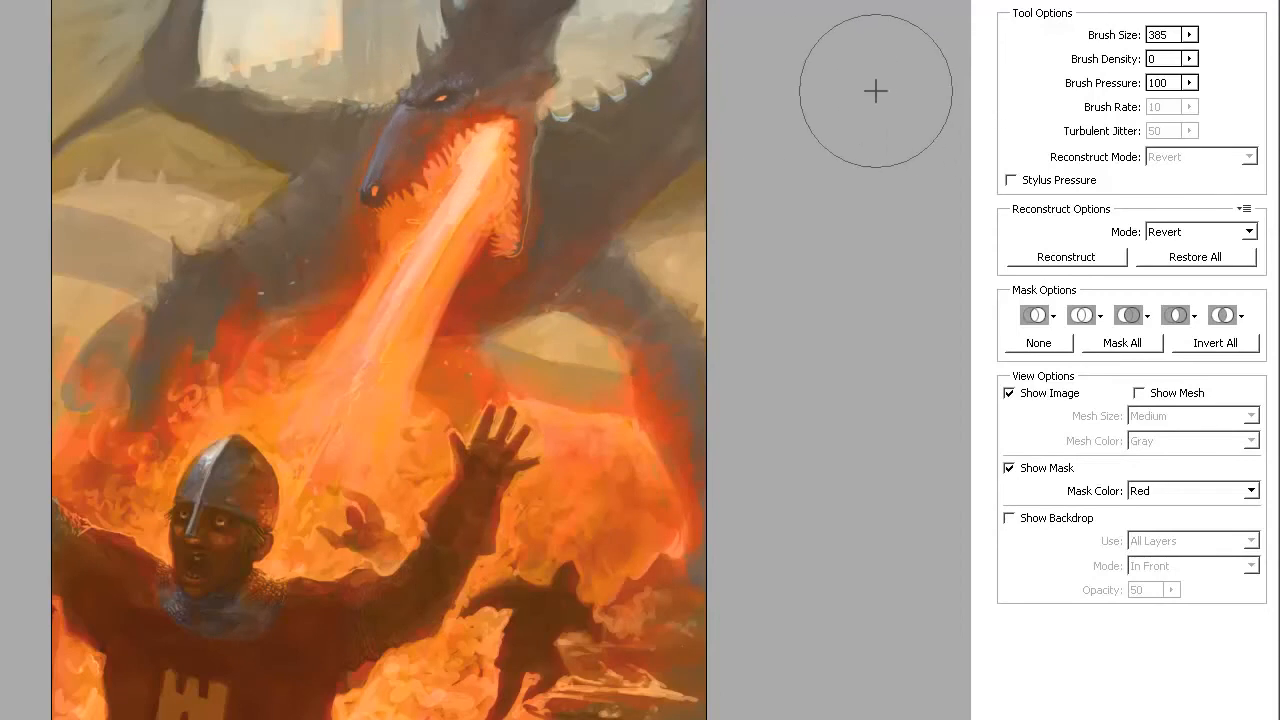
mouse_move(500, 145)
left_mouse_down()
mouse_move(500, 134)
mouse_move(548, 208)
mouse_move(530, 182)
mouse_move(509, 266)
mouse_move(535, 220)
left_mouse_up()
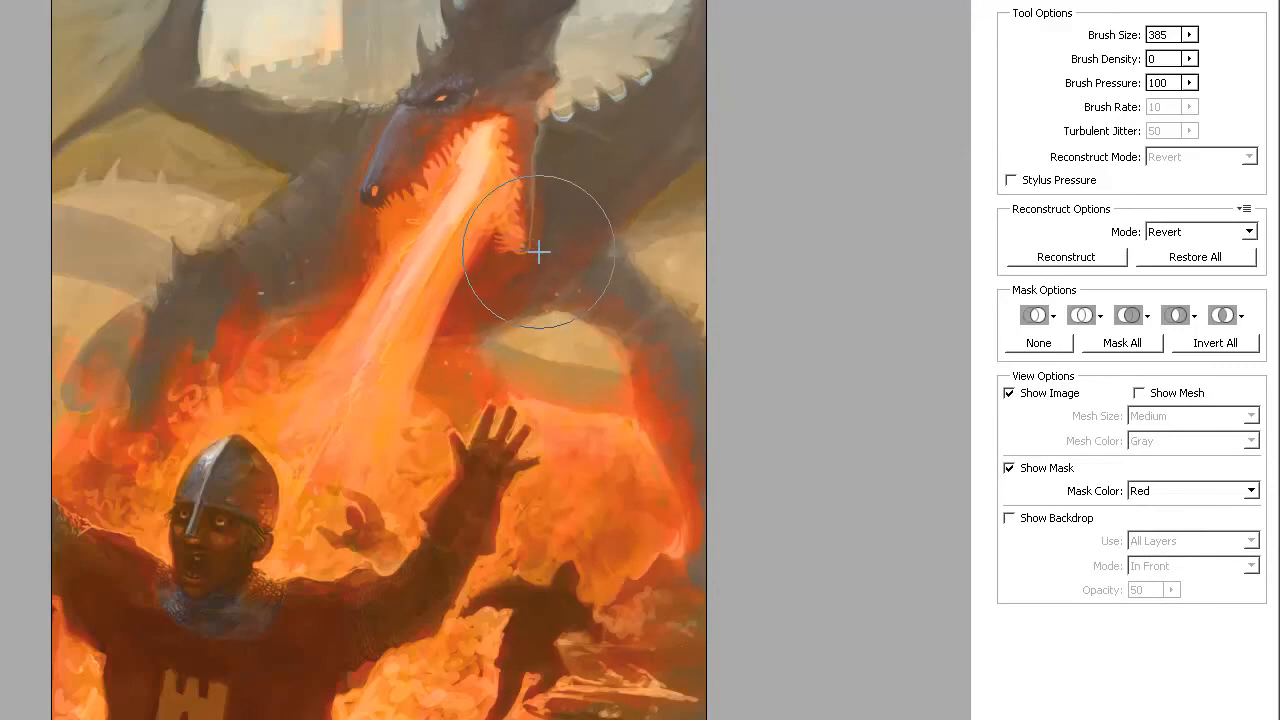
left_click_drag(365, 213, 360, 220)
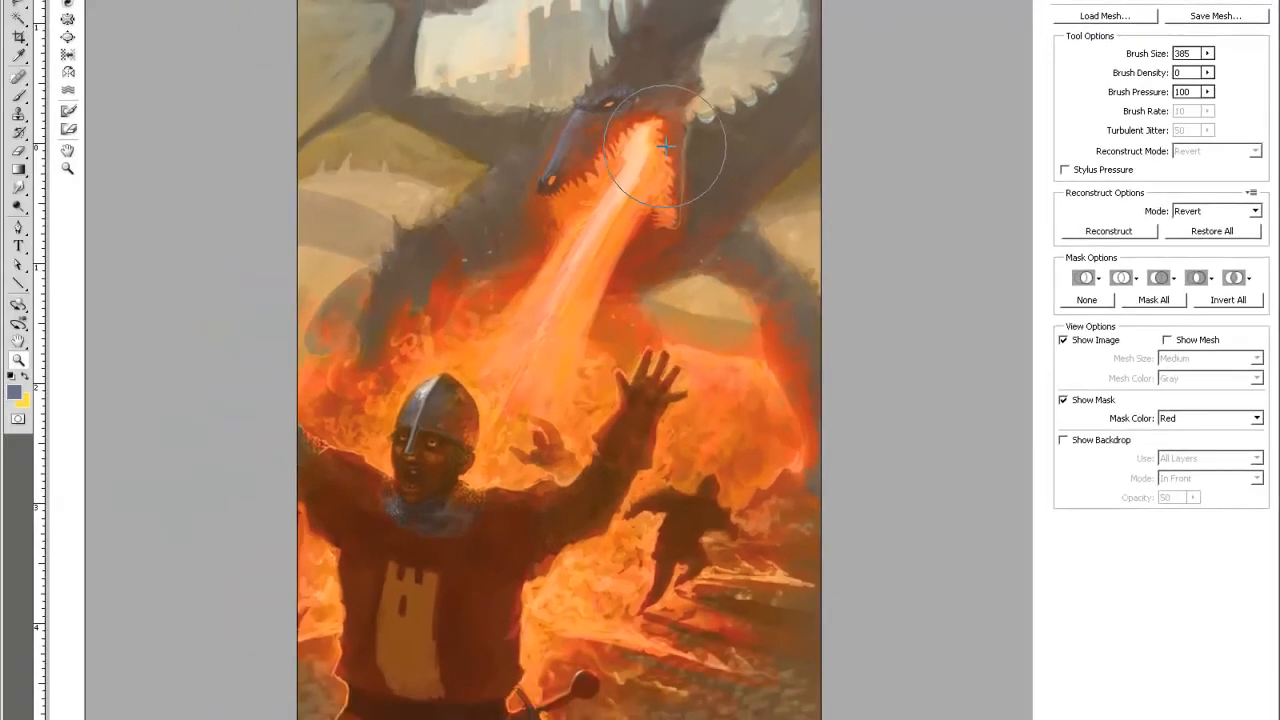
mouse_move(663, 146)
left_mouse_down()
mouse_move(690, 170)
mouse_move(690, 215)
mouse_move(655, 234)
mouse_move(688, 197)
mouse_move(712, 212)
mouse_move(716, 180)
mouse_move(690, 200)
left_mouse_up()
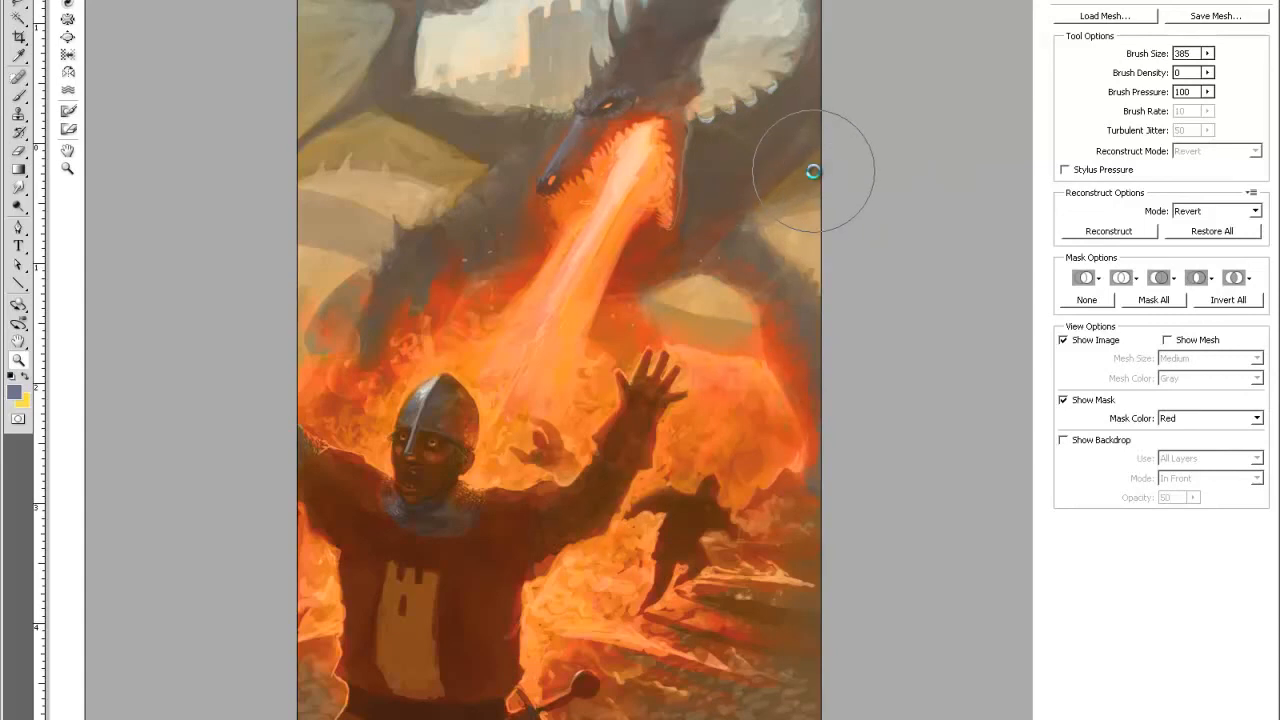
key("Return")
left_click(805, 174)
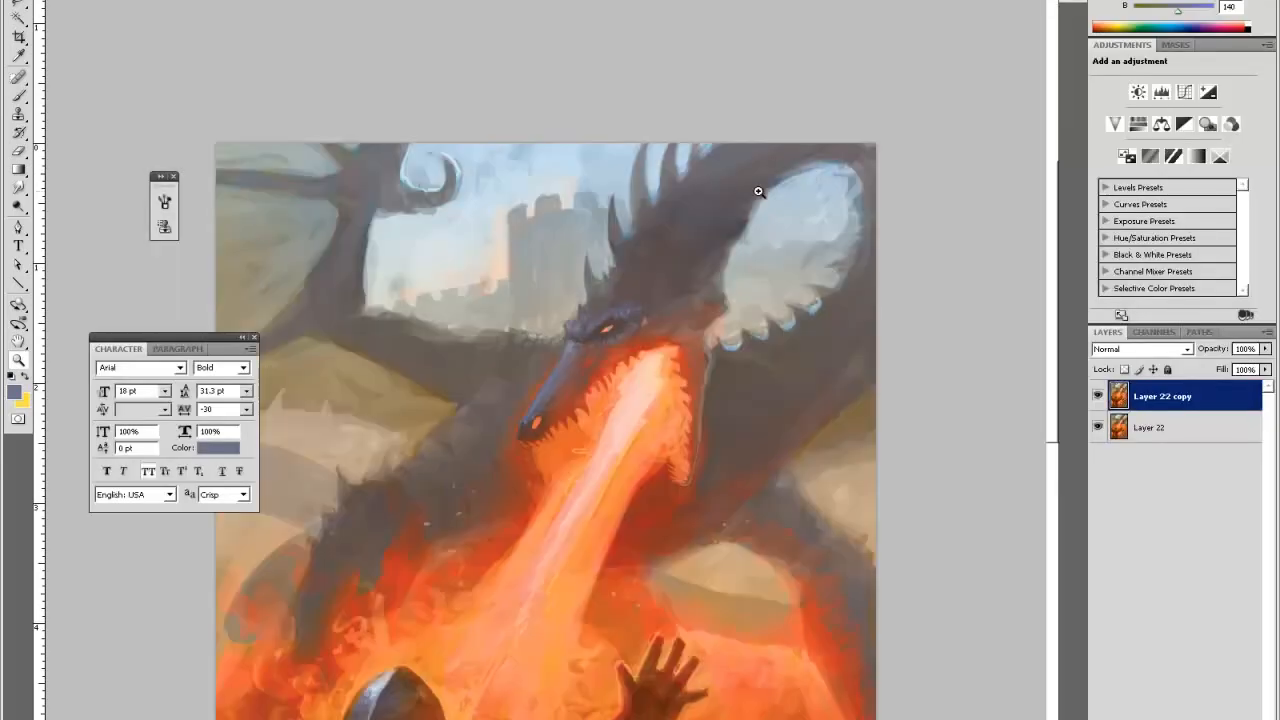
- Touch up the teeth and edges of the reshaped jaws with sampled dark orange-red and light orange
key("i")
left_click(667, 463)
key("b")
right_click(668, 464)
key("Escape")
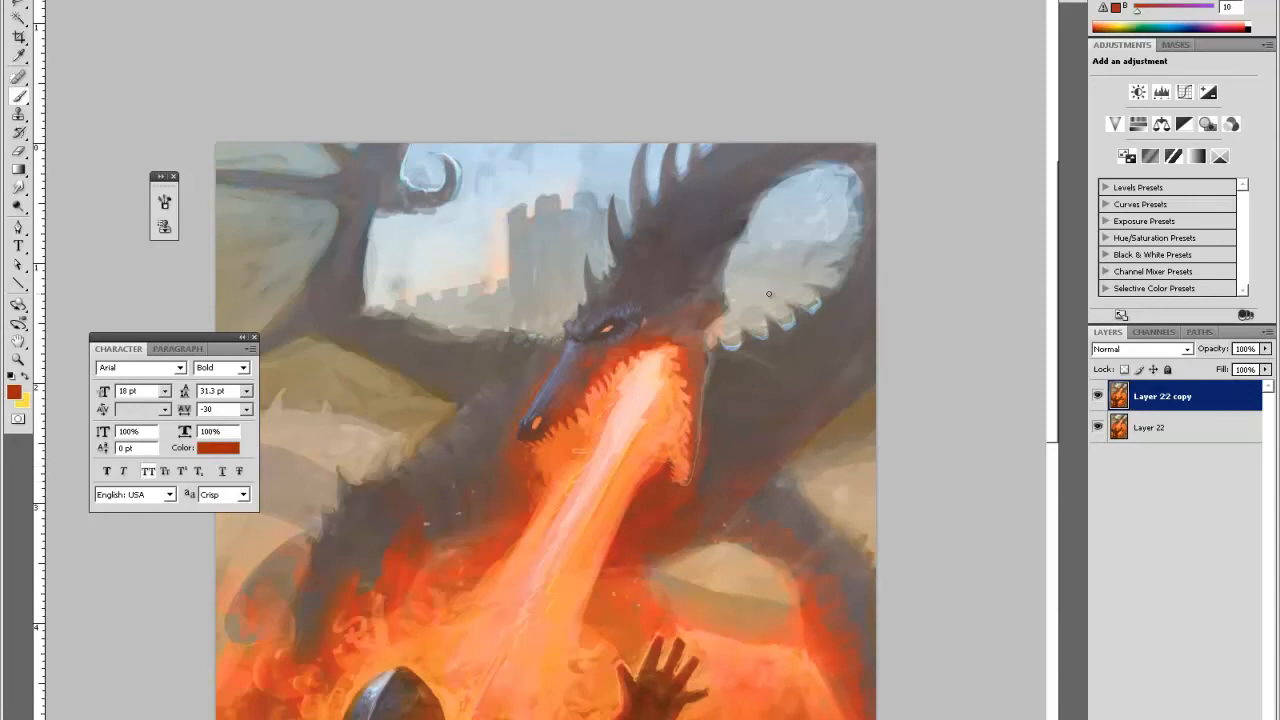
key("i")
left_click(636, 378)
key("b")
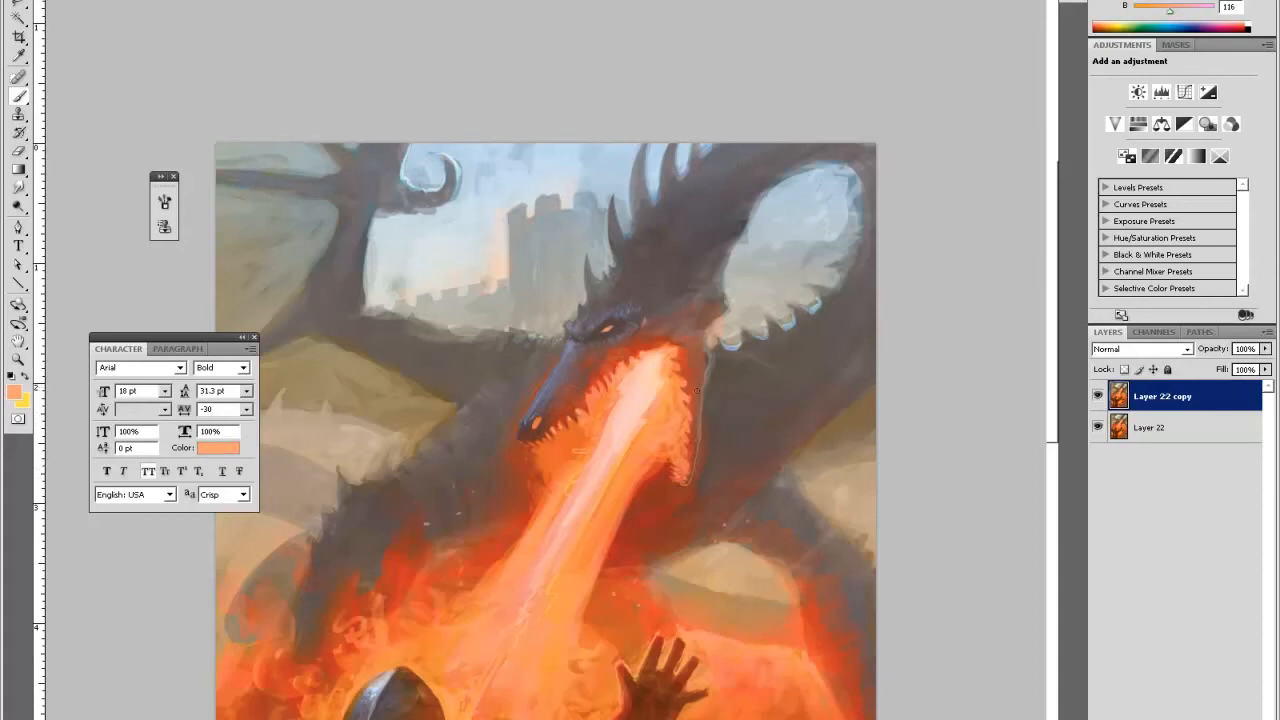
- Broaden the bright core of the fire inside the dragon's mouth with sampled pale peach
key("alt")
left_click(655, 396, "alt")
left_click(652, 390, "alt")
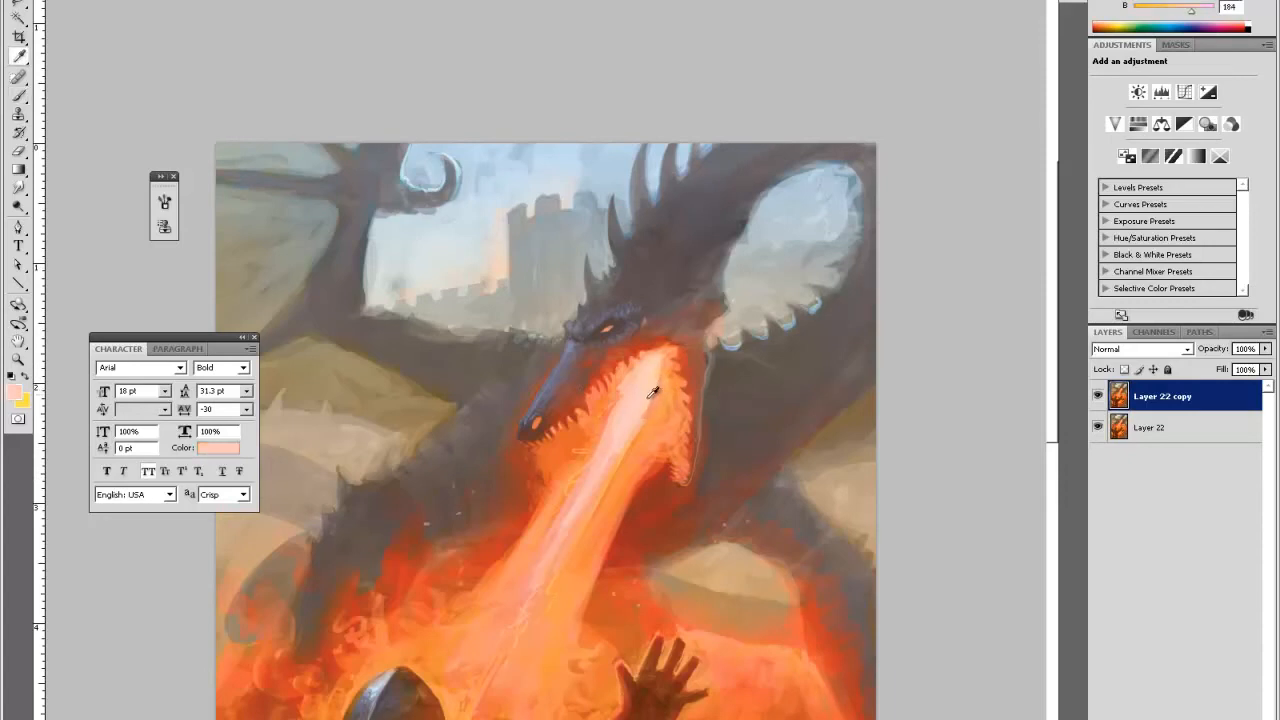
right_click(661, 355, "alt")
right_click(635, 402, "alt")
left_click(652, 391)
right_click(651, 368)
left_click(682, 409)
left_click(635, 438)
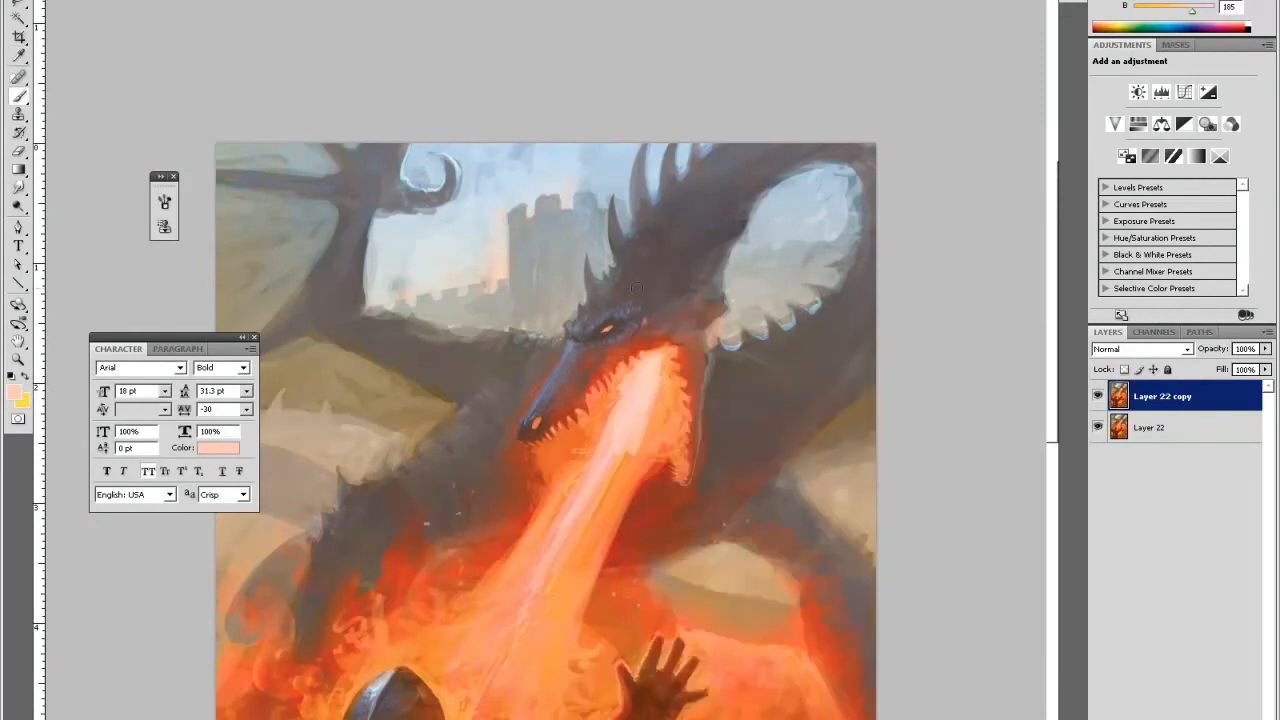
- Widen the fire stream below the lower jaw with sampled orange and blend pale streaks down from the mouth
left_click(652, 425, "alt")
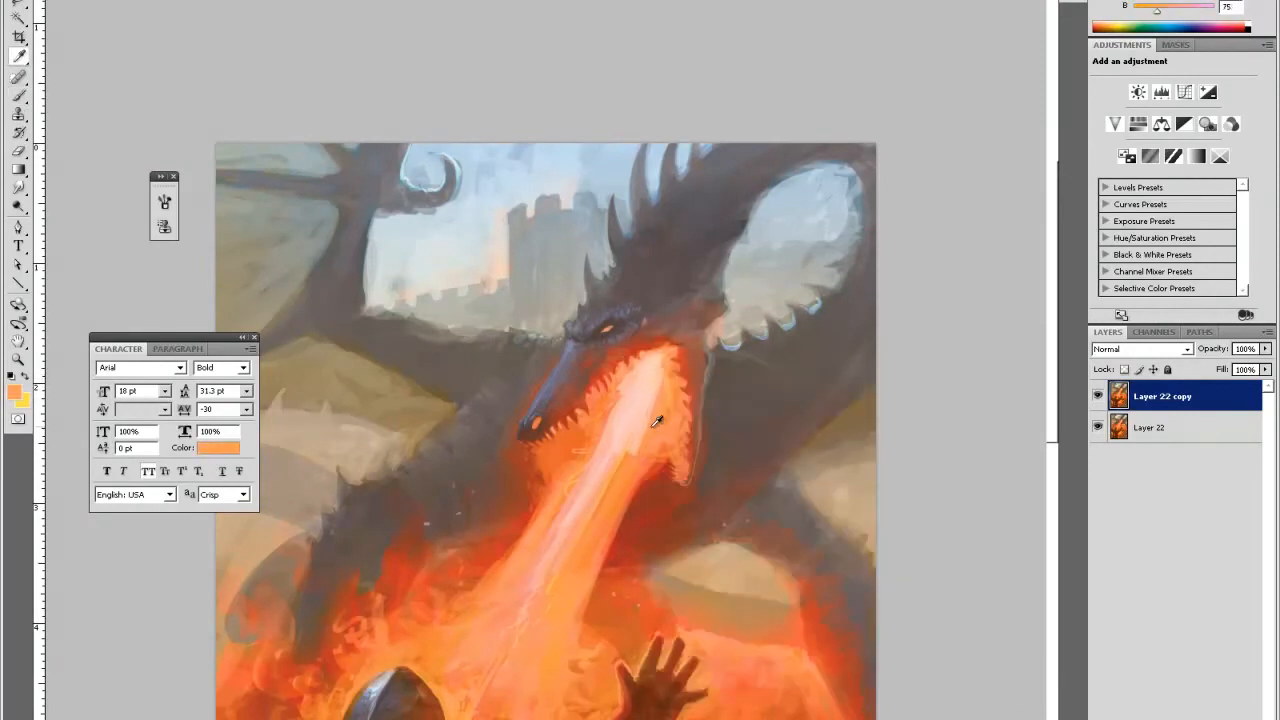
left_click_drag(638, 476, 598, 579)
left_click(589, 551, "alt")
left_click_drag(611, 534, 585, 604)
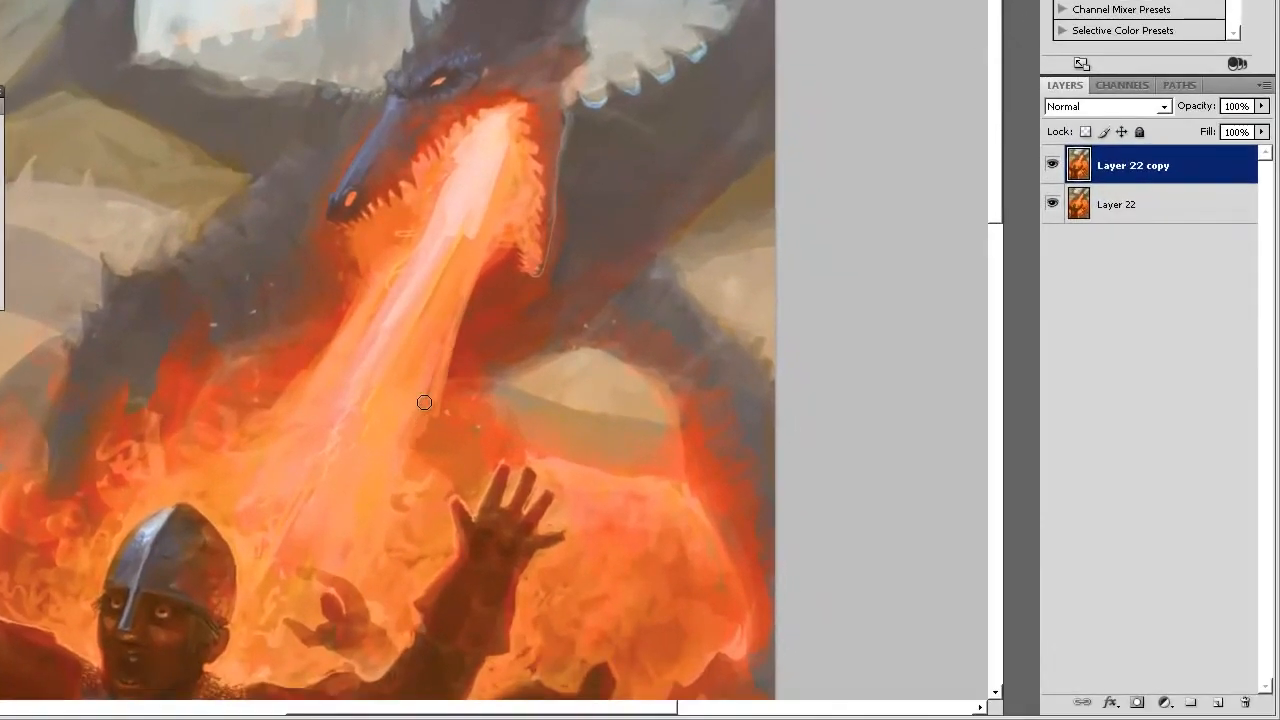
left_click_drag(416, 453, 408, 390)
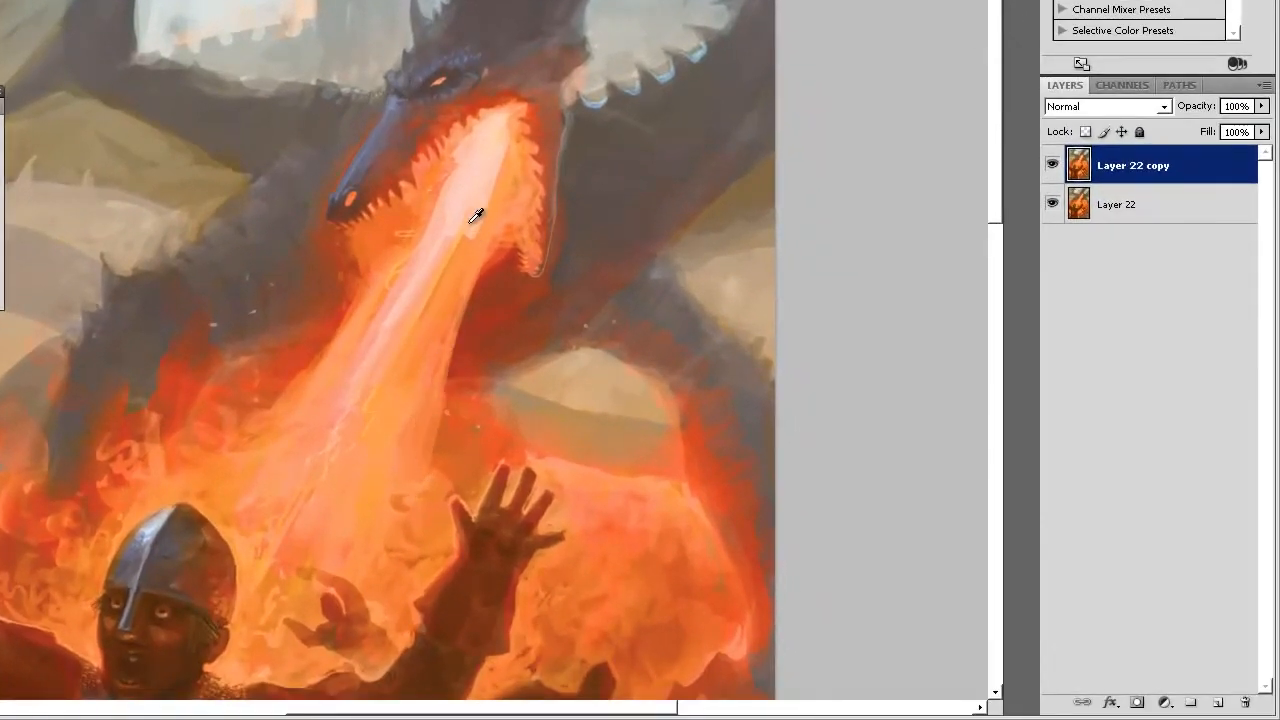
mouse_move(466, 232)
left_mouse_down()
mouse_move(423, 383)
mouse_move(427, 322)
left_mouse_up()
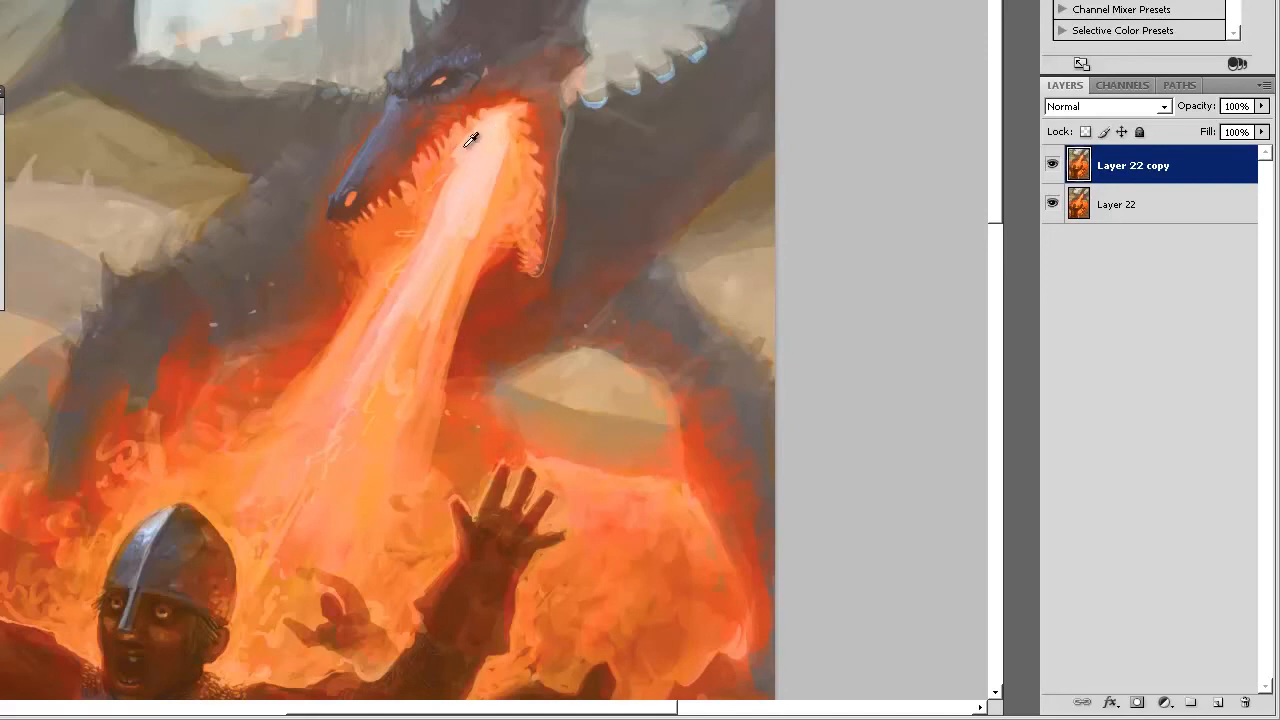
left_click_drag(446, 167, 386, 268)
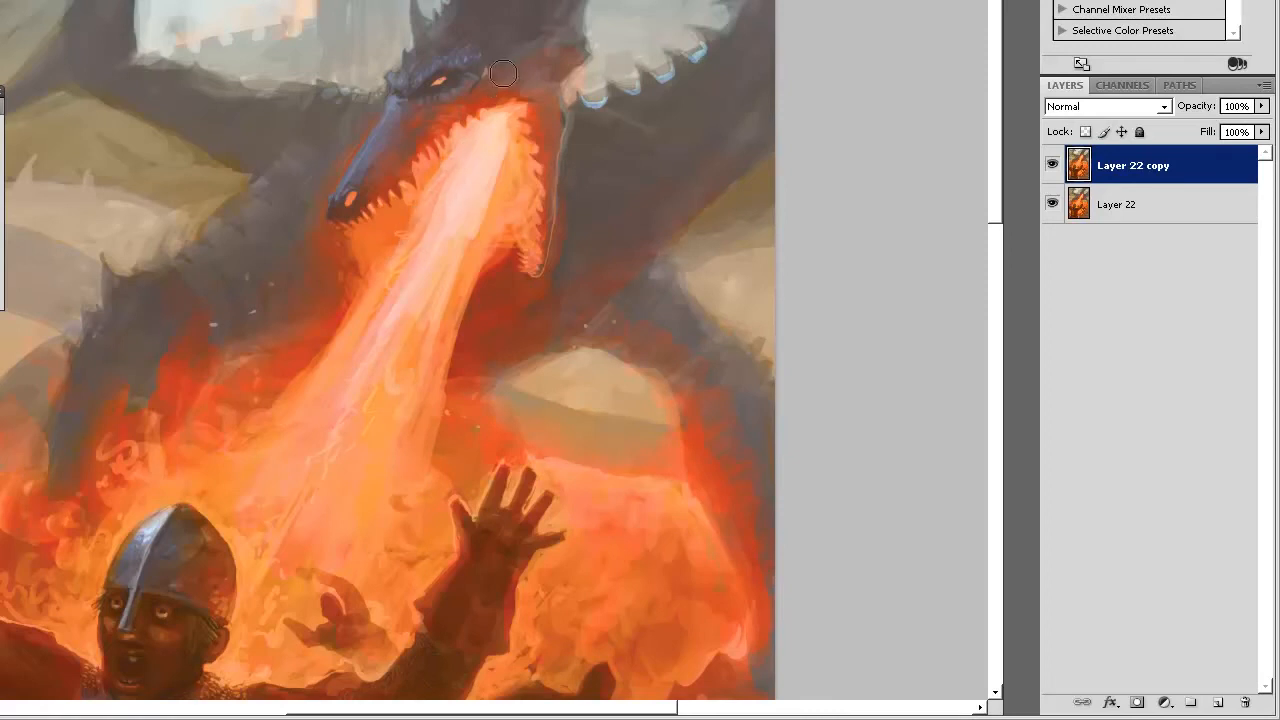
- Add a new empty layer above the liquified copy of the painting
key("ctrl+minus")
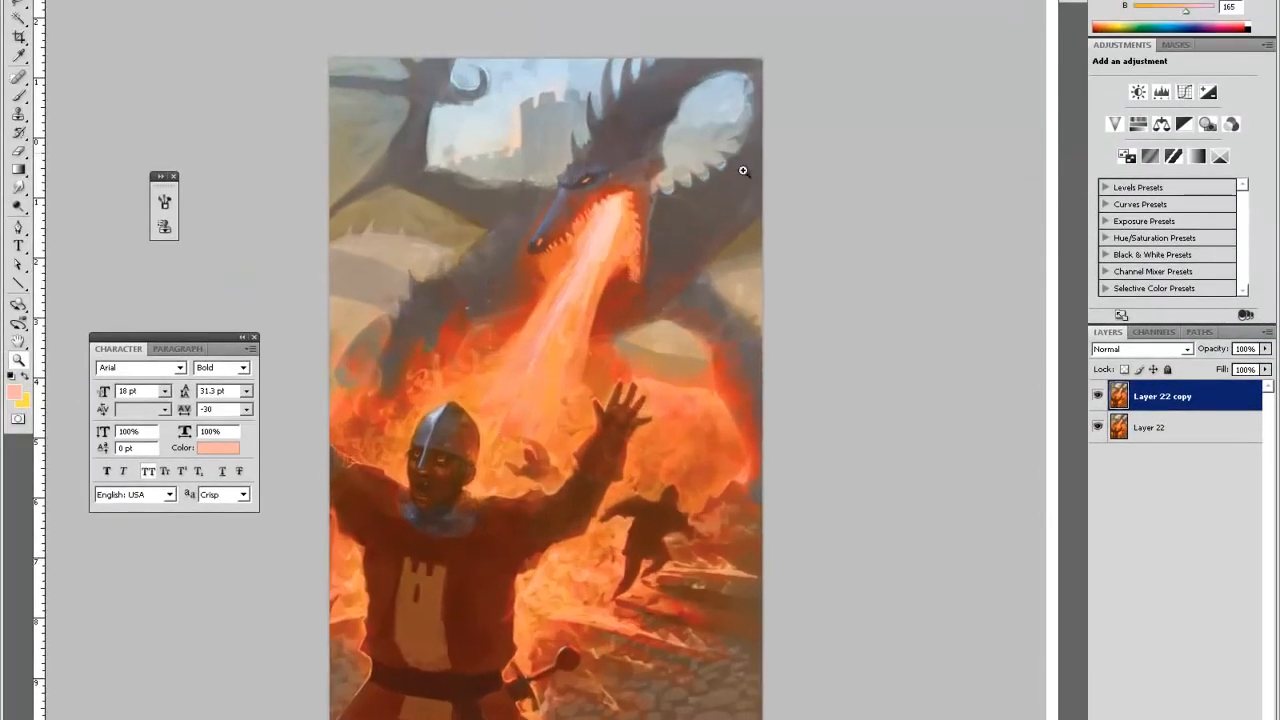
key("ctrl+shift+alt+n")
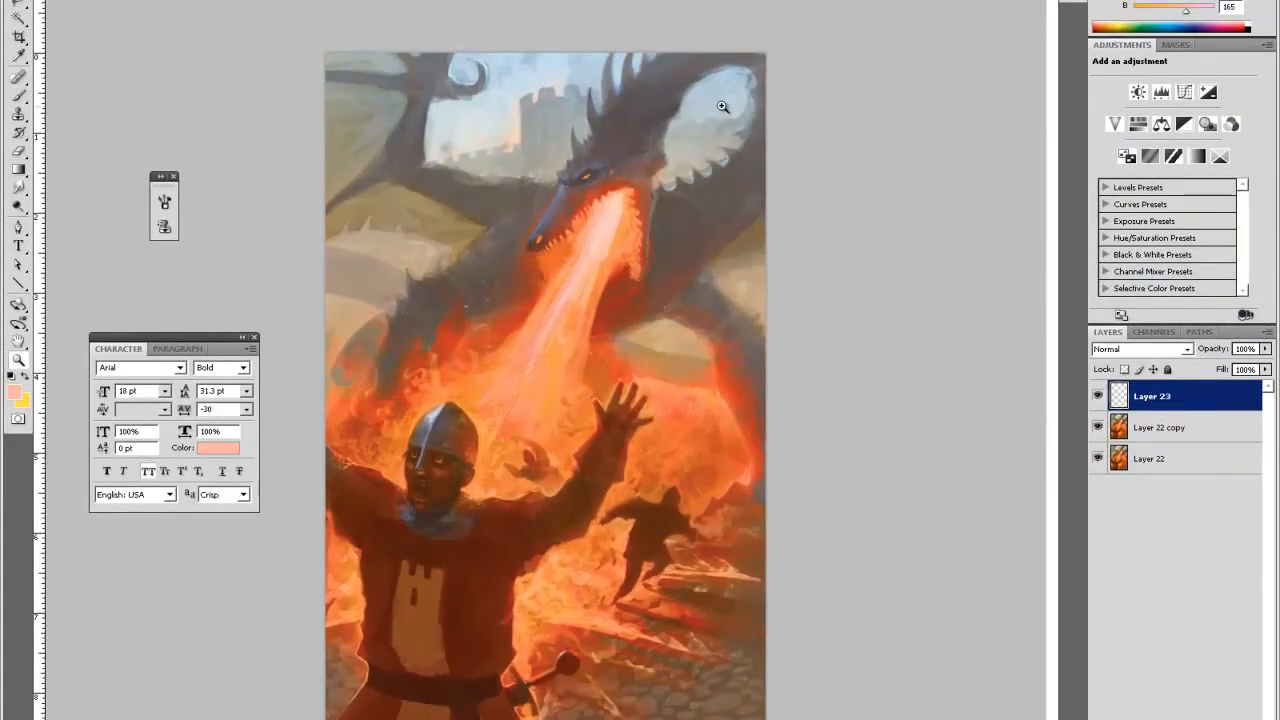
key("ctrl+plus")
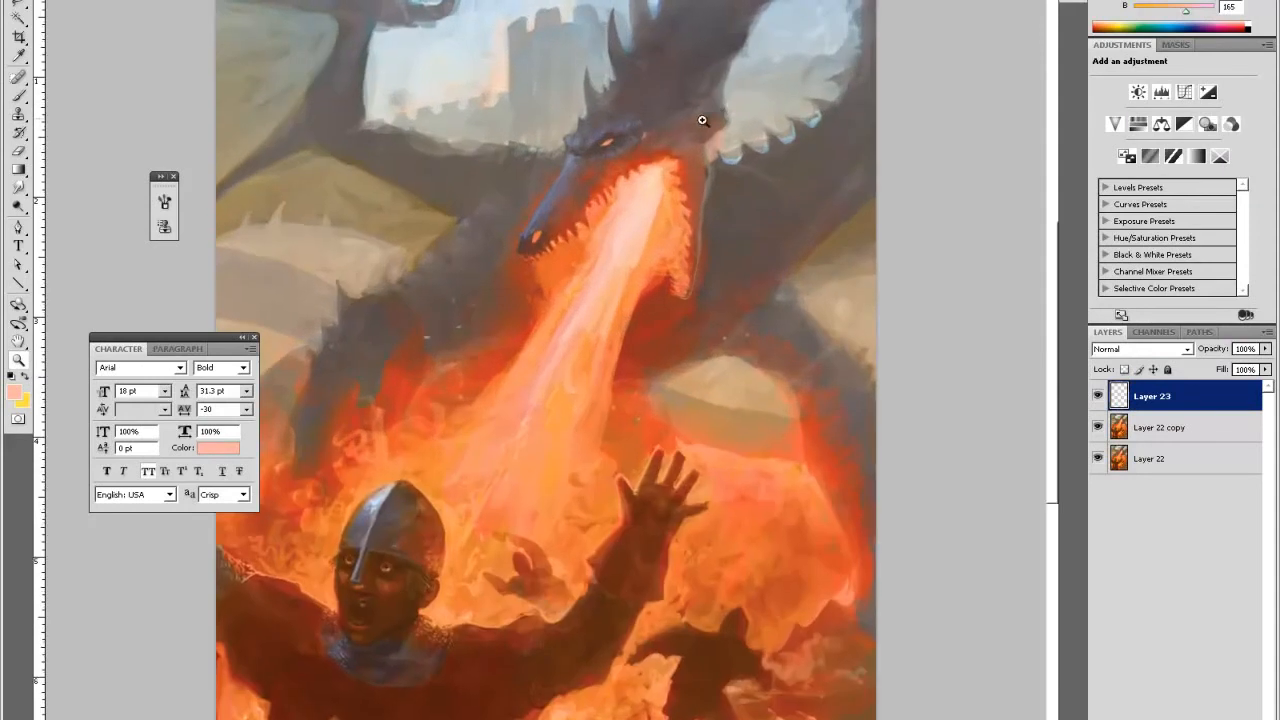
- Repaint the dragon's neck edge beside the sky opening with sampled dark grey, using an adjusted brush
key("i")
left_click(737, 23)
key("h")
left_click_drag(749, 151, 739, 257)
key("b")
right_click(739, 257)
left_click_drag(779, 296, 771, 300)
left_click(822, 185)
left_click_drag(684, 354, 662, 402)
mouse_move(684, 349)
left_mouse_down()
mouse_move(763, 269)
mouse_move(804, 282)
left_mouse_up()
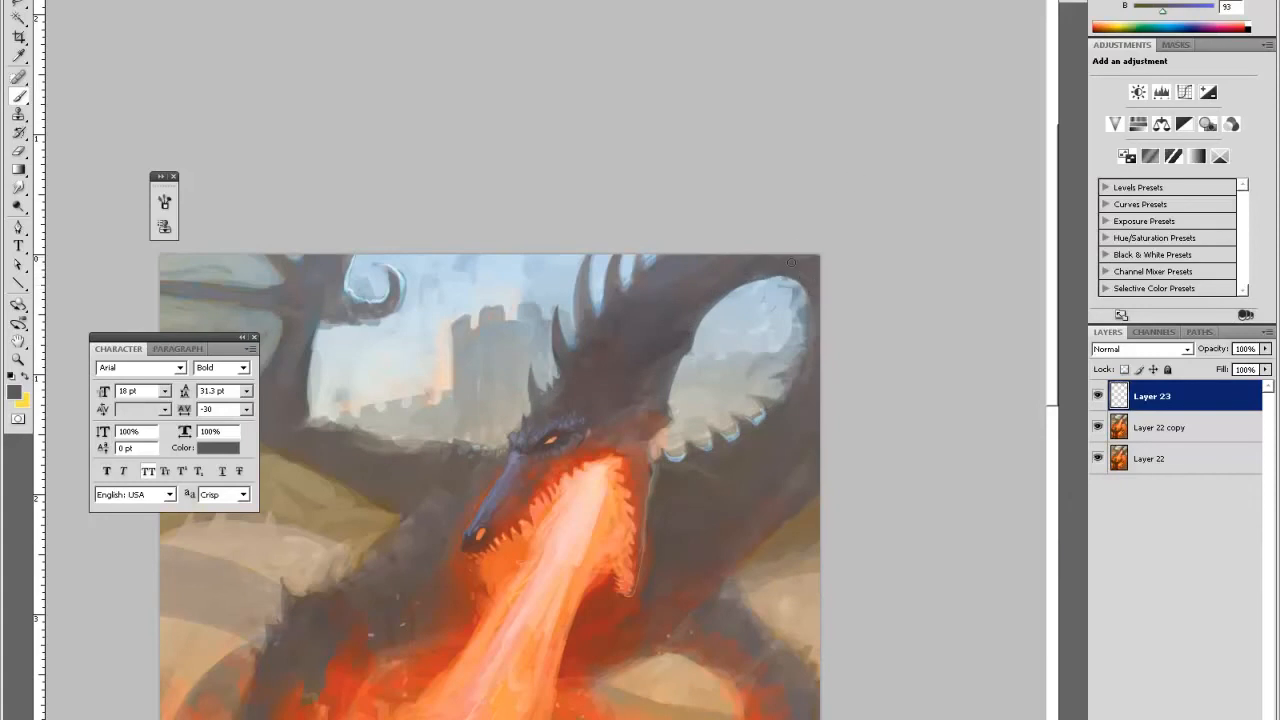
- Blend sampled dark greys over the dragon's neck and the pinkish patch behind the mouth corner
key("i")
left_click(668, 388)
key("b")
left_click(647, 427, "alt")
left_click(620, 400, "alt")
left_click(663, 334, "alt")
mouse_move(666, 350)
left_mouse_down()
mouse_move(679, 347)
mouse_move(639, 369)
mouse_move(631, 348)
left_mouse_up()
left_click(649, 359, "alt")
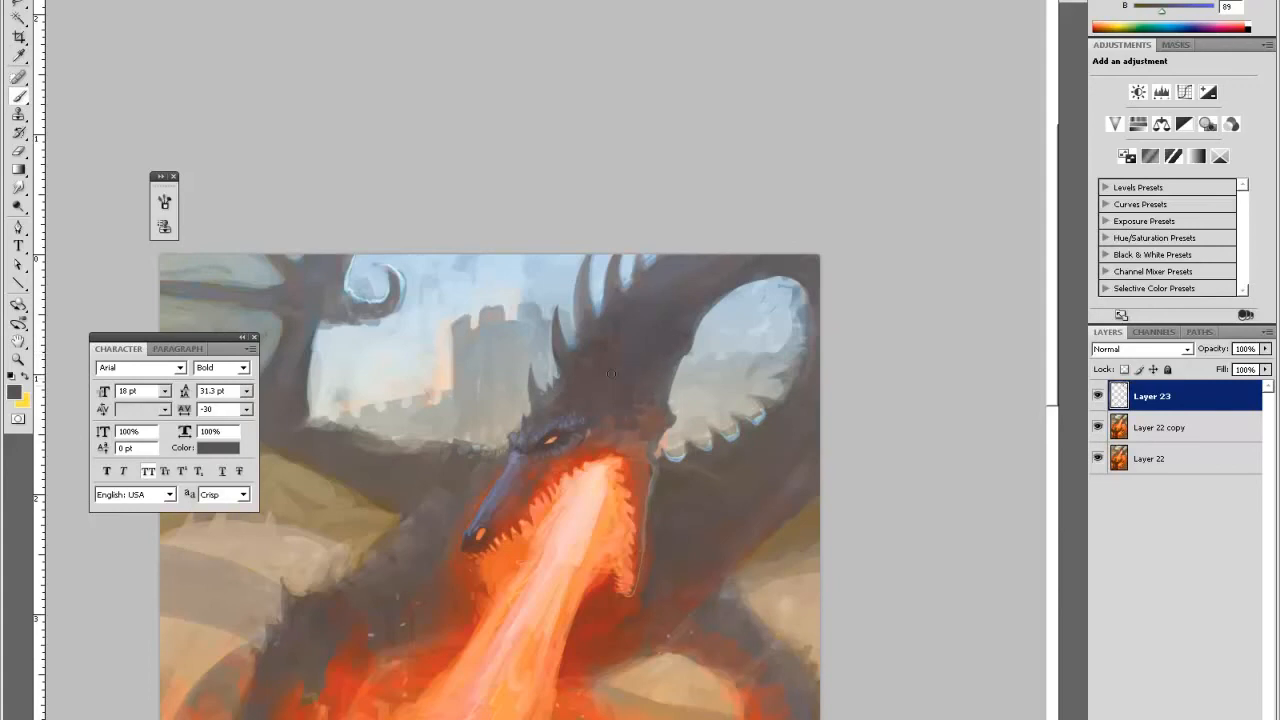
- Model the head behind the eye, the lower neck and the jaw hinge with sampled dark grey and brown-grey strokes
left_click(612, 352, "alt")
left_click_drag(618, 355, 624, 344)
left_click(612, 420, "alt")
left_click_drag(606, 421, 610, 430)
left_click(657, 408, "alt")
mouse_move(649, 381)
left_mouse_down()
mouse_move(660, 372)
mouse_move(666, 384)
mouse_move(655, 426)
left_mouse_up()
left_click(670, 376, "alt")
left_click(655, 437, "alt")
left_click(660, 468, "alt")
left_click_drag(645, 474, 641, 442)
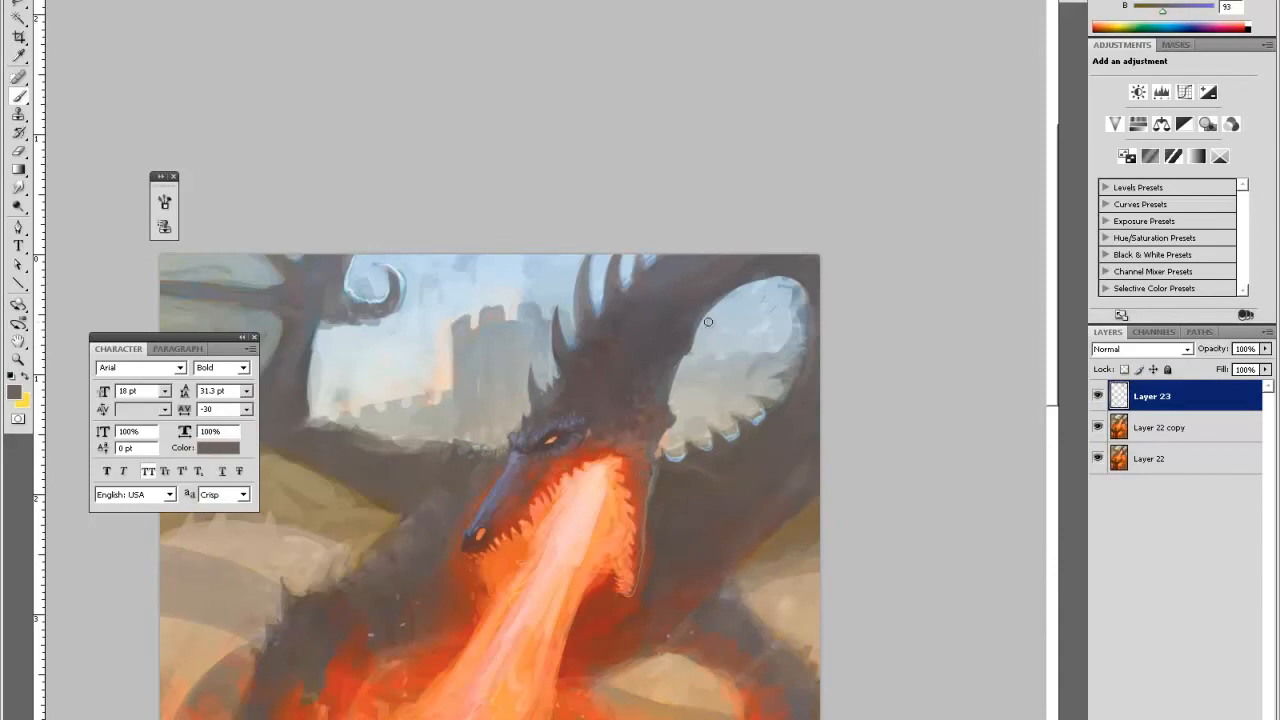
key("ctrl+minus")
key("ctrl+minus")
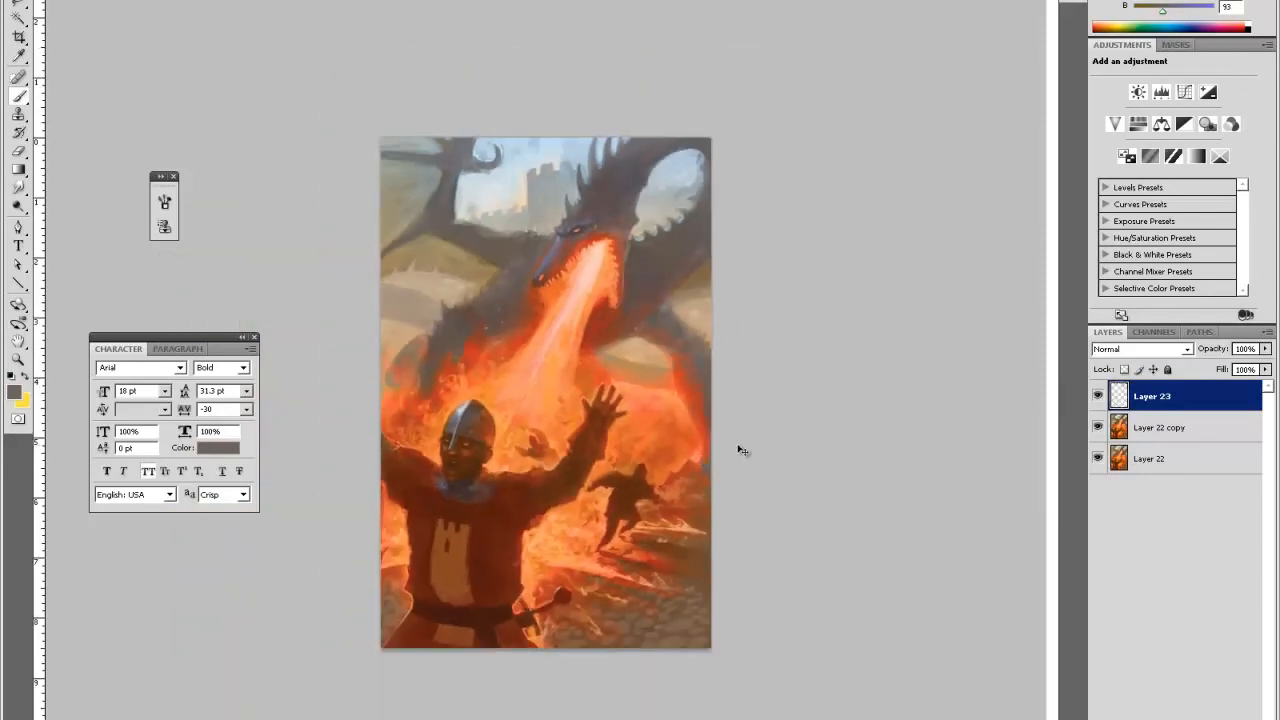
key("z")
left_click(625, 202)
left_click(664, 193)
scroll(668, 370, "up", 5)
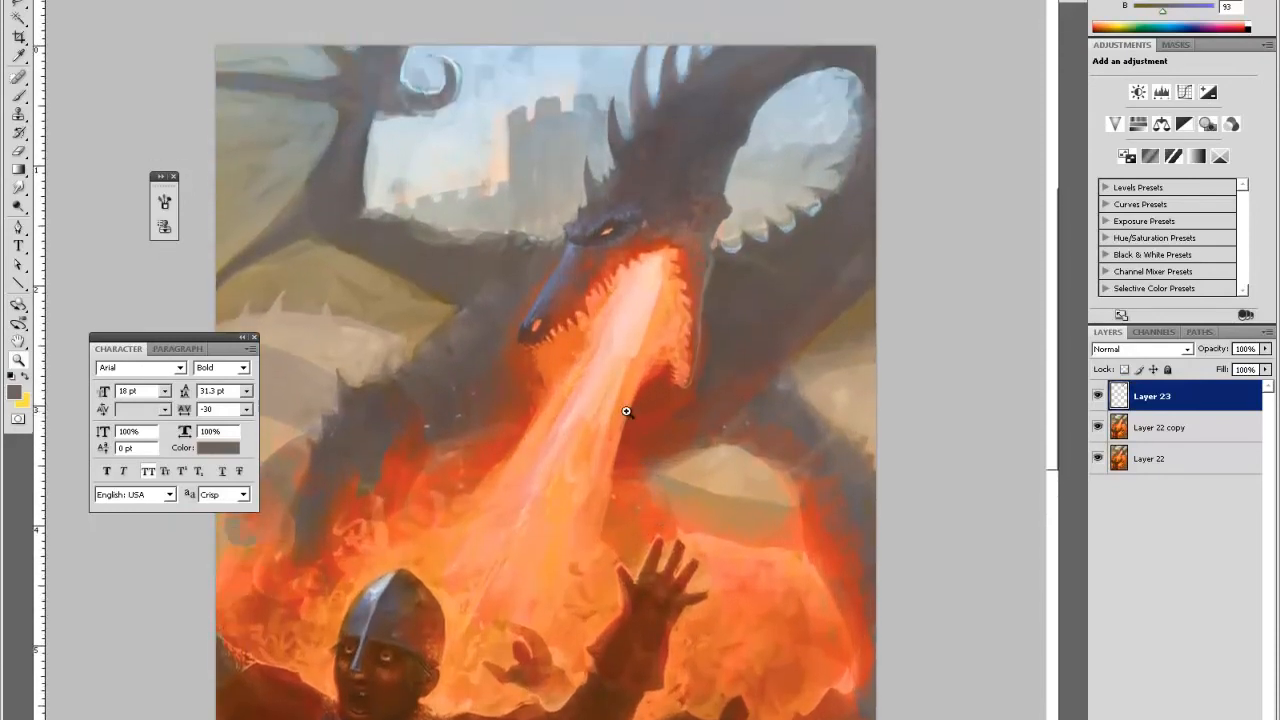
- Examine the composition from the dragon's head and fire stream to the knight and the fleeing figure
scroll(622, 408, "down", 1)
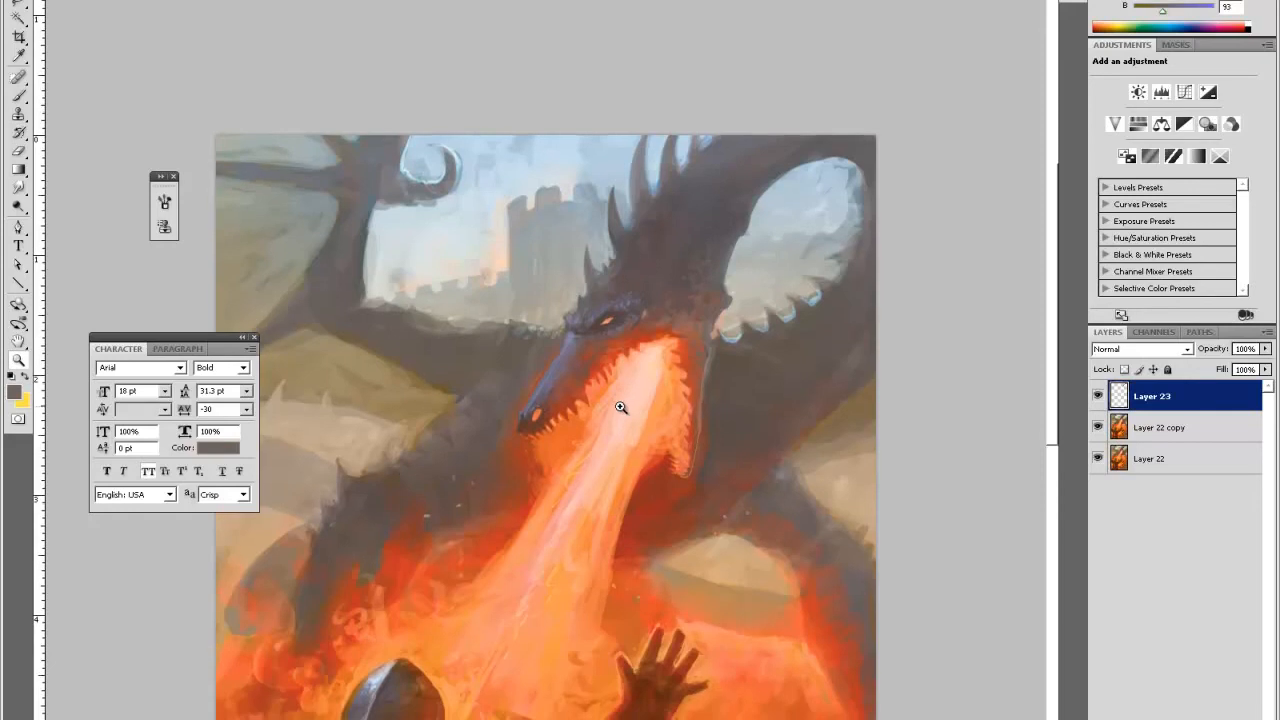
scroll(617, 407, "up", 1)
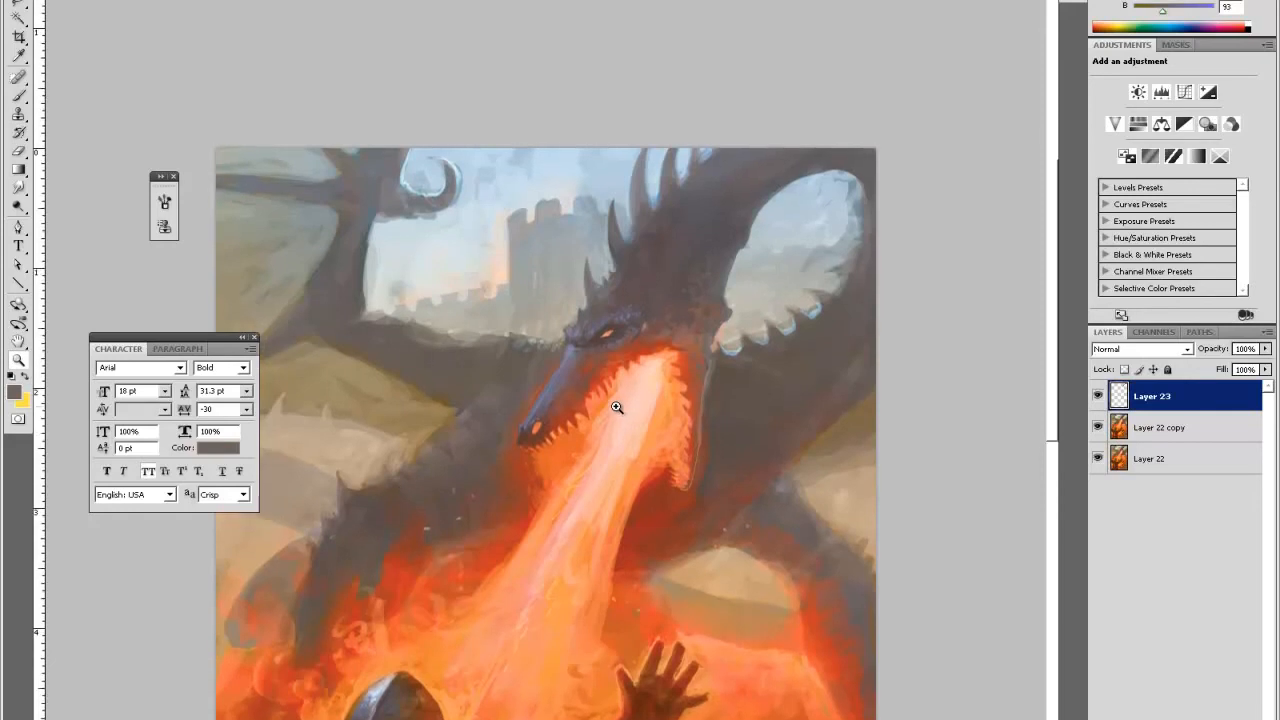
scroll(617, 407, "down", 1)
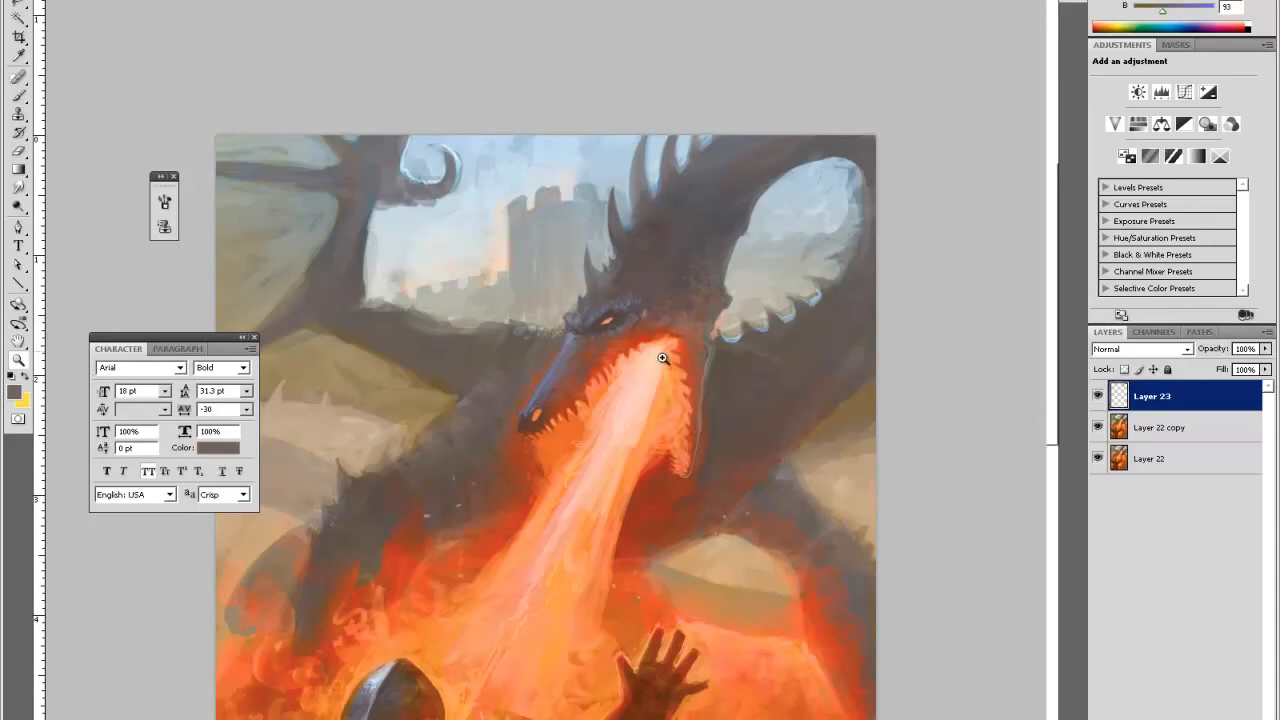
scroll(634, 363, "down", 14)
scroll(637, 363, "up", 12)
scroll(603, 348, "up", 5)
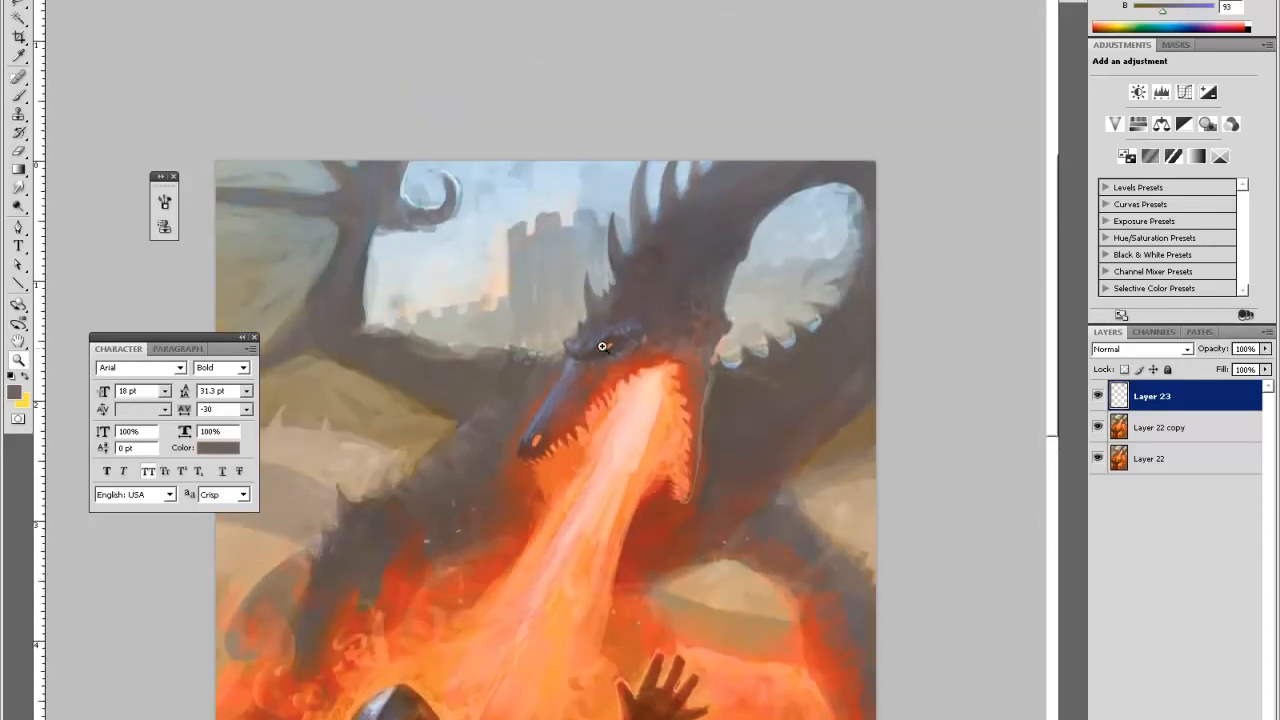
scroll(567, 347, "down", 6)
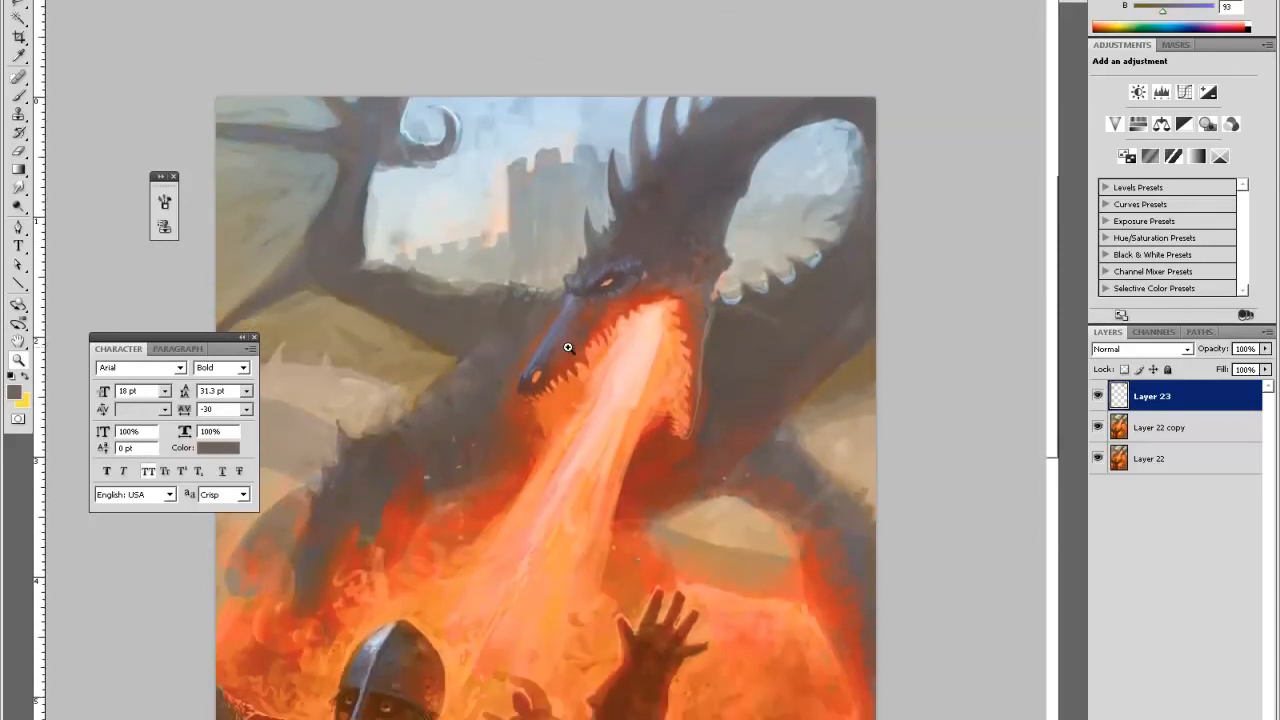
scroll(568, 347, "down", 10)
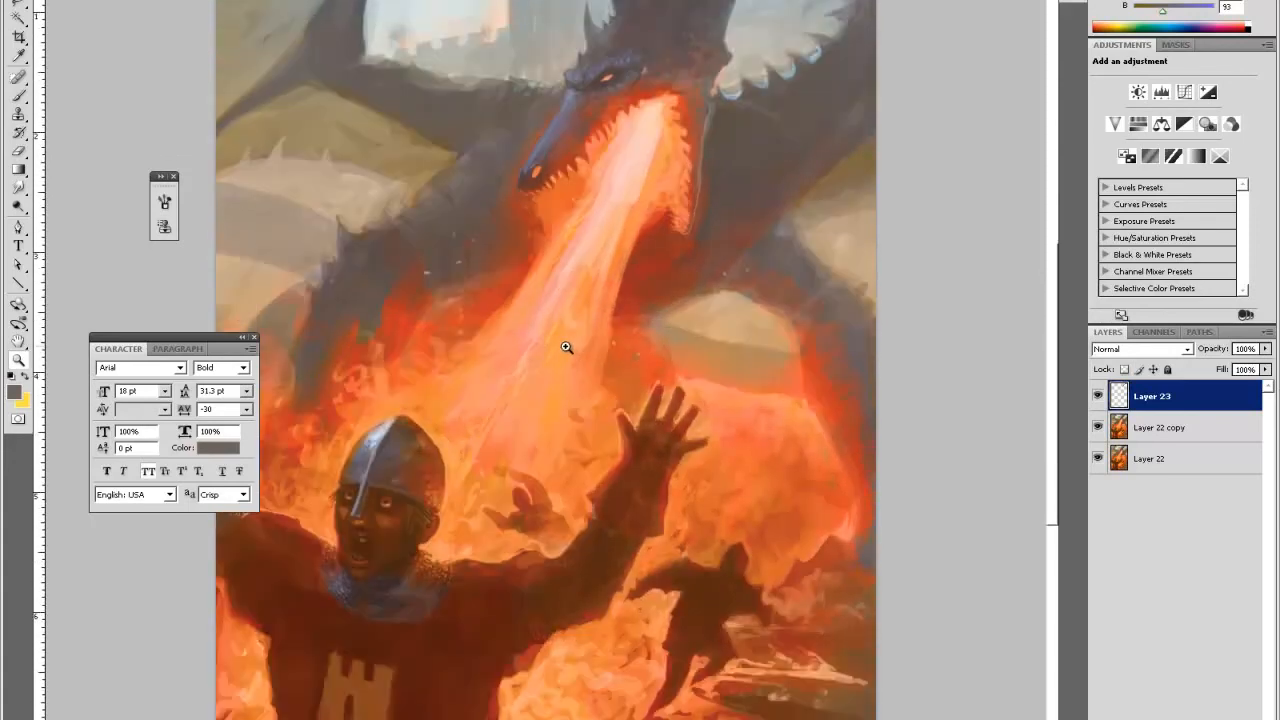
- Paint sampled oranges into the flames between the knight's raised forearm and the fleeing figure, switching to the Eraser for cleanup
key("b")
left_click(694, 456, "alt")
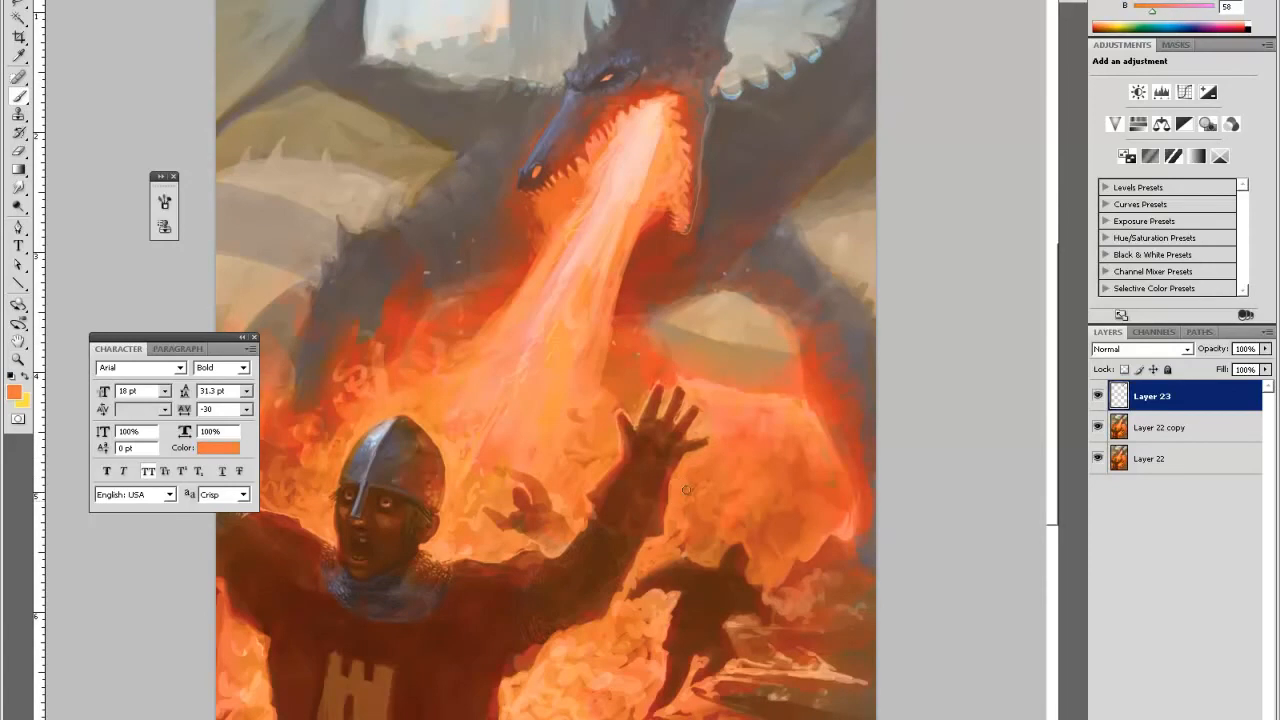
left_click(680, 518, "alt")
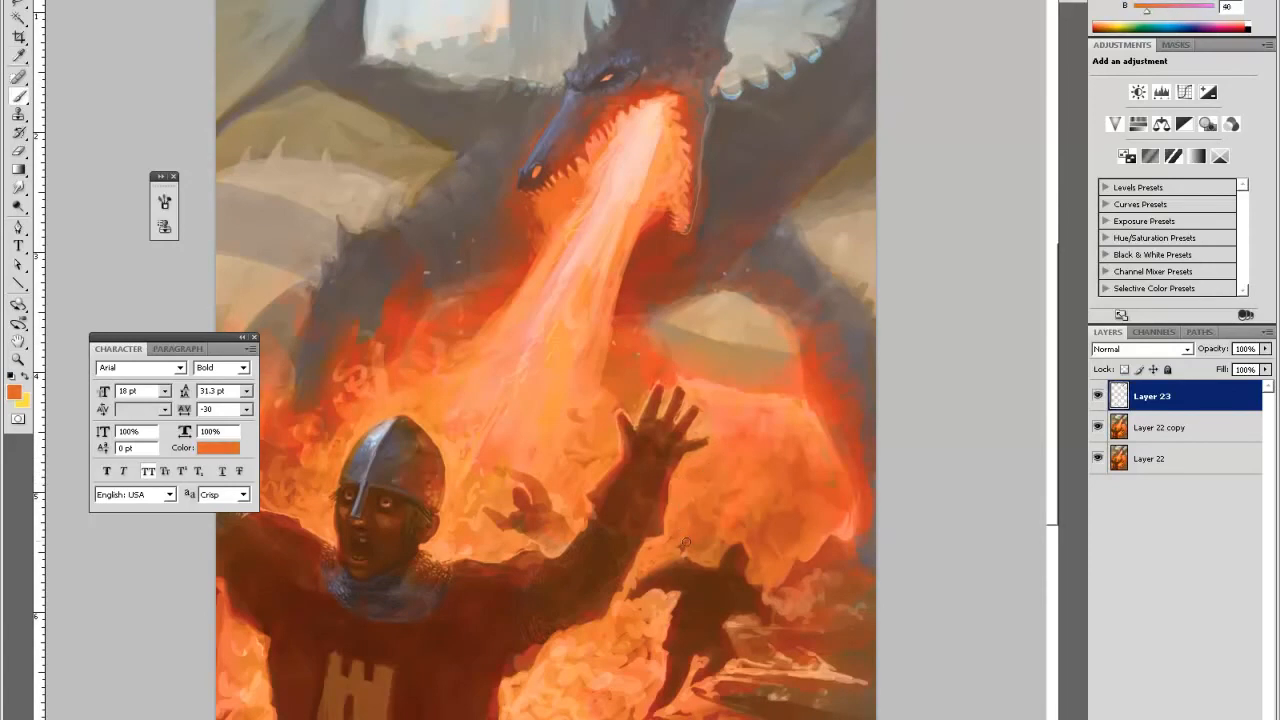
left_click(645, 545, "alt")
left_click(650, 572, "alt")
left_click(654, 570, "alt")
key("e")
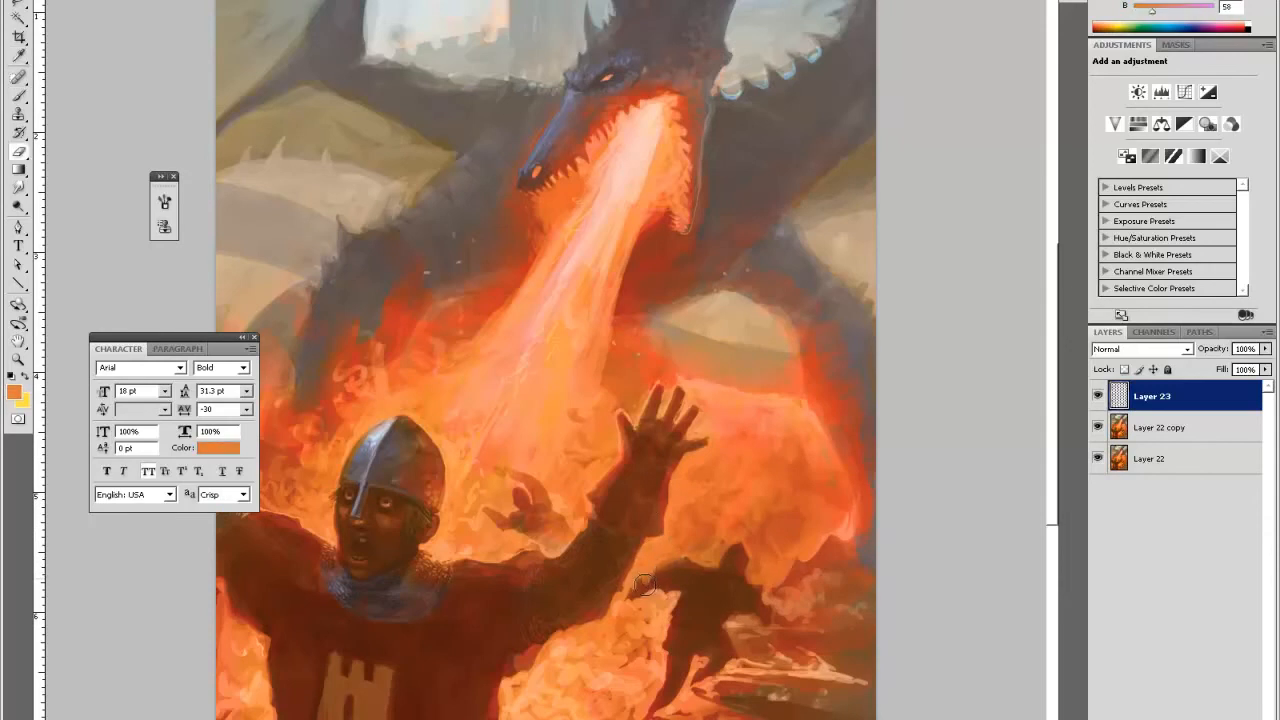
- Smooth the flames below the raised arm with sampled oranges, changing the layer opacity to 40% and 50%
key("b")
key("alt")
left_click(624, 601, "alt")
left_click(684, 492, "alt")
key("alt")
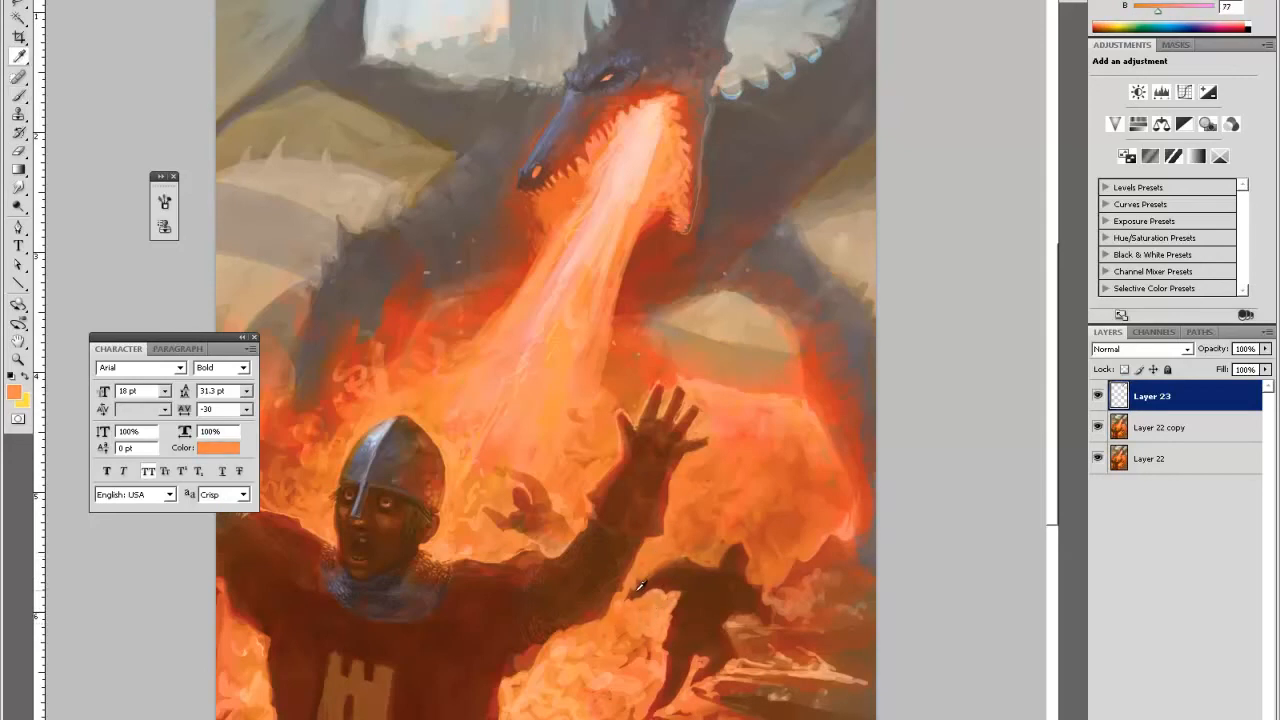
key("4")
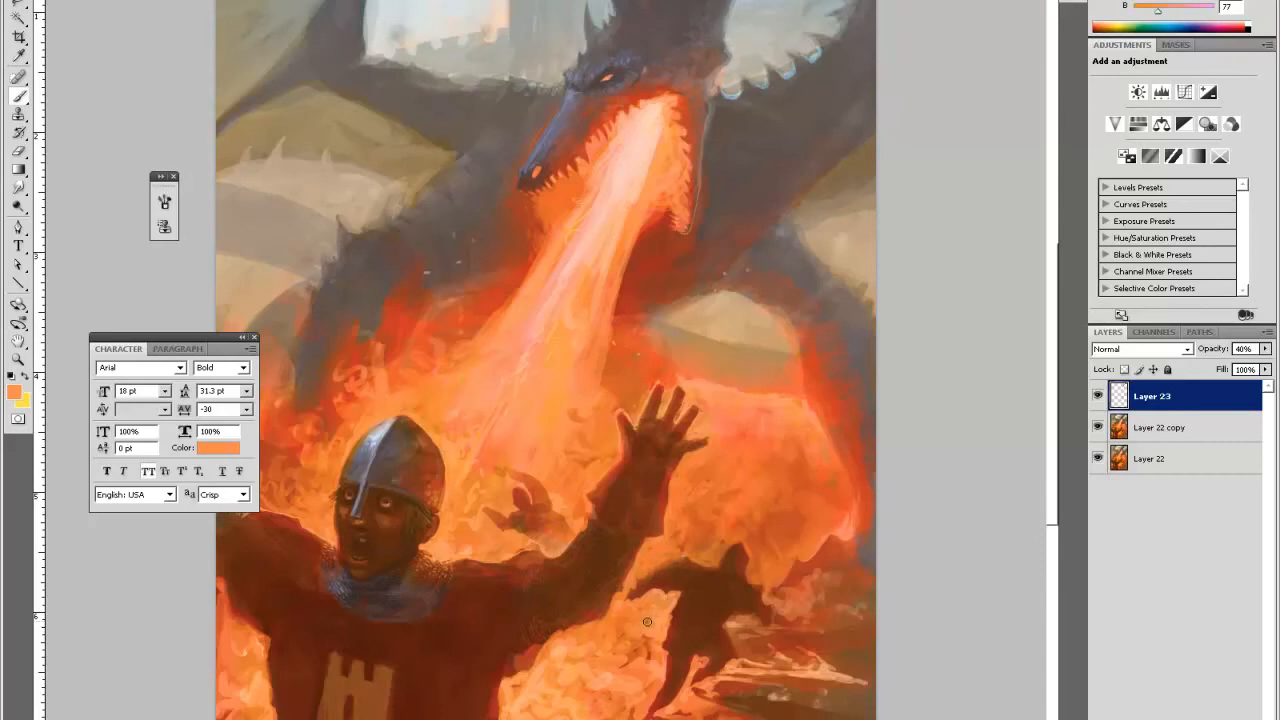
left_click(646, 600, "alt")
key("5")
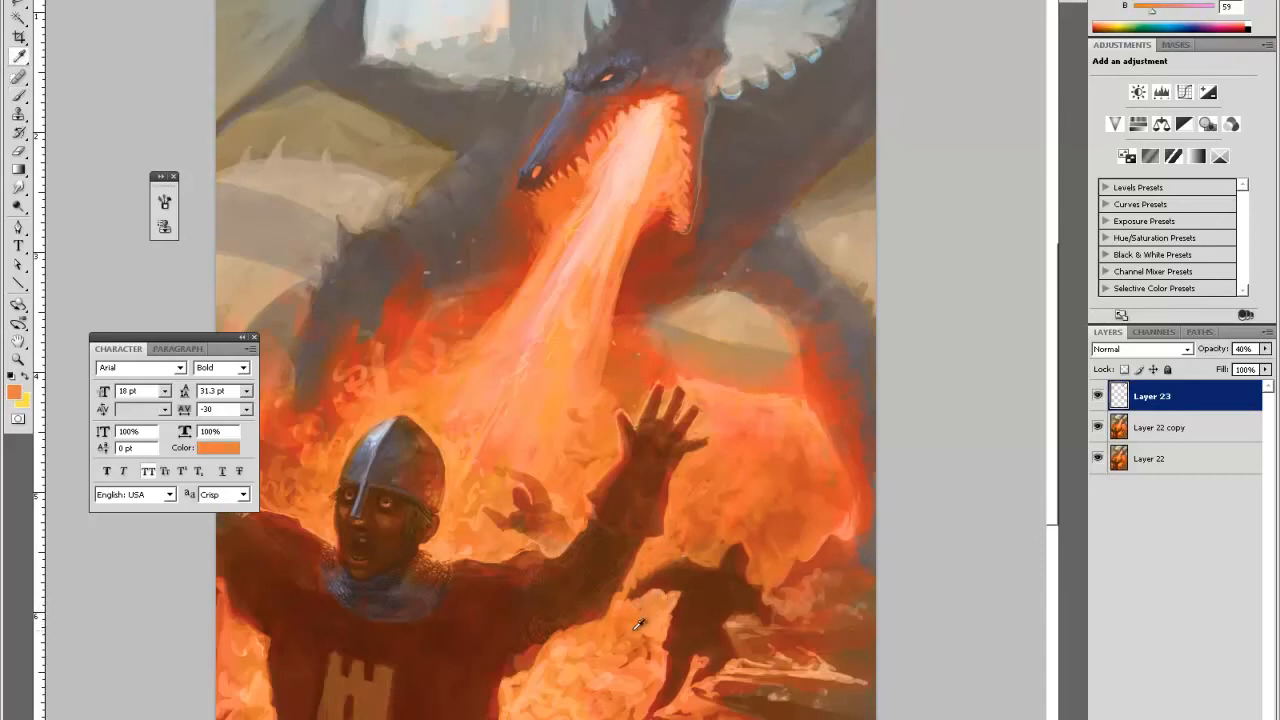
left_click(630, 620, "alt")
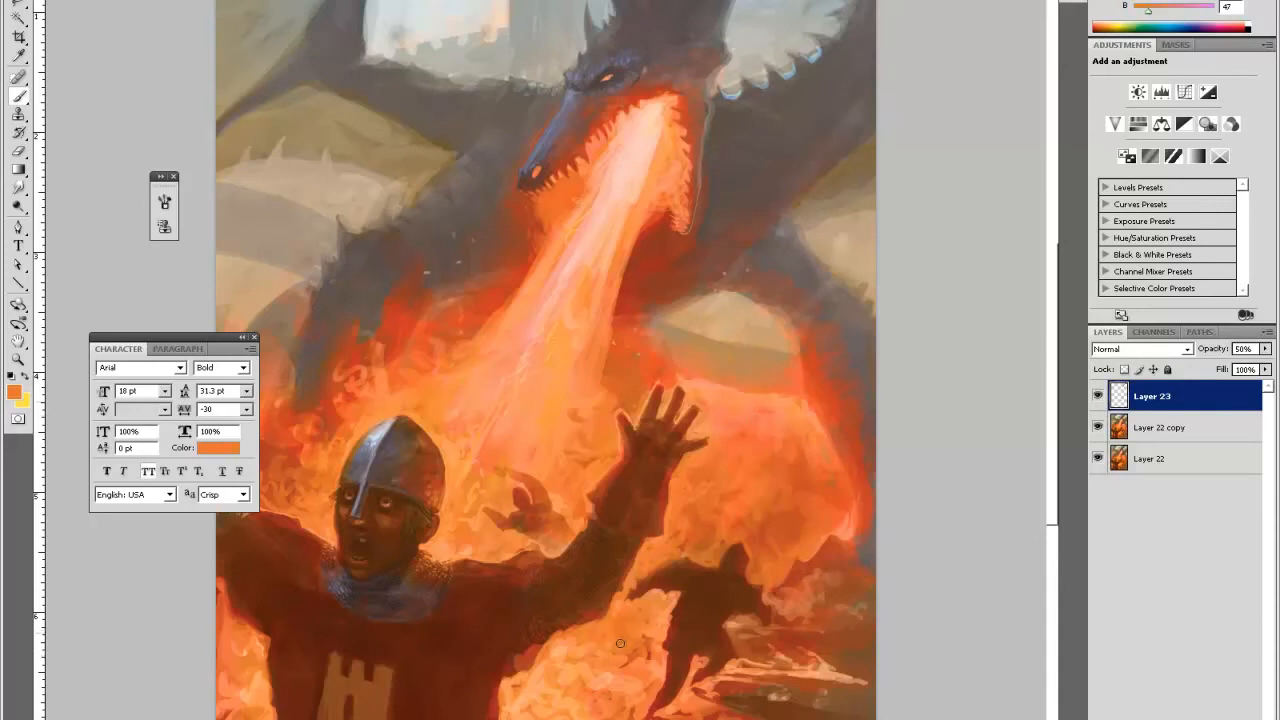
- Blend sampled light orange into the flames beside the knight's torso and undo the stroke in the fire behind the fleeing figure
key("i")
left_click(584, 665)
key("b")
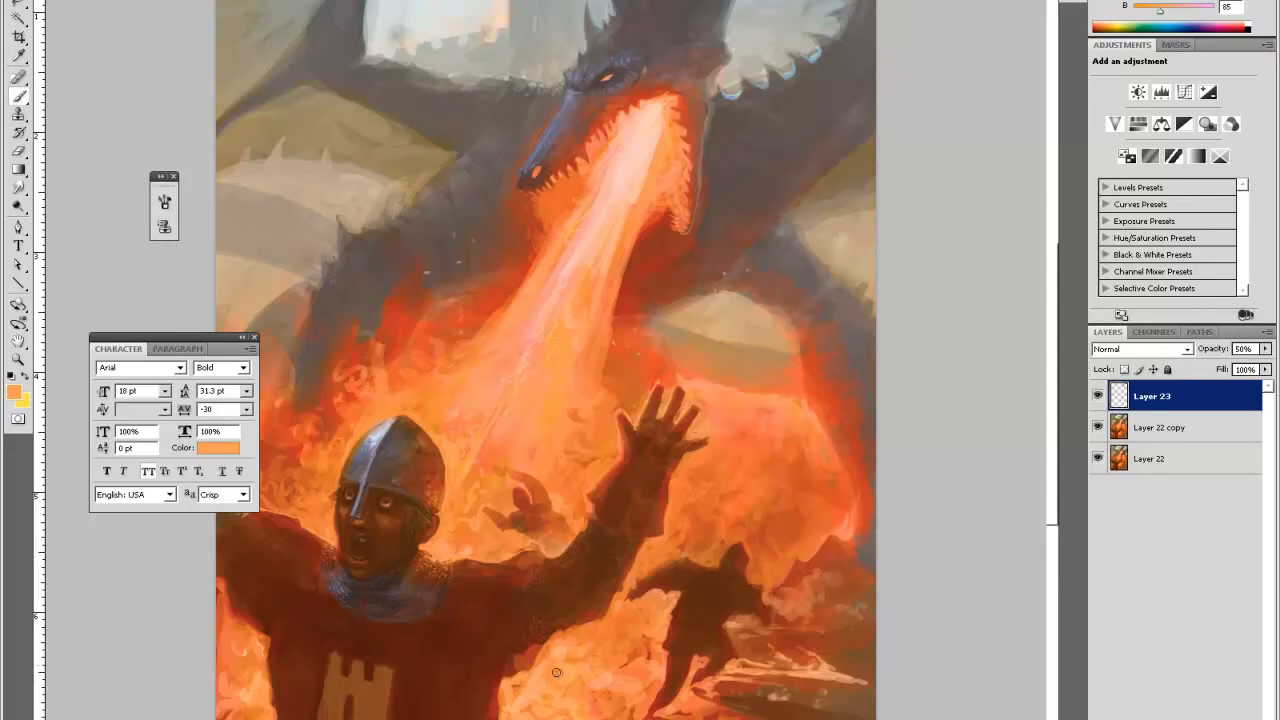
left_click(546, 656, "alt")
left_click_drag(802, 469, 823, 543)
key("ctrl+z")
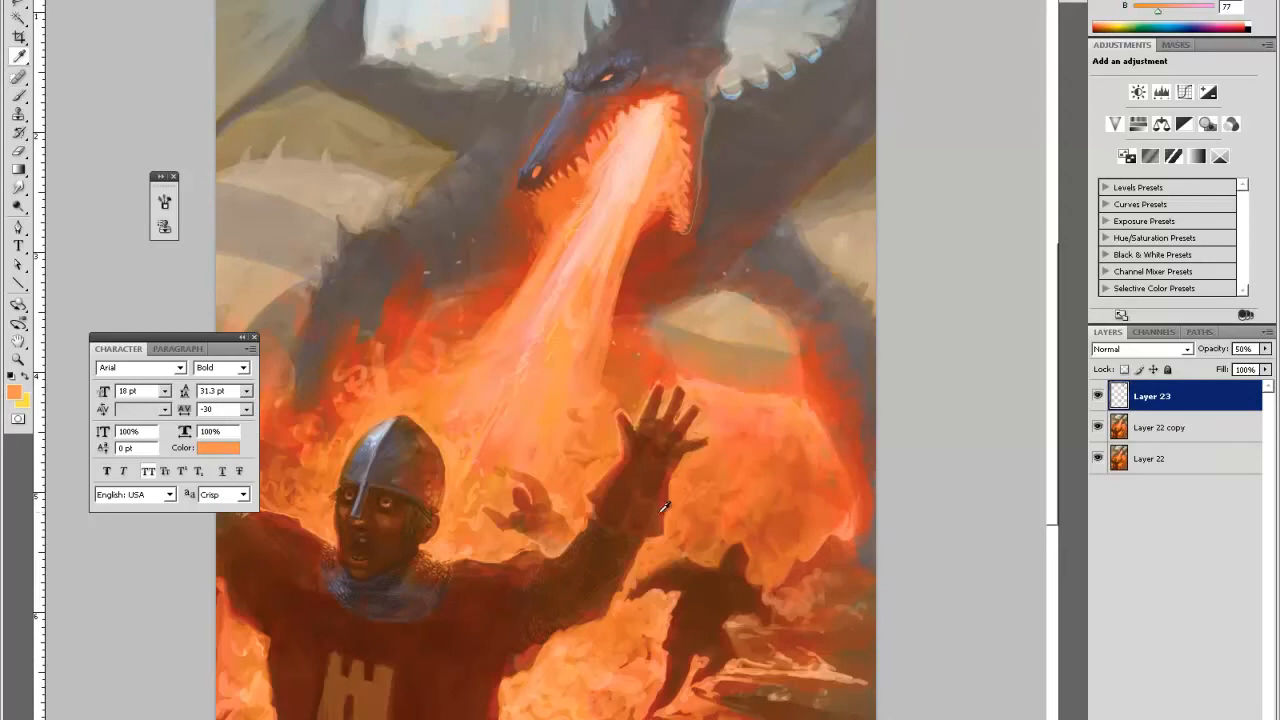
- Set Layer 23's opacity to 100% and soften the flames under the knight's arm with sampled oranges and the Eraser
left_click_drag(1207, 350, 1276, 340)
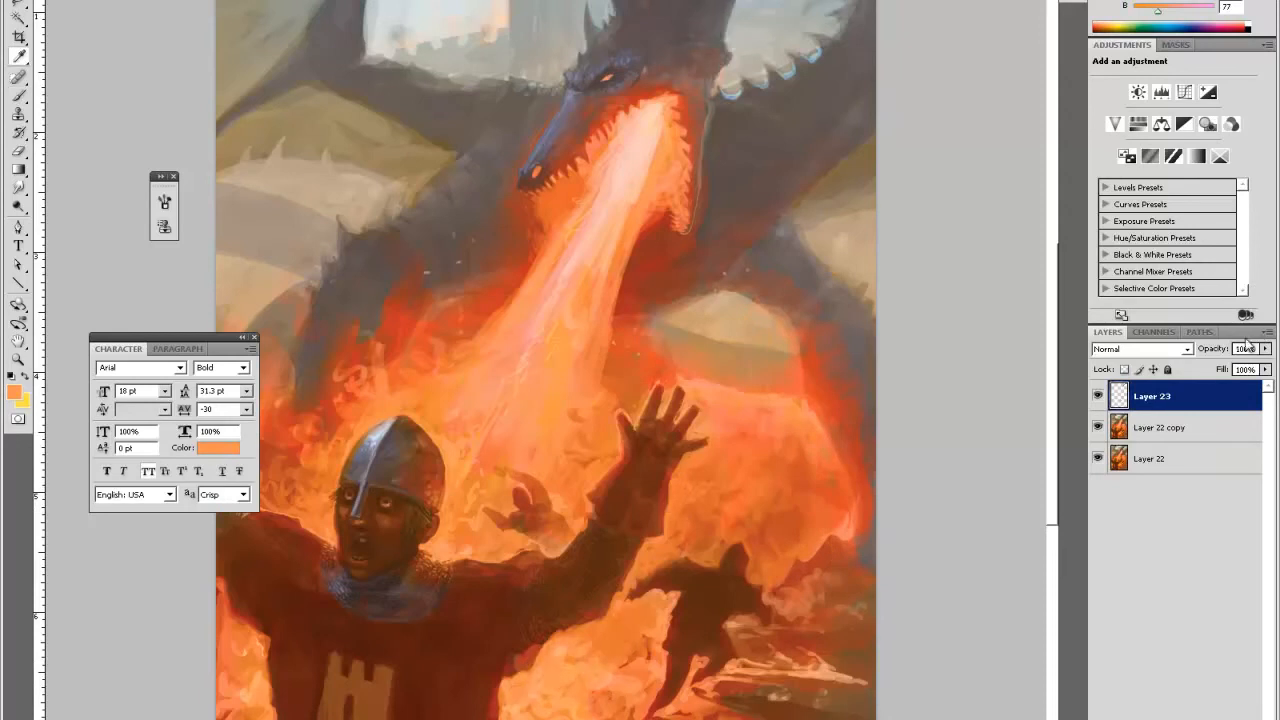
left_click(598, 668)
key("b")
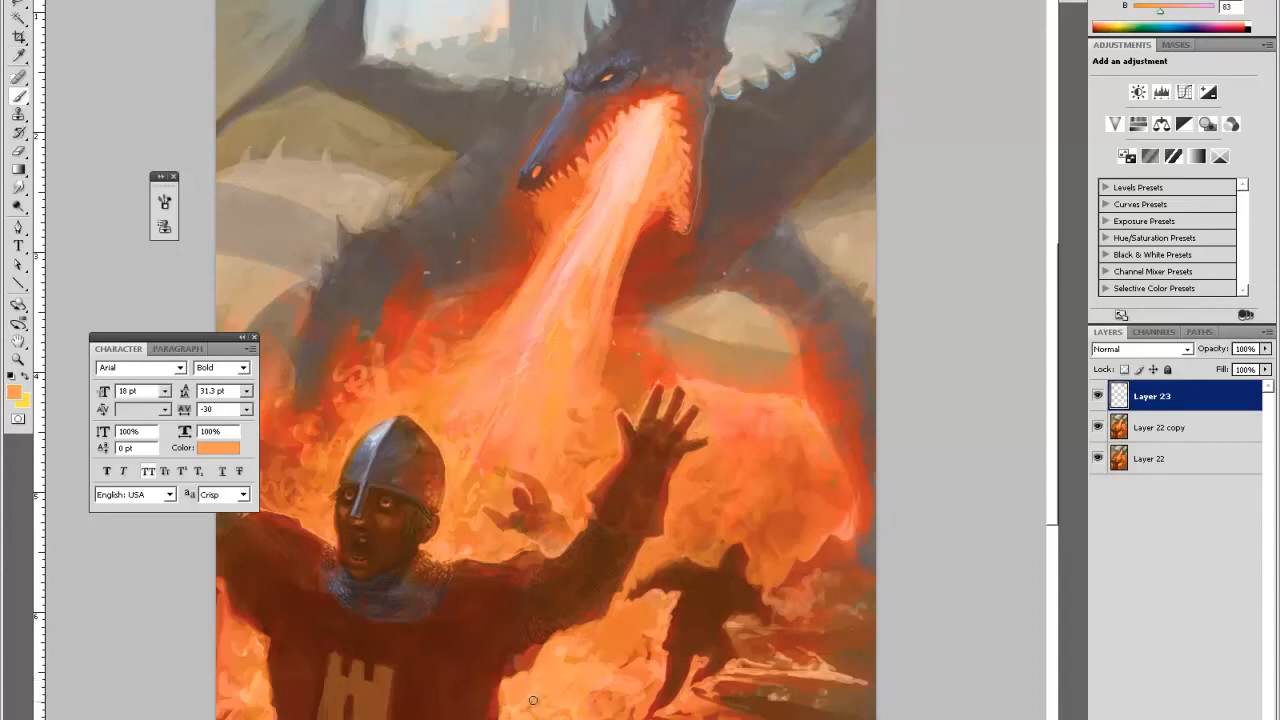
left_click(603, 648, "alt")
left_click(614, 634, "alt")
left_click(624, 636, "alt")
key("e")
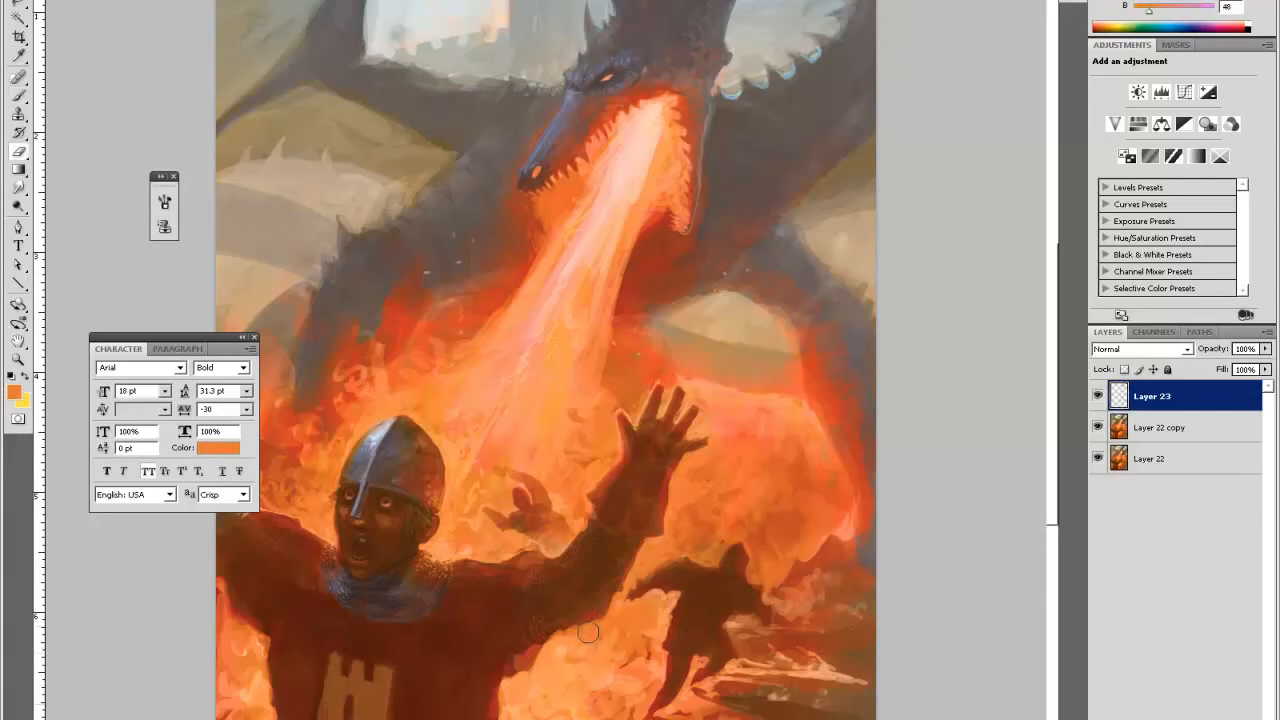
- Repaint the flames near the fleeing figure, the raised forearm and the knight's torso with sampled light and dark oranges
key("b")
left_click(648, 638, "alt")
left_click(656, 633, "alt")
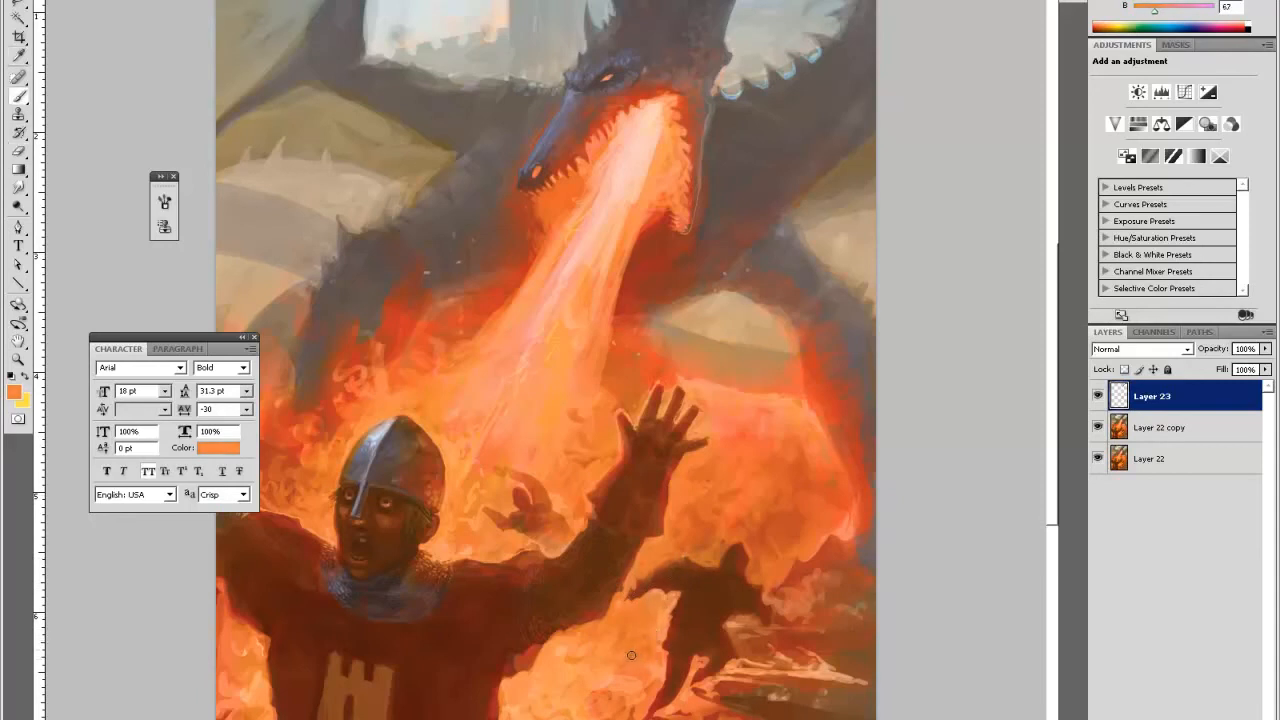
left_click(690, 497, "alt")
left_click(680, 508, "alt")
left_click(691, 531, "alt")
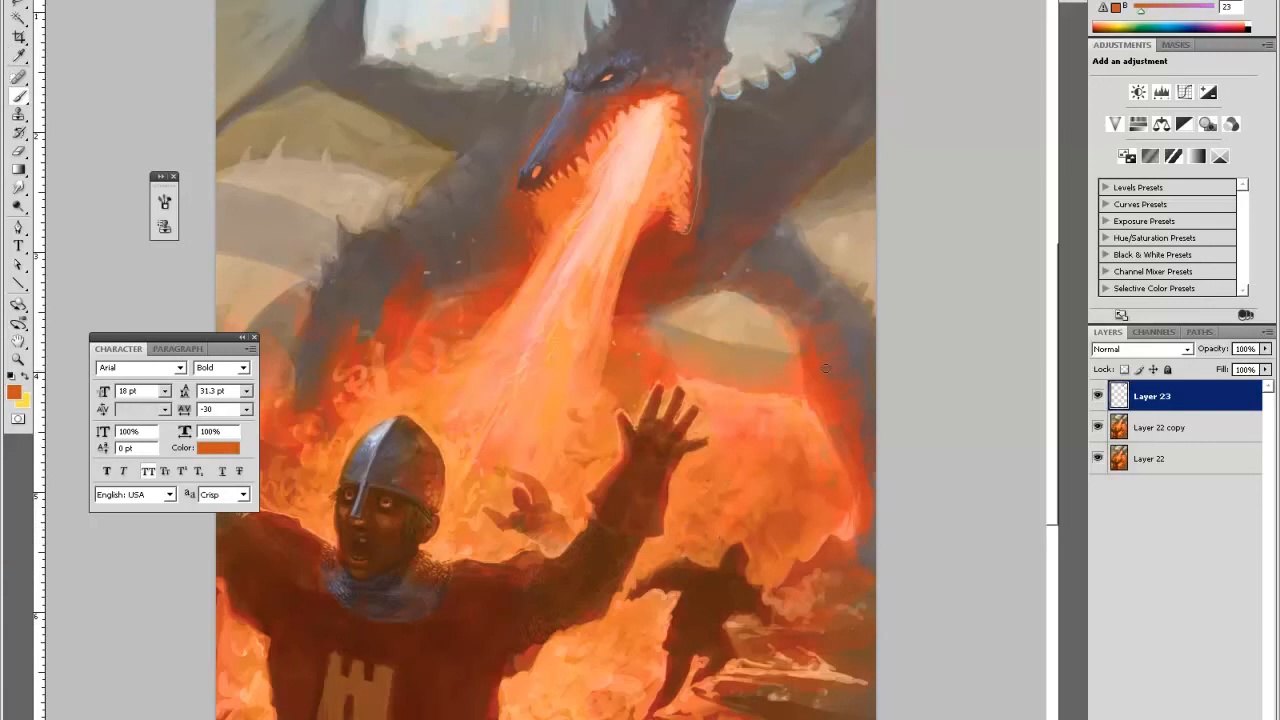
left_click(515, 695, "alt")
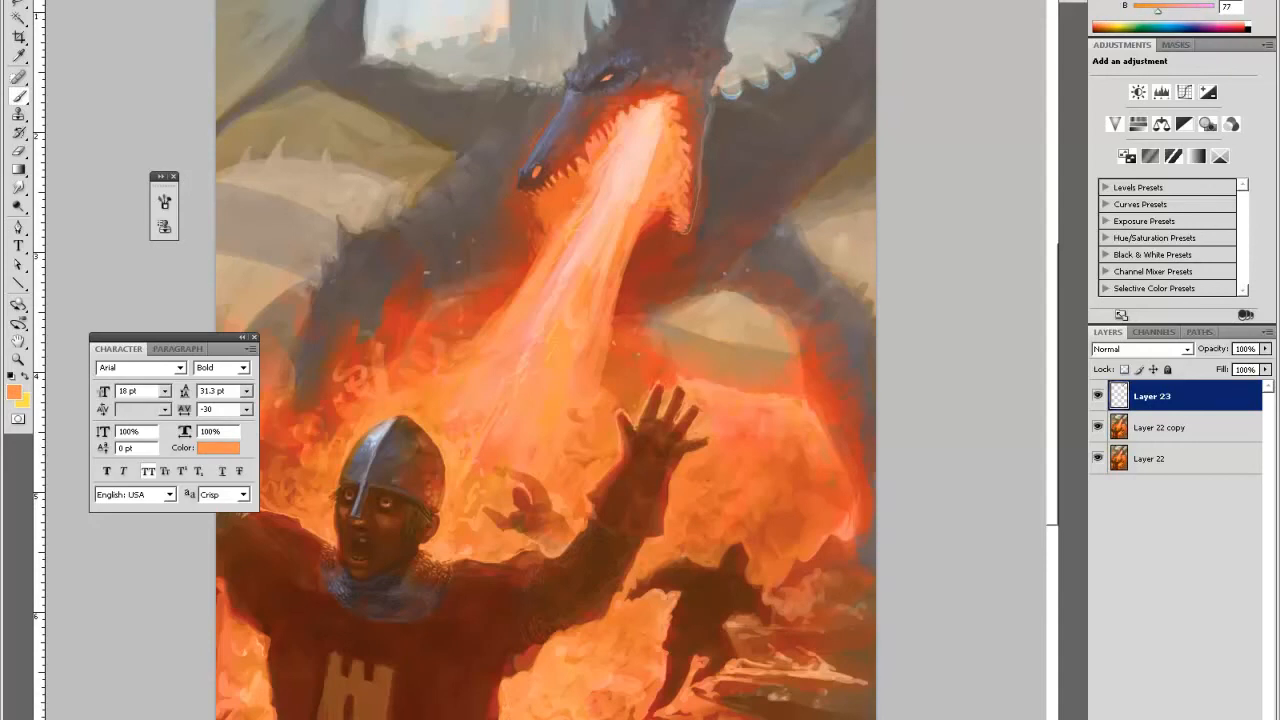
left_click(467, 502, "alt")
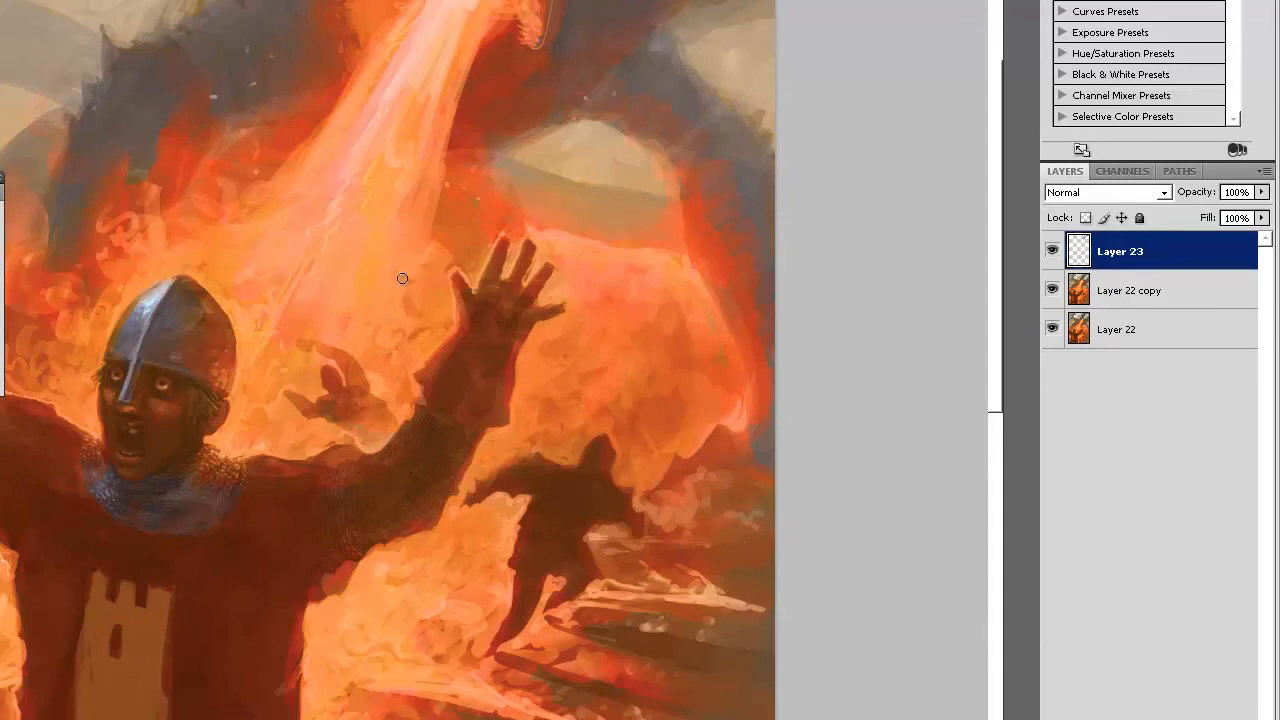
- Refine the flames beneath the knight's raised arm and around the fleeing figure's legs with short brush strokes
scroll(401, 285, "down", 2)
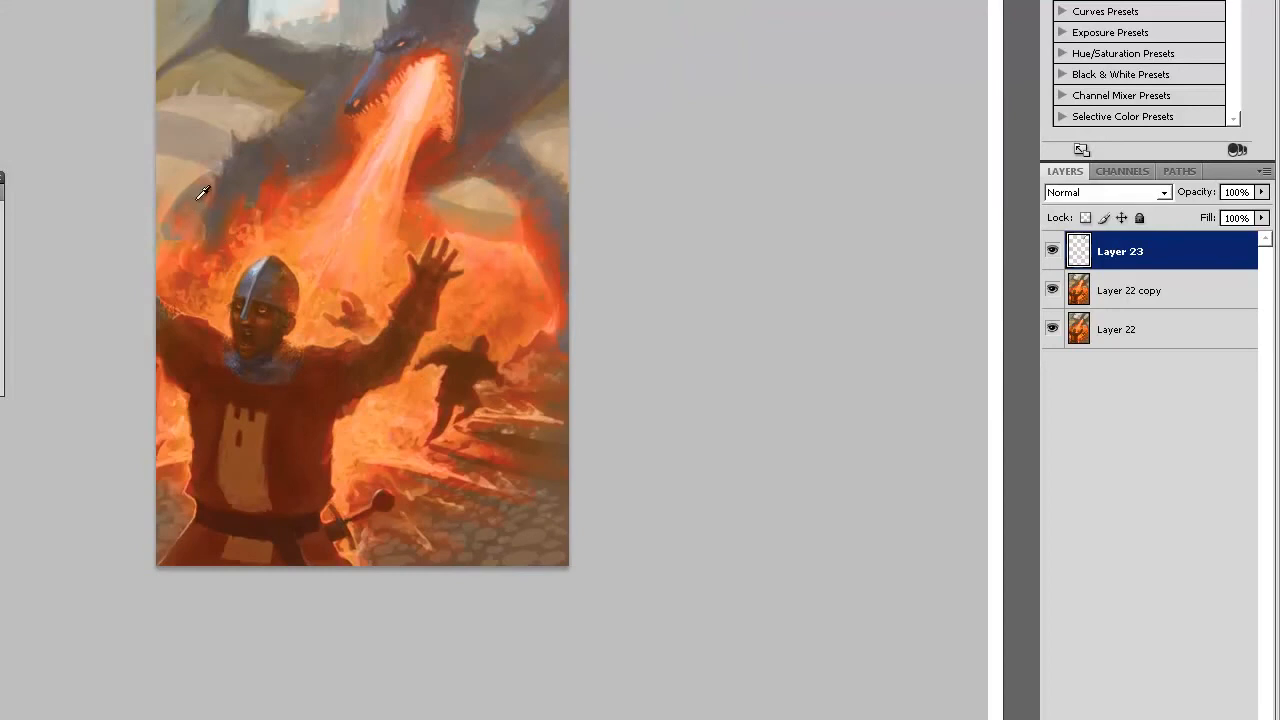
left_click(430, 240)
left_click(490, 227)
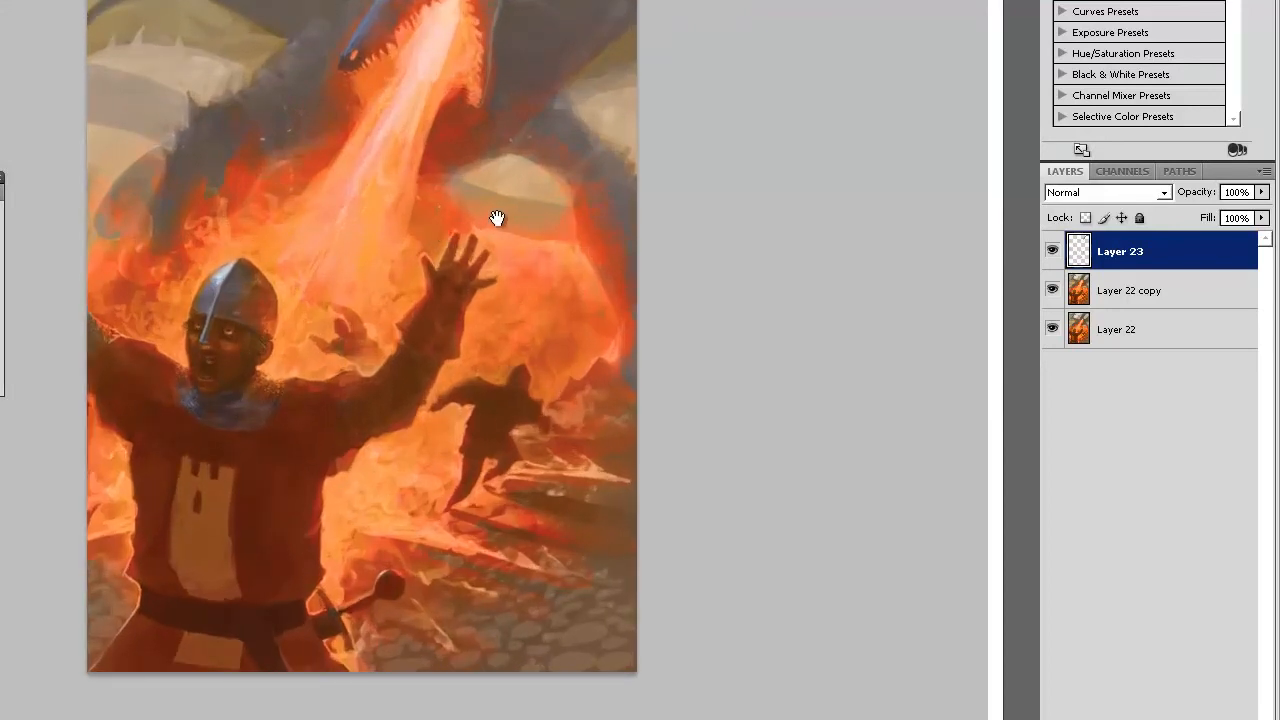
left_click(205, 365)
left_click_drag(504, 431, 836, 366)
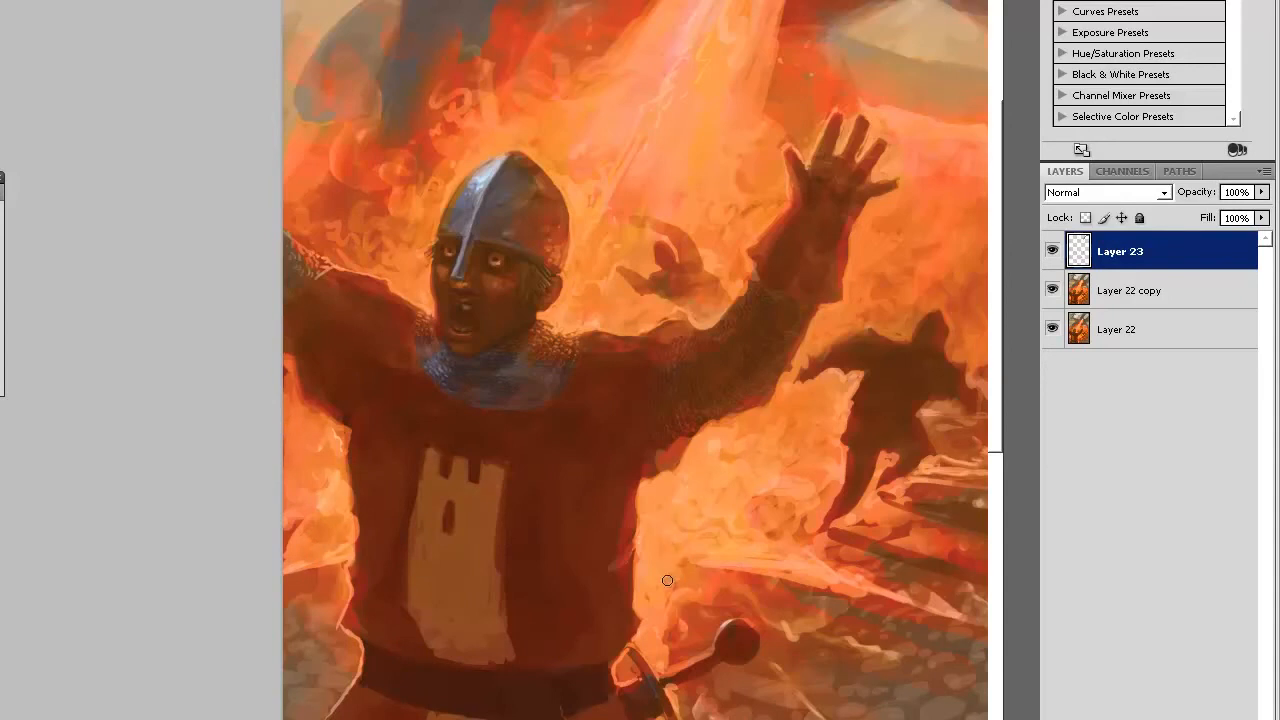
left_click_drag(718, 395, 667, 472)
left_click_drag(637, 549, 733, 395)
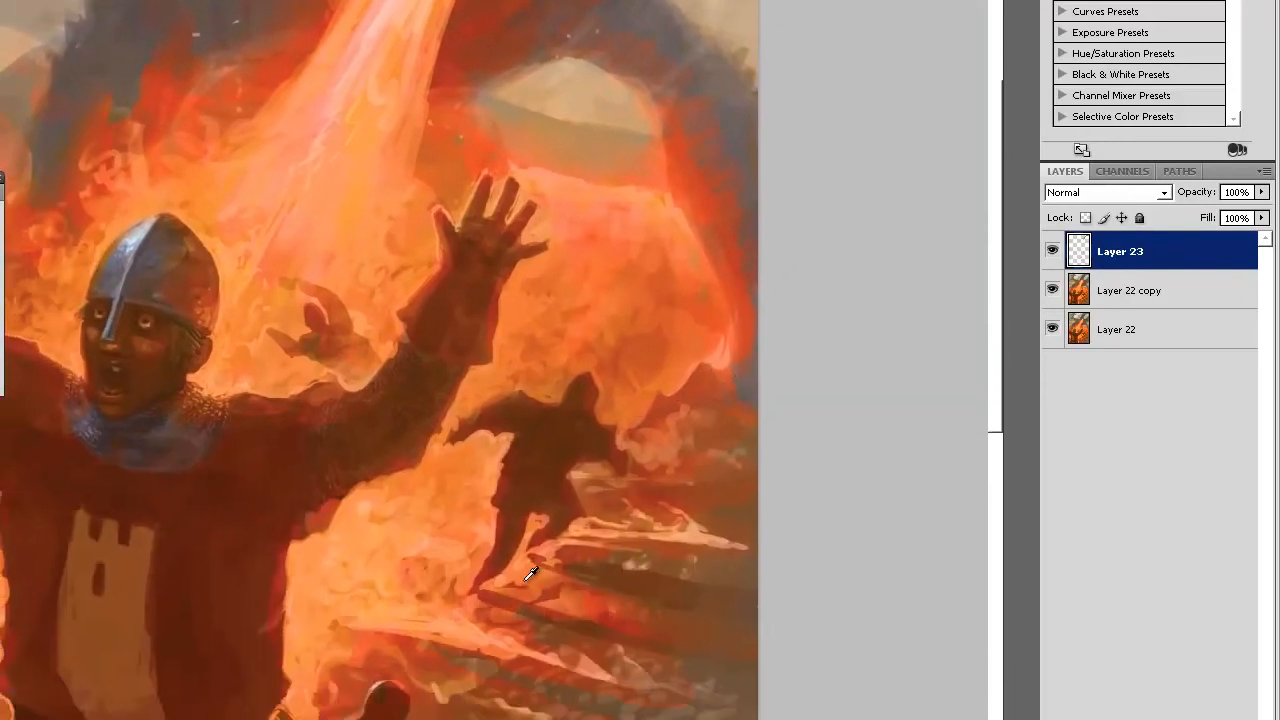
left_click_drag(484, 601, 456, 609)
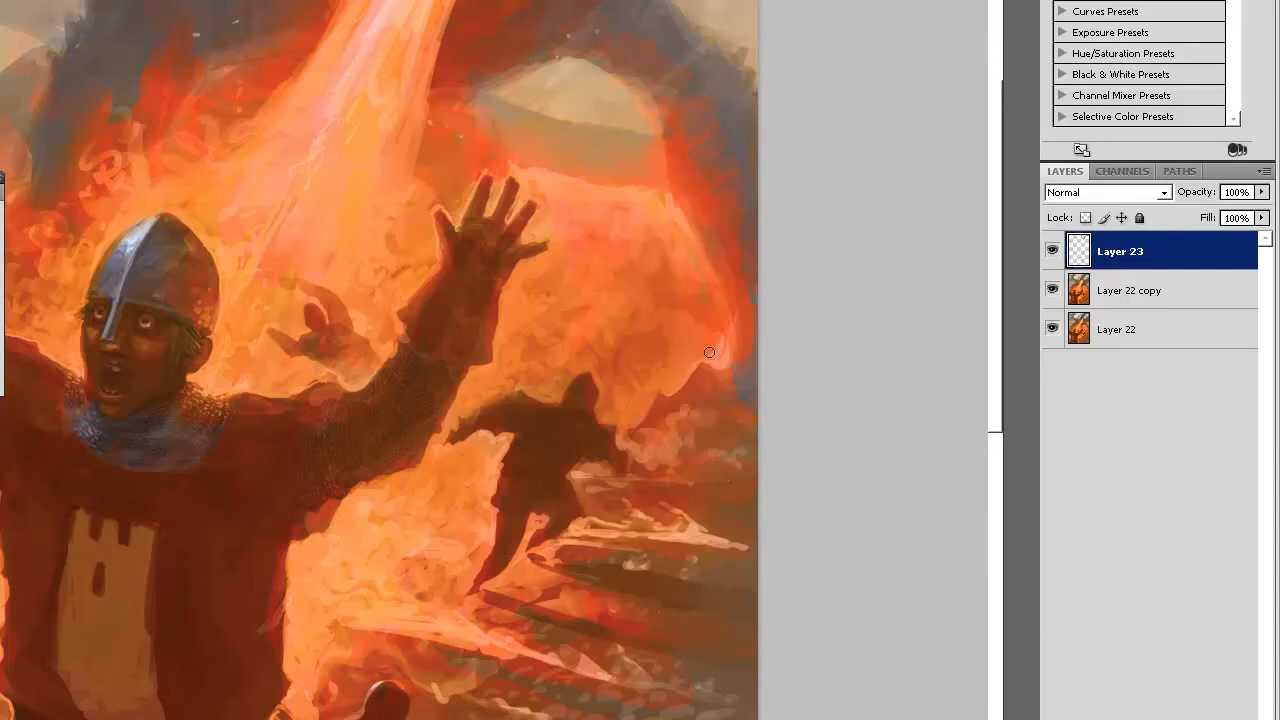
- Sample the tan of the pale spiked shape below the dragon's wing and open the brush settings
key("ctrl+minus")
key("ctrl+minus")
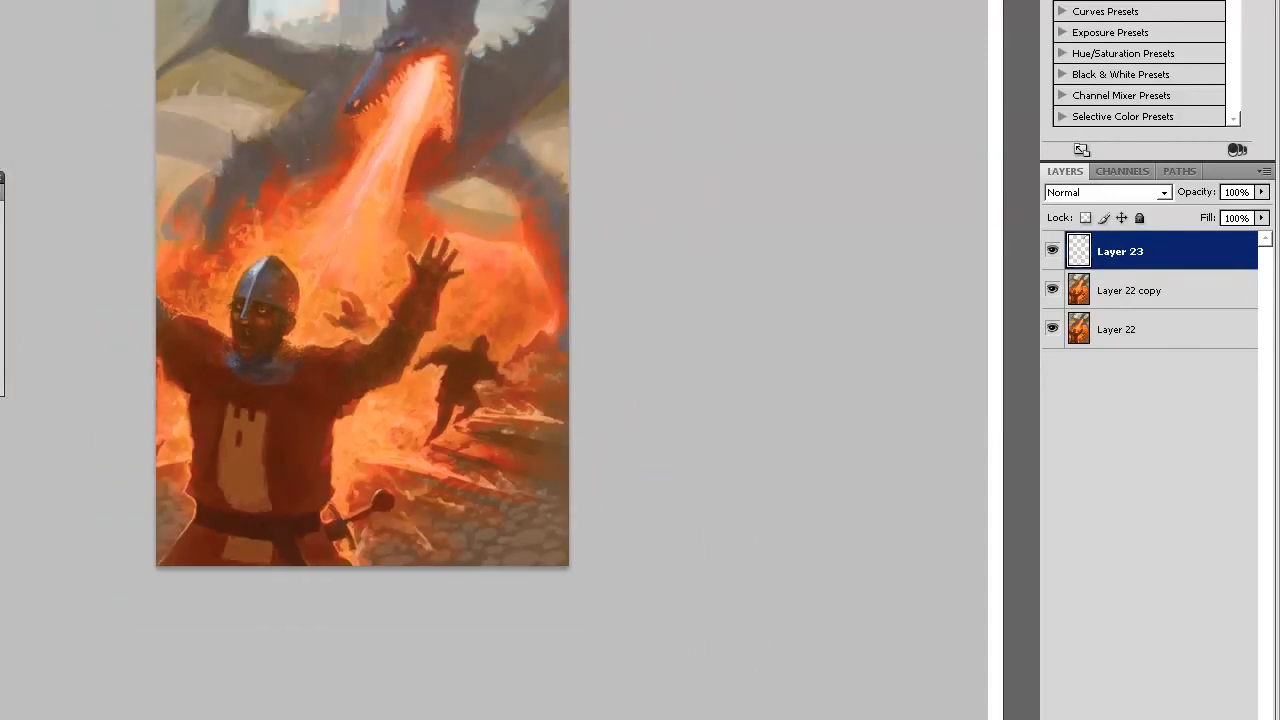
left_click(306, 73)
left_click(299, 75)
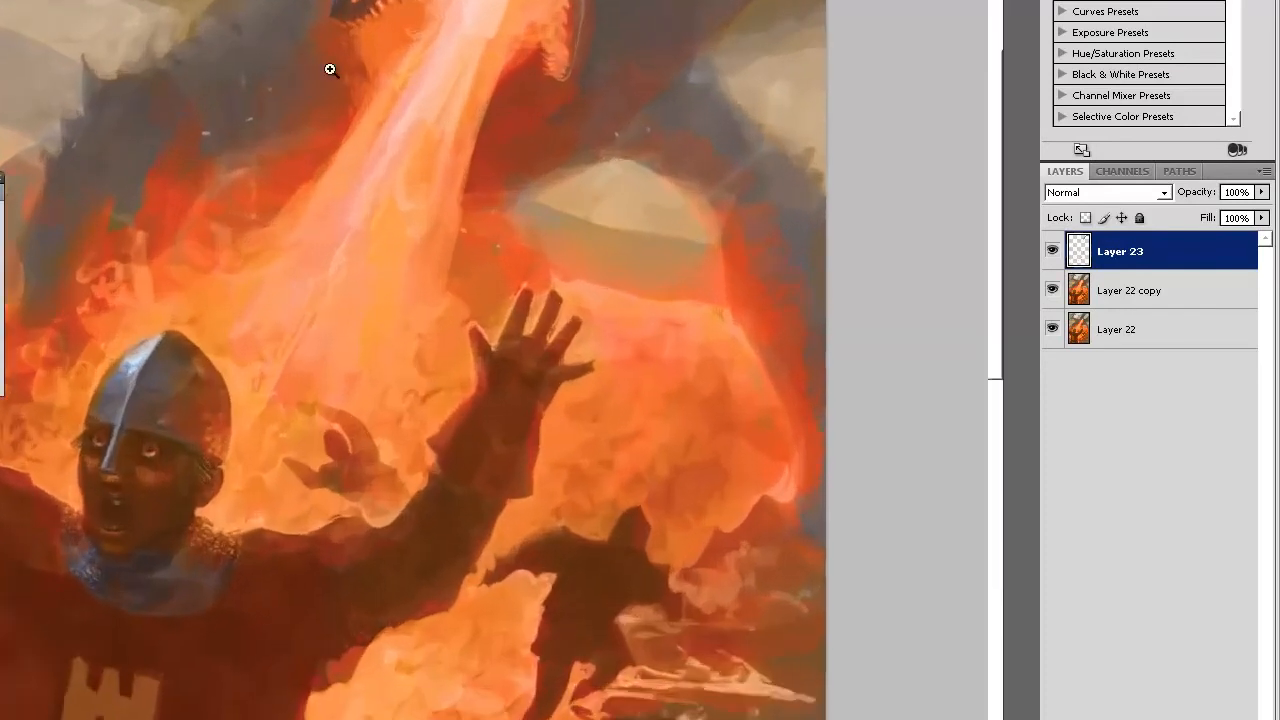
left_click(299, 75)
left_click_drag(600, 141, 877, 317)
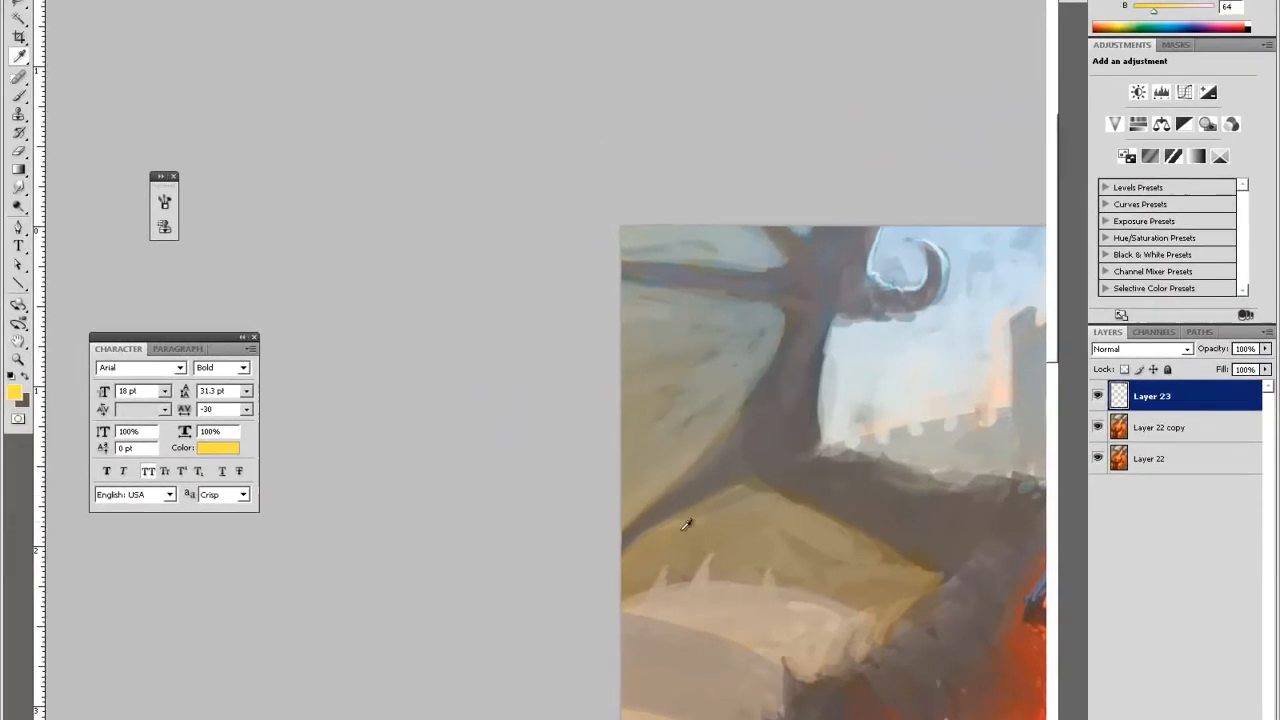
left_click(667, 596, "alt")
right_click(660, 549)
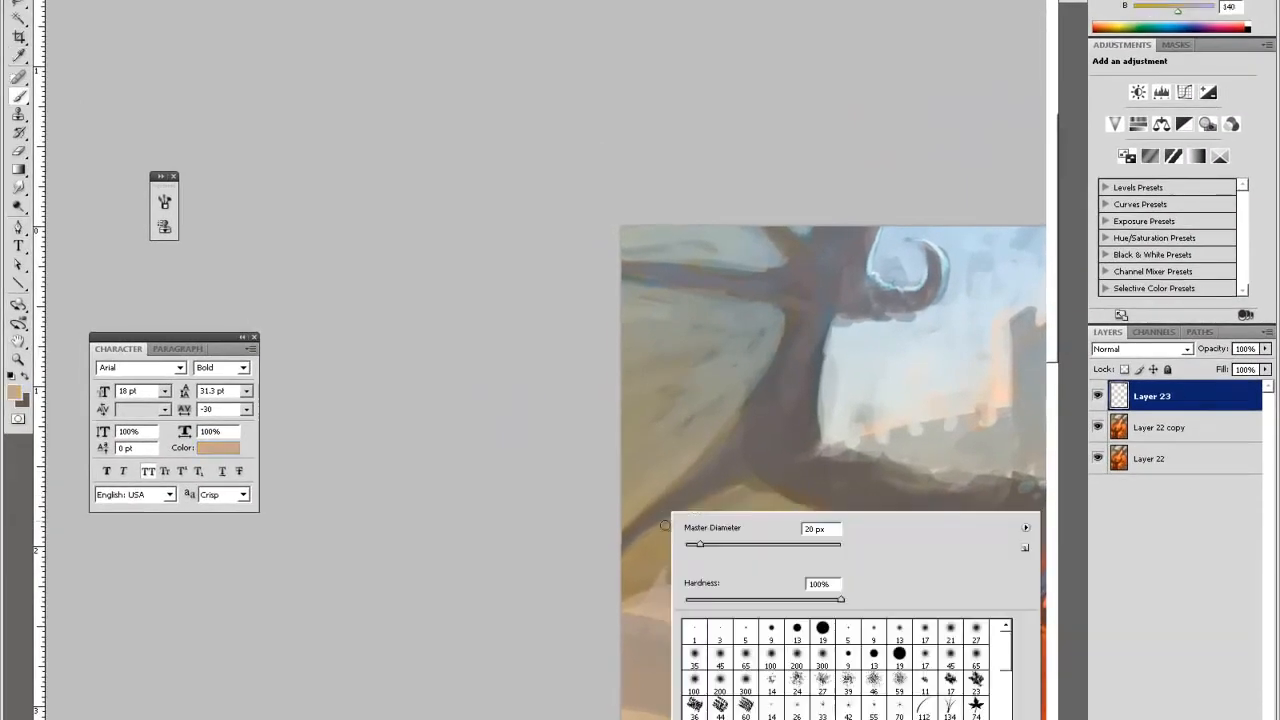
- Paint small pale tree spikes at the outer end of the tan hill's crest below the dragon's wing, using sampled hill colours
left_click(623, 606)
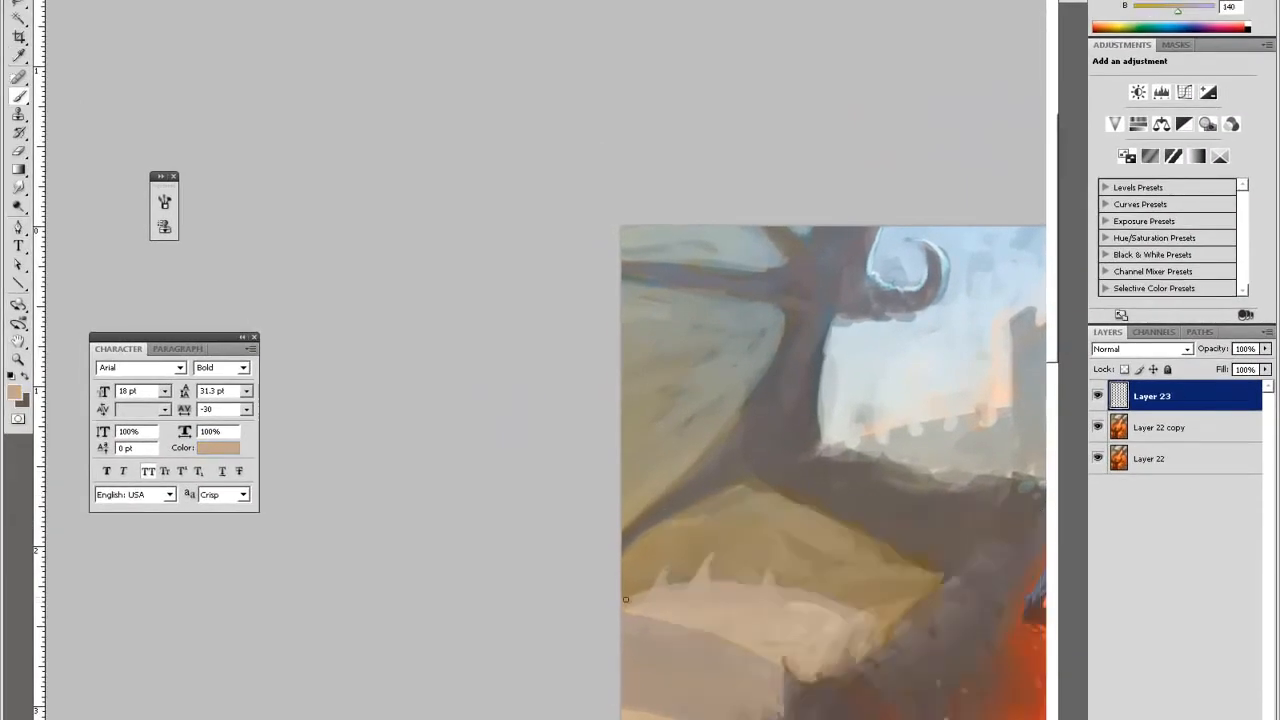
left_click(668, 560, "alt")
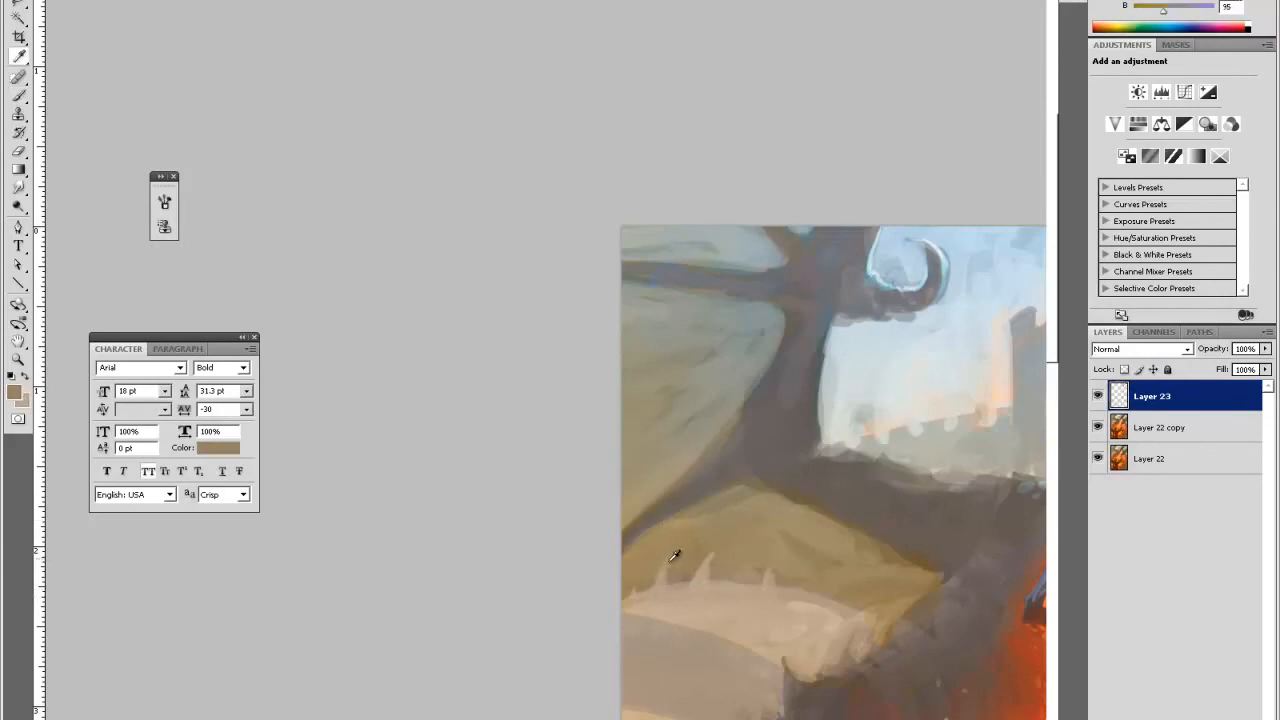
key("x")
left_click_drag(677, 575, 675, 585)
key("x")
key("x")
- Sharpen the tall spikes and add more along the middle of the hill crest, alternating the light and dark tan colours
left_click_drag(708, 549, 702, 572)
key("x")
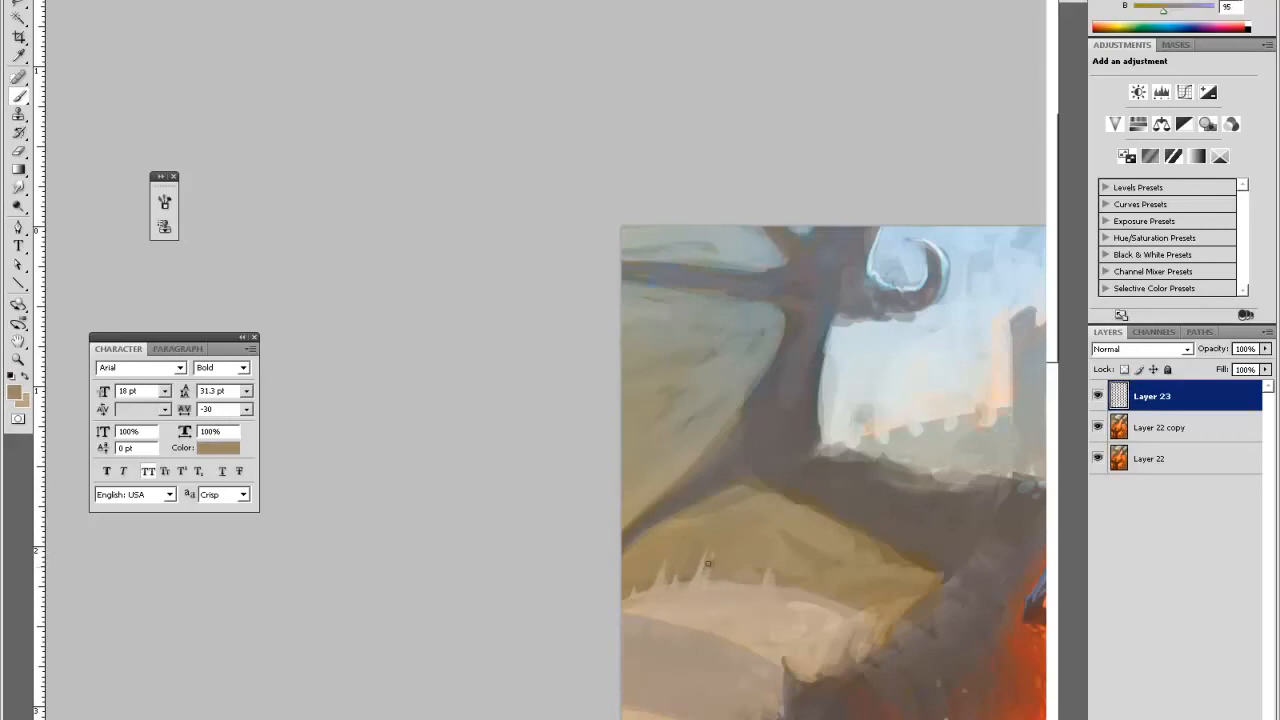
key("x")
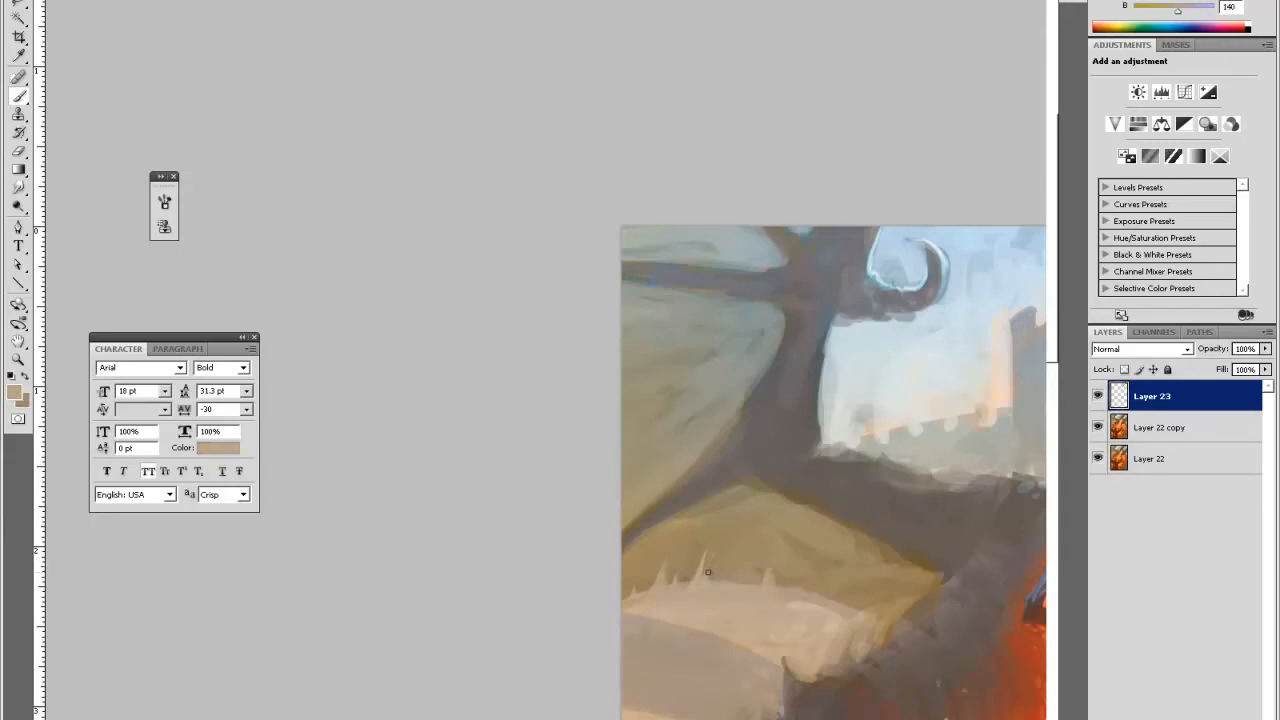
key("x")
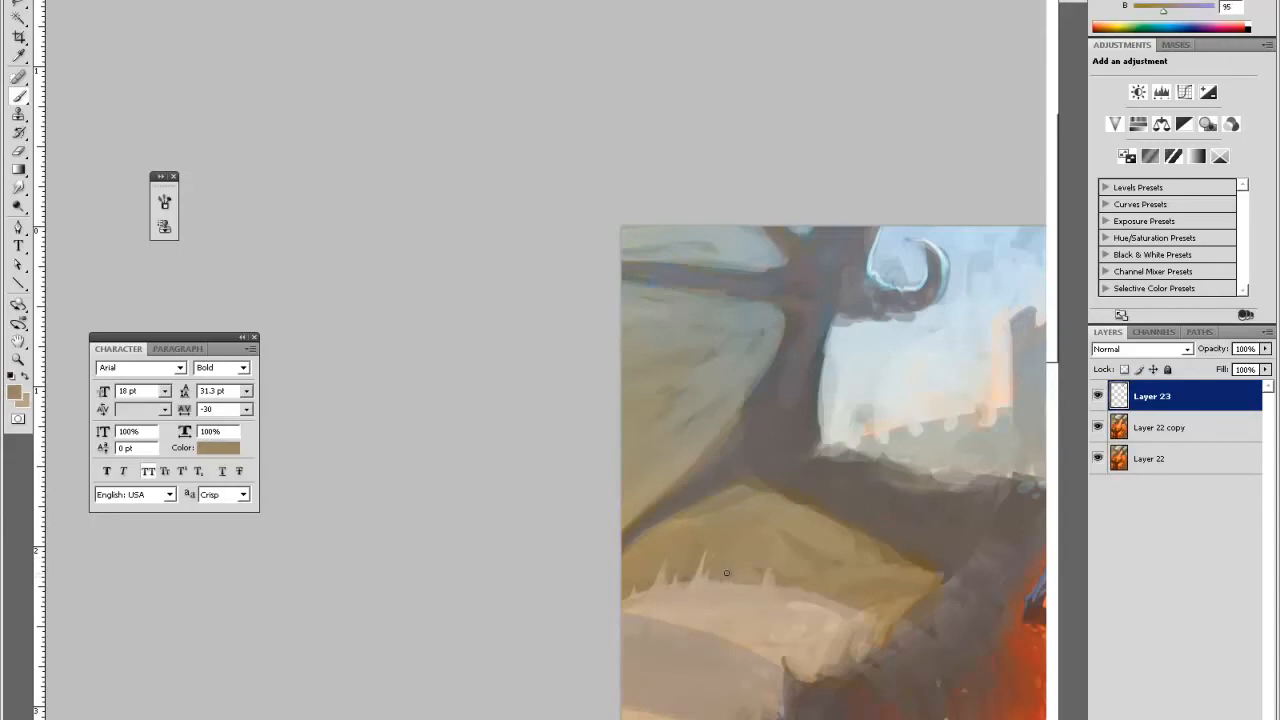
key("x")
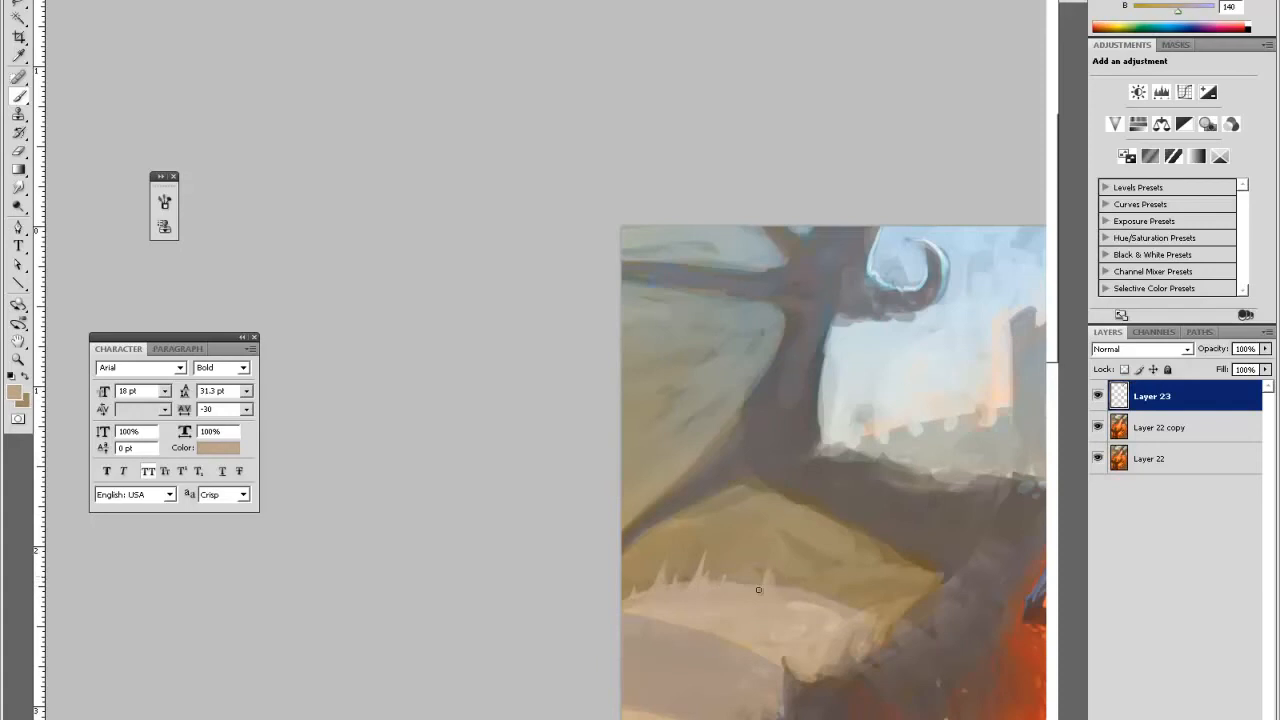
key("x")
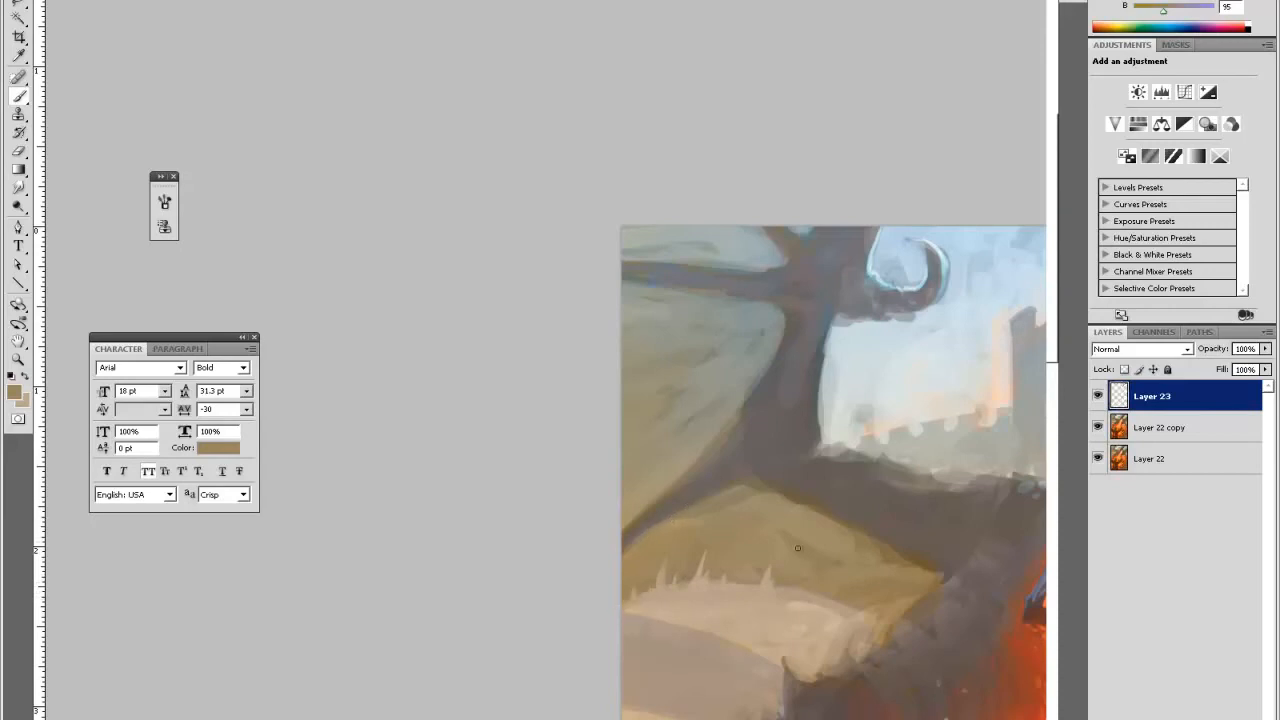
- Extend the fine spiky tree line down the hill crest toward the dragon's body with sampled tan tones
left_click(800, 580, "alt")
left_click(811, 584, "alt")
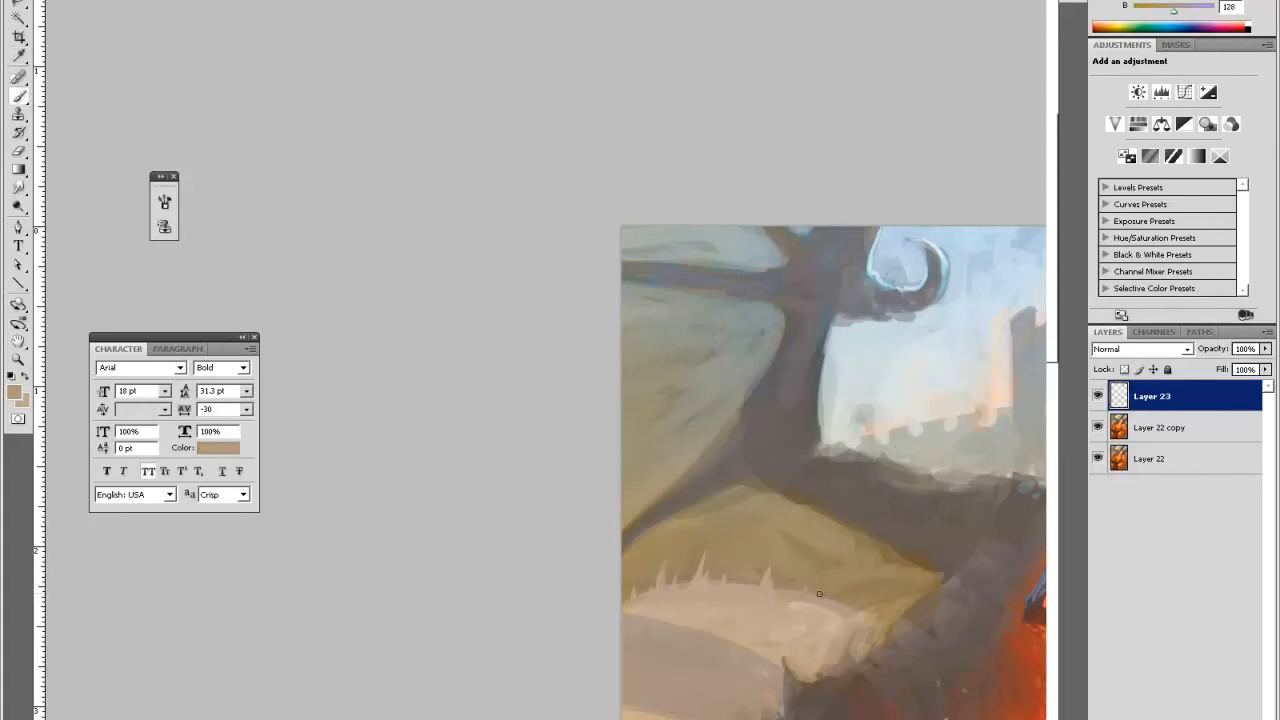
left_click(842, 606, "alt")
left_click(836, 583, "alt")
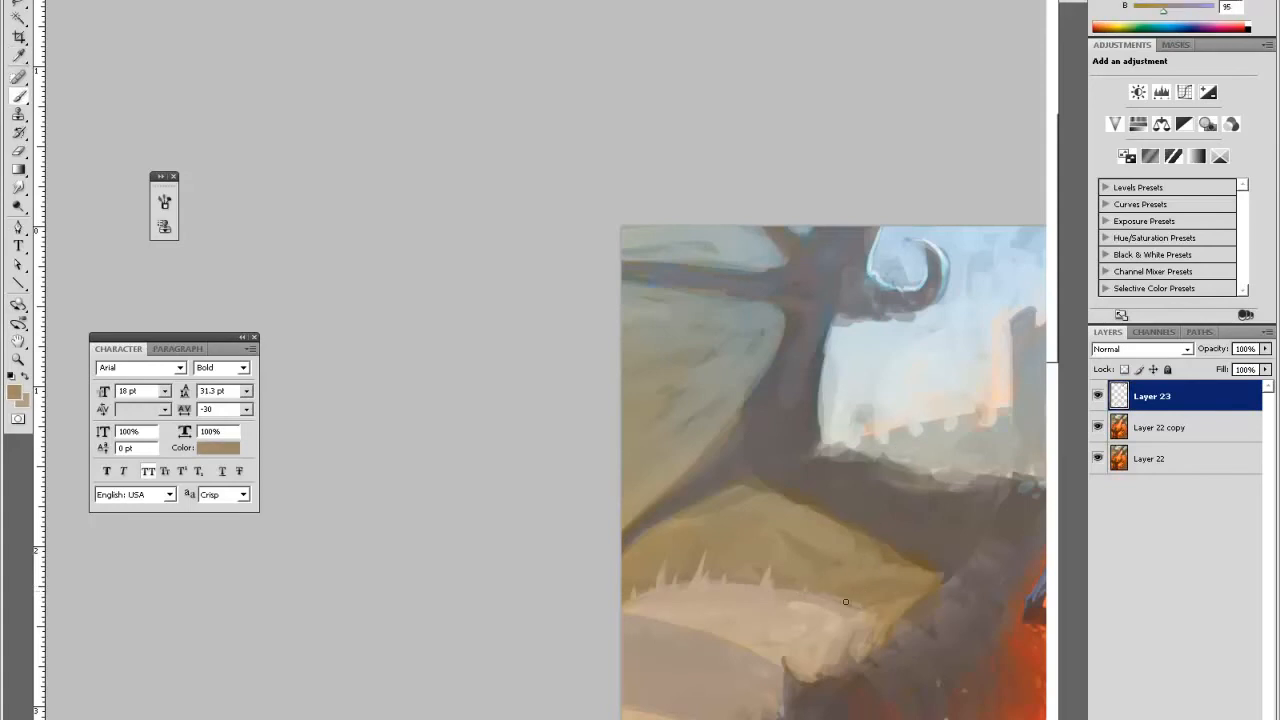
left_click(864, 610, "alt")
left_click(890, 602, "alt")
- Touch up the dragon's wing membrane with grey-green tones sampled from it, and check the whole painting
left_click(795, 531, "alt")
left_click(732, 298, "alt")
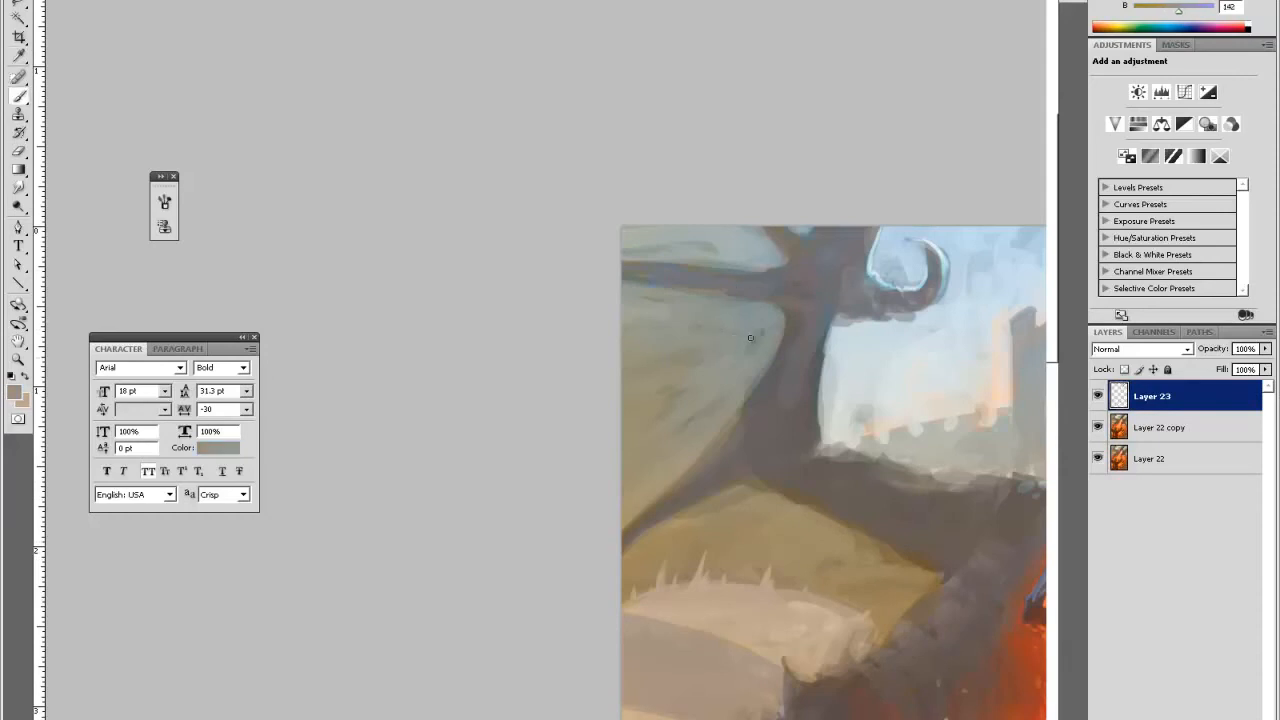
left_click(695, 334, "alt")
key("ctrl+minus")
key("ctrl+minus")
key("ctrl+0")
key("ctrl+minus")
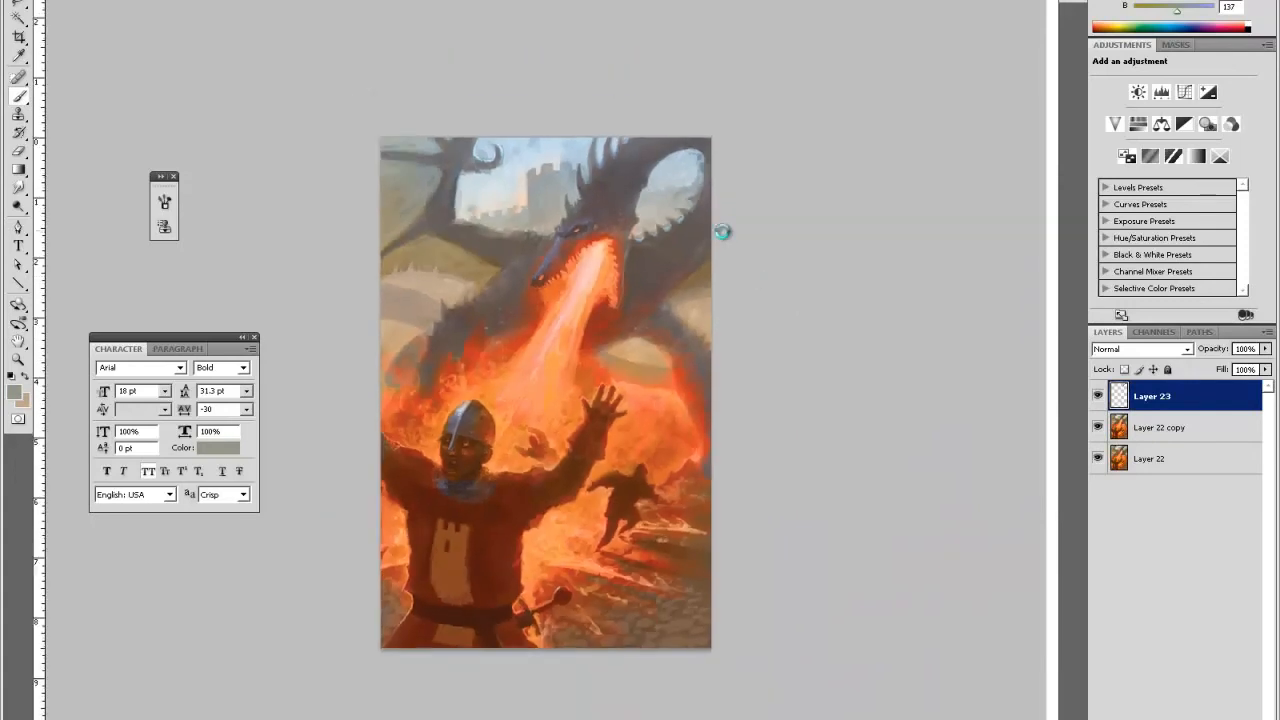
- Paint small tree spikes along the crest of the pale hill at the canvas edge, using tan and brown sampled nearby
left_click(763, 279, "alt")
left_click(742, 266, "ctrl")
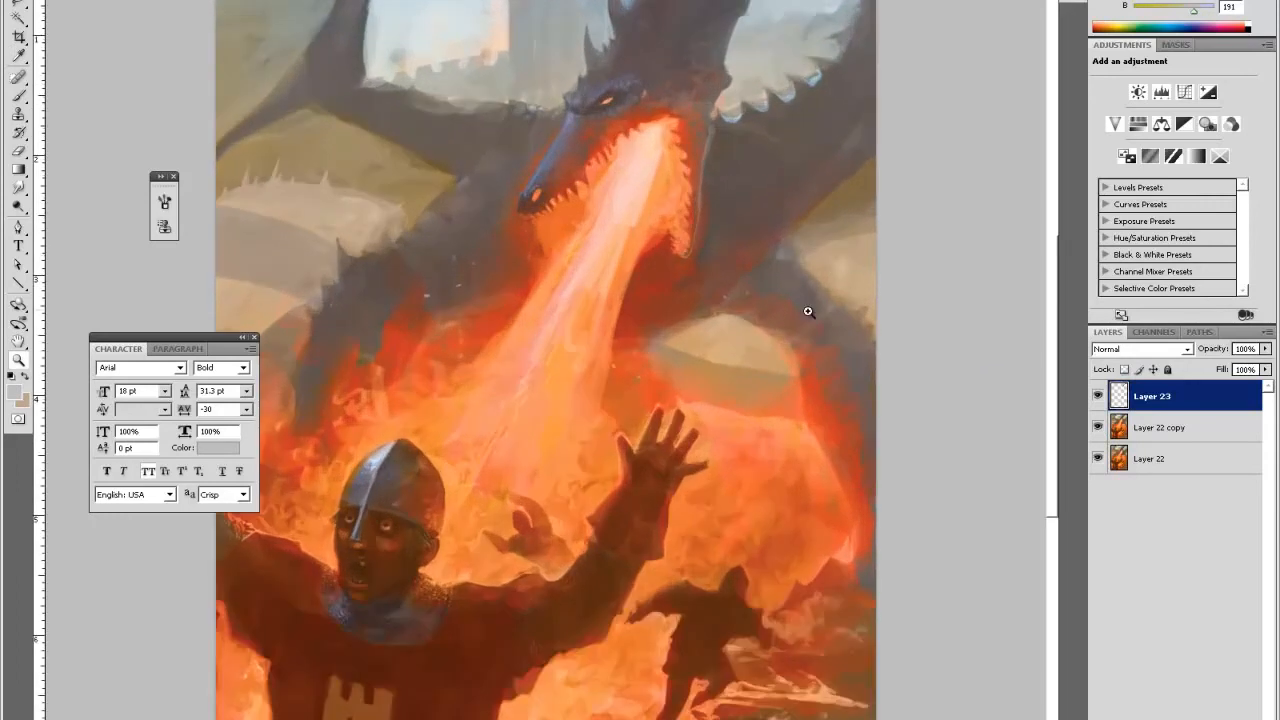
key("space")
left_click_drag(763, 409, 748, 416)
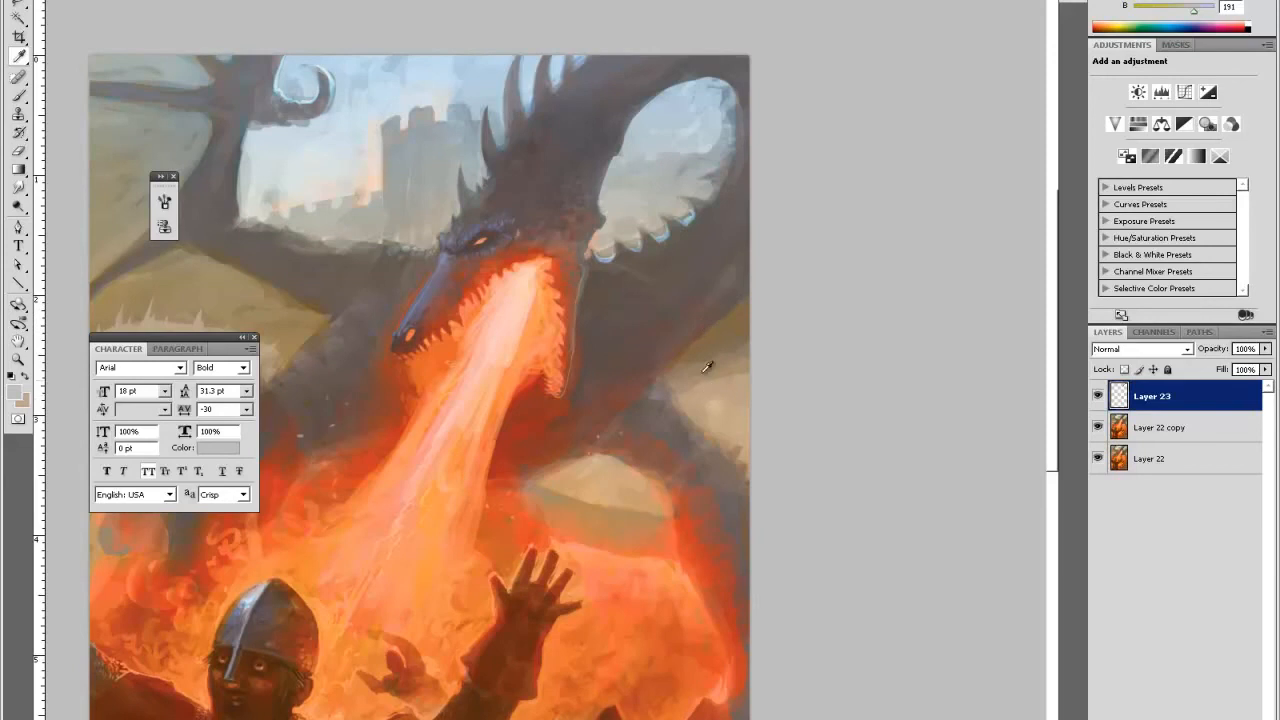
left_click(704, 378)
key("e")
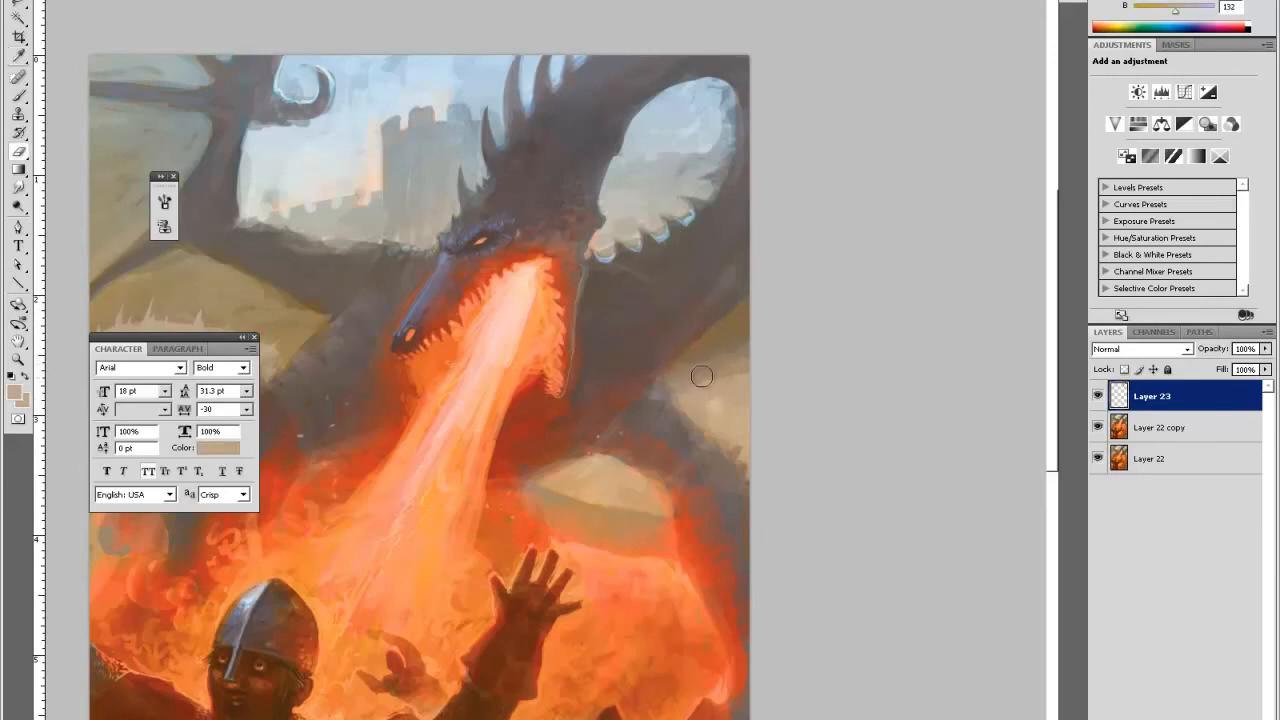
key("b")
left_click(712, 366, "alt")
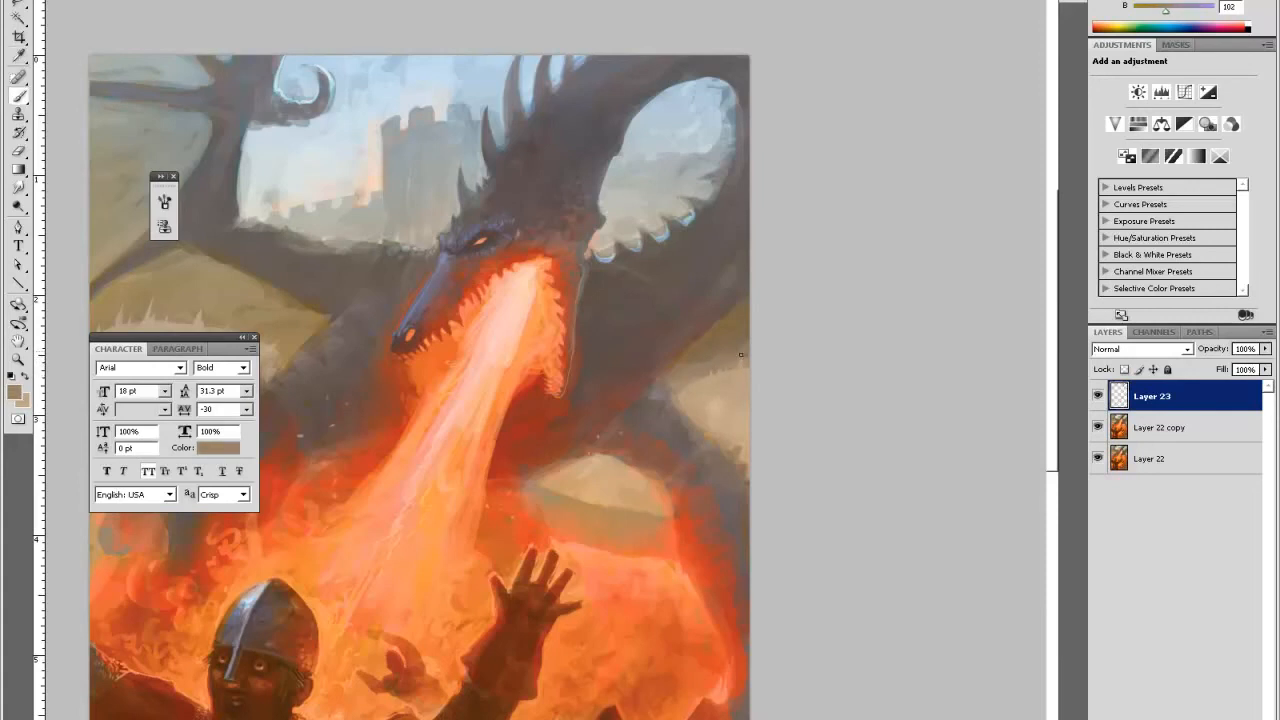
key("j")
key("b")
- Touch up the upper edge of the small hill below the dragon's neck with sampled tan and brown tones
left_click(591, 401, "alt")
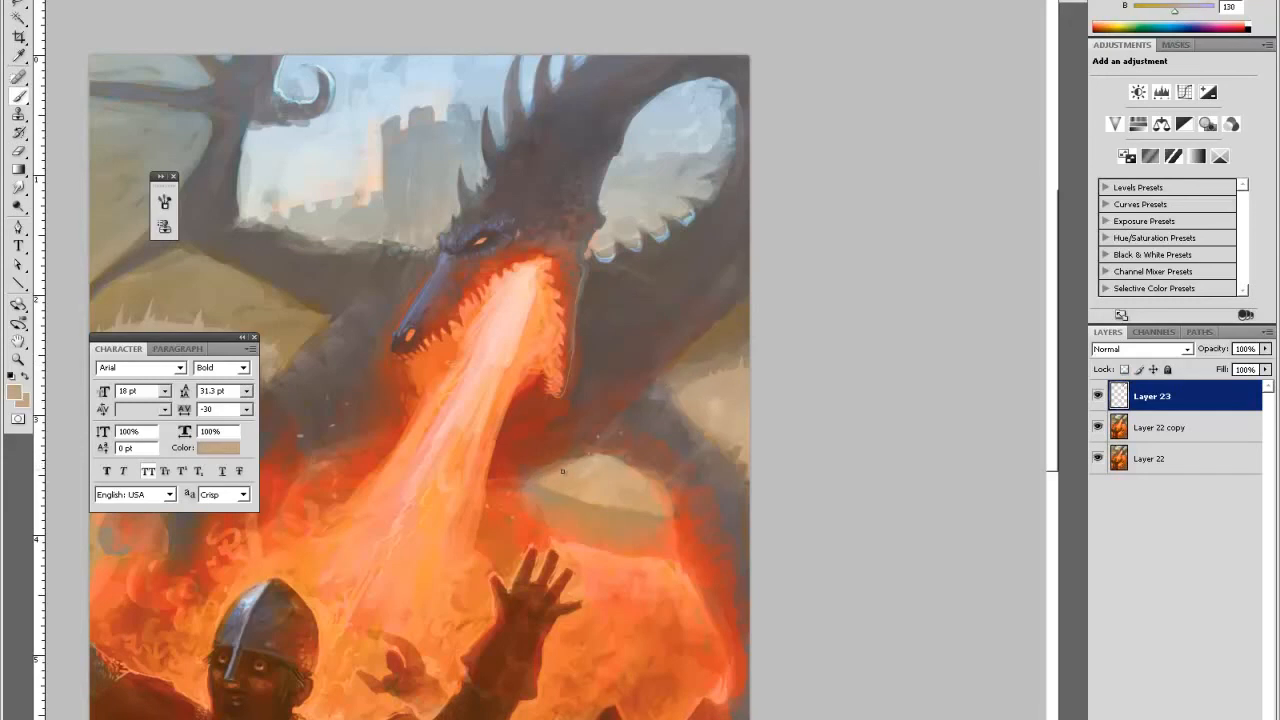
left_click(562, 468, "alt")
left_click(620, 448, "alt")
left_click(628, 436, "alt")
left_click(679, 396, "alt")
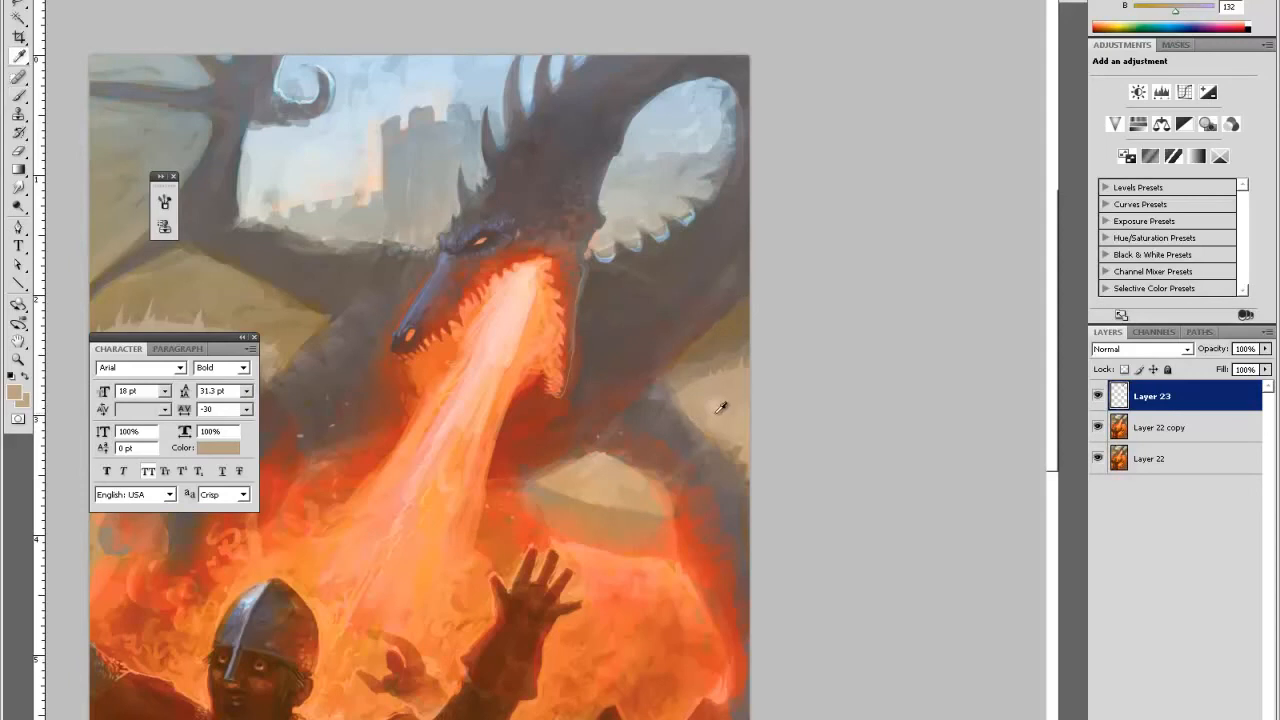
left_click(641, 449, "alt")
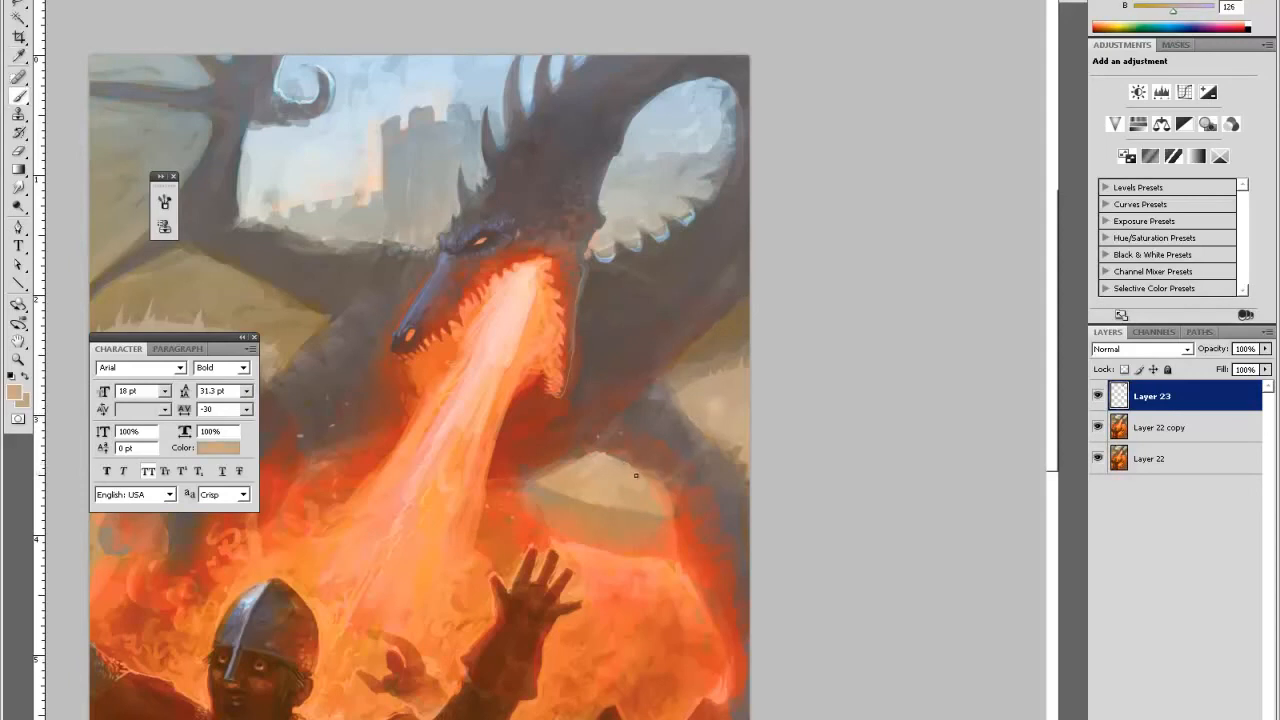
- Blend the small hill's edge into the fire glow on the dragon's body with sampled orange and reddish-brown tones
left_click(641, 481, "alt")
left_click(650, 490, "alt")
left_click(659, 488, "alt")
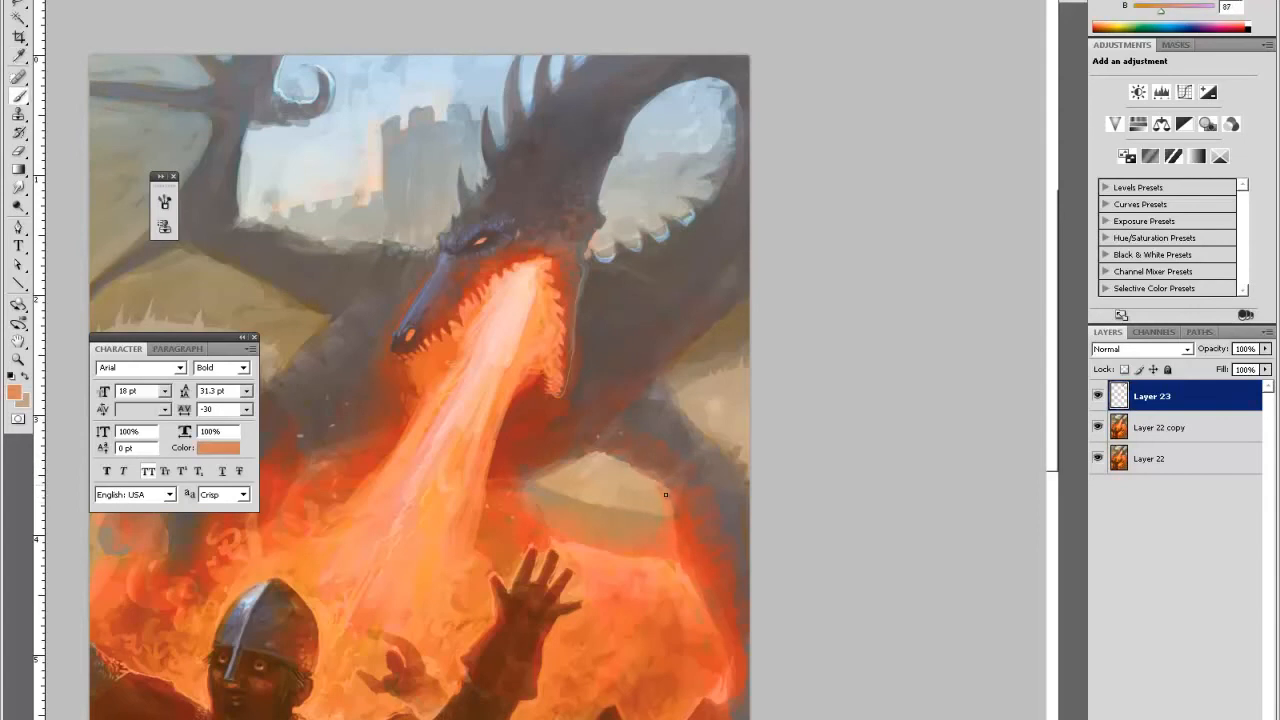
left_click(660, 481, "alt")
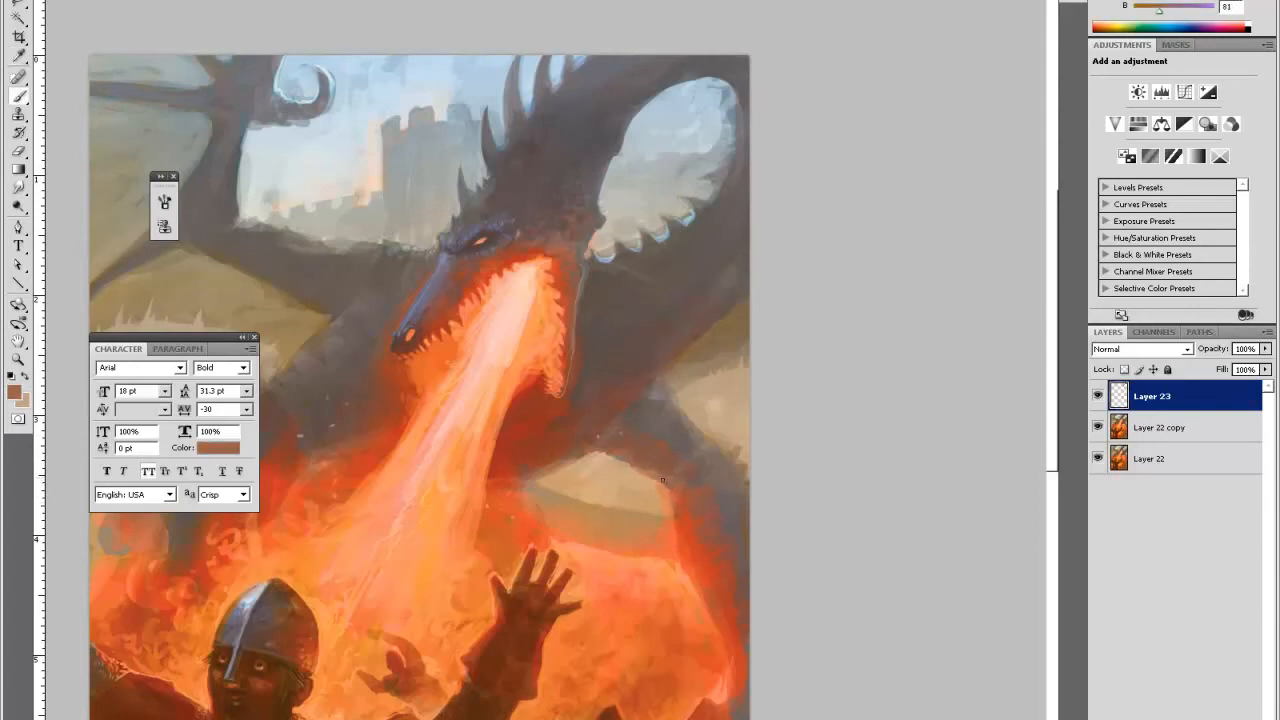
- Paint dark tree silhouettes along the lower slope of the pale hill at the canvas edge, alternating sampled browns and tans
left_click(726, 442, "alt")
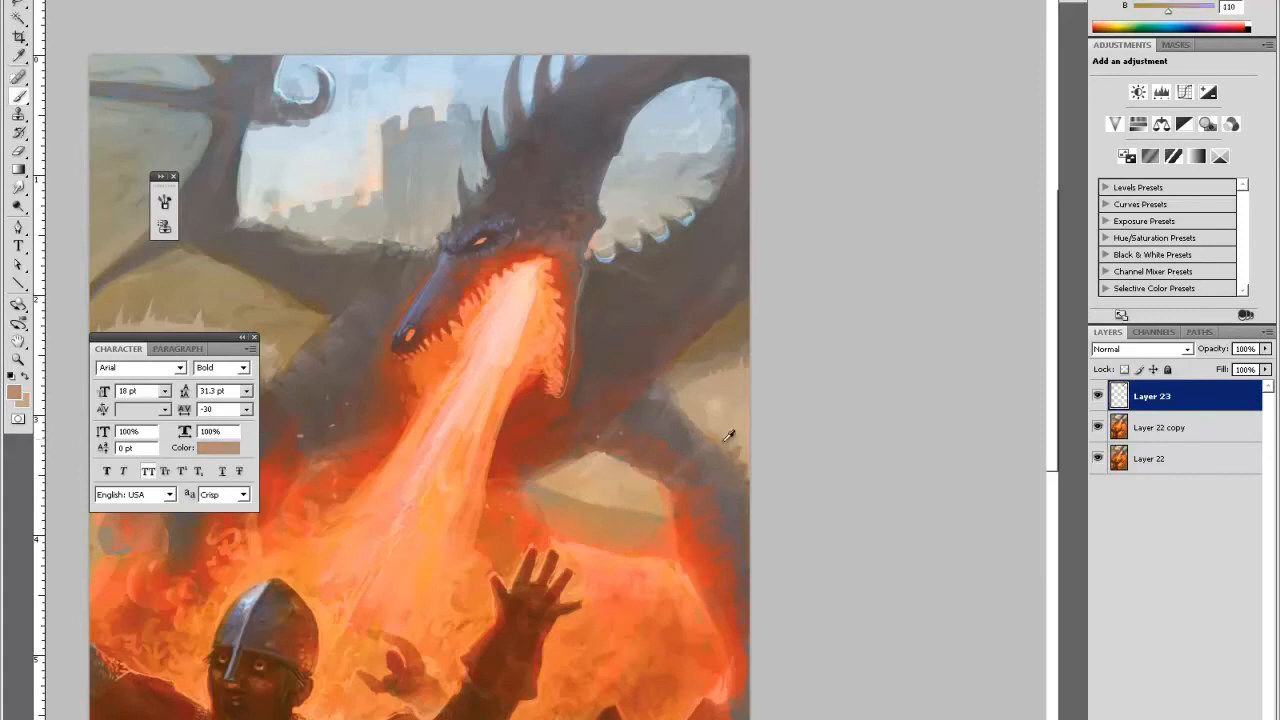
left_click(738, 446, "alt")
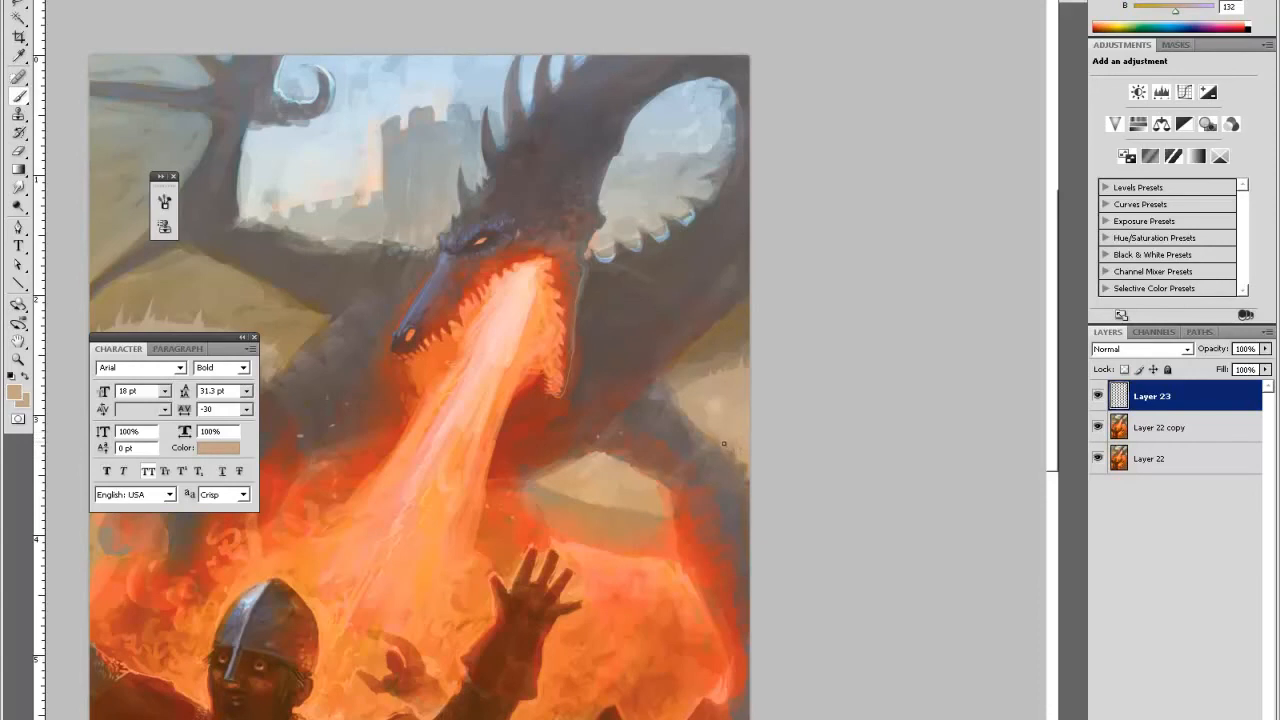
left_click(732, 442, "alt")
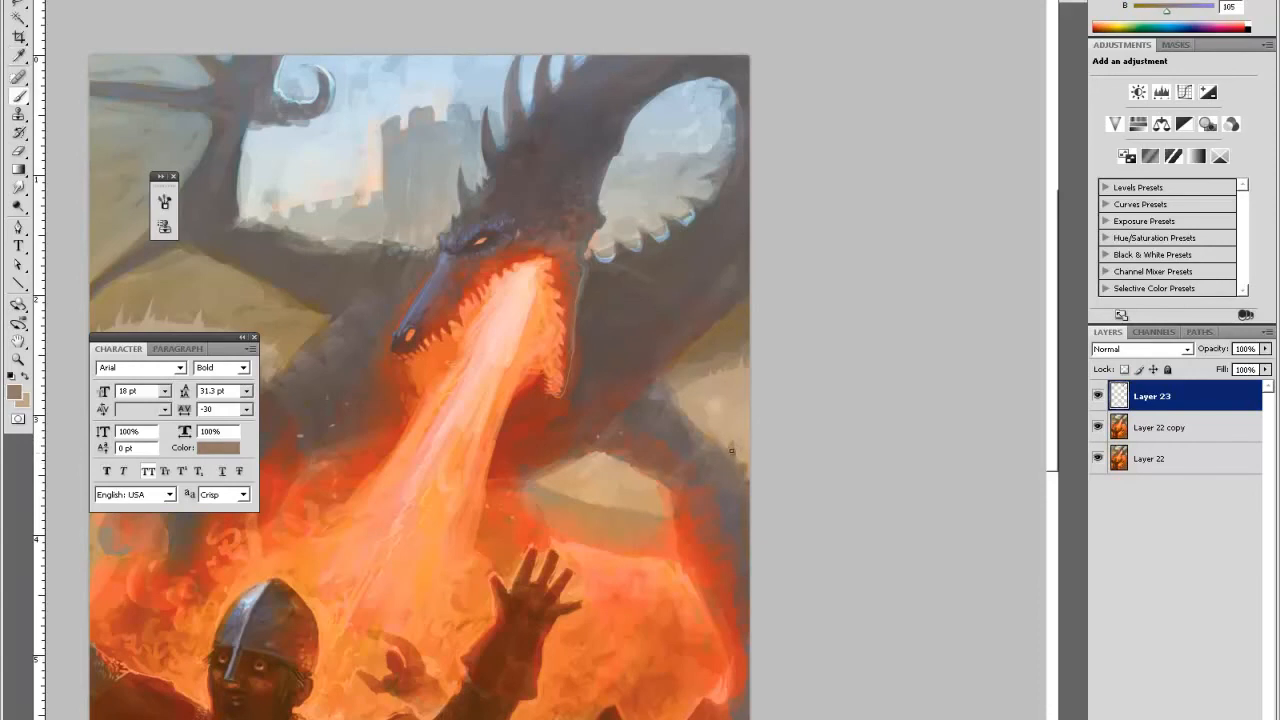
left_click(724, 436, "alt")
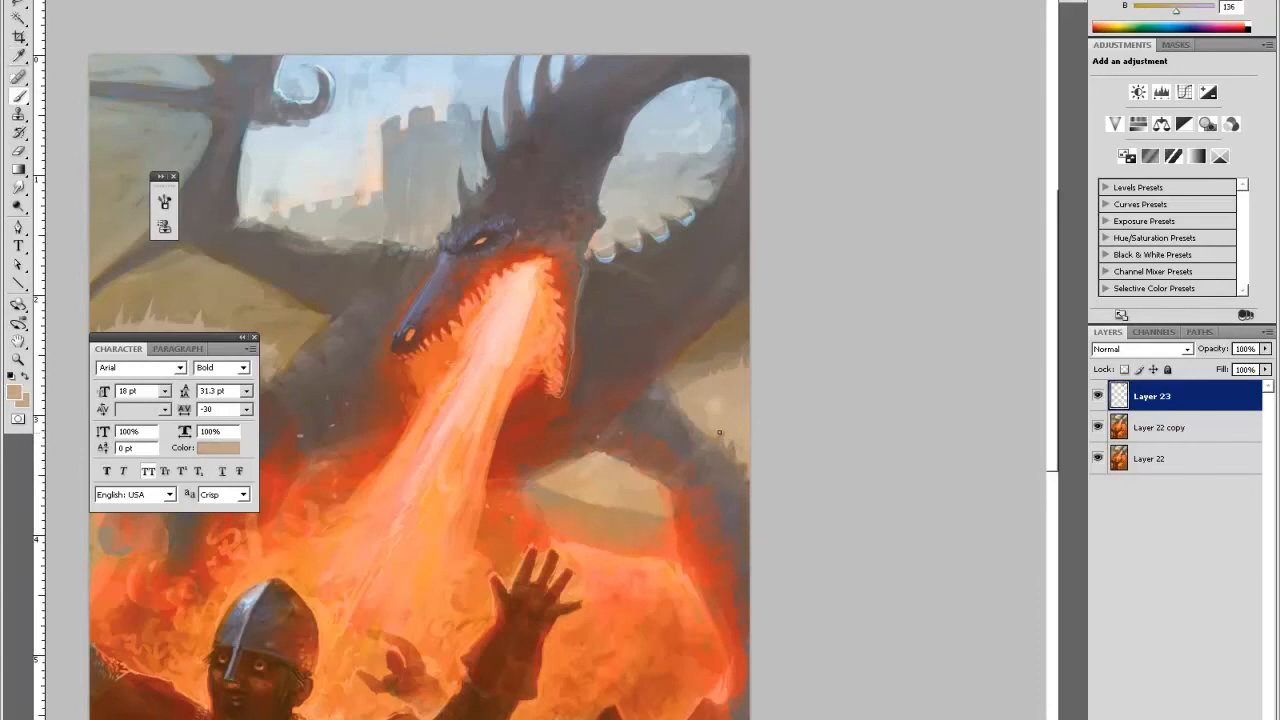
left_click(717, 443, "alt")
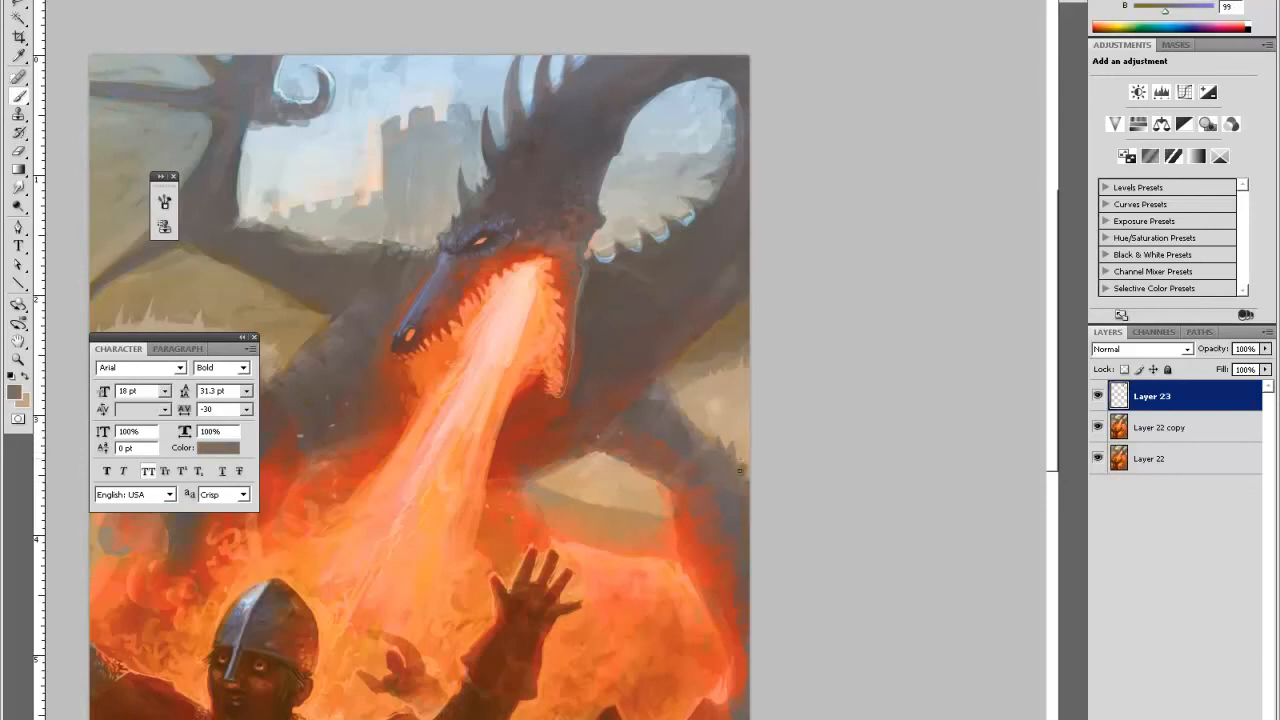
left_click(746, 448, "alt")
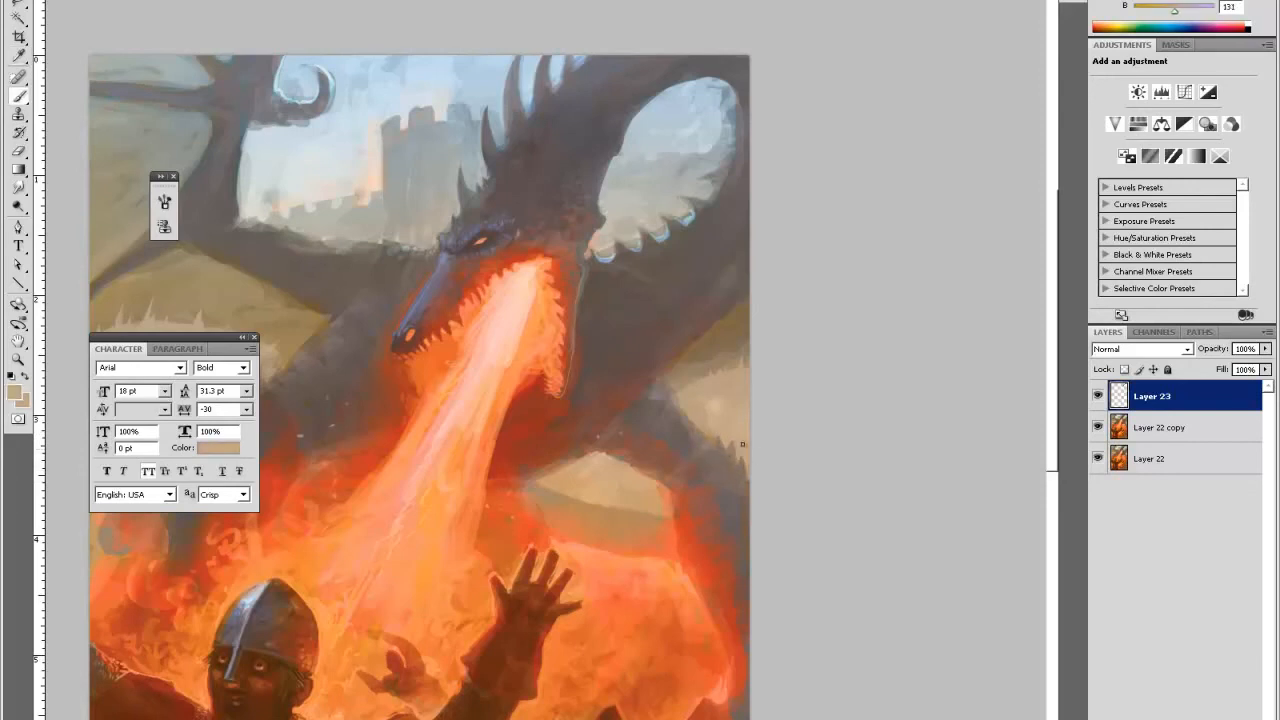
left_click(706, 429, "alt")
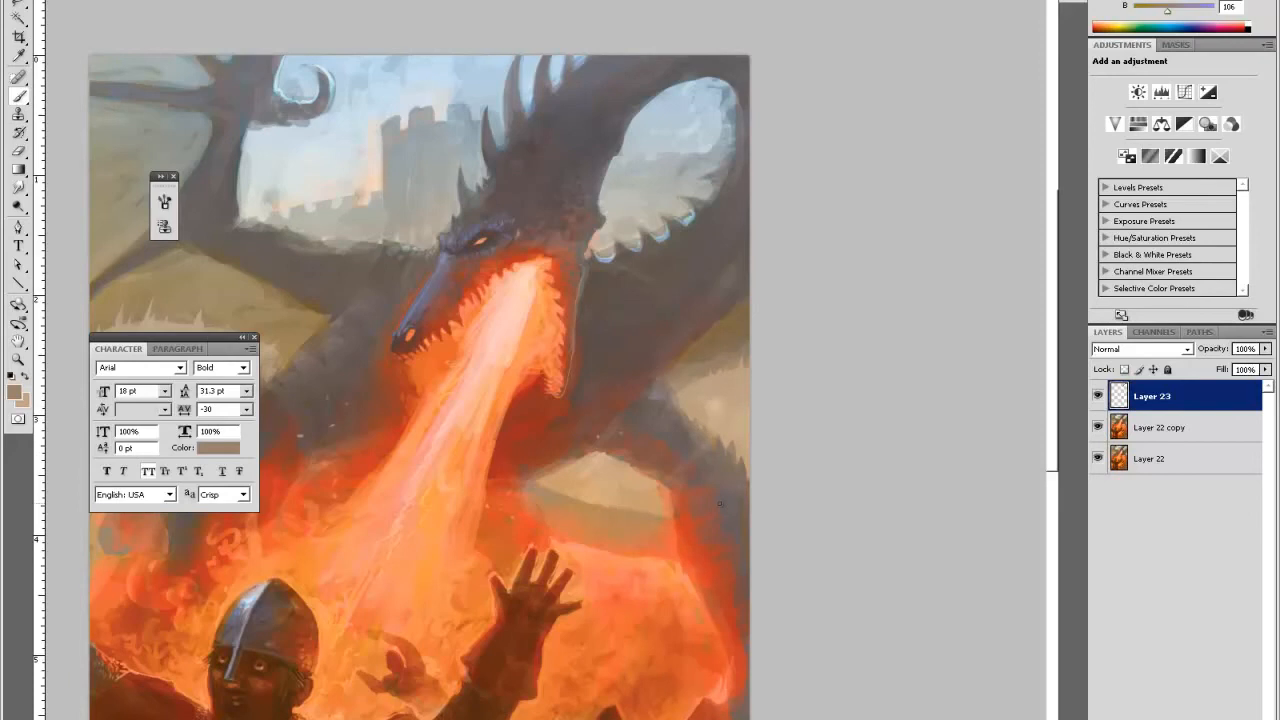
- Paint a row of tiny trees across the base of the small hill above the soldier's raised hand with sampled warm tones
left_click(561, 474, "alt")
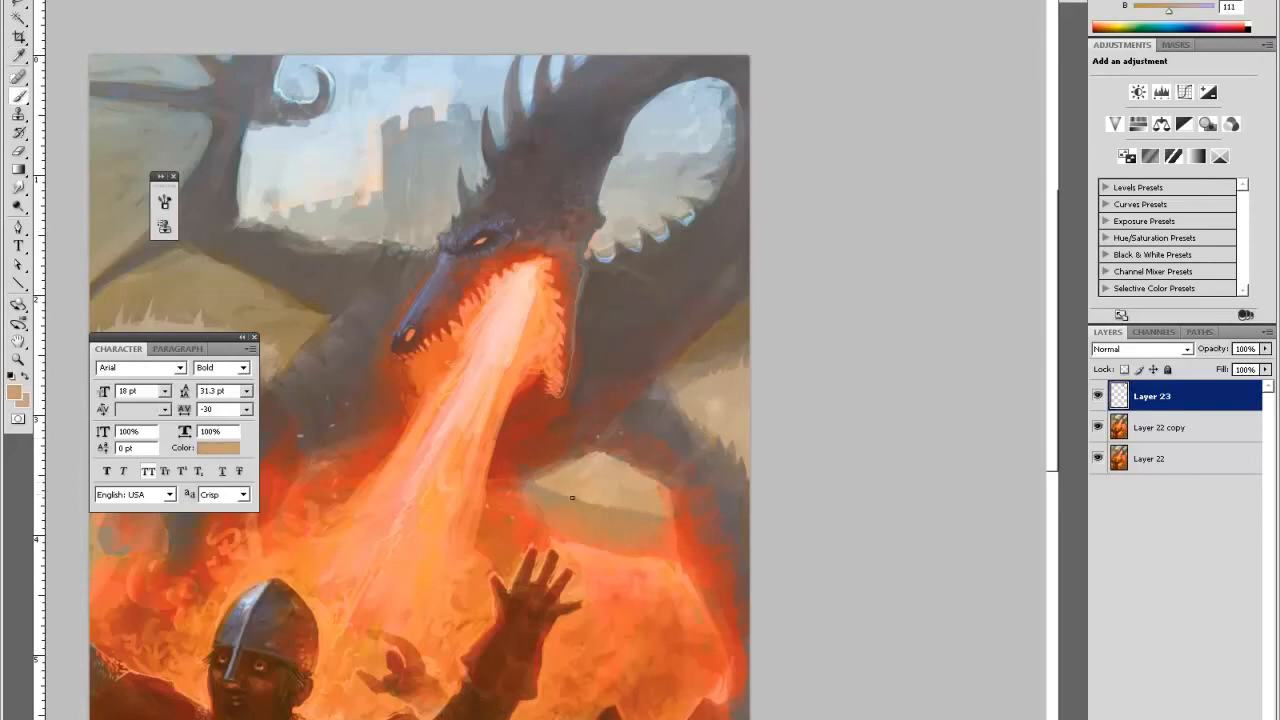
left_click(553, 539, "alt")
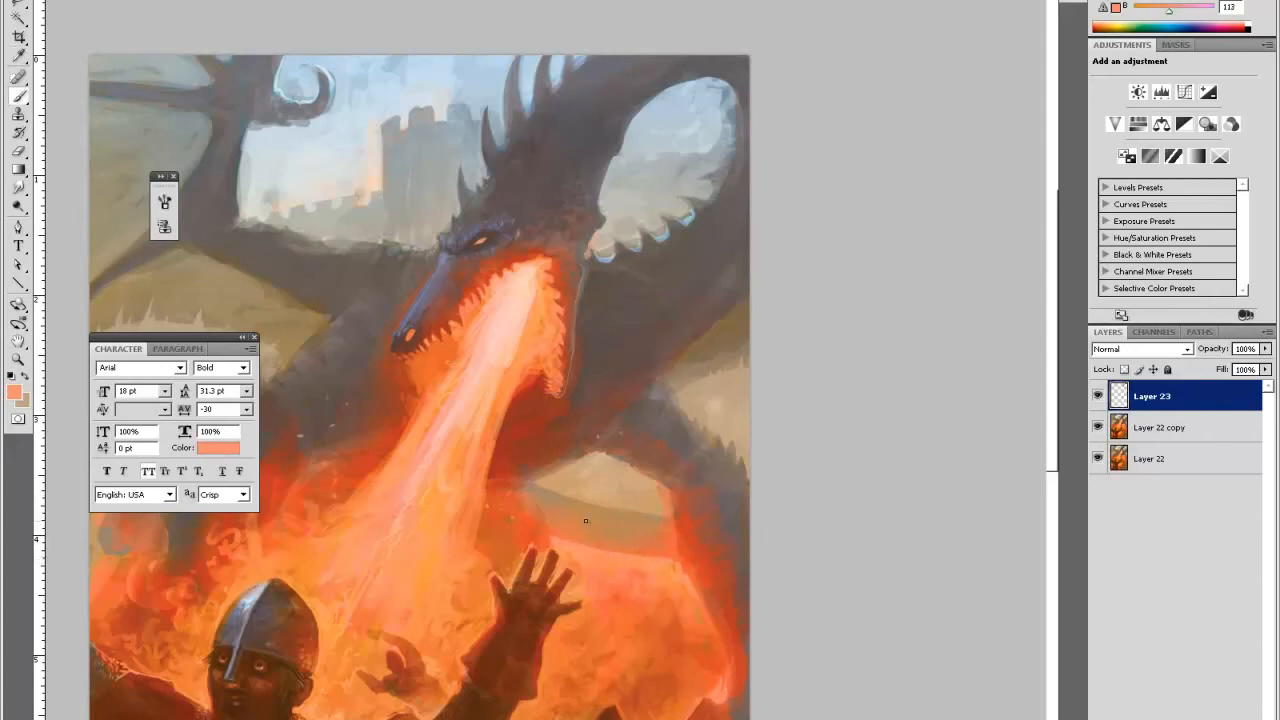
left_click(553, 486, "alt")
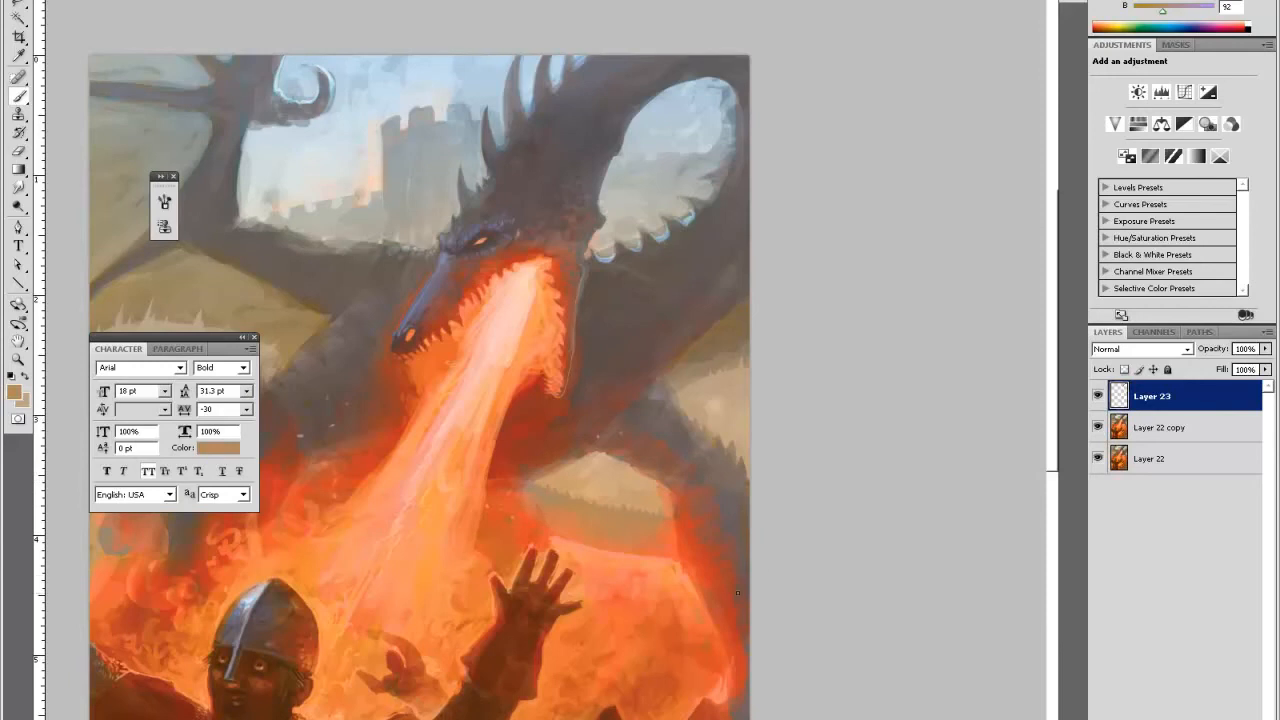
- Refine the outer edge of the large fire behind the soldier with sampled light to deep orange tones
left_click(681, 567, "alt")
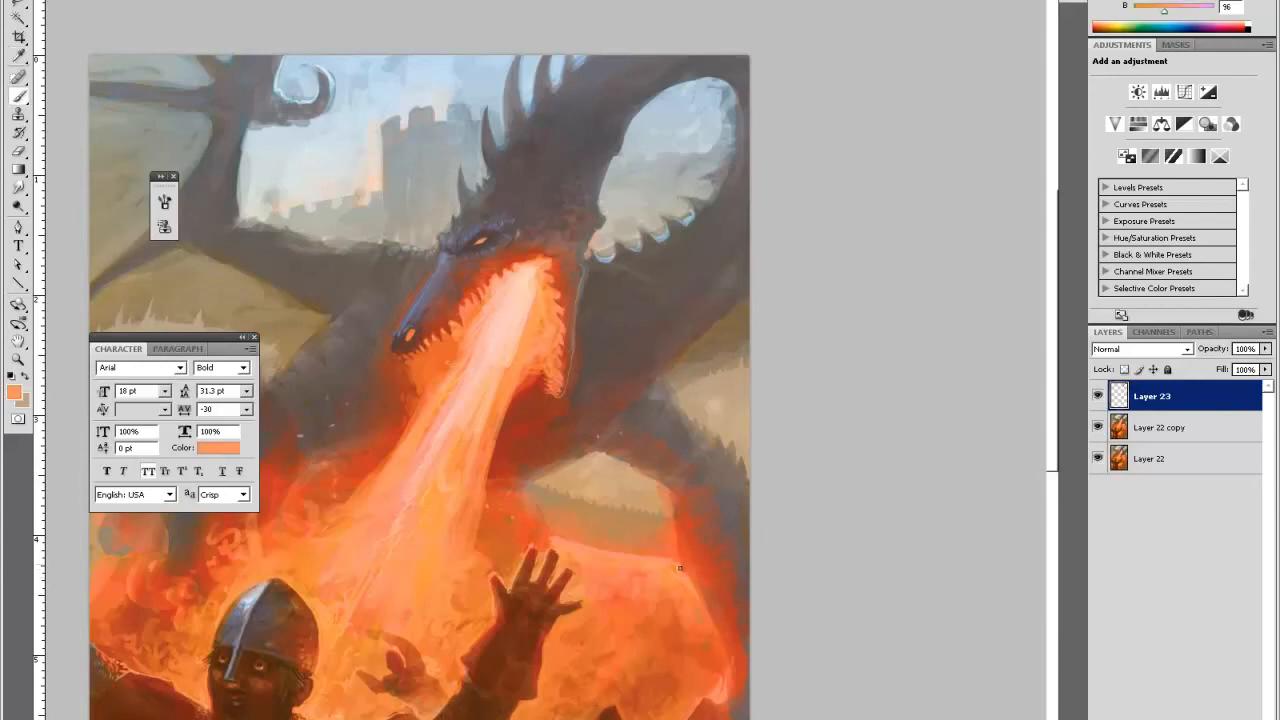
left_click(707, 613, "alt")
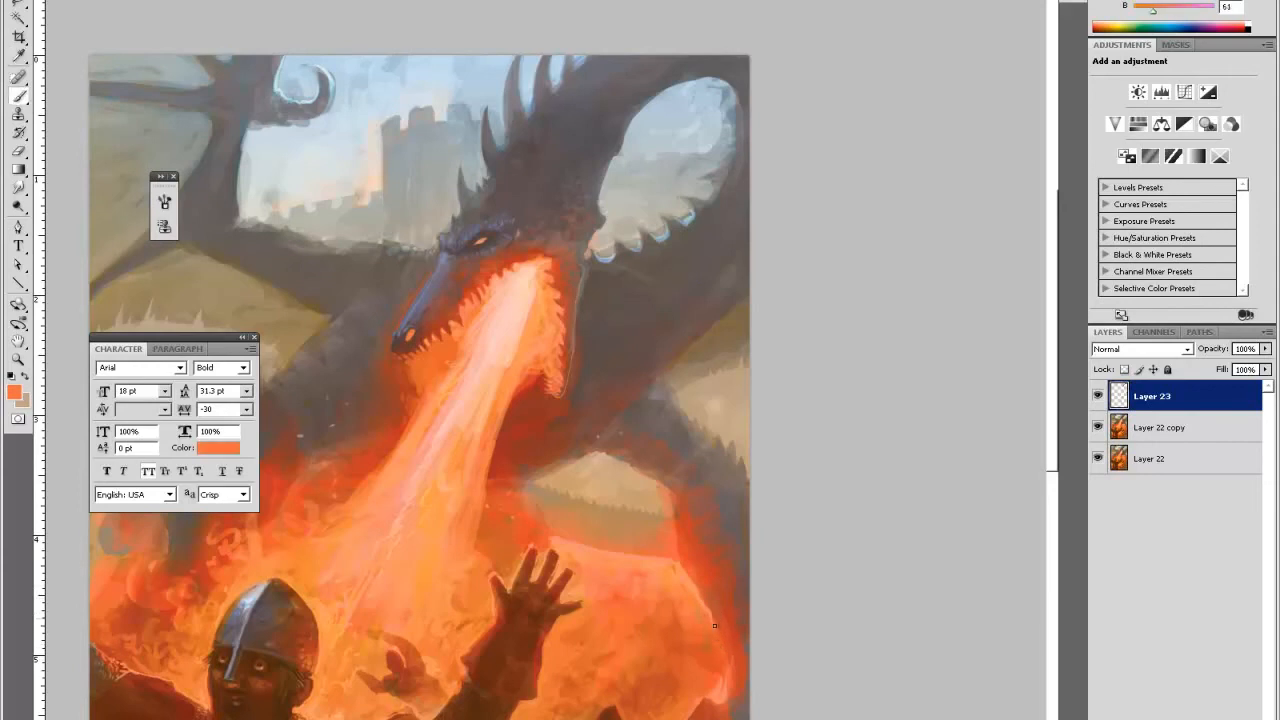
left_click(733, 668, "alt")
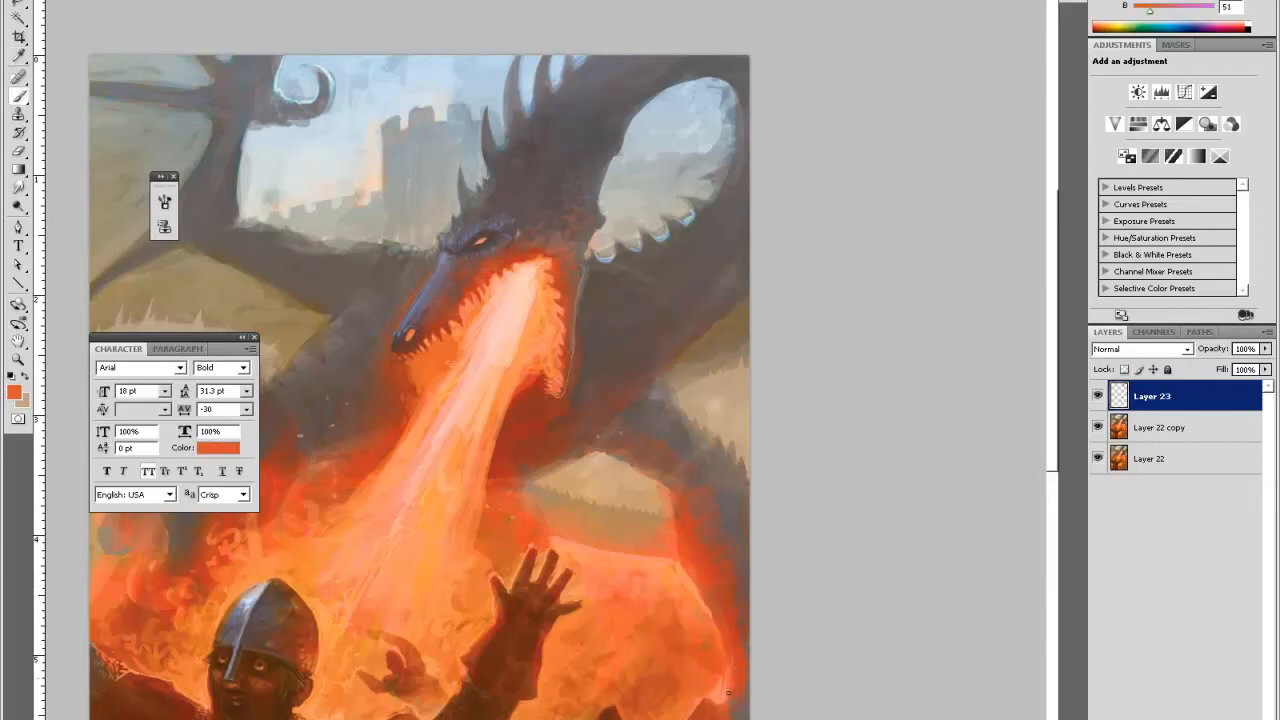
left_click(713, 704, "alt")
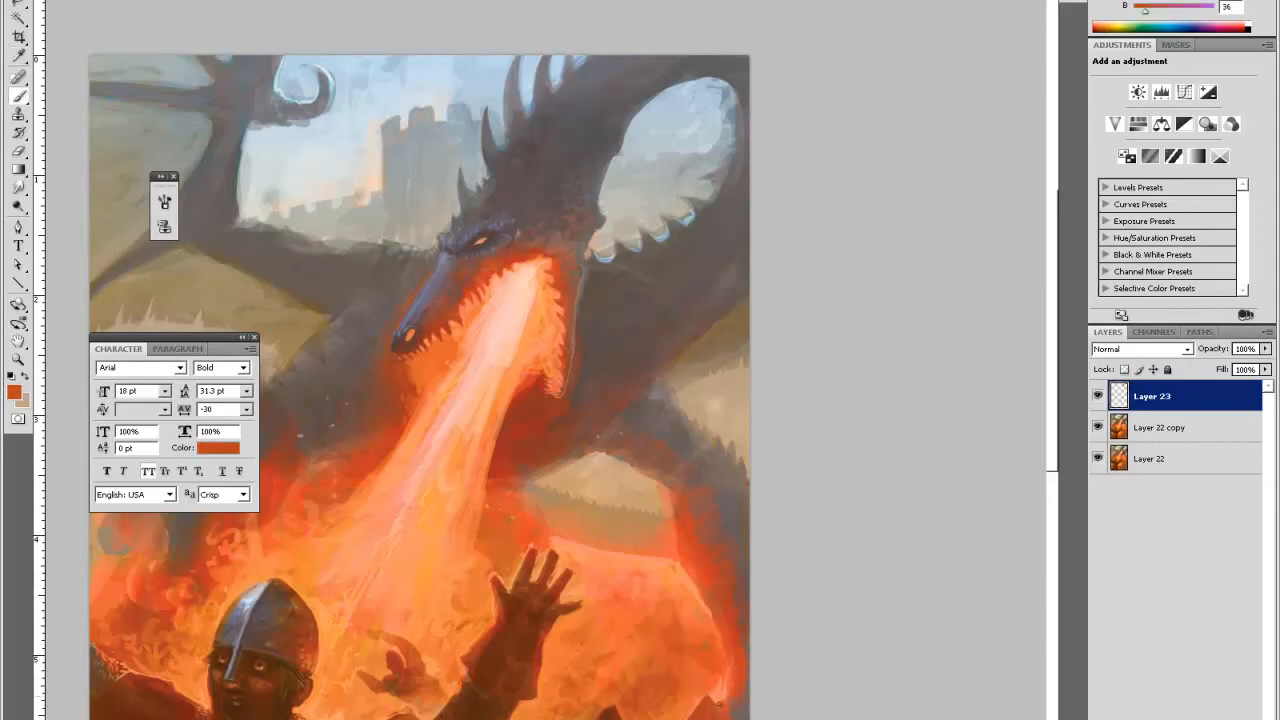
left_click(682, 714, "alt")
key("alt")
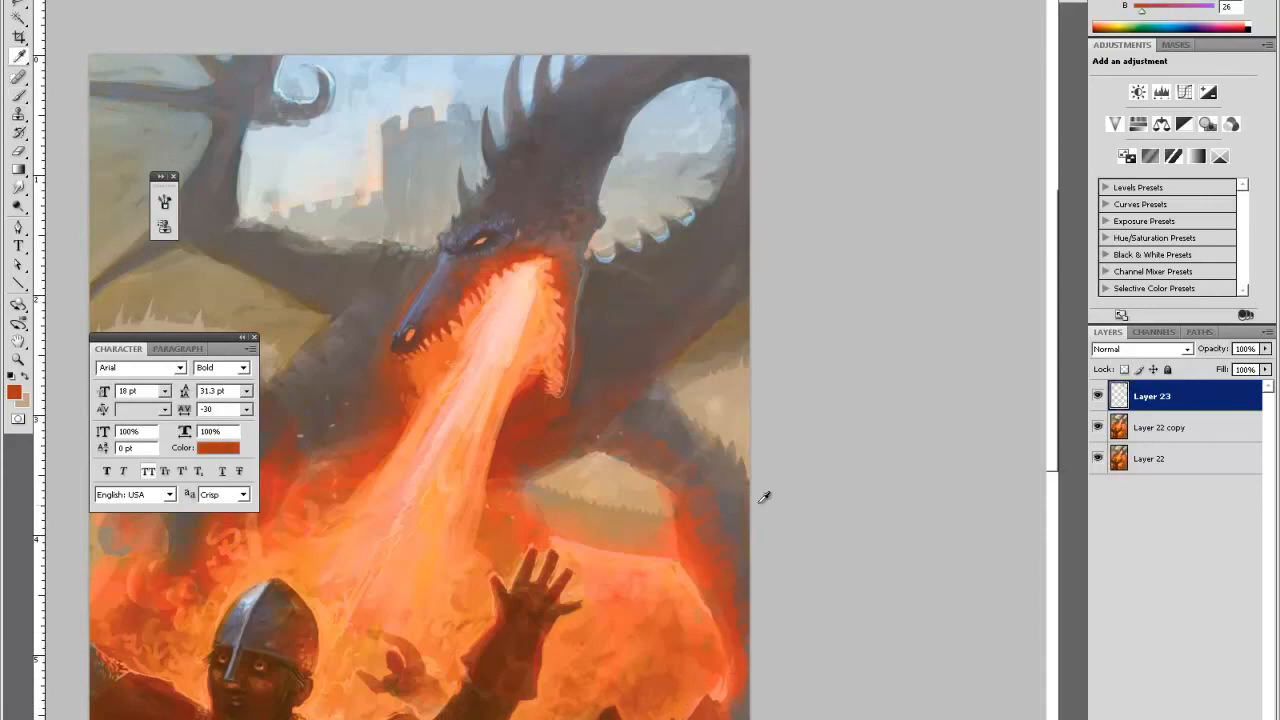
- Refine the pale hill's edge against the dragon's dark foreleg with sampled tan tones
left_click(668, 379, "alt")
left_click(674, 375, "alt")
left_click(678, 396, "alt")
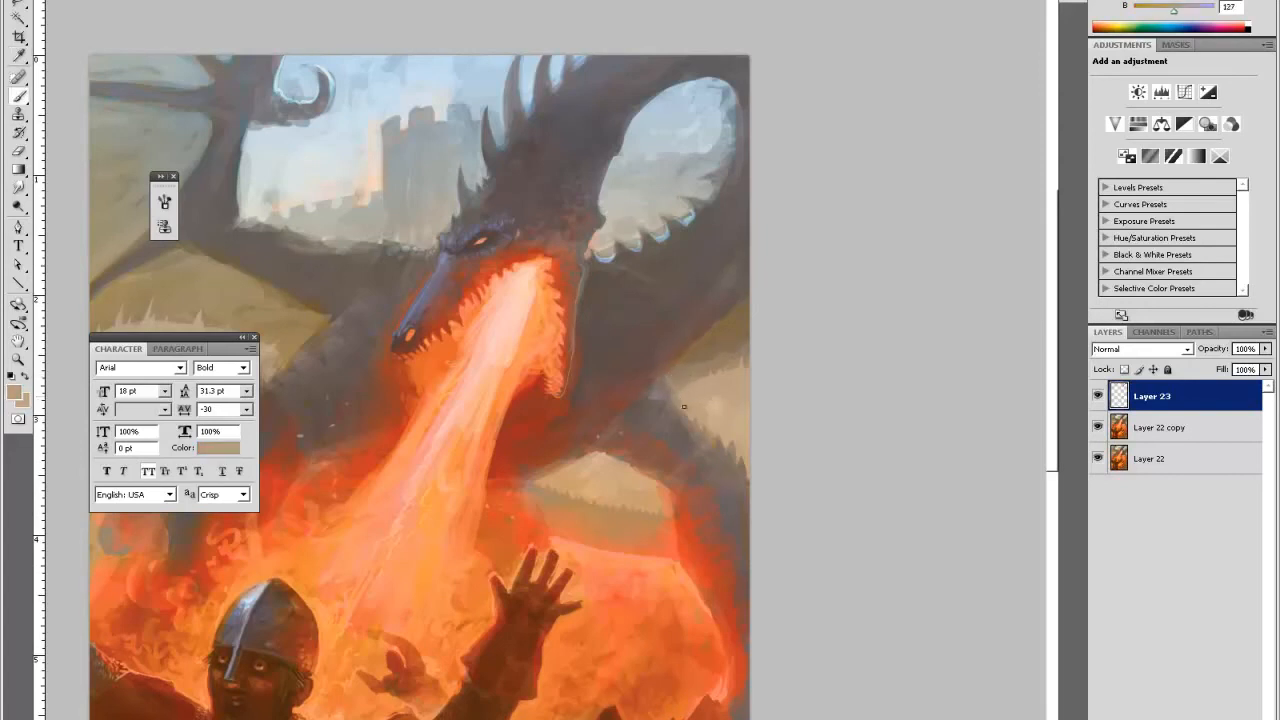
- Touch up the olive hill under the dragon's wing and the pale hill's crest below it with alternating sampled olives and browns
left_click(745, 290, "alt")
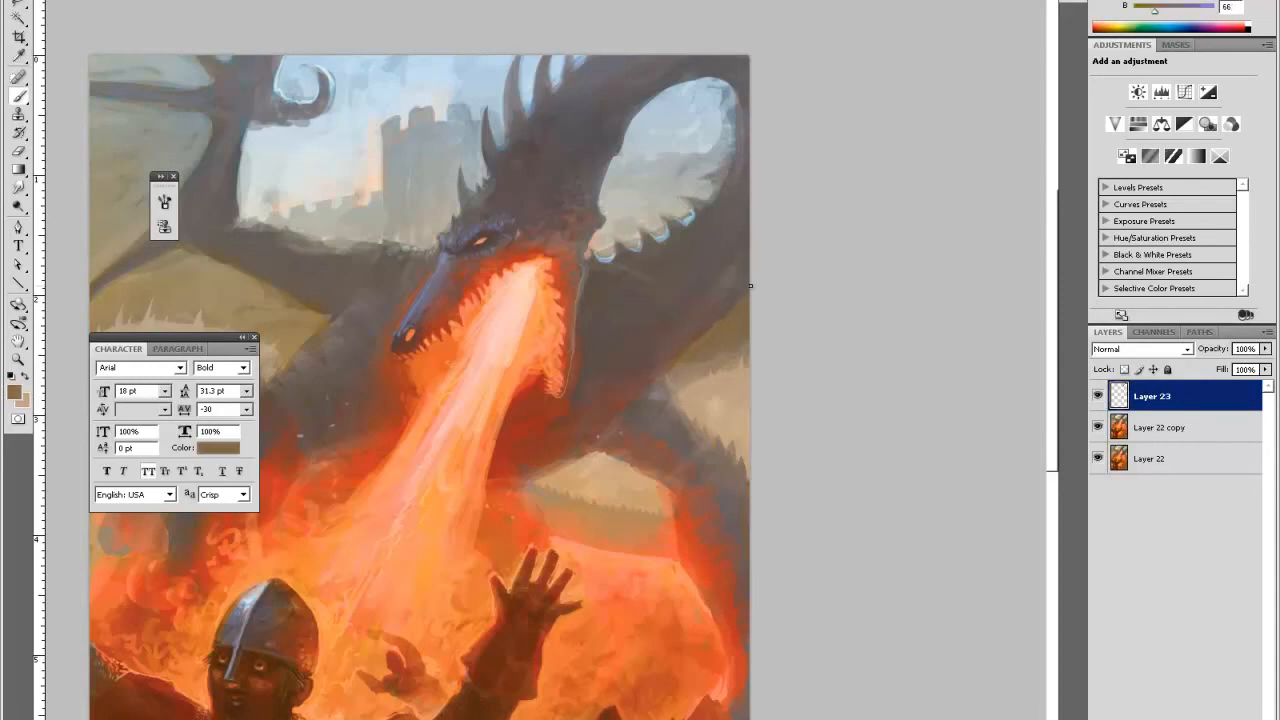
left_click(720, 318, "alt")
left_click(688, 348, "alt")
left_click(698, 360, "alt")
left_click(692, 350, "alt")
left_click(681, 370, "alt")
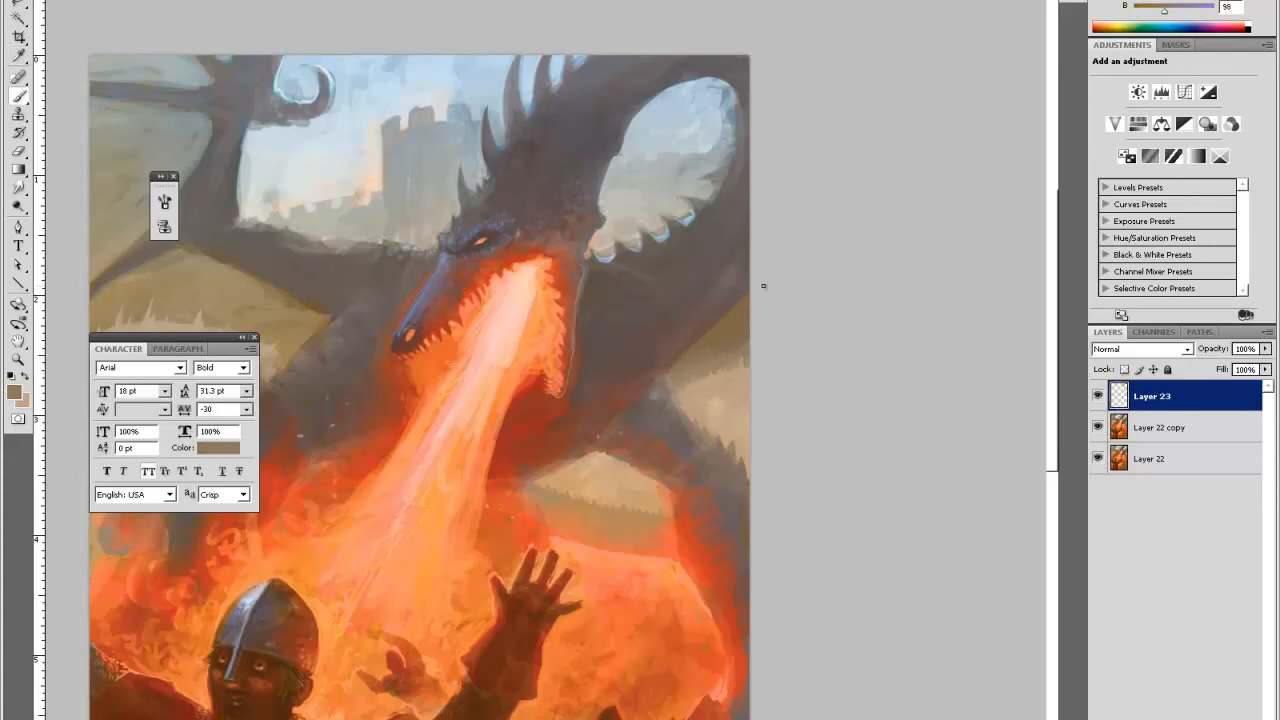
left_click(689, 363, "alt")
left_click(721, 348, "alt")
left_click(727, 328, "alt")
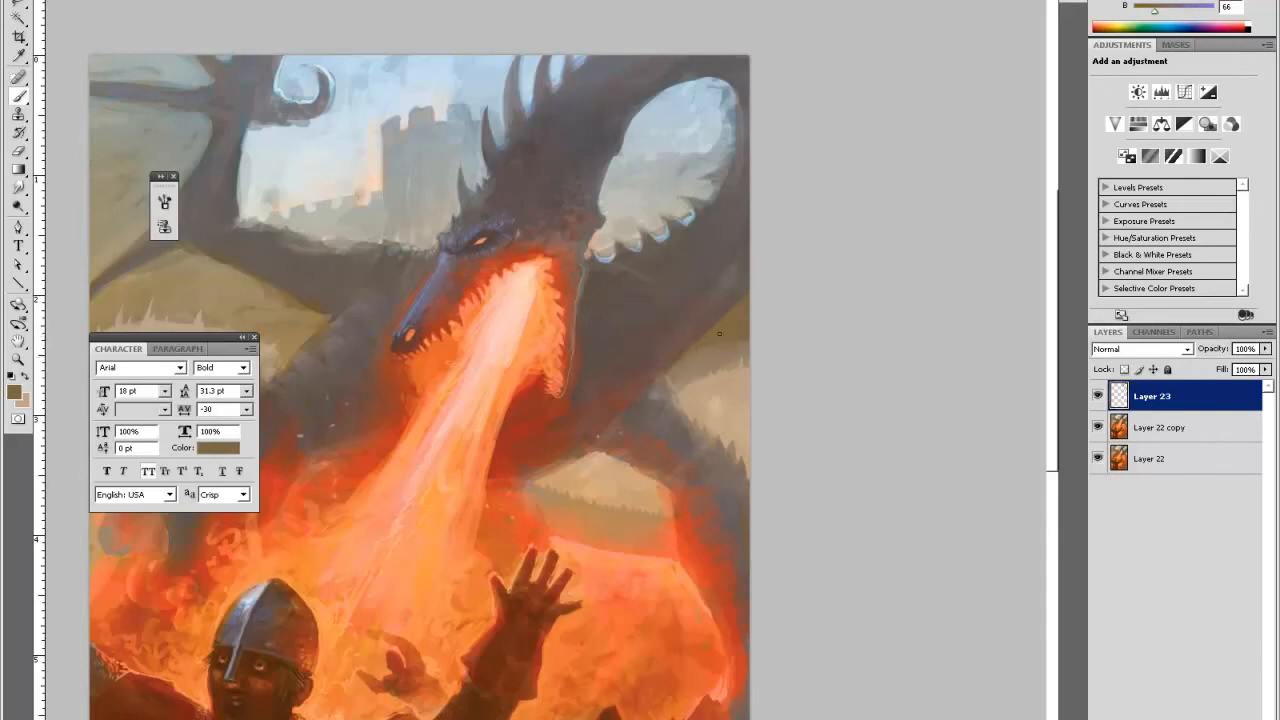
left_click(739, 339, "alt")
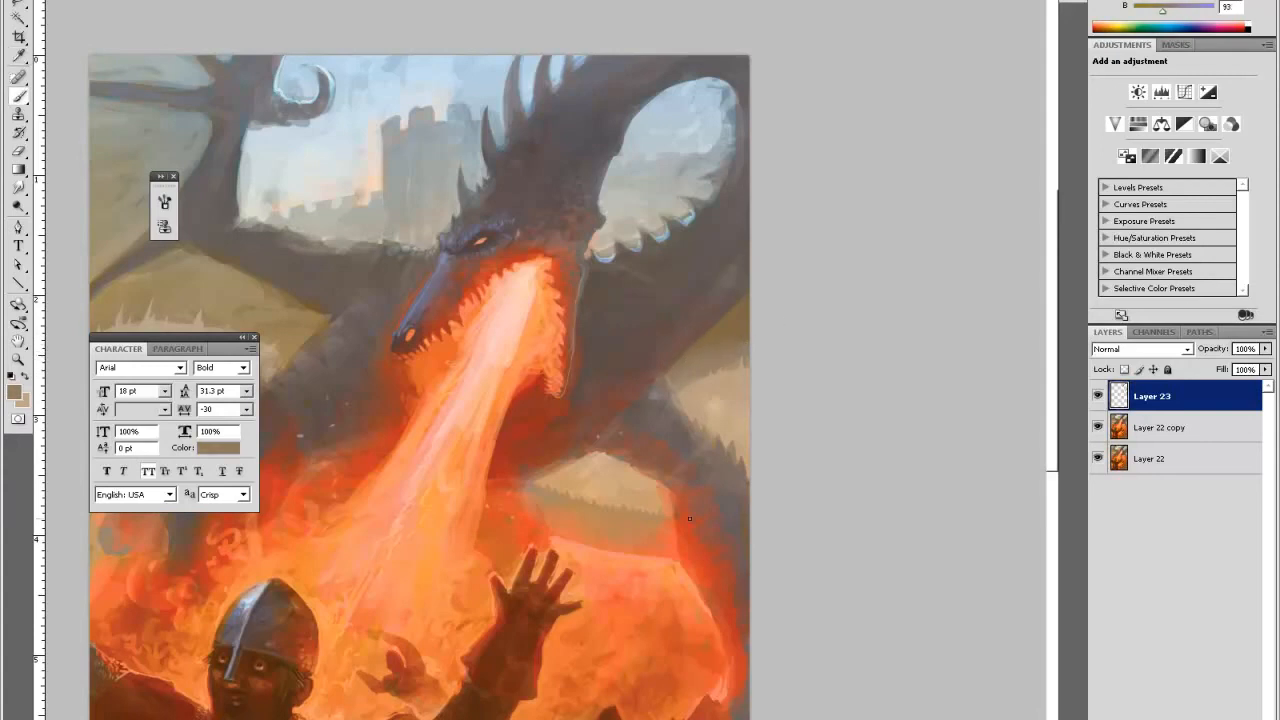
- Examine the whole painting at reduced size and the dragon's upper body up close
key("ctrl+minus")
key("ctrl+minus")
key("ctrl+minus")
key("z")
left_click(500, 197)
left_click(512, 205)
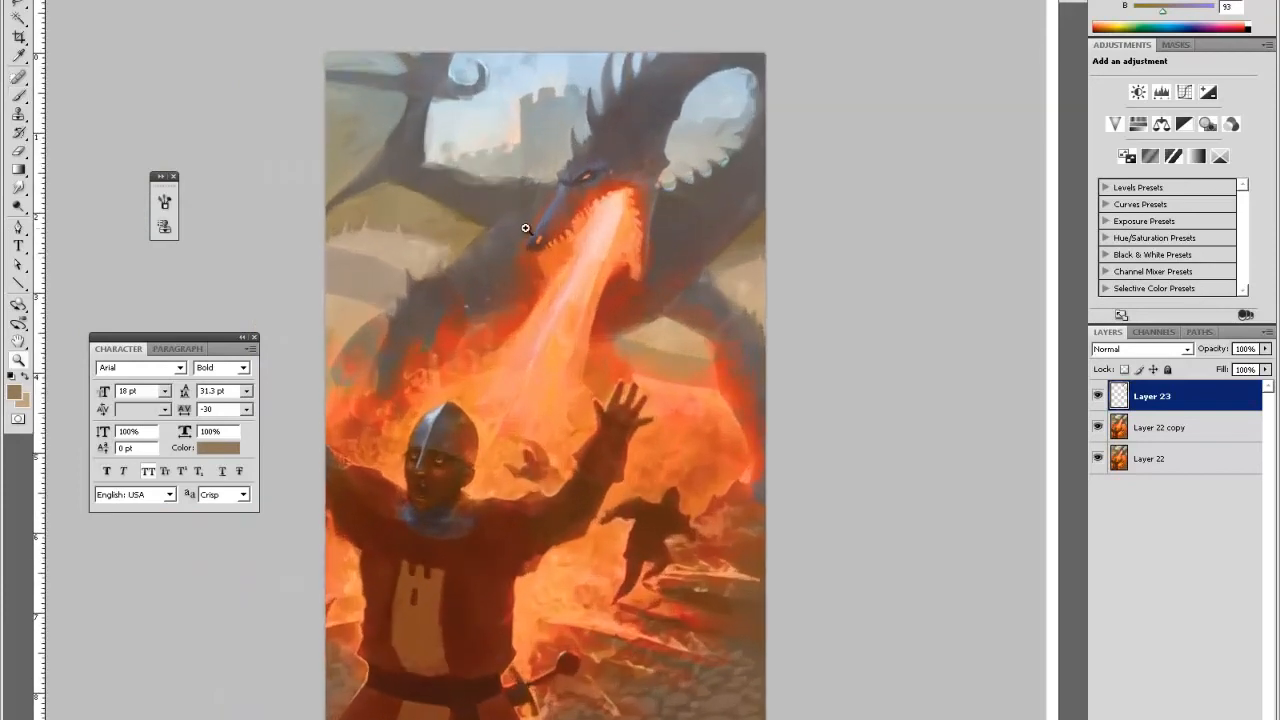
left_click(504, 306)
scroll(499, 327, "up", 3)
scroll(371, 354, "up", 1)
scroll(357, 357, "up", 1)
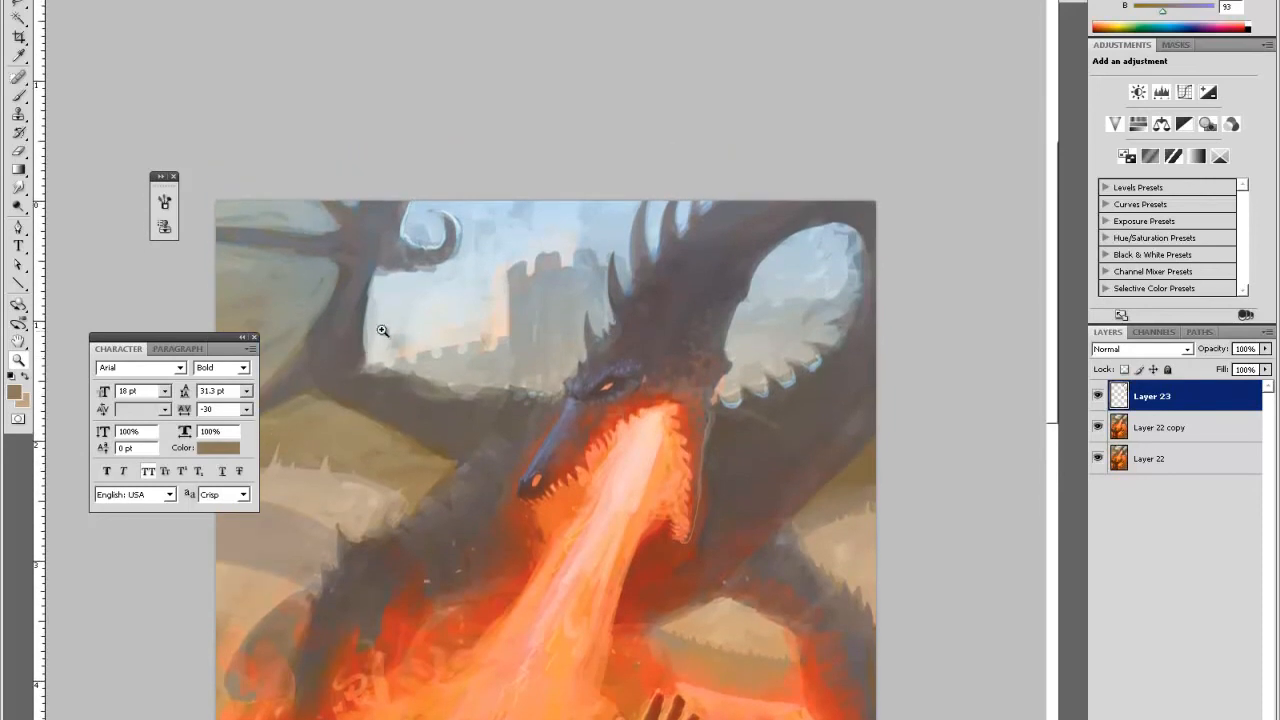
key("i")
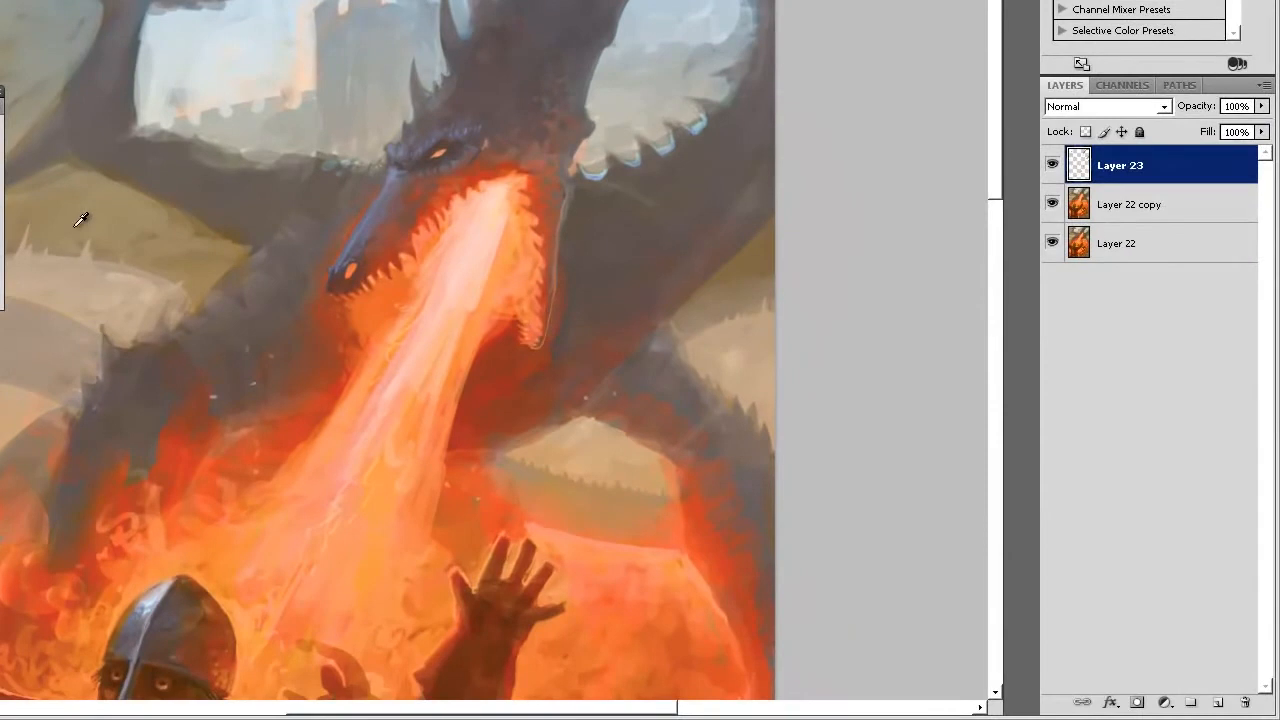
scroll(100, 275, "left", 3)
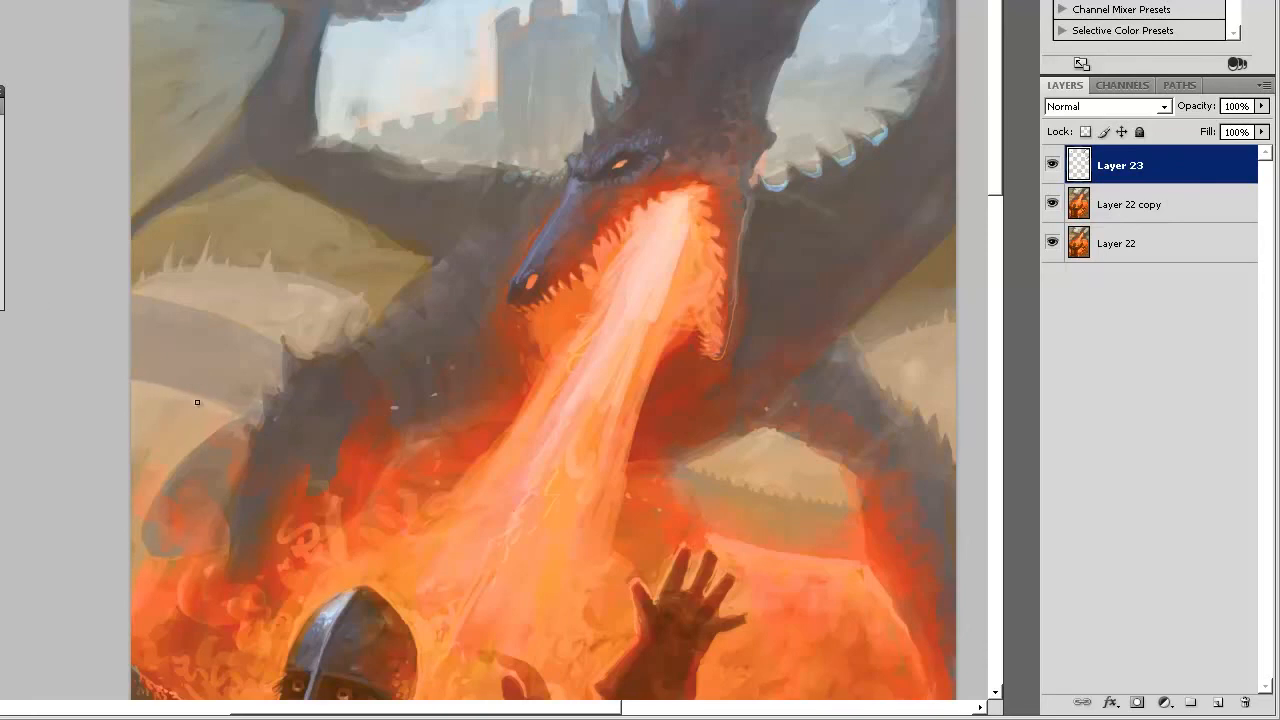
key("6")
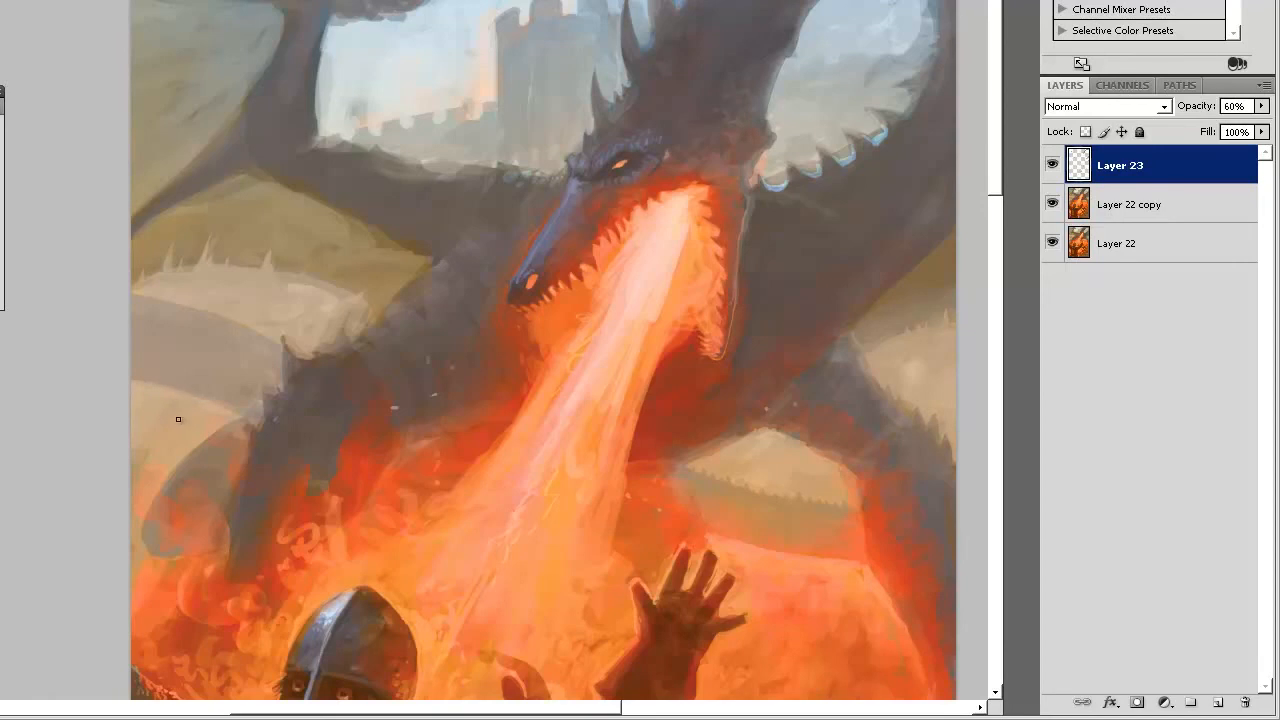
key("0")
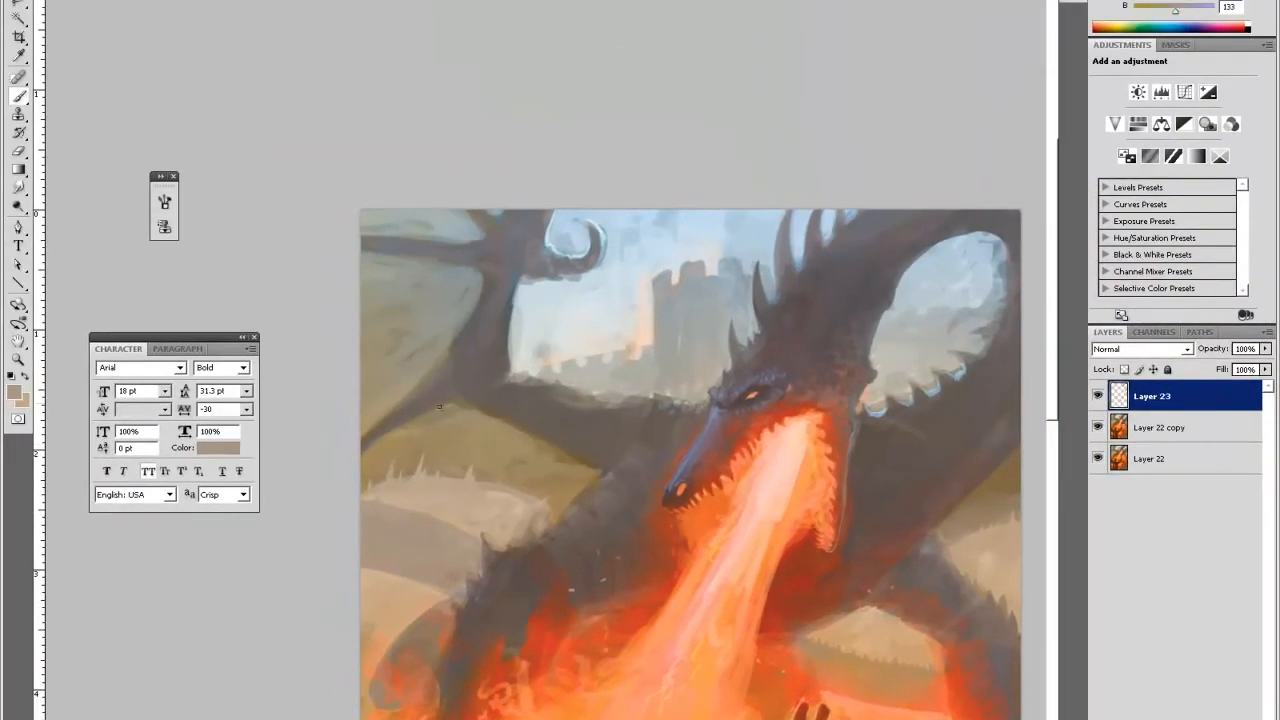
- Blend the shaded band of the pale hill beside the dragon's shoulder with sampled greyish tans
left_click(389, 495, "alt")
left_click(406, 506, "alt")
left_click(417, 511, "alt")
left_click(450, 521, "alt")
left_click(461, 530, "alt")
left_click(469, 530, "alt")
left_click_drag(371, 500, 363, 502)
- Paint a row of small dark spikes along the ridge of the wing arm beside the dragon's brow
key("ctrl+minus")
key("ctrl+minus")
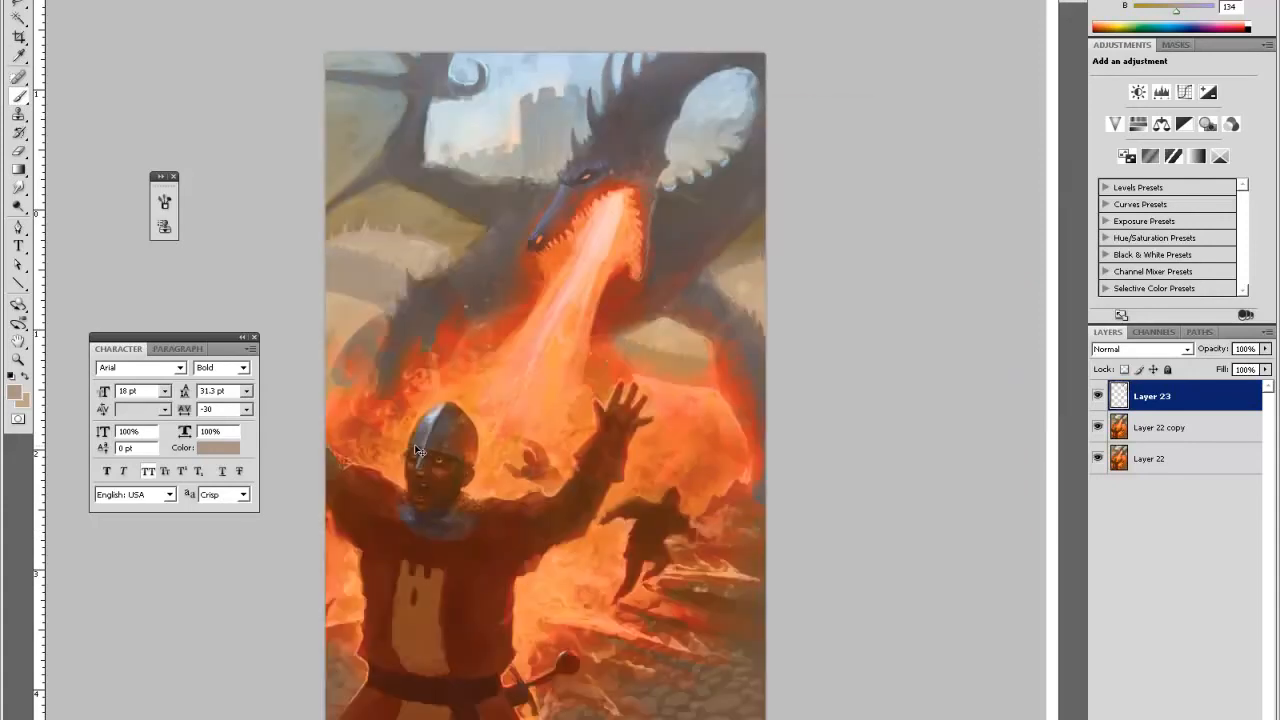
key("z")
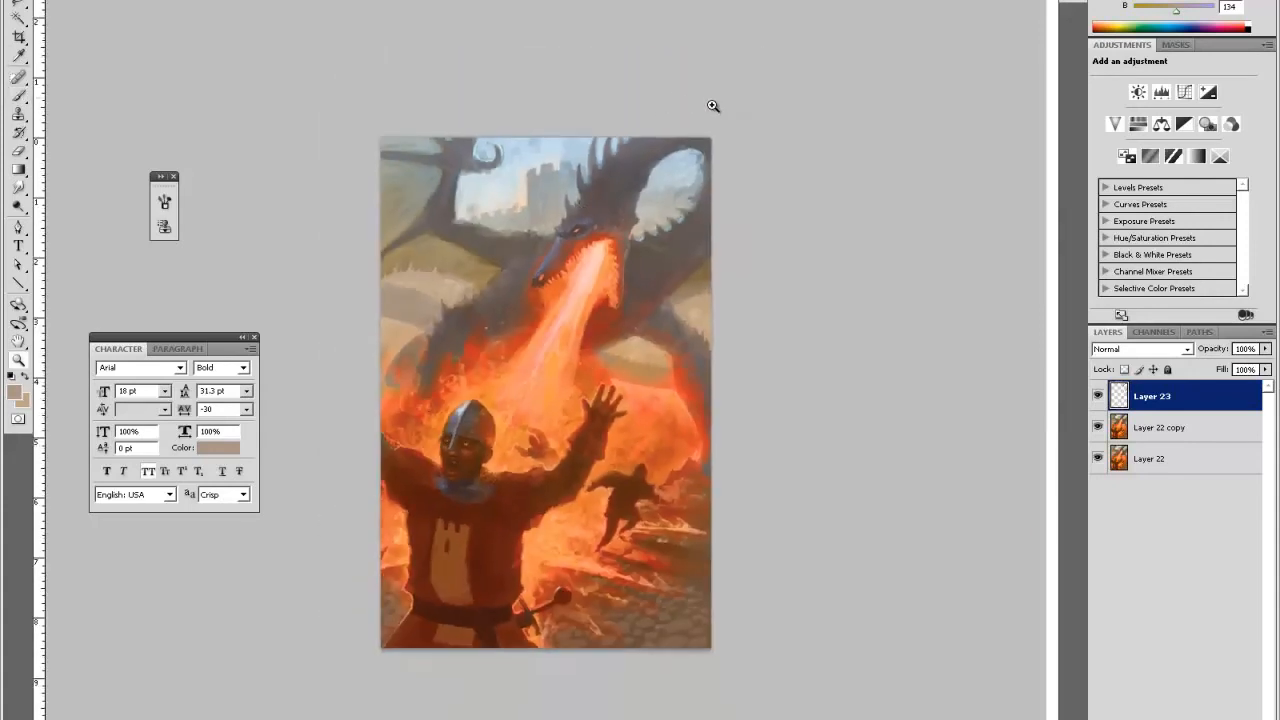
left_click(529, 205)
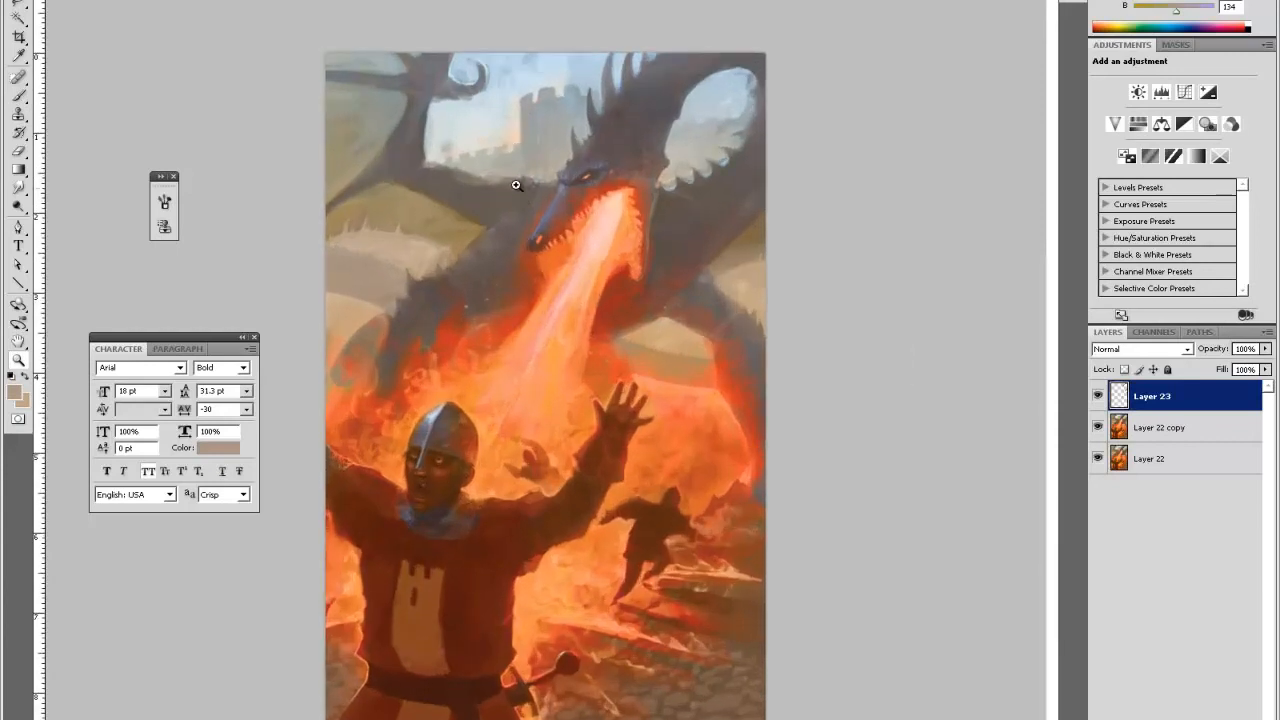
left_click(560, 166)
scroll(590, 276, "up", 5)
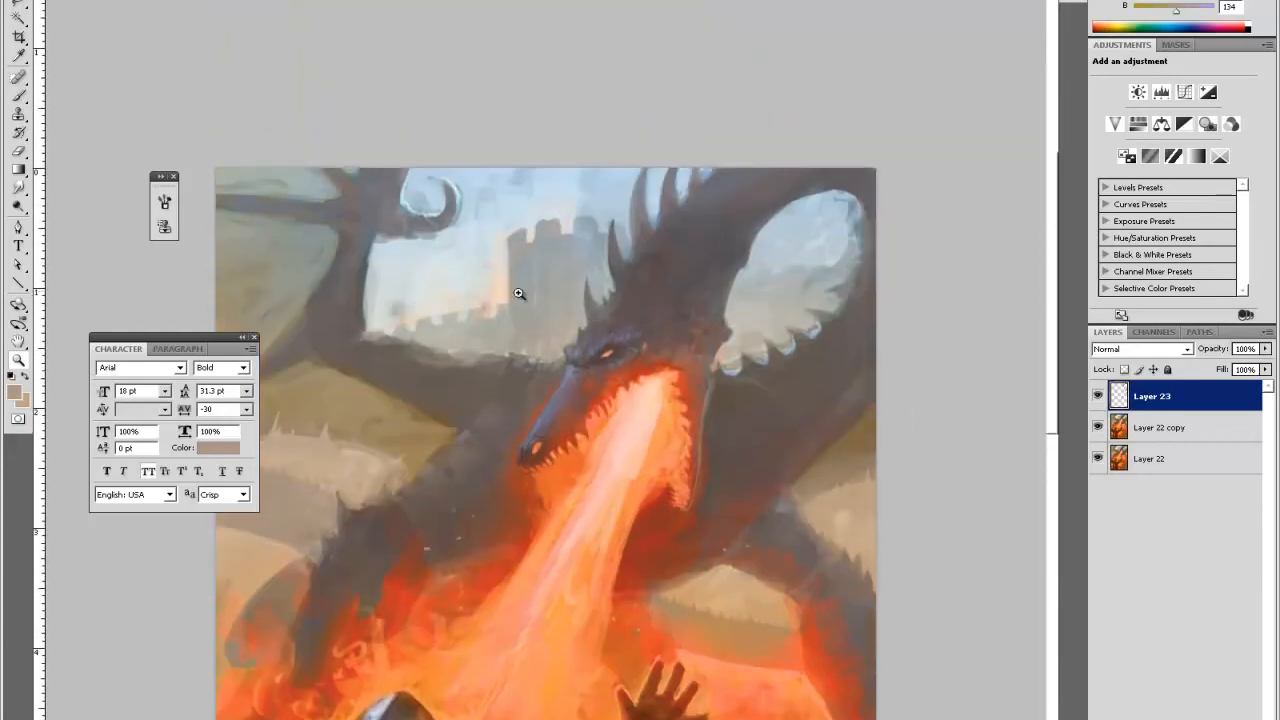
key("i")
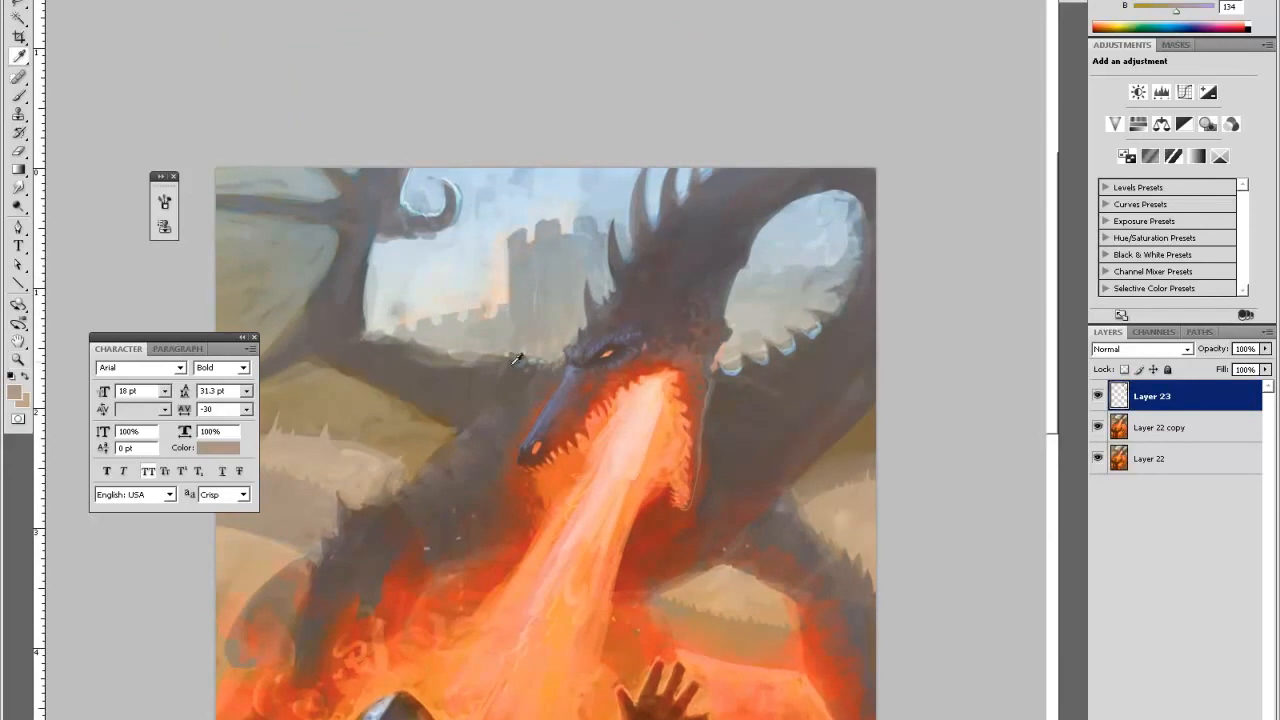
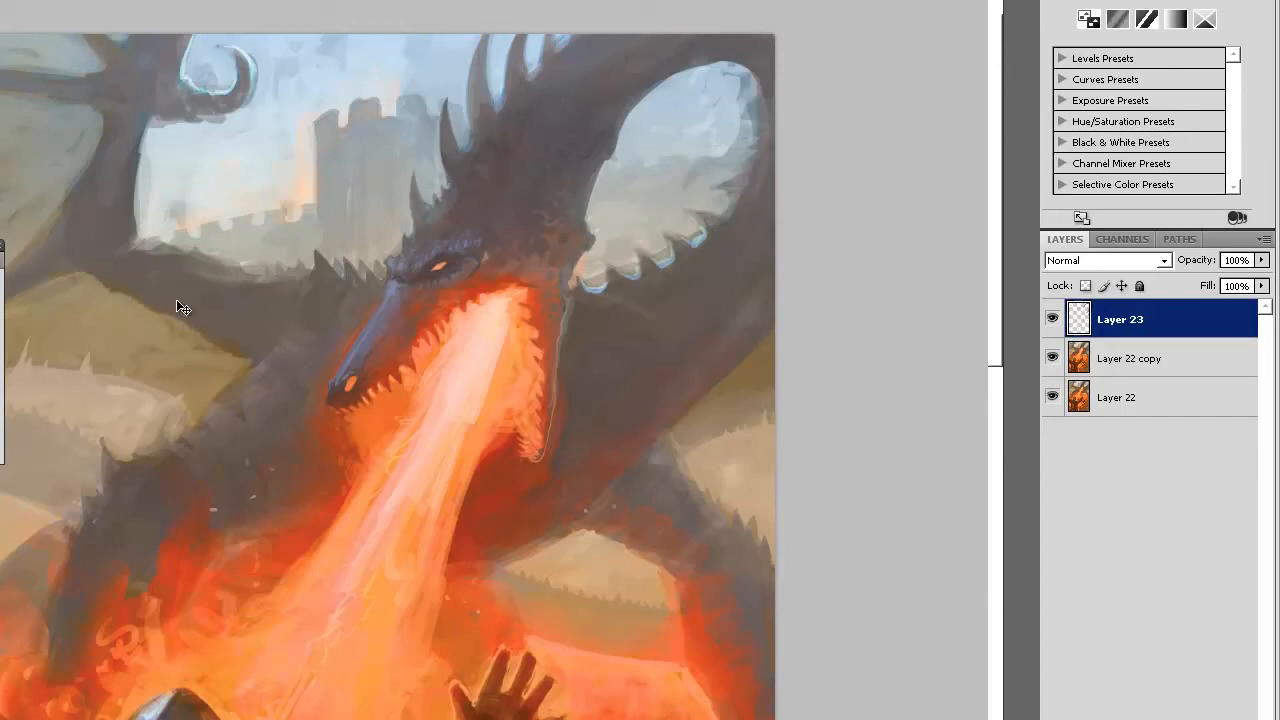
- Touch up the spikes next to the dragon's brow with a dark grey sampled from its head
key("ctrl+minus")
key("ctrl+minus")
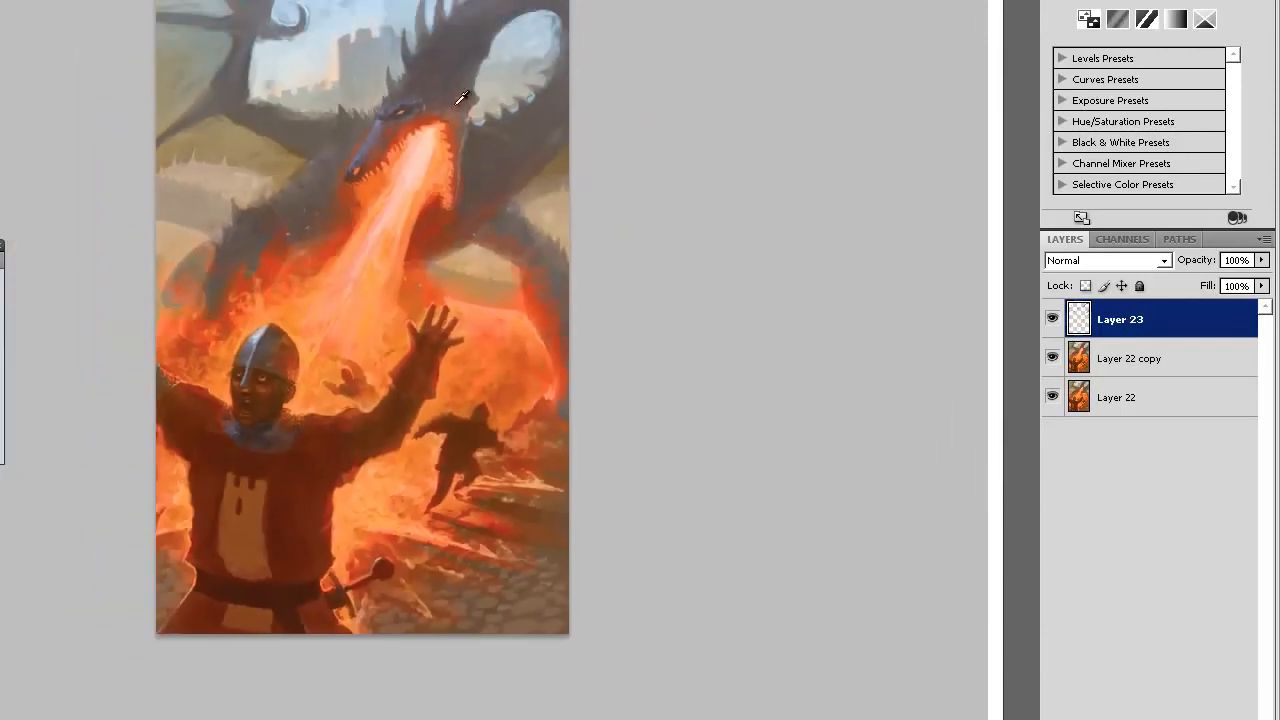
key("z")
left_click(560, 34)
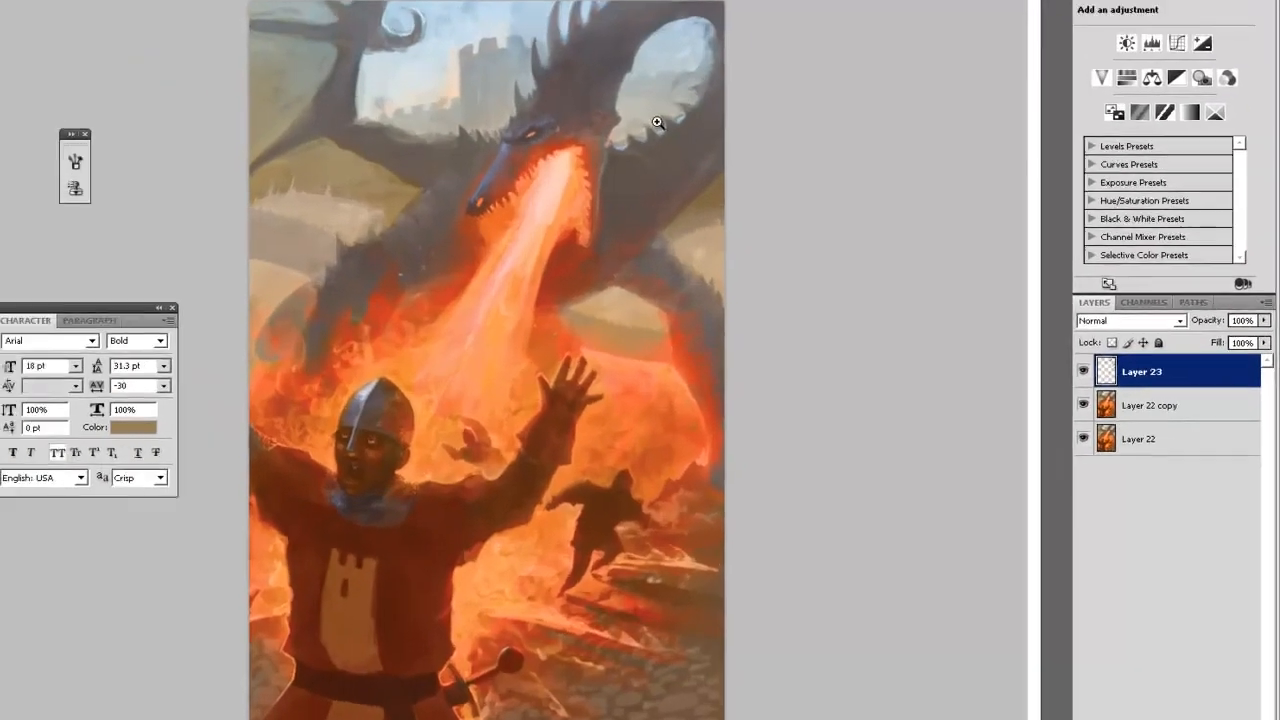
left_click(692, 245)
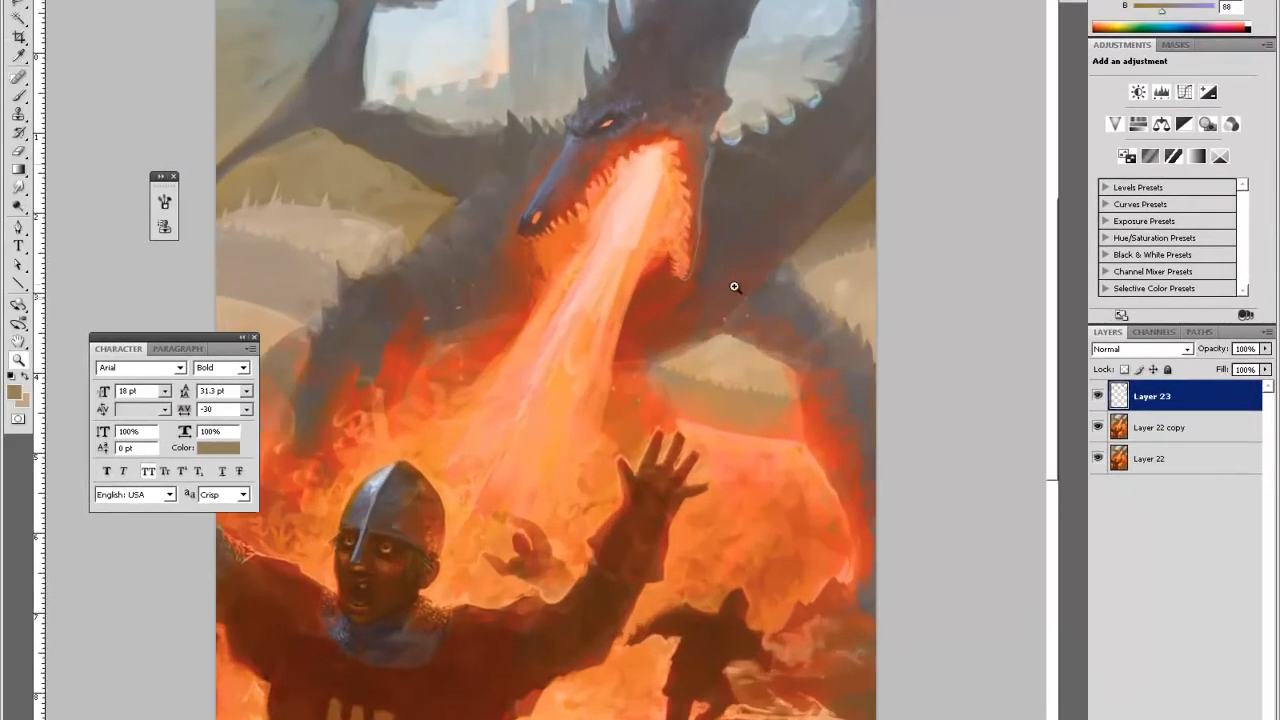
scroll(693, 251, "up", 8)
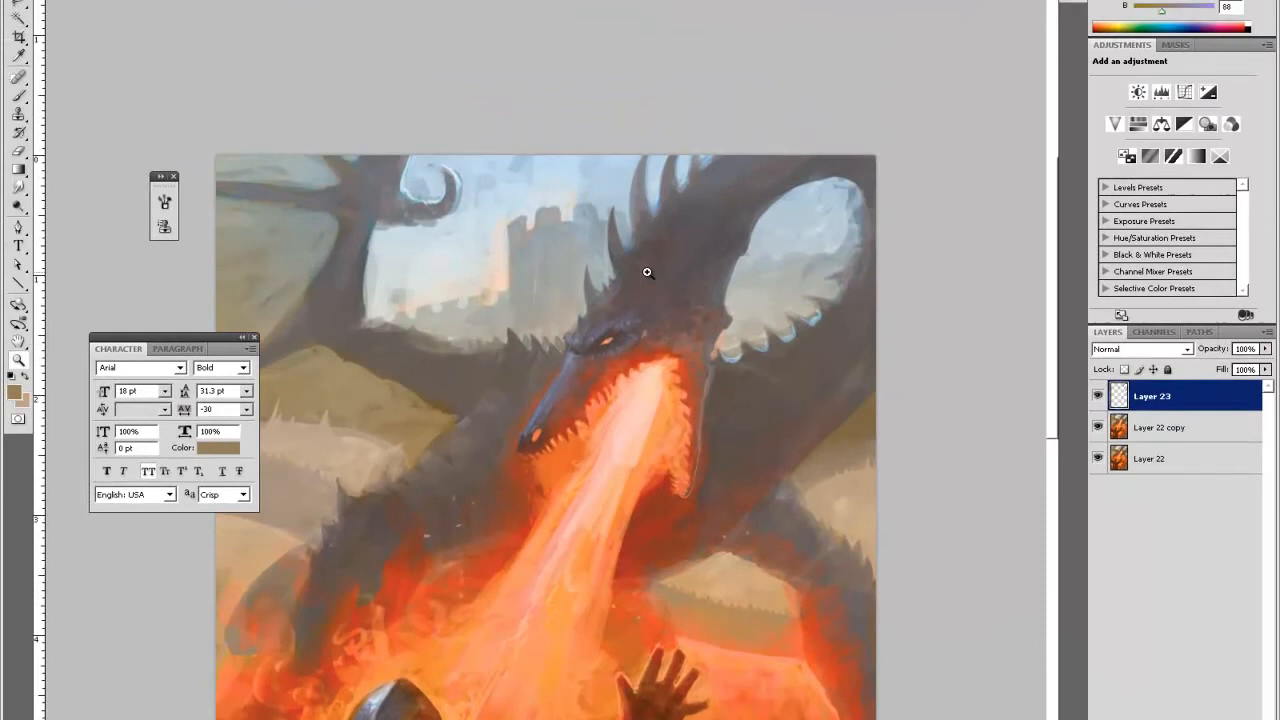
scroll(647, 272, "up", 1)
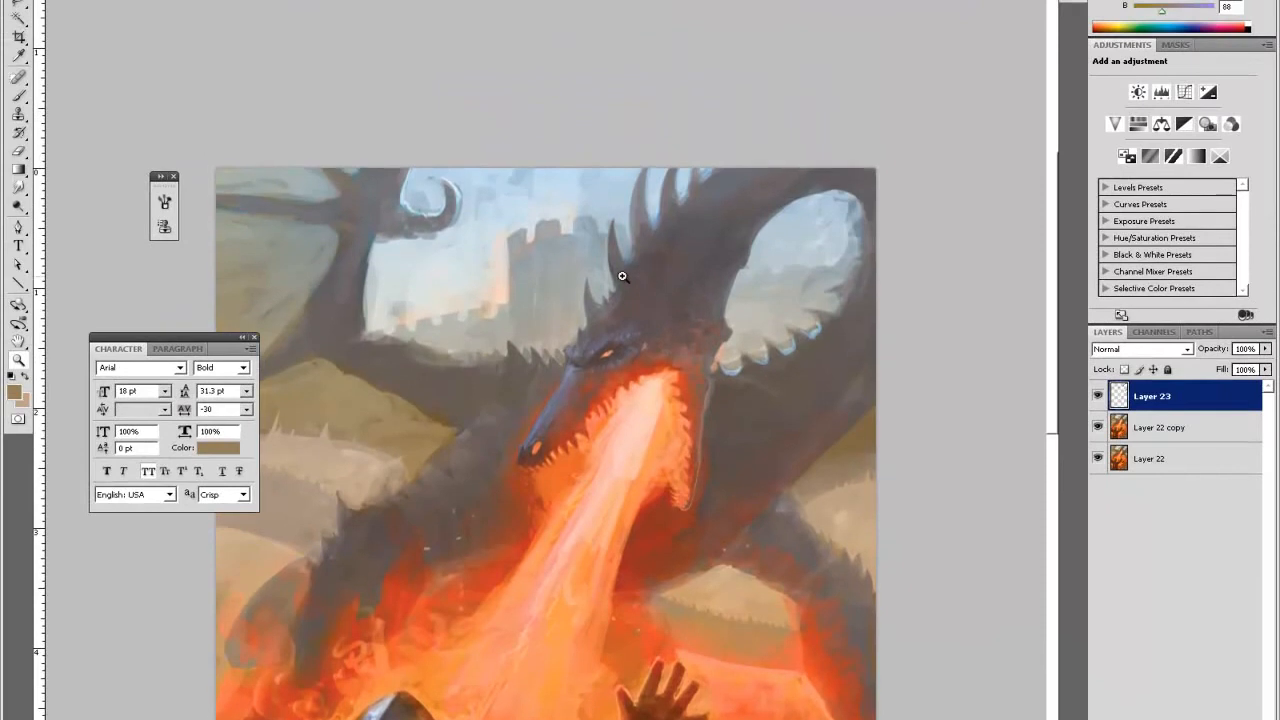
key("i")
left_click(576, 354)
key("b")
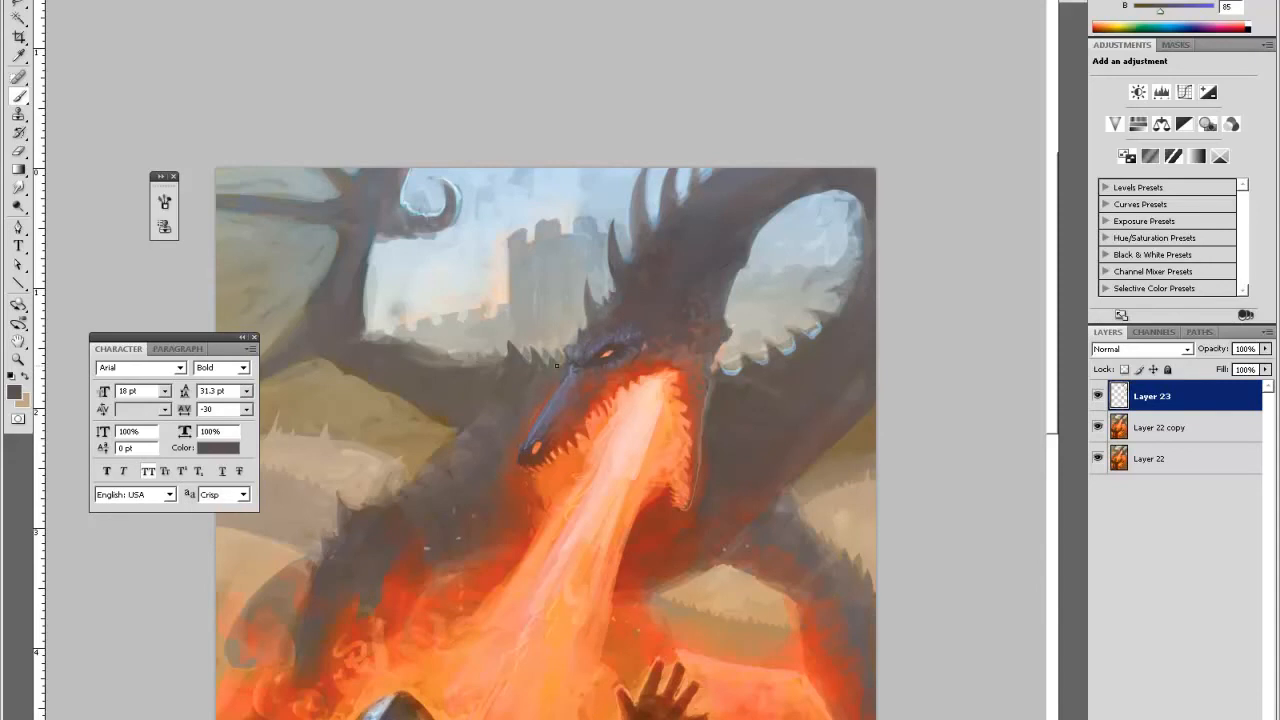
- Reshape the curled wing claw against the sky using sampled light blue and dark blue-grey
left_click(422, 172, "alt")
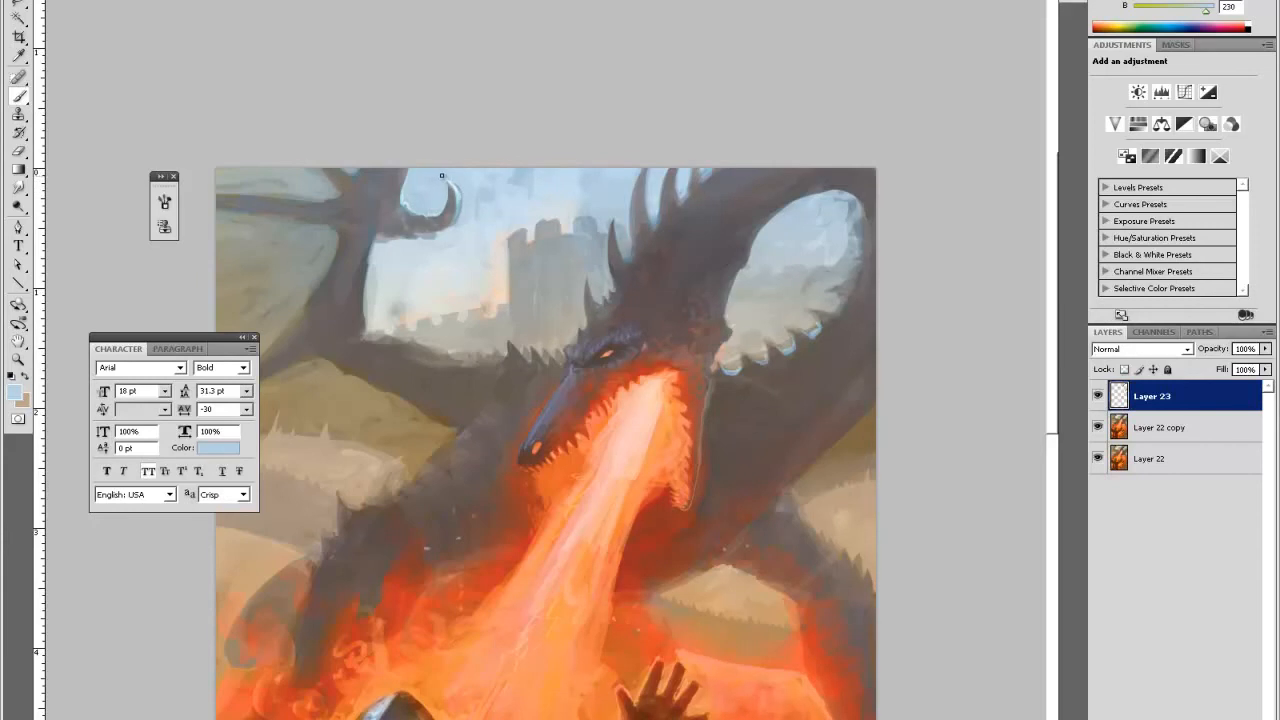
left_click(432, 233, "alt")
left_click(413, 226, "alt")
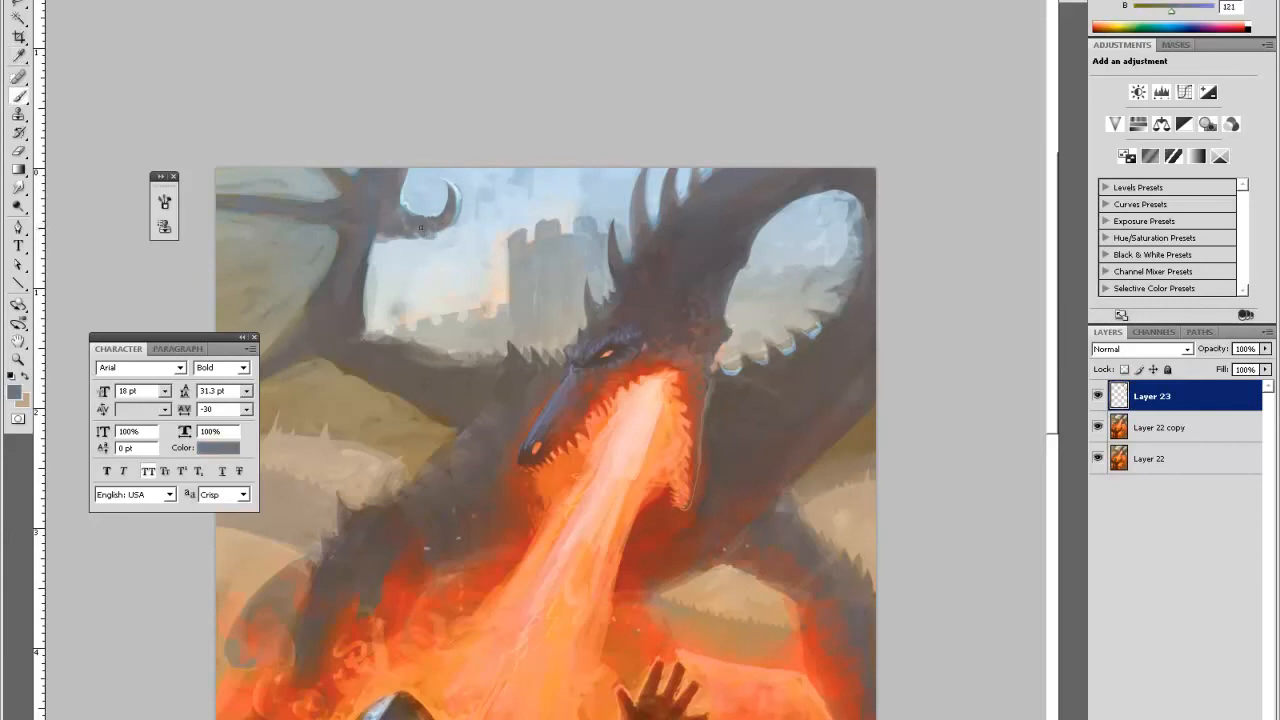
left_click_drag(434, 231, 435, 229)
- Clean up the wing's inner edge against the sky, from the claw's base down to the castle wall, with sampled greys
left_click(382, 228, "alt")
left_click(380, 239, "alt")
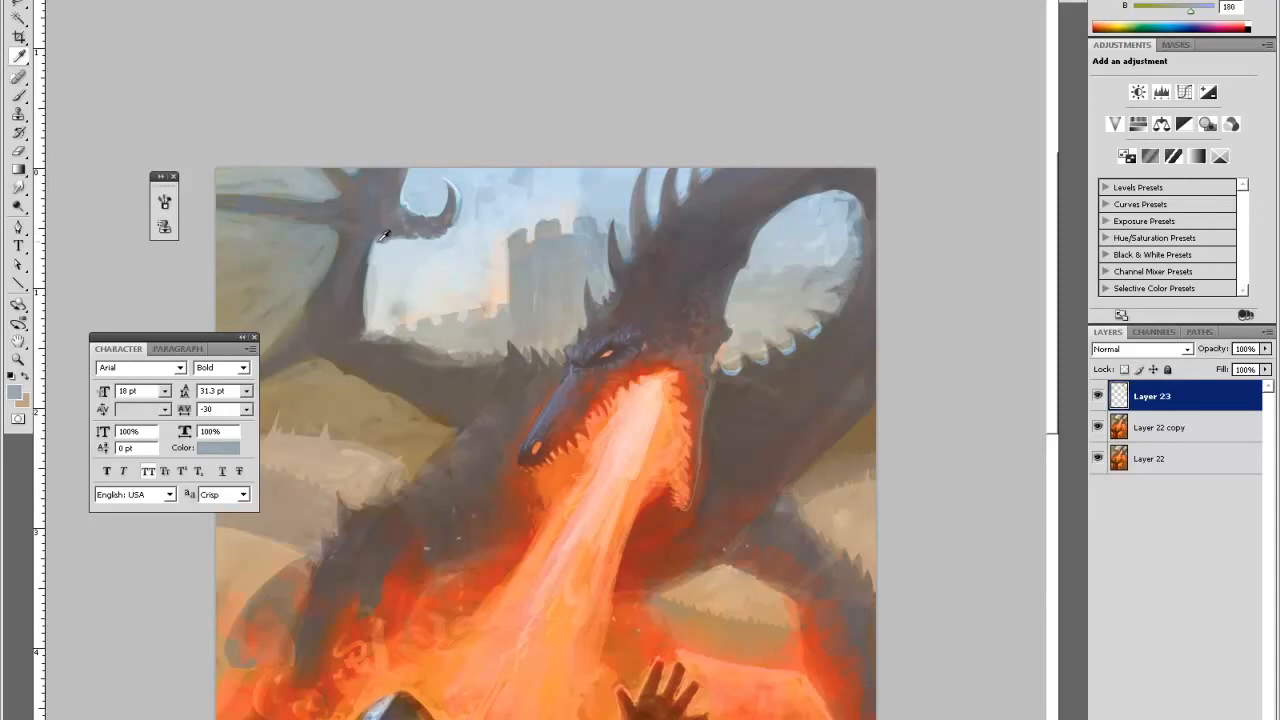
left_click(370, 242, "alt")
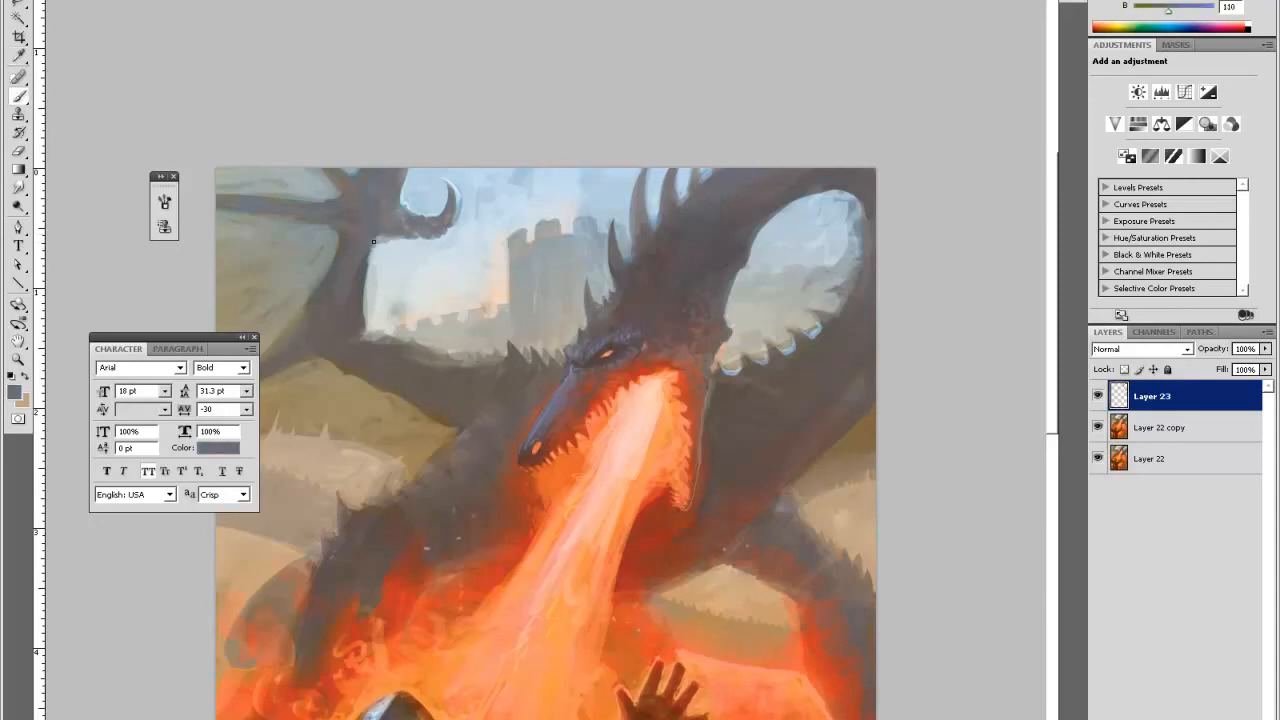
left_click(368, 262, "alt")
left_click(377, 337, "alt")
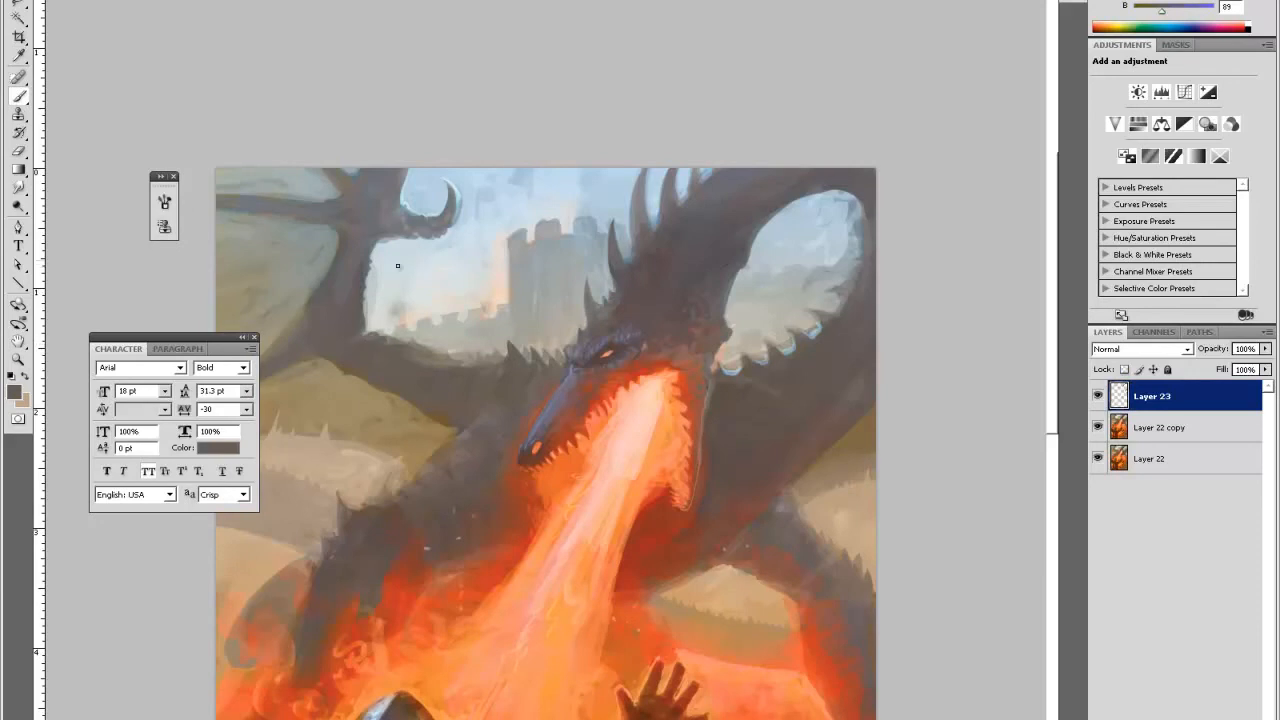
left_click(368, 335, "alt")
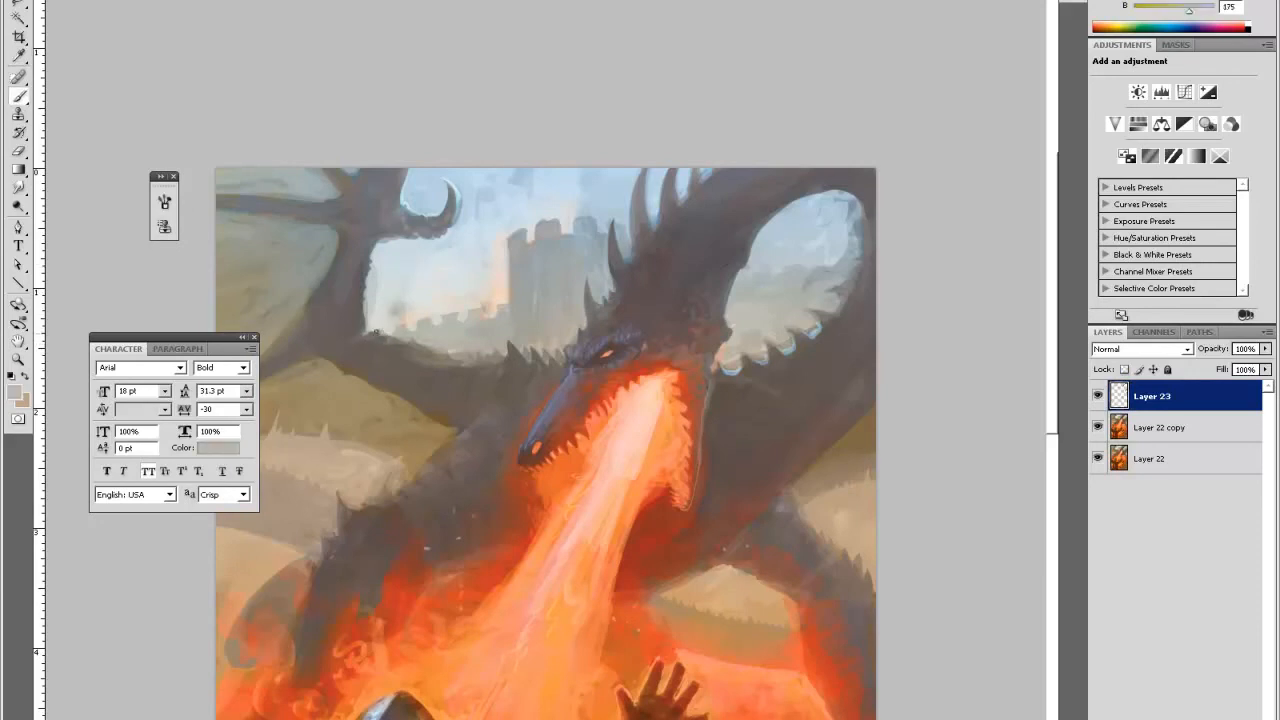
left_click(361, 337, "alt")
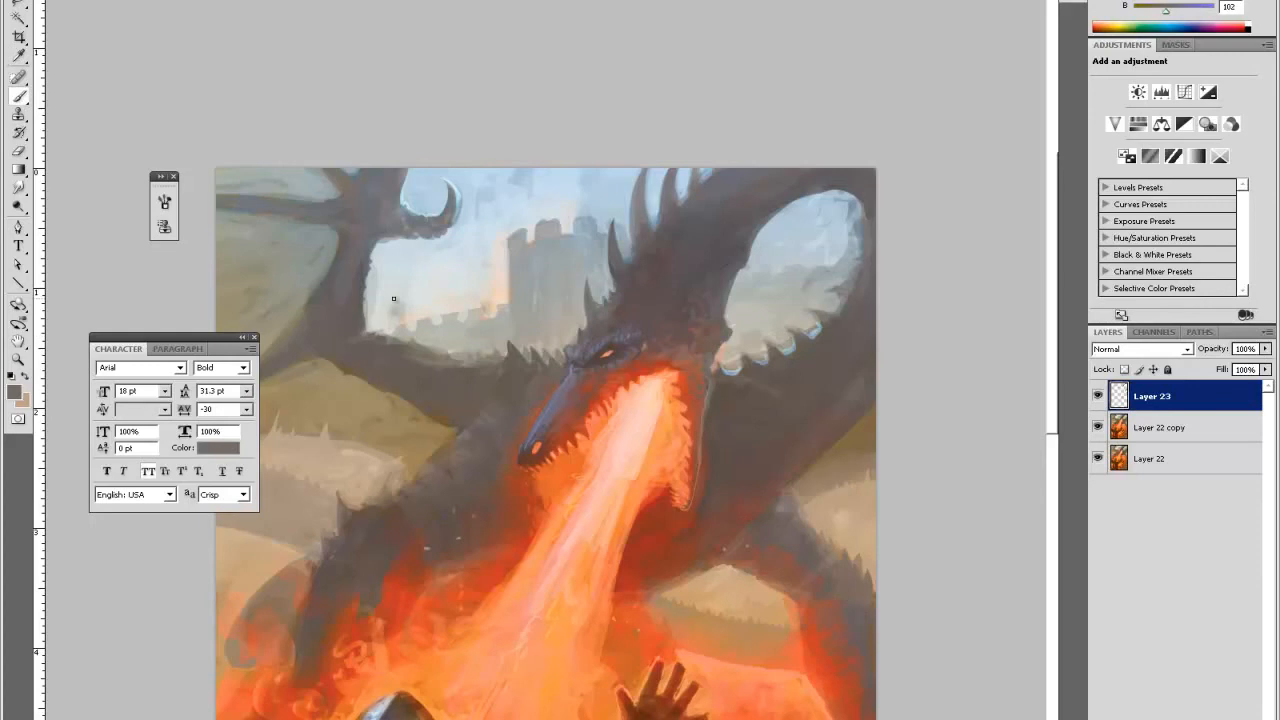
- Roughen and blend the wing arm's upper edge below the castle wall with short strokes of sampled greys and dark browns
left_click(412, 334, "alt")
left_click(428, 358, "alt")
left_click(462, 355, "alt")
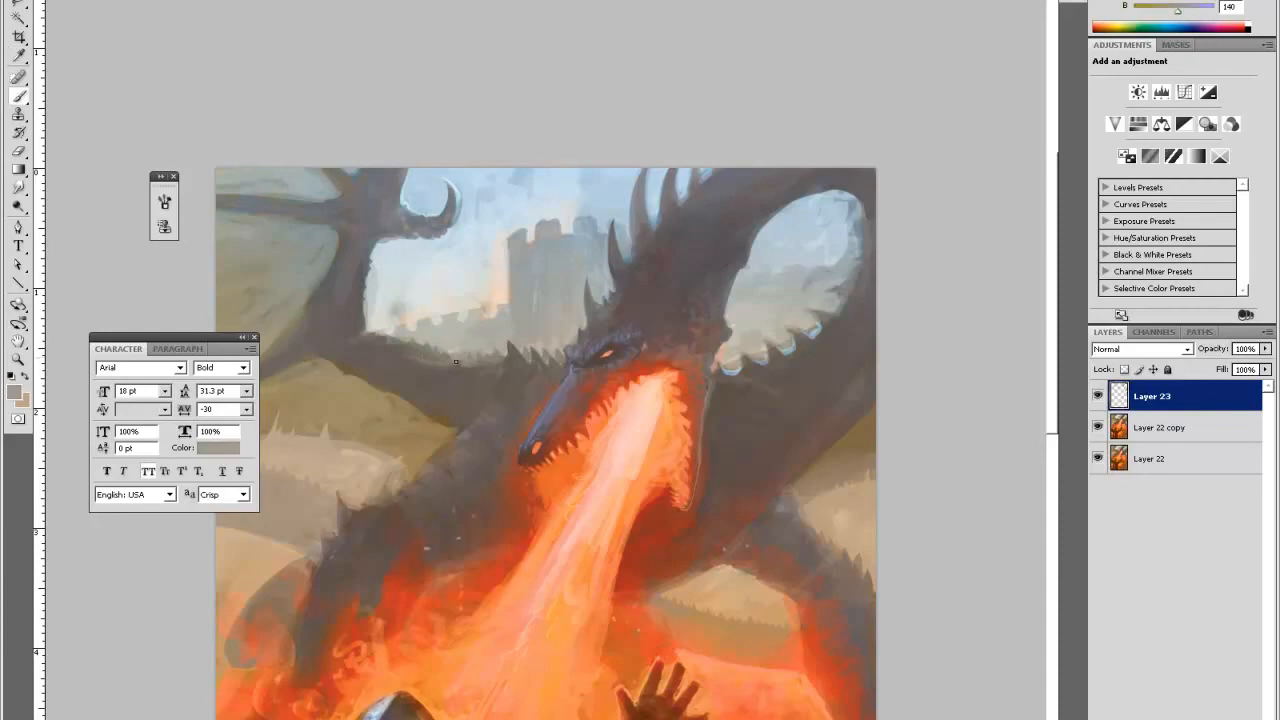
left_click(452, 360, "alt")
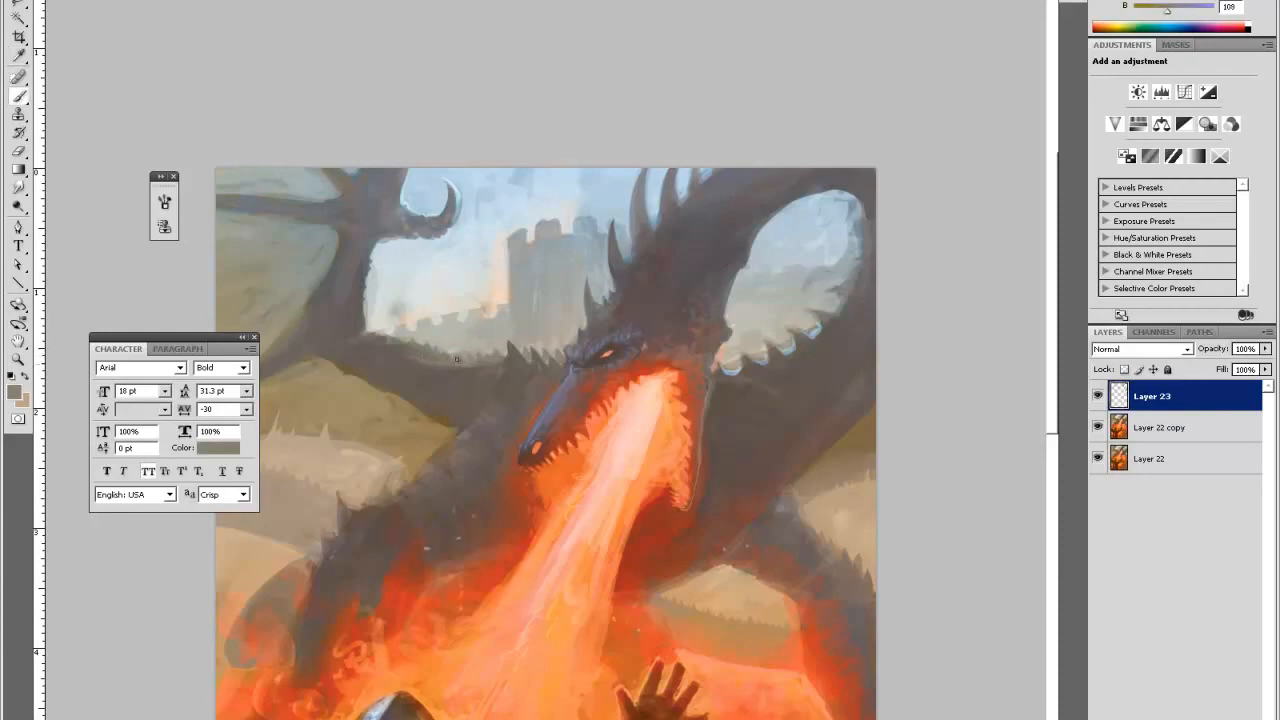
left_click(456, 366, "alt")
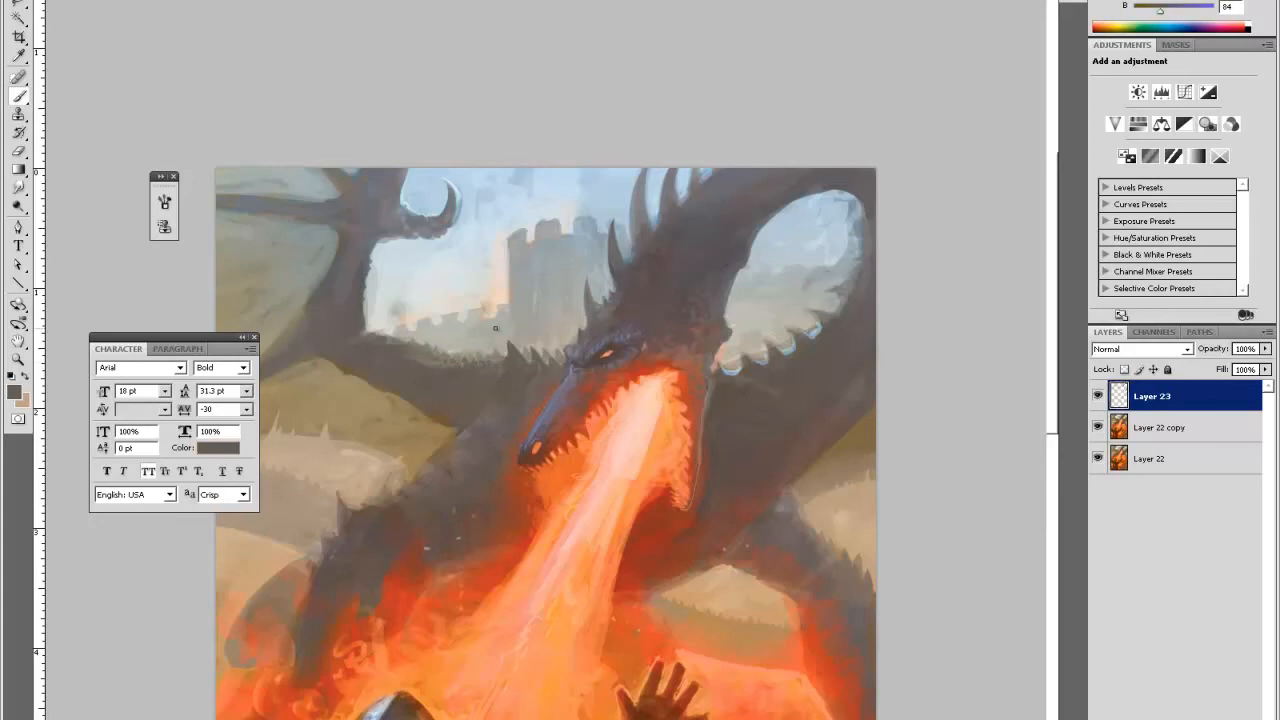
left_click(432, 366, "alt")
key("ctrl+minus")
key("ctrl+minus")
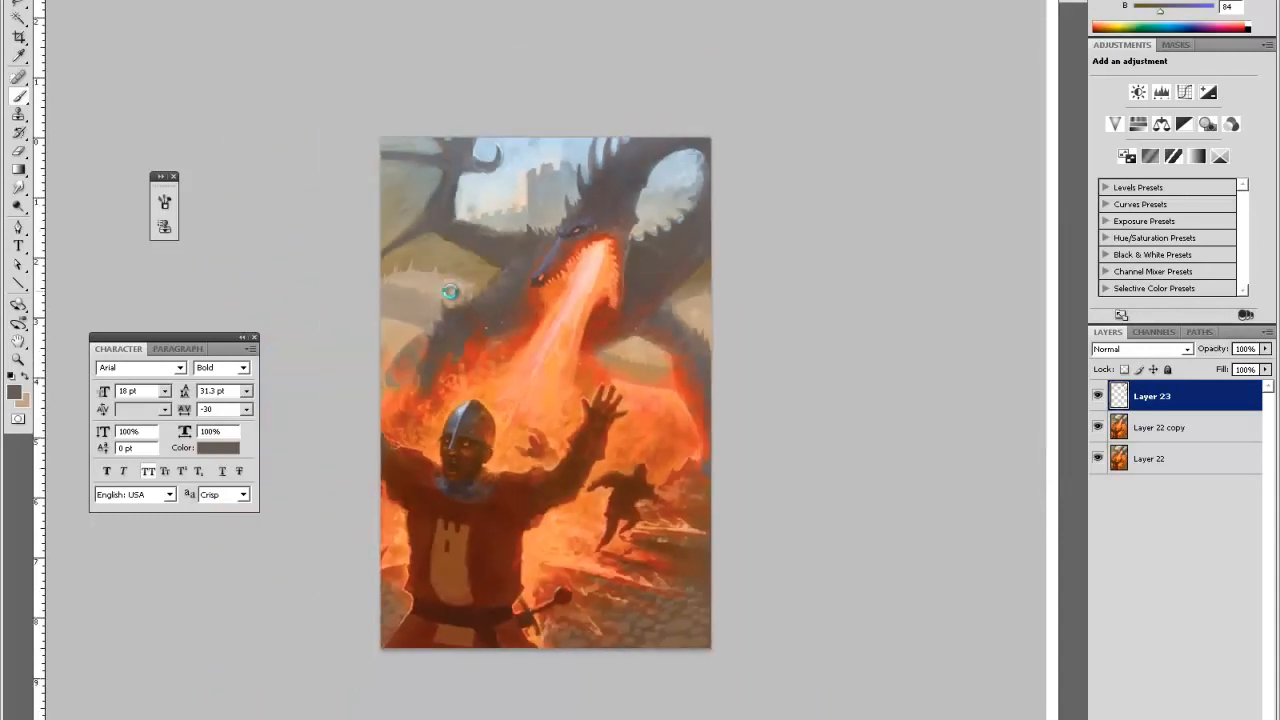
key("z")
left_click(670, 209)
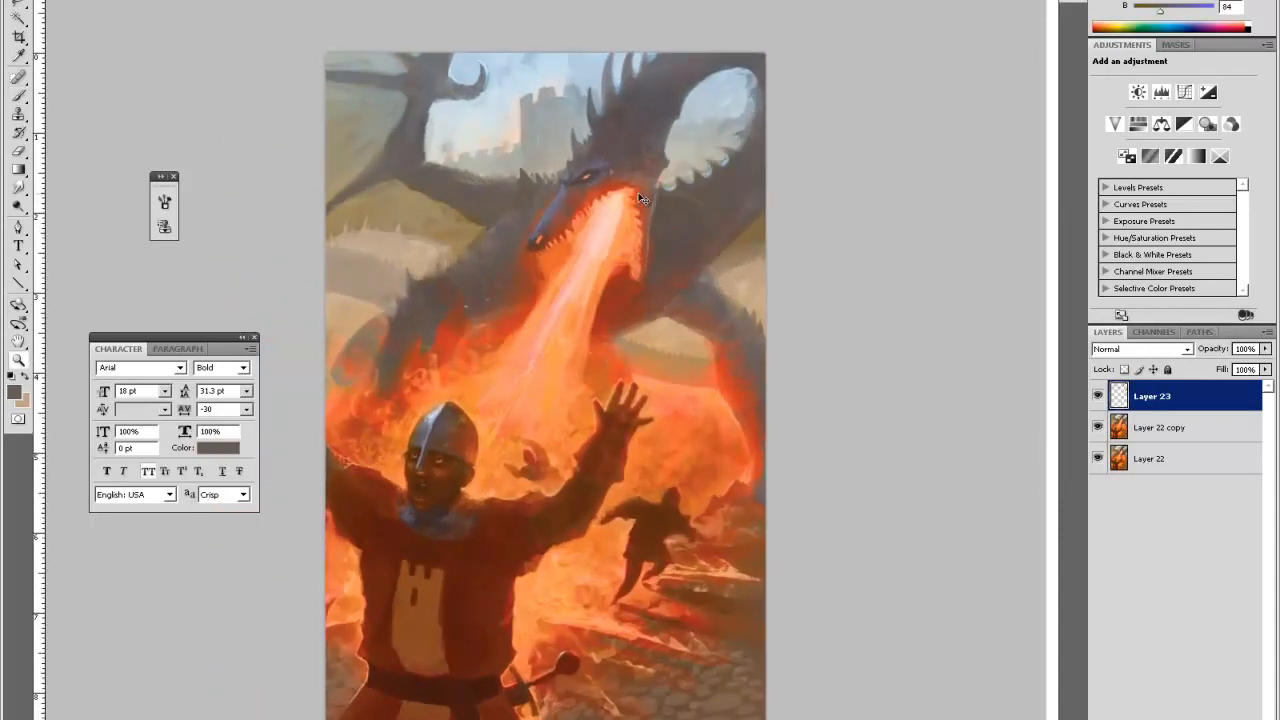
- Paint out the pale blue outlines around the spikes nearest the dragon's neck, below the enclosed sky opening, with sampled sky greys
left_click(710, 214)
key("space")
mouse_move(755, 160)
left_mouse_down()
mouse_move(704, 296)
mouse_move(666, 346)
left_mouse_up()
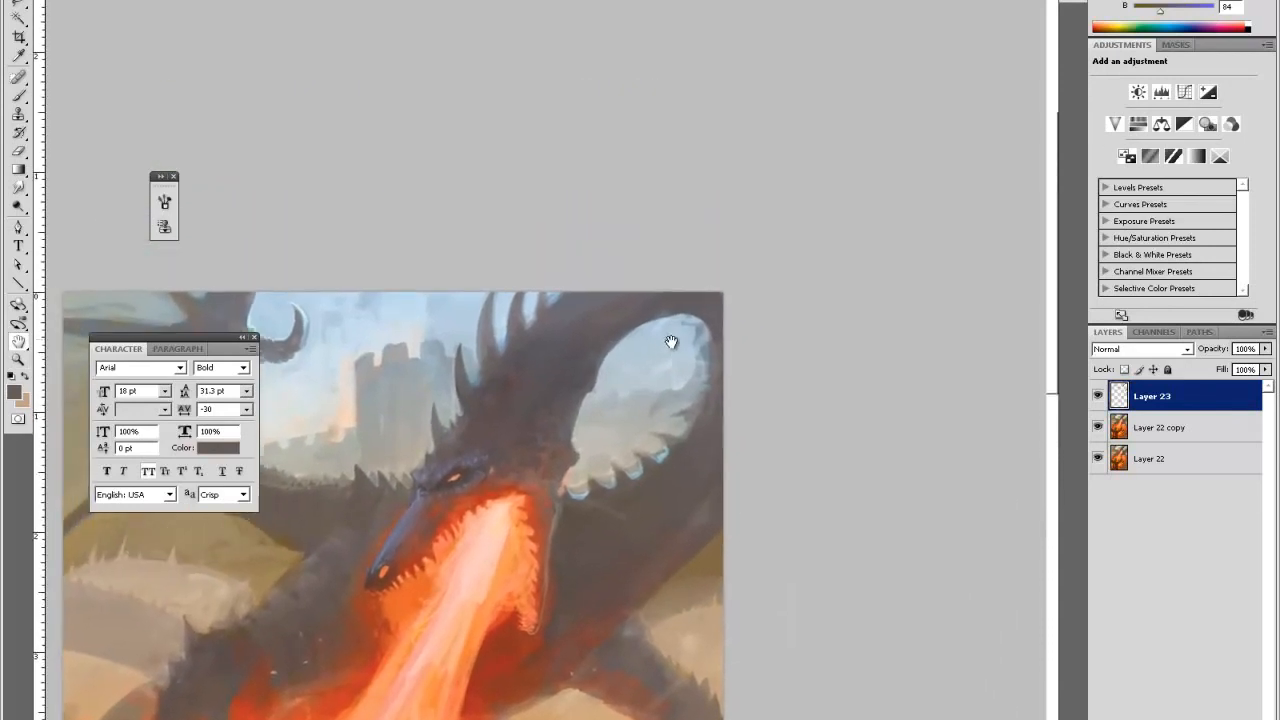
key("i")
left_click(600, 475)
key("b")
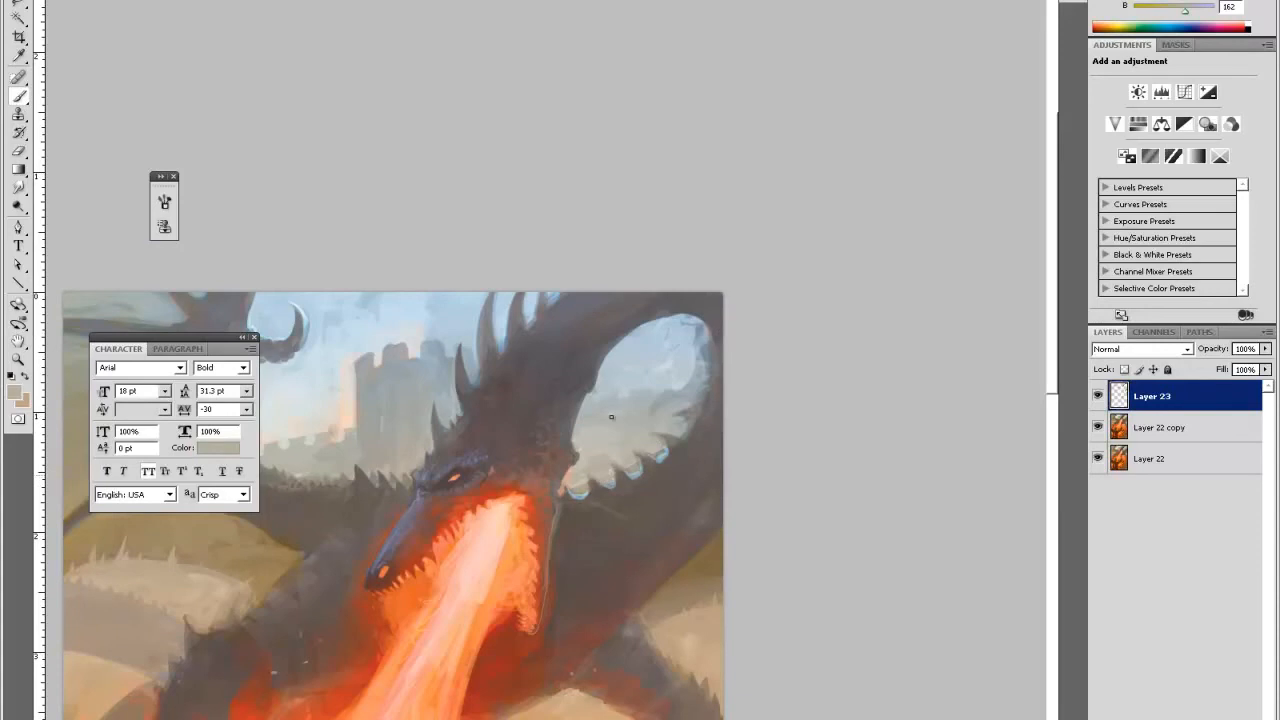
left_click(567, 487, "alt")
left_click(632, 465, "alt")
left_click(629, 467, "alt")
left_click(597, 444, "alt")
left_click(570, 456, "alt")
left_click(575, 488, "alt")
- Reshape the spikes along the lower edge of the sky opening behind the neck with sampled dark and light greys
left_click(656, 454, "alt")
left_click(662, 436, "alt")
left_click(670, 441, "alt")
left_click(662, 440, "alt")
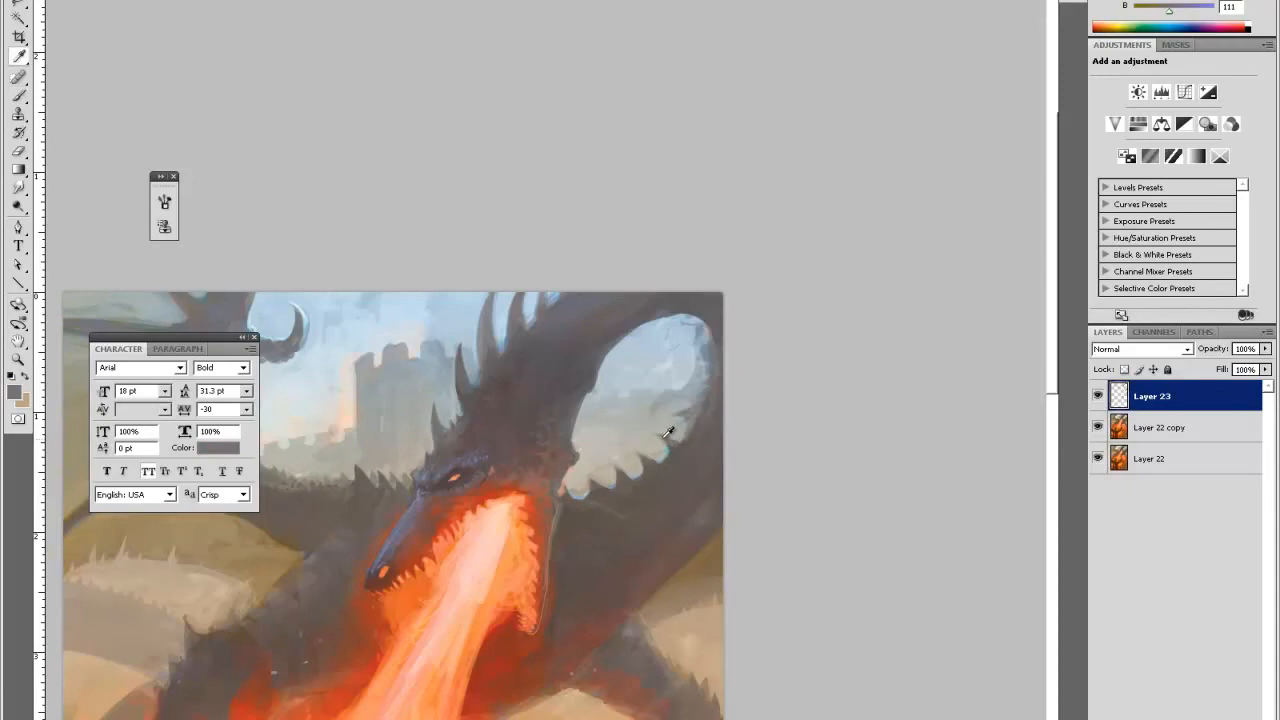
left_click(661, 440, "alt")
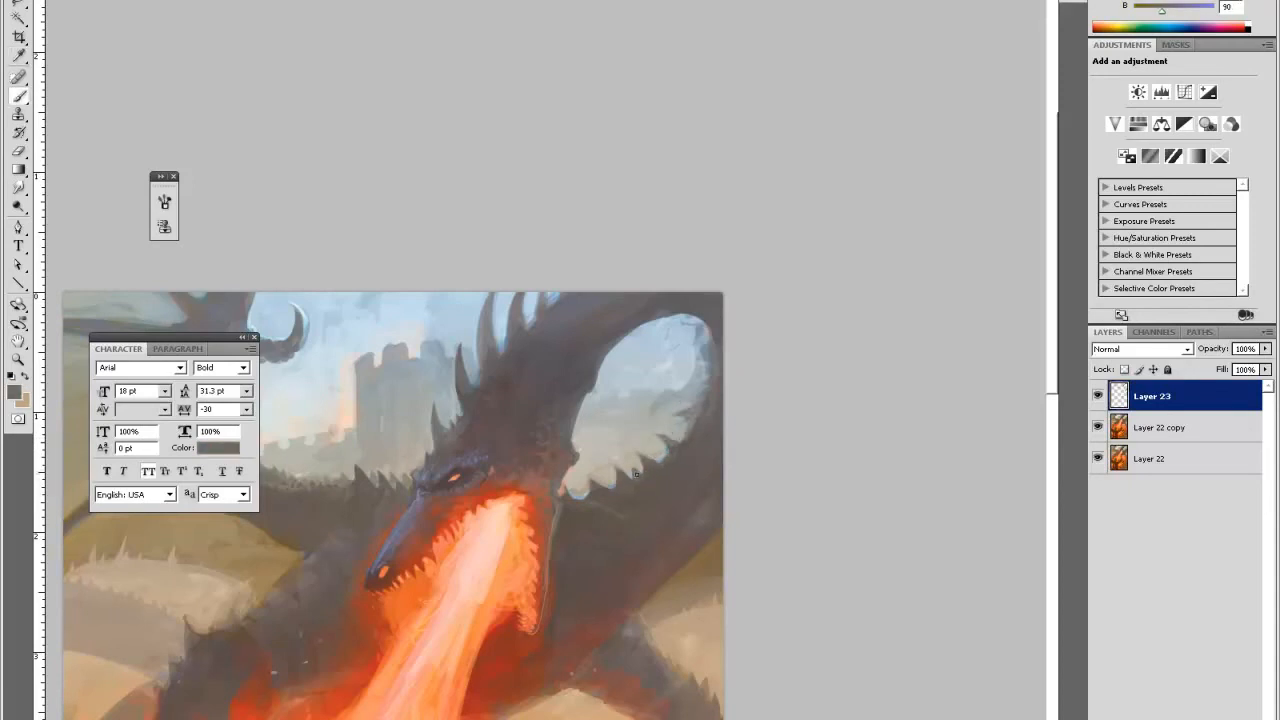
left_click(610, 484, "alt")
left_click(590, 491, "alt")
left_click(591, 488, "alt")
left_click(588, 490, "alt")
- Sharpen the spikes at the lower right of the sky opening, alternating sampled dark body grey and light background grey
left_click(684, 437, "alt")
left_click(682, 430, "alt")
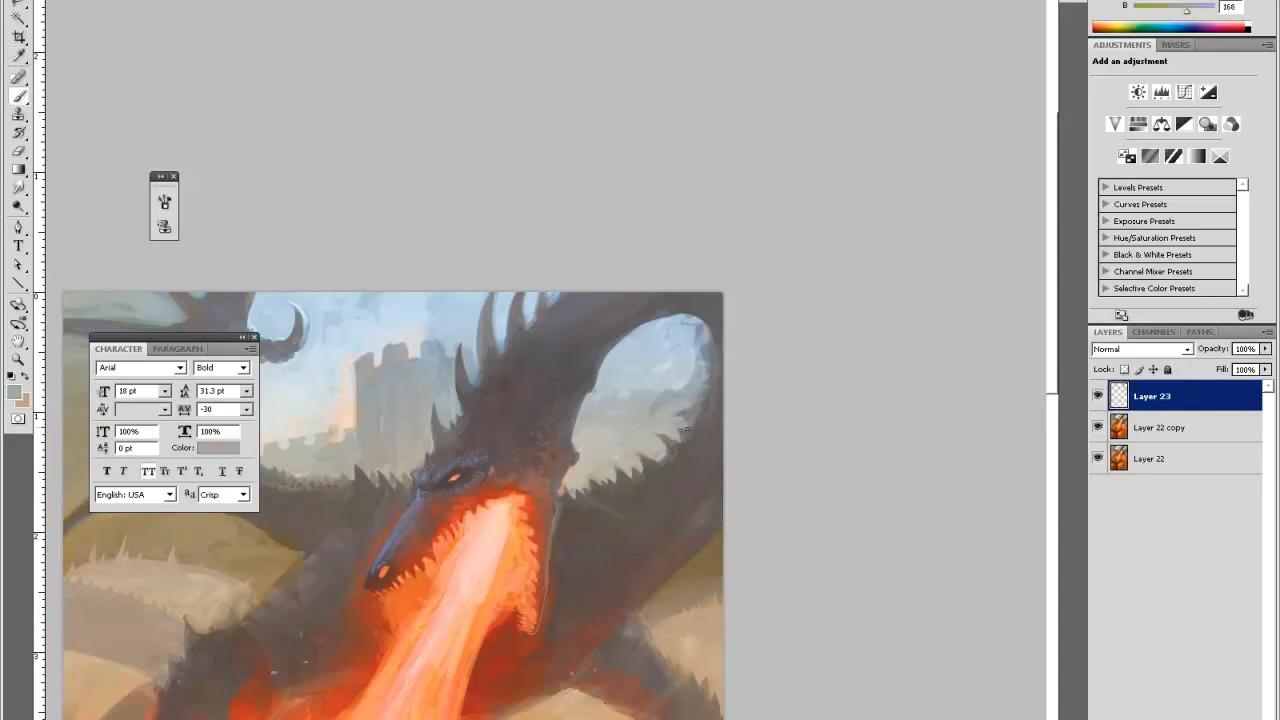
left_click(680, 440, "alt")
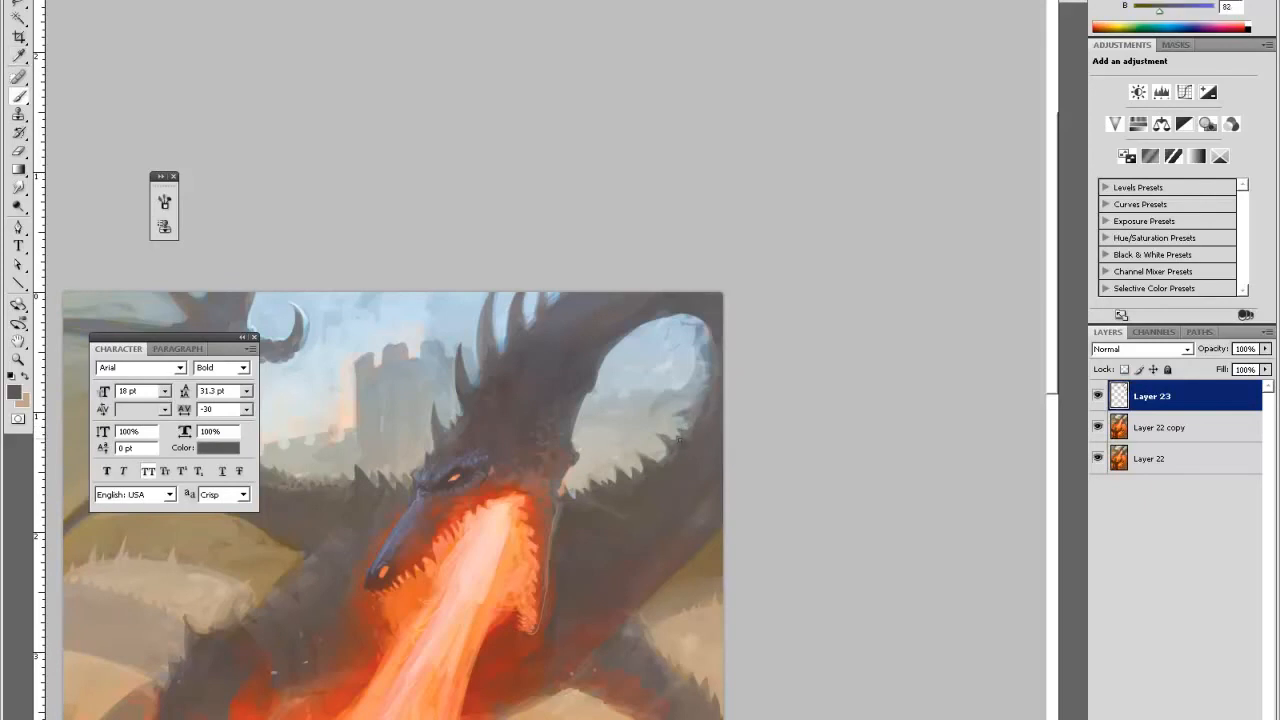
left_click(672, 435, "alt")
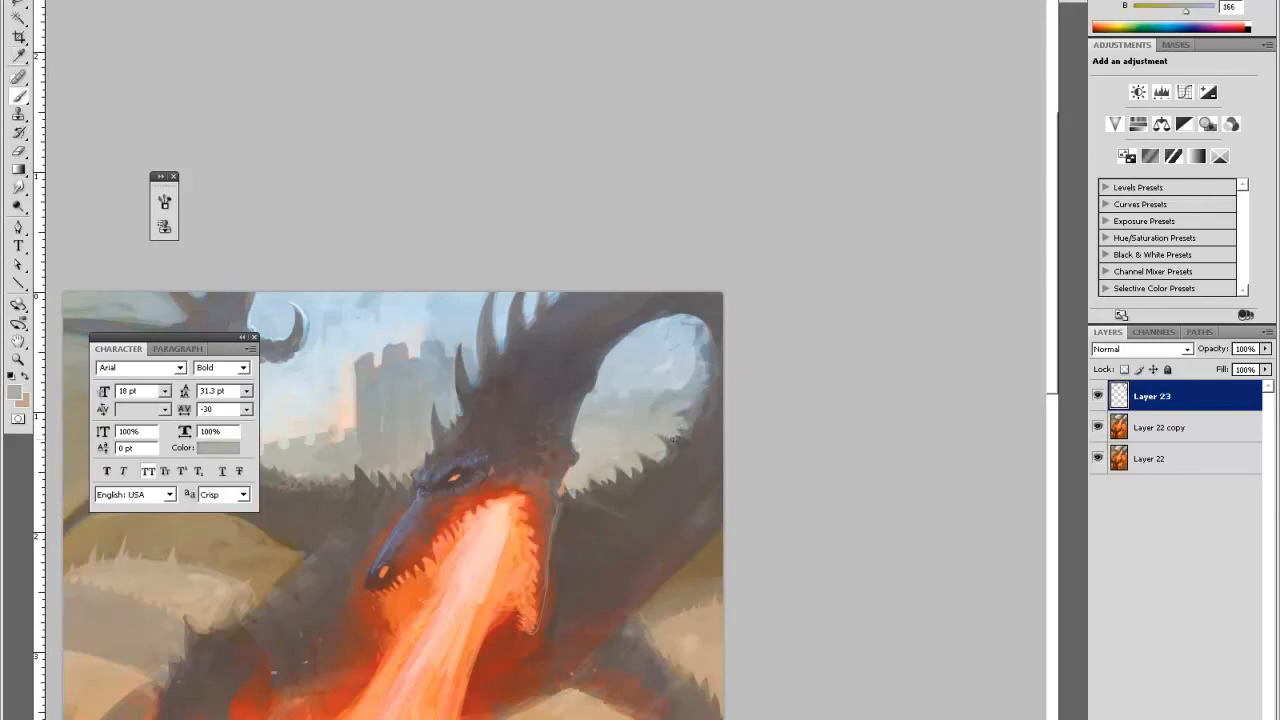
left_click(668, 450, "alt")
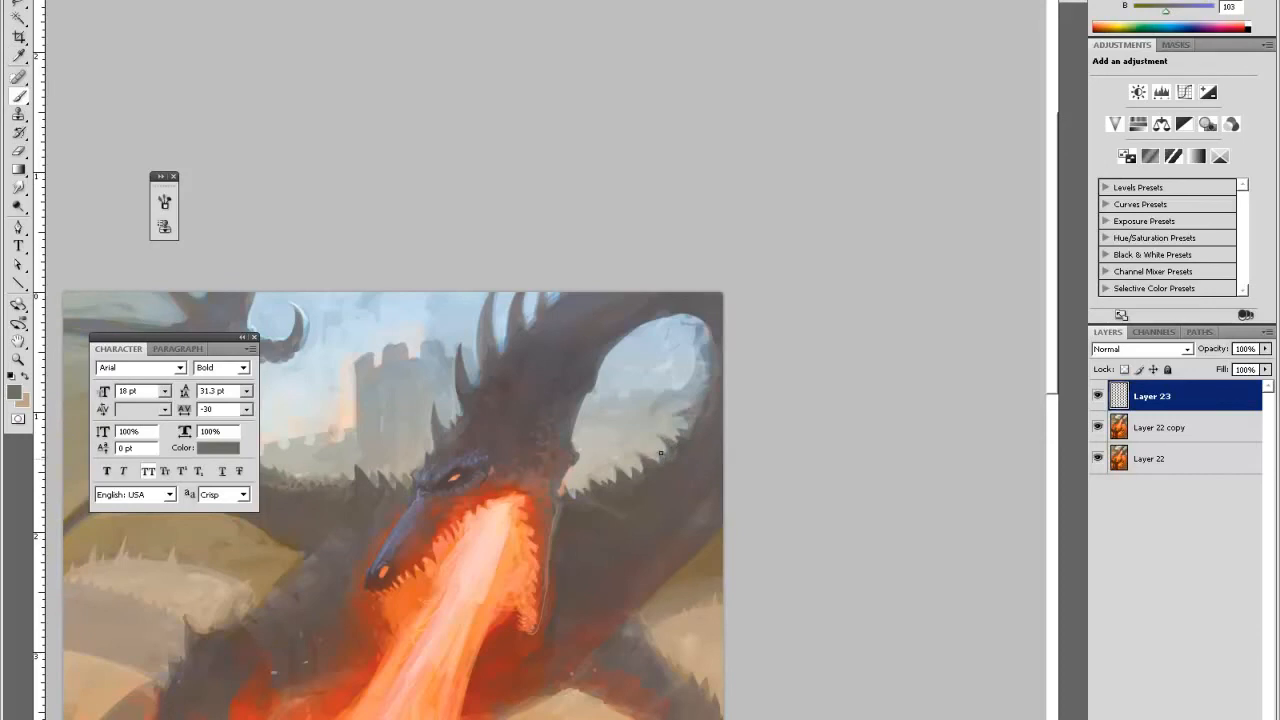
left_click(664, 448, "alt")
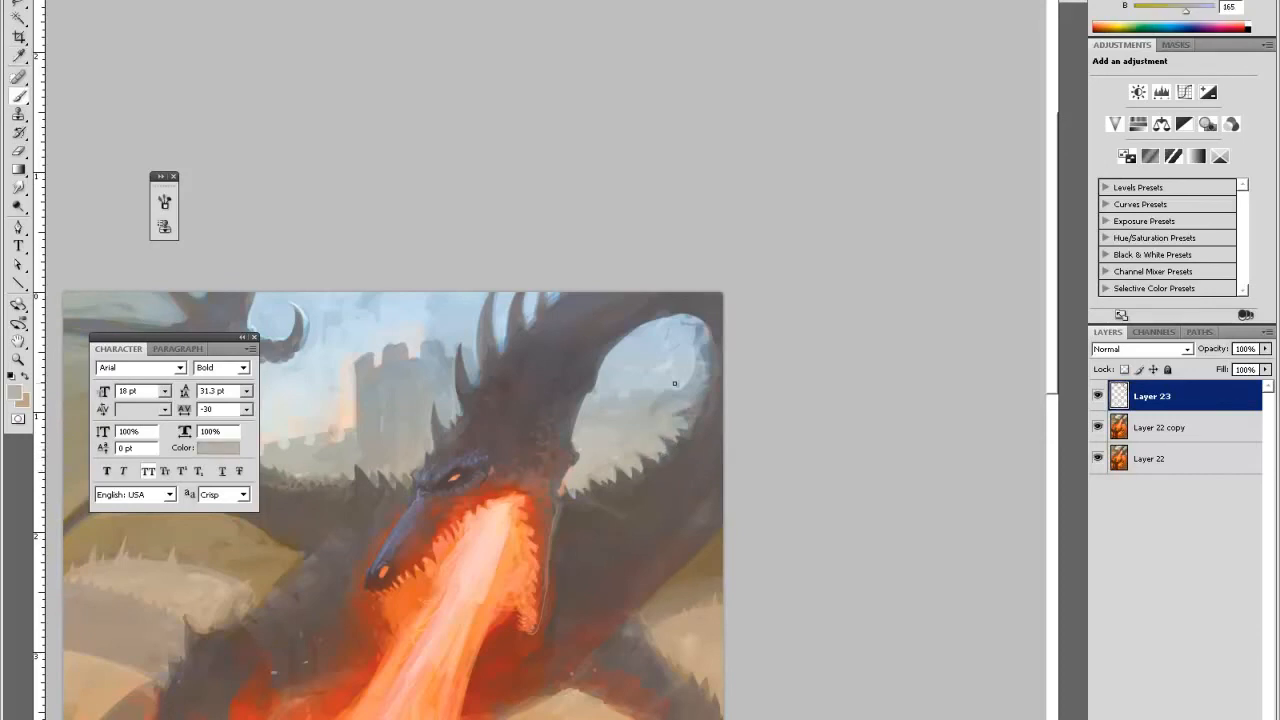
- Extend the row of spikes up the right side of the sky opening with short strokes of sampled greys
key("ctrl+minus")
key("z")
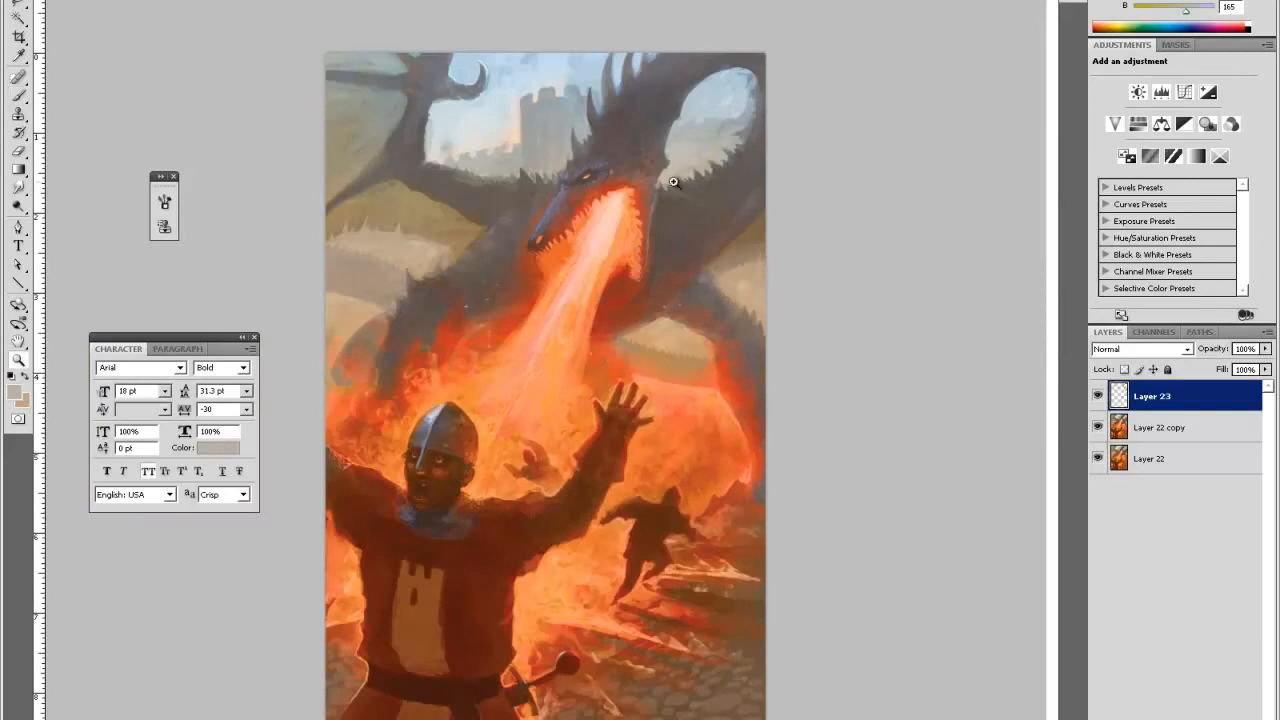
left_click(780, 118)
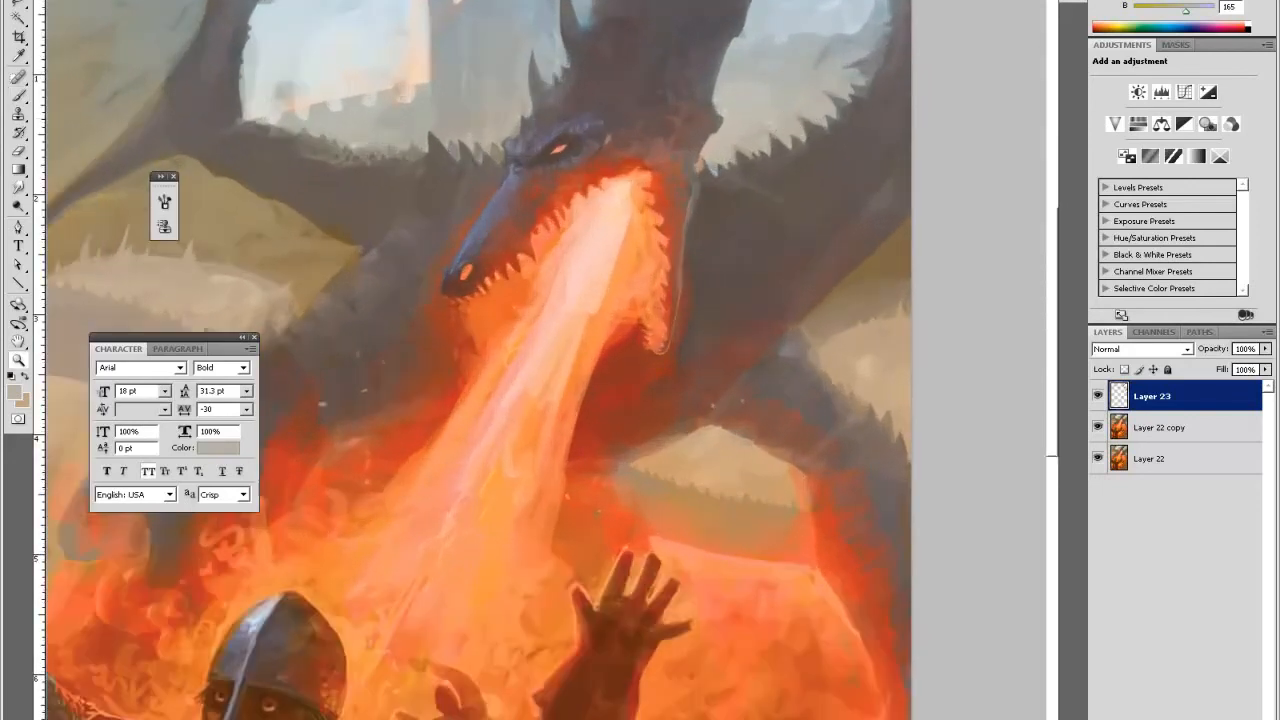
key("f")
key("g")
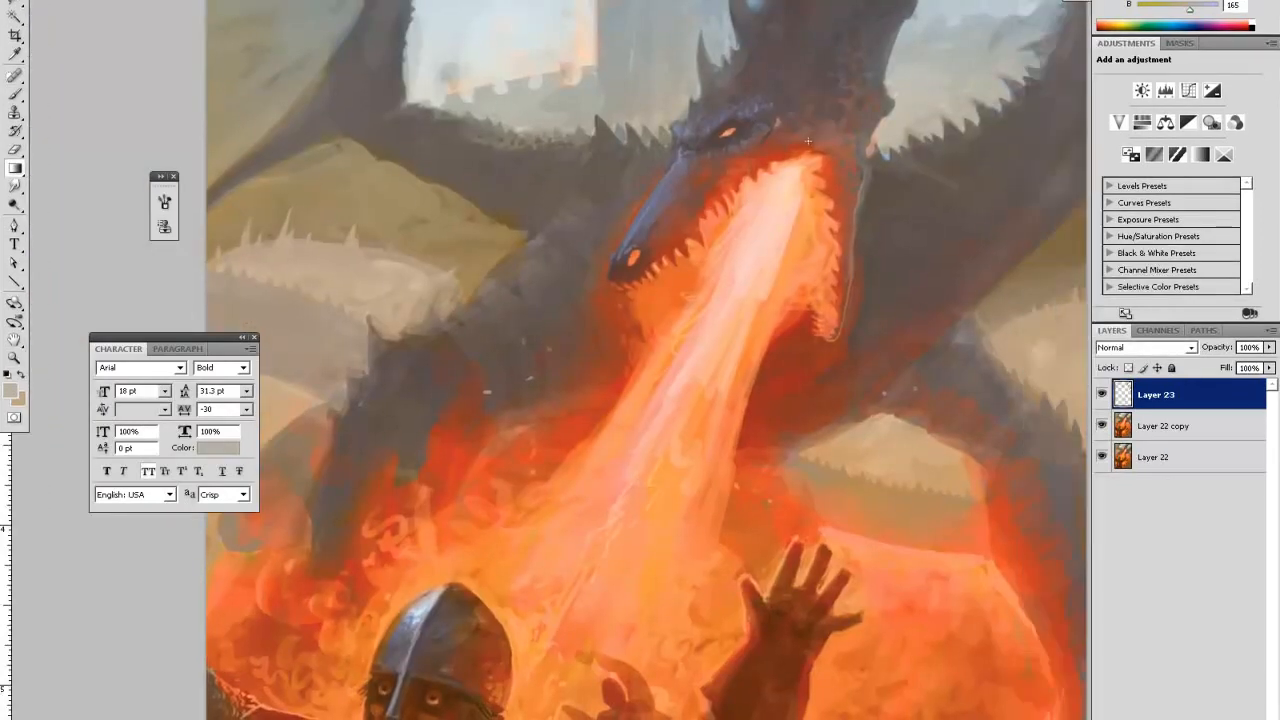
key("h")
left_click_drag(800, 214, 697, 263)
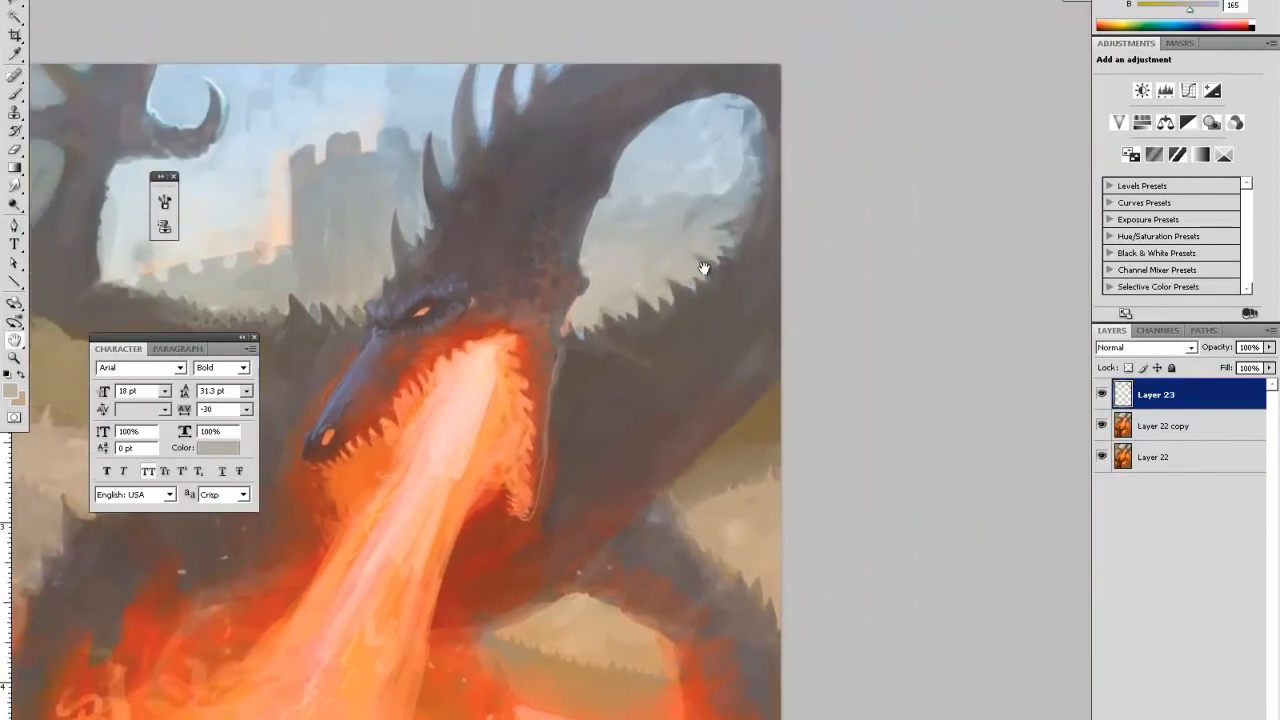
key("i")
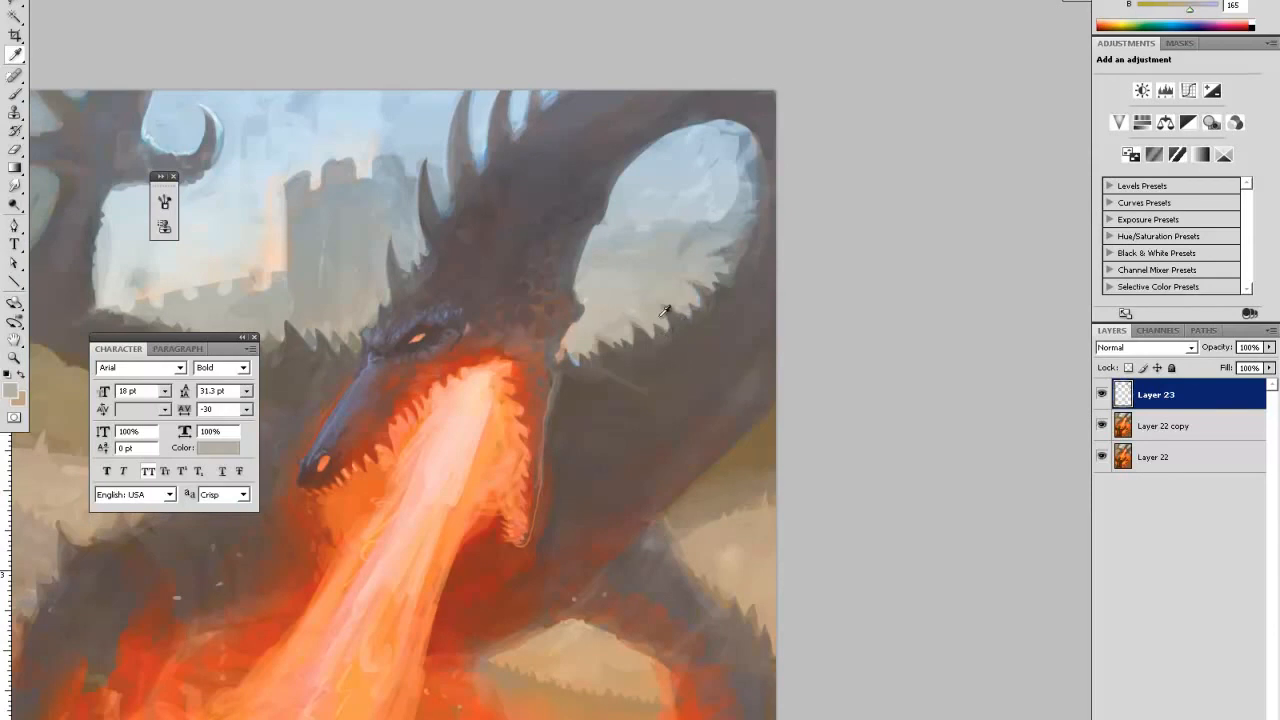
left_click(716, 265)
key("b")
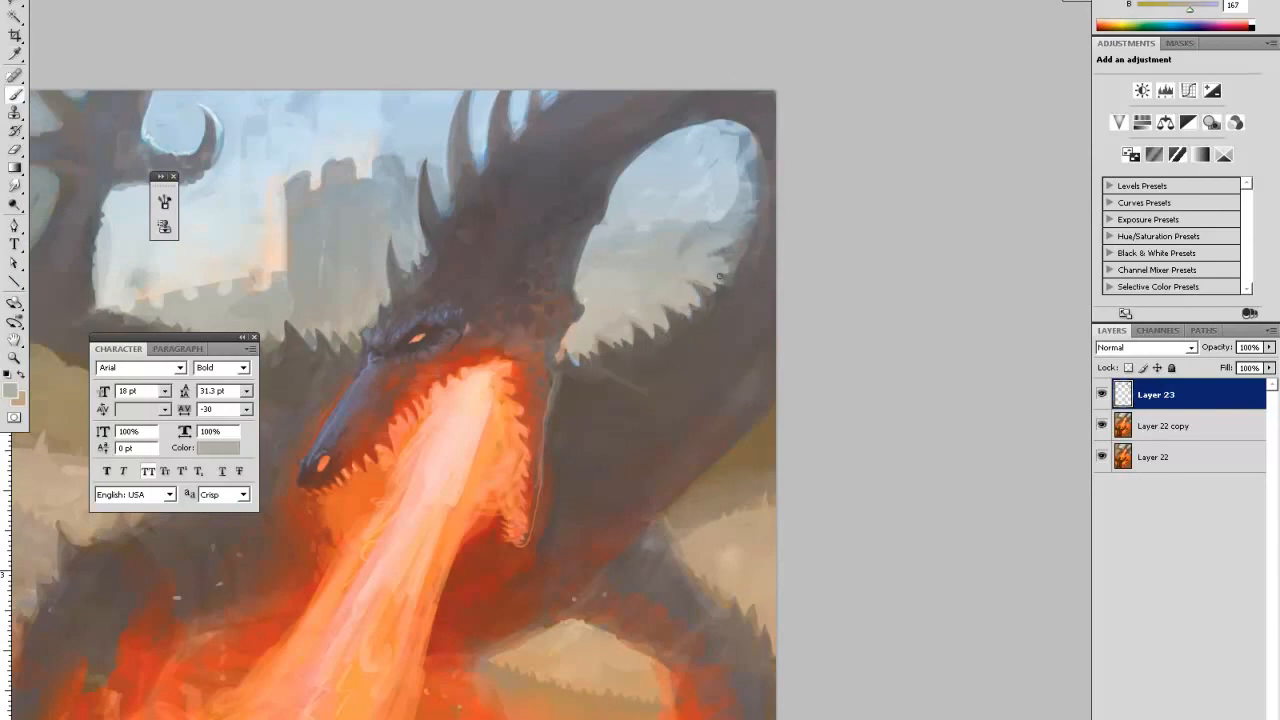
left_click(740, 269, "alt")
left_click_drag(738, 271, 734, 269)
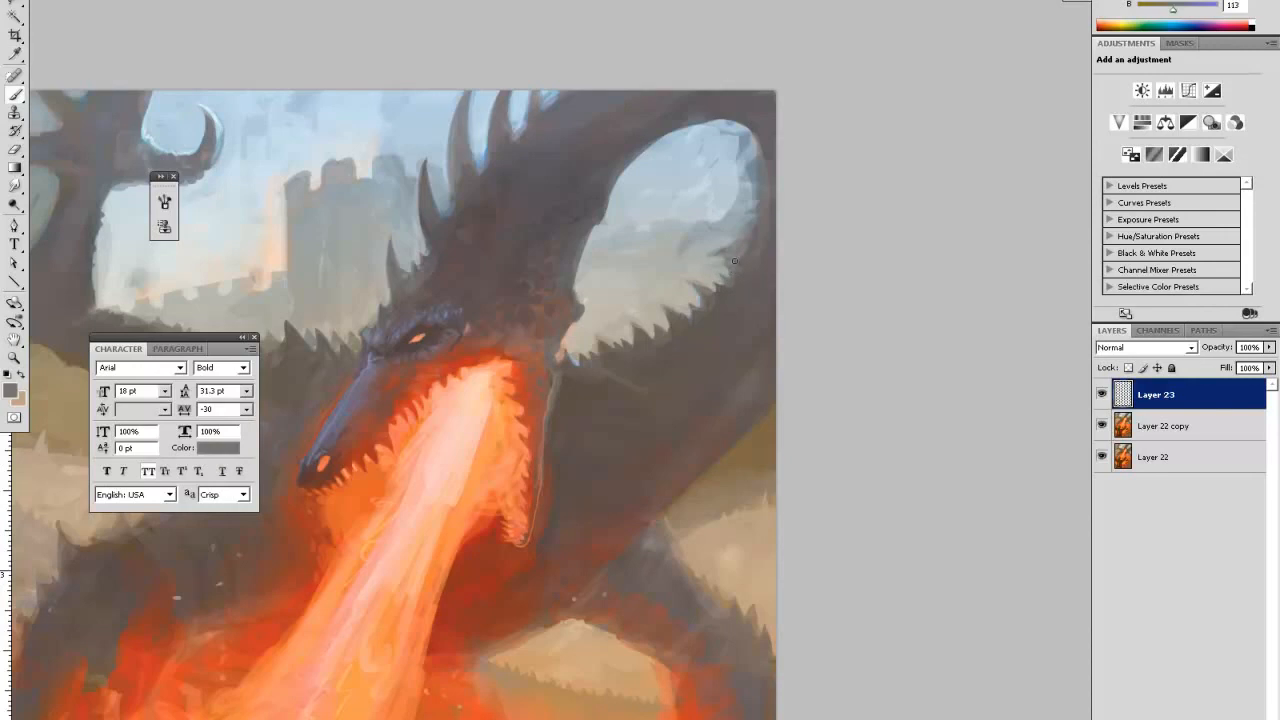
left_click(724, 266, "alt")
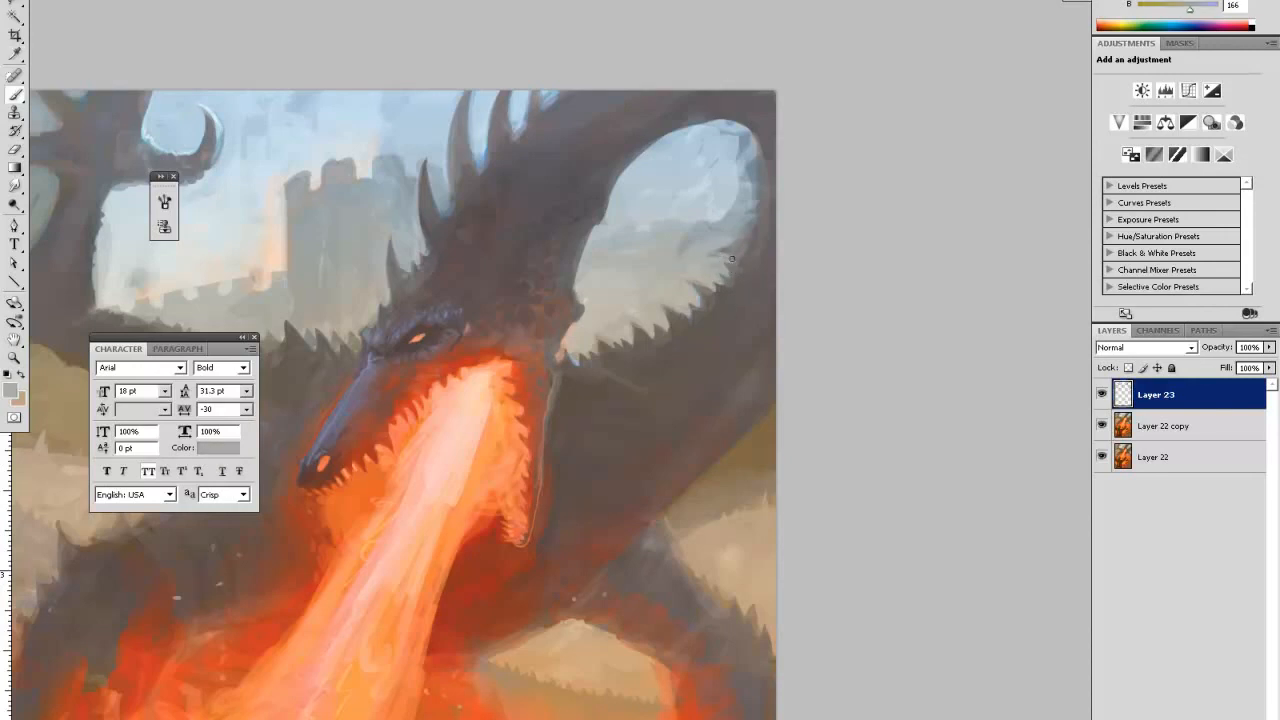
left_click(750, 242, "alt")
left_click(738, 281, "alt")
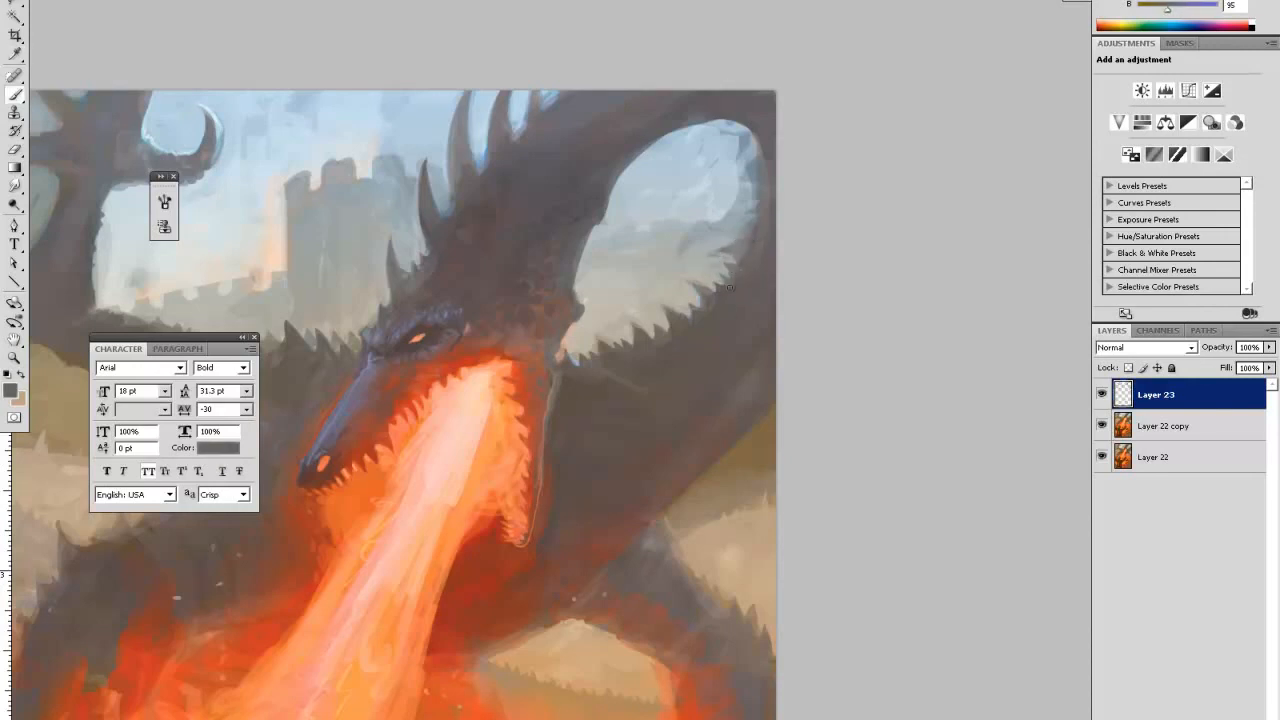
- Refine the small spikes higher on the opening's right edge and the background between them with sampled blue-grey and dark grey
left_click(726, 246, "alt")
left_click(728, 250, "alt")
left_click(719, 242, "alt")
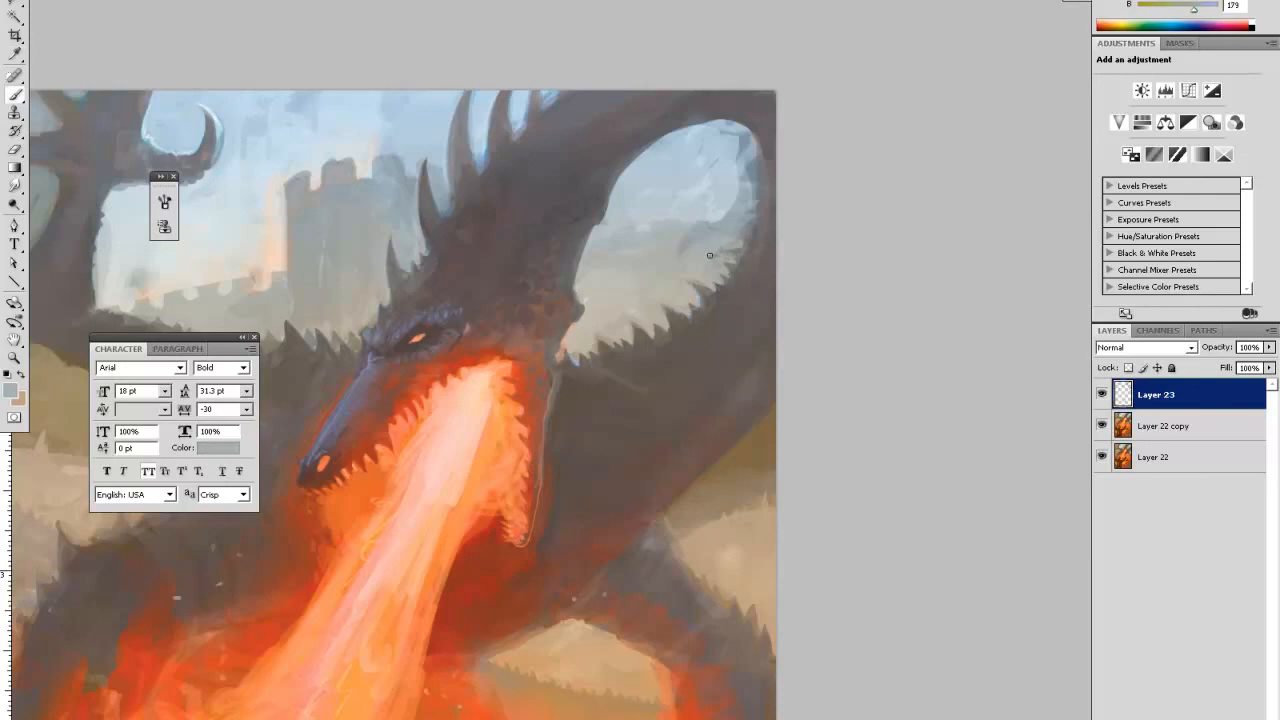
left_click(740, 236, "alt")
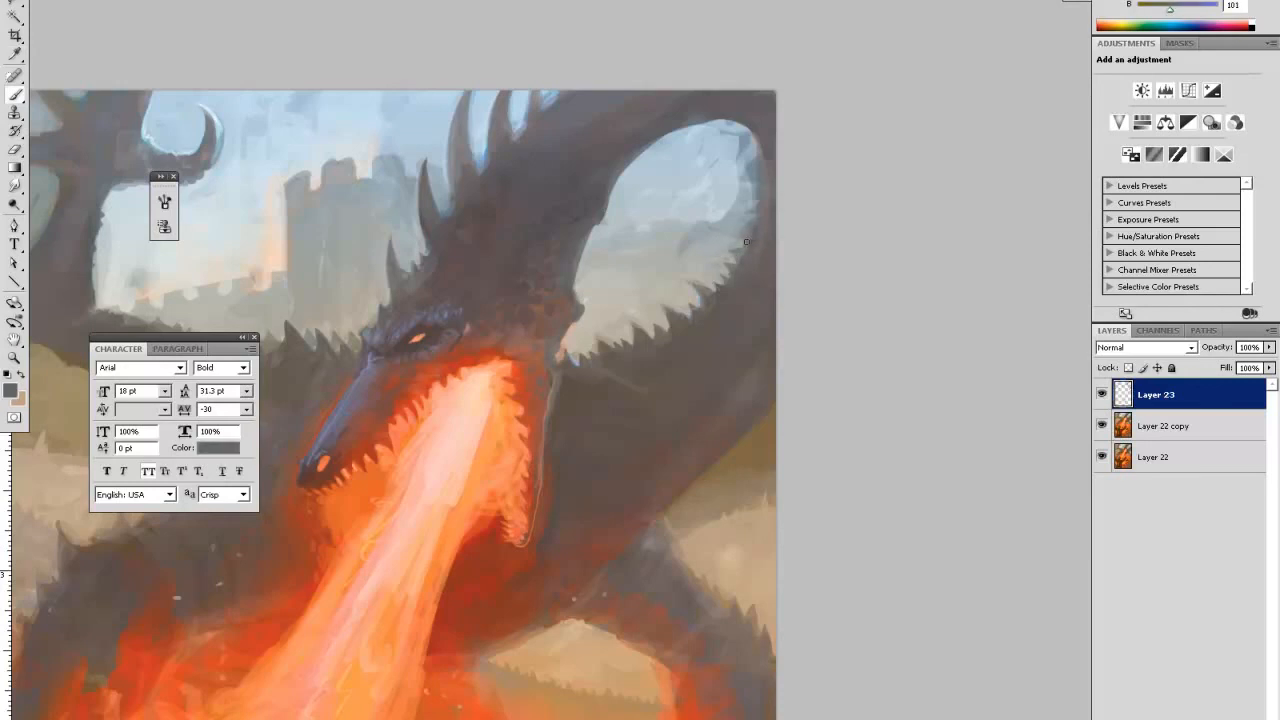
left_click(746, 228, "alt")
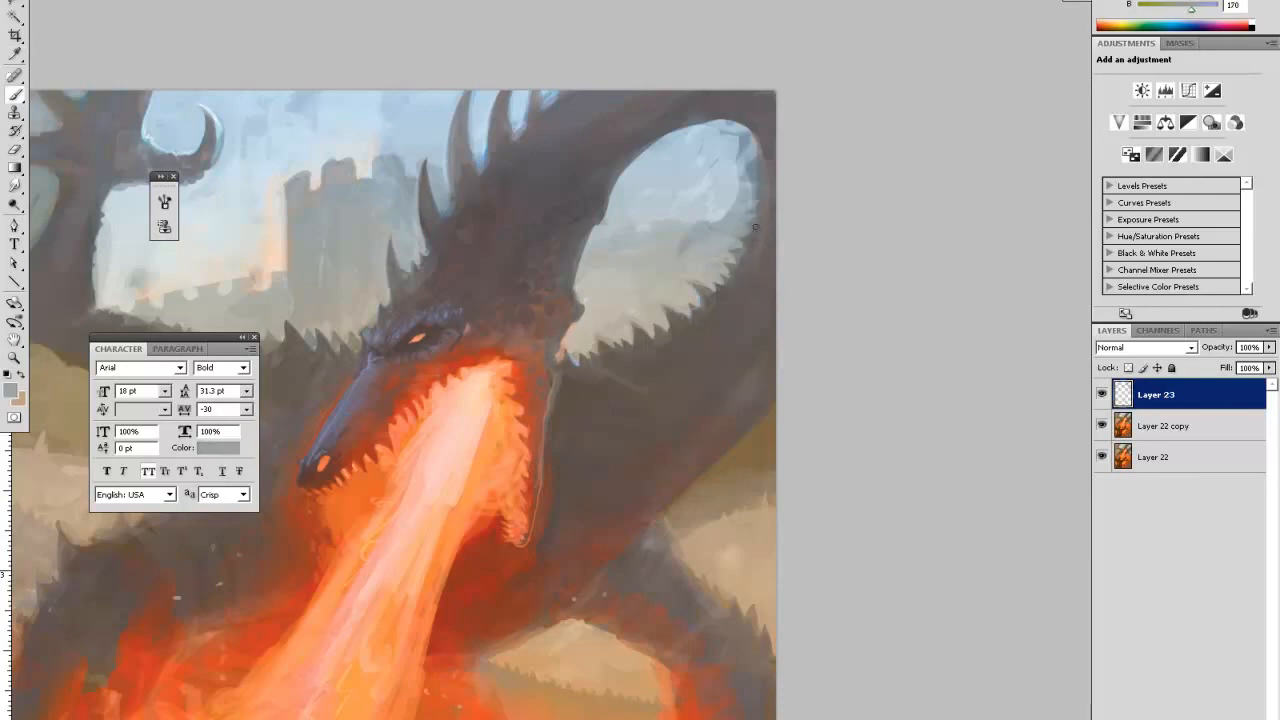
left_click(750, 220, "alt")
left_click(745, 222, "alt")
- Paint a distant battlemented castle wall across the sky opening behind the neck with sampled light blue and blue-grey
left_click(695, 232, "alt")
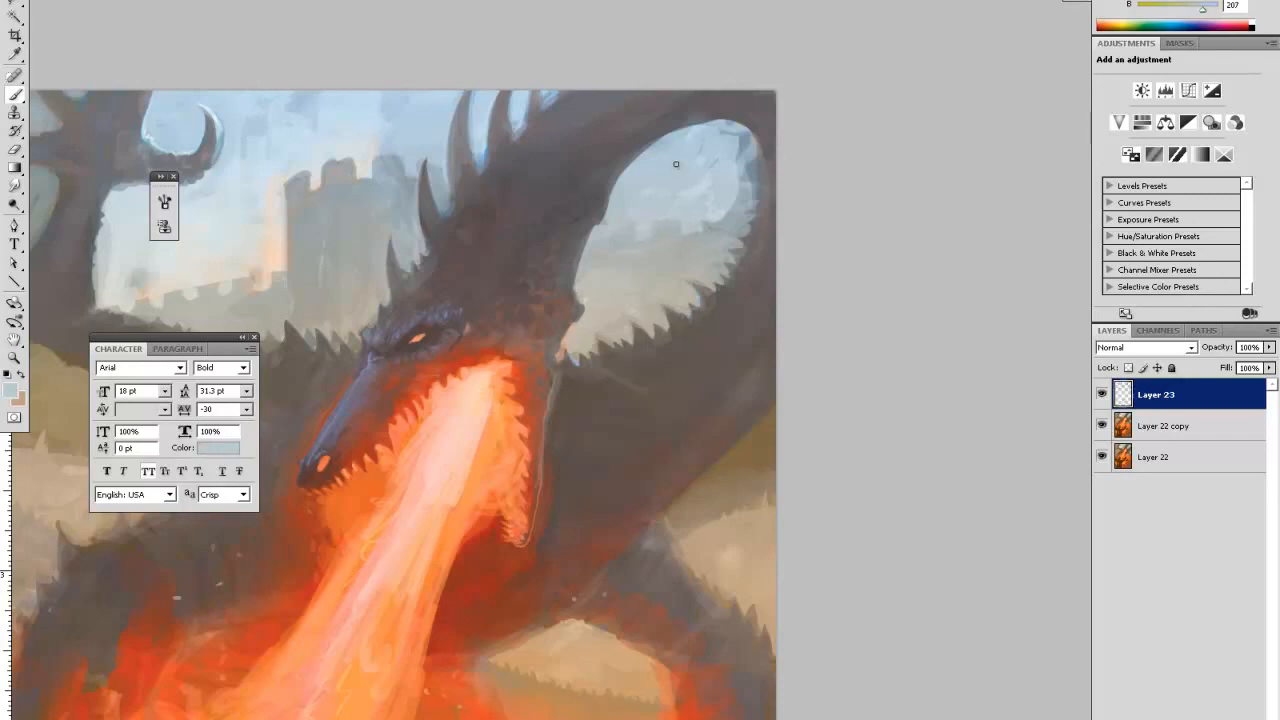
left_click(612, 219, "alt")
left_click(643, 213, "alt")
left_click(709, 226, "alt")
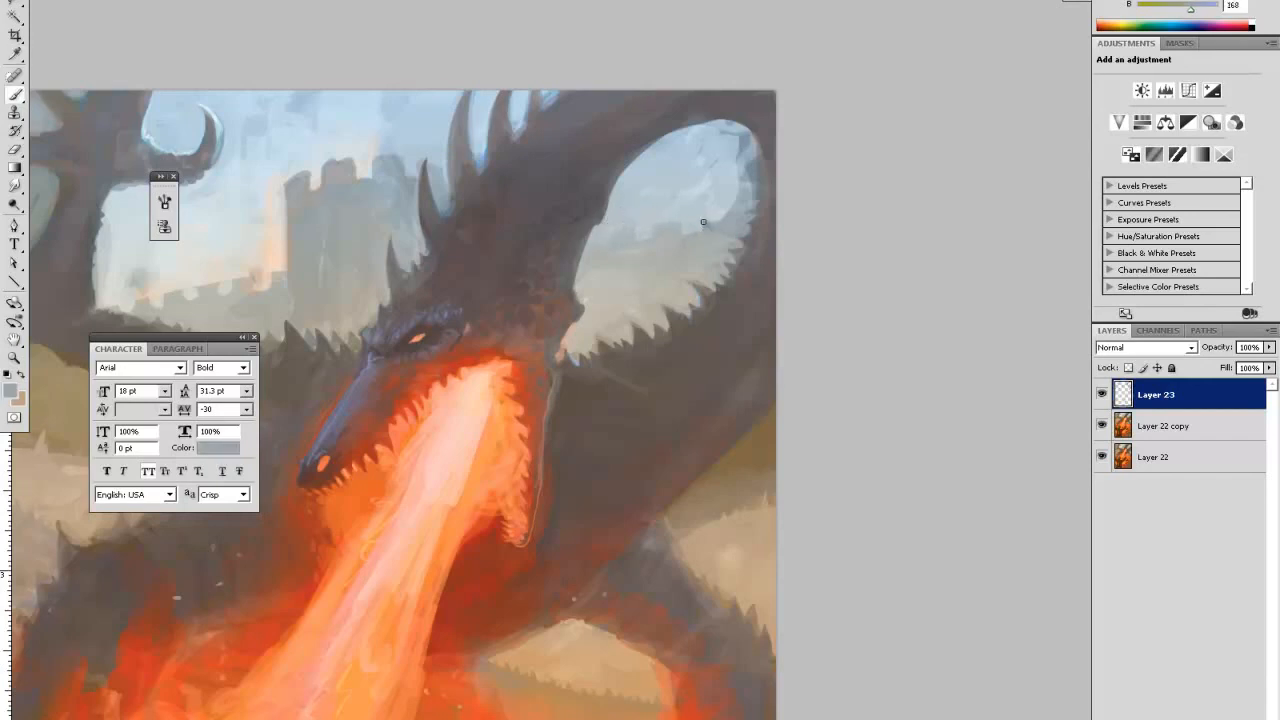
left_click(721, 229, "alt")
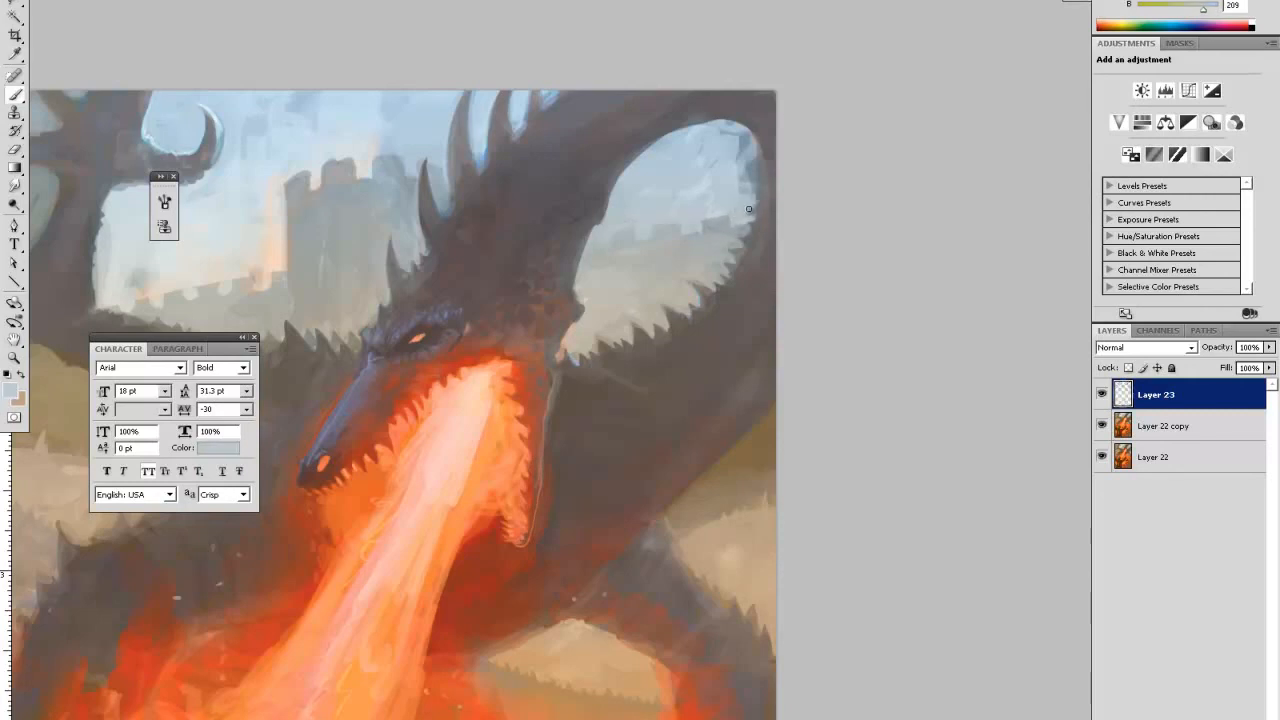
- Clean up the sky opening's upper right edge and smooth the sky inside it with sampled light blue and grey-blue
left_click(740, 187, "alt")
left_click(762, 190, "alt")
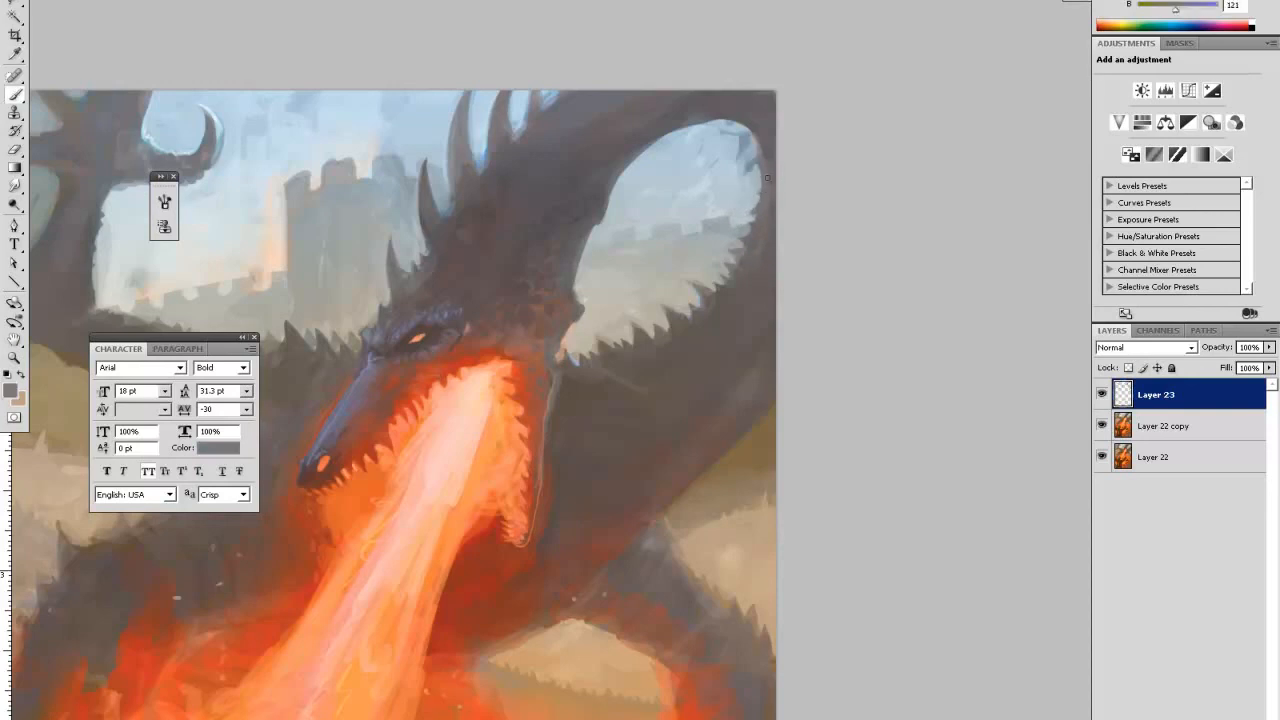
left_click(760, 175, "alt")
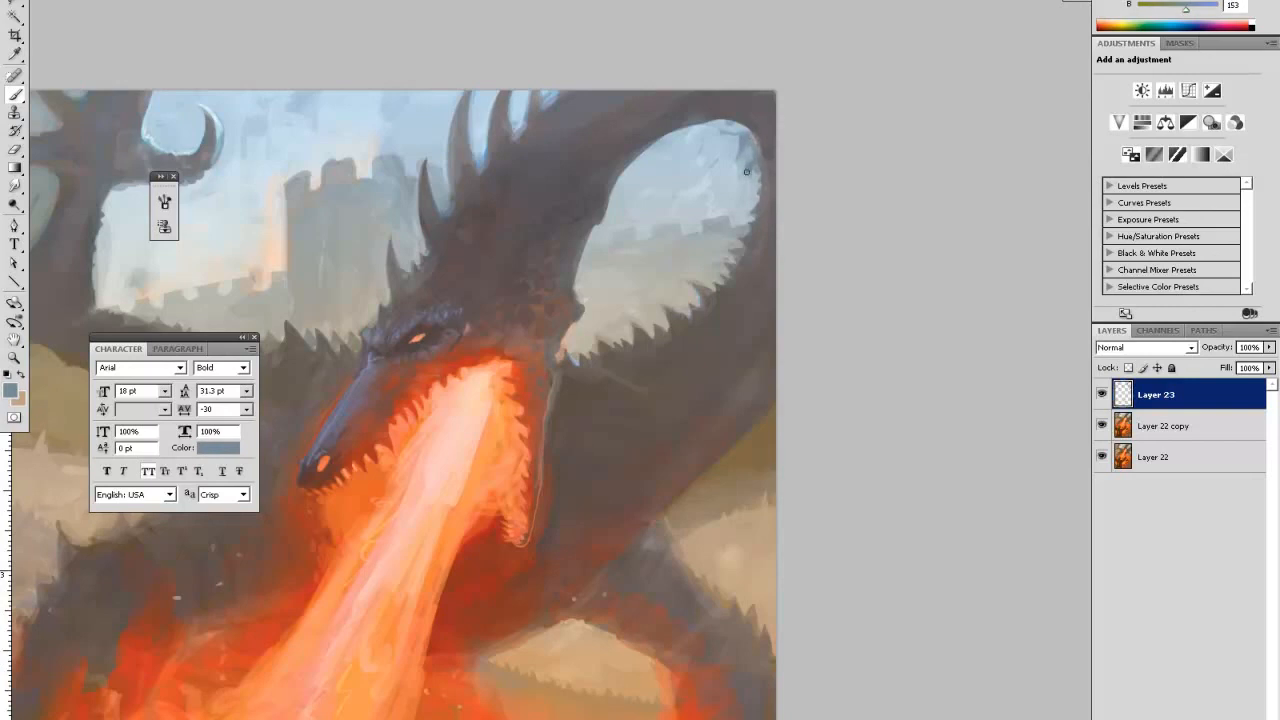
left_click(742, 172, "alt")
mouse_move(744, 172)
left_mouse_down()
mouse_move(758, 162)
mouse_move(746, 150)
left_mouse_up()
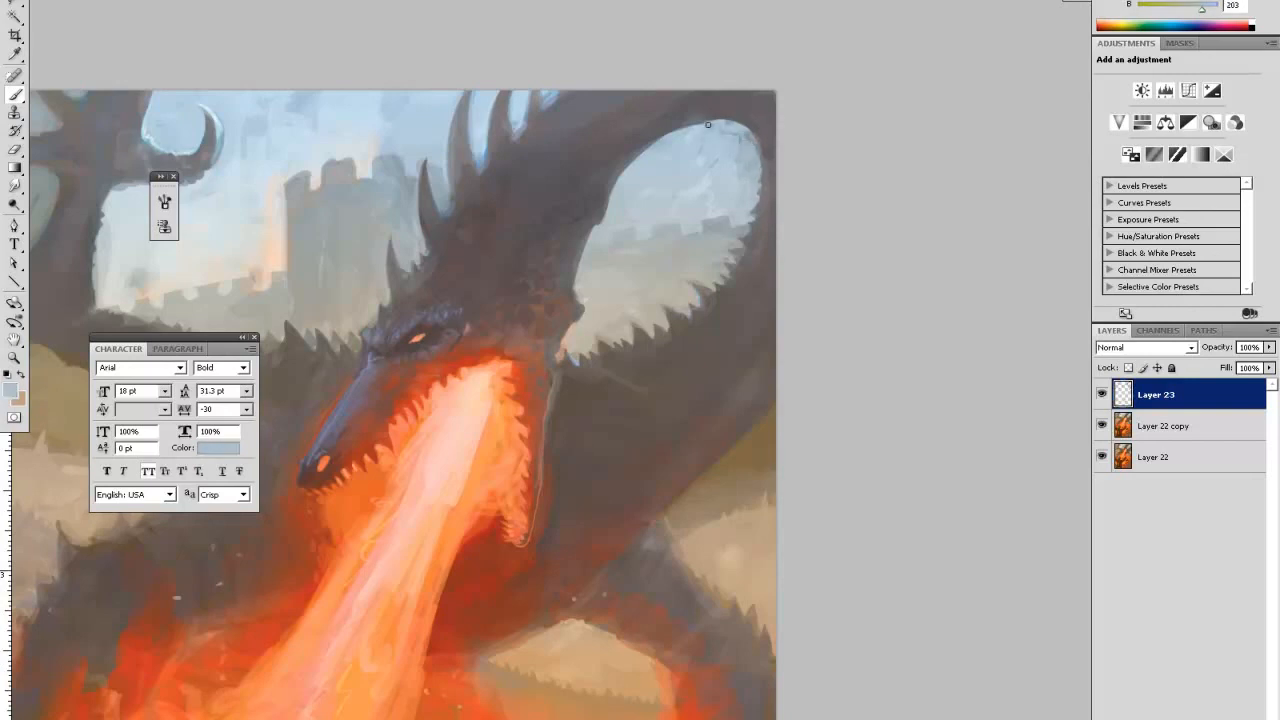
left_click(736, 148, "alt")
left_click(712, 160, "alt")
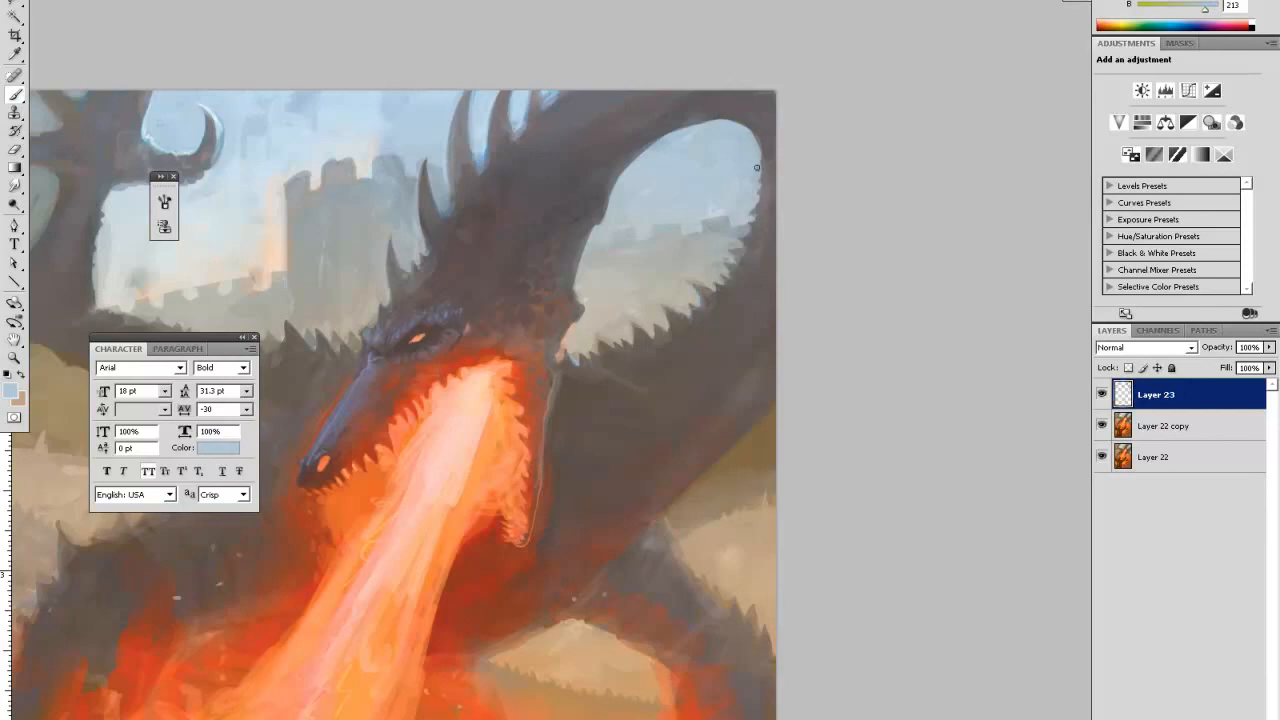
- Paint small spikes along the top of the curved form beside the dragon's foreleg, above the flames at the painting's left edge
key("ctrl+minus")
key("ctrl+minus")
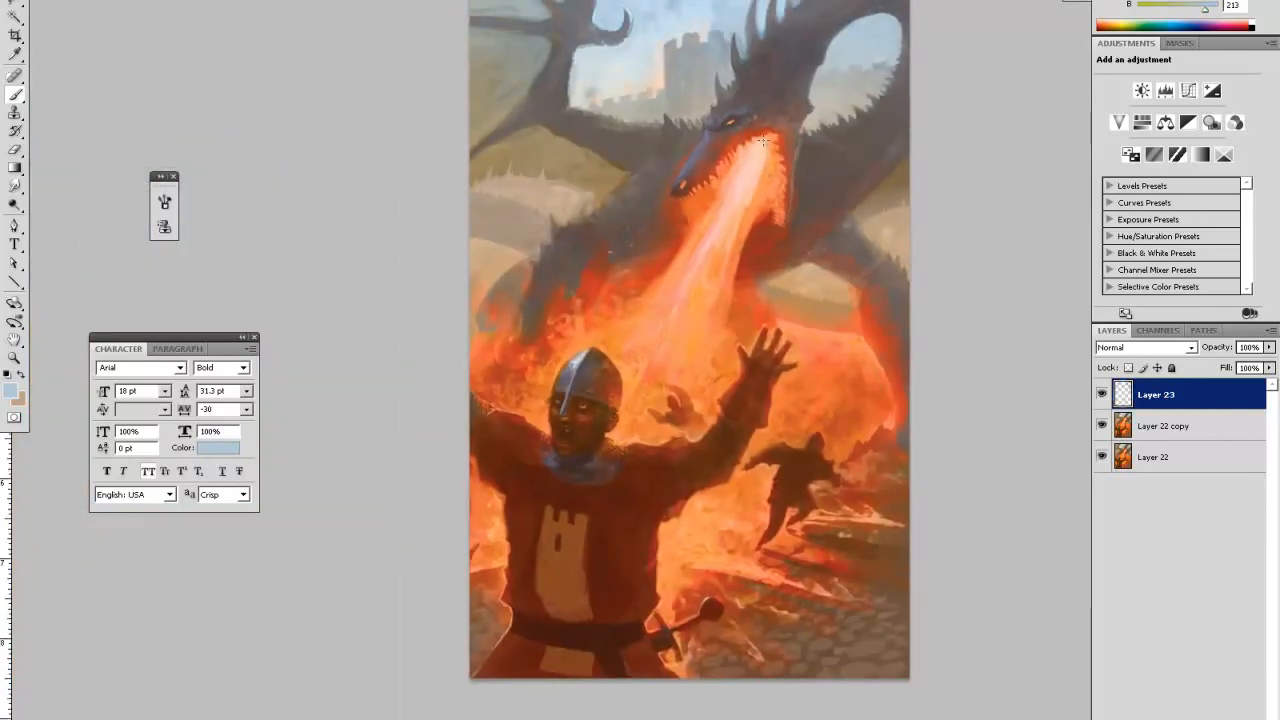
key("z")
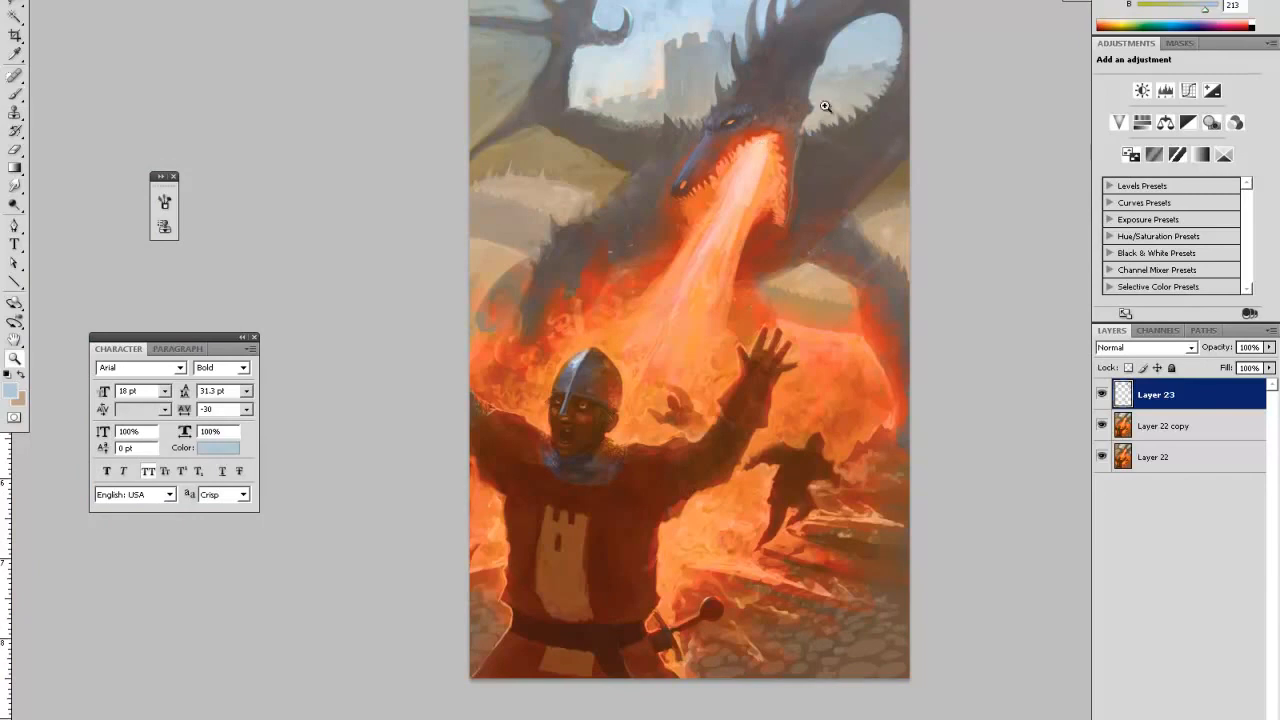
left_click(857, 183)
left_click(857, 184)
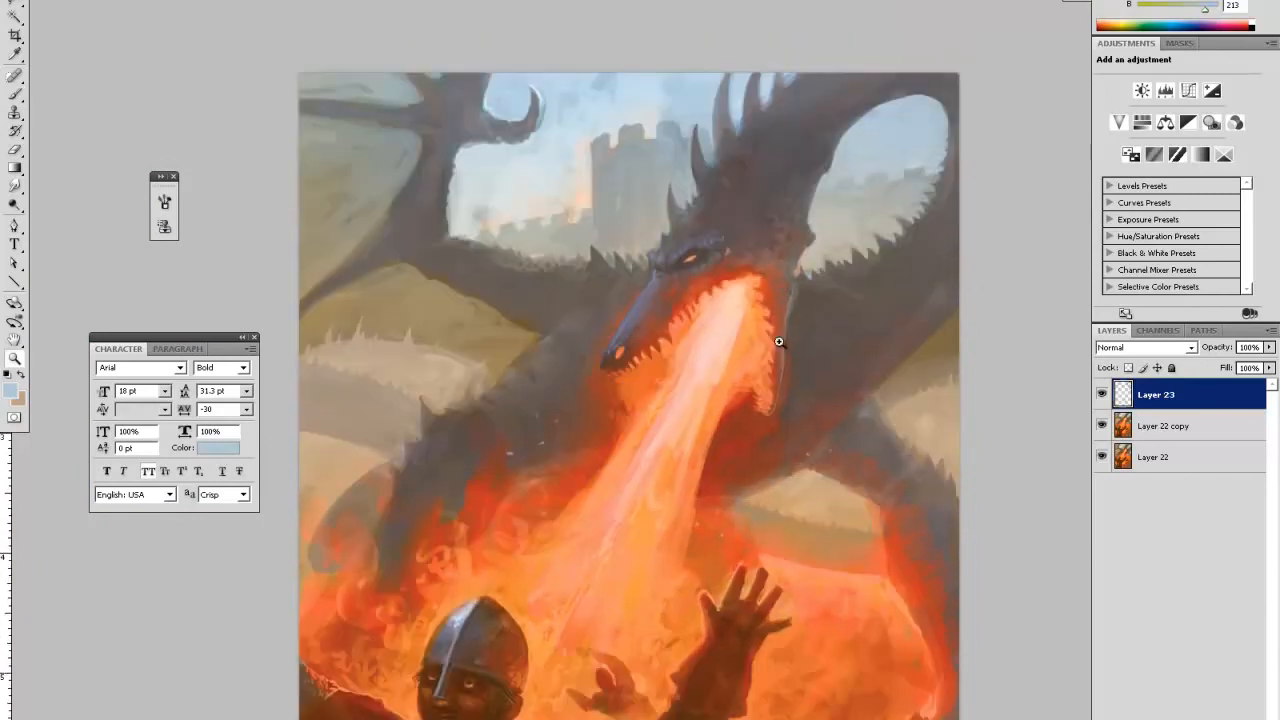
scroll(779, 342, "down", 5)
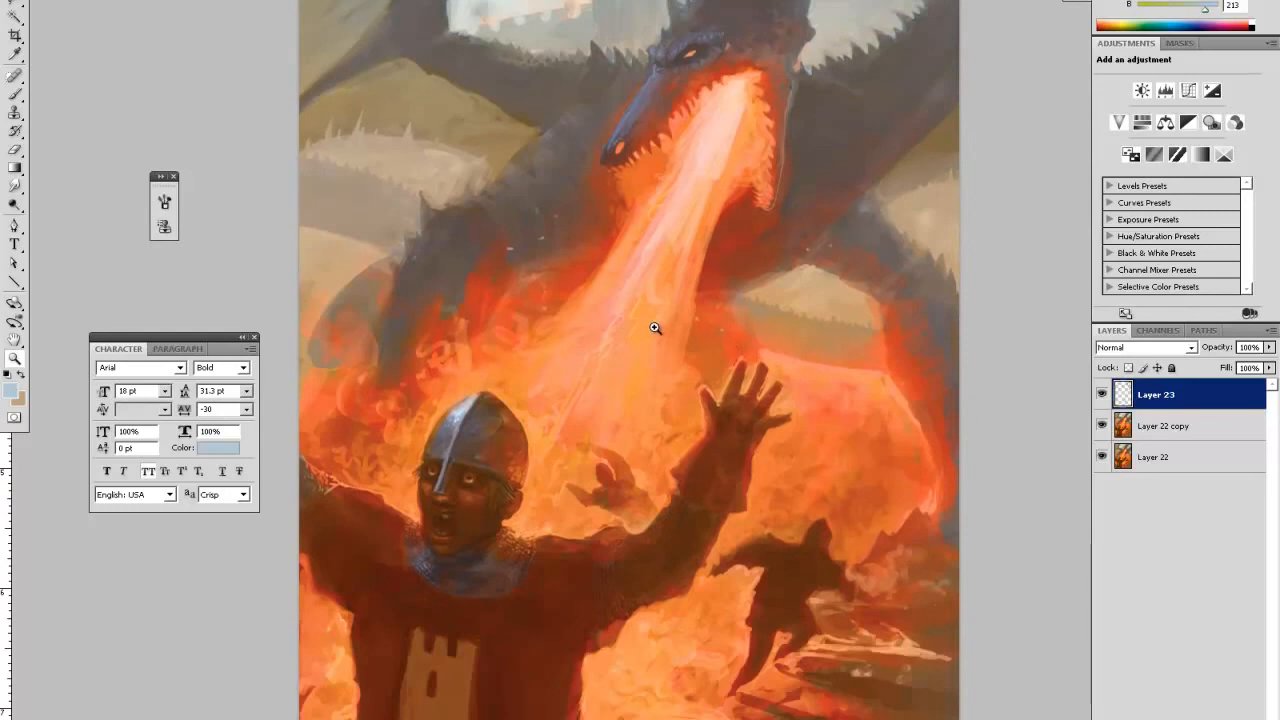
left_click_drag(338, 258, 444, 224)
key("i")
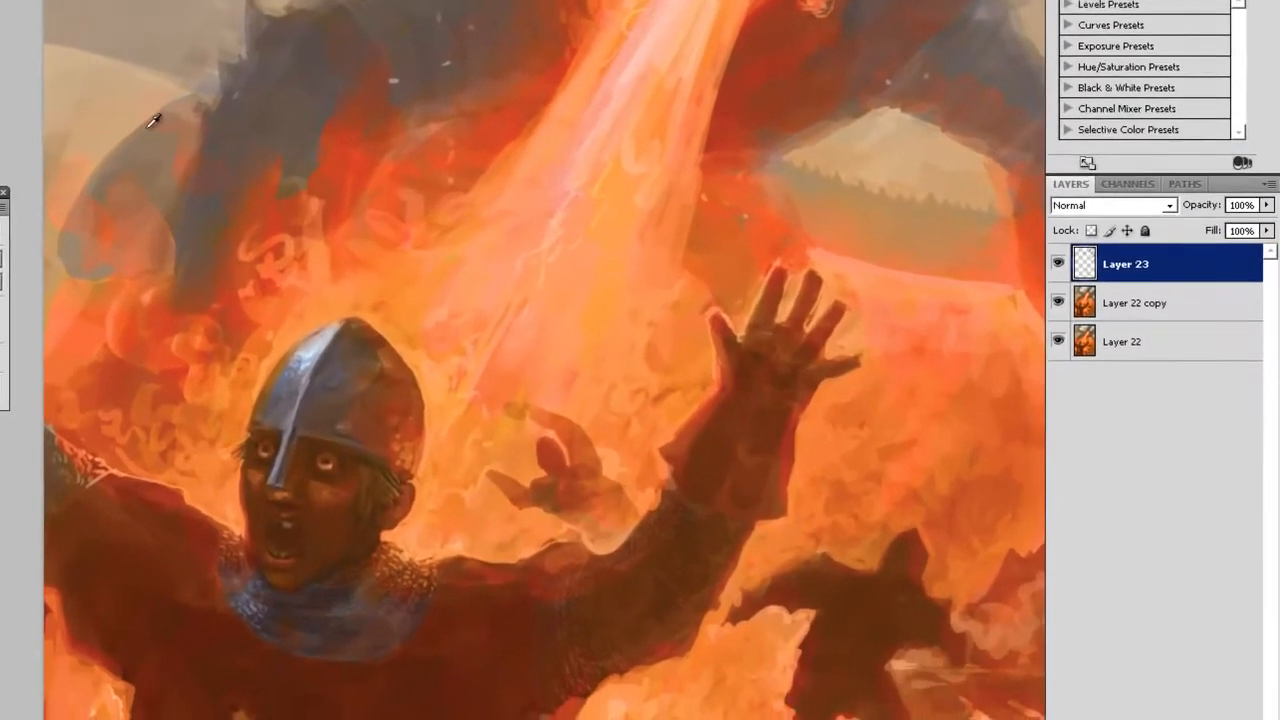
key("b")
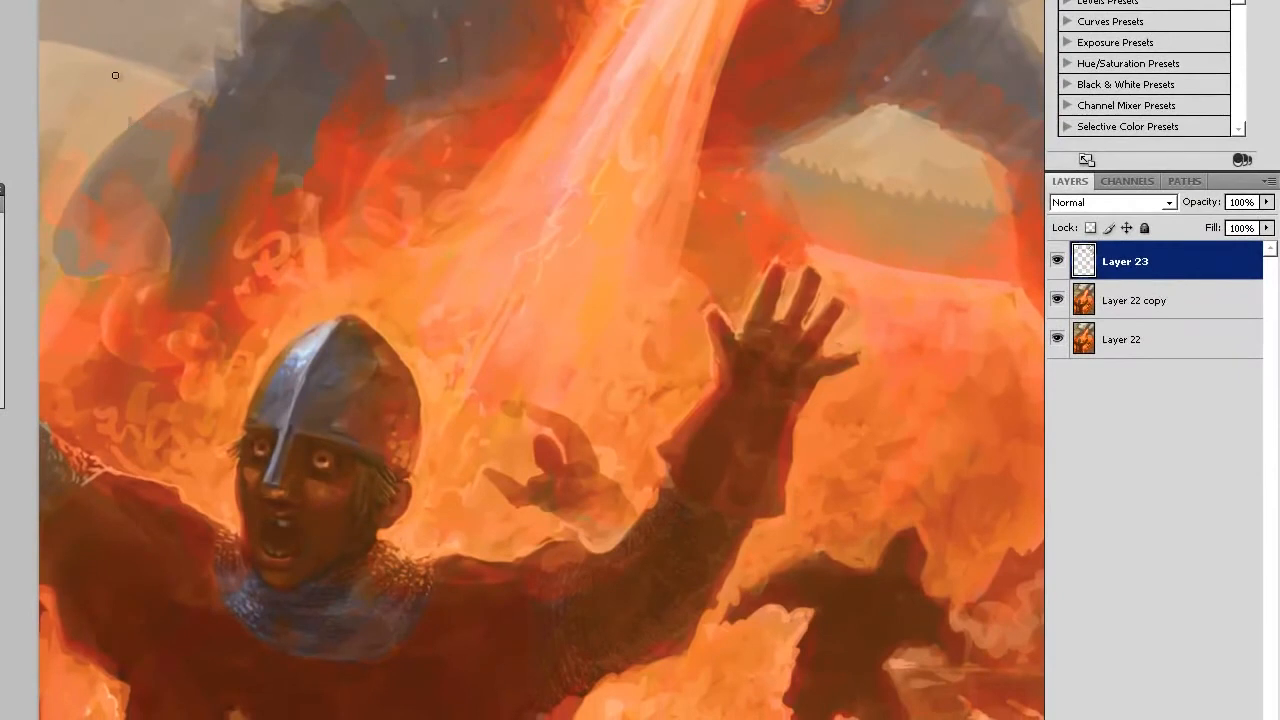
left_click_drag(119, 139, 124, 132)
left_click(116, 139, "alt")
left_click(171, 98, "alt")
left_click_drag(165, 101, 171, 103)
left_click(187, 102, "alt")
mouse_move(186, 100)
left_mouse_down()
mouse_move(140, 137)
mouse_move(143, 116)
left_mouse_up()
- Refine the curved form's spikes and blend its edge up to the foreleg with sampled tans and grey-browns
left_click(169, 117, "alt")
left_click(145, 129, "alt")
left_click(138, 163, "alt")
left_click(149, 153, "alt")
left_click(148, 118, "alt")
left_click(201, 87, "alt")
left_click(203, 67, "alt")
left_click(191, 113, "alt")
left_click_drag(207, 94, 197, 98)
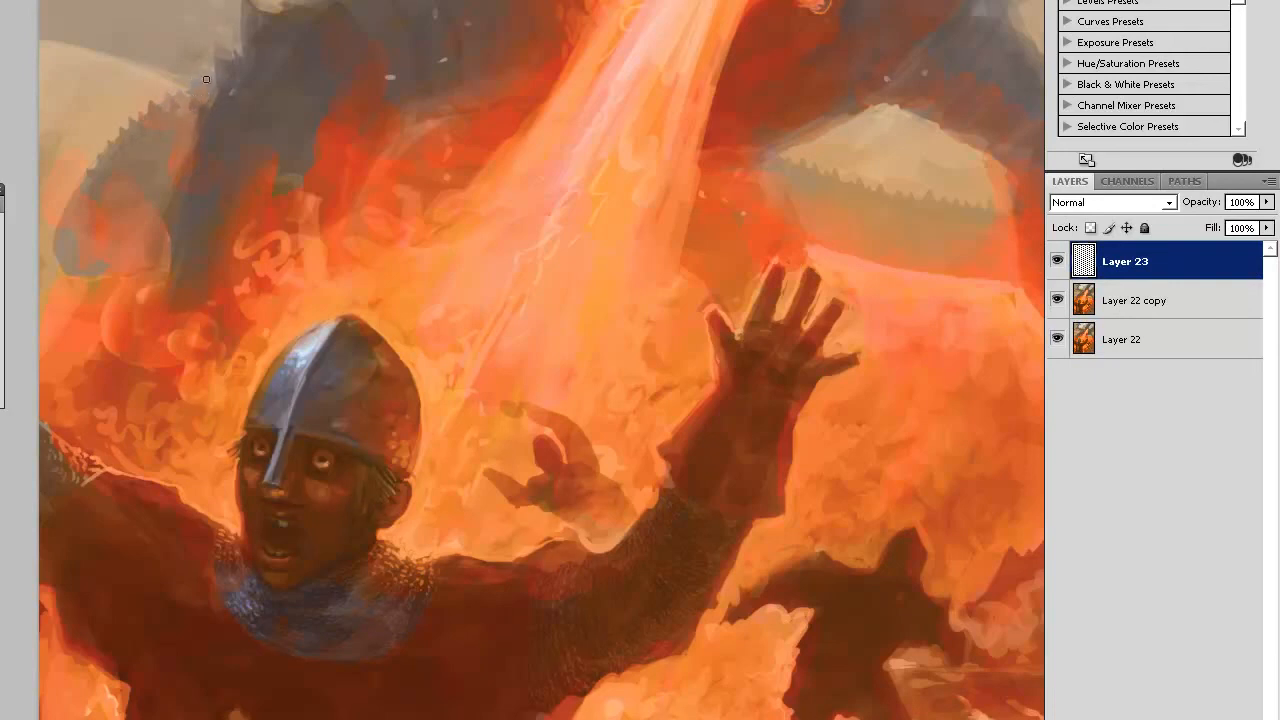
- Review the whole painting at reduced size and the dragon's head up close
key("ctrl+0")
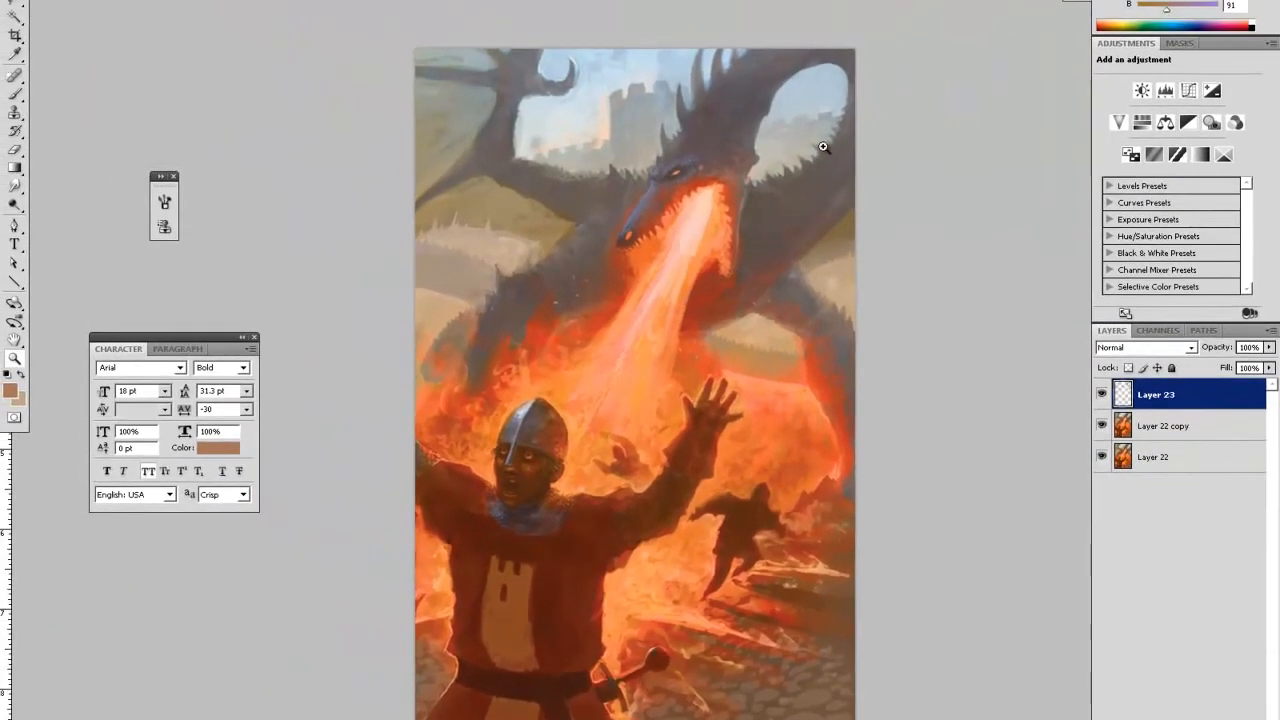
left_click(822, 147)
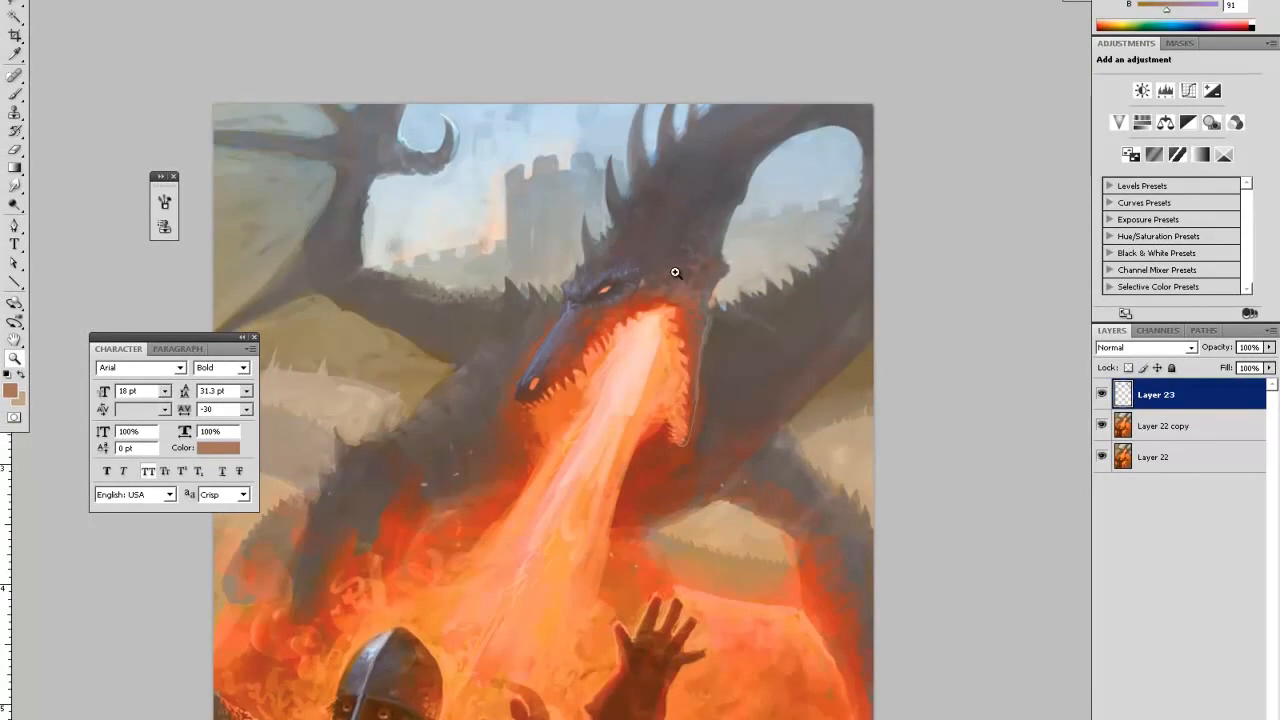
key("i")
scroll(703, 277, "down", 3)
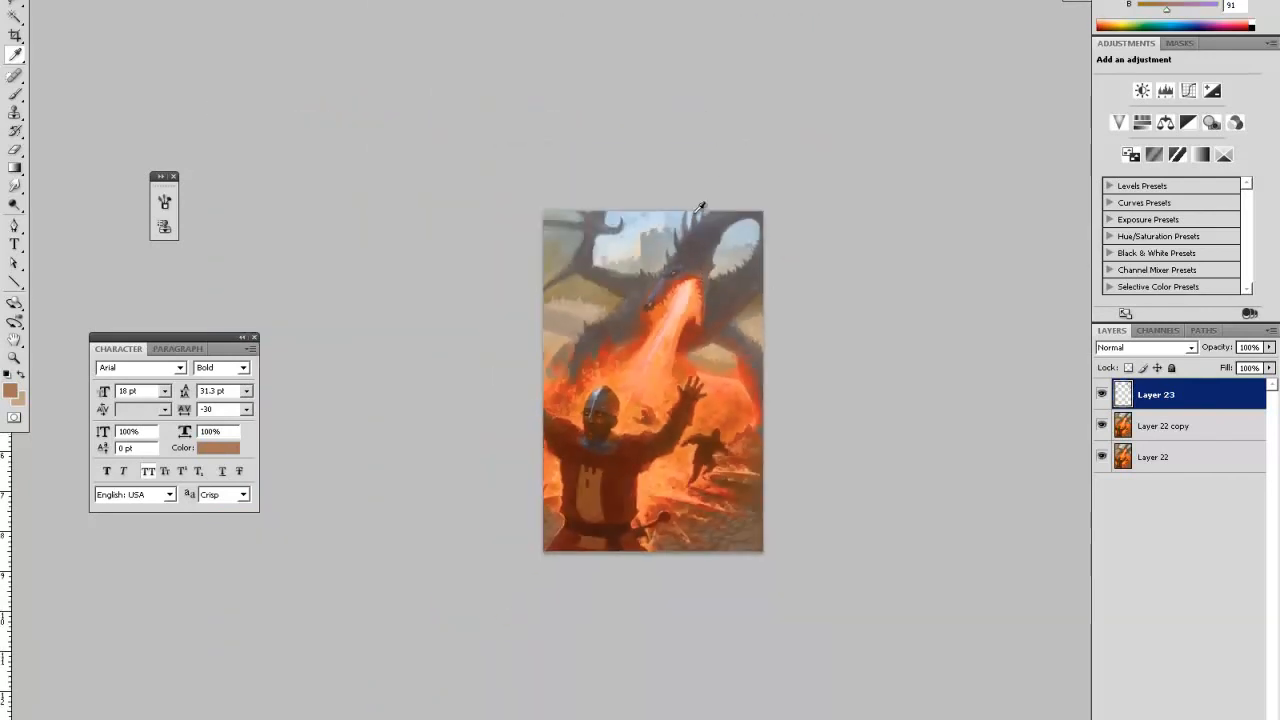
key("z")
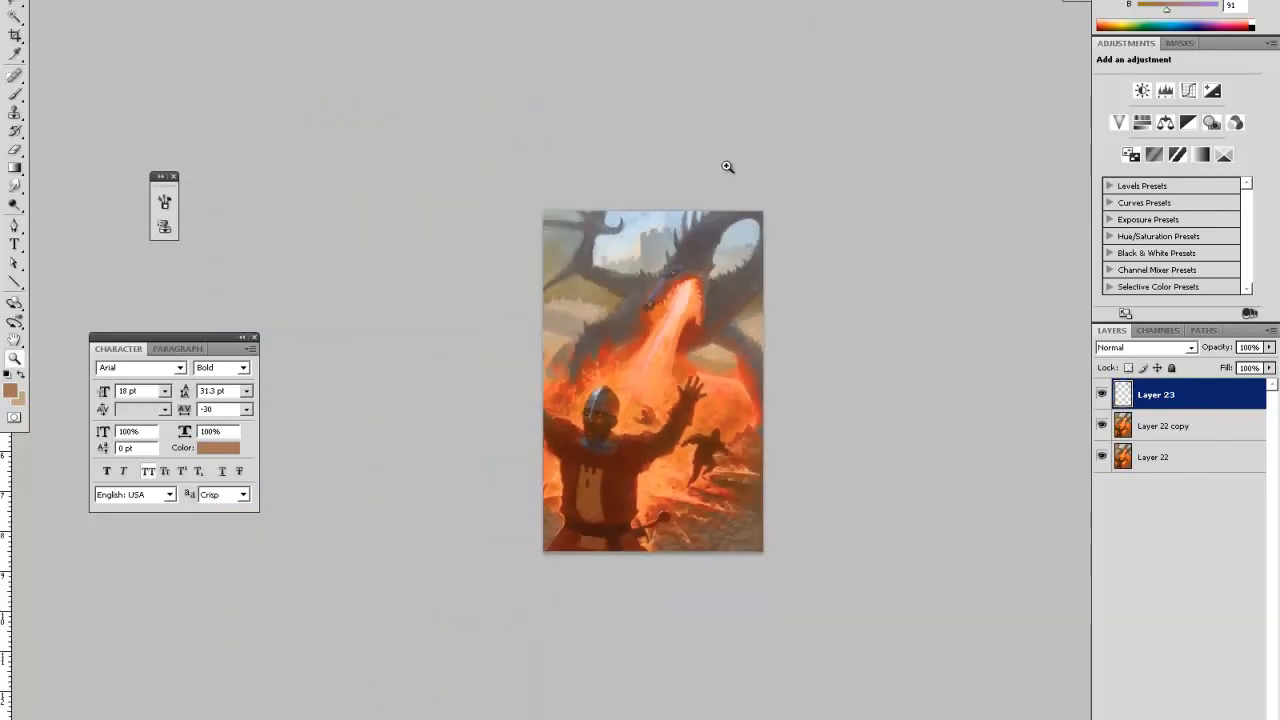
mouse_move(700, 192)
left_mouse_down()
mouse_move(757, 214)
mouse_move(793, 284)
left_mouse_up()
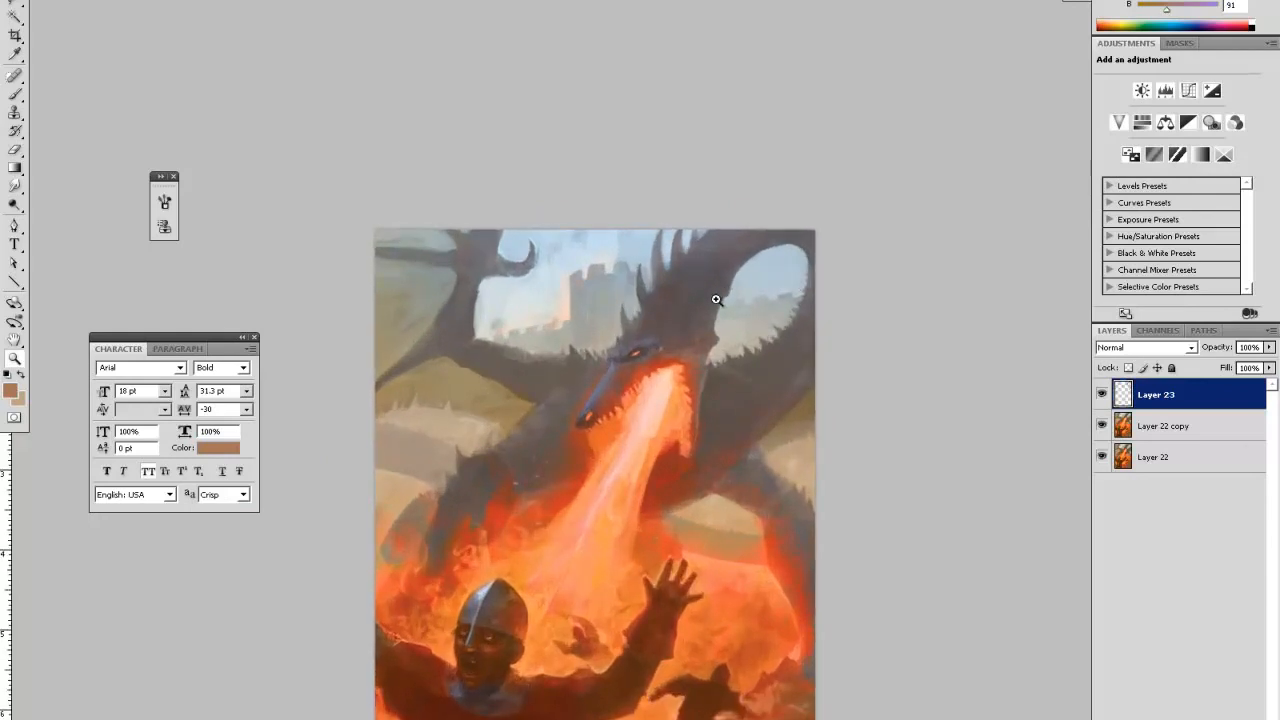
scroll(714, 302, "down", 6)
scroll(712, 302, "up", 9)
scroll(712, 302, "up", 2)
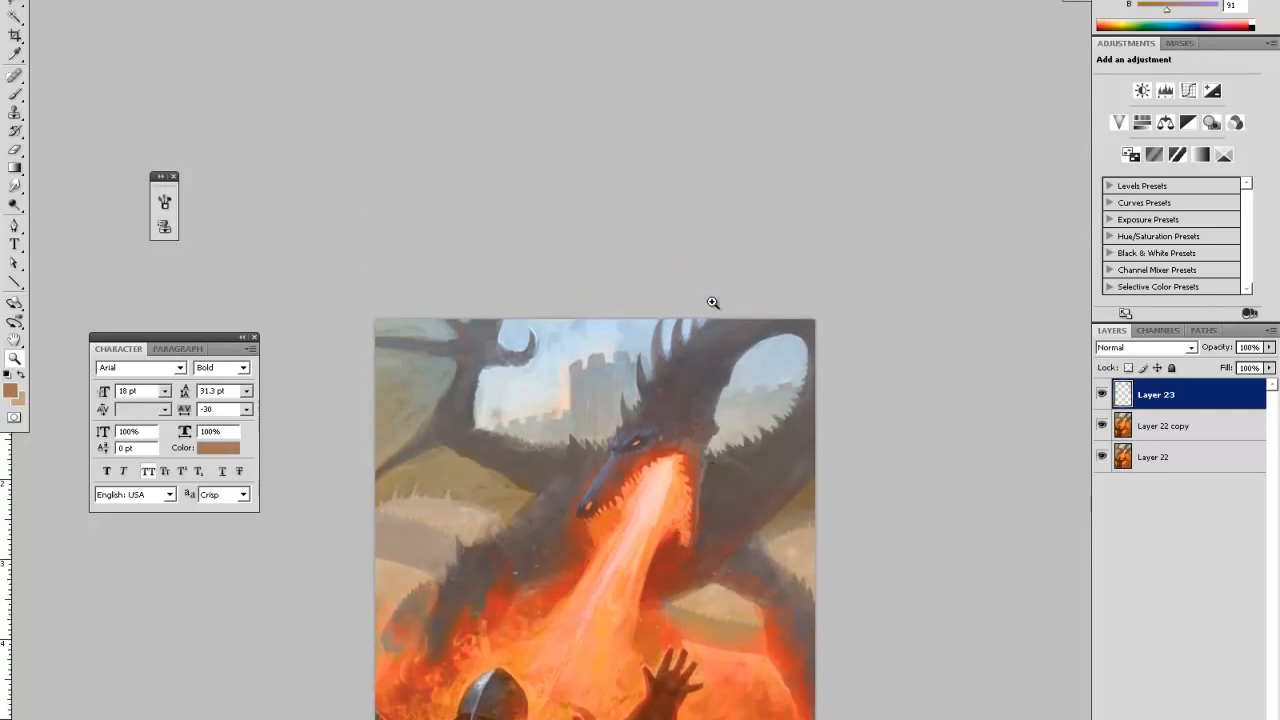
scroll(712, 302, "down", 1)
left_click(624, 430)
- Add a new layer and reshape the bridge of the dragon's snout below the brow with sampled blue-greys and dark greys
key("ctrl+shift+alt+n")
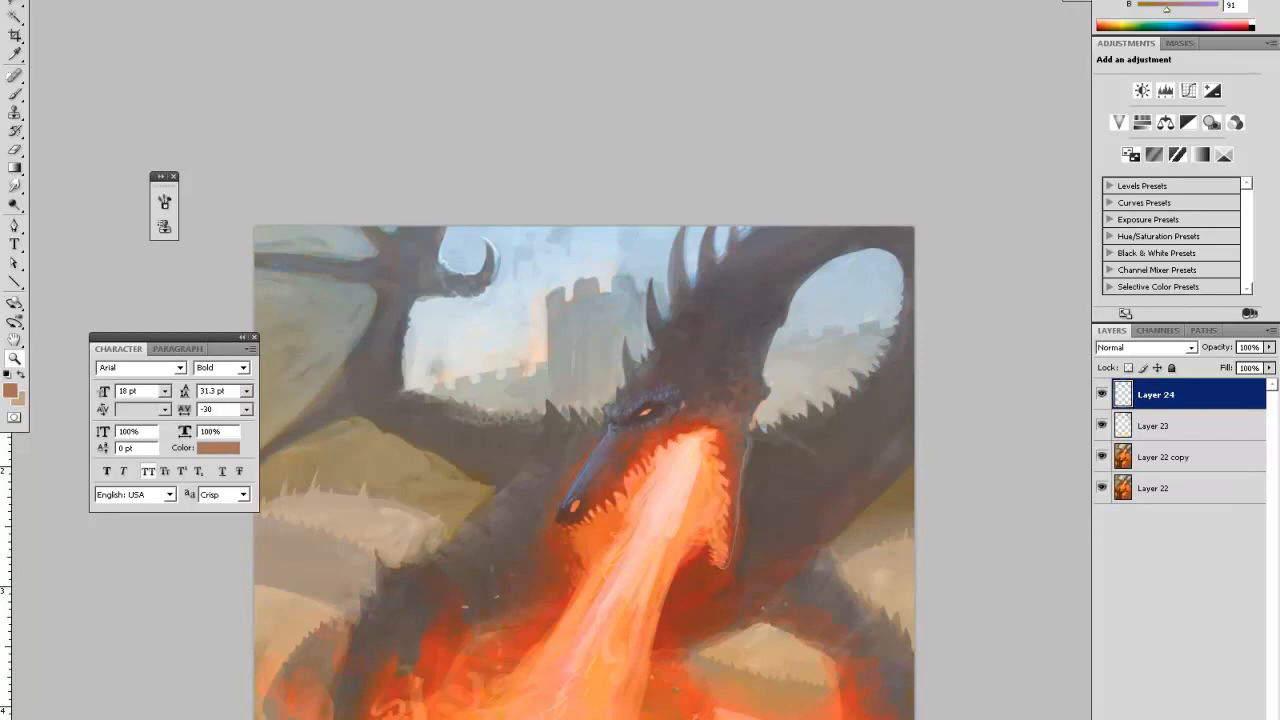
key("i")
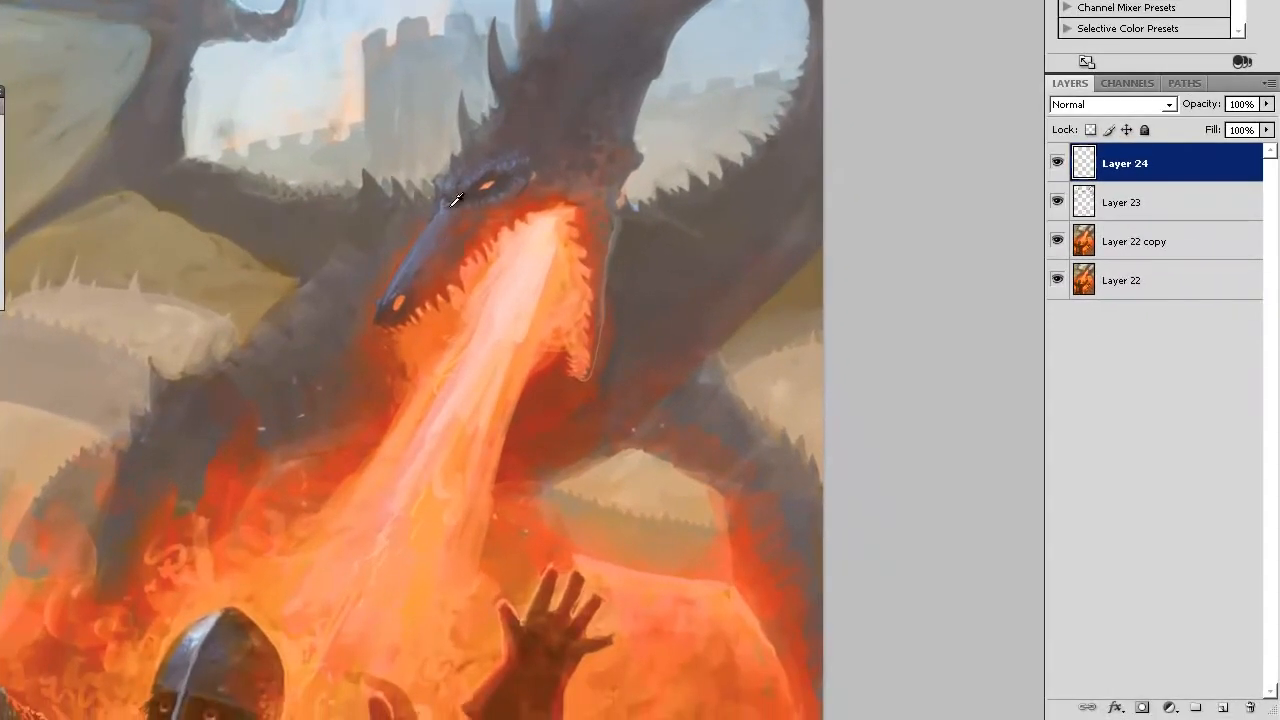
left_click(452, 205, "alt")
mouse_move(447, 183)
left_mouse_down()
mouse_move(418, 242)
mouse_move(445, 180)
mouse_move(410, 254)
mouse_move(448, 218)
mouse_move(437, 207)
mouse_move(432, 223)
mouse_move(445, 190)
mouse_move(423, 232)
mouse_move(468, 169)
mouse_move(440, 204)
left_mouse_up()
left_click(414, 249, "alt")
left_click(440, 221, "alt")
left_click(441, 202, "alt")
left_click_drag(424, 214, 409, 252)
left_click(407, 280, "alt")
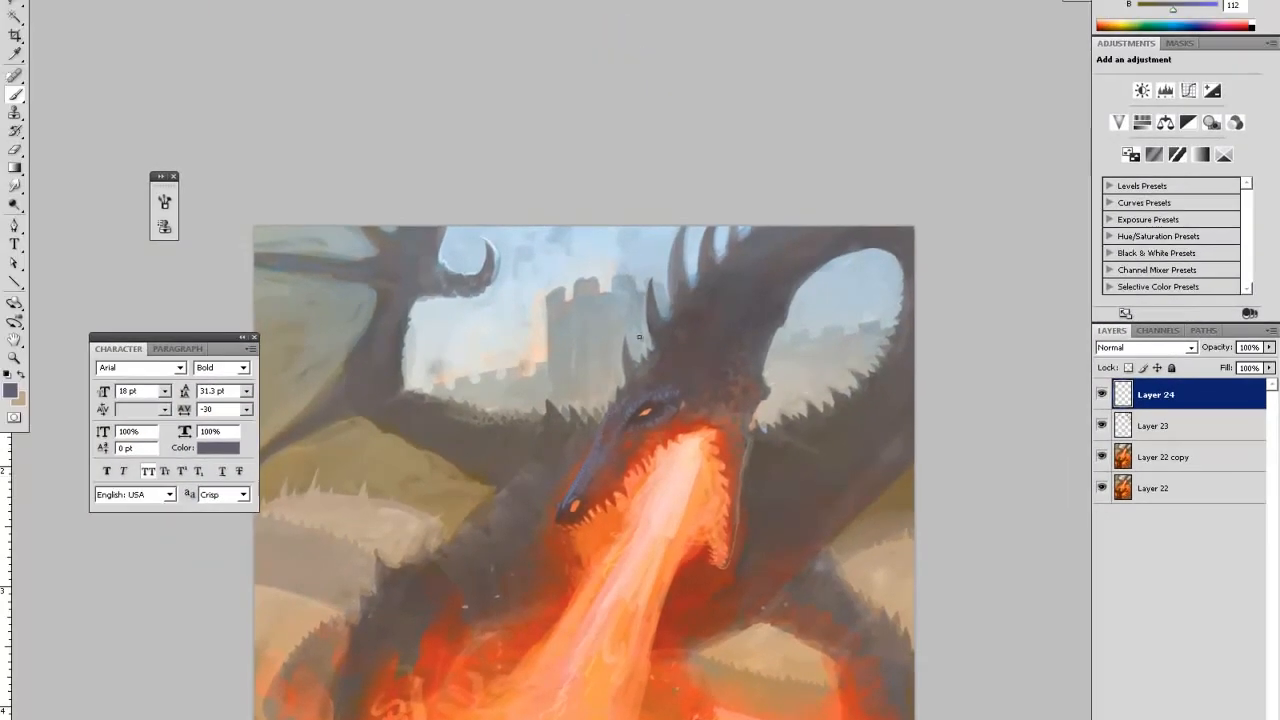
- Compare the dragon's head with and without the snout changes on Layer 24
scroll(640, 338, "down", 3)
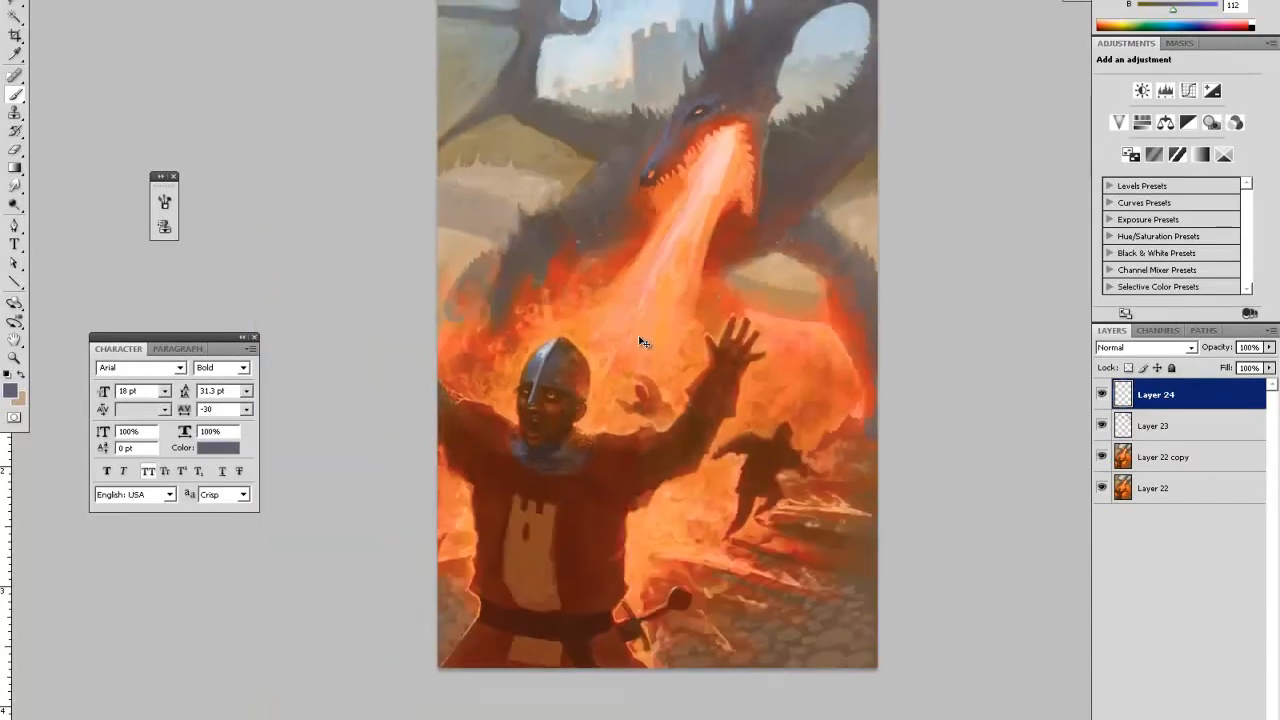
key("z")
left_click(738, 182)
left_click(738, 182)
left_click(1102, 395)
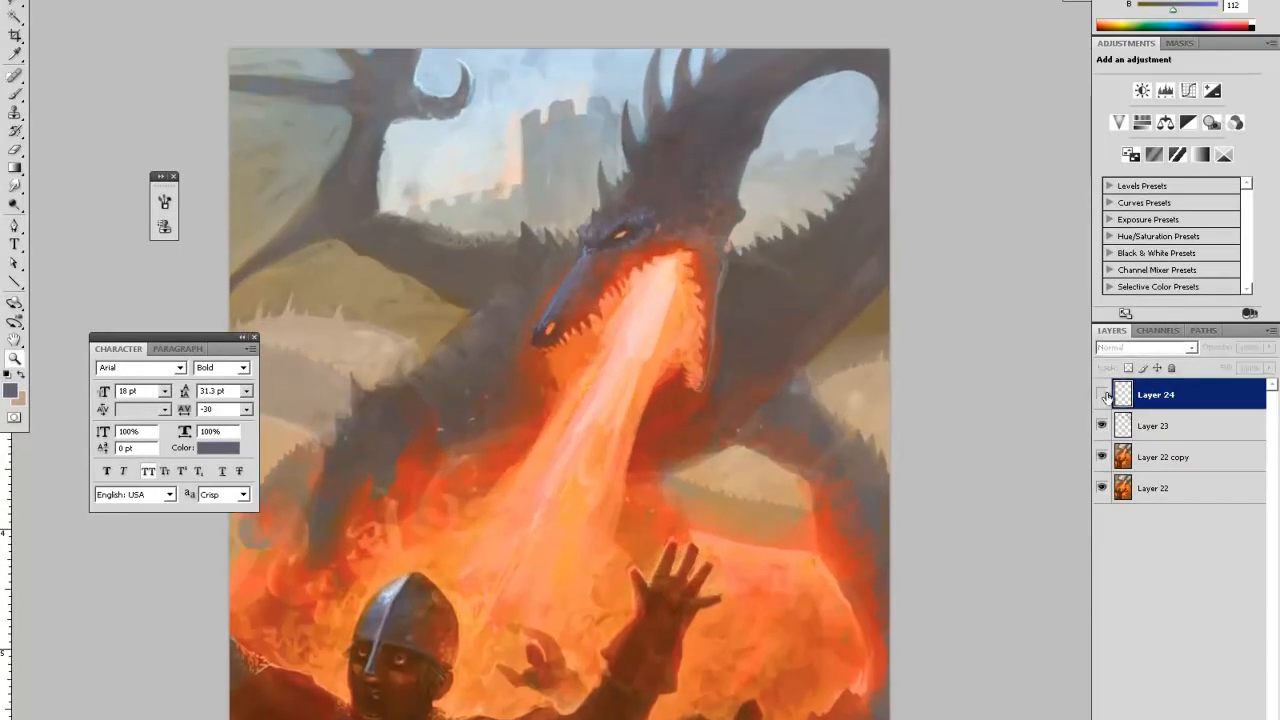
left_click(1102, 395)
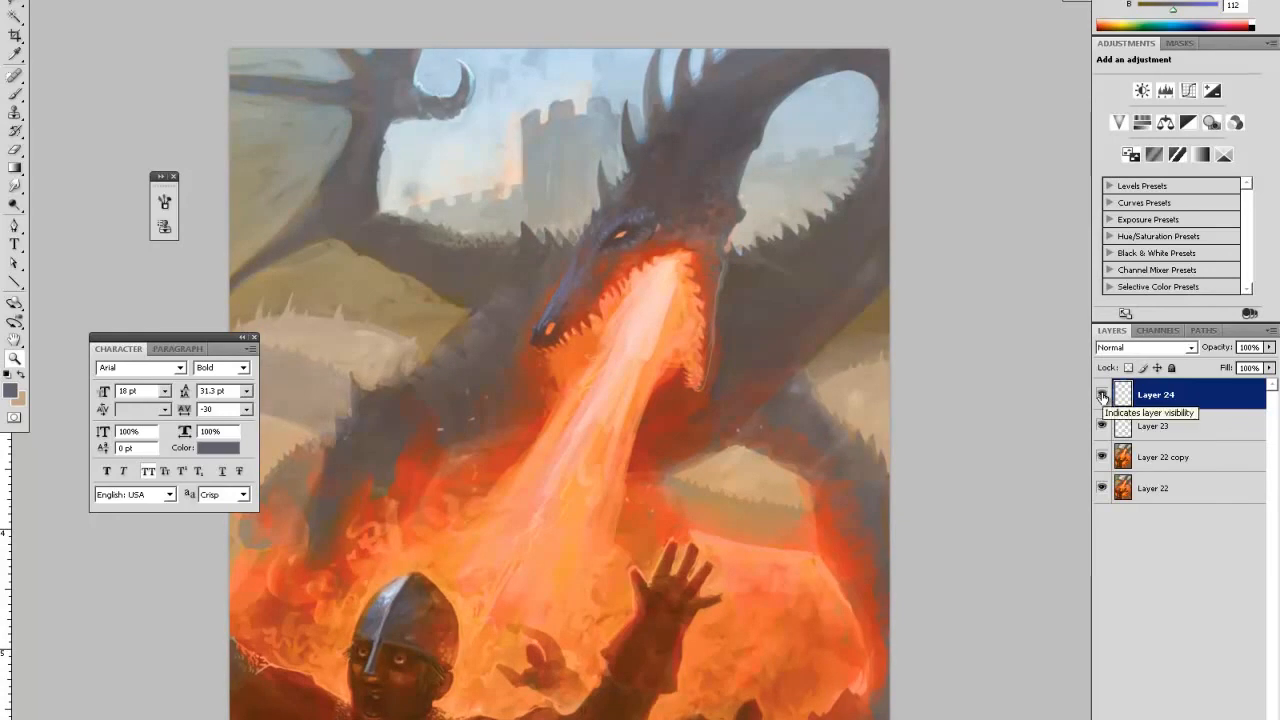
left_click(1102, 395)
left_click(1102, 395)
left_click(1102, 395)
left_click(1102, 395)
left_click(1102, 395)
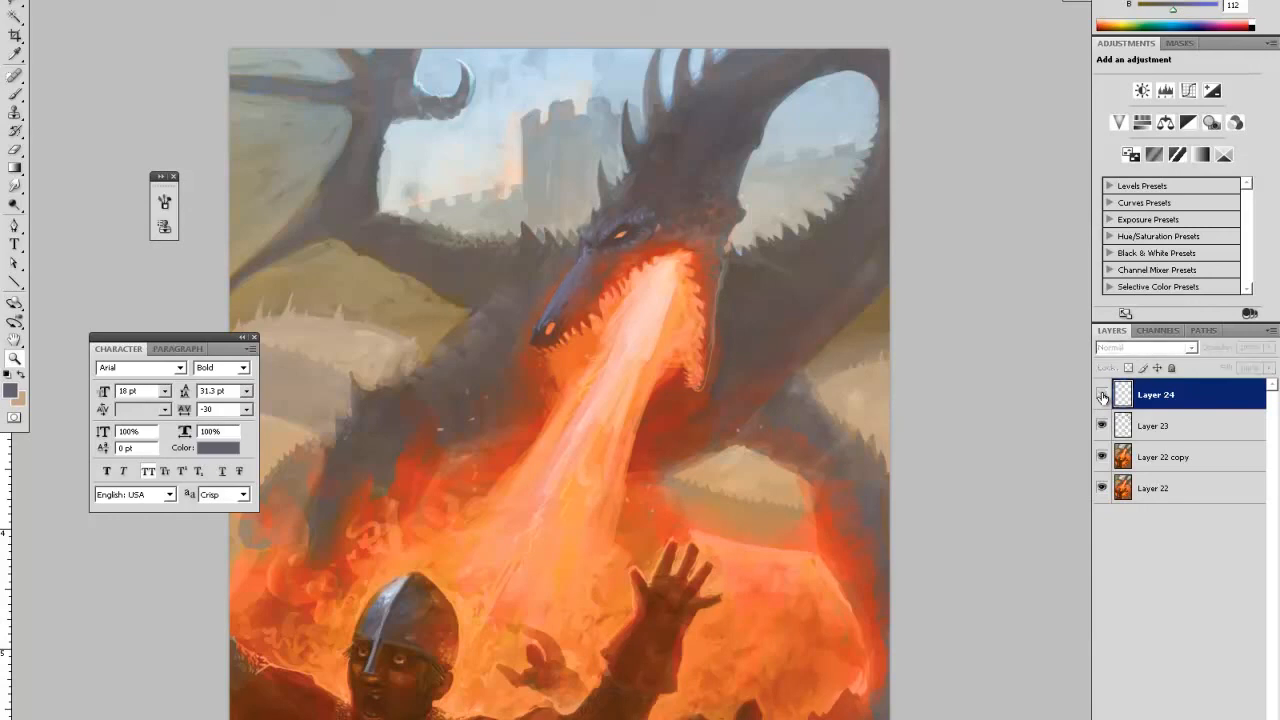
left_click(1102, 395)
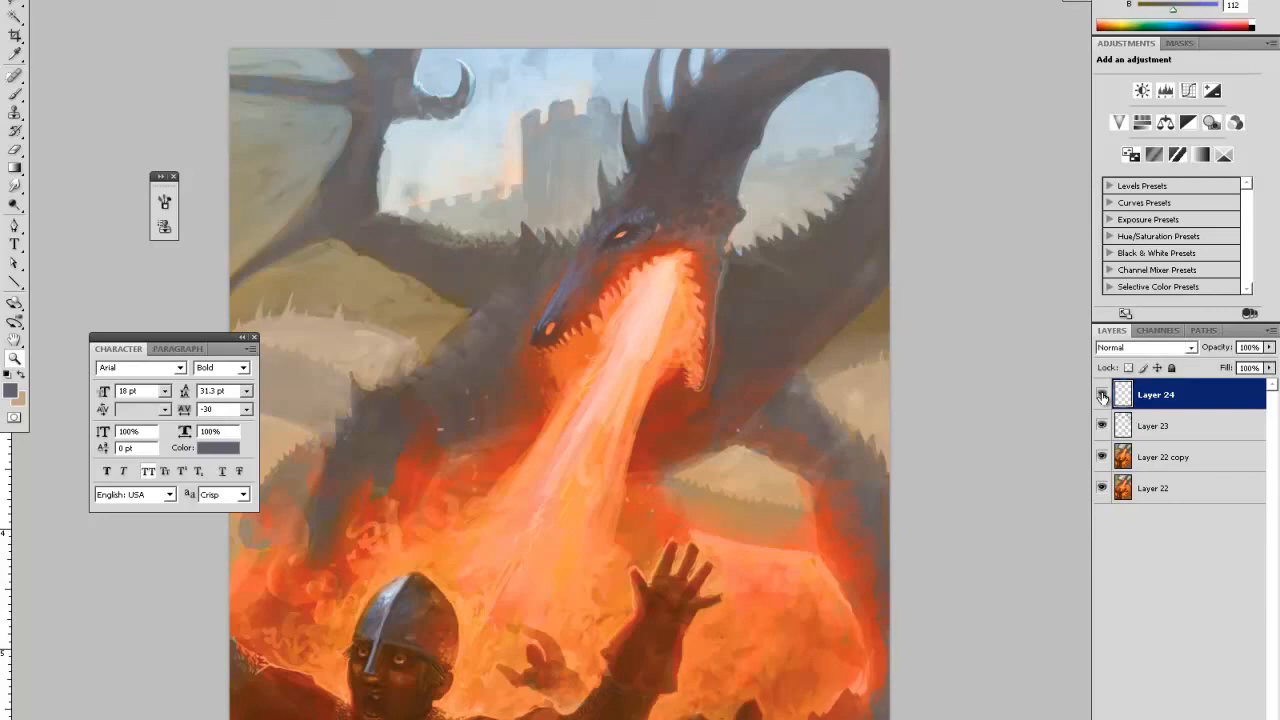
left_click(1102, 395)
left_click(1102, 395)
- Paint over the dragon's eye with sampled dark grey-brown and repaint its glow in pale orange sampled from the flame
right_click(1053, 345)
left_click(935, 255)
key("i")
left_click(616, 234)
key("b")
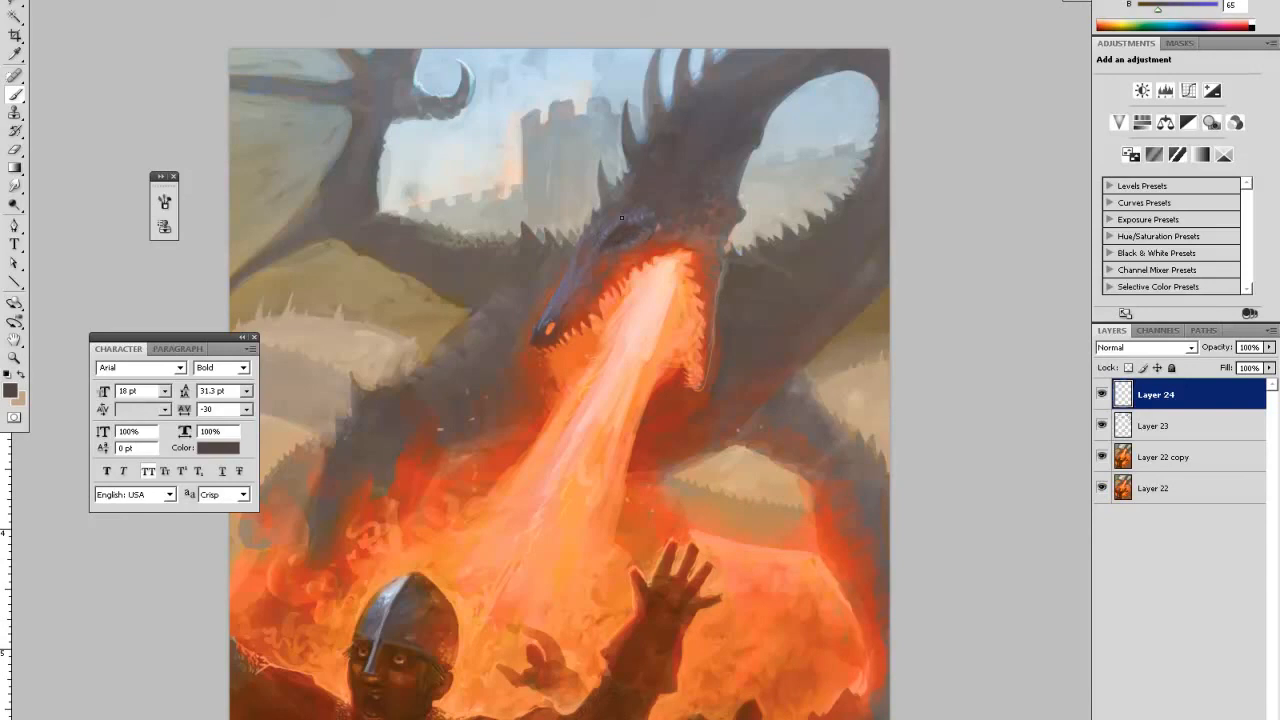
left_click(630, 252, "alt")
left_click(624, 240, "alt")
key("i")
left_click(641, 272, "alt")
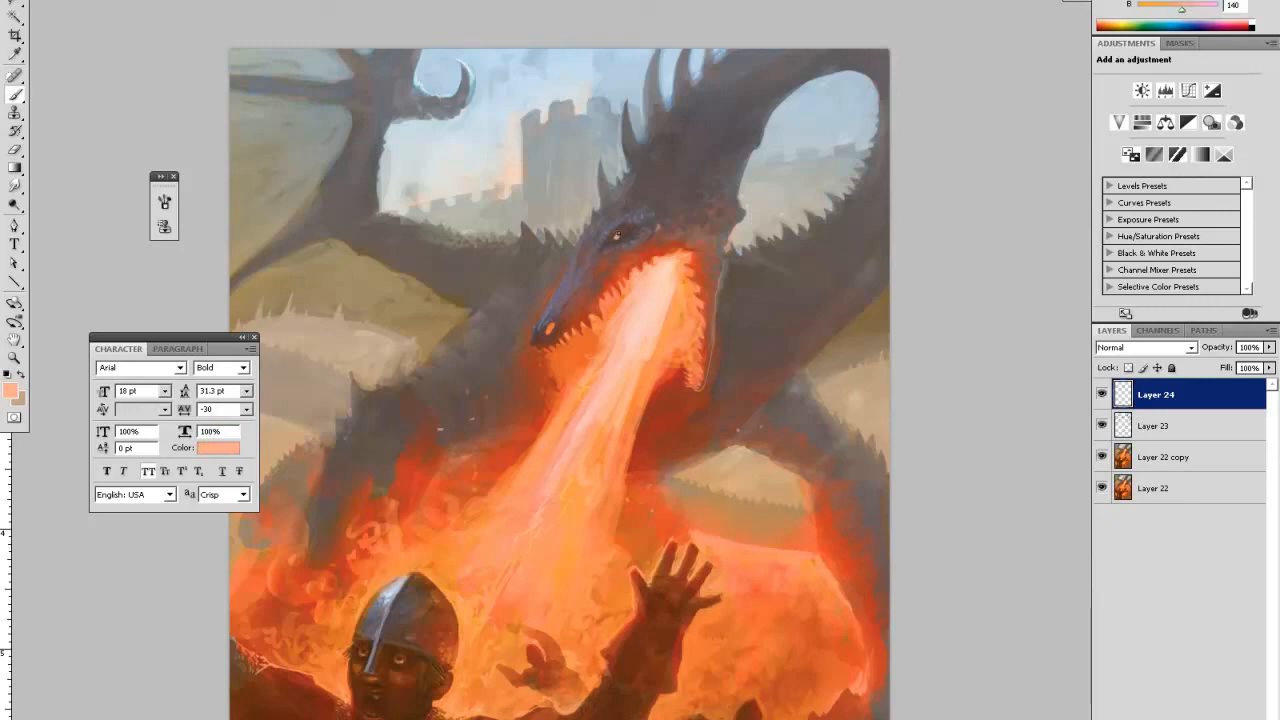
left_click(616, 235)
left_click(618, 237)
- Narrow the glowing eye with sampled dark grey and brighten the nostril with pale pink sampled from the fire
left_click(633, 199, "alt")
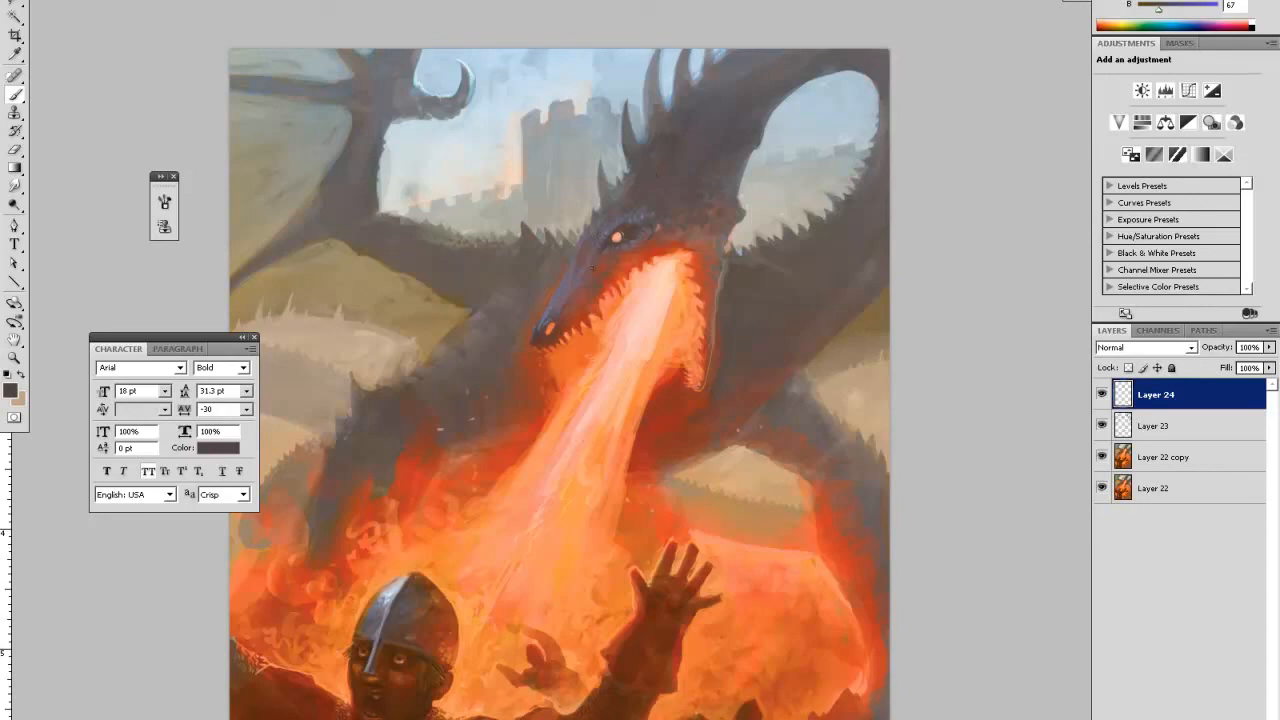
left_click(587, 228, "alt")
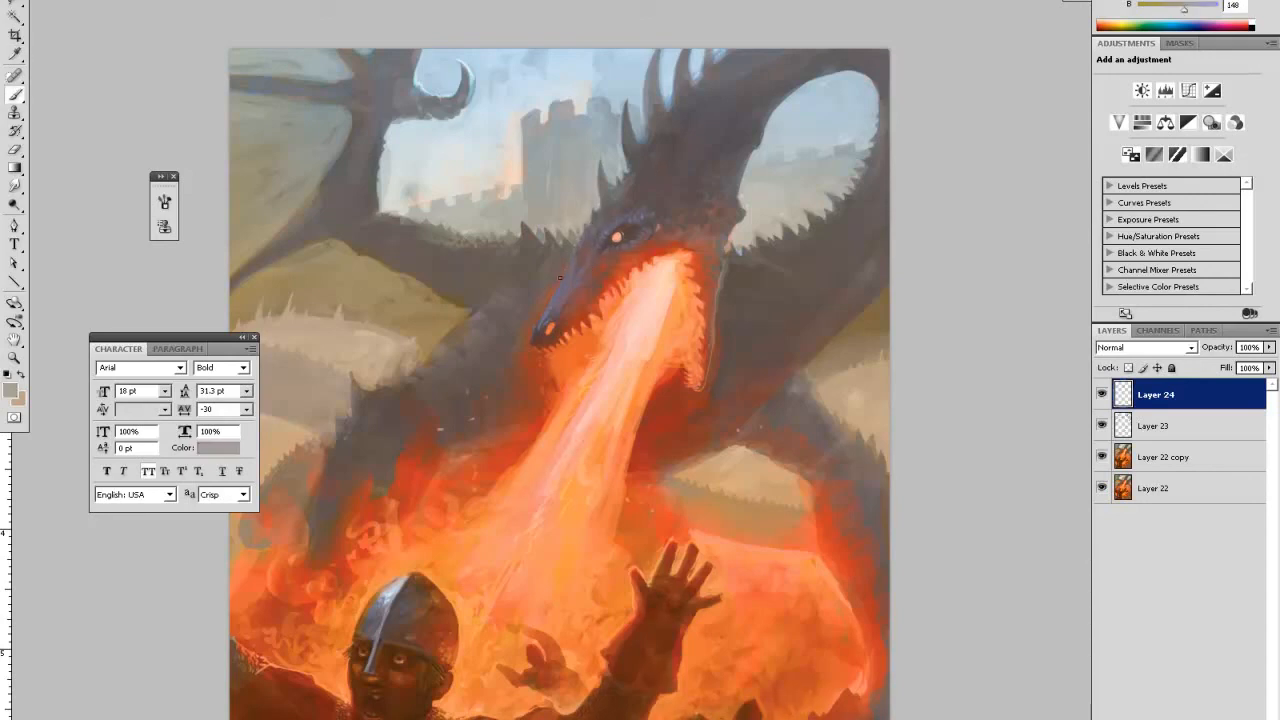
left_click(566, 256, "alt")
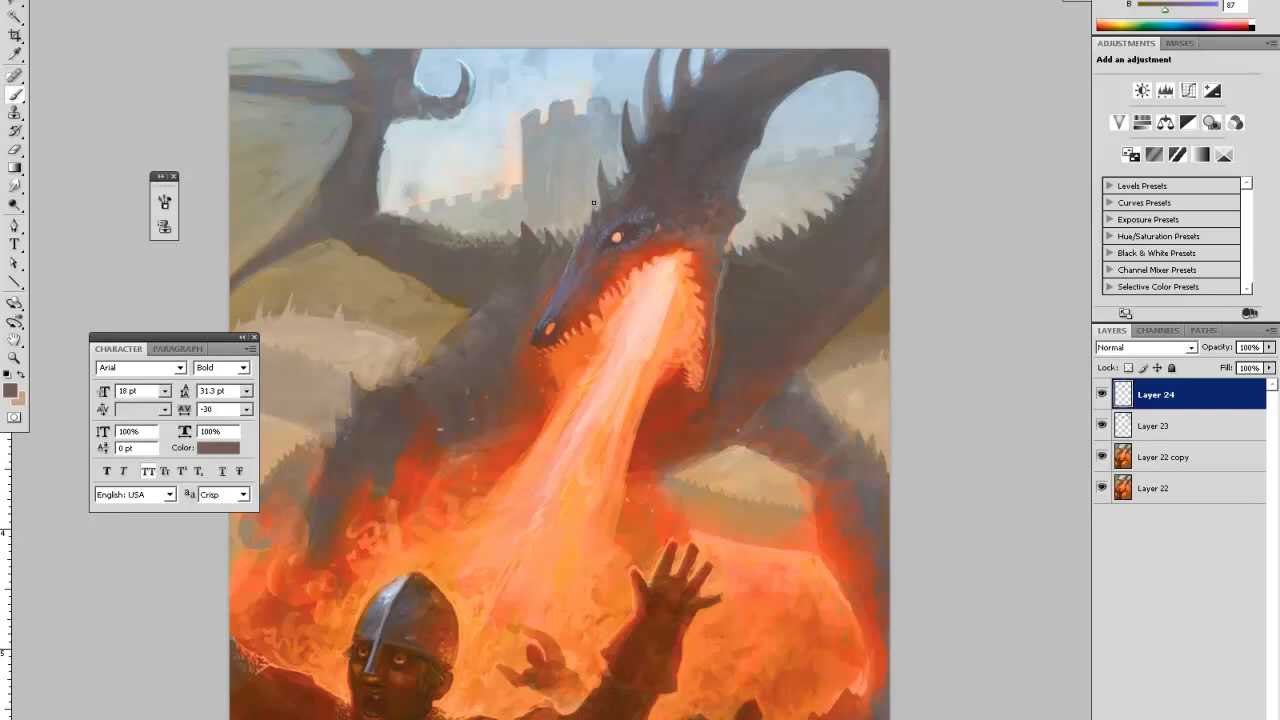
left_click(635, 230, "alt")
left_click_drag(617, 236, 615, 243)
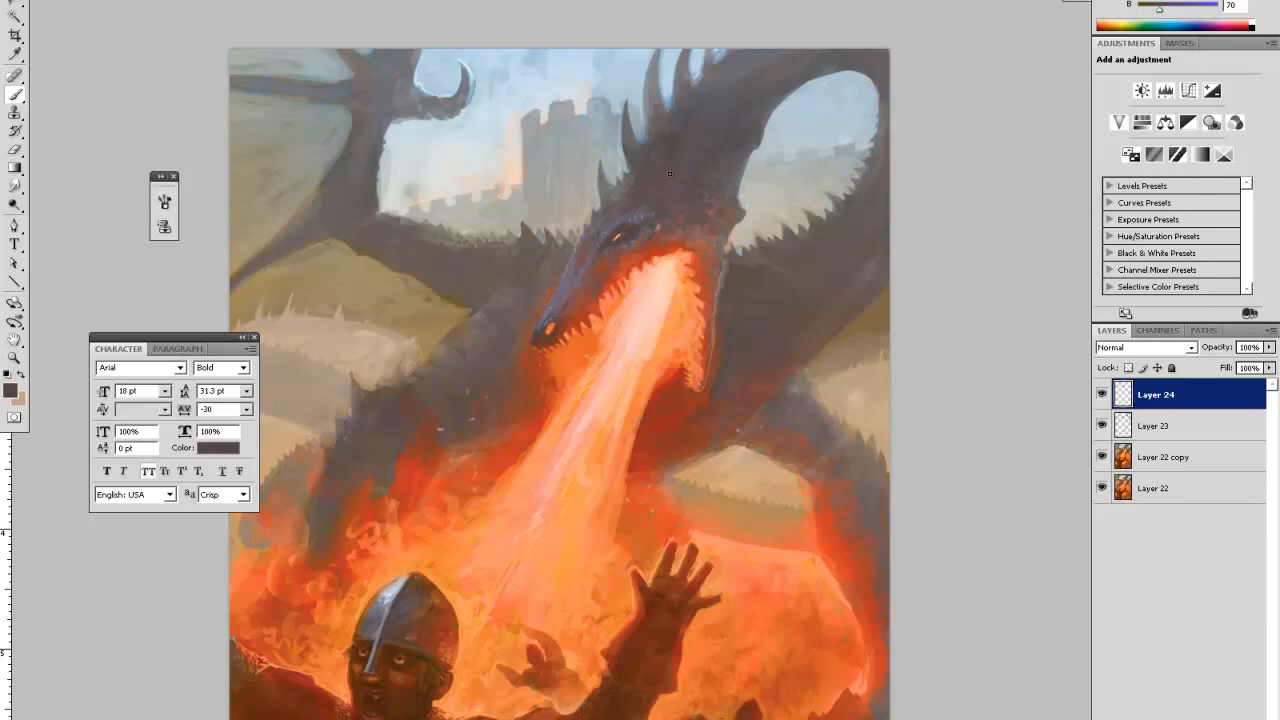
left_click(651, 312, "alt")
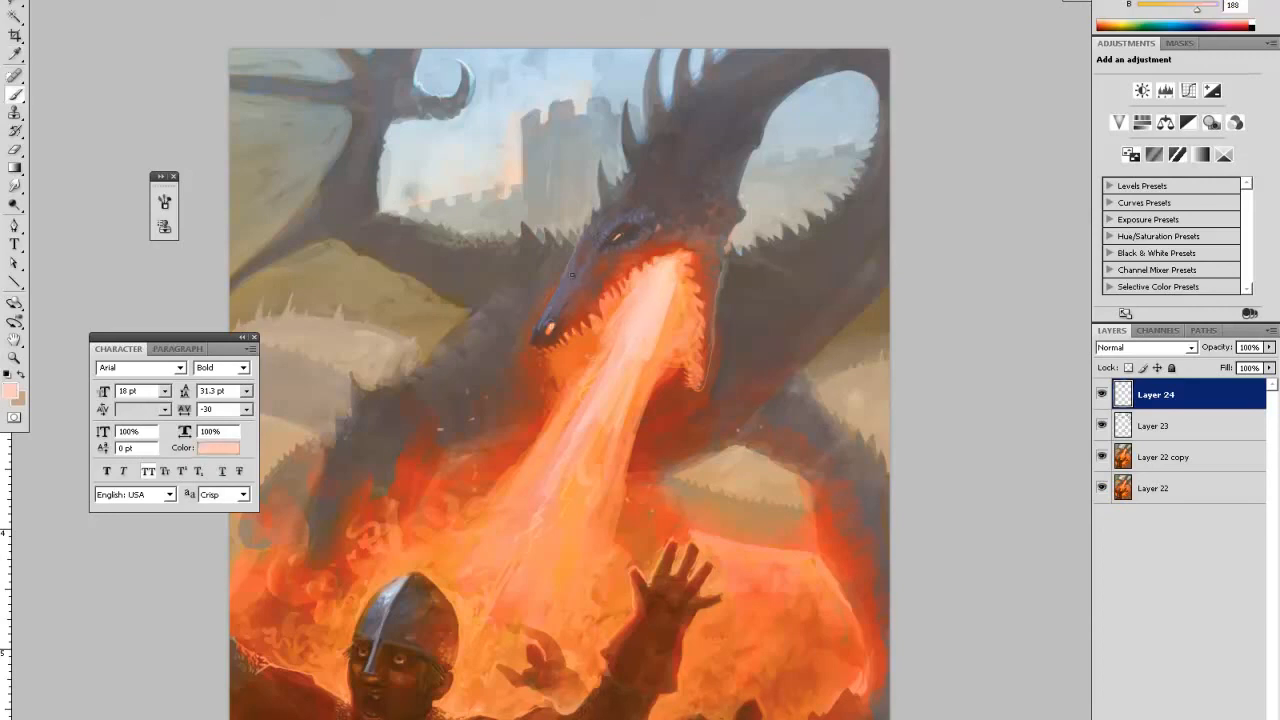
key("i")
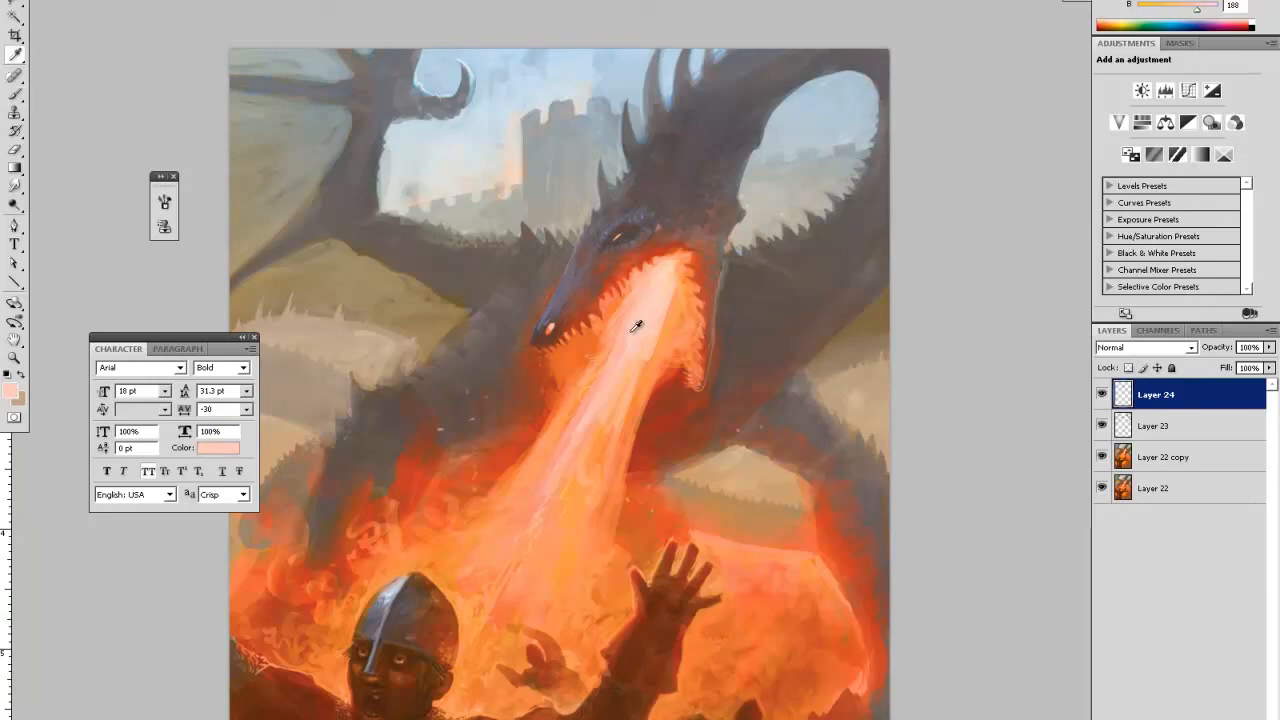
- Check the reworked eye and nostril with the whole painting at reduced size
key("ctrl+minus")
key("ctrl+minus")
key("ctrl+minus")
key("ctrl+minus")
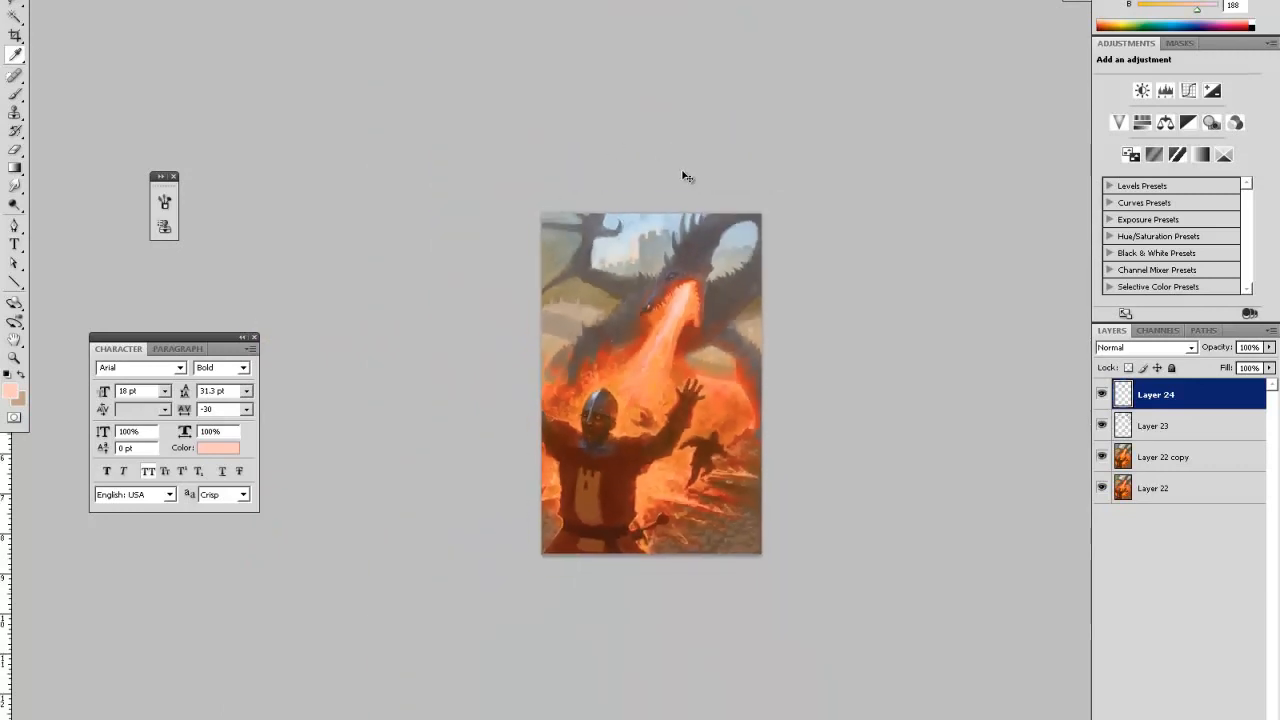
key("z")
left_click(705, 225)
left_click(761, 208)
left_click(714, 243)
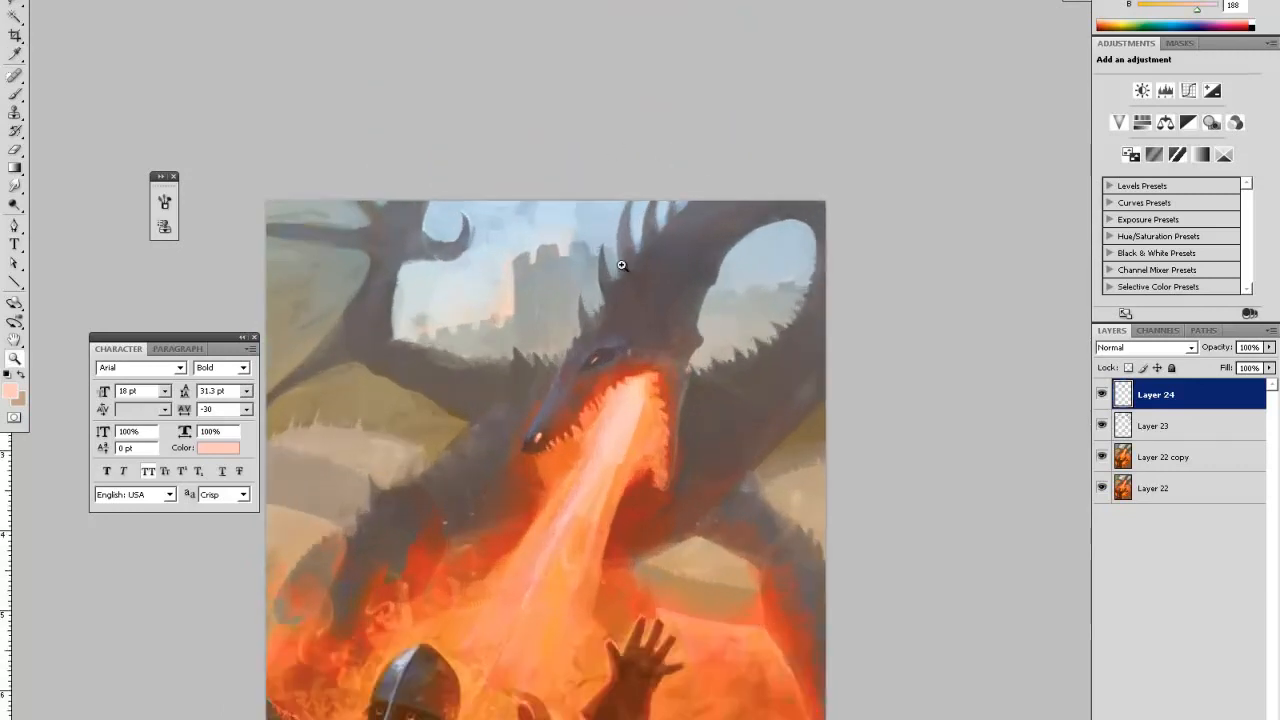
- Repaint the castle tower's battlements behind the dragon's head with sampled pale sky tones and blue-grey
key("i")
left_click(479, 269)
key("b")
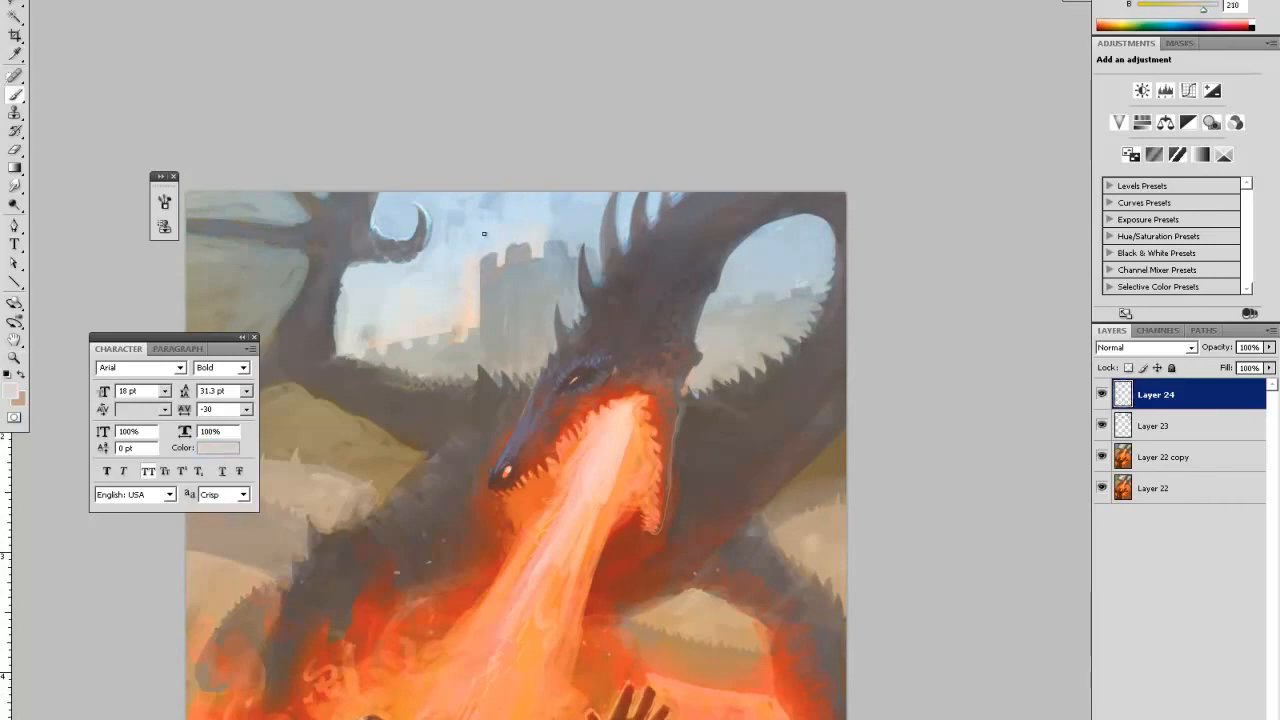
left_click_drag(496, 249, 497, 253)
key("ctrl+z")
left_click(556, 236, "alt")
left_click(535, 229, "alt")
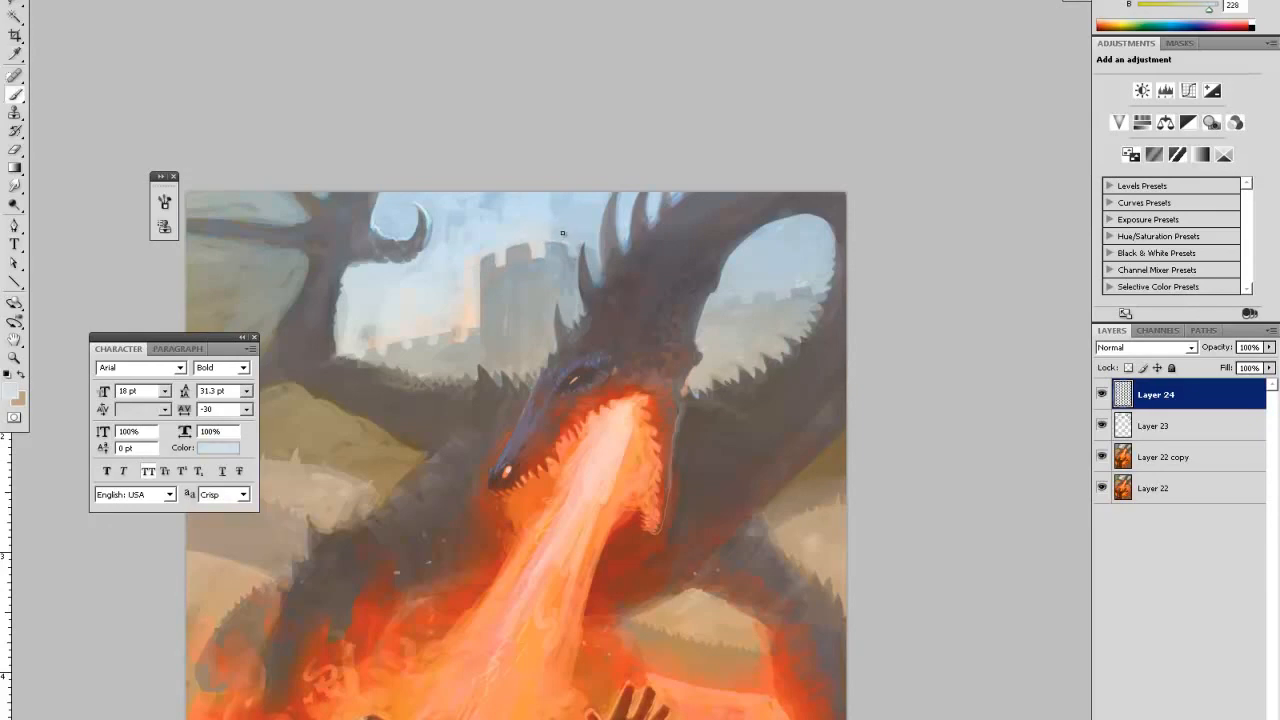
left_click_drag(568, 242, 568, 255)
left_click(578, 232, "alt")
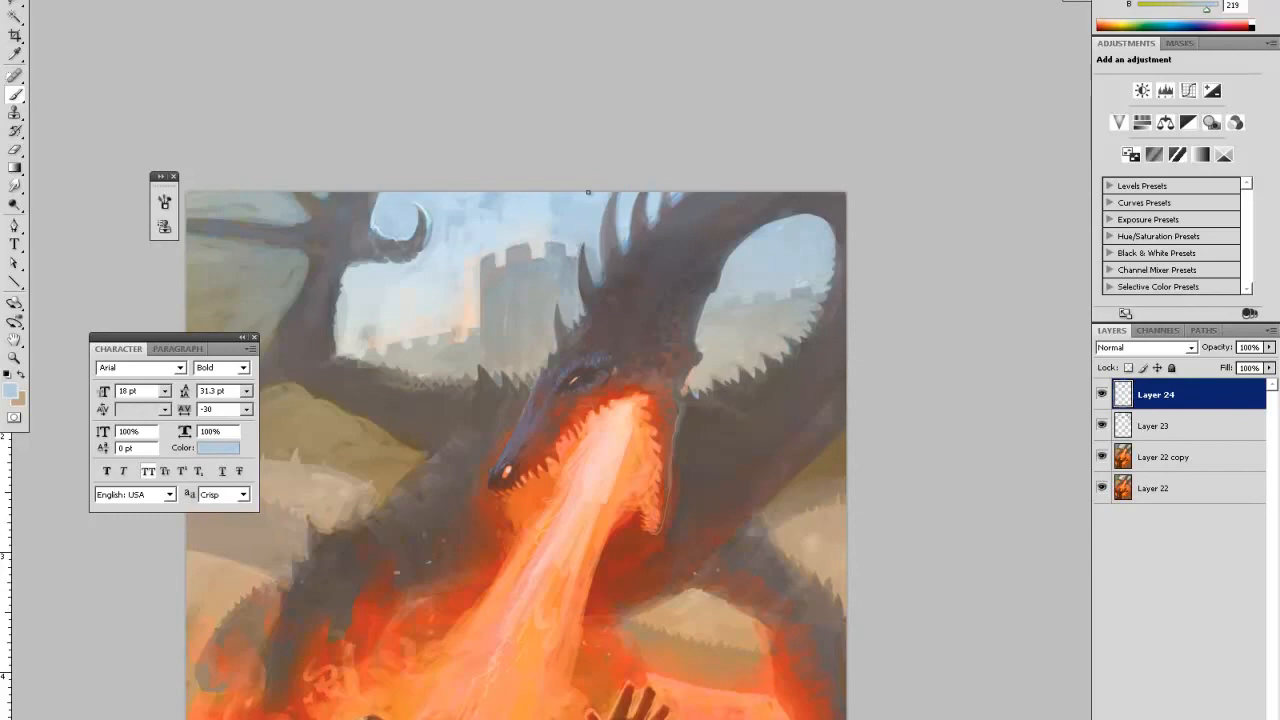
left_click(580, 252, "alt")
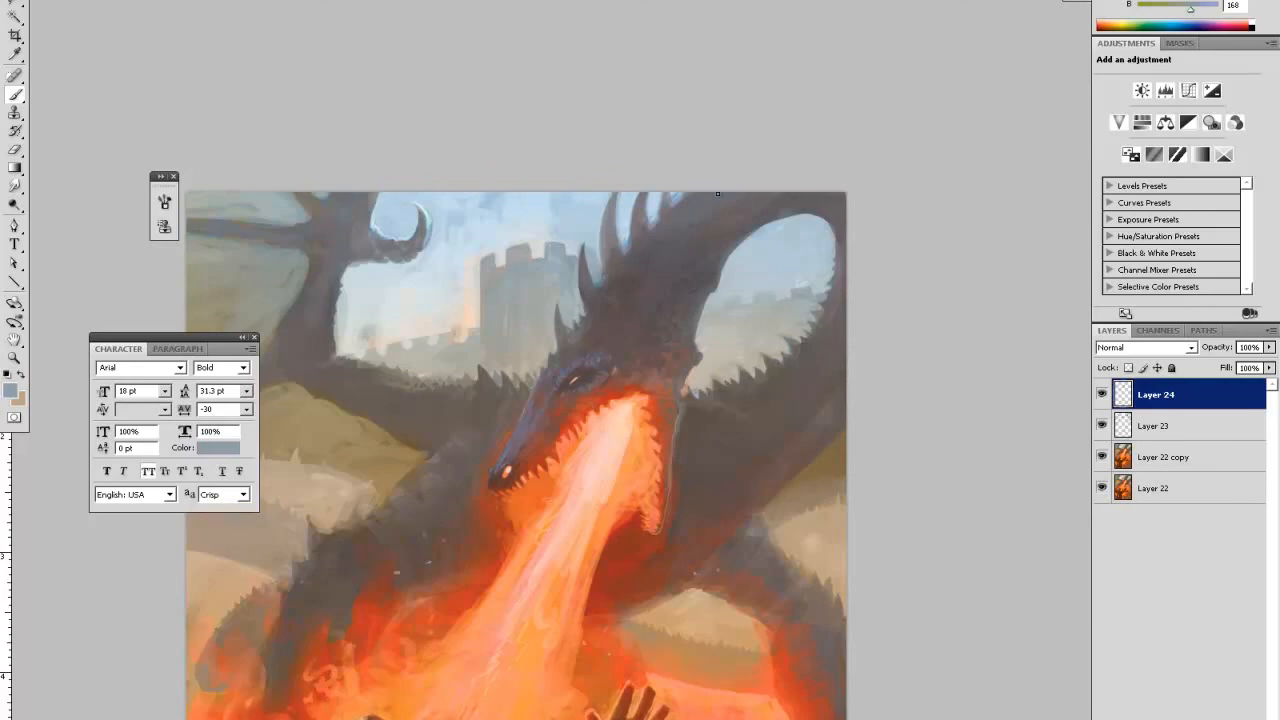
- Touch up the edge around the tip of the dragon's snout with sampled reddish browns
left_click(489, 482, "alt")
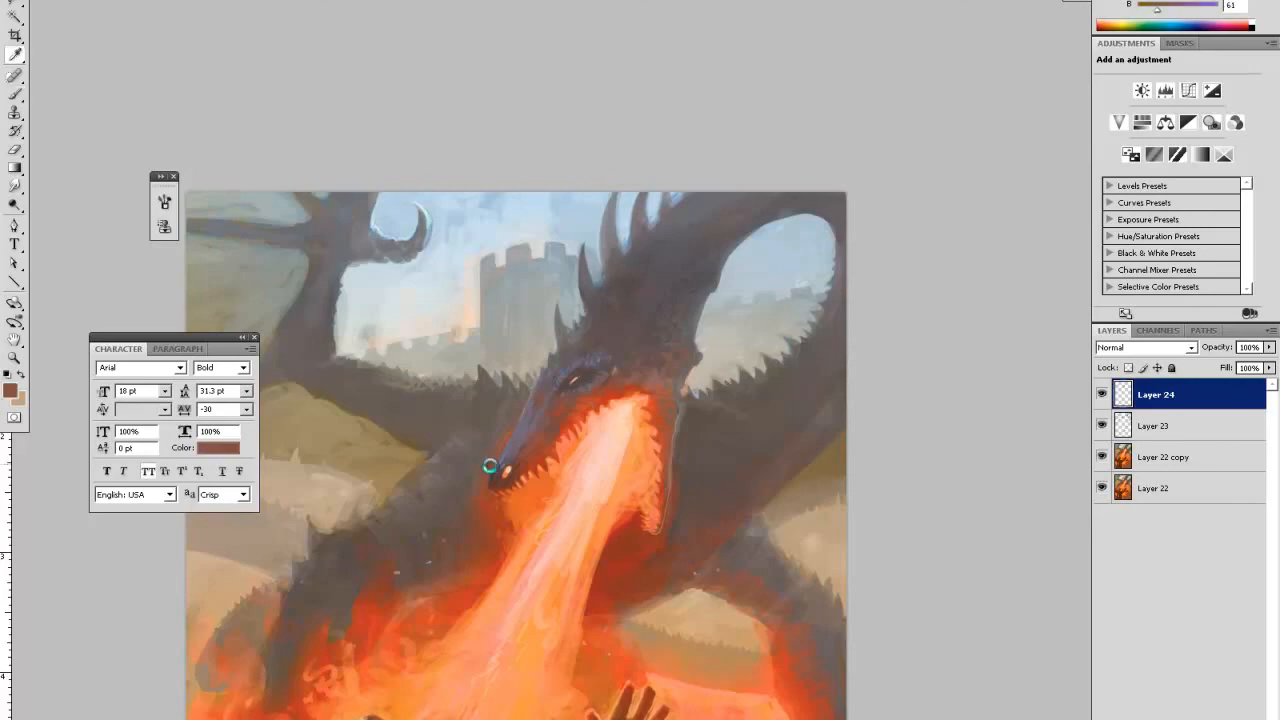
left_click(491, 471, "alt")
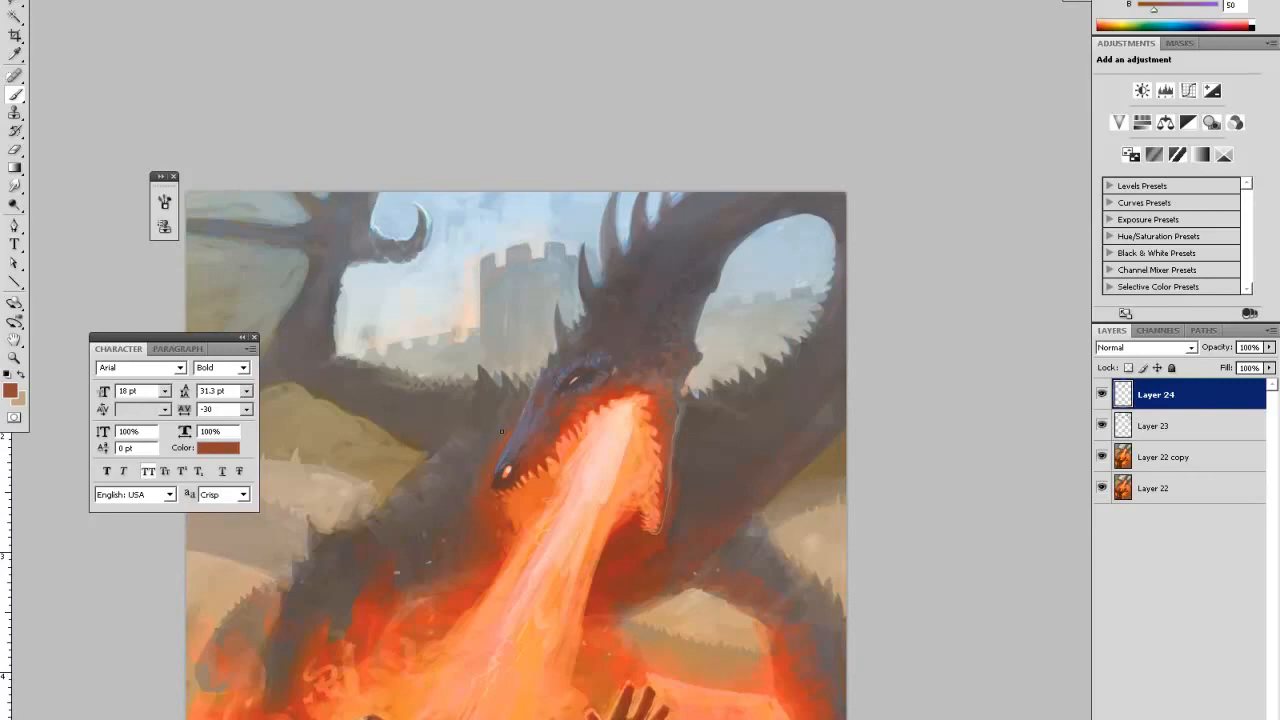
key("alt")
- Refine the tower's battlements next to the neck spikes with sampled blue-grey and light blue
left_click(560, 245, "alt")
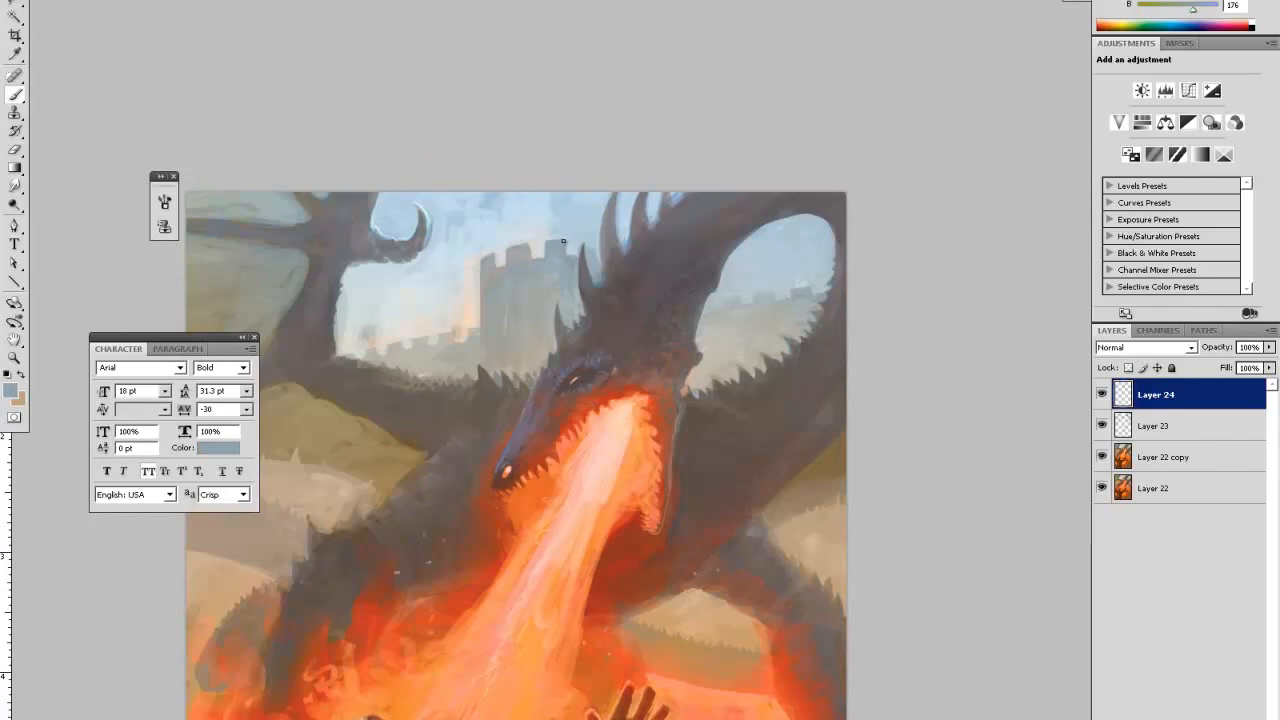
left_click(565, 232, "alt")
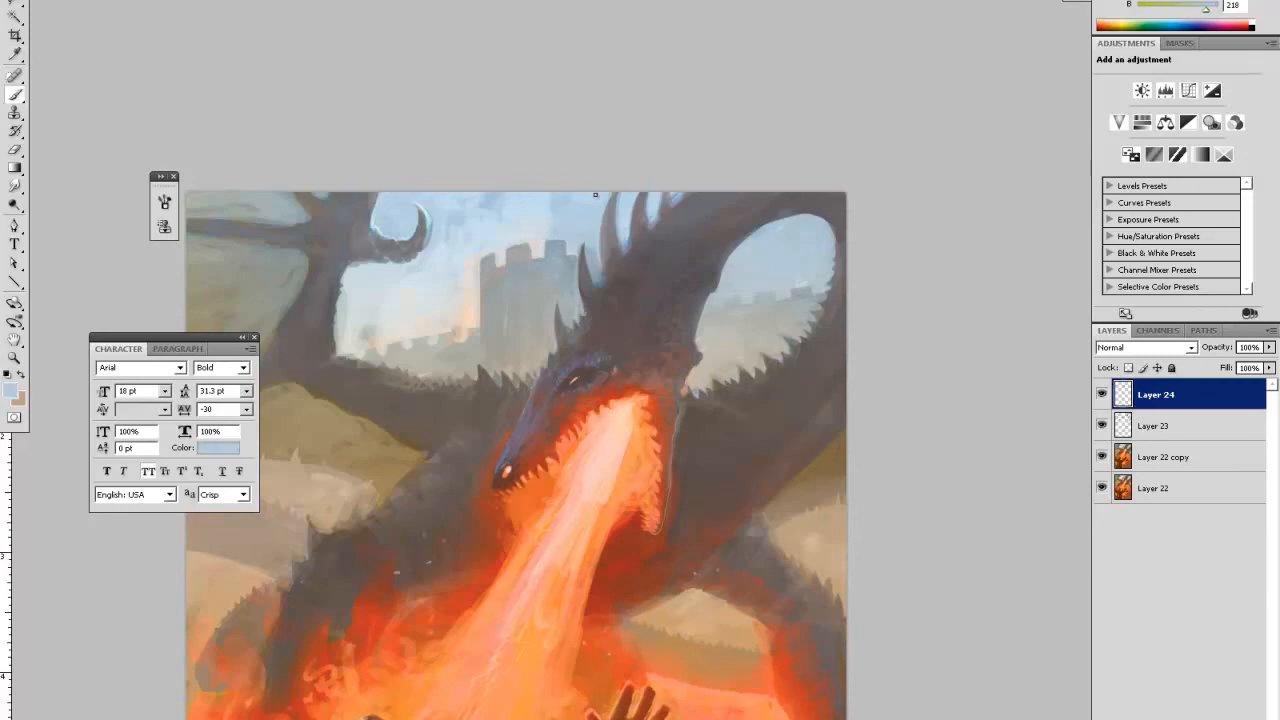
key("ctrl+0")
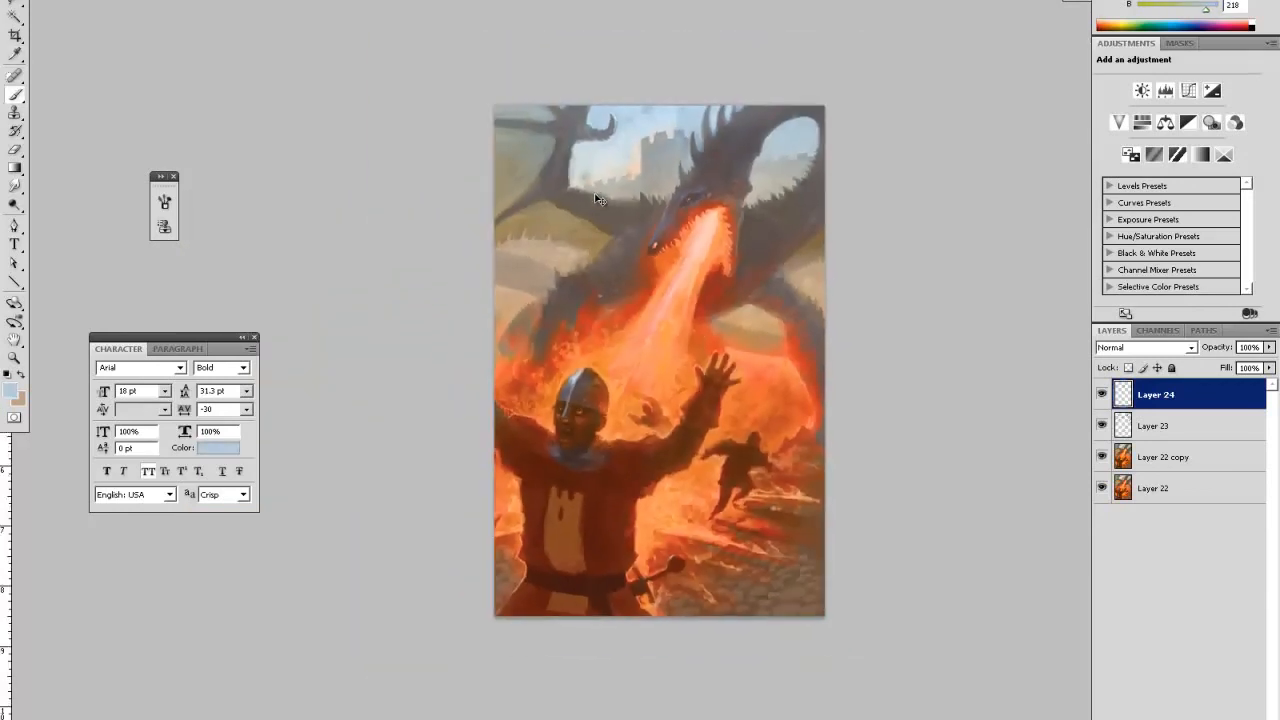
key("z")
left_click(800, 175)
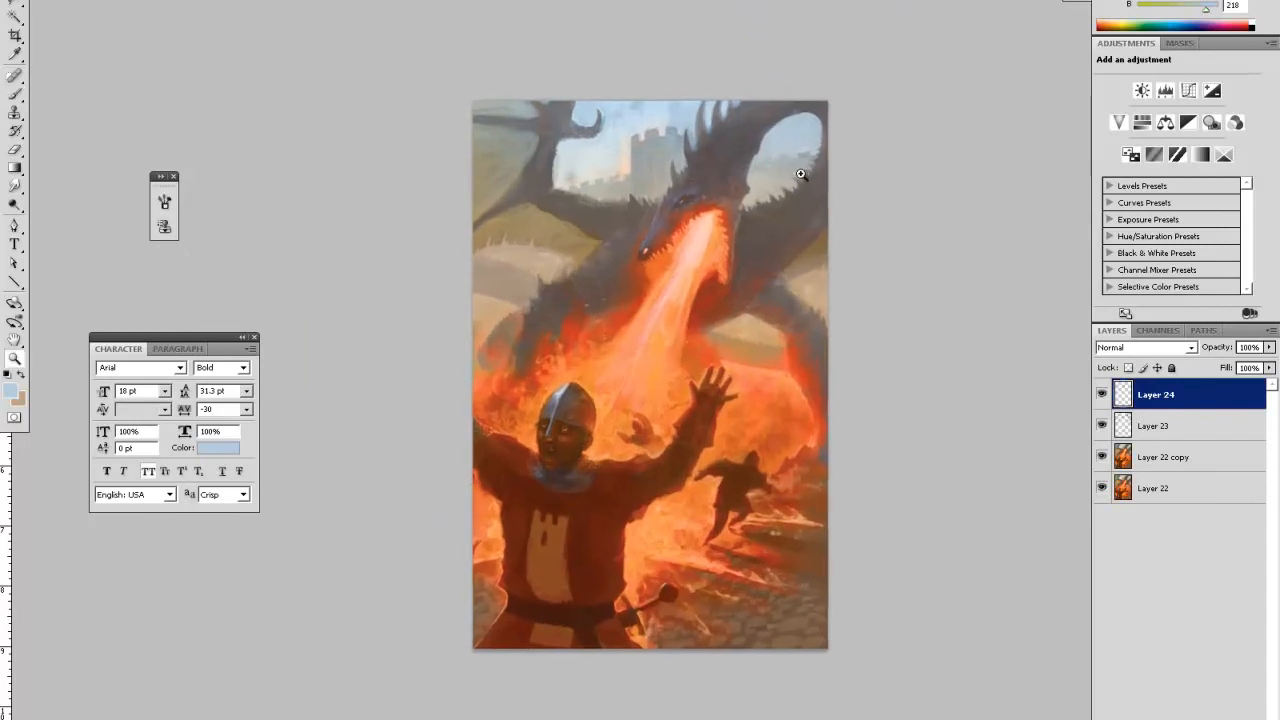
left_click(711, 171)
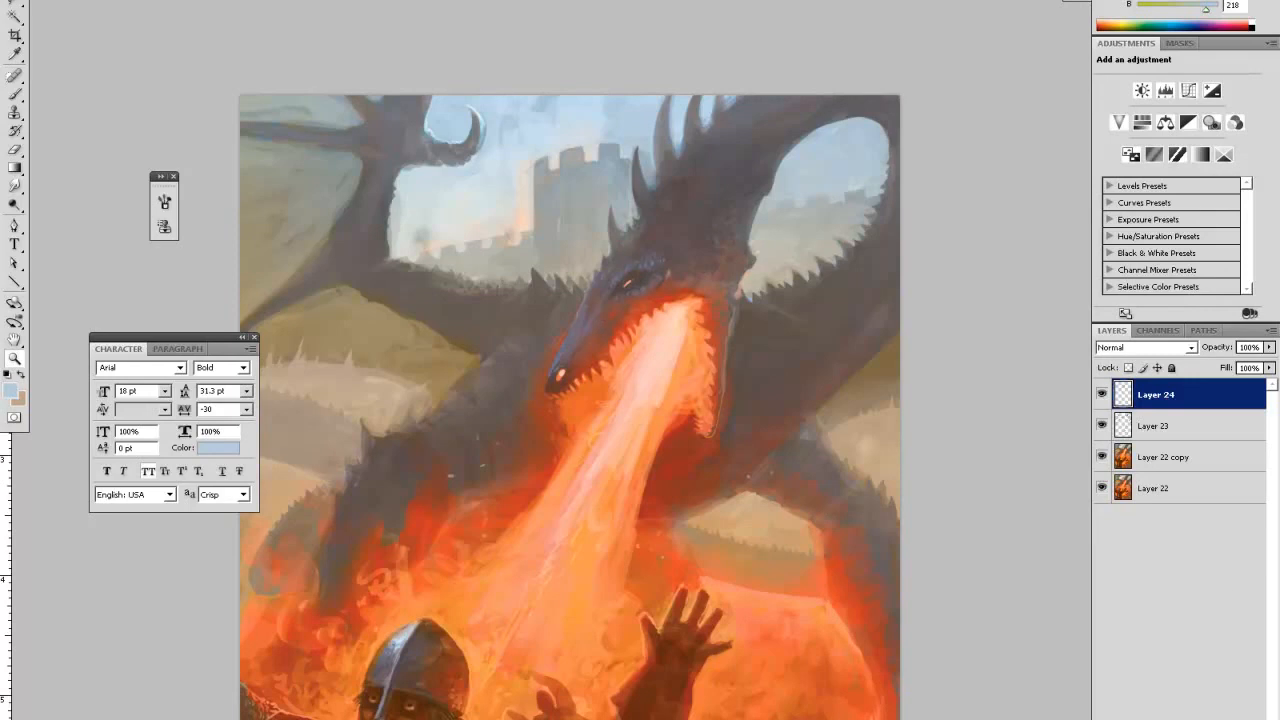
- Create a new layer and paint over the dragon's old eye with a sampled dark grey-brown
key("ctrl+shift+alt+n")
key("b")
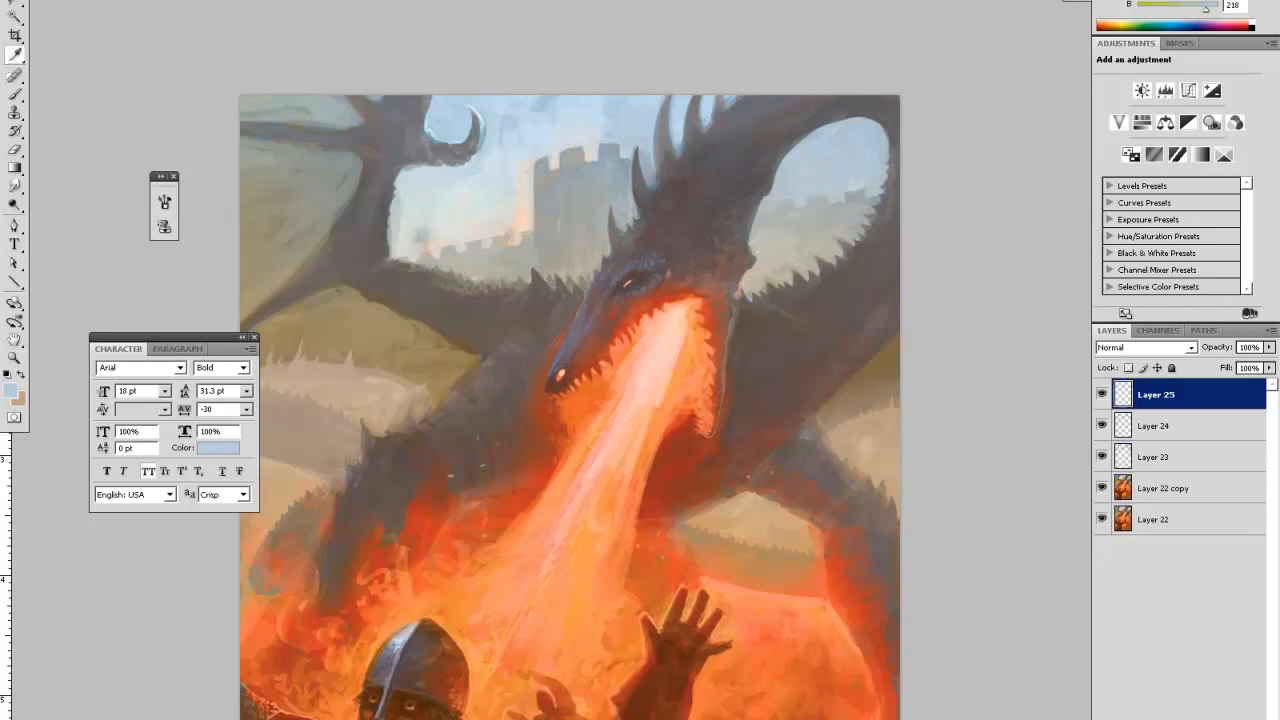
left_click(641, 245, "alt")
right_click(656, 225)
left_click(708, 265)
left_click_drag(632, 267, 605, 294)
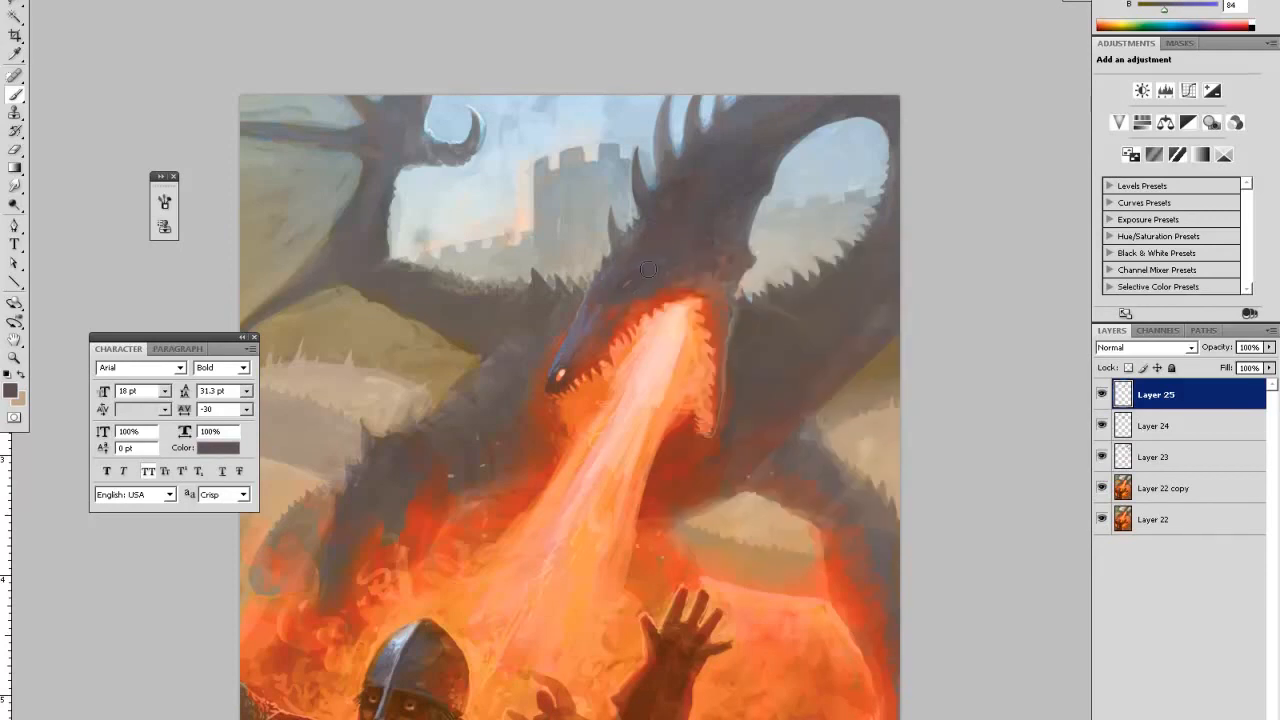
left_click(645, 296, "alt")
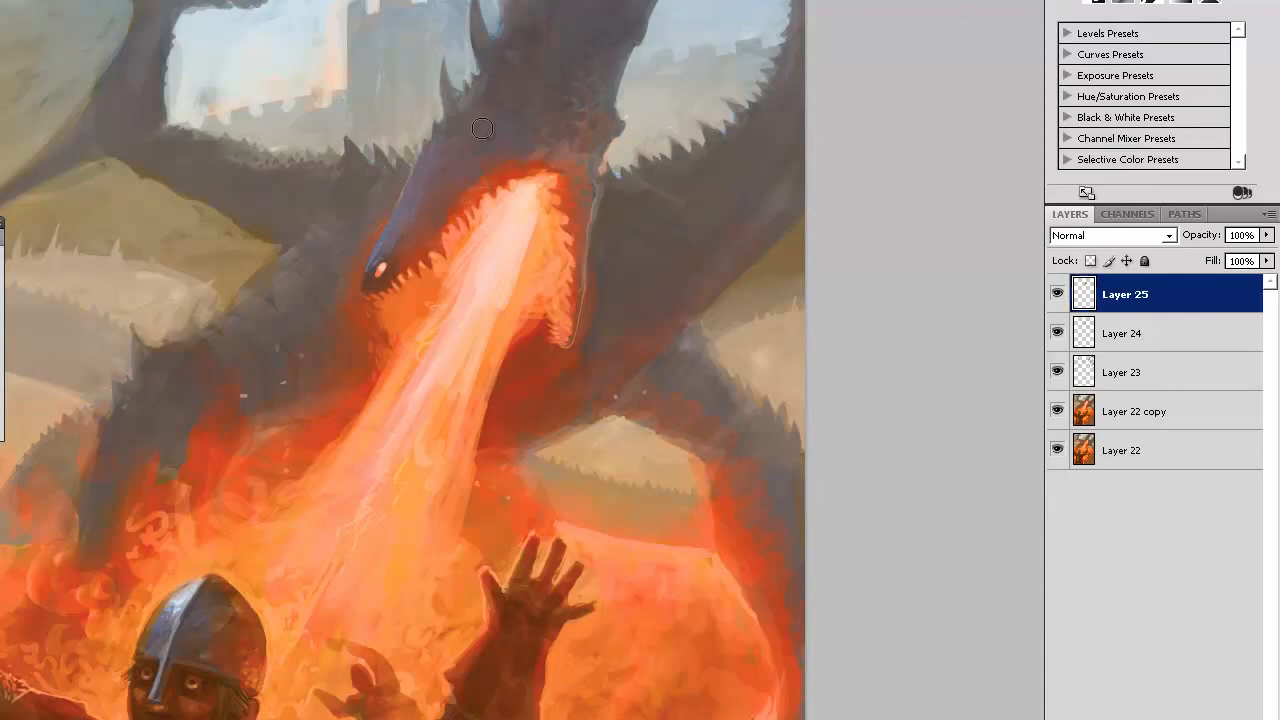
- Block in a dark spot for a new eye farther down the dragon's snout, adjusting the brush
right_click(404, 212)
left_click(391, 255)
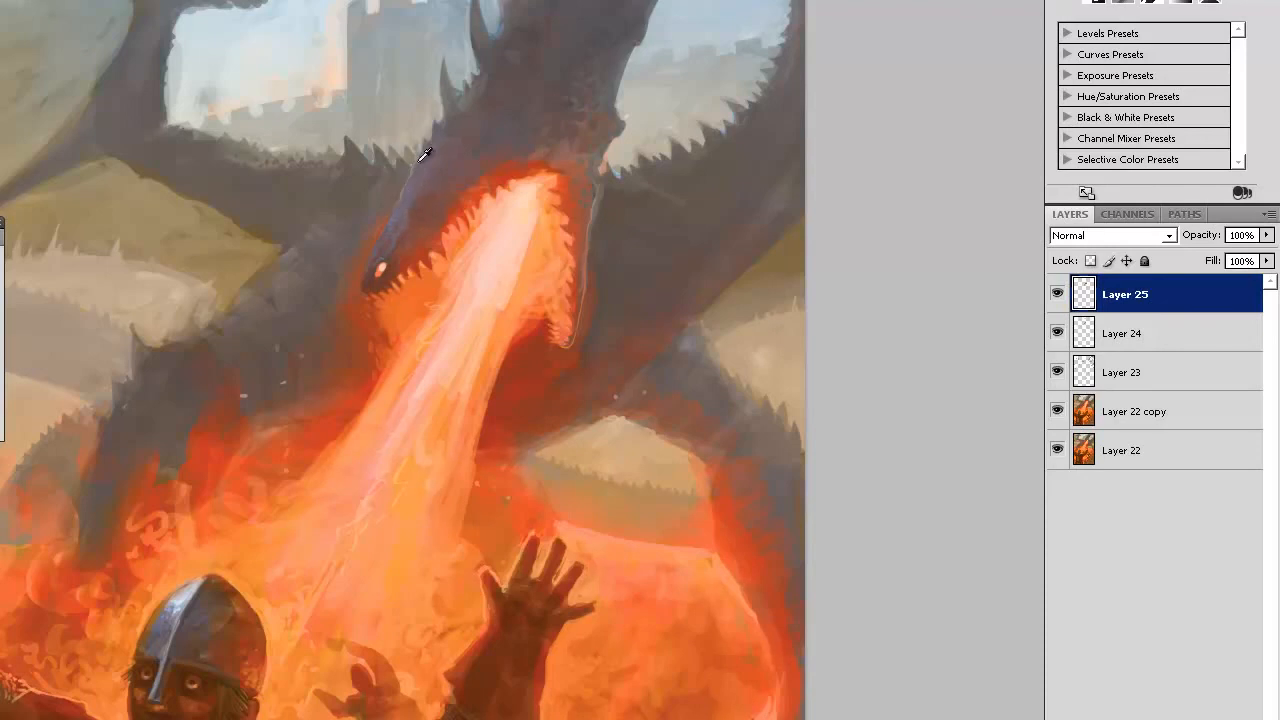
right_click(413, 115)
left_click_drag(443, 164, 408, 172)
left_click(388, 212)
right_click(393, 209)
left_click_drag(431, 214, 424, 213)
left_click(388, 215)
- Set the foreground colour to dark blue #373d53
key("n")
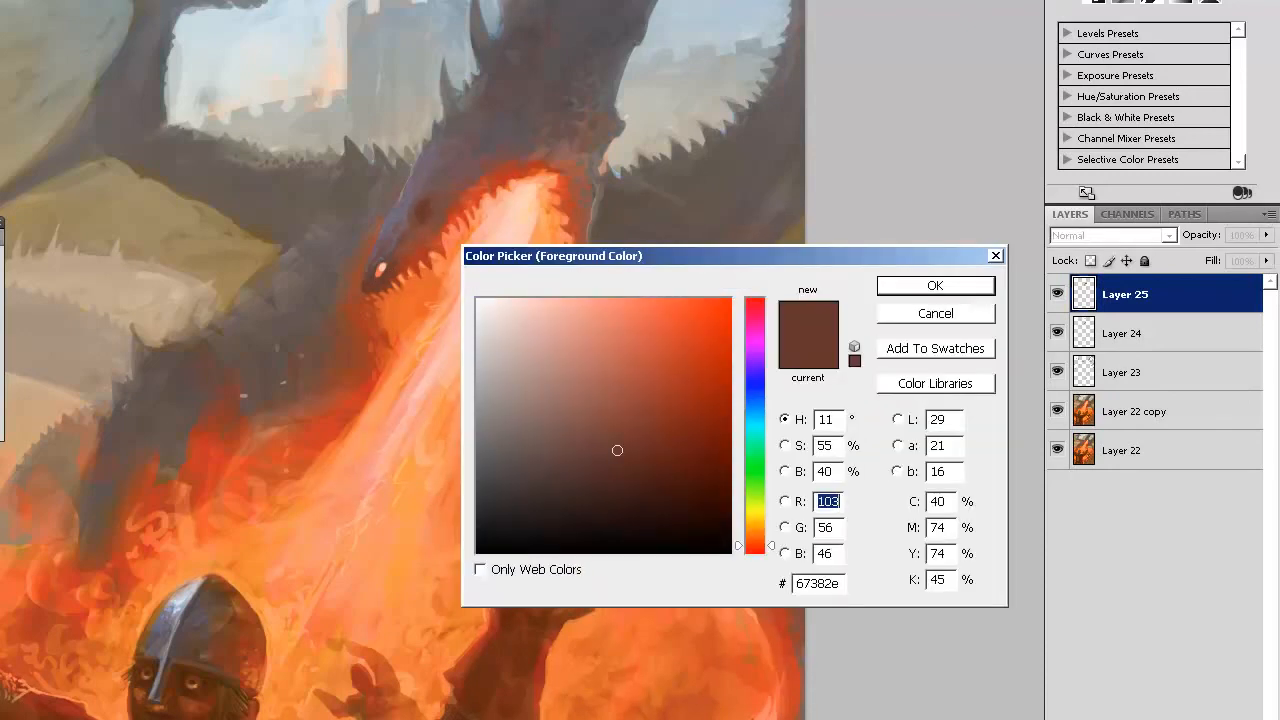
left_click(752, 393)
left_click(563, 469)
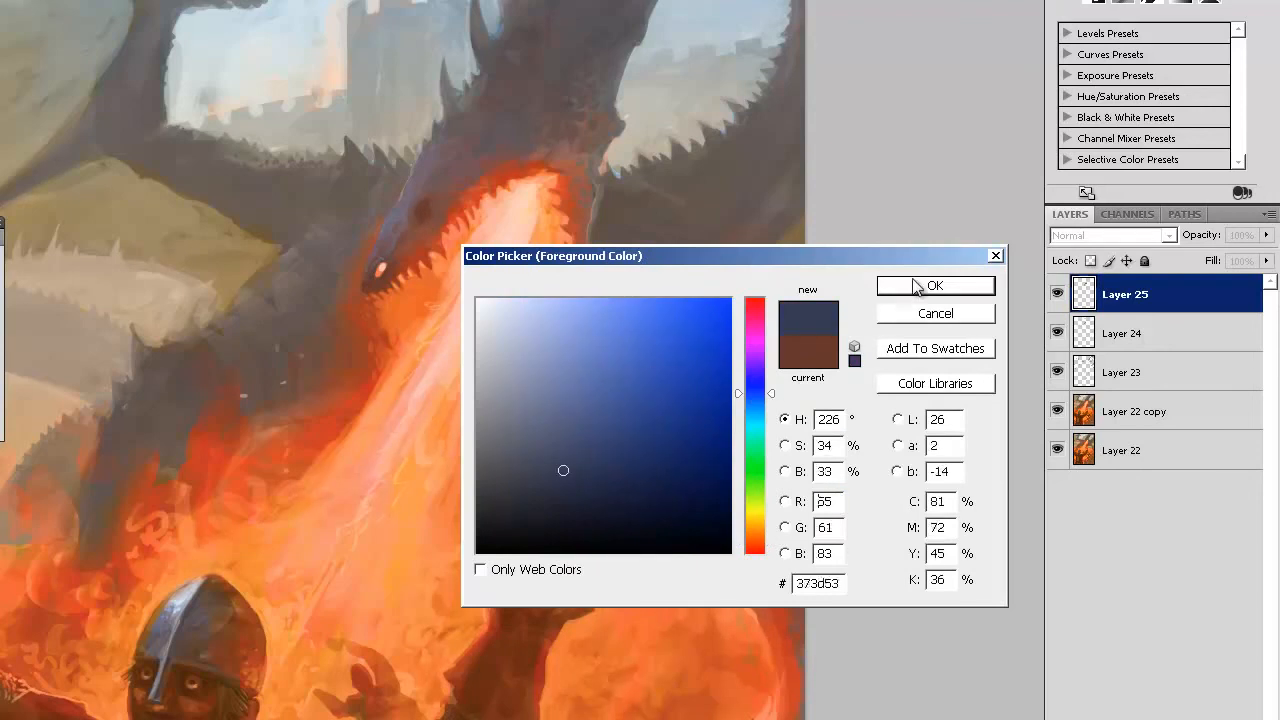
key("Return")
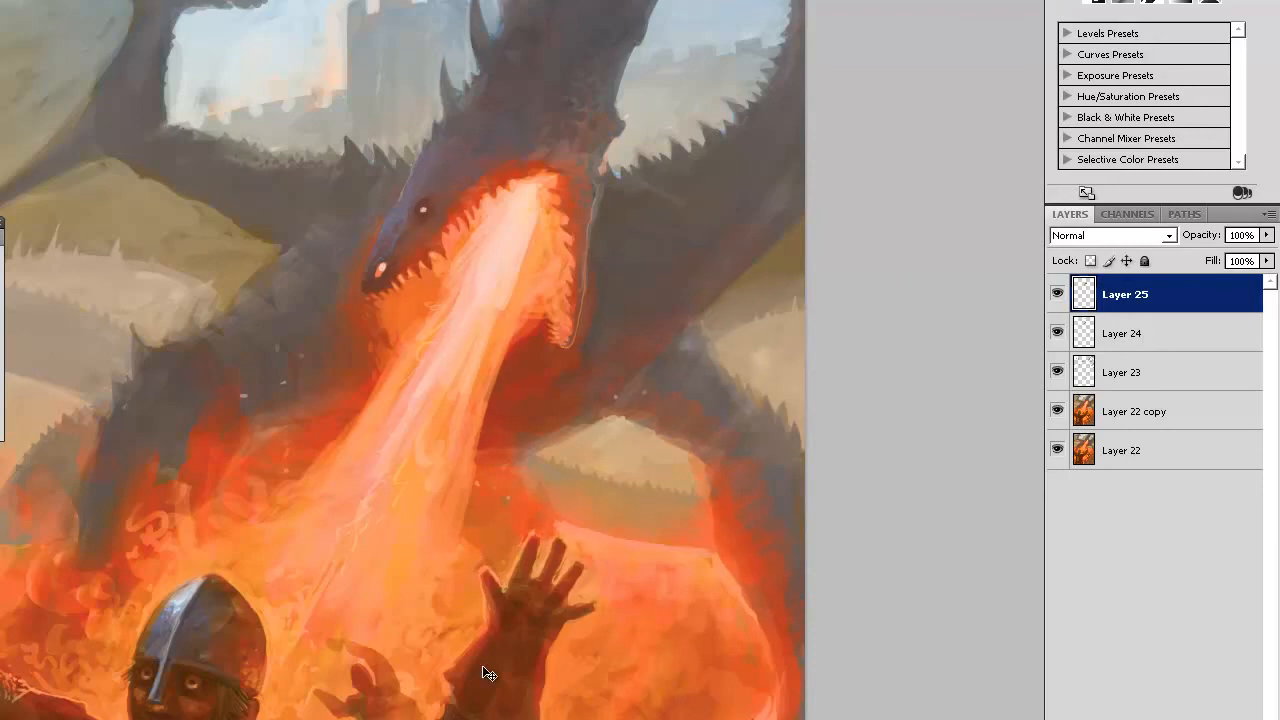
- Enlarge and brighten the dragon's new eye with sampled orange, pale peach and reddish brown
key("ctrl+minus")
key("ctrl+minus")
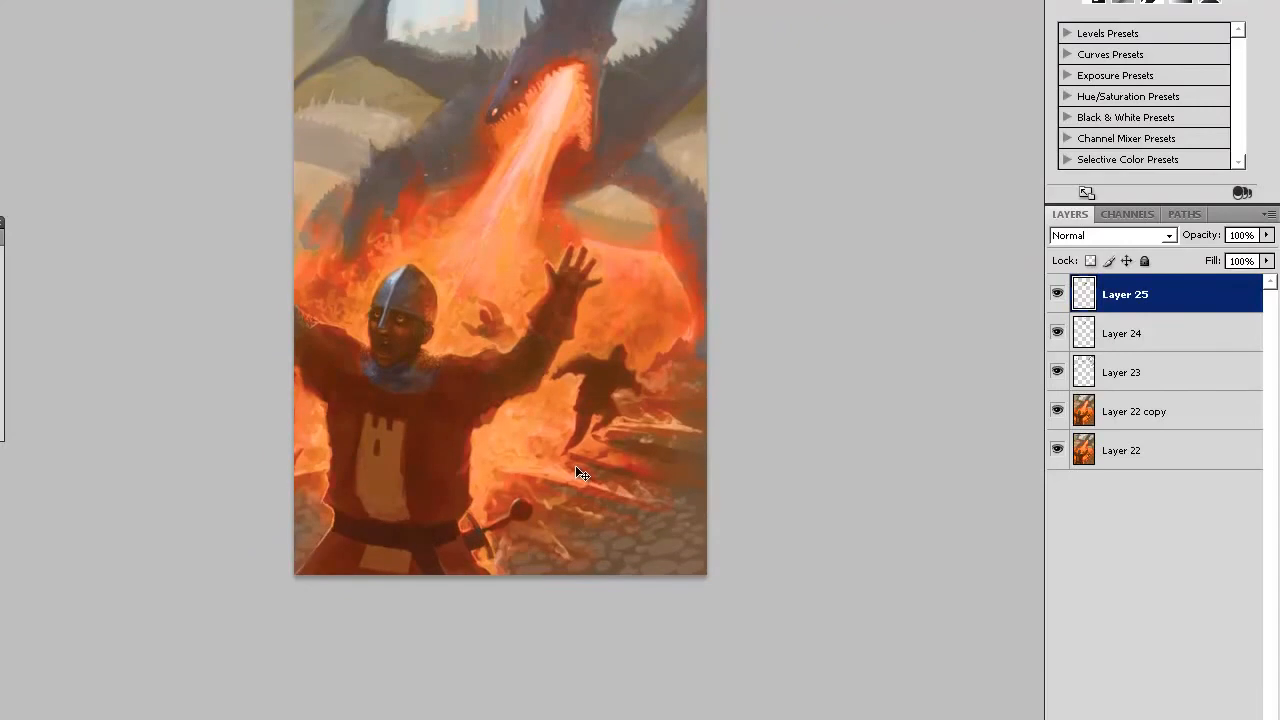
left_click(654, 54, "ctrl")
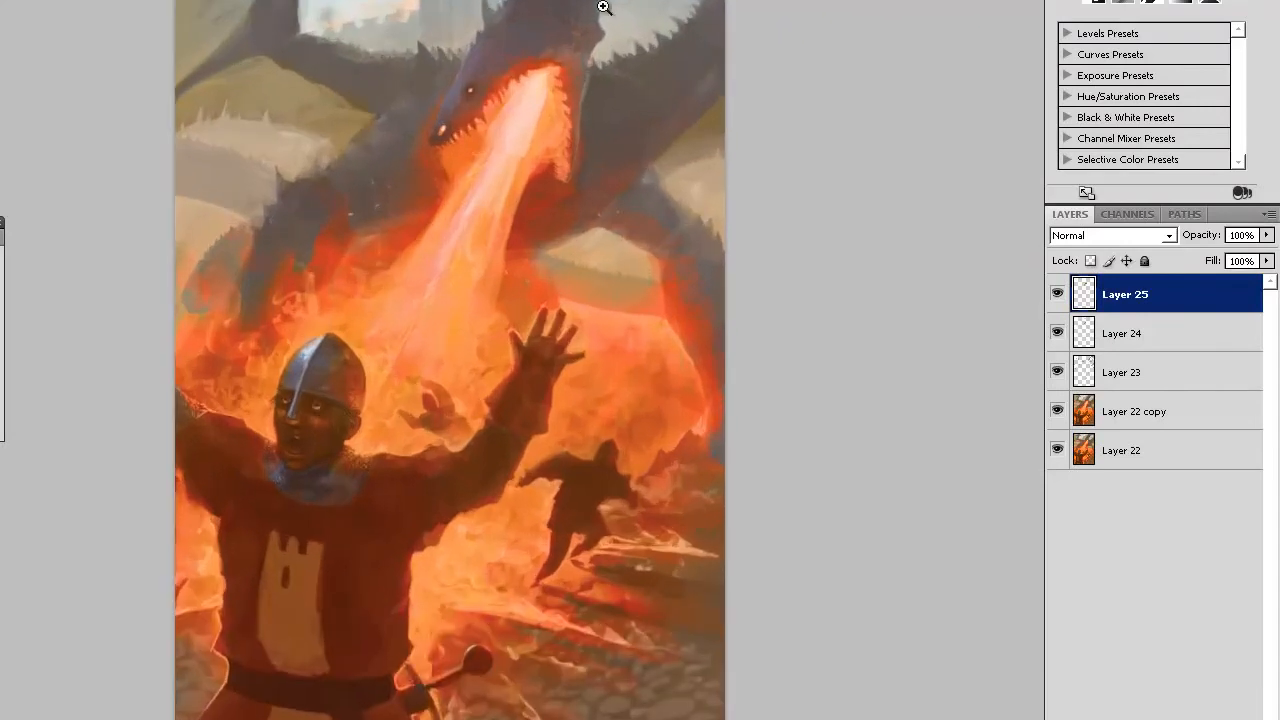
left_click(648, 31, "ctrl")
scroll(580, 69, "up", 2)
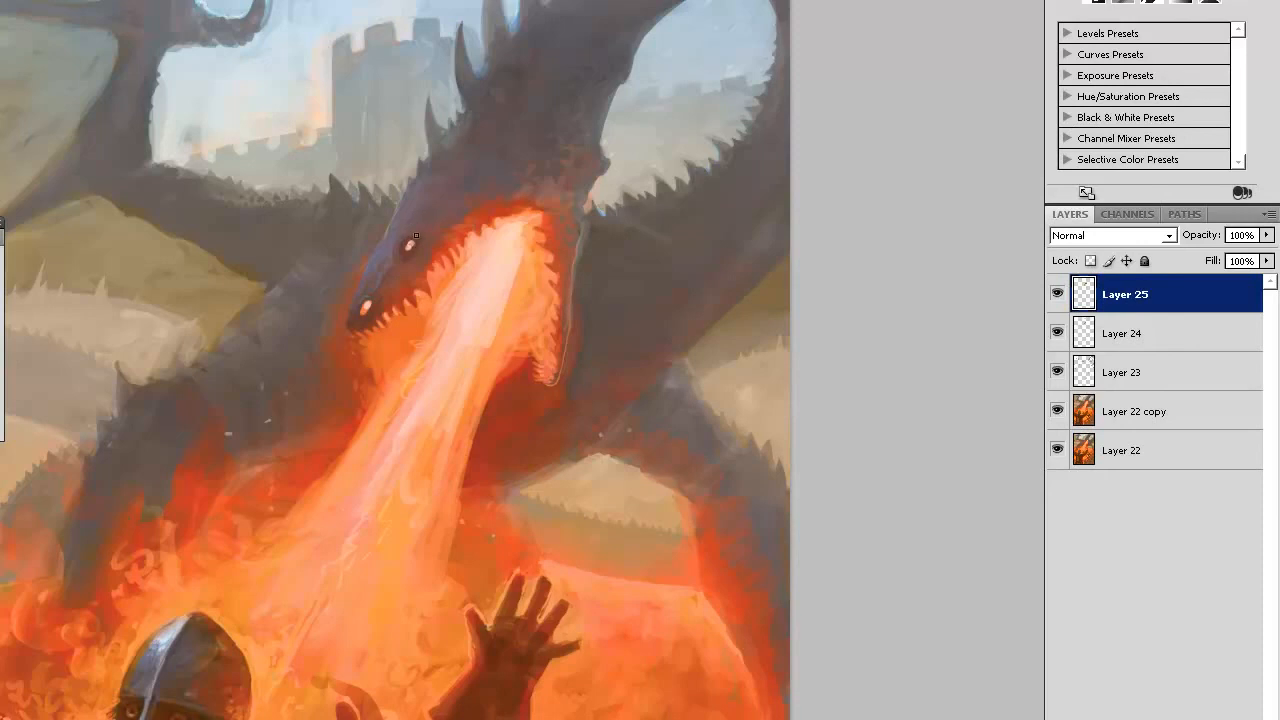
left_click_drag(421, 247, 423, 241)
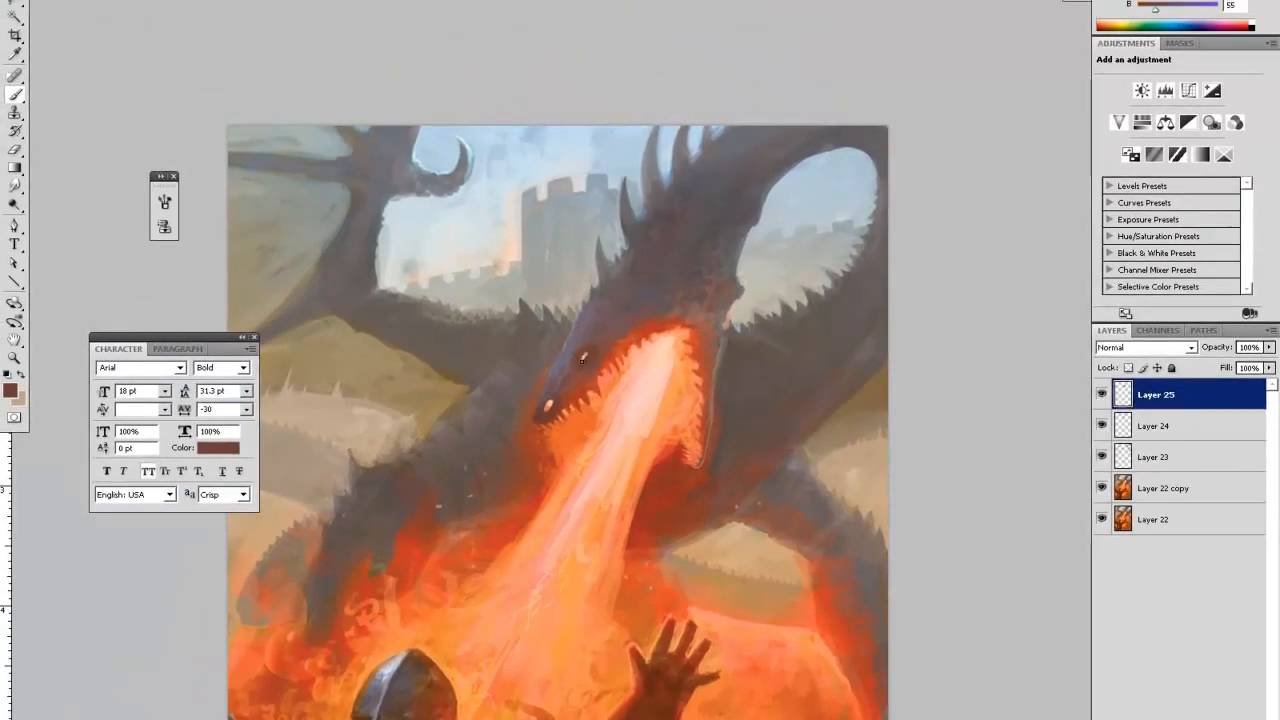
key("i")
left_click(612, 375, "alt")
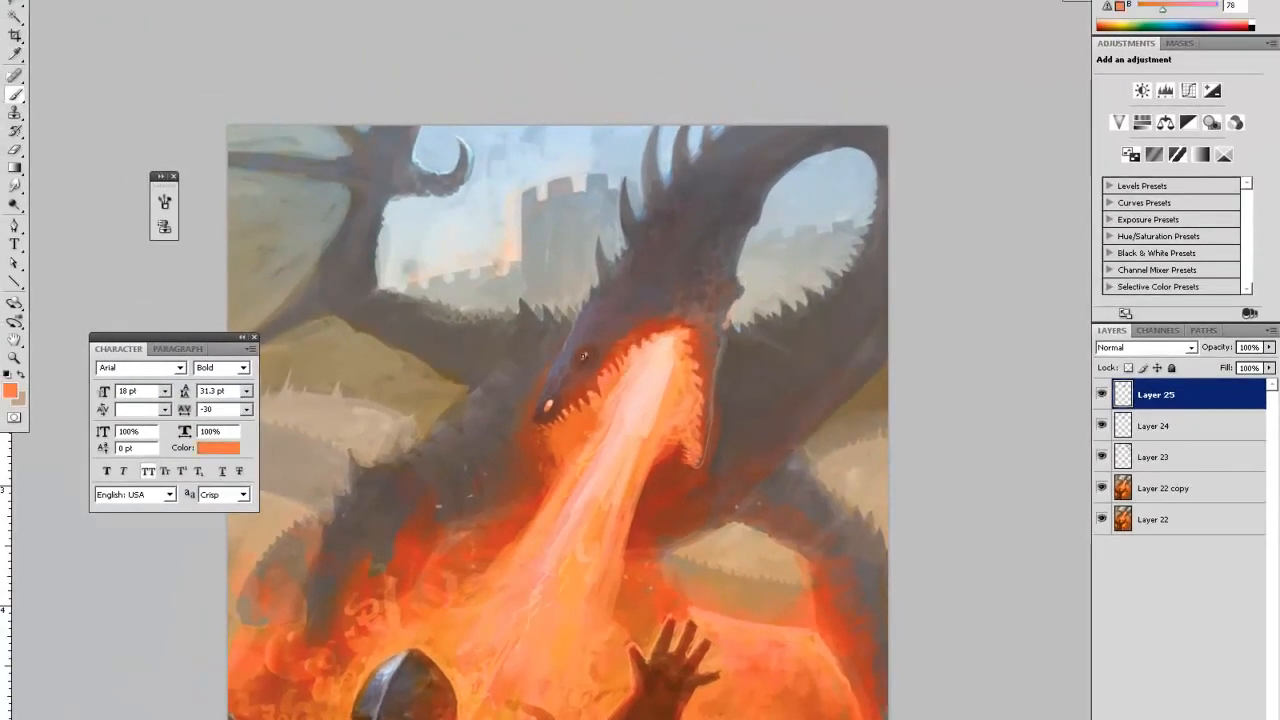
left_click(614, 370, "alt")
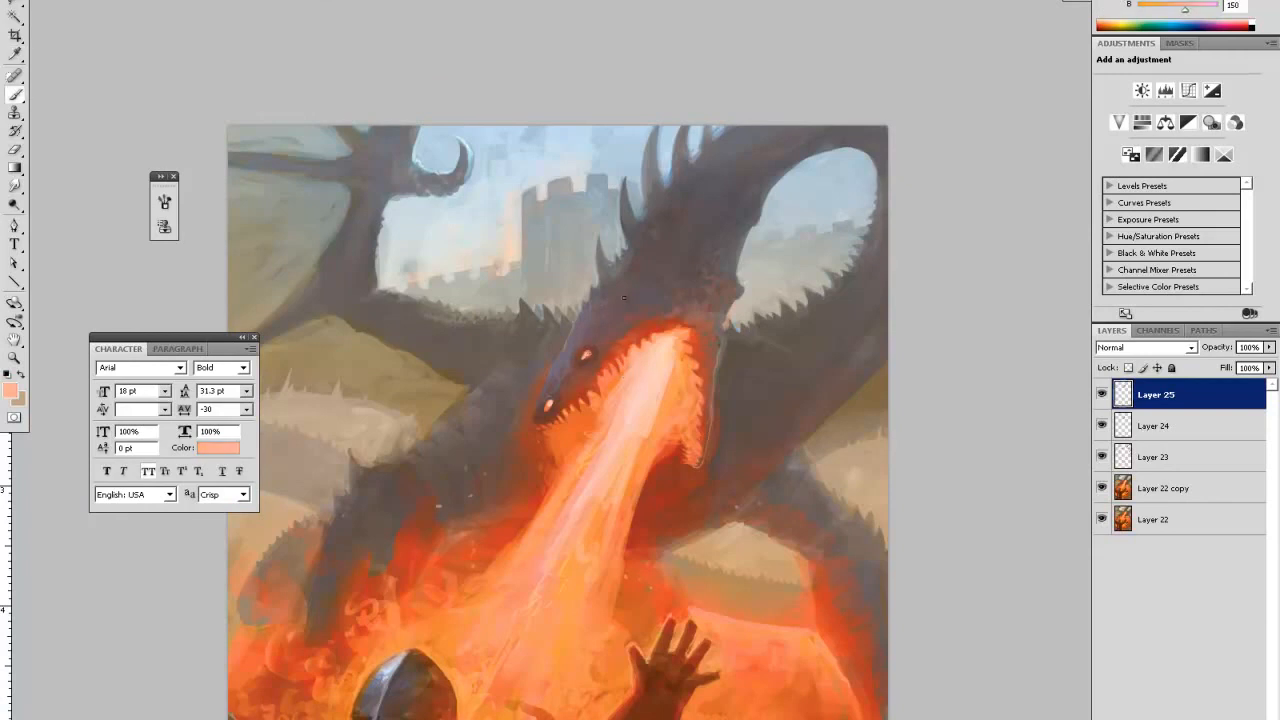
left_click(560, 392, "alt")
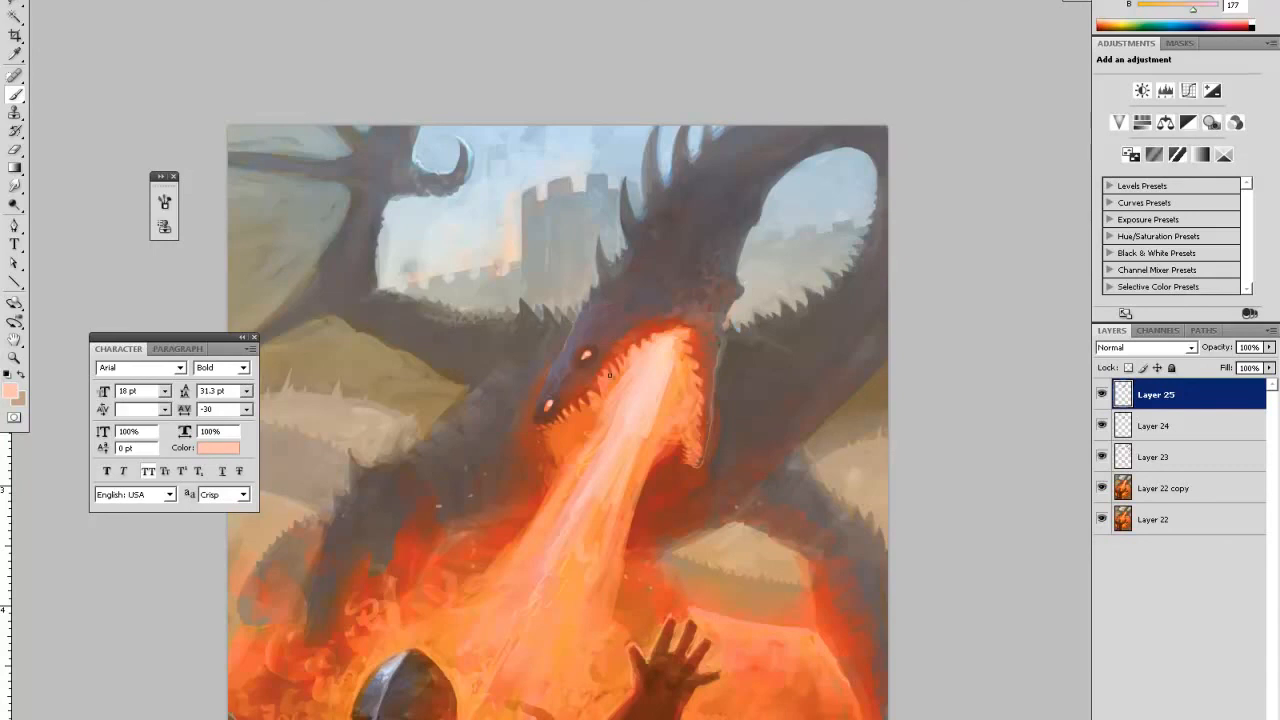
left_click(586, 355, "alt")
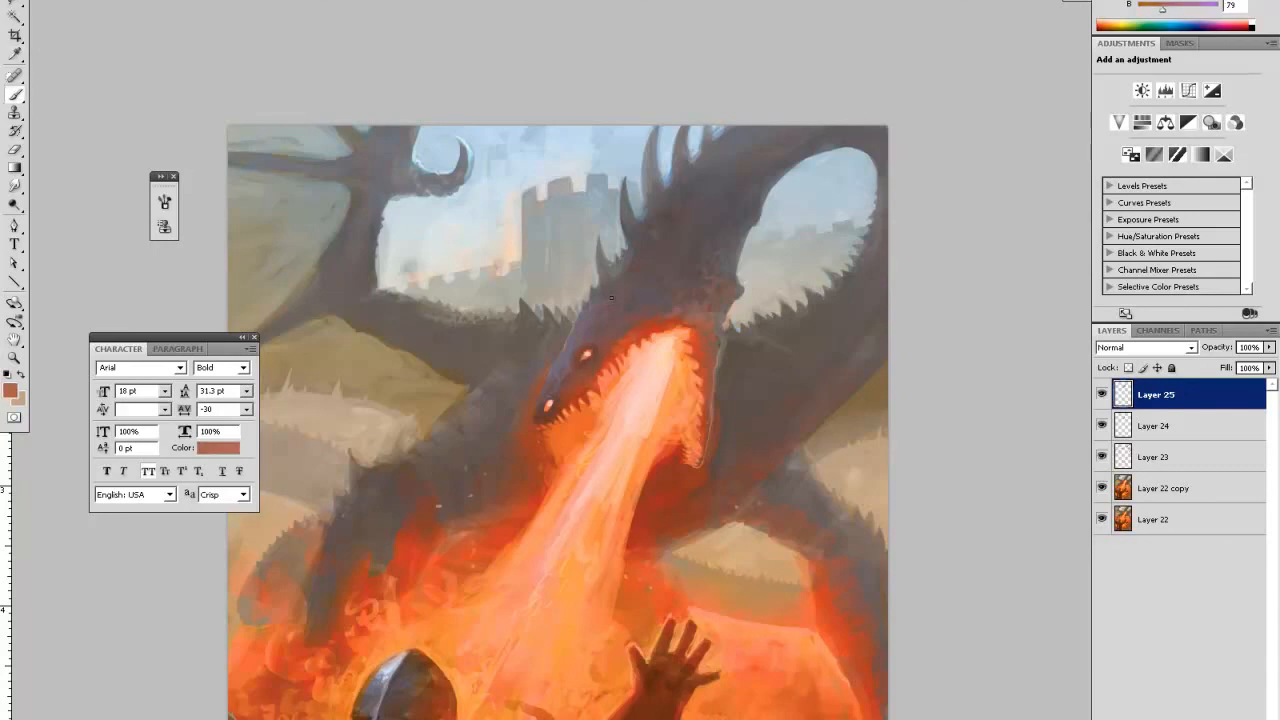
- Blend the old eye area on the dragon's head with sampled dark browns and grey-violets
left_click(664, 292, "alt")
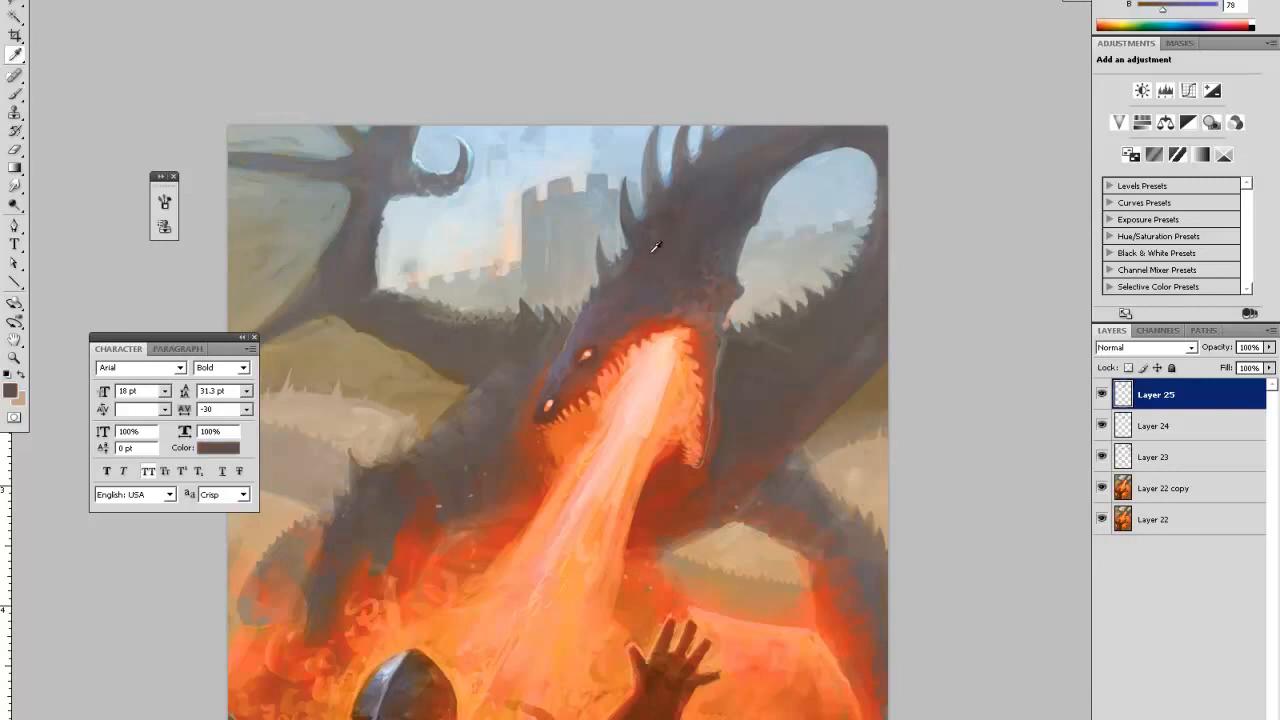
left_click(640, 291, "alt")
left_click(641, 294, "alt")
key("alt")
left_click(636, 286, "alt")
left_click(569, 358, "alt")
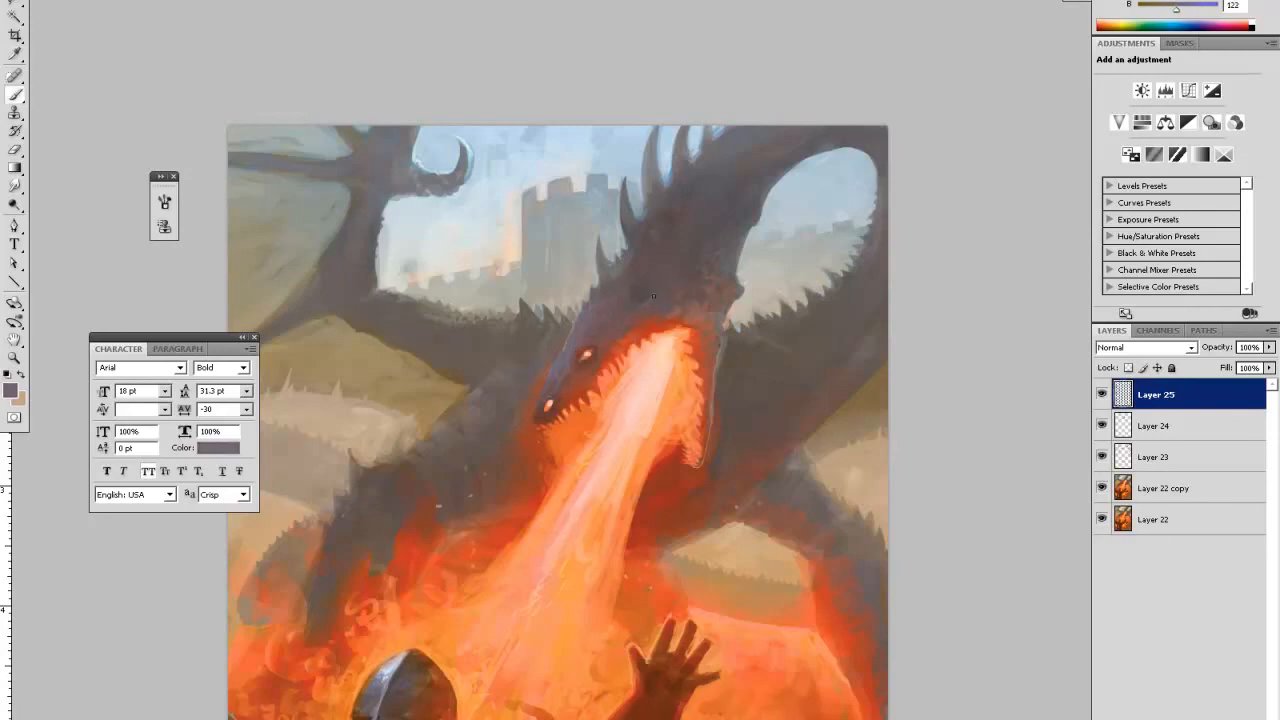
- Paint a dark round spot with soft grey edging on the side of the dragon's head, below the neck spikes
left_click(645, 305, "alt")
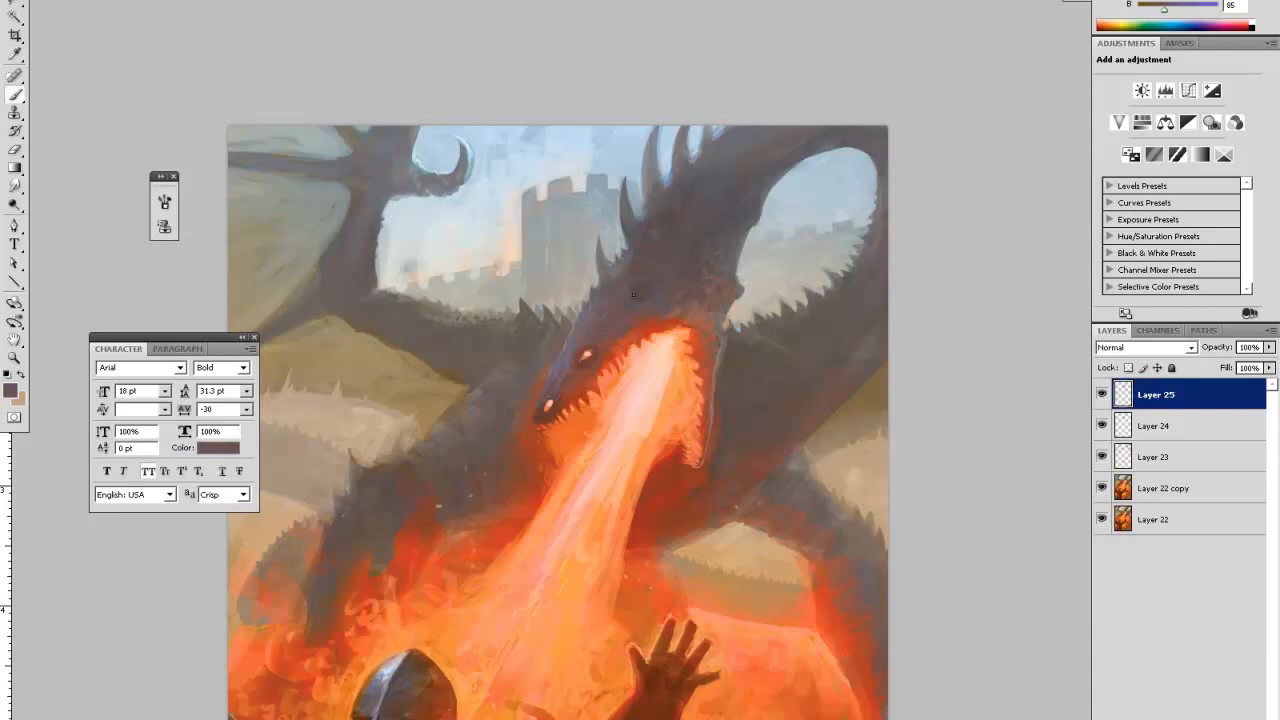
key("alt")
key("alt")
left_click(570, 350, "alt")
left_click_drag(629, 286, 619, 289)
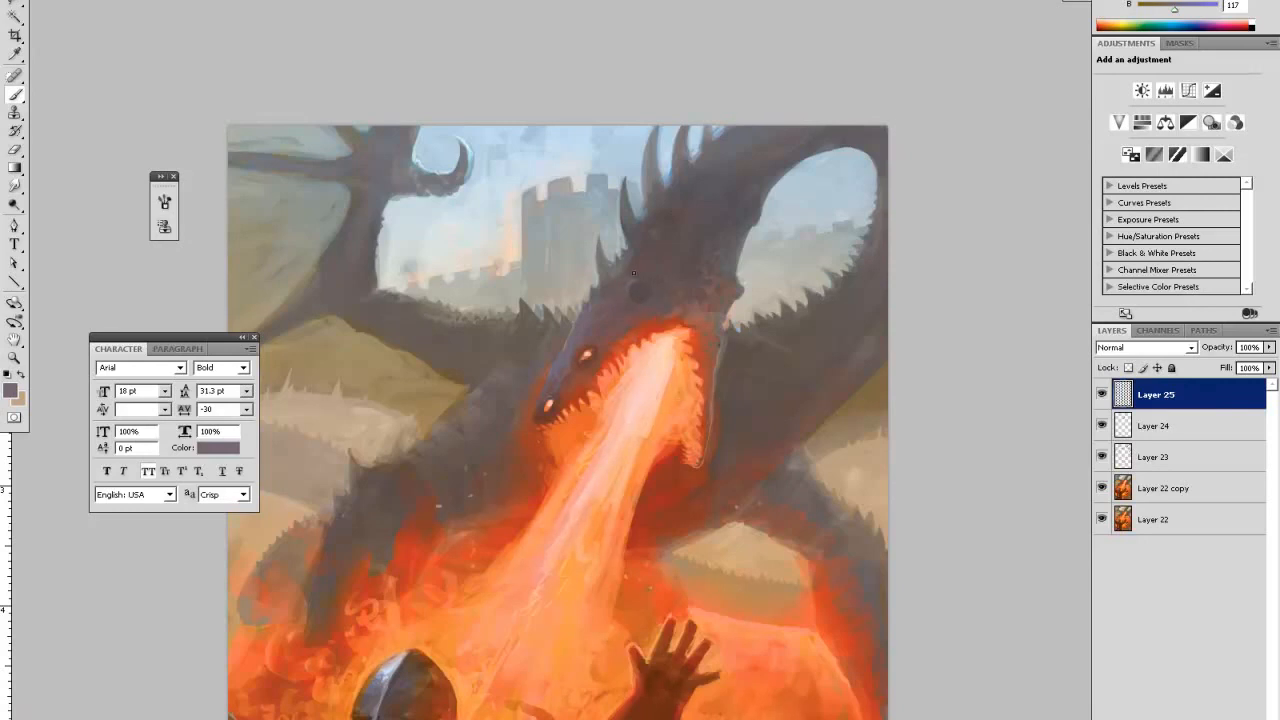
left_click(630, 272, "alt")
key("e")
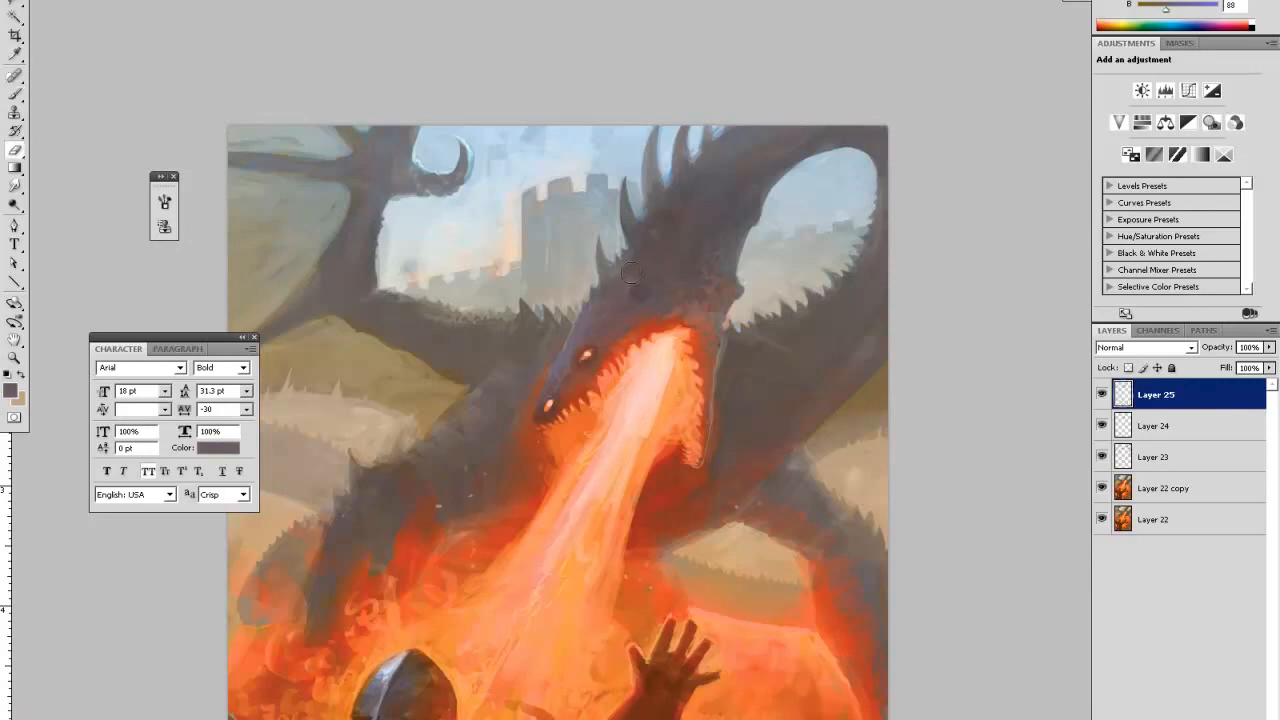
key("i")
left_click(663, 231)
key("b")
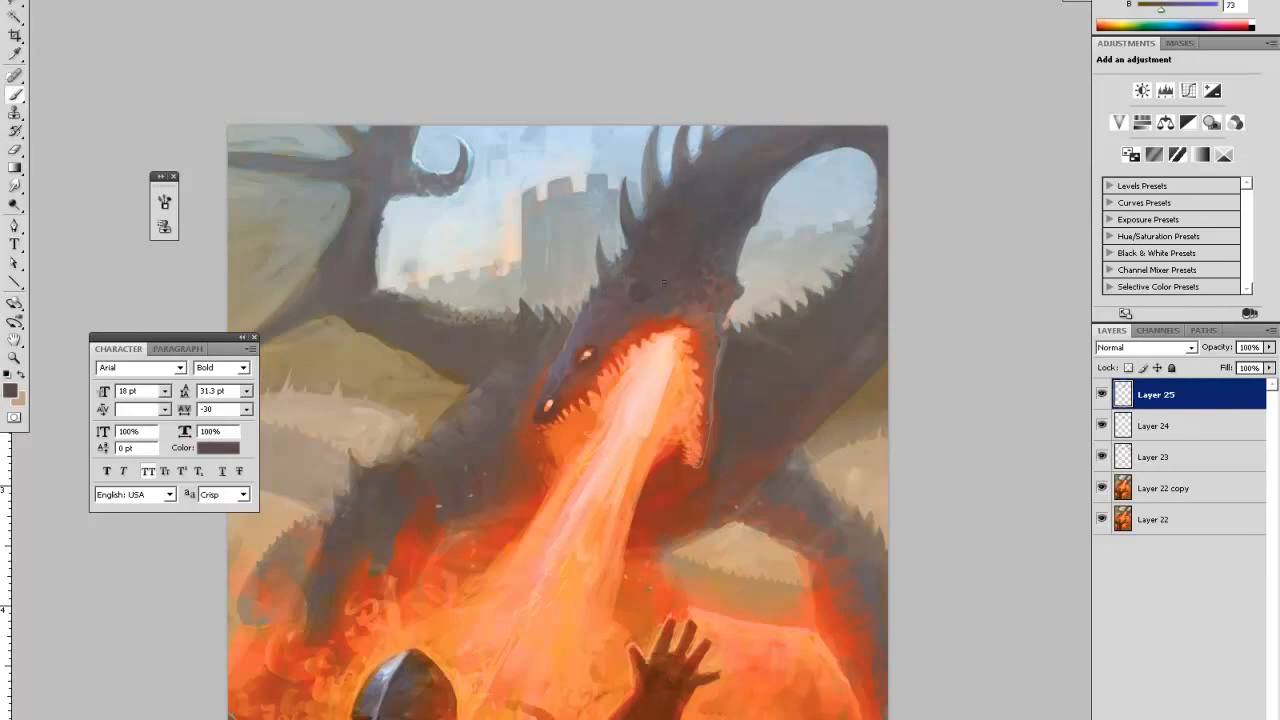
- Add small details behind the dragon's jaw with sampled blue-grey and dark brown, and compare the painting with Layer 25 hidden and shown
left_click(646, 206, "alt")
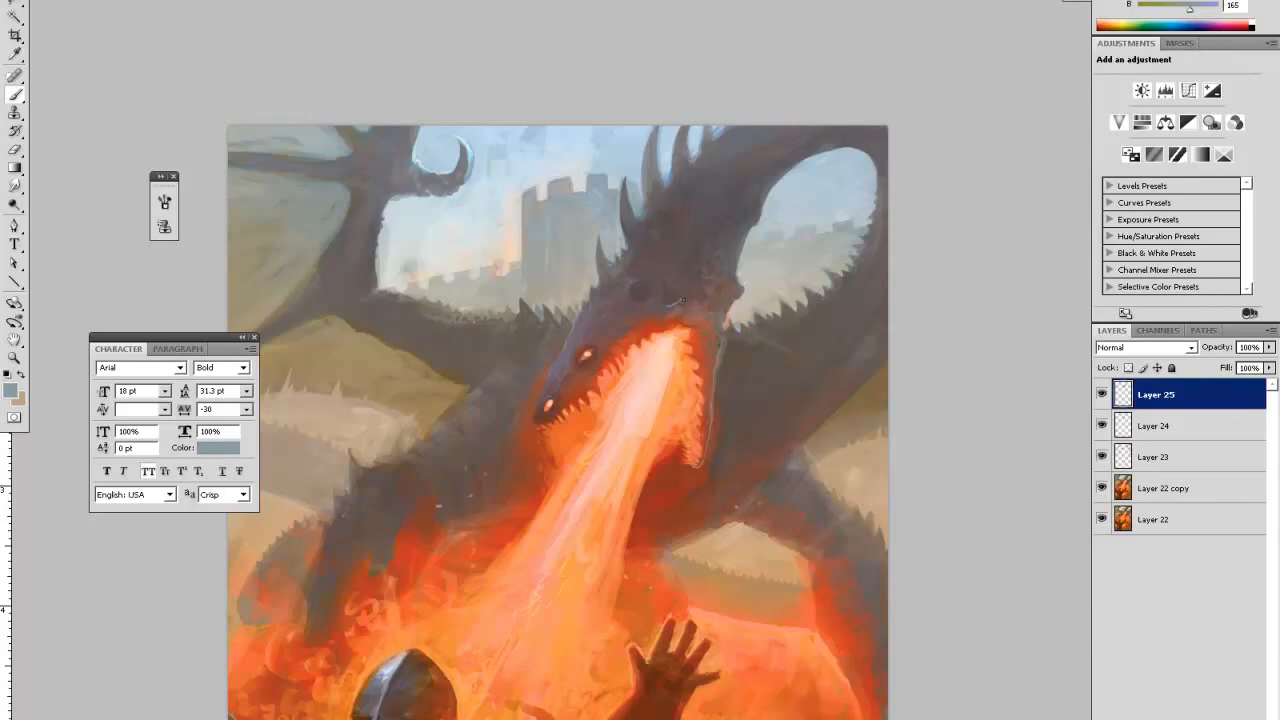
left_click(672, 302, "alt")
key("i")
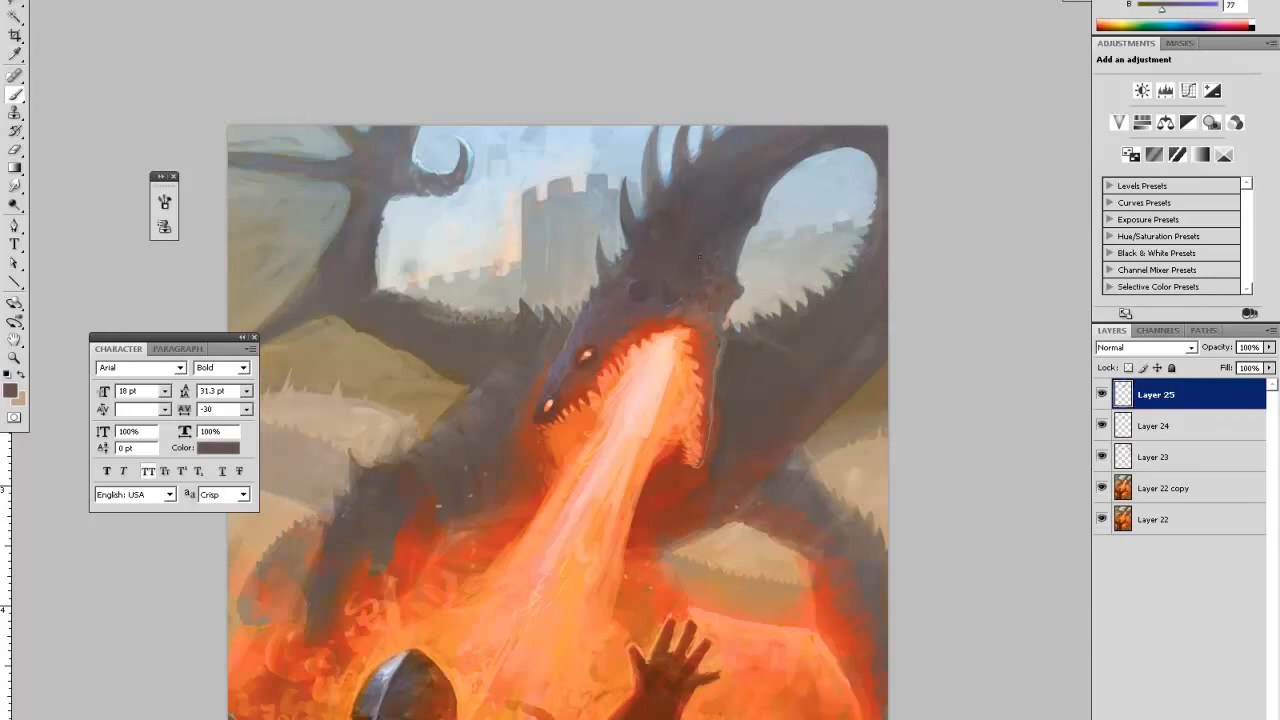
left_click(670, 288, "alt")
key("i")
left_click(543, 398)
key("b")
left_click(1101, 394)
left_click(1101, 394)
left_click(1101, 394)
left_click(1101, 394)
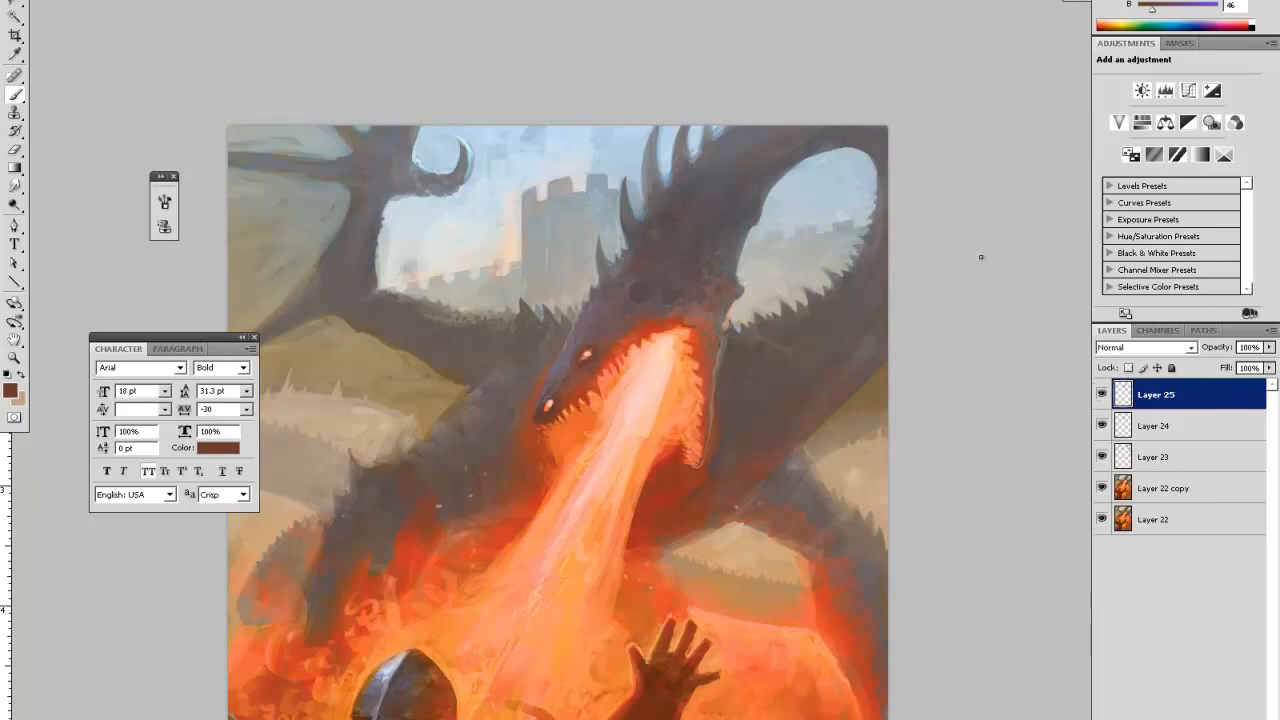
- Add scale texture between the dragon's eye and upper jaw with sampled dark greys and browns
left_click_drag(604, 335, 604, 330)
left_click(600, 336, "alt")
left_click(624, 306, "alt")
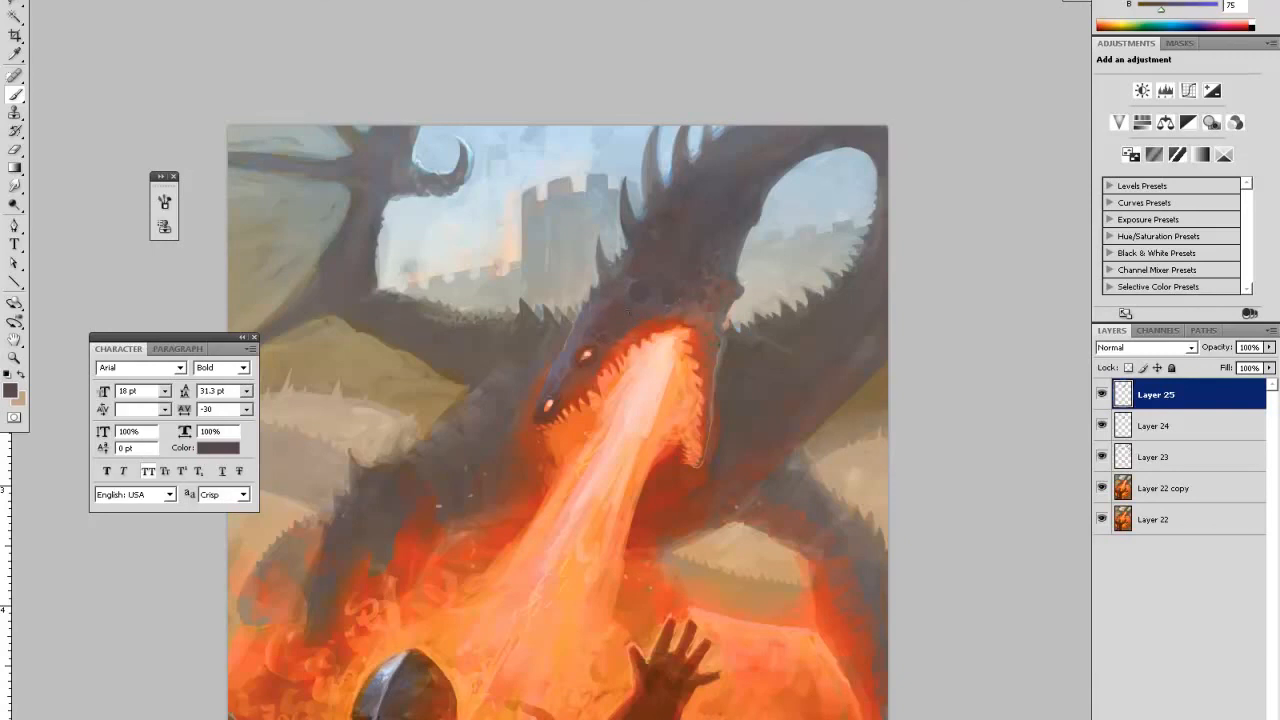
left_click_drag(626, 342, 632, 341)
key("i")
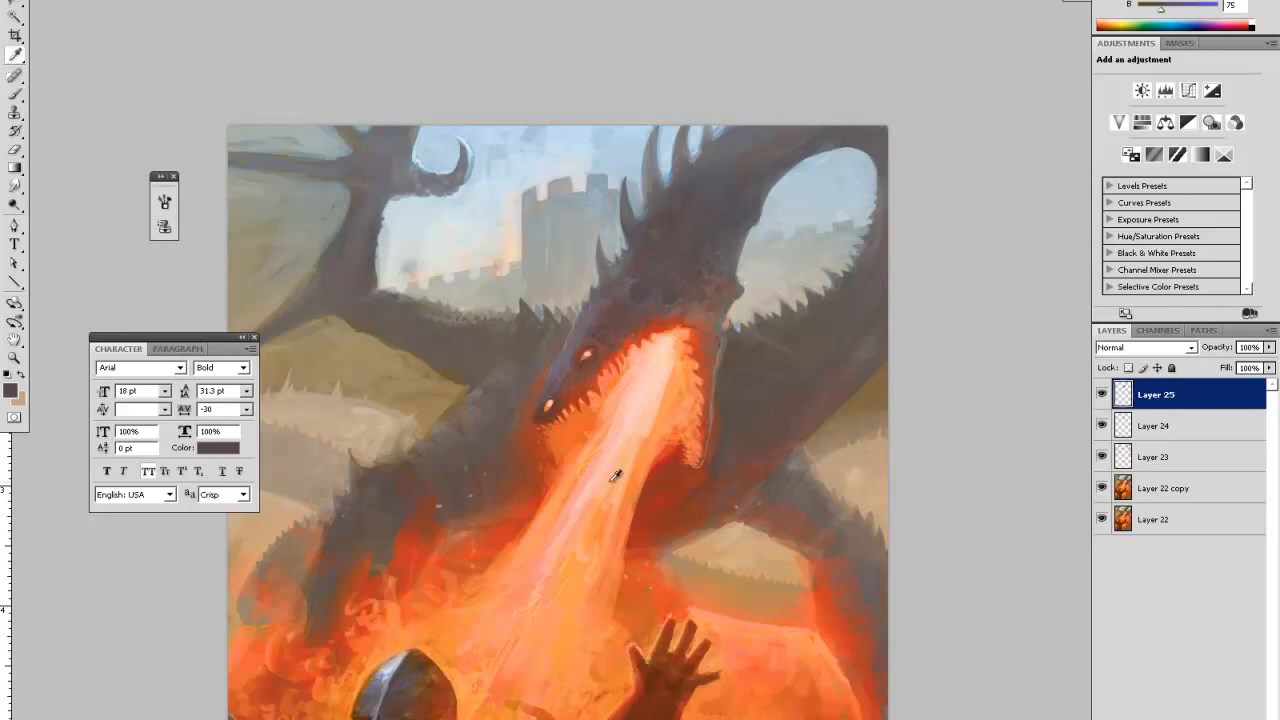
left_click(615, 280)
key("b")
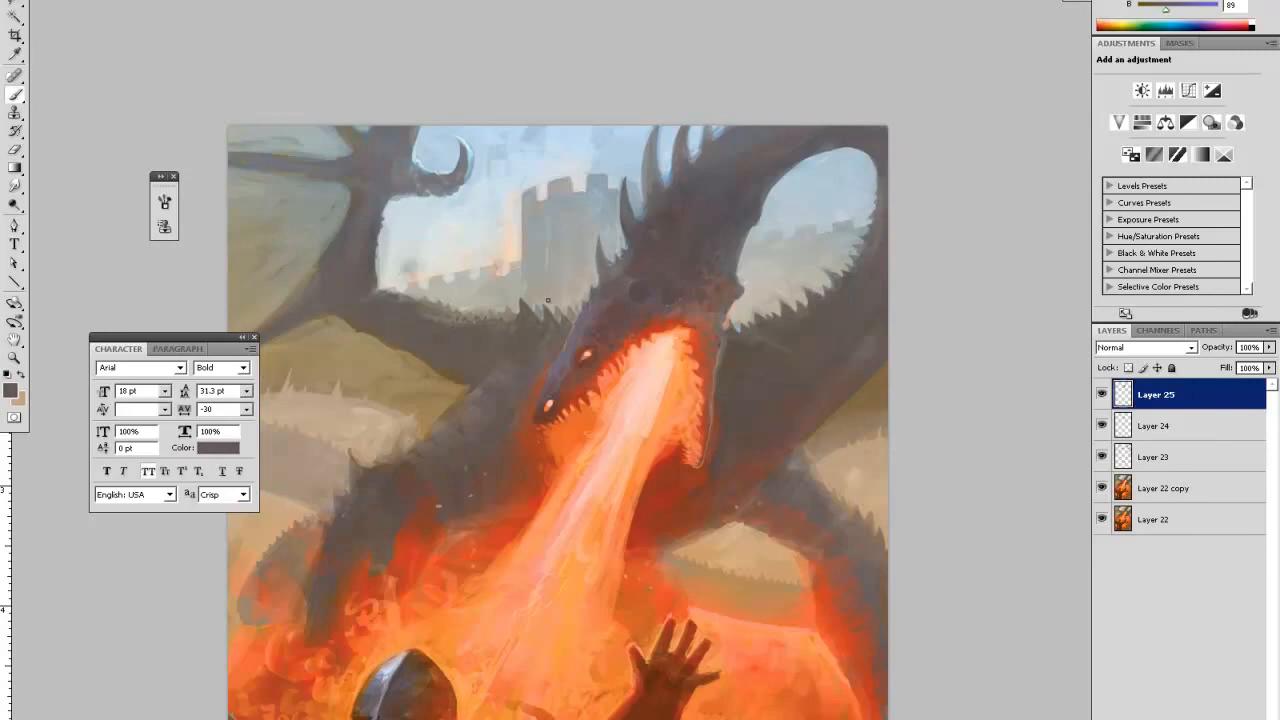
- Paint a small spike on the bridge of the dragon's snout with sampled blue-grey and reddish brown
key("i")
left_click(544, 353)
key("b")
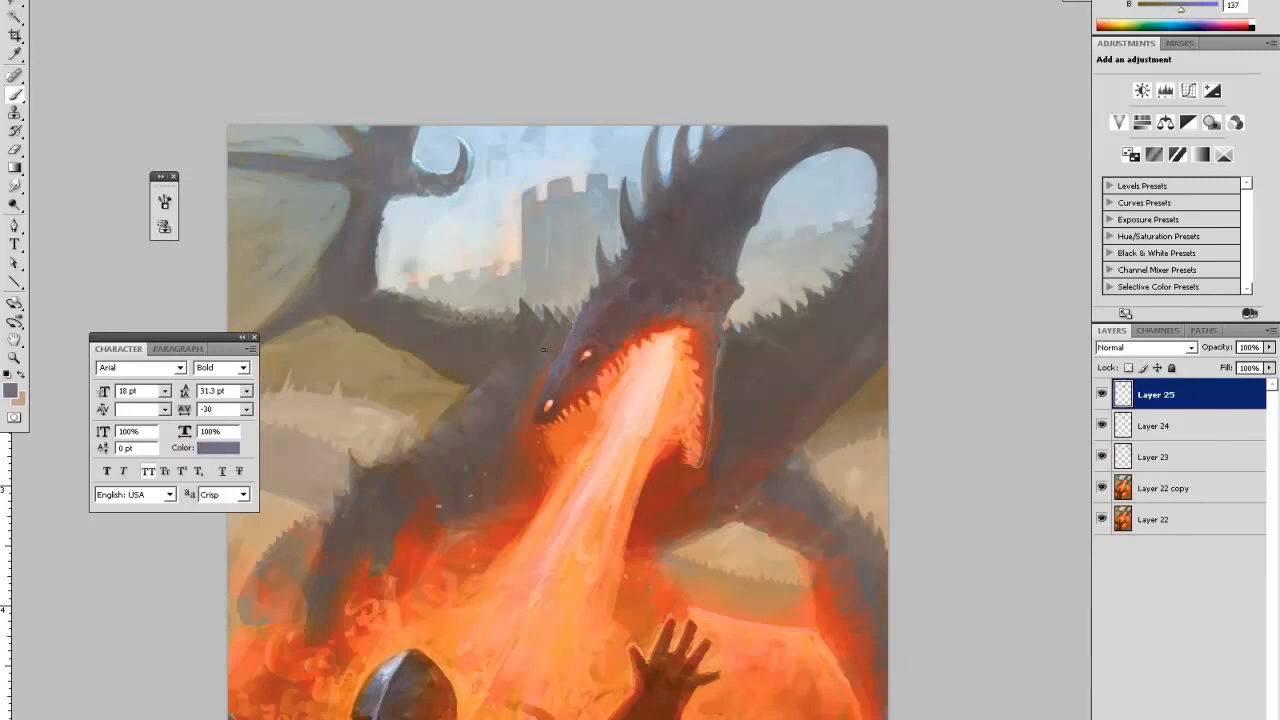
key("i")
left_click(552, 350)
key("b")
key("i")
left_click(546, 394)
key("b")
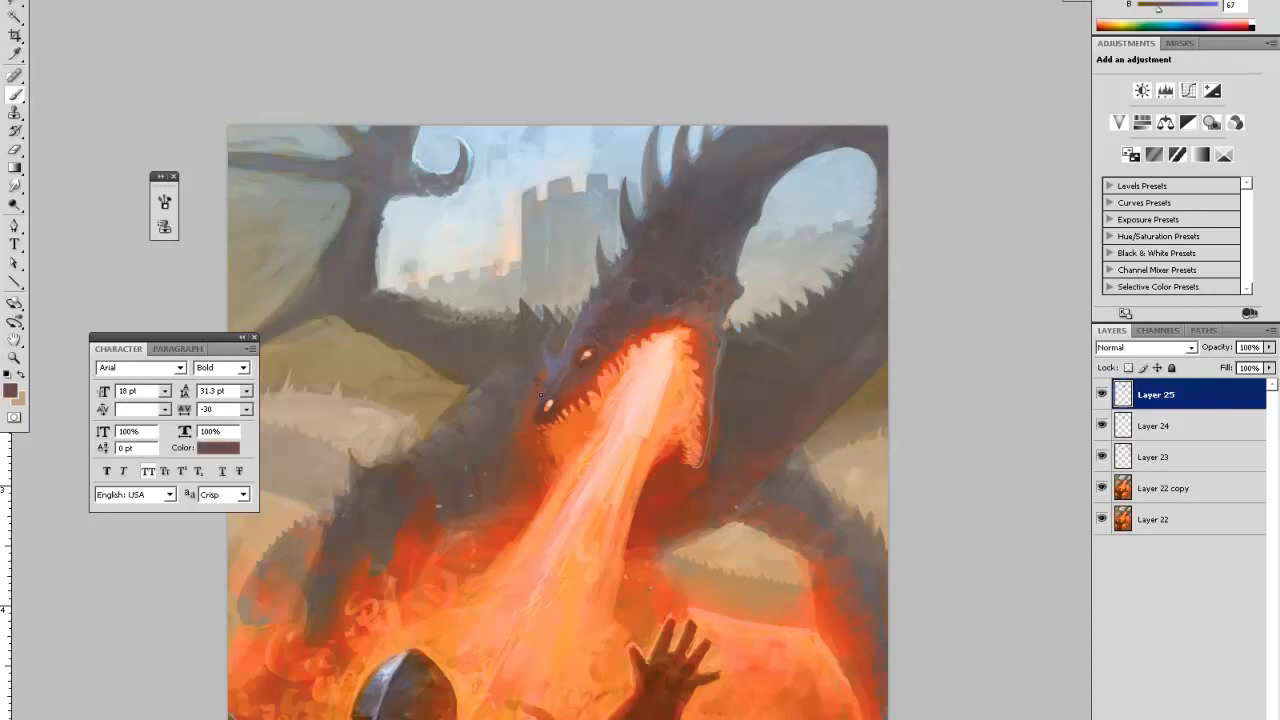
- Refine the snout spike and the ridge in front of the eye with sampled grey-violet and dark tones
key("i")
left_click(557, 345)
key("b")
key("i")
key("b")
key("i")
left_click(560, 371)
key("x")
left_click(566, 350)
key("b")
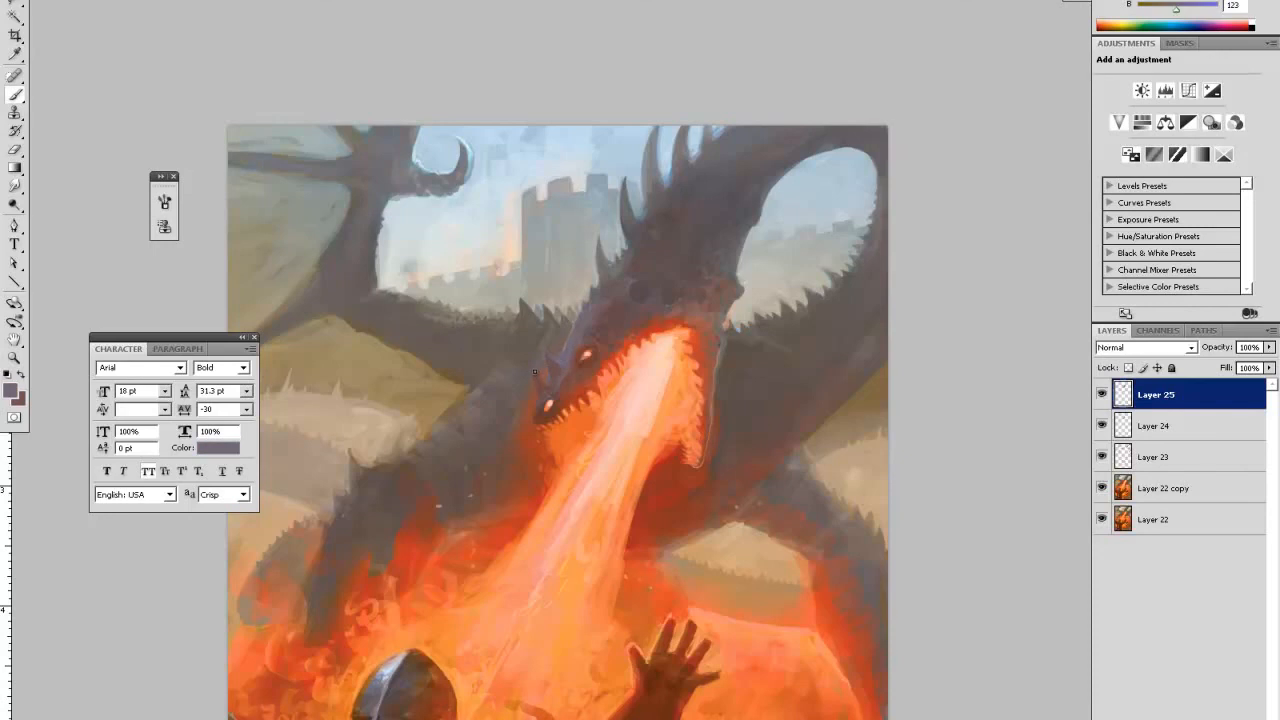
- Reshape the edge above the dragon's nostril with sampled reddish browns, adding a small bump at the snout's tip
key("i")
left_click(546, 384)
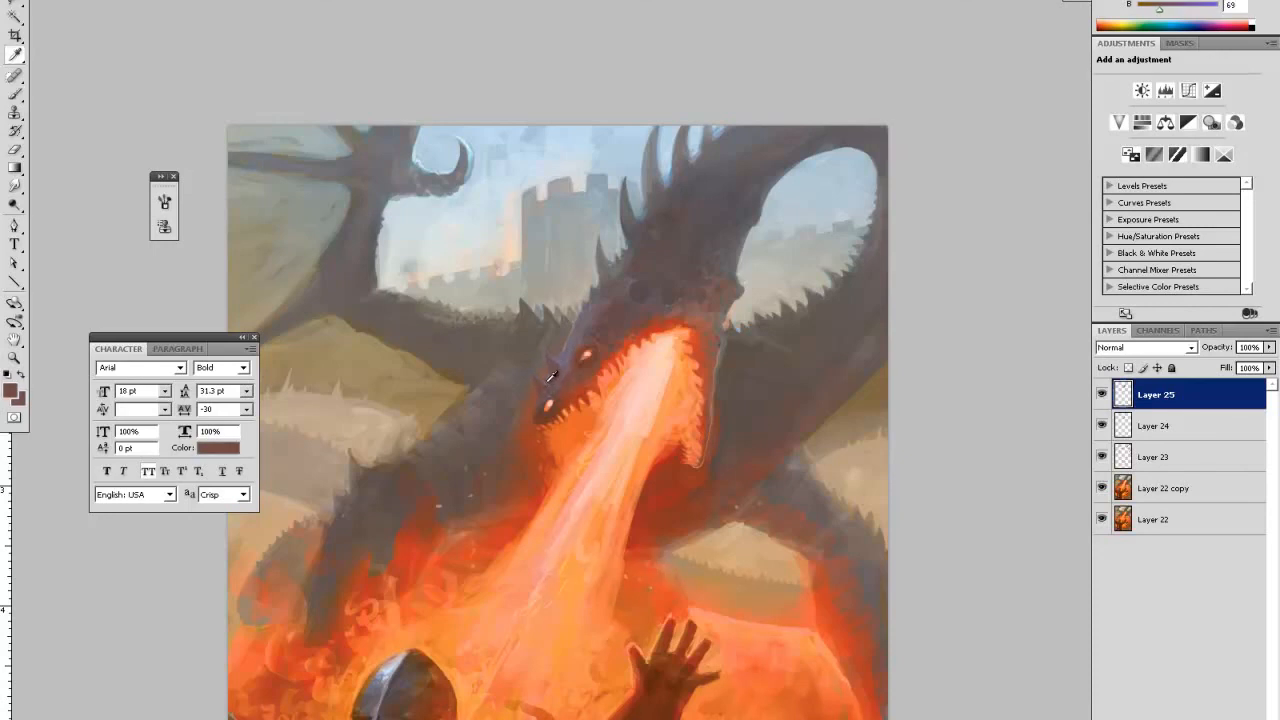
key("b")
left_click_drag(550, 383, 554, 375)
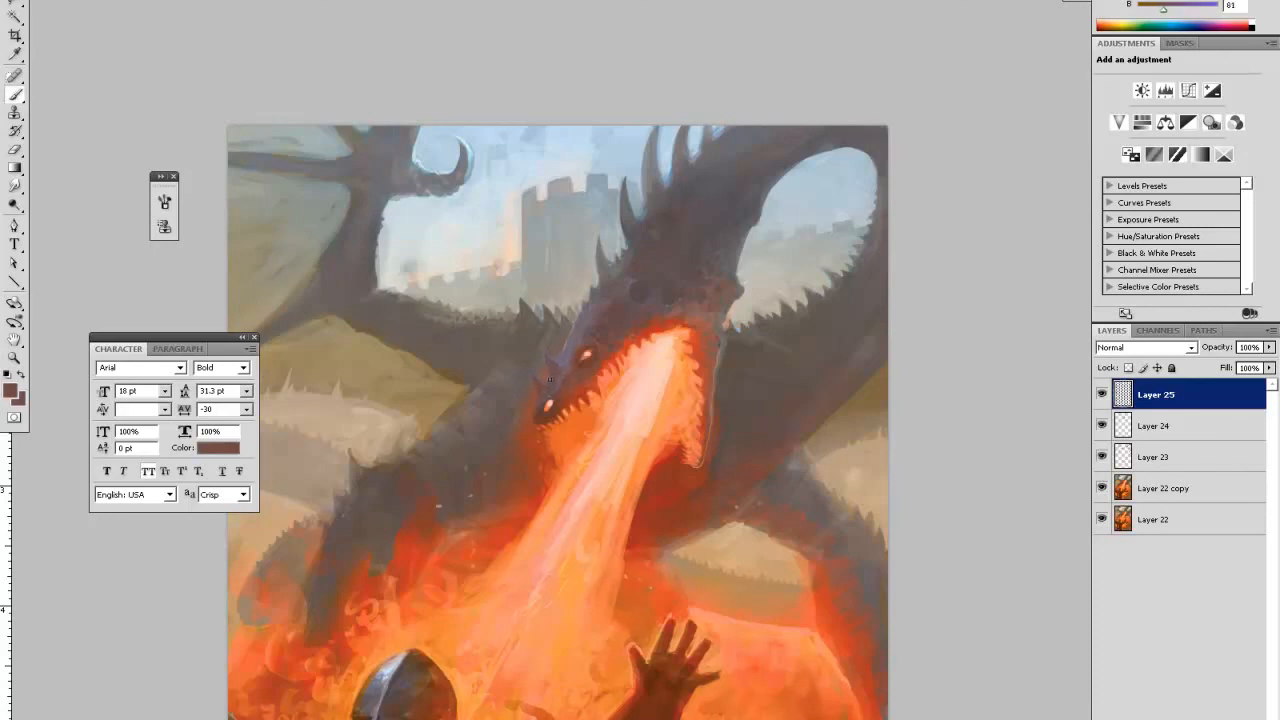
key("i")
left_click(542, 408)
key("b")
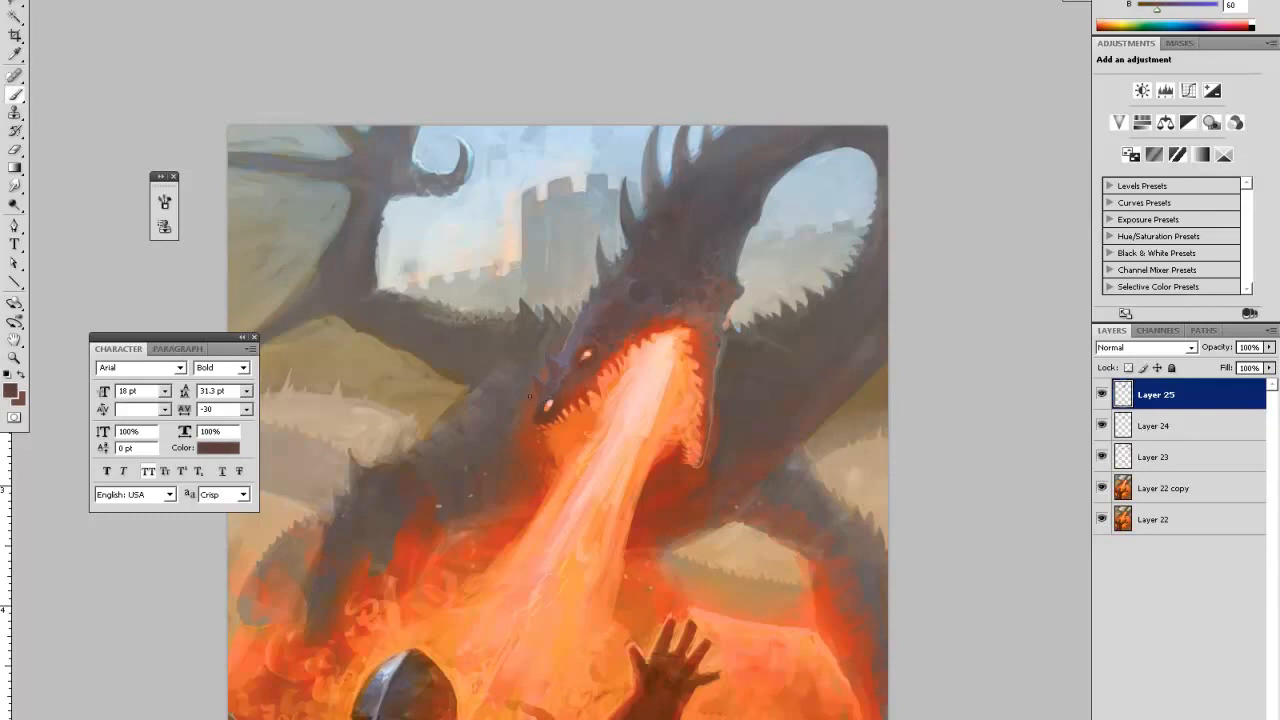
left_click_drag(532, 400, 534, 408)
- Touch up the ridge between the dragon's eye and nostril with sampled grey-violet and reddish brown
key("i")
left_click(572, 350)
key("b")
key("i")
left_click(563, 363)
key("b")
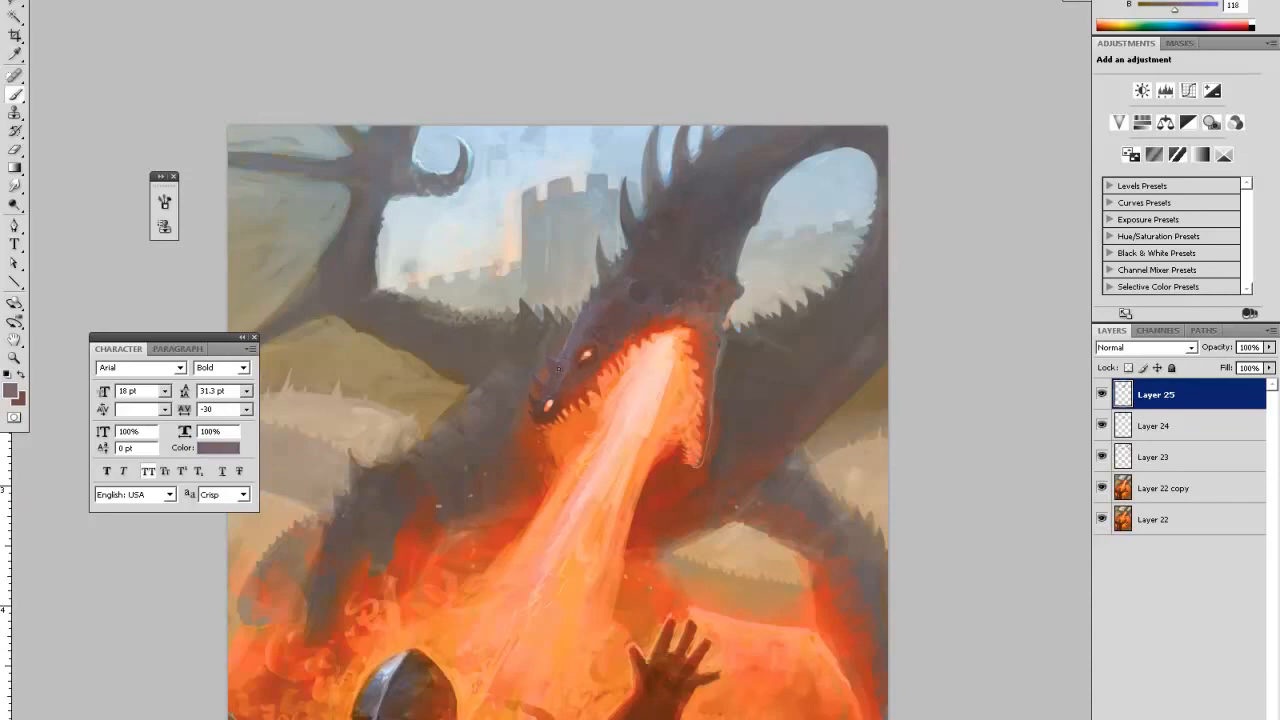
key("x")
left_click(555, 354, "alt")
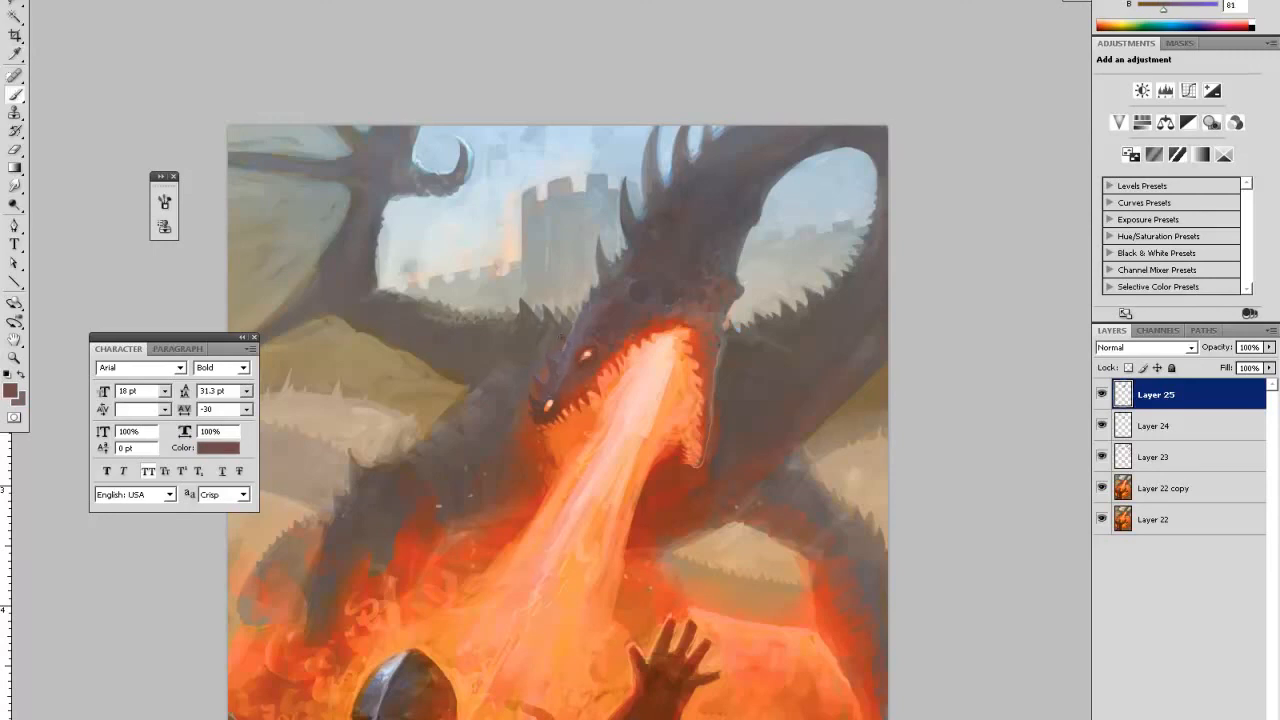
- Brush grey-violet along the top edge of the dragon's snout in front of the eye
key("x")
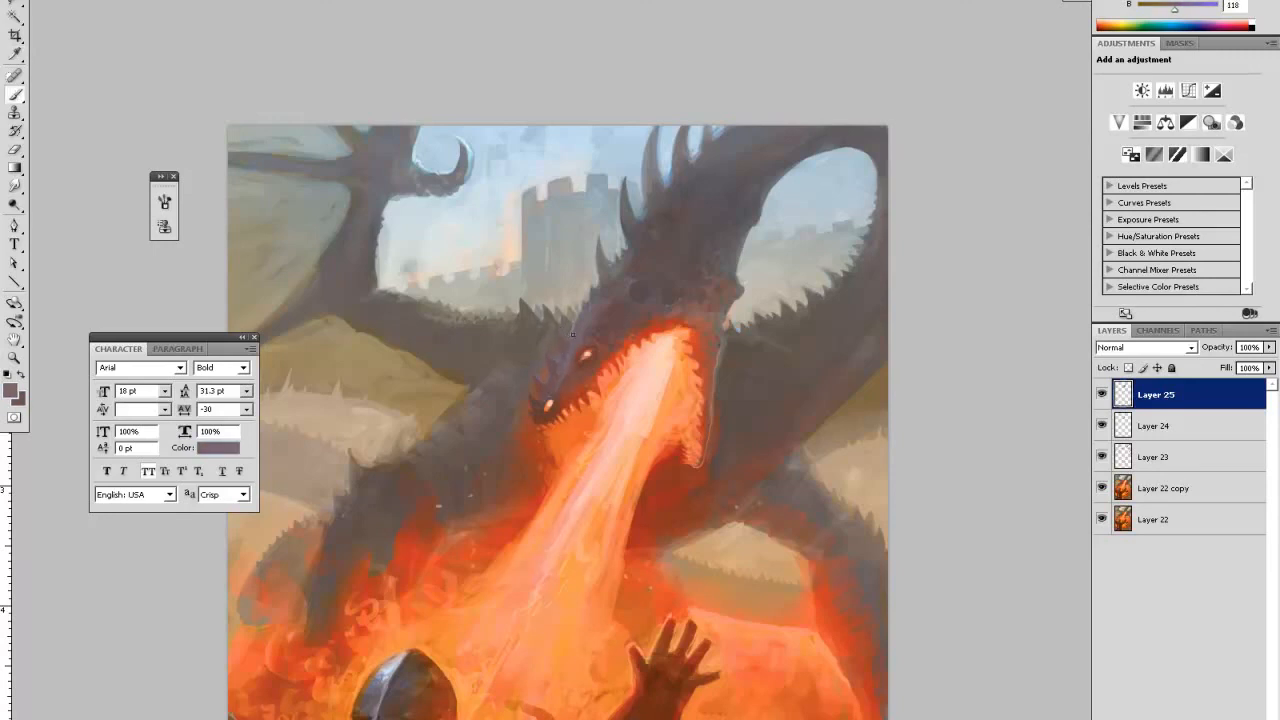
left_click_drag(567, 357, 550, 379)
key("x")
key("ctrl+minus")
key("ctrl+minus")
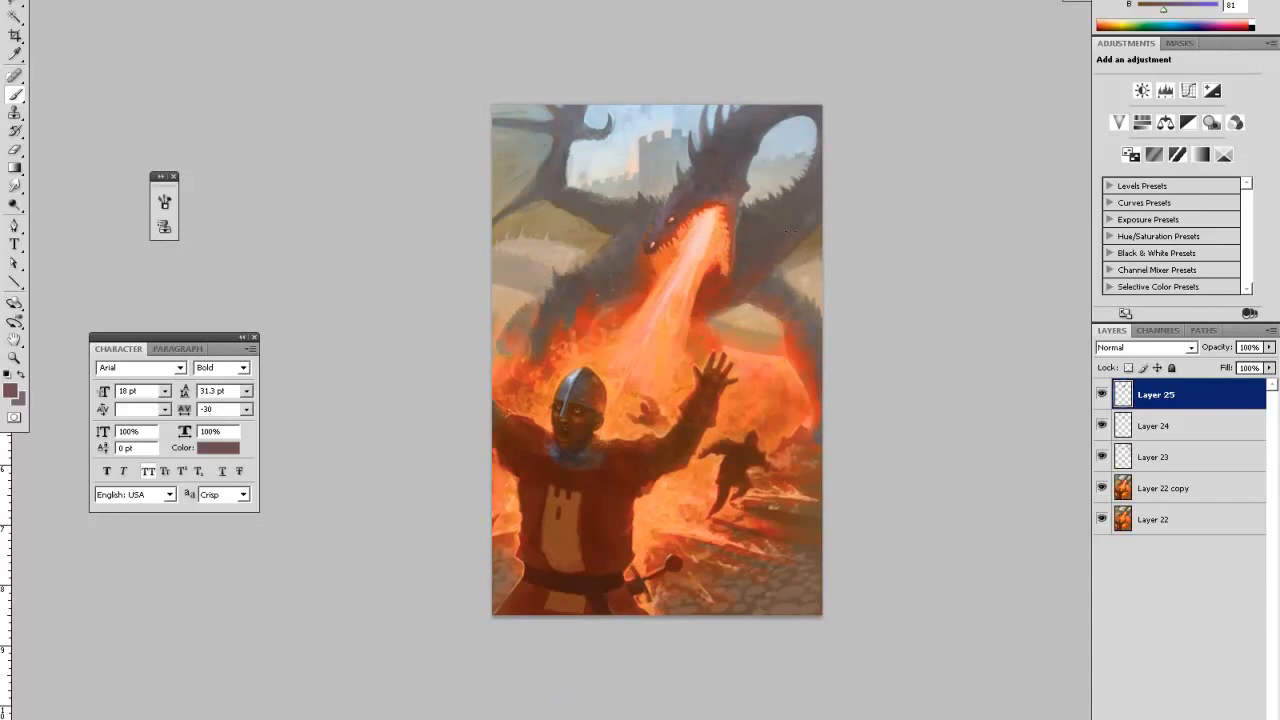
- Sample a pale grey from the background castle tower and add a new layer for painting haze
key("z")
left_click(728, 147)
left_click(714, 100)
left_click(662, 177)
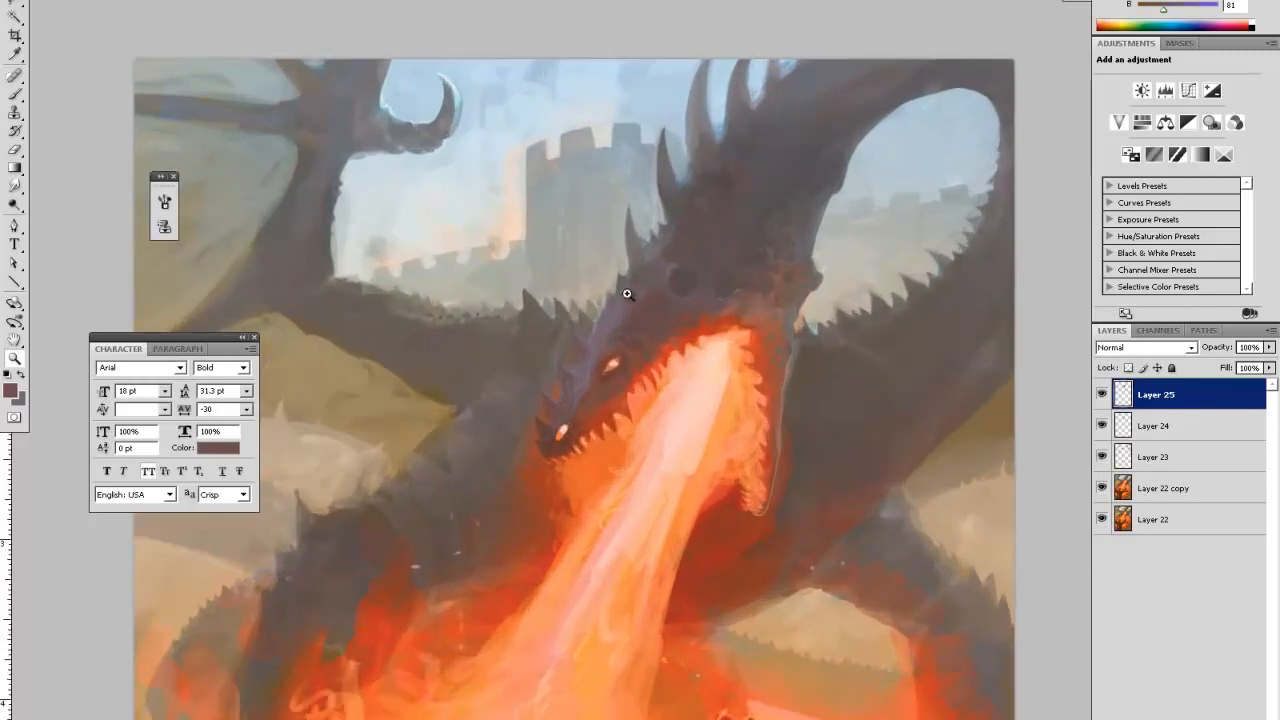
key("i")
left_click(576, 240)
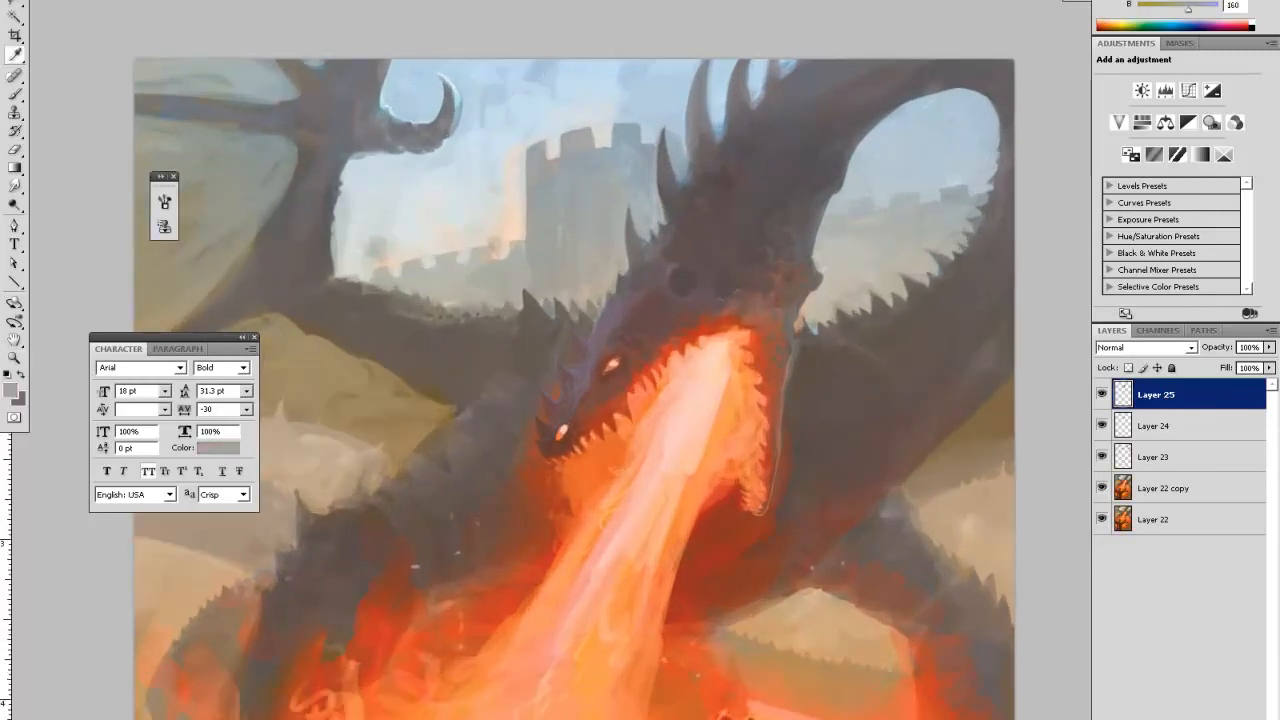
key("ctrl+shift+alt+n")
key("b")
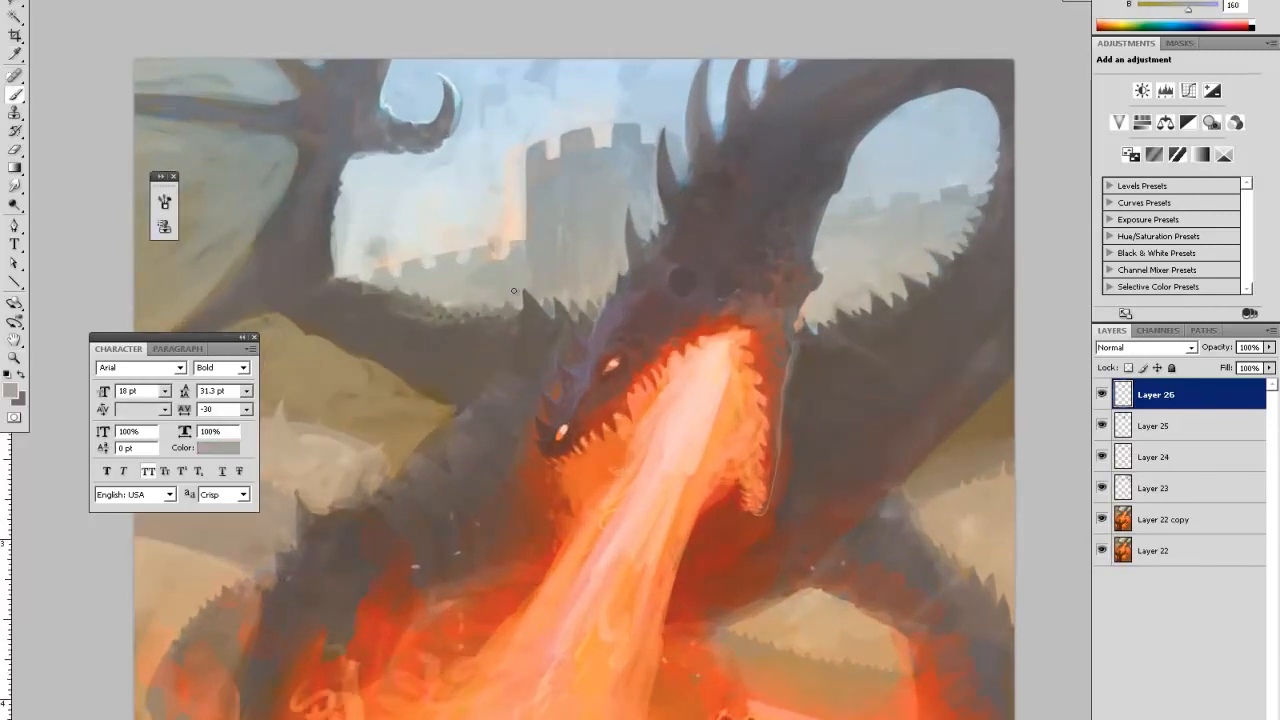
- Paint translucent grey haze over the dragon's spiny back between the castle and the snout
right_click(585, 272)
left_click(642, 307)
left_click_drag(525, 302, 545, 335)
mouse_move(575, 283)
left_mouse_down()
mouse_move(555, 340)
mouse_move(586, 280)
mouse_move(535, 375)
left_mouse_up()
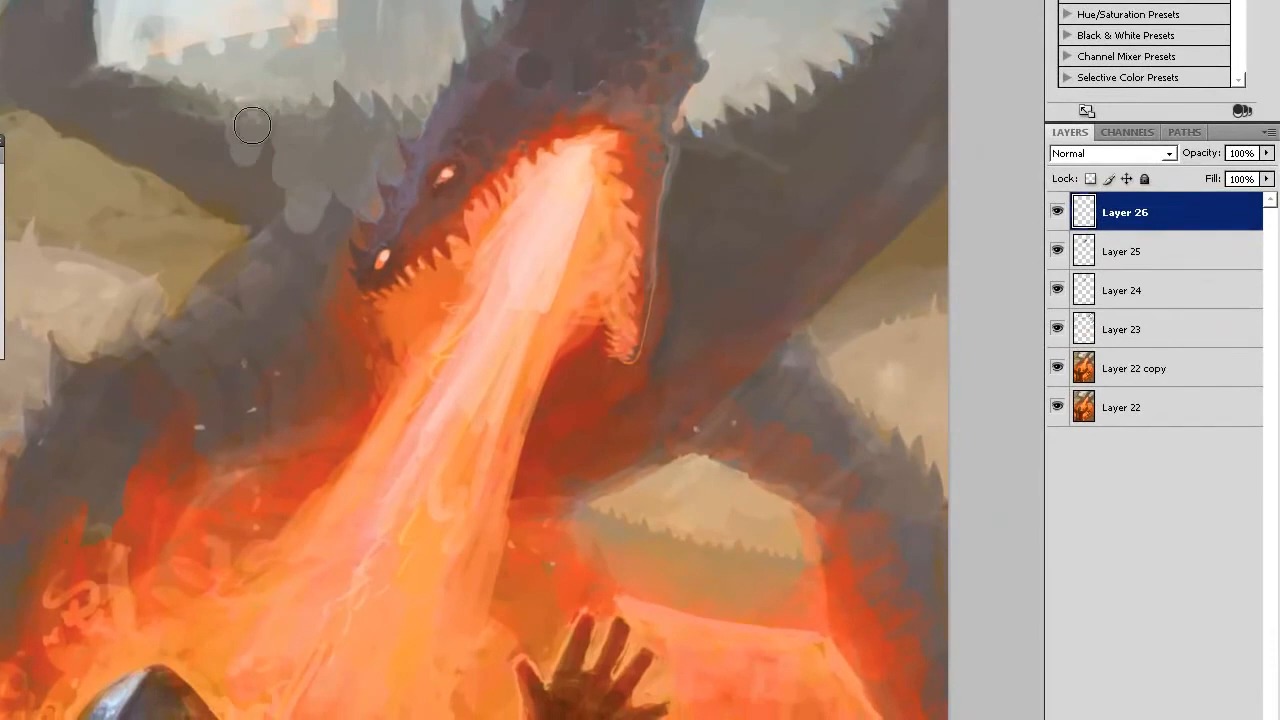
mouse_move(252, 125)
left_mouse_down()
mouse_move(335, 195)
mouse_move(358, 238)
mouse_move(371, 163)
mouse_move(329, 127)
mouse_move(215, 130)
mouse_move(280, 198)
mouse_move(305, 167)
mouse_move(322, 265)
mouse_move(215, 97)
left_mouse_up()
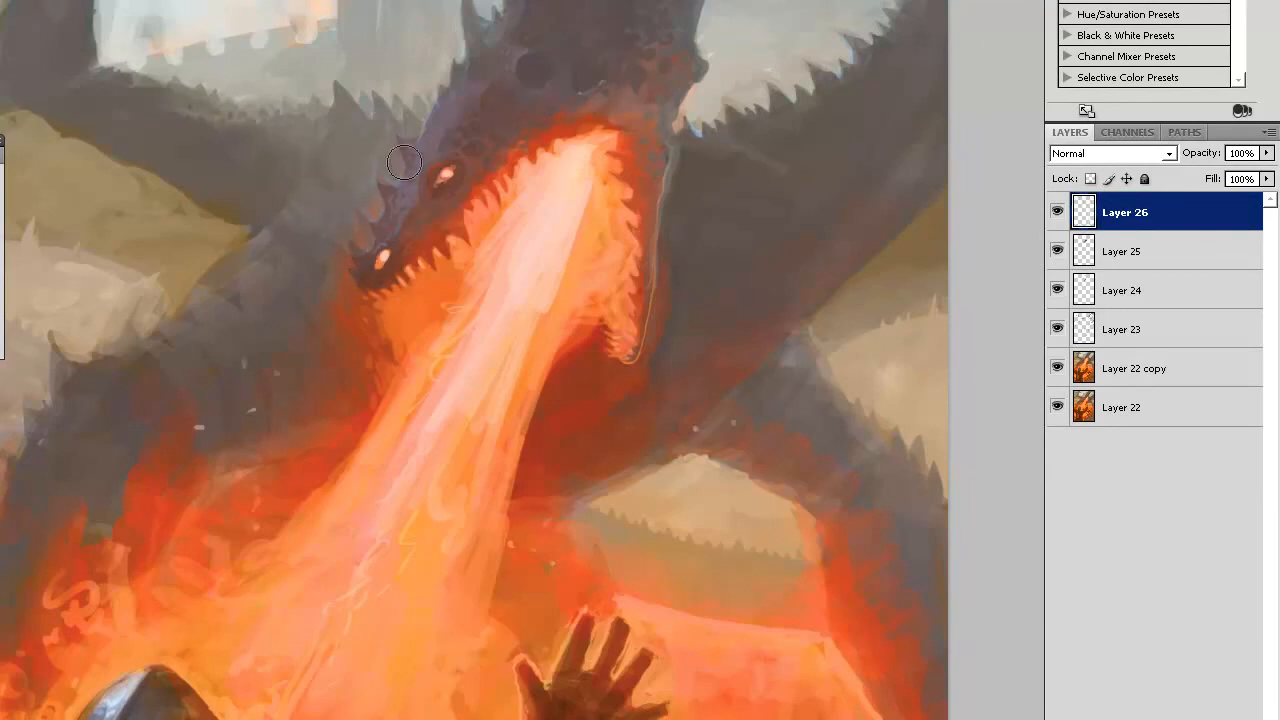
- Refine the haze beside the dragon's snout with a 25 px brush, erasing the excess and sampling a darker grey
right_click(378, 140)
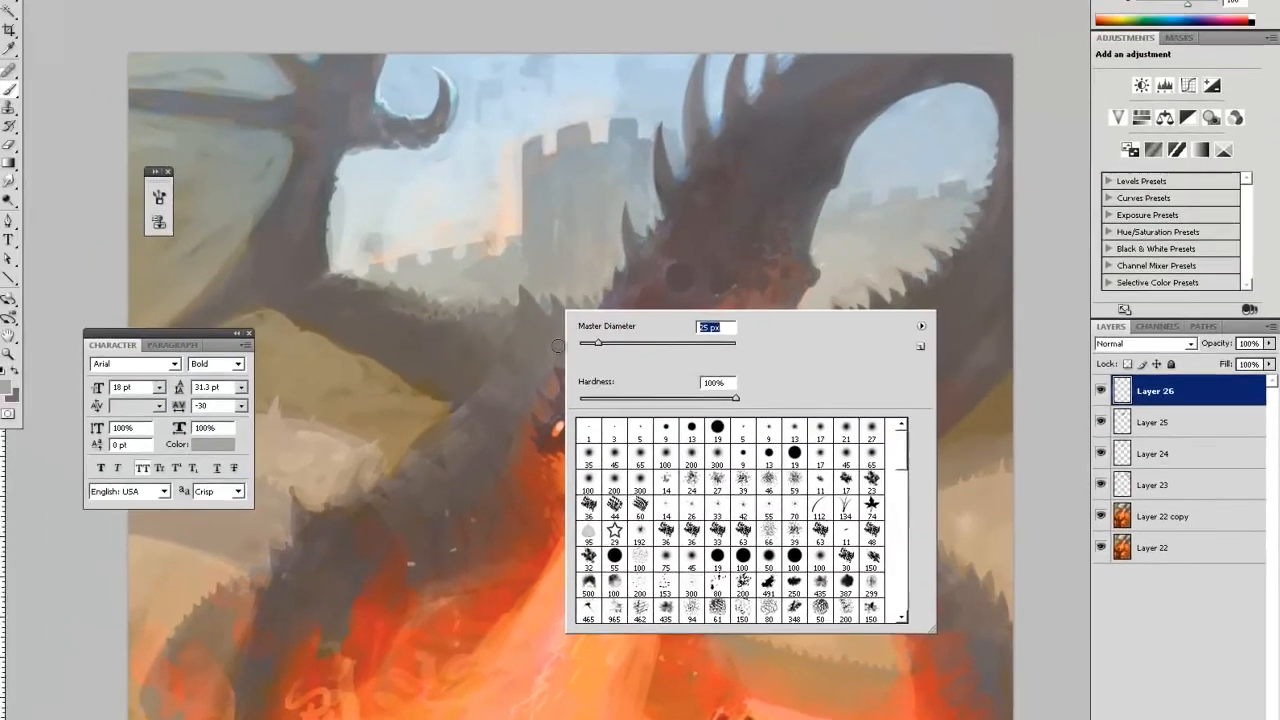
left_click_drag(558, 346, 567, 362)
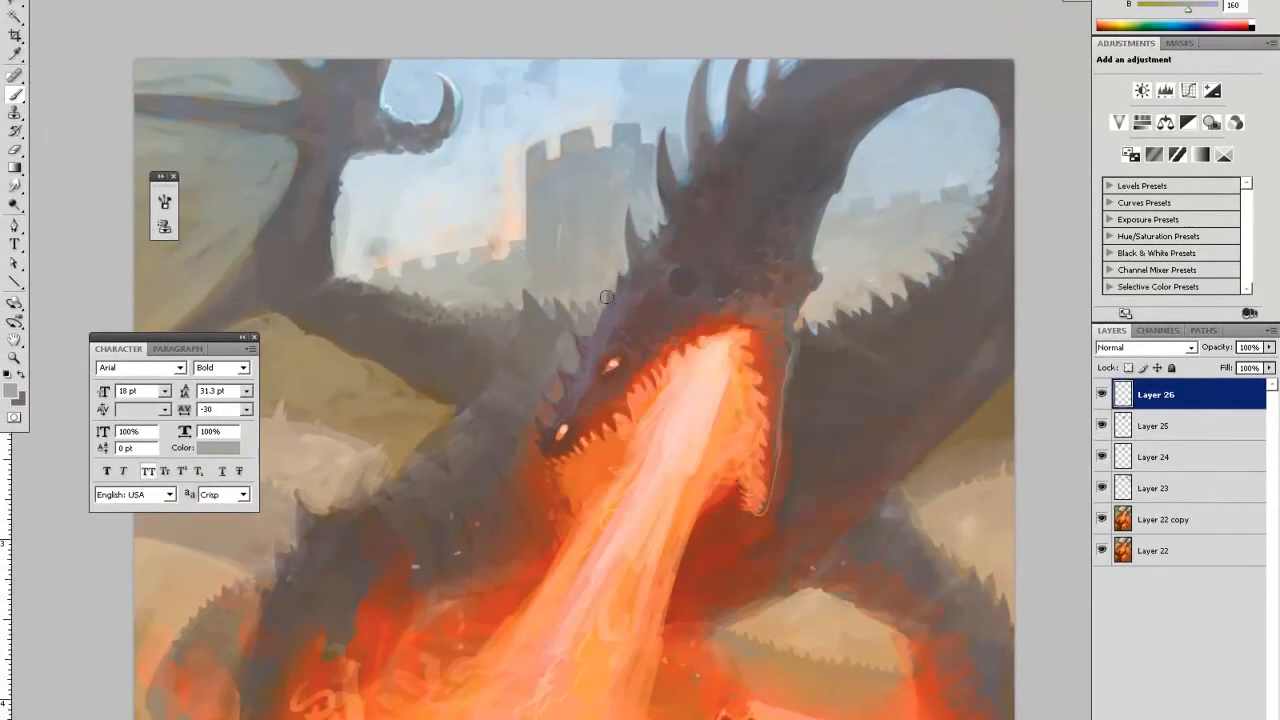
key("e")
key("b")
left_click_drag(556, 366, 551, 396)
key("e")
key("b")
left_click(544, 346, "alt")
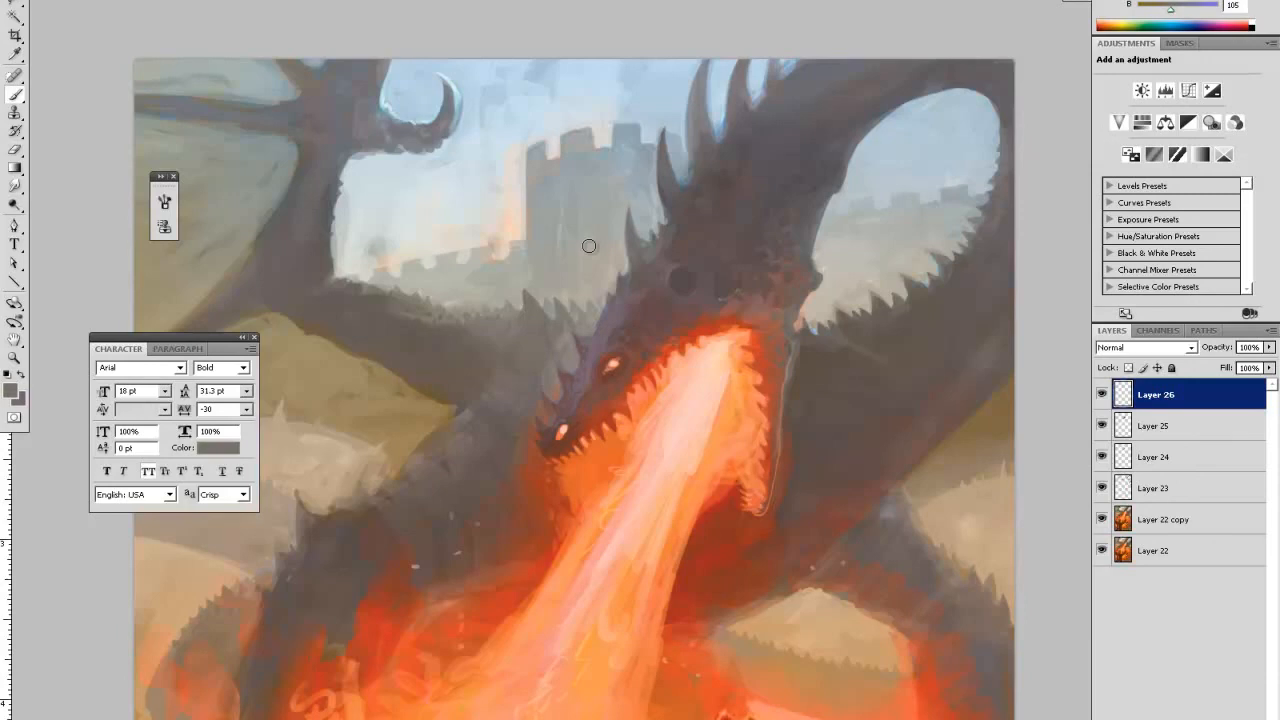
- Brush sampled light grey haze over the dragon's body behind the open jaw, cleaning it up with the Eraser
key("ctrl+0")
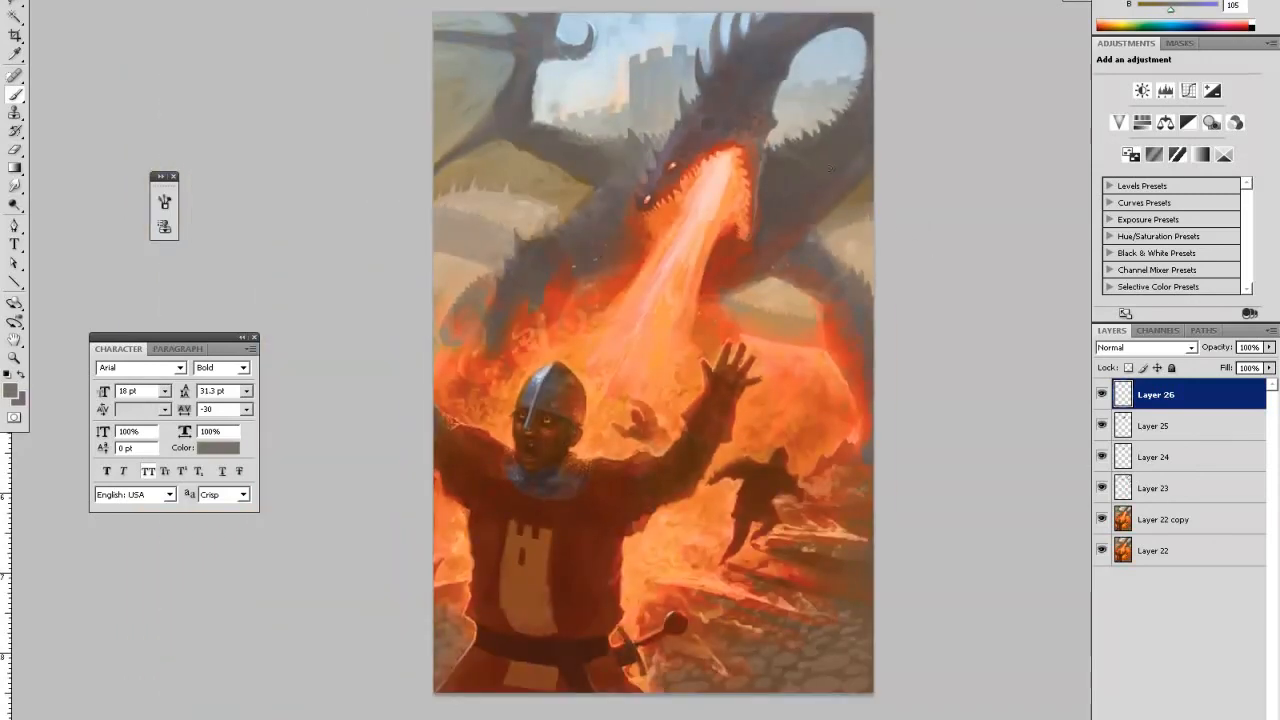
left_click(826, 107, "alt")
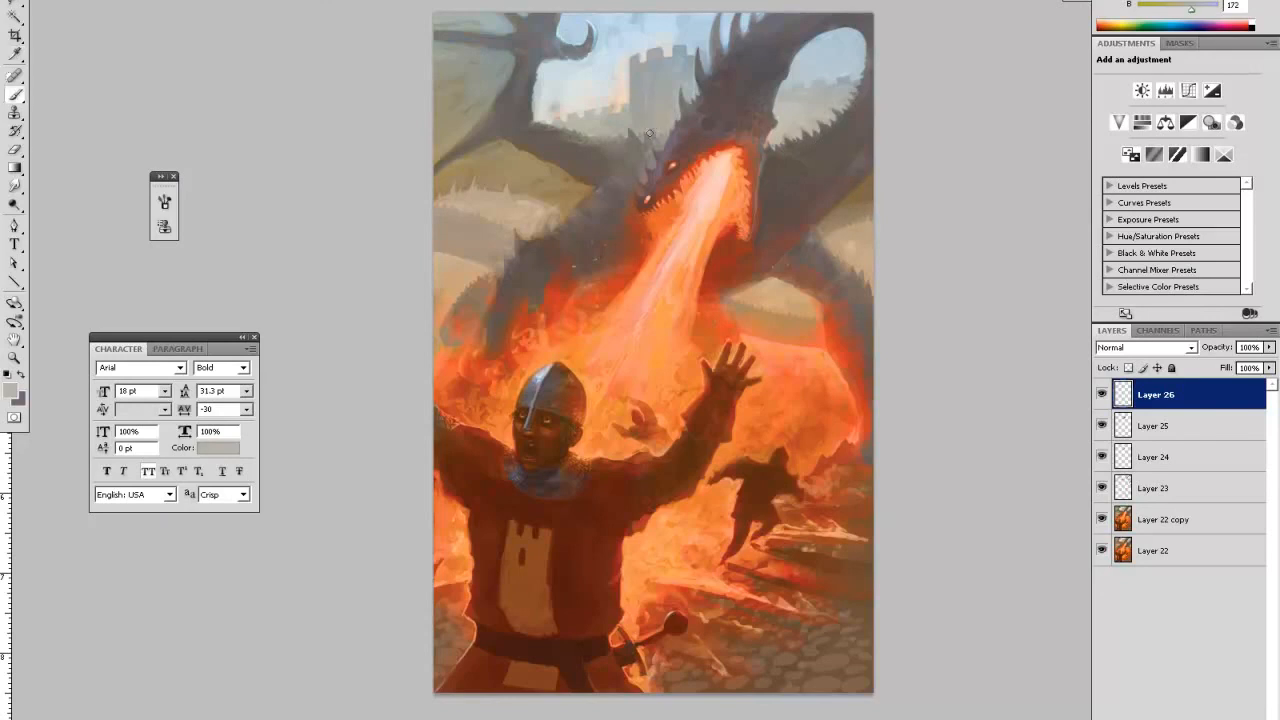
mouse_move(768, 146)
left_mouse_down()
mouse_move(765, 195)
mouse_move(780, 138)
mouse_move(768, 167)
mouse_move(818, 125)
mouse_move(786, 172)
left_mouse_up()
mouse_move(808, 138)
left_mouse_down()
mouse_move(786, 161)
mouse_move(812, 152)
mouse_move(768, 202)
mouse_move(775, 165)
mouse_move(762, 199)
mouse_move(834, 122)
mouse_move(794, 175)
left_mouse_up()
key("e")
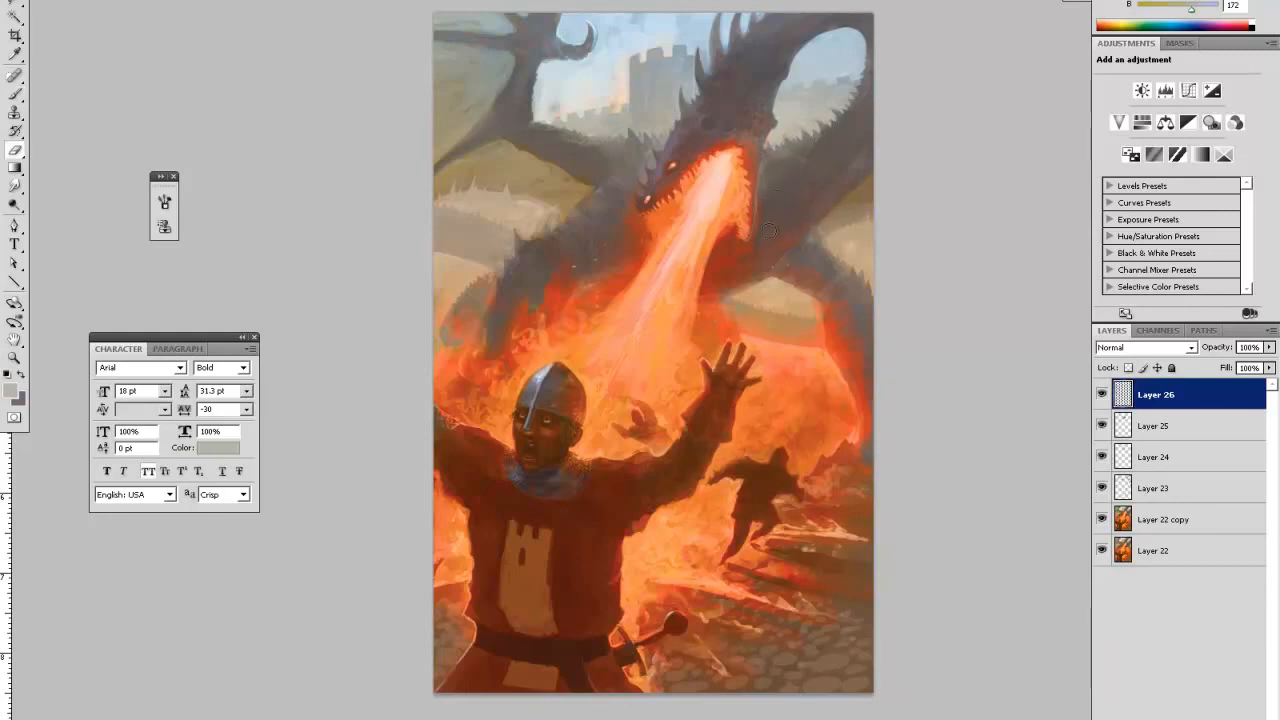
- Save the painting as a new Photoshop file named A_E08
key("z")
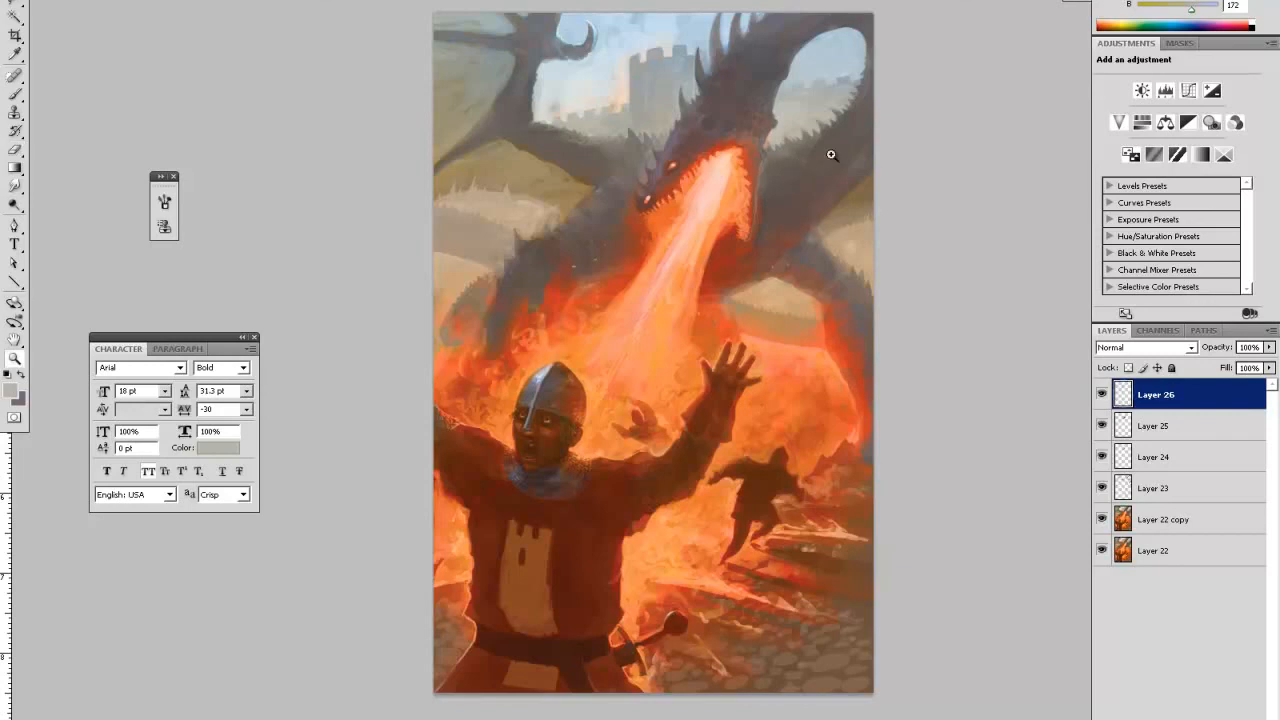
left_click(806, 152)
left_click_drag(800, 149, 776, 315)
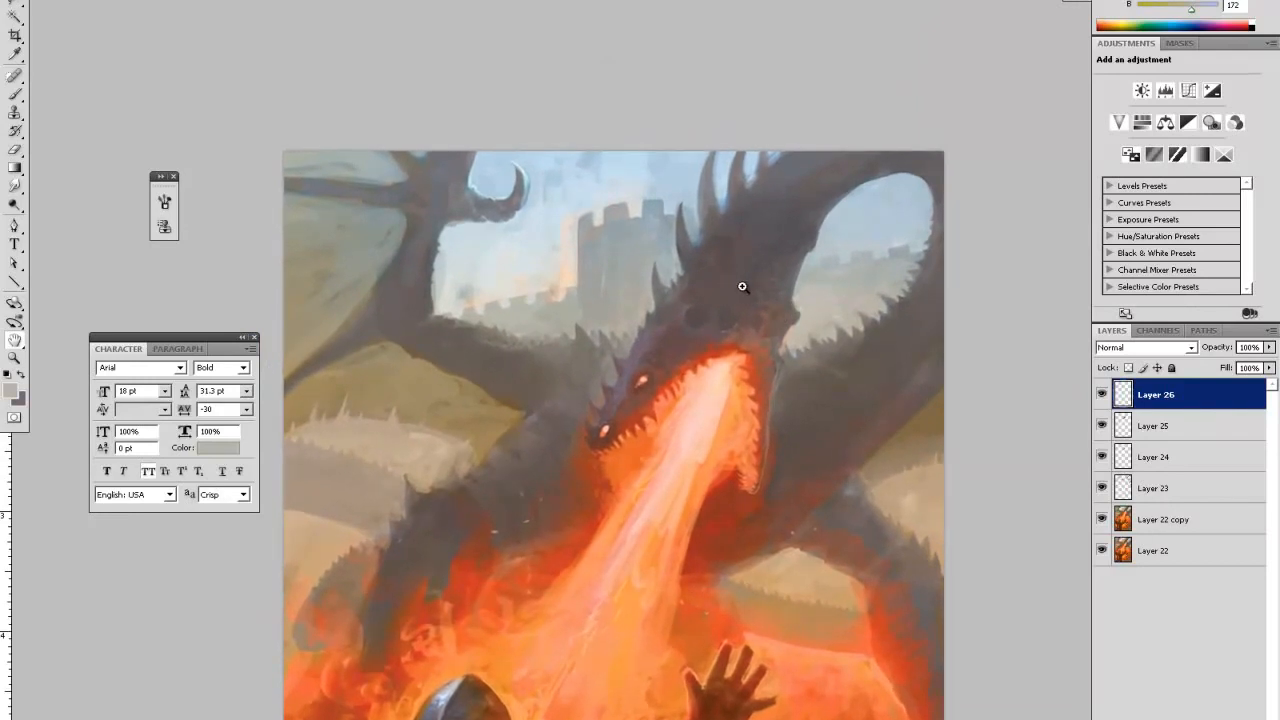
key("ctrl+shift+s")
type("A_E08")
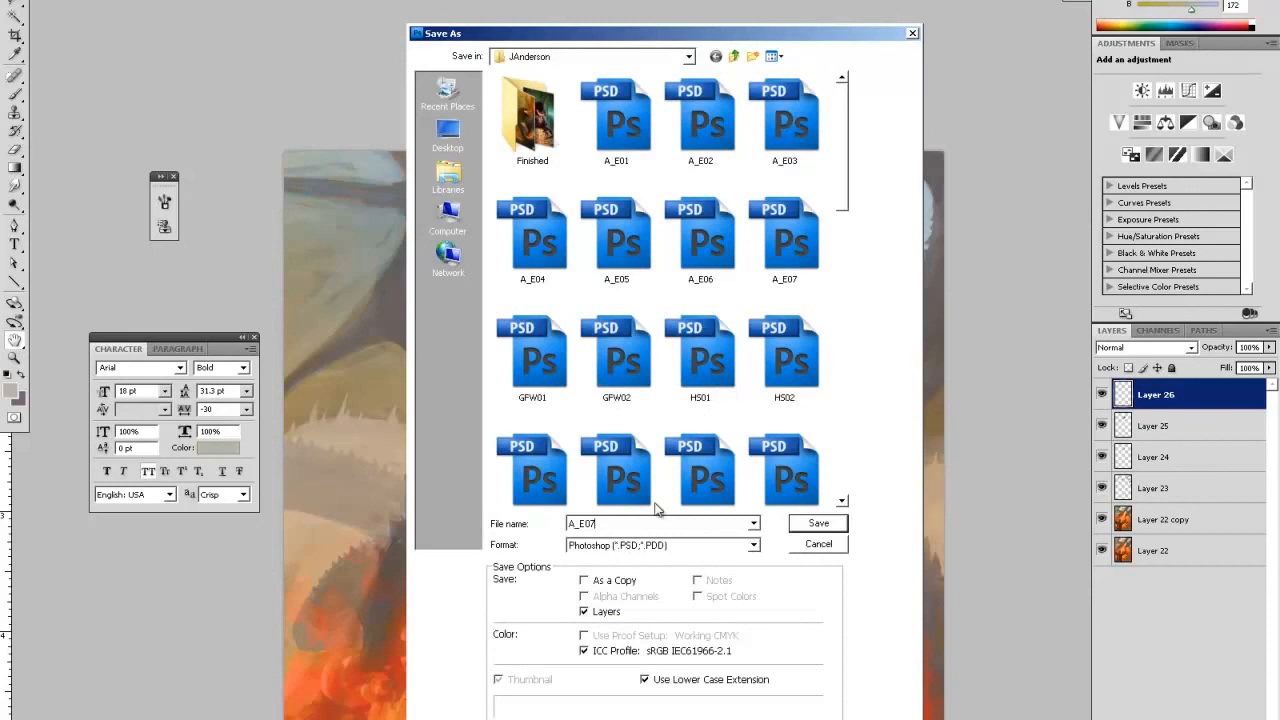
key("Return")
key("Return")
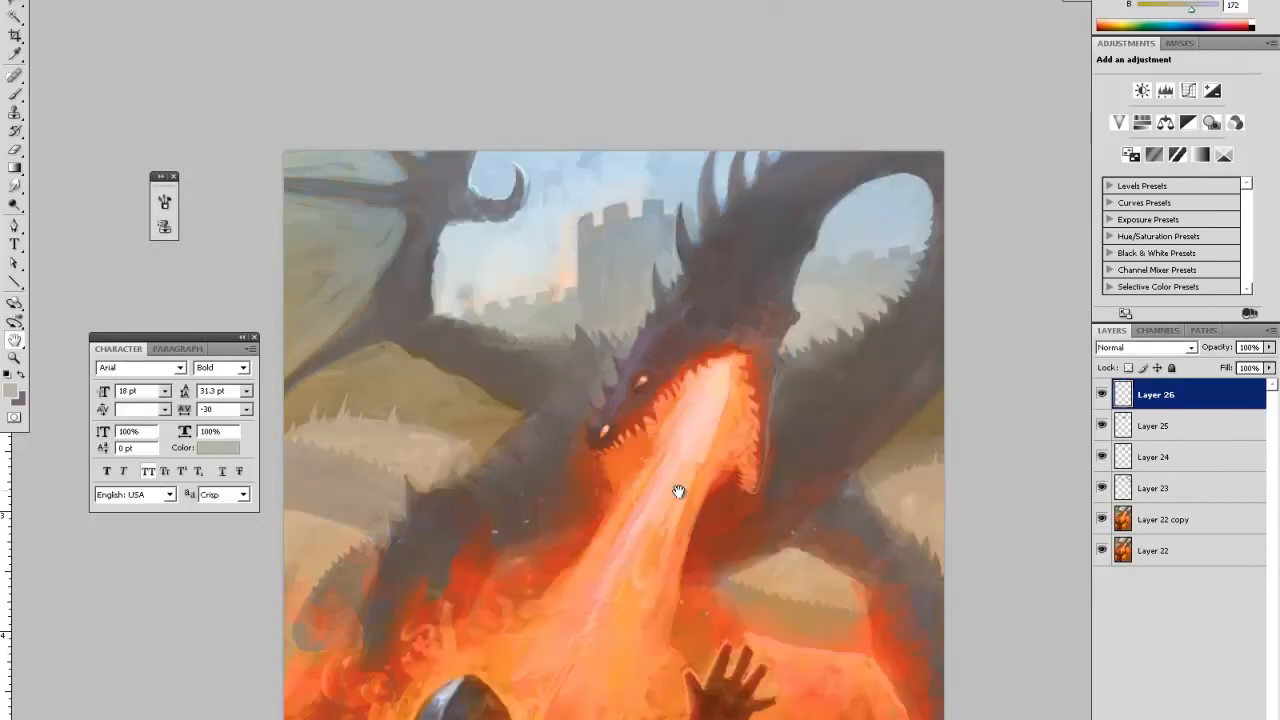
- Merge all visible layers into one and duplicate the merged layer
key("ctrl+shift+e")
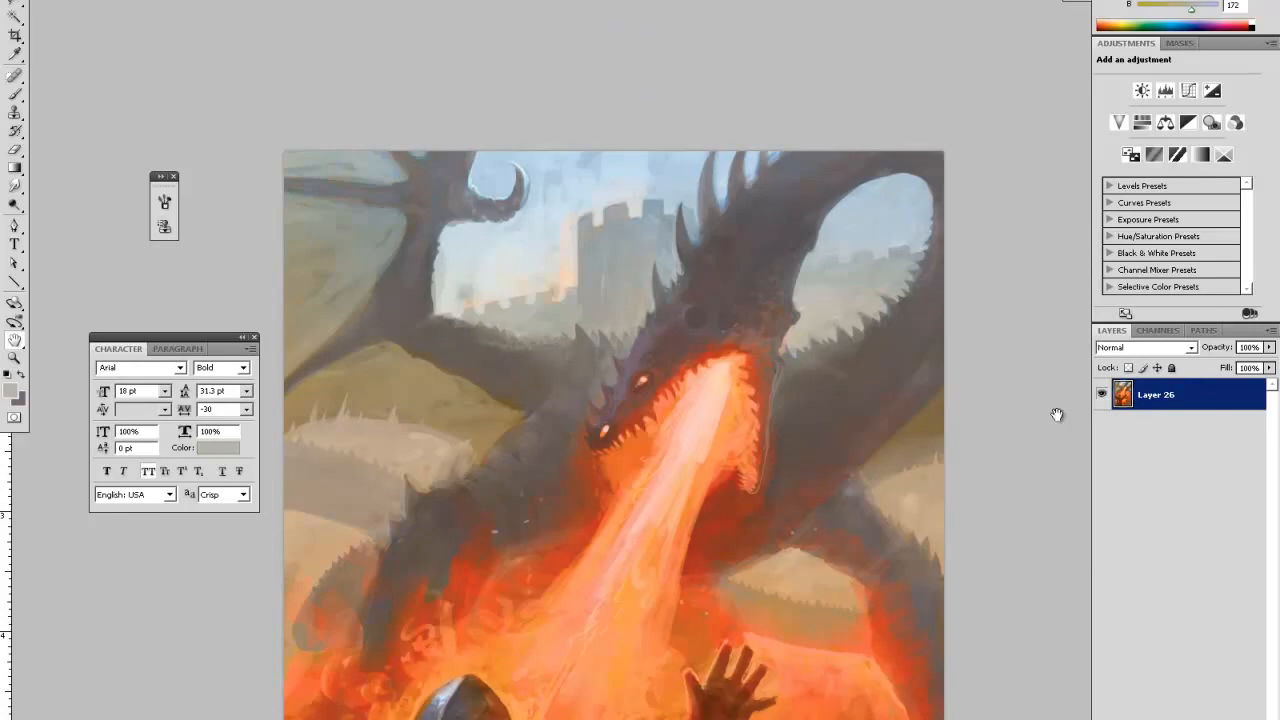
right_click(1152, 400)
left_click(1178, 465)
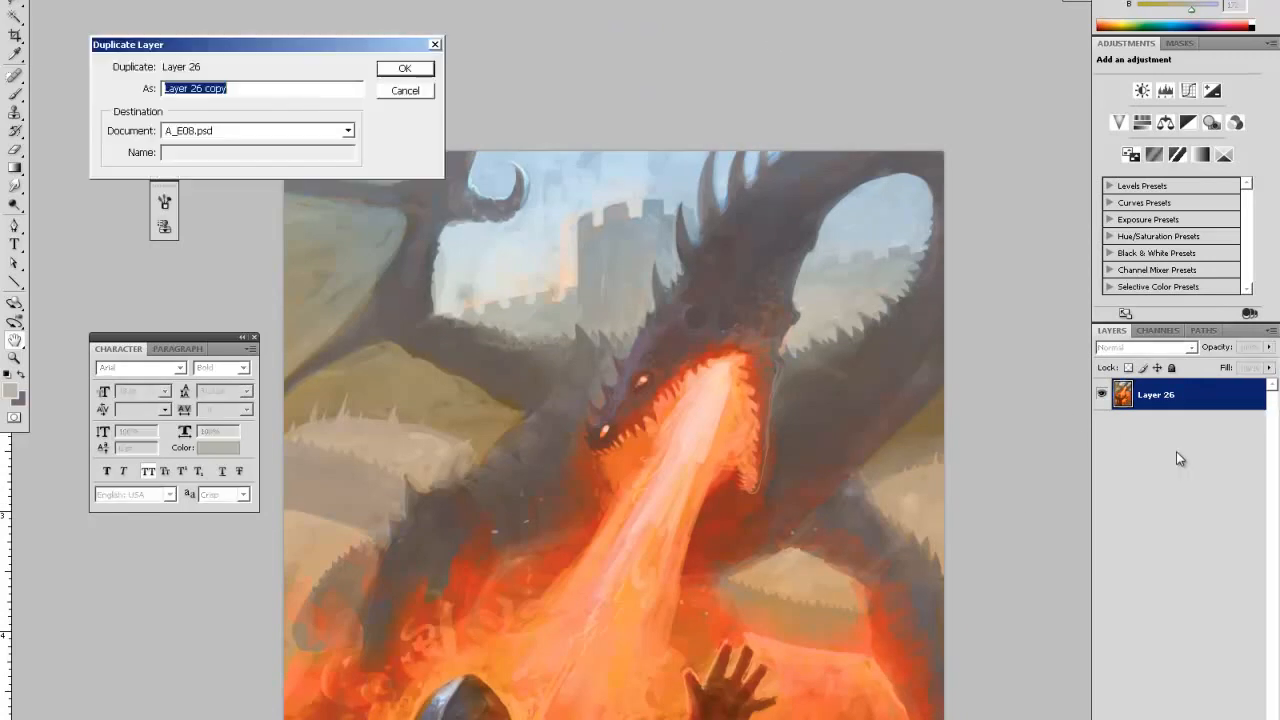
key("Return")
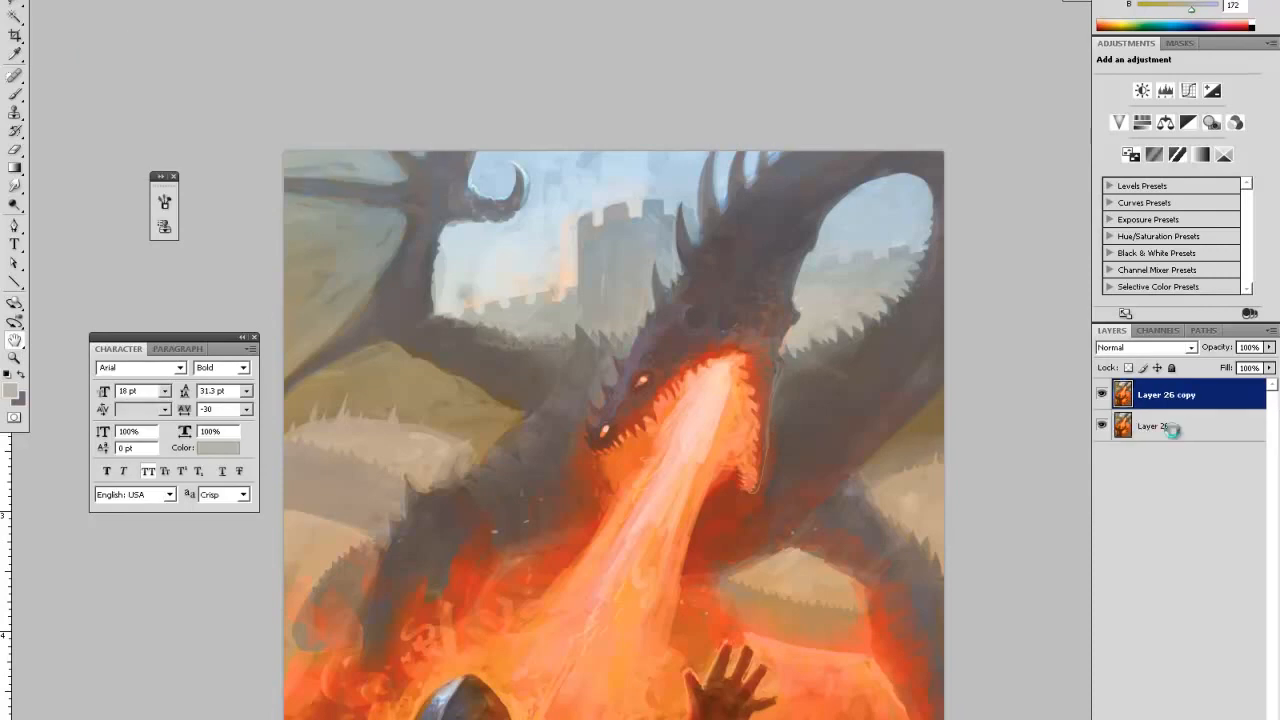
- Start Liquify on the duplicate layer, set the brush size to 185 and push the dragon's snout into shape
key("ctrl+shift+x")
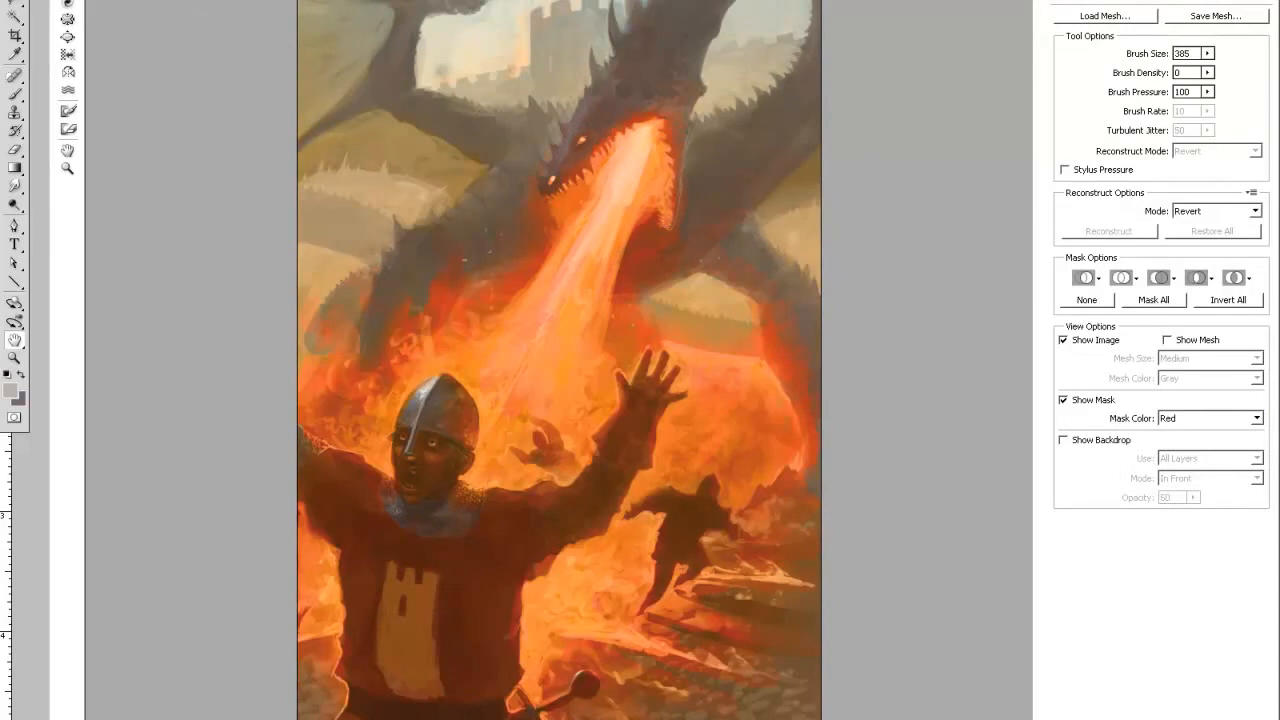
left_click(67, 168)
left_click(600, 136)
left_click(719, 169)
left_click(605, 177)
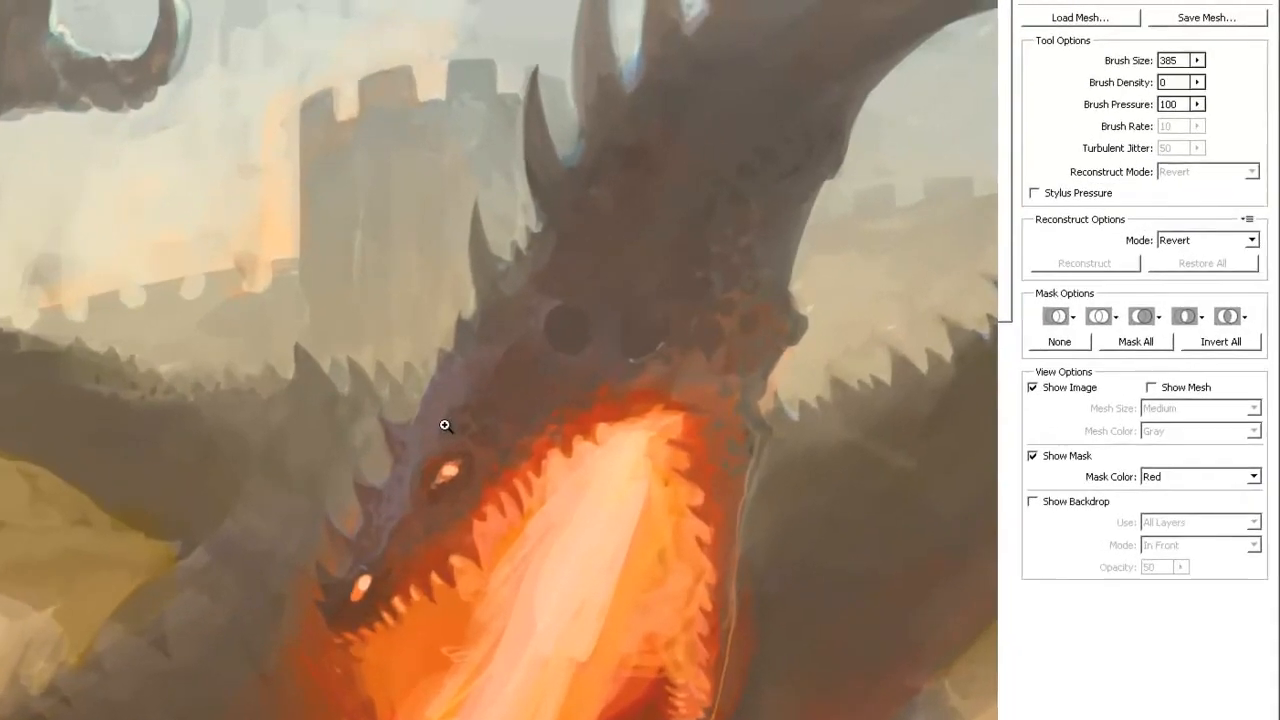
left_click_drag(424, 475, 336, 440)
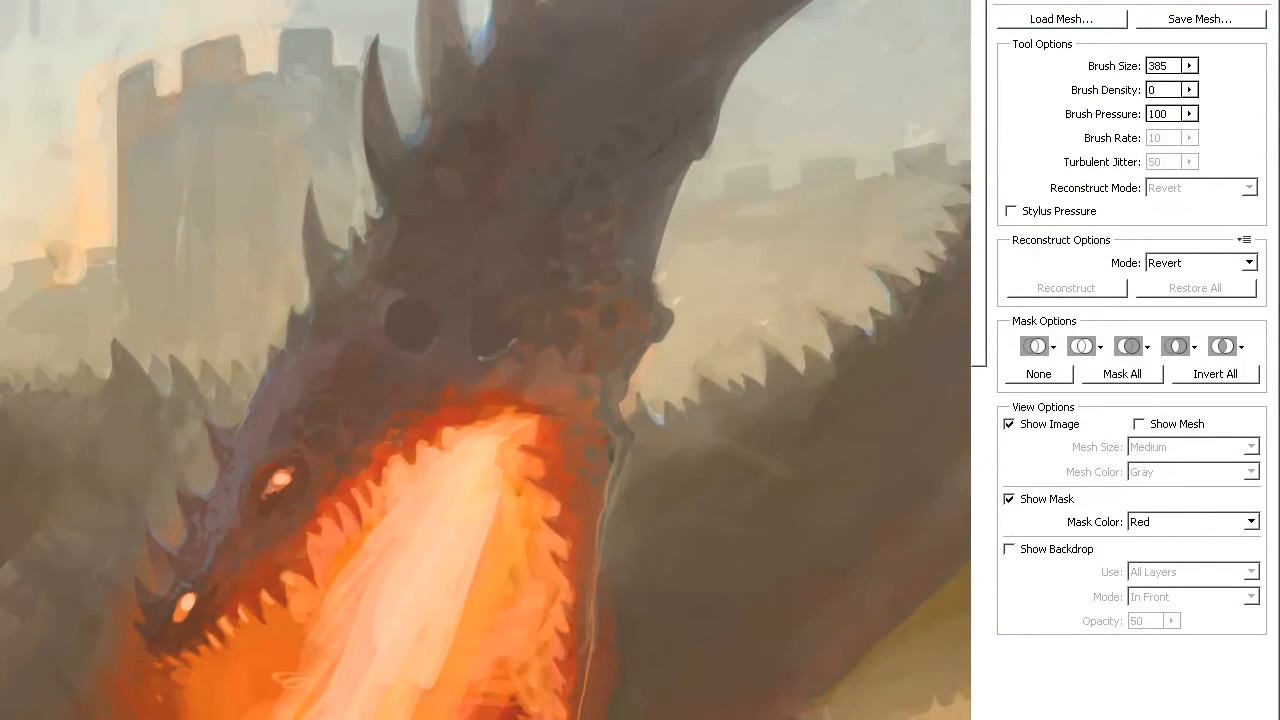
mouse_move(1114, 64)
left_mouse_down()
mouse_move(1086, 68)
mouse_move(1156, 66)
left_mouse_up()
mouse_move(260, 443)
left_mouse_down()
mouse_move(200, 501)
mouse_move(205, 527)
mouse_move(171, 540)
mouse_move(171, 578)
mouse_move(156, 580)
mouse_move(201, 539)
mouse_move(241, 439)
mouse_move(270, 423)
left_mouse_up()
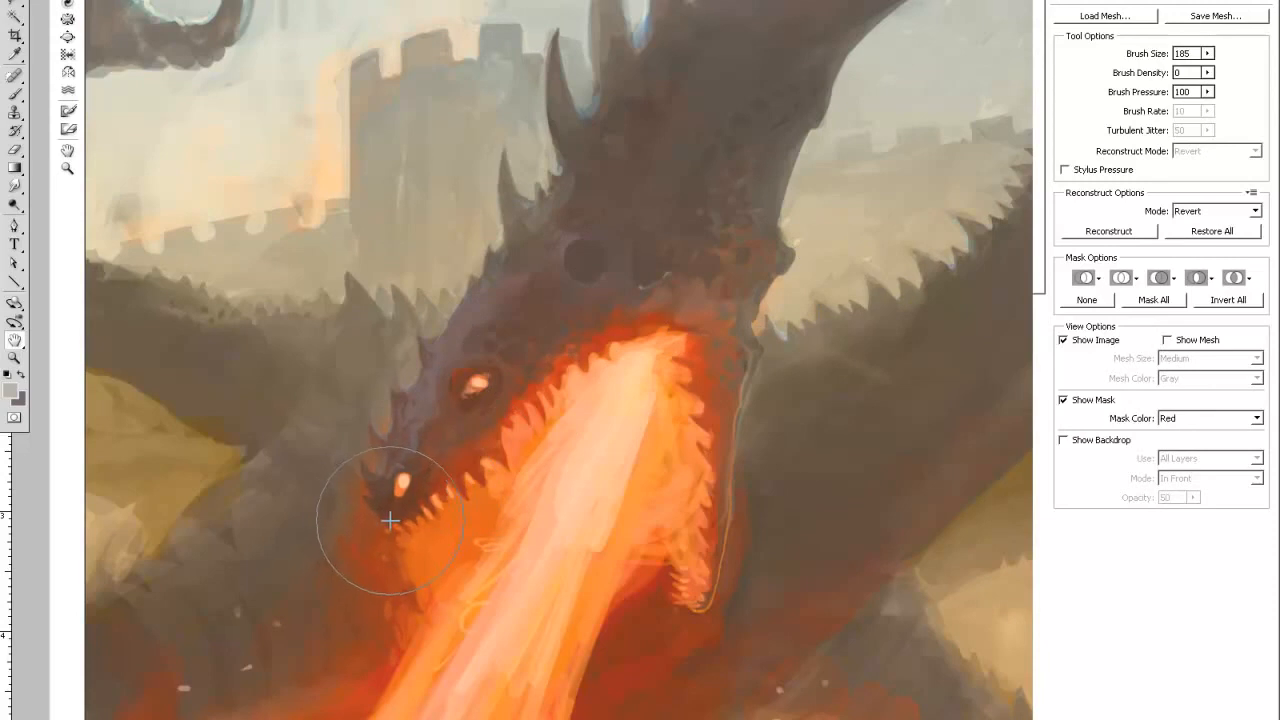
- Warp the dragon's lower jaw and jaw hinge with small pushes and apply the Liquify changes
left_click_drag(697, 624, 680, 613)
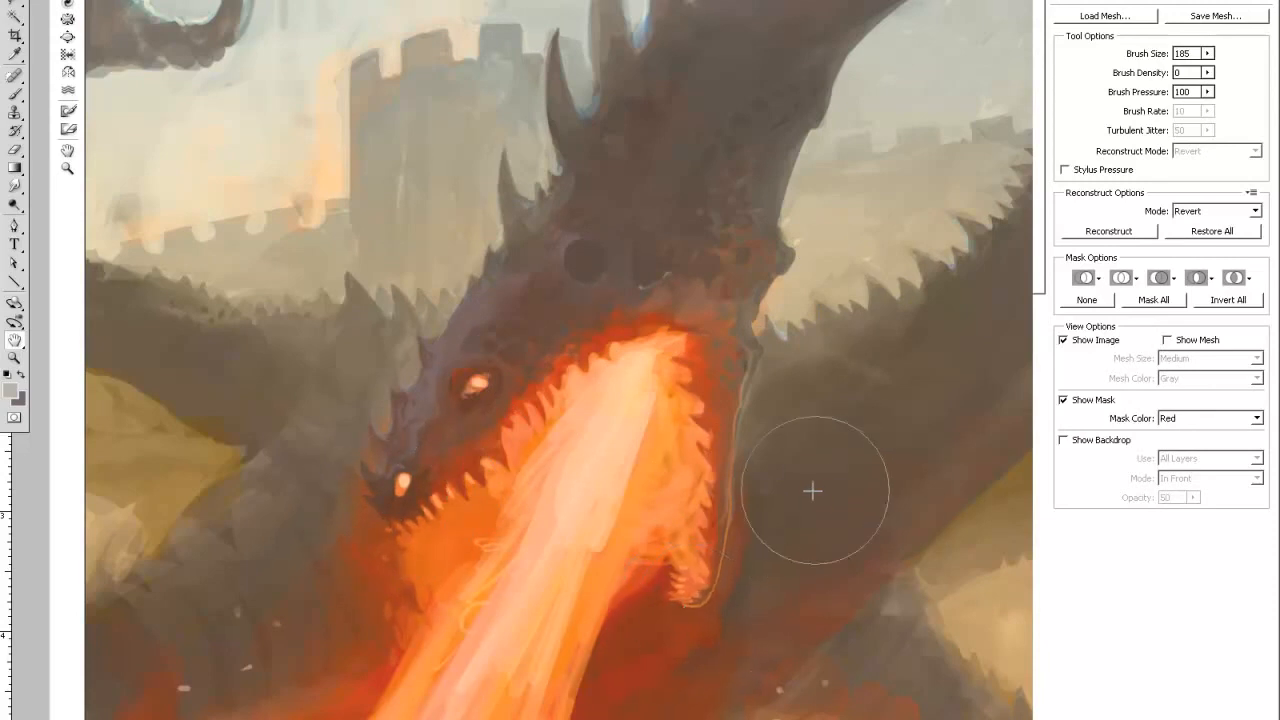
left_click_drag(740, 585, 726, 577)
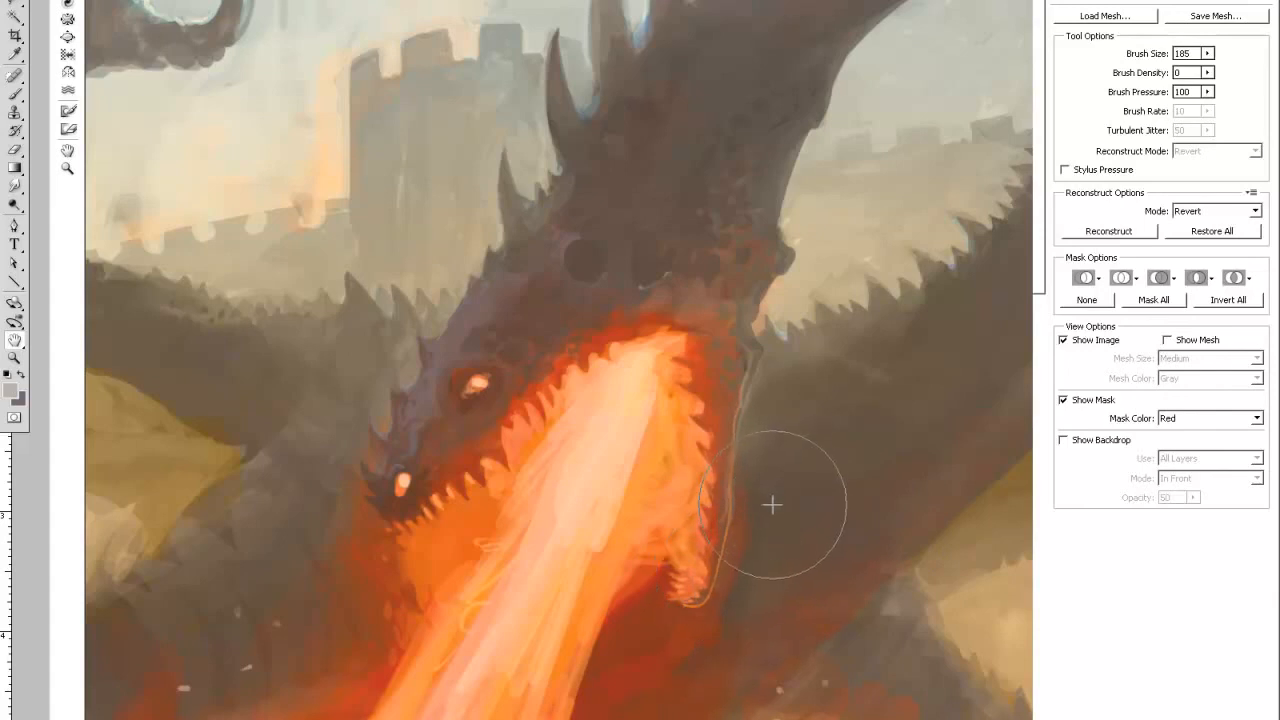
left_click_drag(757, 436, 764, 390)
left_click_drag(744, 491, 750, 486)
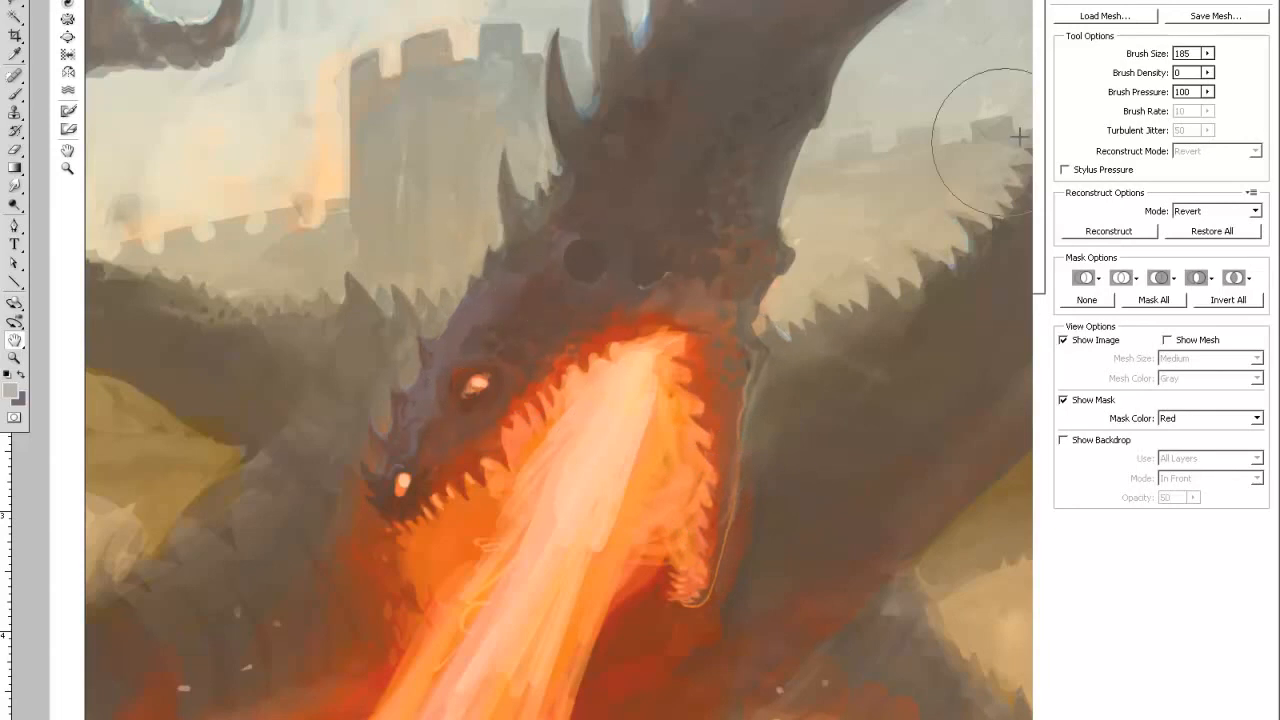
left_click(1105, 1)
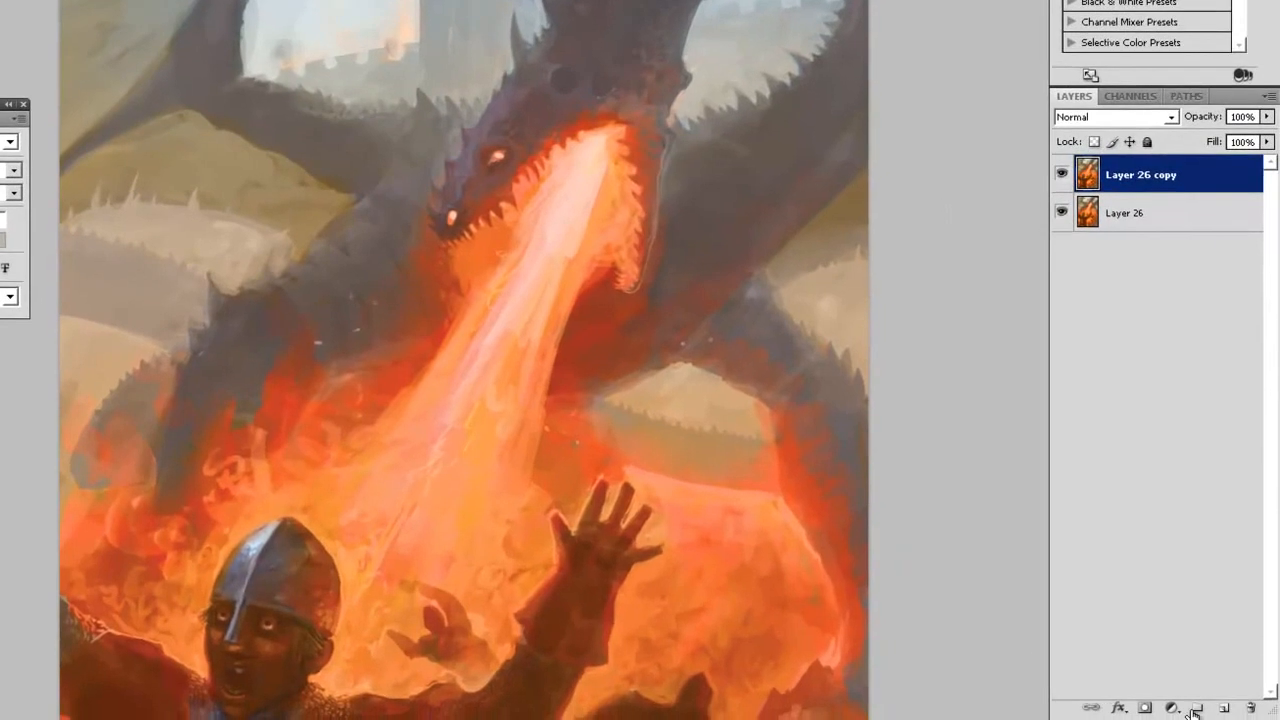
- Add a blank layer, copy the dragon's eye from the painted layer below onto its own layer and move it higher on the head
left_click(1224, 708)
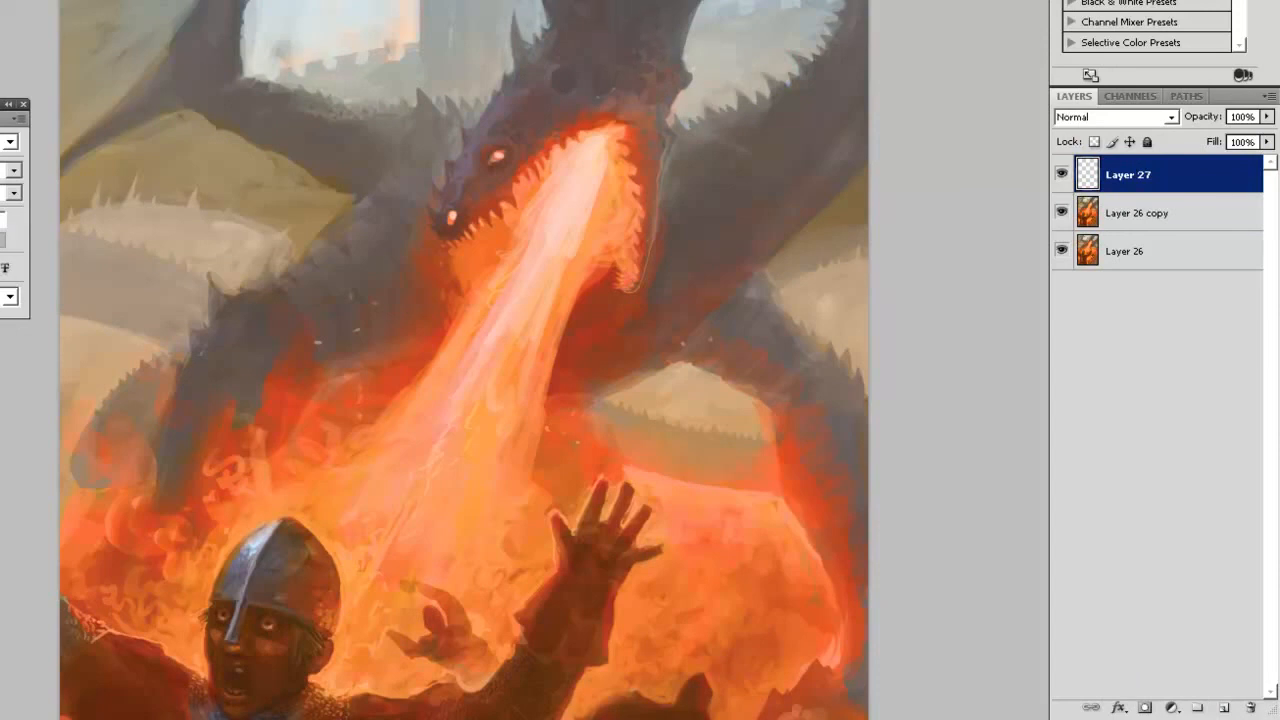
left_click(1150, 207)
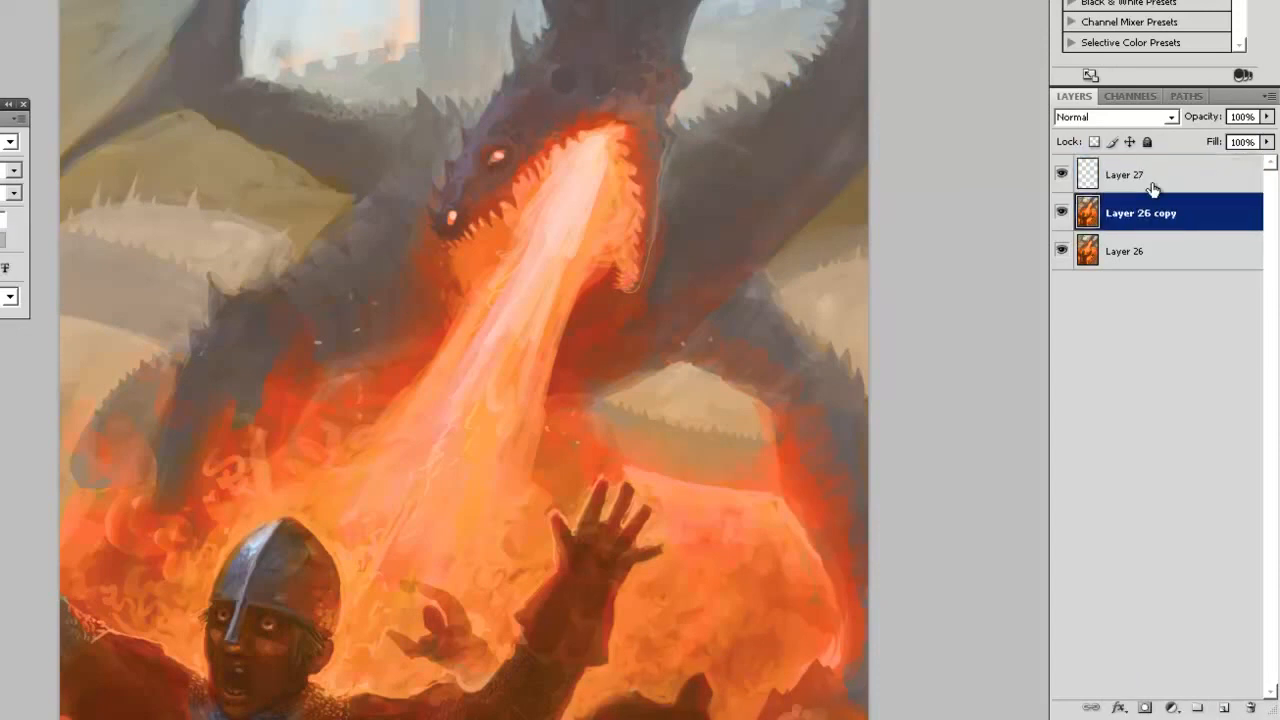
mouse_move(515, 136)
left_mouse_down()
mouse_move(468, 158)
mouse_move(492, 184)
mouse_move(520, 156)
mouse_move(512, 136)
mouse_move(556, 119)
mouse_move(551, 135)
left_mouse_up()
key("ctrl+j")
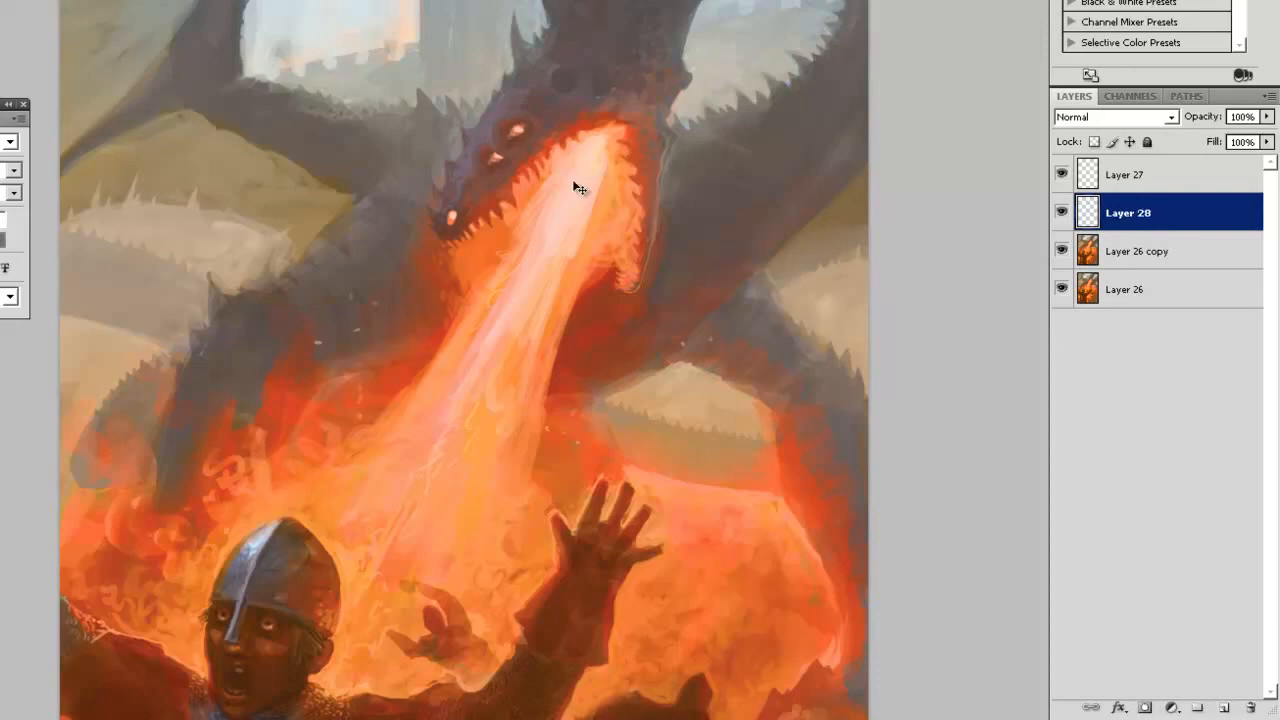
left_click(546, 128, "ctrl")
left_click(541, 130, "ctrl")
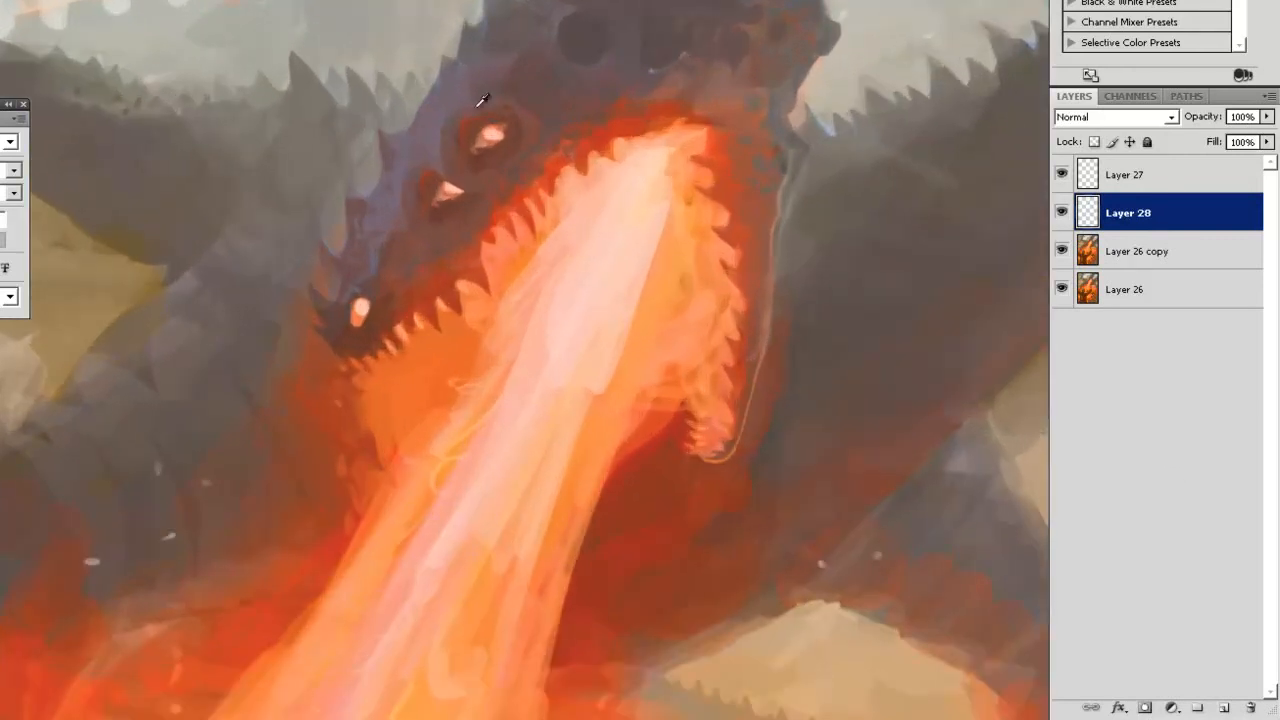
- Paint over the original eye below the moved copy with sampled dark tones and set the brush to 10 px
left_click(440, 209, "alt")
mouse_move(452, 196)
left_mouse_down()
mouse_move(468, 198)
mouse_move(438, 204)
left_mouse_up()
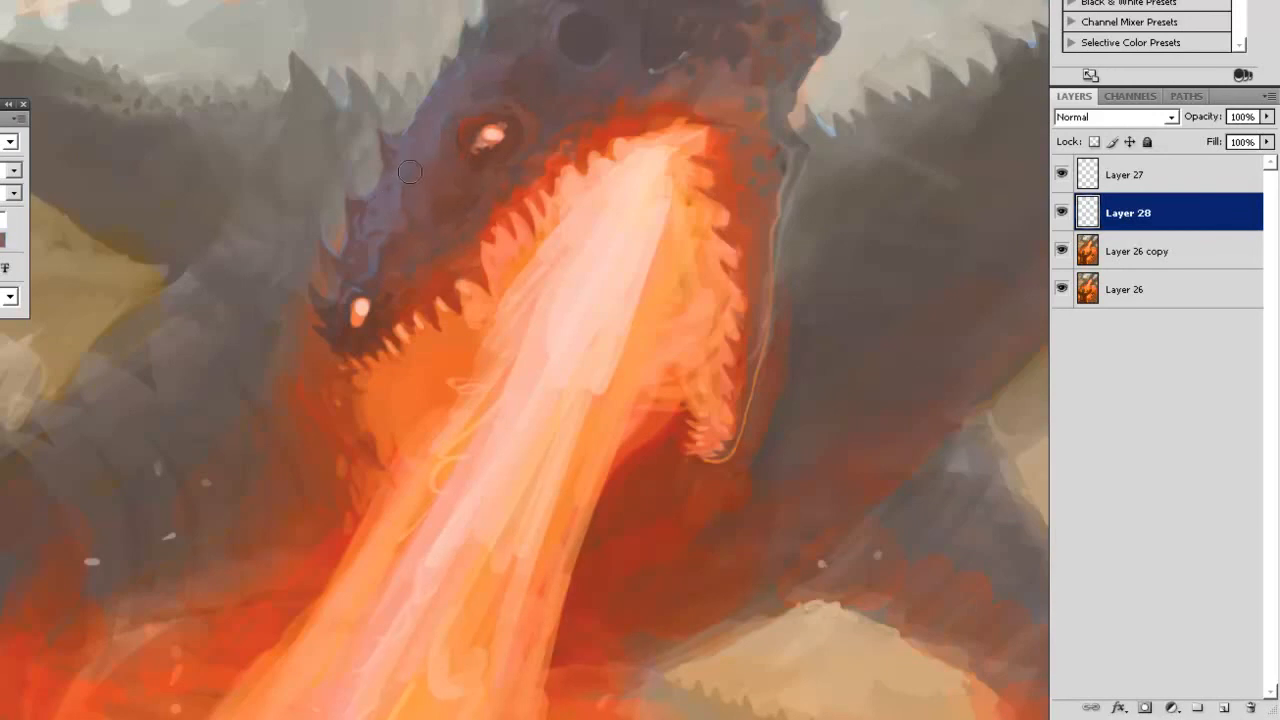
right_click(416, 122)
left_click_drag(457, 174, 445, 175)
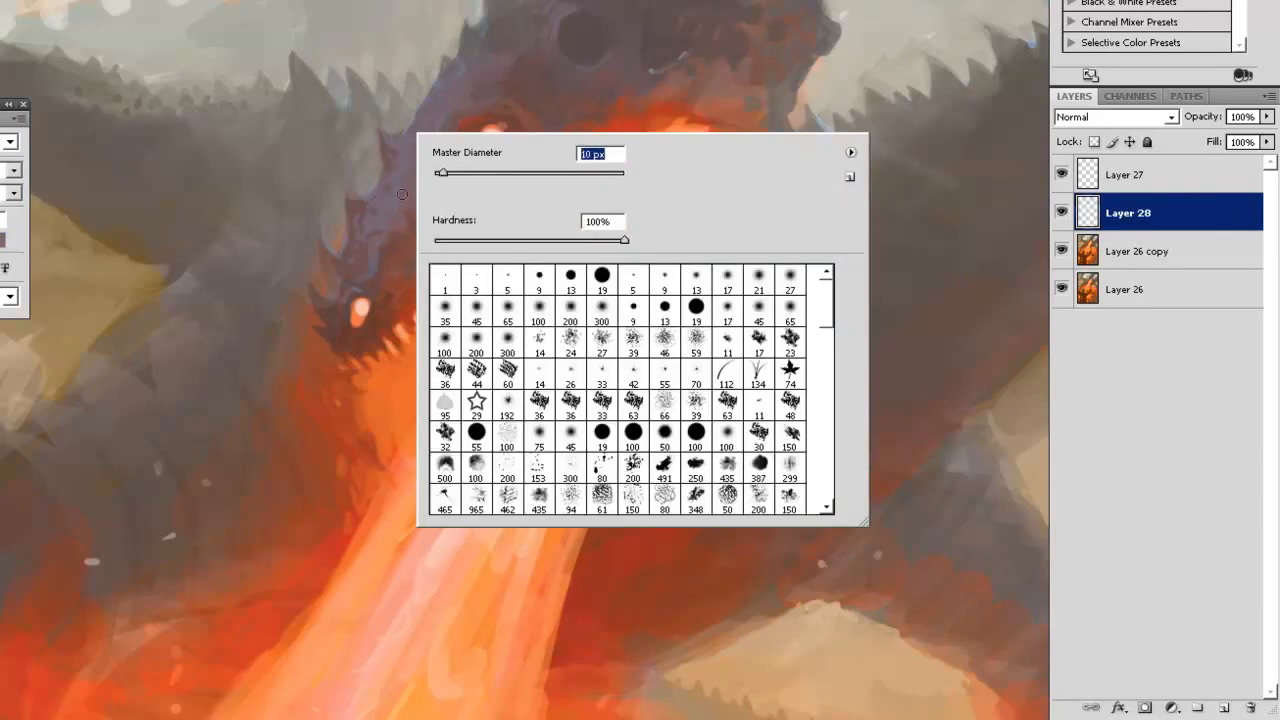
left_click(409, 188)
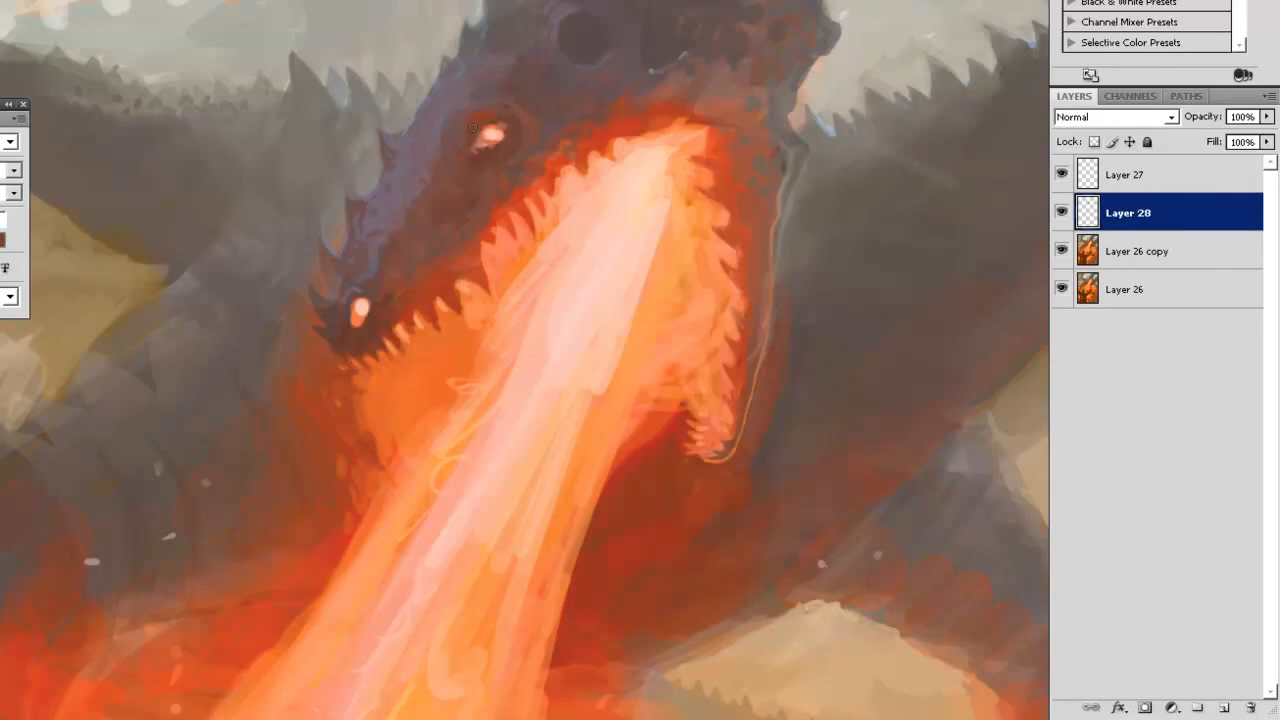
- Repaint the dragon's moved eye as a round glowing spot, using dark tones and bright highlights sampled around it
mouse_move(491, 117)
left_mouse_down()
mouse_move(501, 128)
mouse_move(482, 138)
left_mouse_up()
left_click(499, 117, "alt")
left_click(467, 141, "alt")
left_click(470, 144, "alt")
left_click(468, 111, "alt")
left_click(494, 136, "alt")
left_click(504, 120, "alt")
left_click(492, 133, "alt")
left_click(492, 132)
- Paint a row of small pointed spikes along the snout ridge ahead of the dragon's brow with sampled dark and background tones
scroll(535, 42, "down", 6)
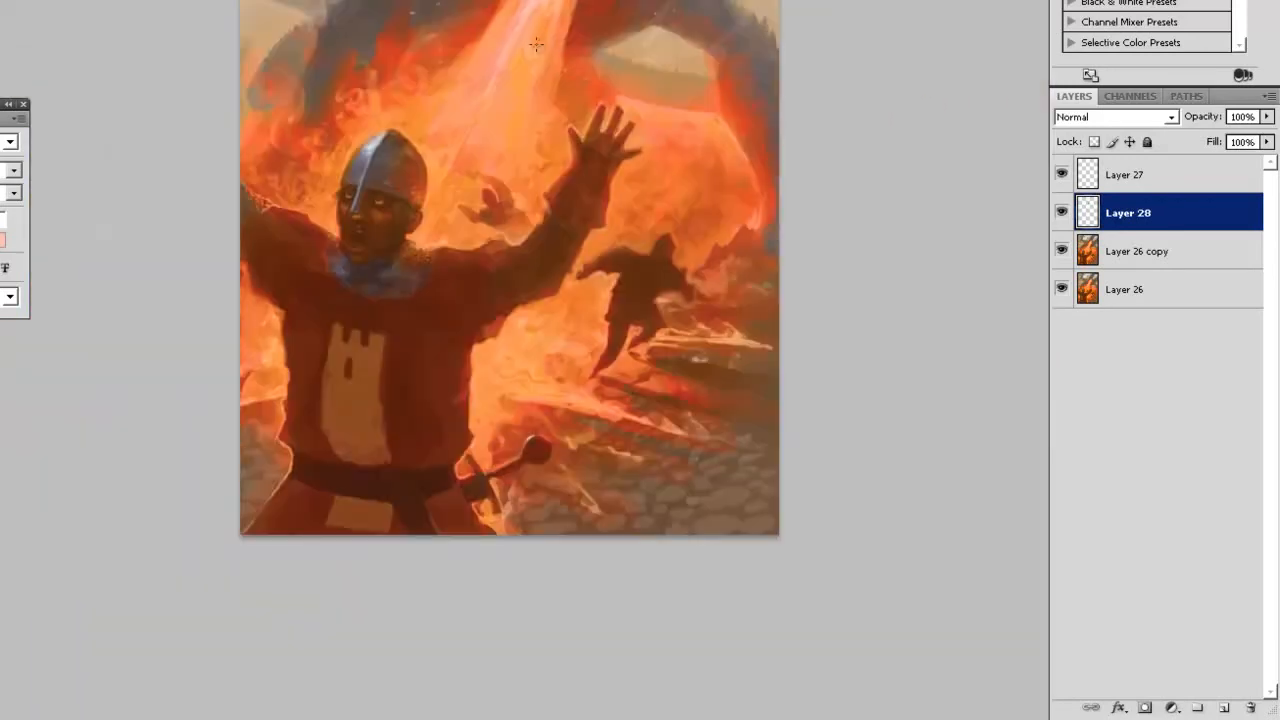
scroll(510, 267, "up", 2)
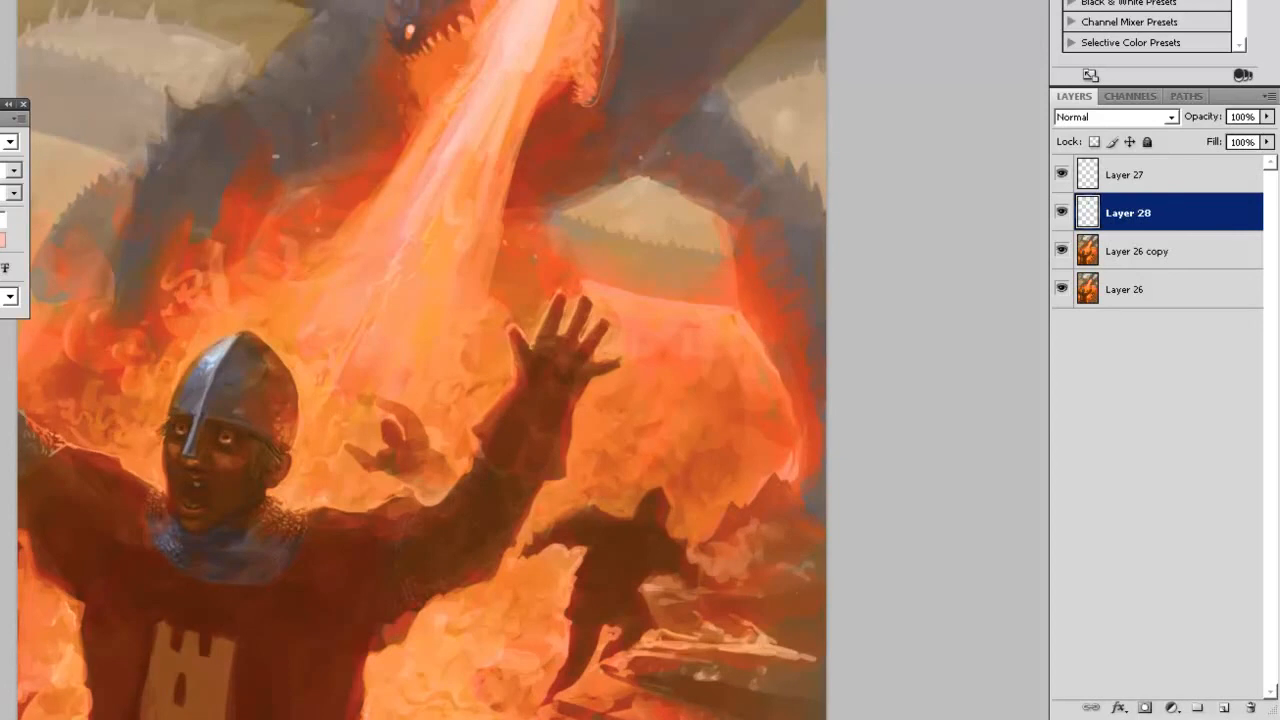
scroll(471, 73, "up", 3)
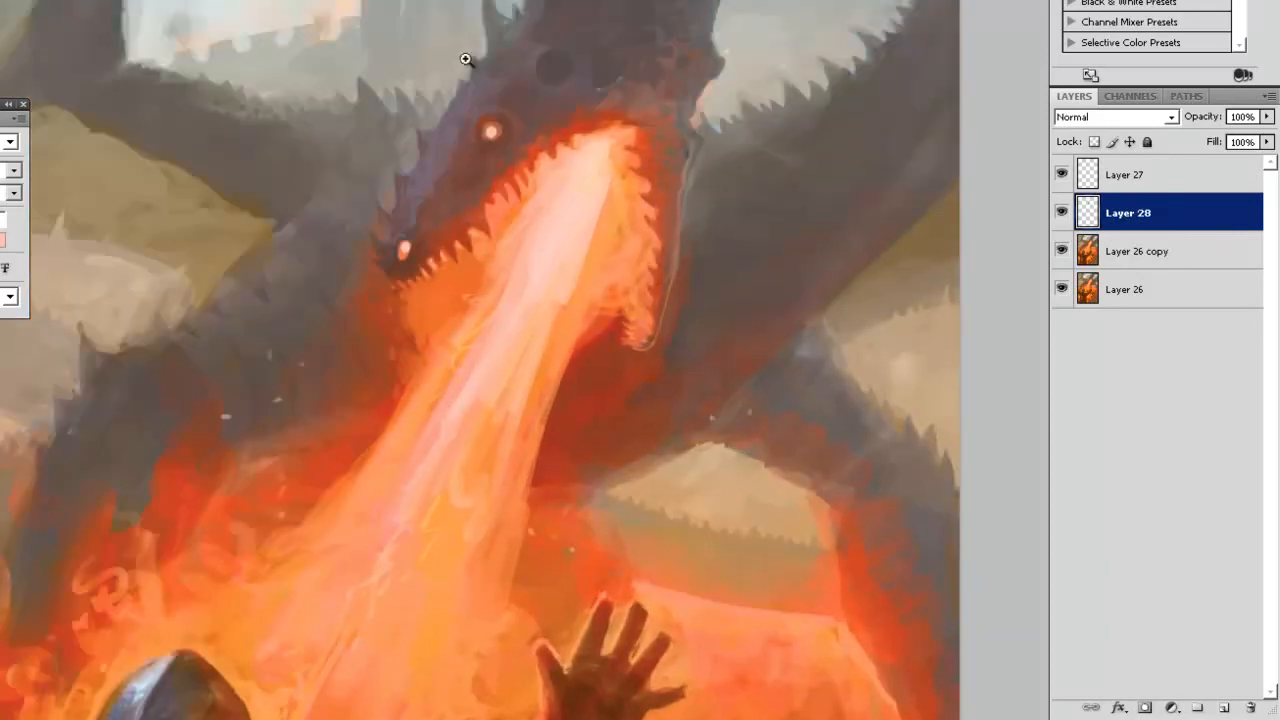
scroll(514, 22, "up", 2)
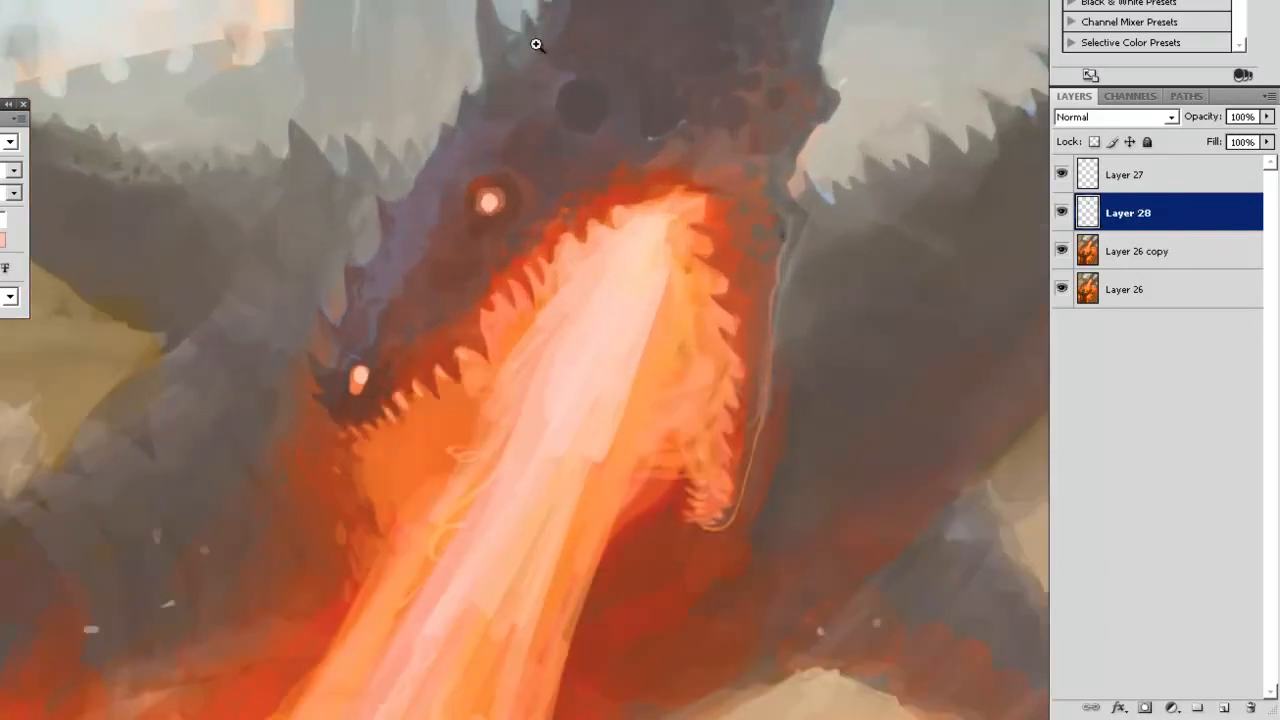
left_click(495, 66, "alt")
mouse_move(408, 137)
left_mouse_down()
mouse_move(424, 176)
mouse_move(420, 138)
mouse_move(452, 134)
mouse_move(443, 103)
mouse_move(459, 113)
mouse_move(475, 98)
mouse_move(463, 70)
mouse_move(470, 107)
mouse_move(456, 76)
mouse_move(452, 119)
mouse_move(429, 139)
left_mouse_up()
left_click(425, 125, "alt")
left_click(449, 149, "alt")
left_click(447, 100, "alt")
left_click(456, 121, "alt")
left_click(471, 65, "alt")
left_click(458, 92, "alt")
left_click(465, 28, "alt")
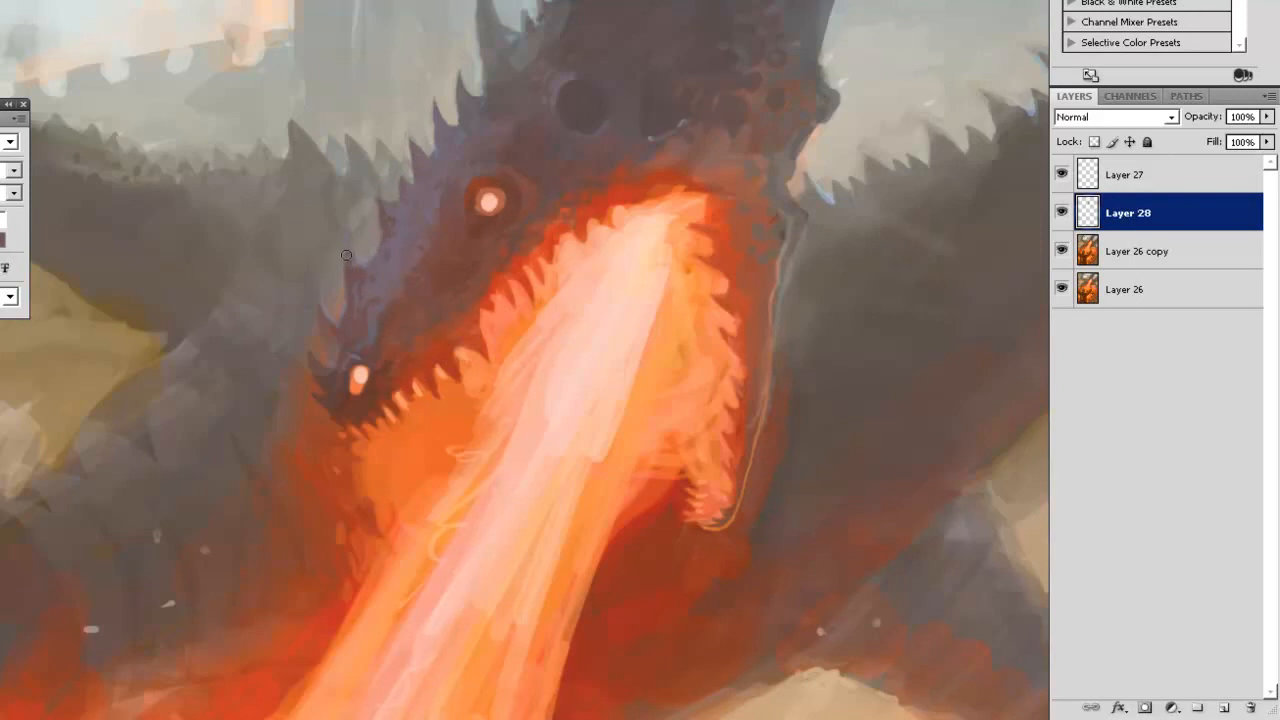
- Adjust the brush and extend the row of small spikes down the snout toward the nose tip
right_click(347, 255)
left_click_drag(400, 259, 371, 256)
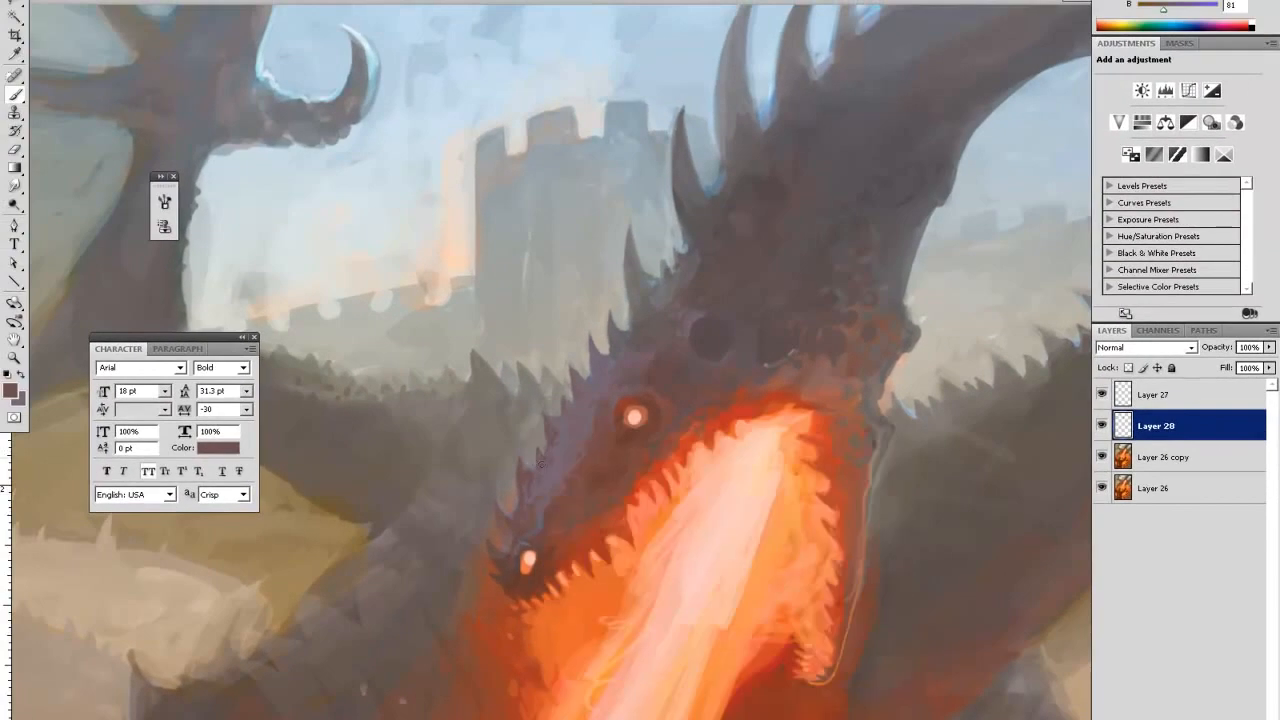
left_click(535, 455, "alt")
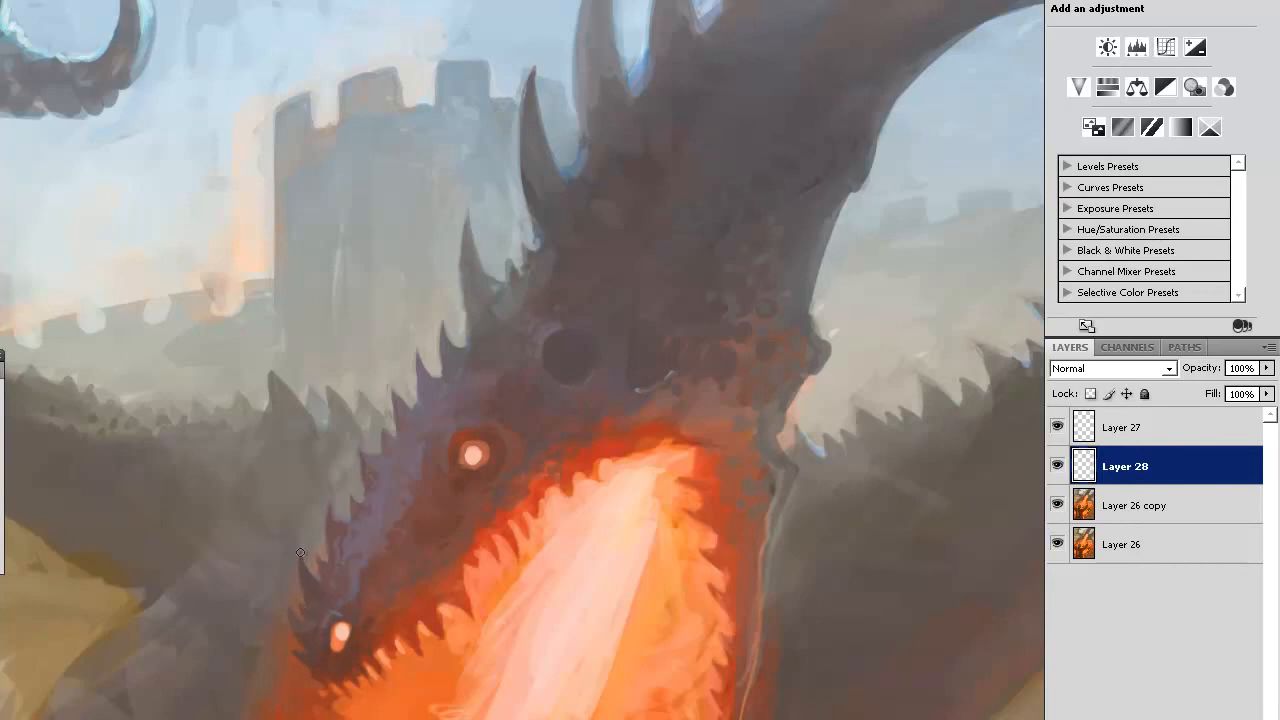
- Reshape the small spikes at the back of the dragon's brow with sampled dark skin and grey background tones
key("ctrl+minus")
key("ctrl+minus")
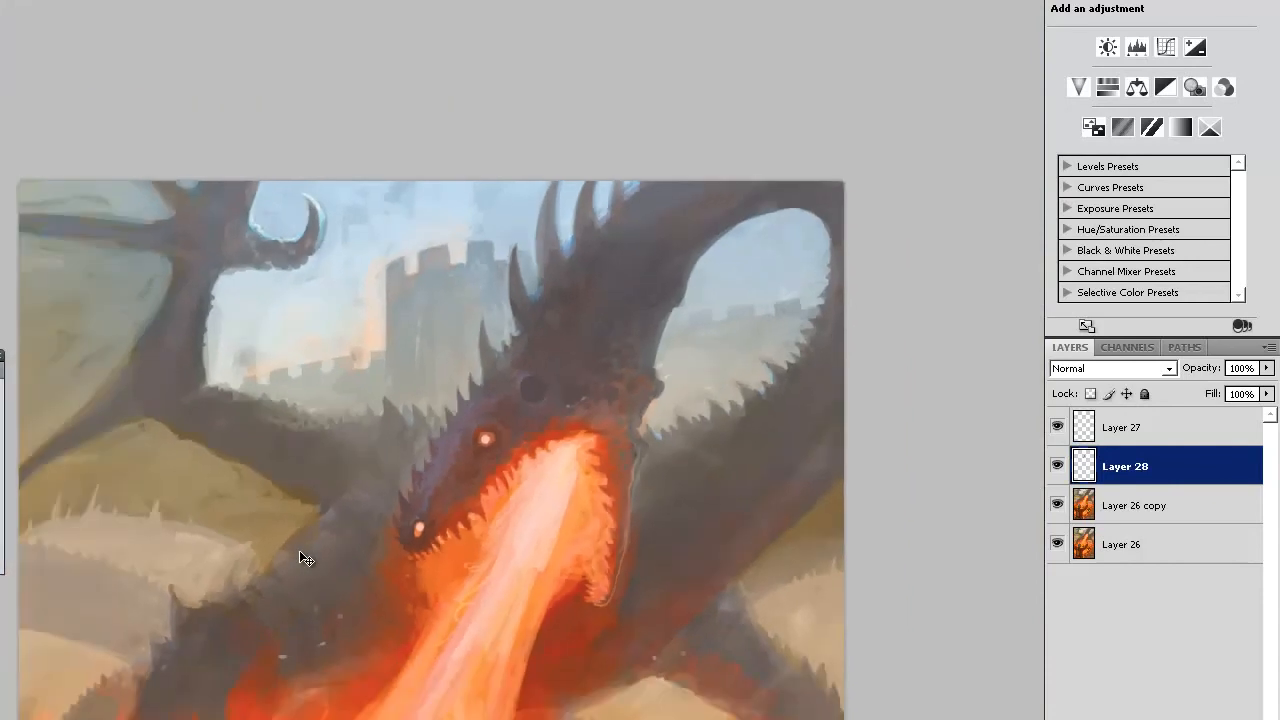
key("ctrl+0")
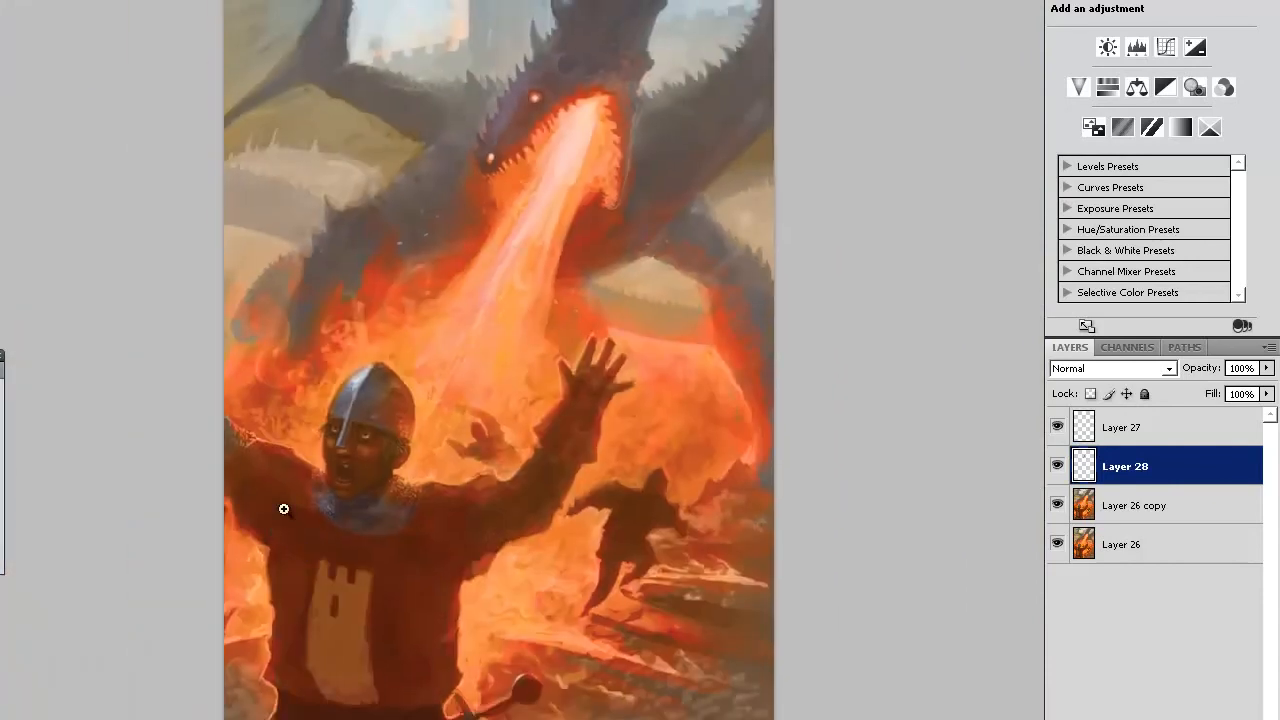
left_click(665, 64)
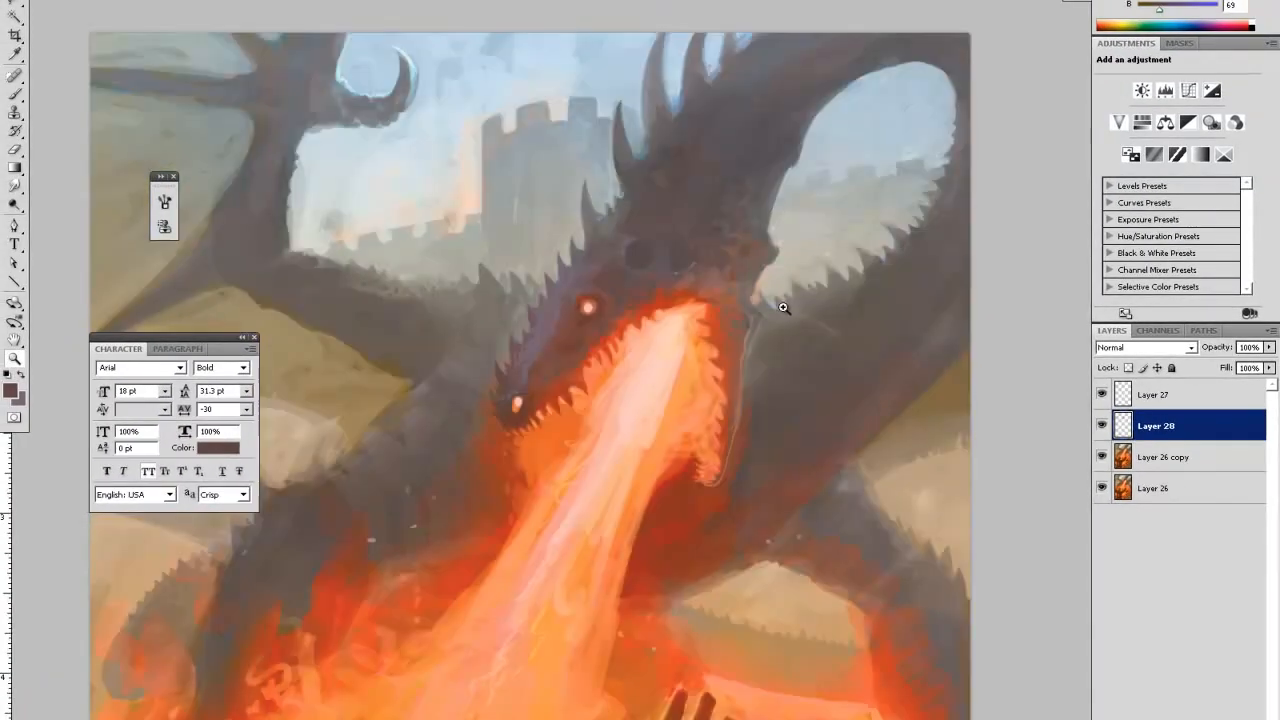
scroll(766, 292, "up", 2)
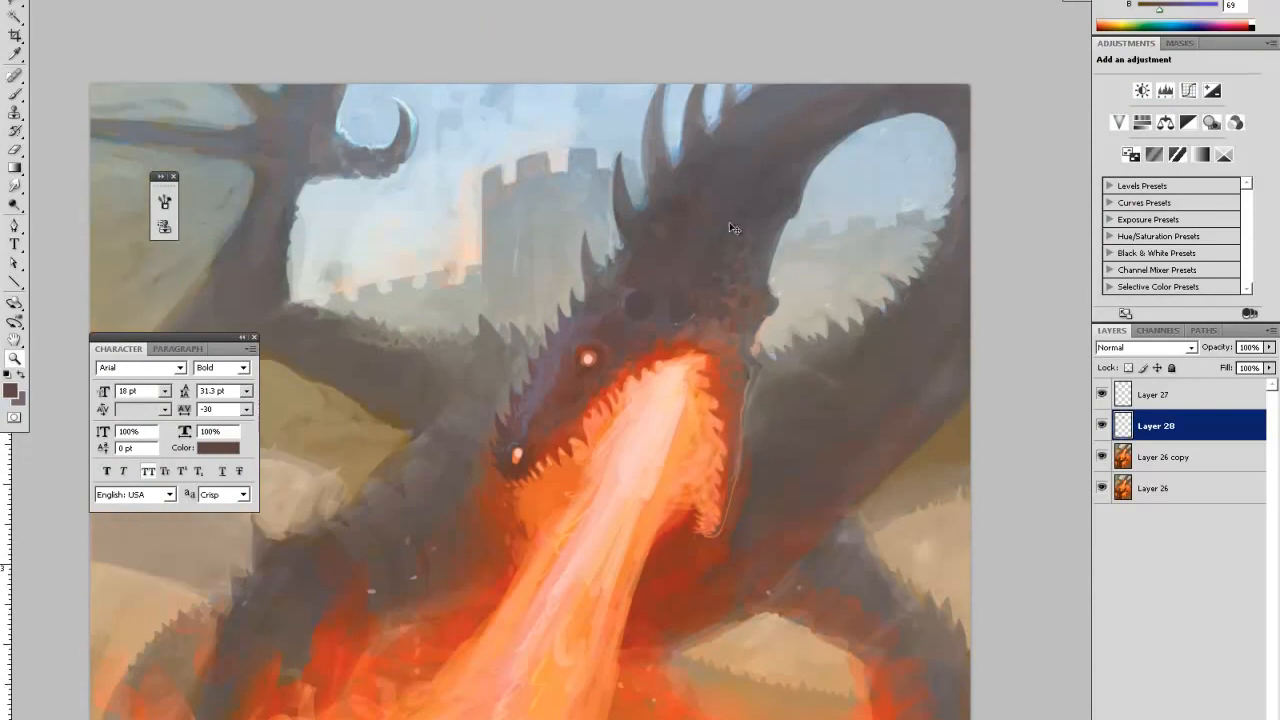
key("ctrl+0")
left_click(756, 122)
left_click(758, 124)
key("b")
left_click(600, 205, "alt")
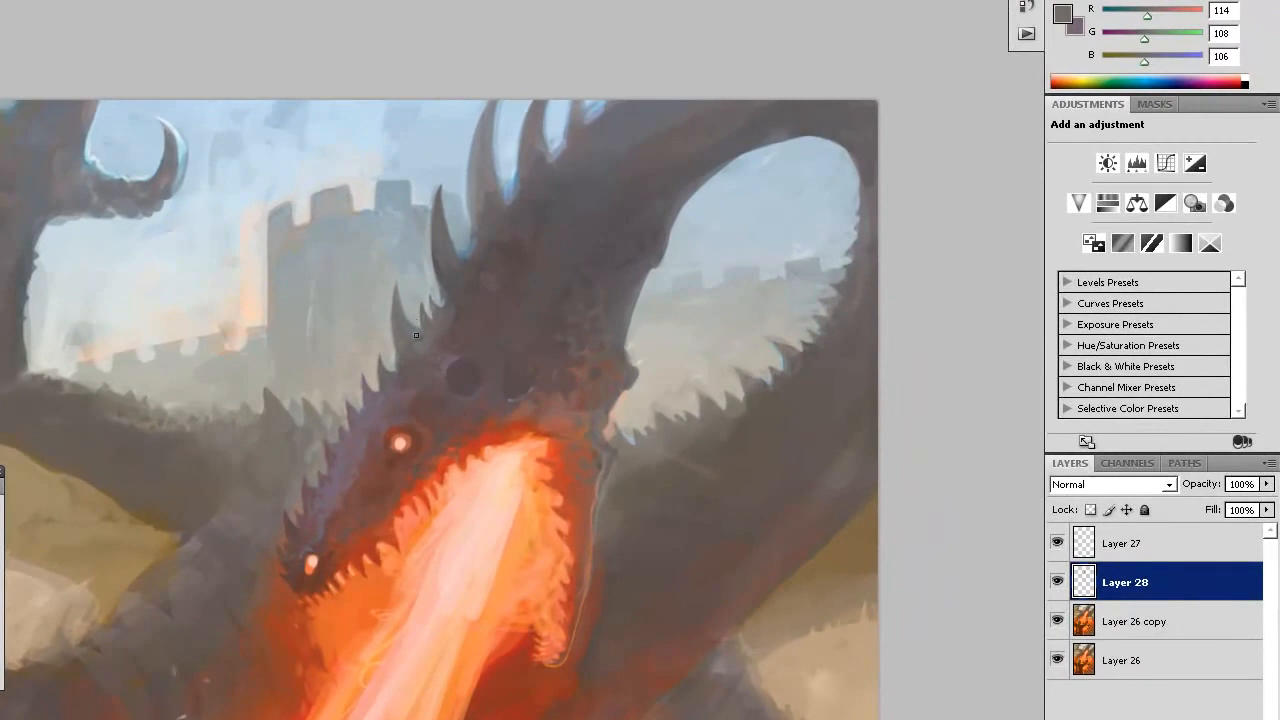
left_click(418, 326, "alt")
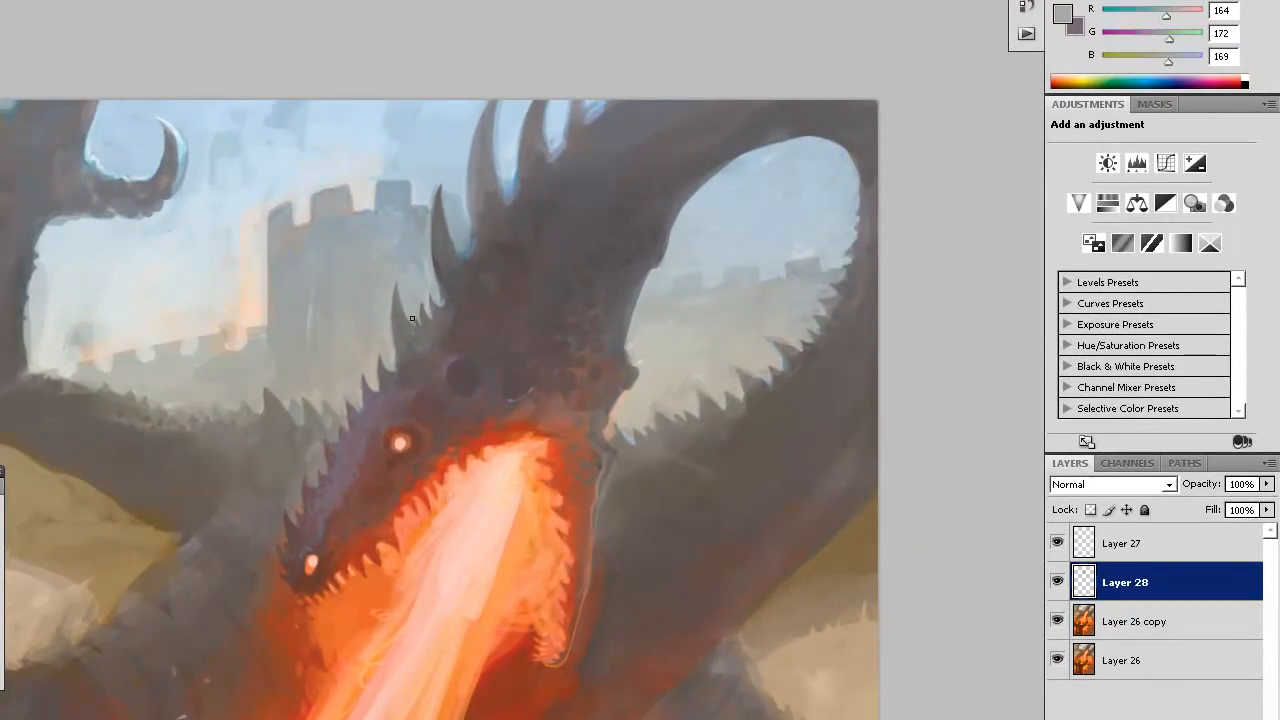
left_click(445, 212, "alt")
- Cut jagged spikes into the sky gaps between the upper horns and along the curved neck's inner edge with sampled background colours
left_click(503, 131, "alt")
left_click(502, 140, "alt")
left_click_drag(502, 168, 496, 176)
left_click(552, 120, "alt")
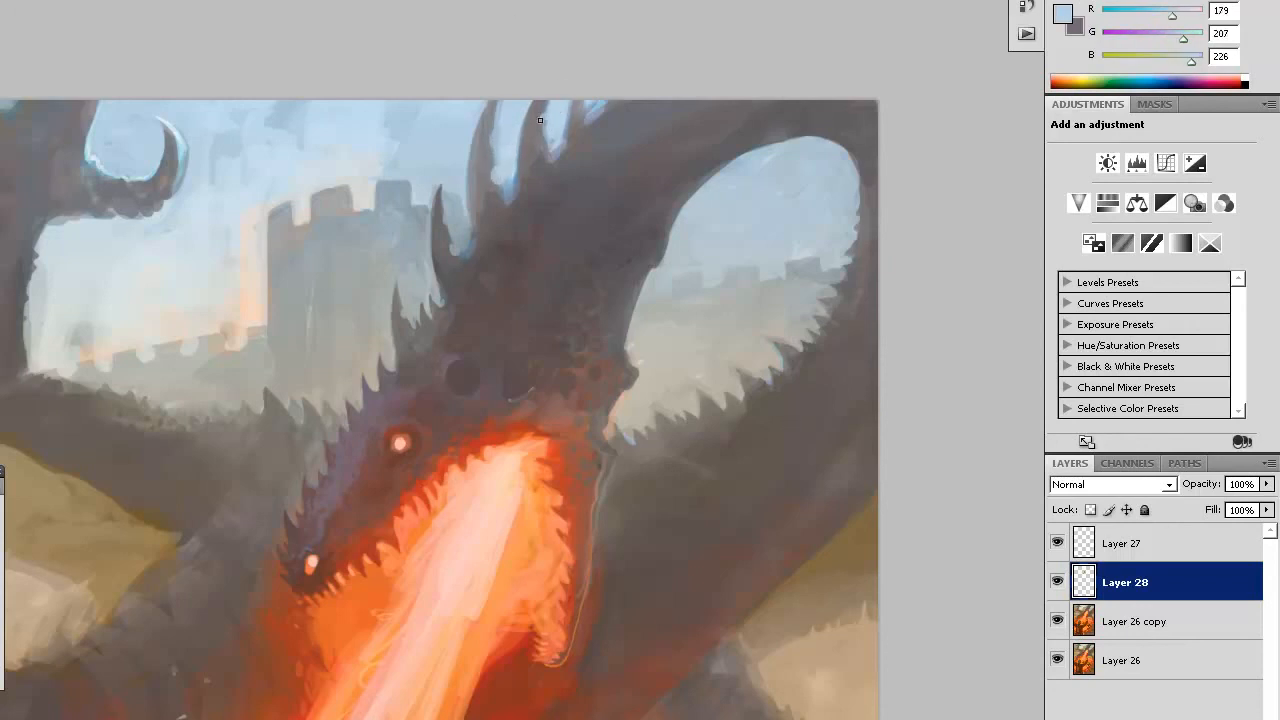
left_click(590, 101, "alt")
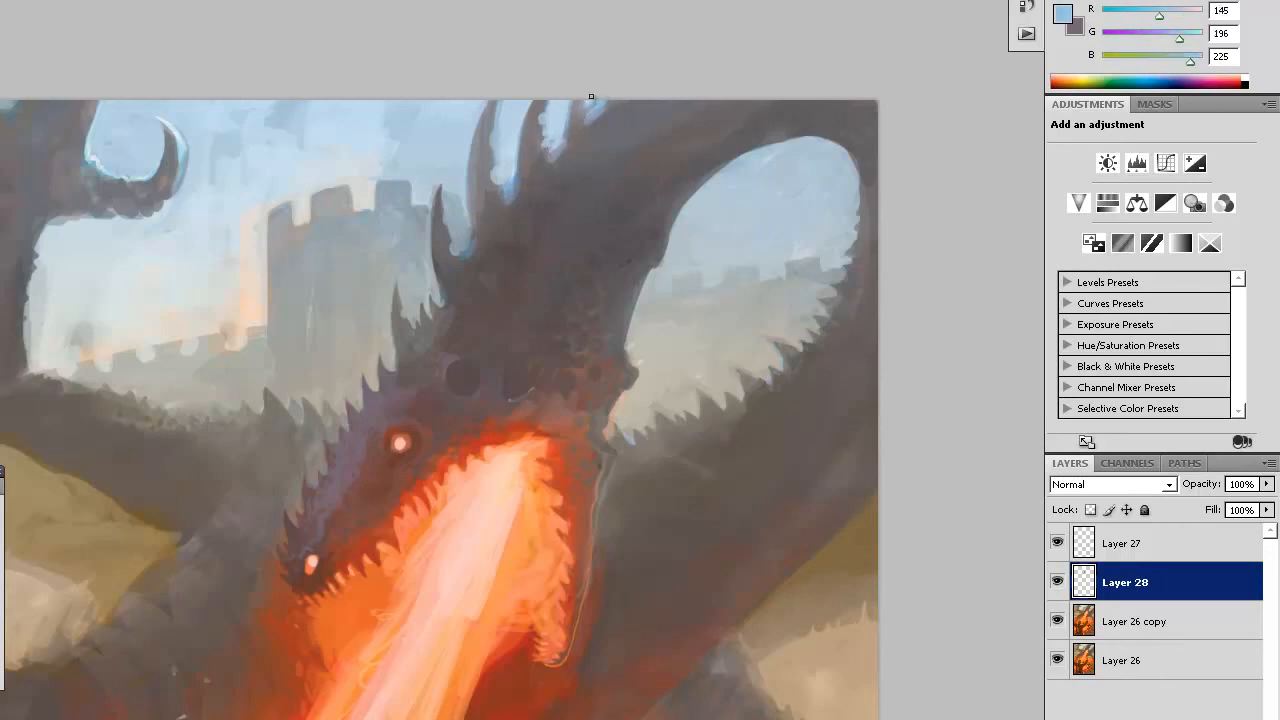
left_click(565, 107, "alt")
left_click(705, 396, "alt")
left_click(748, 372, "alt")
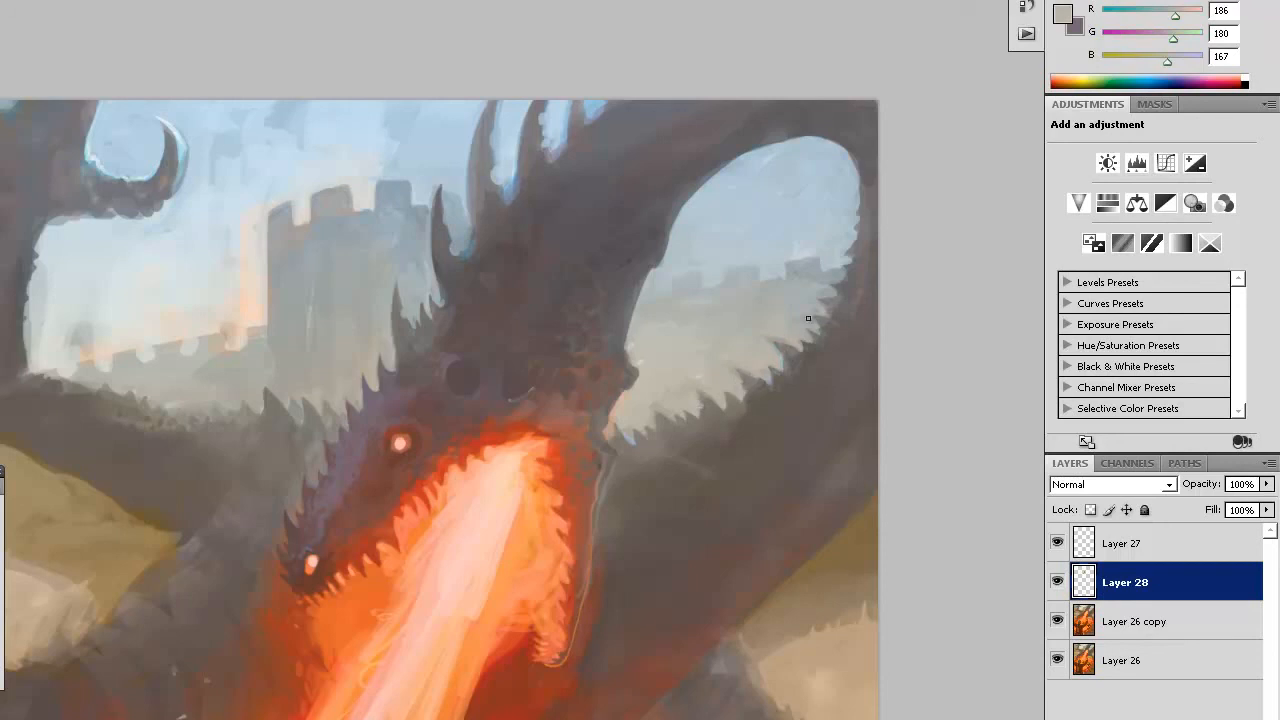
- Add thin spikes beside the dragon's large horns and along the upper neck edge against the sky with sampled tones
key("ctrl+minus")
key("ctrl+minus")
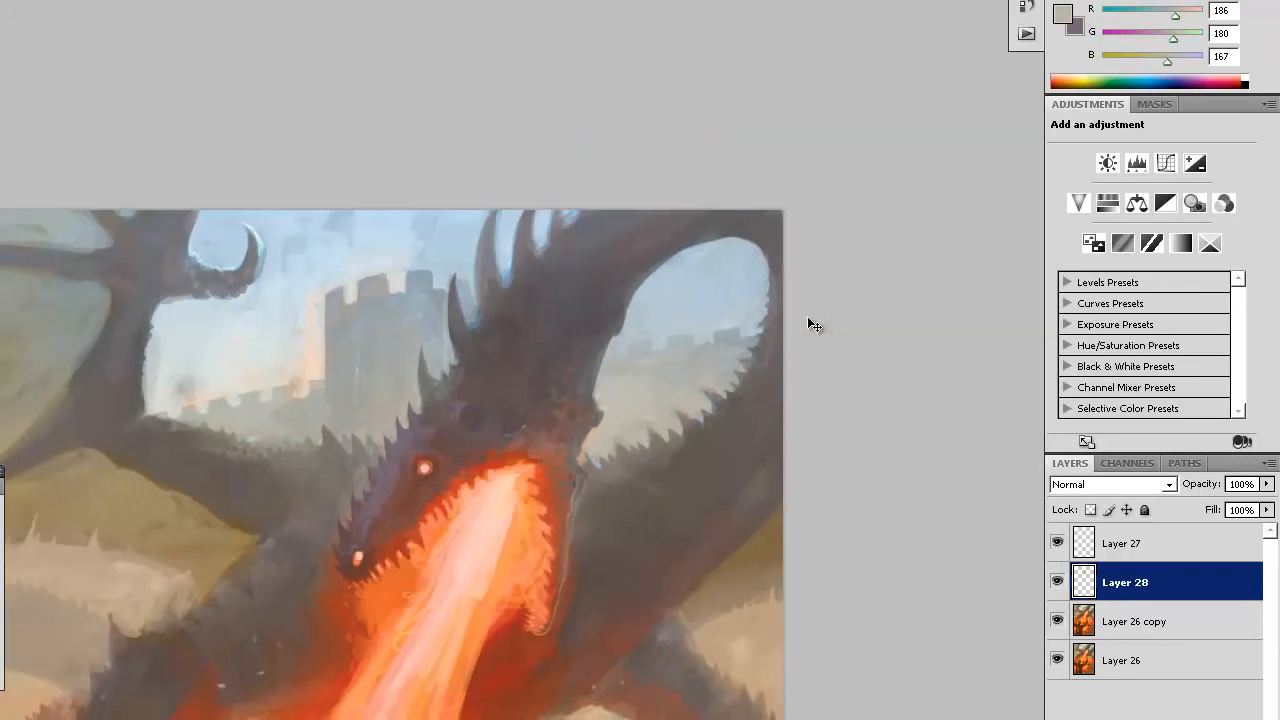
left_click(618, 113)
left_click(605, 105)
left_click_drag(757, 253, 756, 304)
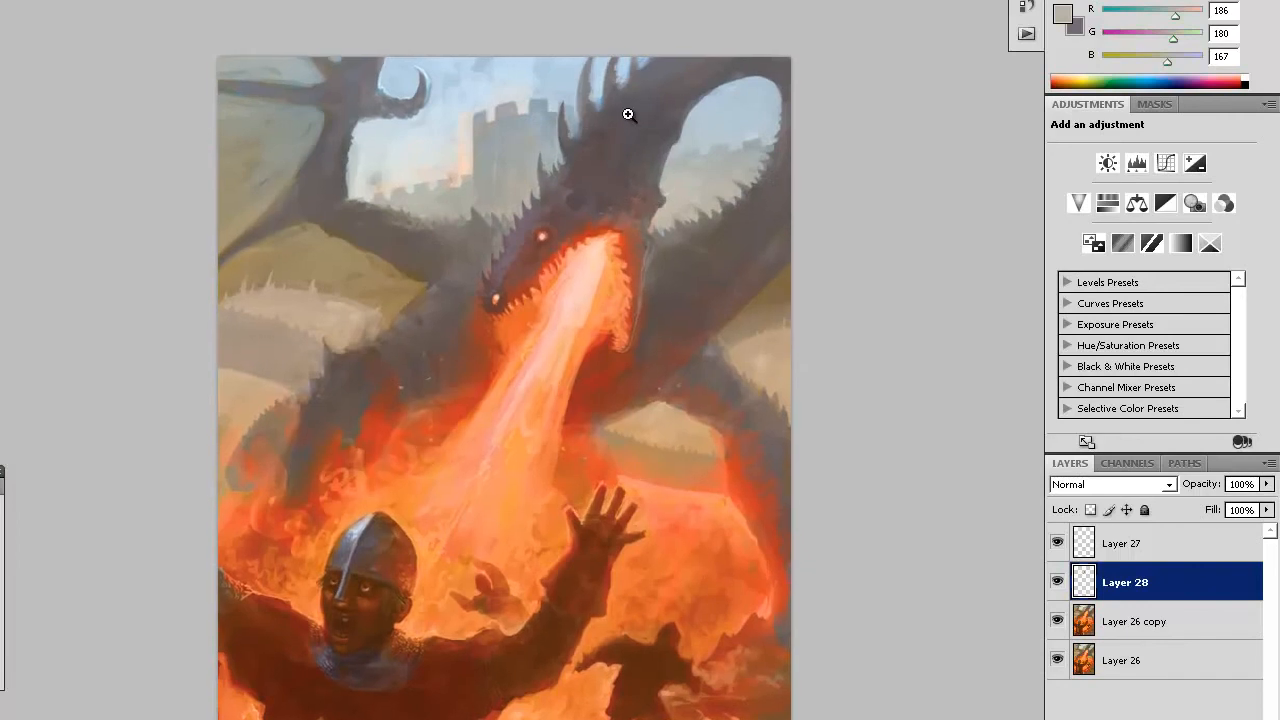
scroll(860, 203, "up", 5)
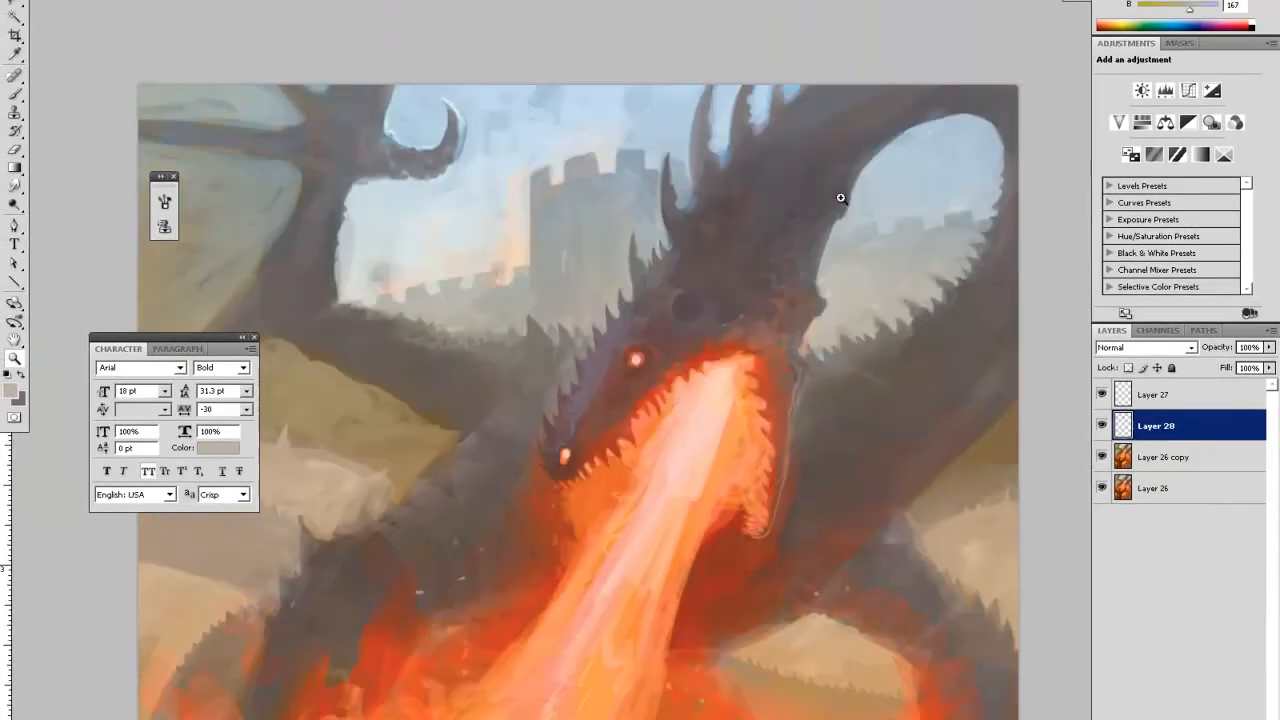
key("i")
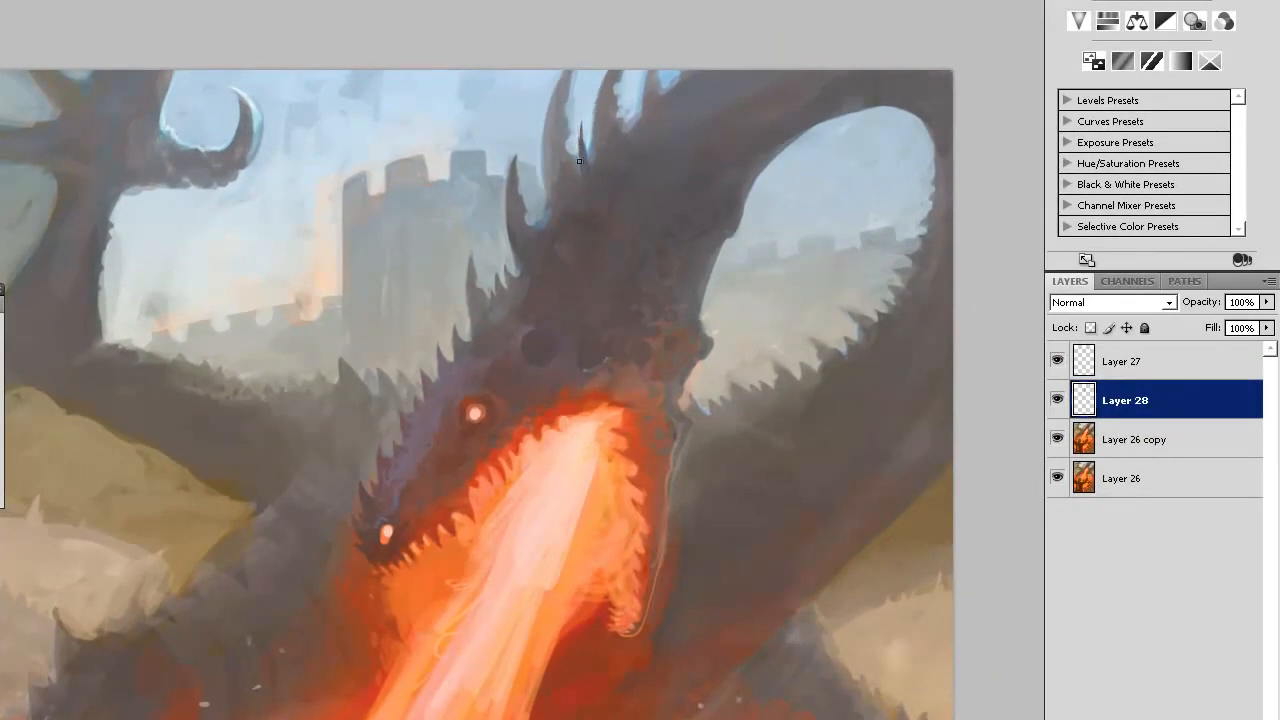
left_click_drag(532, 187, 544, 226)
mouse_move(628, 98)
left_mouse_down()
mouse_move(632, 133)
mouse_move(635, 97)
mouse_move(640, 122)
mouse_move(626, 104)
mouse_move(632, 116)
mouse_move(671, 76)
left_mouse_up()
left_click(670, 77, "alt")
left_click(670, 78, "alt")
left_click(645, 110, "alt")
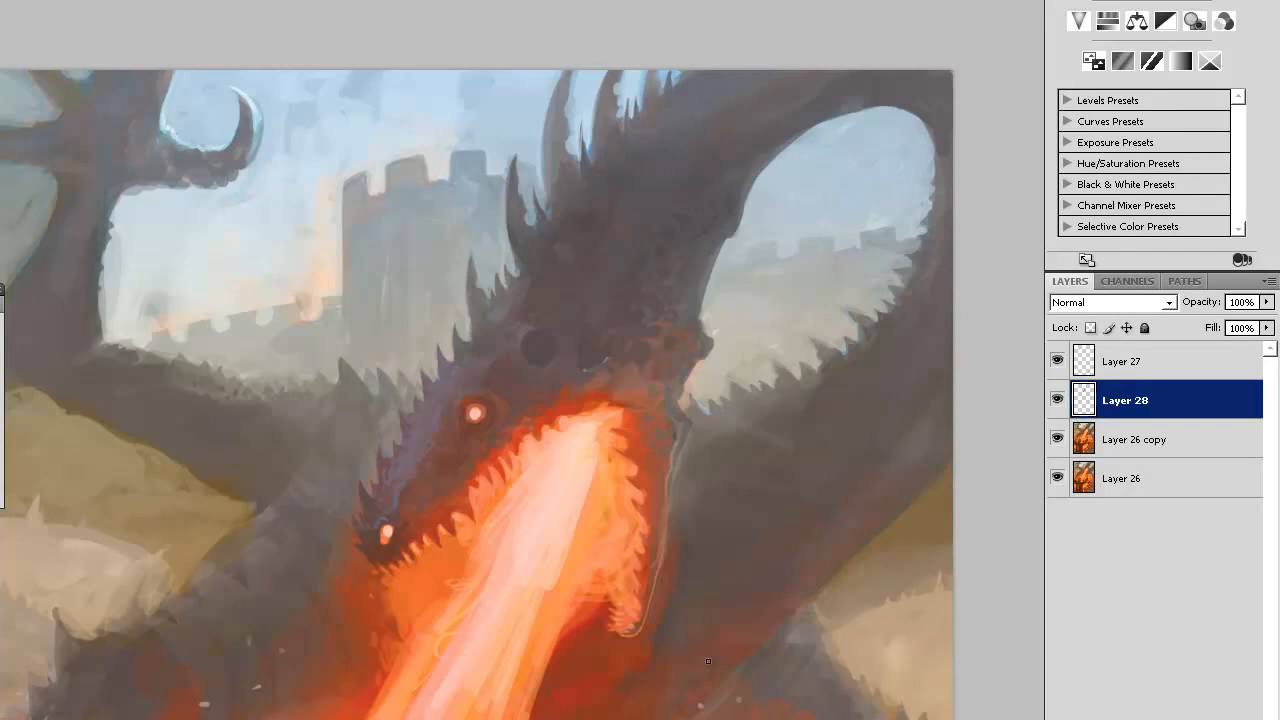
- Sharpen and lengthen the spikes between the brow and the first large horn, alternating sampled dark and background colours
left_click(512, 275, "alt")
mouse_move(500, 250)
left_mouse_down()
mouse_move(508, 289)
mouse_move(499, 240)
mouse_move(523, 282)
mouse_move(493, 264)
left_mouse_up()
left_click(494, 243, "alt")
left_click_drag(468, 312, 471, 259)
left_click(477, 249, "alt")
left_click(468, 342, "alt")
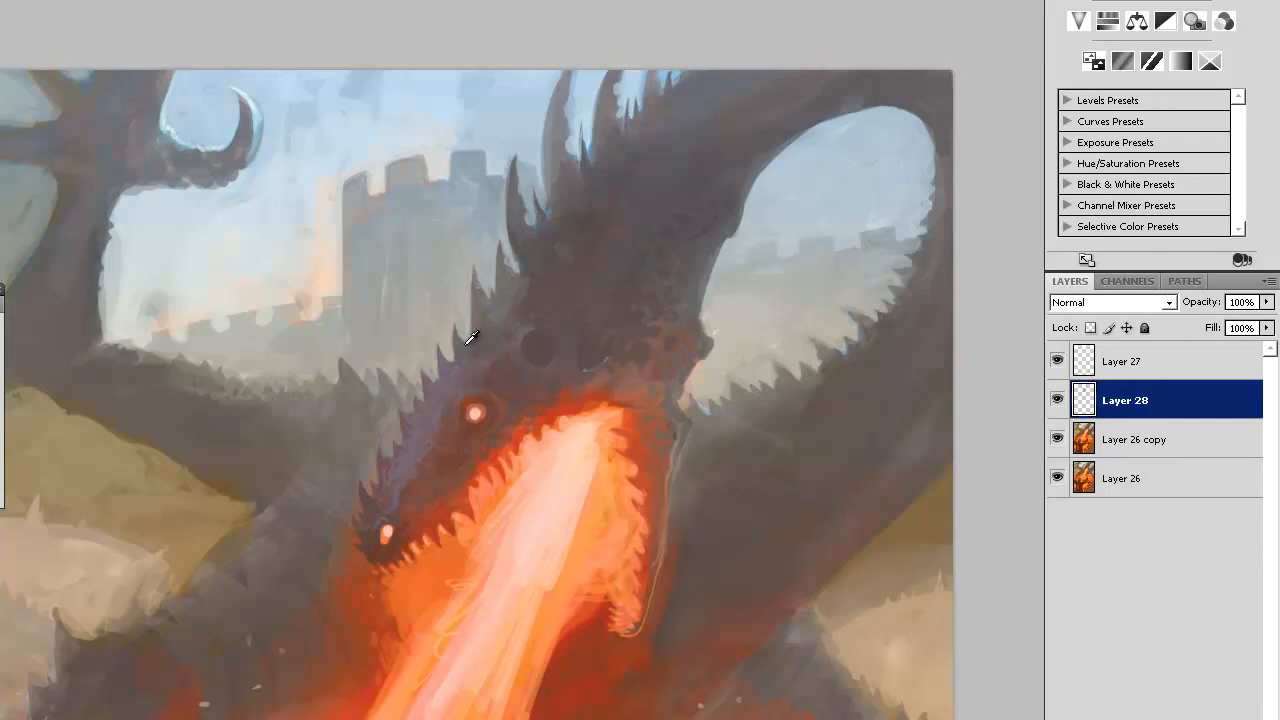
left_click_drag(468, 343, 467, 320)
- Paint upright spikes along the outer edge of the dragon's shoulder and foreleg against the pale hills
key("ctrl+0")
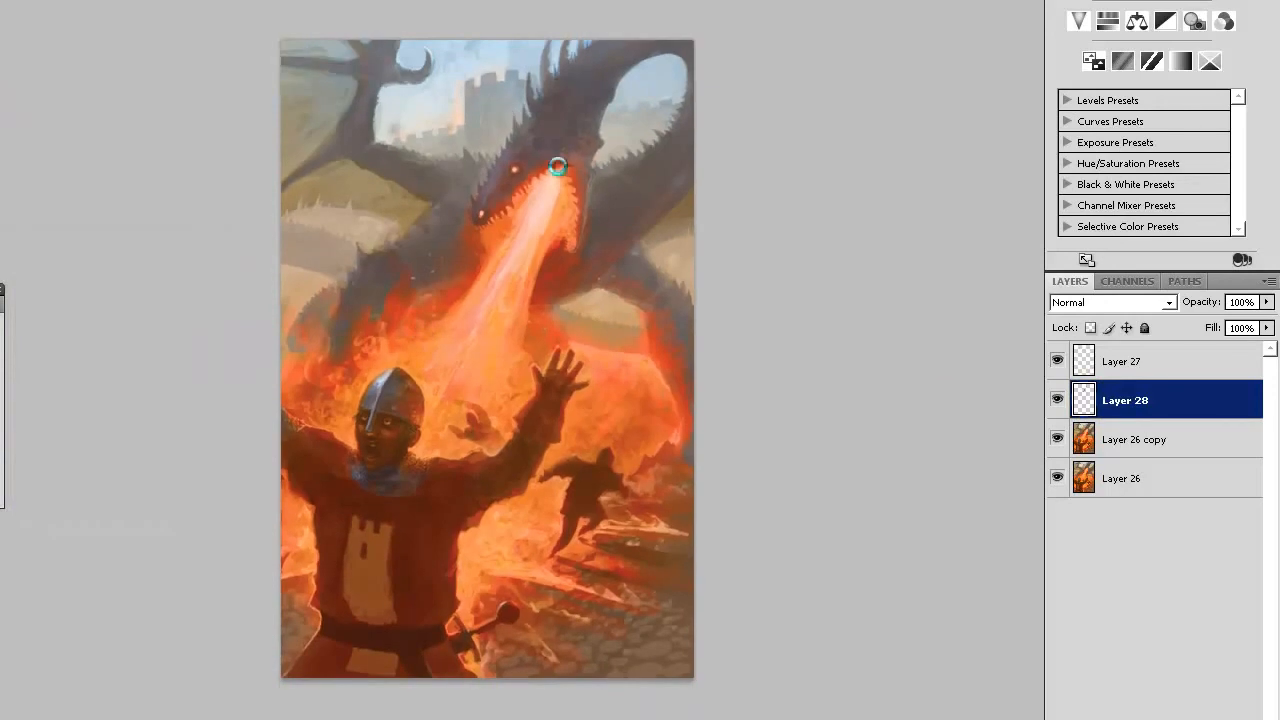
scroll(638, 101, "up", 1)
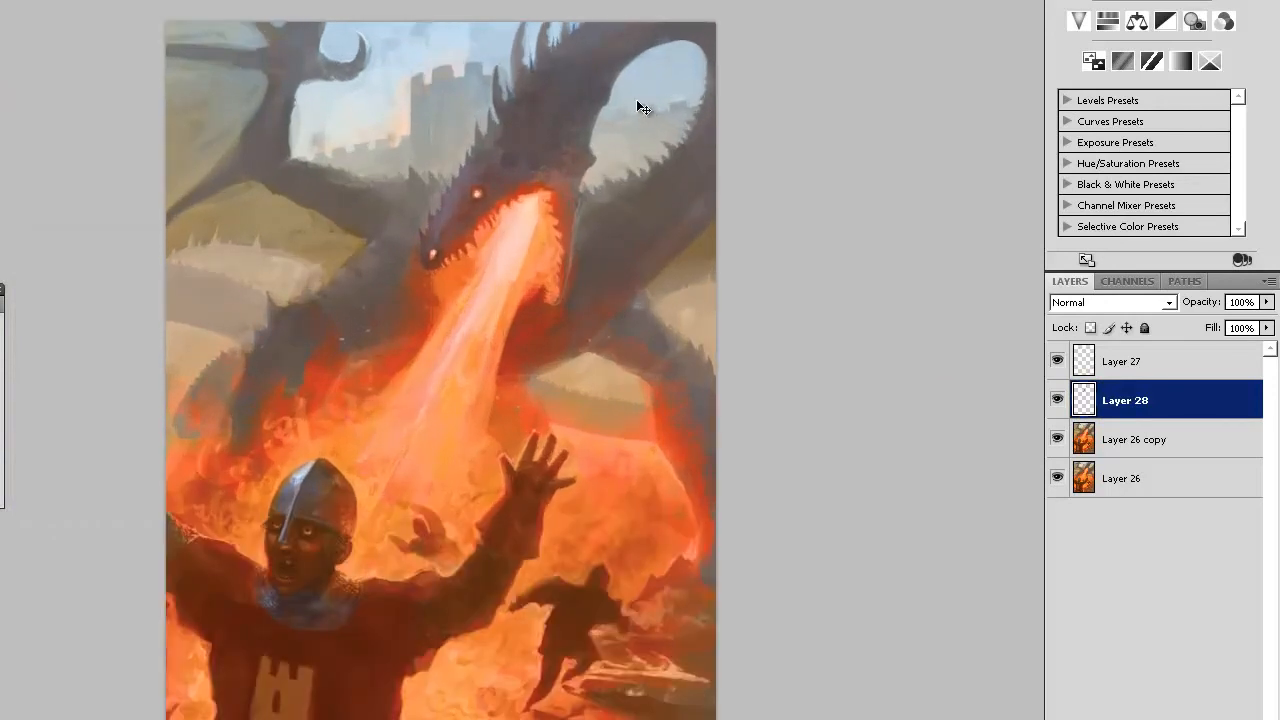
left_click(642, 105, "ctrl")
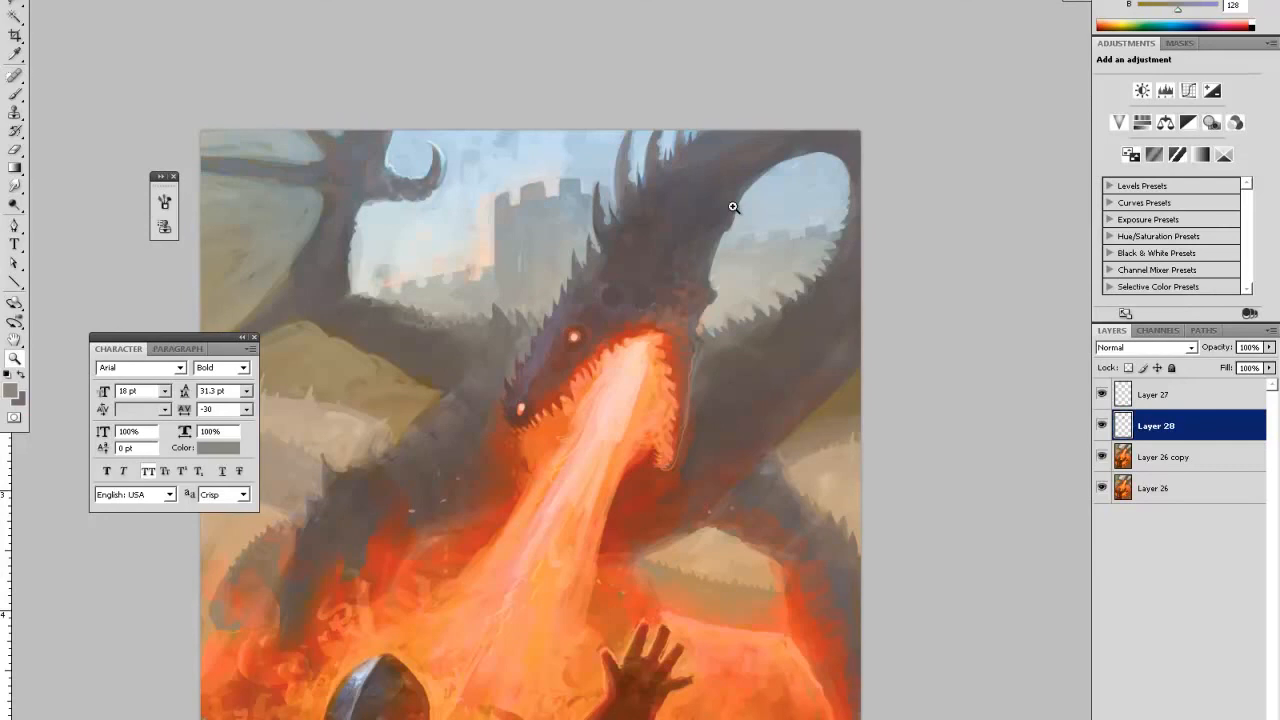
left_click(733, 206, "alt")
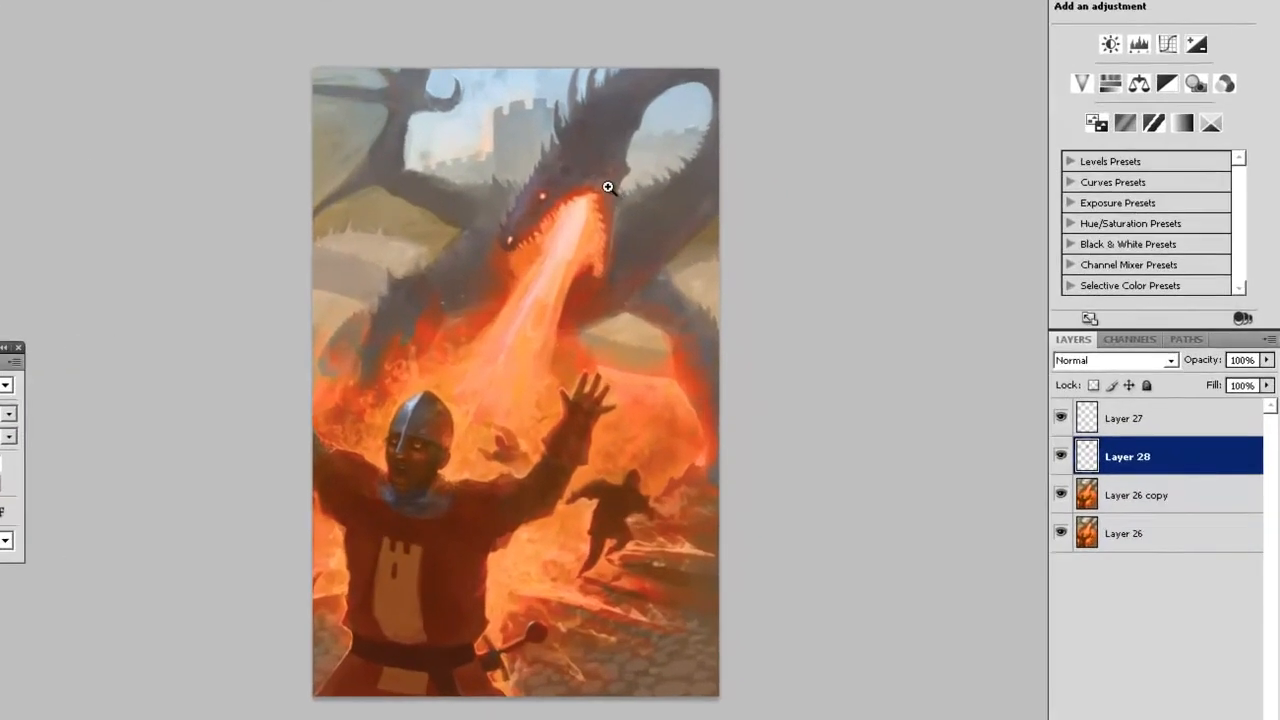
left_click(686, 66)
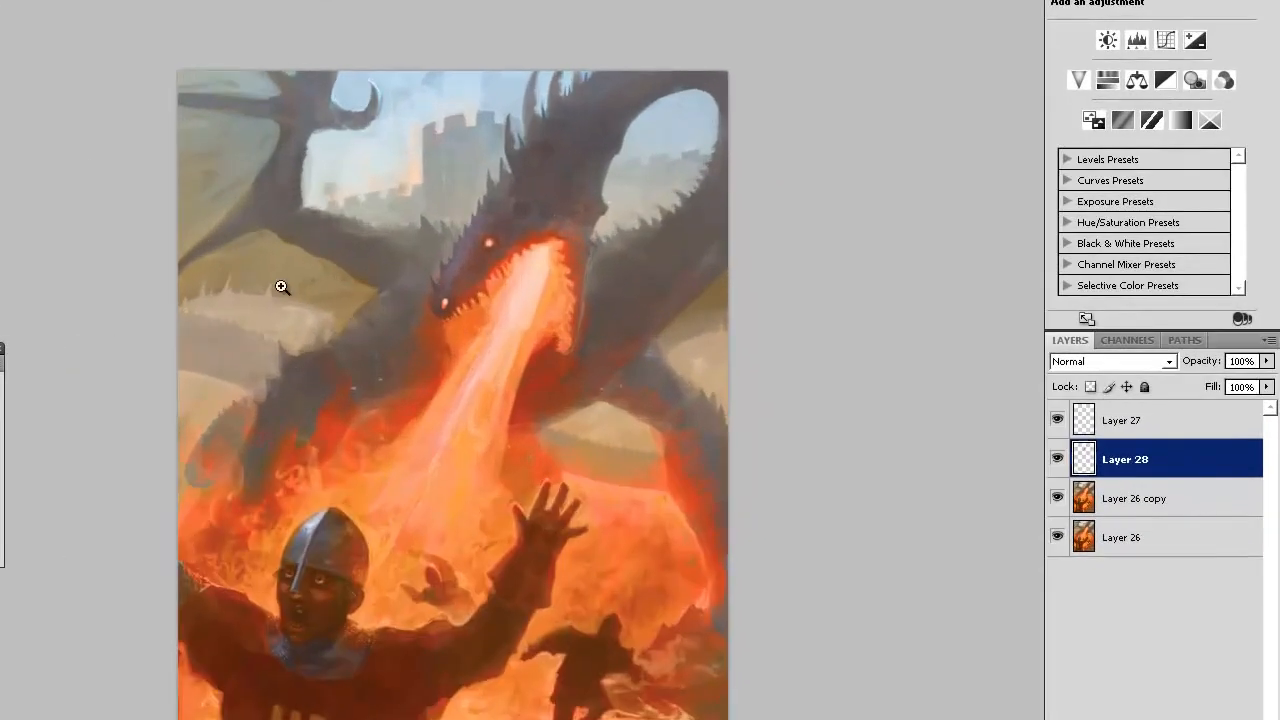
scroll(251, 331, "up", 2)
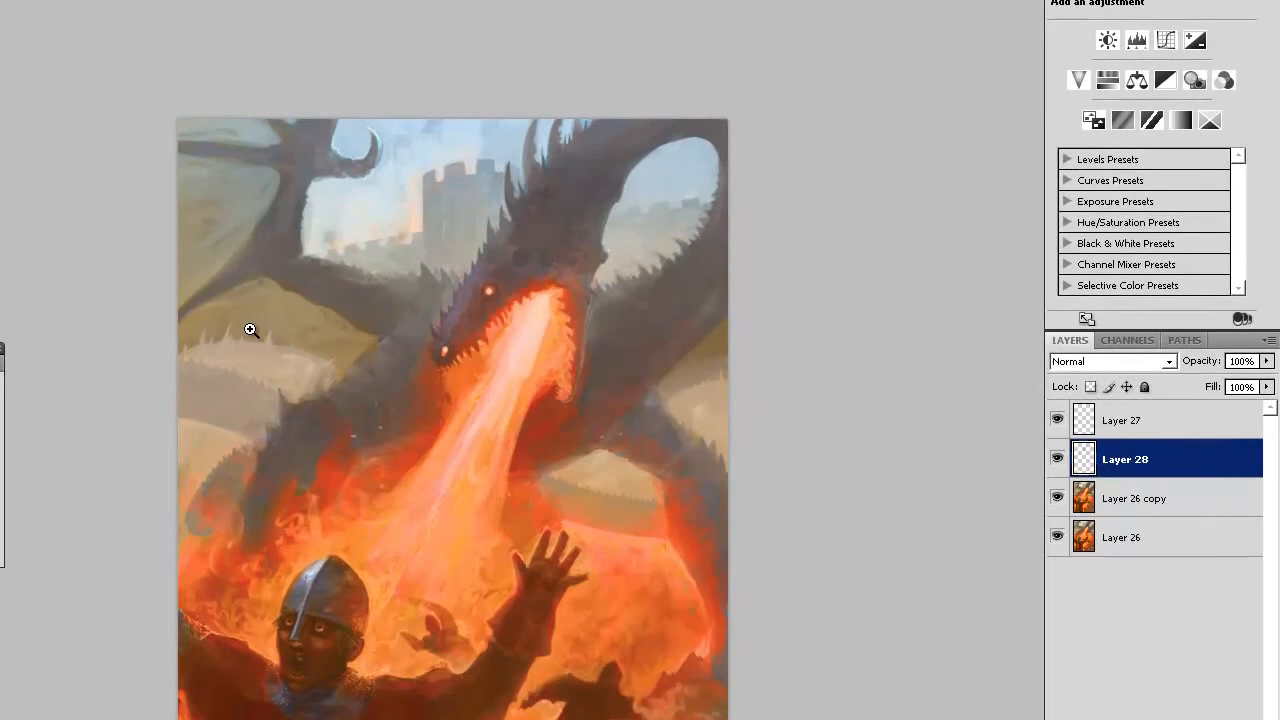
left_click(237, 294)
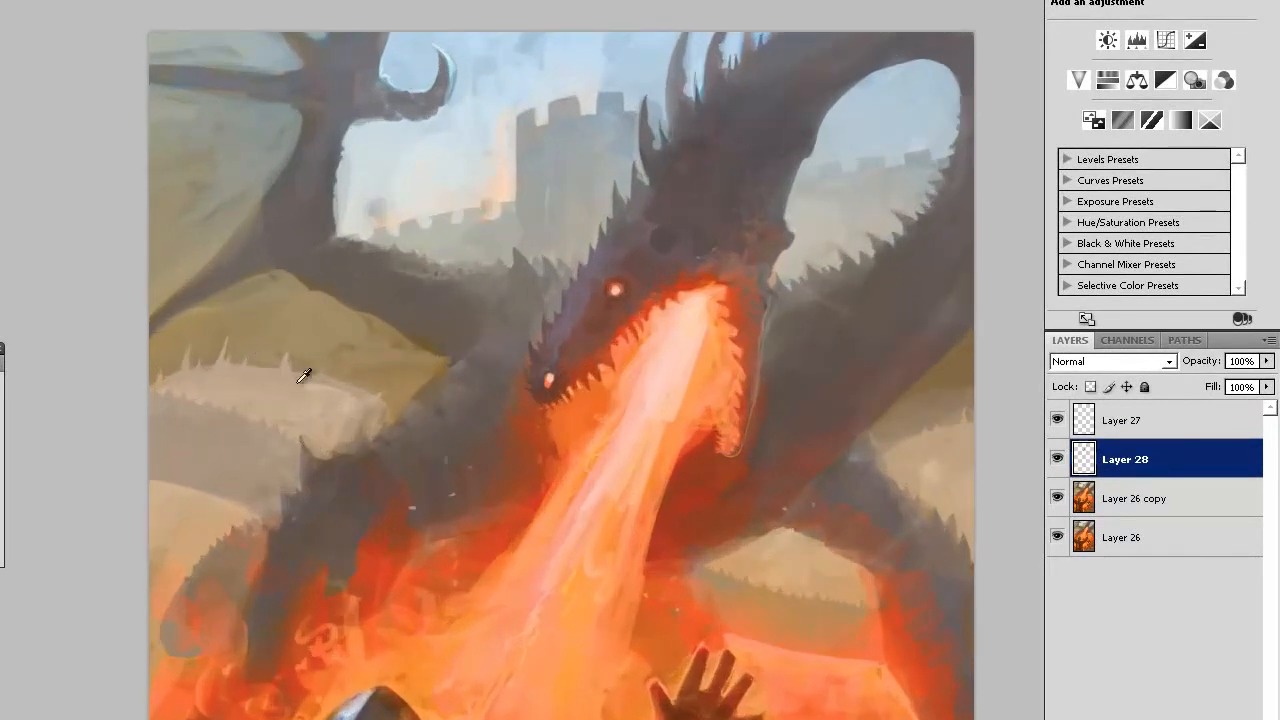
left_click_drag(302, 442, 301, 460)
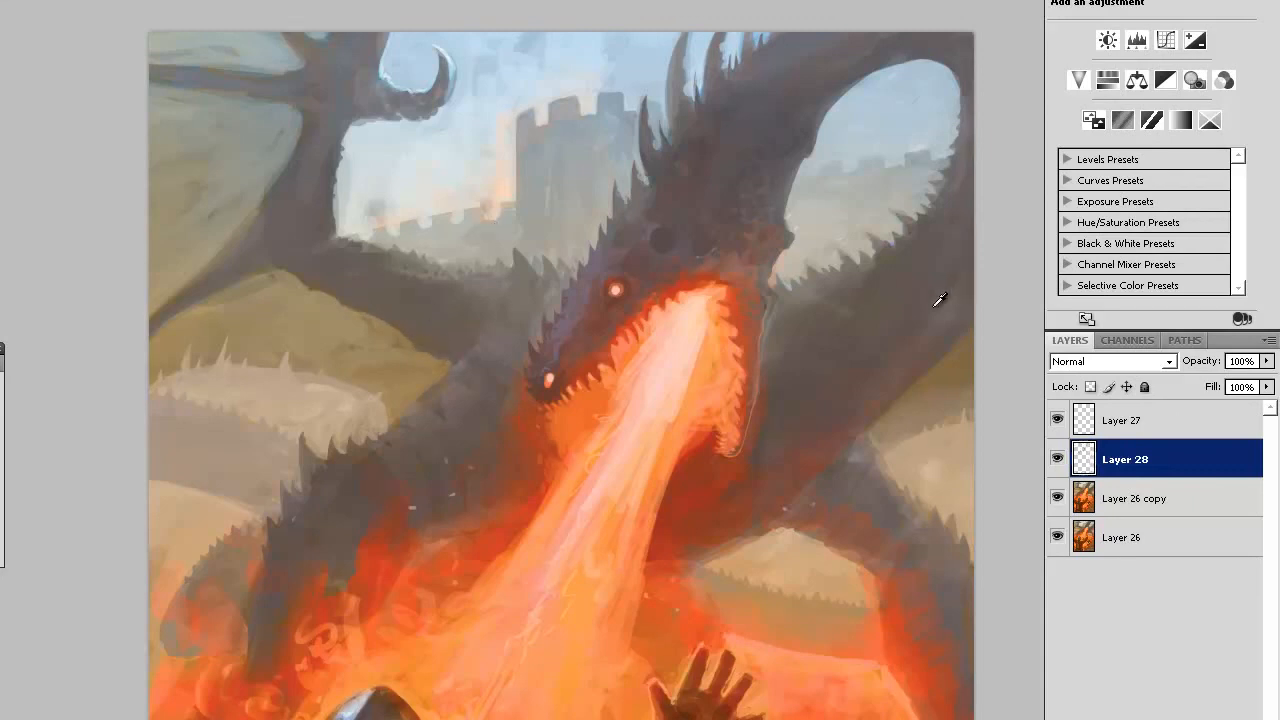
left_click_drag(832, 504, 824, 493)
key("ctrl+z")
key("ctrl+z")
key("ctrl+z")
- Slim the upper bone of the dragon's wing by repainting its edges with sampled wing membrane tones
key("ctrl+0")
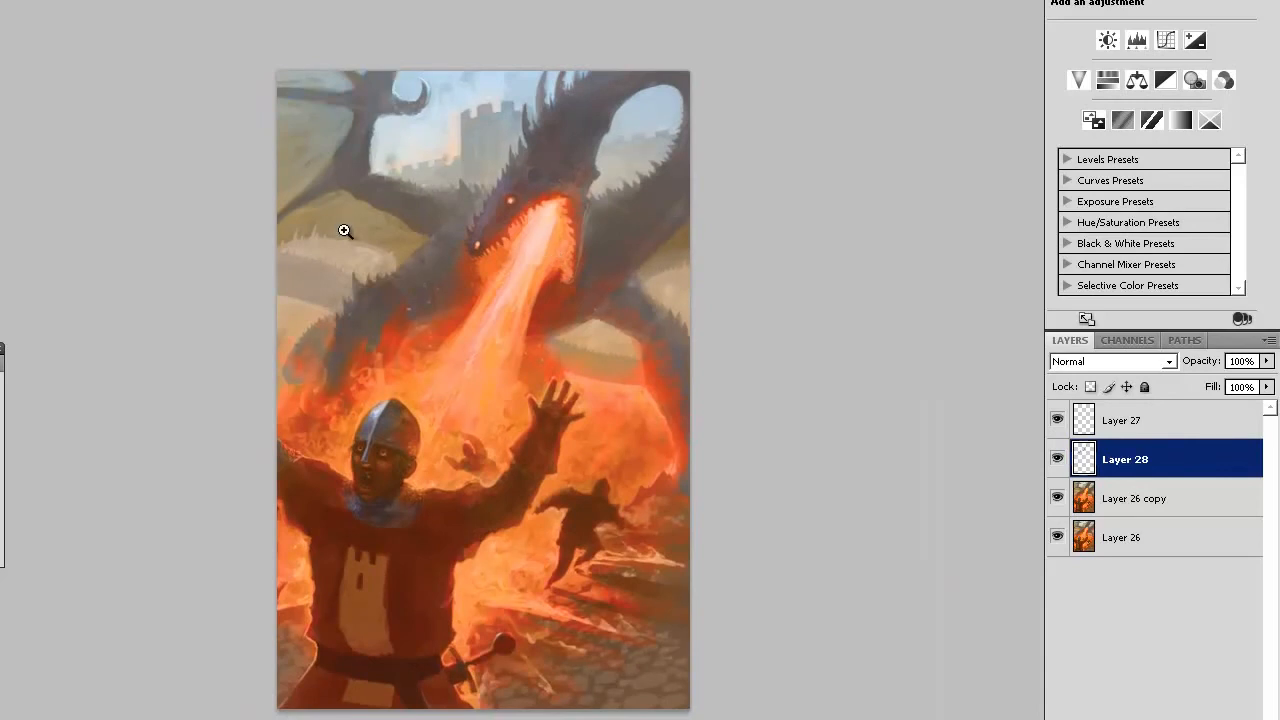
mouse_move(369, 63)
left_mouse_down()
mouse_move(369, 80)
mouse_move(394, 82)
left_mouse_up()
left_click_drag(515, 207, 521, 497)
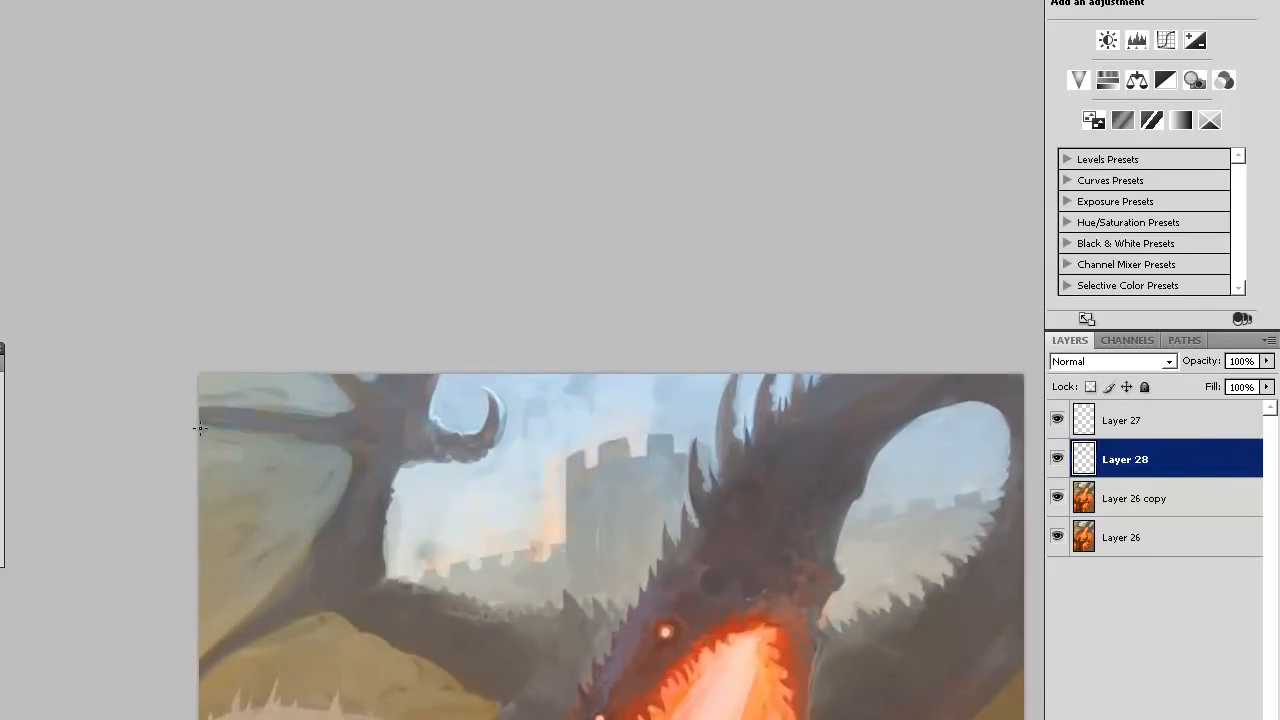
left_click_drag(199, 427, 284, 432)
left_click(231, 404, "alt")
left_click_drag(201, 406, 324, 420)
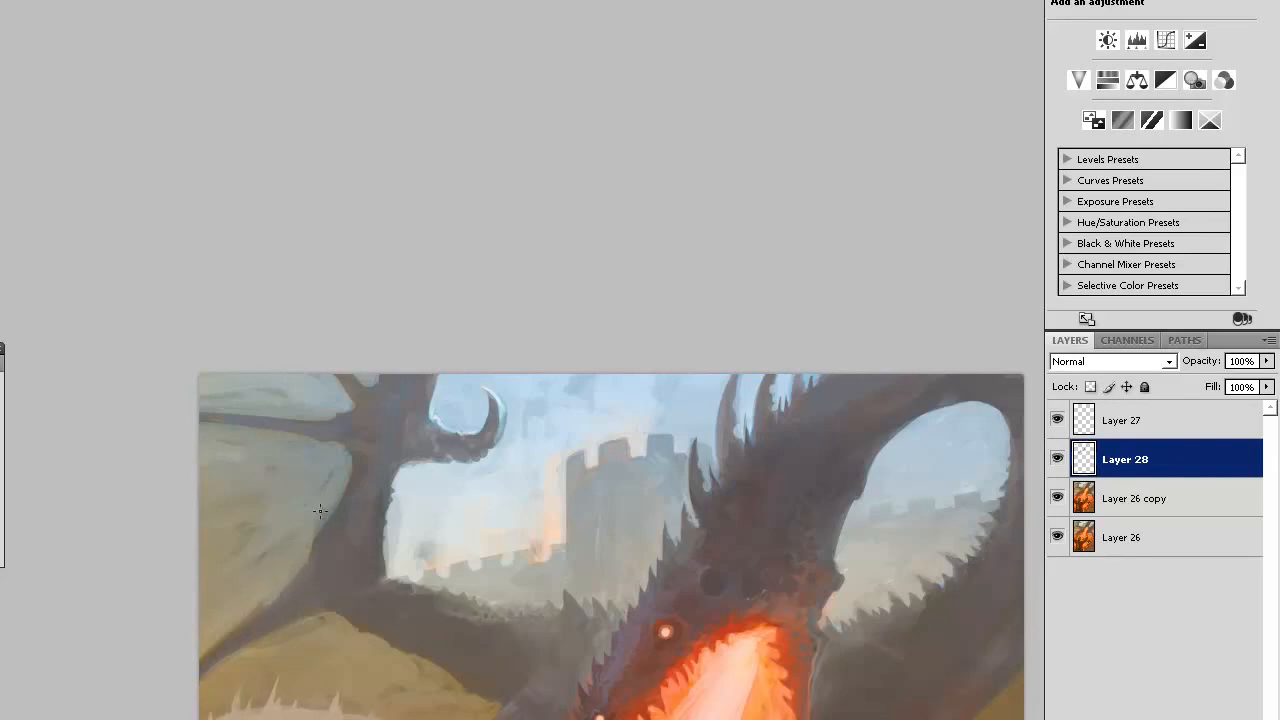
key("ctrl+0")
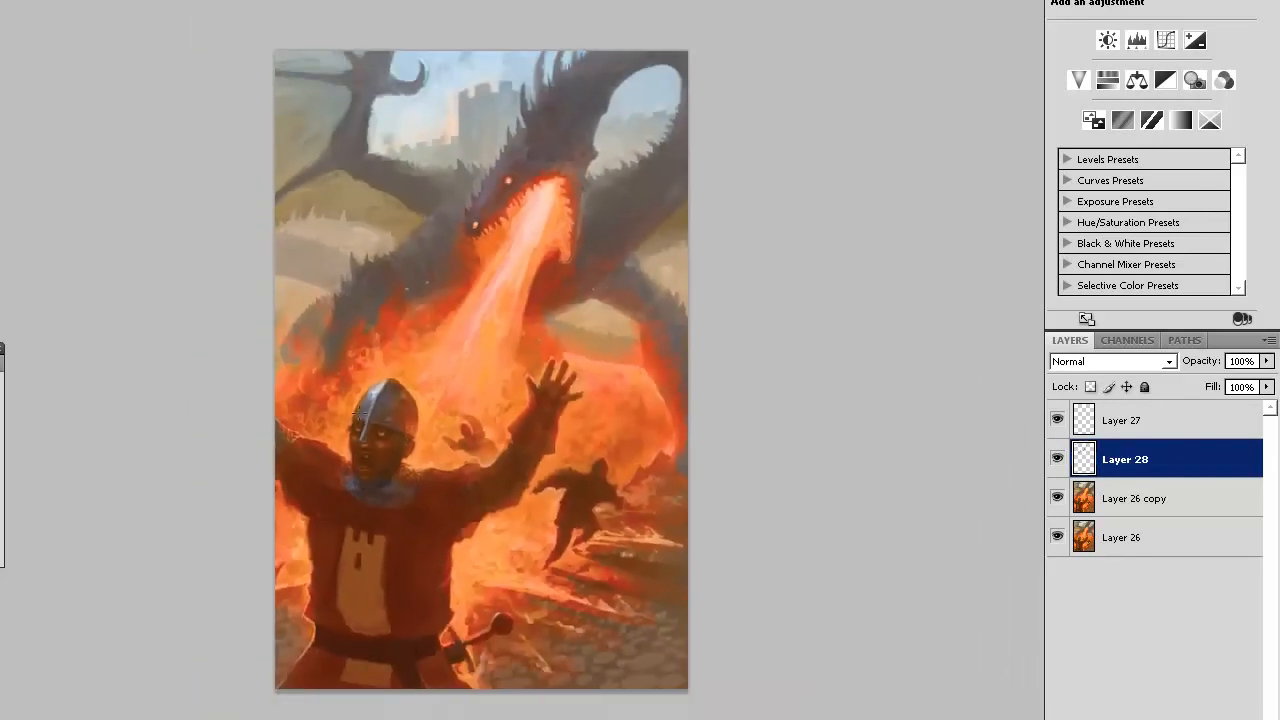
left_click(510, 80)
left_click(454, 72)
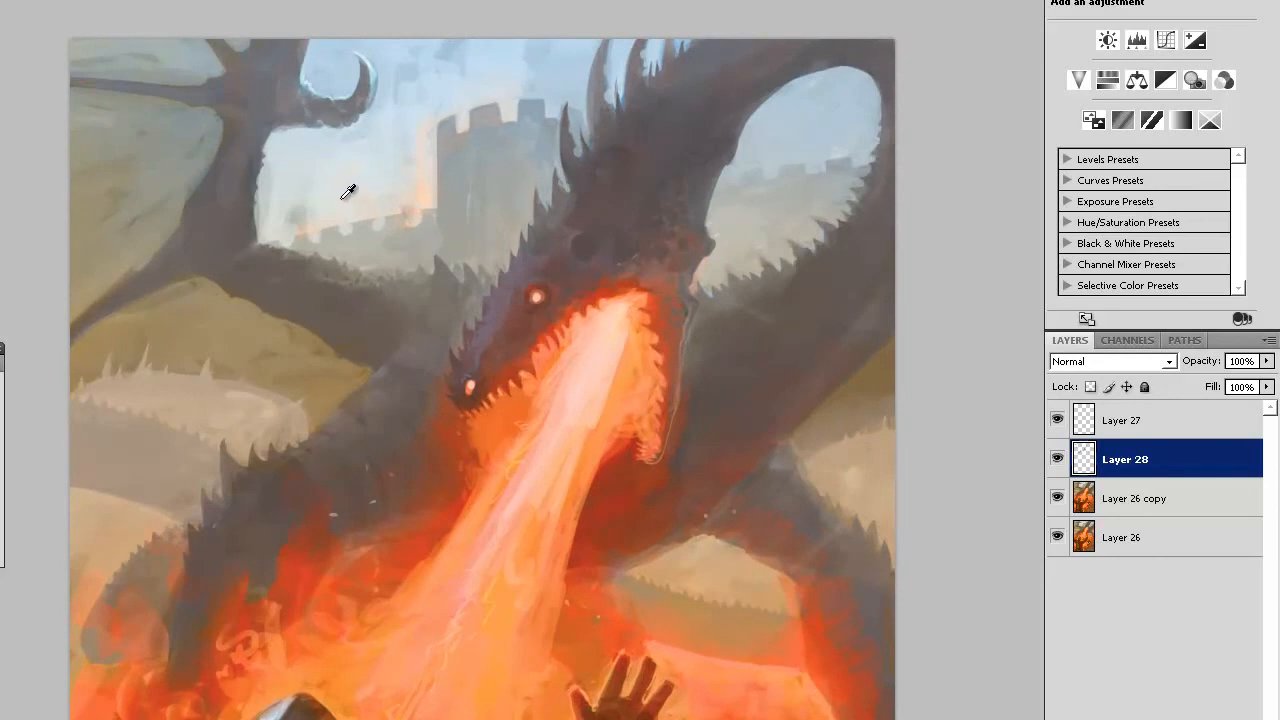
- Smooth the sky around the castle tower and above the low wall with sampled sky and stone tones
left_click_drag(311, 203, 306, 214)
left_click(355, 239, "alt")
left_click(380, 211, "alt")
left_click_drag(377, 229, 393, 235)
left_click(477, 150, "alt")
left_click(421, 87, "alt")
right_click(427, 72)
left_click_drag(474, 112, 483, 111)
left_click(424, 79)
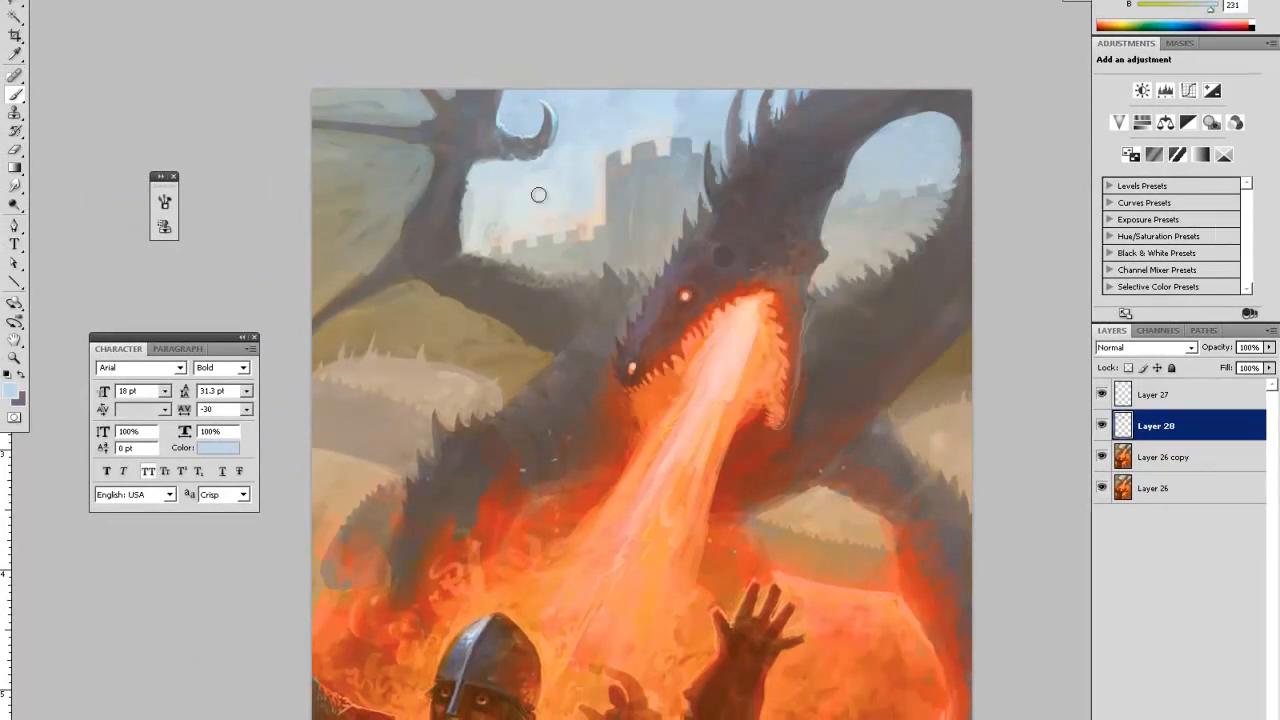
- Redefine the low castle wall's battlements beside the wing with sampled pale sky and grey stone tones, using a smaller brush
left_click(489, 197, "alt")
mouse_move(518, 199)
left_mouse_down()
mouse_move(516, 224)
mouse_move(543, 221)
left_mouse_up()
left_click(523, 254, "alt")
right_click(531, 189)
left_click(556, 220)
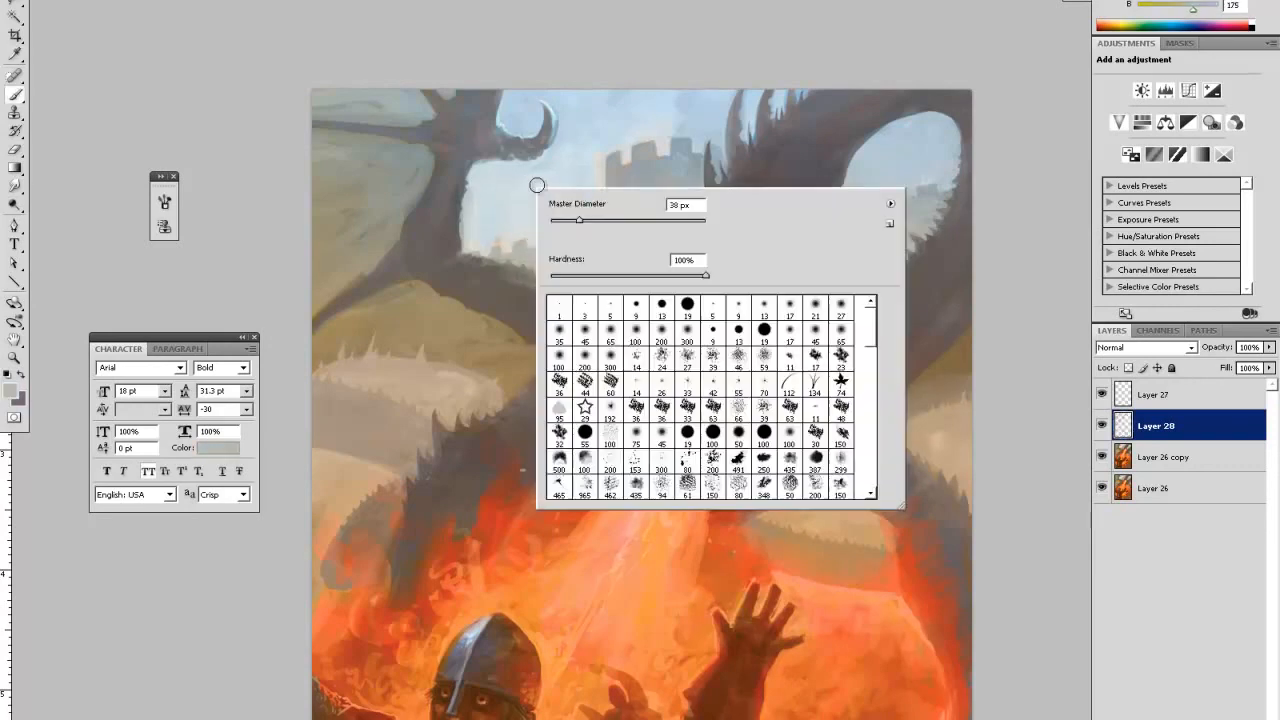
left_click(514, 252)
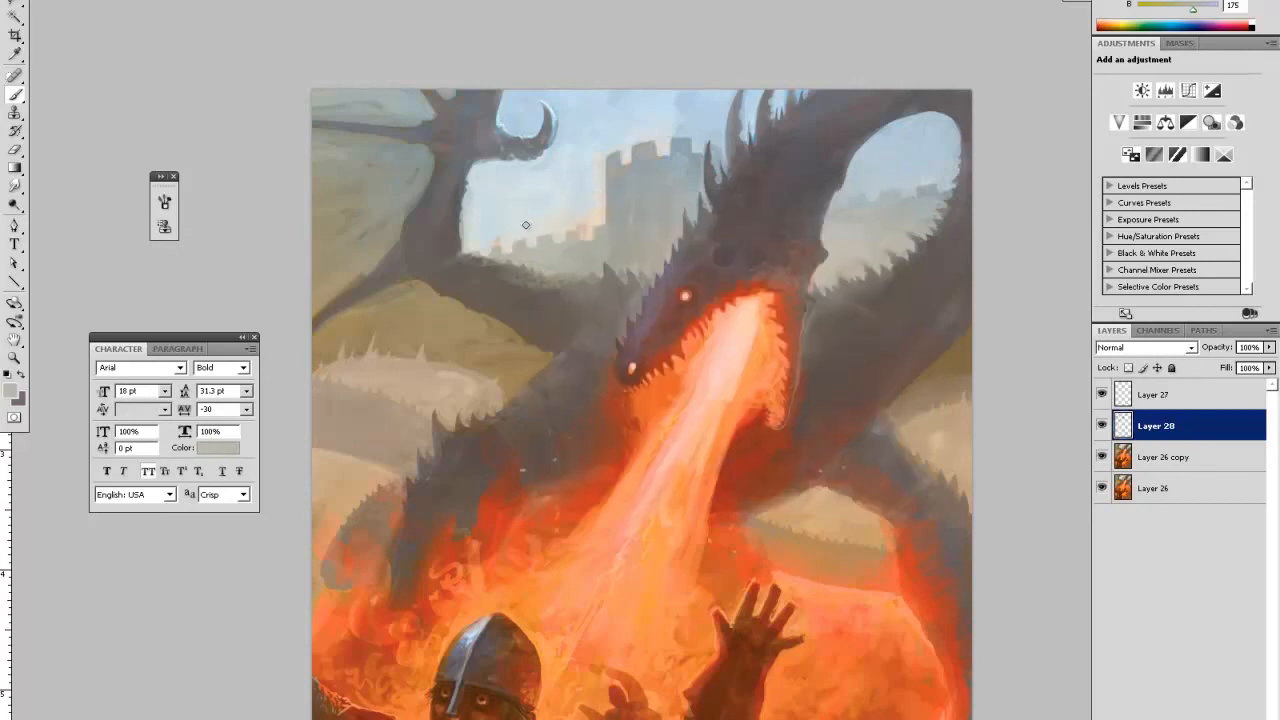
- Touch up the sky between the castle tower and the dragon's horns with sampled light blue tones
key("ctrl+plus")
key("ctrl+minus")
key("ctrl+minus")
key("ctrl+minus")
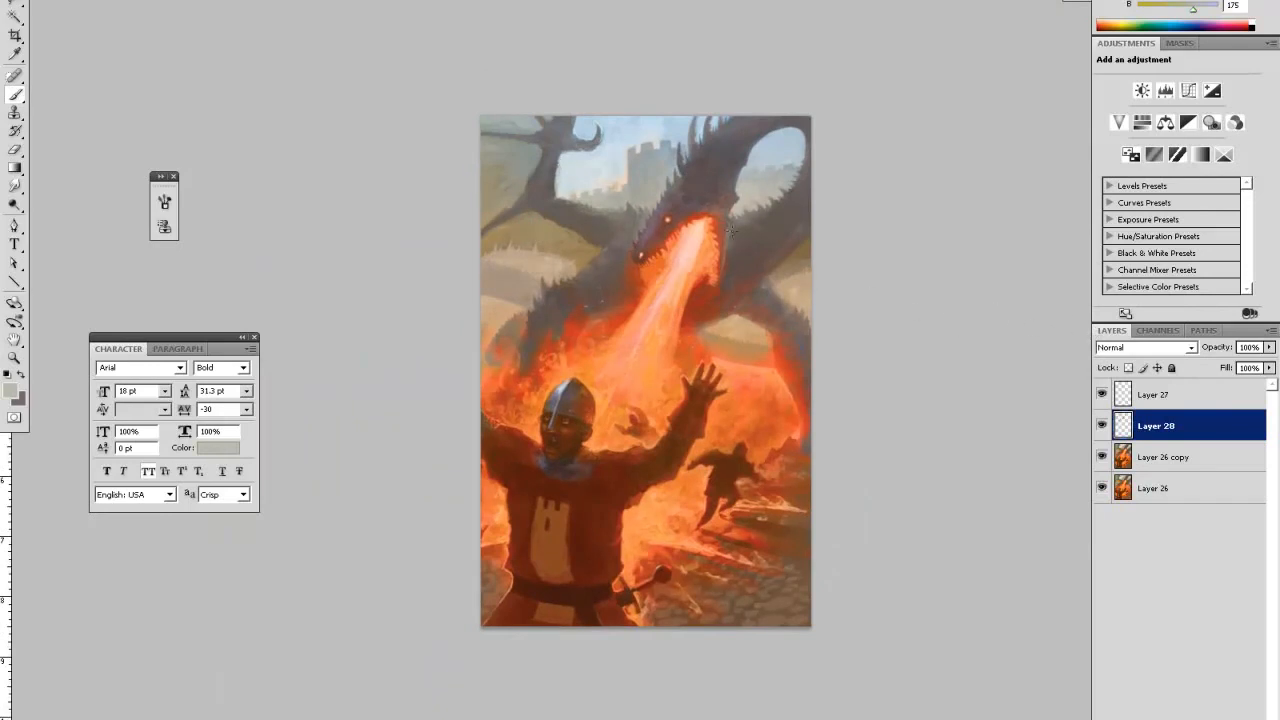
key("h")
key("ctrl+plus")
key("ctrl+plus")
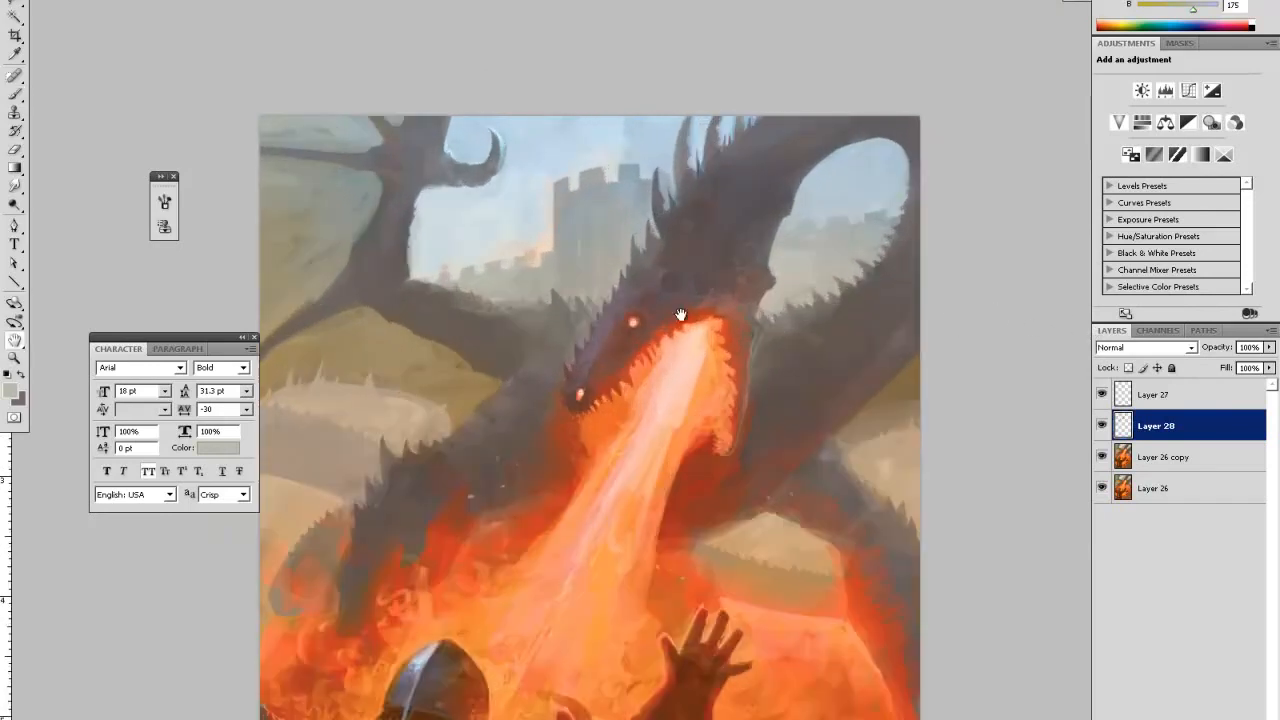
left_click_drag(726, 120, 706, 456)
key("i")
left_click(661, 412)
key("b")
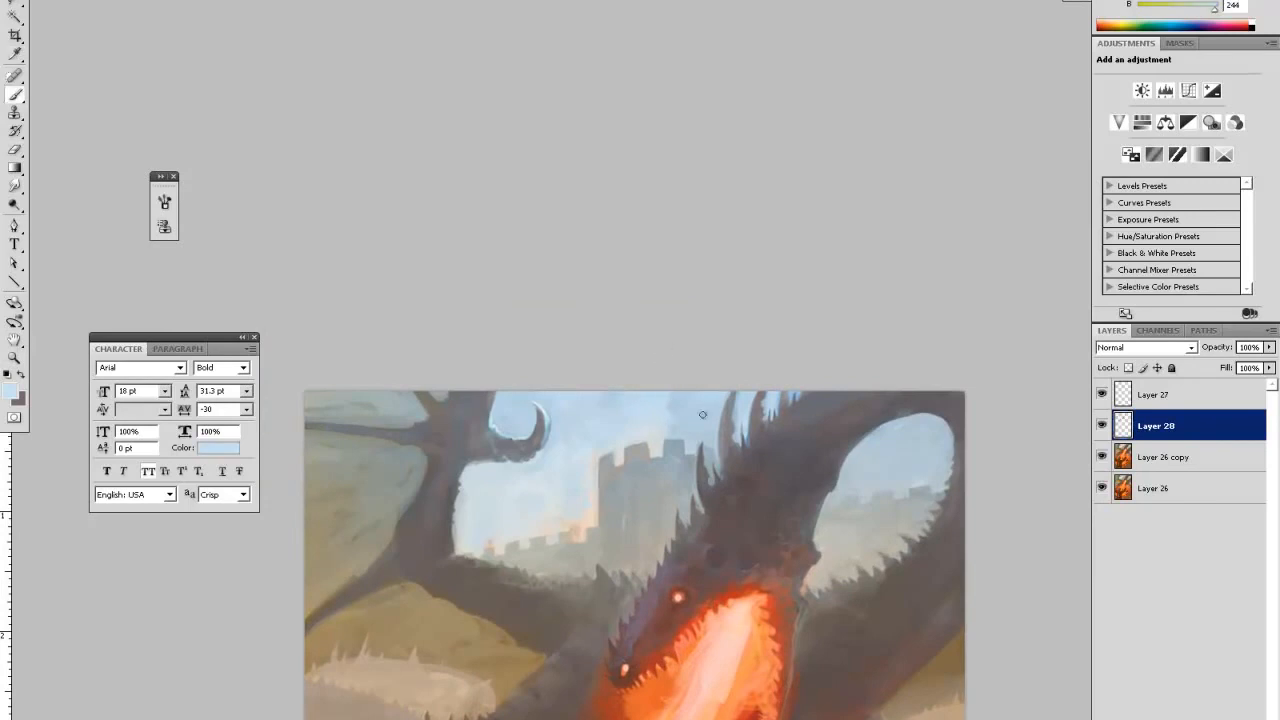
left_click(656, 415, "alt")
left_click(717, 401, "alt")
- Clean up the sky inside the loop of the dragon's neck, alternately painting sampled blue and erasing
left_click(874, 437, "alt")
key("e")
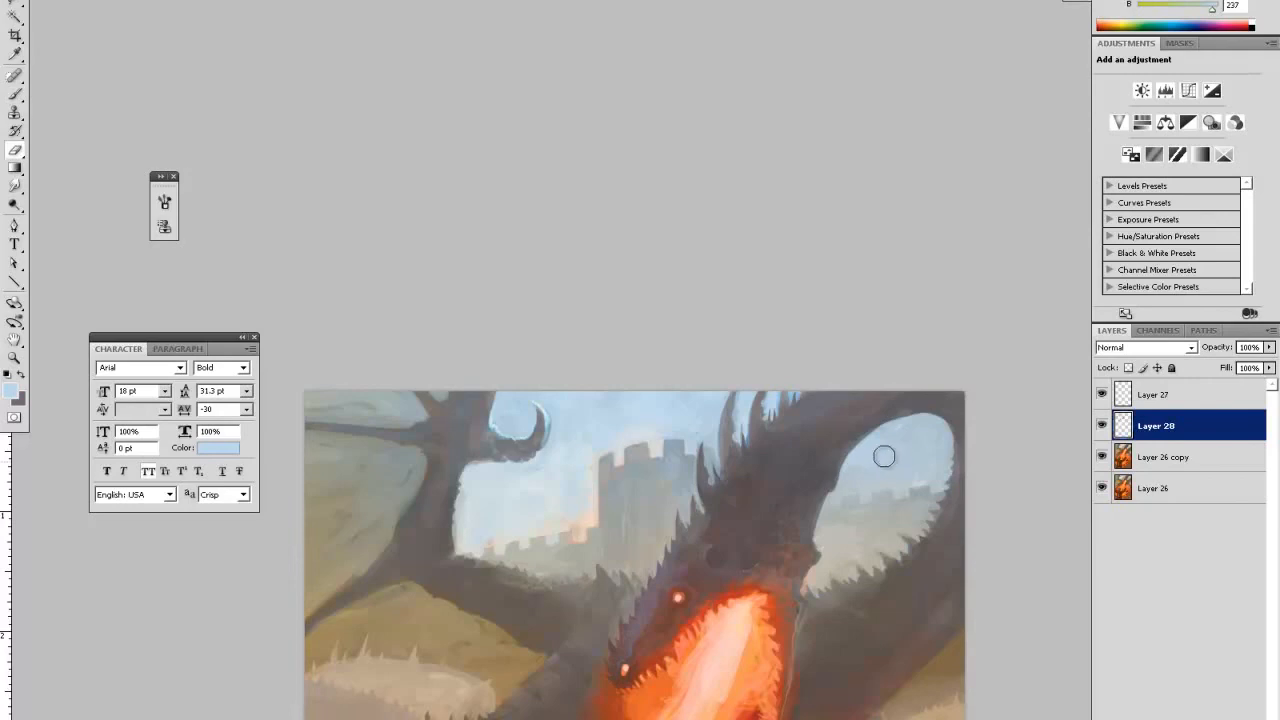
key("b")
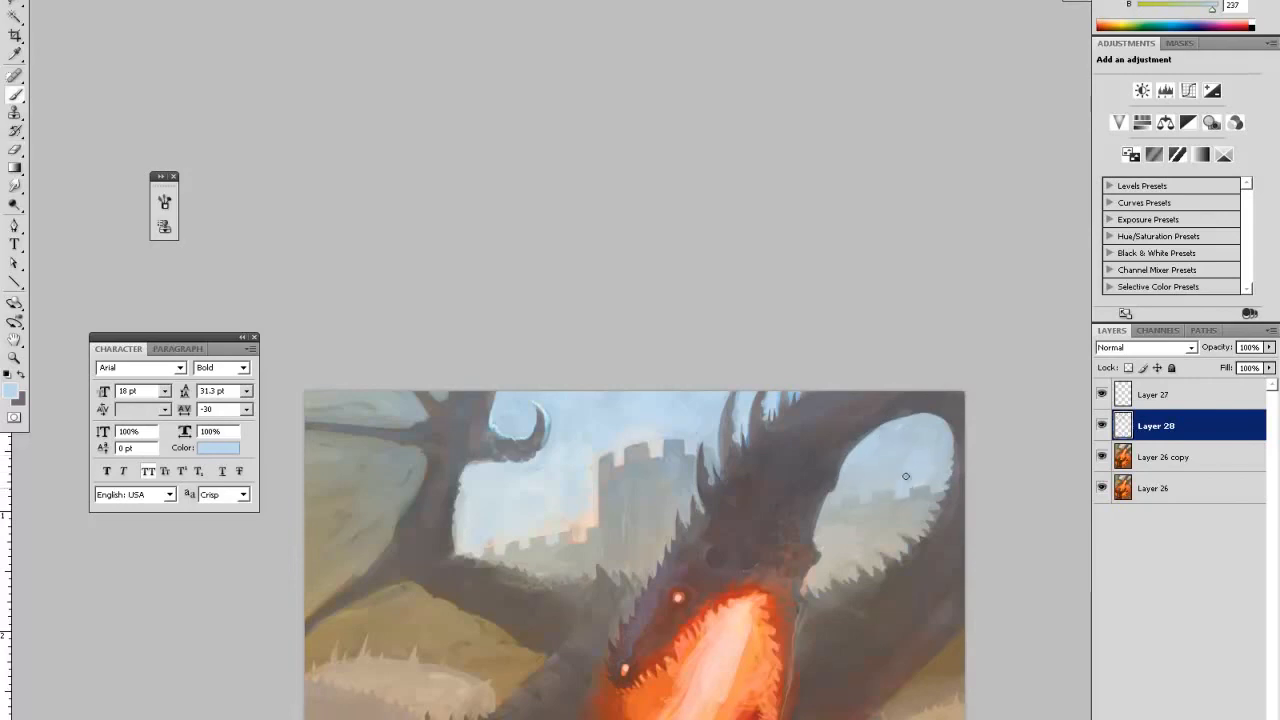
key("e")
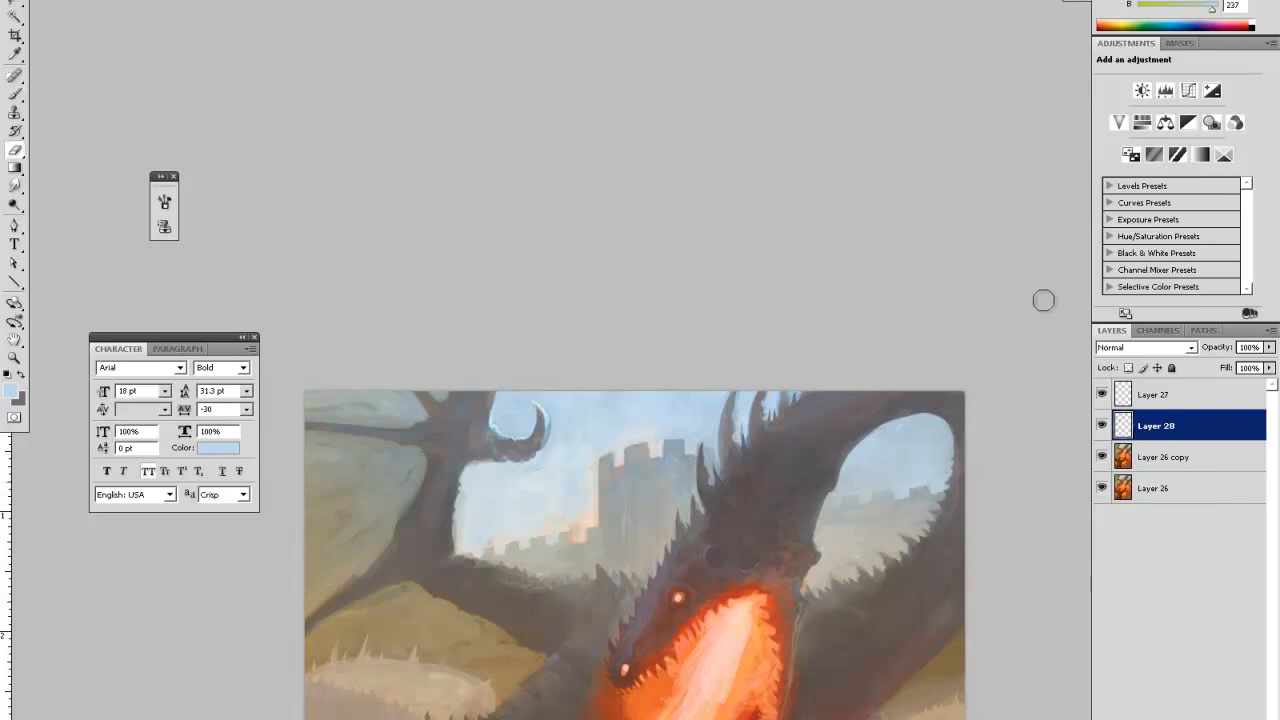
- Refine the start of the flame streak on the ground below the running figure with sampled dark red and bright orange
key("ctrl+0")
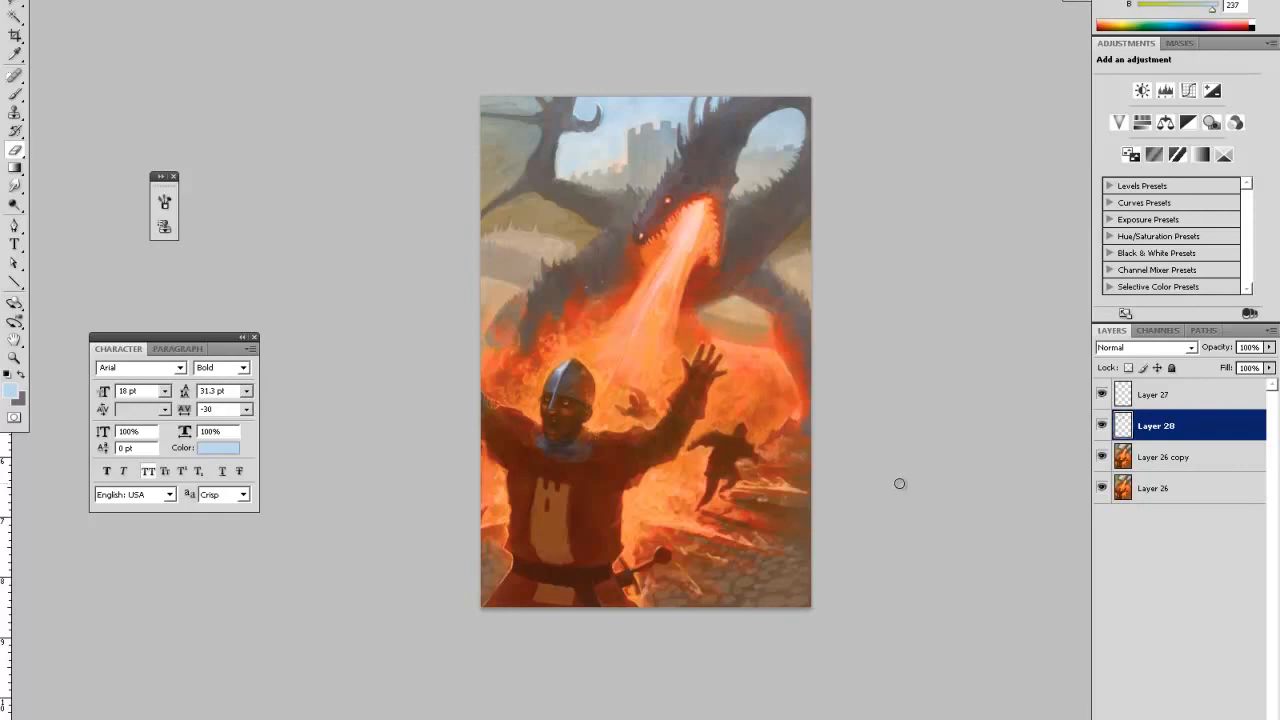
key("z")
left_click(785, 565)
left_click(793, 562)
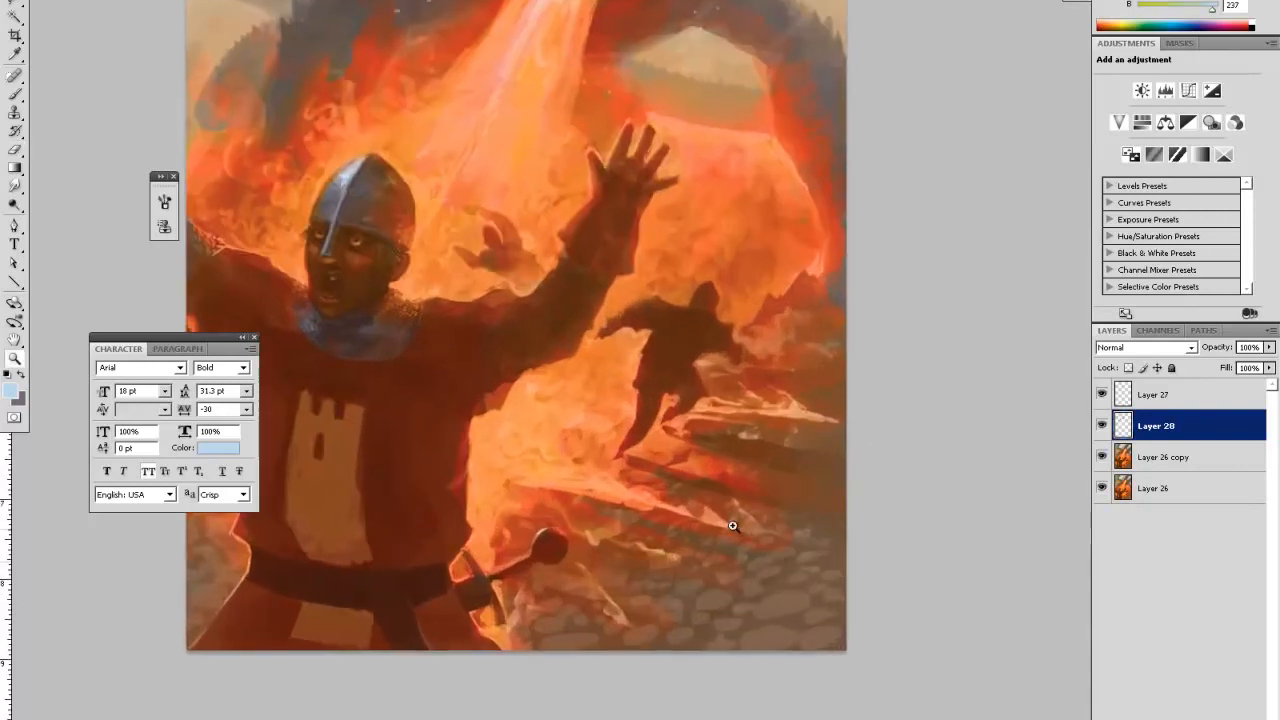
key("i")
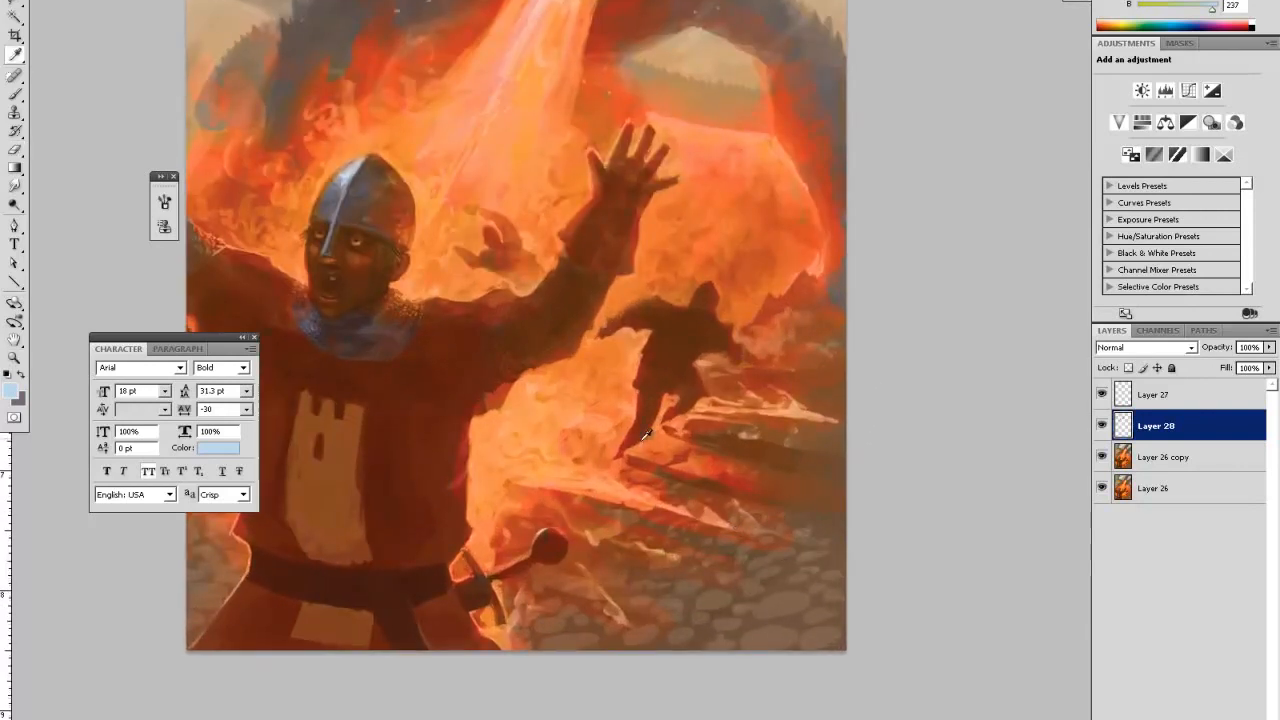
left_click(621, 475)
key("b")
left_click_drag(618, 484, 607, 477)
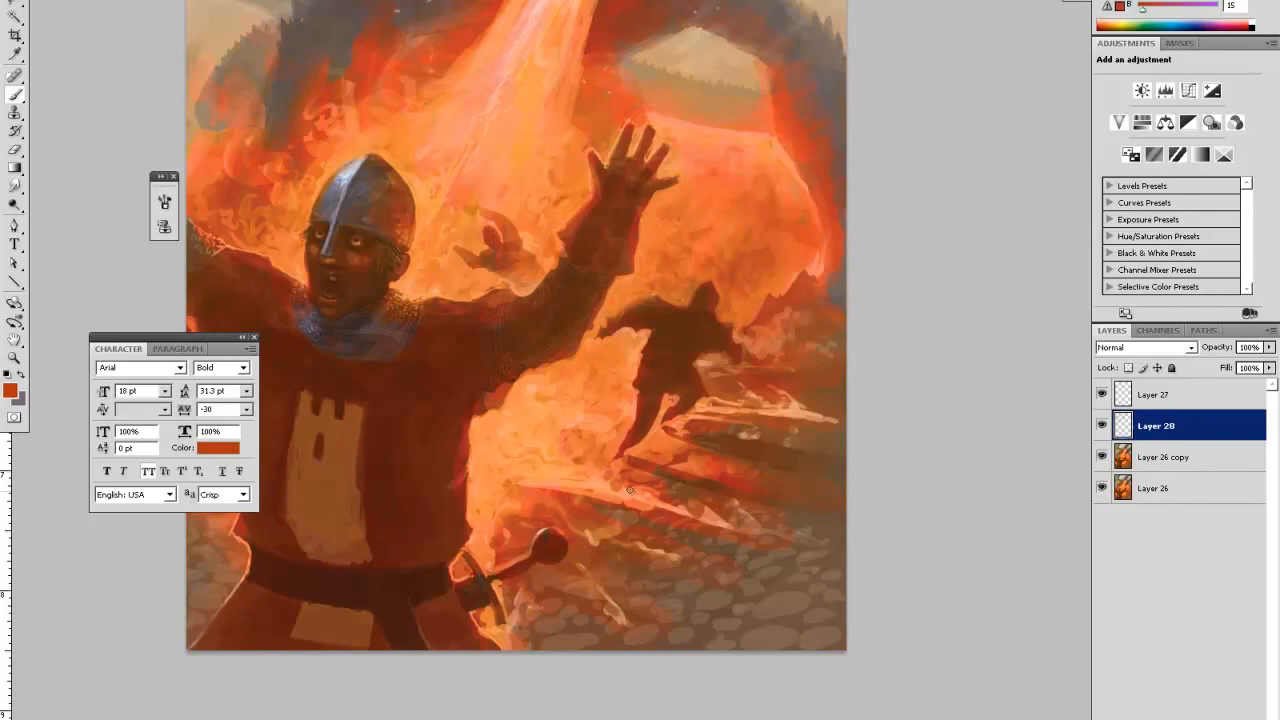
left_click(653, 493, "alt")
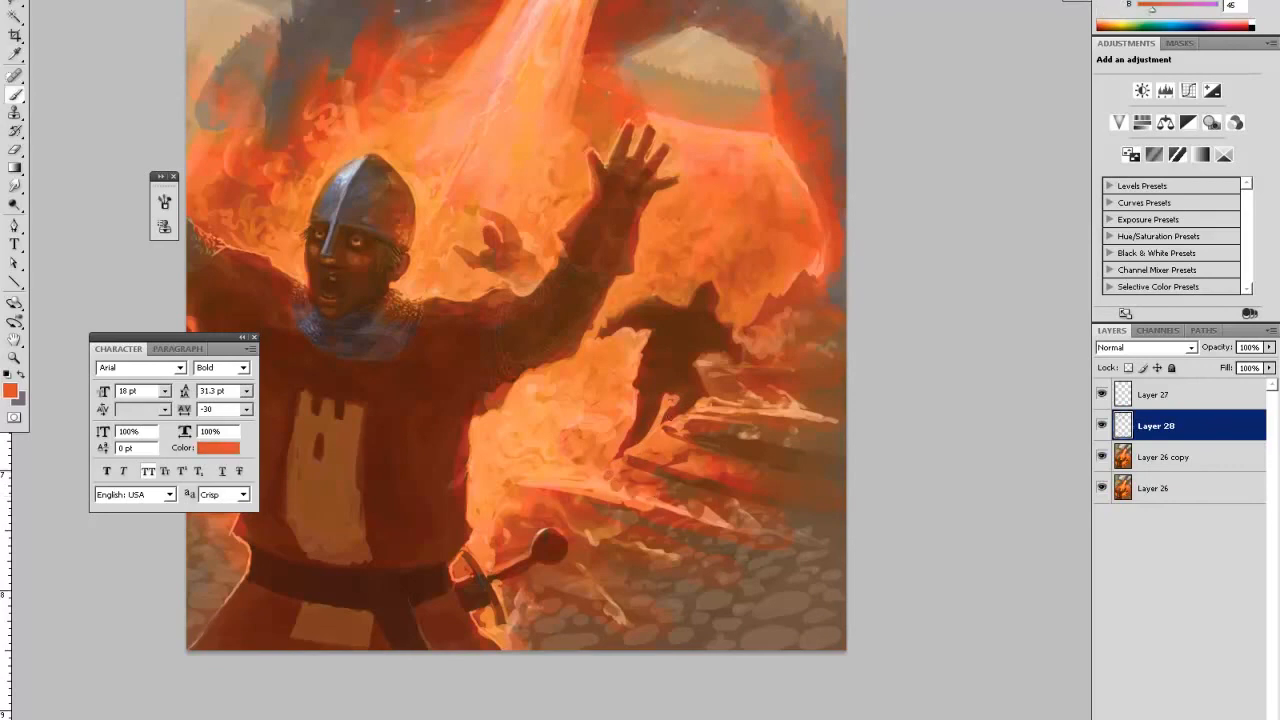
left_click(661, 489, "alt")
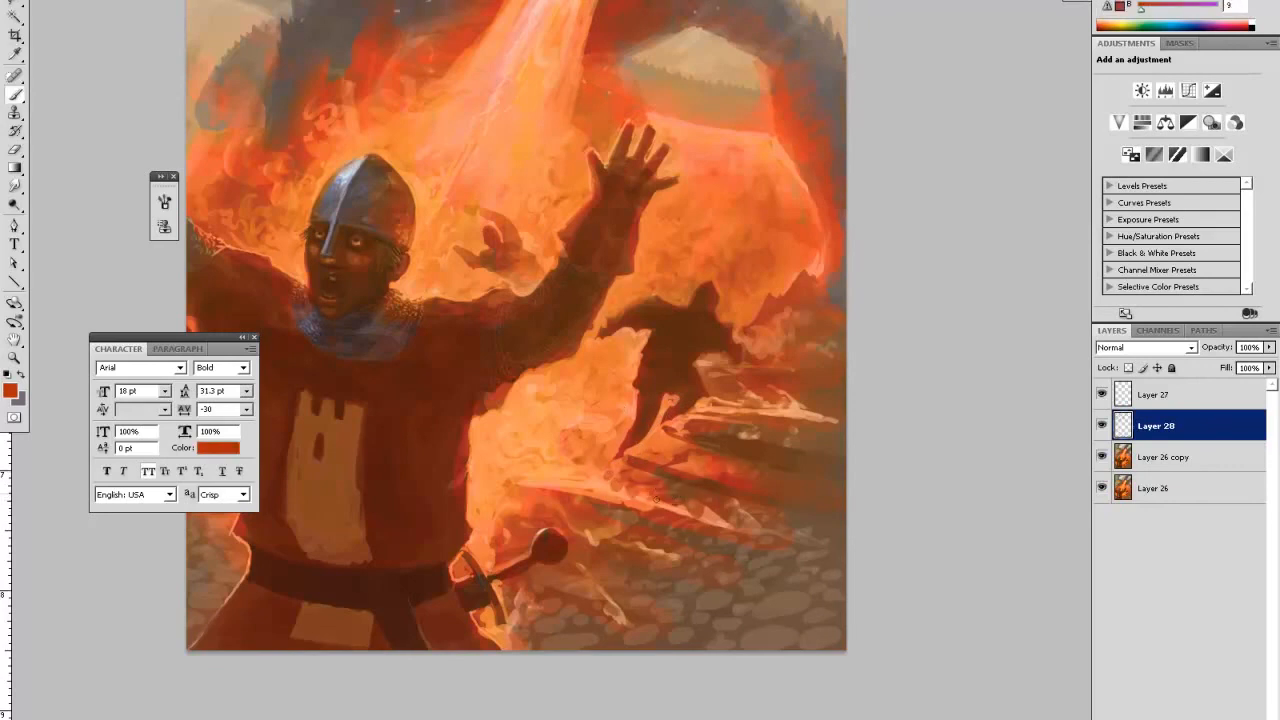
- Sharpen the outer end of the ground flame streak towards the cobblestones, alternating sampled pale orange and brown tones
left_click(648, 491, "alt")
left_click(681, 509, "alt")
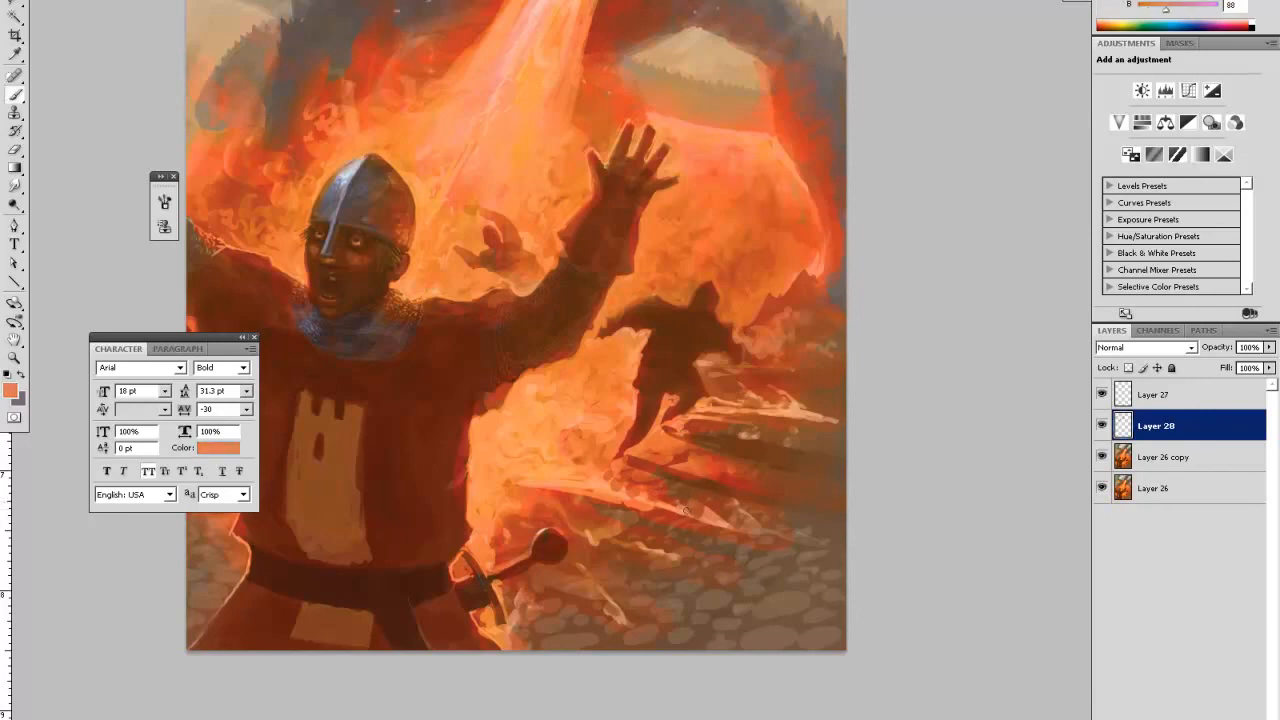
left_click(684, 505, "alt")
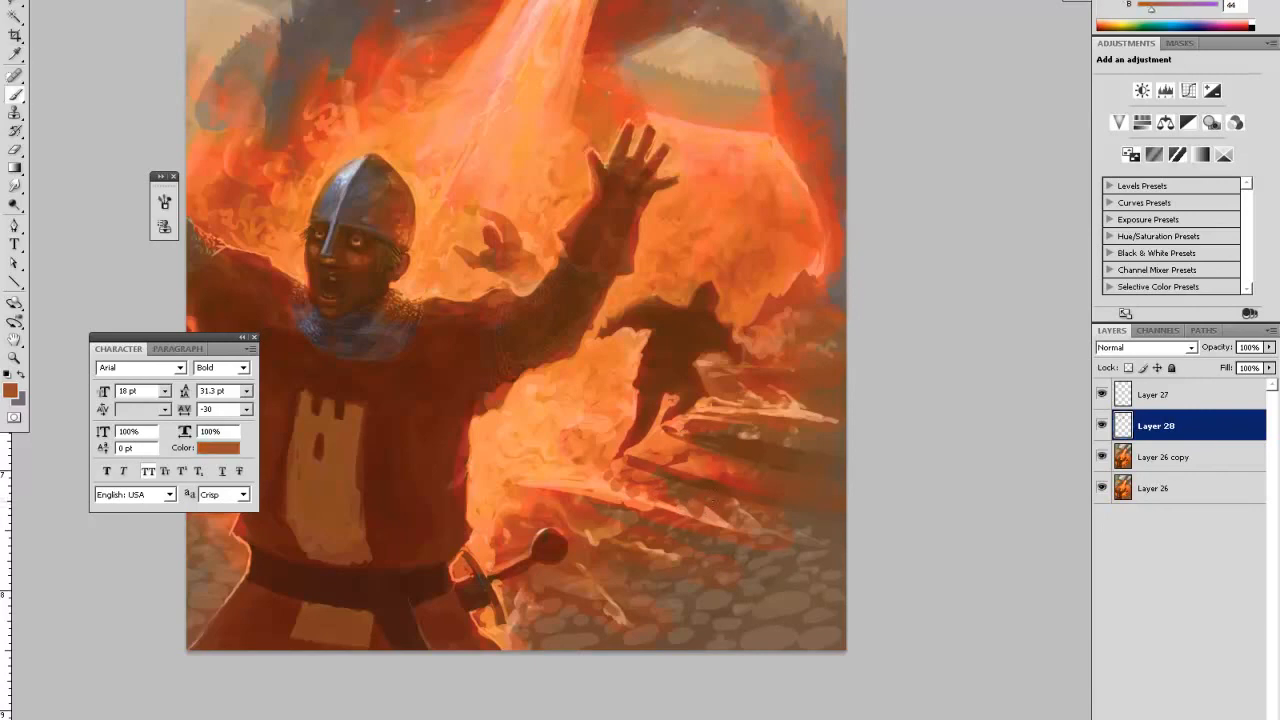
left_click(714, 509, "alt")
left_click(704, 504, "alt")
left_click(731, 514, "alt")
left_click(733, 515, "alt")
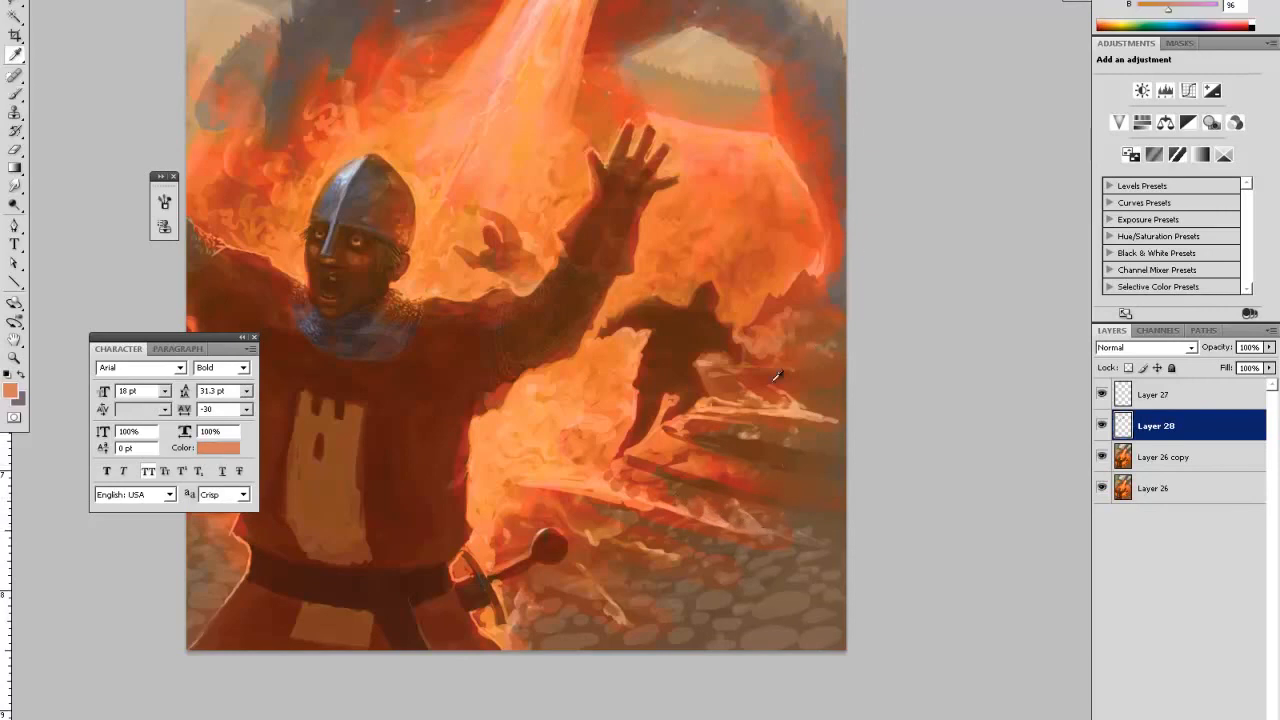
- Paint sampled dark red tones into the smoky rubble behind the running figure
left_click(799, 364, "alt")
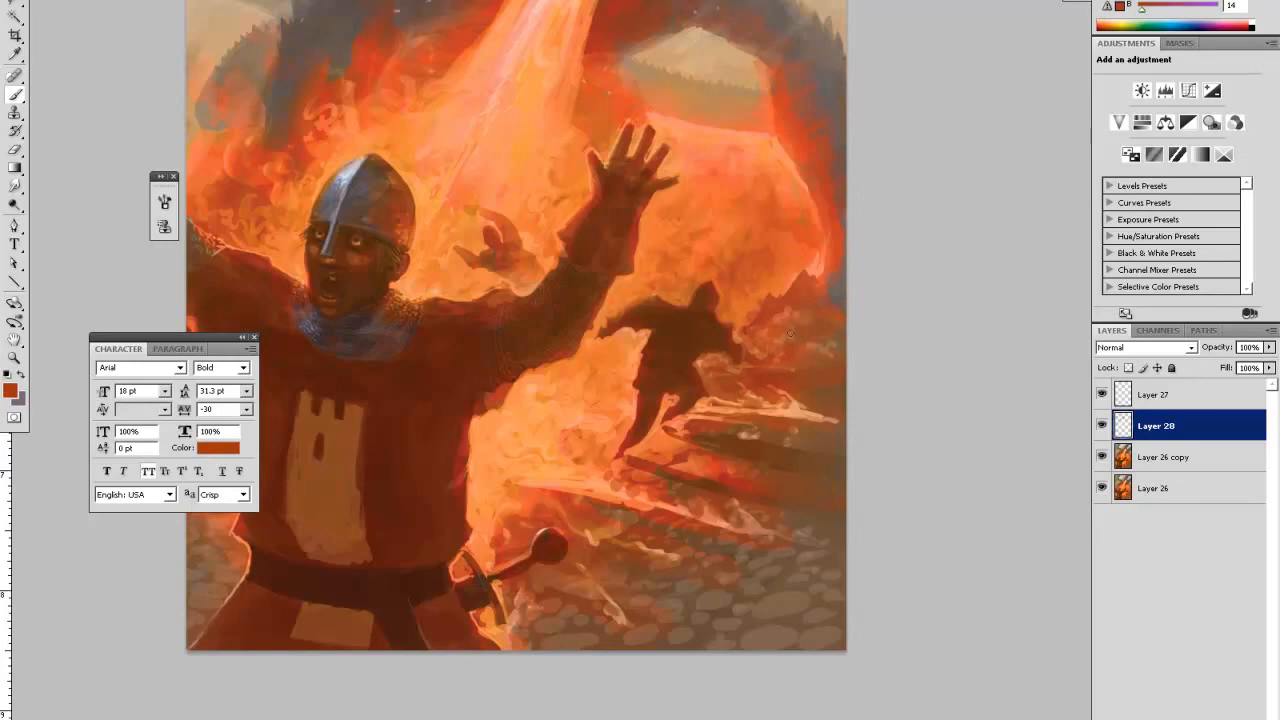
key("alt")
left_click(800, 378, "alt")
- Repaint the flames and ground around the running figure's feet with sampled dark and bright orange
left_click(710, 414, "alt")
left_click(684, 424, "alt")
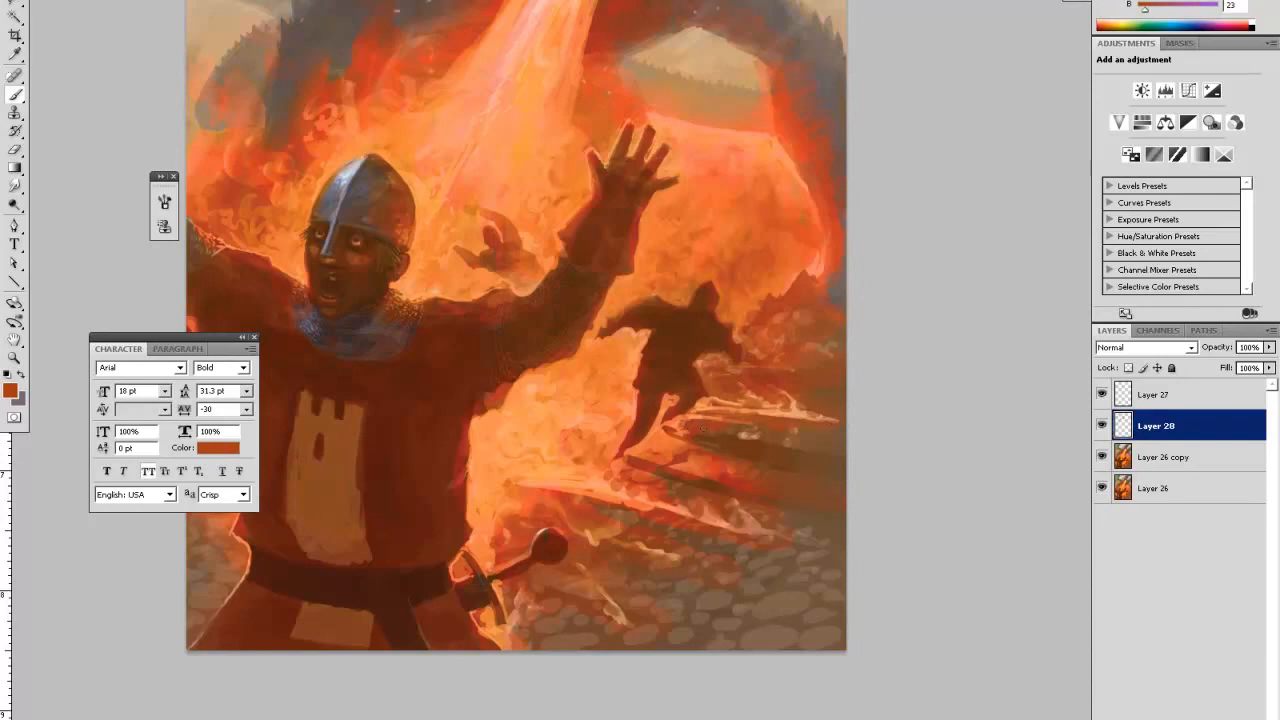
left_click(672, 404, "alt")
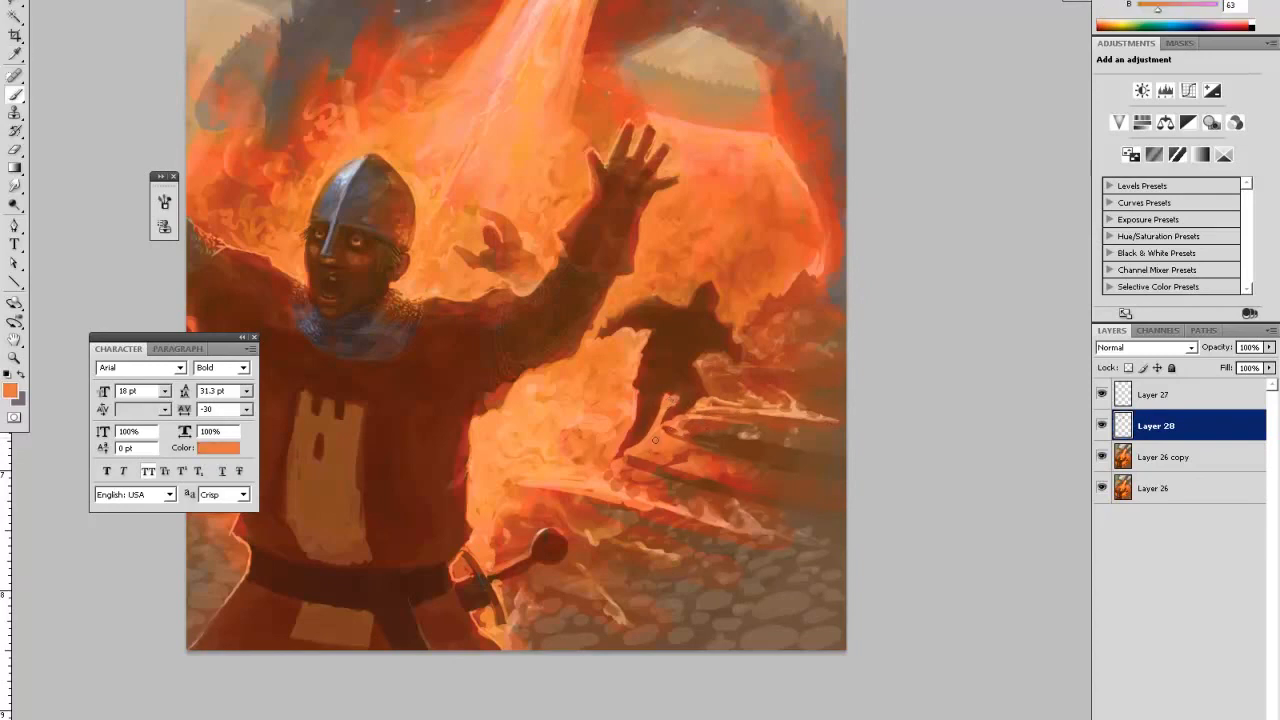
left_click_drag(672, 443, 670, 429)
- Rework the flames on the ground beside the sword hilt with sampled orange tones
left_click(510, 509, "alt")
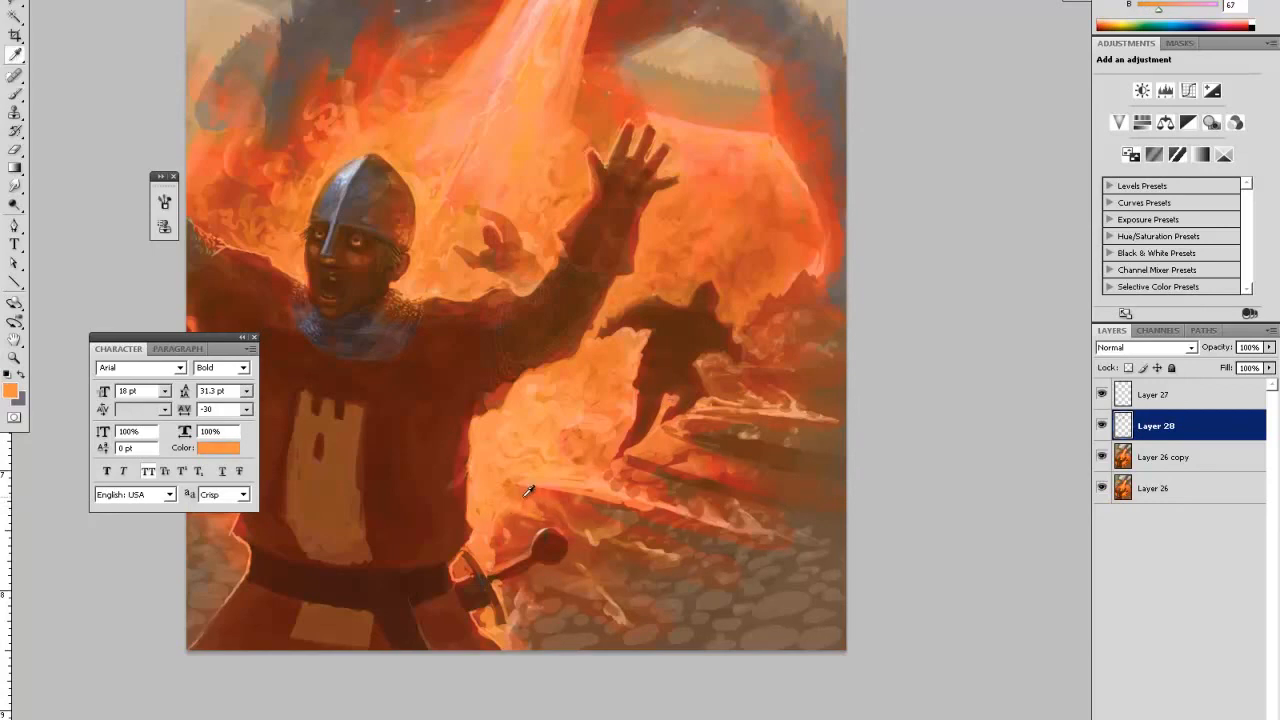
left_click(529, 507, "alt")
left_click(595, 533, "alt")
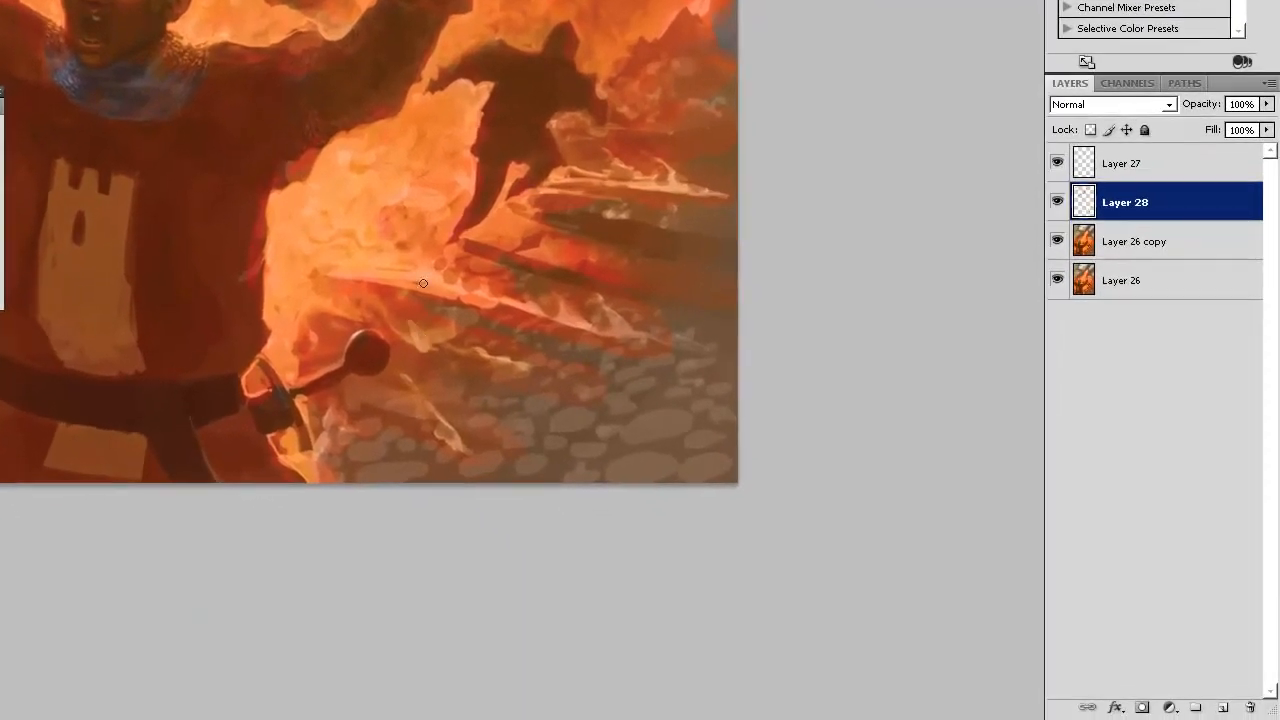